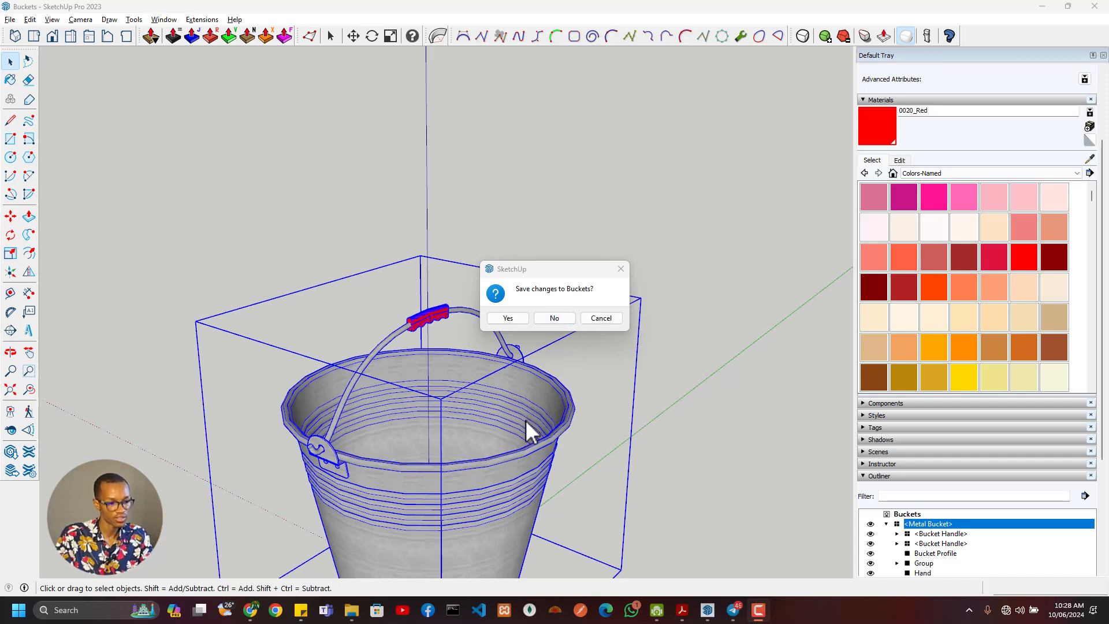
- Start a new model without saving the changes to Buckets, and delete the default scale figure
{"action": "left_click", "coordinate": [554, 318]}
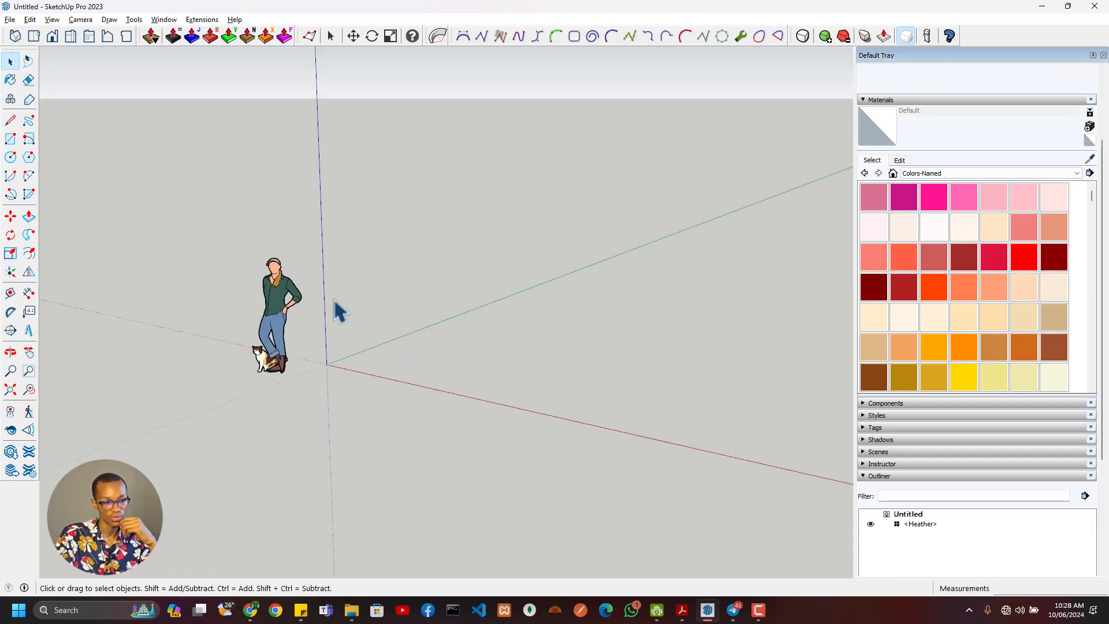
{"action": "left_click", "coordinate": [282, 297]}
{"action": "key", "text": "Delete"}
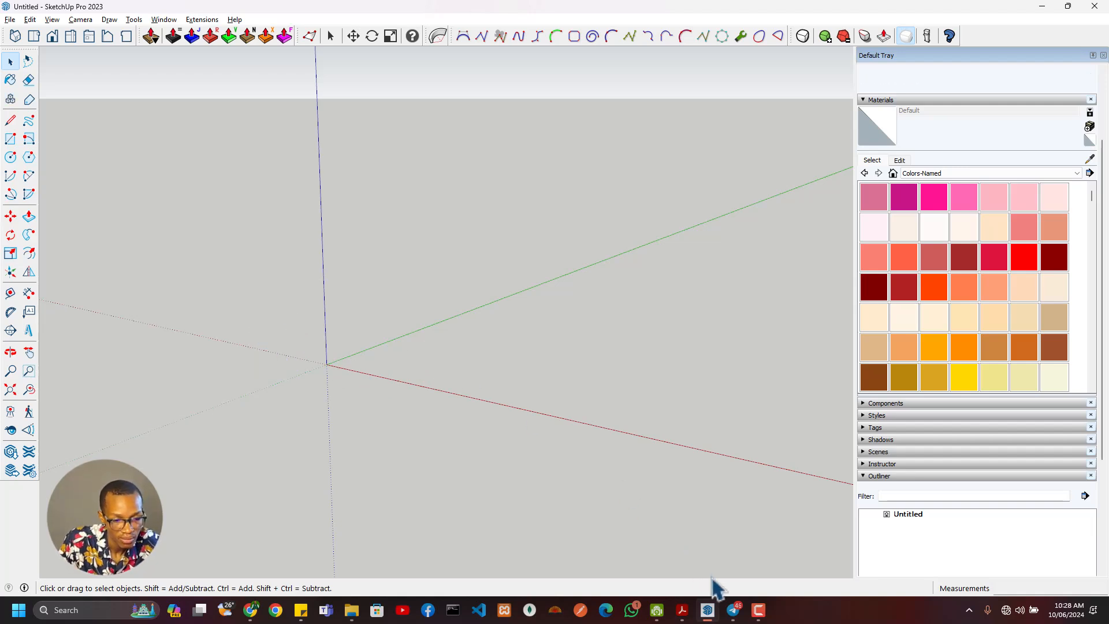
- Switch to File Explorer and view the dark grey driveway gate and 6ft-hudson-midgrey gate images in the Modelling Objects folder
{"action": "mouse_move", "coordinate": [682, 616]}
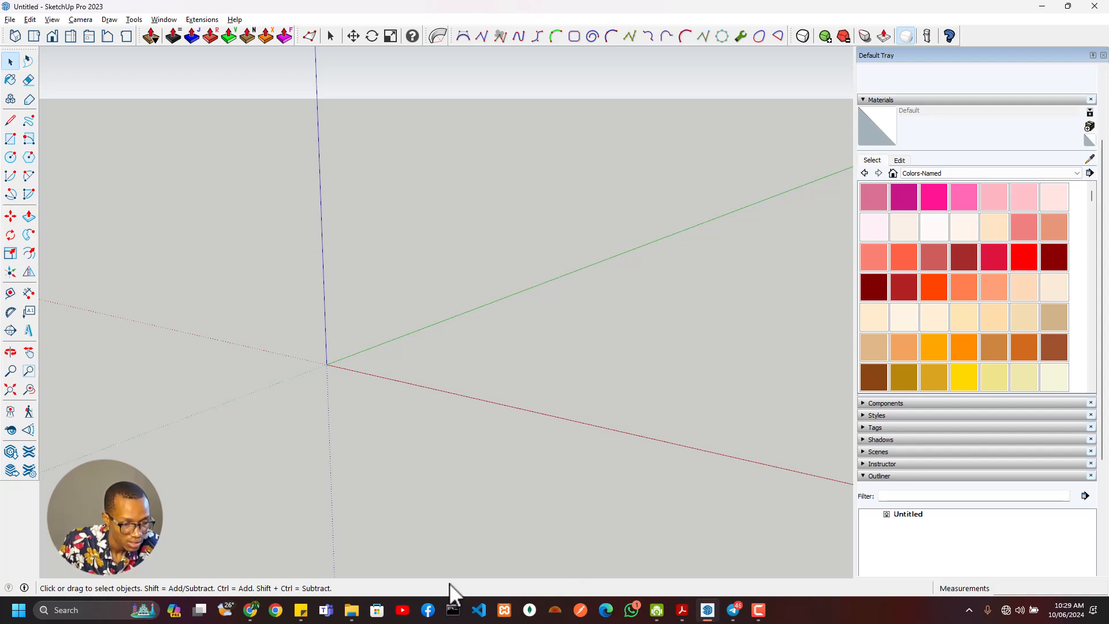
{"action": "left_click", "coordinate": [351, 611]}
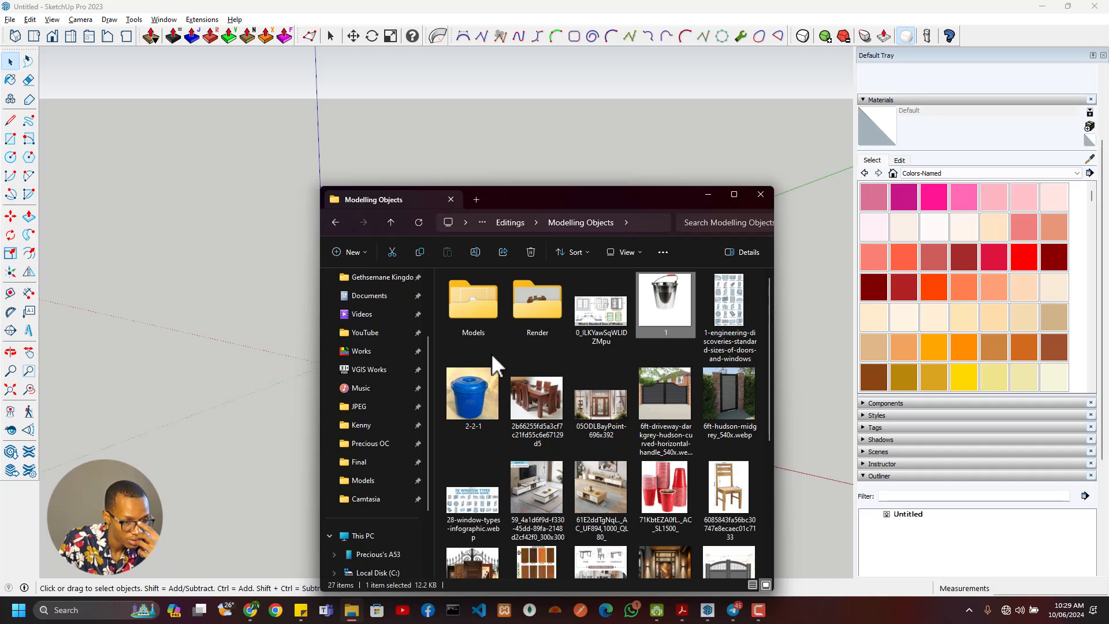
{"action": "left_click", "coordinate": [676, 396]}
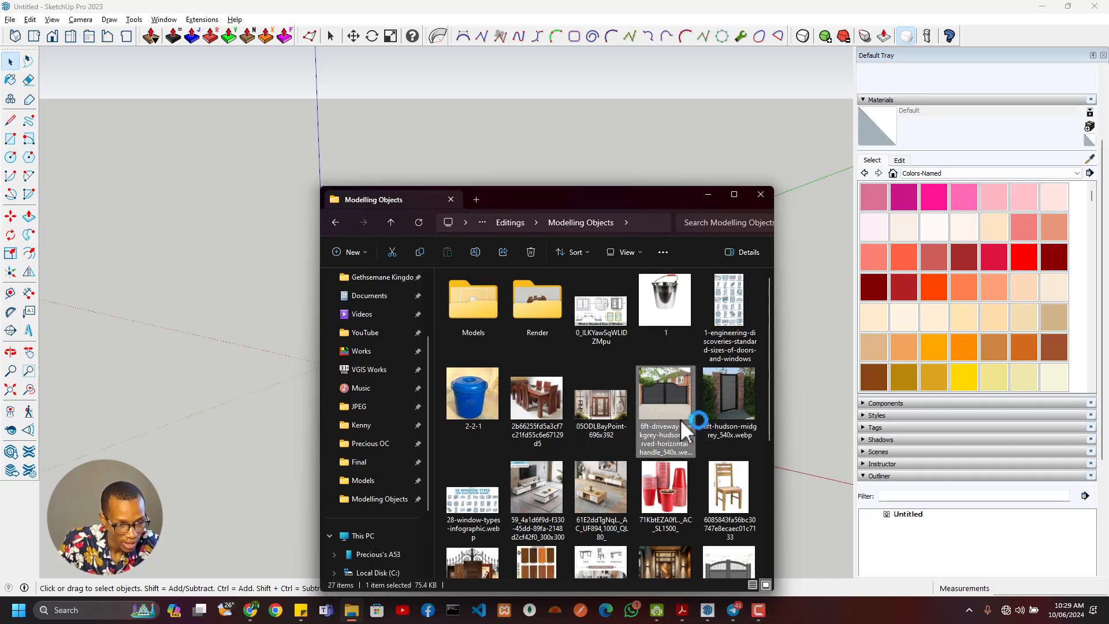
{"action": "double_click", "coordinate": [681, 418]}
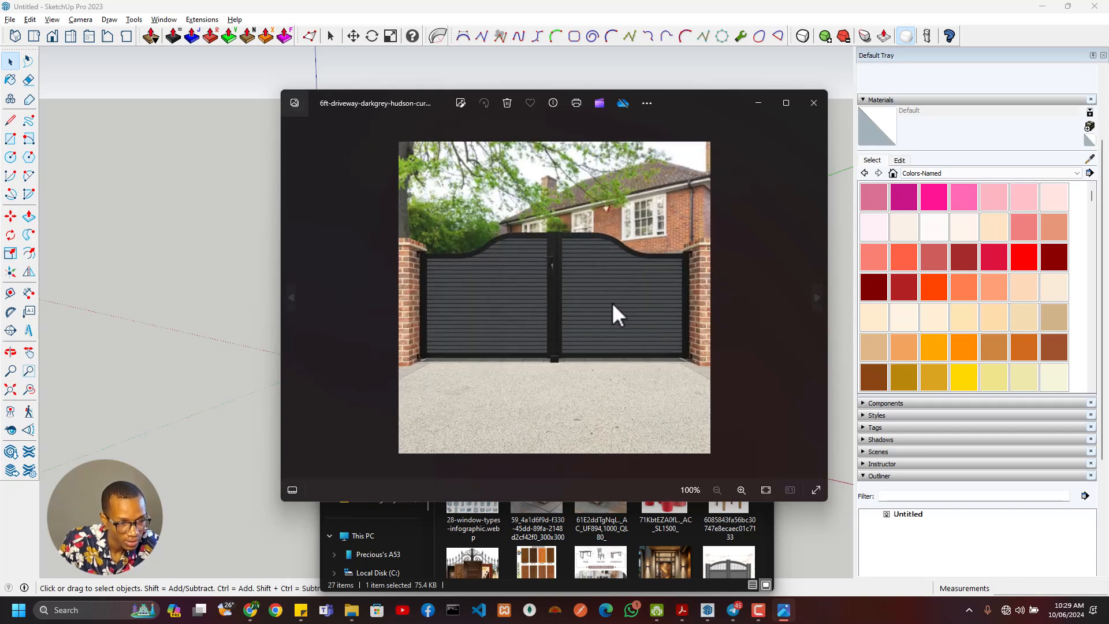
{"action": "key", "text": "Right"}
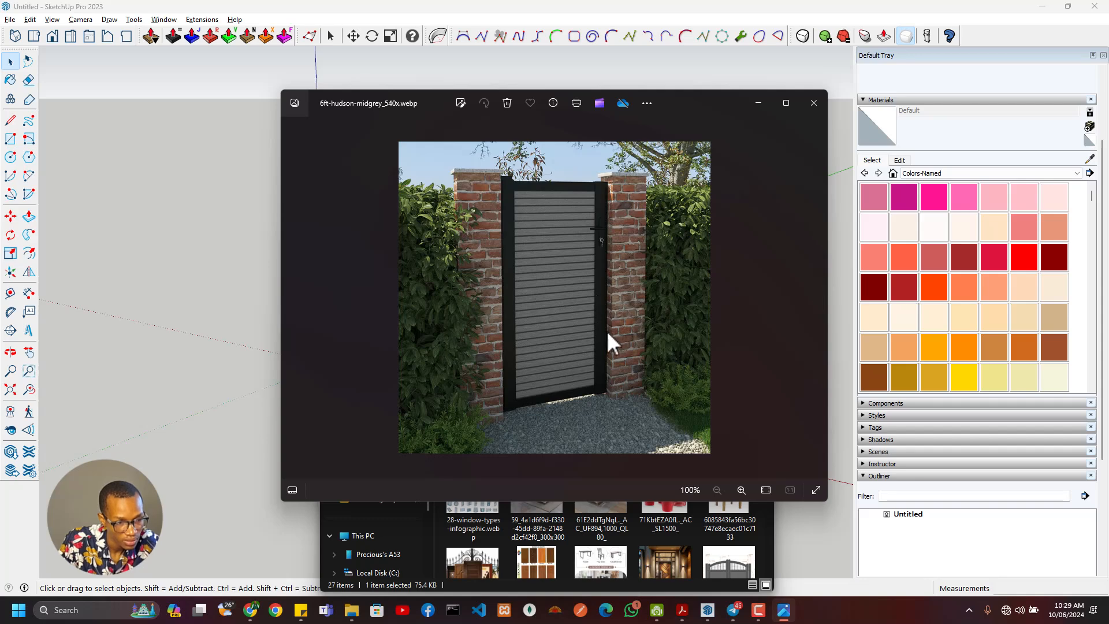
{"action": "left_click", "coordinate": [814, 104]}
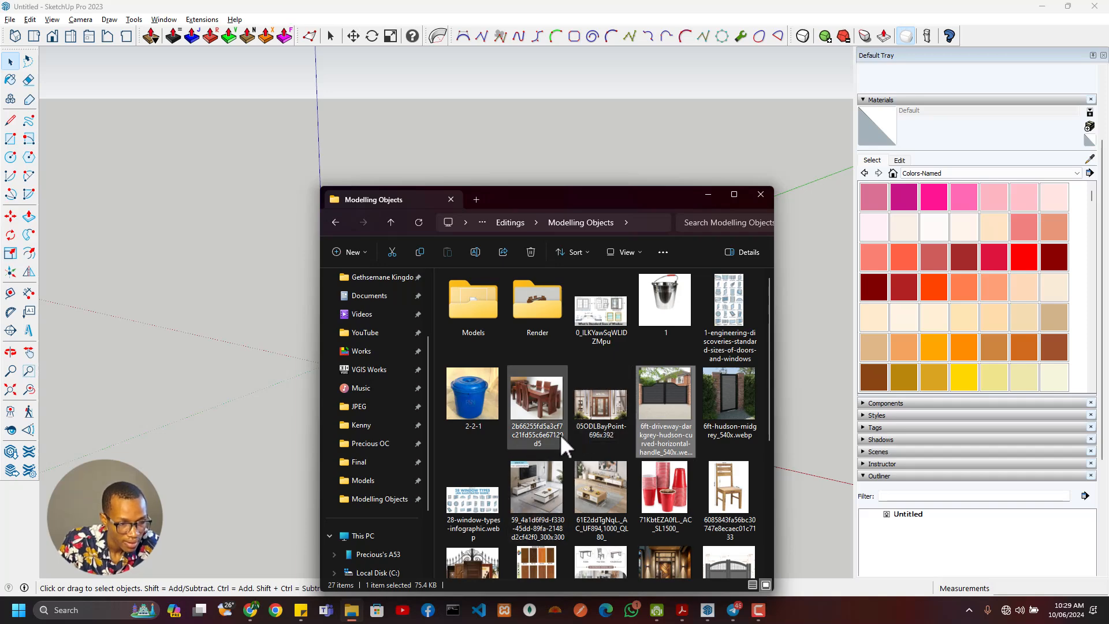
- Examine the panel and glass details of the double door in the simpson-doors-shows-classic-look image
{"action": "left_click", "coordinate": [595, 410]}
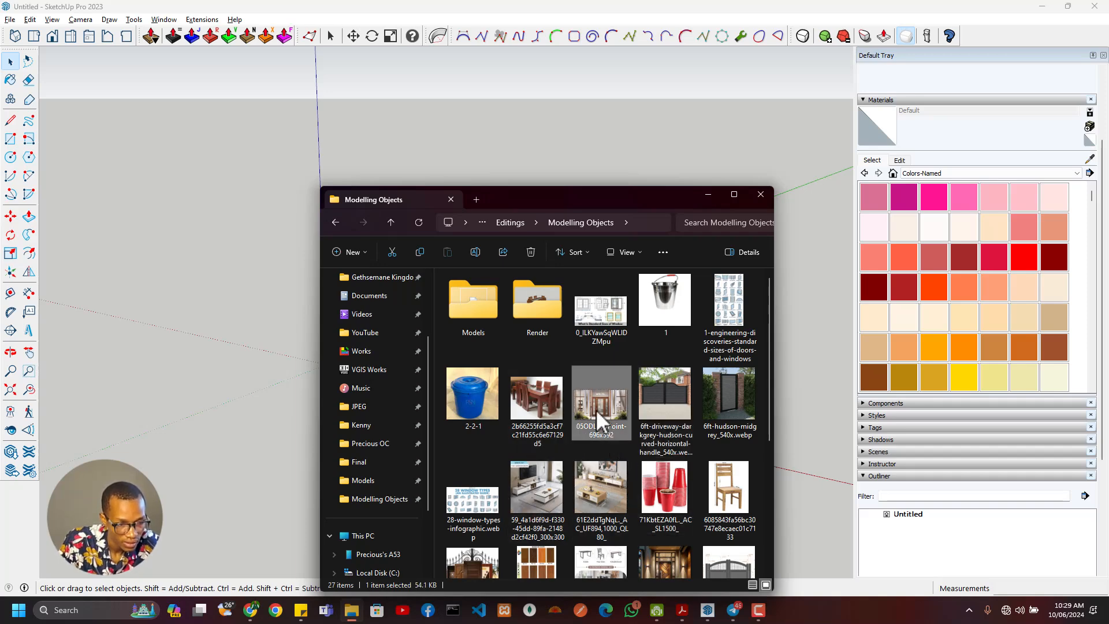
{"action": "scroll", "coordinate": [635, 450], "scroll_direction": "down", "scroll_amount": 4}
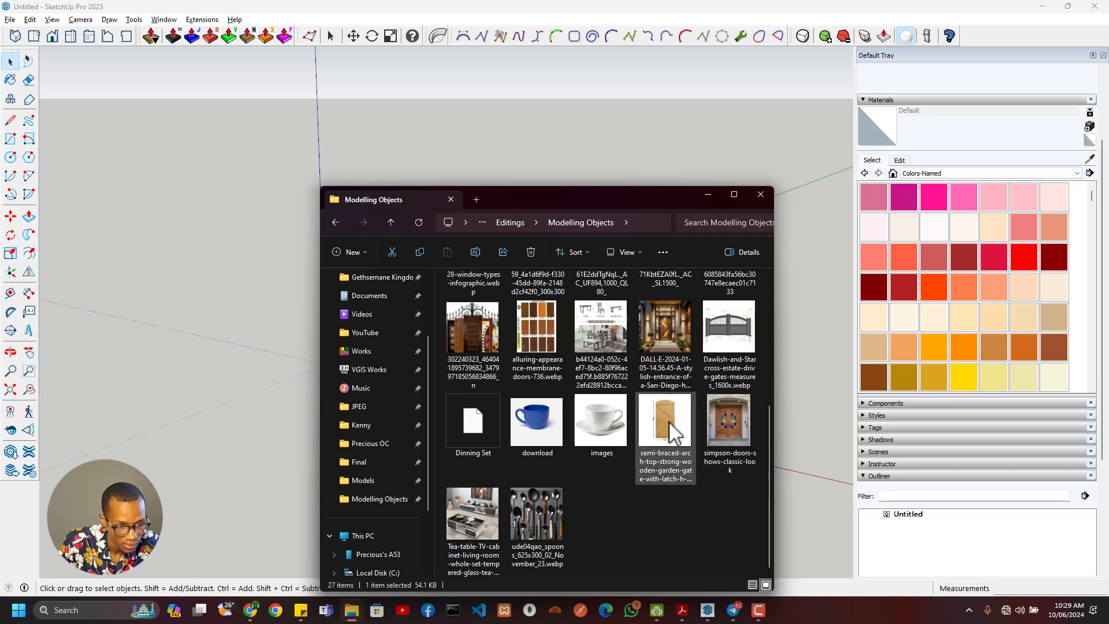
{"action": "left_click", "coordinate": [724, 423]}
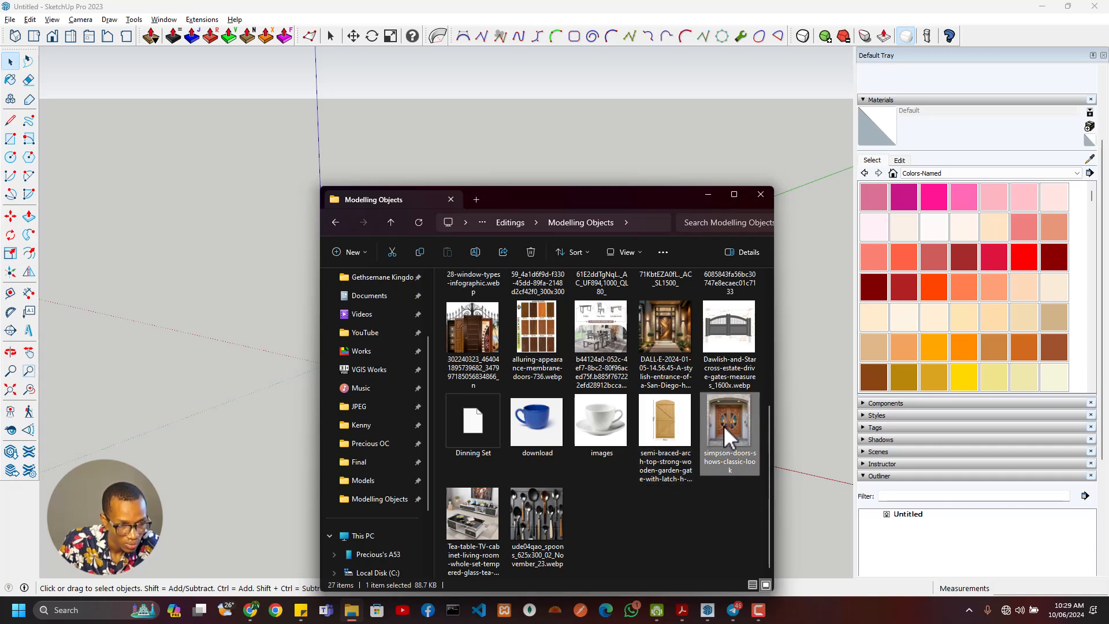
{"action": "double_click", "coordinate": [722, 428]}
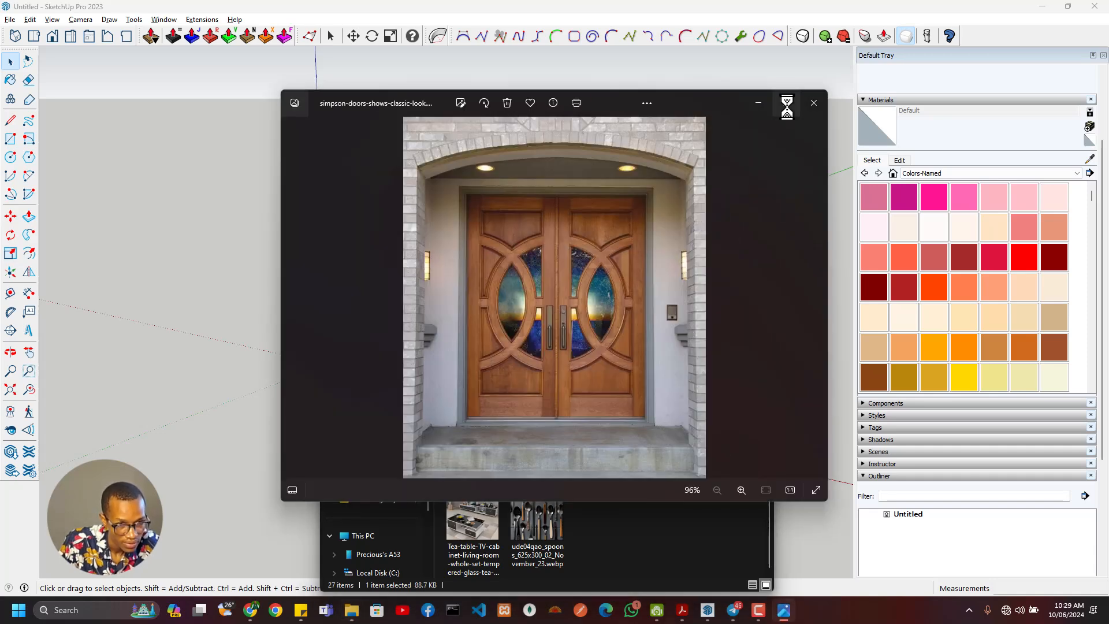
{"action": "scroll", "coordinate": [543, 300], "scroll_direction": "up", "scroll_amount": 5}
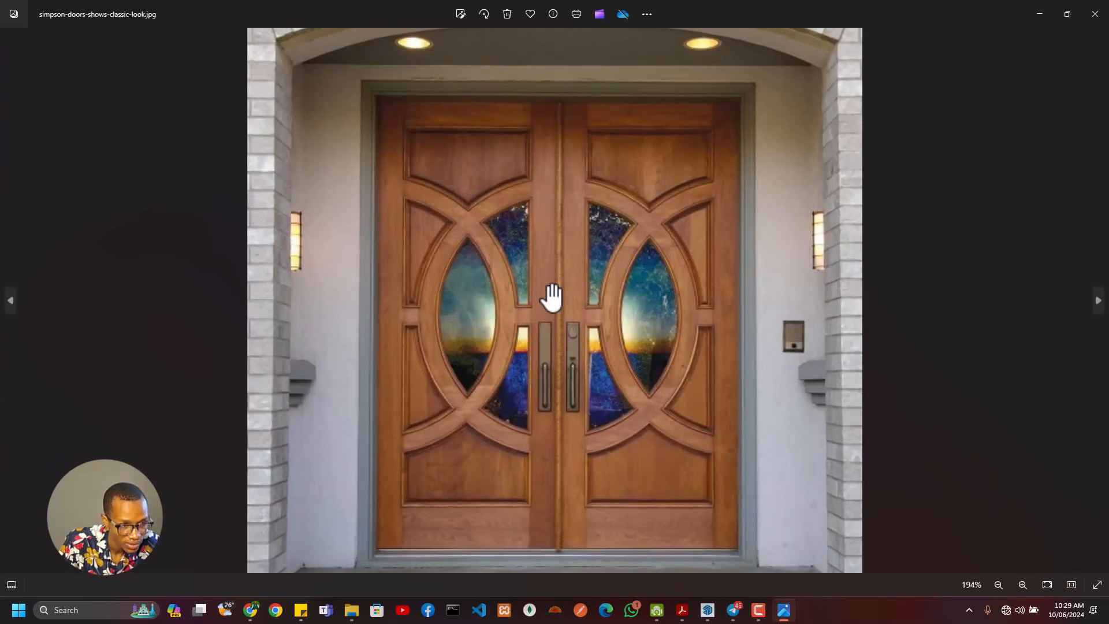
{"action": "scroll", "coordinate": [524, 249], "scroll_direction": "up", "scroll_amount": 3}
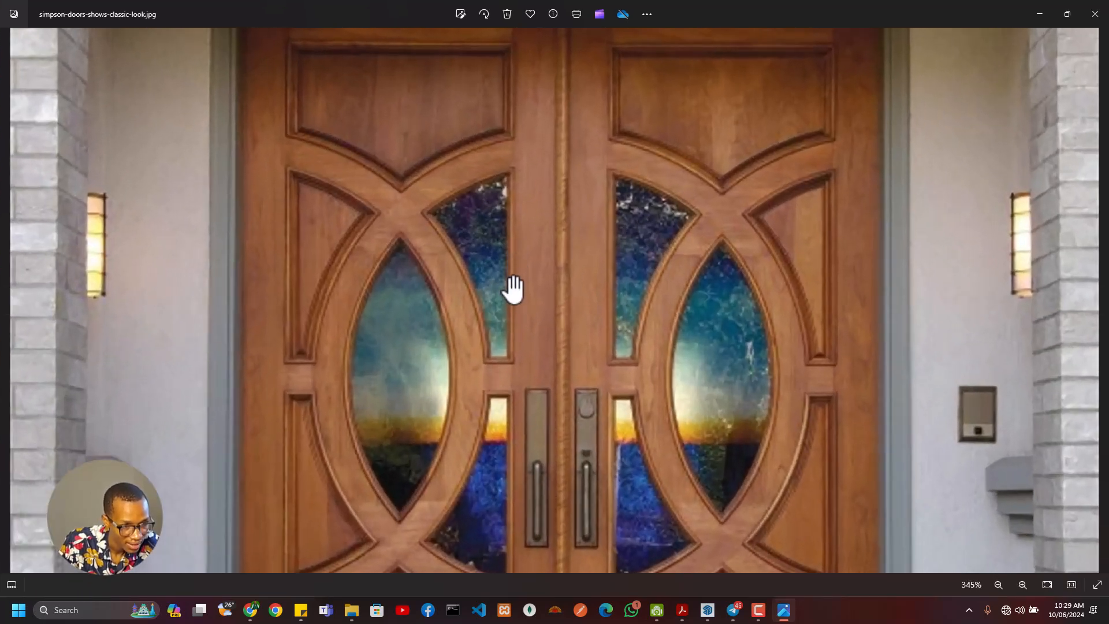
{"action": "scroll", "coordinate": [509, 288], "scroll_direction": "down", "scroll_amount": 3}
{"action": "scroll", "coordinate": [502, 341], "scroll_direction": "down", "scroll_amount": 2}
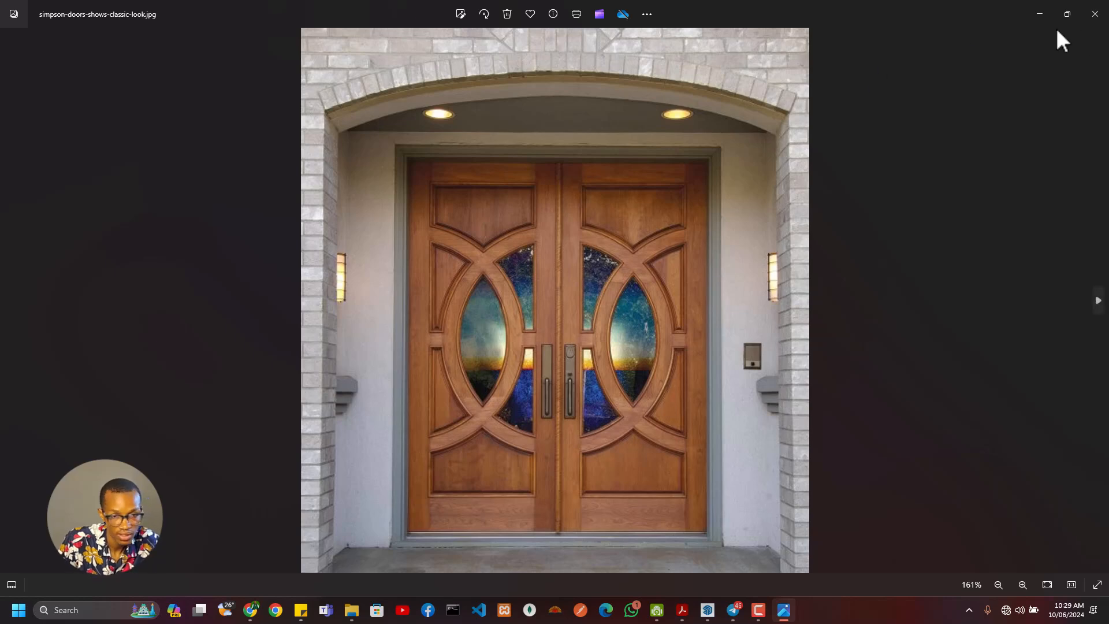
{"action": "left_click", "coordinate": [1039, 14]}
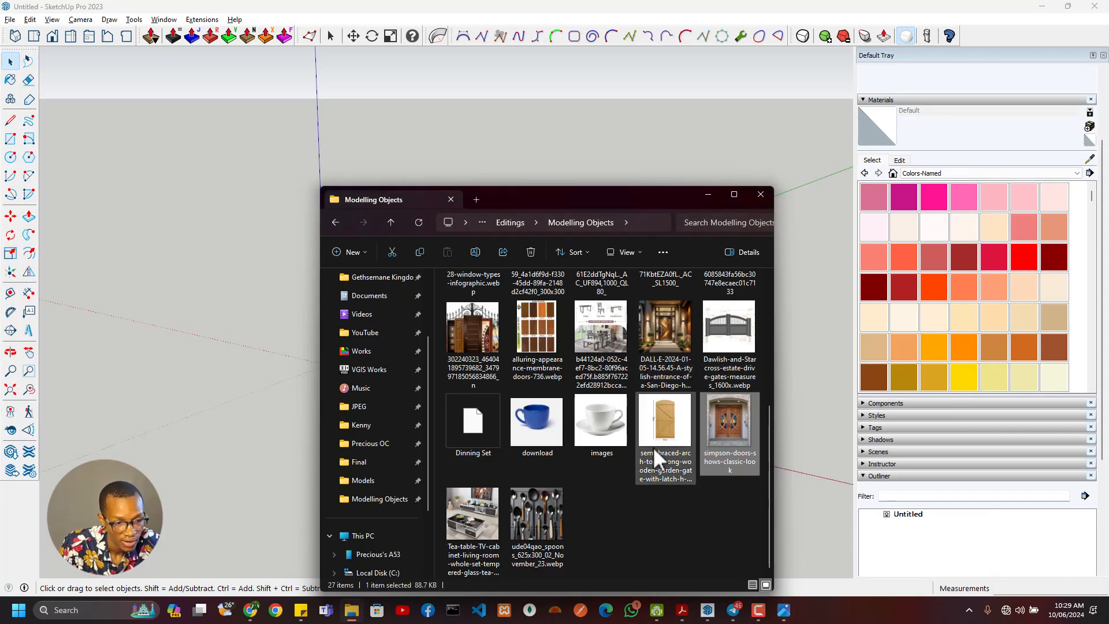
- Examine the dimensioned drawing of the Dawlish and Starcross estate driveway gate, and close it
{"action": "double_click", "coordinate": [722, 327]}
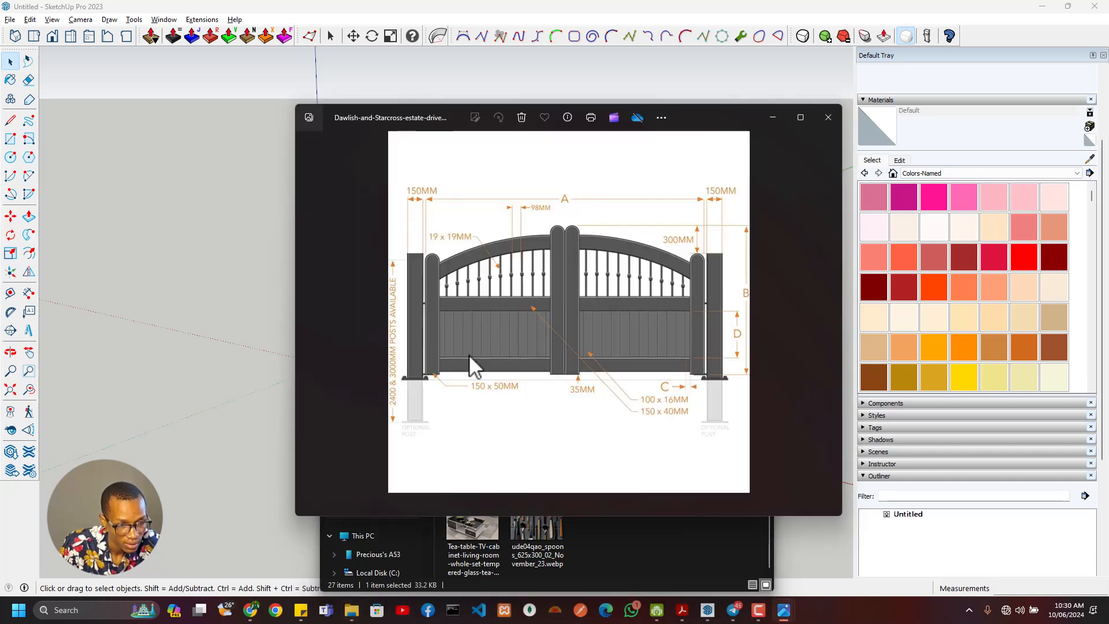
{"action": "scroll", "coordinate": [469, 354], "scroll_direction": "up", "scroll_amount": 5}
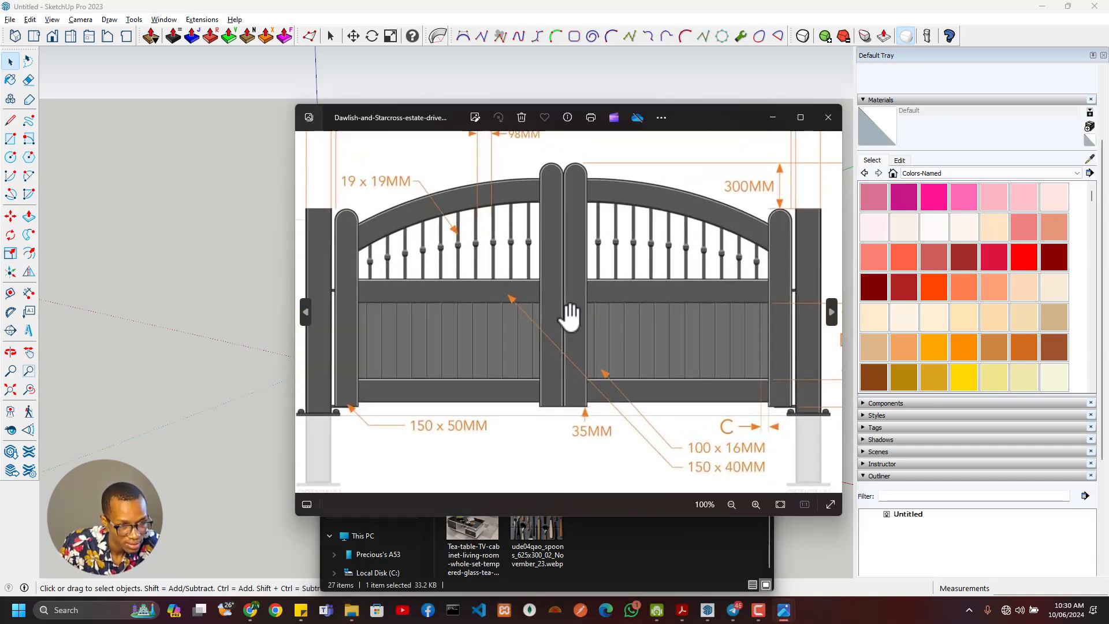
{"action": "scroll", "coordinate": [559, 320], "scroll_direction": "down", "scroll_amount": 2}
{"action": "scroll", "coordinate": [540, 346], "scroll_direction": "up", "scroll_amount": 2}
{"action": "scroll", "coordinate": [537, 344], "scroll_direction": "down", "scroll_amount": 3}
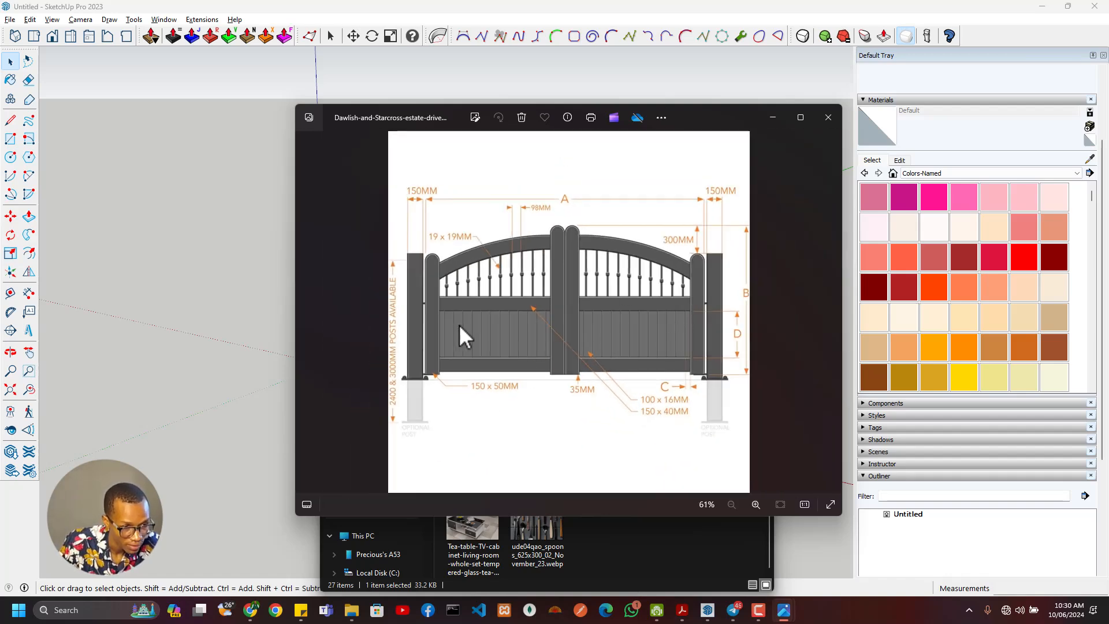
{"action": "left_click", "coordinate": [829, 117]}
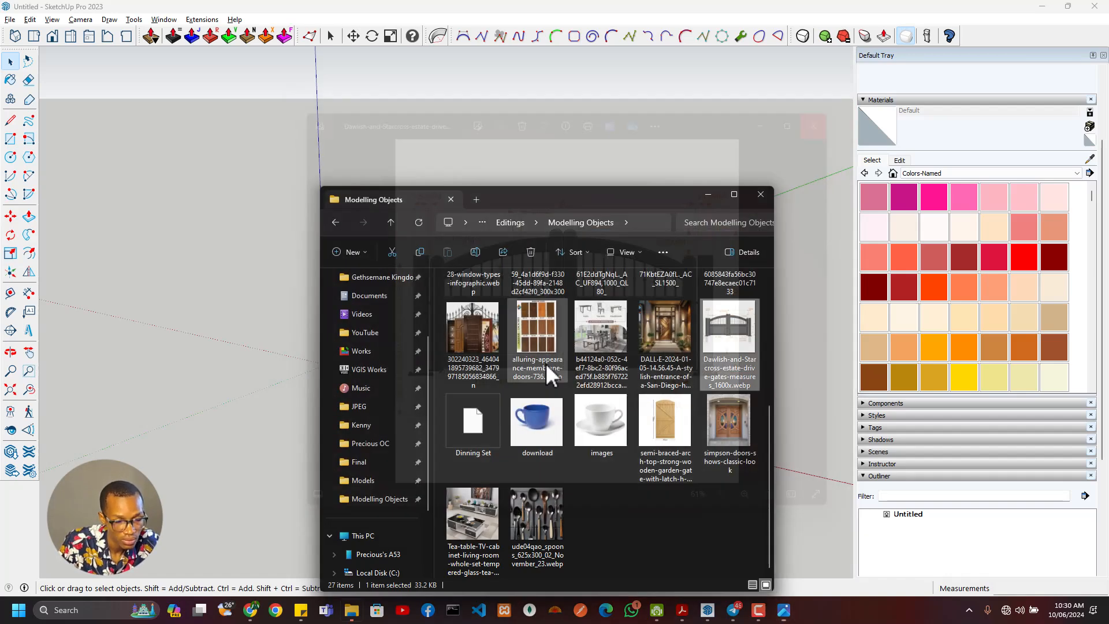
- Switch to the PDF course outline to check section 6 on modelling real life objects, and return to the Modelling Objects folder
{"action": "left_click", "coordinate": [685, 612]}
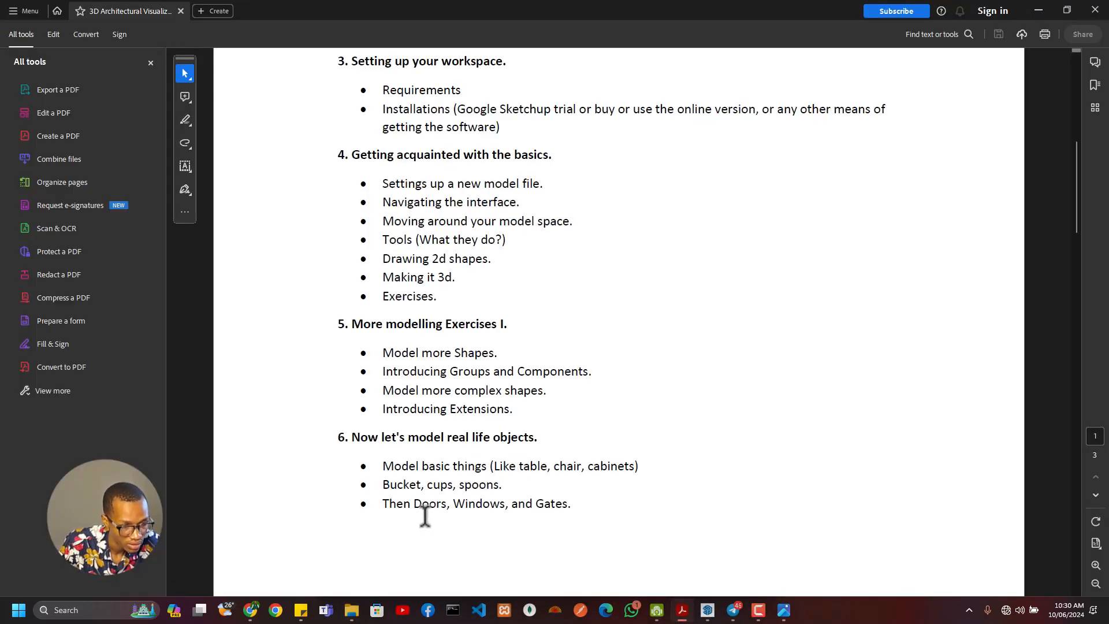
{"action": "left_click", "coordinate": [1038, 10]}
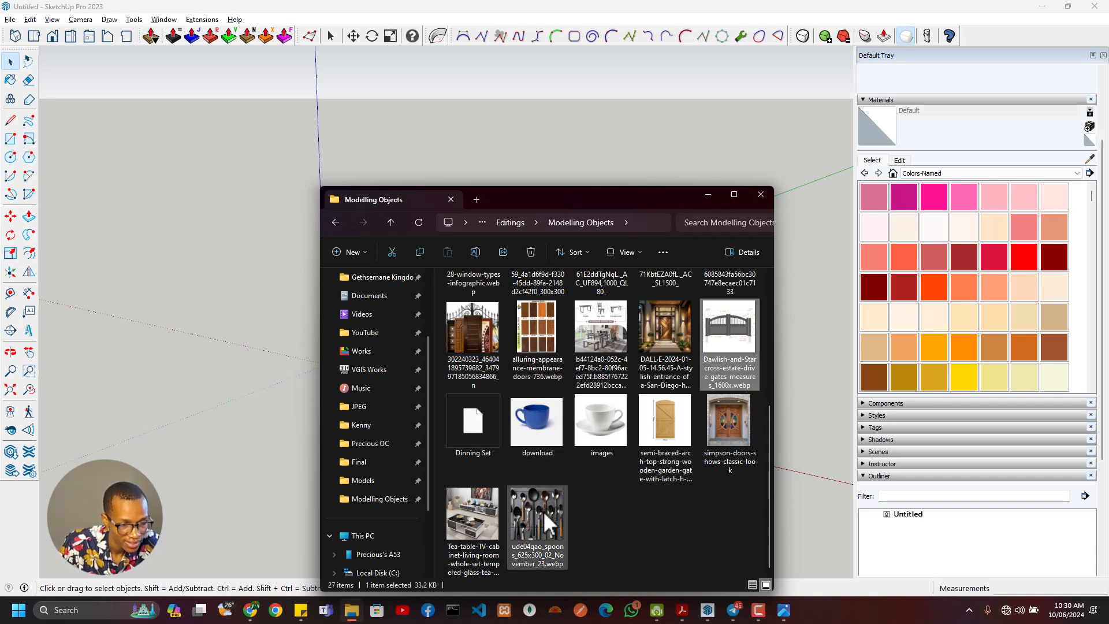
{"action": "scroll", "coordinate": [641, 410], "scroll_direction": "up", "scroll_amount": 3}
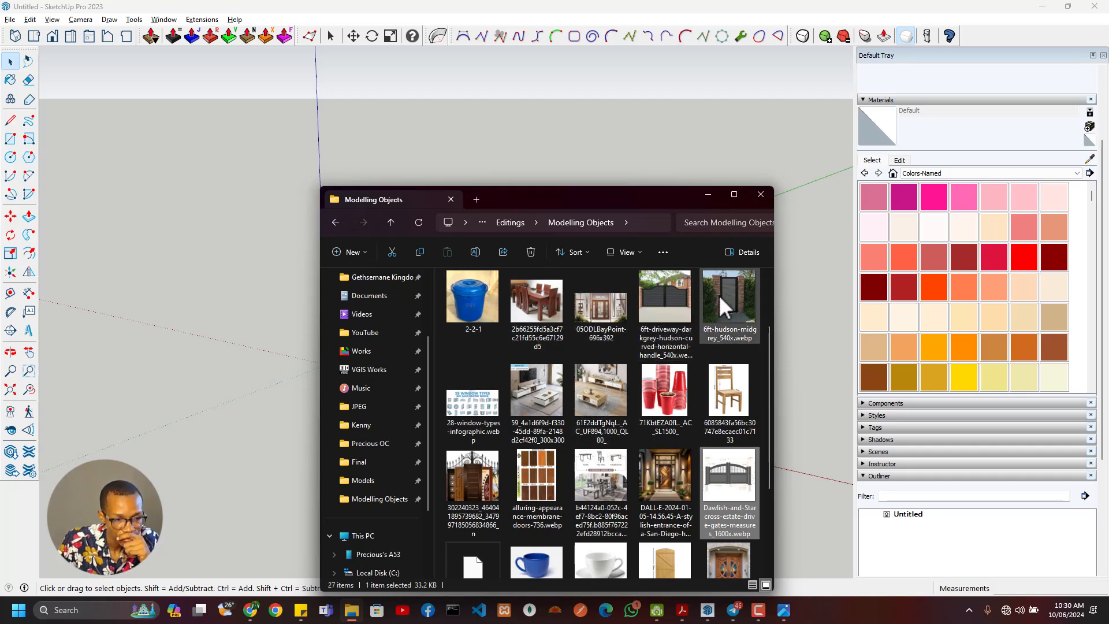
- View the image of assorted doors and examine the wooden door in the DALL-E entrance image
{"action": "double_click", "coordinate": [484, 480]}
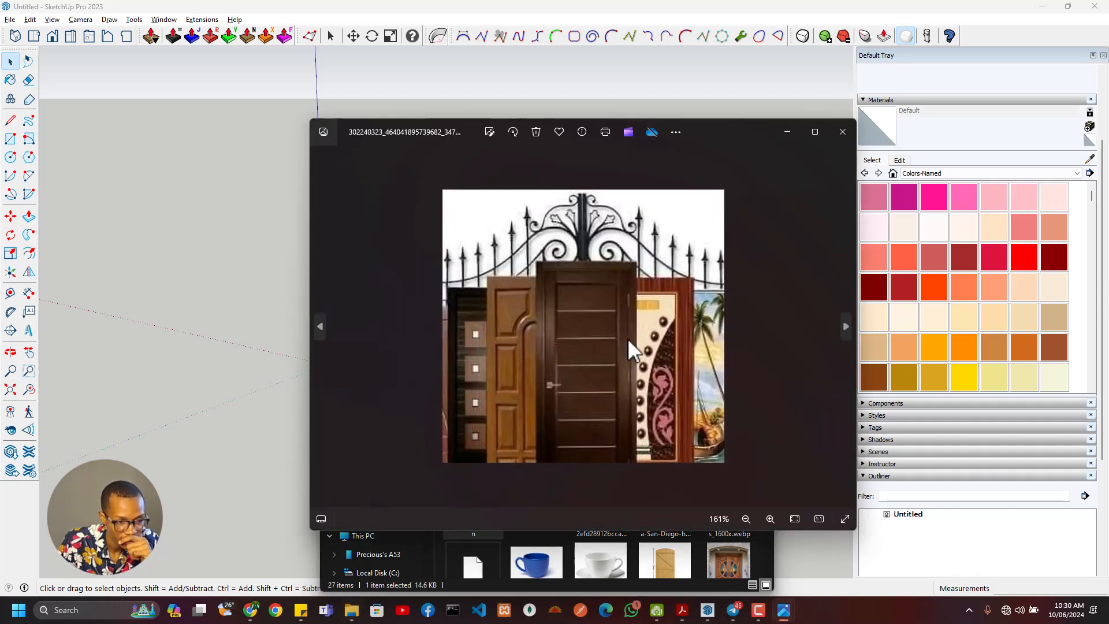
{"action": "scroll", "coordinate": [725, 405], "scroll_direction": "down", "scroll_amount": 2}
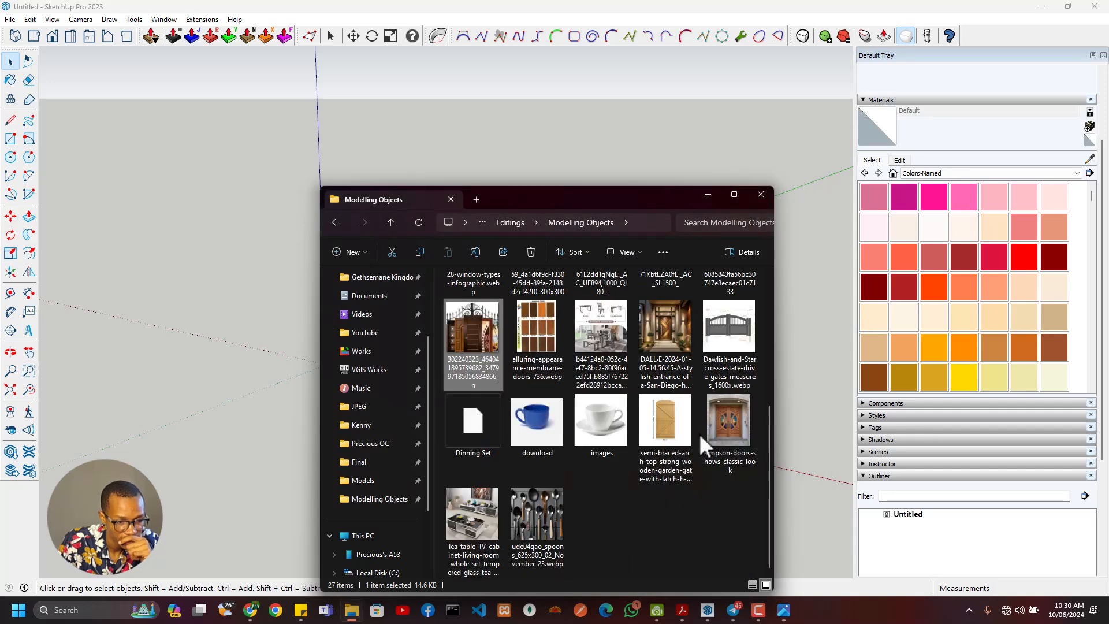
{"action": "double_click", "coordinate": [659, 327]}
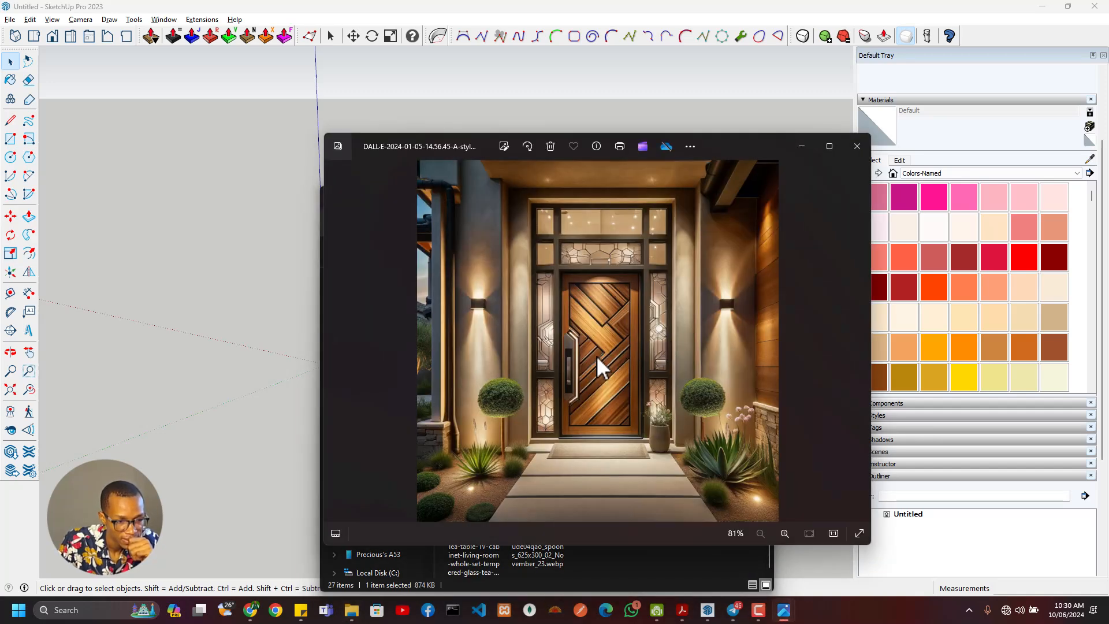
{"action": "scroll", "coordinate": [598, 369], "scroll_direction": "up", "scroll_amount": 5}
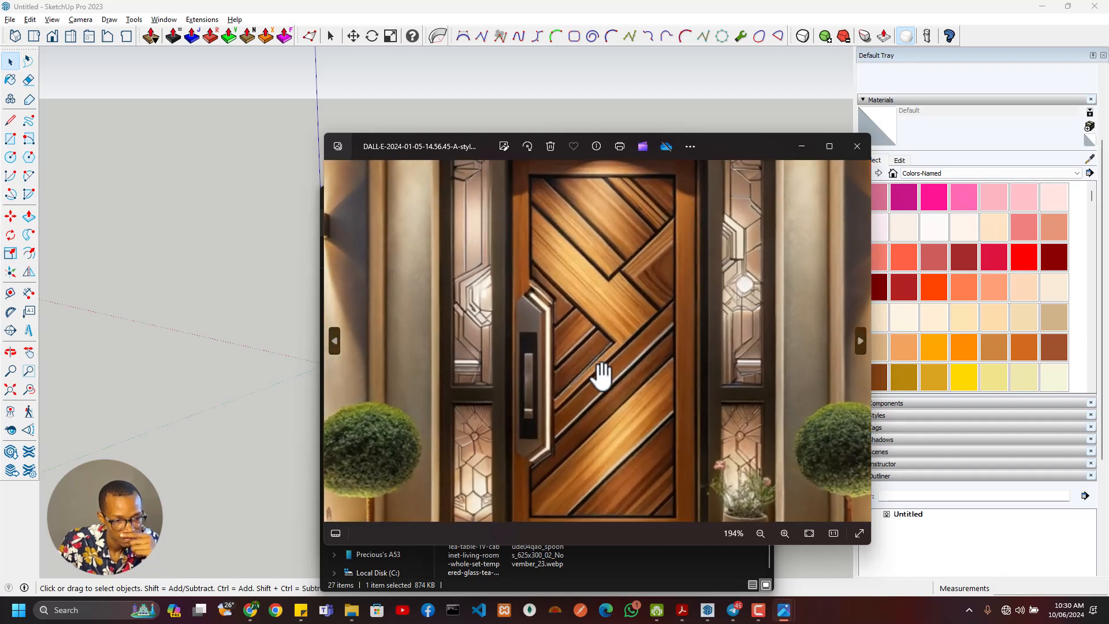
{"action": "scroll", "coordinate": [601, 375], "scroll_direction": "down", "scroll_amount": 5}
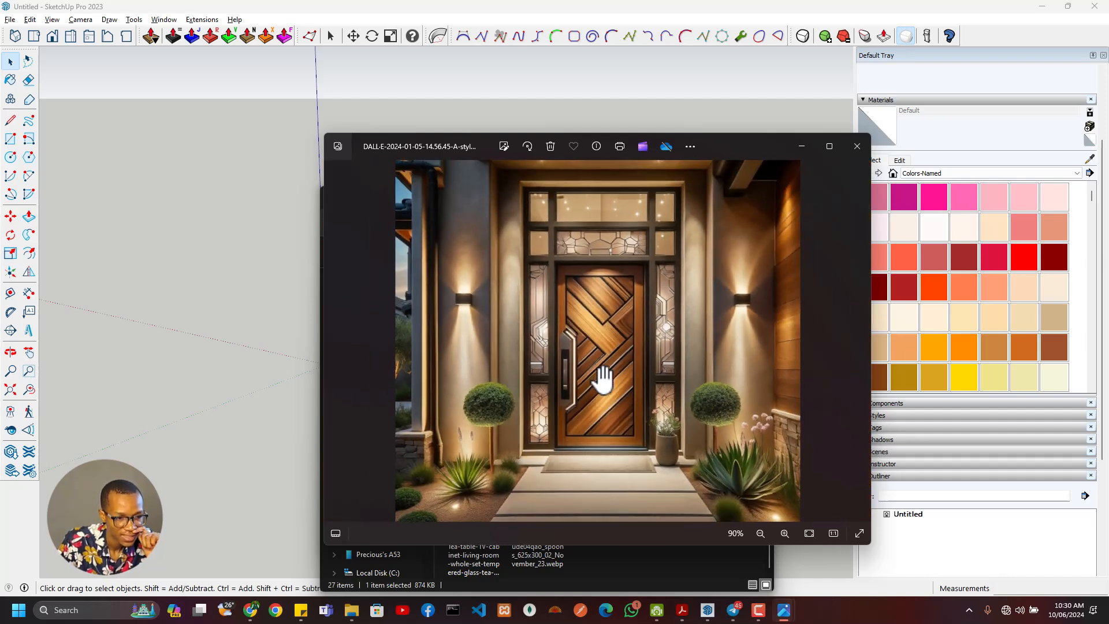
{"action": "left_click", "coordinate": [857, 146]}
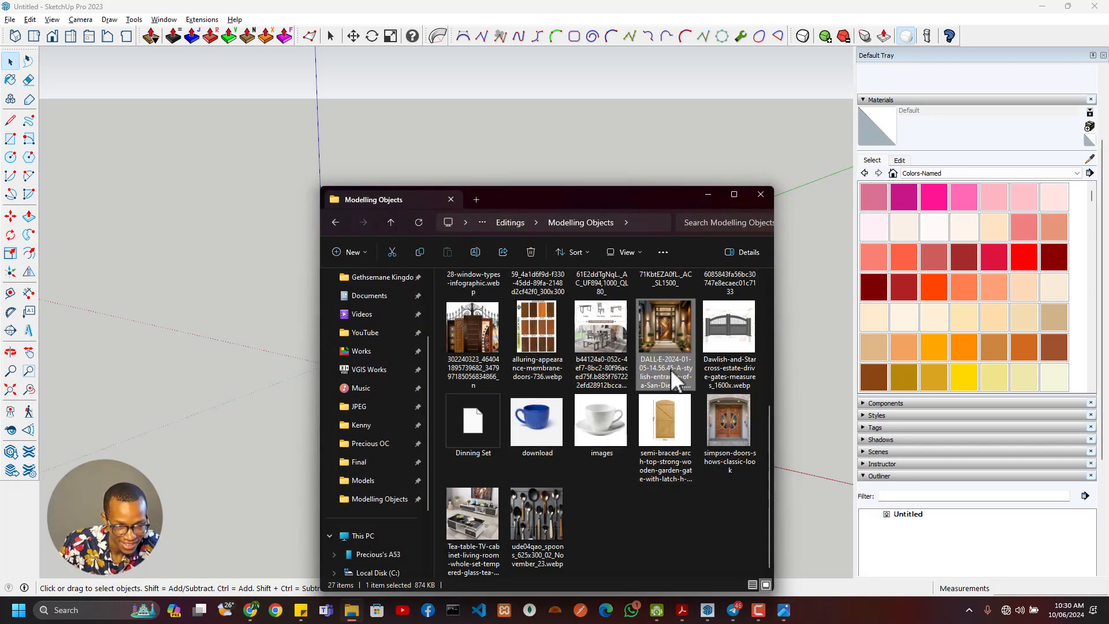
- Examine the frame, glass panels and sidelights of the entrance door in the 05ODLBayPoint-696x392 image
{"action": "scroll", "coordinate": [679, 446], "scroll_direction": "up", "scroll_amount": 5}
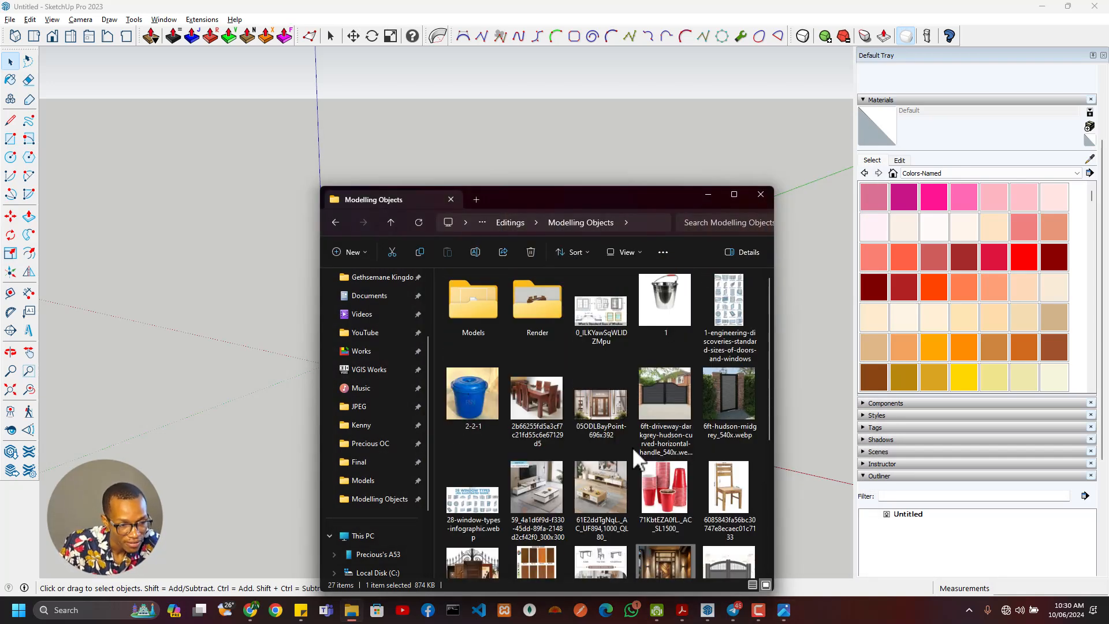
{"action": "left_click", "coordinate": [604, 406]}
{"action": "double_click", "coordinate": [604, 407]}
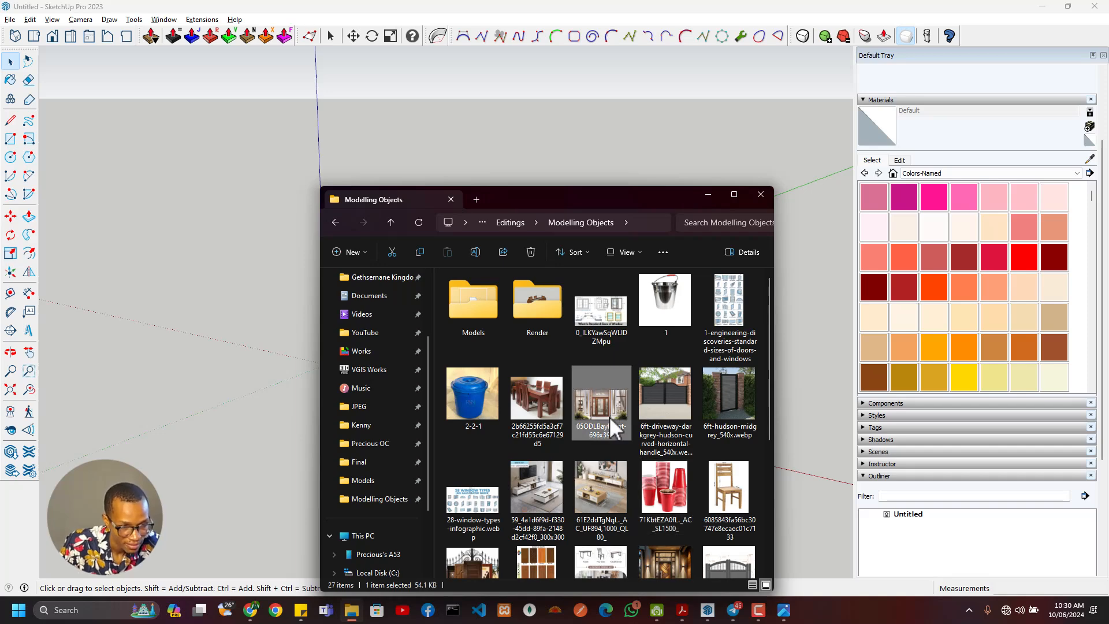
{"action": "scroll", "coordinate": [610, 375], "scroll_direction": "up", "scroll_amount": 3}
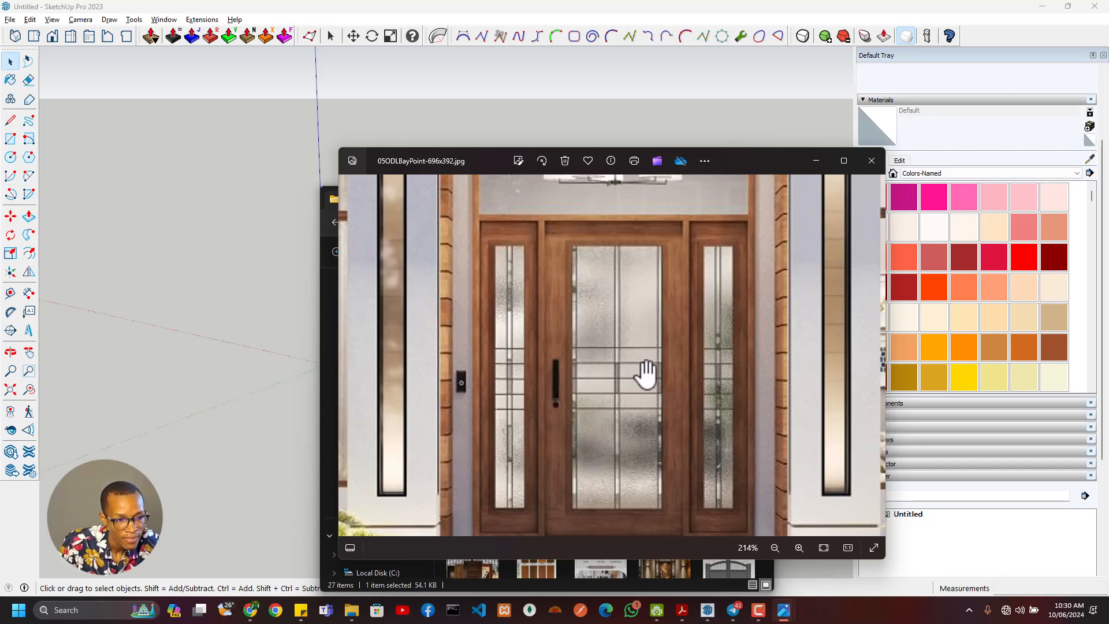
{"action": "scroll", "coordinate": [647, 347], "scroll_direction": "down", "scroll_amount": 1}
{"action": "scroll", "coordinate": [651, 336], "scroll_direction": "down", "scroll_amount": 1}
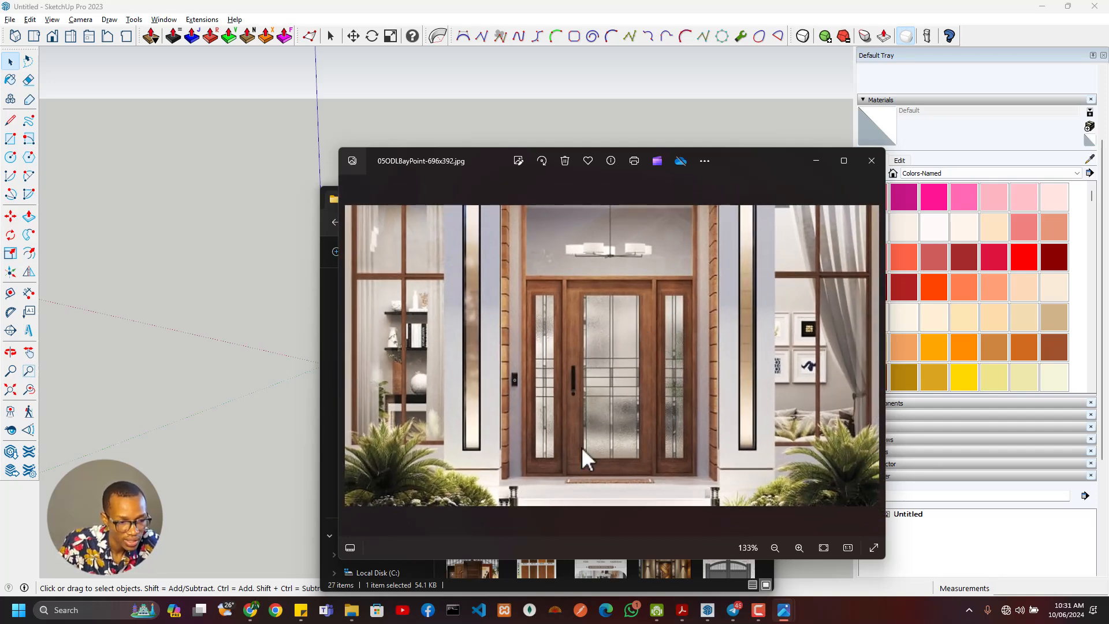
{"action": "scroll", "coordinate": [581, 445], "scroll_direction": "up", "scroll_amount": 3}
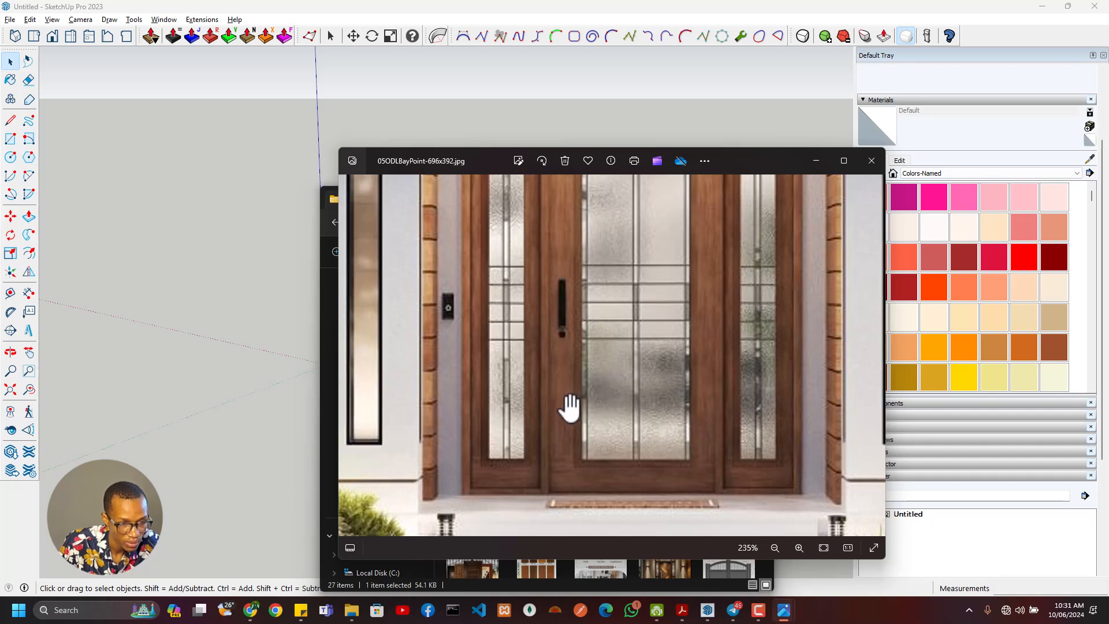
{"action": "scroll", "coordinate": [569, 407], "scroll_direction": "down", "scroll_amount": 1}
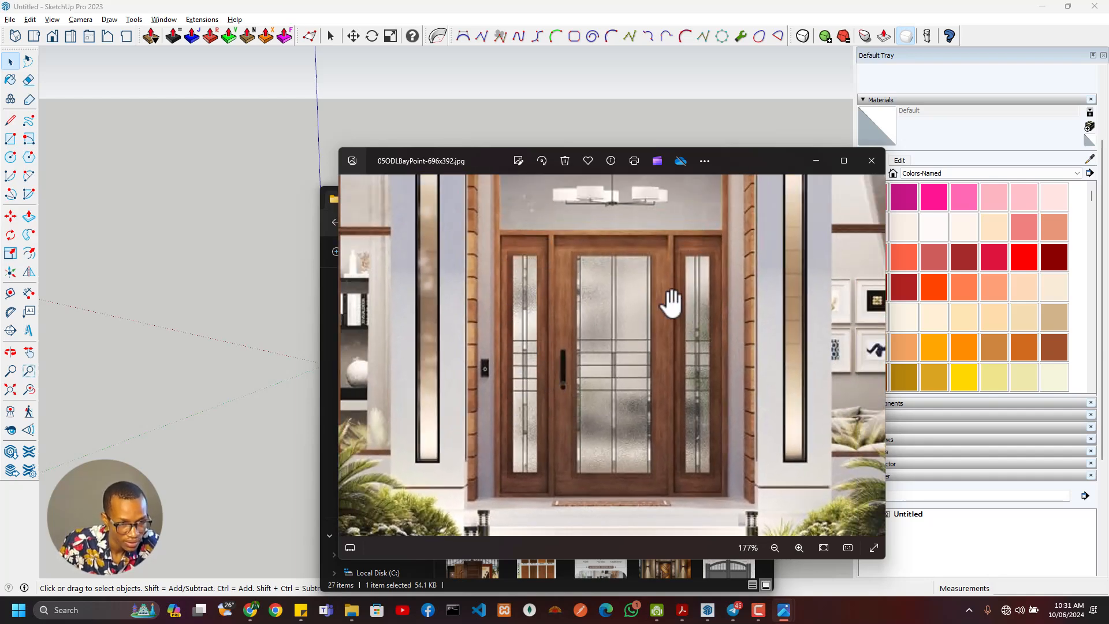
- Examine the overall proportions and surround of the entrance door in the reference image, and return to the SketchUp model
{"action": "scroll", "coordinate": [619, 343], "scroll_direction": "down", "scroll_amount": 1}
{"action": "scroll", "coordinate": [619, 344], "scroll_direction": "down", "scroll_amount": 2}
{"action": "scroll", "coordinate": [619, 367], "scroll_direction": "up", "scroll_amount": 3}
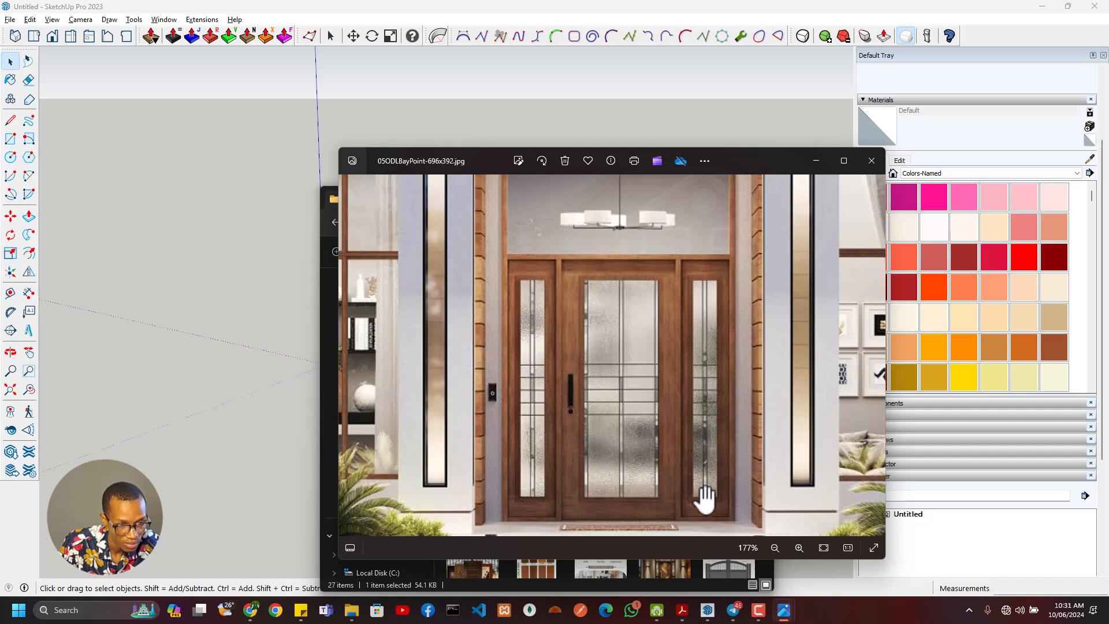
{"action": "scroll", "coordinate": [516, 407], "scroll_direction": "down", "scroll_amount": 3}
{"action": "scroll", "coordinate": [515, 411], "scroll_direction": "down", "scroll_amount": 1}
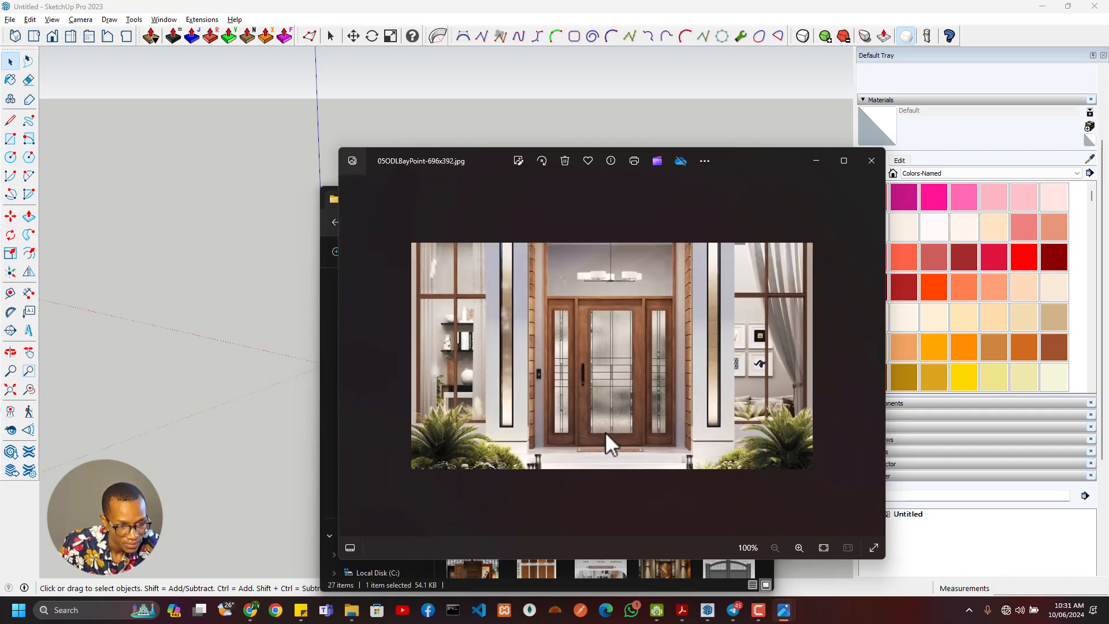
{"action": "scroll", "coordinate": [605, 432], "scroll_direction": "up", "scroll_amount": 2}
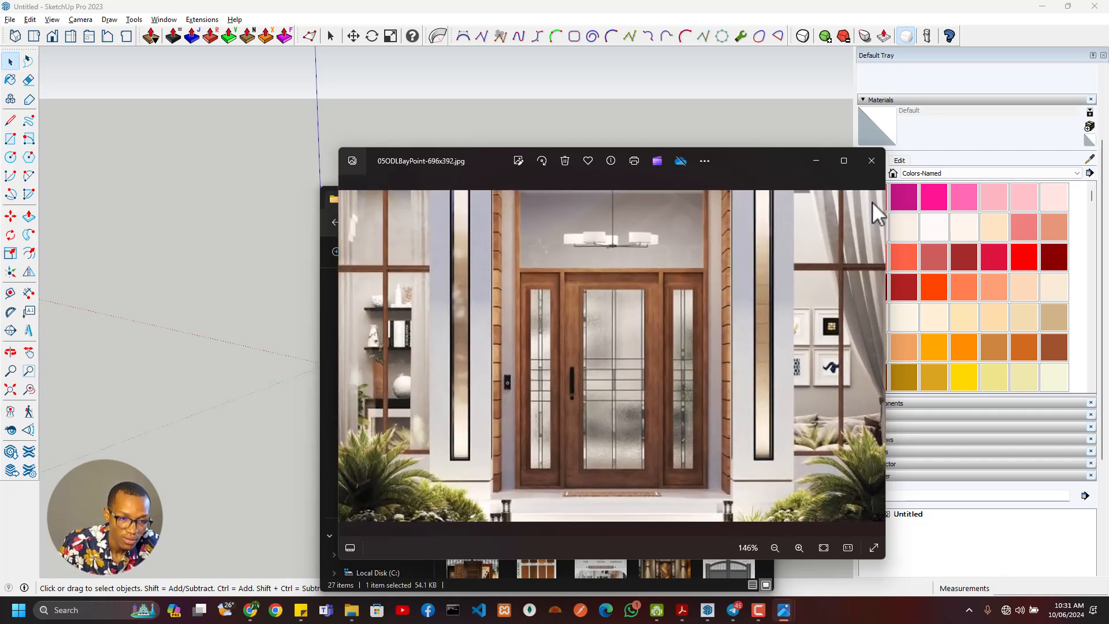
{"action": "left_click", "coordinate": [729, 5]}
{"action": "scroll", "coordinate": [341, 292], "scroll_direction": "down", "scroll_amount": 2}
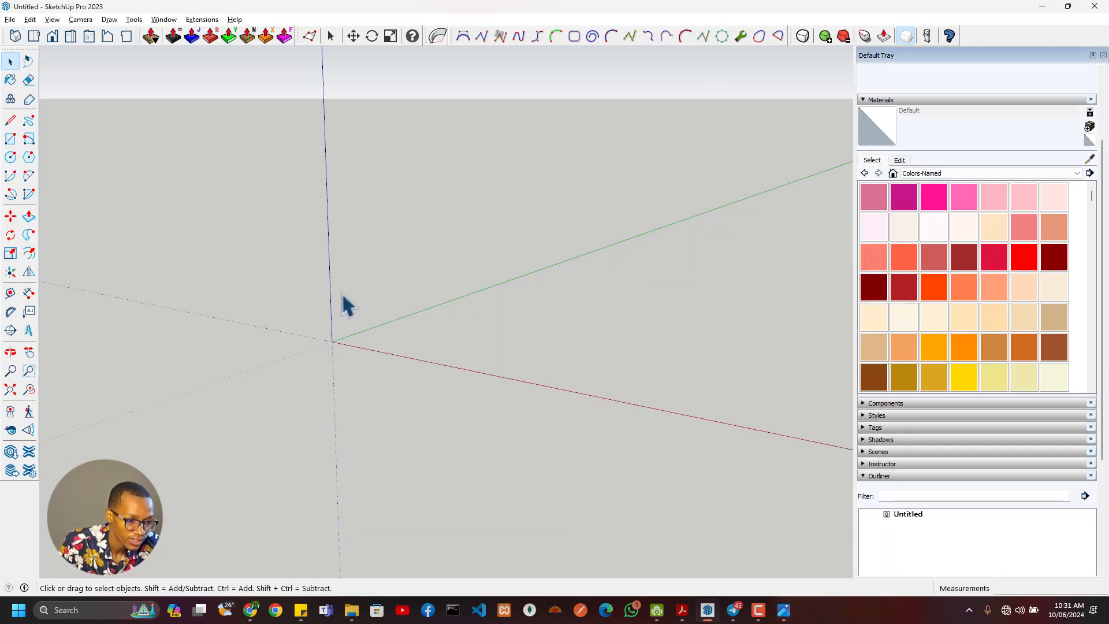
- Draw a ground-plane rectangle of about 10033 by 2174 mm from the origin, with its long side along the red axis
{"action": "middle_click_drag", "start_coordinate": [364, 323], "coordinate": [530, 408], "text": "shift"}
{"action": "middle_click_drag", "start_coordinate": [601, 347], "coordinate": [426, 401]}
{"action": "middle_click_drag", "start_coordinate": [614, 411], "coordinate": [451, 439], "text": "shift"}
{"action": "middle_click_drag", "start_coordinate": [491, 452], "coordinate": [659, 475]}
{"action": "key", "text": "r"}
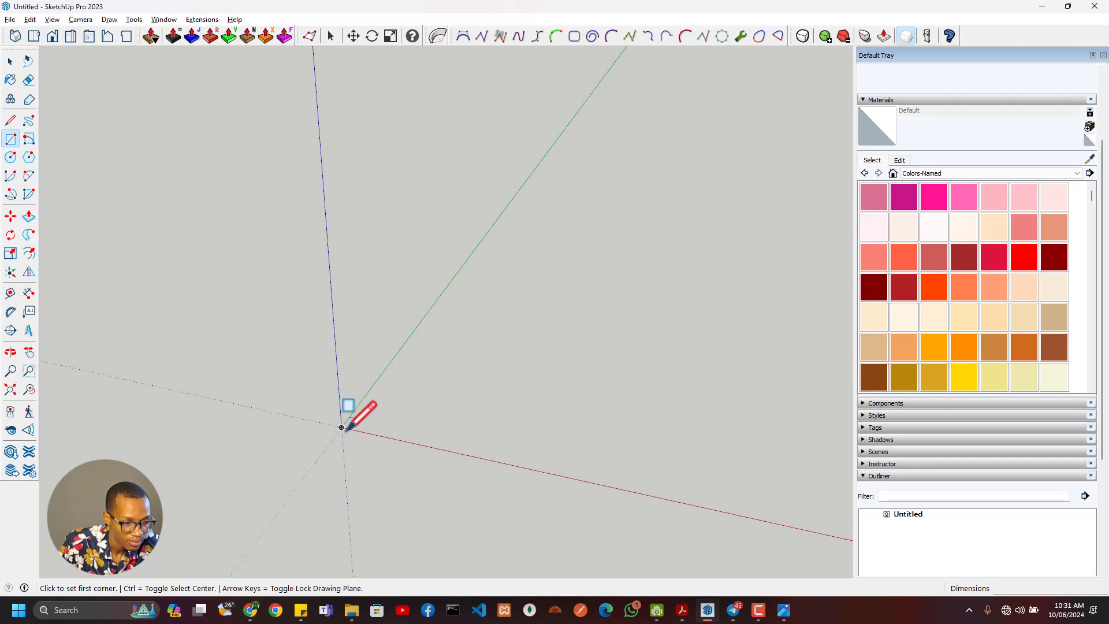
{"action": "left_click", "coordinate": [342, 427]}
{"action": "left_click", "coordinate": [812, 452]}
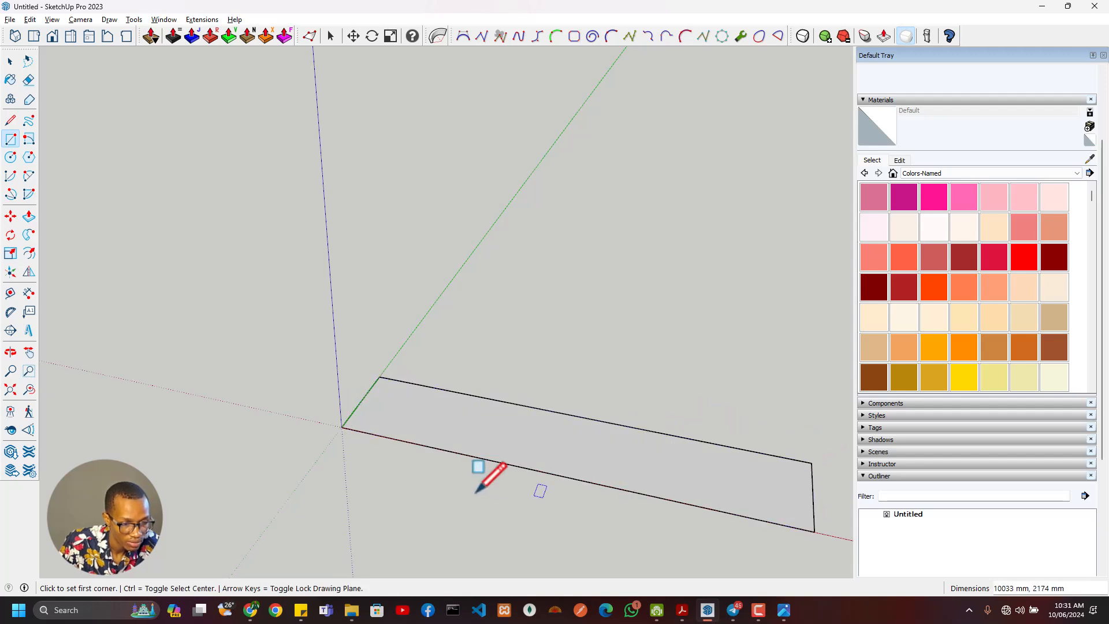
- Place a guide parallel to the rectangle's front edge at an offset of 225 mm
{"action": "middle_click_drag", "start_coordinate": [482, 470], "coordinate": [489, 428]}
{"action": "key", "text": "t"}
{"action": "left_click", "coordinate": [486, 428]}
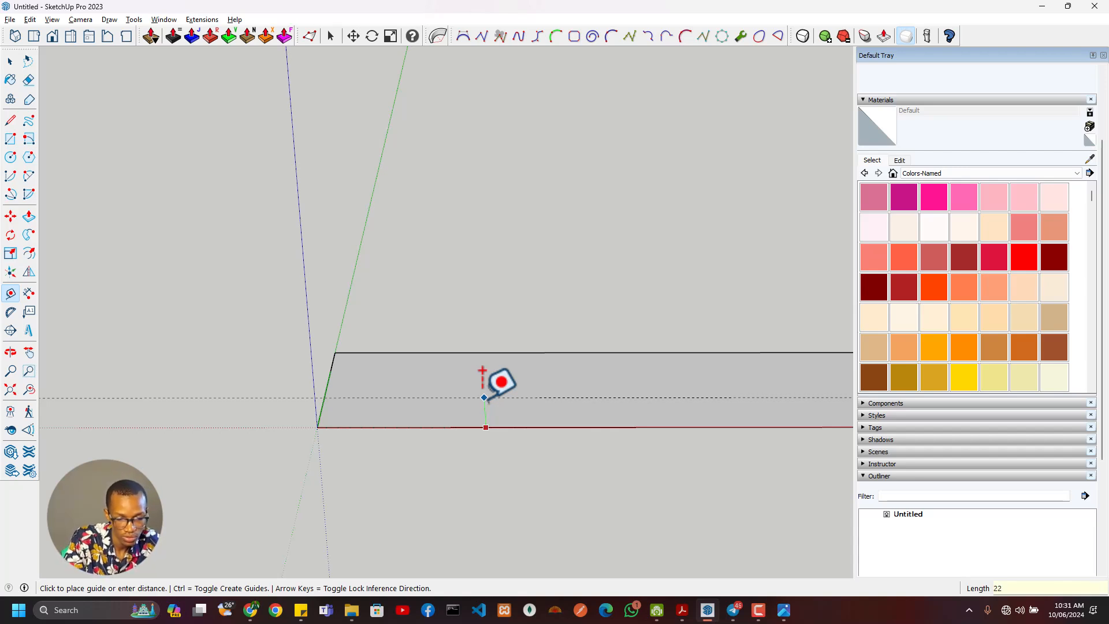
{"action": "type", "text": "225"}
{"action": "key", "text": "Return"}
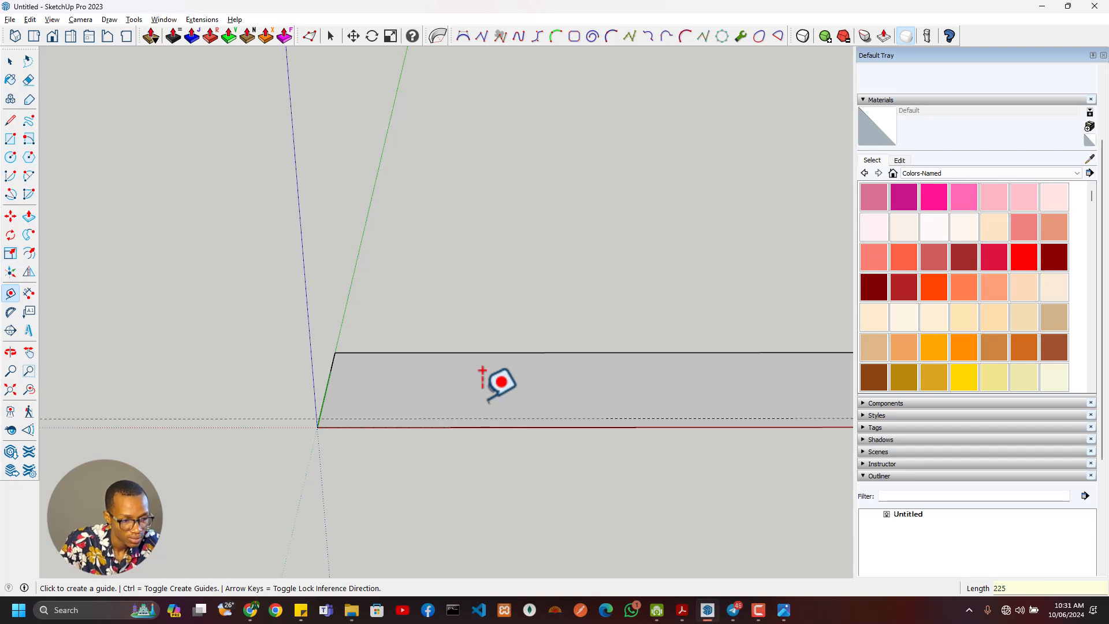
- Check the door reference image, and place a guide 3000 mm from the rectangle's short edge at the origin
{"action": "middle_click_drag", "start_coordinate": [381, 396], "coordinate": [269, 385], "text": "shift"}
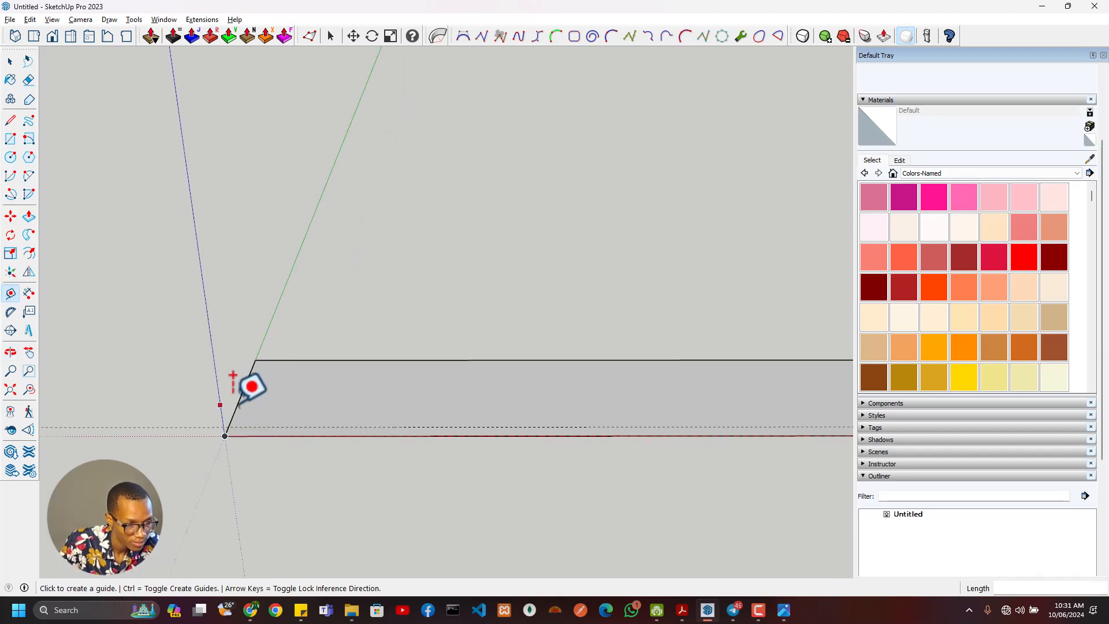
{"action": "key", "text": "alt+Tab"}
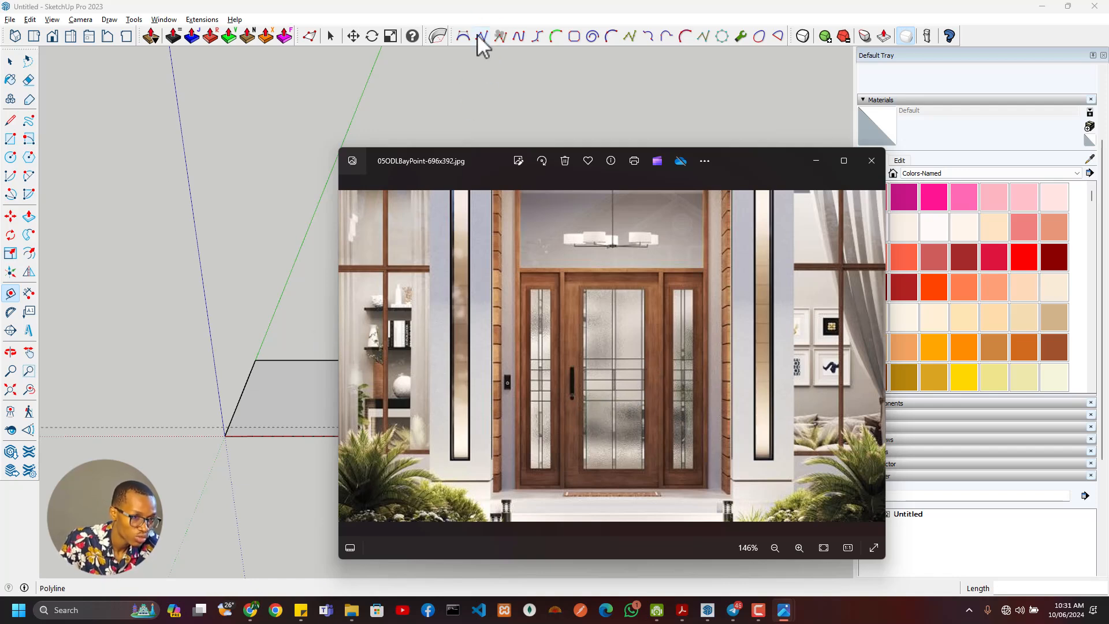
{"action": "left_click", "coordinate": [467, 12]}
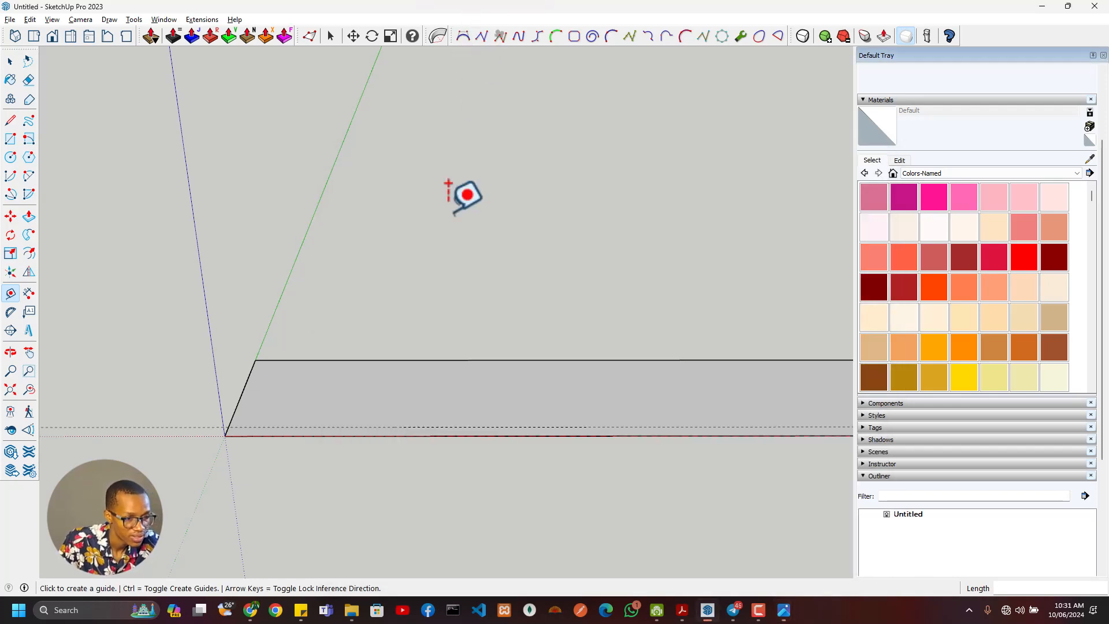
{"action": "left_click", "coordinate": [238, 404]}
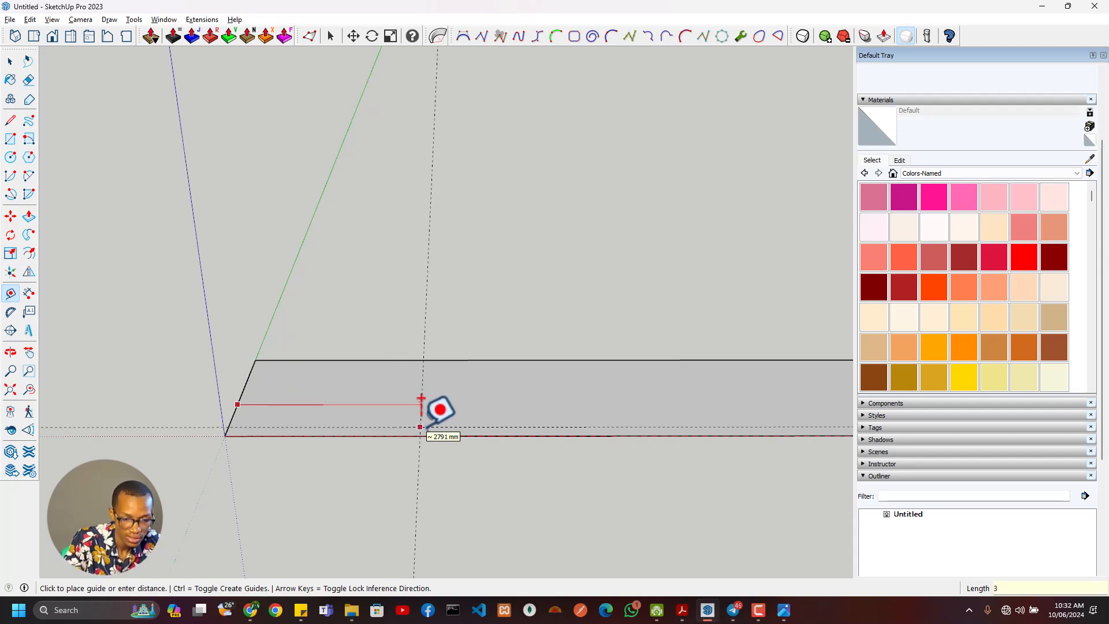
{"action": "type", "text": "3000"}
{"action": "key", "text": "Return"}
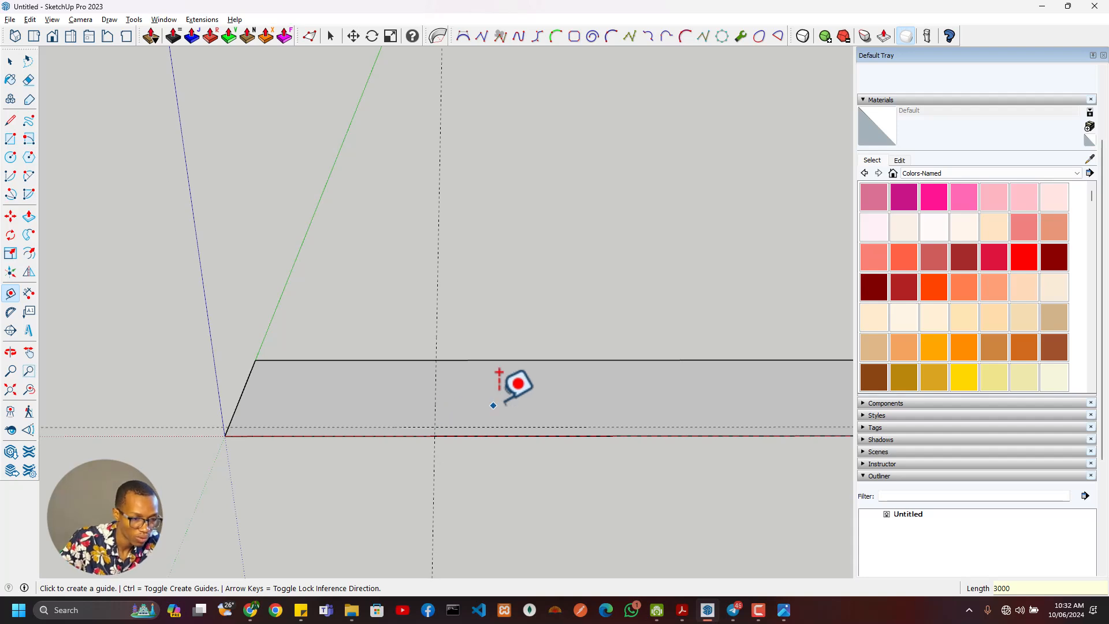
- Draw the wall's base rectangle from the intersection of the 225 mm and 3000 mm guides to the origin
{"action": "scroll", "coordinate": [582, 391], "scroll_direction": "down", "scroll_amount": 3}
{"action": "scroll", "coordinate": [701, 404], "scroll_direction": "up", "scroll_amount": 2}
{"action": "key", "text": "space"}
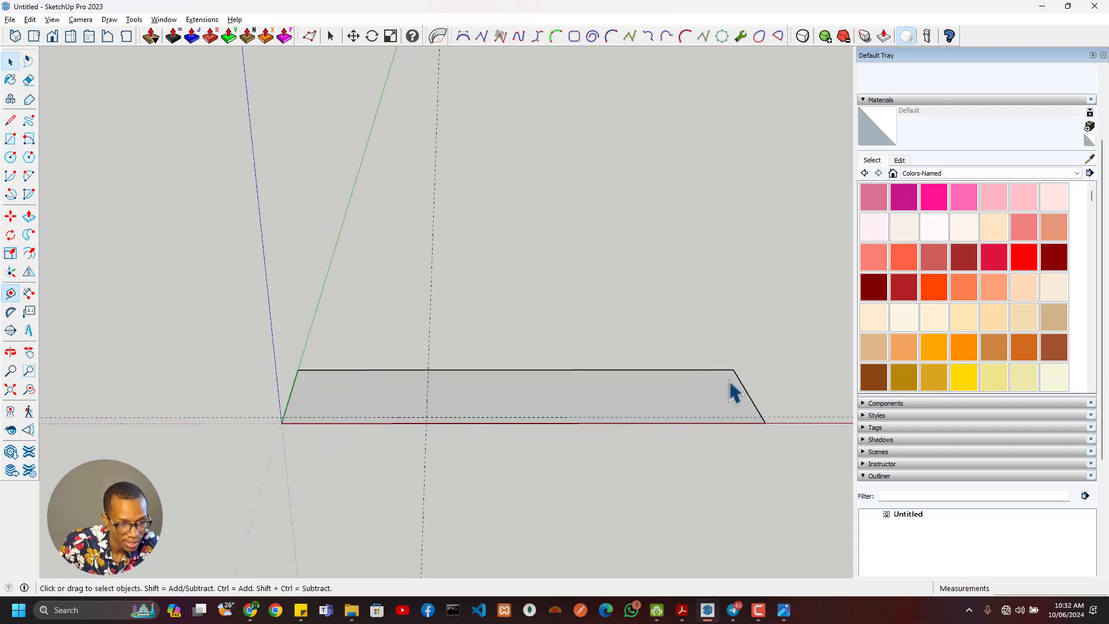
{"action": "key", "text": "r"}
{"action": "left_click", "coordinate": [427, 417]}
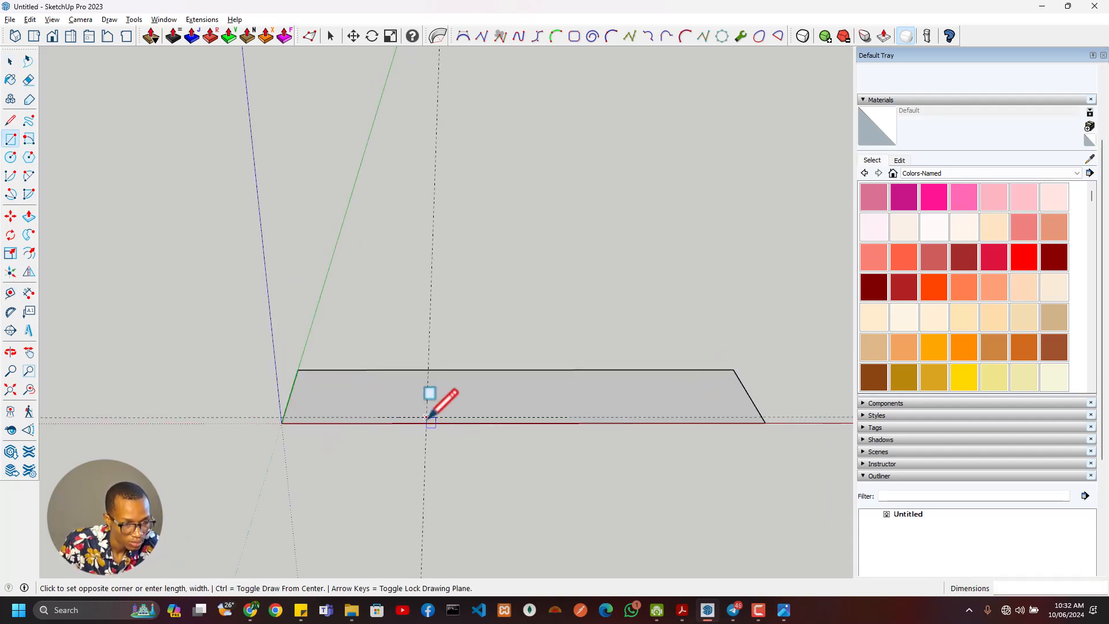
{"action": "left_click", "coordinate": [281, 424]}
- Erase the leftover edges of the large rectangle around the wall's base rectangle
{"action": "key", "text": "e"}
{"action": "left_click_drag", "start_coordinate": [722, 361], "coordinate": [750, 387]}
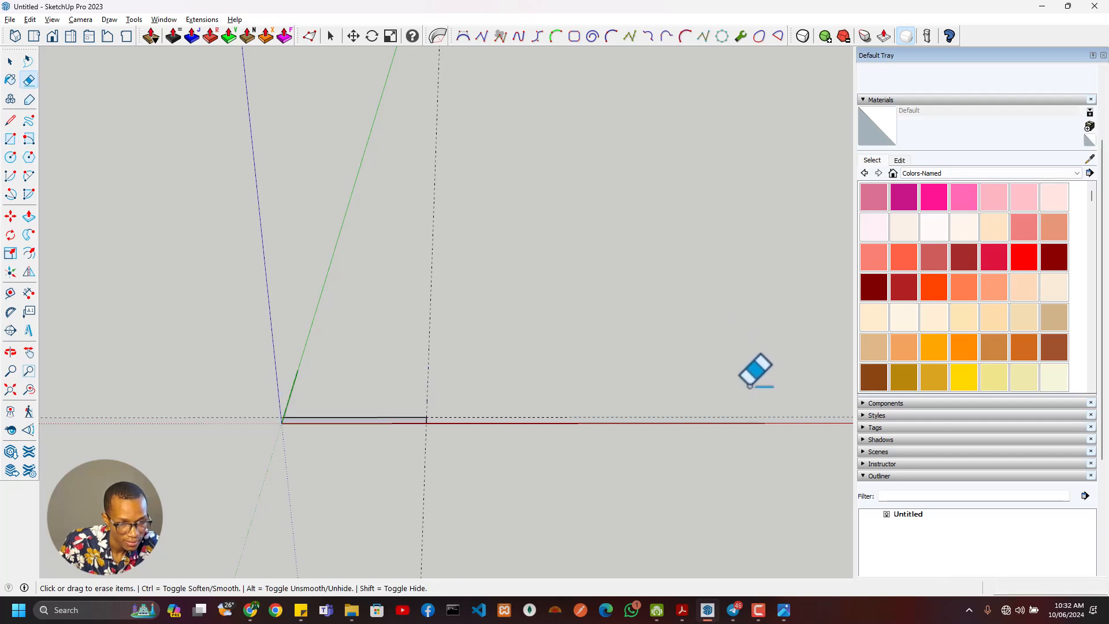
{"action": "scroll", "coordinate": [476, 425], "scroll_direction": "up", "scroll_amount": 2}
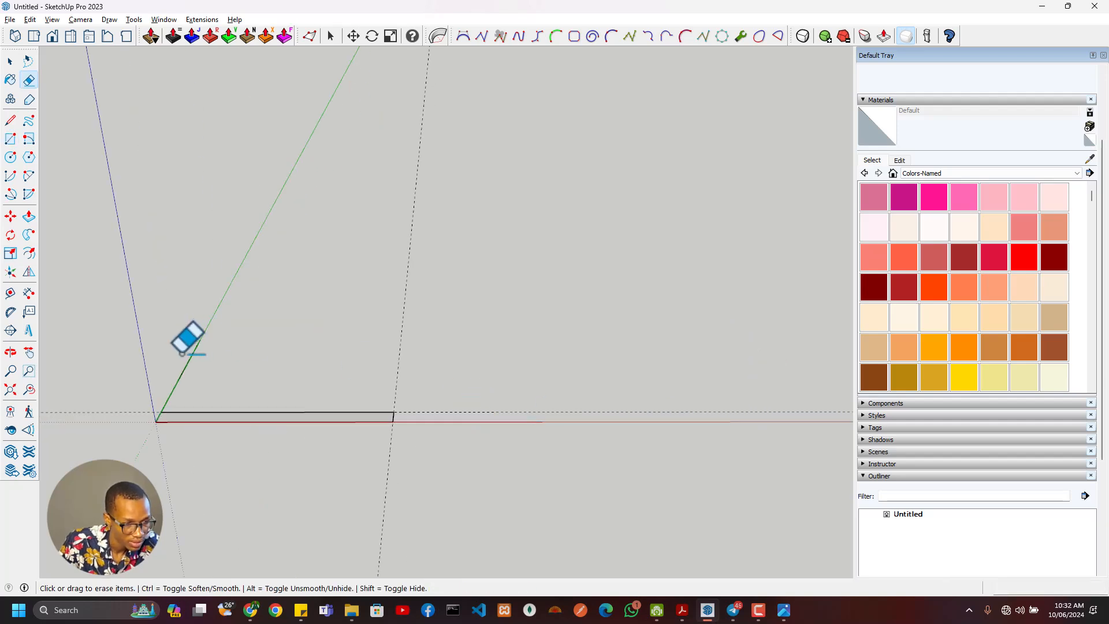
{"action": "scroll", "coordinate": [219, 425], "scroll_direction": "down", "scroll_amount": 2}
{"action": "middle_click_drag", "start_coordinate": [218, 424], "coordinate": [434, 442], "text": "shift"}
{"action": "scroll", "coordinate": [434, 442], "scroll_direction": "up", "scroll_amount": 4}
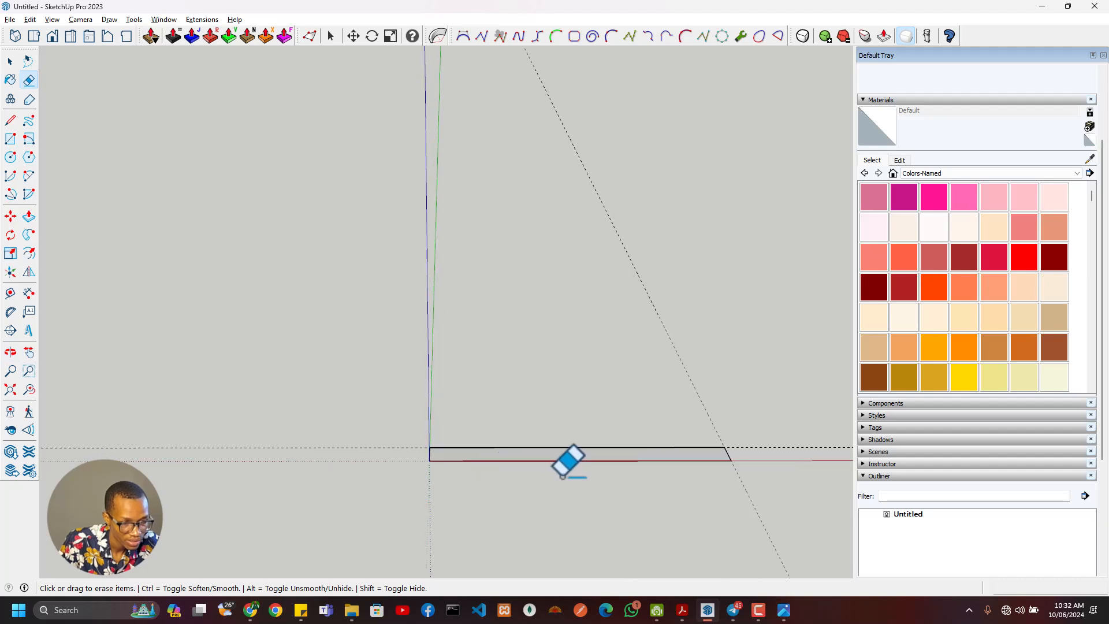
- Extrude the wall's base rectangle upward by 3 m with Push/Pull
{"action": "key", "text": "p"}
{"action": "left_click", "coordinate": [567, 455]}
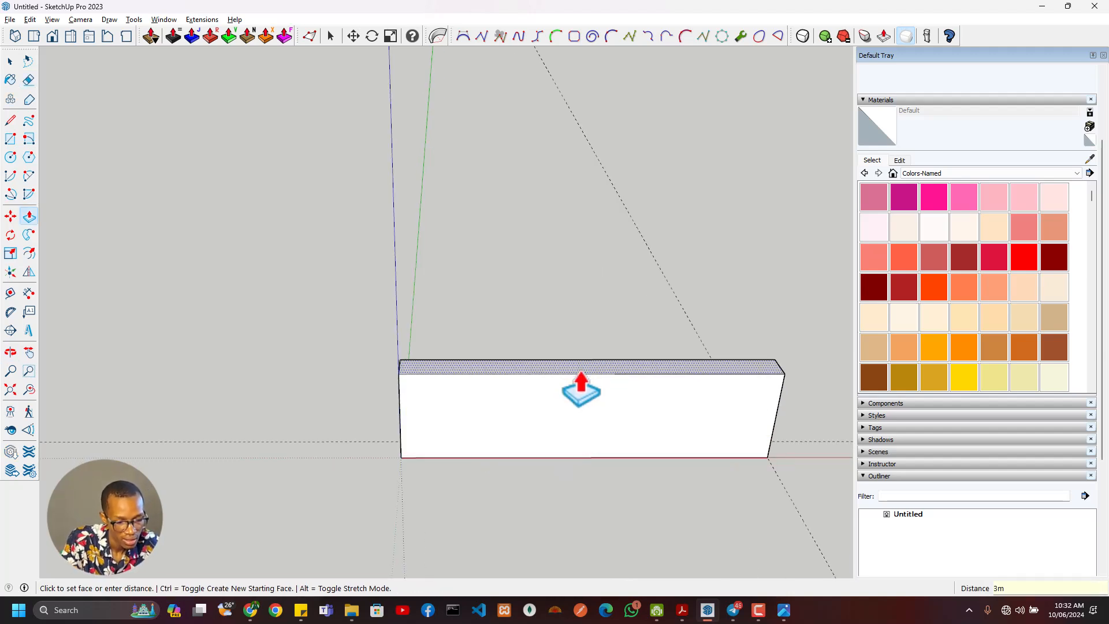
{"action": "key", "text": "Return"}
{"action": "scroll", "coordinate": [581, 388], "scroll_direction": "down", "scroll_amount": 3}
- Select all connected faces and edges of the extruded wall
{"action": "middle_click_drag", "start_coordinate": [651, 359], "coordinate": [599, 359]}
{"action": "key", "text": "space"}
{"action": "triple_click", "coordinate": [602, 359]}
{"action": "right_click", "coordinate": [603, 347]}
{"action": "left_click", "coordinate": [858, 349]}
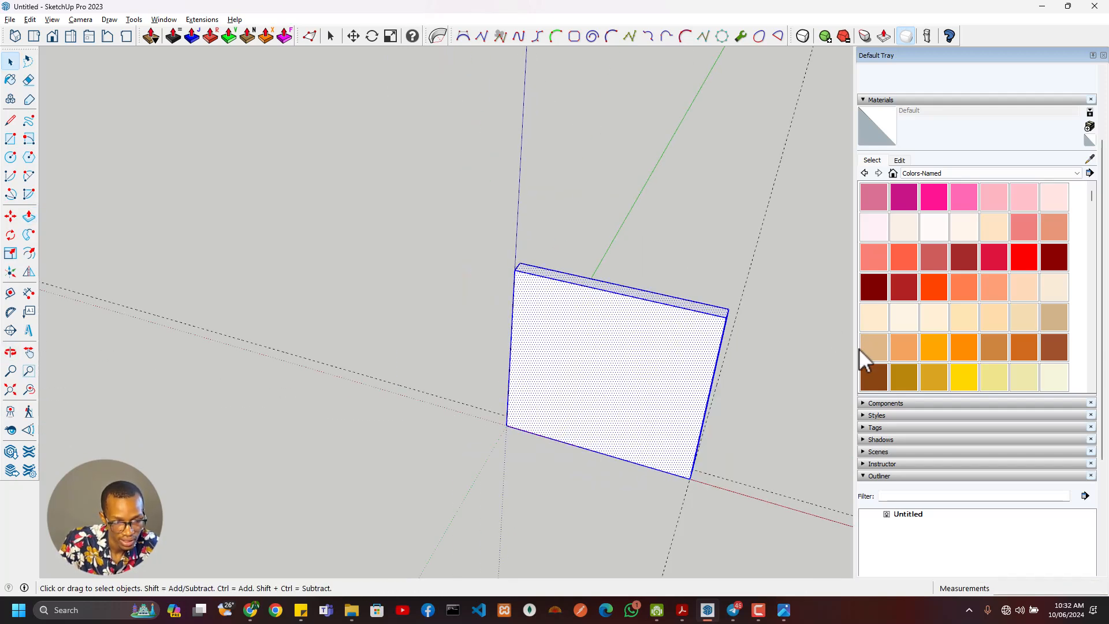
- Place a vertical guide through the midpoint of the wall's front bottom edge
{"action": "key", "text": "t"}
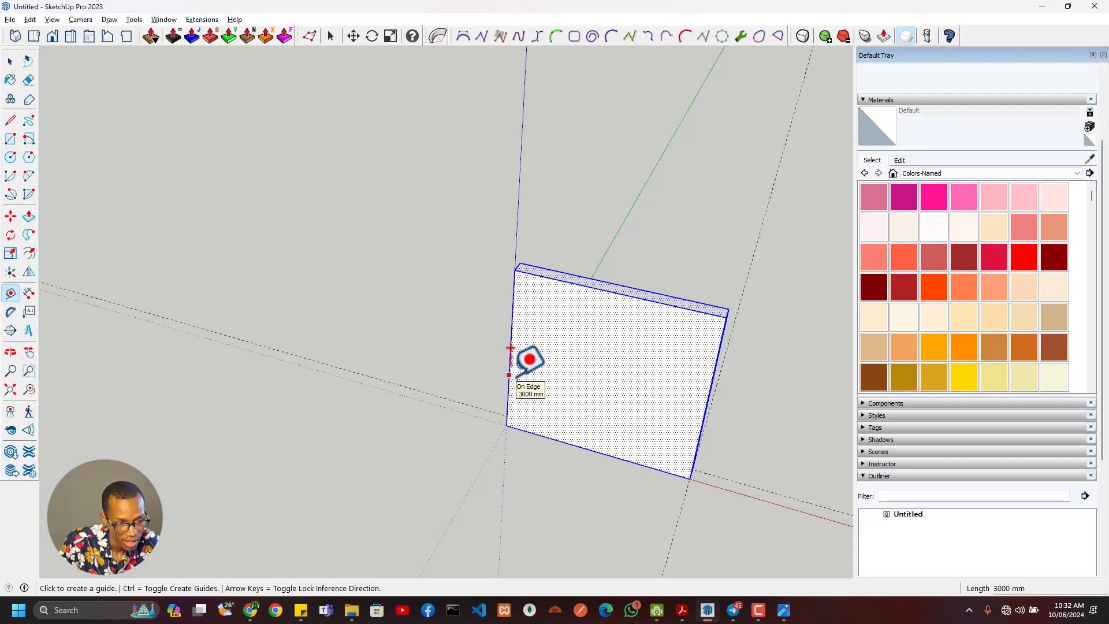
{"action": "left_click", "coordinate": [509, 375]}
{"action": "left_click", "coordinate": [595, 450]}
- Compare the door layout in the reference image, and place vertical guides 950 mm to each side of the wall's centre guide
{"action": "left_click", "coordinate": [604, 377]}
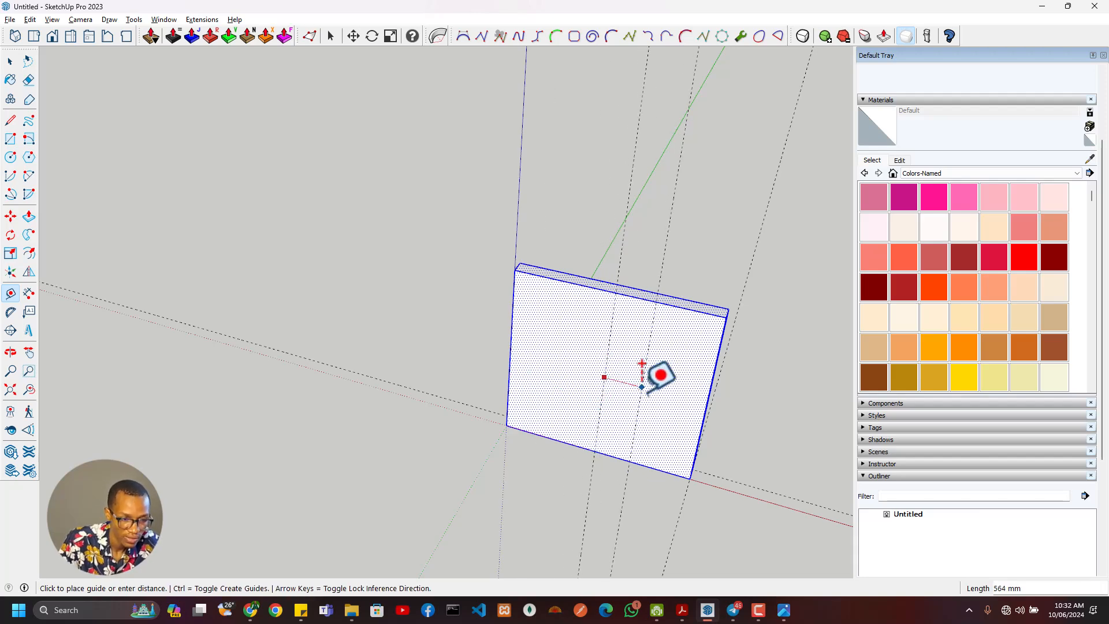
{"action": "key", "text": "alt+Tab"}
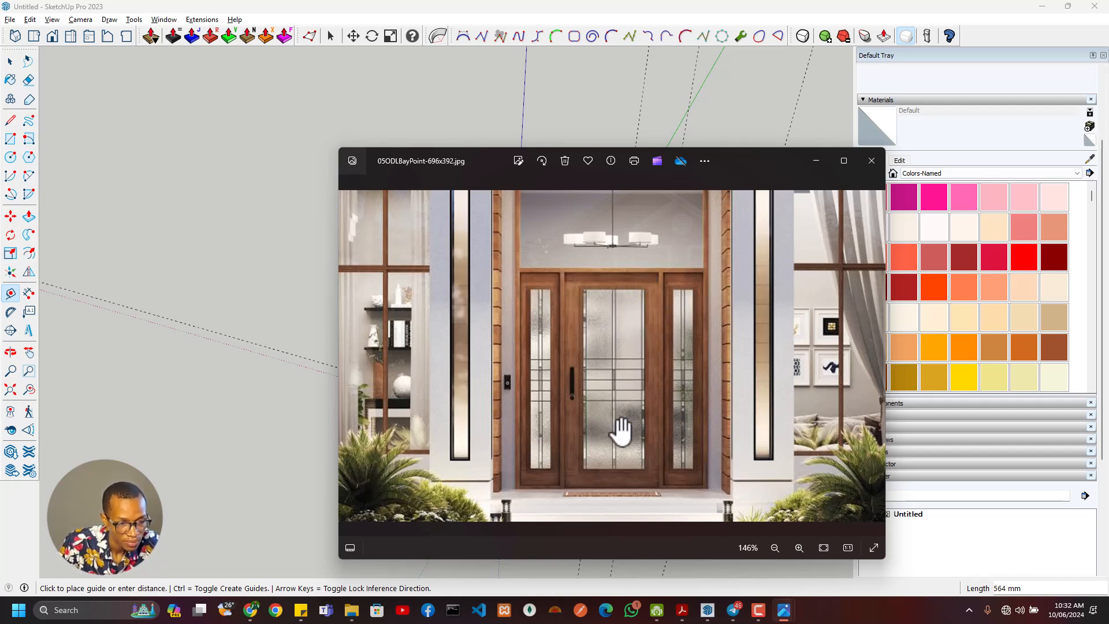
{"action": "key", "text": "alt+Tab"}
{"action": "key", "text": "alt+Tab"}
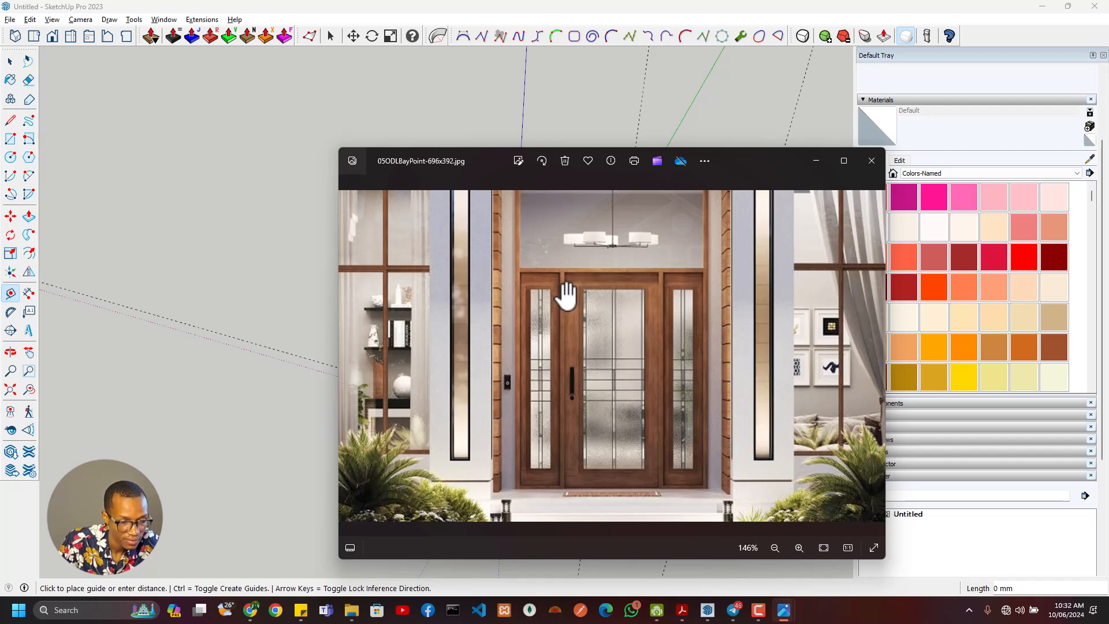
{"action": "key", "text": "alt+Tab"}
{"action": "scroll", "coordinate": [565, 387], "scroll_direction": "up", "scroll_amount": 5}
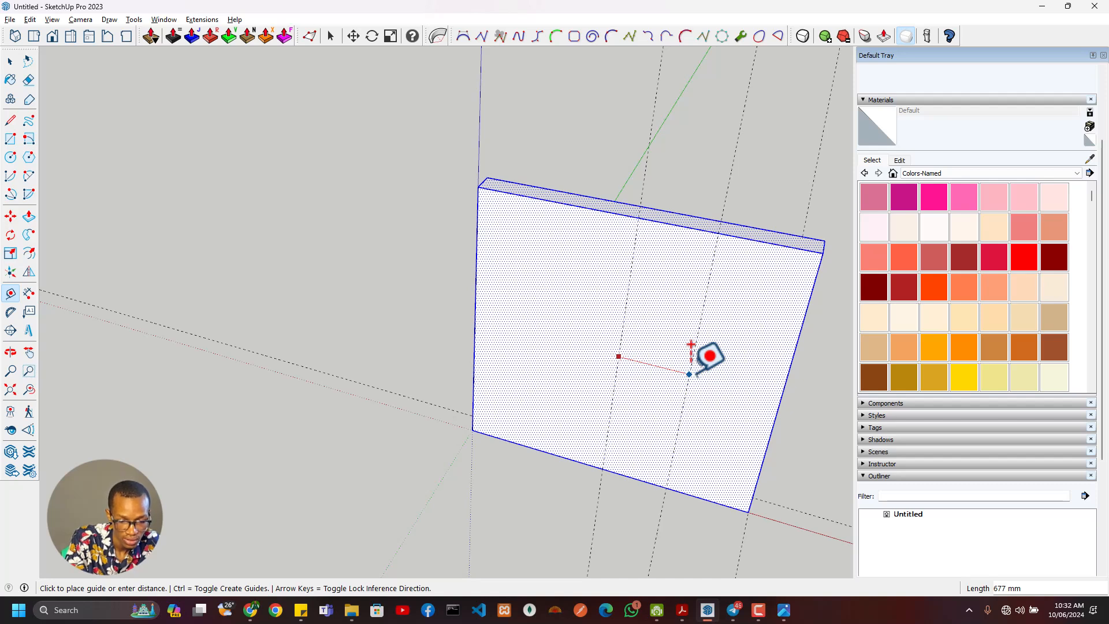
{"action": "key", "text": "Return"}
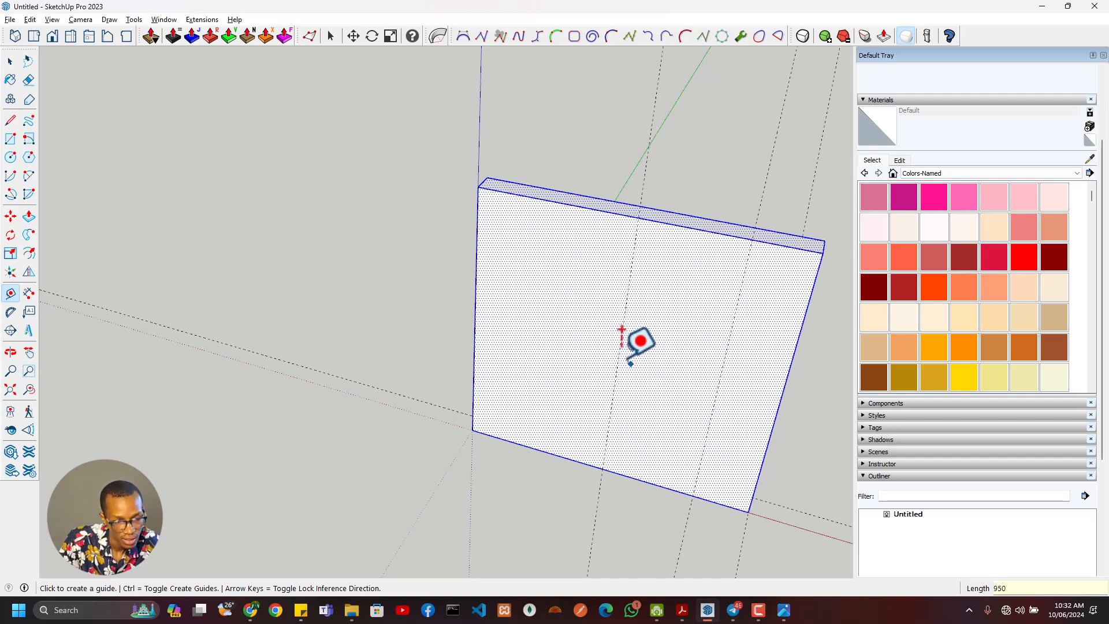
{"action": "left_click", "coordinate": [619, 351]}
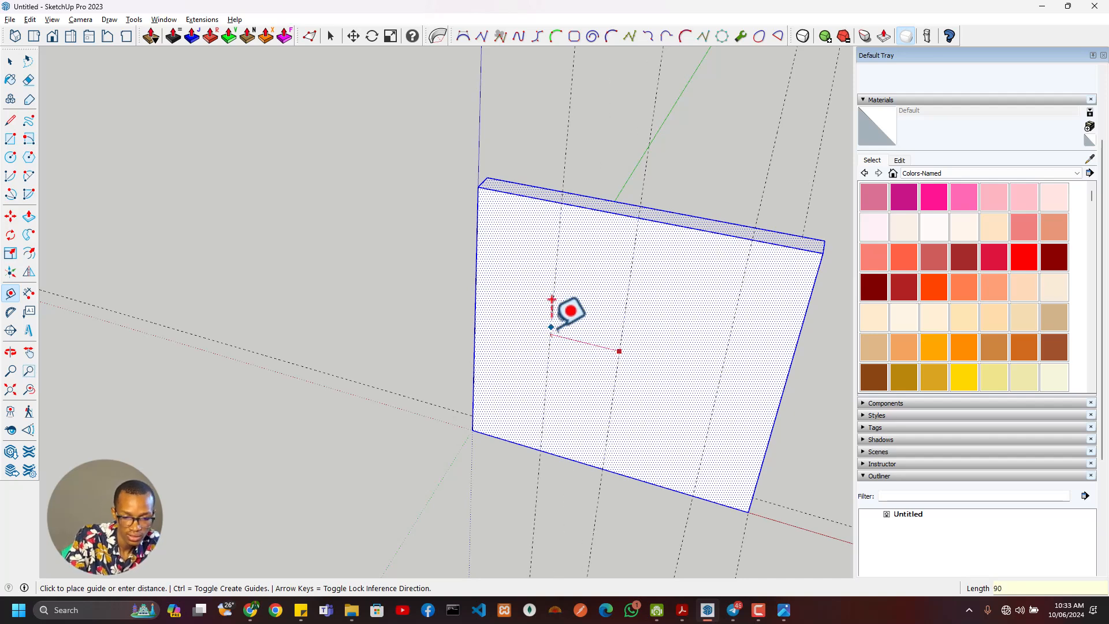
{"action": "key", "text": "Return"}
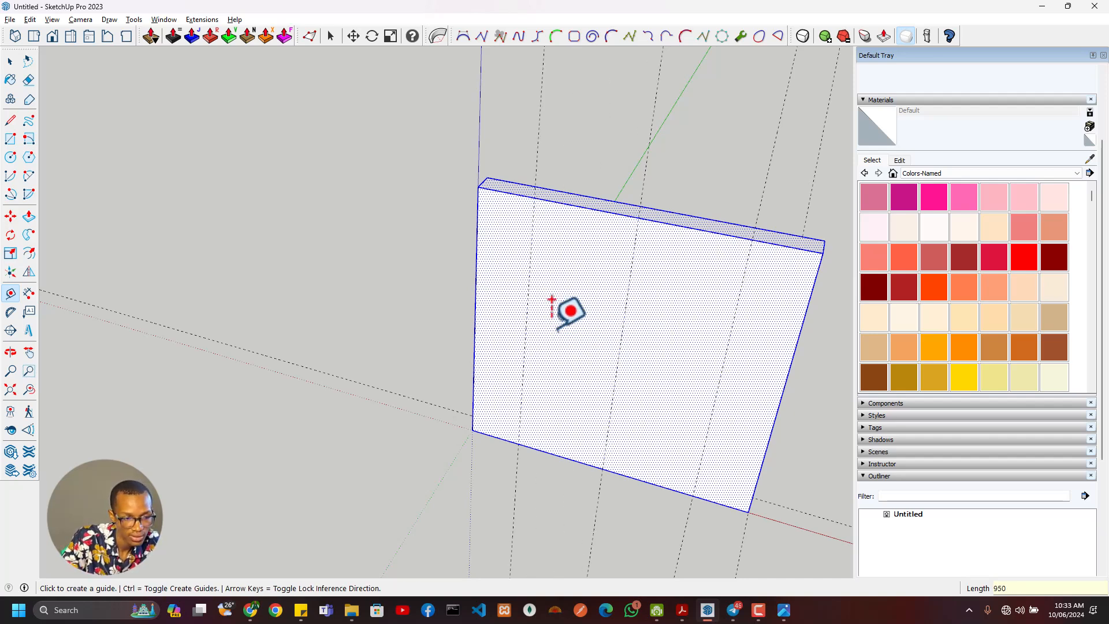
- Place vertical guides 500 mm to each side of the wall's centre guide
{"action": "left_click", "coordinate": [624, 308]}
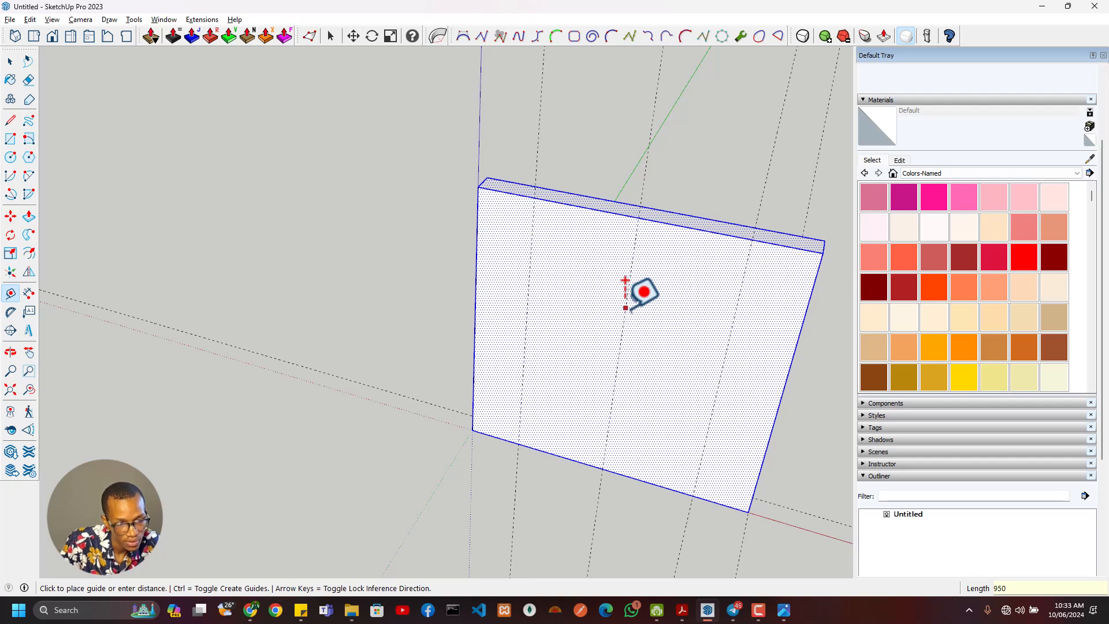
{"action": "type", "text": "5"}
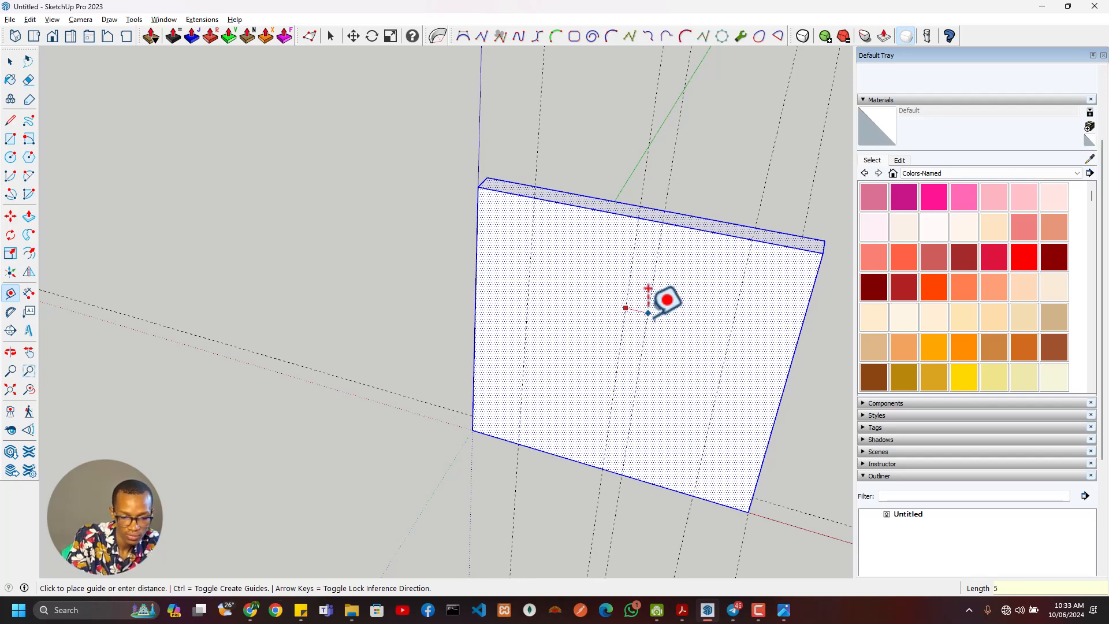
{"action": "type", "text": "00"}
{"action": "key", "text": "Return"}
{"action": "left_click", "coordinate": [626, 308]}
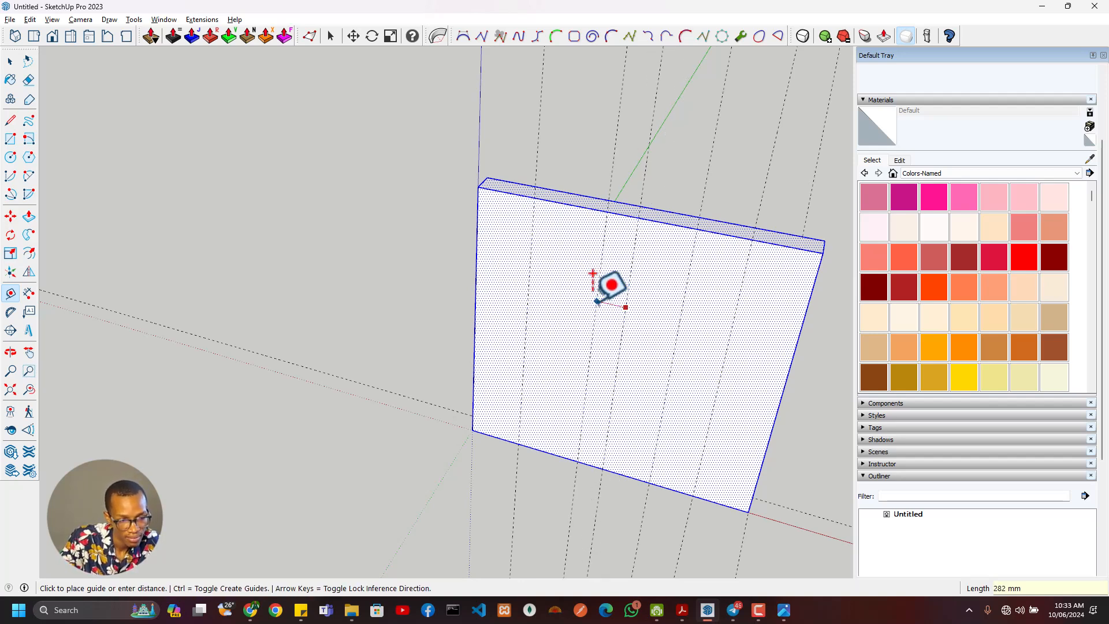
{"action": "type", "text": "500"}
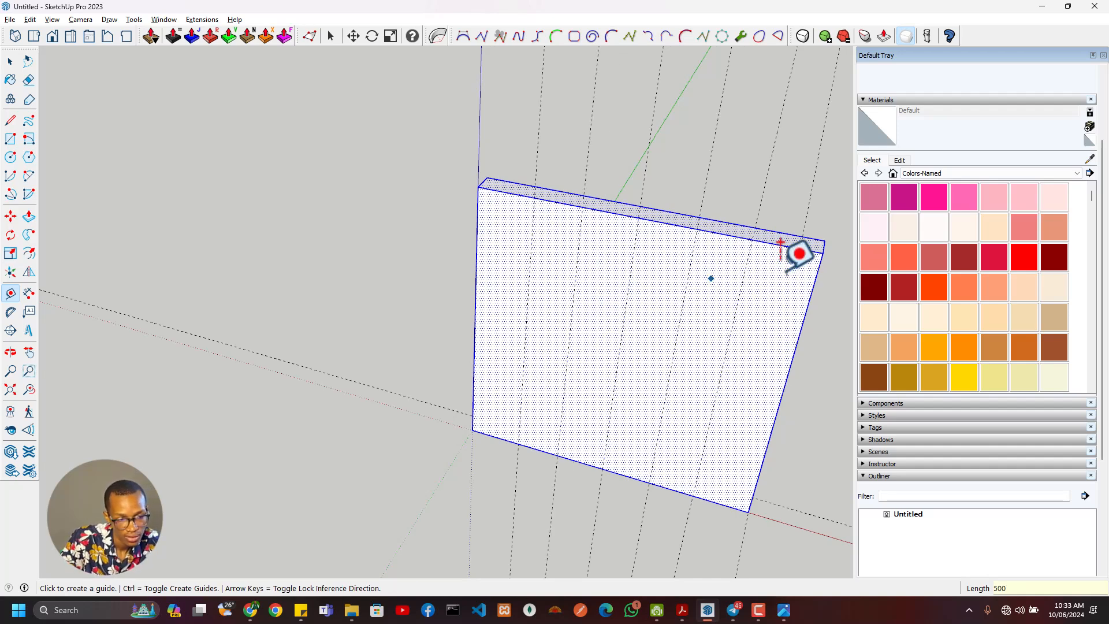
{"action": "key", "text": "Return"}
- Place a horizontal guide 2100 mm above the wall's front bottom edge
{"action": "left_click", "coordinate": [625, 475]}
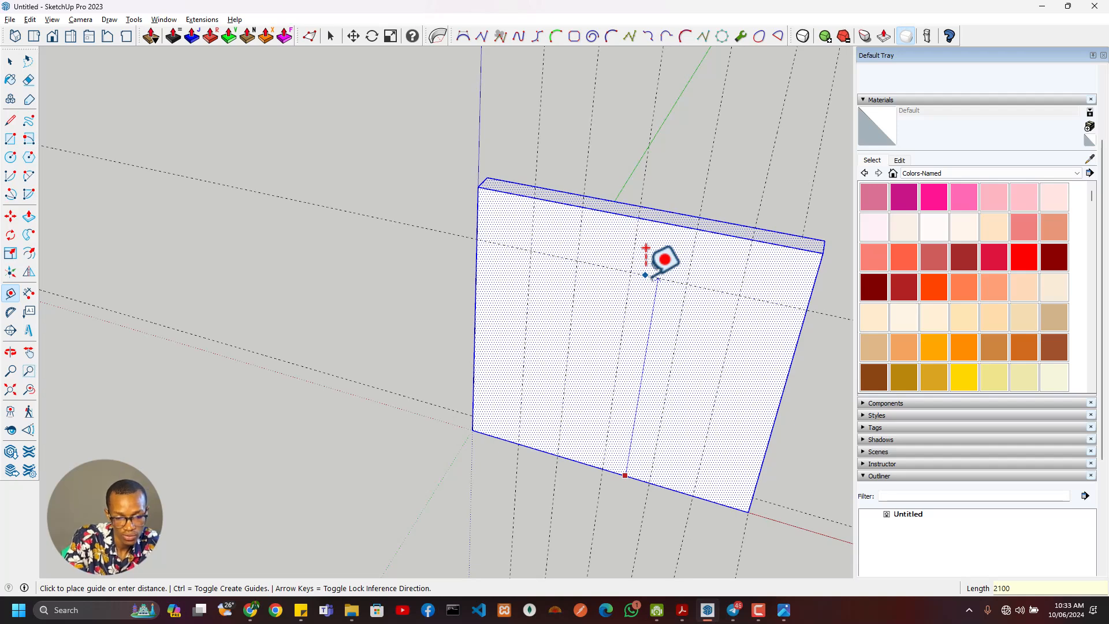
{"action": "key", "text": "Return"}
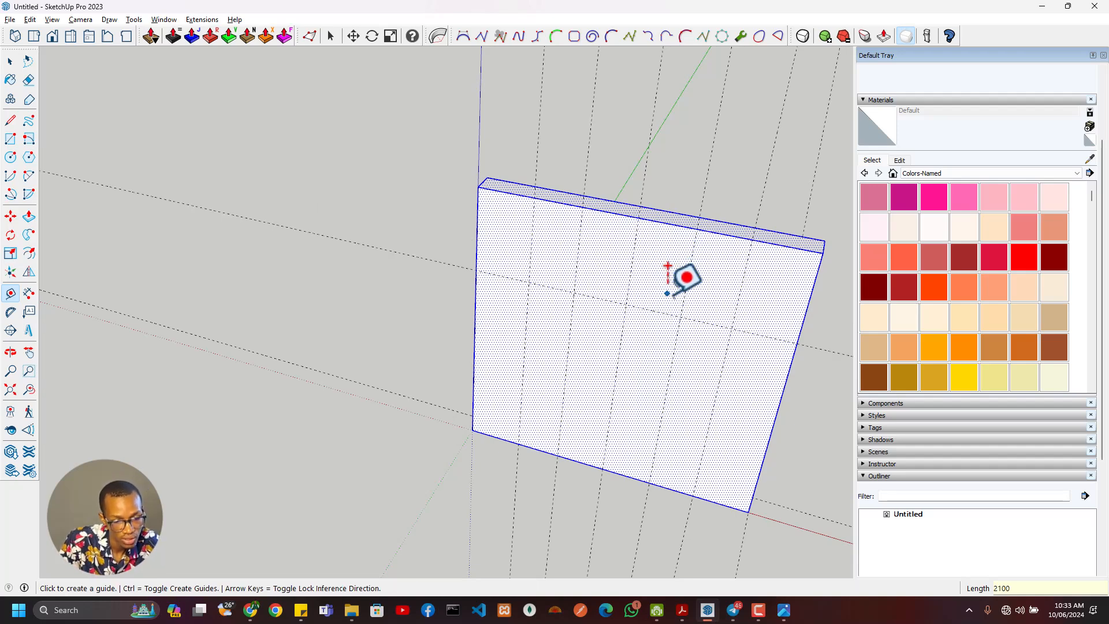
- Draw a rectangle on the wall's front face between the outermost vertical guides, from the 2100 mm guide down to the bottom edge
{"action": "mouse_move", "coordinate": [639, 303]}
{"action": "middle_mouse_down"}
{"action": "mouse_move", "coordinate": [596, 293]}
{"action": "mouse_move", "coordinate": [590, 254]}
{"action": "middle_mouse_up"}
{"action": "key", "text": "r"}
{"action": "left_click", "coordinate": [524, 279]}
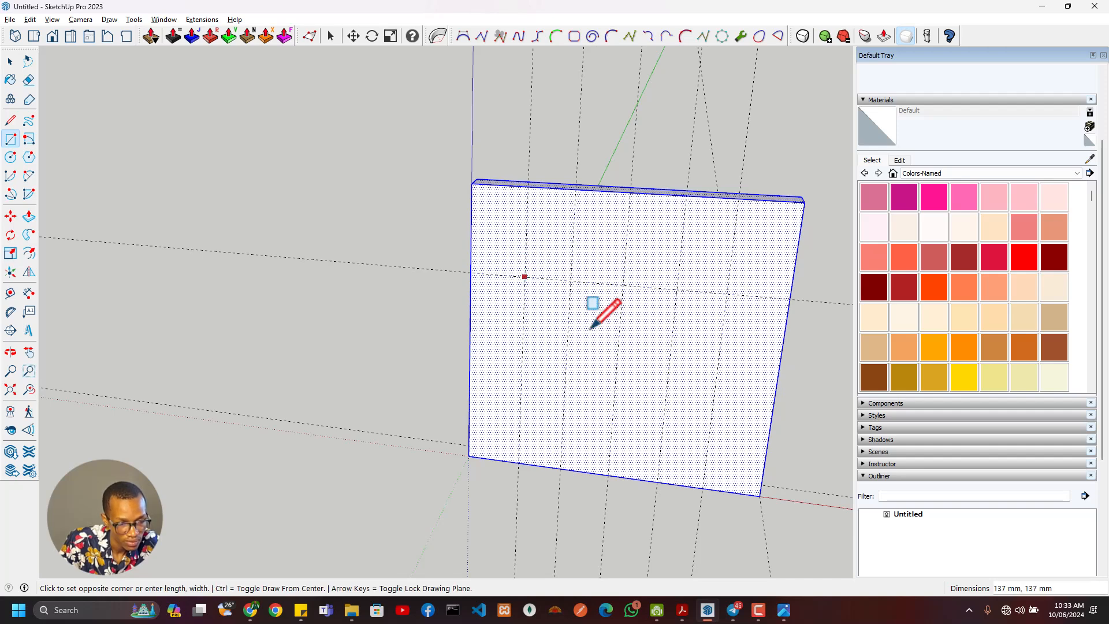
{"action": "left_click", "coordinate": [702, 487]}
- Offset the opening rectangle outward by 50 mm to form the outer frame outline
{"action": "middle_click_drag", "start_coordinate": [709, 457], "coordinate": [662, 404]}
{"action": "scroll", "coordinate": [653, 401], "scroll_direction": "up", "scroll_amount": 3}
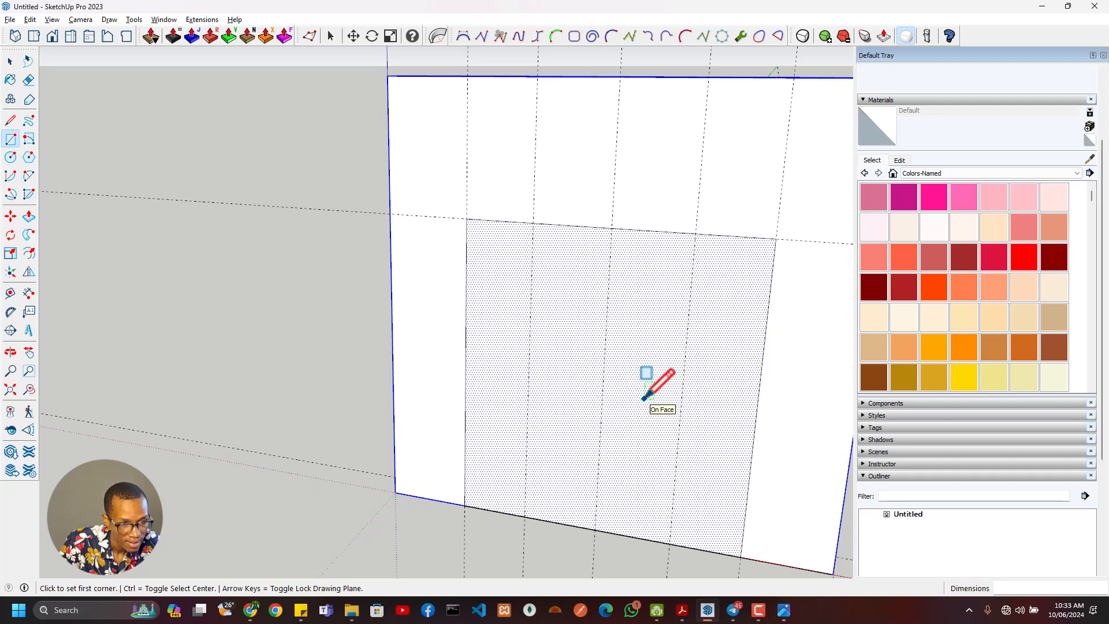
{"action": "key", "text": "f"}
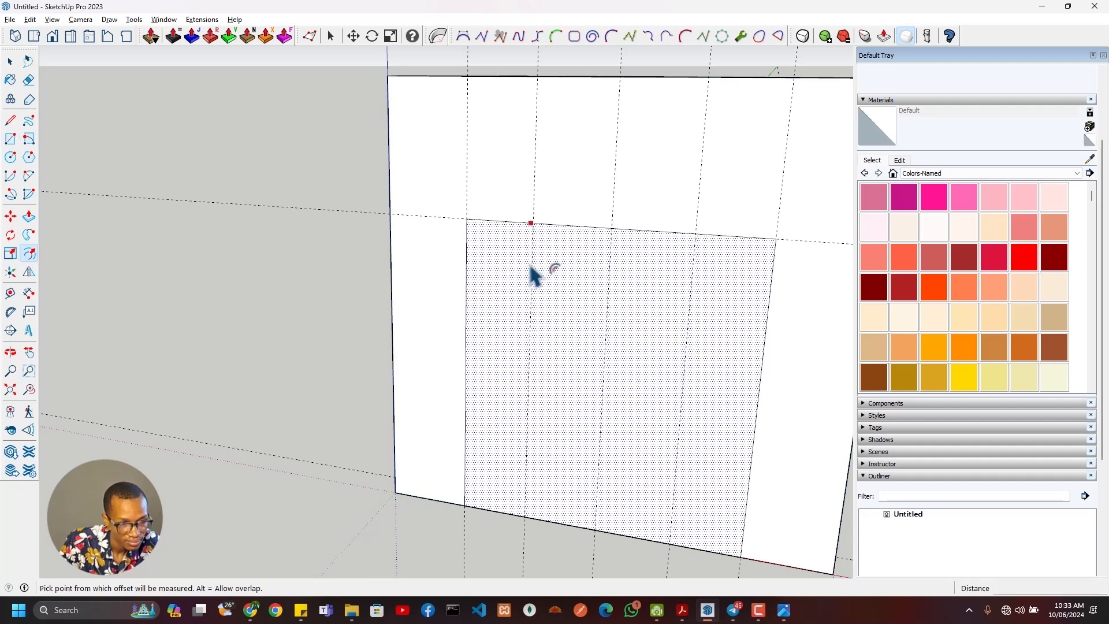
{"action": "left_click", "coordinate": [517, 278]}
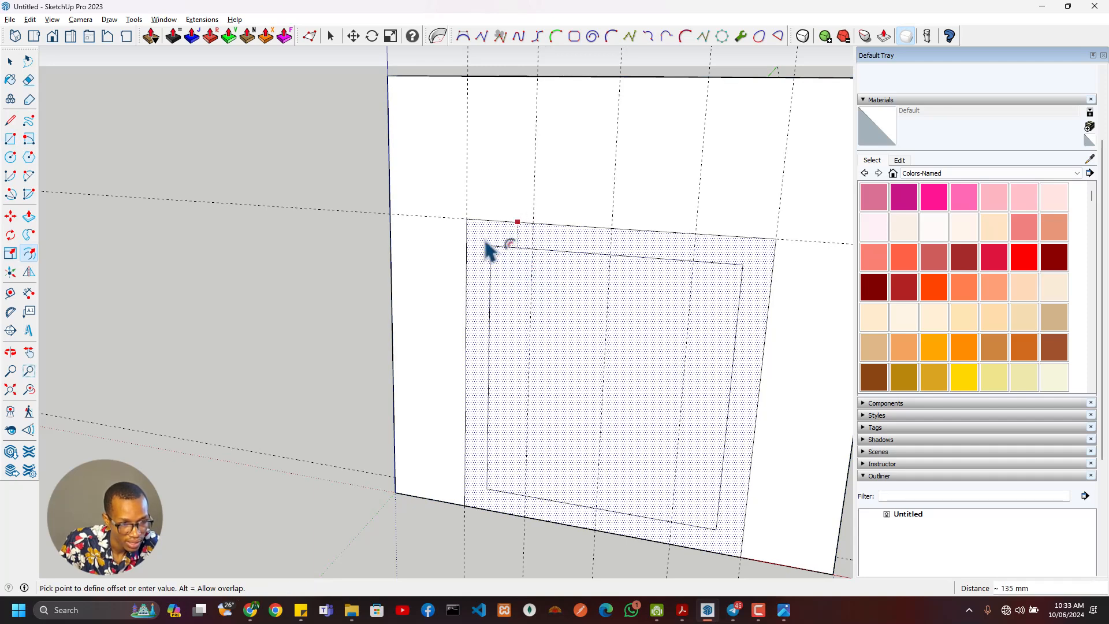
{"action": "left_click", "coordinate": [455, 227]}
- Erase the leftover offset lines along and below the wall's bottom edge so the frame is open at the floor
{"action": "mouse_move", "coordinate": [495, 539]}
{"action": "middle_mouse_down"}
{"action": "mouse_move", "coordinate": [412, 480]}
{"action": "mouse_move", "coordinate": [332, 448]}
{"action": "middle_mouse_up"}
{"action": "key", "text": "e"}
{"action": "left_click_drag", "start_coordinate": [298, 442], "coordinate": [309, 446]}
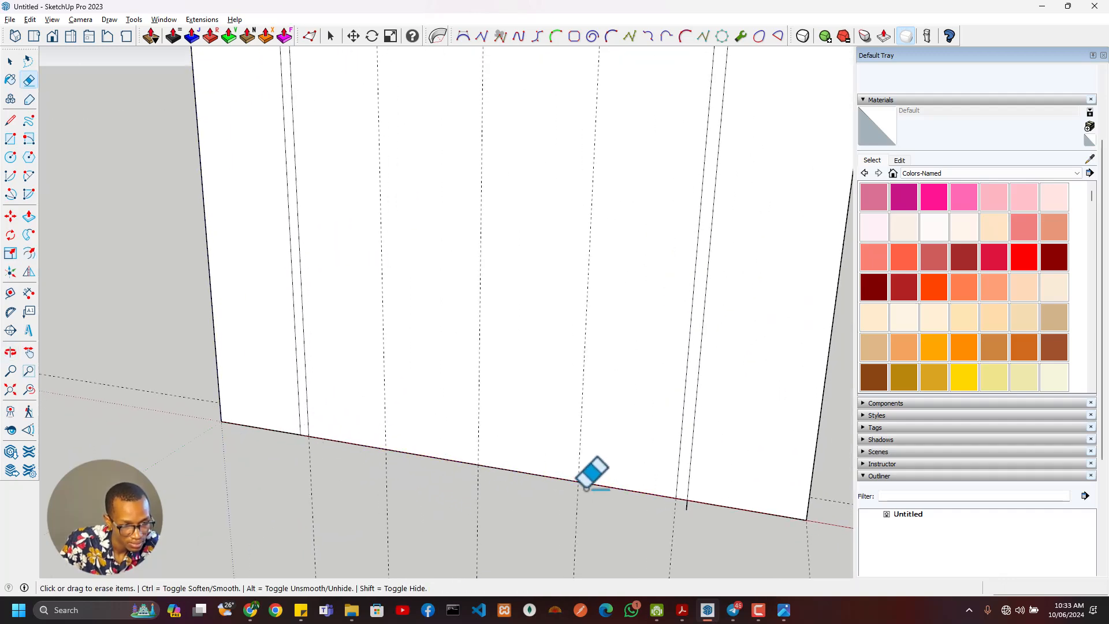
{"action": "scroll", "coordinate": [685, 482], "scroll_direction": "down", "scroll_amount": 4}
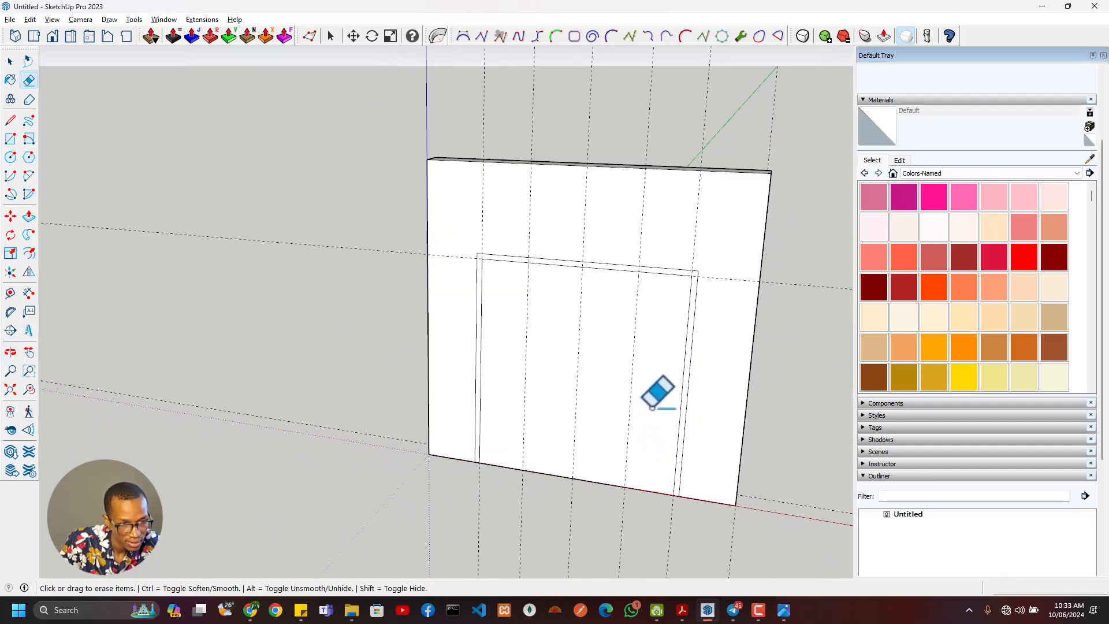
- Place a vertical guide 50 mm outward of each of the two inner guides flanking the door's centre
{"action": "scroll", "coordinate": [659, 382], "scroll_direction": "up", "scroll_amount": 2}
{"action": "mouse_move", "coordinate": [669, 358]}
{"action": "middle_mouse_down"}
{"action": "mouse_move", "coordinate": [817, 218]}
{"action": "mouse_move", "coordinate": [646, 260]}
{"action": "mouse_move", "coordinate": [645, 280]}
{"action": "middle_mouse_up"}
{"action": "key", "text": "space"}
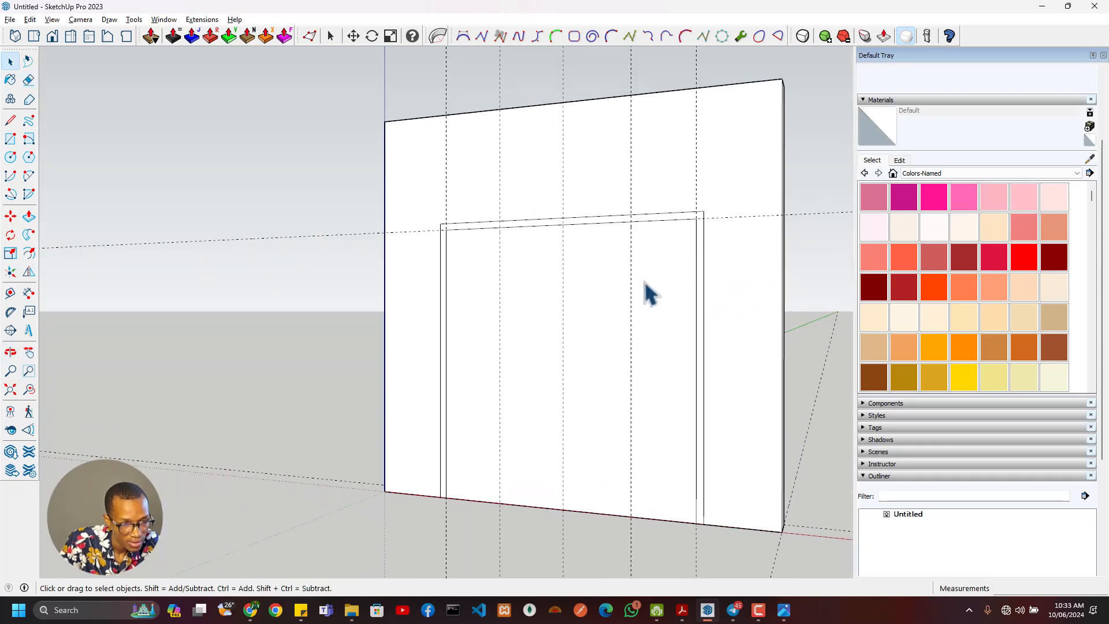
{"action": "left_click", "coordinate": [456, 312]}
{"action": "middle_click_drag", "start_coordinate": [456, 312], "coordinate": [510, 273]}
{"action": "scroll", "coordinate": [500, 263], "scroll_direction": "up", "scroll_amount": 3}
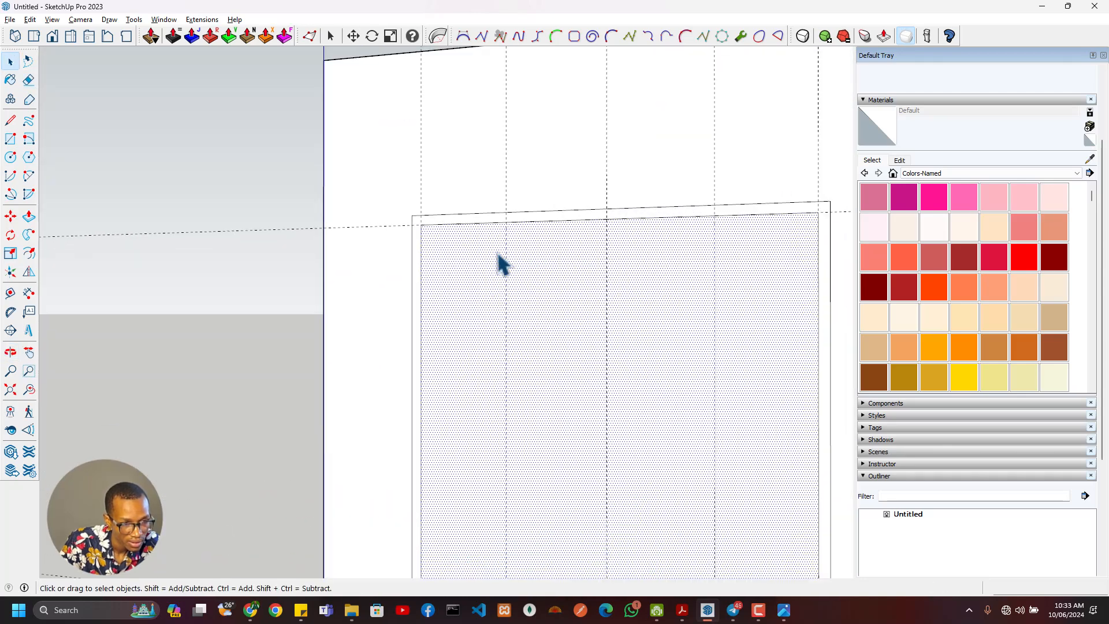
{"action": "key", "text": "t"}
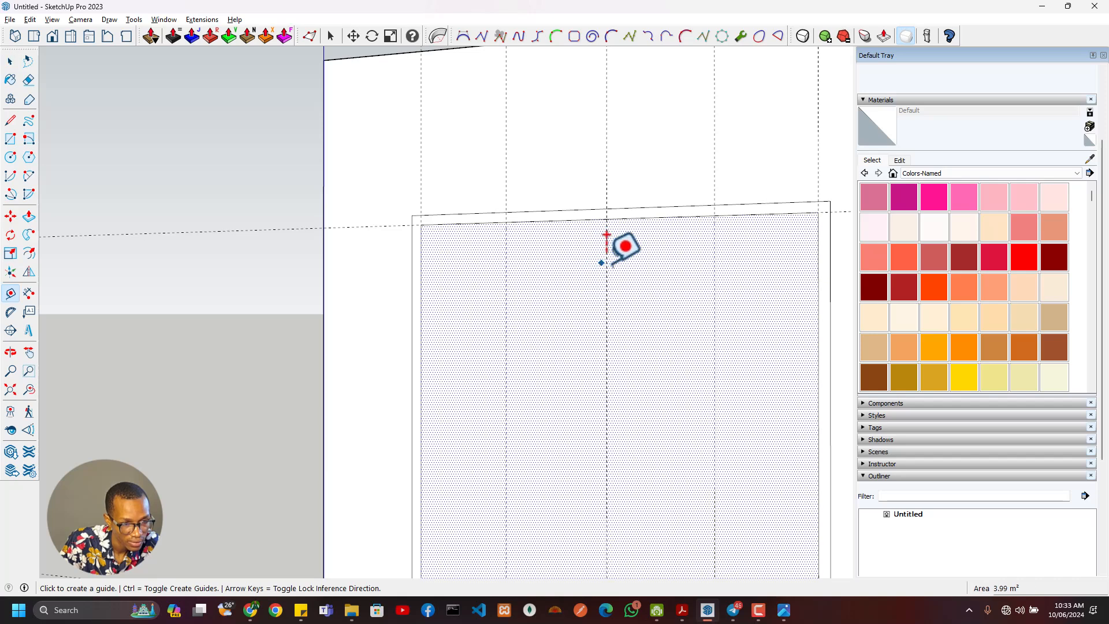
{"action": "left_click", "coordinate": [506, 265]}
{"action": "type", "text": "50"}
{"action": "key", "text": "Return"}
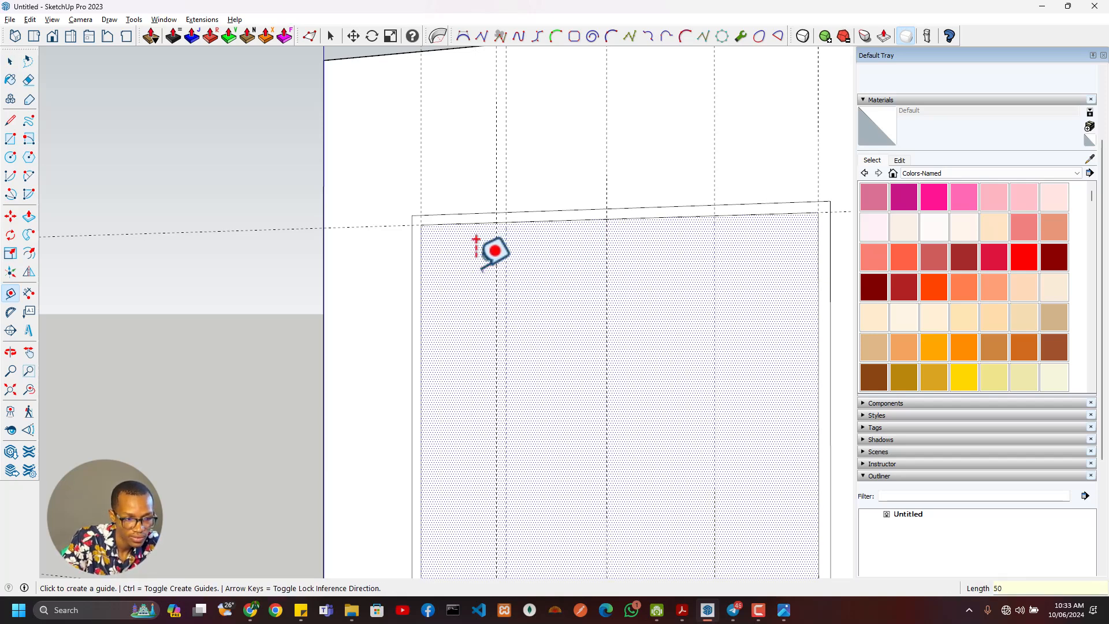
{"action": "left_click", "coordinate": [714, 282]}
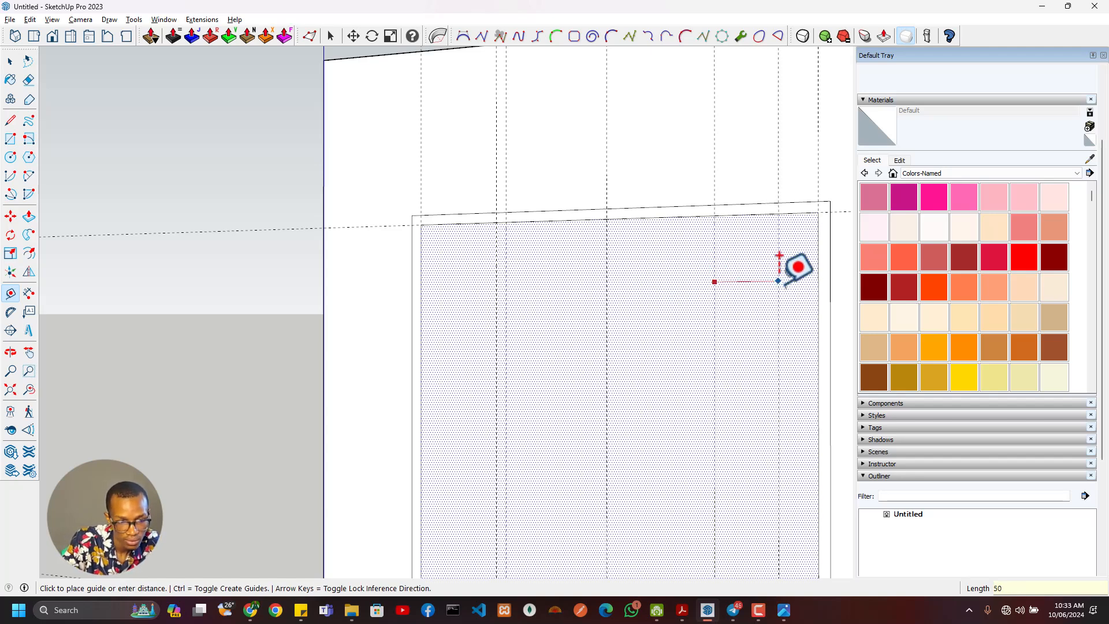
{"action": "key", "text": "Return"}
- Draw two mullion rectangles 50 mm wide and 2100 mm high between the paired guides on each side of the door
{"action": "left_click", "coordinate": [506, 226]}
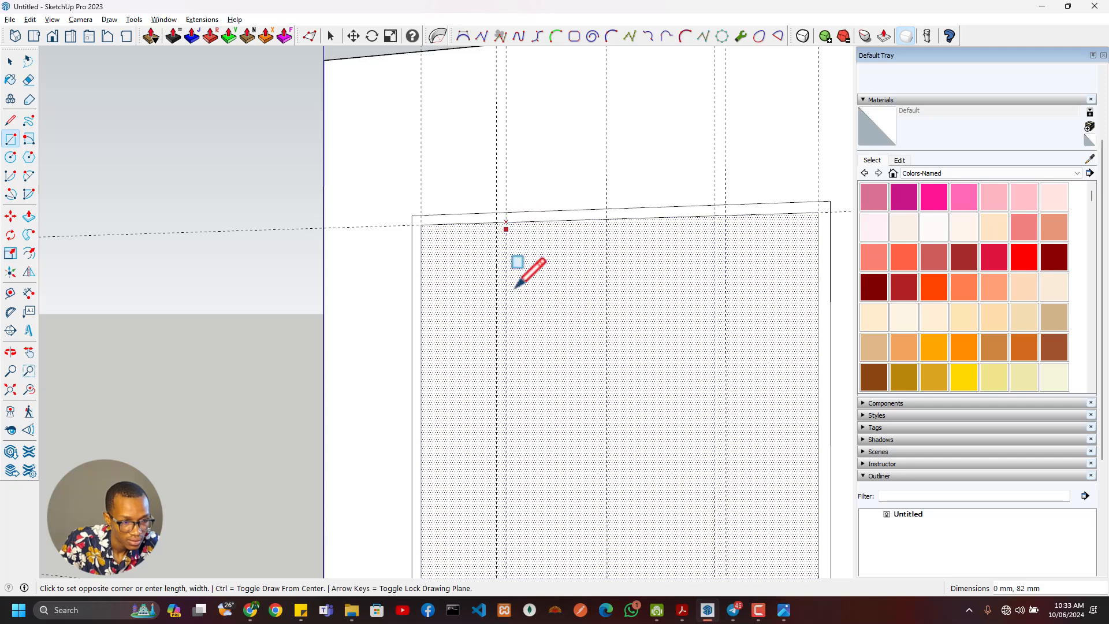
{"action": "middle_click_drag", "start_coordinate": [534, 439], "coordinate": [510, 297], "text": "shift"}
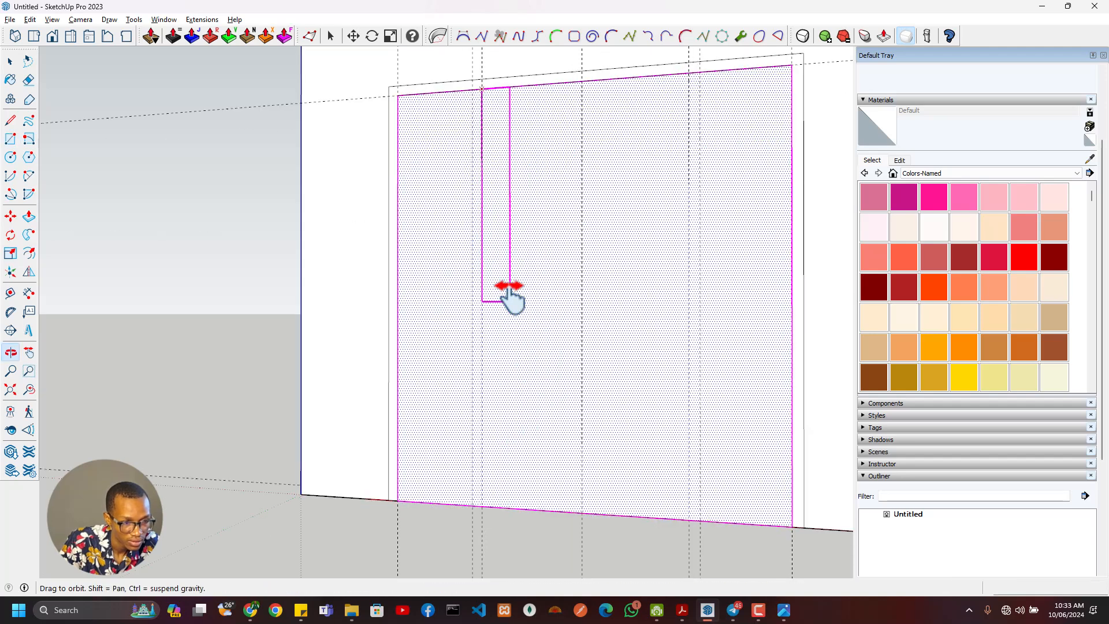
{"action": "left_click", "coordinate": [472, 502]}
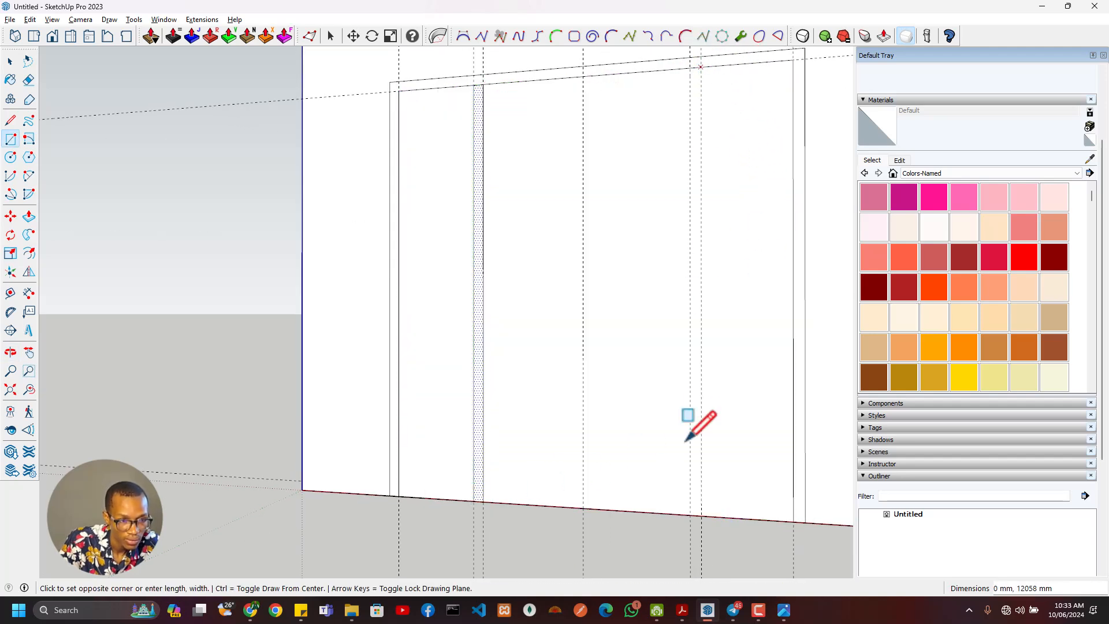
{"action": "left_click", "coordinate": [690, 514]}
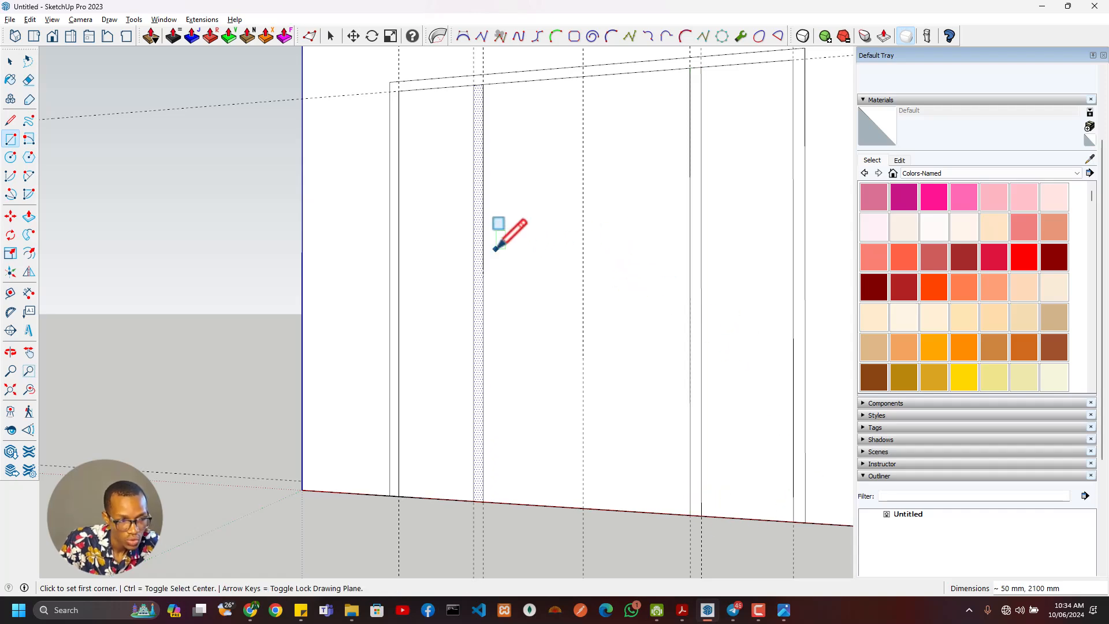
- Delete all guides from the model
{"action": "middle_click_drag", "start_coordinate": [597, 257], "coordinate": [639, 270]}
{"action": "key", "text": "e"}
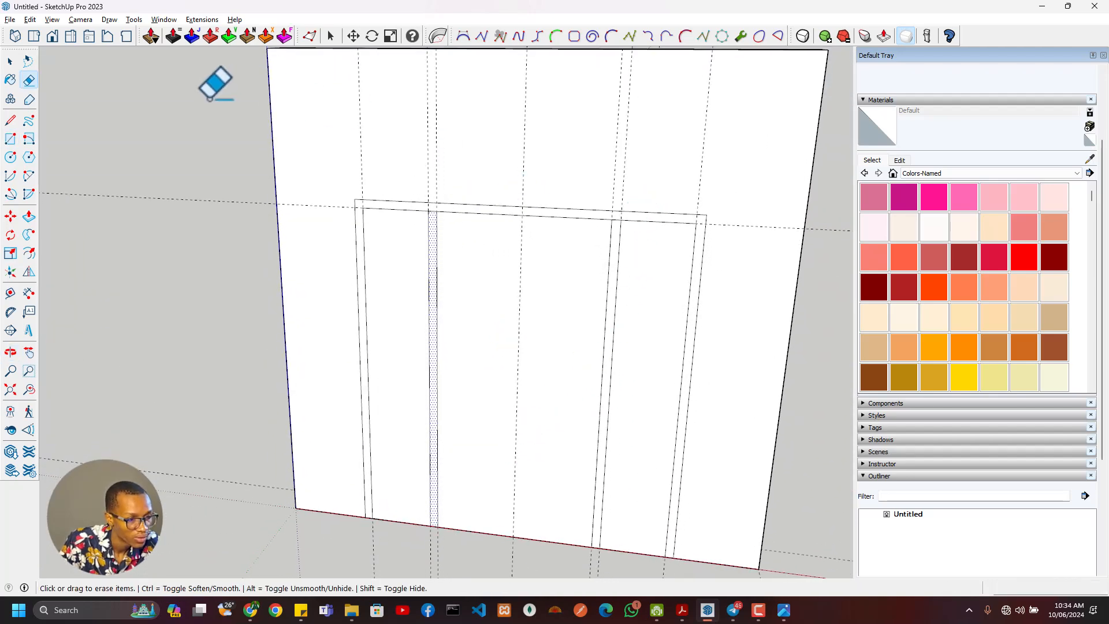
{"action": "left_click", "coordinate": [30, 19]}
{"action": "left_click", "coordinate": [71, 128]}
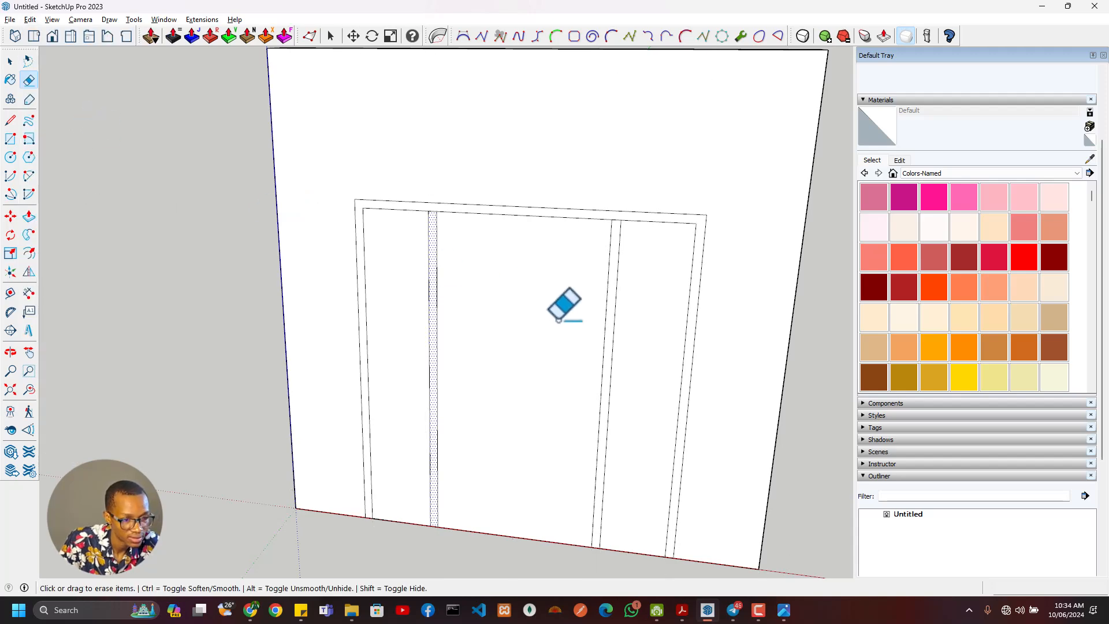
{"action": "scroll", "coordinate": [558, 320], "scroll_direction": "down", "scroll_amount": 3}
{"action": "mouse_move", "coordinate": [559, 320]}
{"action": "middle_mouse_down"}
{"action": "mouse_move", "coordinate": [540, 322]}
{"action": "mouse_move", "coordinate": [528, 297]}
{"action": "mouse_move", "coordinate": [596, 301]}
{"action": "middle_mouse_up"}
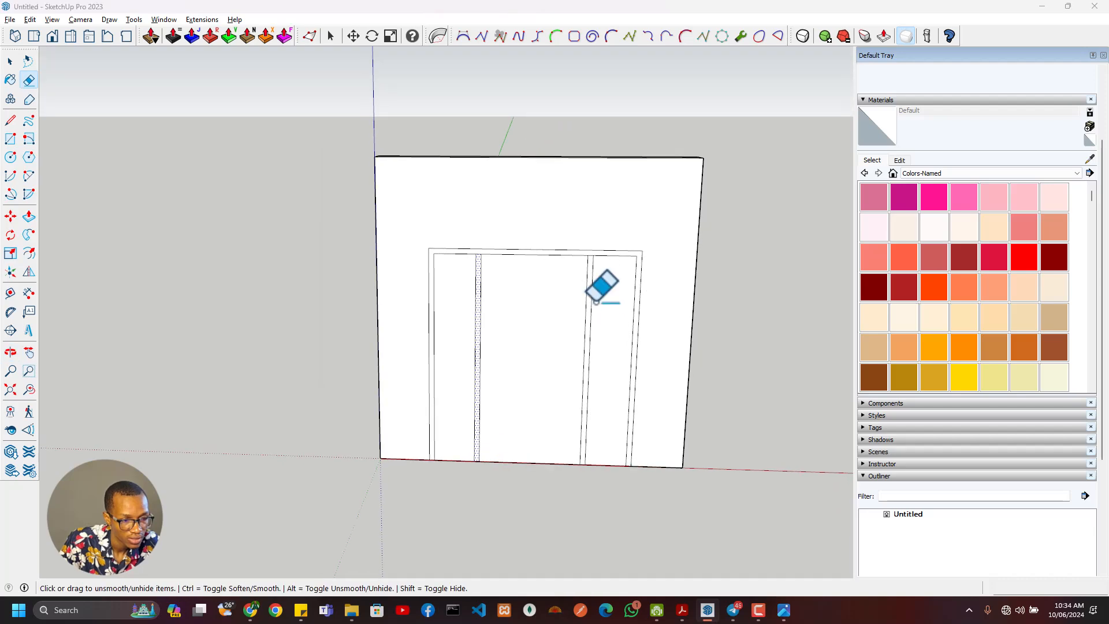
- Switch to the reference image and examine the door frame, mullions, sidelights and header, then return to SketchUp
{"action": "key", "text": "alt+Tab"}
{"action": "scroll", "coordinate": [602, 380], "scroll_direction": "up", "scroll_amount": 5}
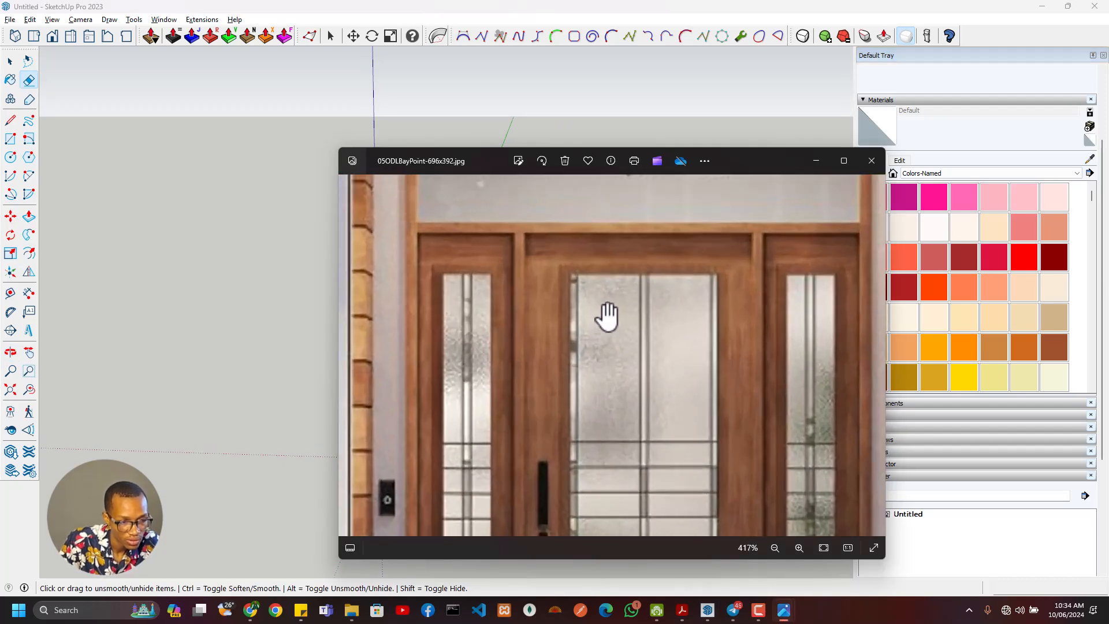
{"action": "left_click_drag", "start_coordinate": [612, 317], "coordinate": [638, 391]}
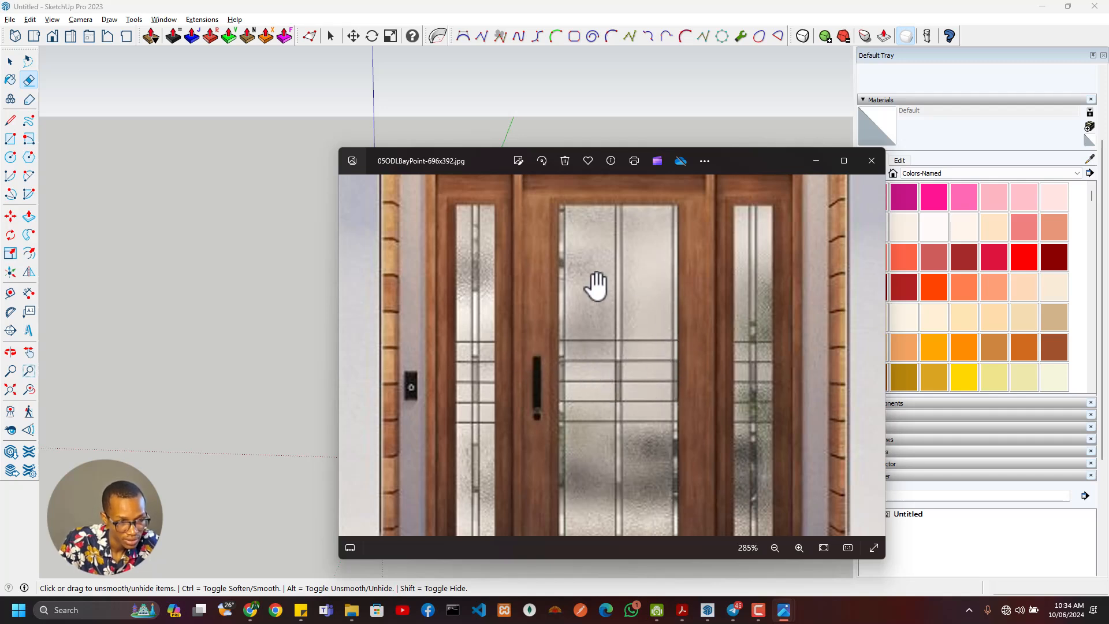
{"action": "mouse_move", "coordinate": [626, 425]}
{"action": "left_mouse_down"}
{"action": "mouse_move", "coordinate": [658, 297]}
{"action": "mouse_move", "coordinate": [639, 334]}
{"action": "mouse_move", "coordinate": [634, 444]}
{"action": "left_mouse_up"}
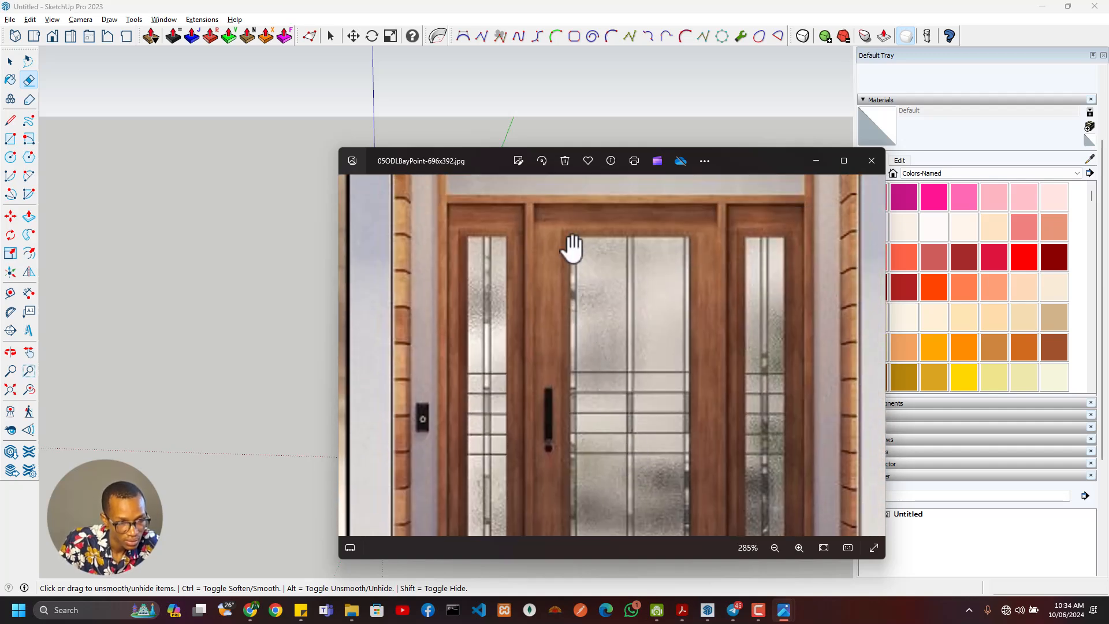
{"action": "scroll", "coordinate": [552, 231], "scroll_direction": "up", "scroll_amount": 2}
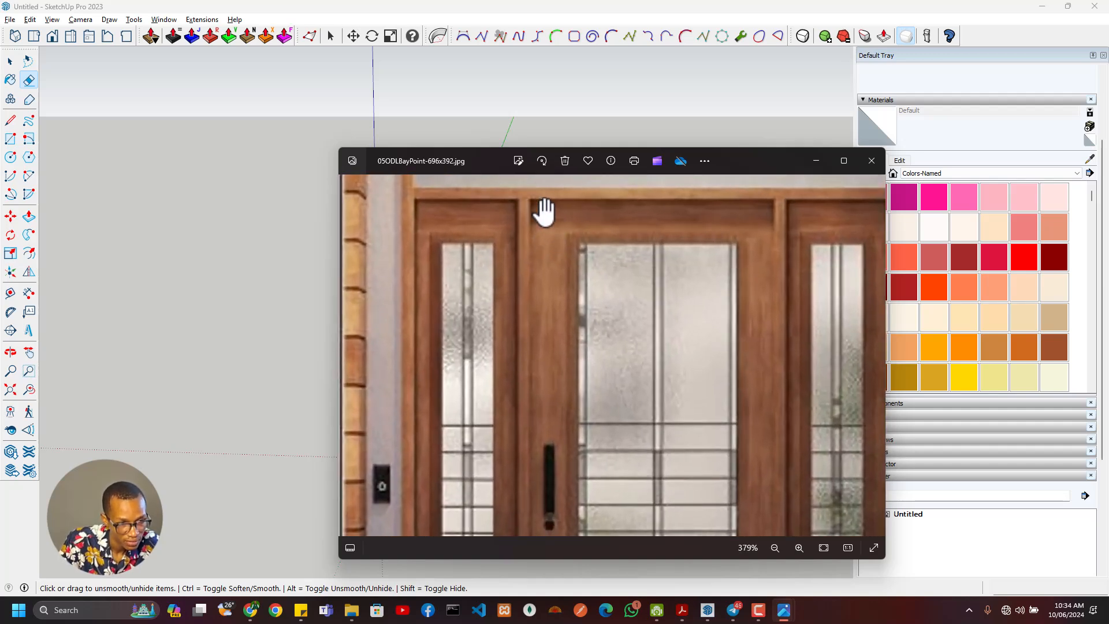
{"action": "key", "text": "alt+Tab"}
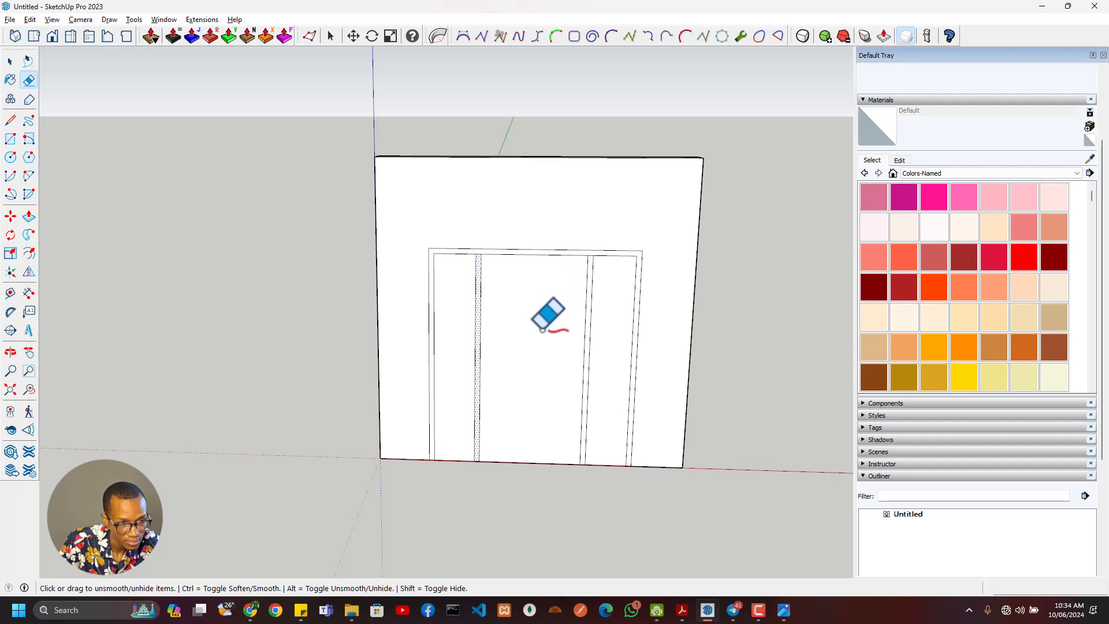
- Select the door, sidelight, mullion and outer frame faces together and make them a group
{"action": "scroll", "coordinate": [533, 331], "scroll_direction": "down", "scroll_amount": 3}
{"action": "middle_click_drag", "start_coordinate": [533, 332], "coordinate": [463, 297]}
{"action": "key", "text": "space"}
{"action": "scroll", "coordinate": [525, 321], "scroll_direction": "up", "scroll_amount": 2}
{"action": "left_click", "coordinate": [523, 320]}
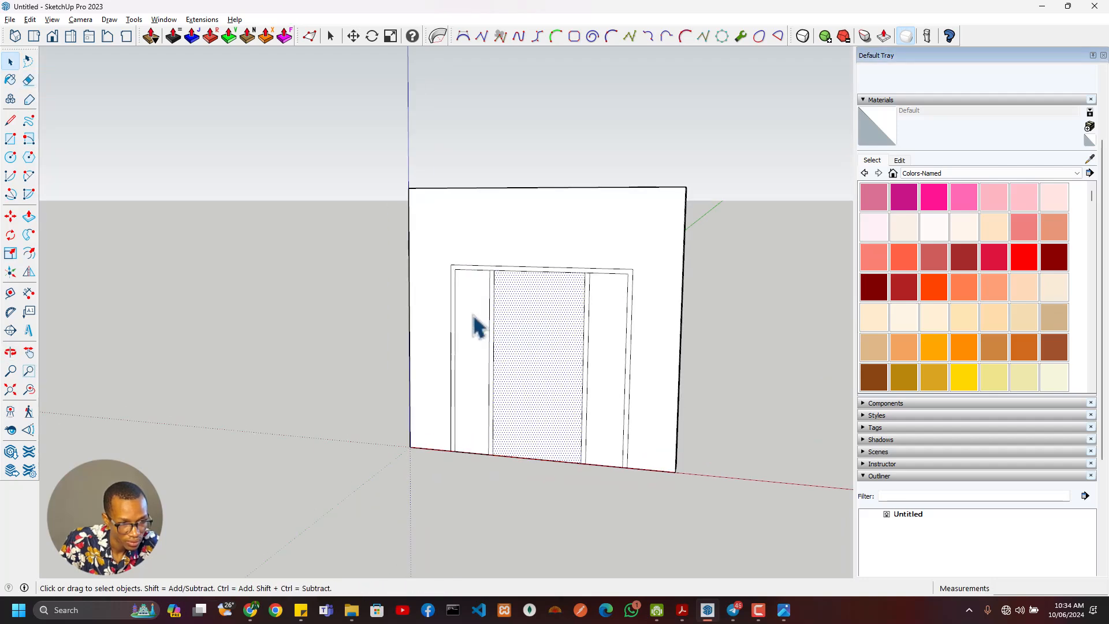
{"action": "left_click", "coordinate": [477, 322], "text": "shift"}
{"action": "left_click", "coordinate": [610, 328], "text": "shift"}
{"action": "right_click", "coordinate": [610, 328]}
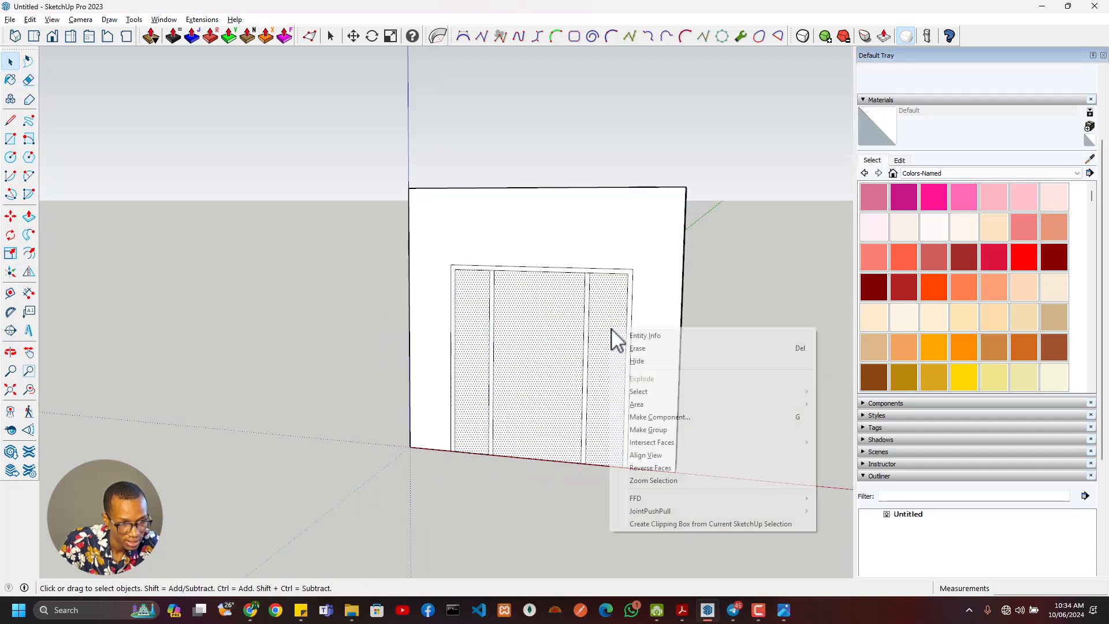
{"action": "left_click", "coordinate": [662, 431]}
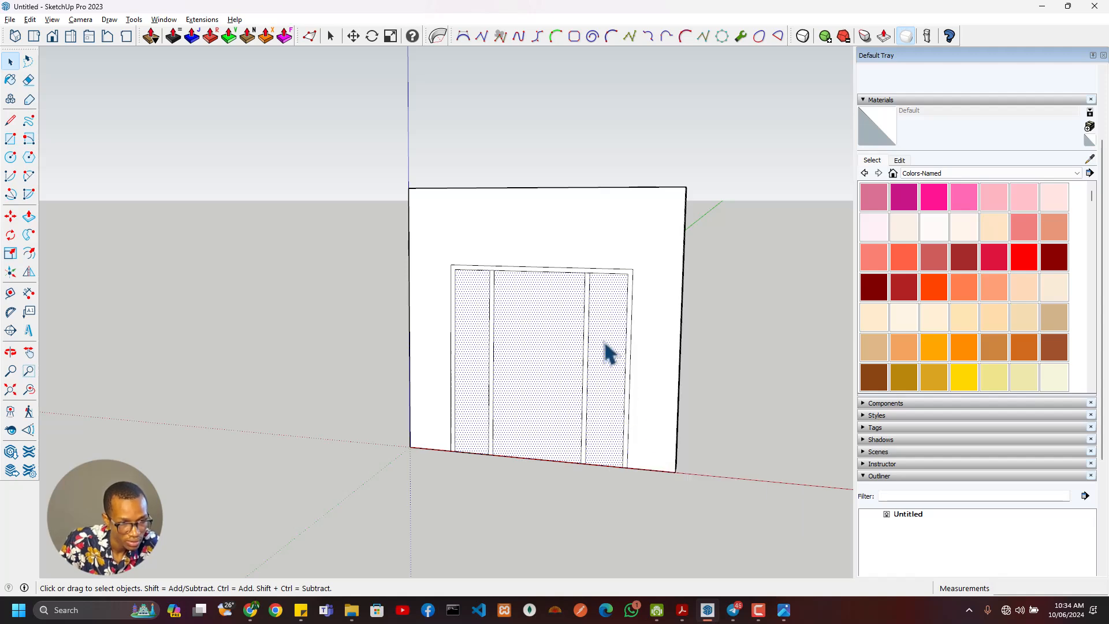
{"action": "scroll", "coordinate": [595, 278], "scroll_direction": "up", "scroll_amount": 4}
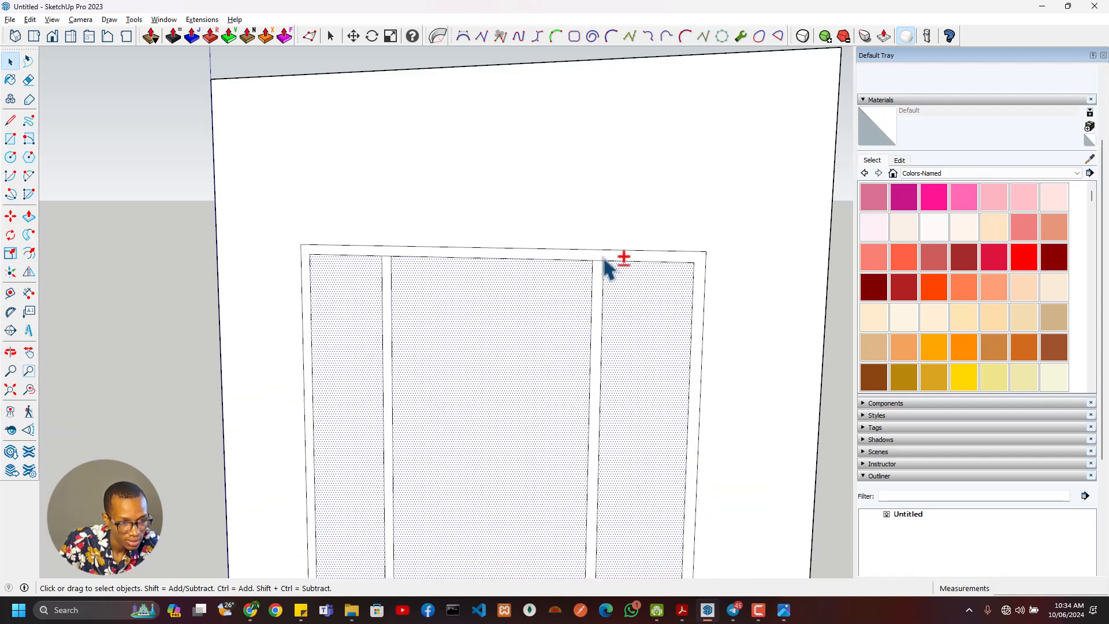
{"action": "left_click", "coordinate": [604, 257], "text": "shift"}
{"action": "left_click", "coordinate": [599, 294], "text": "shift"}
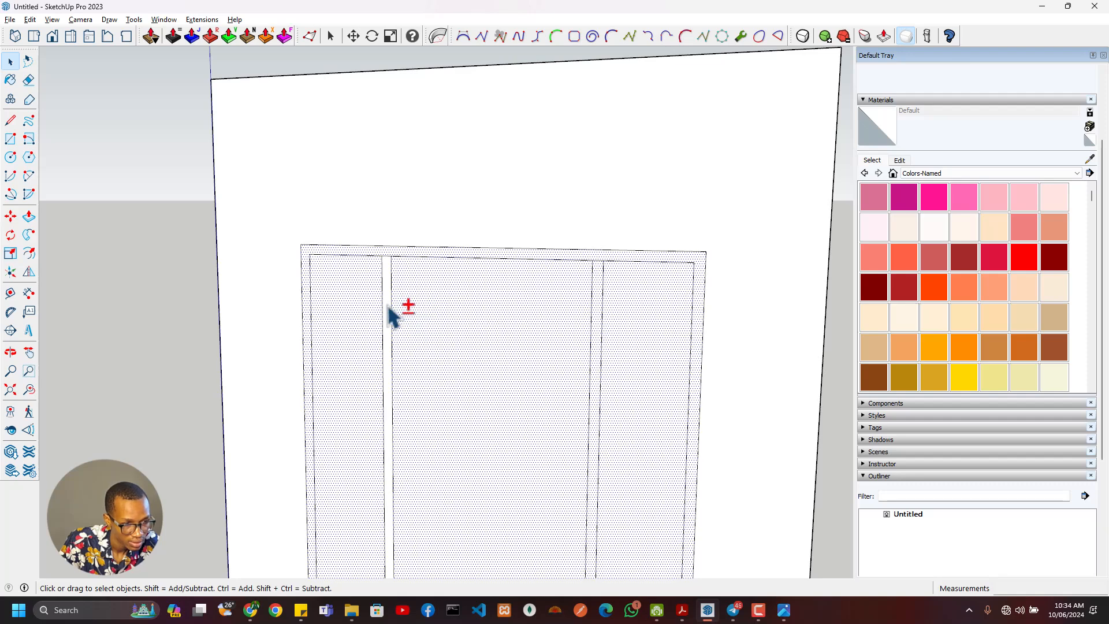
{"action": "right_click", "coordinate": [425, 308]}
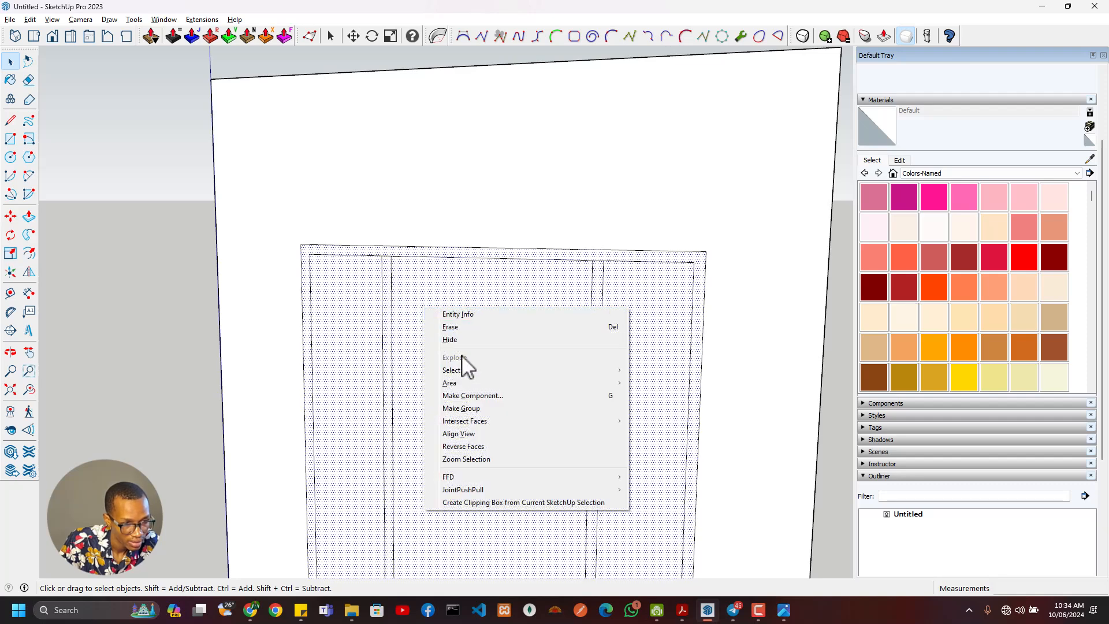
{"action": "left_click", "coordinate": [497, 420]}
{"action": "scroll", "coordinate": [497, 420], "scroll_direction": "down", "scroll_amount": 1}
{"action": "scroll", "coordinate": [501, 430], "scroll_direction": "down", "scroll_amount": 3}
{"action": "key", "text": "m"}
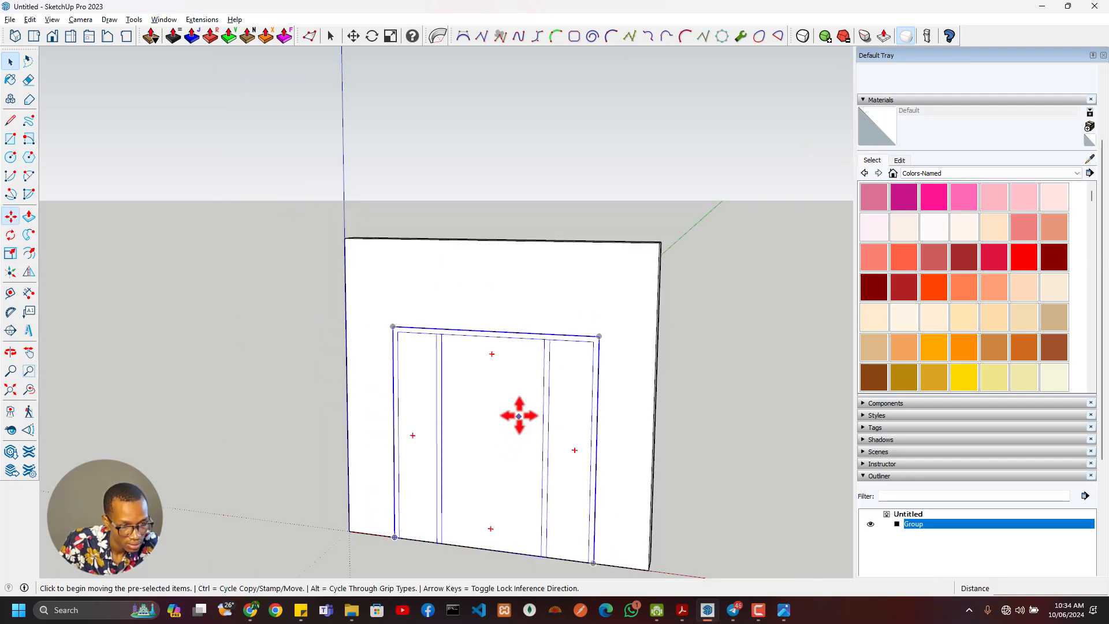
{"action": "left_click", "coordinate": [519, 413]}
{"action": "key", "text": "Escape"}
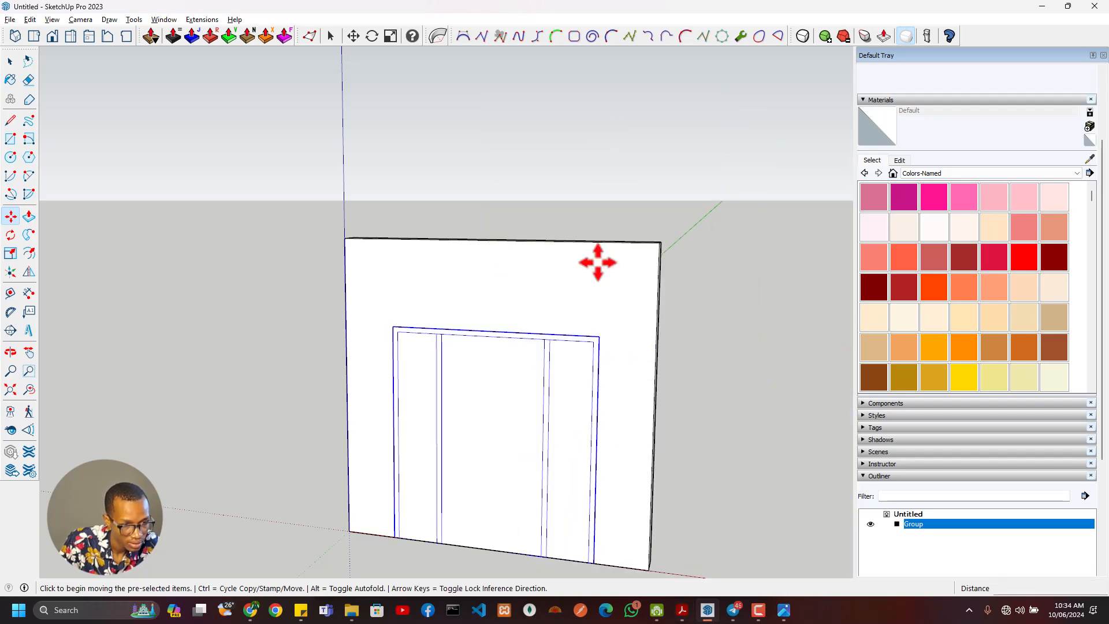
- Draw a 2150 by 2000 mm rectangle on the wall face, tracing the door group's outline from its top corner to the opposite bottom corner
{"action": "key", "text": "space"}
{"action": "left_click", "coordinate": [624, 389]}
{"action": "key", "text": "r"}
{"action": "scroll", "coordinate": [417, 333], "scroll_direction": "up", "scroll_amount": 3}
{"action": "left_click", "coordinate": [375, 320]}
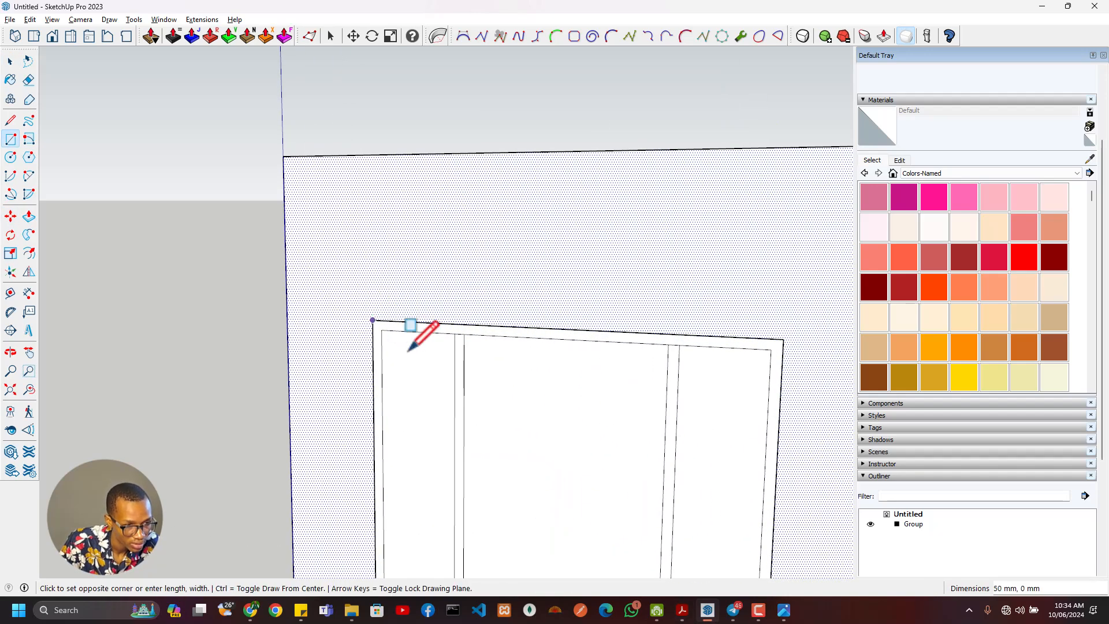
{"action": "scroll", "coordinate": [561, 342], "scroll_direction": "down", "scroll_amount": 3}
{"action": "middle_click_drag", "start_coordinate": [643, 438], "coordinate": [570, 318], "text": "shift"}
{"action": "scroll", "coordinate": [623, 412], "scroll_direction": "up", "scroll_amount": 3}
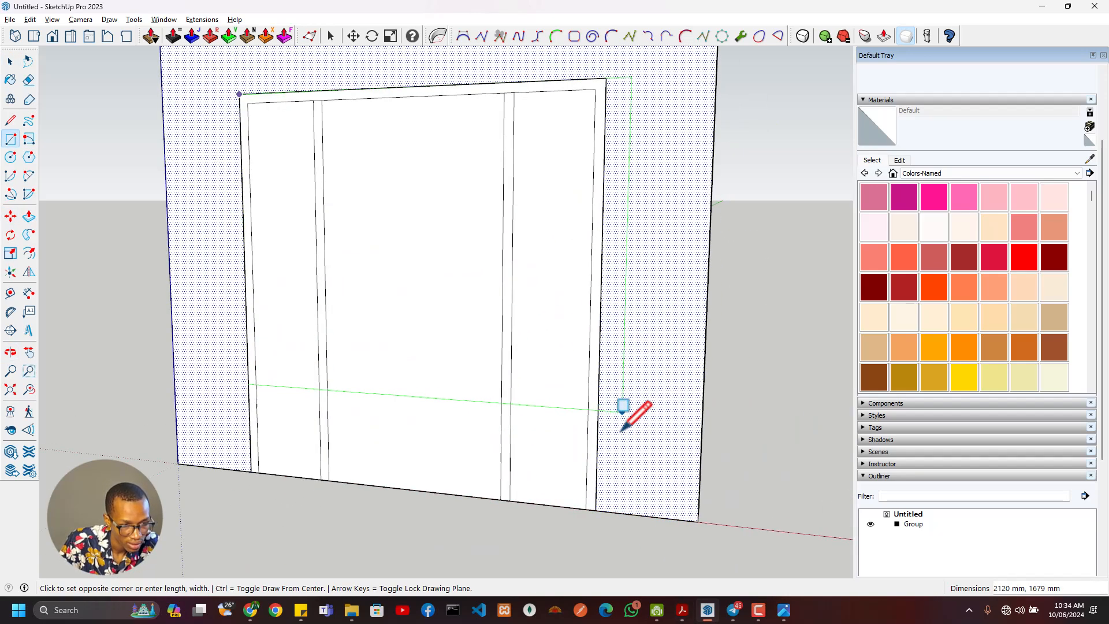
{"action": "left_click", "coordinate": [596, 511]}
{"action": "middle_click_drag", "start_coordinate": [646, 494], "coordinate": [570, 489]}
{"action": "key", "text": "p"}
{"action": "left_click", "coordinate": [555, 458]}
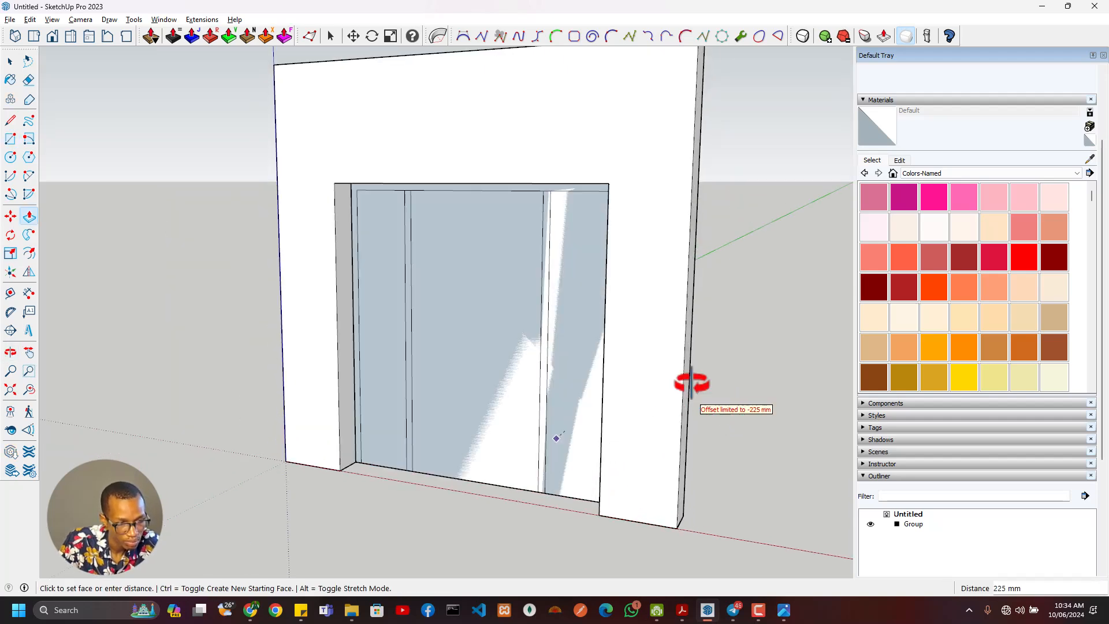
{"action": "middle_click_drag", "start_coordinate": [698, 384], "coordinate": [447, 453]}
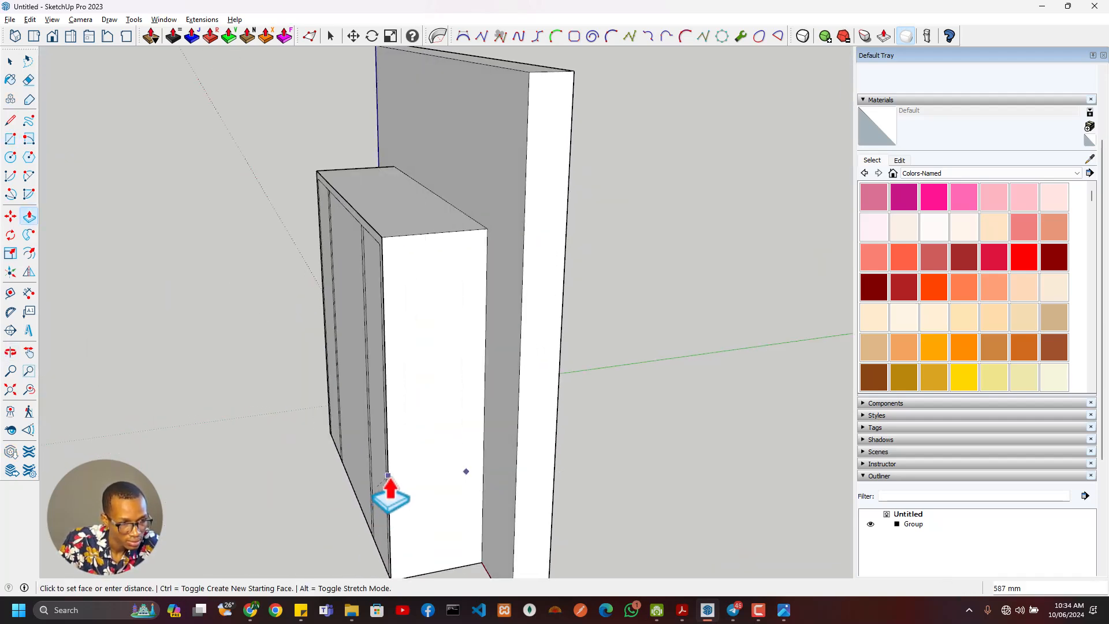
{"action": "key", "text": "space"}
{"action": "left_click", "coordinate": [464, 370]}
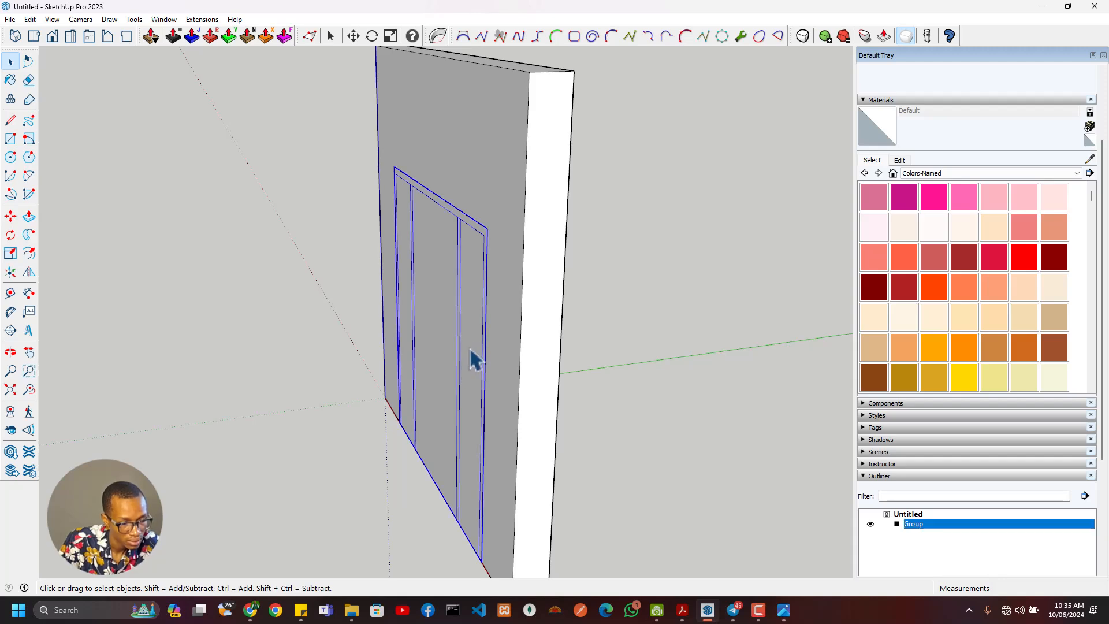
{"action": "key", "text": "p"}
{"action": "left_click", "coordinate": [458, 372]}
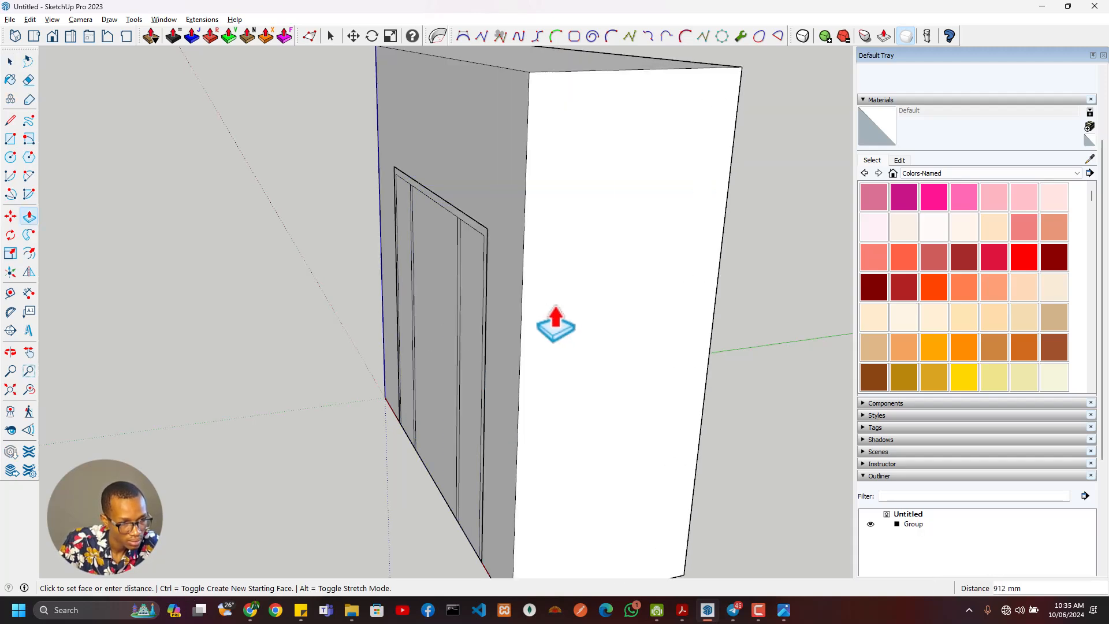
{"action": "key", "text": "Escape"}
{"action": "middle_click_drag", "start_coordinate": [638, 300], "coordinate": [653, 342]}
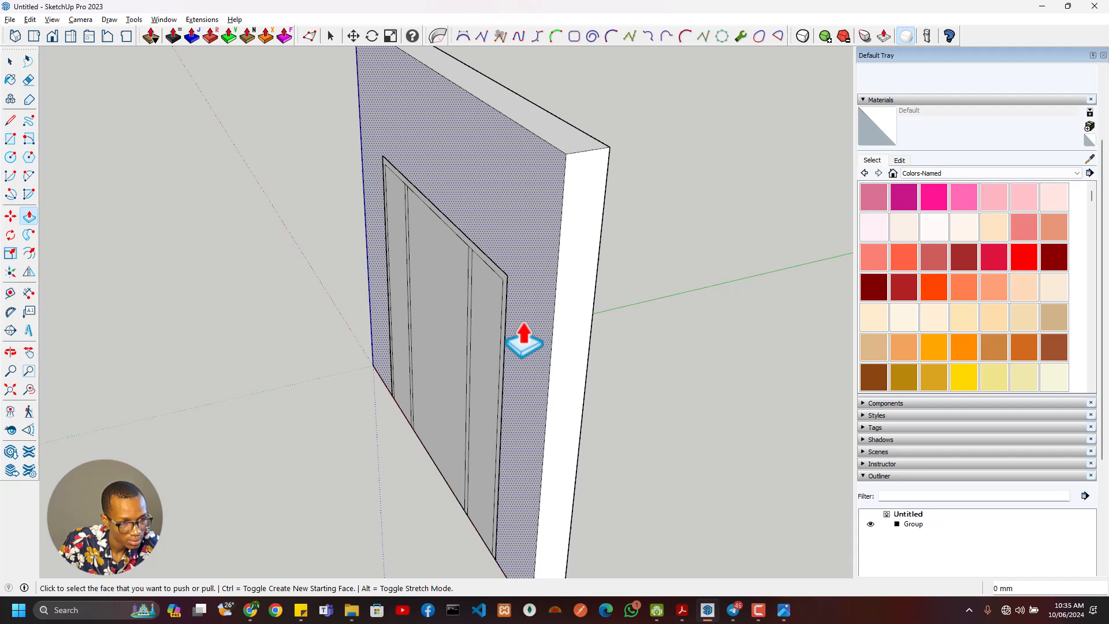
{"action": "left_click", "coordinate": [480, 338]}
{"action": "left_click", "coordinate": [497, 329]}
{"action": "key", "text": "space"}
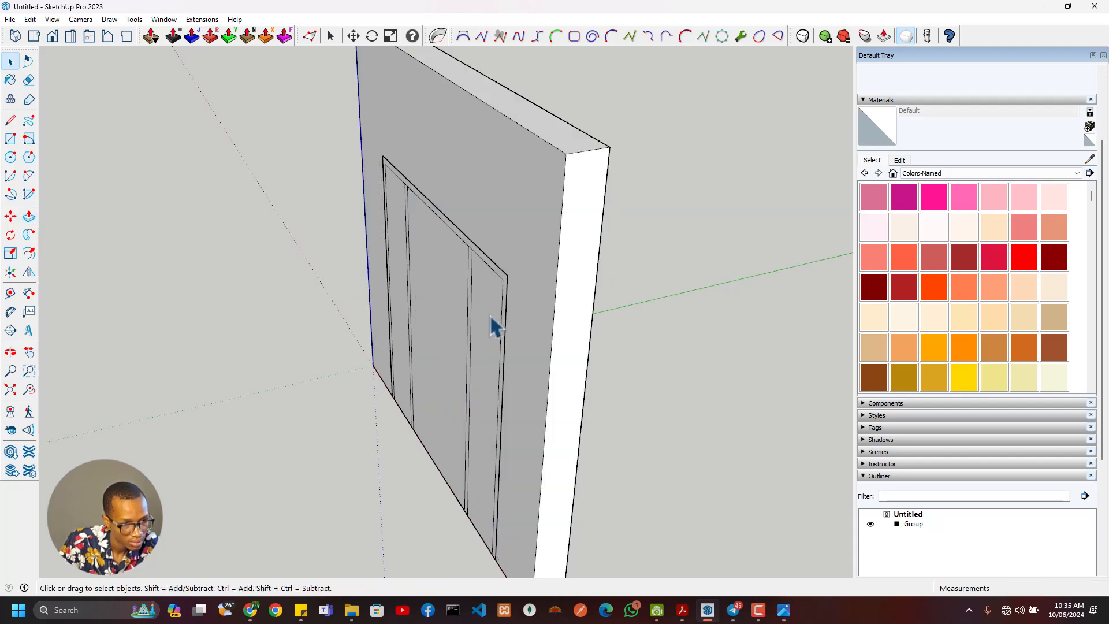
- Select the door group on the wall face and hide it
{"action": "left_click", "coordinate": [495, 319]}
{"action": "key", "text": "m"}
{"action": "left_click", "coordinate": [488, 318]}
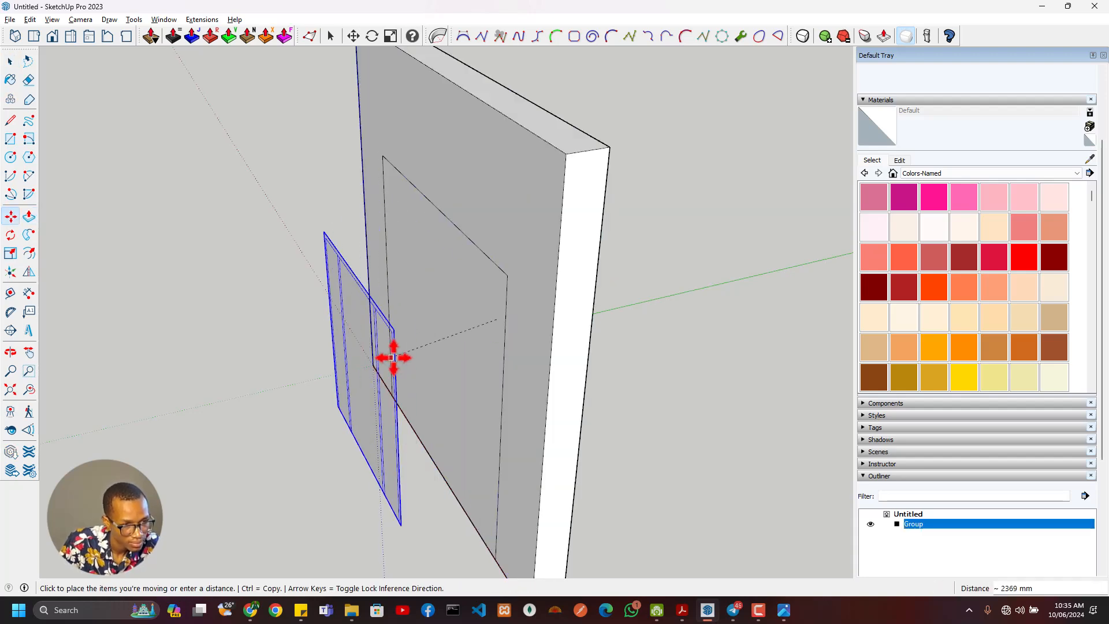
{"action": "key", "text": "Escape"}
{"action": "scroll", "coordinate": [925, 126], "scroll_direction": "up", "scroll_amount": 3}
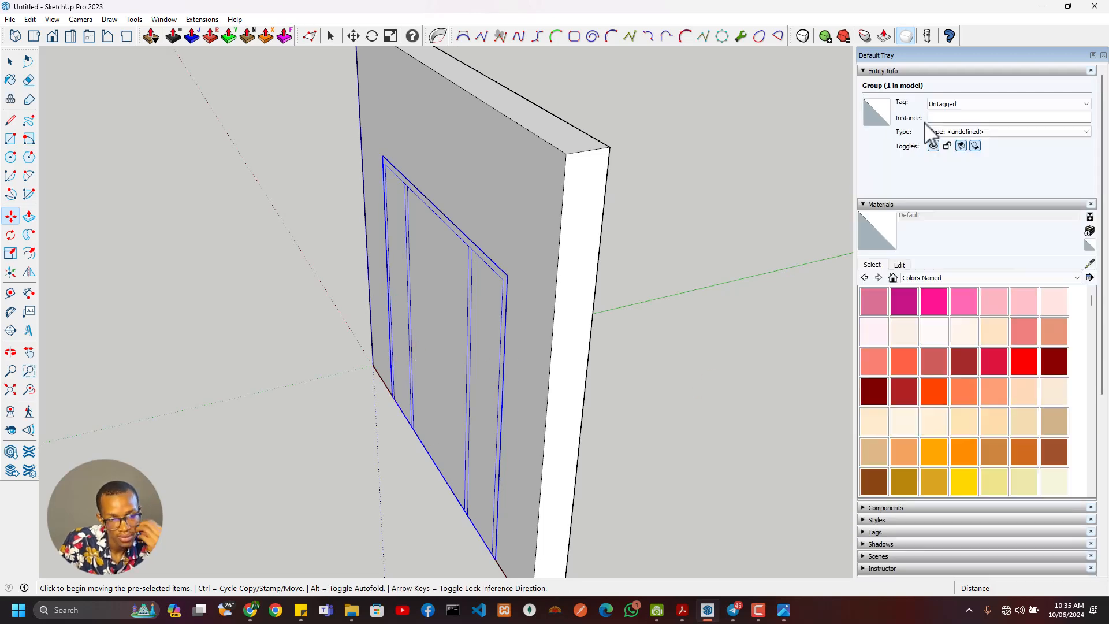
{"action": "left_click", "coordinate": [933, 145]}
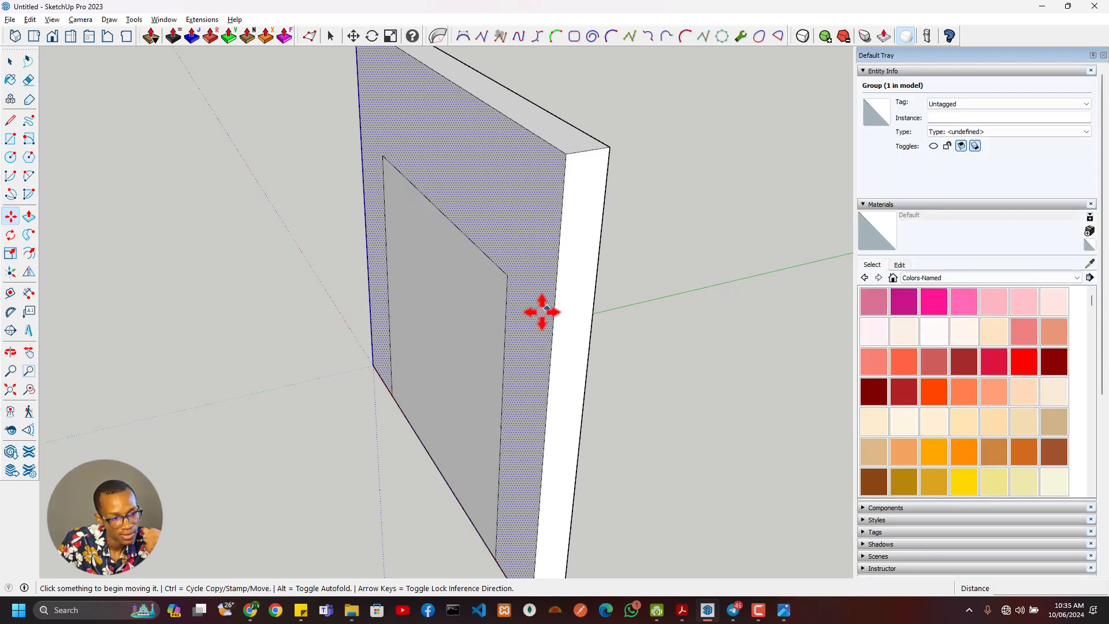
- Push the exposed door rectangle 225 mm through the wall's full thickness to cut the opening
{"action": "left_click", "coordinate": [463, 312]}
{"action": "key", "text": "Escape"}
{"action": "key", "text": "p"}
{"action": "left_click", "coordinate": [460, 373]}
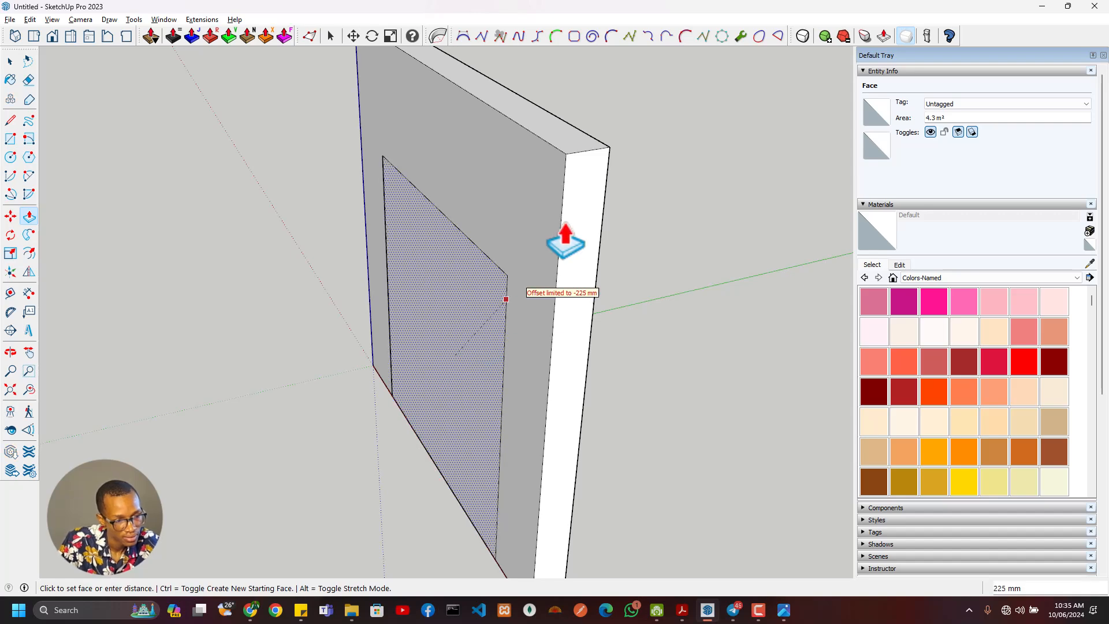
{"action": "left_click", "coordinate": [607, 173]}
{"action": "middle_click_drag", "start_coordinate": [602, 174], "coordinate": [808, 468]}
- Unhide the door group and move it 225 mm from the back of the opening to its front corner, flush with the wall face
{"action": "scroll", "coordinate": [924, 520], "scroll_direction": "down", "scroll_amount": 3}
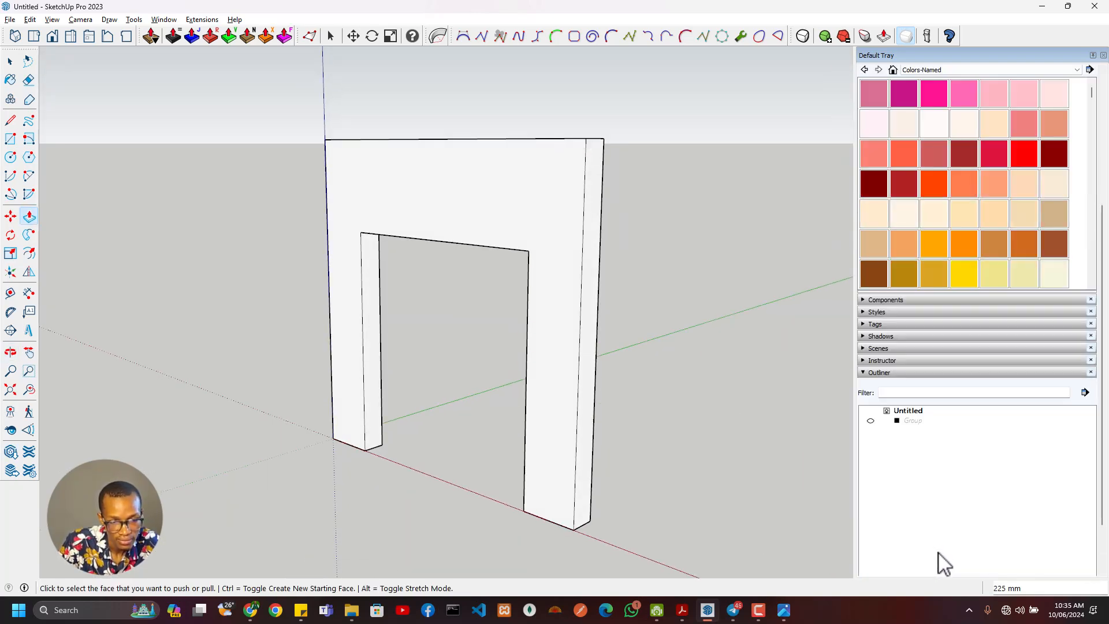
{"action": "left_click", "coordinate": [871, 421]}
{"action": "middle_click_drag", "start_coordinate": [567, 391], "coordinate": [428, 424]}
{"action": "key", "text": "space"}
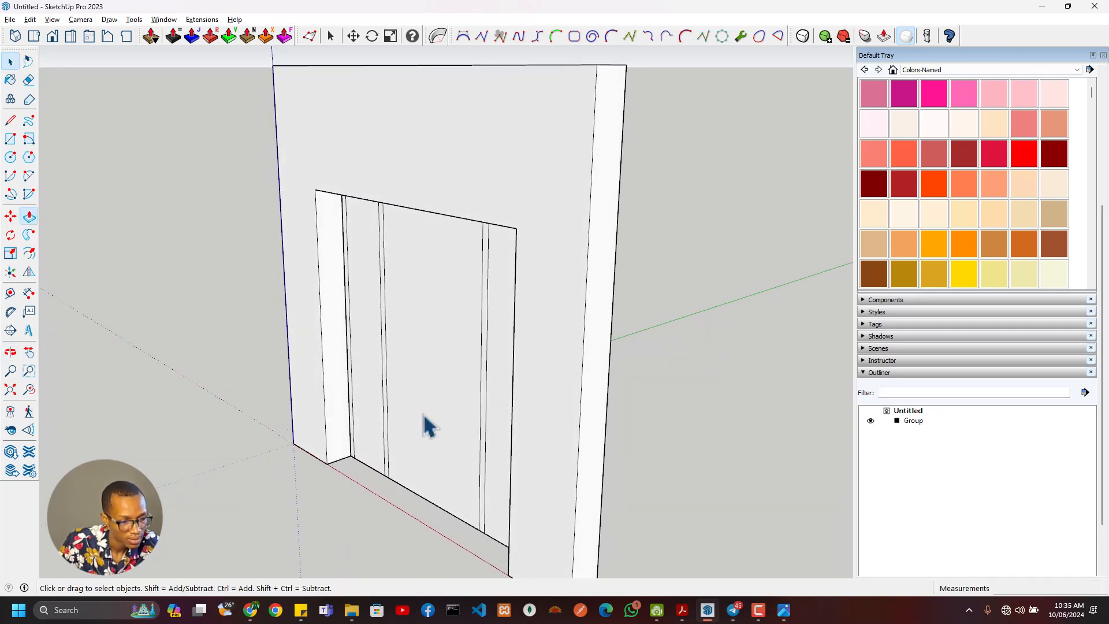
{"action": "left_click", "coordinate": [436, 428]}
{"action": "middle_click_drag", "start_coordinate": [416, 476], "coordinate": [731, 481]}
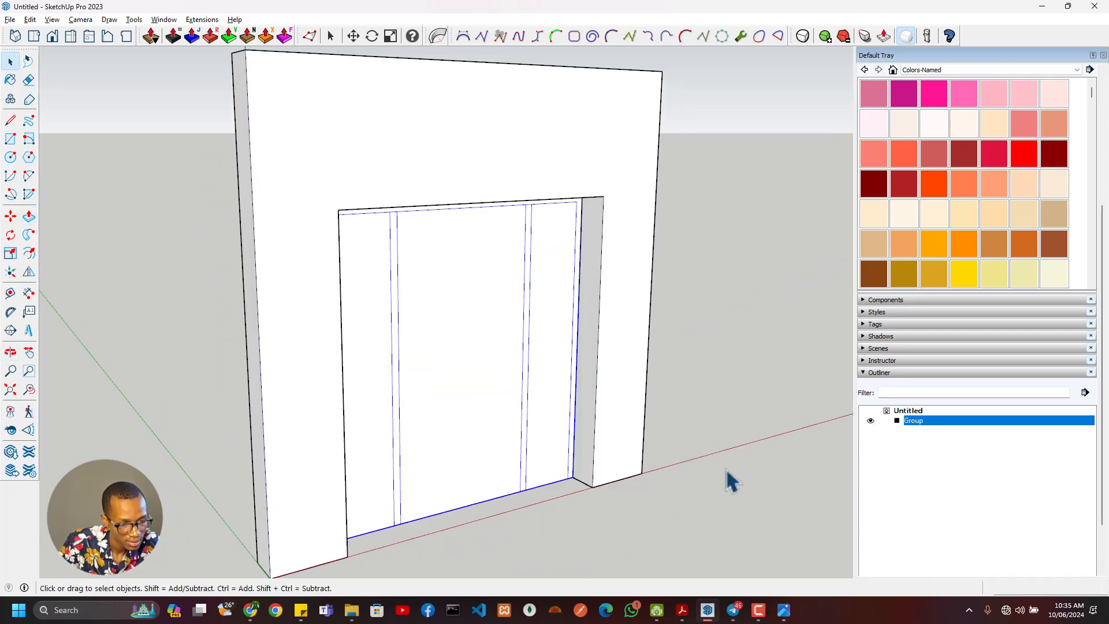
{"action": "key", "text": "m"}
{"action": "left_click", "coordinate": [574, 478]}
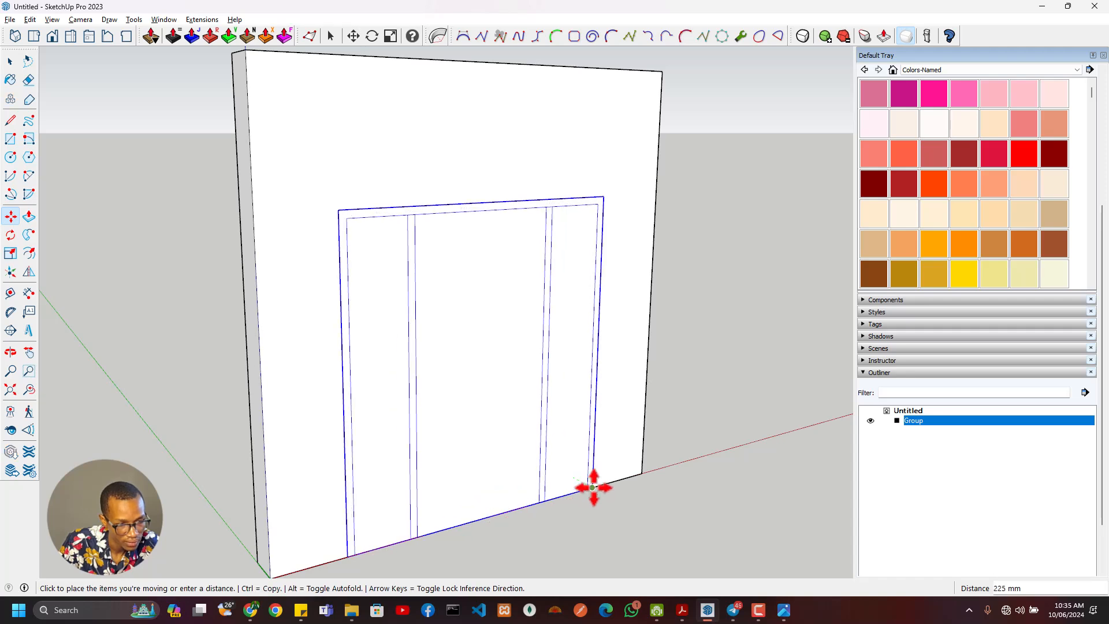
{"action": "left_click", "coordinate": [593, 487]}
- Open the door group for editing, select a mullion face and compare the mullion and header junction with the reference image
{"action": "middle_click_drag", "start_coordinate": [723, 406], "coordinate": [477, 441]}
{"action": "key", "text": "space"}
{"action": "scroll", "coordinate": [563, 315], "scroll_direction": "up", "scroll_amount": 3}
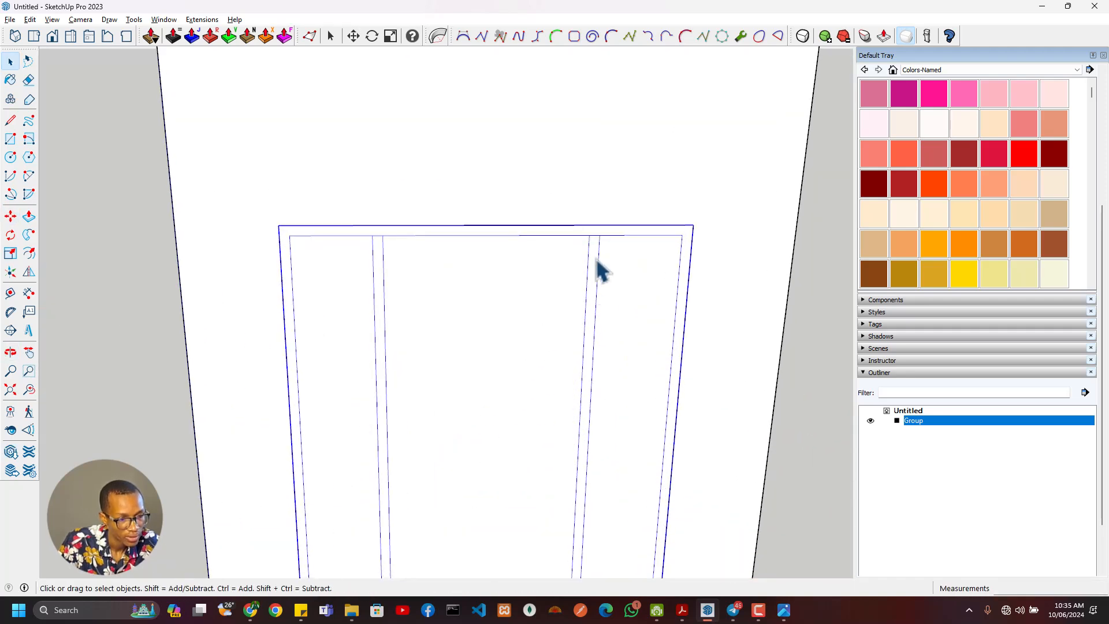
{"action": "double_click", "coordinate": [601, 260]}
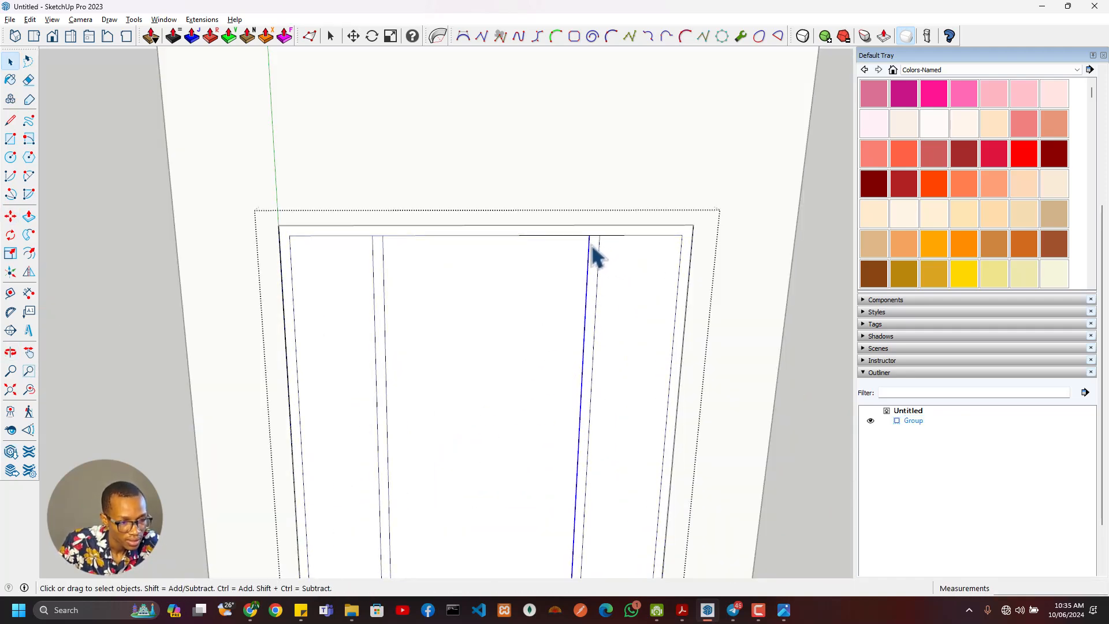
{"action": "left_click", "coordinate": [593, 247]}
{"action": "scroll", "coordinate": [596, 257], "scroll_direction": "down", "scroll_amount": 2}
{"action": "middle_click_drag", "start_coordinate": [580, 280], "coordinate": [452, 262]}
{"action": "scroll", "coordinate": [548, 252], "scroll_direction": "up", "scroll_amount": 3}
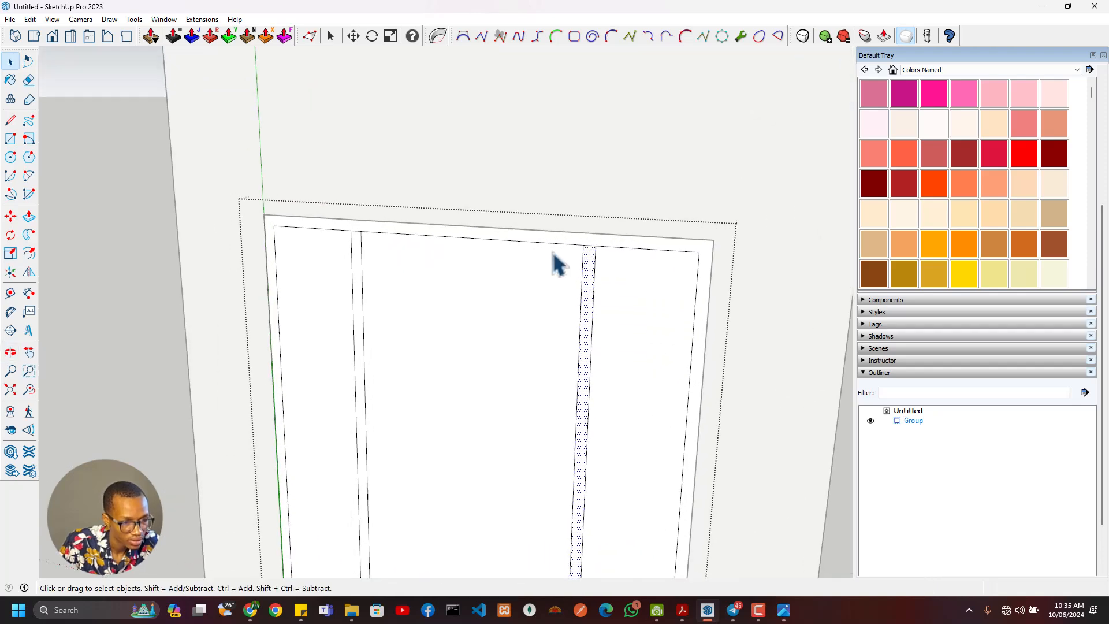
{"action": "scroll", "coordinate": [555, 262], "scroll_direction": "up", "scroll_amount": 1}
{"action": "key", "text": "alt+Tab"}
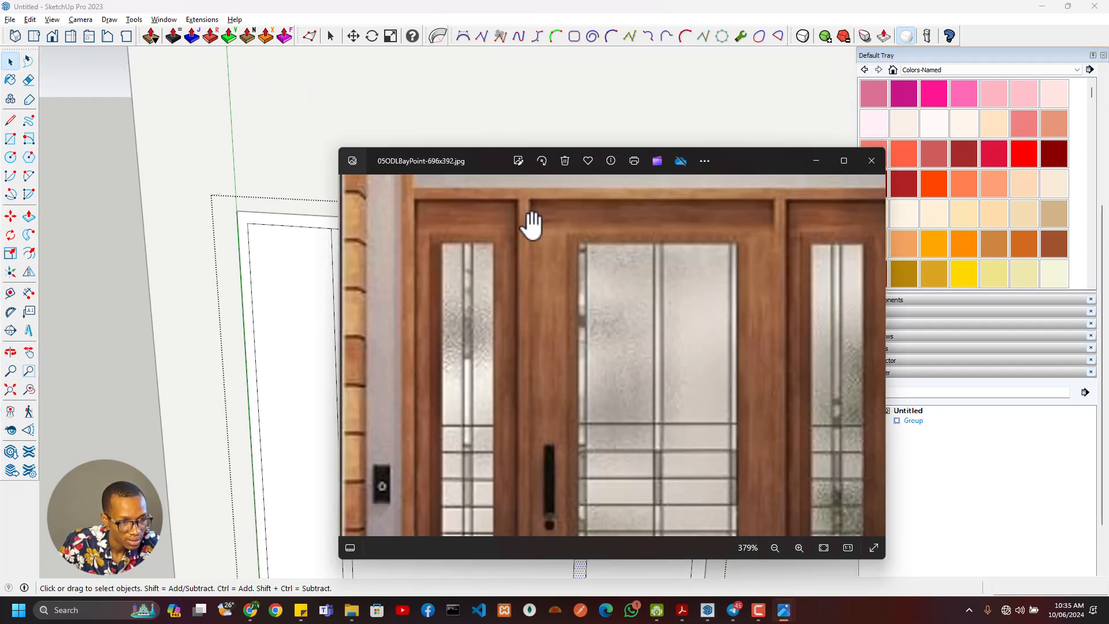
{"action": "key", "text": "alt+Tab"}
- Select the two sidelight faces and the central door face together and make them a nested group
{"action": "scroll", "coordinate": [473, 312], "scroll_direction": "down", "scroll_amount": 4}
{"action": "mouse_move", "coordinate": [448, 331]}
{"action": "middle_mouse_down"}
{"action": "mouse_move", "coordinate": [487, 277]}
{"action": "mouse_move", "coordinate": [416, 329]}
{"action": "middle_mouse_up"}
{"action": "left_click", "coordinate": [427, 329]}
{"action": "left_click", "coordinate": [399, 345], "text": "shift"}
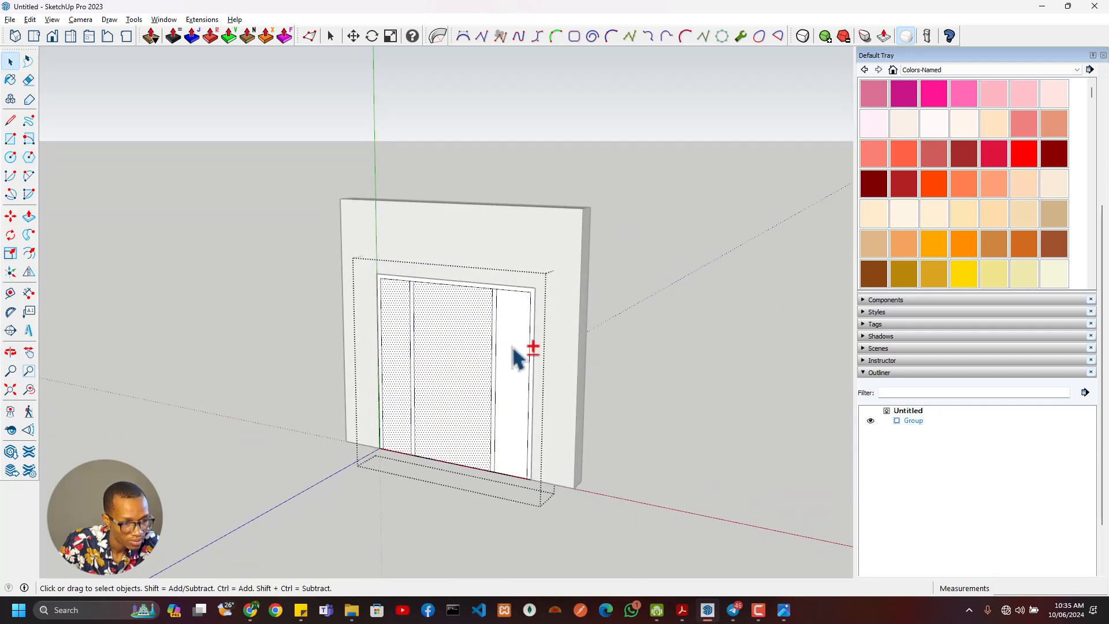
{"action": "left_click", "coordinate": [518, 356], "text": "shift"}
{"action": "right_click", "coordinate": [514, 350]}
{"action": "left_click", "coordinate": [551, 449]}
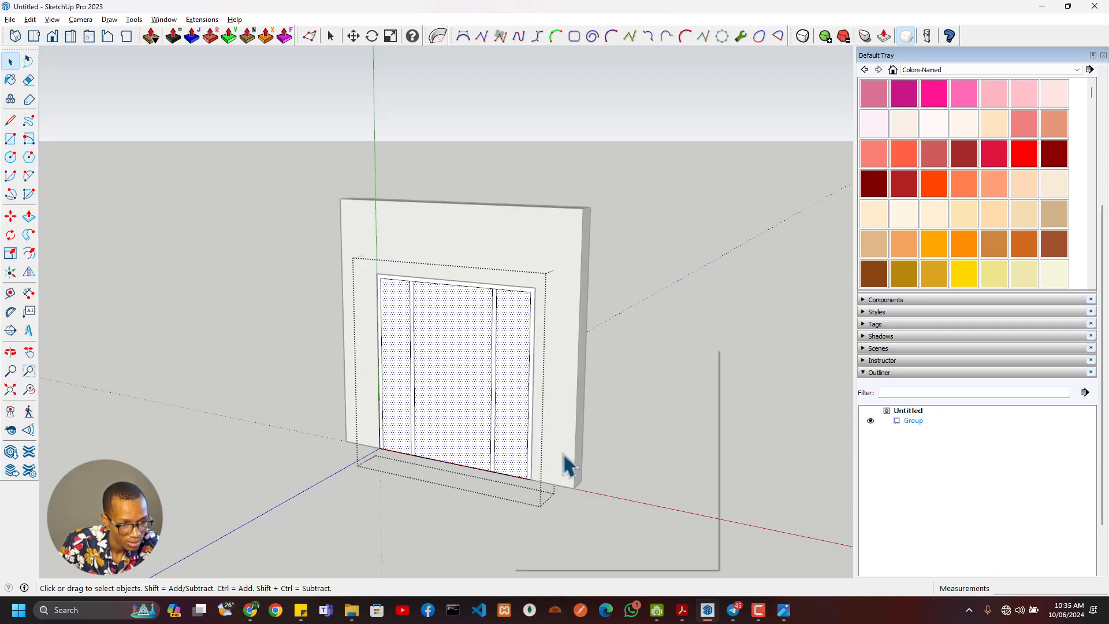
- Push/pull the outer door frame face 225 mm through the wall's thickness
{"action": "scroll", "coordinate": [505, 346], "scroll_direction": "up", "scroll_amount": 3}
{"action": "left_click", "coordinate": [501, 304]}
{"action": "middle_click_drag", "start_coordinate": [504, 309], "coordinate": [545, 336]}
{"action": "key", "text": "p"}
{"action": "key", "text": "Escape"}
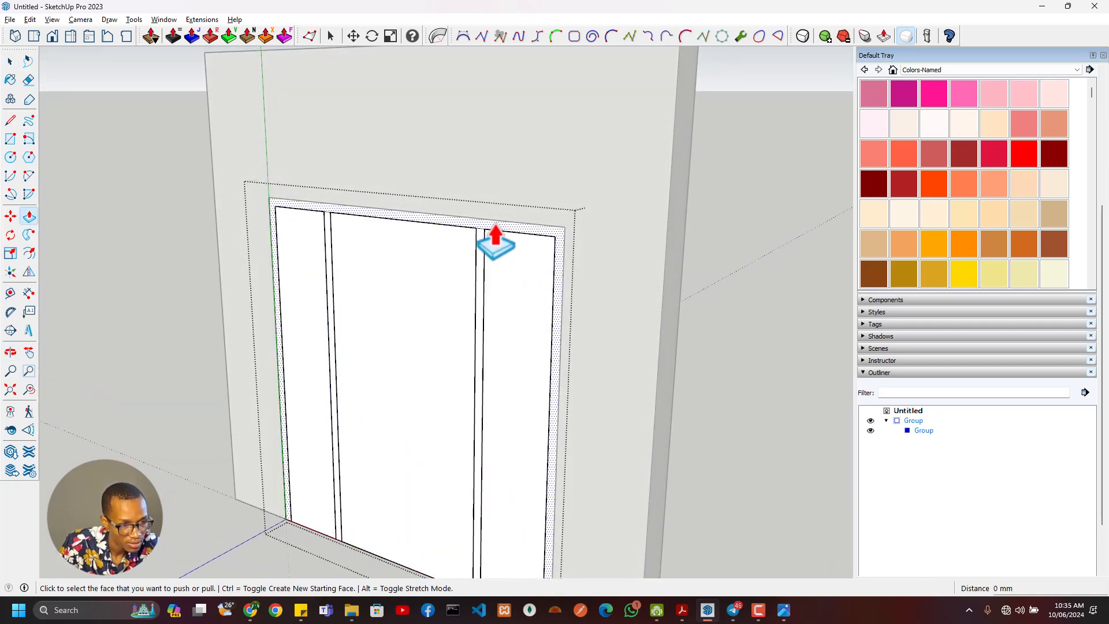
{"action": "left_click", "coordinate": [495, 226]}
{"action": "middle_click_drag", "start_coordinate": [557, 232], "coordinate": [300, 288]}
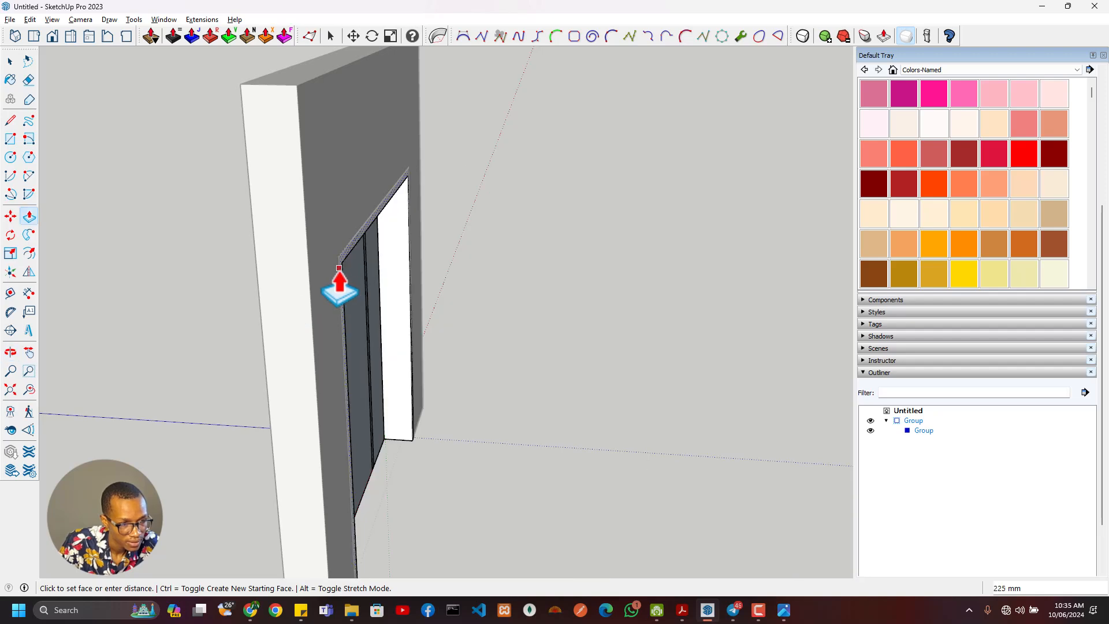
{"action": "middle_click_drag", "start_coordinate": [338, 353], "coordinate": [438, 274]}
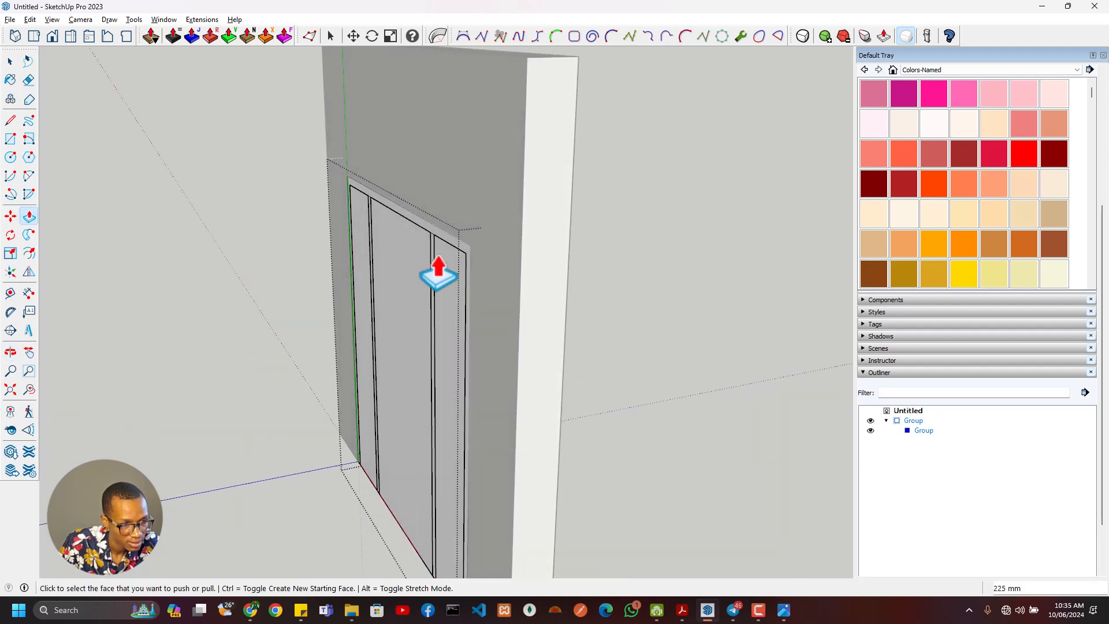
- Push/pull both mullion faces through the wall to match the outer frame's depth
{"action": "left_click", "coordinate": [435, 276]}
{"action": "middle_click_drag", "start_coordinate": [555, 308], "coordinate": [299, 334]}
{"action": "middle_click_drag", "start_coordinate": [165, 283], "coordinate": [465, 301]}
{"action": "left_click", "coordinate": [465, 300]}
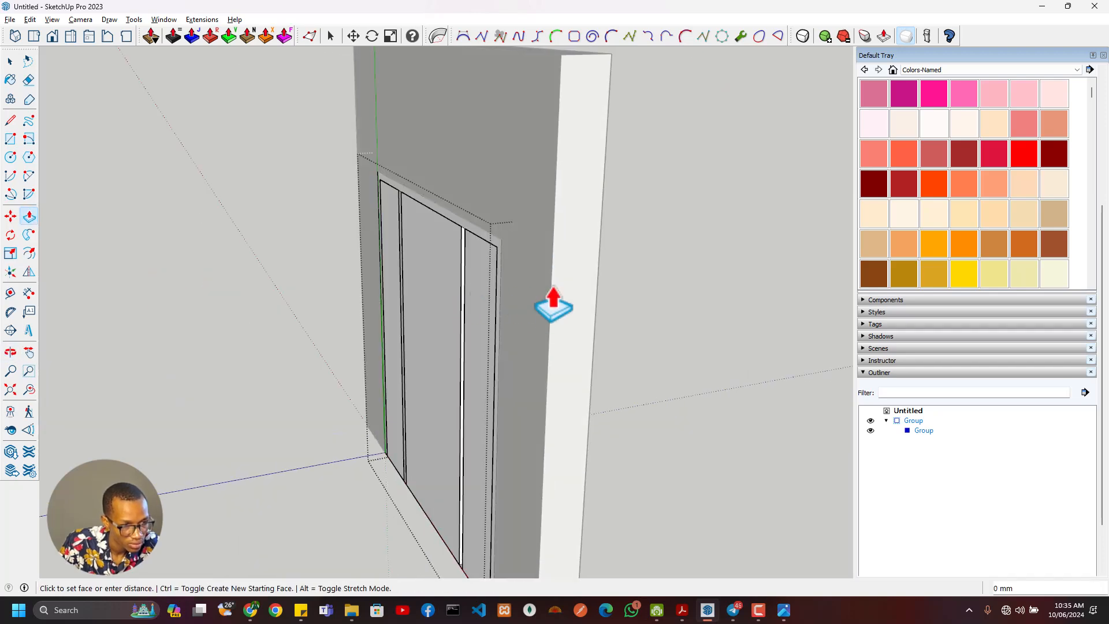
{"action": "middle_click_drag", "start_coordinate": [554, 300], "coordinate": [522, 304]}
{"action": "left_click", "coordinate": [291, 334]}
{"action": "left_click", "coordinate": [426, 288]}
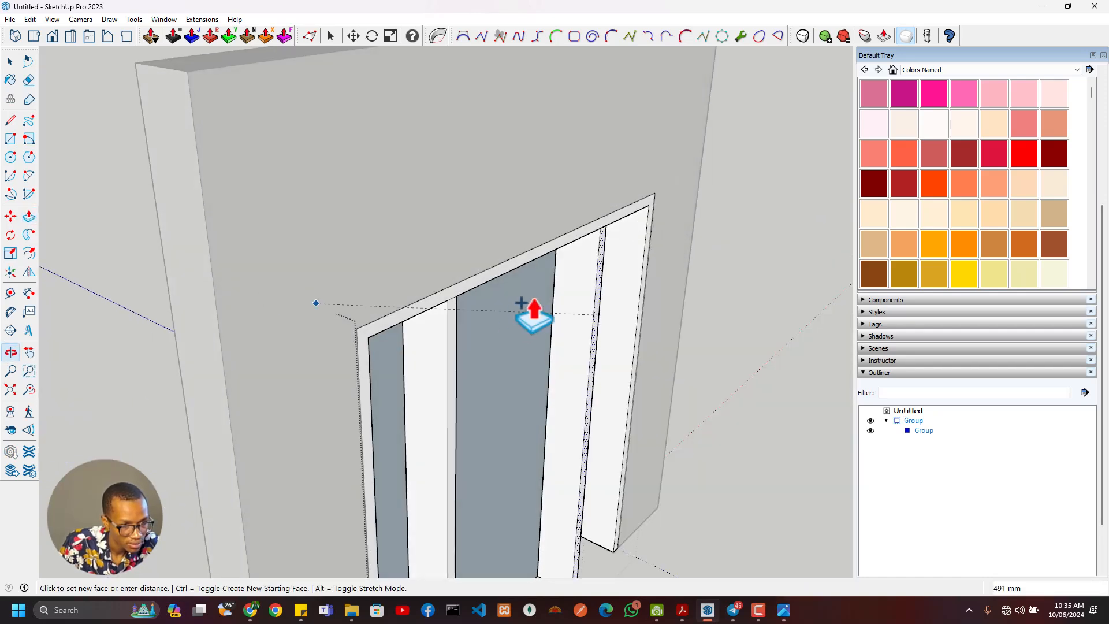
{"action": "left_click", "coordinate": [529, 237]}
- Extrude the outer frame's front face 25 mm beyond the wall and repeat the same extrusion on both mullions
{"action": "middle_click_drag", "start_coordinate": [326, 366], "coordinate": [656, 254]}
{"action": "scroll", "coordinate": [533, 210], "scroll_direction": "up", "scroll_amount": 3}
{"action": "middle_click_drag", "start_coordinate": [534, 211], "coordinate": [595, 193]}
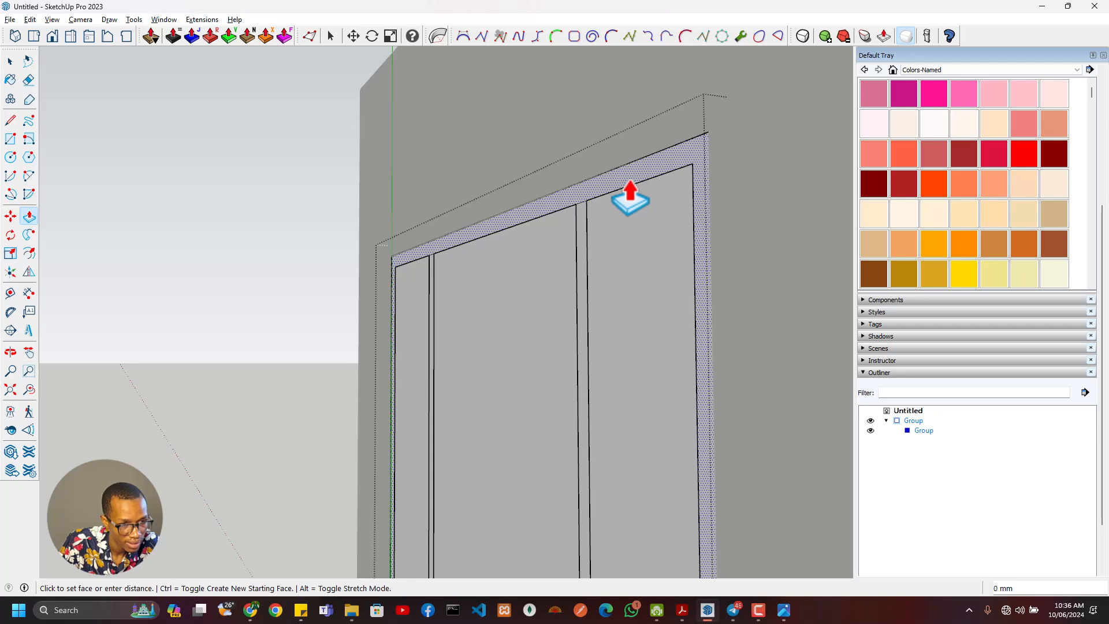
{"action": "left_click", "coordinate": [617, 188]}
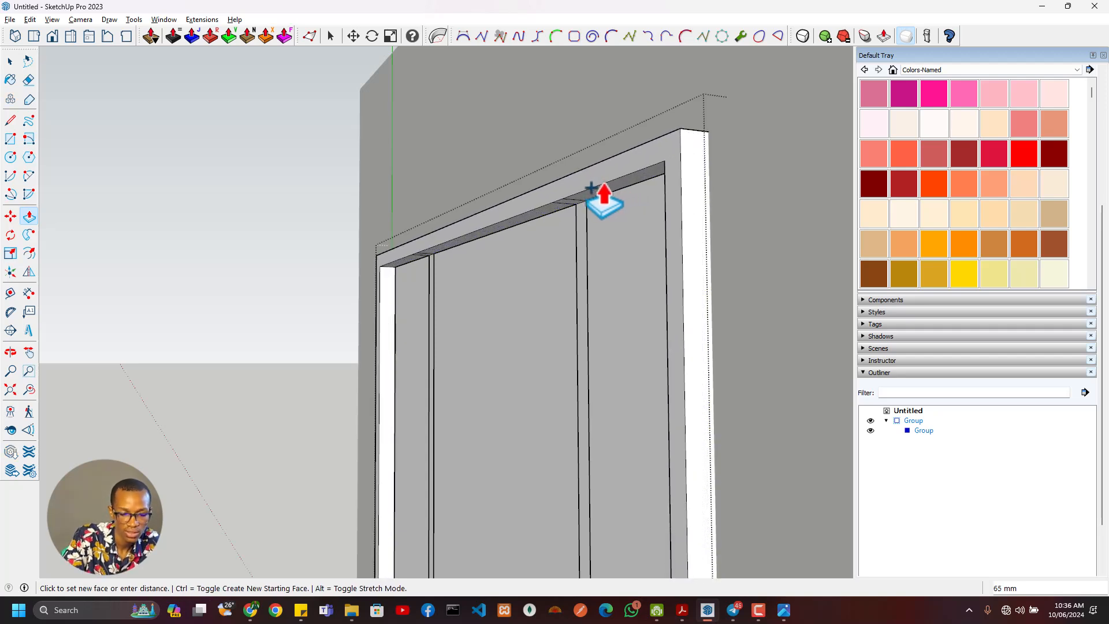
{"action": "type", "text": "25"}
{"action": "key", "text": "Return"}
{"action": "double_click", "coordinate": [581, 277]}
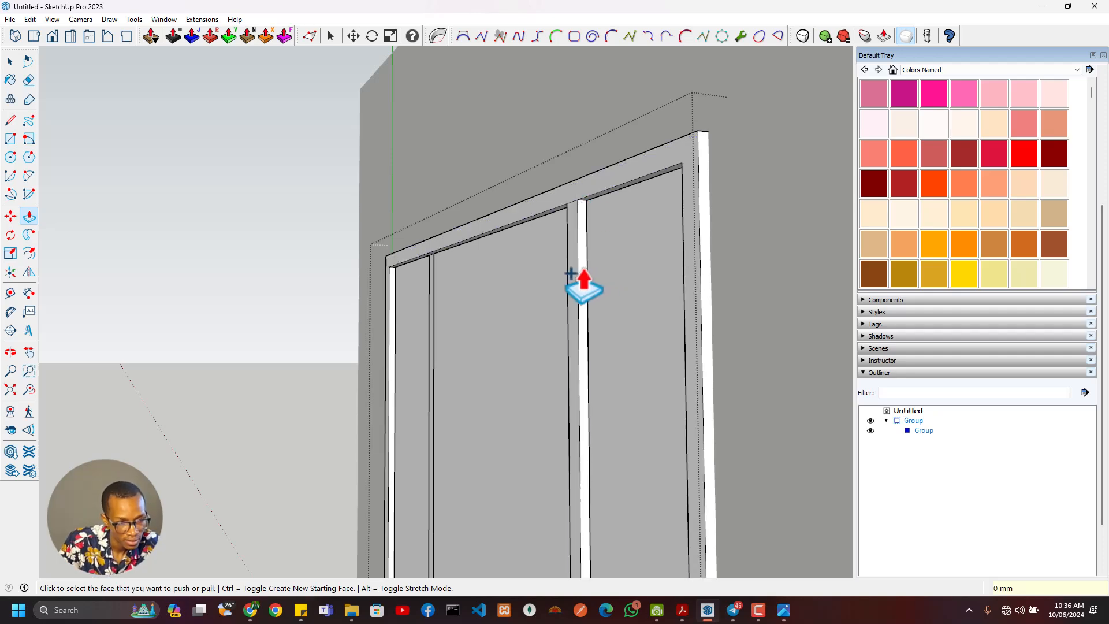
{"action": "double_click", "coordinate": [433, 327]}
- Repeat the 25 mm extrusion on the back faces of the outer frame and both mullions
{"action": "scroll", "coordinate": [561, 334], "scroll_direction": "down", "scroll_amount": 5}
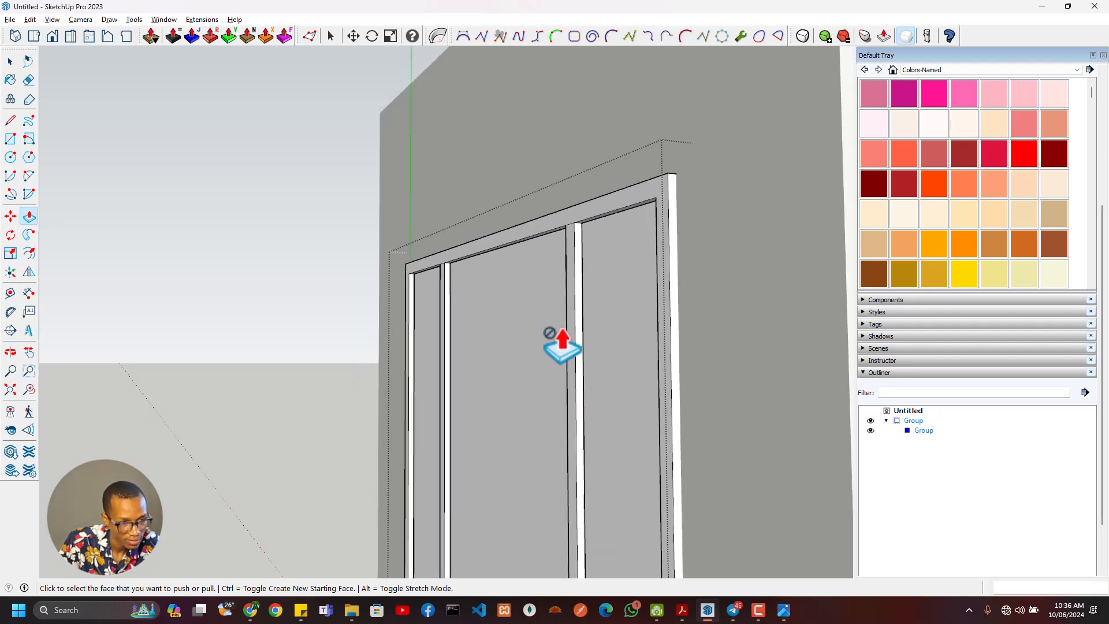
{"action": "middle_click_drag", "start_coordinate": [324, 400], "coordinate": [421, 341]}
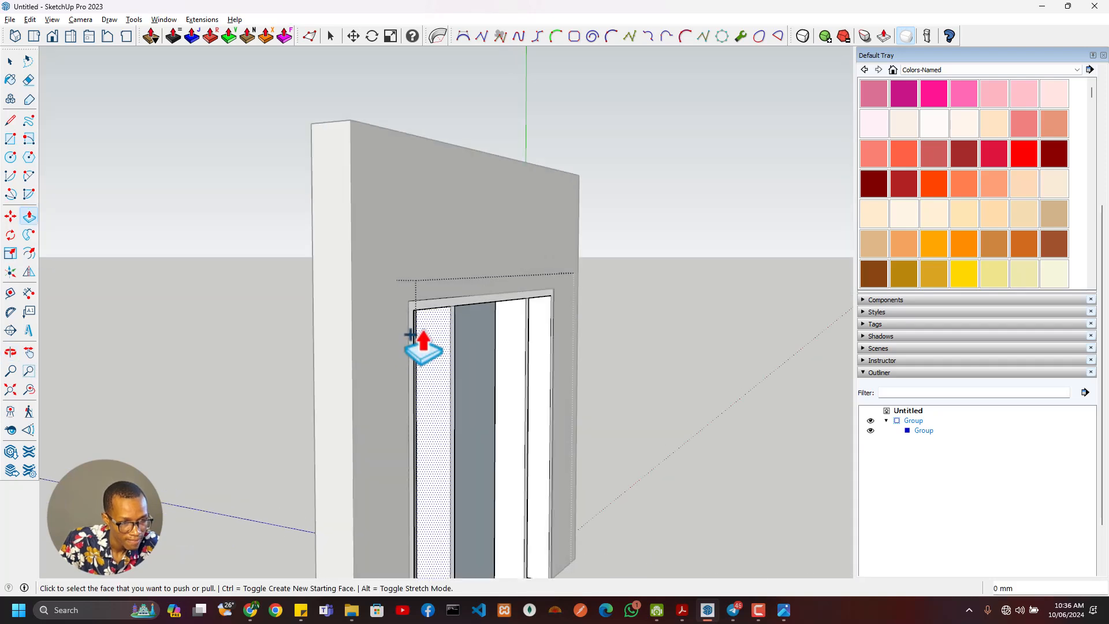
{"action": "scroll", "coordinate": [479, 318], "scroll_direction": "up", "scroll_amount": 3}
{"action": "left_click", "coordinate": [469, 293]}
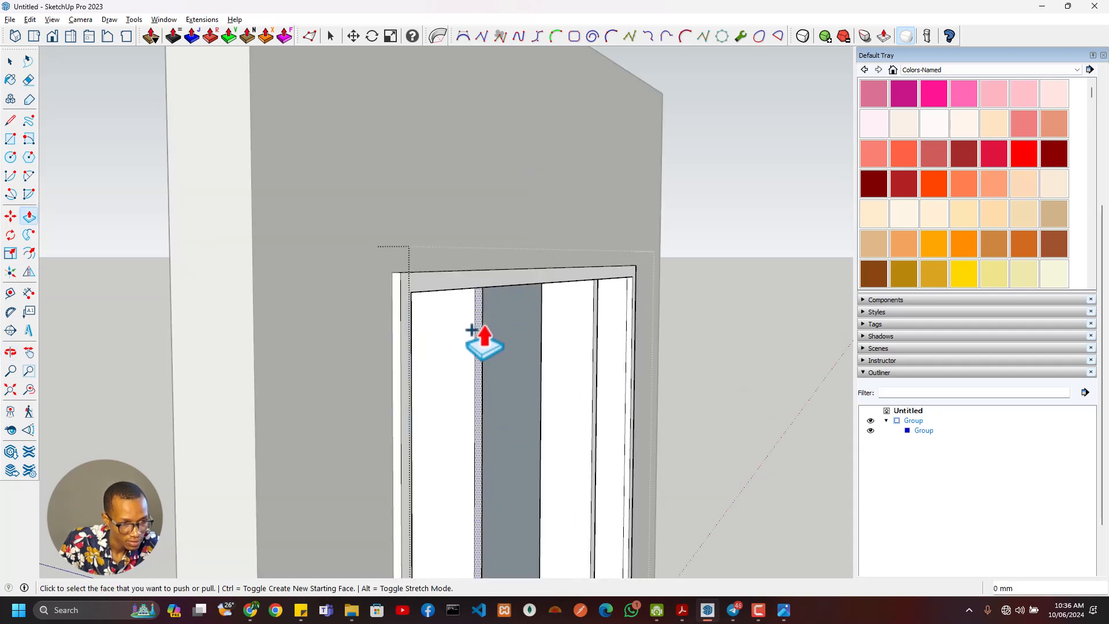
{"action": "double_click", "coordinate": [481, 328]}
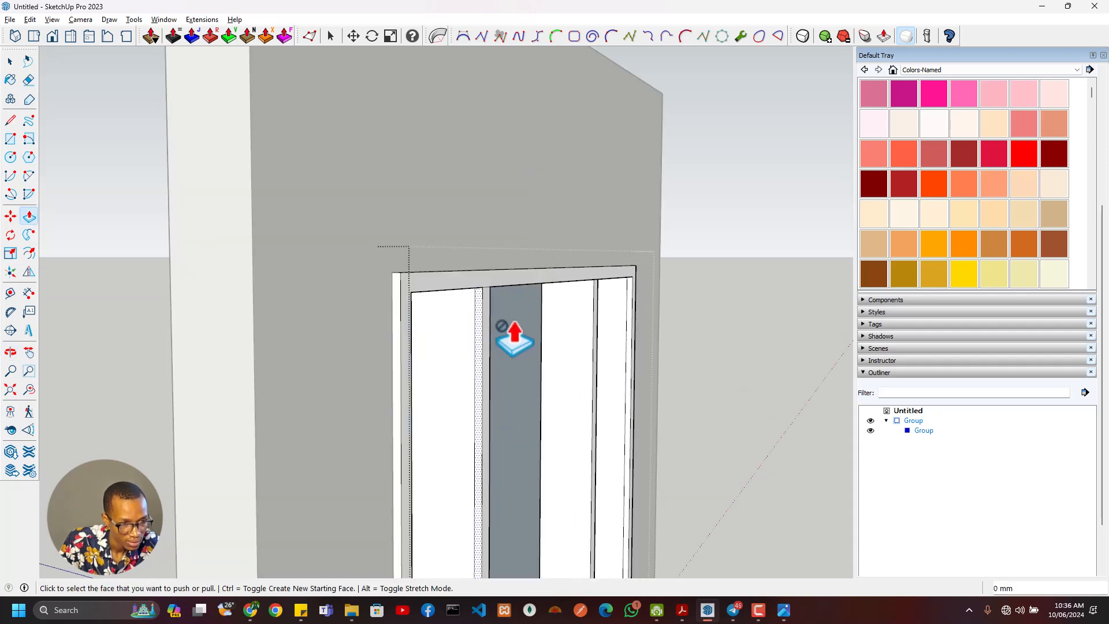
{"action": "double_click", "coordinate": [597, 310]}
- Select the entire extruded outer frame with its mullions and make it a nested group
{"action": "scroll", "coordinate": [598, 386], "scroll_direction": "down", "scroll_amount": 1}
{"action": "middle_click_drag", "start_coordinate": [598, 399], "coordinate": [970, 404]}
{"action": "scroll", "coordinate": [562, 436], "scroll_direction": "up", "scroll_amount": 2}
{"action": "scroll", "coordinate": [562, 436], "scroll_direction": "down", "scroll_amount": 2}
{"action": "middle_click_drag", "start_coordinate": [562, 436], "coordinate": [751, 450]}
{"action": "key", "text": "space"}
{"action": "left_click", "coordinate": [552, 398]}
{"action": "scroll", "coordinate": [604, 355], "scroll_direction": "up", "scroll_amount": 2}
{"action": "scroll", "coordinate": [603, 358], "scroll_direction": "up", "scroll_amount": 2}
{"action": "left_click", "coordinate": [594, 340]}
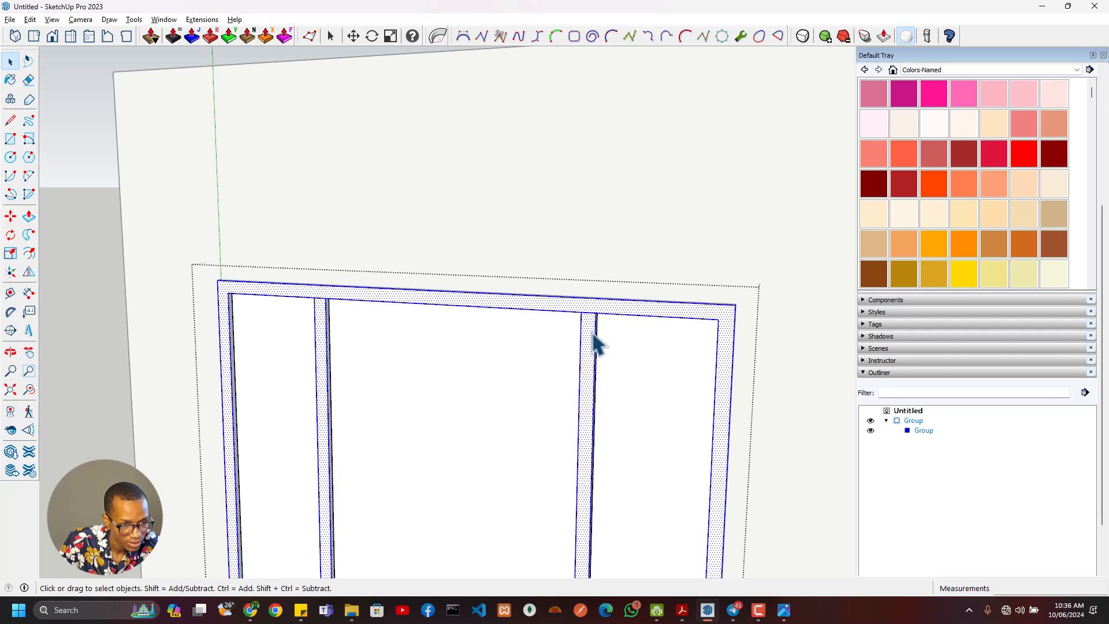
{"action": "right_click", "coordinate": [593, 335]}
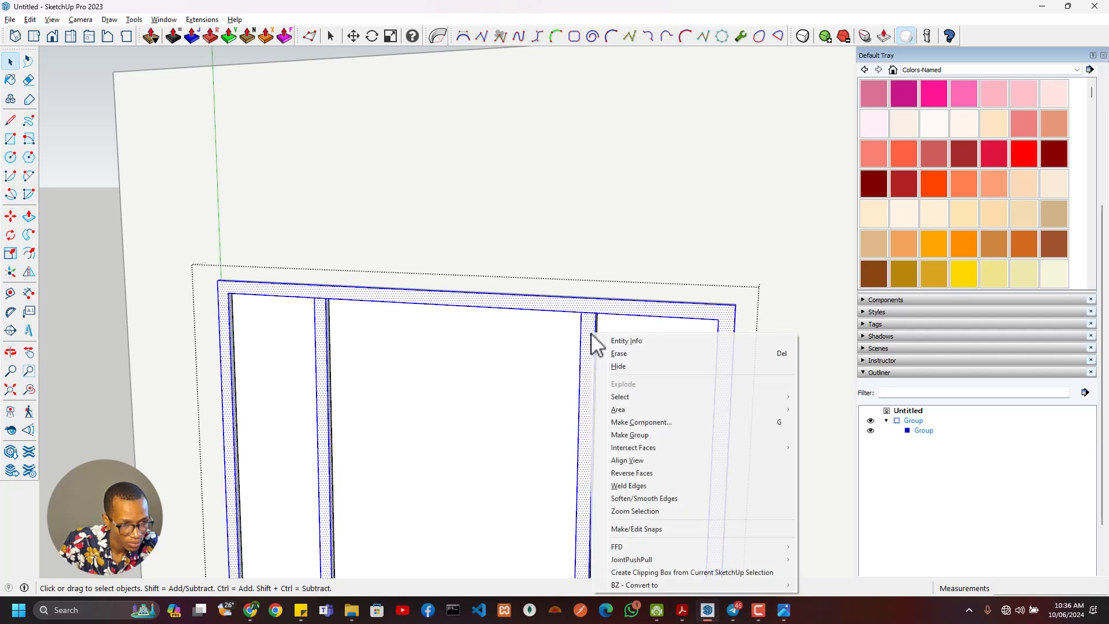
{"action": "left_click", "coordinate": [653, 438]}
- Examine the bottom rails of the door and sidelights in the reference photo
{"action": "key", "text": "alt+Tab"}
{"action": "scroll", "coordinate": [528, 304], "scroll_direction": "up", "scroll_amount": 3}
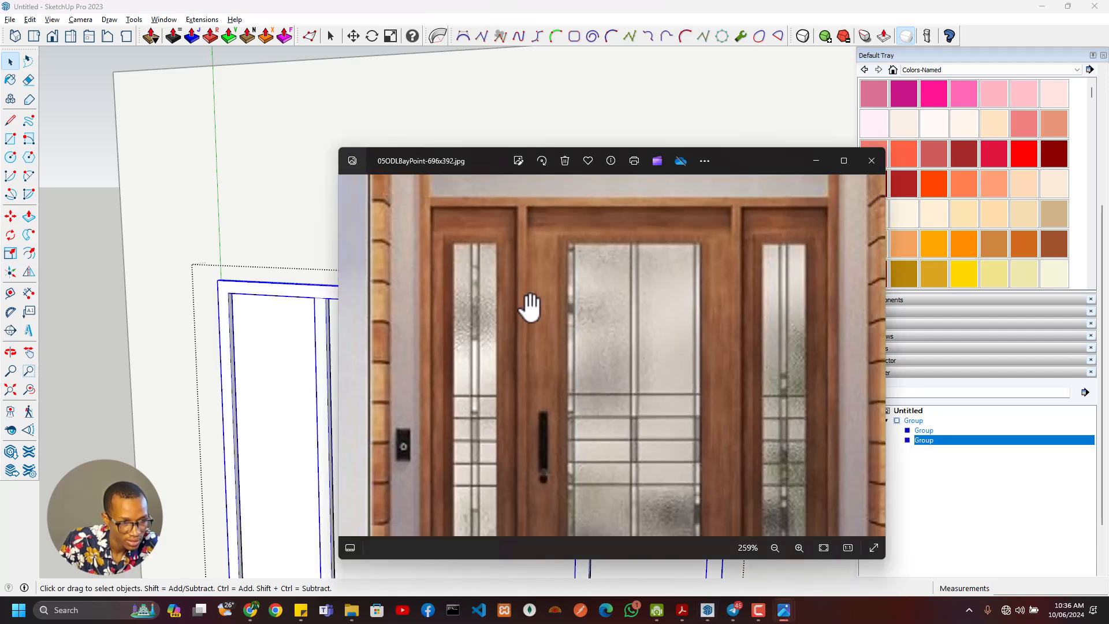
{"action": "scroll", "coordinate": [515, 442], "scroll_direction": "down", "scroll_amount": 2}
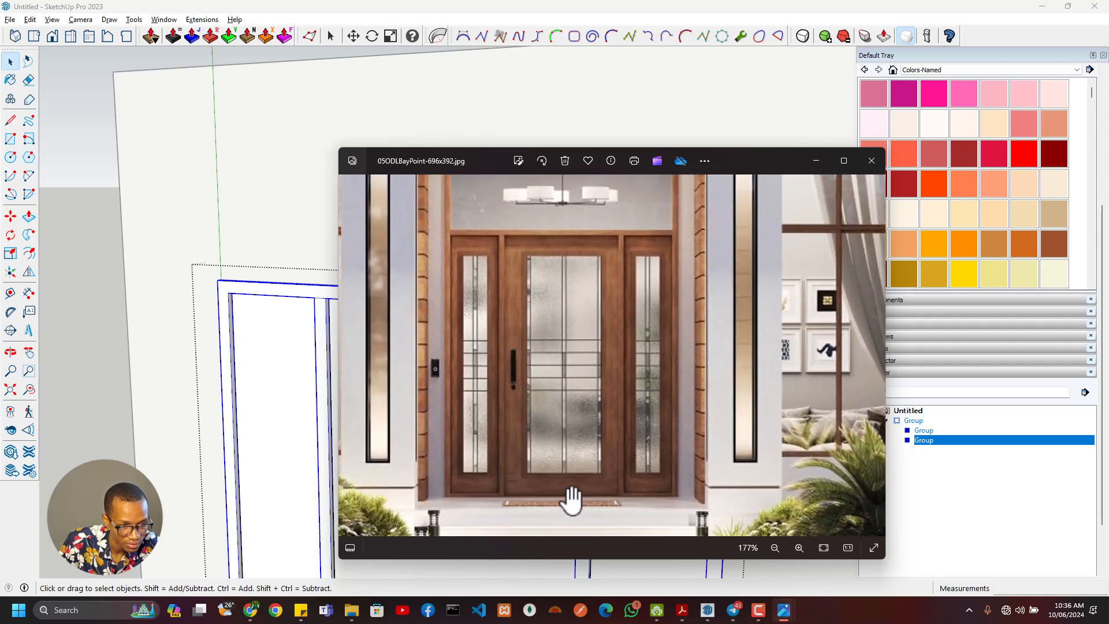
{"action": "scroll", "coordinate": [500, 520], "scroll_direction": "up", "scroll_amount": 5}
{"action": "scroll", "coordinate": [504, 521], "scroll_direction": "down", "scroll_amount": 2}
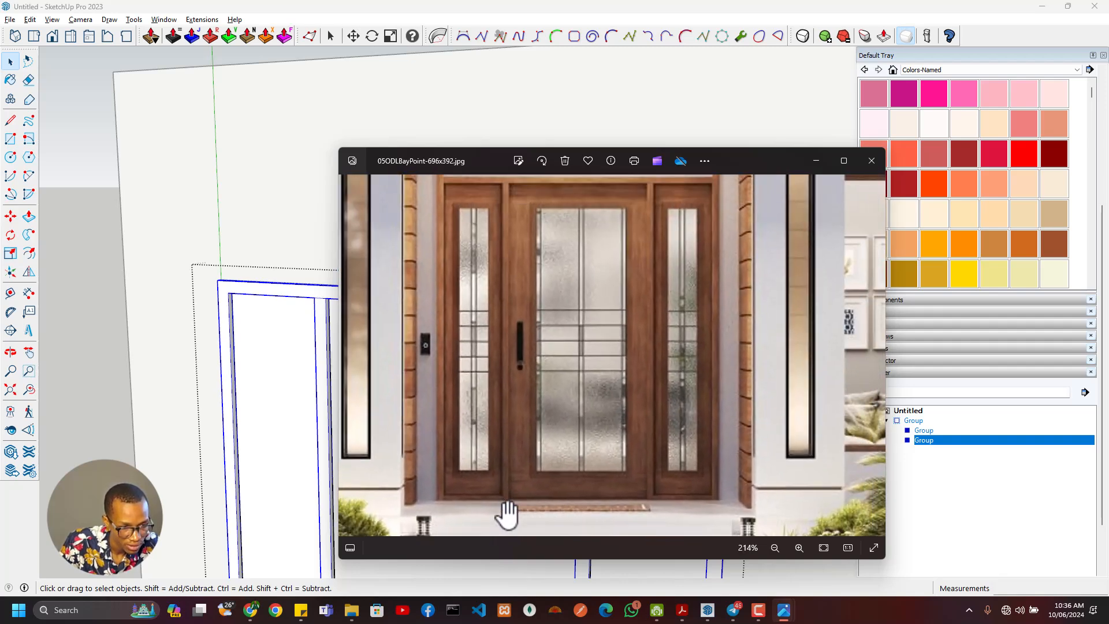
{"action": "scroll", "coordinate": [668, 526], "scroll_direction": "up", "scroll_amount": 5}
{"action": "left_click_drag", "start_coordinate": [668, 527], "coordinate": [646, 494]}
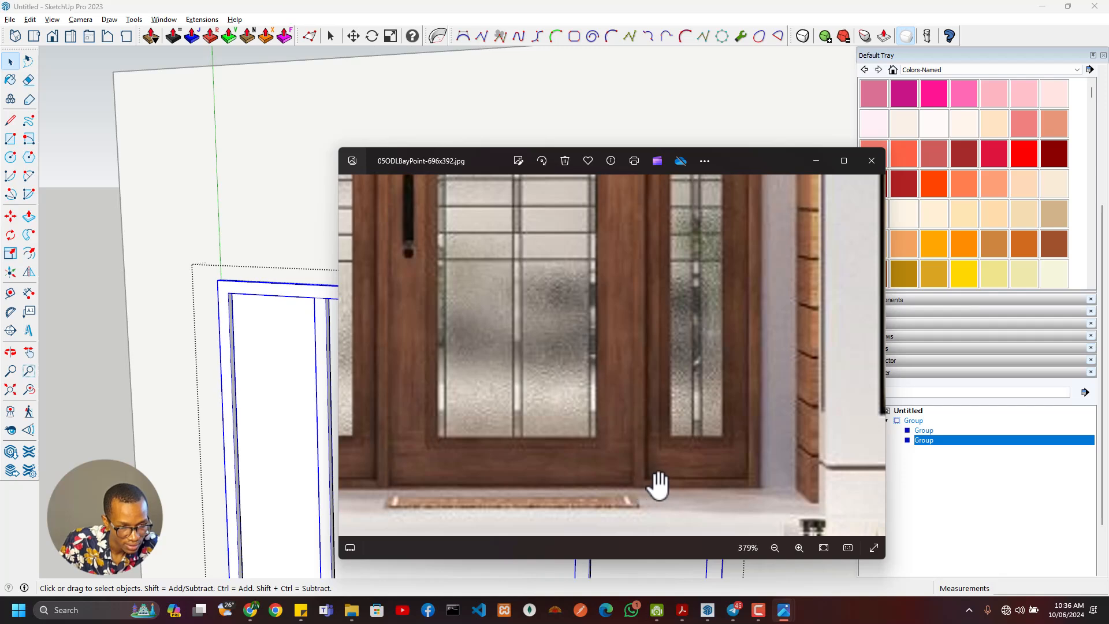
{"action": "scroll", "coordinate": [665, 439], "scroll_direction": "down", "scroll_amount": 5}
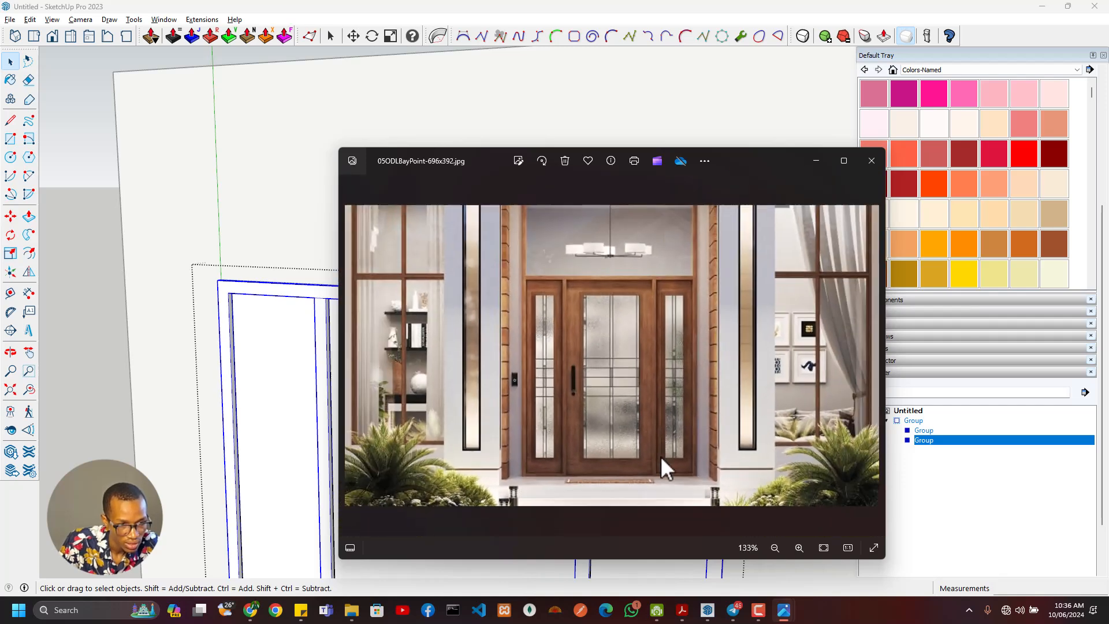
{"action": "key", "text": "alt+F4"}
- Open the nested frame group and place a guide 50 mm above the wall's base edge
{"action": "scroll", "coordinate": [627, 512], "scroll_direction": "down", "scroll_amount": 3}
{"action": "mouse_move", "coordinate": [584, 448]}
{"action": "middle_mouse_down"}
{"action": "mouse_move", "coordinate": [572, 435]}
{"action": "mouse_move", "coordinate": [616, 508]}
{"action": "mouse_move", "coordinate": [631, 512]}
{"action": "mouse_move", "coordinate": [552, 417]}
{"action": "middle_mouse_up"}
{"action": "scroll", "coordinate": [589, 402], "scroll_direction": "up", "scroll_amount": 3}
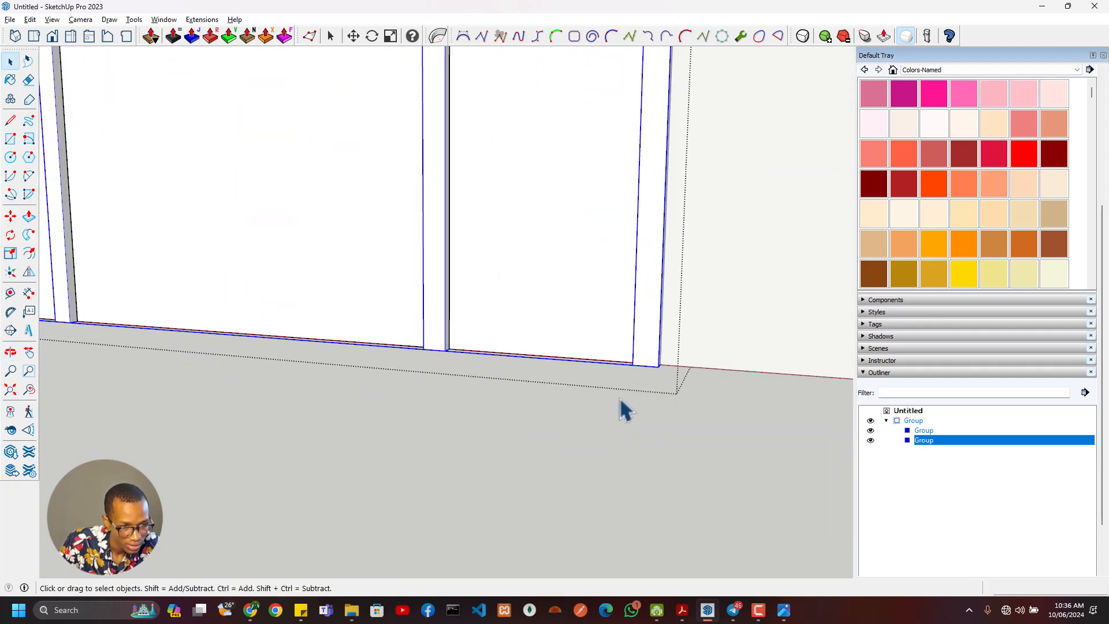
{"action": "middle_click_drag", "start_coordinate": [621, 400], "coordinate": [399, 358]}
{"action": "double_click", "coordinate": [451, 351]}
{"action": "key", "text": "ctrl+a"}
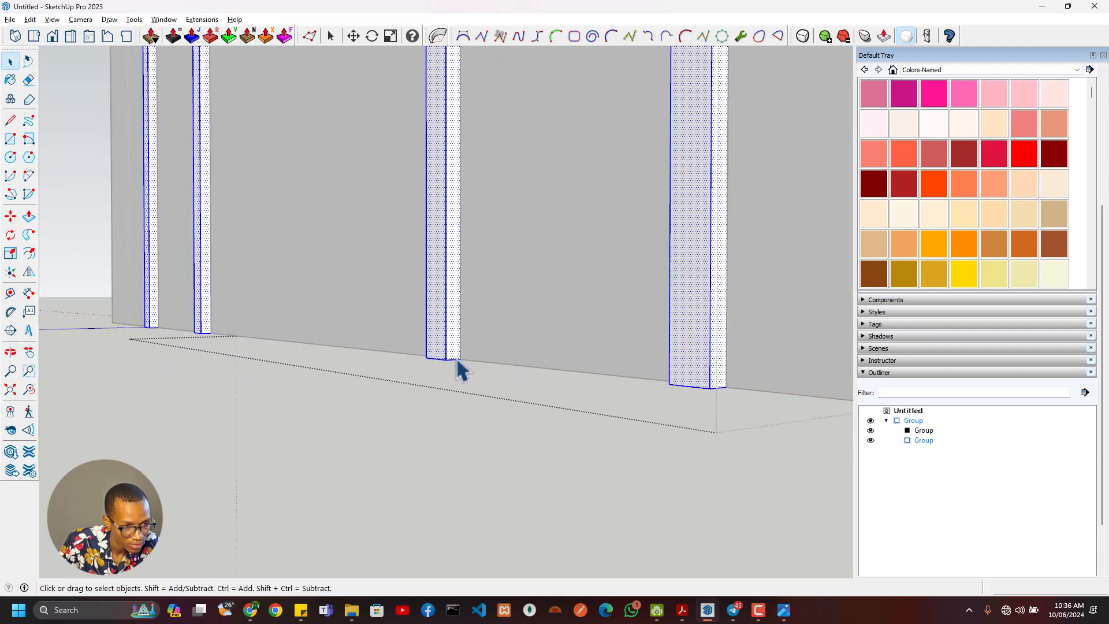
{"action": "key", "text": "t"}
{"action": "left_click", "coordinate": [477, 360]}
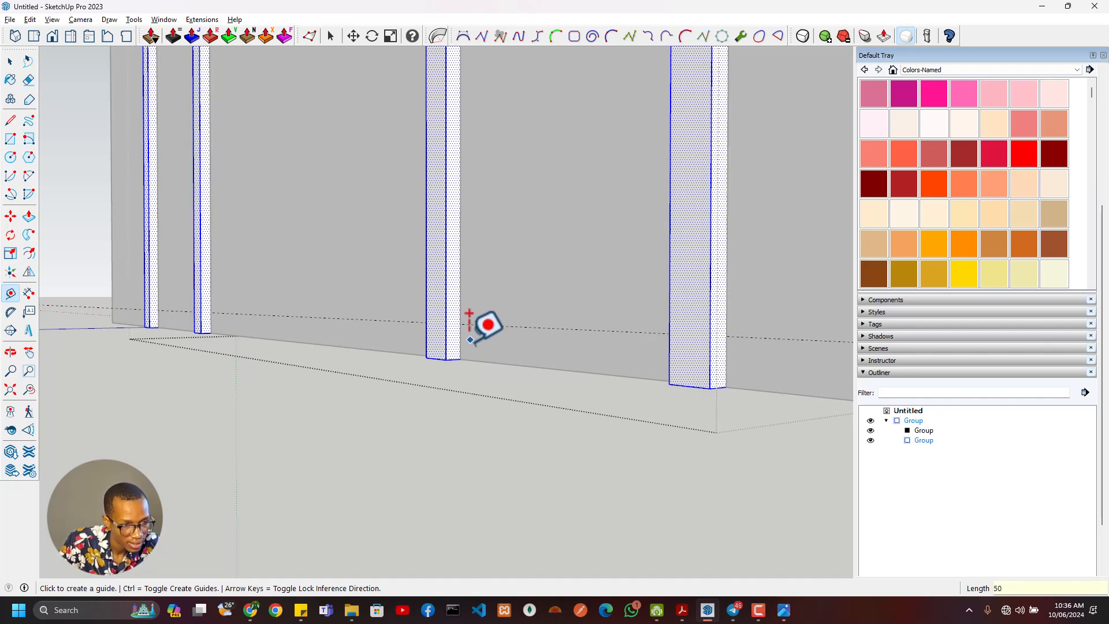
{"action": "key", "text": "l"}
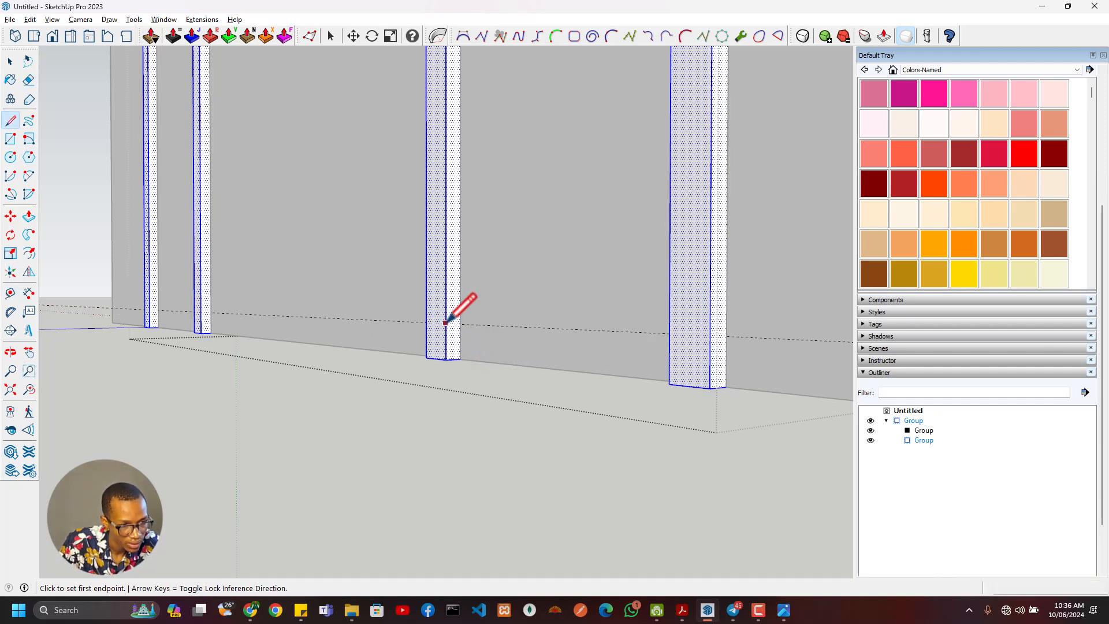
- Offset guides from the 50 mm guide line to the base and onto the right mullion's front face
{"action": "key", "text": "t"}
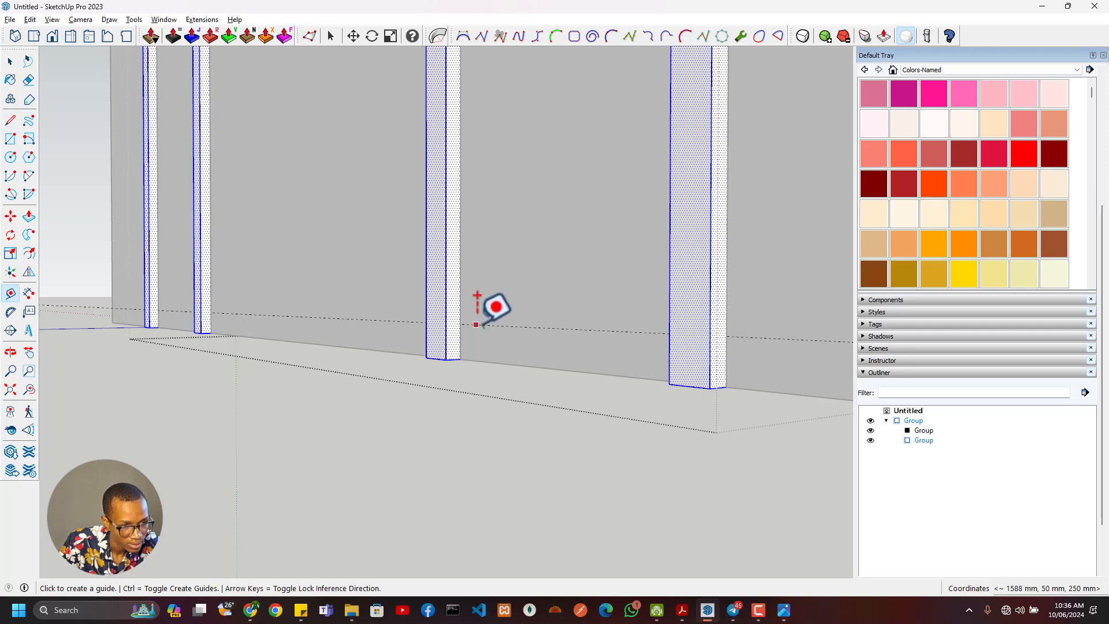
{"action": "left_click", "coordinate": [476, 325]}
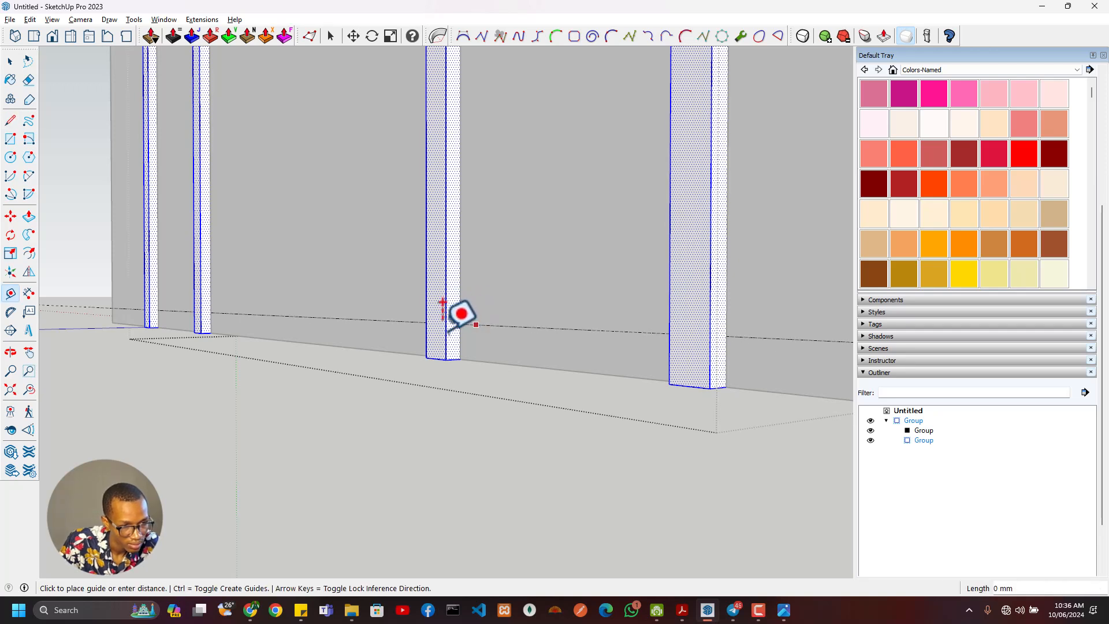
{"action": "left_click", "coordinate": [453, 361]}
{"action": "left_click", "coordinate": [492, 326]}
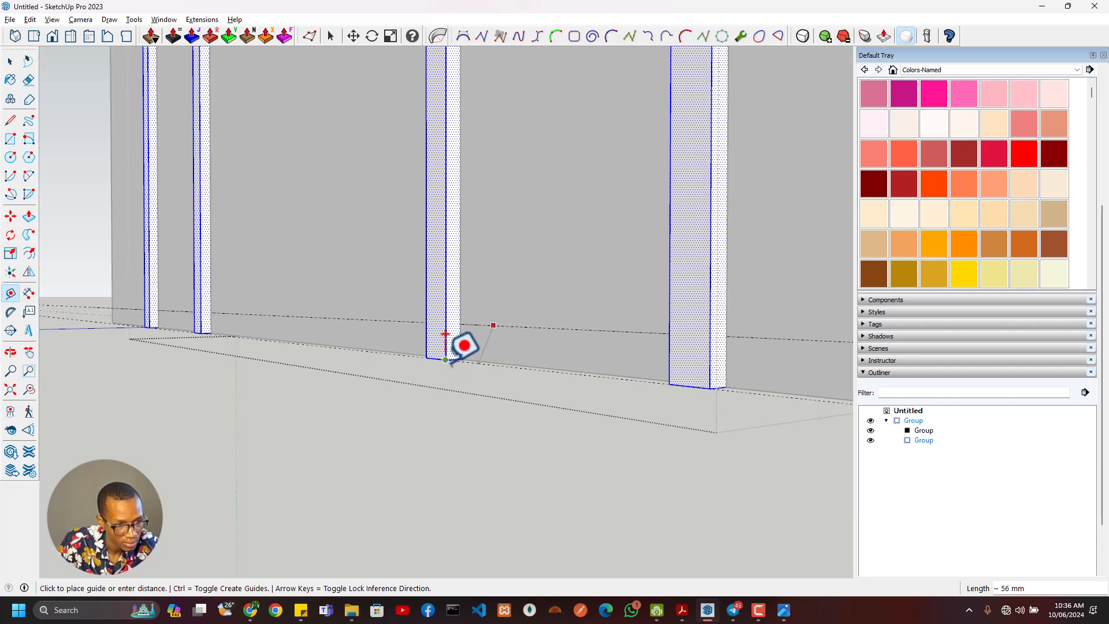
{"action": "middle_click_drag", "start_coordinate": [472, 340], "coordinate": [557, 276]}
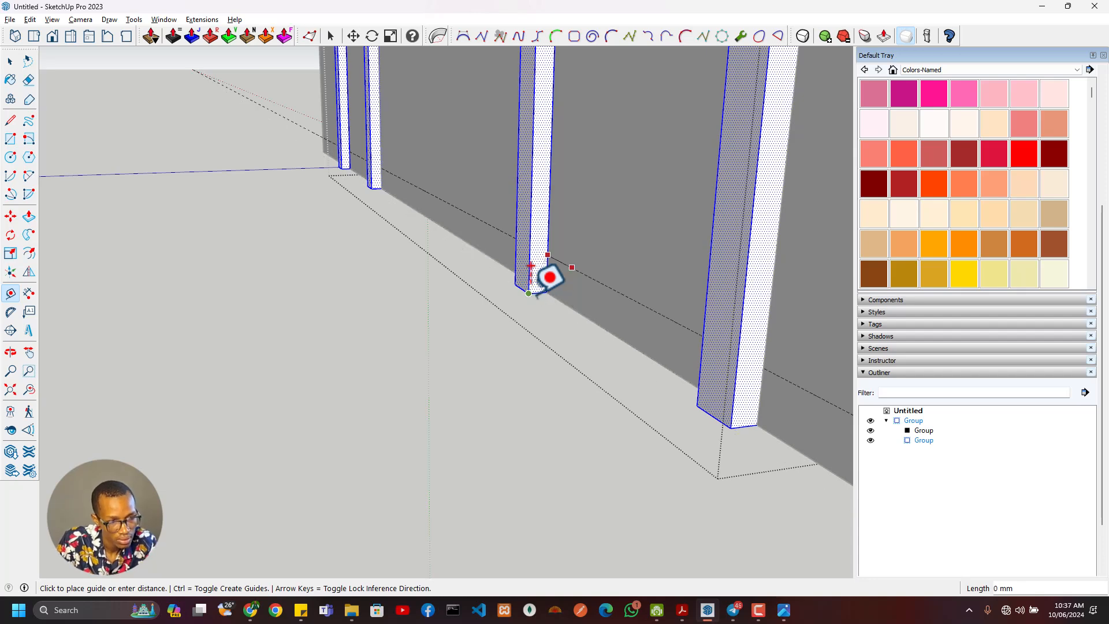
{"action": "left_click", "coordinate": [532, 277]}
{"action": "middle_click_drag", "start_coordinate": [537, 300], "coordinate": [546, 324]}
- Outline a bottom rail 400 mm long and 50 mm high between the right mullion and the right jamb with two lines
{"action": "key", "text": "l"}
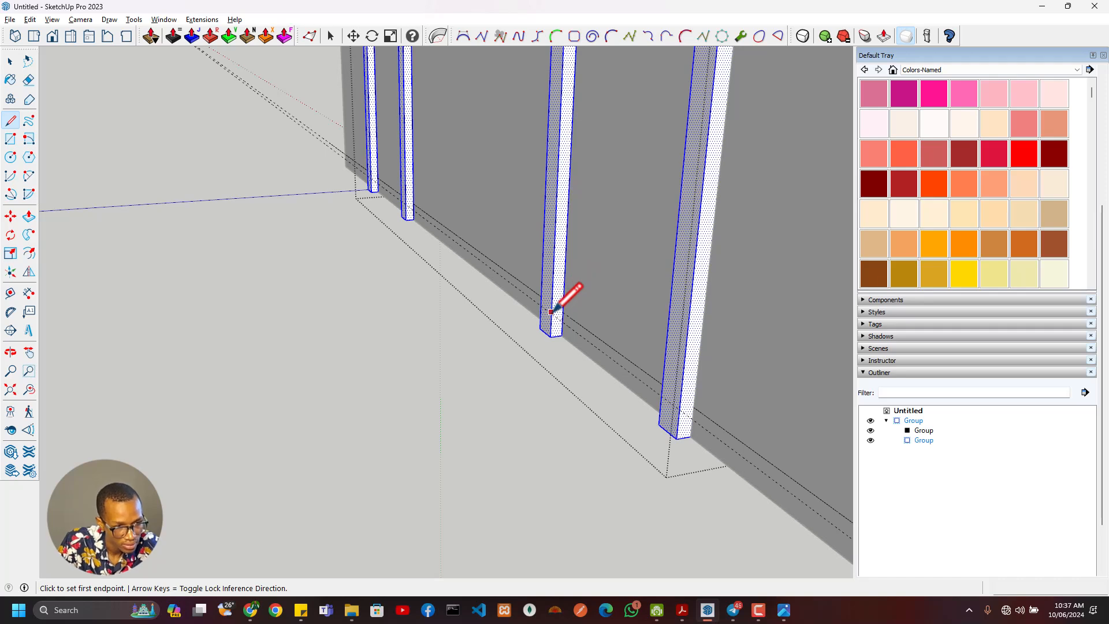
{"action": "left_click", "coordinate": [551, 314]}
{"action": "left_click", "coordinate": [661, 396]}
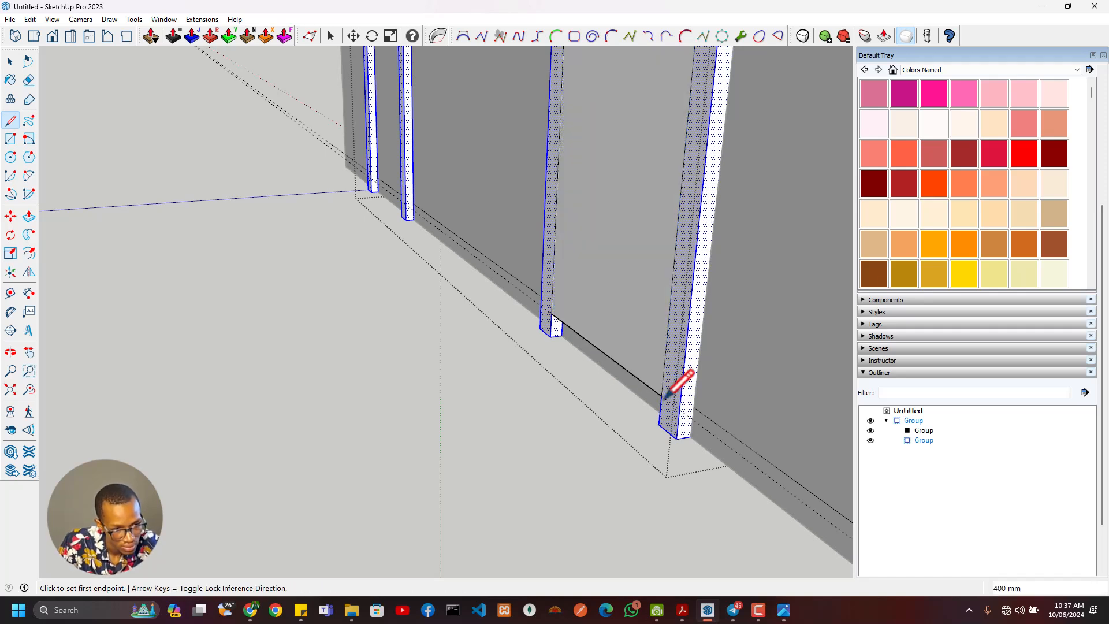
{"action": "left_click", "coordinate": [554, 339]}
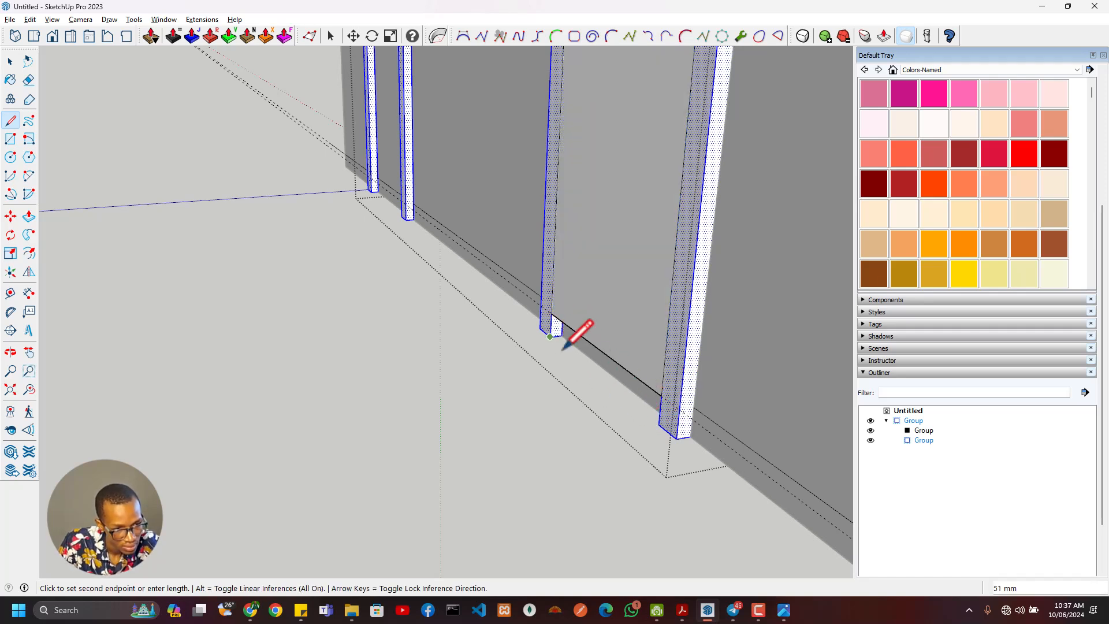
{"action": "left_click", "coordinate": [659, 424]}
- Copy the right sidelight's bottom rail face into the base of the left sidelight, between the jamb and mullion
{"action": "key", "text": "space"}
{"action": "left_click", "coordinate": [589, 361]}
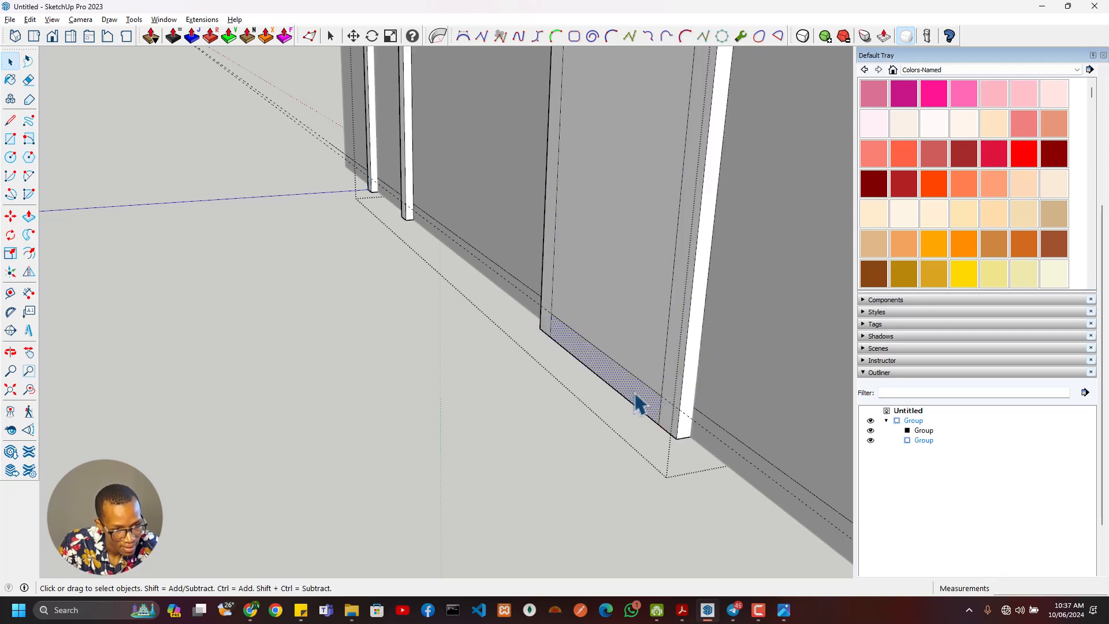
{"action": "key", "text": "m"}
{"action": "left_click", "coordinate": [661, 398]}
{"action": "key", "text": "ctrl"}
{"action": "middle_click_drag", "start_coordinate": [413, 218], "coordinate": [592, 325], "text": "shift"}
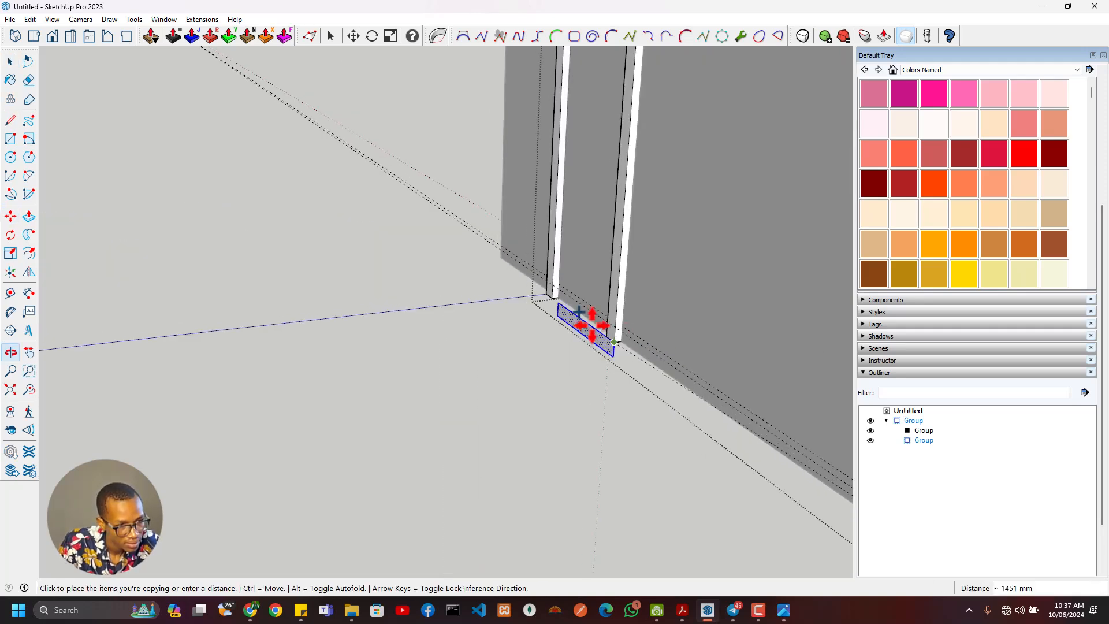
{"action": "scroll", "coordinate": [578, 313], "scroll_direction": "up", "scroll_amount": 3}
{"action": "scroll", "coordinate": [595, 353], "scroll_direction": "down", "scroll_amount": 5}
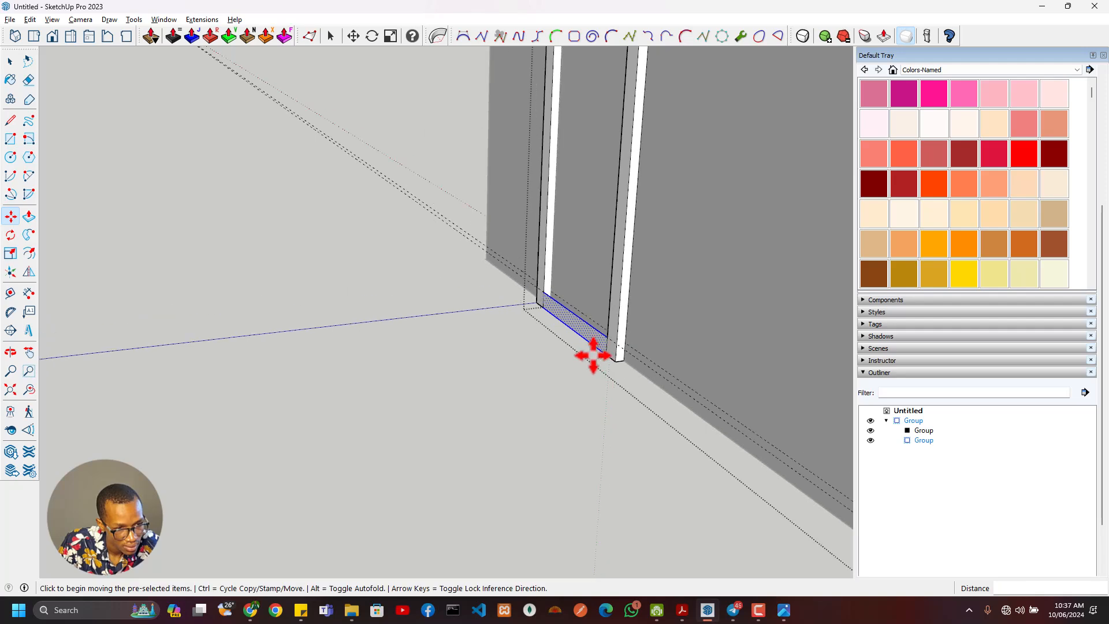
- Delete the face filling the right sidelight's opening above its bottom rail
{"action": "middle_click_drag", "start_coordinate": [707, 416], "coordinate": [585, 386]}
{"action": "key", "text": "space"}
{"action": "left_click", "coordinate": [720, 414]}
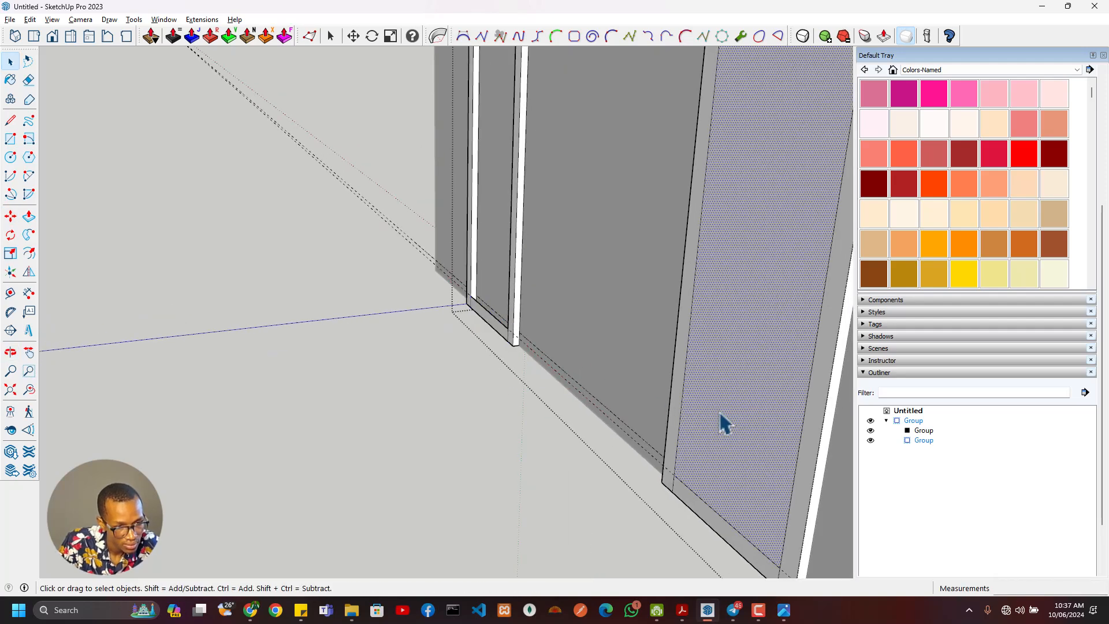
{"action": "key", "text": "Delete"}
{"action": "scroll", "coordinate": [664, 412], "scroll_direction": "down", "scroll_amount": 2}
- Push/pull the right sidelight's bottom rail 275 mm through to the back face of the frame
{"action": "key", "text": "p"}
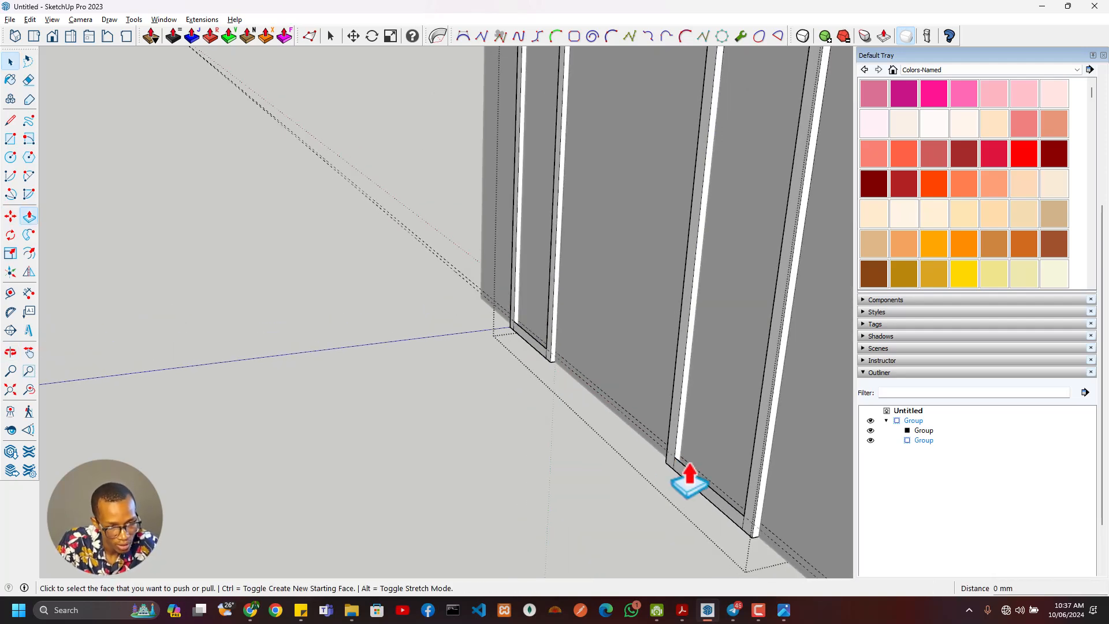
{"action": "left_click", "coordinate": [689, 497]}
{"action": "middle_click_drag", "start_coordinate": [629, 487], "coordinate": [401, 483]}
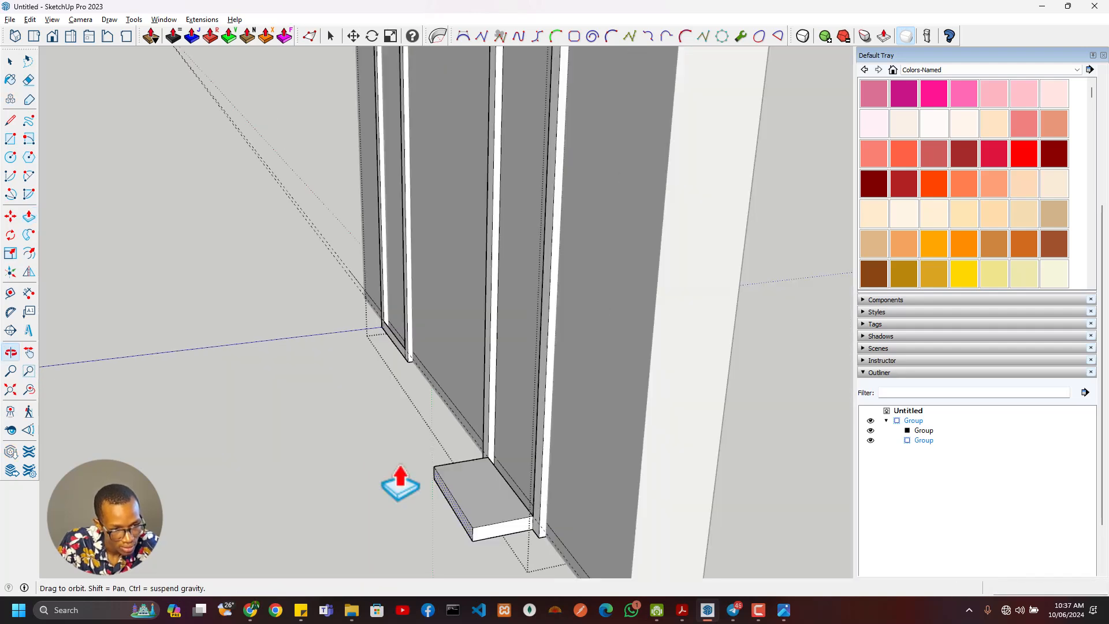
{"action": "middle_click_drag", "start_coordinate": [641, 462], "coordinate": [334, 483]}
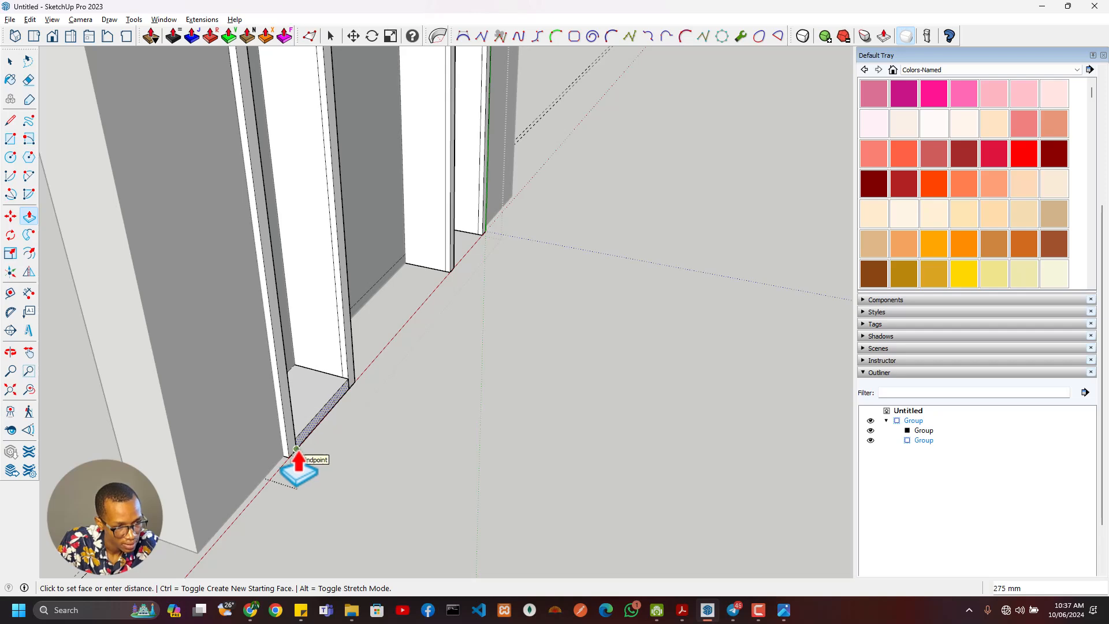
- Push/pull the left sidelight's bottom rail 275 mm to match the frame's depth
{"action": "scroll", "coordinate": [324, 424], "scroll_direction": "down", "scroll_amount": 4}
{"action": "middle_click_drag", "start_coordinate": [395, 404], "coordinate": [606, 390]}
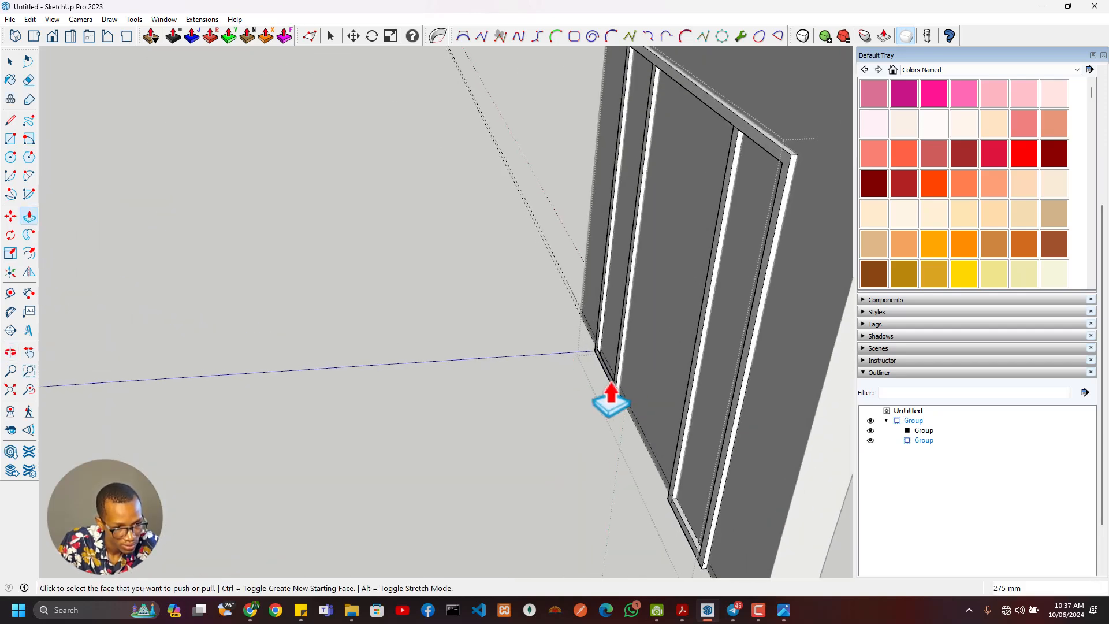
{"action": "middle_click_drag", "start_coordinate": [678, 407], "coordinate": [513, 466]}
{"action": "scroll", "coordinate": [651, 532], "scroll_direction": "up", "scroll_amount": 5}
{"action": "left_click", "coordinate": [665, 490]}
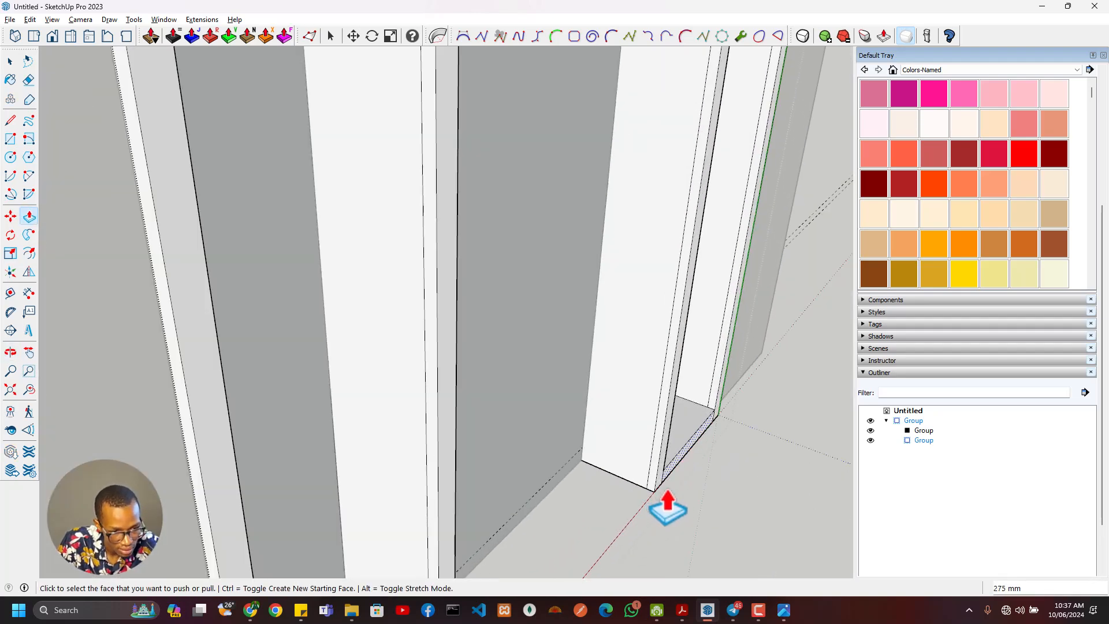
- Push the back face of the left sidelight's bottom rail inward 25 mm and re-extrude it 25 mm as a new starting face
{"action": "scroll", "coordinate": [723, 496], "scroll_direction": "down", "scroll_amount": 3}
{"action": "middle_click_drag", "start_coordinate": [695, 485], "coordinate": [549, 391]}
{"action": "scroll", "coordinate": [520, 435], "scroll_direction": "up", "scroll_amount": 3}
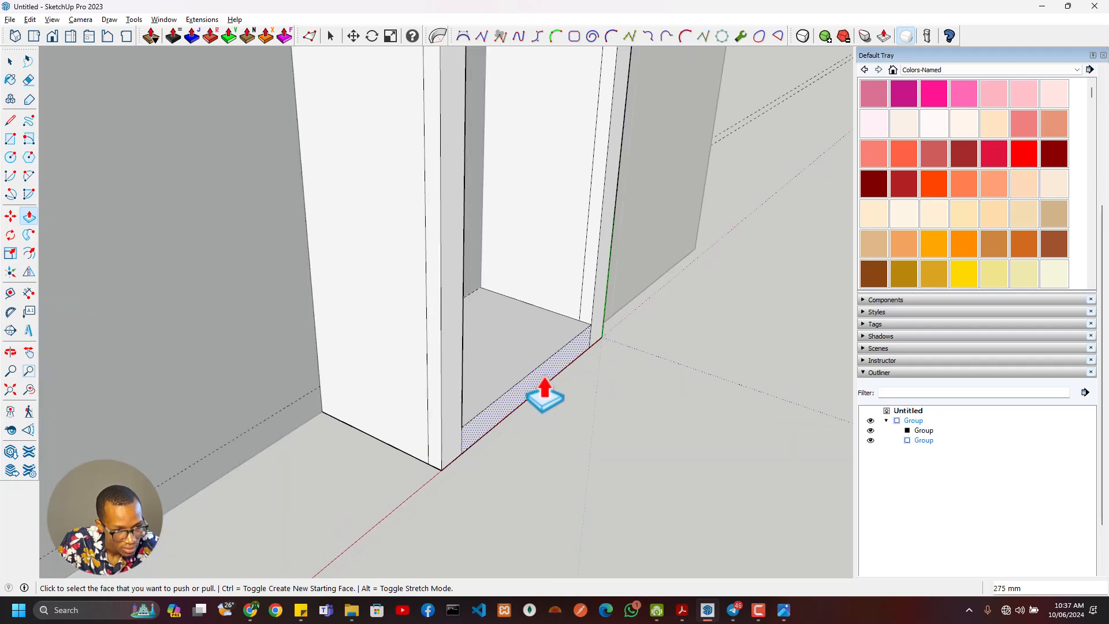
{"action": "left_click", "coordinate": [581, 343]}
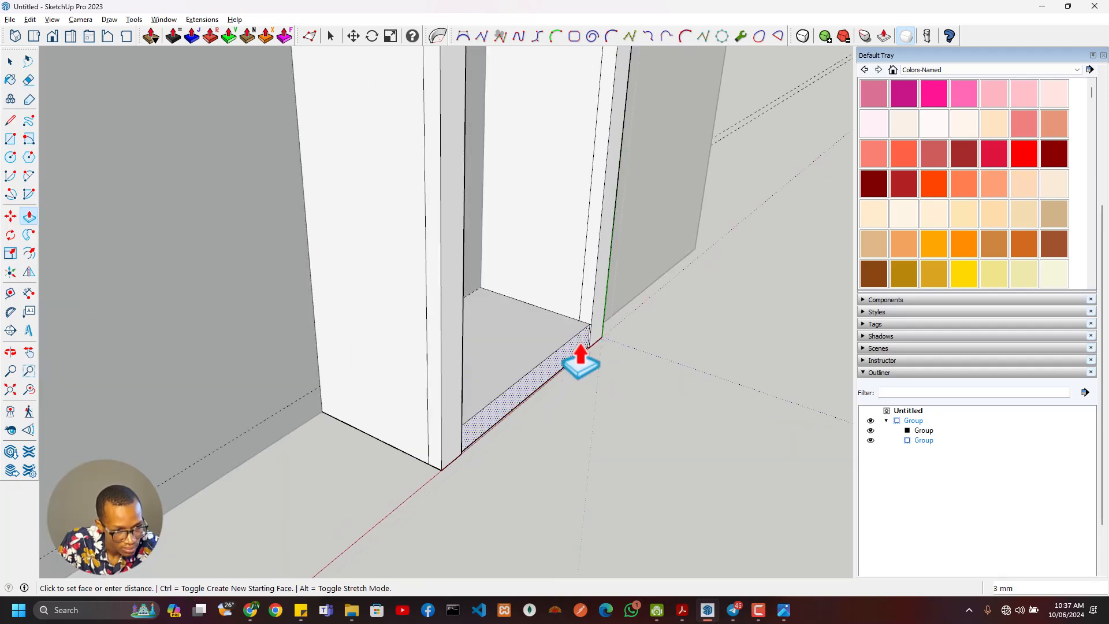
{"action": "left_click", "coordinate": [581, 344]}
{"action": "left_click", "coordinate": [581, 343]}
{"action": "left_click", "coordinate": [581, 342]}
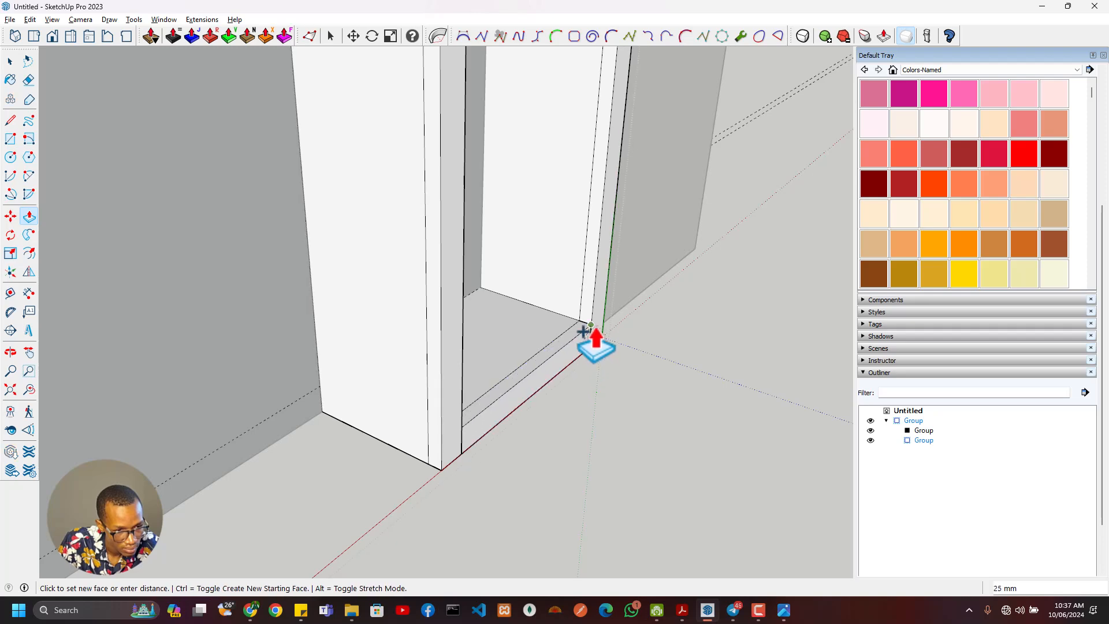
{"action": "left_click", "coordinate": [584, 354]}
- Recess the back face of the right sidelight's bottom rail 25 mm and re-extrude it 25 mm as a new starting face
{"action": "middle_click_drag", "start_coordinate": [584, 354], "coordinate": [453, 372]}
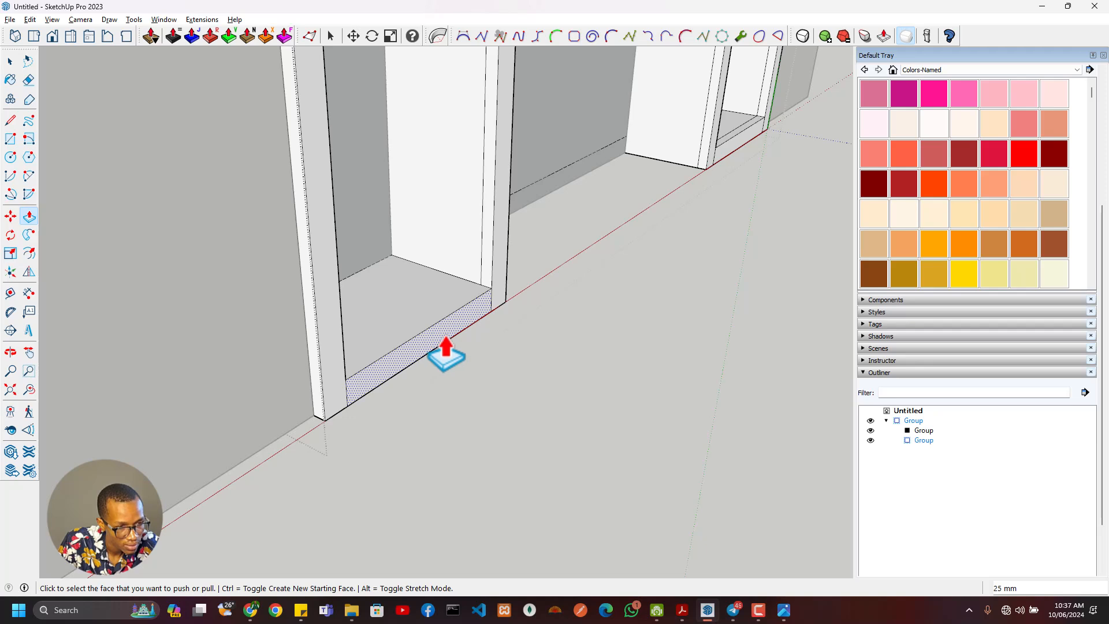
{"action": "left_click", "coordinate": [445, 338]}
{"action": "left_click", "coordinate": [484, 282]}
{"action": "key", "text": "ctrl"}
{"action": "left_click", "coordinate": [459, 310]}
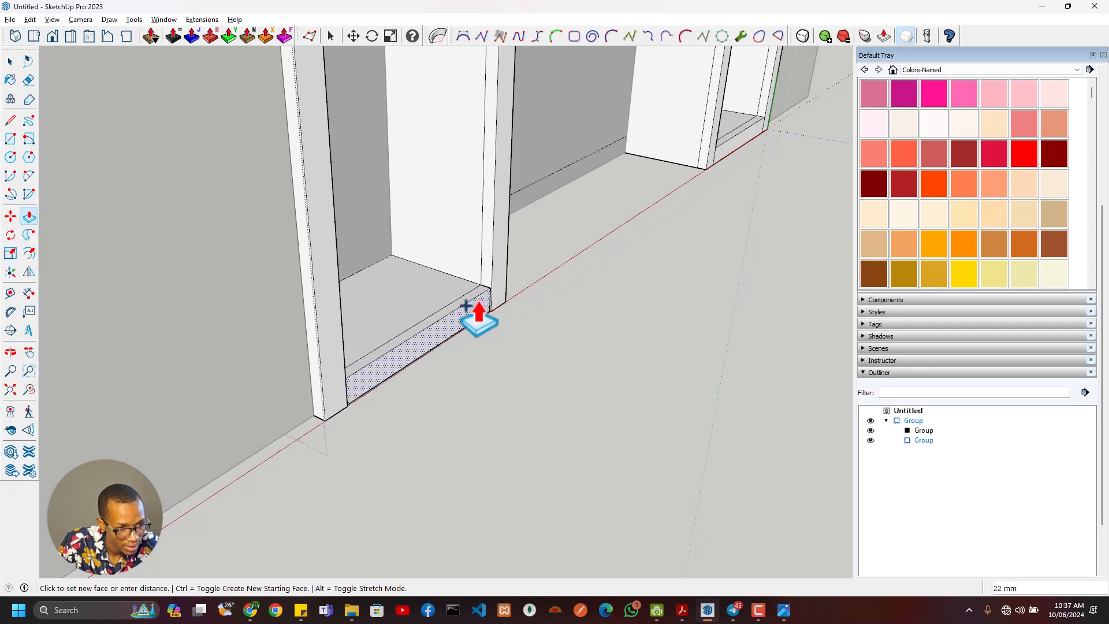
{"action": "left_click", "coordinate": [496, 279]}
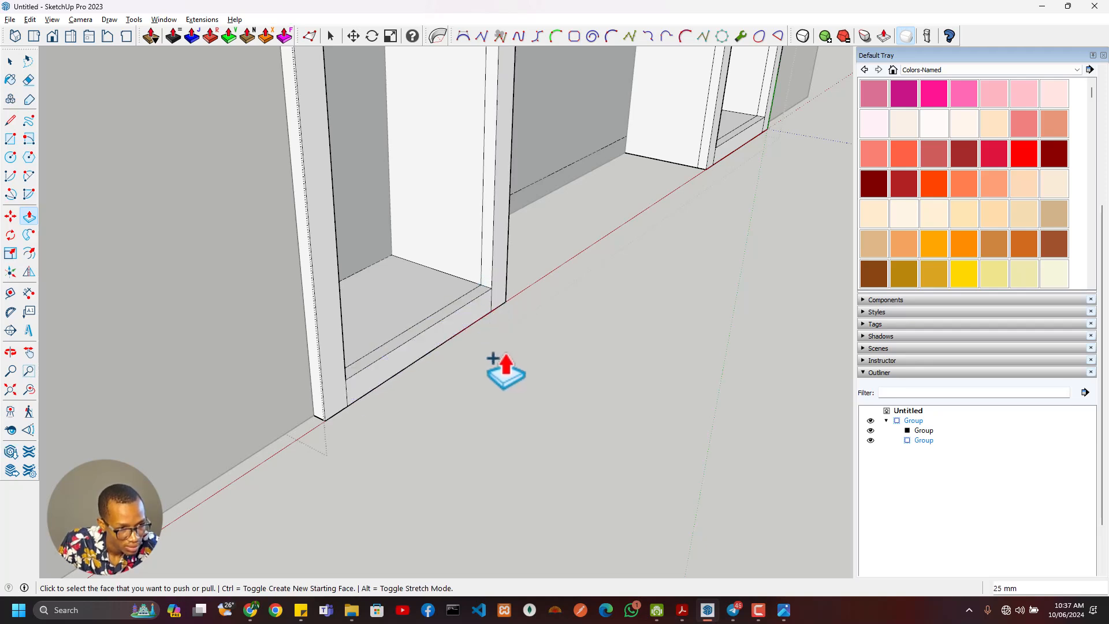
- Recess the front face of the right sidelight's bottom rail and re-extrude it 25 mm as a new starting face
{"action": "scroll", "coordinate": [501, 369], "scroll_direction": "down", "scroll_amount": 7}
{"action": "middle_click_drag", "start_coordinate": [347, 369], "coordinate": [750, 279]}
{"action": "scroll", "coordinate": [428, 369], "scroll_direction": "up", "scroll_amount": 5}
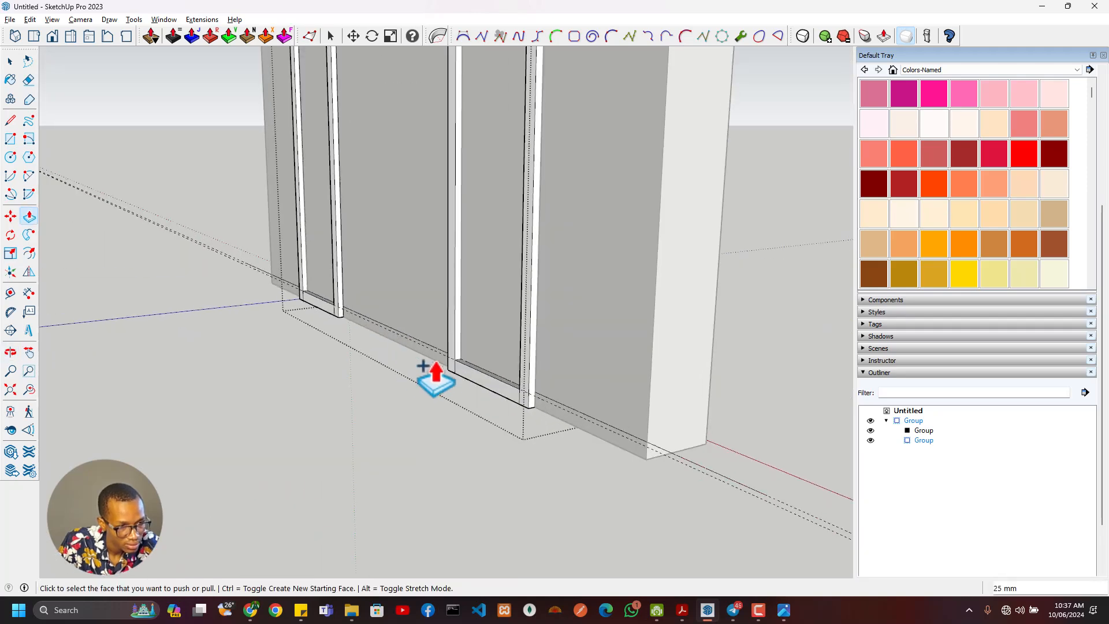
{"action": "middle_click_drag", "start_coordinate": [435, 378], "coordinate": [442, 445]}
{"action": "left_click", "coordinate": [446, 451]}
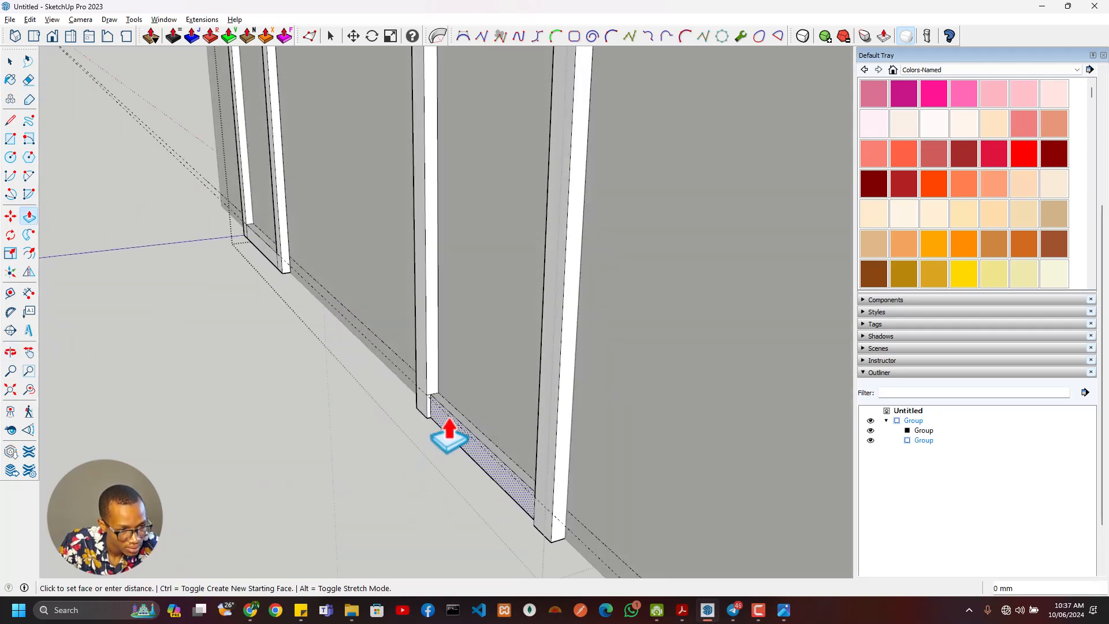
{"action": "left_click", "coordinate": [449, 439]}
{"action": "key", "text": "ctrl"}
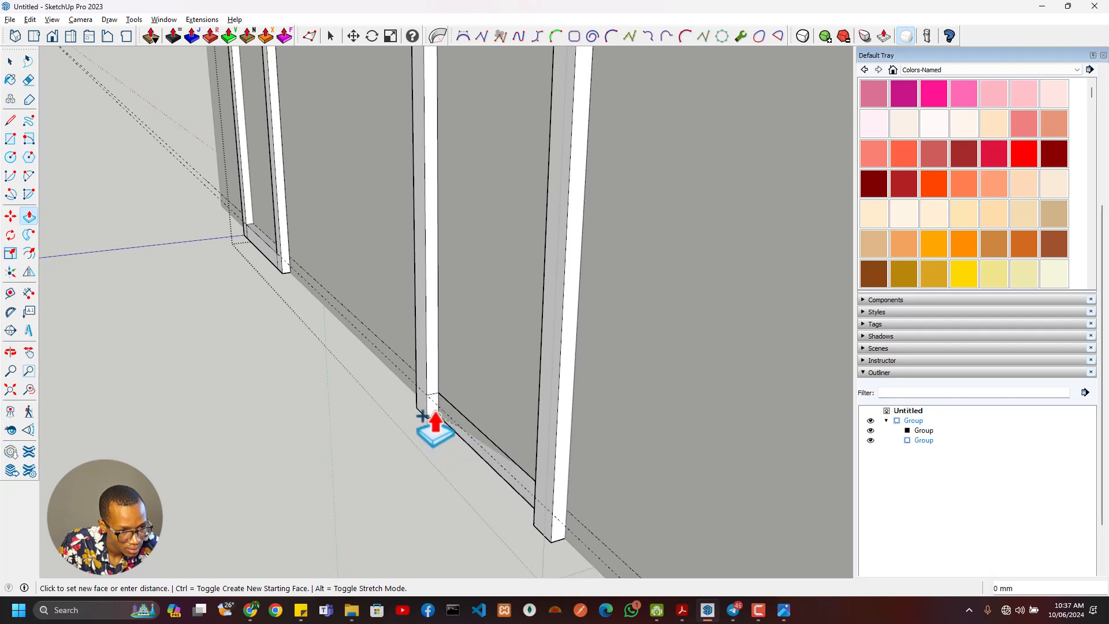
{"action": "scroll", "coordinate": [397, 444], "scroll_direction": "down", "scroll_amount": 2}
{"action": "middle_click_drag", "start_coordinate": [451, 443], "coordinate": [490, 449]}
{"action": "middle_click_drag", "start_coordinate": [420, 401], "coordinate": [569, 389]}
{"action": "scroll", "coordinate": [348, 284], "scroll_direction": "up", "scroll_amount": 3}
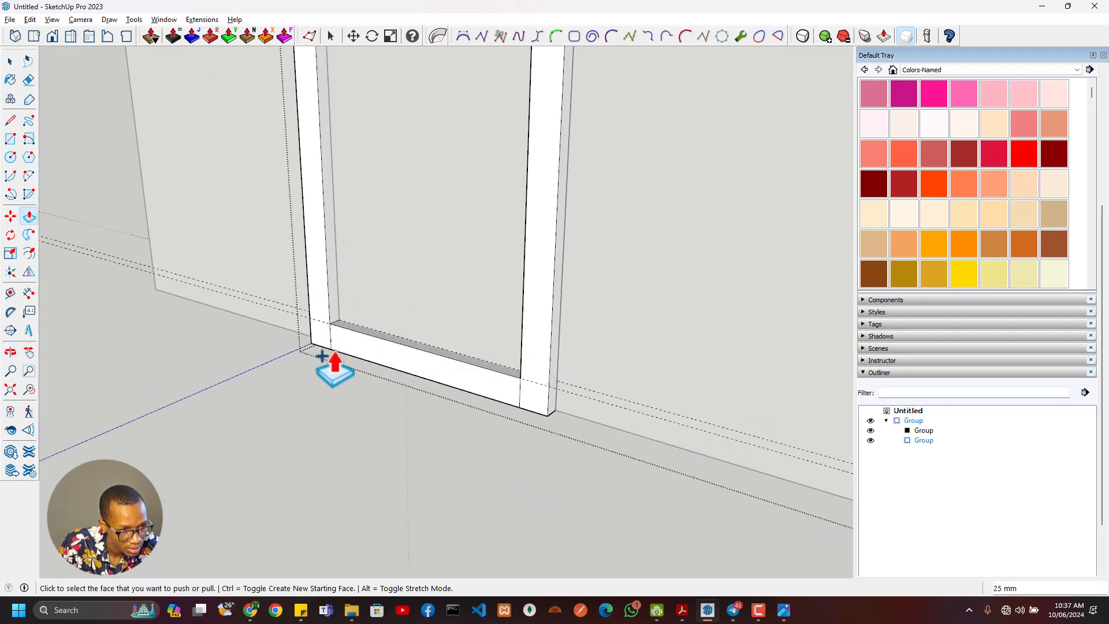
- Recess the front face of the left sidelight's bottom rail and re-extrude it 25 mm as a new starting face
{"action": "left_click", "coordinate": [349, 344]}
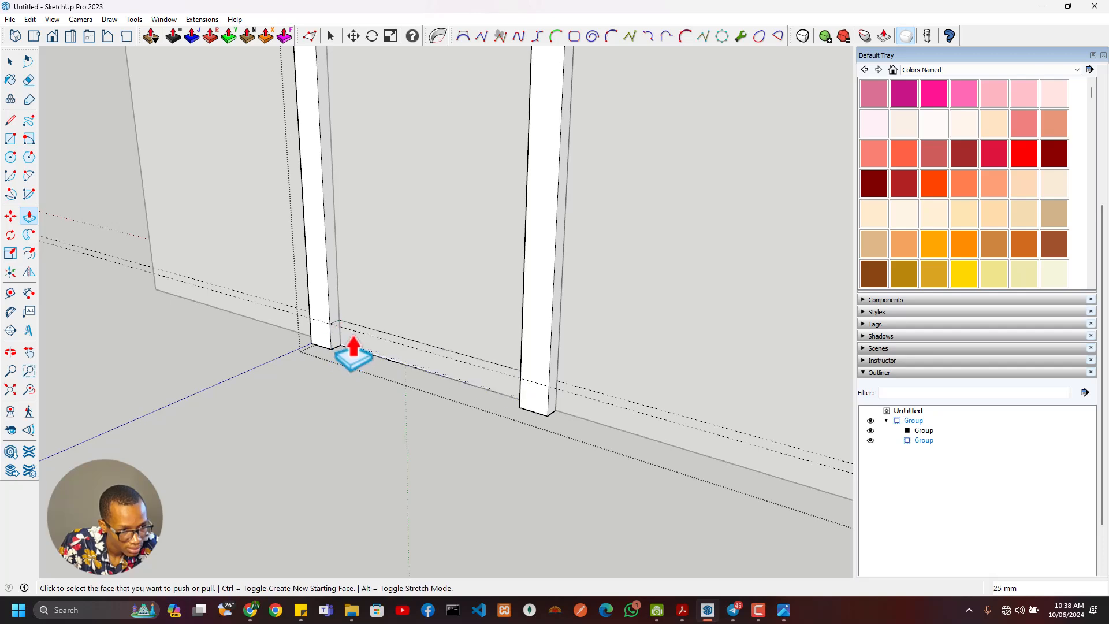
{"action": "left_click", "coordinate": [318, 331]}
{"action": "scroll", "coordinate": [349, 367], "scroll_direction": "down", "scroll_amount": 5}
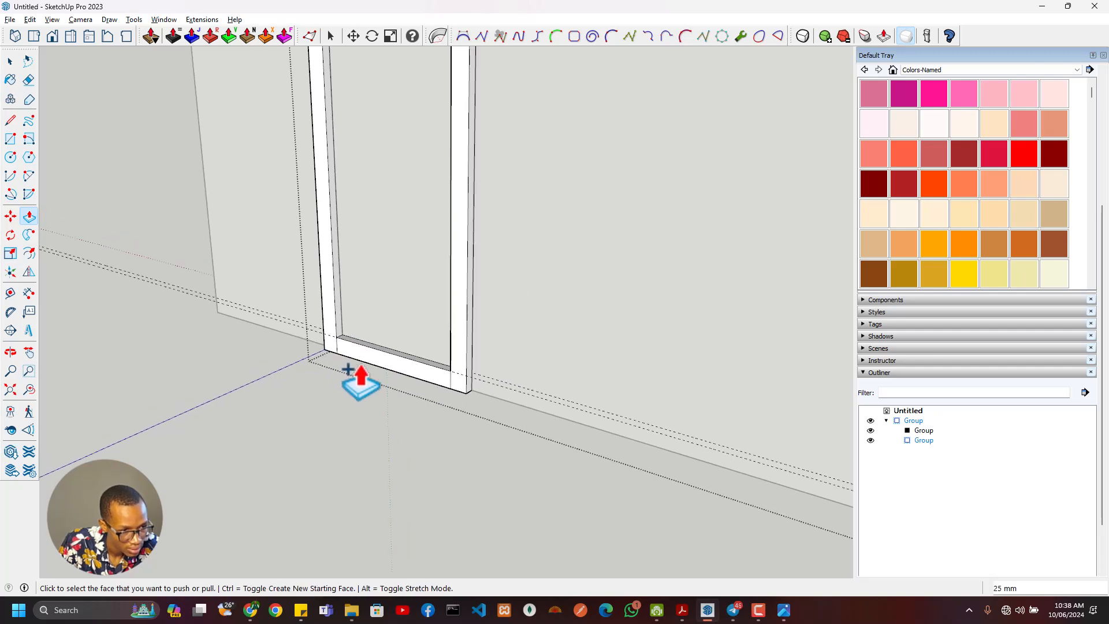
{"action": "scroll", "coordinate": [383, 374], "scroll_direction": "down", "scroll_amount": 5}
- Close the frame group and select the neighbouring group that holds the door and sidelight infill faces
{"action": "middle_click_drag", "start_coordinate": [383, 374], "coordinate": [621, 476]}
{"action": "scroll", "coordinate": [601, 450], "scroll_direction": "up", "scroll_amount": 6}
{"action": "key", "text": "space"}
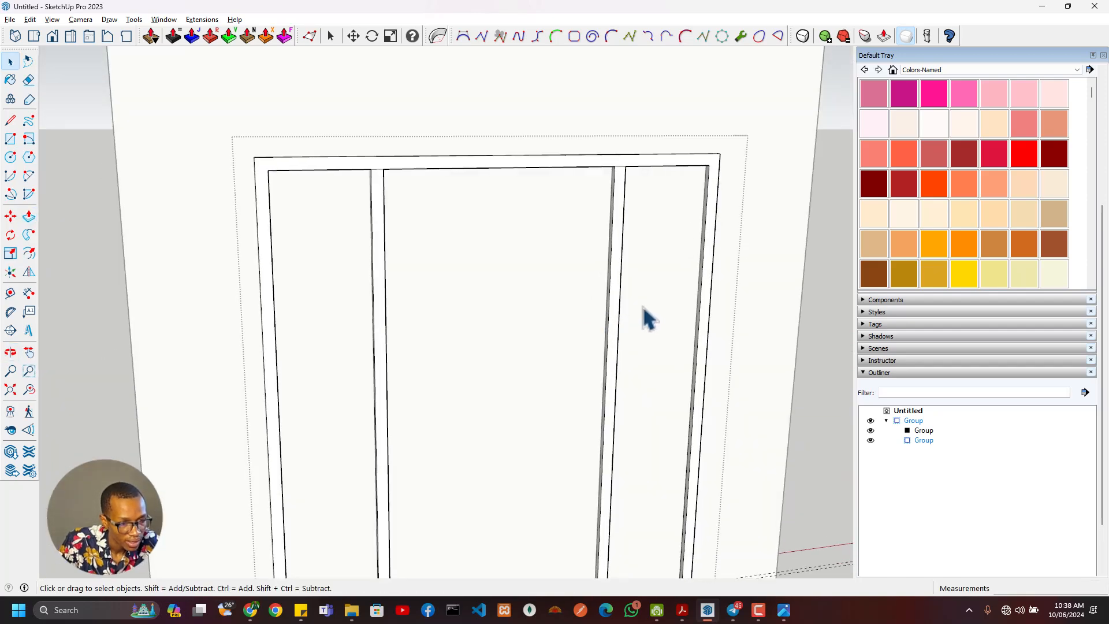
{"action": "scroll", "coordinate": [565, 340], "scroll_direction": "down", "scroll_amount": 8}
{"action": "scroll", "coordinate": [566, 341], "scroll_direction": "up", "scroll_amount": 4}
{"action": "left_click", "coordinate": [563, 376]}
{"action": "left_click", "coordinate": [539, 364]}
{"action": "scroll", "coordinate": [545, 371], "scroll_direction": "up", "scroll_amount": 2}
{"action": "middle_click_drag", "start_coordinate": [545, 371], "coordinate": [433, 394]}
{"action": "scroll", "coordinate": [450, 388], "scroll_direction": "down", "scroll_amount": 5}
- Switch to the reference image and examine the left sidelight's top rail and glass border up close, then return to SketchUp
{"action": "key", "text": "alt+Tab"}
{"action": "scroll", "coordinate": [534, 376], "scroll_direction": "up", "scroll_amount": 3}
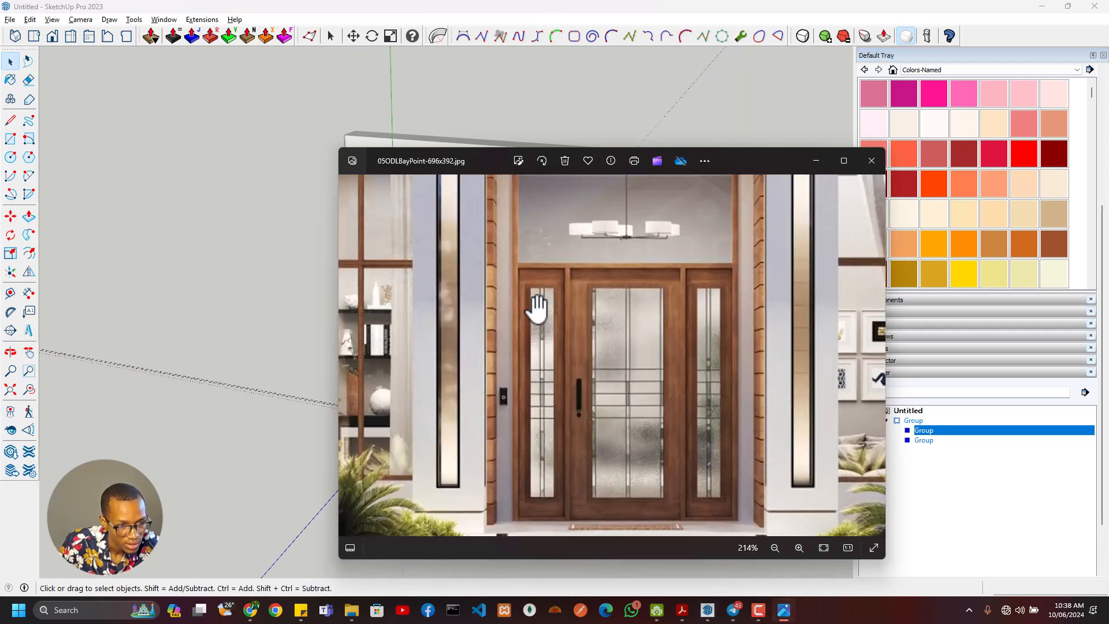
{"action": "scroll", "coordinate": [537, 309], "scroll_direction": "up", "scroll_amount": 3}
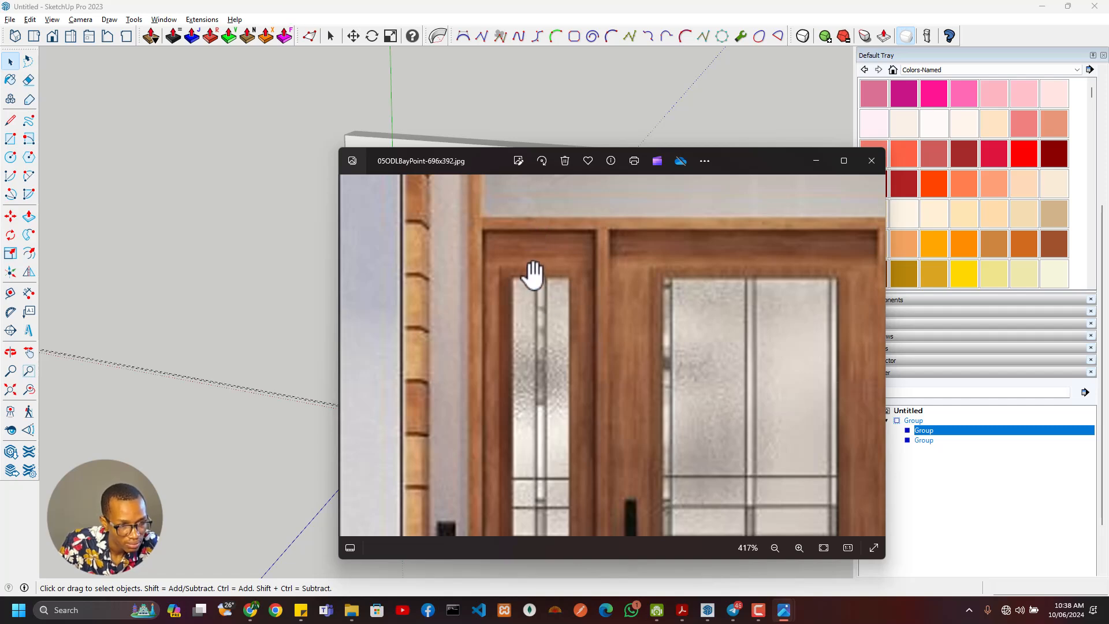
{"action": "key", "text": "alt+Tab"}
{"action": "scroll", "coordinate": [407, 258], "scroll_direction": "up", "scroll_amount": 4}
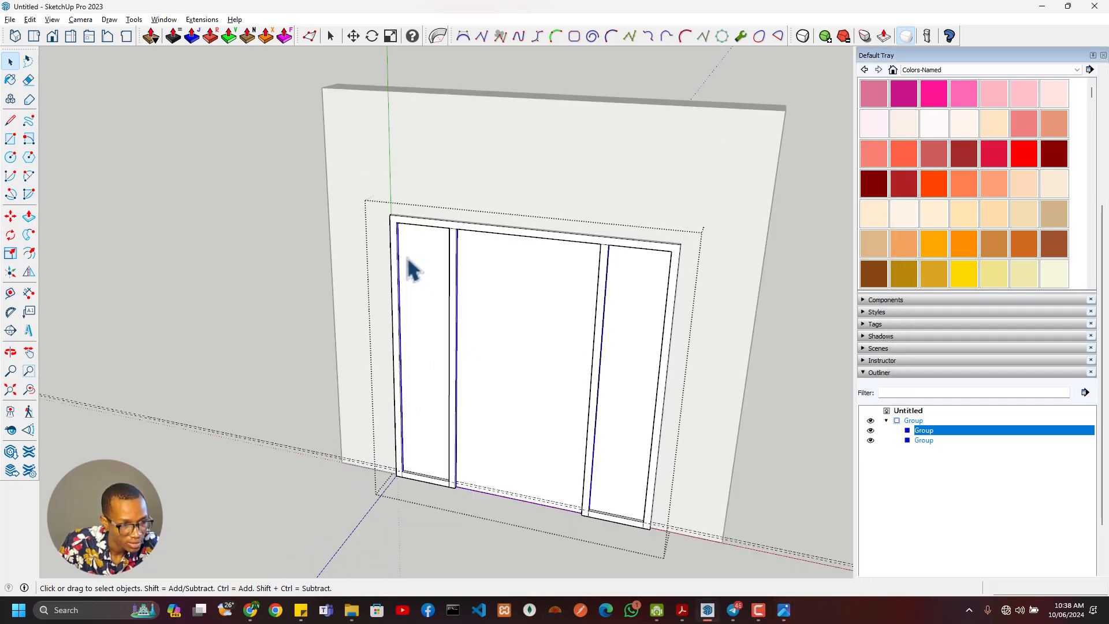
- Open the infill group and offset the left sidelight's face inward 100 mm
{"action": "double_click", "coordinate": [422, 258]}
{"action": "left_click", "coordinate": [423, 258]}
{"action": "key", "text": "f"}
{"action": "left_click", "coordinate": [433, 258]}
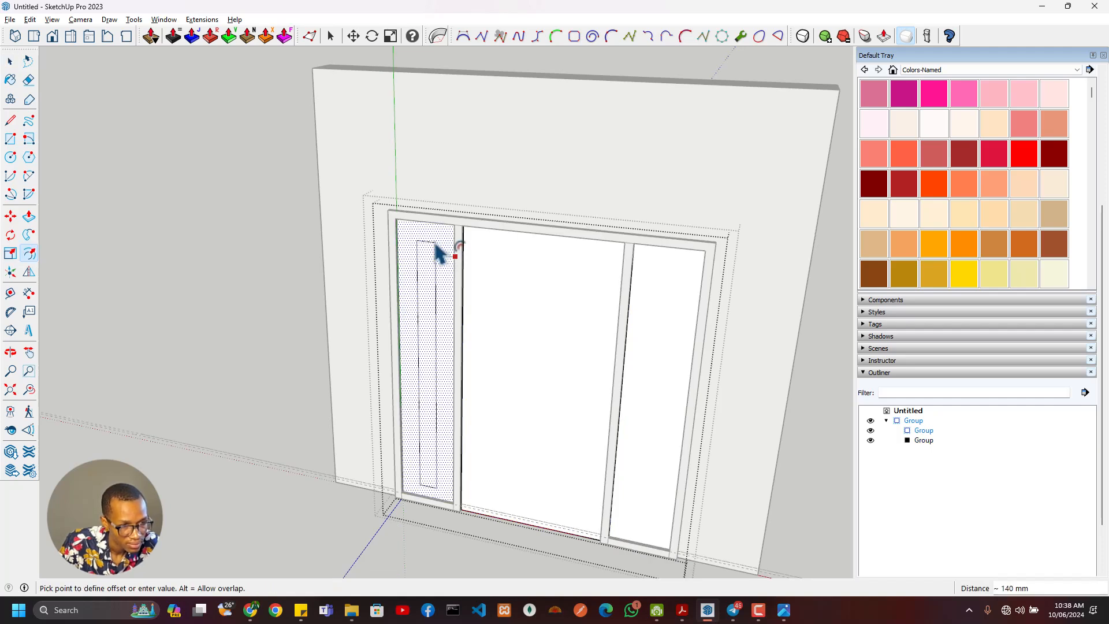
{"action": "type", "text": "100"}
{"action": "key", "text": "Return"}
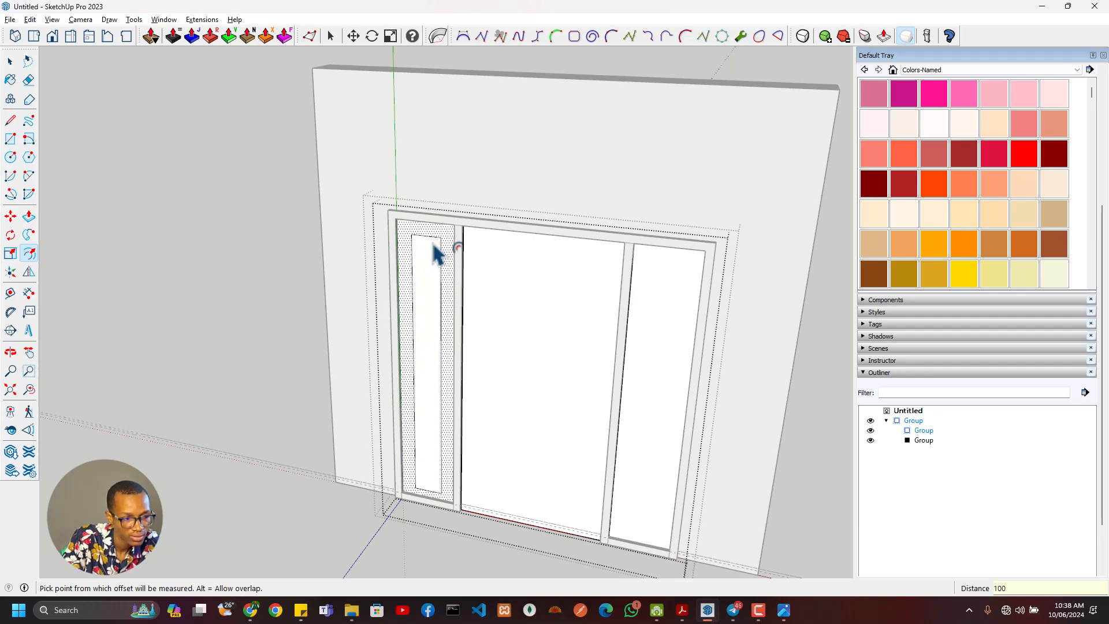
- Offset the left sidelight's inner rectangle inward 30 mm to outline a border around the glass
{"action": "scroll", "coordinate": [433, 245], "scroll_direction": "up", "scroll_amount": 3}
{"action": "key", "text": "space"}
{"action": "left_click", "coordinate": [448, 244]}
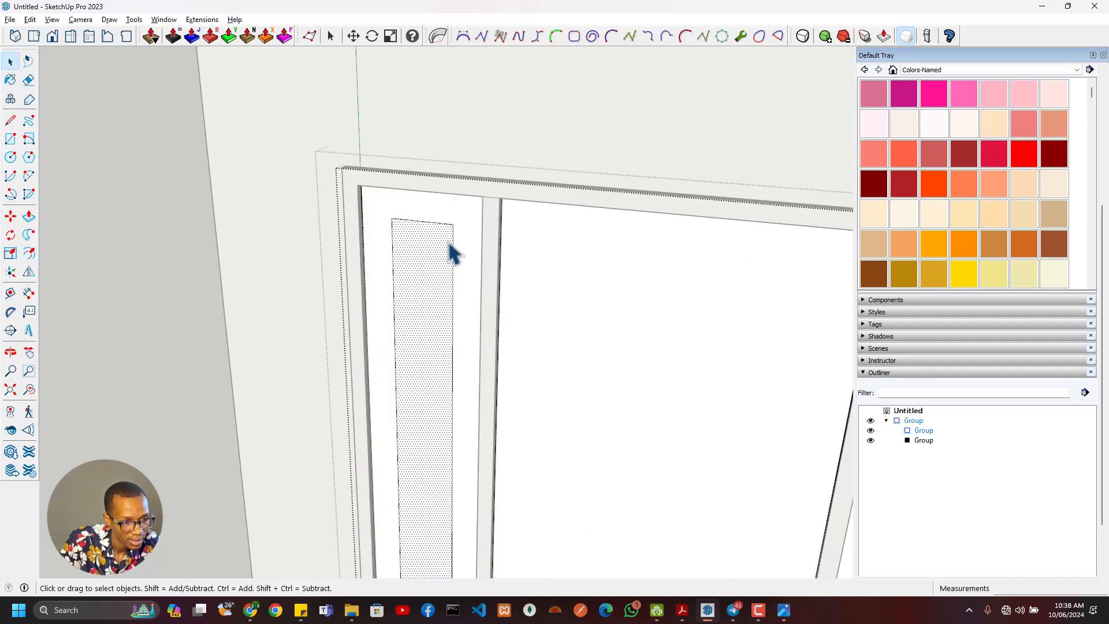
{"action": "left_click", "coordinate": [449, 238]}
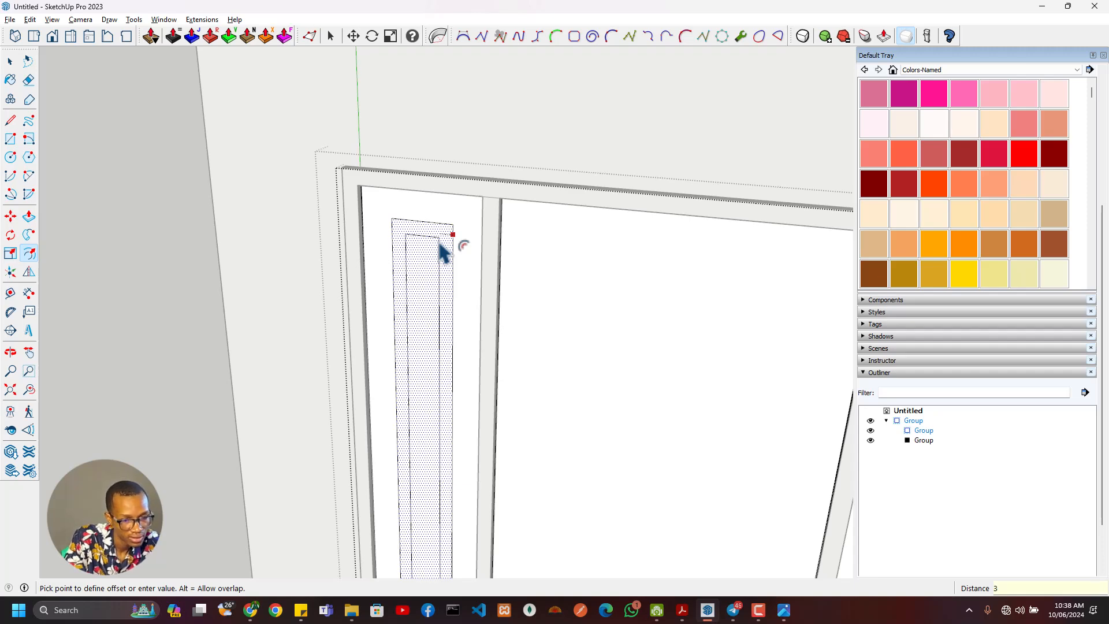
{"action": "type", "text": "30"}
{"action": "key", "text": "Return"}
{"action": "scroll", "coordinate": [440, 241], "scroll_direction": "down", "scroll_amount": 5}
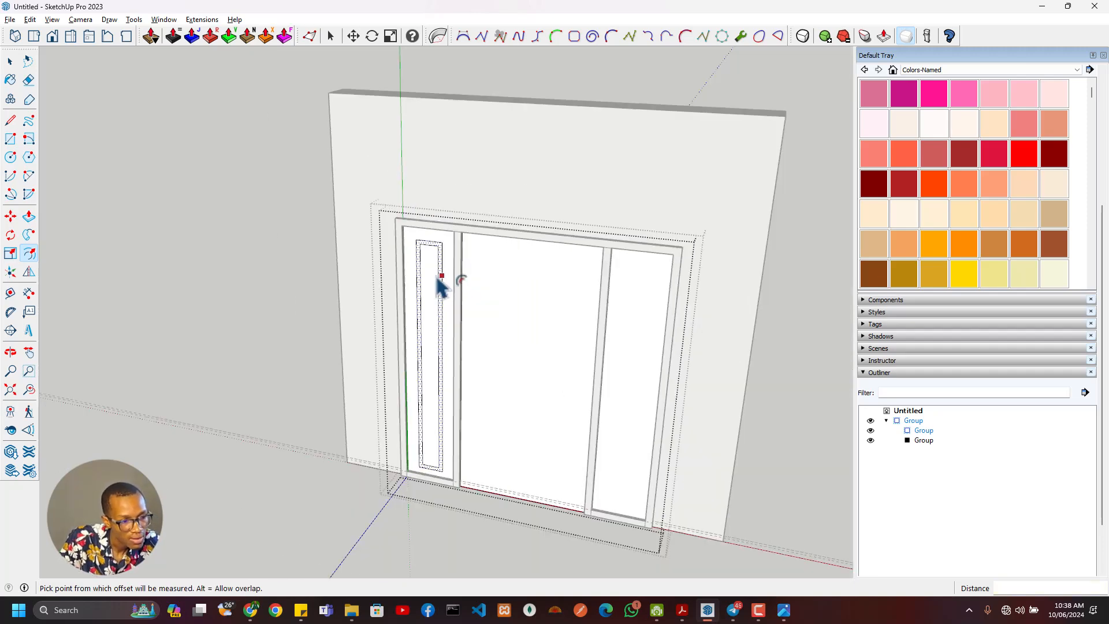
- Switch to the reference image, compare the sidelight's glass border and overall door layout, and return to SketchUp
{"action": "key", "text": "alt+Tab"}
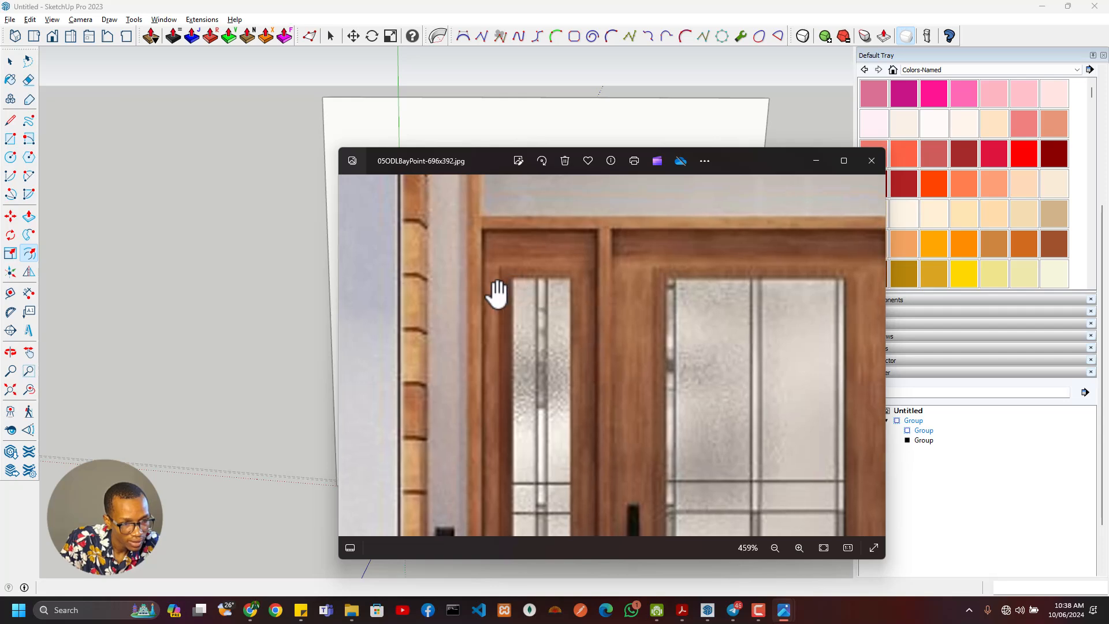
{"action": "scroll", "coordinate": [520, 289], "scroll_direction": "up", "scroll_amount": 2}
{"action": "scroll", "coordinate": [569, 346], "scroll_direction": "down", "scroll_amount": 4}
{"action": "scroll", "coordinate": [564, 300], "scroll_direction": "down", "scroll_amount": 3}
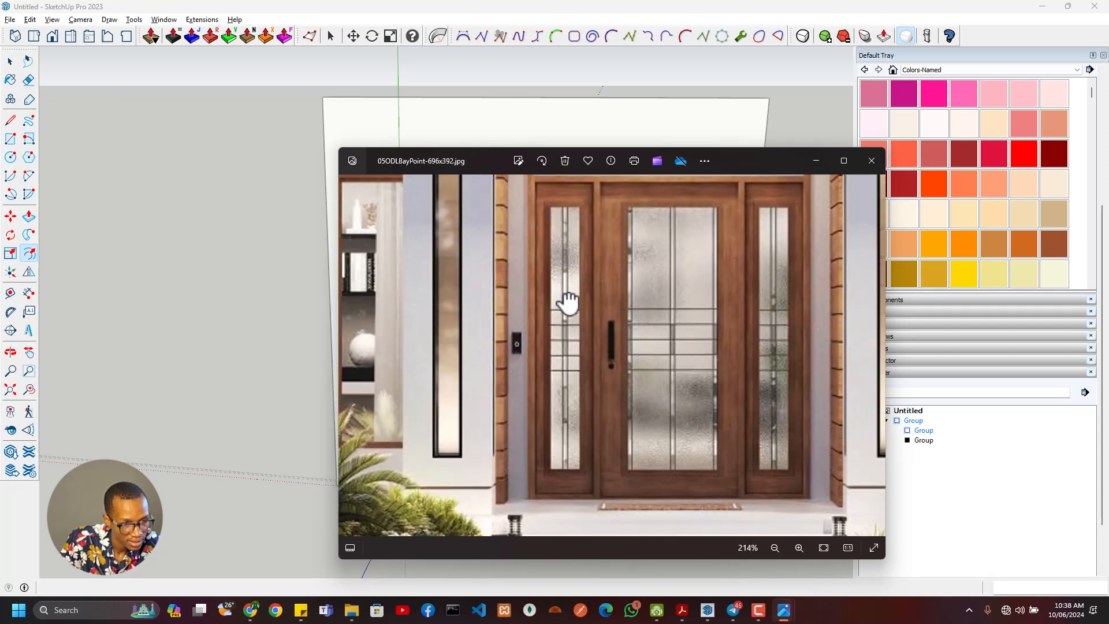
{"action": "key", "text": "alt+Tab"}
- Push/pull the left sidelight's 30 mm border face outward 25 mm
{"action": "scroll", "coordinate": [399, 260], "scroll_direction": "up", "scroll_amount": 4}
{"action": "scroll", "coordinate": [441, 278], "scroll_direction": "down", "scroll_amount": 2}
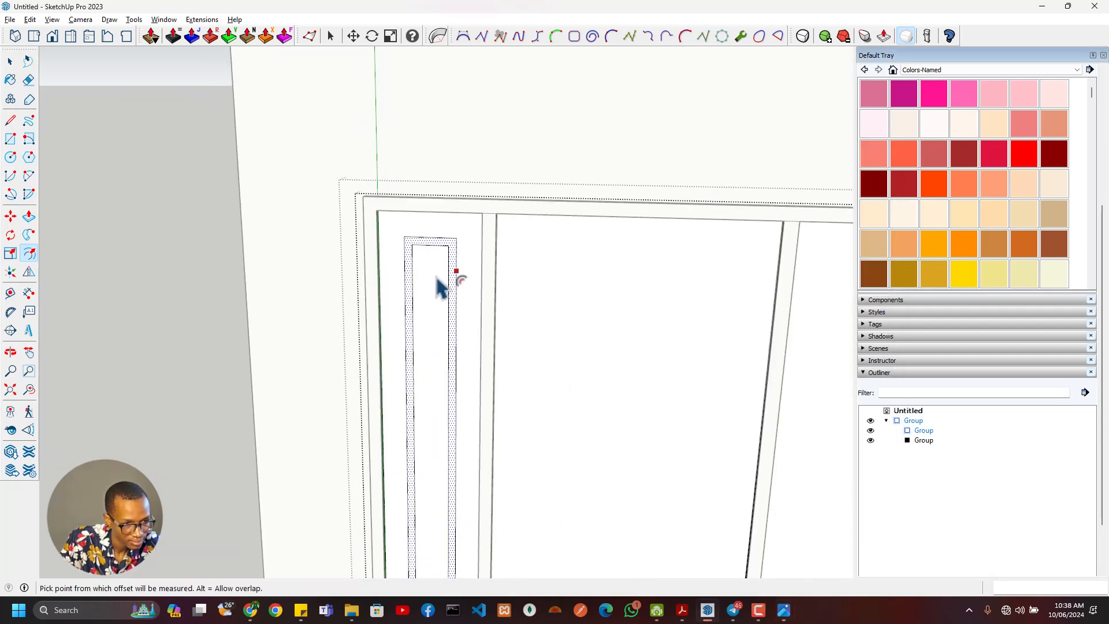
{"action": "middle_click_drag", "start_coordinate": [441, 278], "coordinate": [394, 245]}
{"action": "scroll", "coordinate": [411, 257], "scroll_direction": "up", "scroll_amount": 3}
{"action": "middle_click_drag", "start_coordinate": [459, 253], "coordinate": [341, 231]}
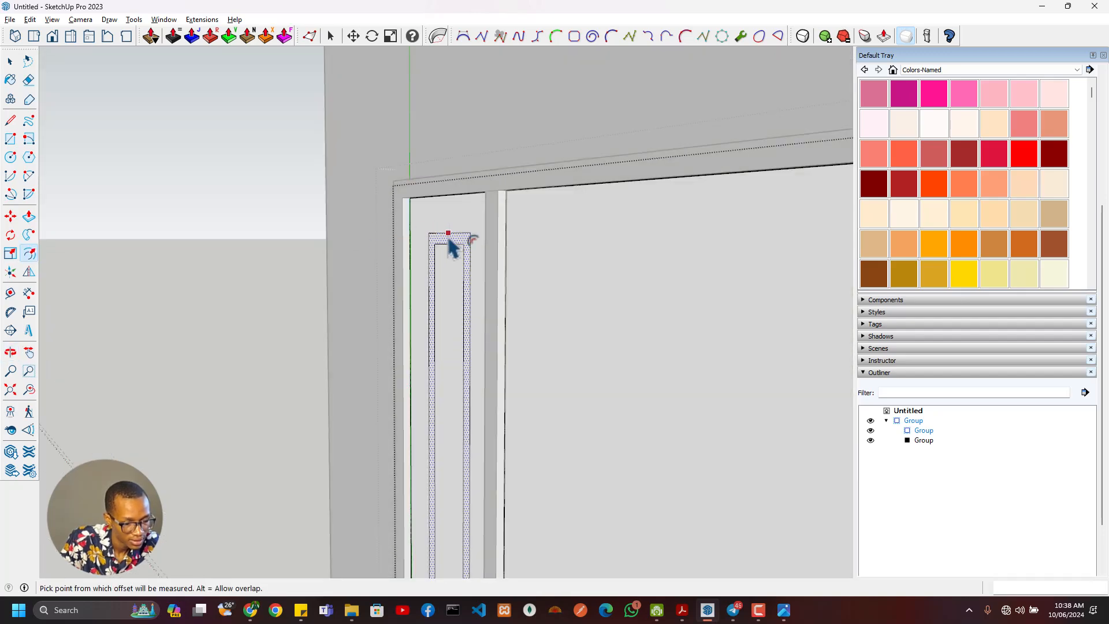
{"action": "key", "text": "p"}
{"action": "scroll", "coordinate": [448, 267], "scroll_direction": "up", "scroll_amount": 2}
{"action": "left_click", "coordinate": [455, 263]}
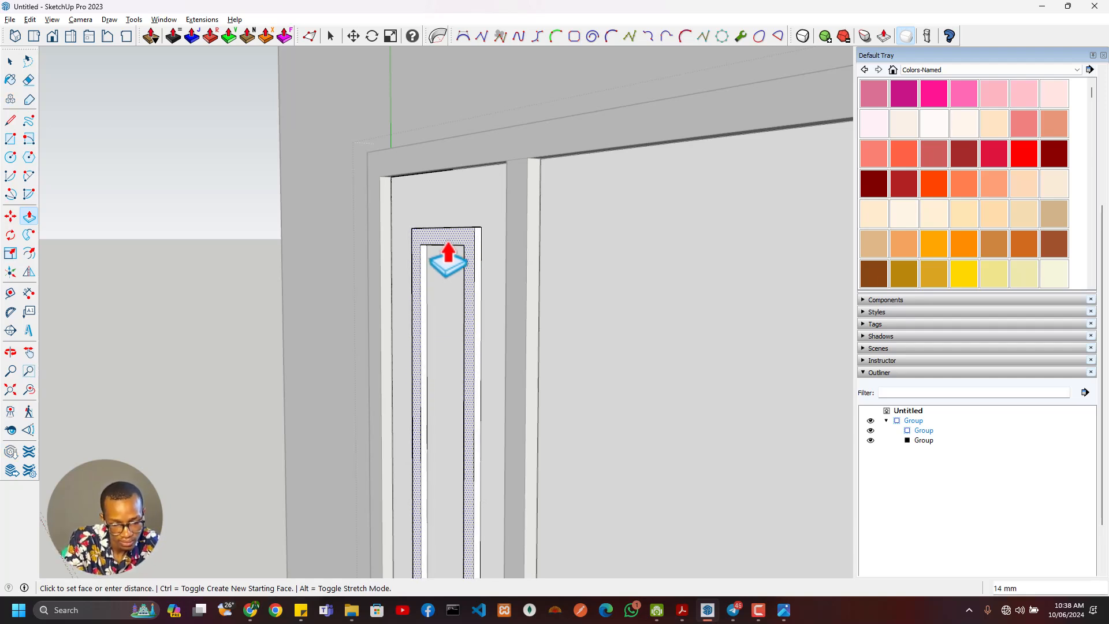
{"action": "key", "text": "Return"}
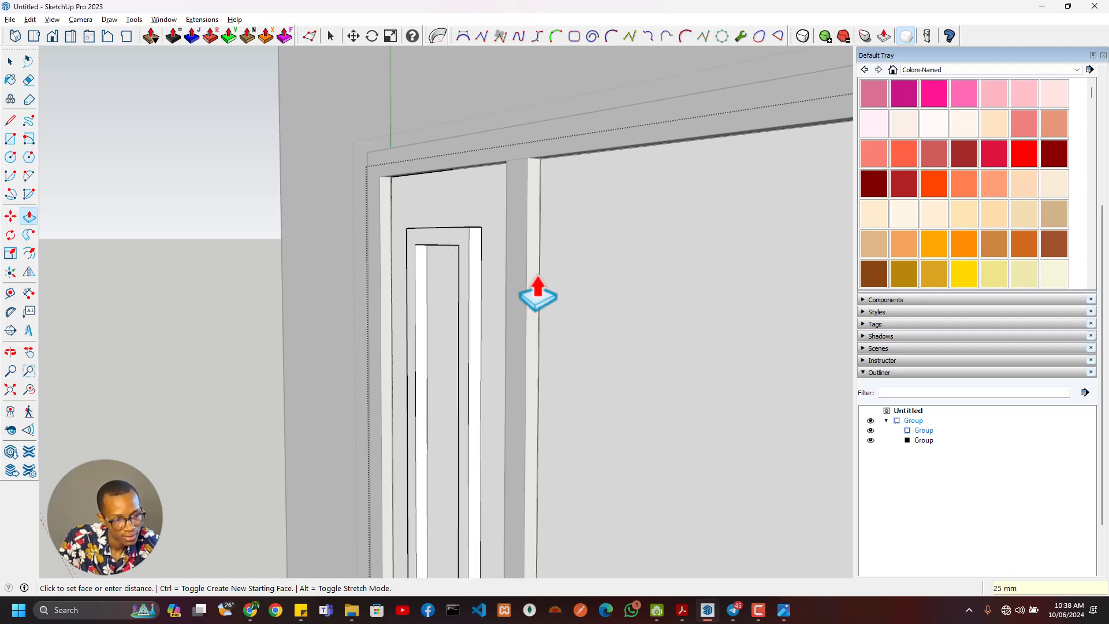
- Adjust the left sidelight's border face by 10 mm with Push/Pull
{"action": "middle_click_drag", "start_coordinate": [467, 298], "coordinate": [445, 284]}
{"action": "left_click", "coordinate": [451, 273]}
{"action": "type", "text": "1"}
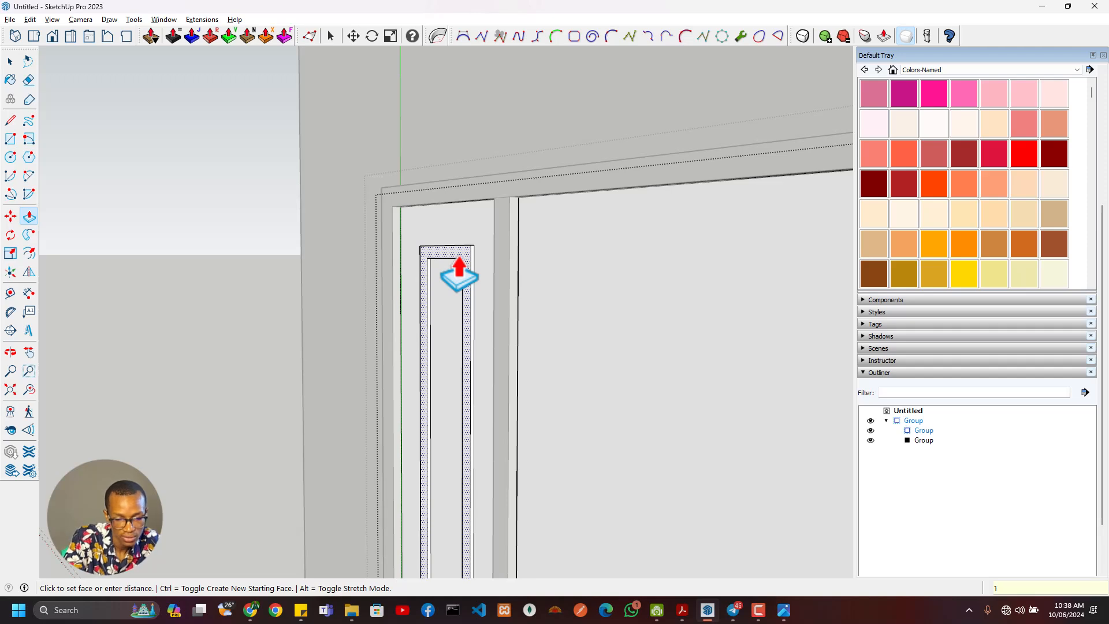
{"action": "type", "text": "5"}
{"action": "key", "text": "Return"}
- Offset the right sidelight's face inward to outline its inner rectangle
{"action": "scroll", "coordinate": [680, 277], "scroll_direction": "down", "scroll_amount": 2}
{"action": "middle_click_drag", "start_coordinate": [515, 348], "coordinate": [523, 249]}
{"action": "scroll", "coordinate": [515, 300], "scroll_direction": "down", "scroll_amount": 4}
{"action": "middle_click_drag", "start_coordinate": [515, 300], "coordinate": [536, 409]}
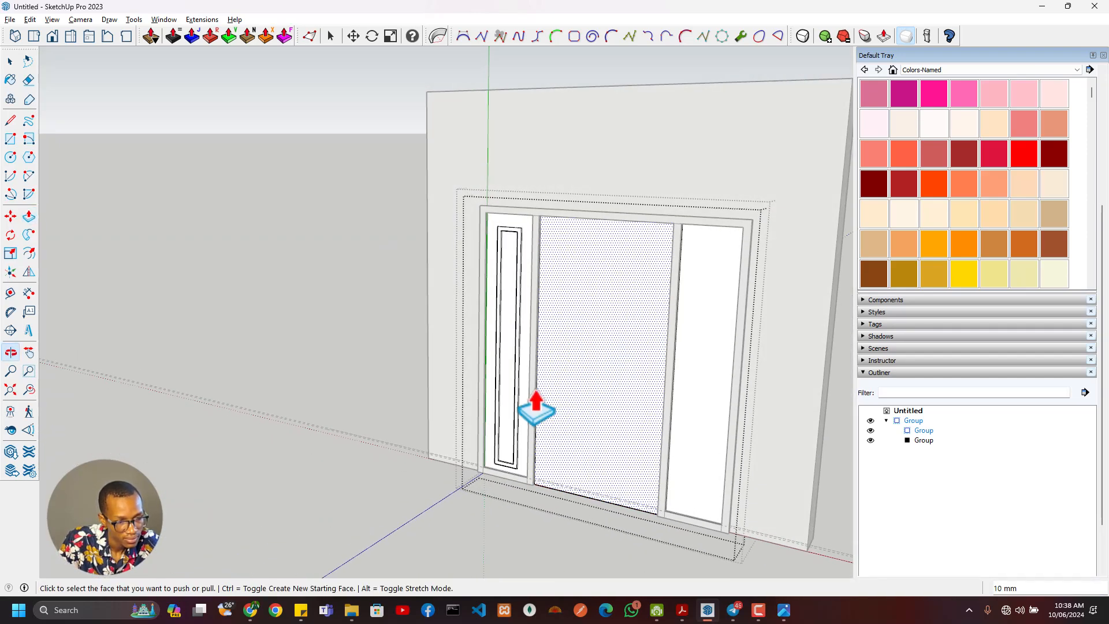
{"action": "key", "text": "f"}
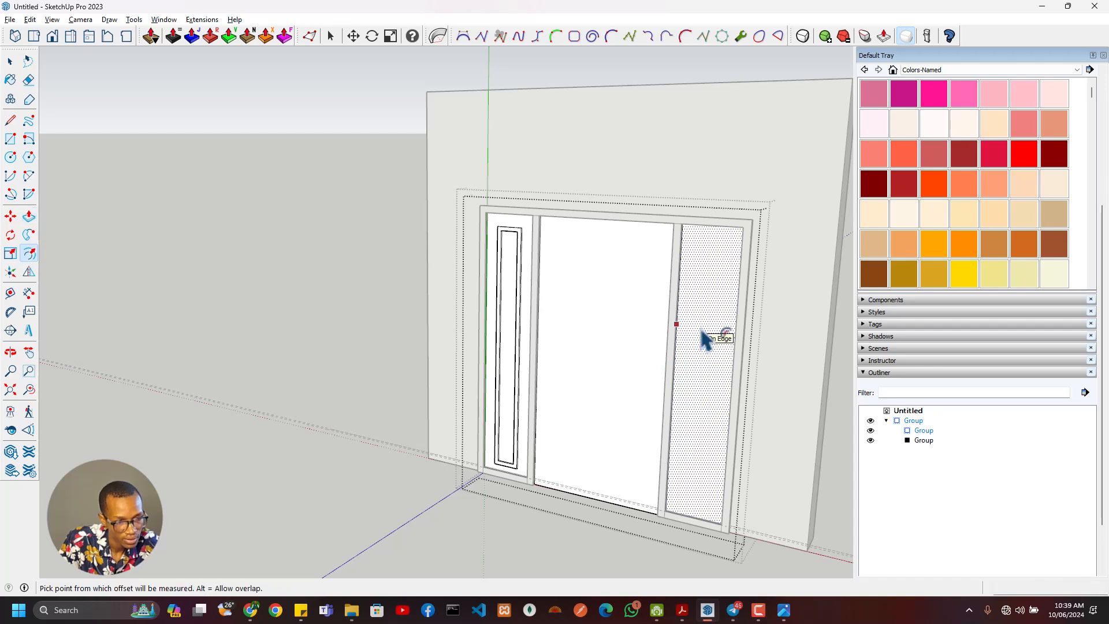
{"action": "left_click", "coordinate": [702, 332]}
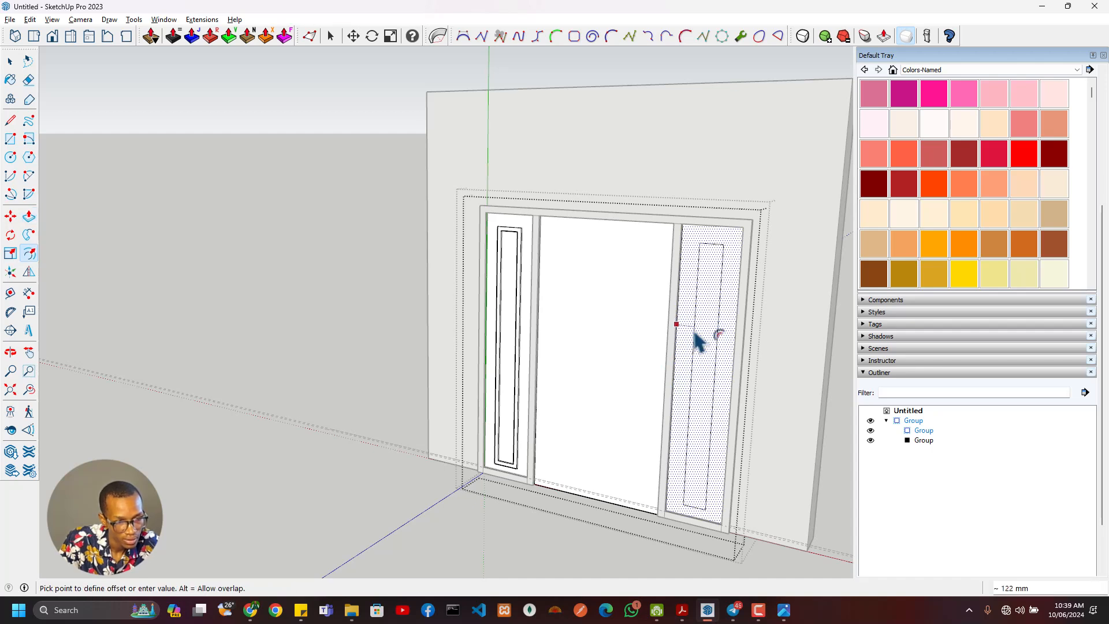
{"action": "key", "text": "Return"}
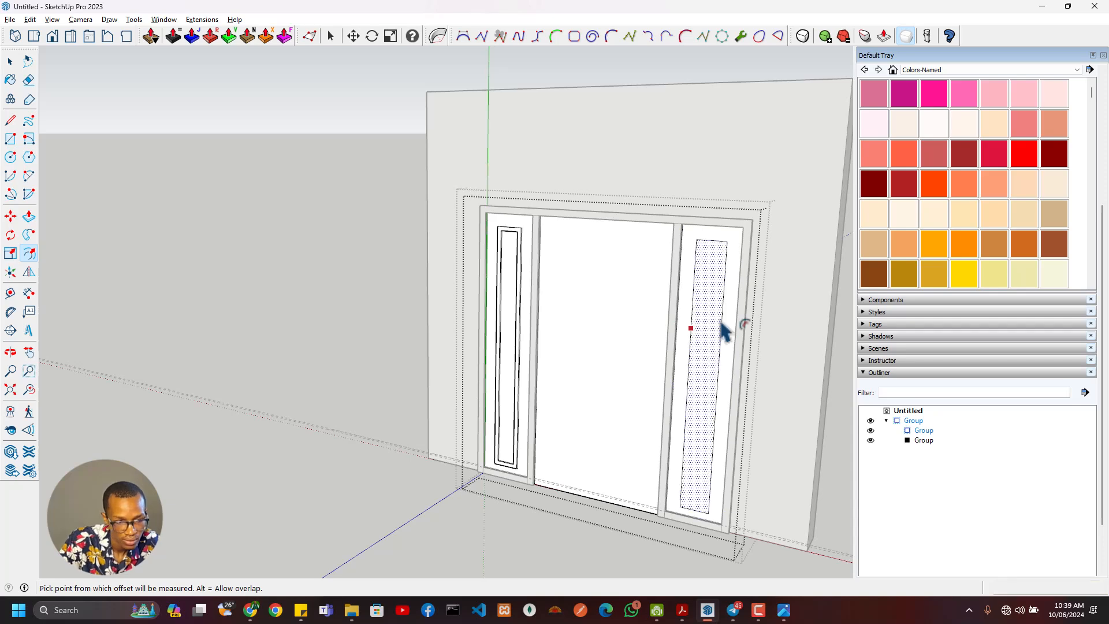
- Measure the left sidelight's border, and offset the right sidelight's inner rectangle inward 30 mm
{"action": "scroll", "coordinate": [551, 265], "scroll_direction": "up", "scroll_amount": 3}
{"action": "key", "text": "t"}
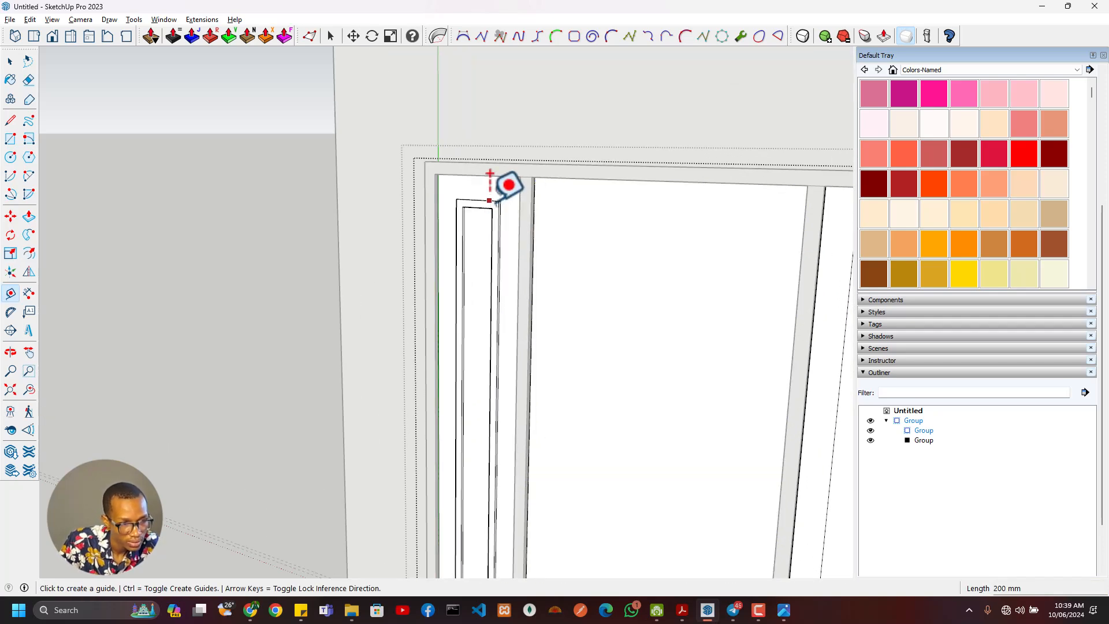
{"action": "left_click", "coordinate": [489, 202]}
{"action": "scroll", "coordinate": [549, 322], "scroll_direction": "down", "scroll_amount": 2}
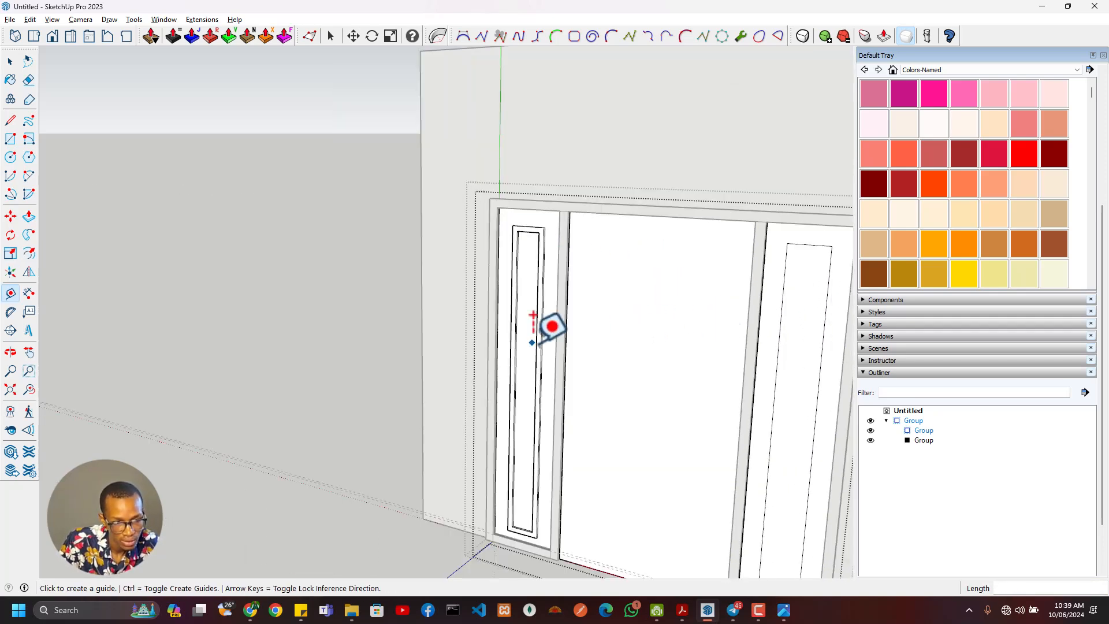
{"action": "key", "text": "f"}
{"action": "left_click", "coordinate": [812, 315]}
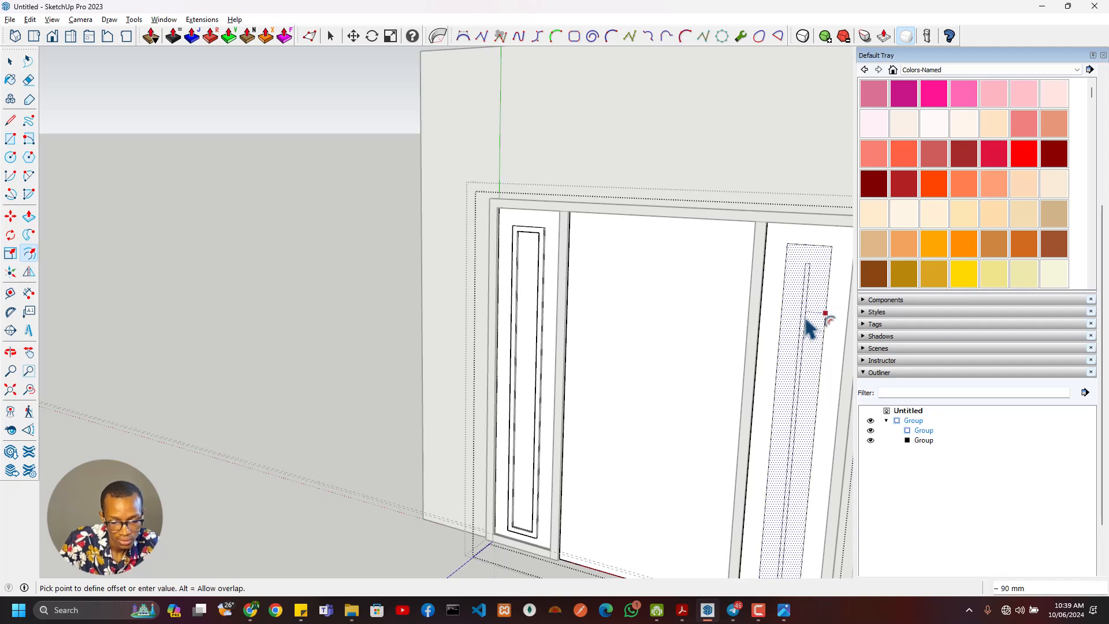
{"action": "type", "text": "30"}
{"action": "key", "text": "Return"}
{"action": "scroll", "coordinate": [727, 364], "scroll_direction": "down", "scroll_amount": 3}
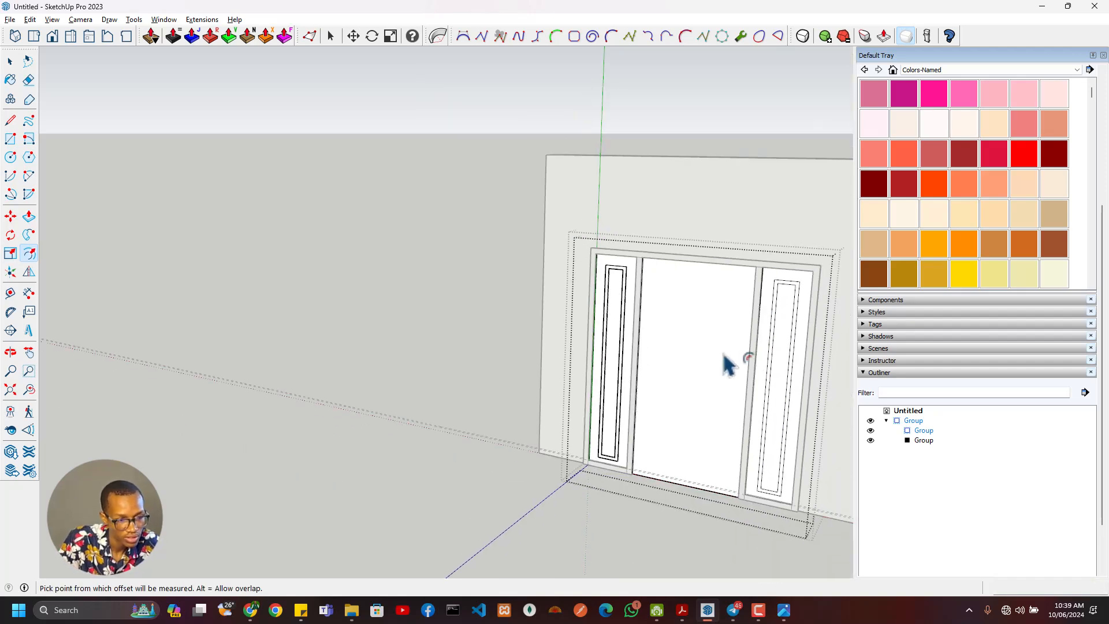
- Delete the right sidelight's infill face together with its offset outlines
{"action": "key", "text": "space"}
{"action": "left_click", "coordinate": [697, 367]}
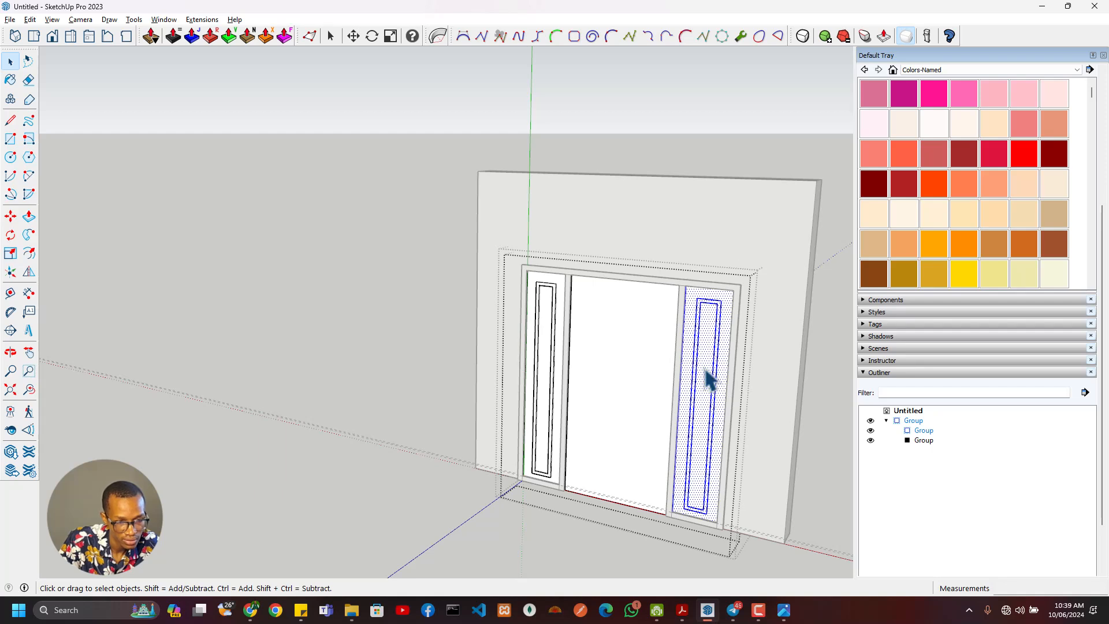
{"action": "key", "text": "Delete"}
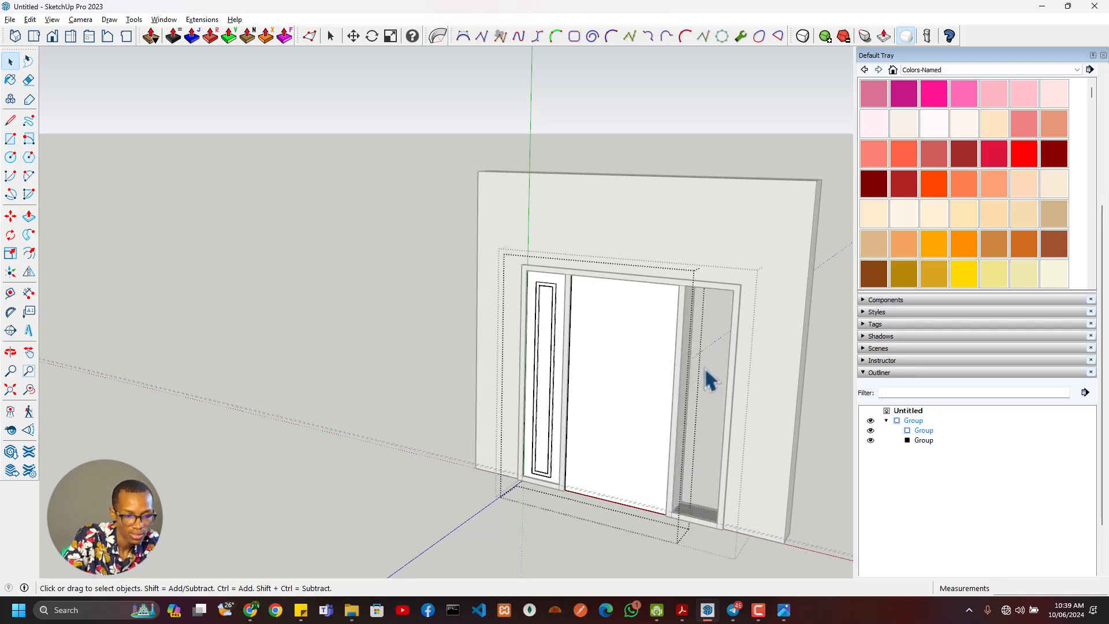
- Turn the left sidelight's panel and border into a component named Sider Door
{"action": "double_click", "coordinate": [551, 386]}
{"action": "right_click", "coordinate": [551, 386]}
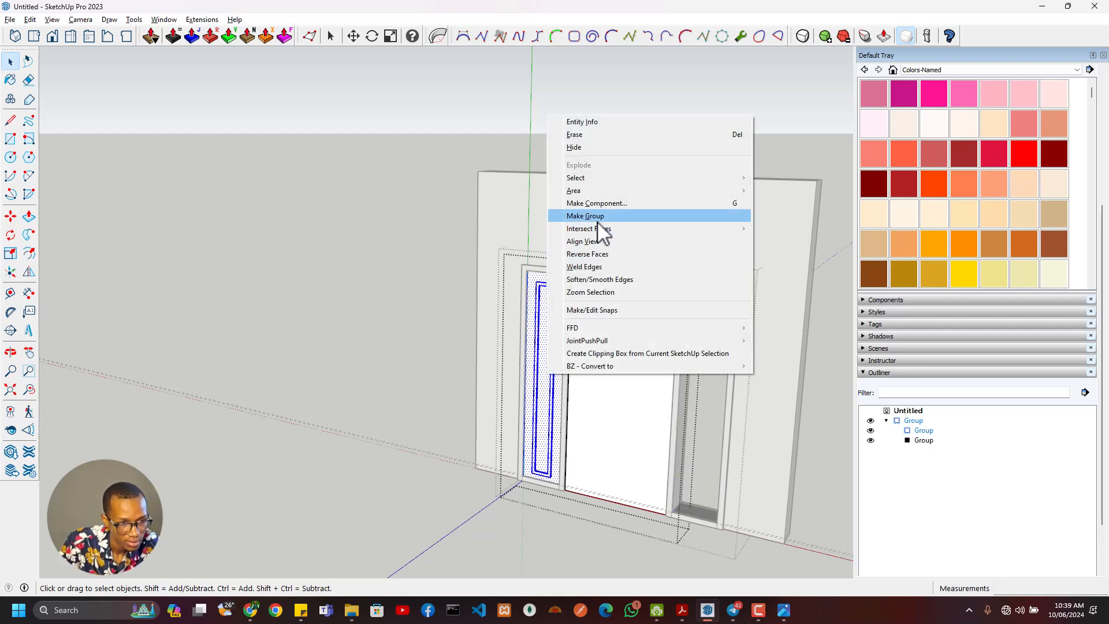
{"action": "left_click", "coordinate": [609, 204]}
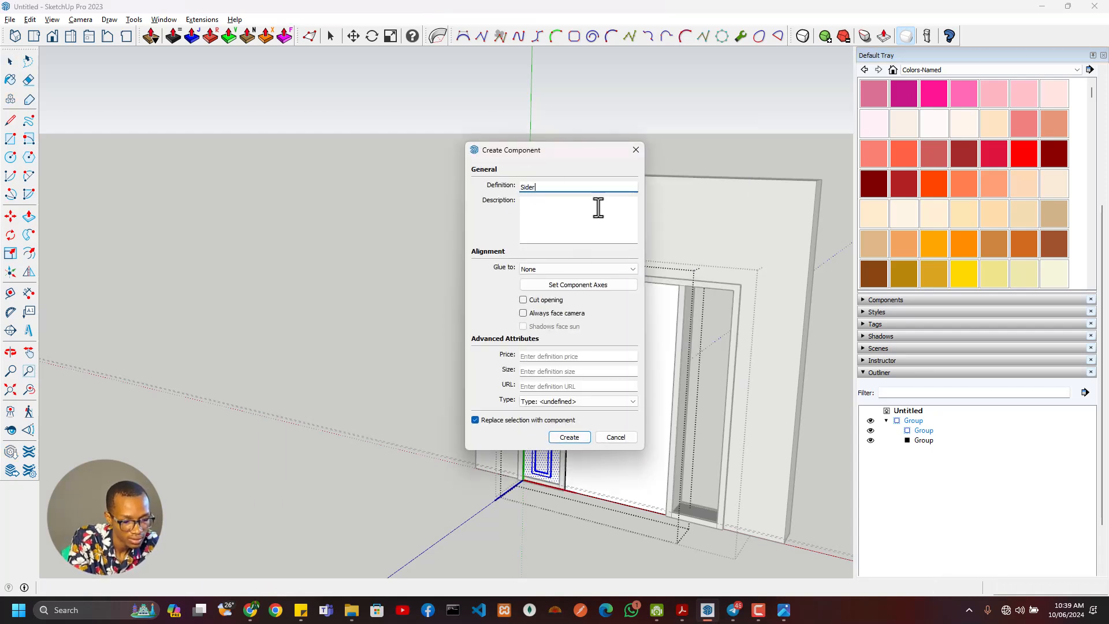
{"action": "type", "text": "or"}
{"action": "key", "text": "Return"}
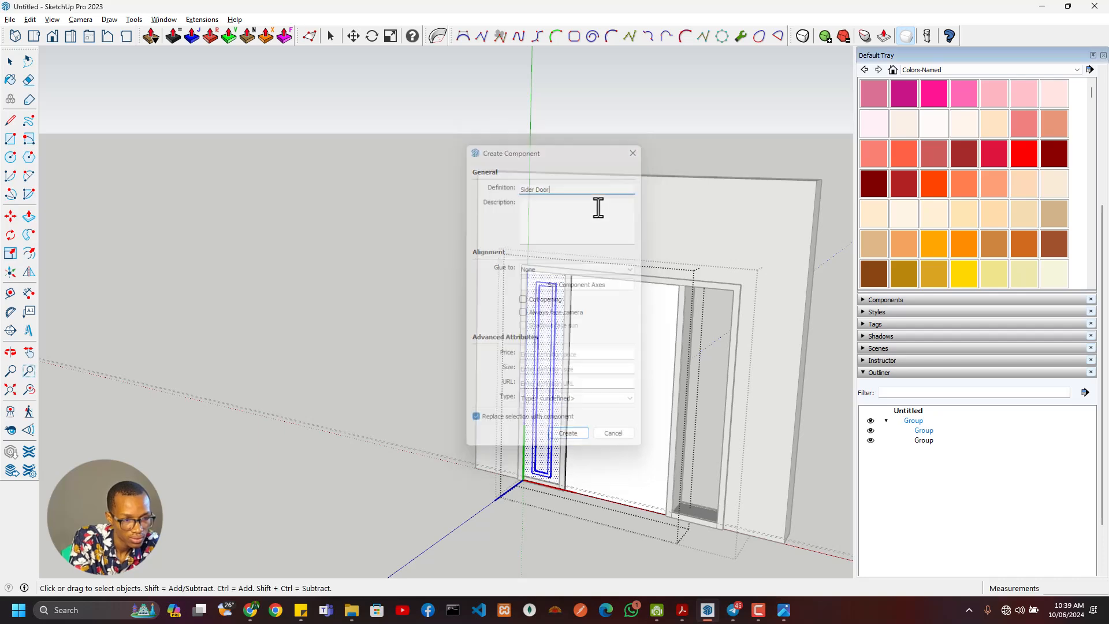
- Copy the Sider Door component 1500 mm from the left sidelight into the right sidelight opening
{"action": "scroll", "coordinate": [586, 393], "scroll_direction": "up", "scroll_amount": 3}
{"action": "middle_click_drag", "start_coordinate": [636, 377], "coordinate": [666, 448]}
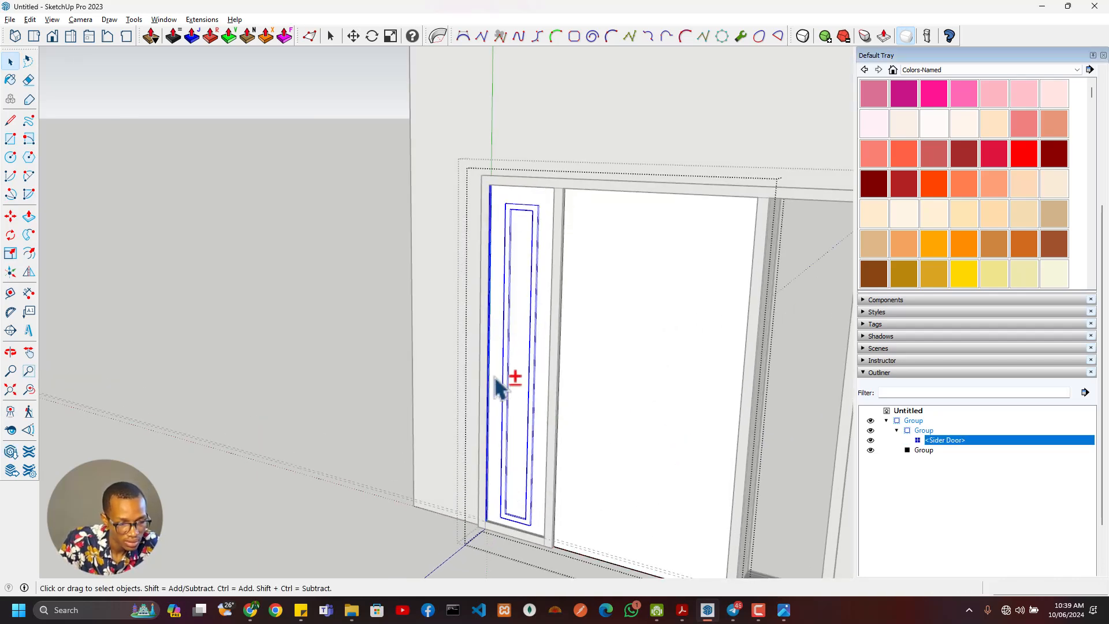
{"action": "middle_click_drag", "start_coordinate": [519, 463], "coordinate": [706, 530]}
{"action": "middle_click_drag", "start_coordinate": [492, 485], "coordinate": [455, 470], "text": "shift"}
{"action": "scroll", "coordinate": [529, 490], "scroll_direction": "up", "scroll_amount": 2}
{"action": "middle_click_drag", "start_coordinate": [546, 485], "coordinate": [625, 488]}
{"action": "key", "text": "m"}
{"action": "scroll", "coordinate": [557, 478], "scroll_direction": "up", "scroll_amount": 2}
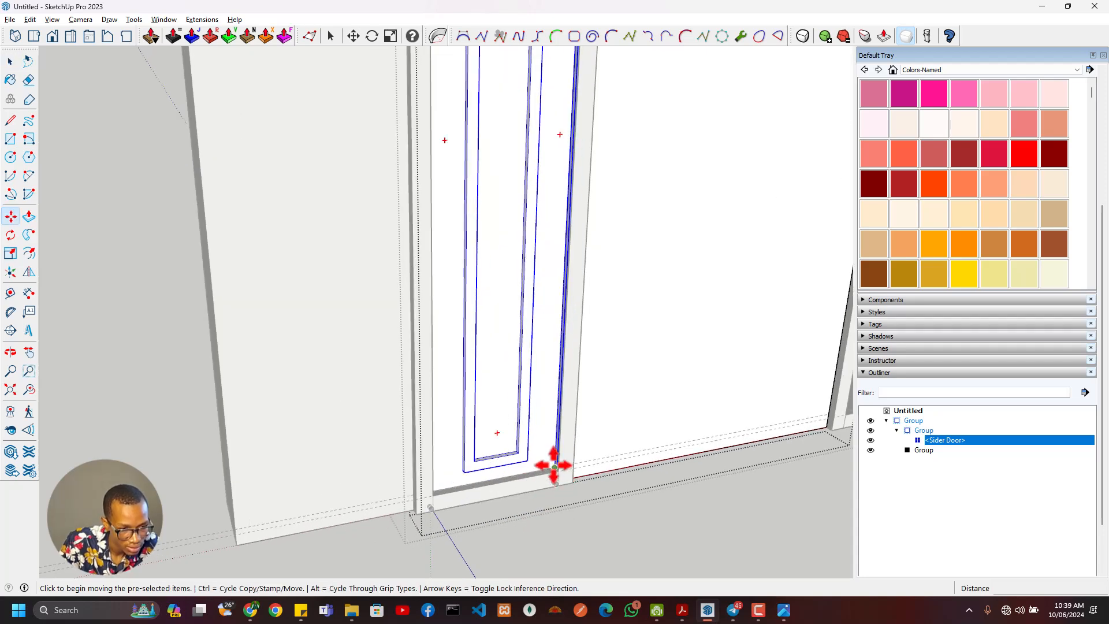
{"action": "scroll", "coordinate": [555, 466], "scroll_direction": "up", "scroll_amount": 3}
{"action": "left_click", "coordinate": [556, 466]}
{"action": "middle_click_drag", "start_coordinate": [683, 446], "coordinate": [282, 469], "text": "shift"}
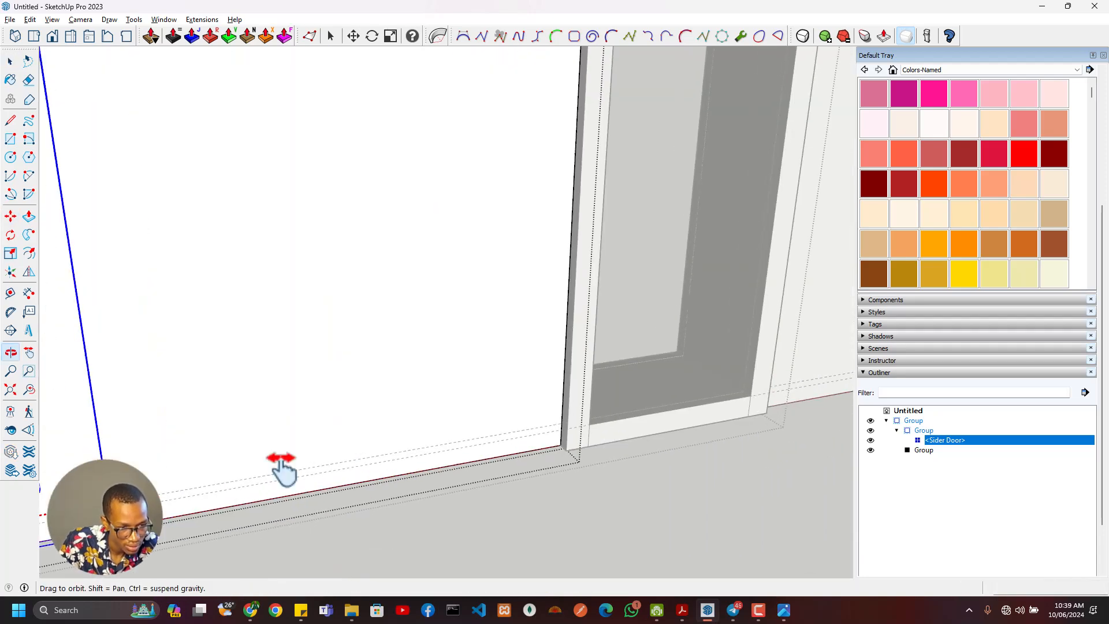
{"action": "key", "text": "ctrl"}
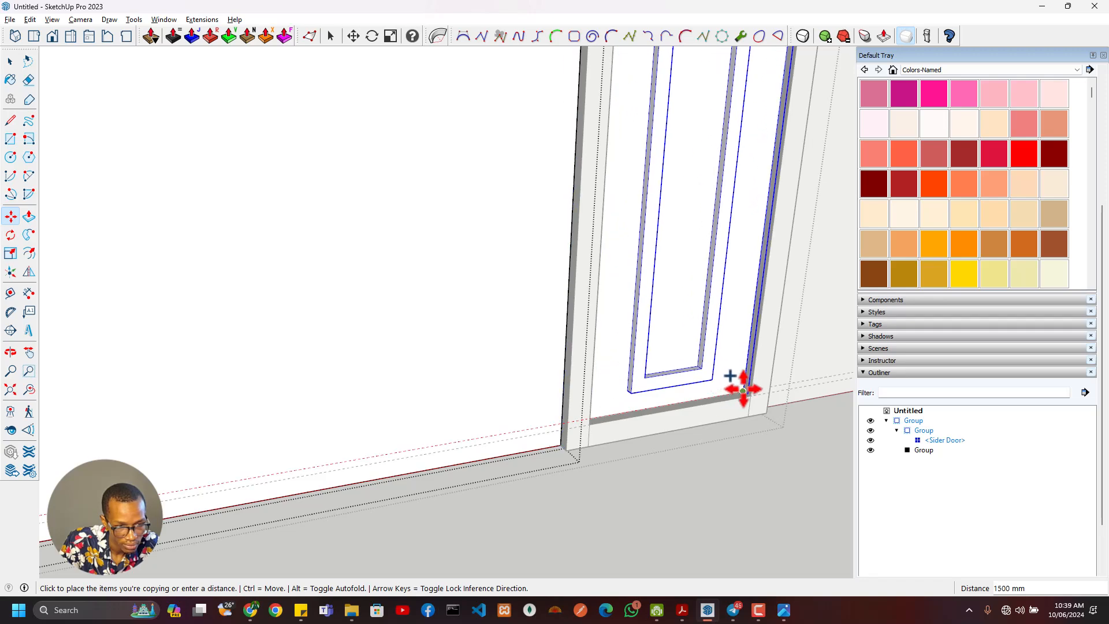
{"action": "left_click", "coordinate": [747, 388]}
{"action": "scroll", "coordinate": [346, 460], "scroll_direction": "down", "scroll_amount": 4}
{"action": "middle_click_drag", "start_coordinate": [242, 458], "coordinate": [473, 441], "text": "shift"}
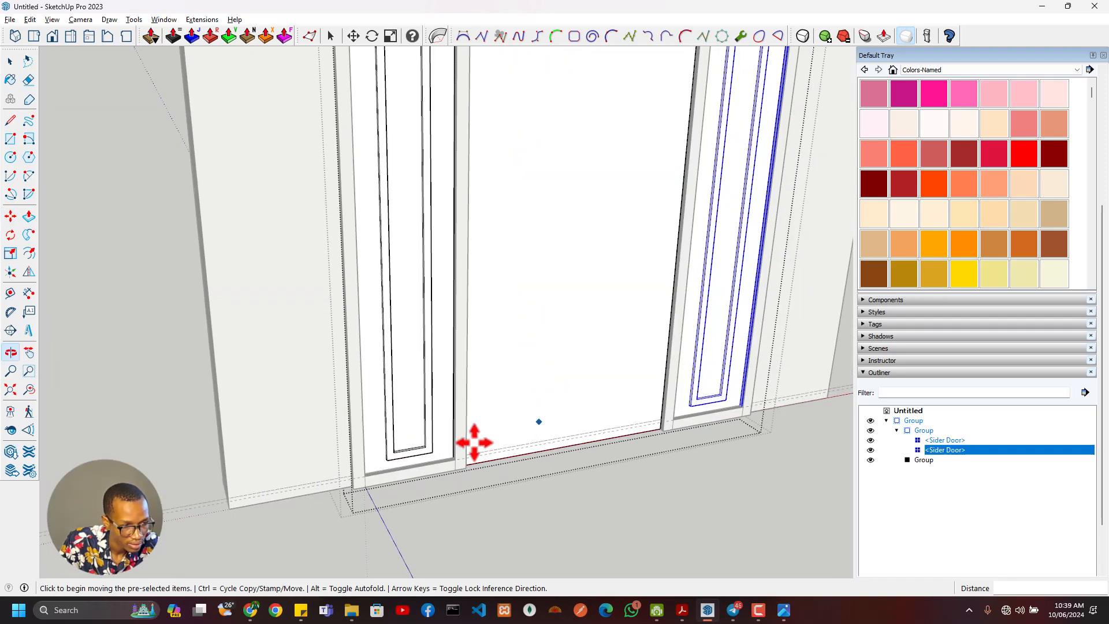
- Open the left Sider Door component and draw a 400 mm line across its panel along the bottom rail's upper edge
{"action": "scroll", "coordinate": [437, 444], "scroll_direction": "up", "scroll_amount": 2}
{"action": "key", "text": "space"}
{"action": "double_click", "coordinate": [436, 442]}
{"action": "middle_click_drag", "start_coordinate": [364, 494], "coordinate": [269, 266]}
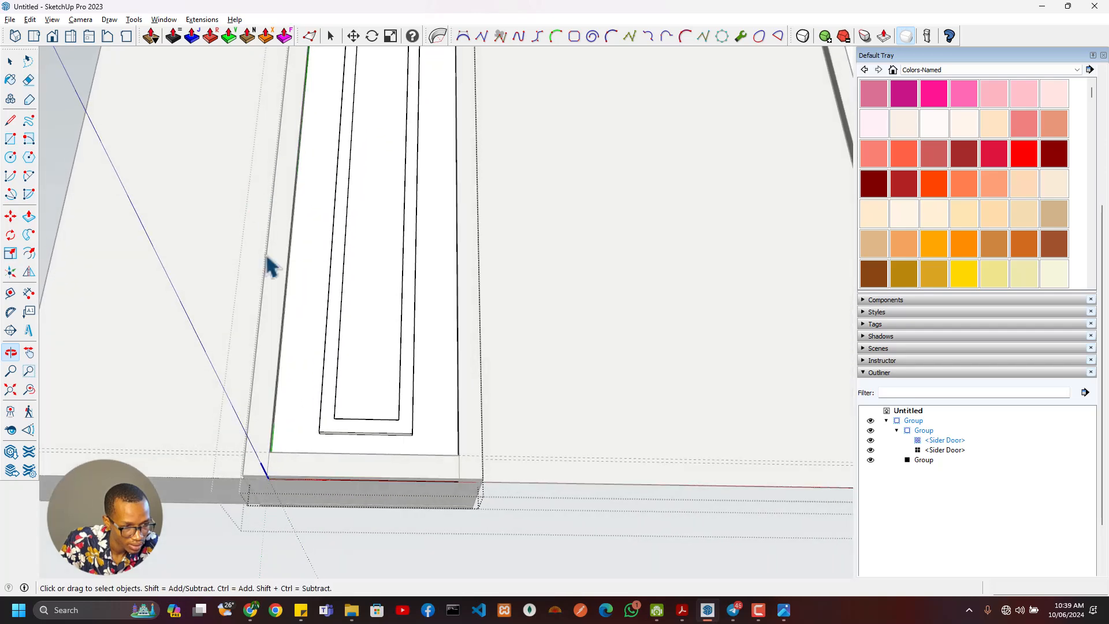
{"action": "left_click", "coordinate": [306, 443]}
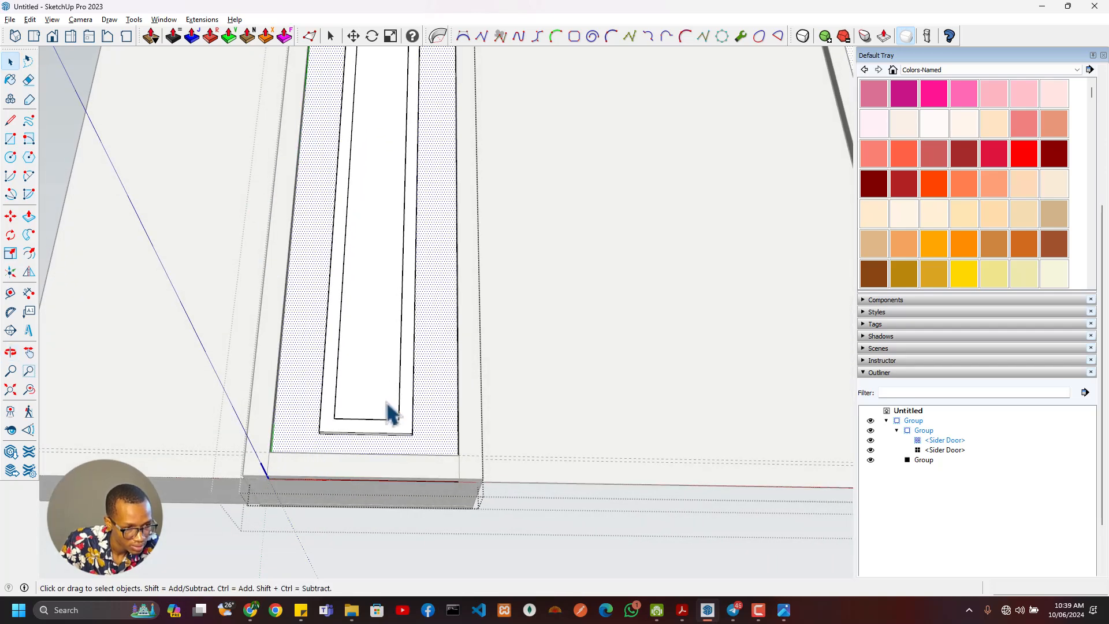
{"action": "mouse_move", "coordinate": [388, 411]}
{"action": "middle_mouse_down"}
{"action": "mouse_move", "coordinate": [626, 569]}
{"action": "mouse_move", "coordinate": [448, 487]}
{"action": "mouse_move", "coordinate": [428, 458]}
{"action": "mouse_move", "coordinate": [451, 478]}
{"action": "mouse_move", "coordinate": [181, 531]}
{"action": "mouse_move", "coordinate": [327, 454]}
{"action": "mouse_move", "coordinate": [305, 423]}
{"action": "middle_mouse_up"}
{"action": "key", "text": "l"}
{"action": "left_click", "coordinate": [445, 446]}
{"action": "left_click", "coordinate": [273, 398]}
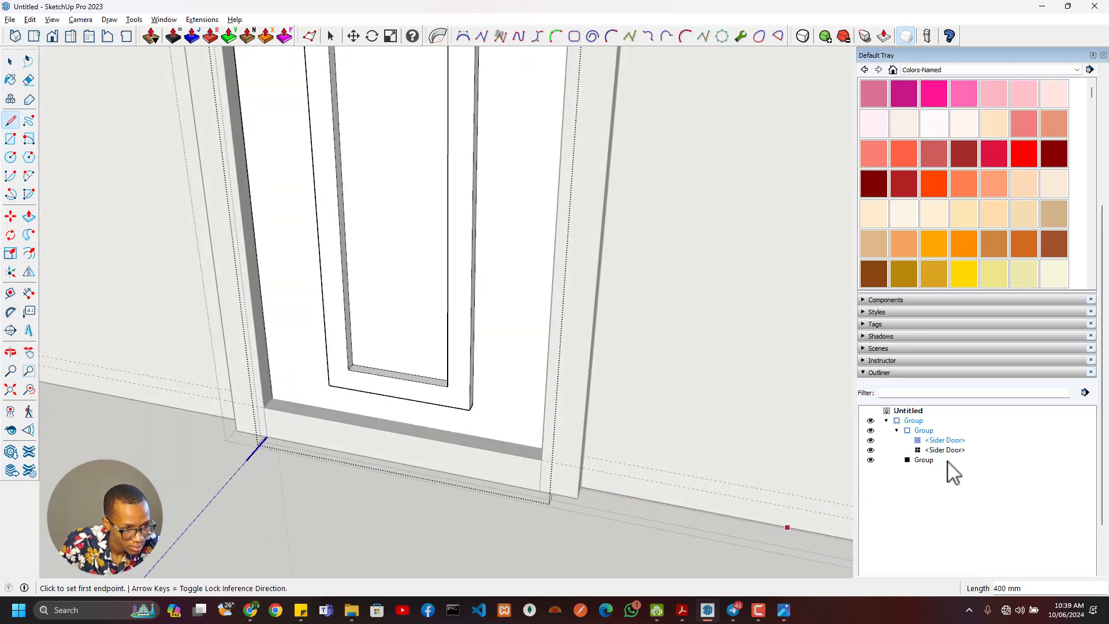
- Hide the frame group and erase the strip below the new line on the left Sider Door panel
{"action": "left_click", "coordinate": [871, 460]}
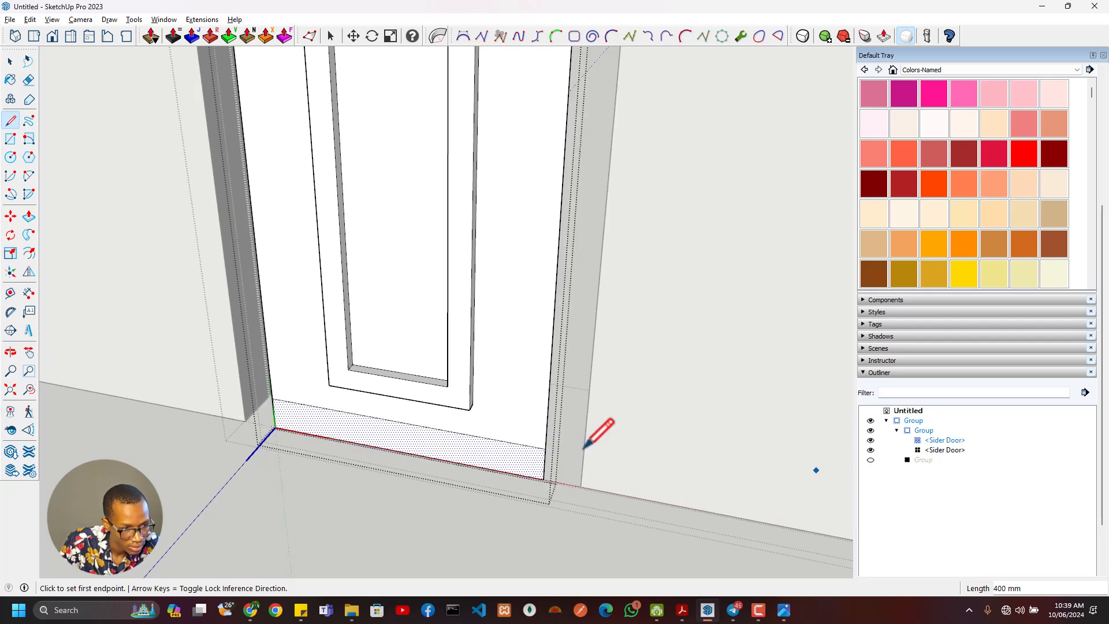
{"action": "mouse_move", "coordinate": [583, 414]}
{"action": "middle_mouse_down"}
{"action": "mouse_move", "coordinate": [384, 396]}
{"action": "mouse_move", "coordinate": [584, 363]}
{"action": "middle_mouse_up"}
{"action": "key", "text": "e"}
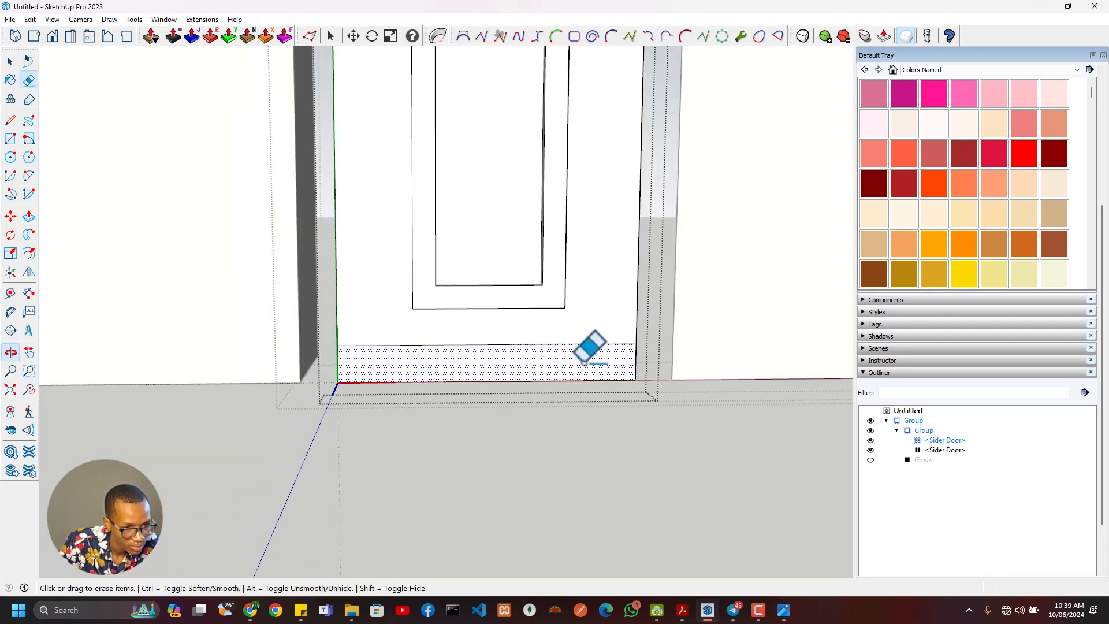
{"action": "mouse_move", "coordinate": [645, 374]}
{"action": "left_mouse_down"}
{"action": "mouse_move", "coordinate": [361, 373]}
{"action": "mouse_move", "coordinate": [345, 388]}
{"action": "left_mouse_up"}
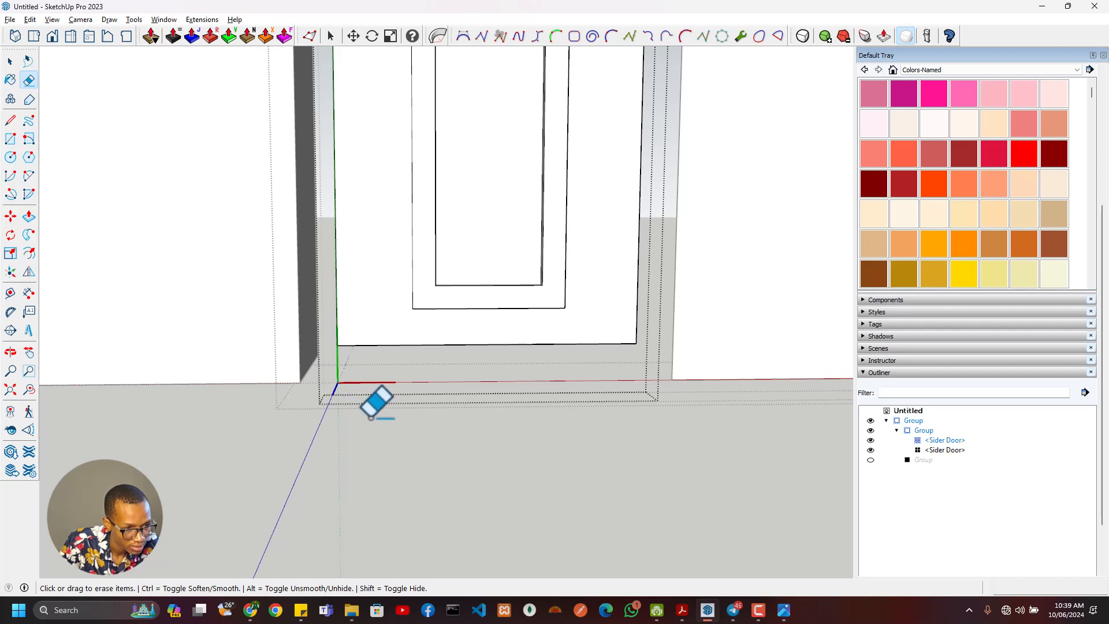
{"action": "middle_click_drag", "start_coordinate": [376, 402], "coordinate": [402, 345]}
- Move the trimmed Sider Door panel geometry down 50 mm to the component's origin, and clear the selection
{"action": "double_click", "coordinate": [389, 366]}
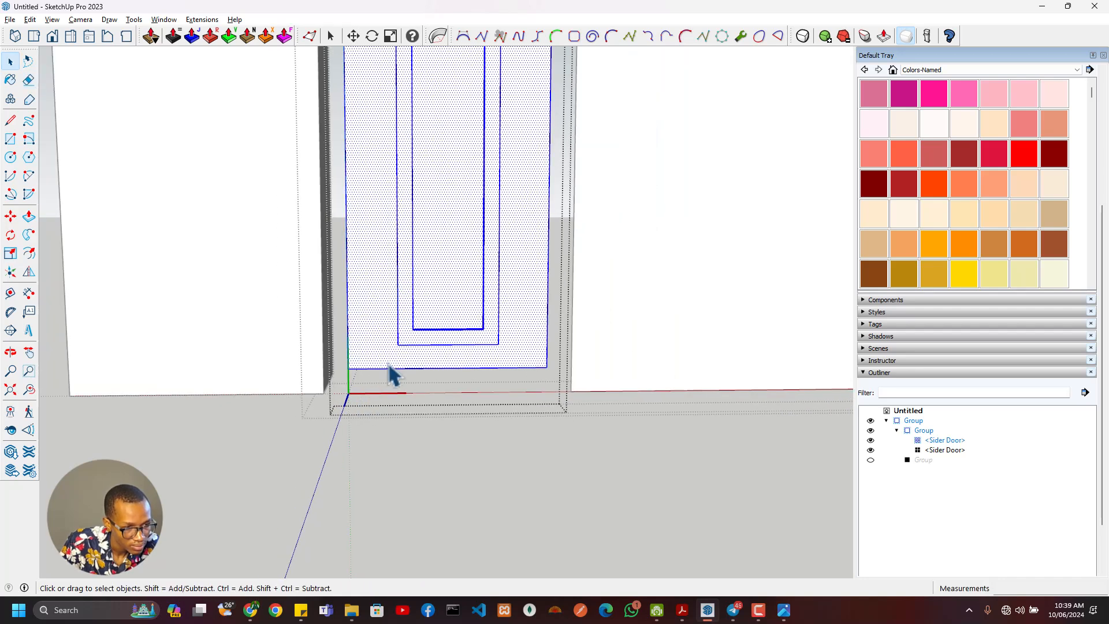
{"action": "key", "text": "m"}
{"action": "left_click", "coordinate": [349, 369]}
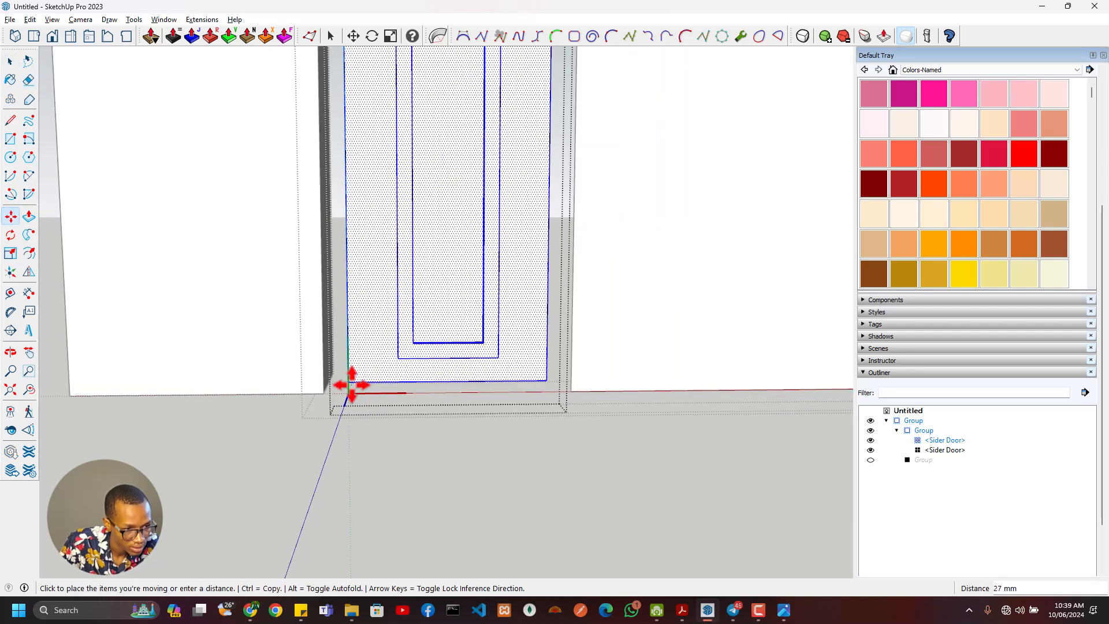
{"action": "left_click", "coordinate": [349, 393]}
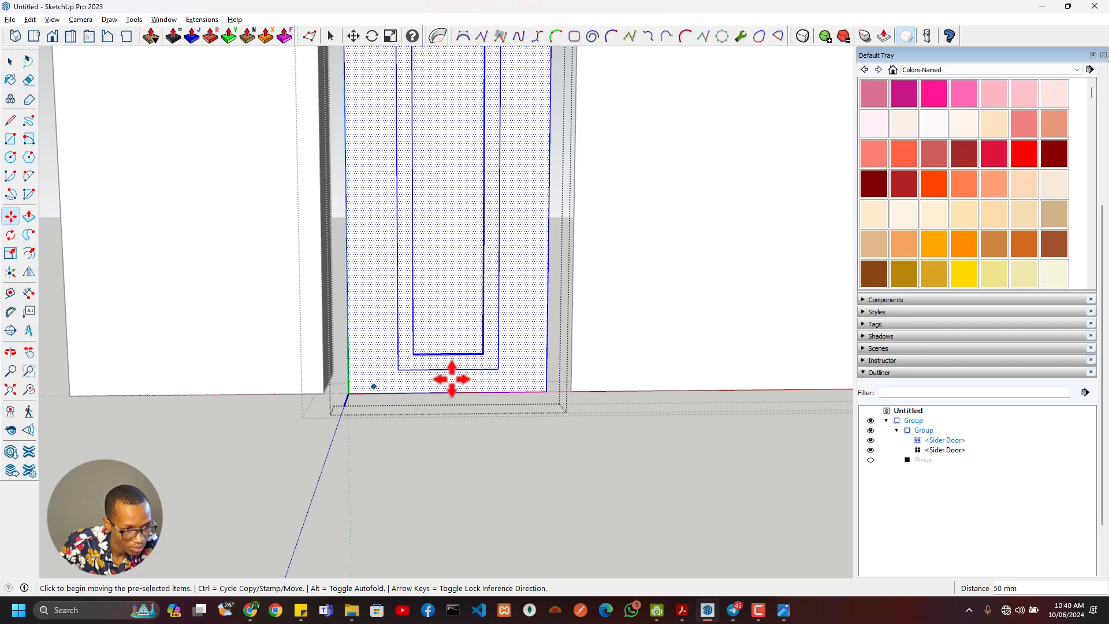
{"action": "scroll", "coordinate": [396, 408], "scroll_direction": "down", "scroll_amount": 3}
{"action": "key", "text": "ctrl+t"}
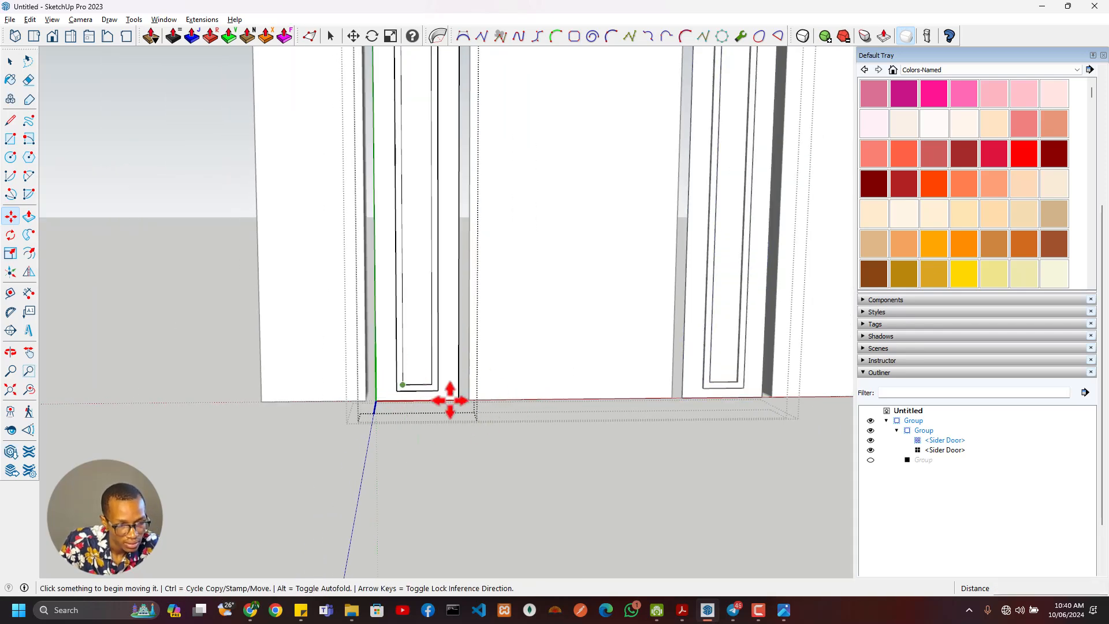
- Unhide the frame group and move both Sider Door components up 50 mm onto the frame's bottom rail
{"action": "left_click", "coordinate": [871, 460]}
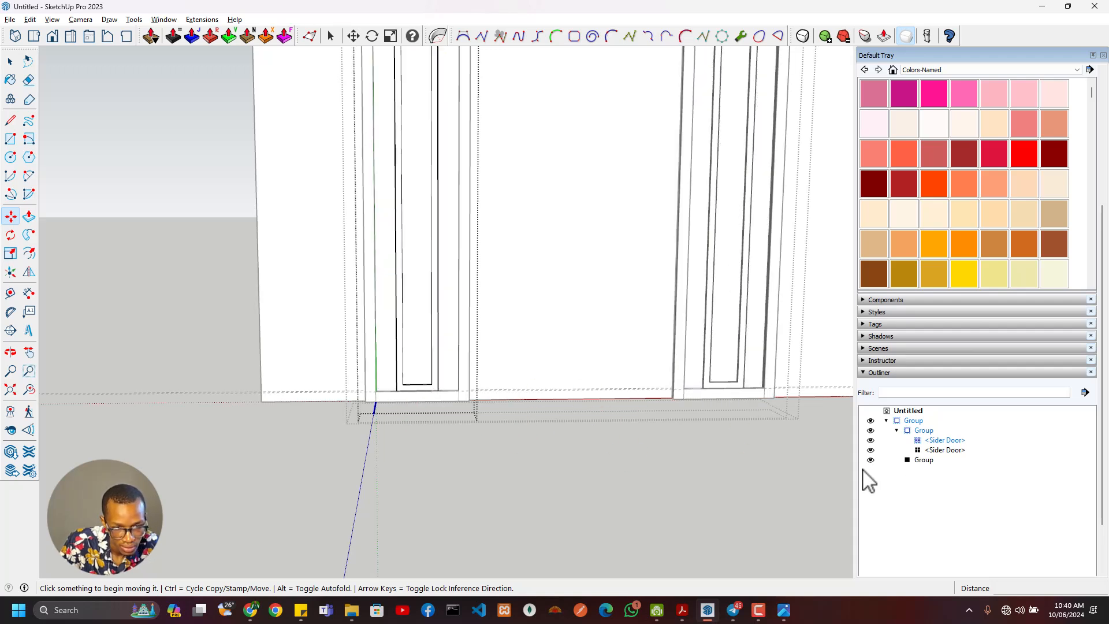
{"action": "left_click", "coordinate": [948, 450]}
{"action": "left_click", "coordinate": [945, 440]}
{"action": "scroll", "coordinate": [419, 380], "scroll_direction": "up", "scroll_amount": 2}
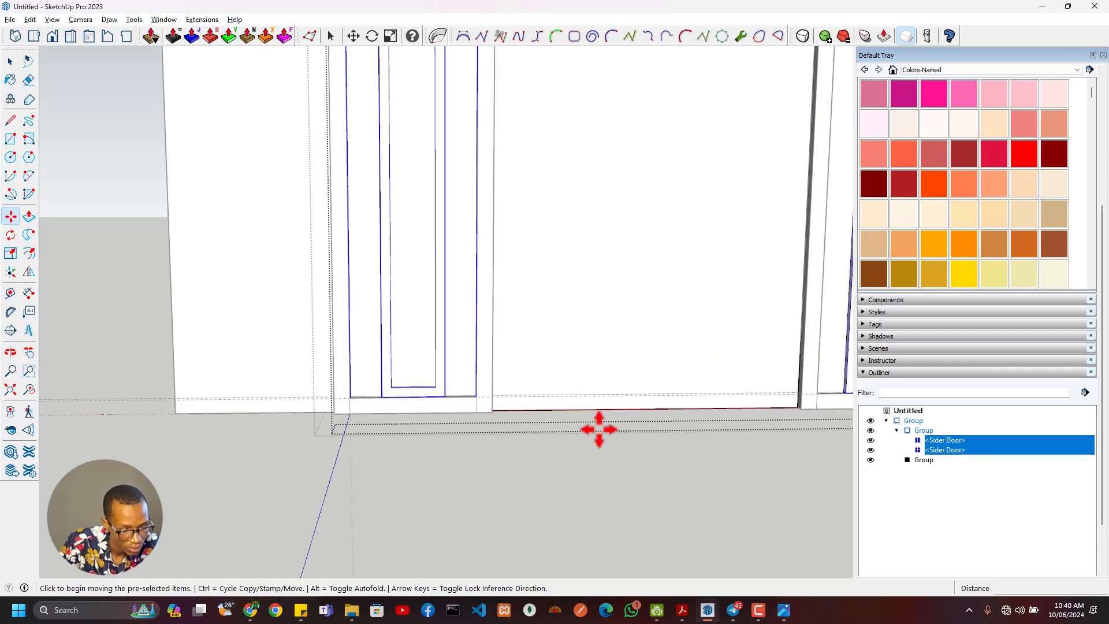
{"action": "scroll", "coordinate": [355, 416], "scroll_direction": "up", "scroll_amount": 2}
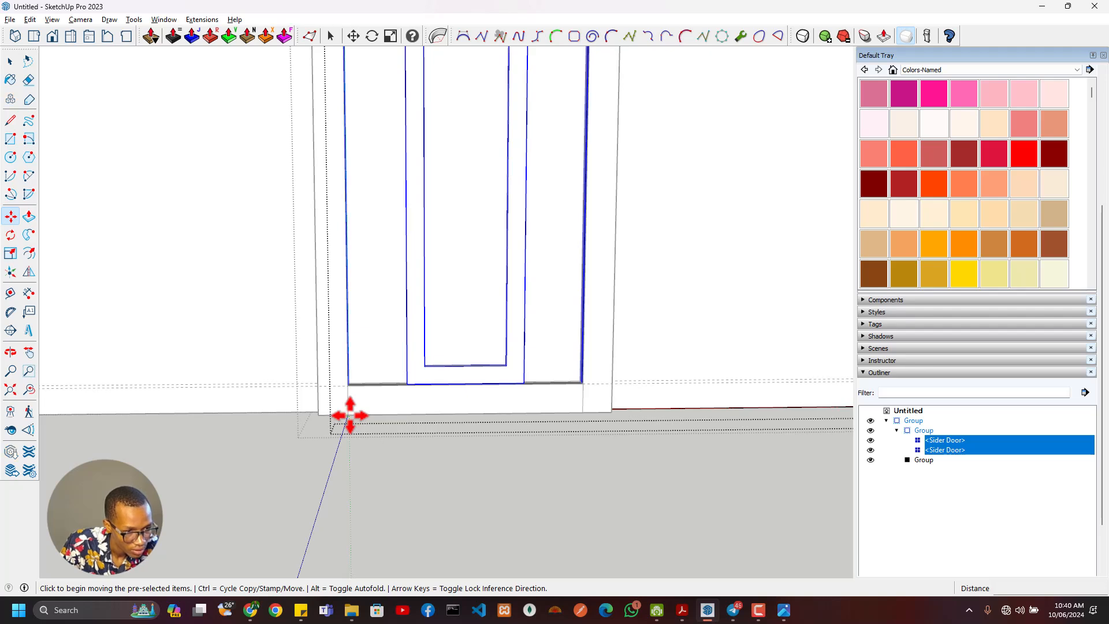
{"action": "left_click", "coordinate": [350, 415]}
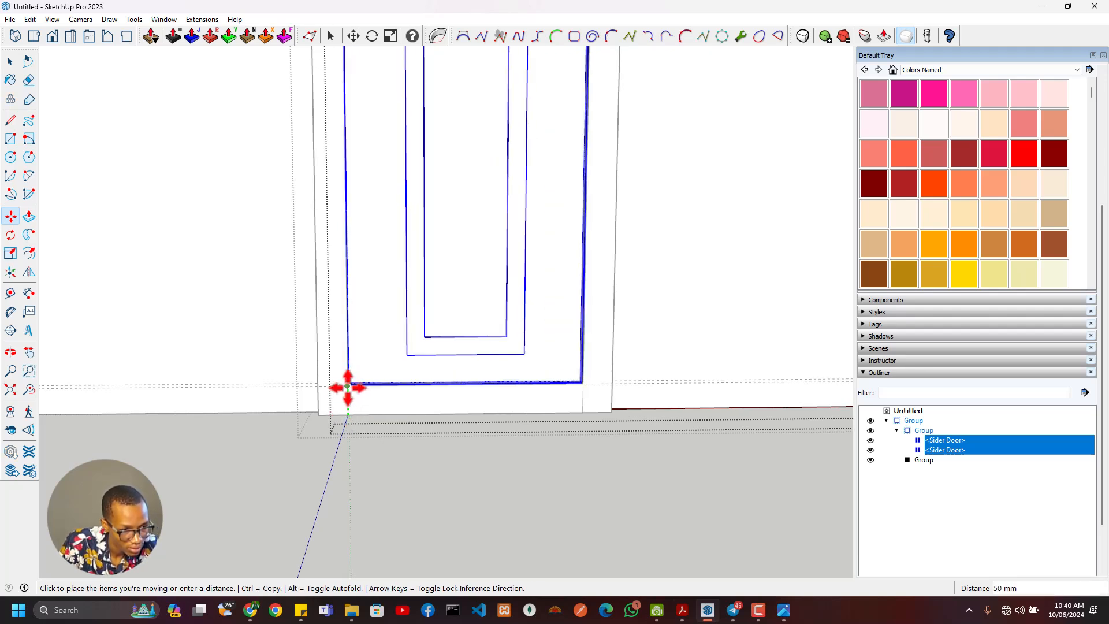
{"action": "left_click", "coordinate": [346, 385]}
{"action": "scroll", "coordinate": [405, 390], "scroll_direction": "down", "scroll_amount": 3}
{"action": "scroll", "coordinate": [405, 391], "scroll_direction": "down", "scroll_amount": 5}
{"action": "middle_click_drag", "start_coordinate": [520, 345], "coordinate": [352, 459]}
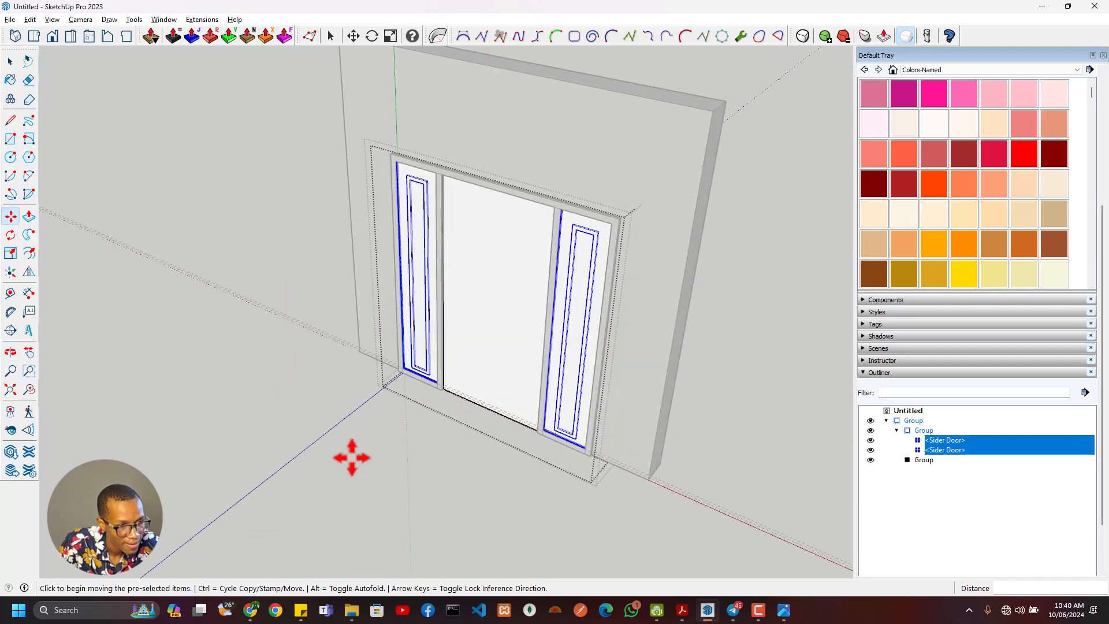
- Check the reference image and recess both Sider Door components 50 mm deeper into the frame
{"action": "scroll", "coordinate": [424, 371], "scroll_direction": "up", "scroll_amount": 6}
{"action": "mouse_move", "coordinate": [411, 420]}
{"action": "middle_mouse_down"}
{"action": "mouse_move", "coordinate": [397, 460]}
{"action": "mouse_move", "coordinate": [430, 490]}
{"action": "mouse_move", "coordinate": [452, 391]}
{"action": "mouse_move", "coordinate": [453, 423]}
{"action": "mouse_move", "coordinate": [538, 474]}
{"action": "middle_mouse_up"}
{"action": "key", "text": "alt+Tab"}
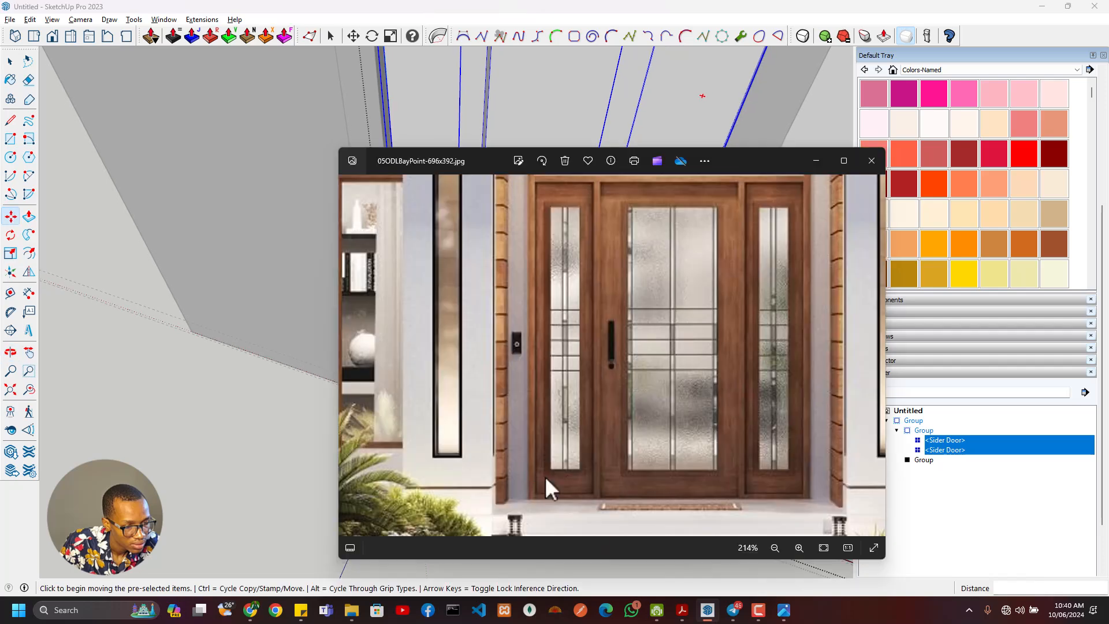
{"action": "key", "text": "alt+Tab"}
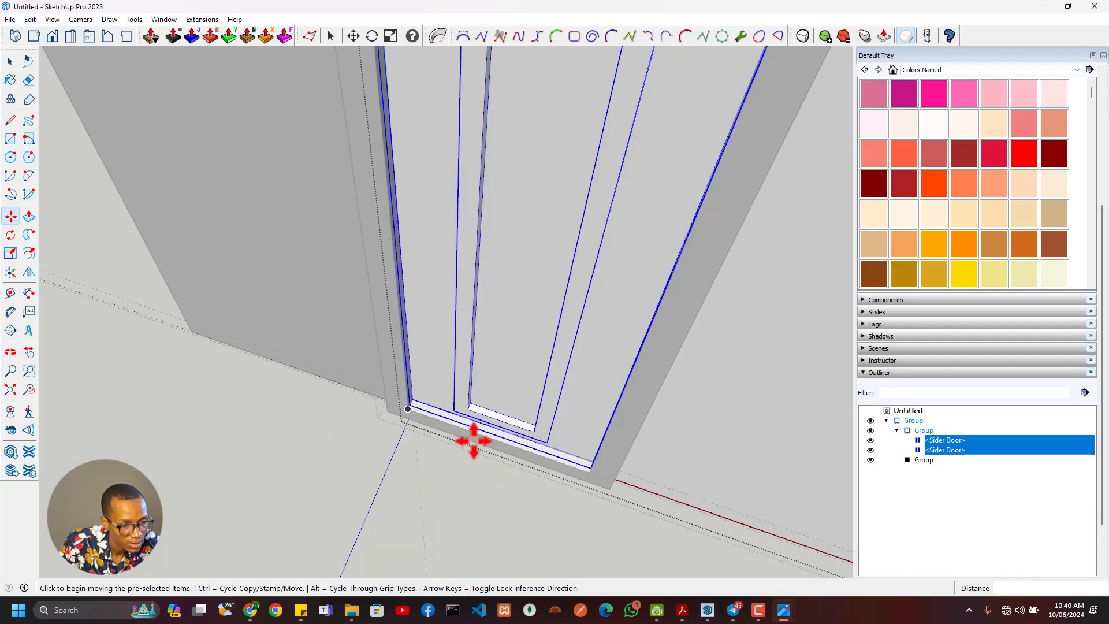
{"action": "mouse_move", "coordinate": [470, 438]}
{"action": "middle_mouse_down"}
{"action": "mouse_move", "coordinate": [445, 453]}
{"action": "mouse_move", "coordinate": [774, 477]}
{"action": "mouse_move", "coordinate": [657, 341]}
{"action": "mouse_move", "coordinate": [540, 549]}
{"action": "middle_mouse_up"}
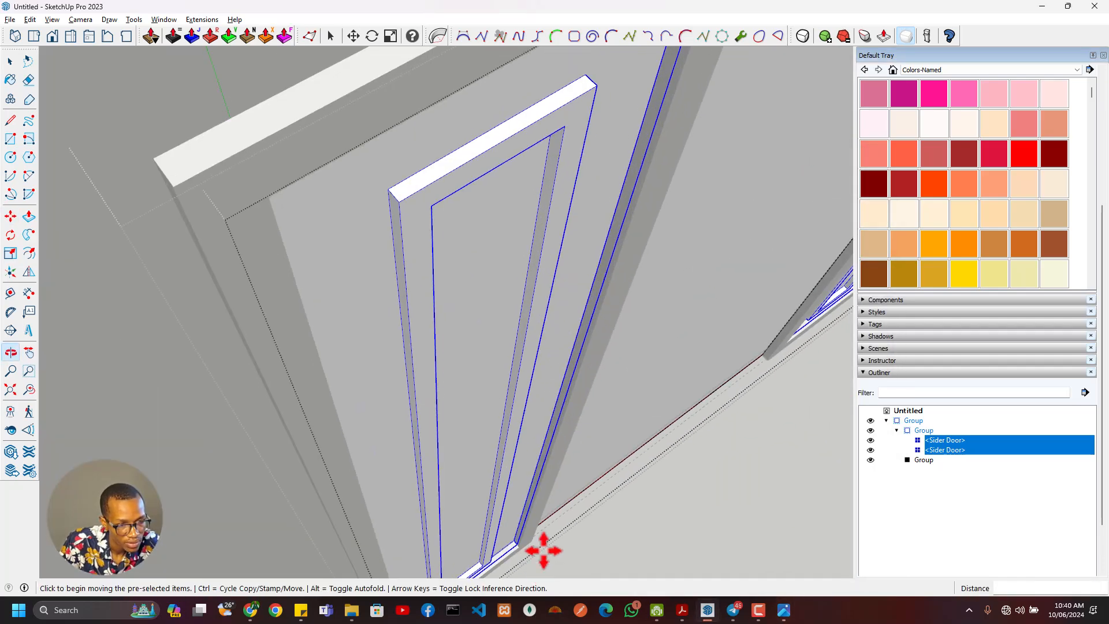
{"action": "middle_click_drag", "start_coordinate": [560, 508], "coordinate": [410, 388]}
{"action": "scroll", "coordinate": [448, 372], "scroll_direction": "up", "scroll_amount": 3}
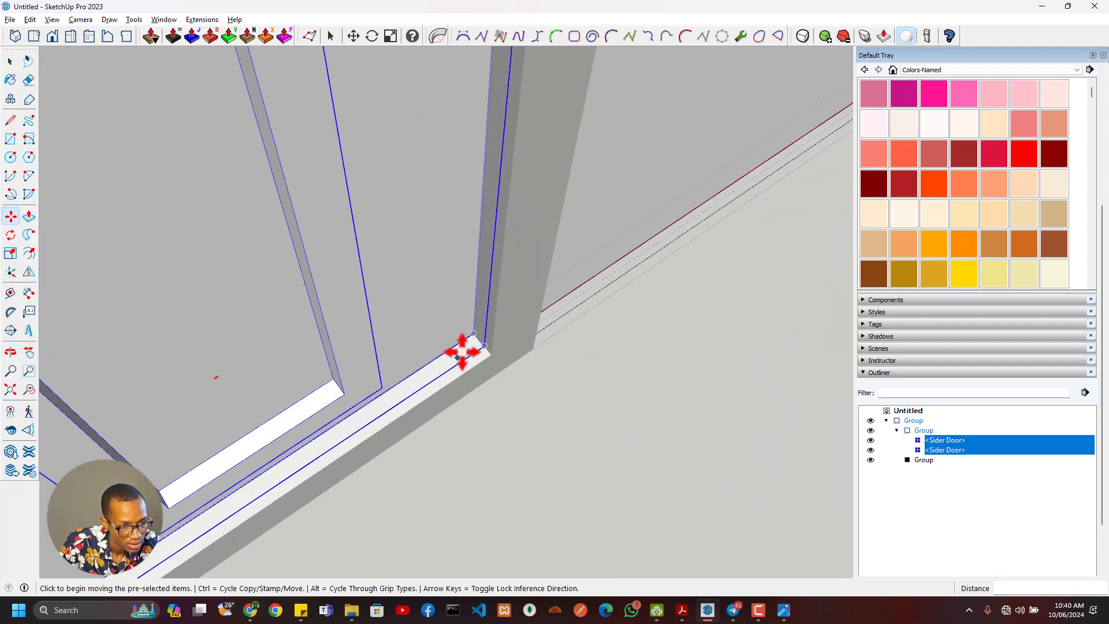
{"action": "left_click", "coordinate": [484, 347]}
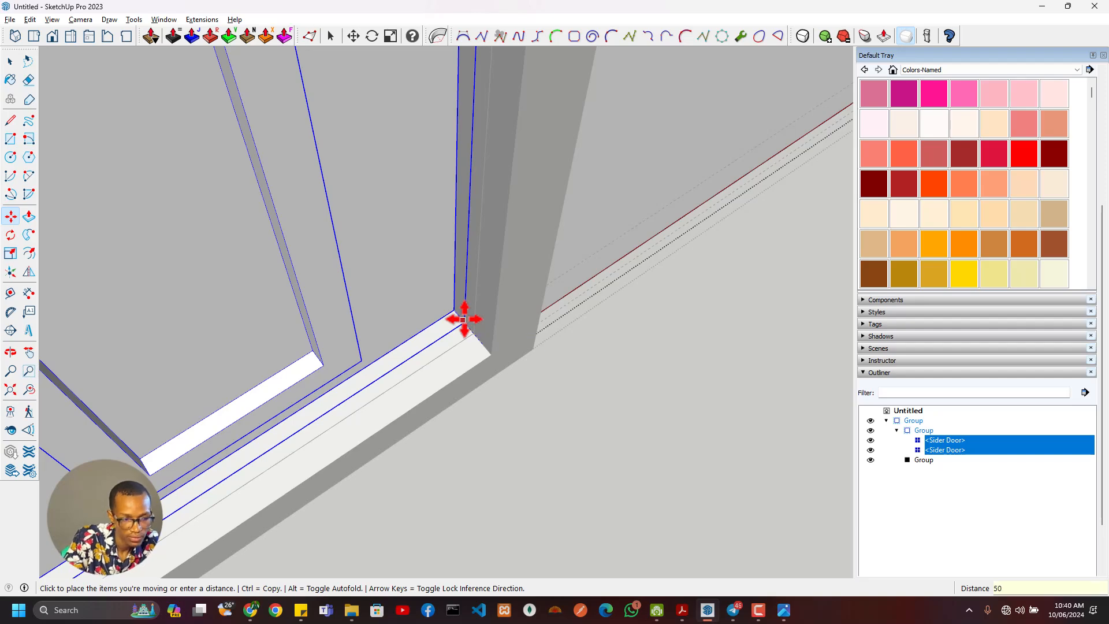
{"action": "key", "text": "Return"}
{"action": "scroll", "coordinate": [561, 347], "scroll_direction": "down", "scroll_amount": 5}
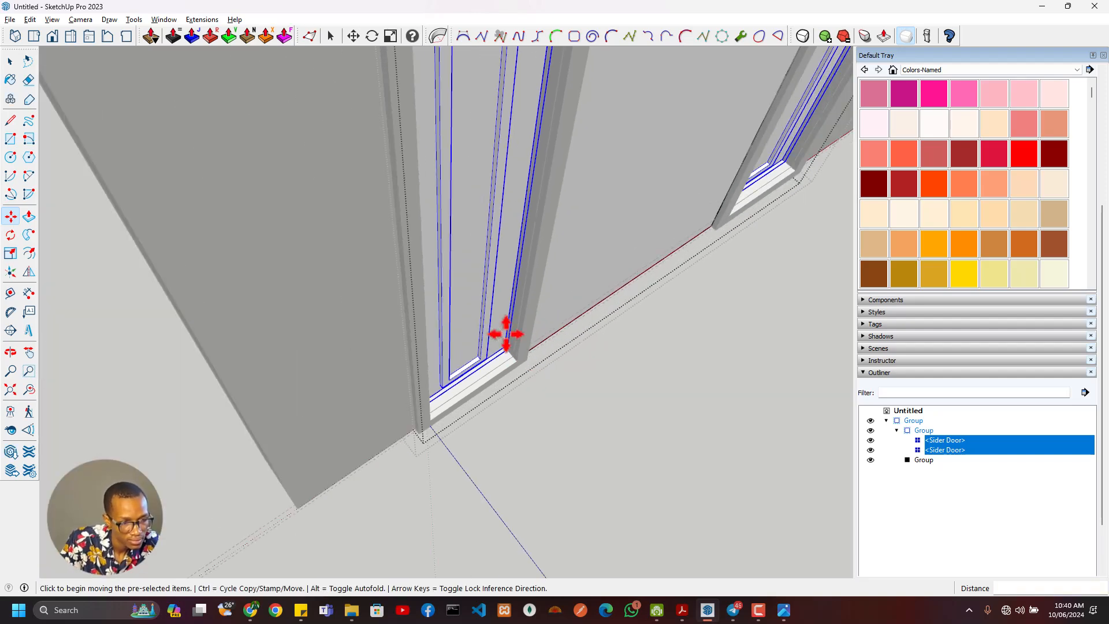
{"action": "scroll", "coordinate": [540, 370], "scroll_direction": "down", "scroll_amount": 2}
{"action": "middle_click_drag", "start_coordinate": [539, 372], "coordinate": [315, 245]}
{"action": "scroll", "coordinate": [457, 398], "scroll_direction": "down", "scroll_amount": 3}
{"action": "scroll", "coordinate": [458, 396], "scroll_direction": "up", "scroll_amount": 5}
- Open the left Sider Door component, select its inner face, and compare the sidelight glazing with the reference image
{"action": "key", "text": "space"}
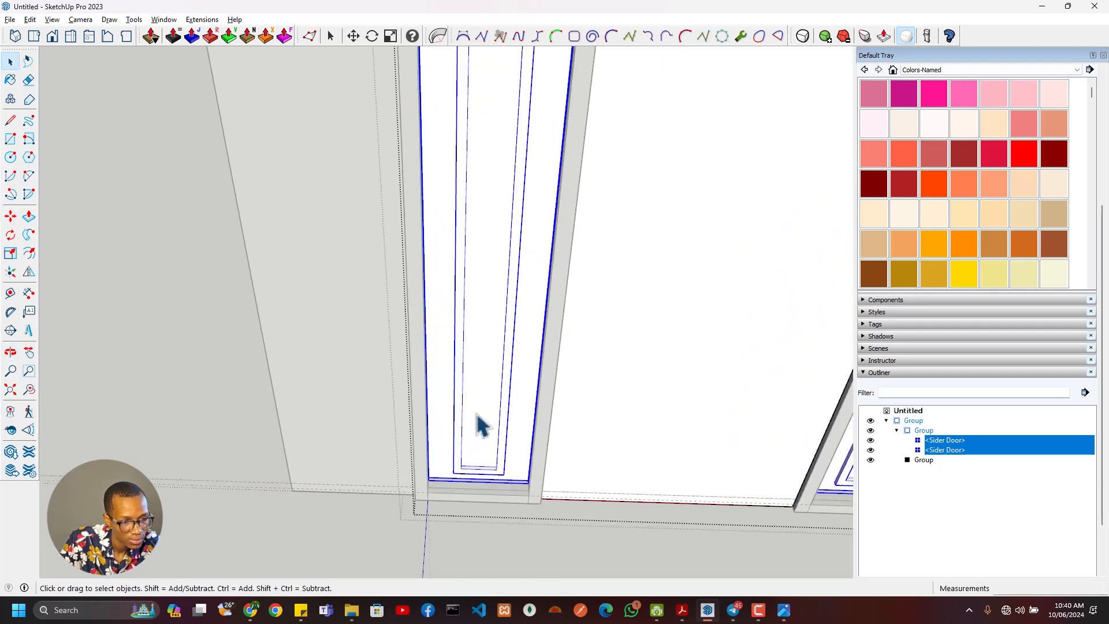
{"action": "double_click", "coordinate": [484, 426]}
{"action": "left_click", "coordinate": [484, 426]}
{"action": "key", "text": "alt+Tab"}
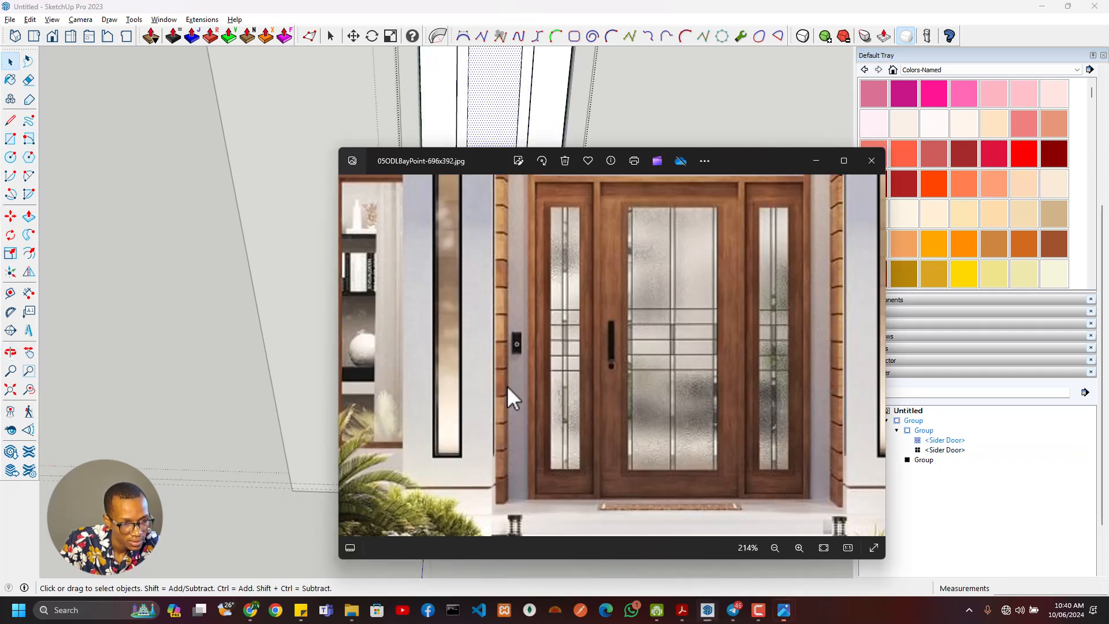
{"action": "key", "text": "alt+Tab"}
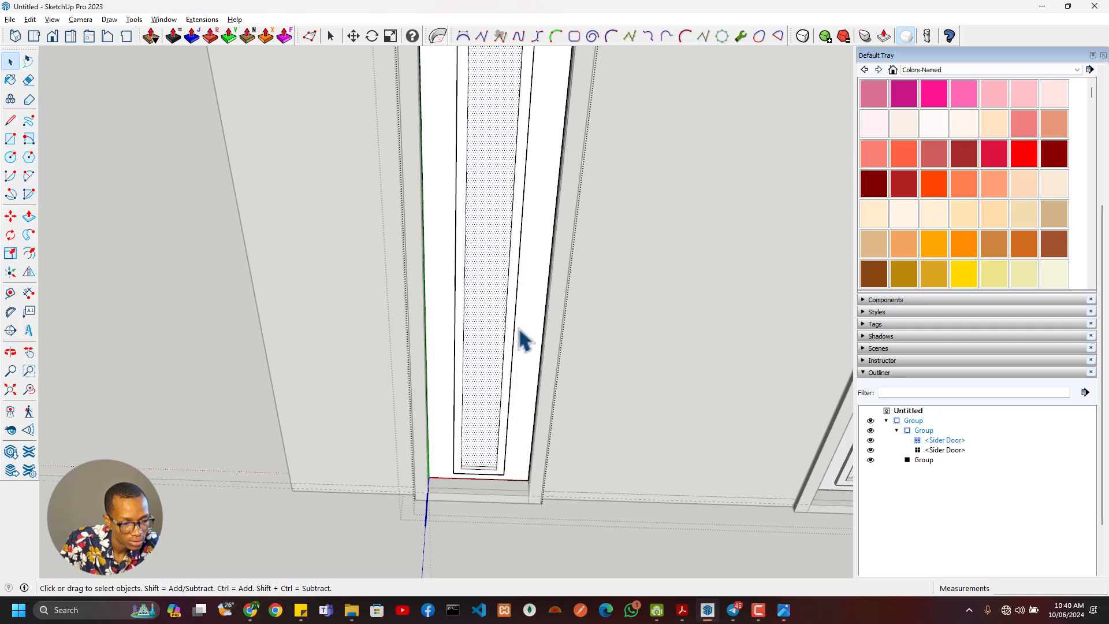
{"action": "scroll", "coordinate": [523, 339], "scroll_direction": "down", "scroll_amount": 5}
{"action": "scroll", "coordinate": [513, 364], "scroll_direction": "up", "scroll_amount": 5}
{"action": "key", "text": "alt+Tab"}
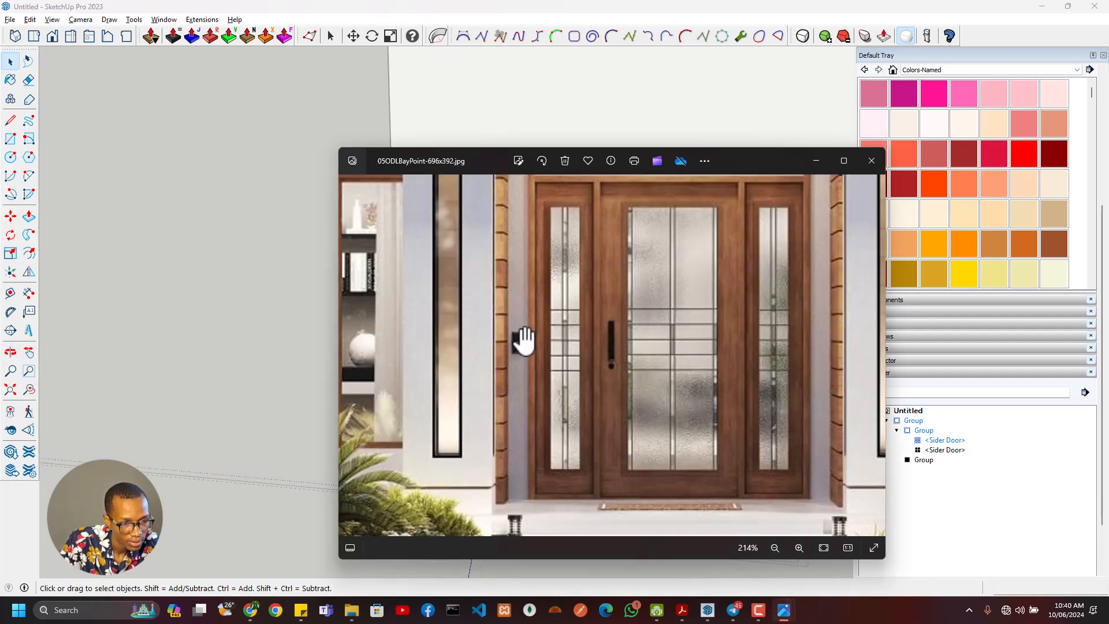
{"action": "key", "text": "alt+Tab"}
{"action": "mouse_move", "coordinate": [546, 349]}
{"action": "middle_mouse_down"}
{"action": "mouse_move", "coordinate": [515, 367]}
{"action": "mouse_move", "coordinate": [535, 245]}
{"action": "mouse_move", "coordinate": [449, 289]}
{"action": "middle_mouse_up"}
{"action": "scroll", "coordinate": [487, 384], "scroll_direction": "down", "scroll_amount": 8}
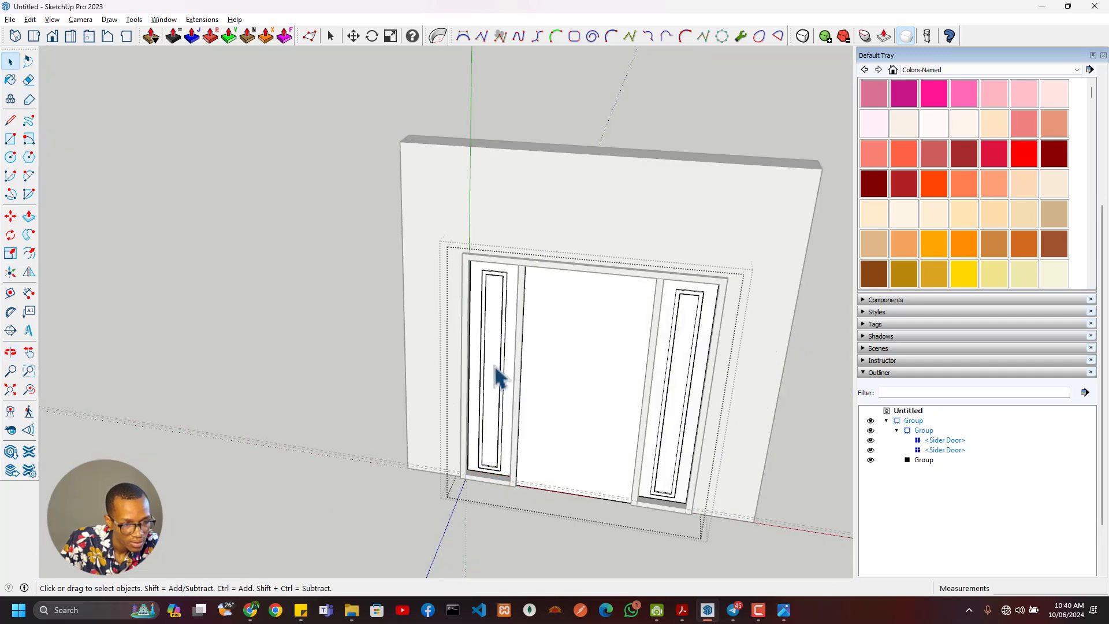
- Examine the door frame and both recessed sidelights from the back and the front of the wall
{"action": "scroll", "coordinate": [520, 378], "scroll_direction": "down", "scroll_amount": 5}
{"action": "middle_click_drag", "start_coordinate": [539, 379], "coordinate": [191, 283]}
{"action": "middle_click_drag", "start_coordinate": [507, 416], "coordinate": [182, 435]}
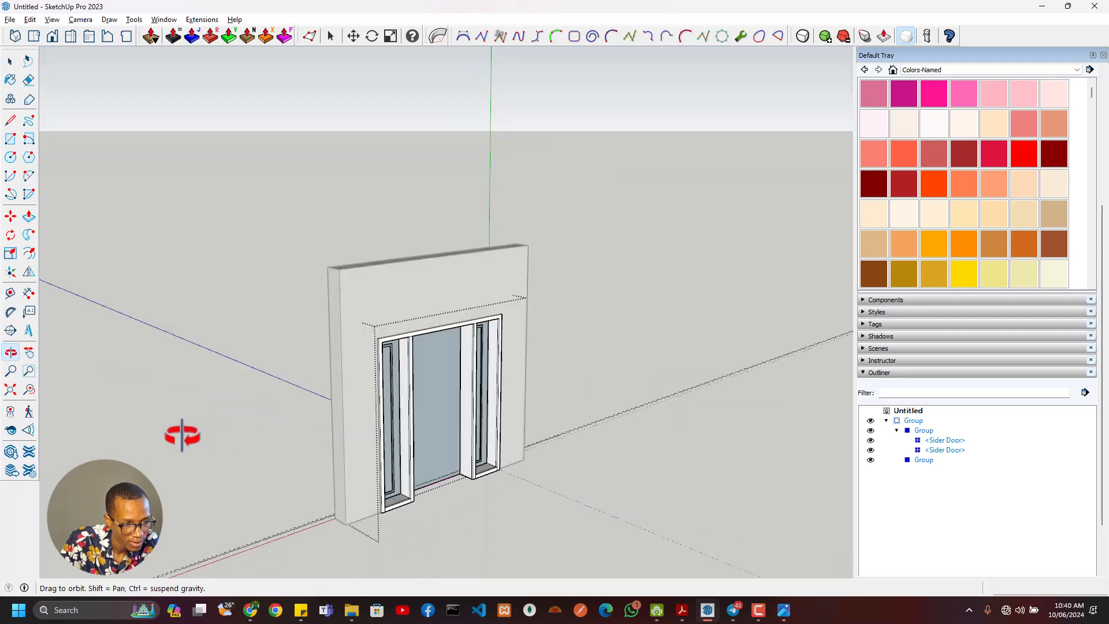
{"action": "scroll", "coordinate": [466, 450], "scroll_direction": "up", "scroll_amount": 5}
{"action": "middle_click_drag", "start_coordinate": [465, 451], "coordinate": [484, 411]}
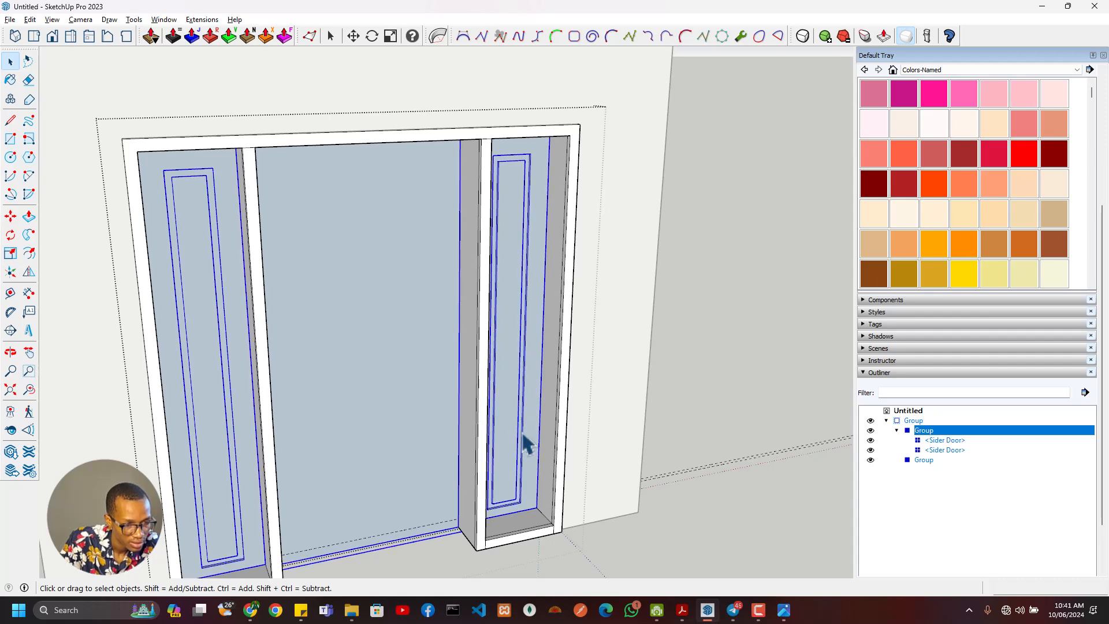
{"action": "scroll", "coordinate": [381, 470], "scroll_direction": "down", "scroll_amount": 5}
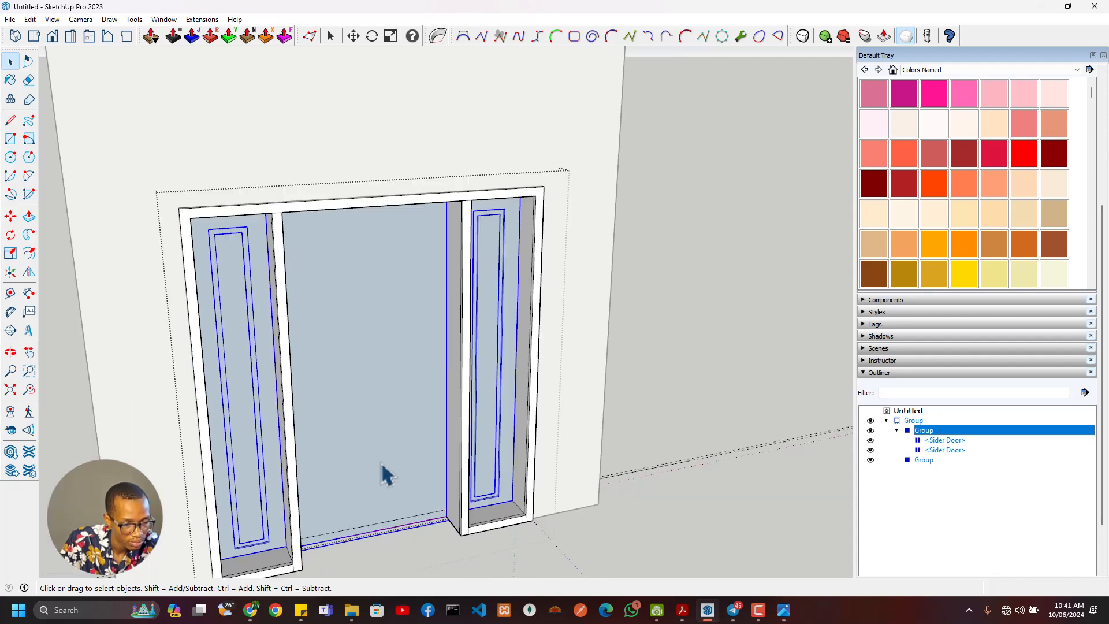
{"action": "middle_click_drag", "start_coordinate": [284, 438], "coordinate": [487, 453]}
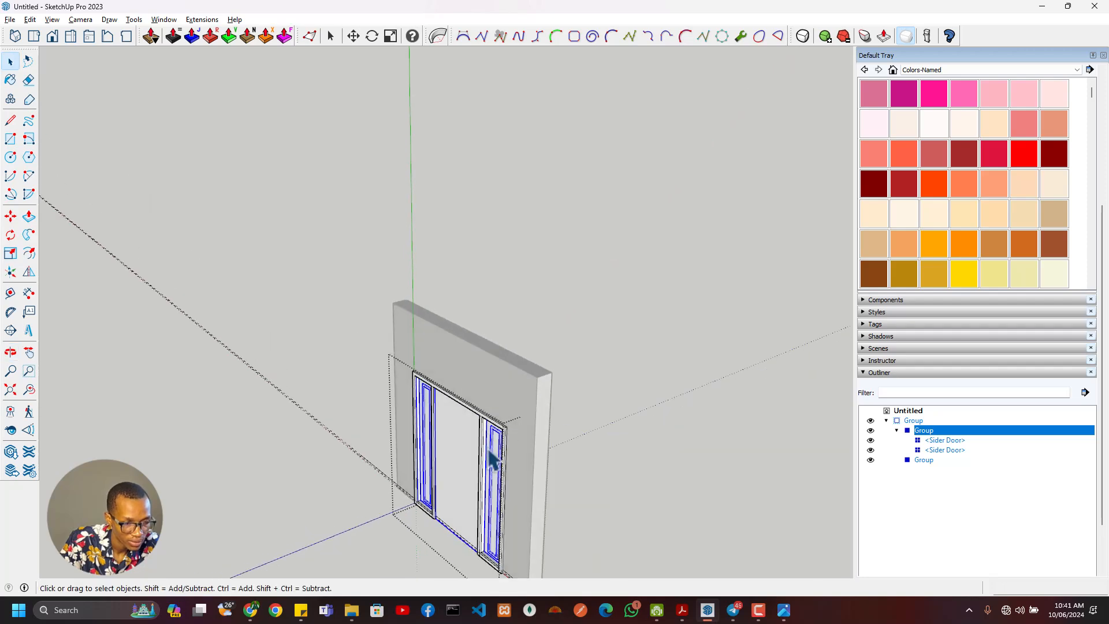
{"action": "scroll", "coordinate": [486, 453], "scroll_direction": "up", "scroll_amount": 3}
{"action": "scroll", "coordinate": [408, 442], "scroll_direction": "down", "scroll_amount": 3}
{"action": "middle_click_drag", "start_coordinate": [408, 441], "coordinate": [542, 372]}
{"action": "scroll", "coordinate": [399, 349], "scroll_direction": "up", "scroll_amount": 3}
{"action": "scroll", "coordinate": [480, 351], "scroll_direction": "up", "scroll_amount": 2}
{"action": "scroll", "coordinate": [428, 348], "scroll_direction": "down", "scroll_amount": 3}
{"action": "middle_click_drag", "start_coordinate": [428, 348], "coordinate": [451, 347]}
- Open the door panel group, select the central door face, and check the main door in the reference image
{"action": "double_click", "coordinate": [442, 384]}
{"action": "scroll", "coordinate": [418, 437], "scroll_direction": "up", "scroll_amount": 3}
{"action": "scroll", "coordinate": [419, 473], "scroll_direction": "down", "scroll_amount": 5}
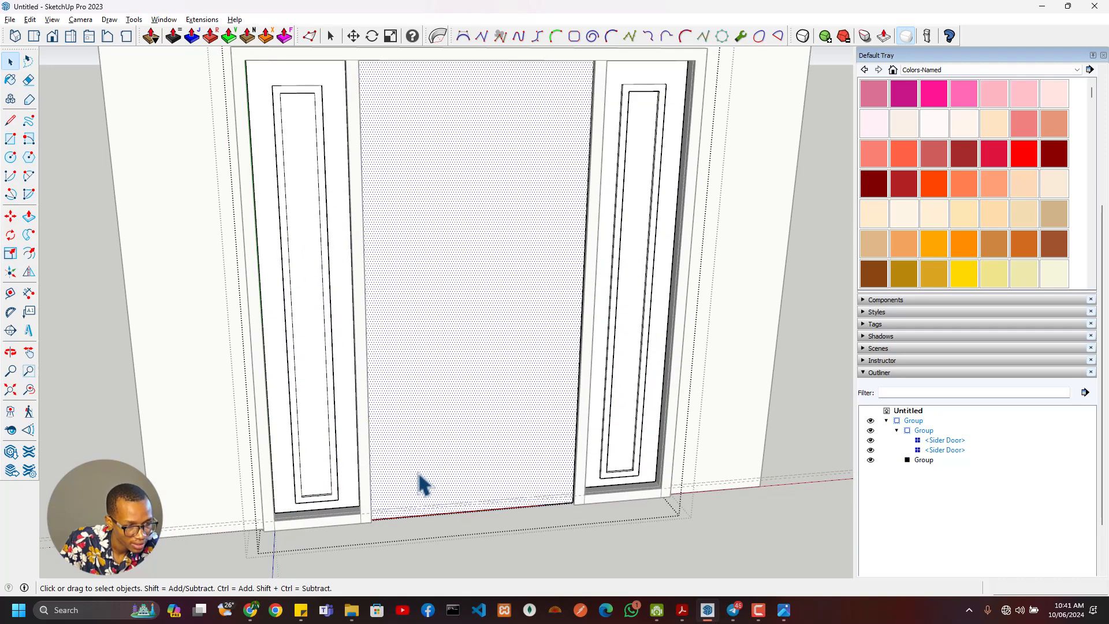
{"action": "key", "text": "alt+Tab"}
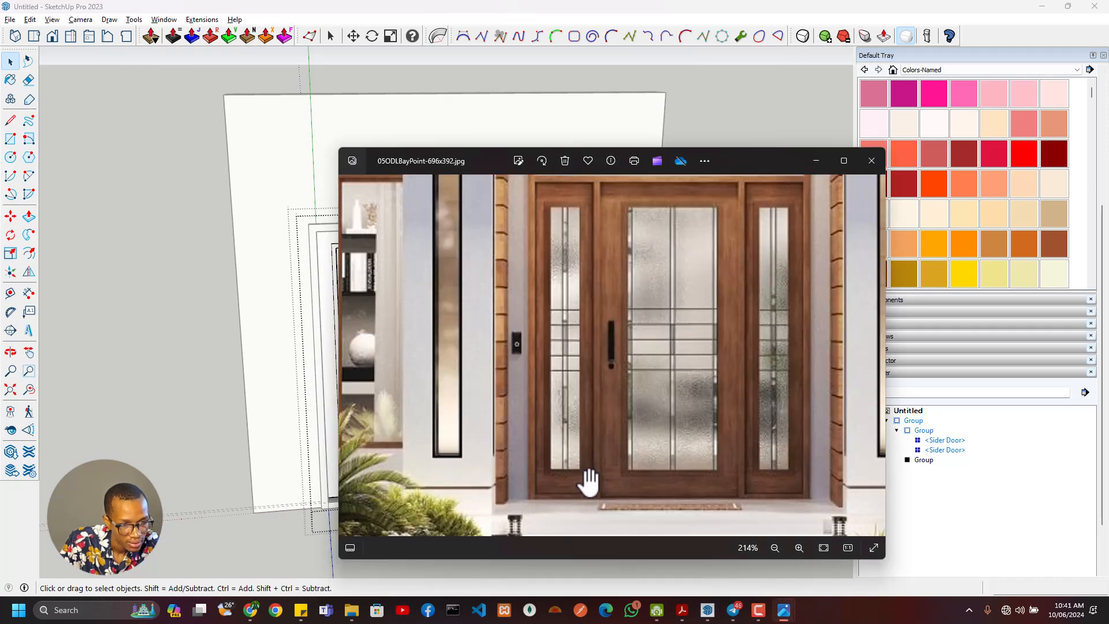
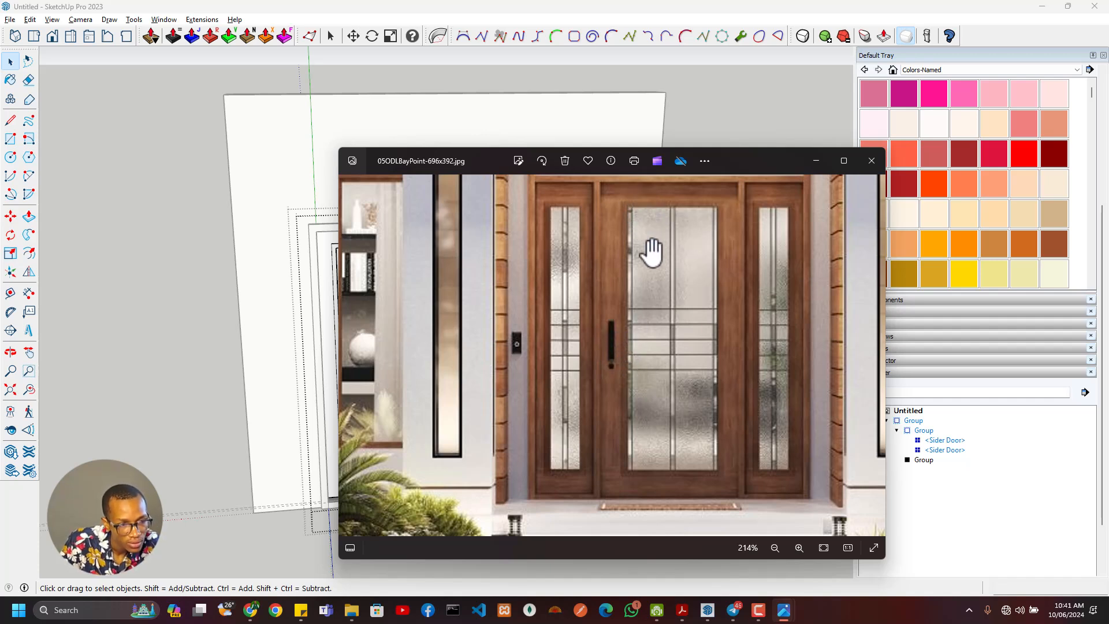
- Check the main door in the reference image and offset the central door face's outline 100 mm inward
{"action": "key", "text": "alt+Tab"}
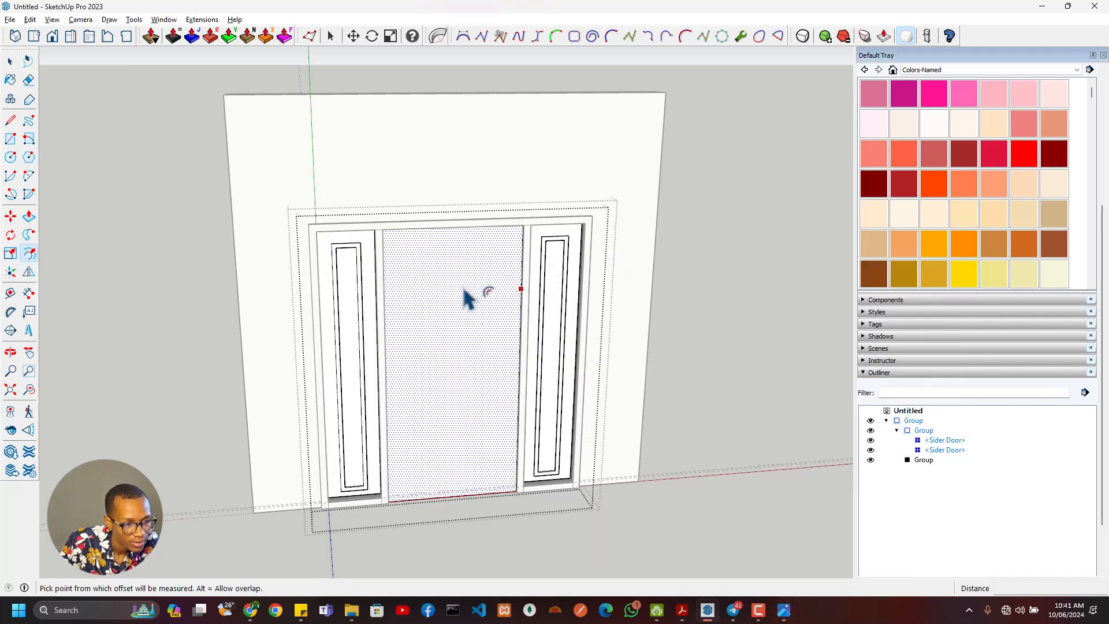
{"action": "left_click", "coordinate": [470, 271]}
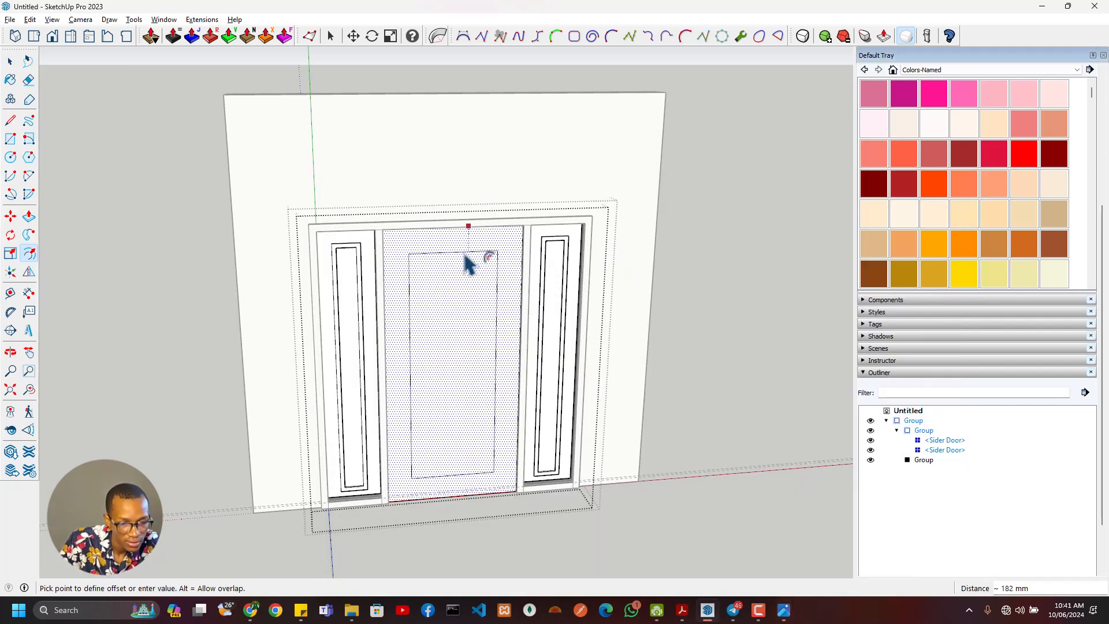
{"action": "key", "text": "Escape"}
{"action": "key", "text": "alt+Tab"}
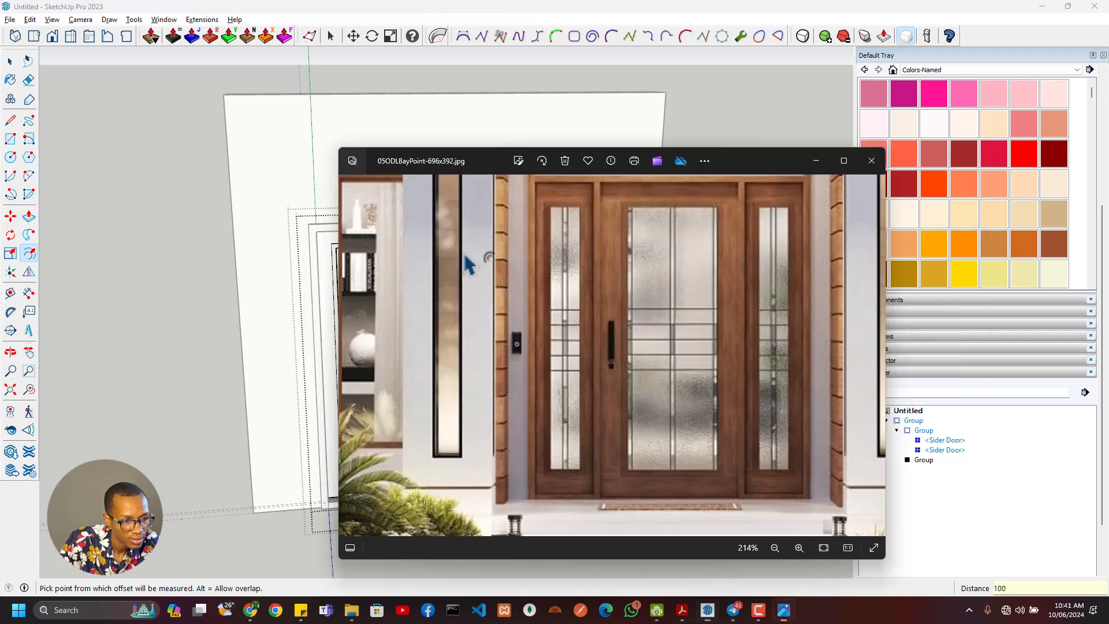
{"action": "key", "text": "alt+Tab"}
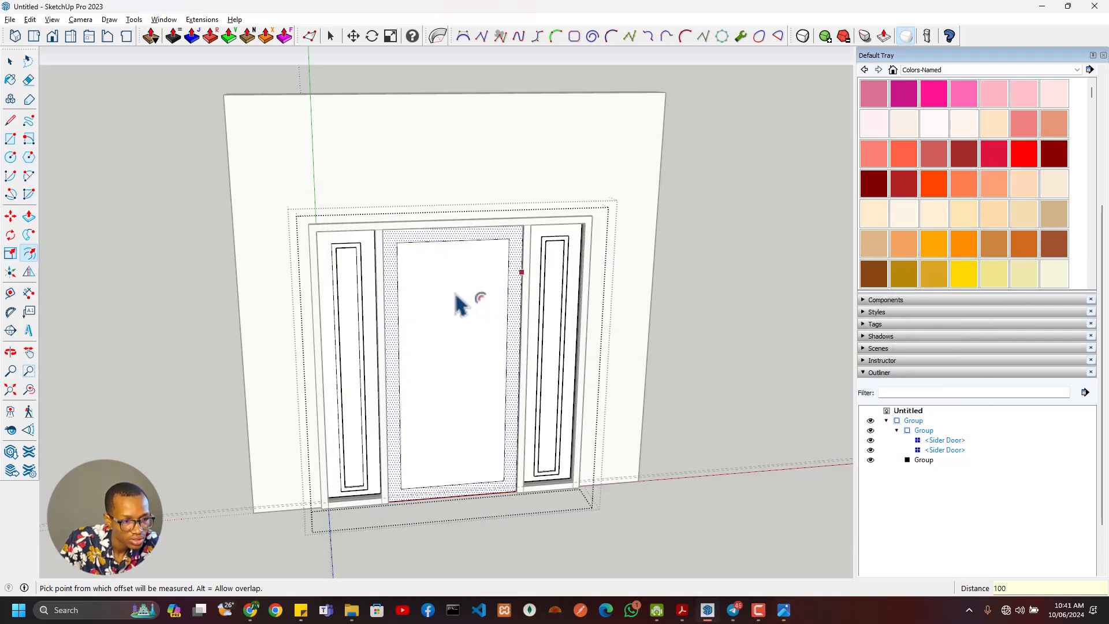
{"action": "mouse_move", "coordinate": [456, 302]}
{"action": "middle_mouse_down"}
{"action": "mouse_move", "coordinate": [413, 215]}
{"action": "mouse_move", "coordinate": [367, 218]}
{"action": "middle_mouse_up"}
- Compare with the reference image again and offset the central door's inner panel outline 30 mm inward
{"action": "key", "text": "alt+Tab"}
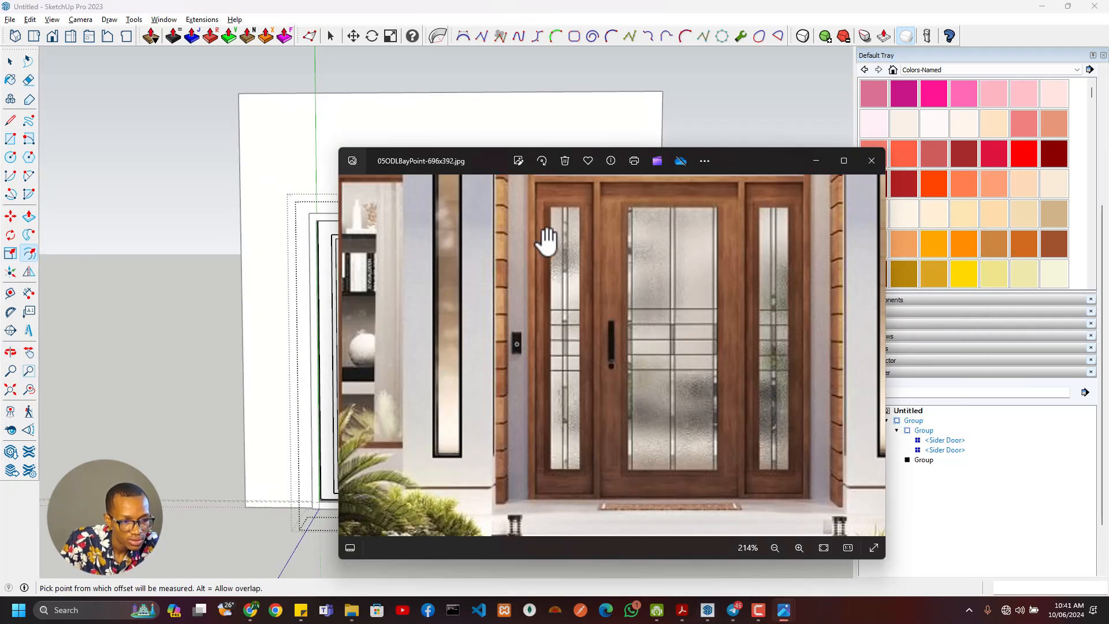
{"action": "key", "text": "alt+Tab"}
{"action": "key", "text": "space"}
{"action": "left_click", "coordinate": [479, 255]}
{"action": "key", "text": "f"}
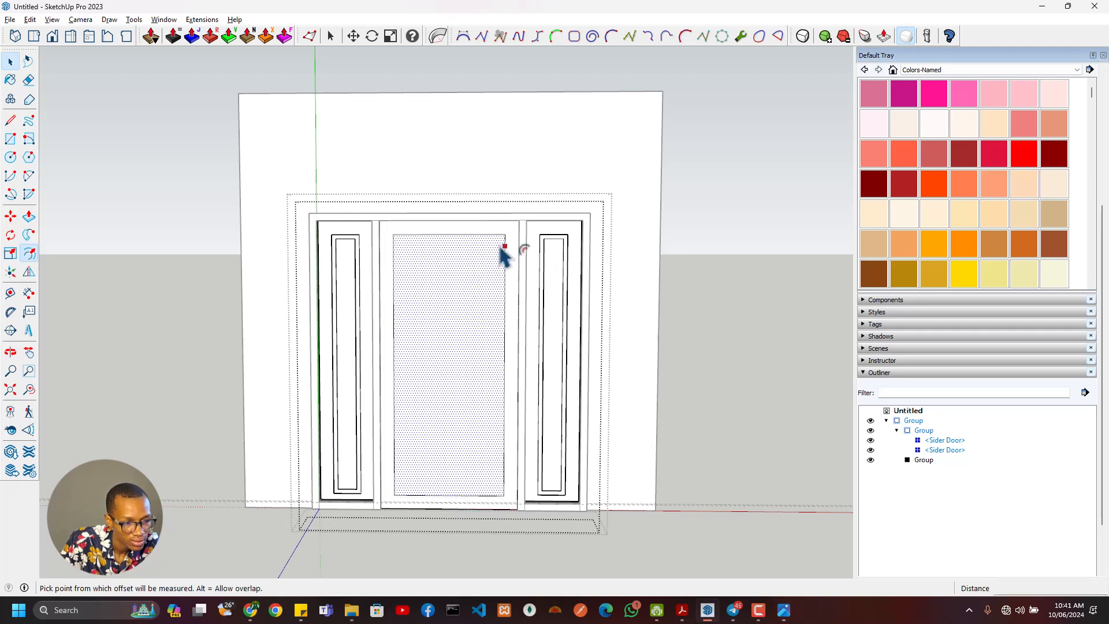
{"action": "type", "text": "30"}
{"action": "key", "text": "Return"}
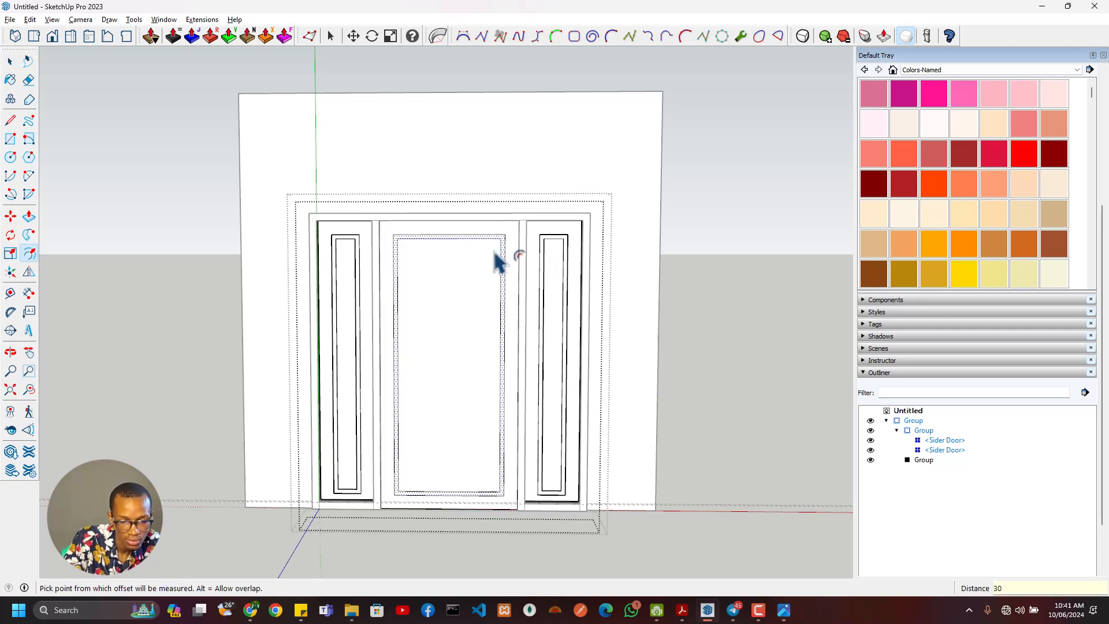
- Check the glazing border in the reference image and raise the narrow border around the central glass panel with Push/Pull
{"action": "scroll", "coordinate": [445, 300], "scroll_direction": "up", "scroll_amount": 1}
{"action": "key", "text": "alt+Tab"}
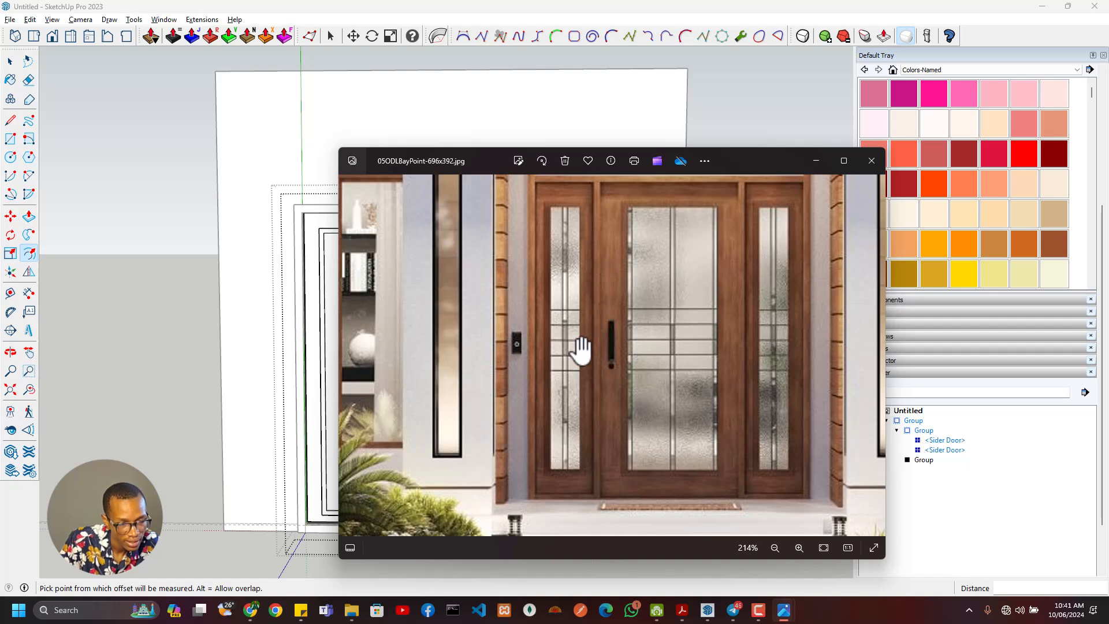
{"action": "key", "text": "alt+Tab"}
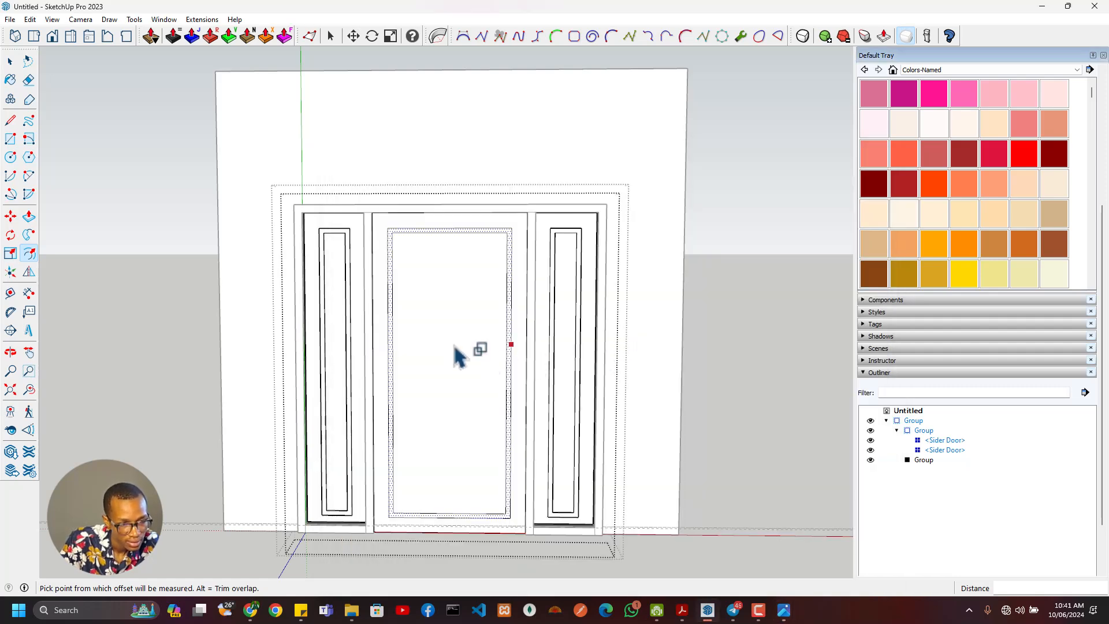
{"action": "key", "text": "space"}
{"action": "left_click", "coordinate": [456, 346]}
{"action": "scroll", "coordinate": [391, 297], "scroll_direction": "up", "scroll_amount": 3}
{"action": "middle_click_drag", "start_coordinate": [391, 296], "coordinate": [464, 343]}
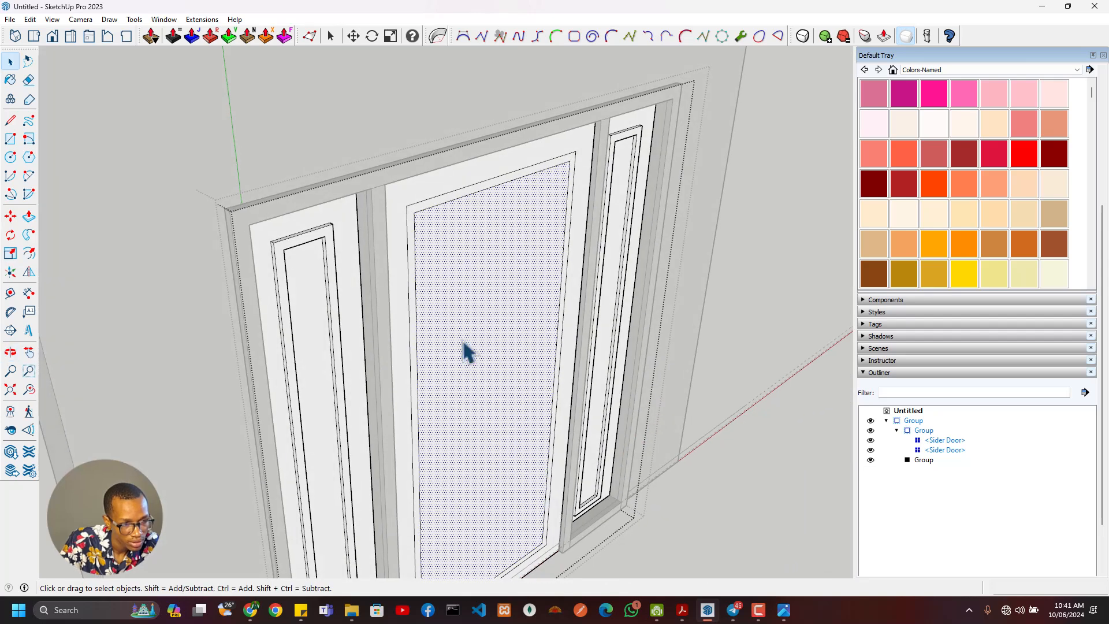
{"action": "left_click", "coordinate": [415, 213]}
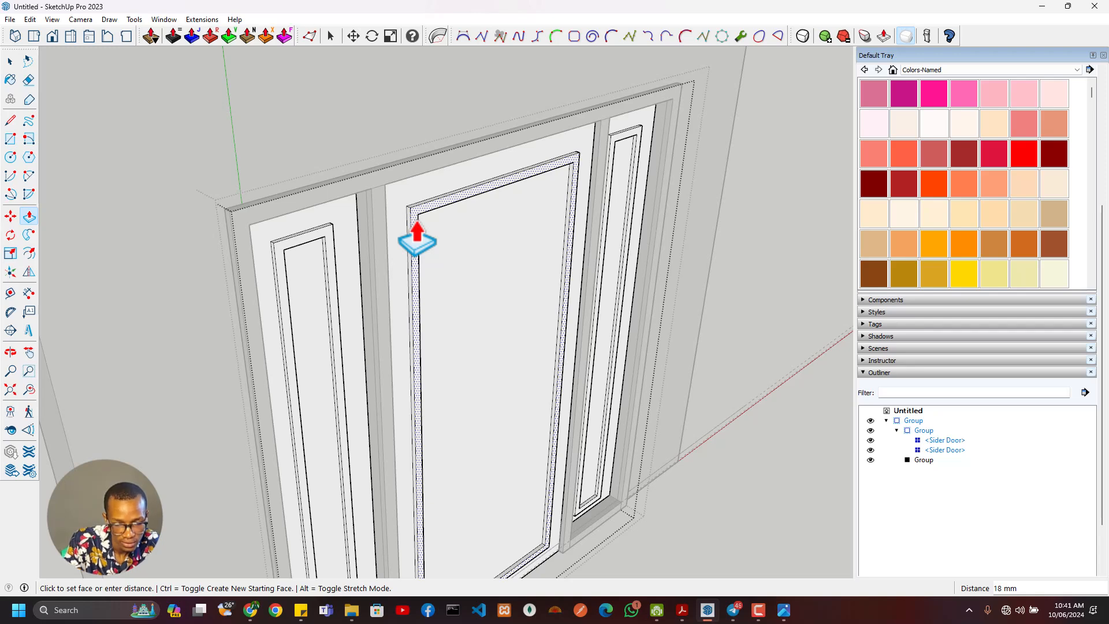
{"action": "key", "text": "Return"}
- Select the raised central border with its connected faces and paint it with Wood Veneer 01 from the Wood materials
{"action": "scroll", "coordinate": [499, 229], "scroll_direction": "down", "scroll_amount": 3}
{"action": "middle_click_drag", "start_coordinate": [499, 228], "coordinate": [398, 208]}
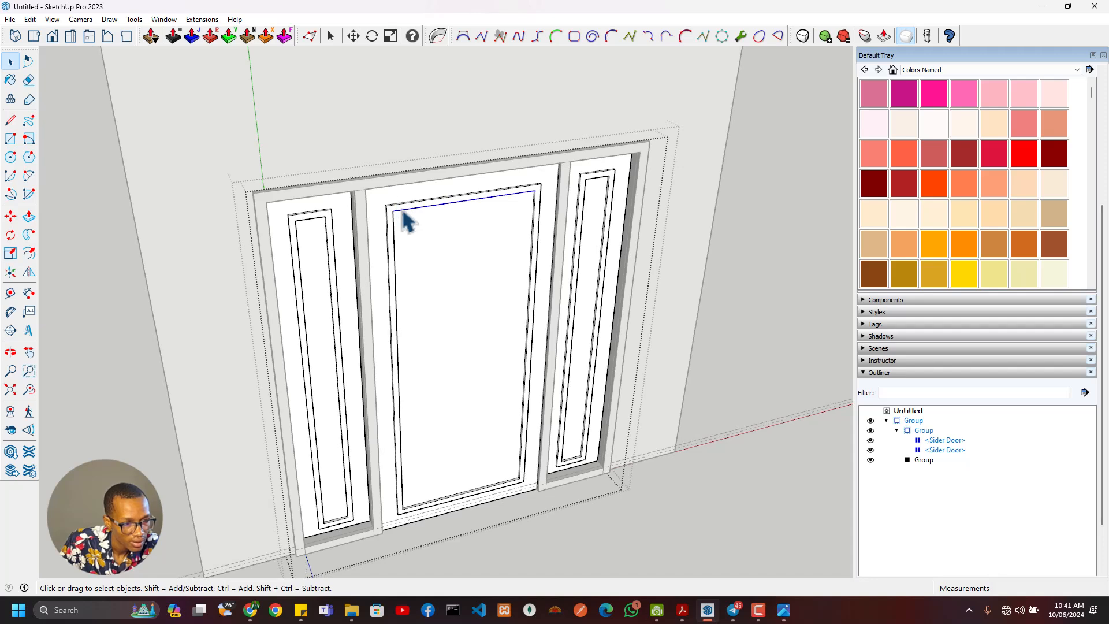
{"action": "scroll", "coordinate": [406, 220], "scroll_direction": "up", "scroll_amount": 3}
{"action": "scroll", "coordinate": [406, 219], "scroll_direction": "down", "scroll_amount": 3}
{"action": "scroll", "coordinate": [406, 220], "scroll_direction": "up", "scroll_amount": 5}
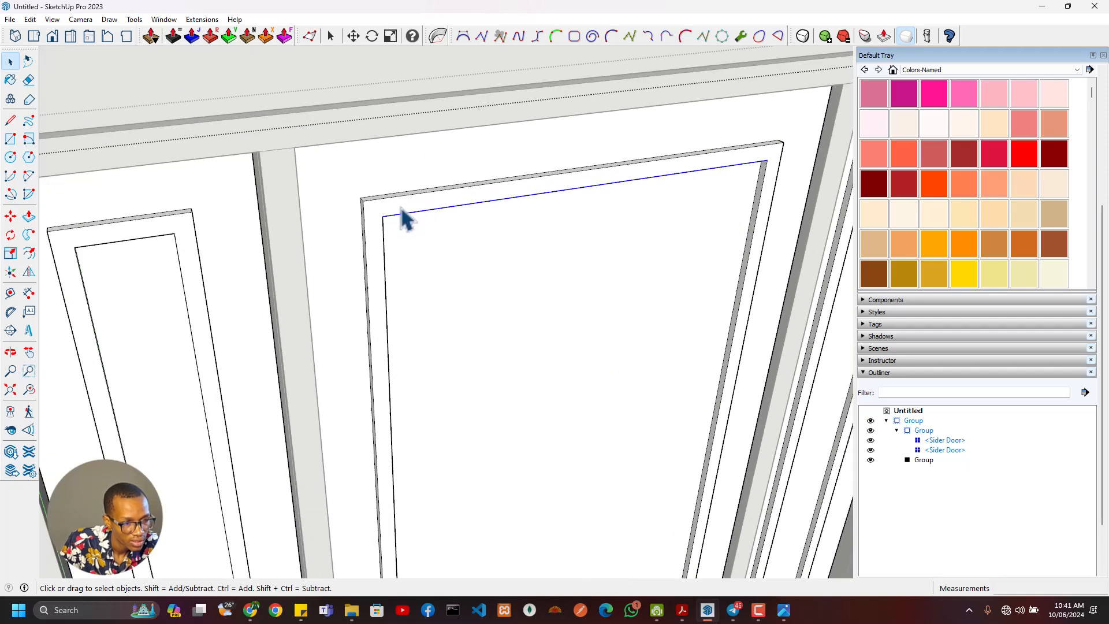
{"action": "left_click", "coordinate": [402, 211]}
{"action": "right_click", "coordinate": [402, 210]}
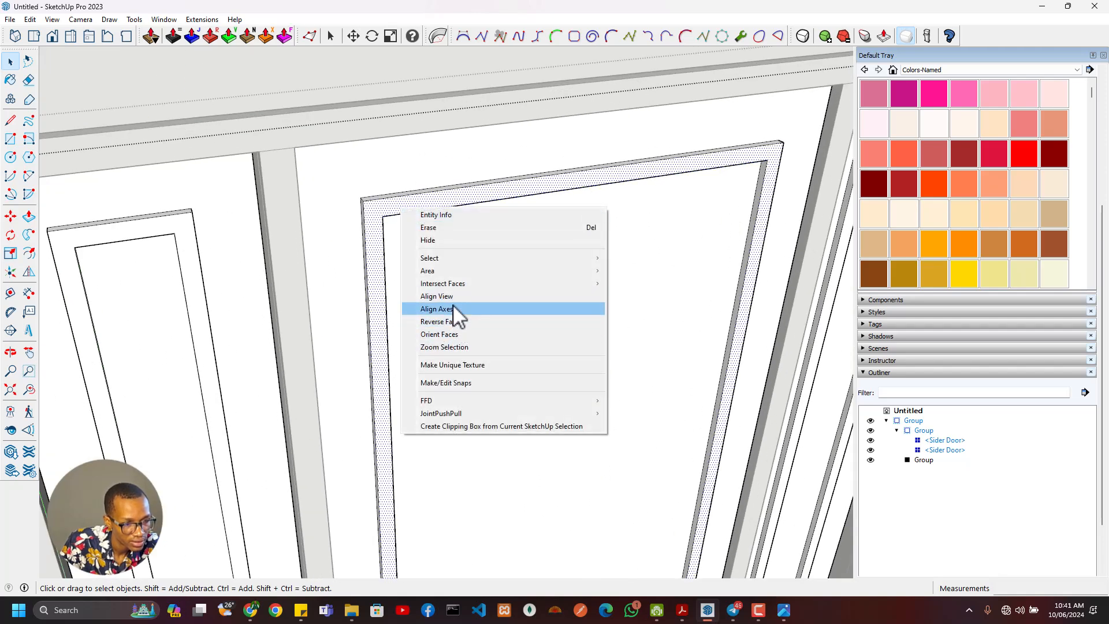
{"action": "mouse_move", "coordinate": [454, 260]}
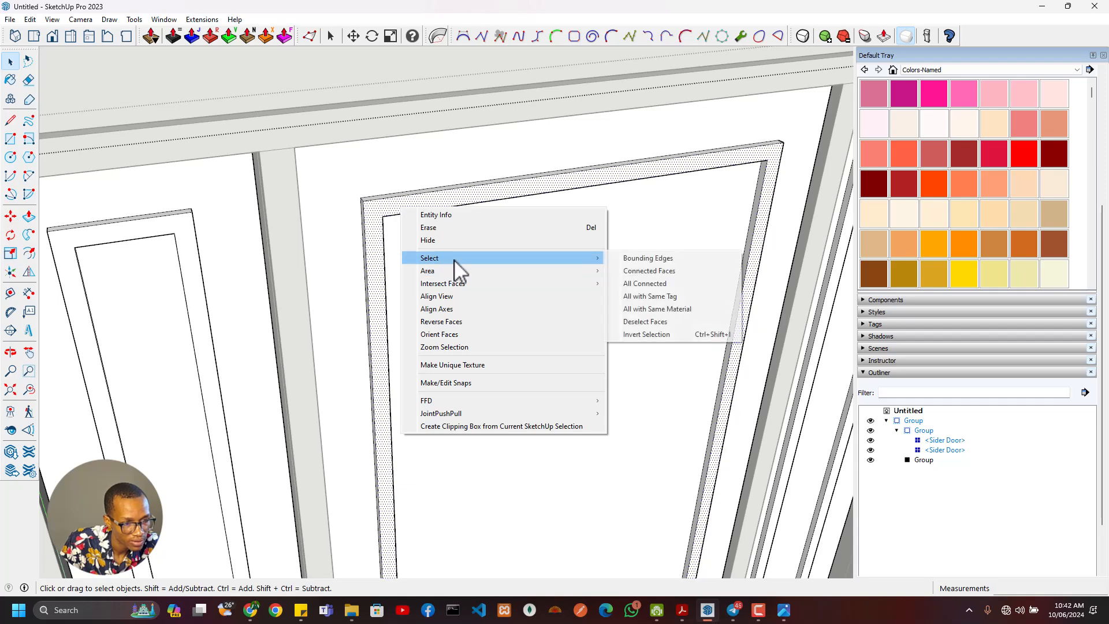
{"action": "left_click", "coordinate": [661, 272]}
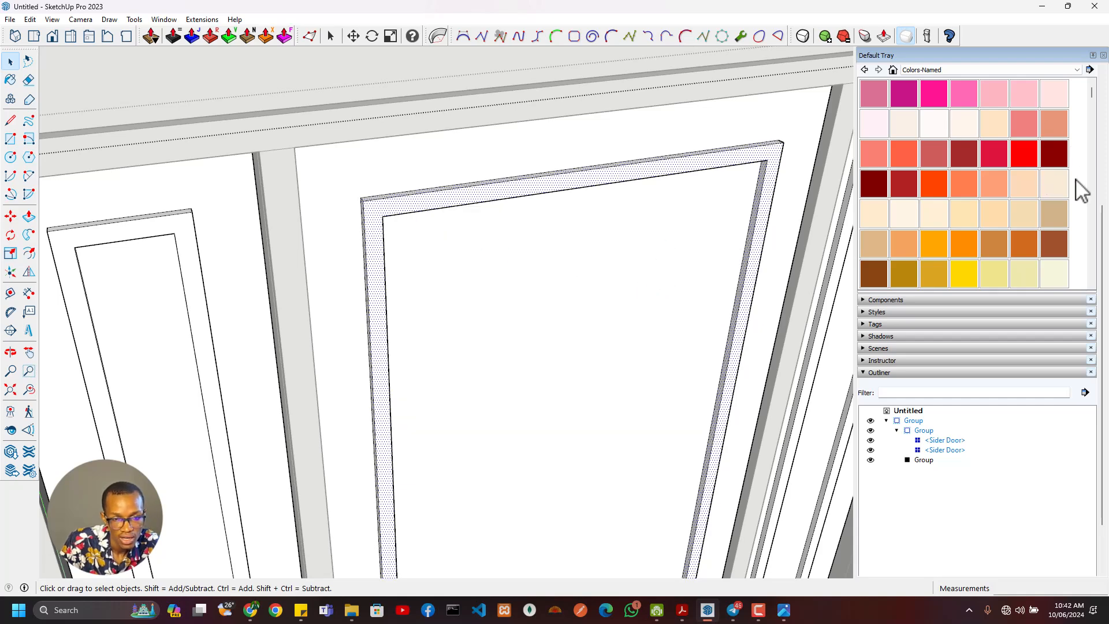
{"action": "scroll", "coordinate": [1094, 220], "scroll_direction": "up", "scroll_amount": 3}
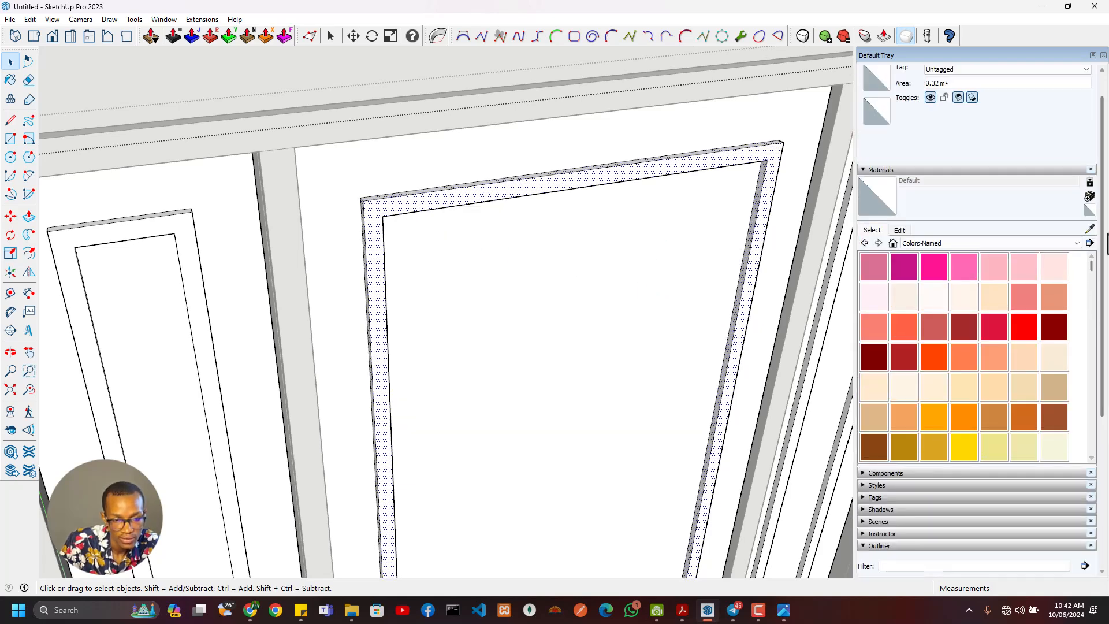
{"action": "left_click", "coordinate": [945, 241]}
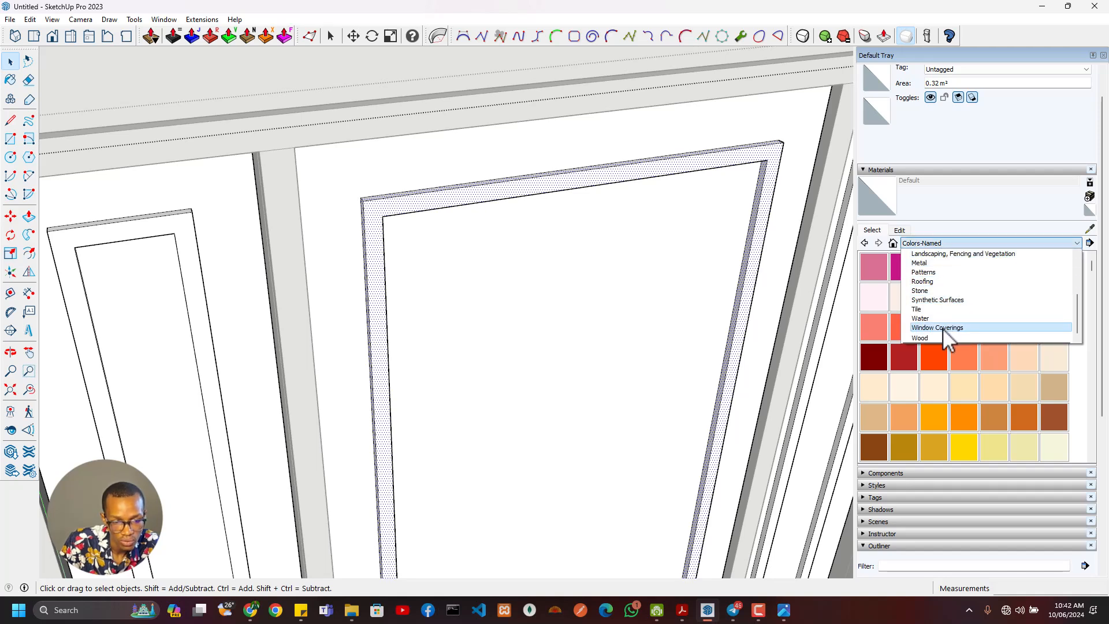
{"action": "left_click", "coordinate": [941, 338]}
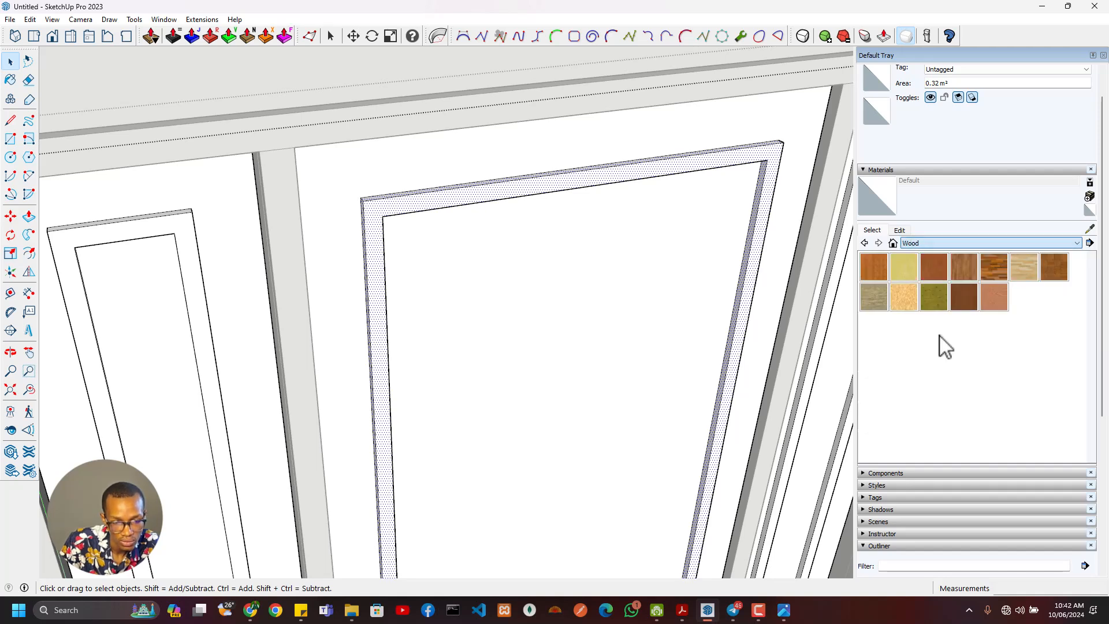
{"action": "left_click", "coordinate": [965, 297]}
{"action": "left_click", "coordinate": [510, 187]}
{"action": "scroll", "coordinate": [525, 211], "scroll_direction": "down", "scroll_amount": 3}
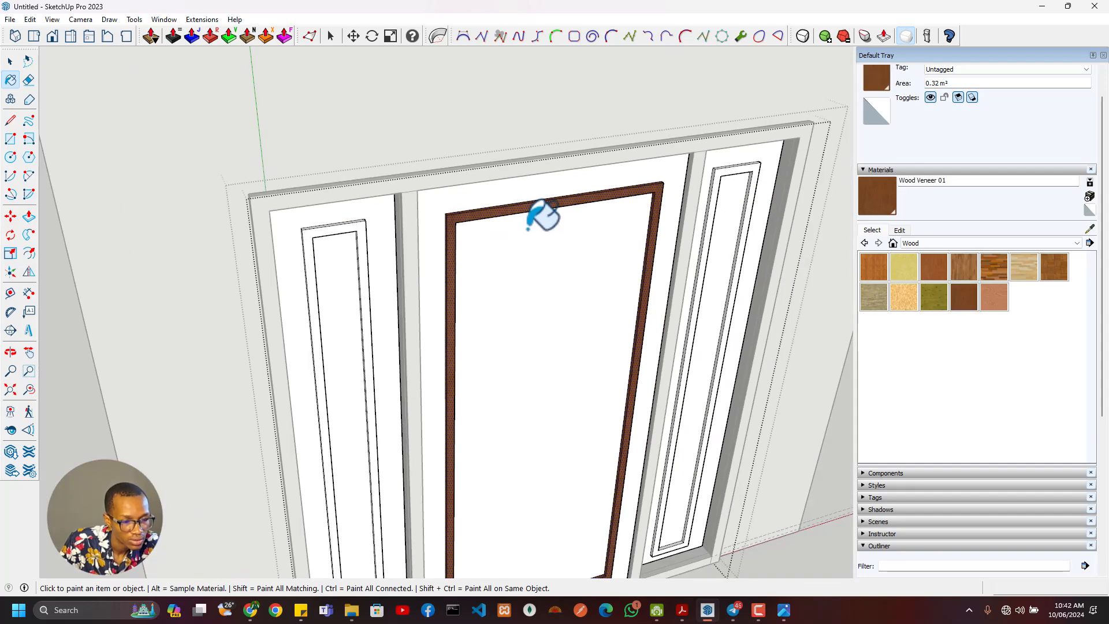
- Paint the central door's outer frame face with the Wood Bamboo material
{"action": "scroll", "coordinate": [543, 212], "scroll_direction": "up", "scroll_amount": 3}
{"action": "mouse_move", "coordinate": [501, 215]}
{"action": "middle_mouse_down"}
{"action": "mouse_move", "coordinate": [495, 236]}
{"action": "mouse_move", "coordinate": [358, 185]}
{"action": "mouse_move", "coordinate": [532, 156]}
{"action": "mouse_move", "coordinate": [483, 212]}
{"action": "mouse_move", "coordinate": [532, 174]}
{"action": "mouse_move", "coordinate": [545, 191]}
{"action": "mouse_move", "coordinate": [777, 123]}
{"action": "mouse_move", "coordinate": [1037, 114]}
{"action": "mouse_move", "coordinate": [994, 87]}
{"action": "mouse_move", "coordinate": [696, 114]}
{"action": "mouse_move", "coordinate": [756, 69]}
{"action": "mouse_move", "coordinate": [664, 144]}
{"action": "mouse_move", "coordinate": [589, 247]}
{"action": "mouse_move", "coordinate": [706, 98]}
{"action": "mouse_move", "coordinate": [716, 38]}
{"action": "mouse_move", "coordinate": [757, 40]}
{"action": "mouse_move", "coordinate": [681, 75]}
{"action": "mouse_move", "coordinate": [690, 82]}
{"action": "mouse_move", "coordinate": [631, 168]}
{"action": "mouse_move", "coordinate": [699, 70]}
{"action": "mouse_move", "coordinate": [658, 104]}
{"action": "mouse_move", "coordinate": [693, 116]}
{"action": "middle_mouse_up"}
{"action": "key", "text": "space"}
{"action": "left_click", "coordinate": [548, 177]}
{"action": "scroll", "coordinate": [547, 176], "scroll_direction": "down", "scroll_amount": 3}
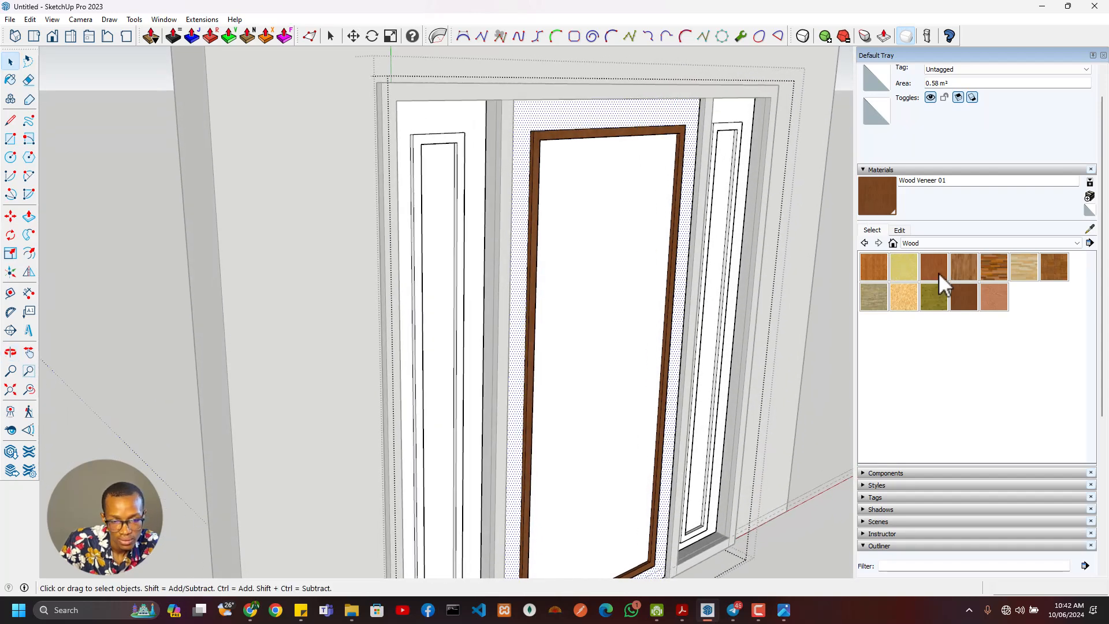
{"action": "left_click", "coordinate": [873, 270]}
{"action": "left_click", "coordinate": [667, 113]}
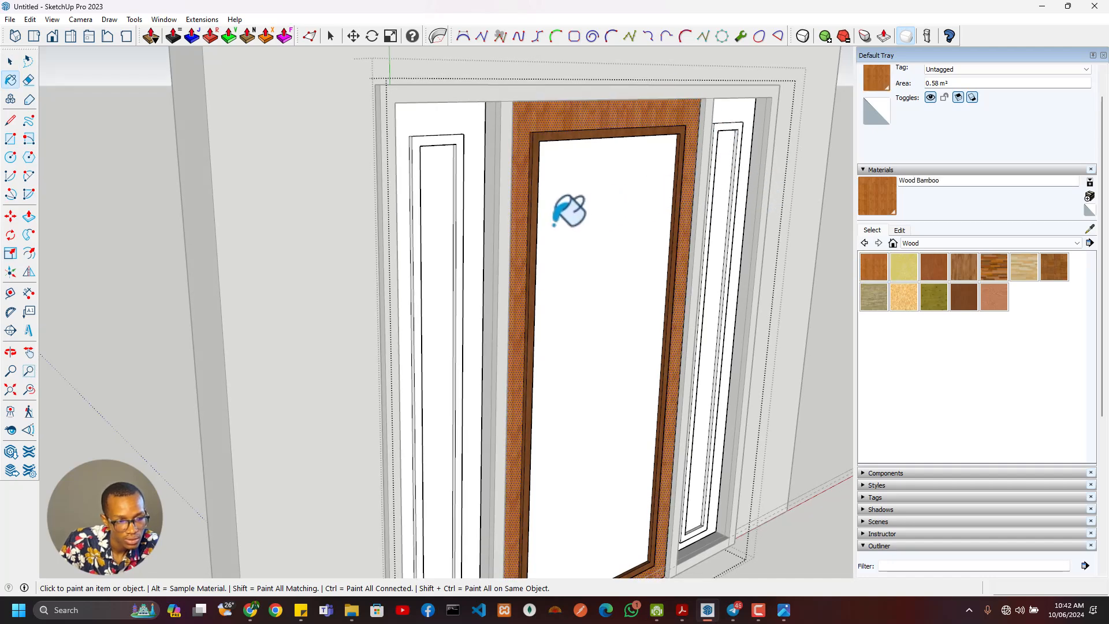
- Paint the central door's inner panel with Translucent Glass Safety from the Glass and Mirrors materials
{"action": "mouse_move", "coordinate": [569, 210]}
{"action": "middle_mouse_down"}
{"action": "mouse_move", "coordinate": [441, 235]}
{"action": "mouse_move", "coordinate": [509, 225]}
{"action": "middle_mouse_up"}
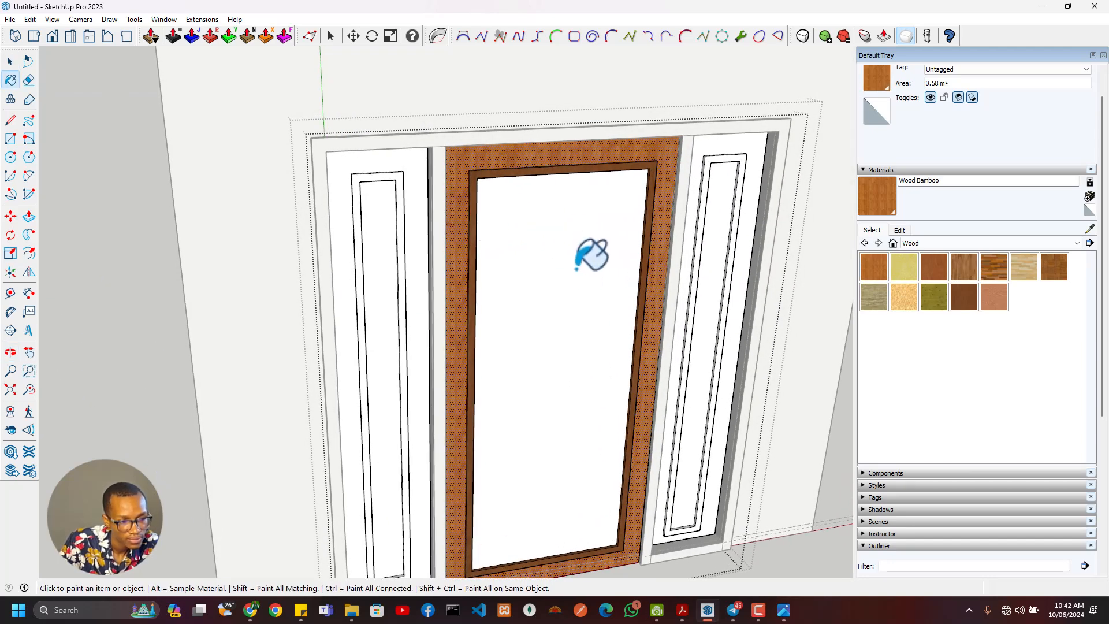
{"action": "left_click", "coordinate": [958, 243]}
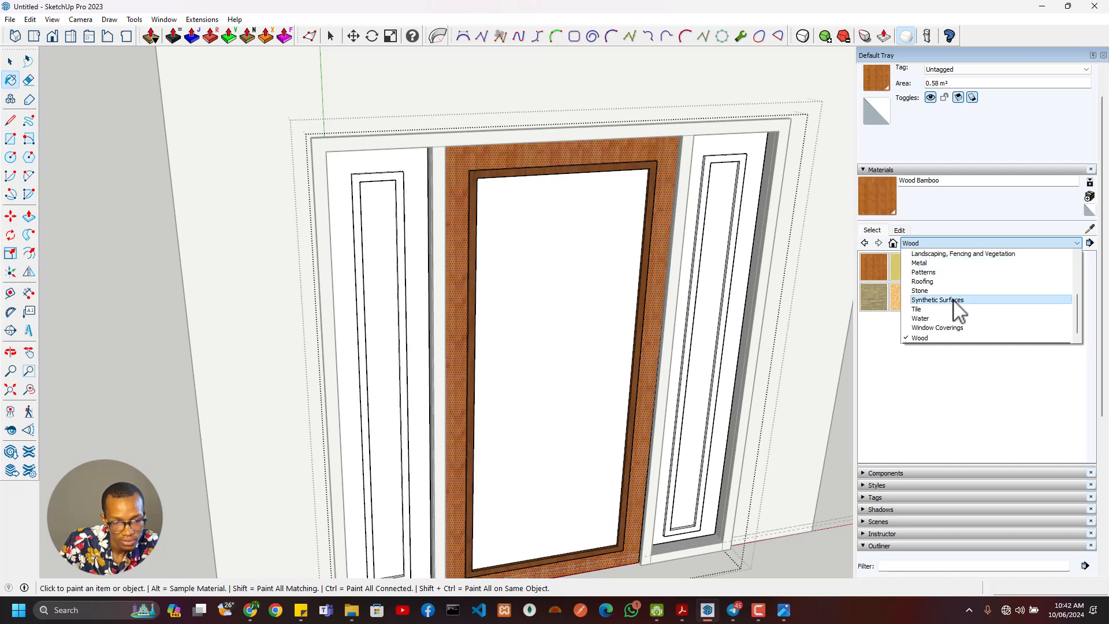
{"action": "scroll", "coordinate": [945, 318], "scroll_direction": "up", "scroll_amount": 3}
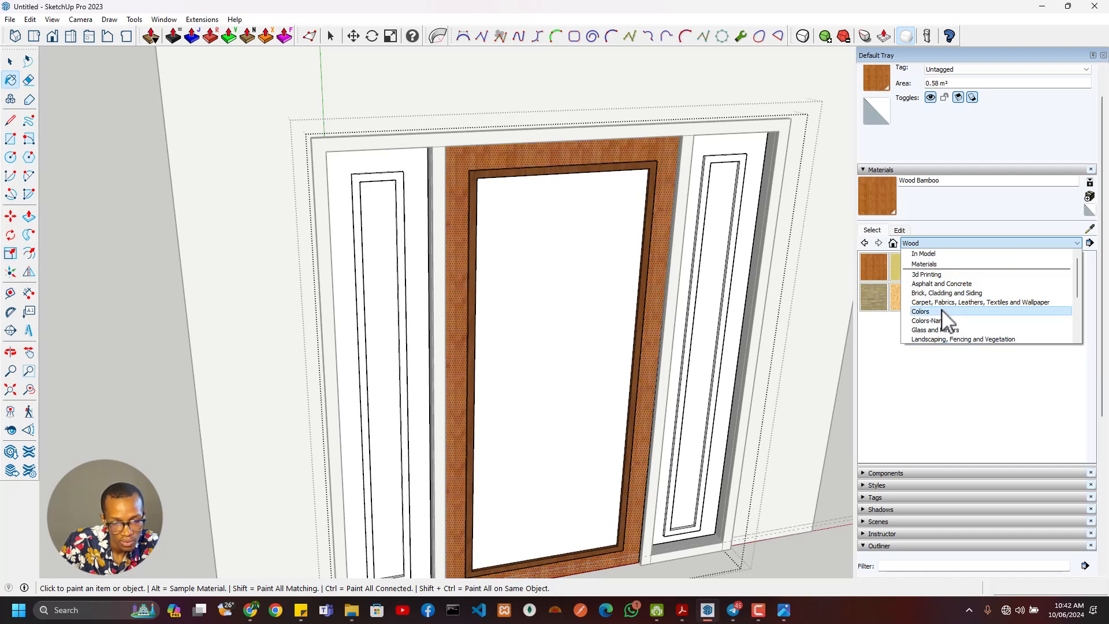
{"action": "scroll", "coordinate": [945, 323], "scroll_direction": "down", "scroll_amount": 2}
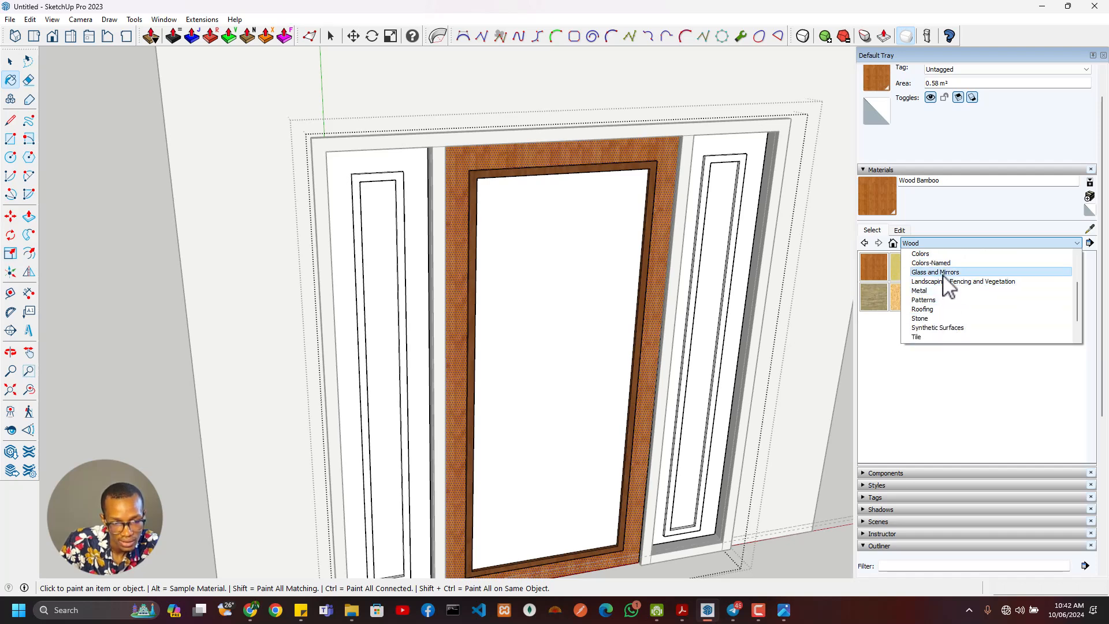
{"action": "left_click", "coordinate": [939, 272]}
{"action": "left_click", "coordinate": [913, 305]}
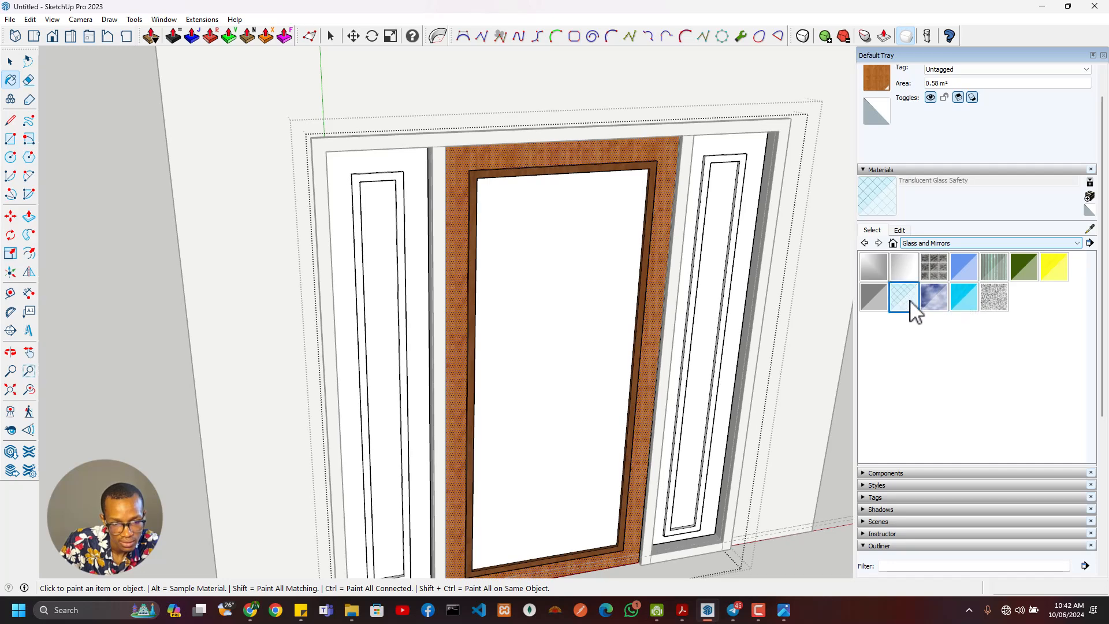
{"action": "left_click", "coordinate": [621, 303]}
- Open the left Sider Door component and paint its inner panel with Translucent Glass Safety
{"action": "scroll", "coordinate": [641, 341], "scroll_direction": "down", "scroll_amount": 3}
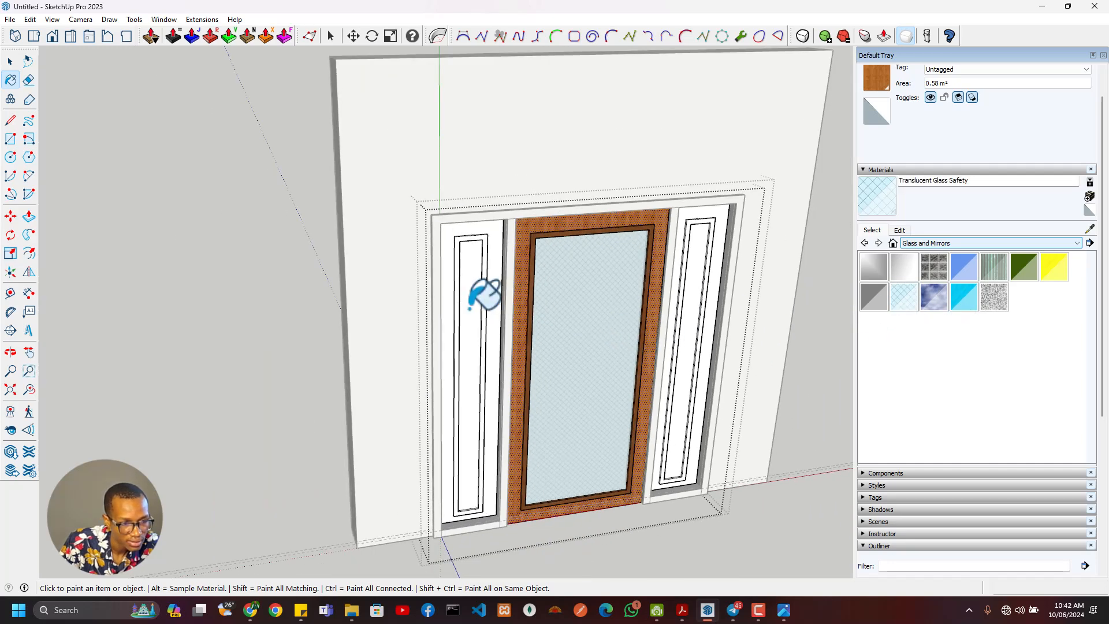
{"action": "scroll", "coordinate": [439, 324], "scroll_direction": "up", "scroll_amount": 3}
{"action": "scroll", "coordinate": [433, 339], "scroll_direction": "down", "scroll_amount": 3}
{"action": "key", "text": "space"}
{"action": "scroll", "coordinate": [448, 347], "scroll_direction": "up", "scroll_amount": 5}
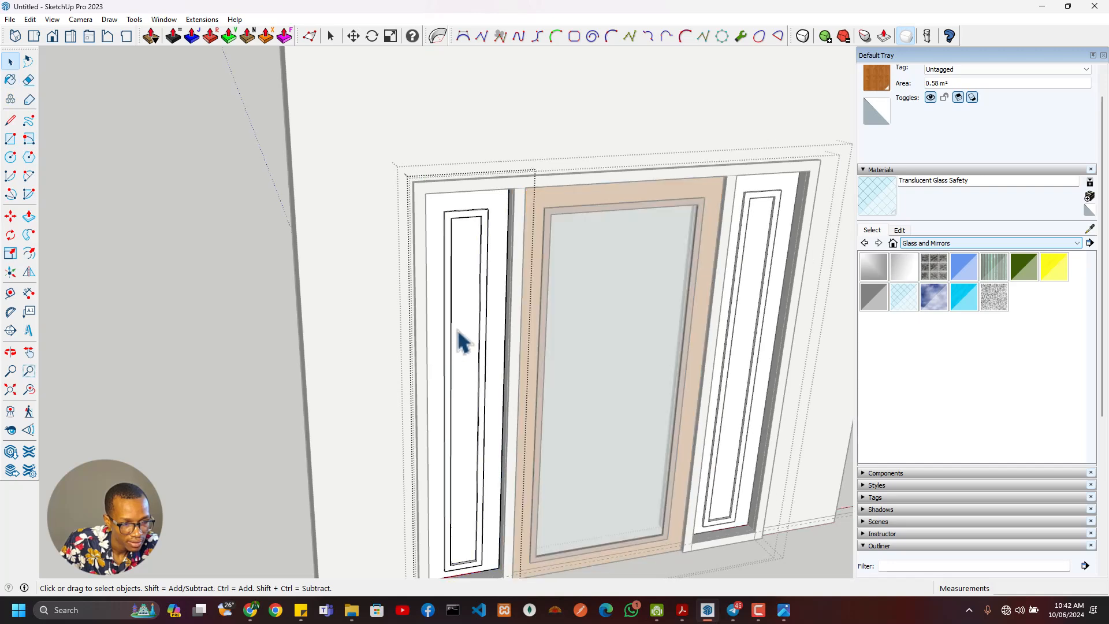
{"action": "left_click", "coordinate": [462, 341]}
{"action": "scroll", "coordinate": [470, 334], "scroll_direction": "up", "scroll_amount": 3}
{"action": "left_click", "coordinate": [904, 297]}
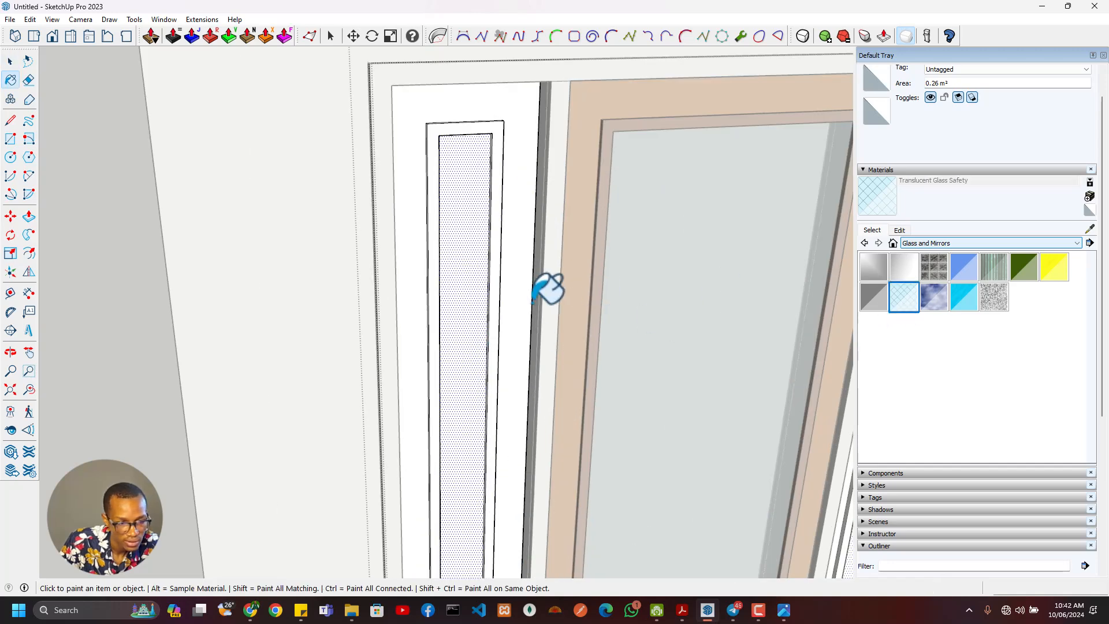
{"action": "left_click", "coordinate": [472, 308]}
- Select the sidelight's glazing border with its connected faces and paint it with Wood Veneer 01 sampled from the central door's border
{"action": "key", "text": "space"}
{"action": "right_click", "coordinate": [498, 298]}
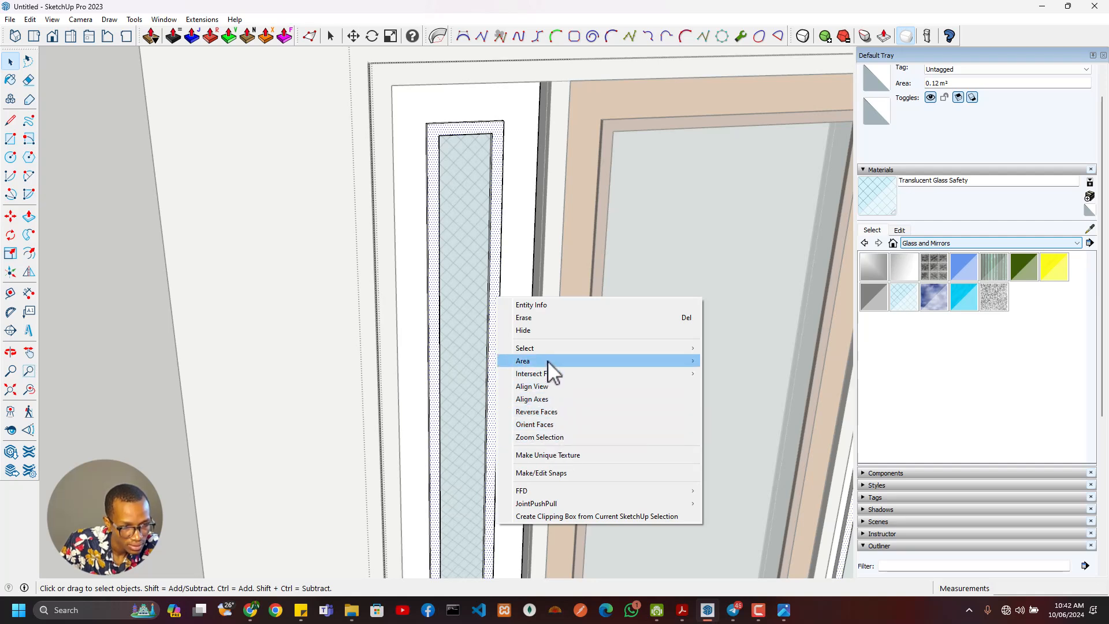
{"action": "mouse_move", "coordinate": [549, 354]}
{"action": "left_click", "coordinate": [774, 361]}
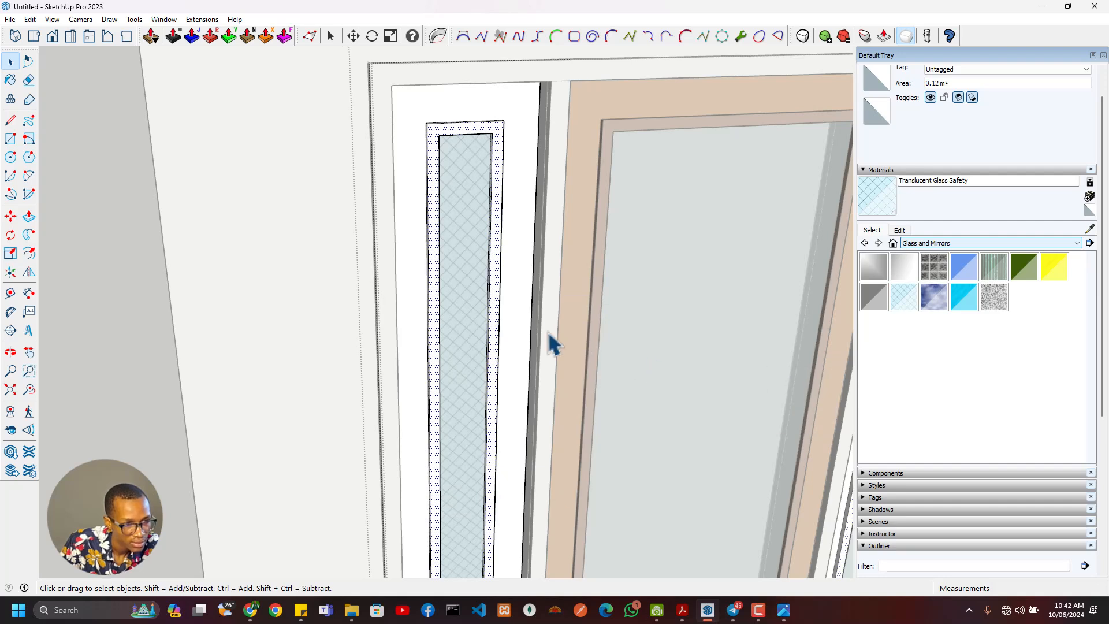
{"action": "left_click", "coordinate": [877, 217]}
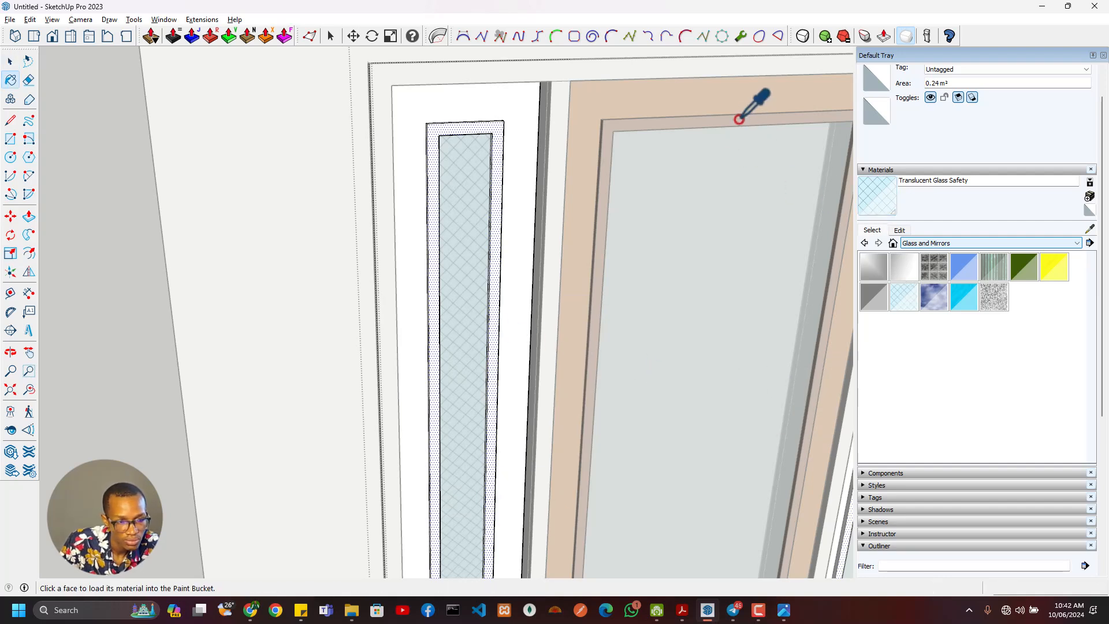
{"action": "left_click", "coordinate": [739, 120], "text": "alt"}
{"action": "left_click", "coordinate": [500, 214]}
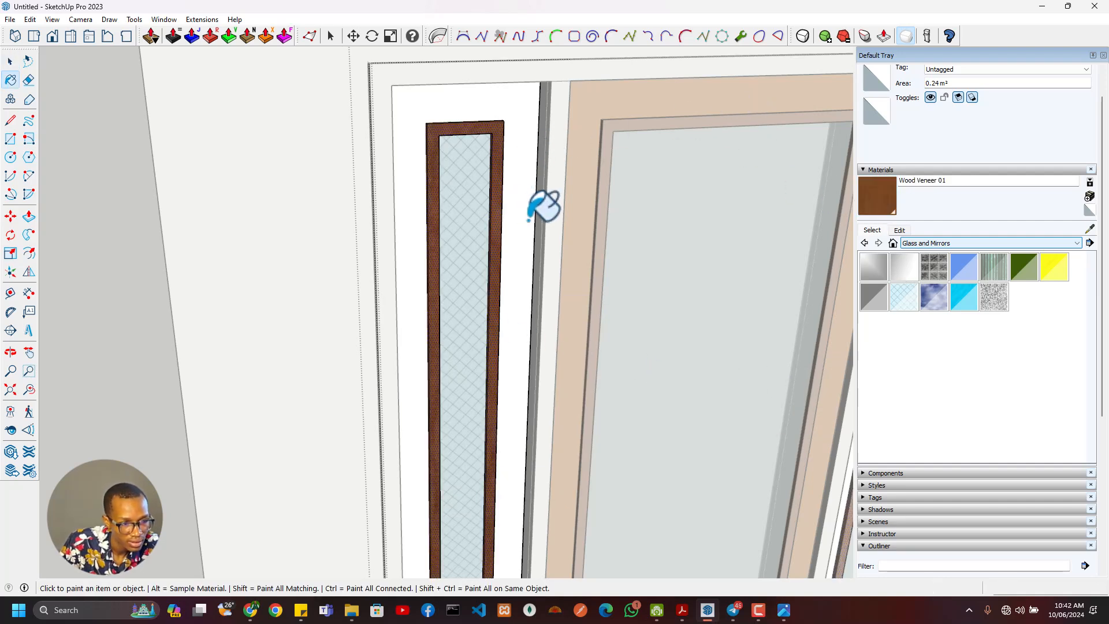
- Sample Wood Bamboo from the central door frame and paint the Sider Door's outer frame face with it
{"action": "left_click", "coordinate": [587, 107], "text": "alt"}
{"action": "left_click", "coordinate": [522, 125]}
{"action": "scroll", "coordinate": [545, 263], "scroll_direction": "down", "scroll_amount": 6}
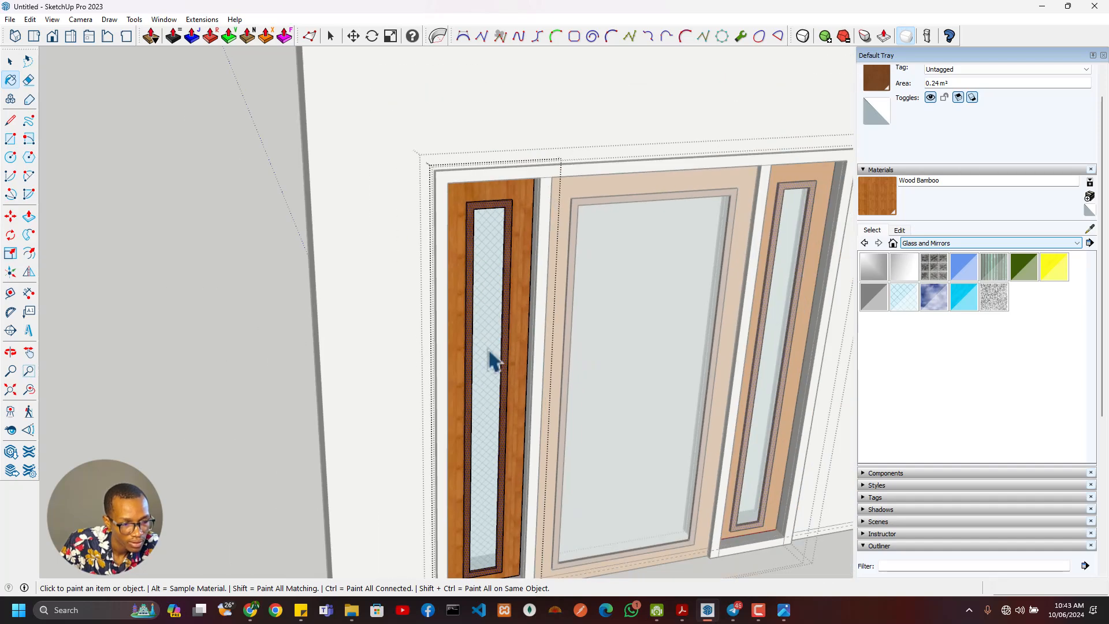
- Close the Sider Door component and paint the outer door frame with Wood Veneer 02 from the Wood materials
{"action": "middle_click_drag", "start_coordinate": [527, 361], "coordinate": [464, 274]}
{"action": "key", "text": "space"}
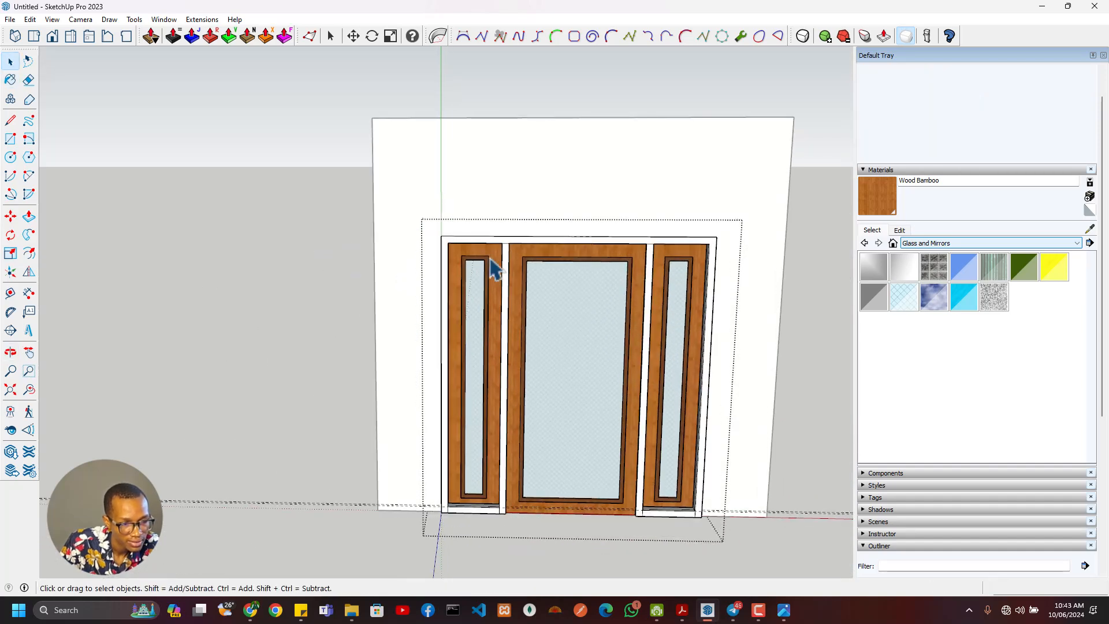
{"action": "scroll", "coordinate": [511, 248], "scroll_direction": "up", "scroll_amount": 3}
{"action": "key", "text": "alt+Tab"}
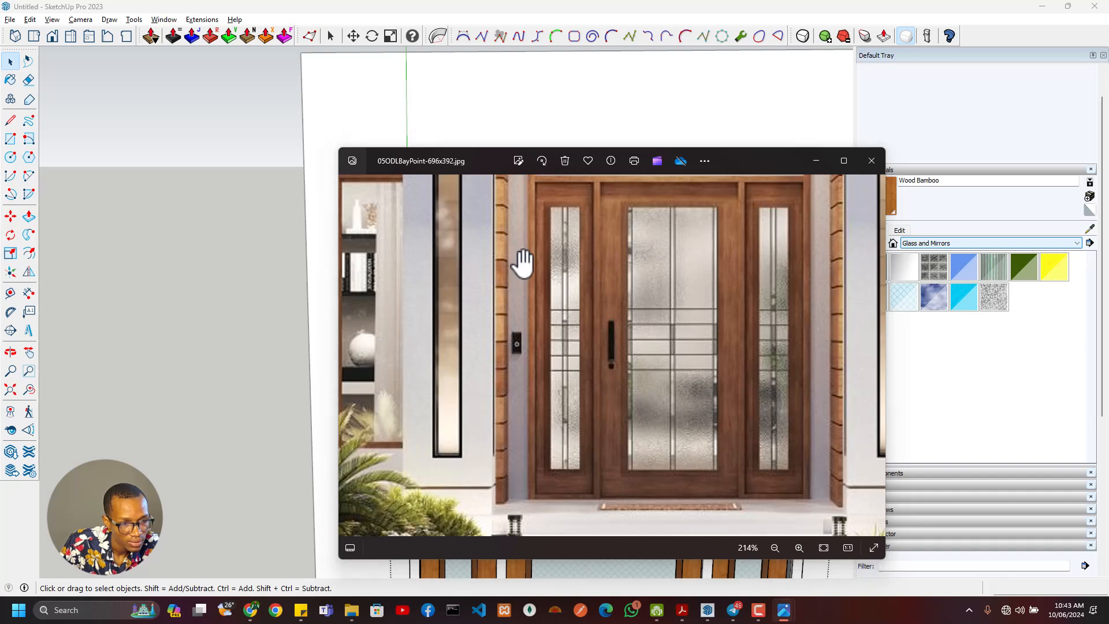
{"action": "key", "text": "alt+Tab"}
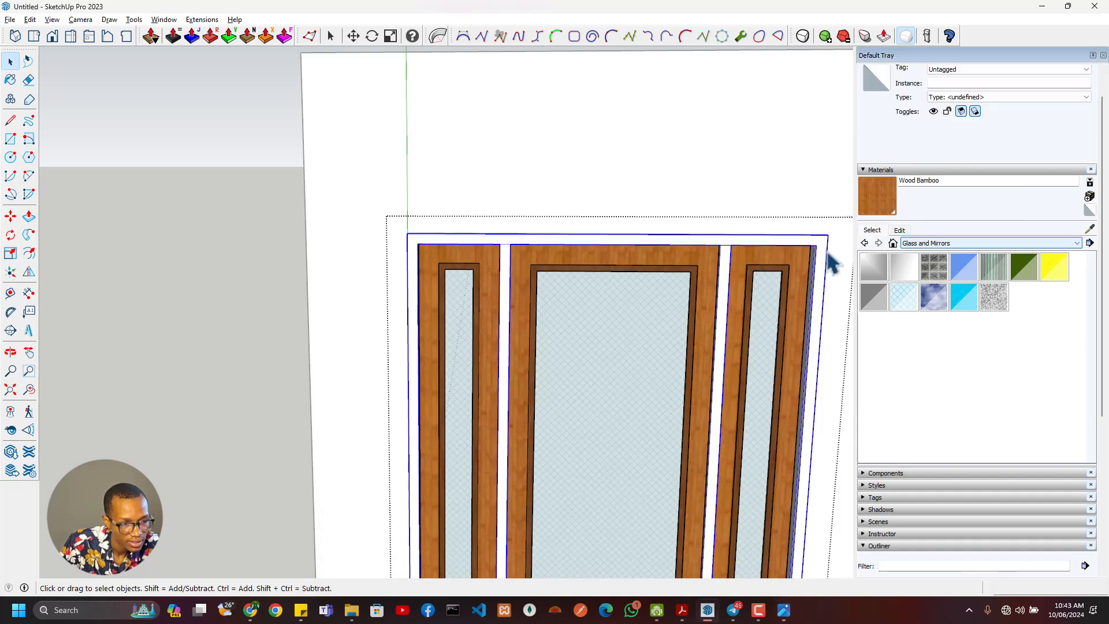
{"action": "left_click", "coordinate": [942, 243]}
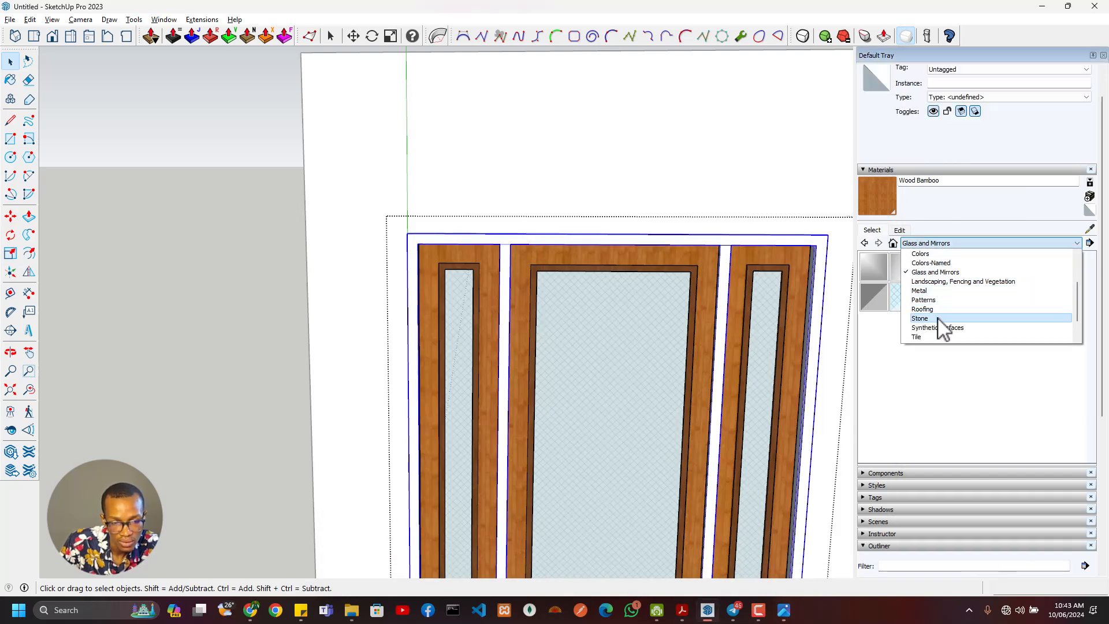
{"action": "scroll", "coordinate": [933, 337], "scroll_direction": "down", "scroll_amount": 2}
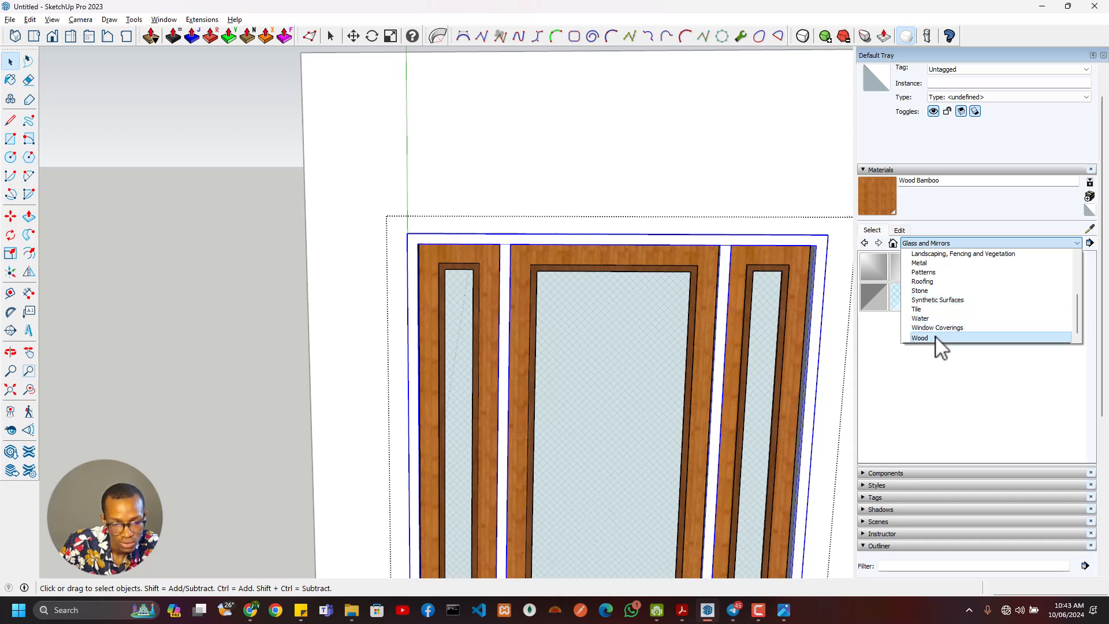
{"action": "left_click", "coordinate": [939, 344]}
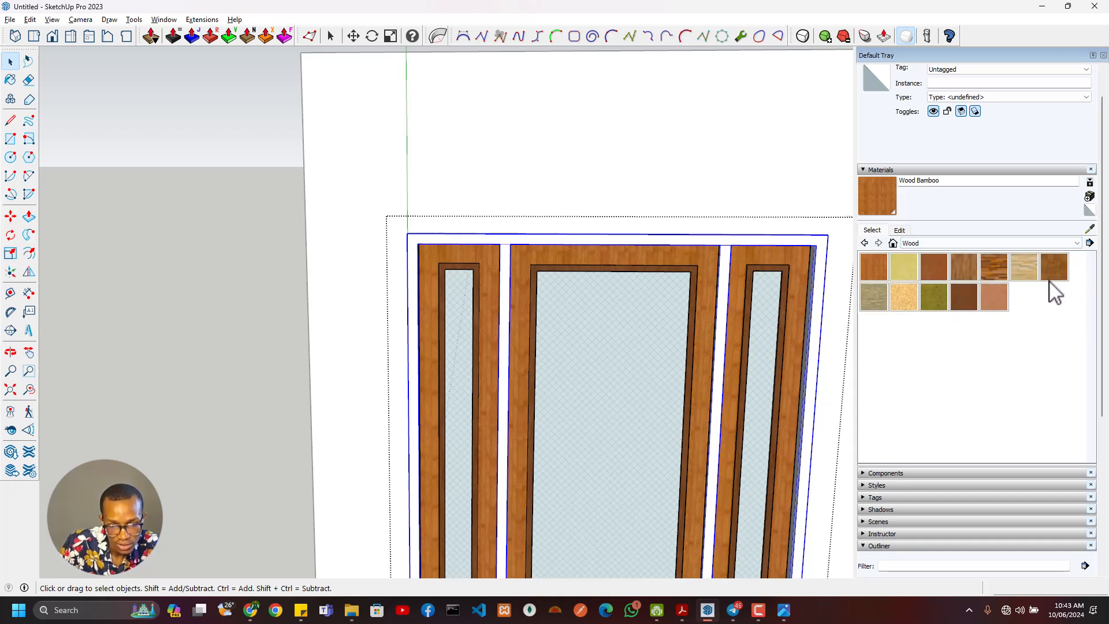
{"action": "left_click", "coordinate": [985, 305]}
{"action": "left_click", "coordinate": [722, 242]}
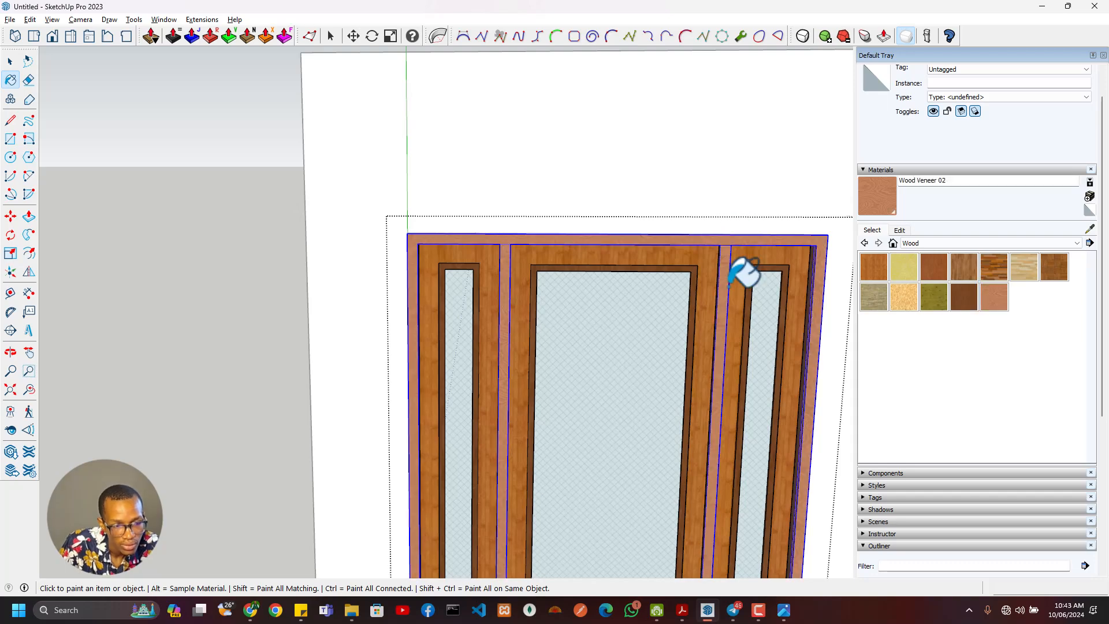
- Inspect the painted door assembly from the front, above and both sides, checking the frame, glass and lower edges
{"action": "scroll", "coordinate": [714, 329], "scroll_direction": "down", "scroll_amount": 3}
{"action": "scroll", "coordinate": [706, 351], "scroll_direction": "up", "scroll_amount": 3}
{"action": "mouse_move", "coordinate": [704, 351]}
{"action": "middle_mouse_down"}
{"action": "mouse_move", "coordinate": [645, 347]}
{"action": "mouse_move", "coordinate": [705, 372]}
{"action": "mouse_move", "coordinate": [752, 108]}
{"action": "mouse_move", "coordinate": [540, 178]}
{"action": "mouse_move", "coordinate": [572, 317]}
{"action": "mouse_move", "coordinate": [718, 404]}
{"action": "middle_mouse_up"}
{"action": "scroll", "coordinate": [611, 359], "scroll_direction": "down", "scroll_amount": 5}
{"action": "scroll", "coordinate": [549, 460], "scroll_direction": "up", "scroll_amount": 3}
{"action": "scroll", "coordinate": [549, 459], "scroll_direction": "down", "scroll_amount": 4}
{"action": "middle_click_drag", "start_coordinate": [520, 433], "coordinate": [687, 421]}
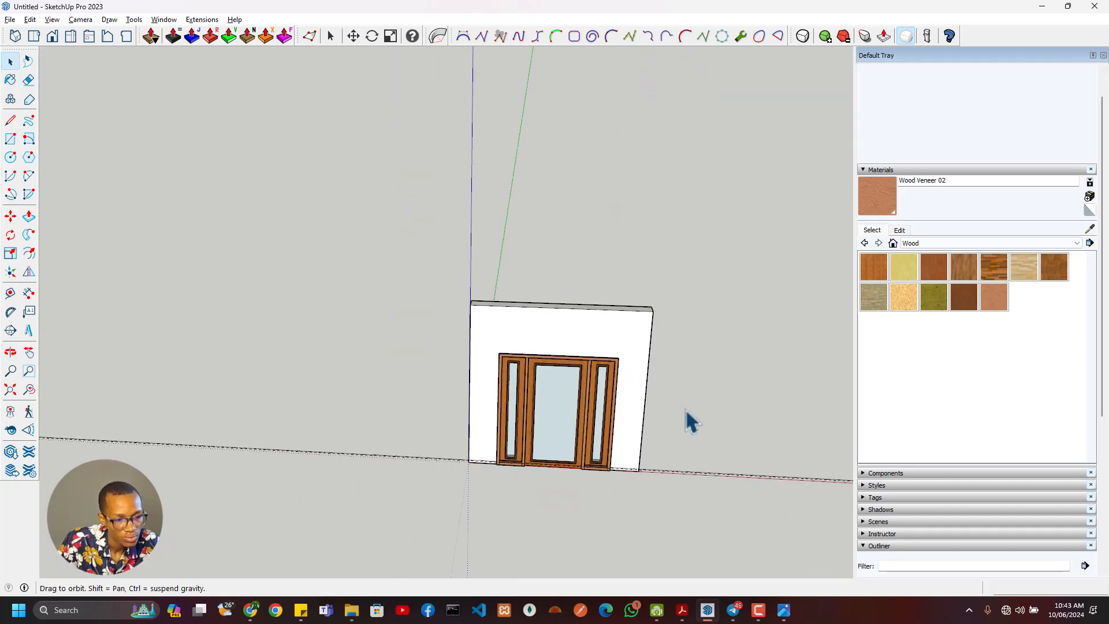
{"action": "scroll", "coordinate": [520, 409], "scroll_direction": "up", "scroll_amount": 4}
{"action": "middle_click_drag", "start_coordinate": [519, 408], "coordinate": [830, 378]}
{"action": "scroll", "coordinate": [478, 371], "scroll_direction": "down", "scroll_amount": 3}
{"action": "middle_click_drag", "start_coordinate": [478, 371], "coordinate": [453, 275]}
{"action": "scroll", "coordinate": [546, 407], "scroll_direction": "up", "scroll_amount": 4}
{"action": "scroll", "coordinate": [537, 416], "scroll_direction": "down", "scroll_amount": 4}
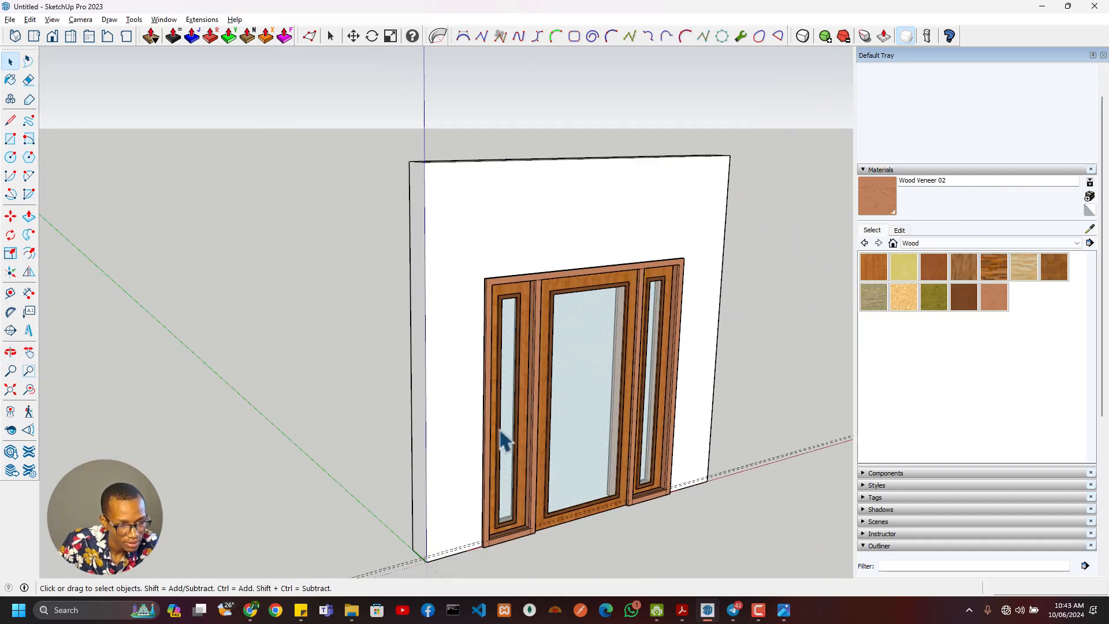
{"action": "middle_click_drag", "start_coordinate": [502, 442], "coordinate": [488, 497]}
{"action": "scroll", "coordinate": [527, 414], "scroll_direction": "up", "scroll_amount": 3}
{"action": "scroll", "coordinate": [604, 362], "scroll_direction": "up", "scroll_amount": 2}
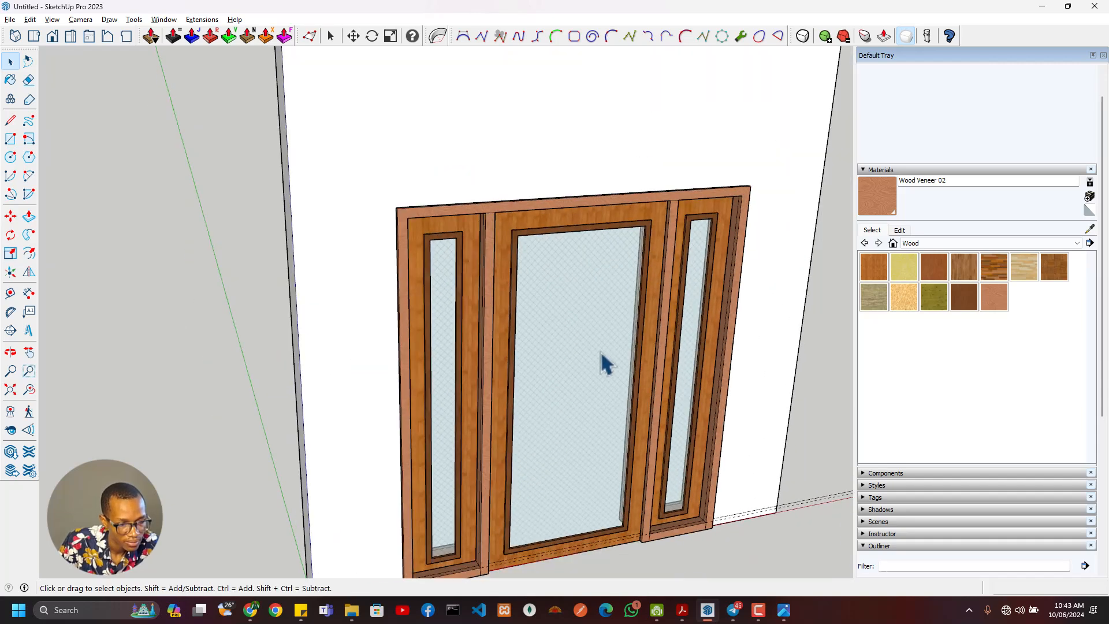
{"action": "scroll", "coordinate": [601, 354], "scroll_direction": "down", "scroll_amount": 4}
{"action": "middle_click_drag", "start_coordinate": [599, 356], "coordinate": [462, 475]}
{"action": "scroll", "coordinate": [564, 428], "scroll_direction": "up", "scroll_amount": 4}
{"action": "middle_click_drag", "start_coordinate": [564, 428], "coordinate": [515, 421]}
{"action": "scroll", "coordinate": [487, 487], "scroll_direction": "down", "scroll_amount": 4}
{"action": "scroll", "coordinate": [518, 404], "scroll_direction": "up", "scroll_amount": 5}
{"action": "scroll", "coordinate": [693, 428], "scroll_direction": "down", "scroll_amount": 4}
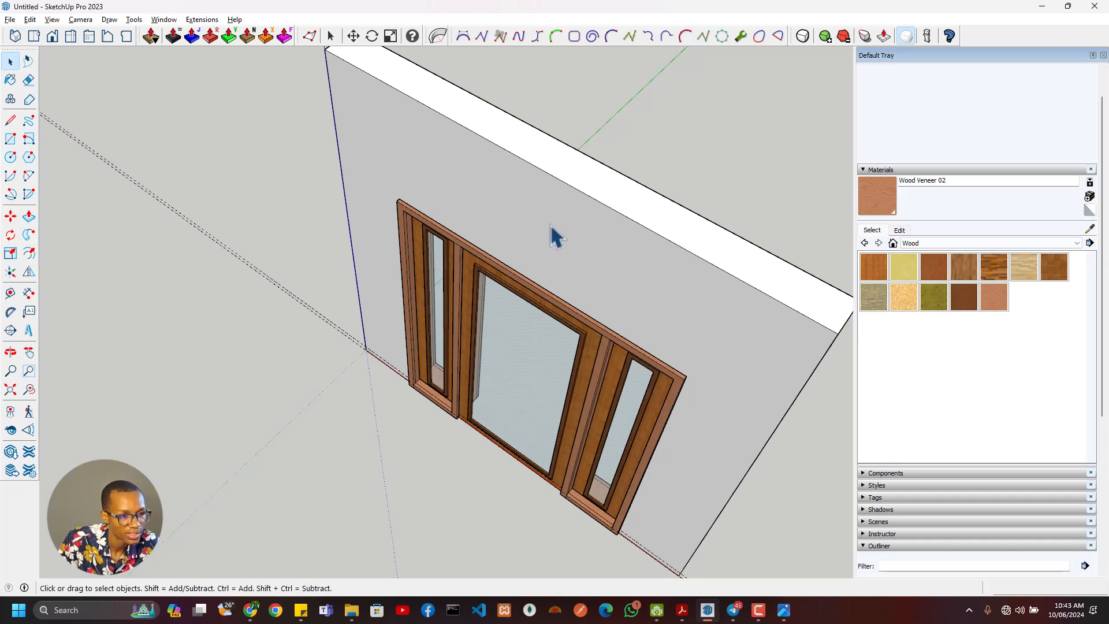
{"action": "scroll", "coordinate": [555, 387], "scroll_direction": "down", "scroll_amount": 3}
{"action": "middle_click_drag", "start_coordinate": [552, 391], "coordinate": [681, 293]}
{"action": "scroll", "coordinate": [585, 347], "scroll_direction": "up", "scroll_amount": 5}
{"action": "scroll", "coordinate": [582, 445], "scroll_direction": "down", "scroll_amount": 3}
{"action": "scroll", "coordinate": [542, 487], "scroll_direction": "up", "scroll_amount": 3}
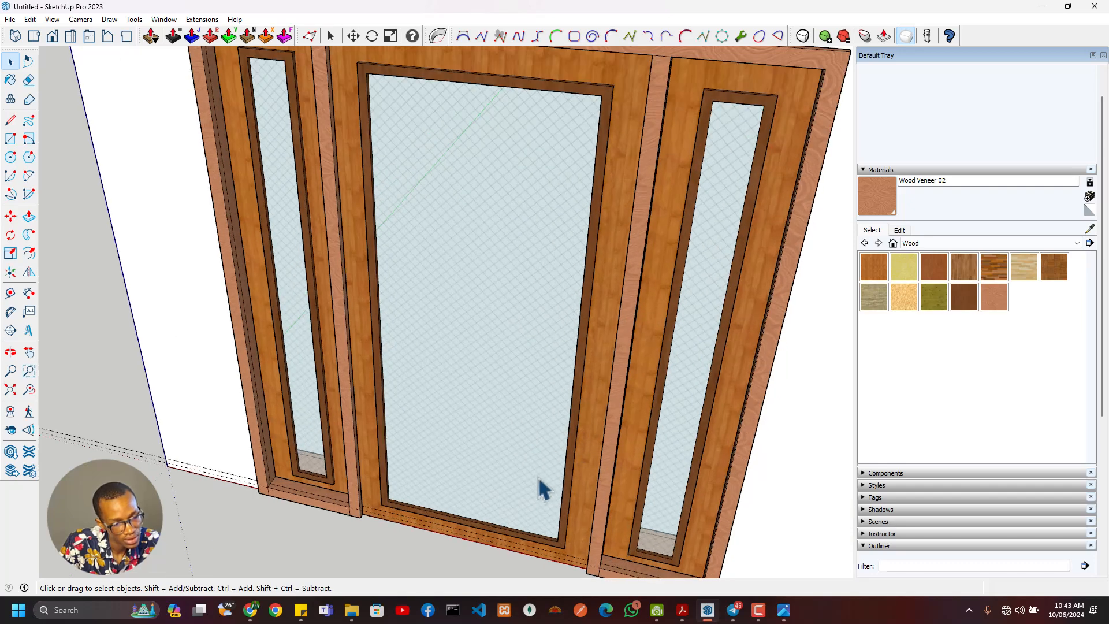
{"action": "scroll", "coordinate": [514, 471], "scroll_direction": "down", "scroll_amount": 3}
{"action": "middle_click_drag", "start_coordinate": [515, 470], "coordinate": [381, 510]}
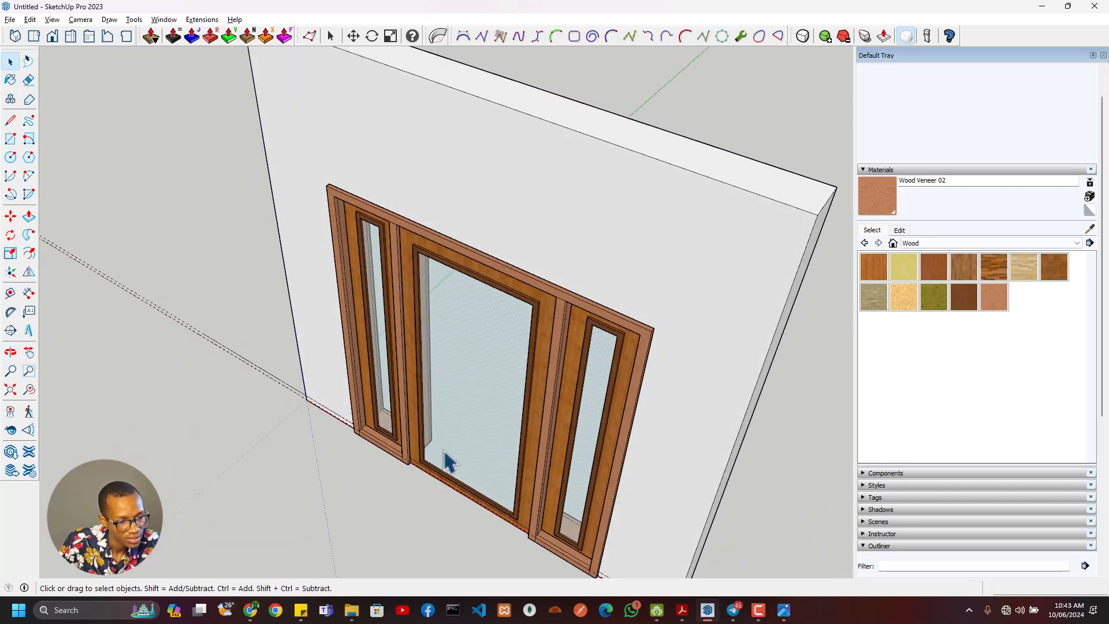
{"action": "middle_click_drag", "start_coordinate": [448, 462], "coordinate": [421, 510]}
{"action": "scroll", "coordinate": [427, 456], "scroll_direction": "up", "scroll_amount": 2}
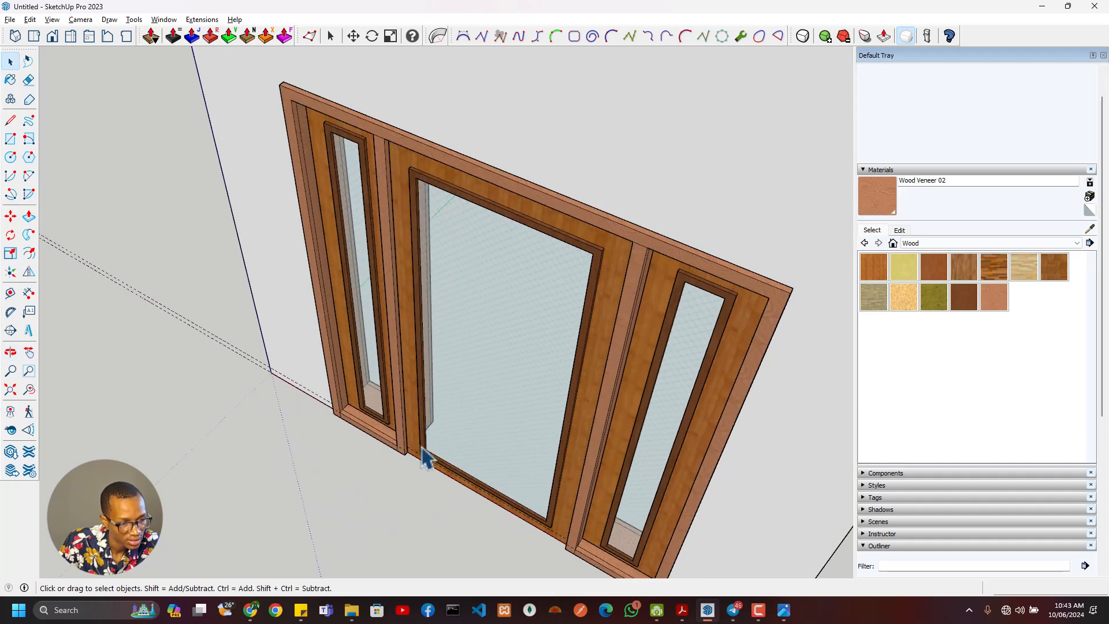
{"action": "scroll", "coordinate": [434, 465], "scroll_direction": "up", "scroll_amount": 1}
{"action": "left_click", "coordinate": [421, 465]}
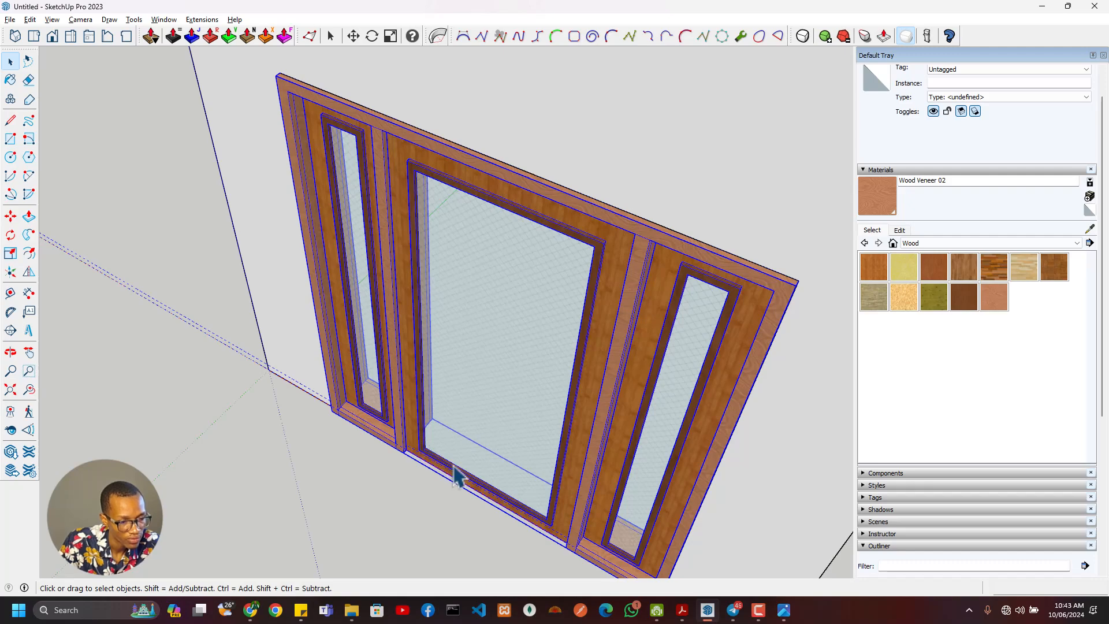
{"action": "scroll", "coordinate": [446, 465], "scroll_direction": "down", "scroll_amount": 4}
{"action": "scroll", "coordinate": [439, 462], "scroll_direction": "up", "scroll_amount": 4}
{"action": "mouse_move", "coordinate": [523, 439]}
{"action": "middle_mouse_down"}
{"action": "mouse_move", "coordinate": [502, 404]}
{"action": "mouse_move", "coordinate": [458, 386]}
{"action": "mouse_move", "coordinate": [523, 436]}
{"action": "middle_mouse_up"}
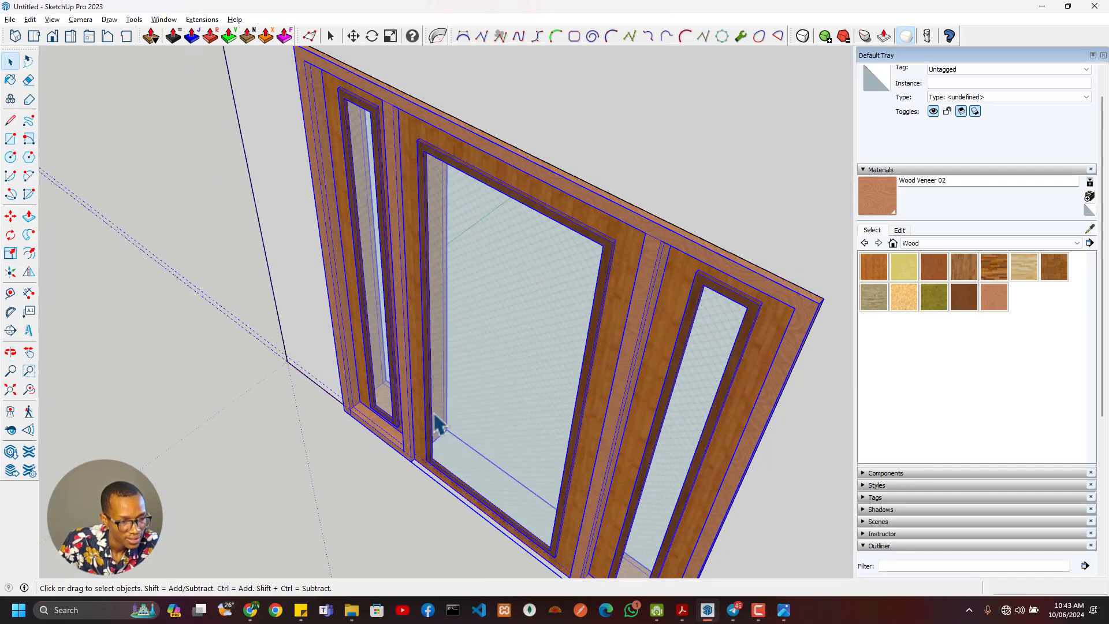
- Examine the handle and the glazing bars on the central door in the reference image and compare them with the model
{"action": "key", "text": "alt+Tab"}
{"action": "scroll", "coordinate": [624, 384], "scroll_direction": "up", "scroll_amount": 5}
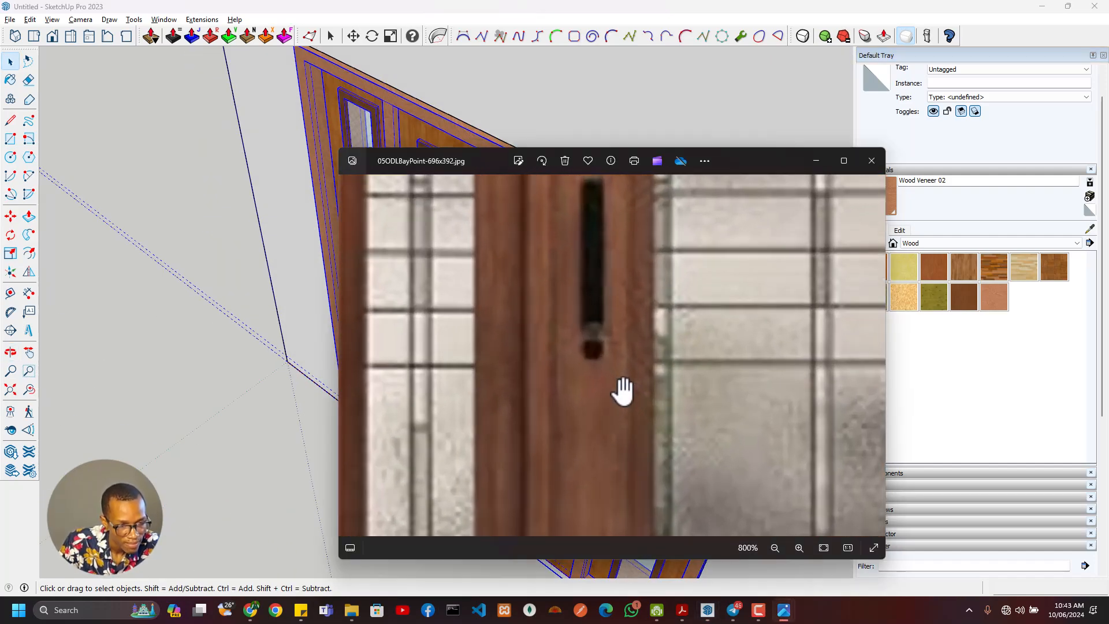
{"action": "scroll", "coordinate": [597, 272], "scroll_direction": "down", "scroll_amount": 3}
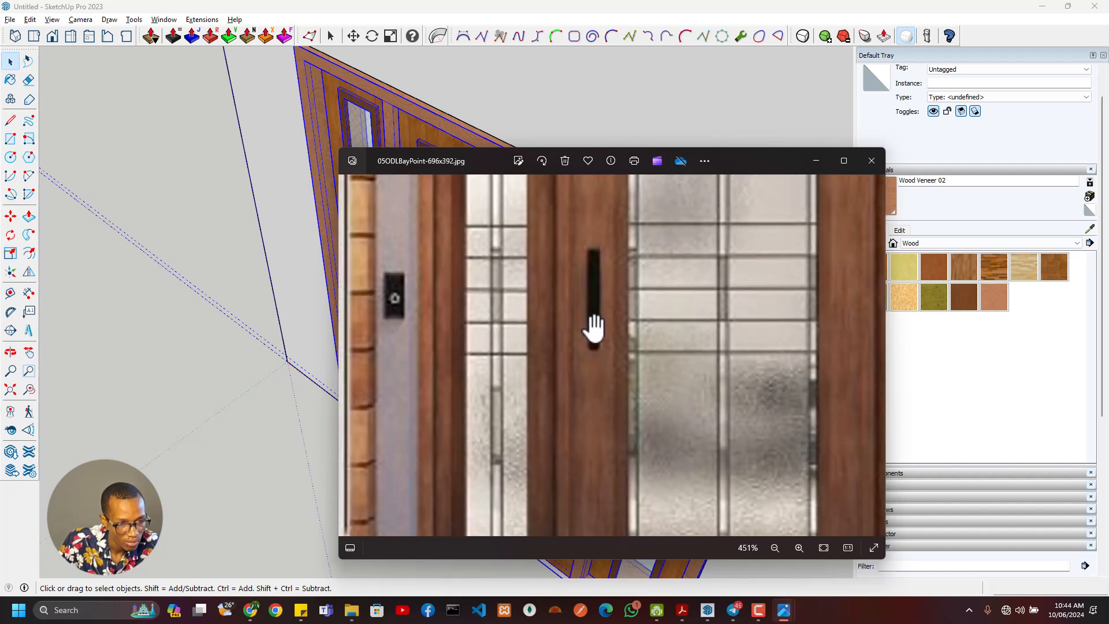
{"action": "scroll", "coordinate": [595, 329], "scroll_direction": "down", "scroll_amount": 5}
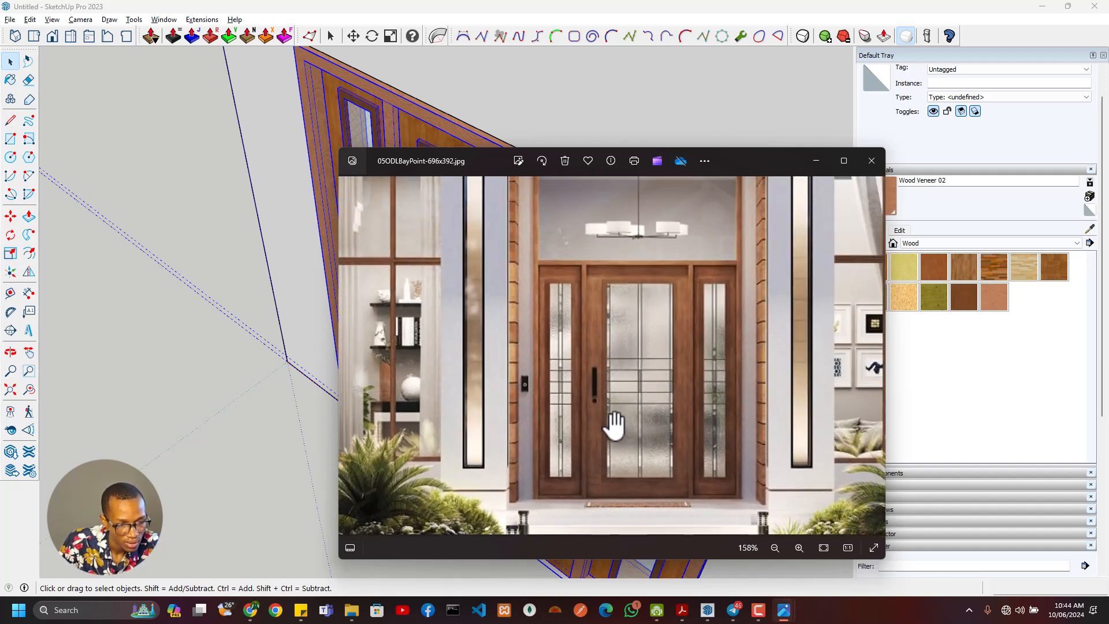
{"action": "scroll", "coordinate": [611, 360], "scroll_direction": "up", "scroll_amount": 3}
{"action": "key", "text": "alt+Tab"}
{"action": "scroll", "coordinate": [429, 421], "scroll_direction": "down", "scroll_amount": 4}
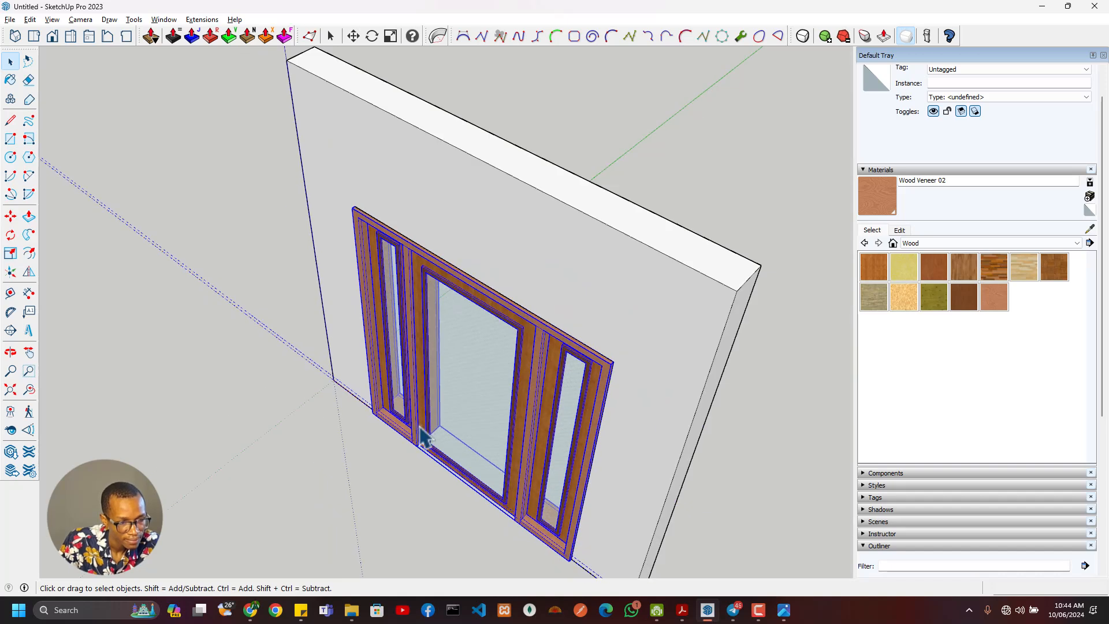
{"action": "scroll", "coordinate": [424, 431], "scroll_direction": "up", "scroll_amount": 3}
{"action": "middle_click_drag", "start_coordinate": [425, 424], "coordinate": [515, 346]}
{"action": "key", "text": "alt+Tab"}
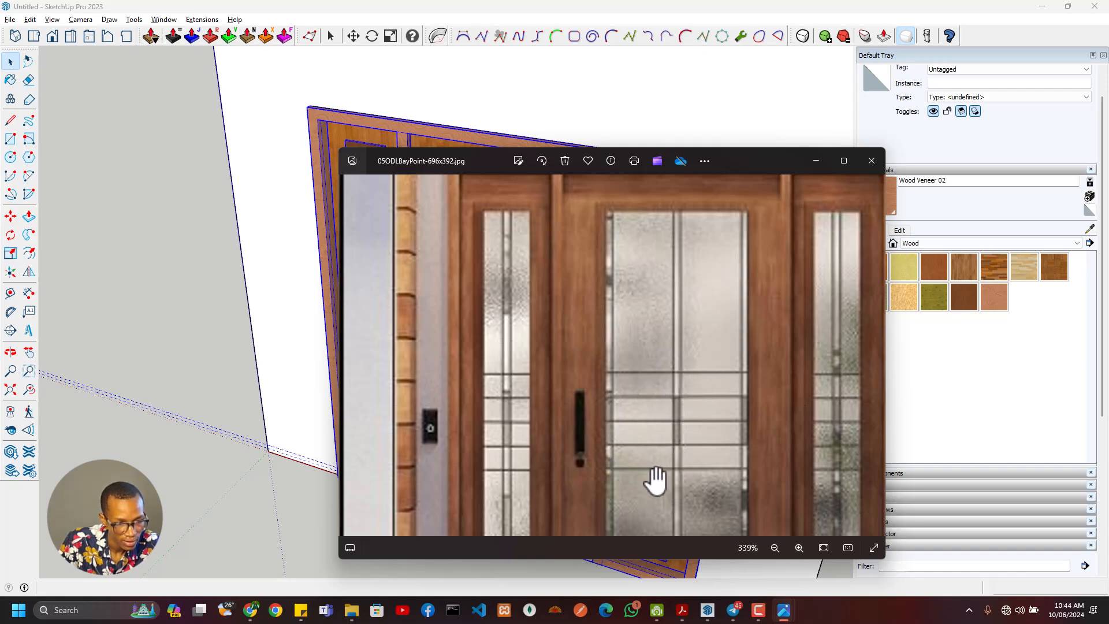
{"action": "key", "text": "alt+Tab"}
{"action": "scroll", "coordinate": [632, 471], "scroll_direction": "down", "scroll_amount": 3}
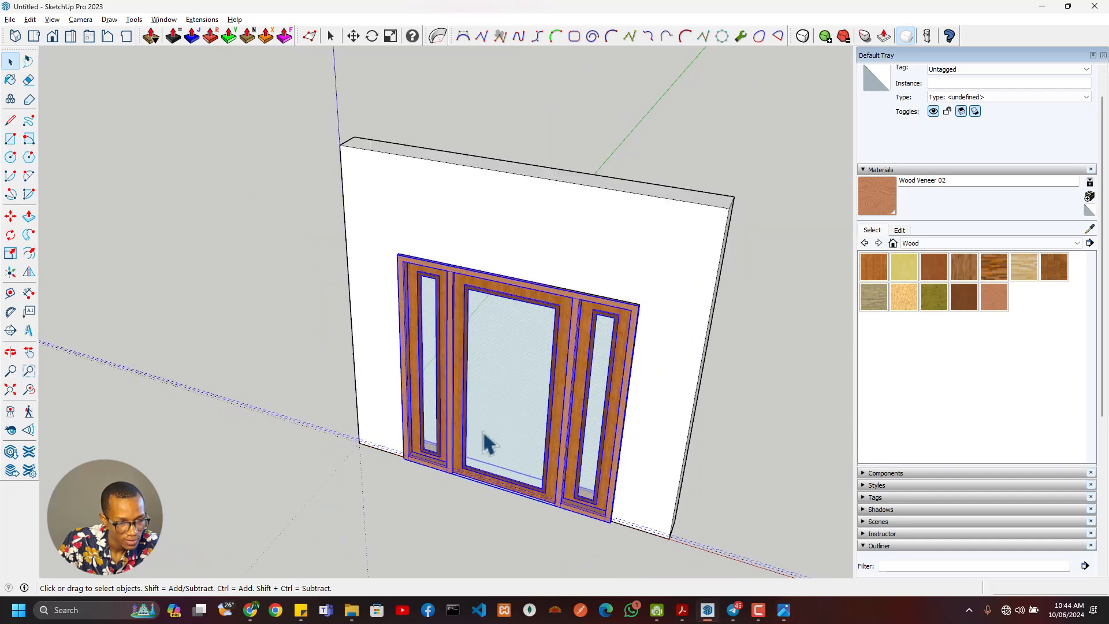
{"action": "key", "text": "alt+Tab"}
{"action": "scroll", "coordinate": [686, 347], "scroll_direction": "down", "scroll_amount": 5}
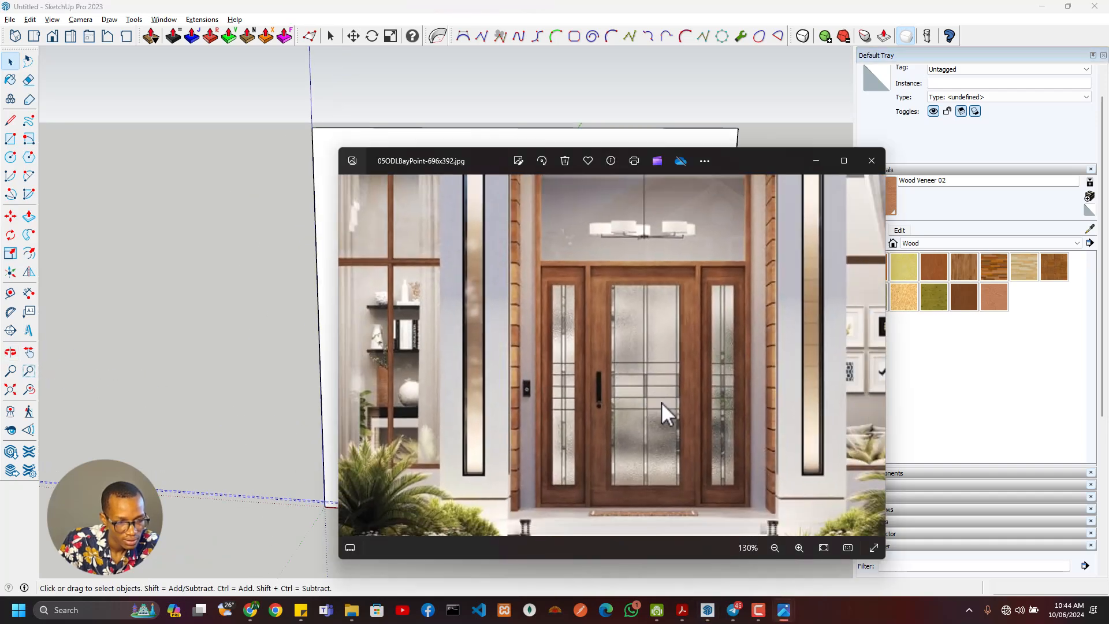
{"action": "key", "text": "alt+Tab"}
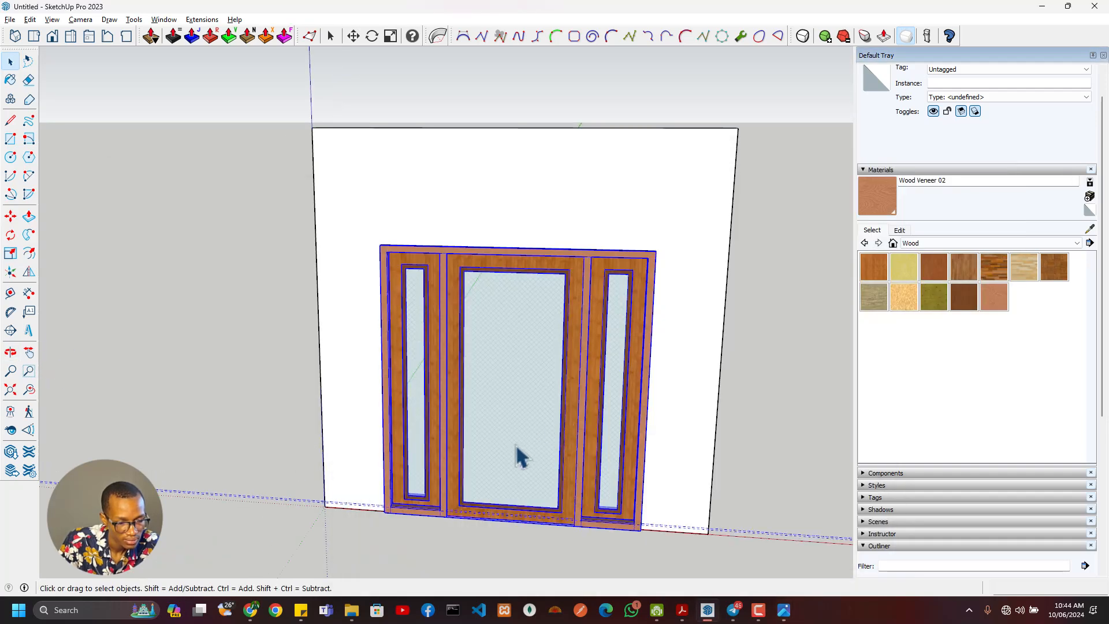
- Open the door assembly down to the central door and select all of the central door's connected geometry
{"action": "scroll", "coordinate": [518, 452], "scroll_direction": "up", "scroll_amount": 4}
{"action": "double_click", "coordinate": [544, 399]}
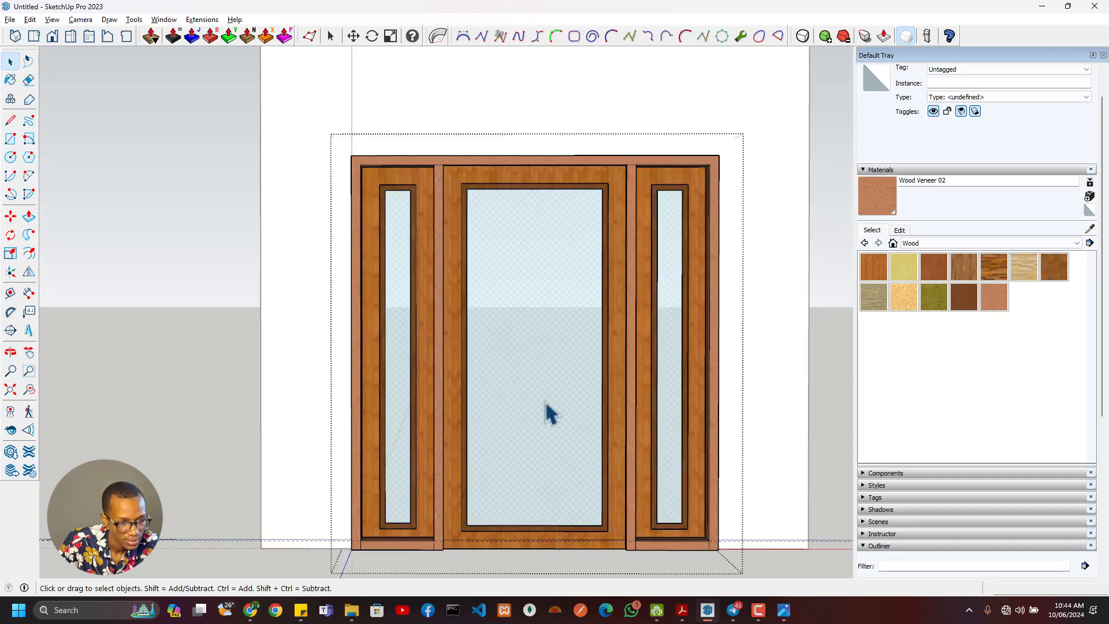
{"action": "left_click", "coordinate": [569, 353]}
{"action": "left_click", "coordinate": [551, 424]}
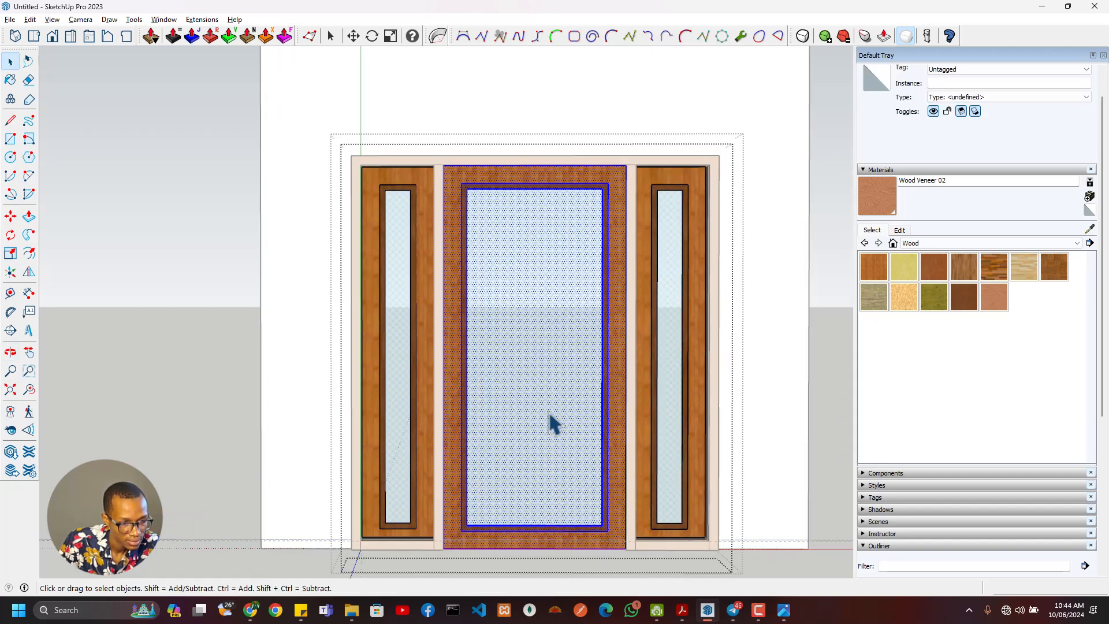
{"action": "middle_click_drag", "start_coordinate": [537, 487], "coordinate": [508, 379]}
- Place a horizontal Tape Measure guide across the central door's glass, offset downward from the glass opening's upper edge
{"action": "key", "text": "t"}
{"action": "scroll", "coordinate": [596, 164], "scroll_direction": "up", "scroll_amount": 3}
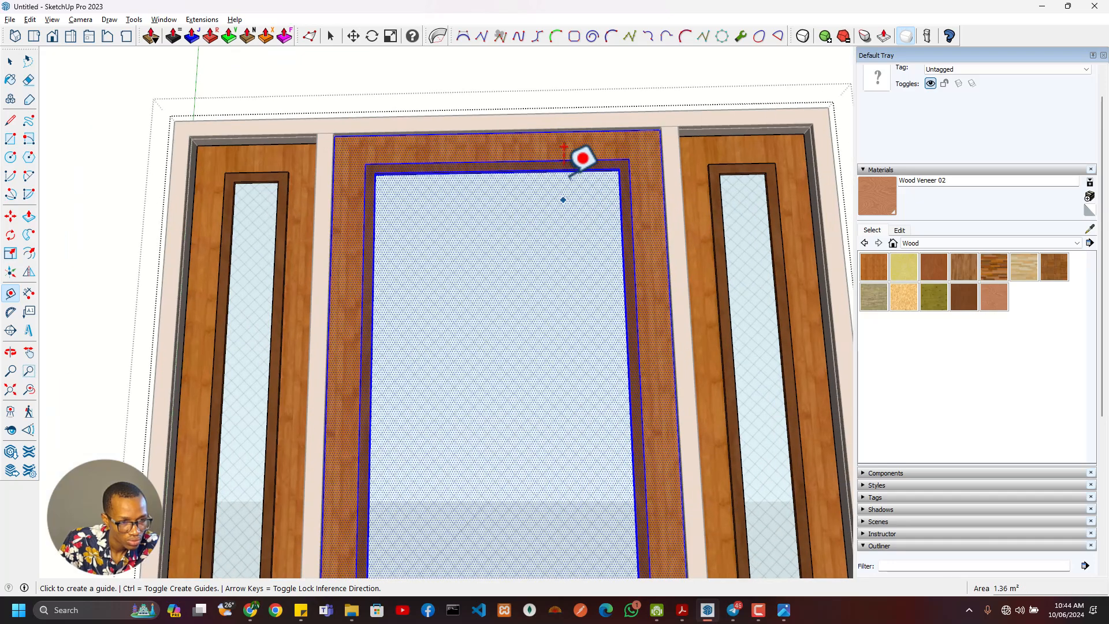
{"action": "scroll", "coordinate": [586, 156], "scroll_direction": "up", "scroll_amount": 4}
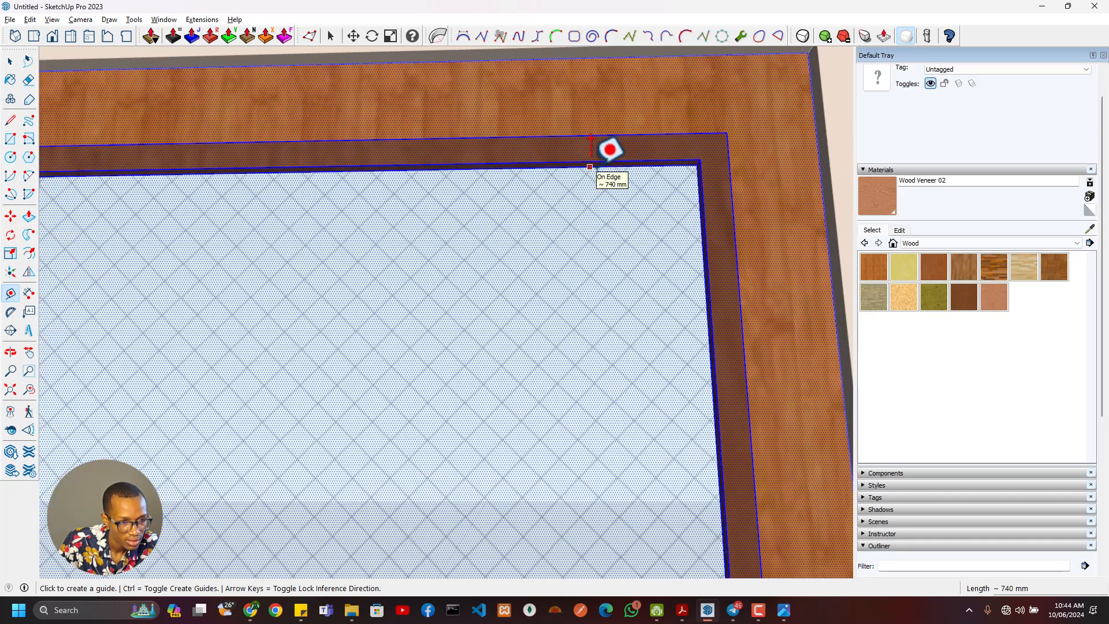
{"action": "left_click", "coordinate": [590, 167]}
{"action": "scroll", "coordinate": [563, 370], "scroll_direction": "down", "scroll_amount": 6}
{"action": "middle_click_drag", "start_coordinate": [525, 456], "coordinate": [549, 285], "text": "shift"}
{"action": "middle_click_drag", "start_coordinate": [524, 357], "coordinate": [382, 443]}
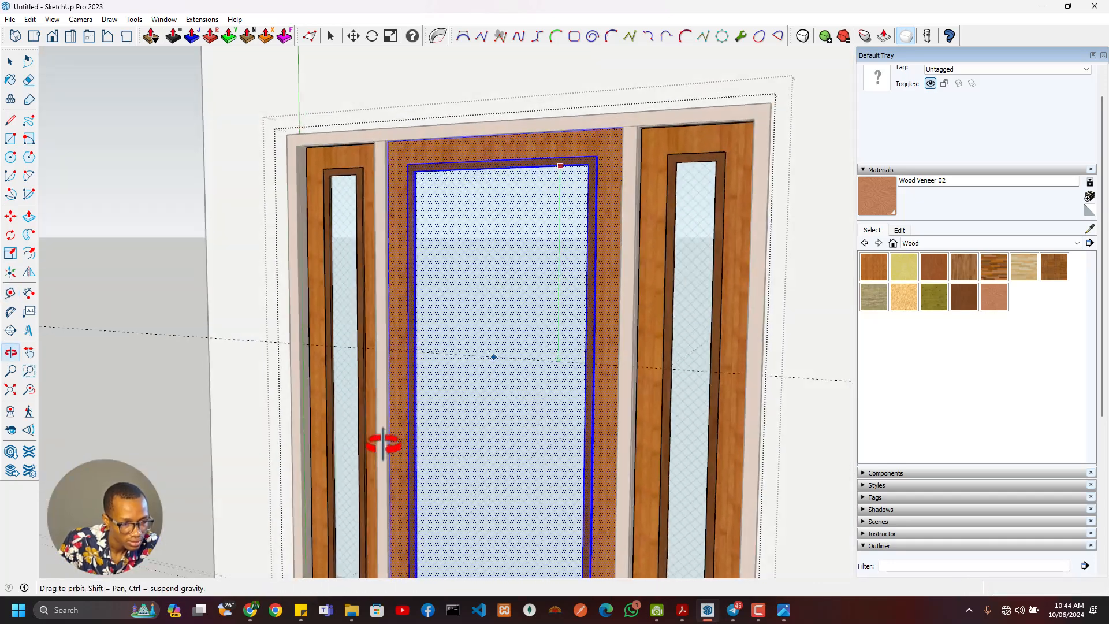
{"action": "scroll", "coordinate": [415, 436], "scroll_direction": "up", "scroll_amount": 3}
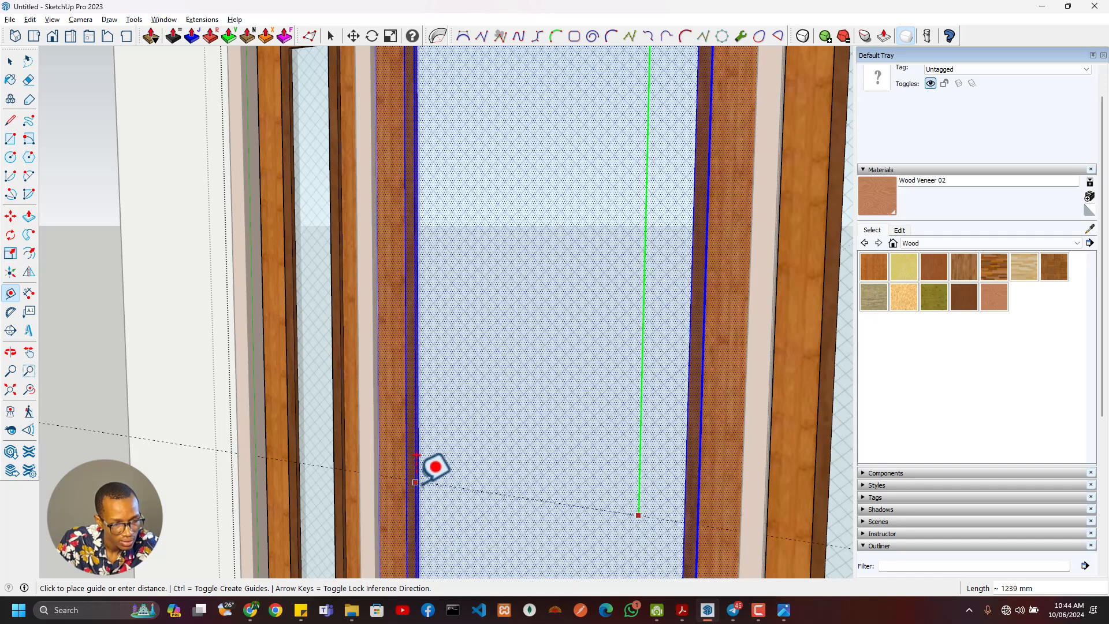
{"action": "middle_click_drag", "start_coordinate": [435, 463], "coordinate": [269, 497]}
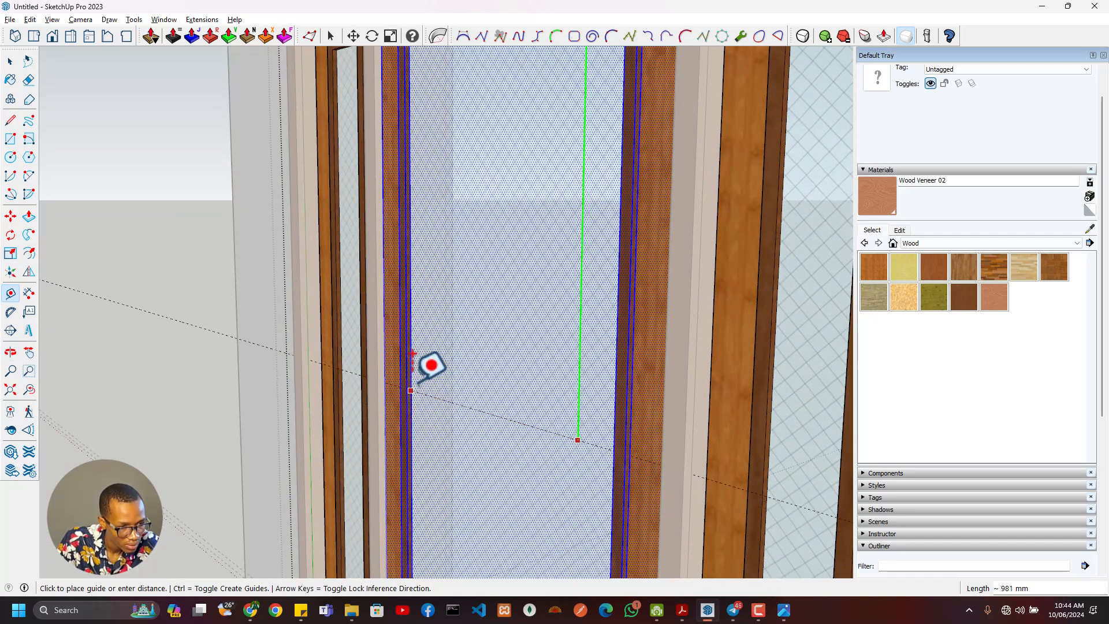
{"action": "middle_click_drag", "start_coordinate": [435, 399], "coordinate": [548, 400]}
- Compare the guide's height on the central glass with the horizontal glazing bars in the reference image
{"action": "key", "text": "alt+Tab"}
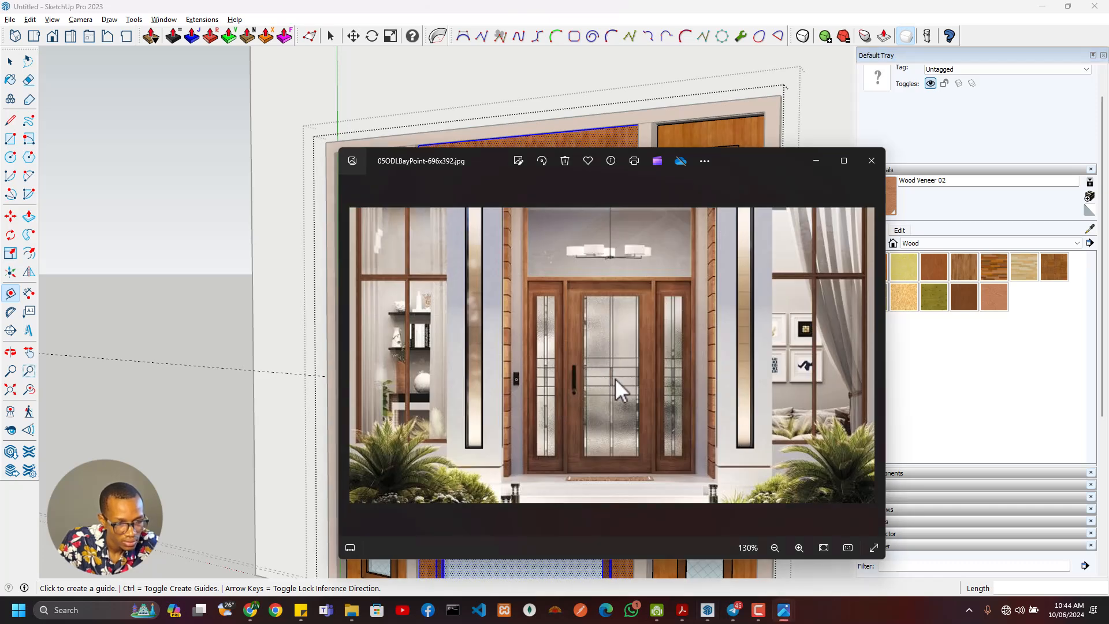
{"action": "key", "text": "alt+Tab"}
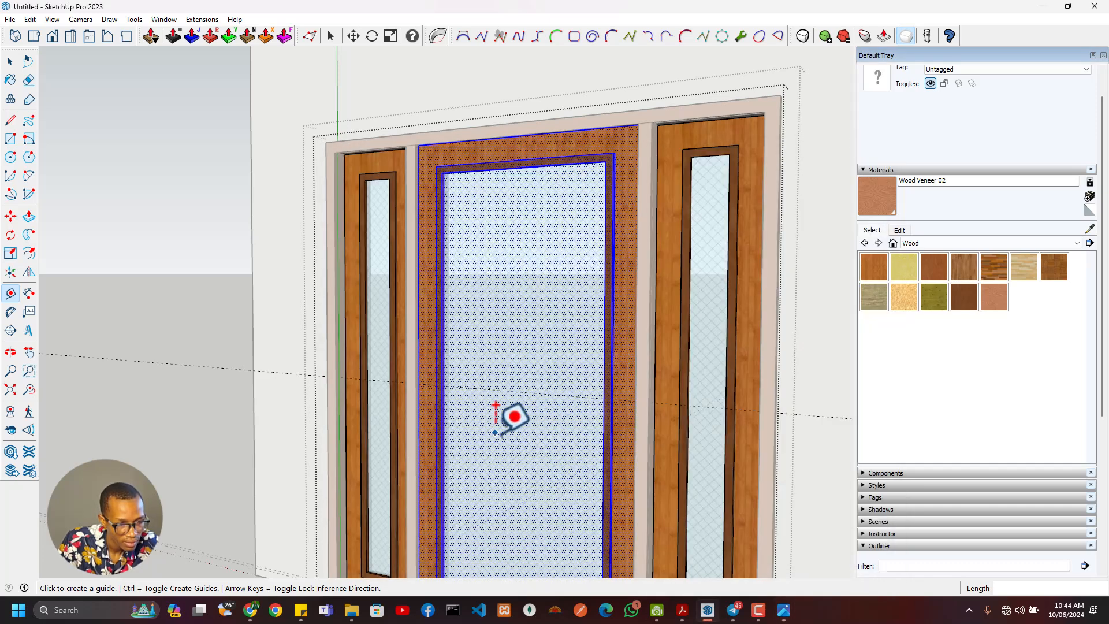
{"action": "scroll", "coordinate": [515, 416], "scroll_direction": "up", "scroll_amount": 5}
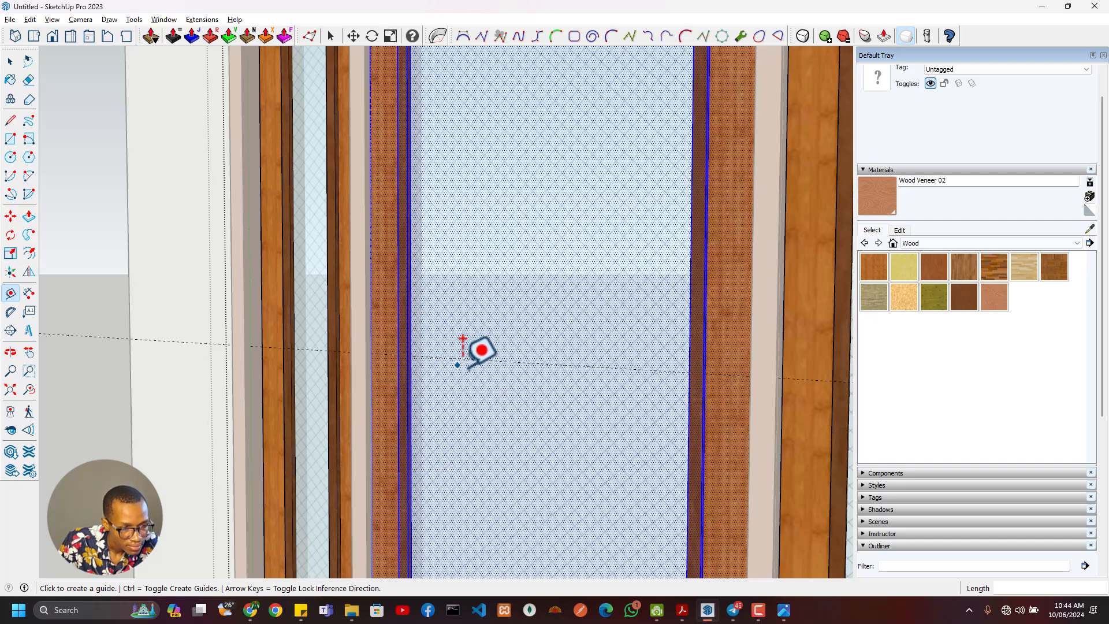
{"action": "scroll", "coordinate": [430, 376], "scroll_direction": "down", "scroll_amount": 1}
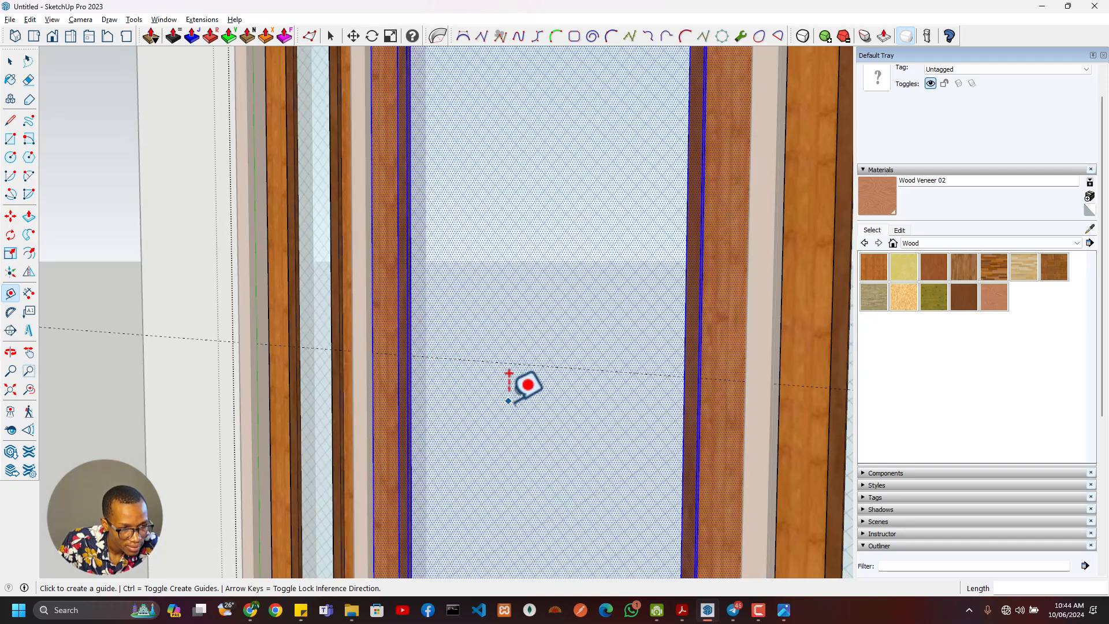
- Place a vertical Tape Measure guide through the middle of the central door's glass, offset from the glass opening's left edge
{"action": "key", "text": "alt+Tab"}
{"action": "key", "text": "alt+Tab"}
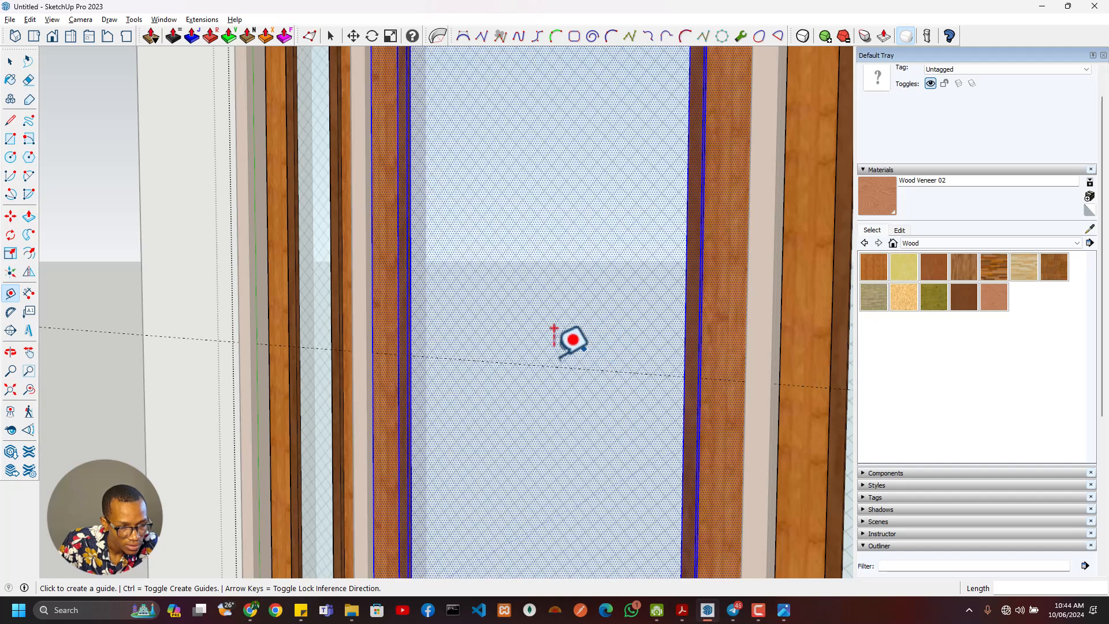
{"action": "key", "text": "alt+Tab"}
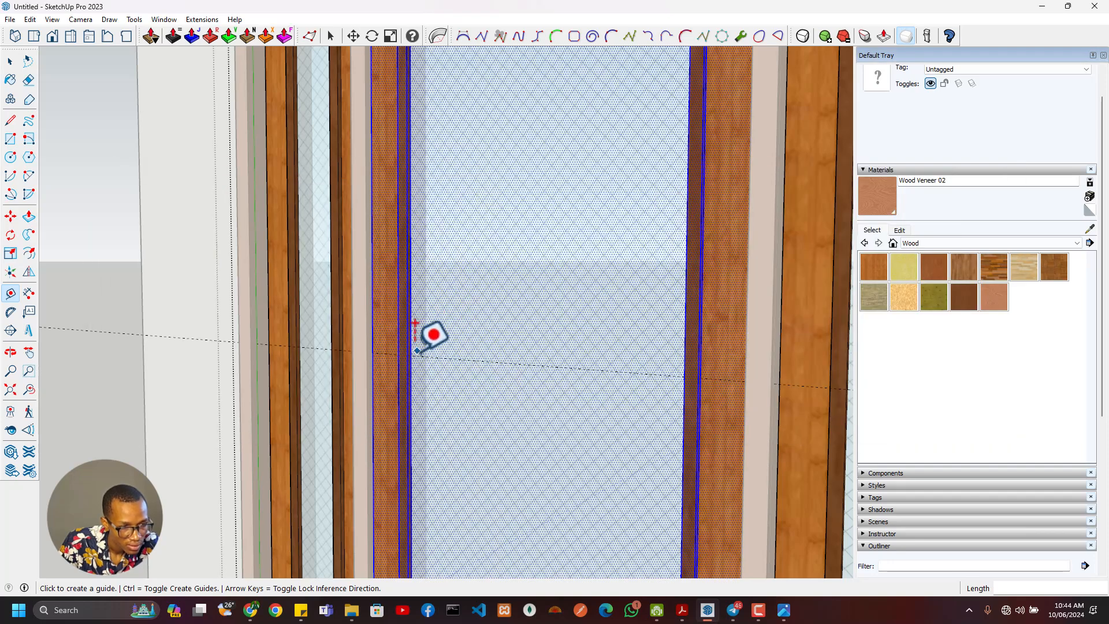
{"action": "left_click", "coordinate": [410, 355]}
{"action": "scroll", "coordinate": [497, 312], "scroll_direction": "down", "scroll_amount": 5}
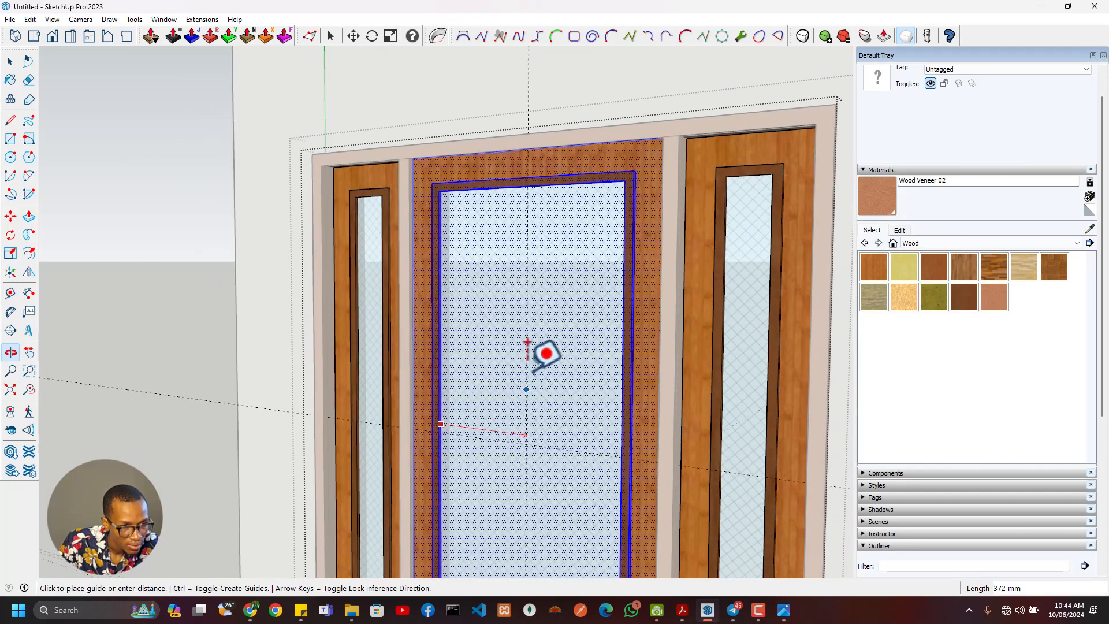
{"action": "scroll", "coordinate": [577, 135], "scroll_direction": "up", "scroll_amount": 4}
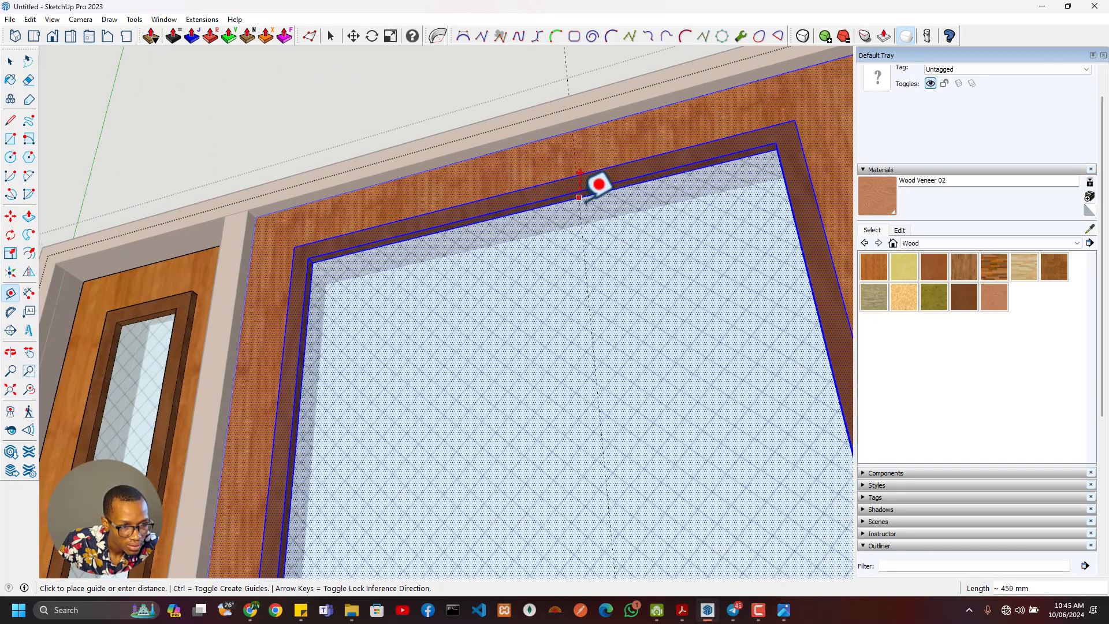
{"action": "scroll", "coordinate": [547, 216], "scroll_direction": "down", "scroll_amount": 4}
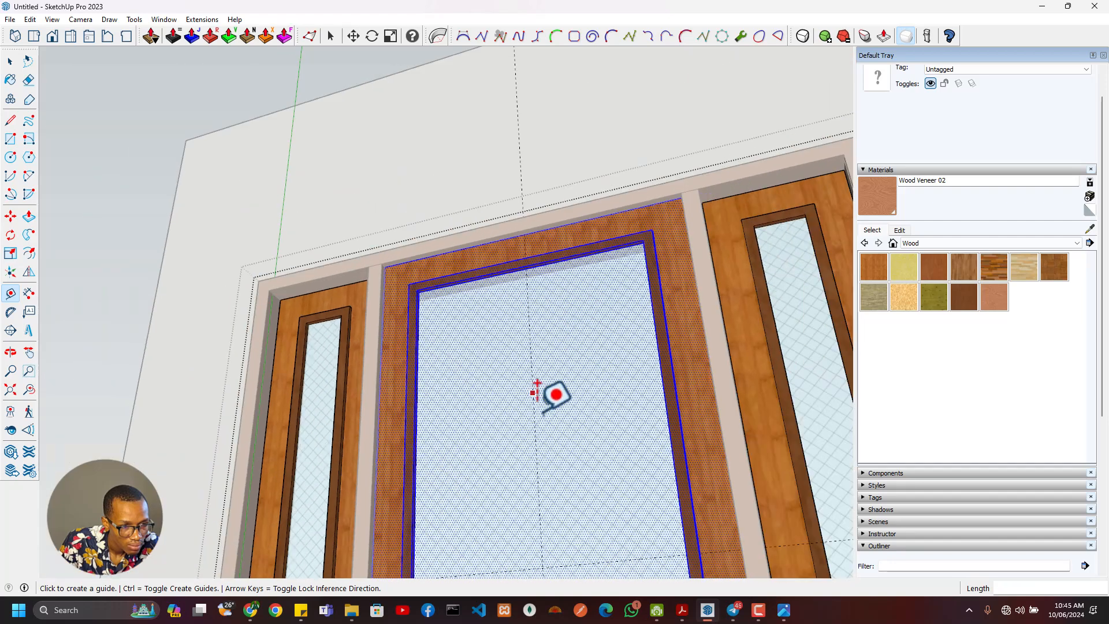
{"action": "middle_click_drag", "start_coordinate": [555, 391], "coordinate": [542, 335]}
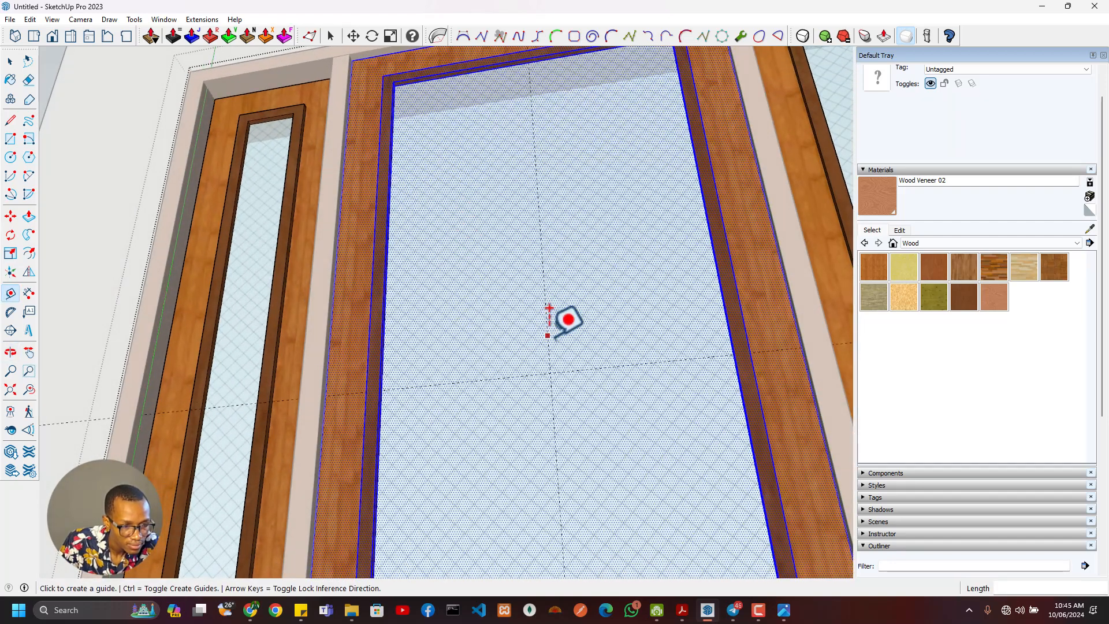
- Try a vertical guide offset 50 mm from the centre guide and compare its spacing with the glazing bars in the reference image
{"action": "left_click", "coordinate": [548, 335]}
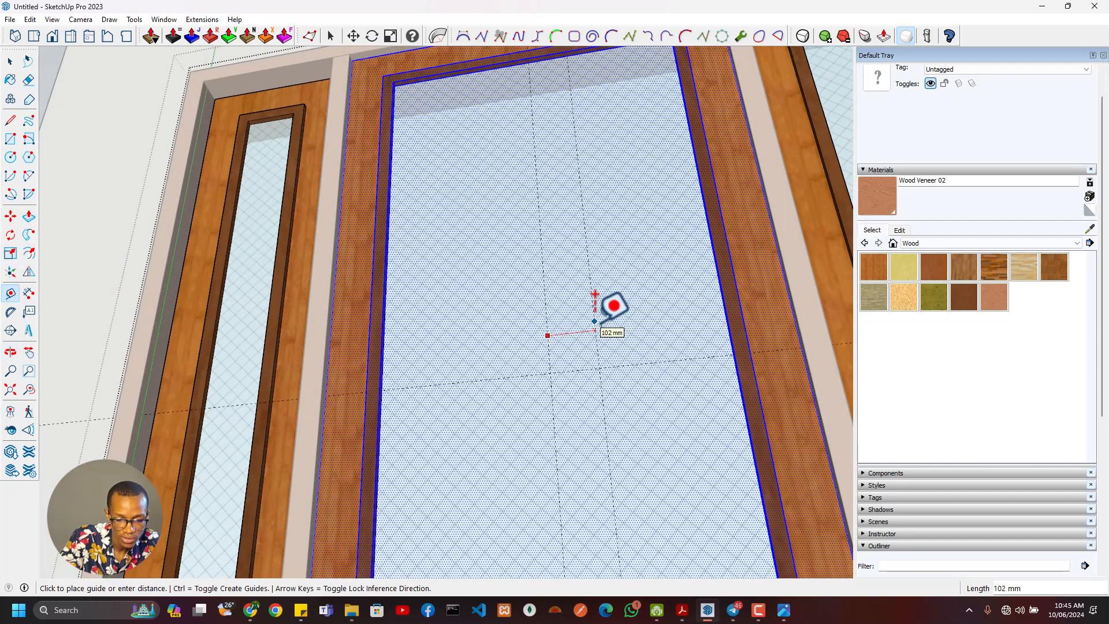
{"action": "type", "text": "50"}
{"action": "key", "text": "alt+Tab"}
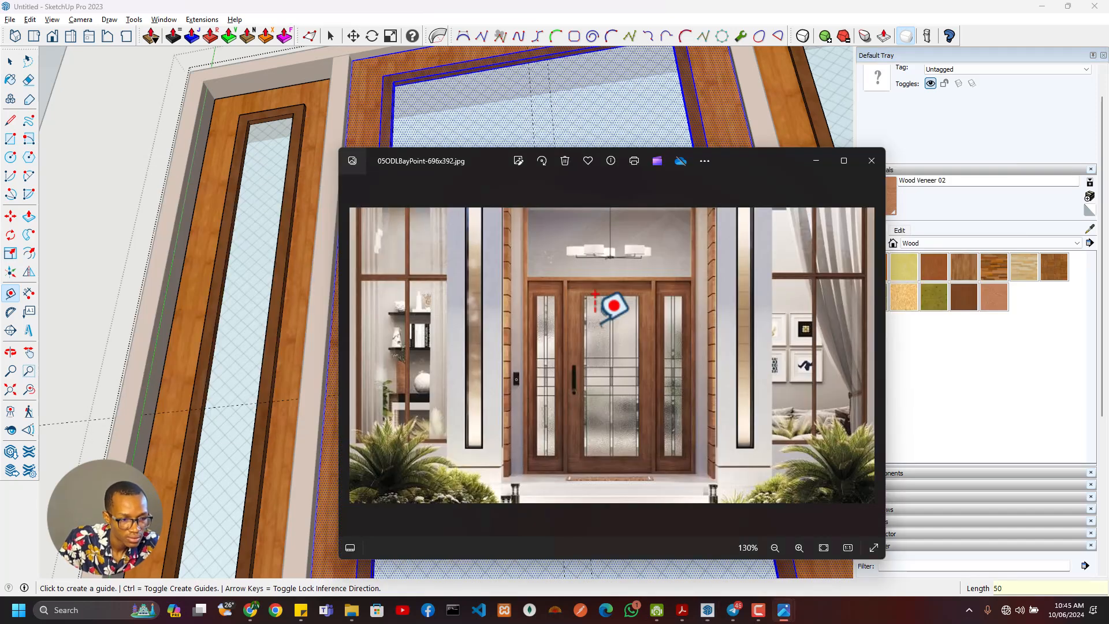
{"action": "key", "text": "alt+Tab"}
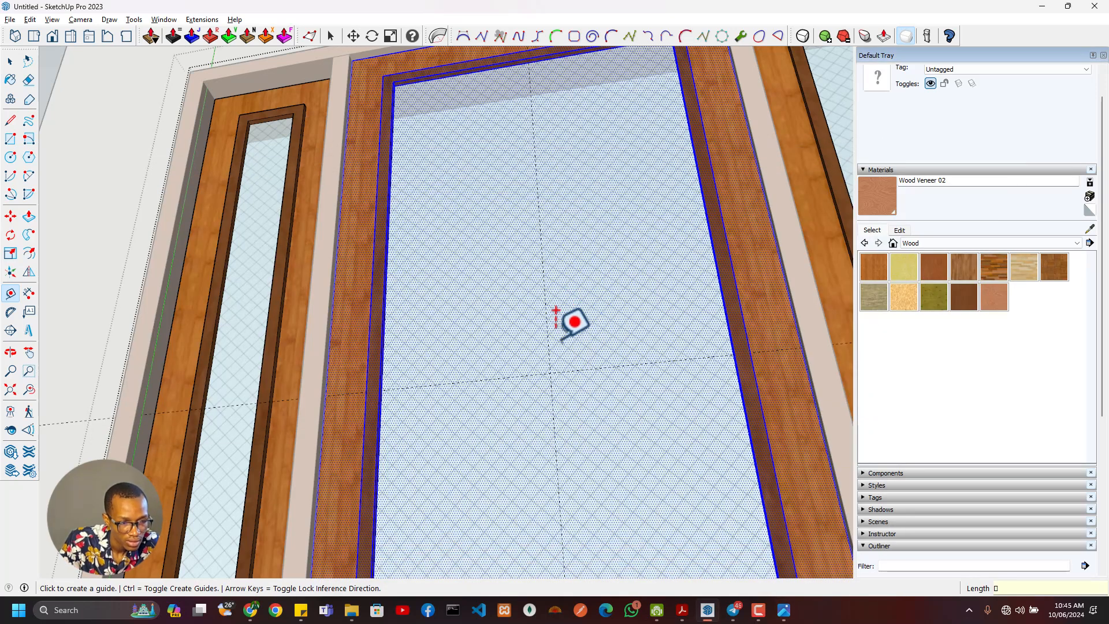
- Add a vertical guide 20 mm right of the centre guide and another 5 mm beyond it
{"action": "left_click", "coordinate": [547, 316]}
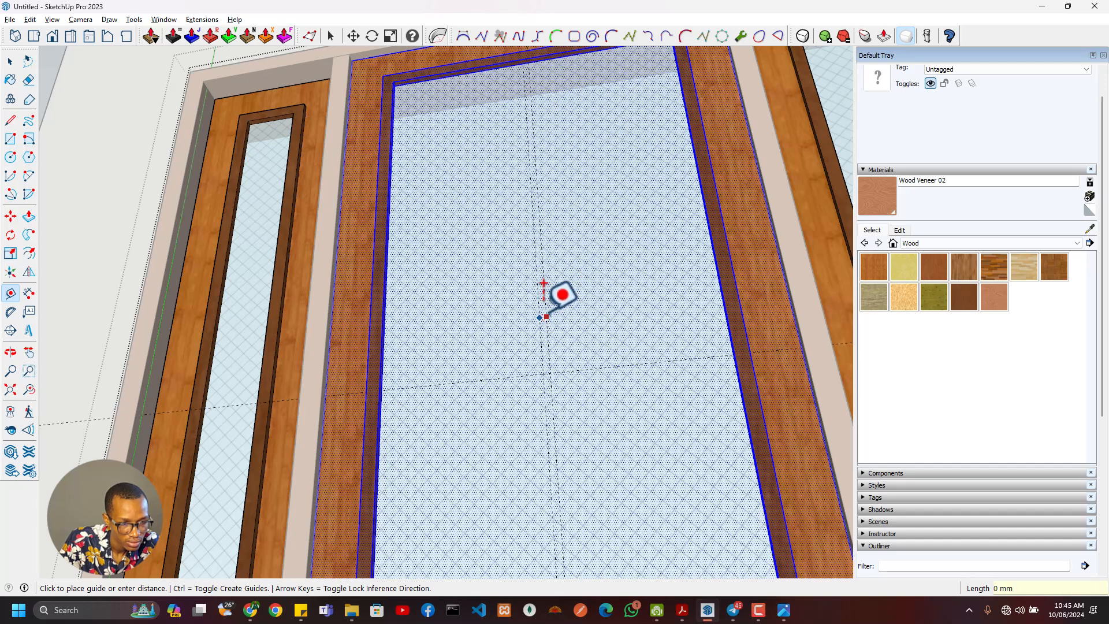
{"action": "type", "text": "20"}
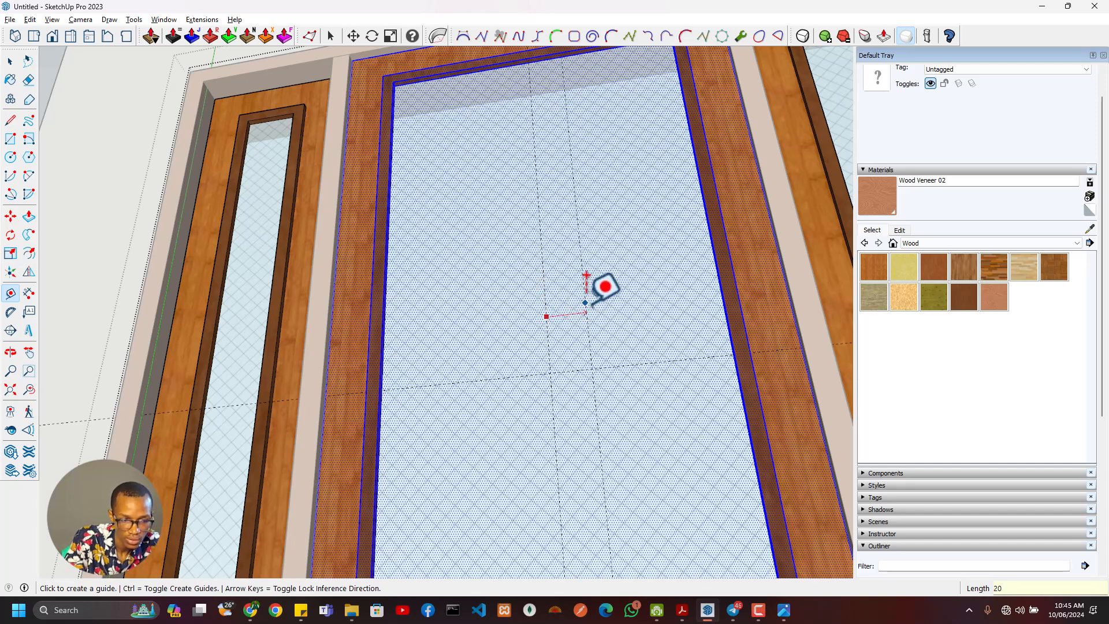
{"action": "key", "text": "Return"}
{"action": "scroll", "coordinate": [569, 282], "scroll_direction": "up", "scroll_amount": 2}
{"action": "left_click", "coordinate": [553, 312]}
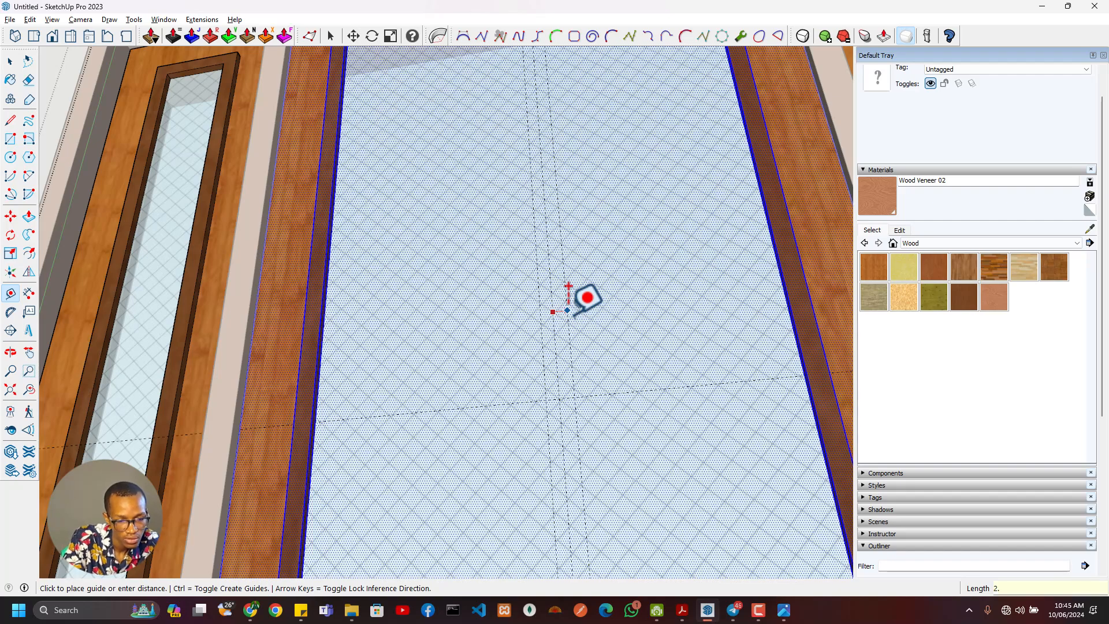
{"action": "type", "text": "2.5"}
{"action": "key", "text": "Return"}
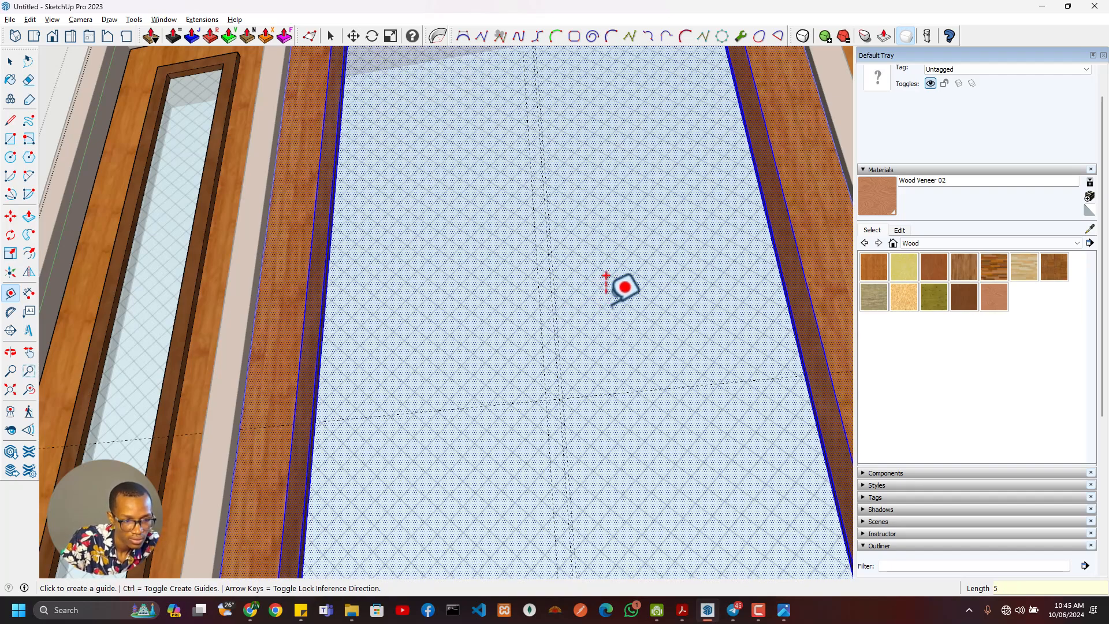
- Add a vertical guide 20 mm left of the centre guide and another 5 mm beyond it
{"action": "left_click", "coordinate": [541, 349]}
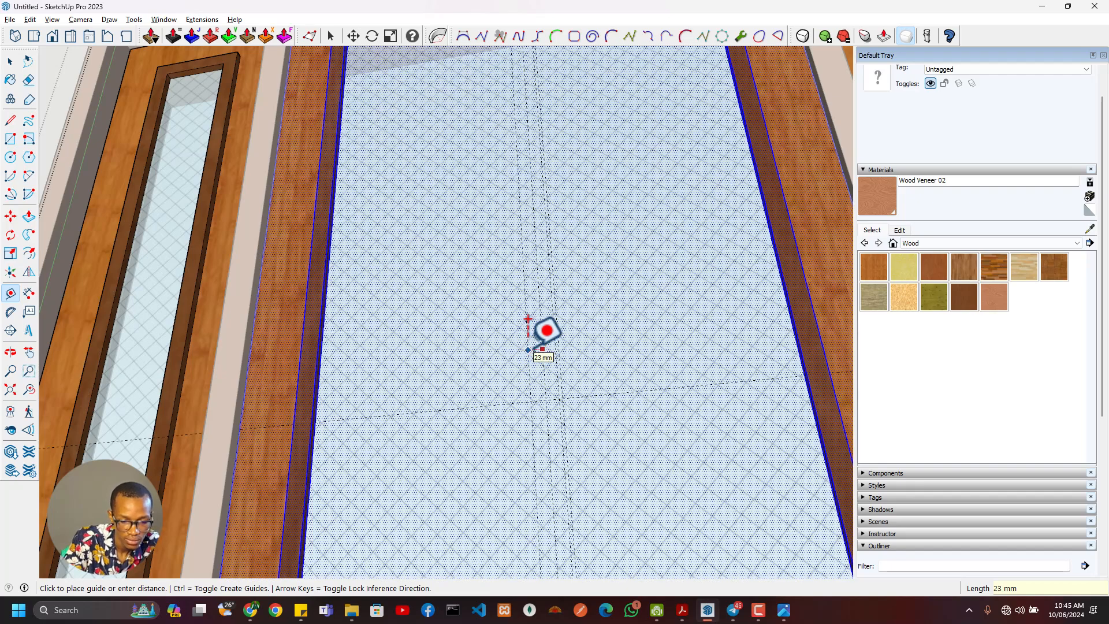
{"action": "type", "text": "20"}
{"action": "left_click", "coordinate": [533, 344]}
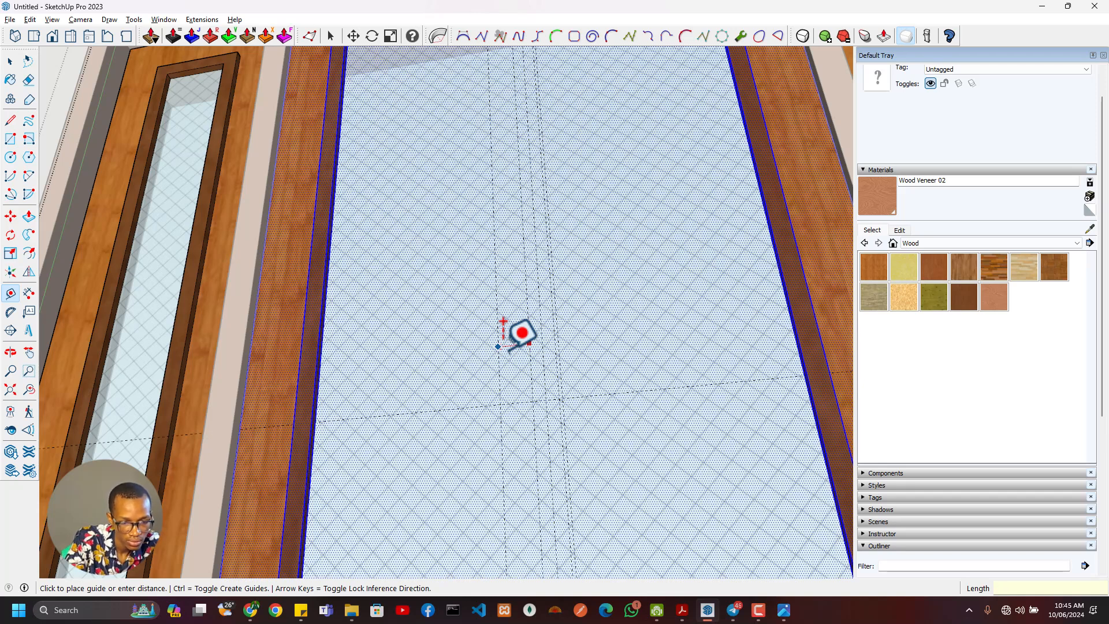
{"action": "type", "text": "5"}
{"action": "scroll", "coordinate": [503, 326], "scroll_direction": "down", "scroll_amount": 3}
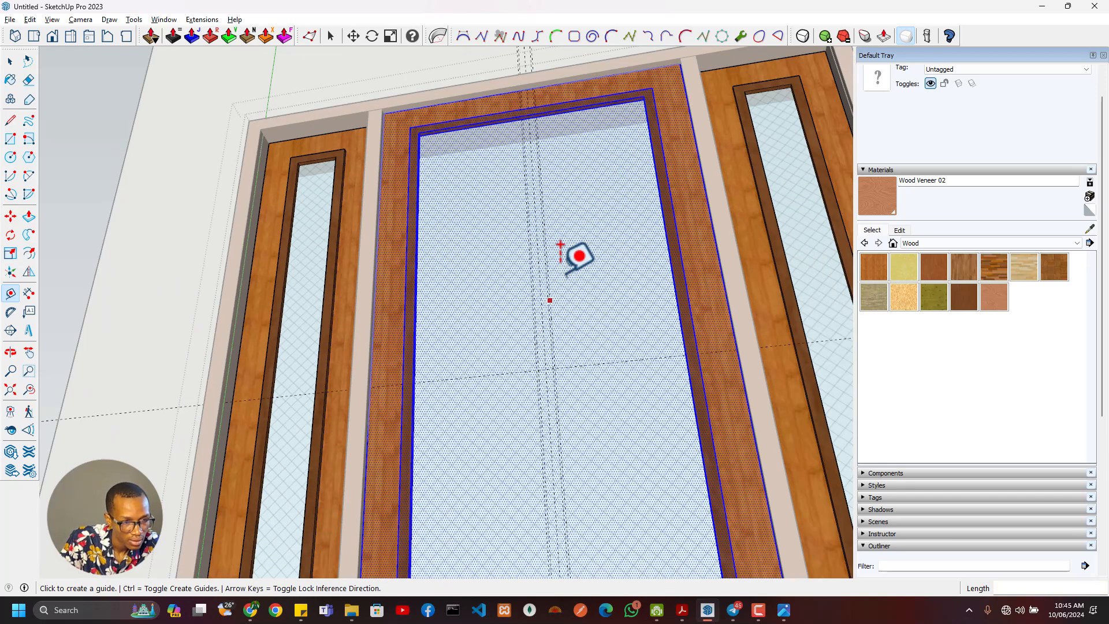
- Draw a full-height rectangle of about 5 by 1840 mm on the central glass between the two guides right of centre
{"action": "scroll", "coordinate": [549, 297], "scroll_direction": "up", "scroll_amount": 1}
{"action": "scroll", "coordinate": [556, 290], "scroll_direction": "up", "scroll_amount": 3}
{"action": "middle_click_drag", "start_coordinate": [524, 89], "coordinate": [589, 404], "text": "shift"}
{"action": "scroll", "coordinate": [533, 113], "scroll_direction": "up", "scroll_amount": 3}
{"action": "key", "text": "r"}
{"action": "left_click", "coordinate": [529, 82]}
{"action": "scroll", "coordinate": [550, 235], "scroll_direction": "down", "scroll_amount": 3}
{"action": "scroll", "coordinate": [612, 225], "scroll_direction": "up", "scroll_amount": 3}
{"action": "middle_click_drag", "start_coordinate": [611, 225], "coordinate": [706, 513]}
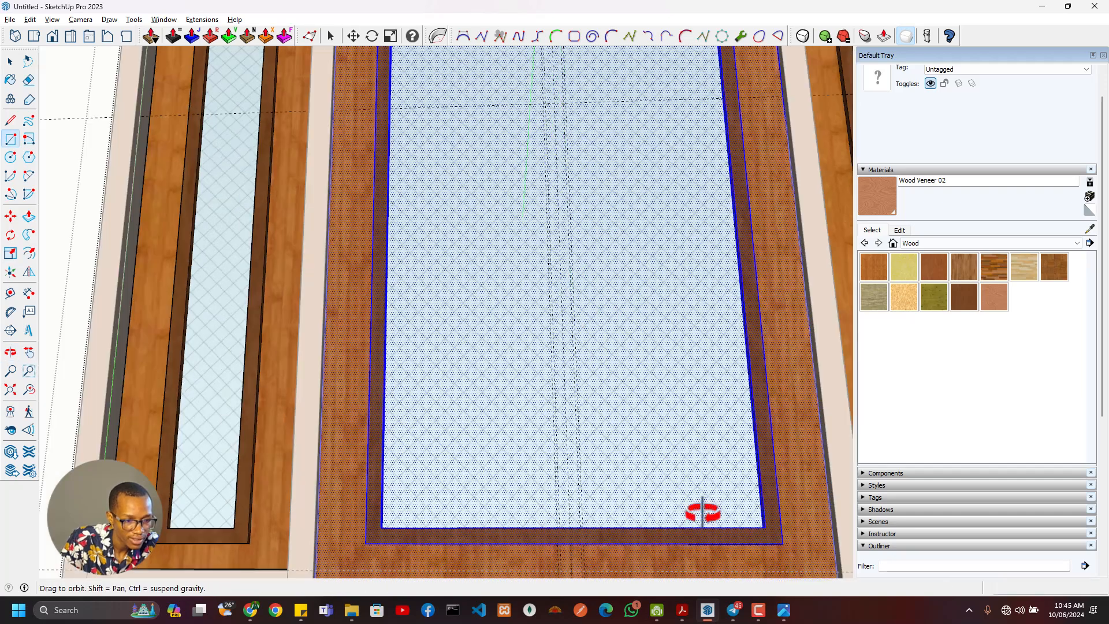
{"action": "scroll", "coordinate": [567, 478], "scroll_direction": "up", "scroll_amount": 3}
{"action": "scroll", "coordinate": [595, 545], "scroll_direction": "up", "scroll_amount": 3}
{"action": "scroll", "coordinate": [597, 502], "scroll_direction": "down", "scroll_amount": 3}
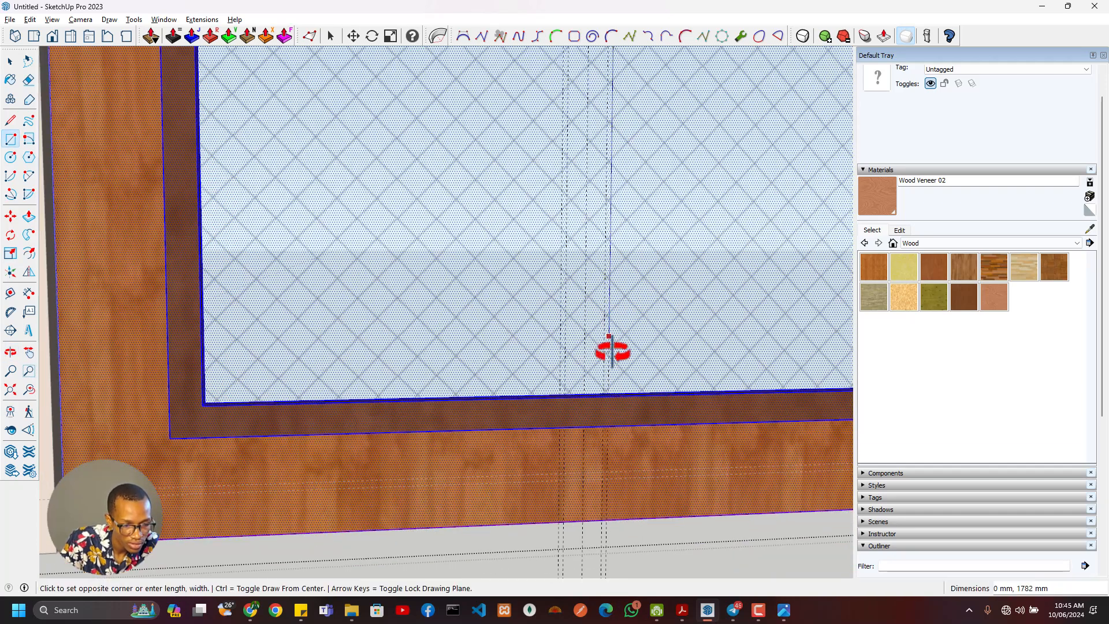
{"action": "middle_click_drag", "start_coordinate": [596, 359], "coordinate": [589, 389]}
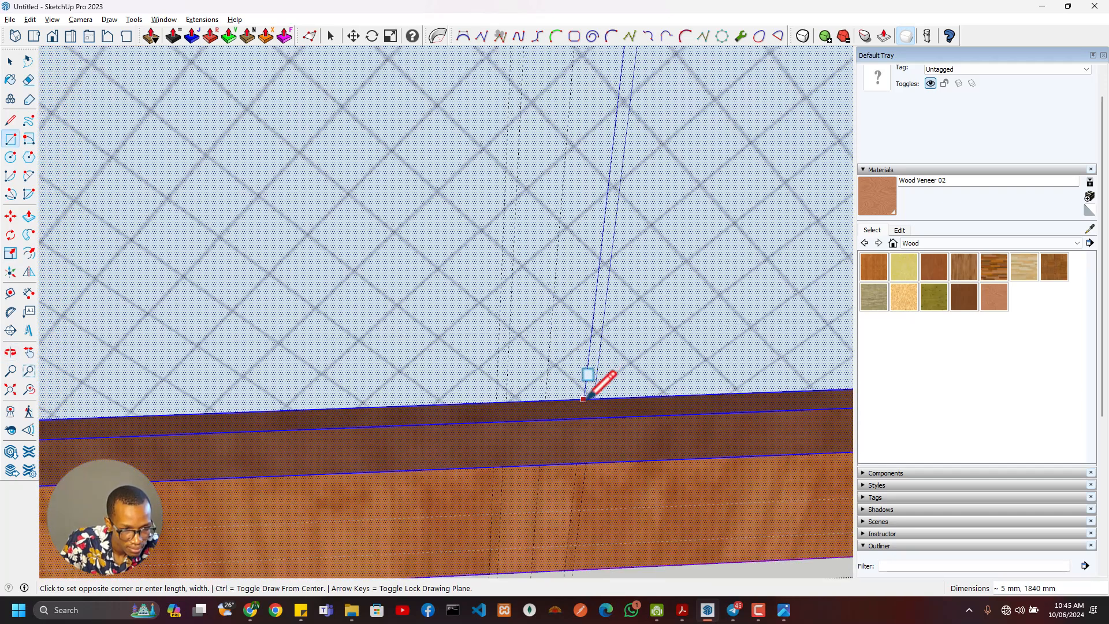
{"action": "left_click", "coordinate": [583, 399]}
- Copy the narrow strip face 45 mm to the left, between the pair of guides on the other side of the centre line
{"action": "key", "text": "space"}
{"action": "left_click", "coordinate": [590, 400]}
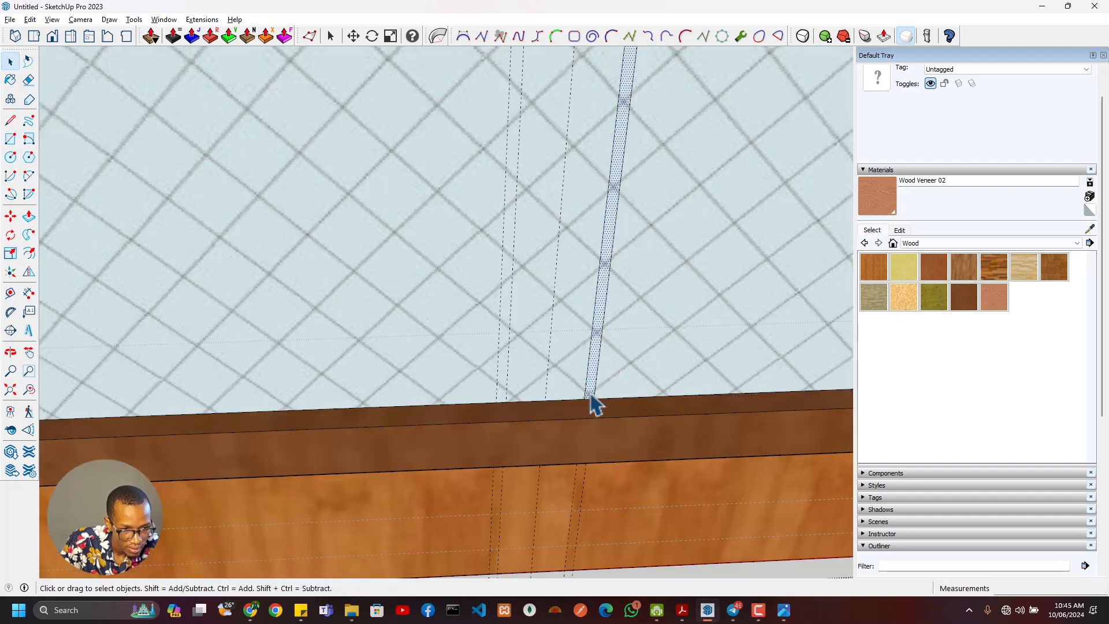
{"action": "key", "text": "m"}
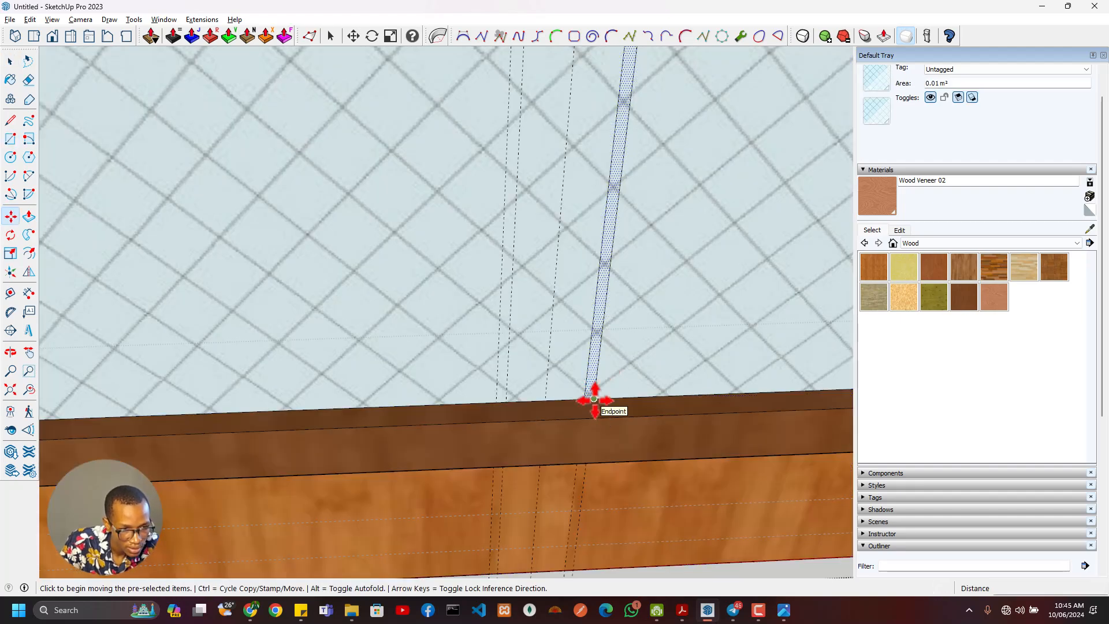
{"action": "left_click", "coordinate": [594, 398]}
{"action": "key", "text": "ctrl"}
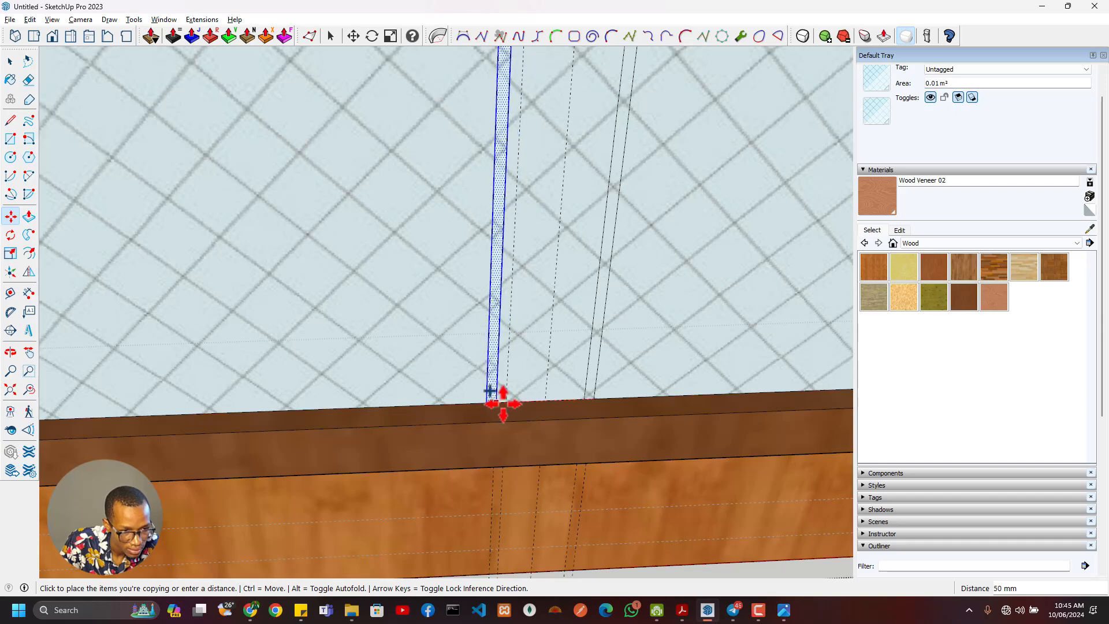
{"action": "scroll", "coordinate": [502, 398], "scroll_direction": "up", "scroll_amount": 2}
{"action": "left_click", "coordinate": [503, 396]}
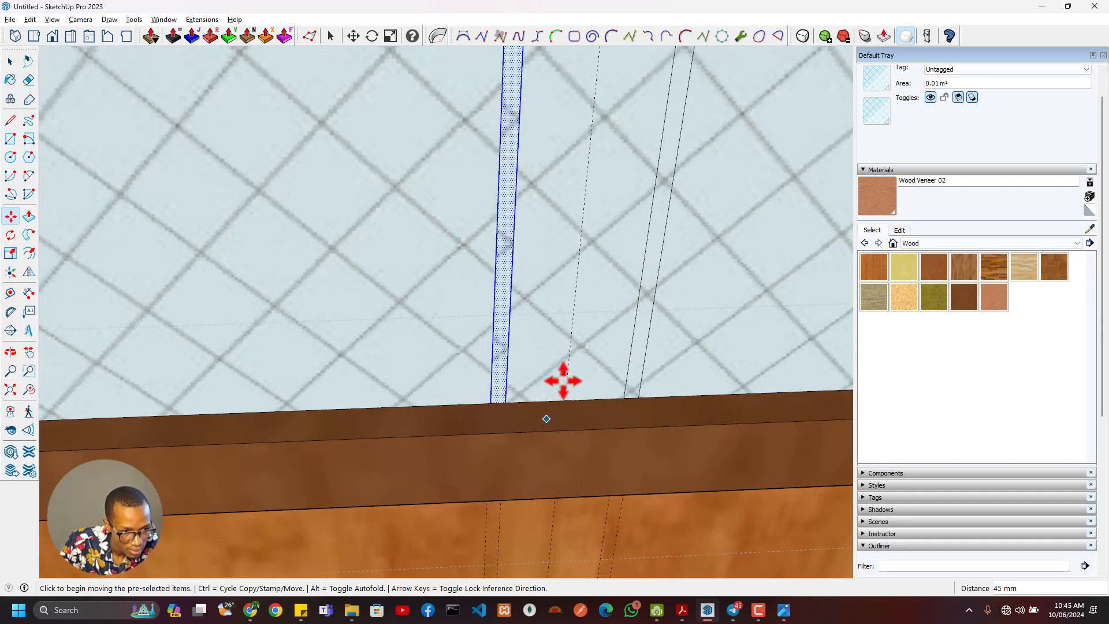
- Paint both vertical glazing strips on the central glass with 0136_Charcoal from the Colors-Named collection
{"action": "scroll", "coordinate": [563, 381], "scroll_direction": "down", "scroll_amount": 3}
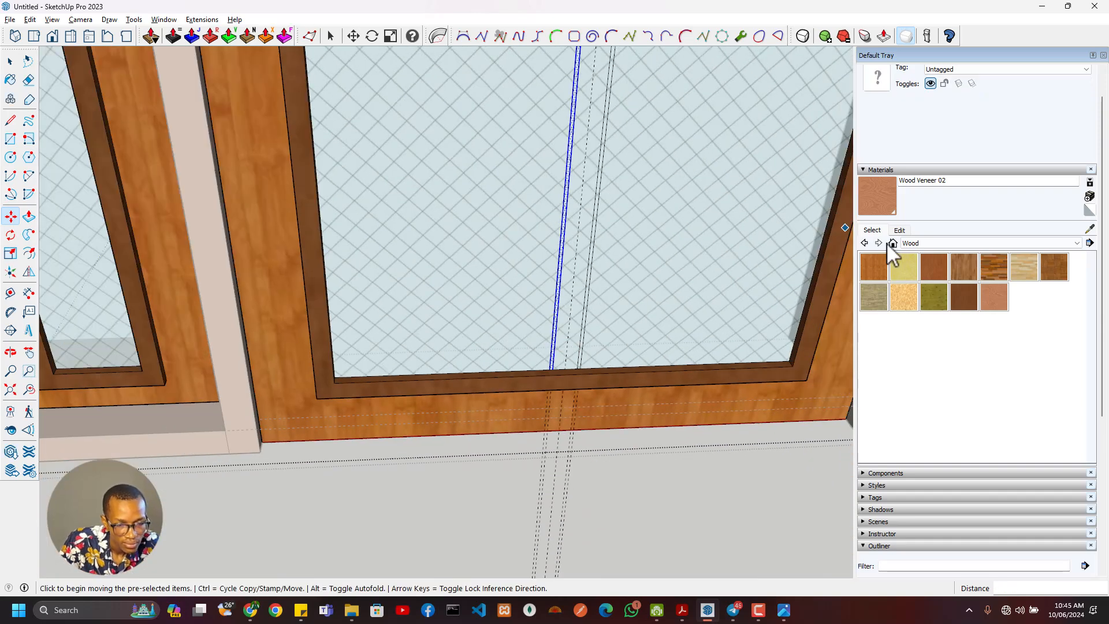
{"action": "left_click", "coordinate": [945, 244]}
{"action": "scroll", "coordinate": [944, 289], "scroll_direction": "up", "scroll_amount": 5}
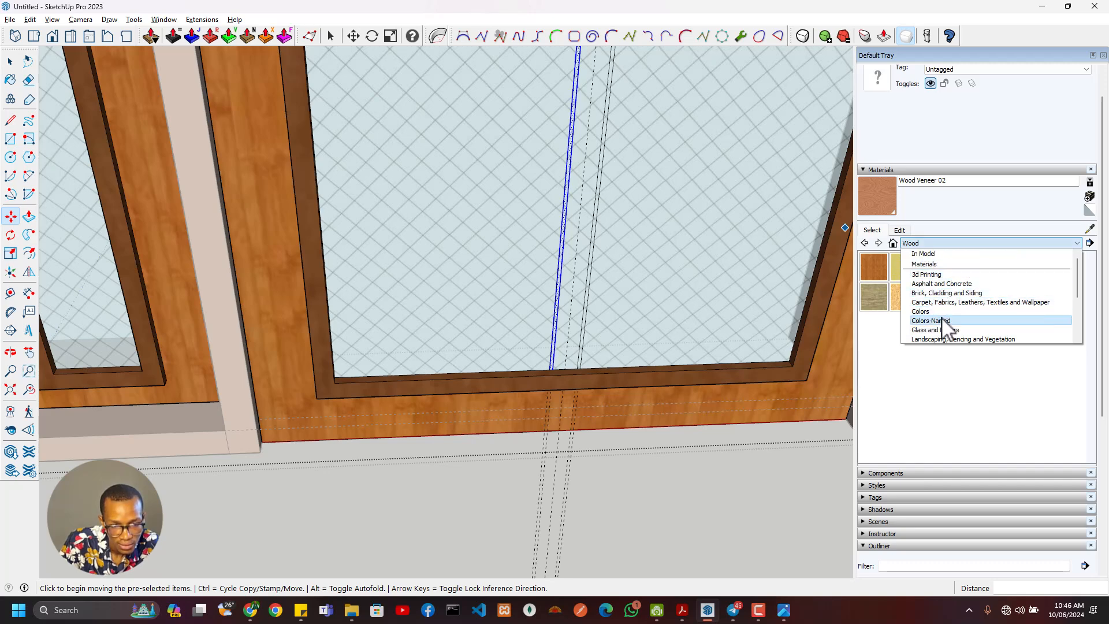
{"action": "left_click", "coordinate": [944, 321]}
{"action": "scroll", "coordinate": [982, 399], "scroll_direction": "down", "scroll_amount": 5}
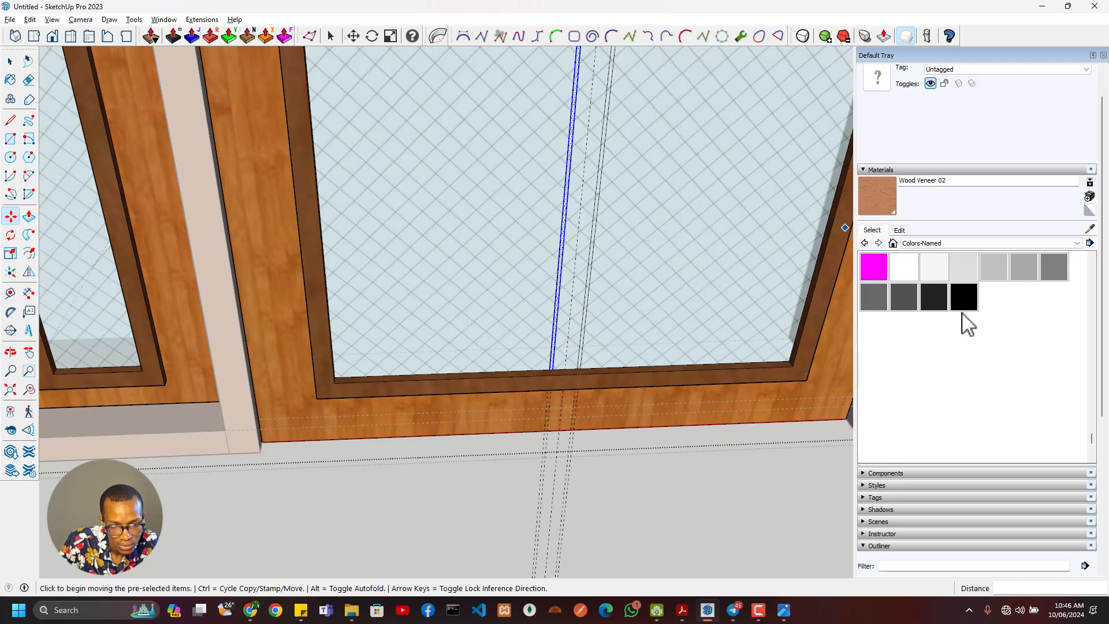
{"action": "left_click", "coordinate": [934, 297]}
{"action": "scroll", "coordinate": [584, 290], "scroll_direction": "up", "scroll_amount": 3}
{"action": "left_click", "coordinate": [558, 288]}
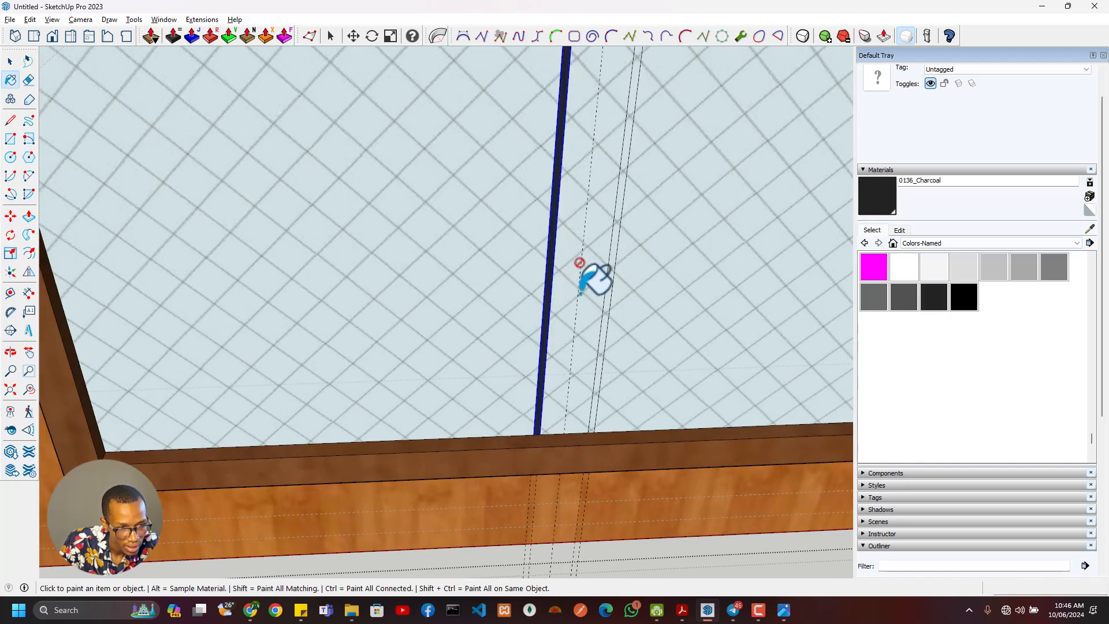
{"action": "left_click", "coordinate": [623, 276]}
- Inspect the painted strips and examine the side and horizontal glazing bars of the central door in the reference image
{"action": "scroll", "coordinate": [623, 276], "scroll_direction": "down", "scroll_amount": 3}
{"action": "middle_click_drag", "start_coordinate": [622, 275], "coordinate": [603, 447]}
{"action": "middle_click_drag", "start_coordinate": [550, 231], "coordinate": [543, 124]}
{"action": "scroll", "coordinate": [616, 226], "scroll_direction": "up", "scroll_amount": 3}
{"action": "middle_click_drag", "start_coordinate": [586, 272], "coordinate": [617, 371], "text": "shift"}
{"action": "key", "text": "alt+Tab"}
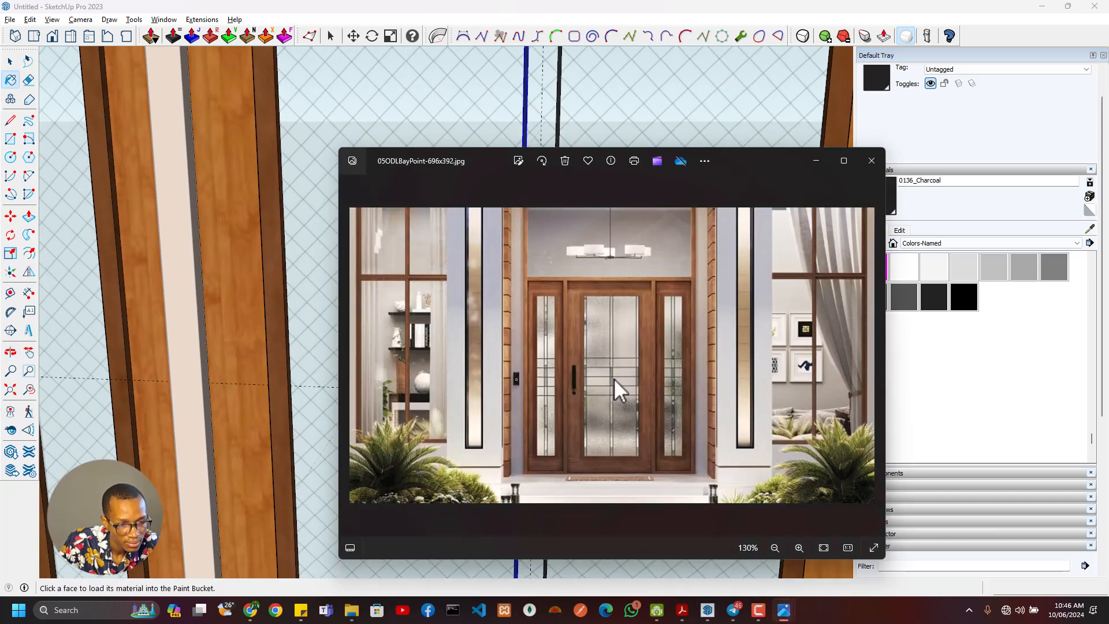
{"action": "scroll", "coordinate": [615, 379], "scroll_direction": "up", "scroll_amount": 6}
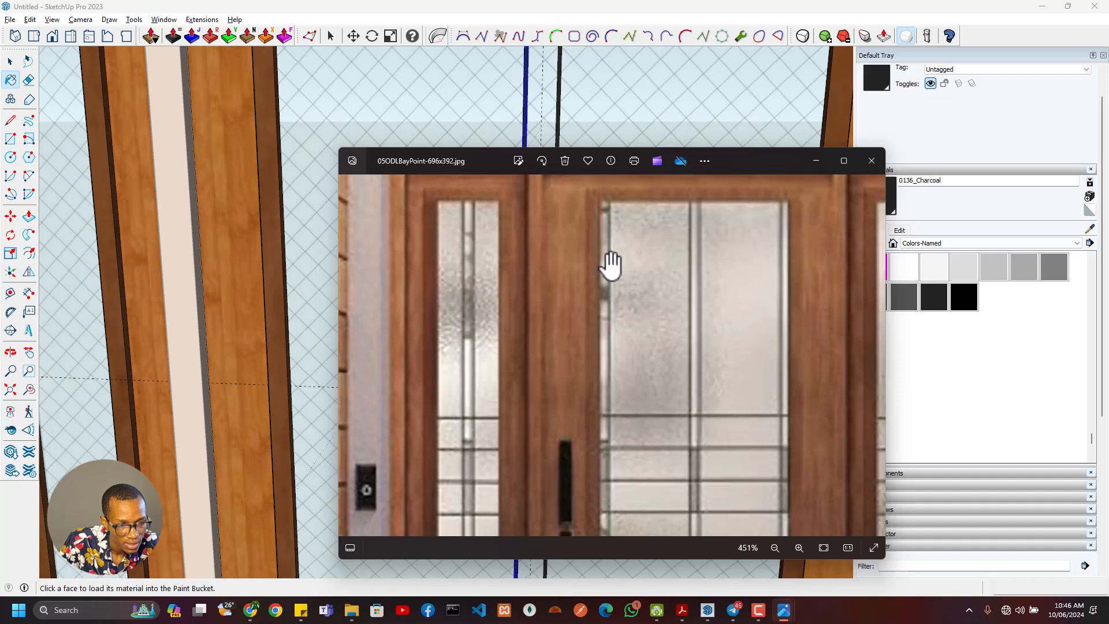
{"action": "scroll", "coordinate": [614, 445], "scroll_direction": "down", "scroll_amount": 4}
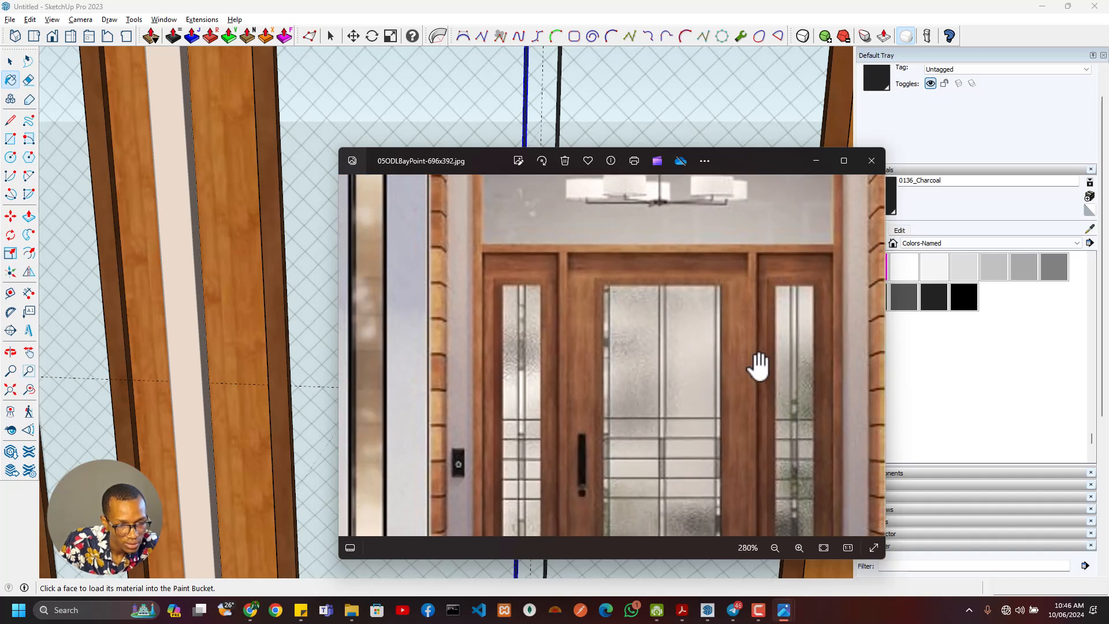
{"action": "key", "text": "alt+Tab"}
- Place a vertical guide 30 mm inward from the left edge of the central door's glass
{"action": "scroll", "coordinate": [612, 375], "scroll_direction": "down", "scroll_amount": 2}
{"action": "middle_click_drag", "start_coordinate": [602, 393], "coordinate": [490, 382], "text": "shift"}
{"action": "scroll", "coordinate": [394, 343], "scroll_direction": "up", "scroll_amount": 5}
{"action": "key", "text": "t"}
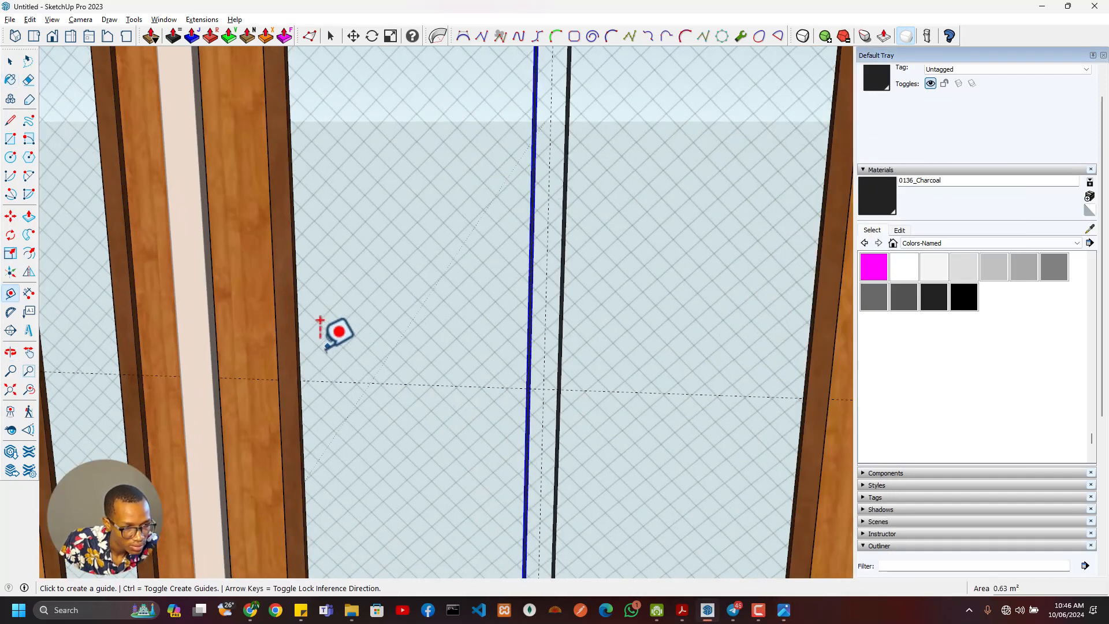
{"action": "scroll", "coordinate": [312, 346], "scroll_direction": "up", "scroll_amount": 1}
{"action": "scroll", "coordinate": [294, 346], "scroll_direction": "up", "scroll_amount": 3}
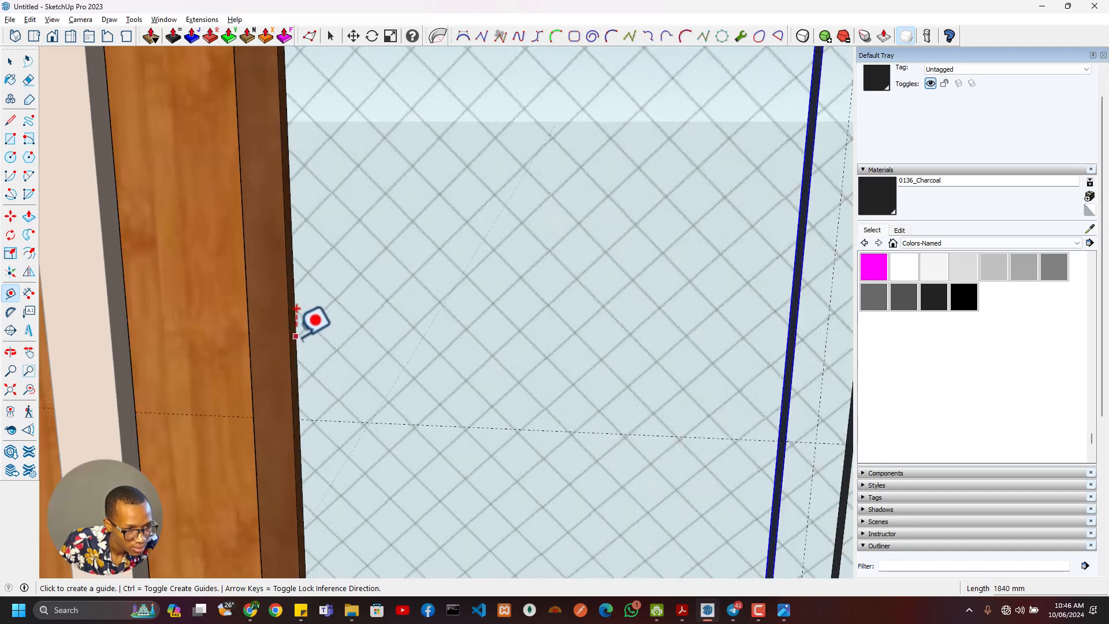
{"action": "left_click", "coordinate": [295, 335]}
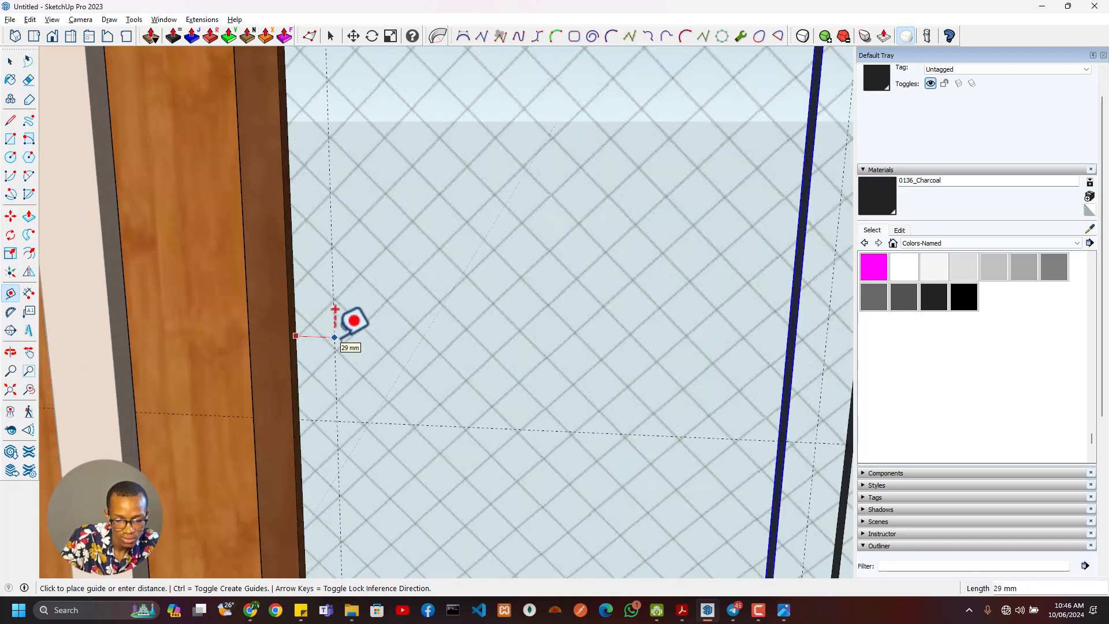
{"action": "type", "text": "30"}
{"action": "key", "text": "Return"}
- Copy the selected vertical glazing strip about 315 mm to the left, onto the guide beside the glass's left edge
{"action": "key", "text": "space"}
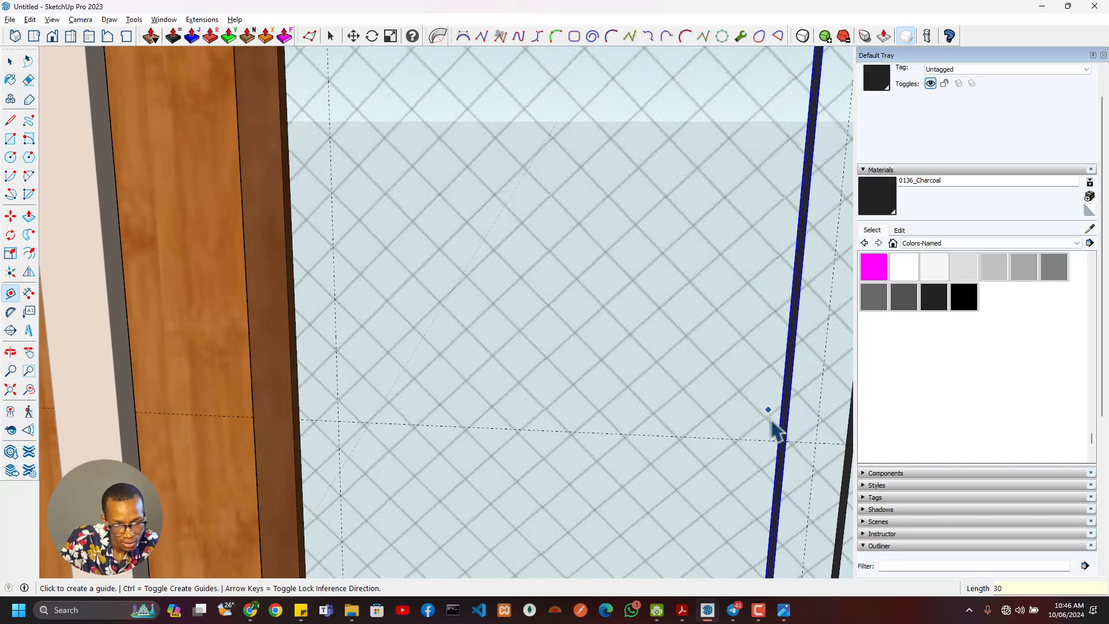
{"action": "key", "text": "m"}
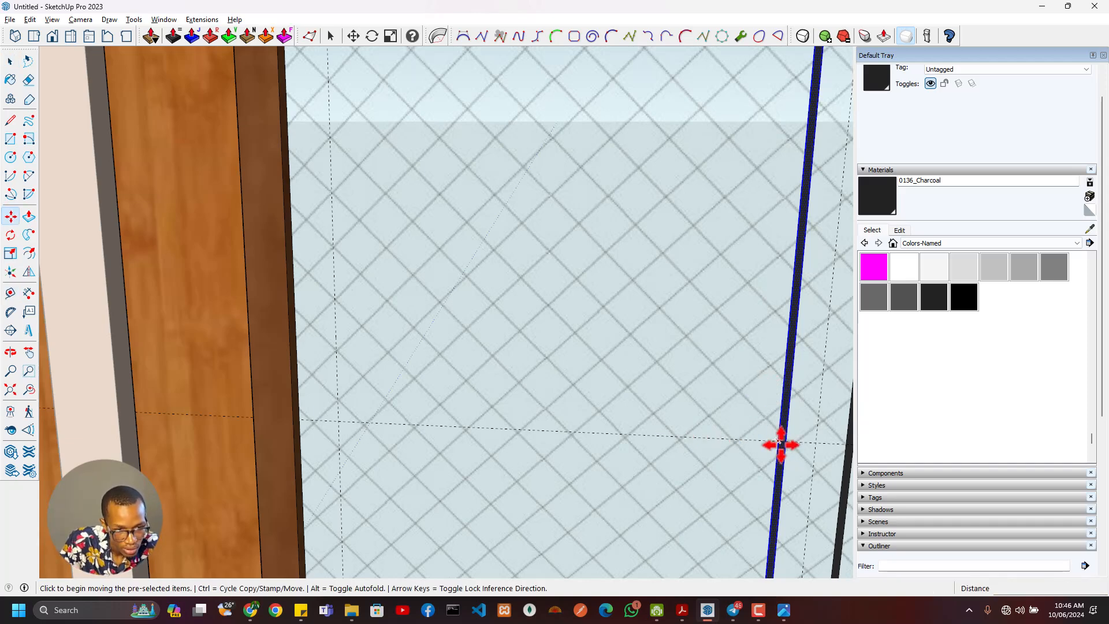
{"action": "left_click", "coordinate": [778, 443]}
{"action": "key", "text": "ctrl"}
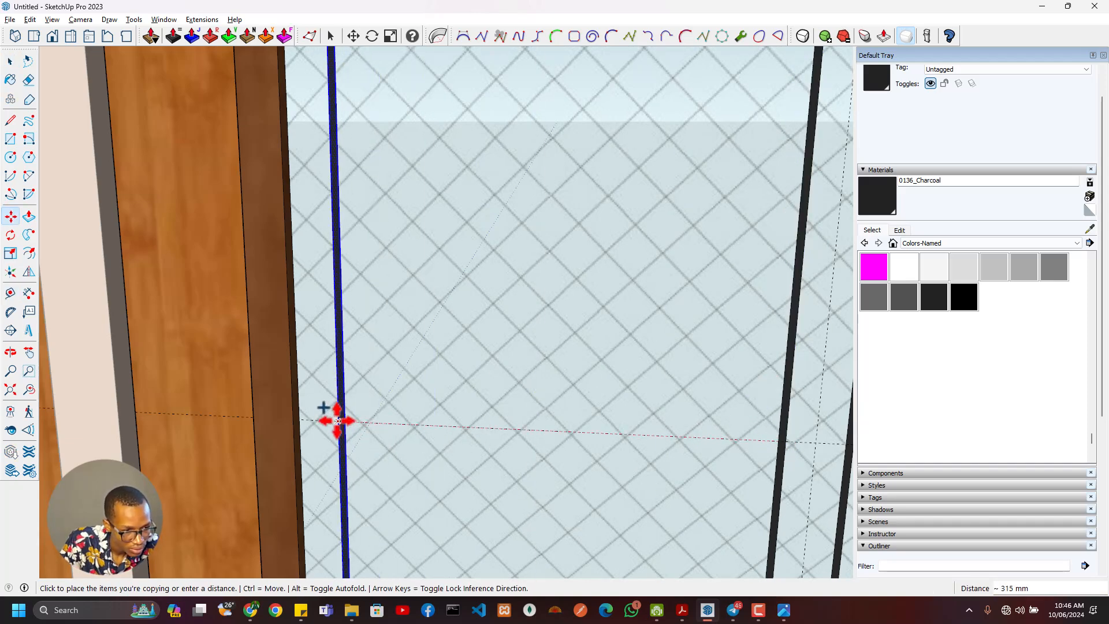
{"action": "left_click", "coordinate": [338, 420]}
- Place a vertical guide 30 mm inward from the right edge of the central door's glass
{"action": "middle_click_drag", "start_coordinate": [347, 421], "coordinate": [577, 421]}
{"action": "key", "text": "t"}
{"action": "middle_click_drag", "start_coordinate": [731, 366], "coordinate": [857, 387]}
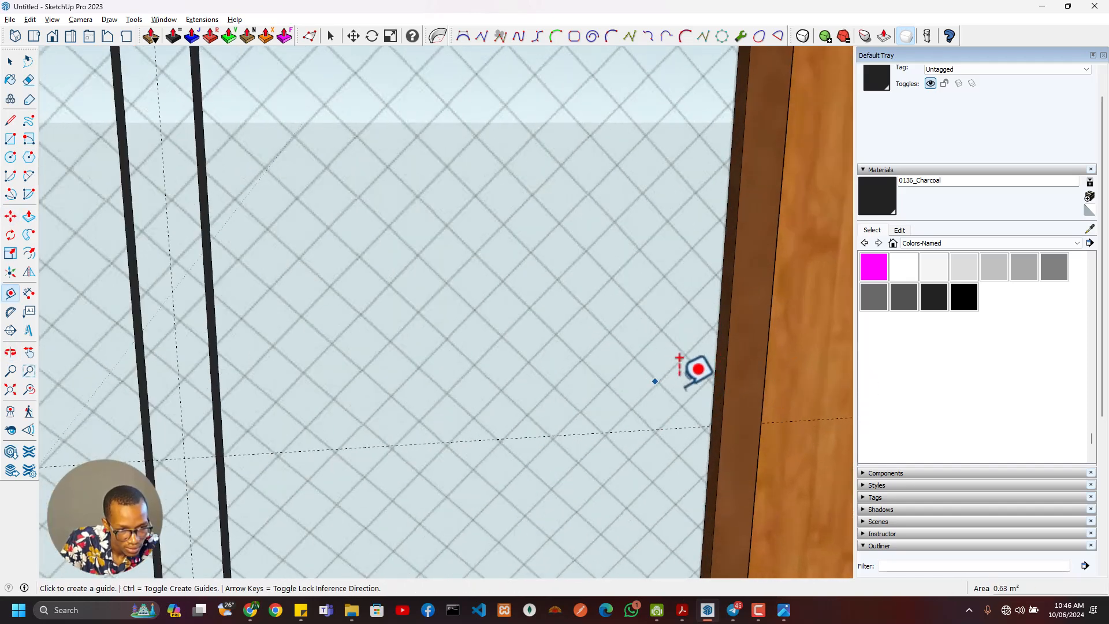
{"action": "mouse_move", "coordinate": [730, 386]}
{"action": "middle_mouse_down"}
{"action": "mouse_move", "coordinate": [792, 424]}
{"action": "mouse_move", "coordinate": [649, 428]}
{"action": "mouse_move", "coordinate": [792, 452]}
{"action": "mouse_move", "coordinate": [737, 376]}
{"action": "middle_mouse_up"}
{"action": "left_click", "coordinate": [704, 385]}
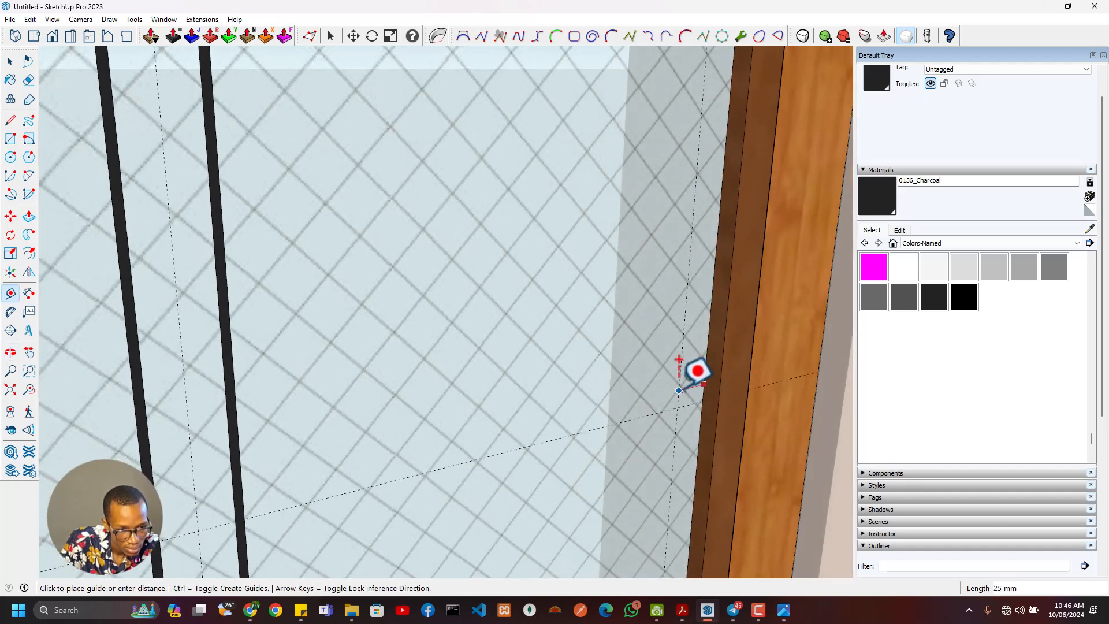
{"action": "left_click", "coordinate": [679, 360]}
{"action": "type", "text": "30"}
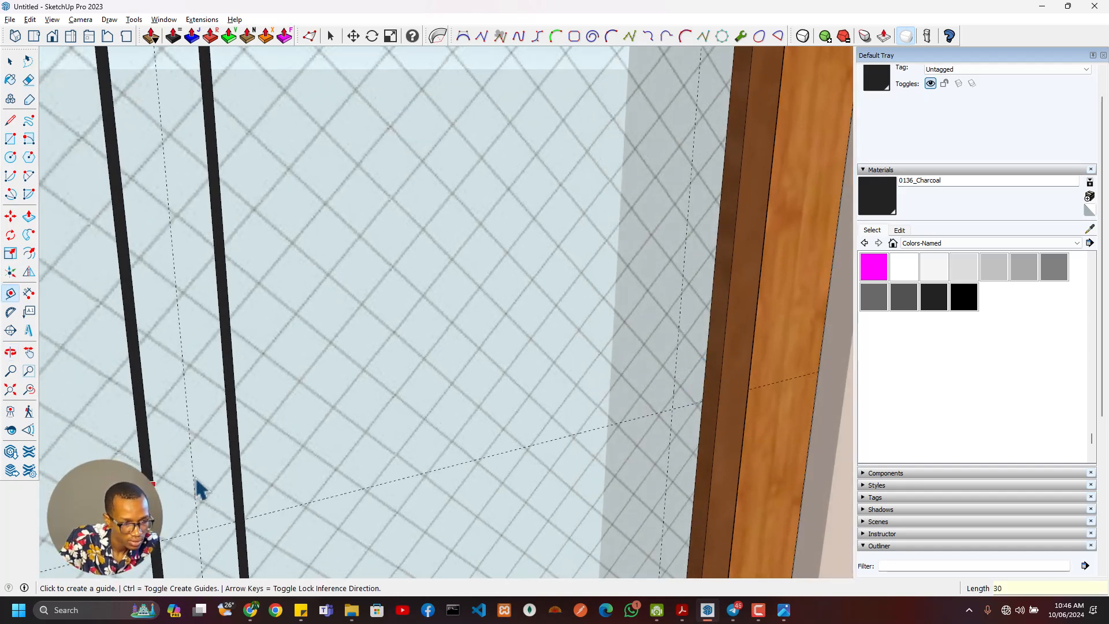
- Copy the right-hand central glazing strip about 315 mm to the right, onto the guide beside the glass's right edge
{"action": "key", "text": "space"}
{"action": "left_click", "coordinate": [250, 518]}
{"action": "key", "text": "m"}
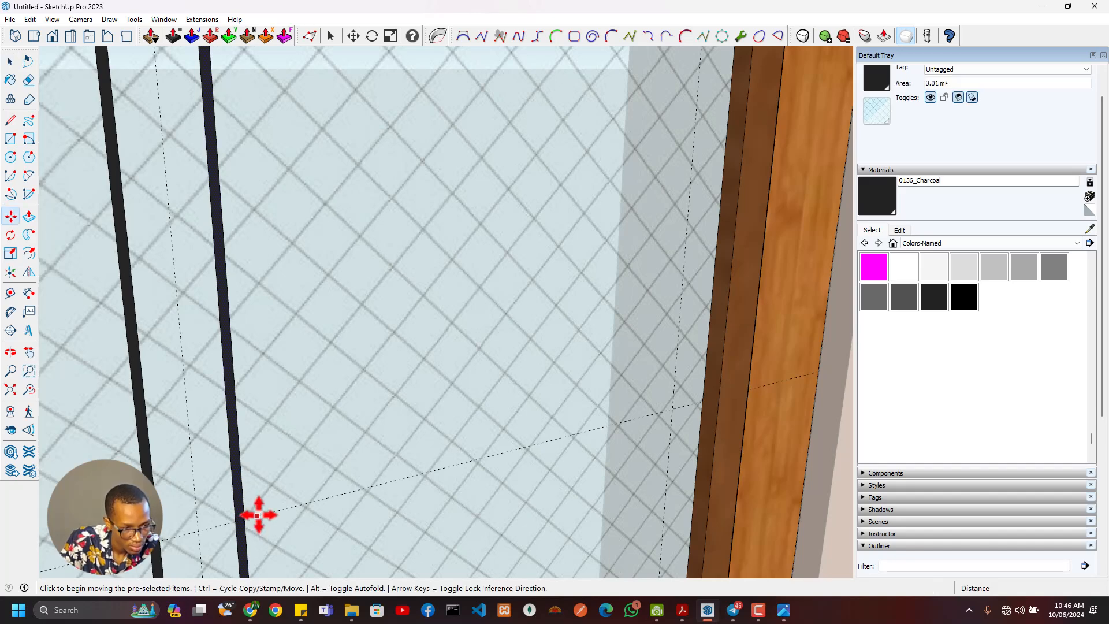
{"action": "left_click", "coordinate": [246, 518]}
{"action": "key", "text": "ctrl"}
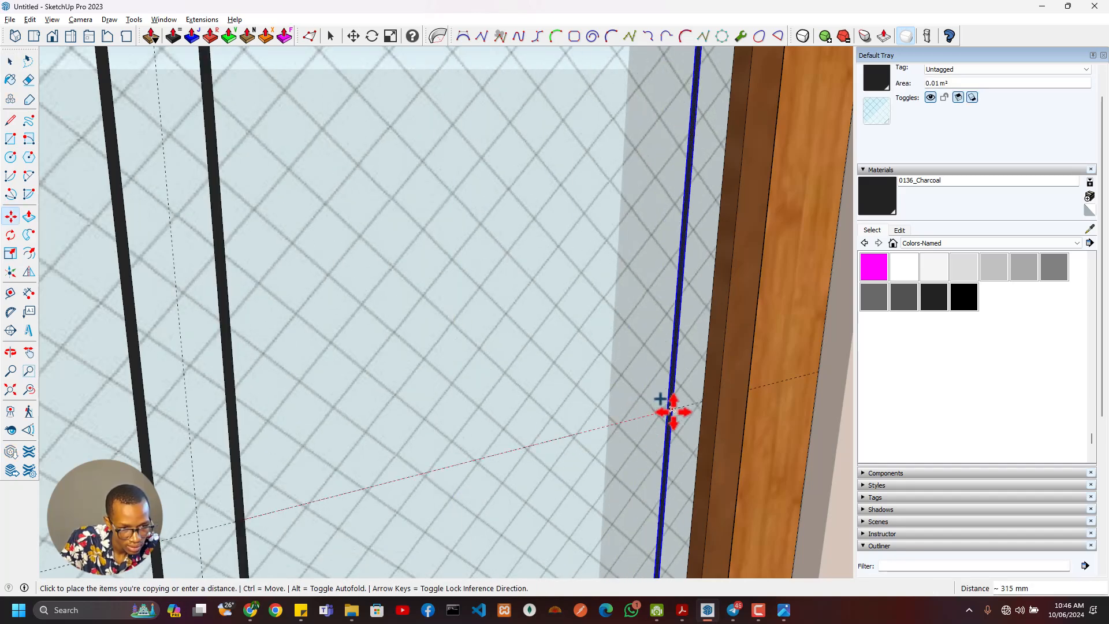
{"action": "left_click", "coordinate": [672, 409]}
- Inspect the vertical glazing strips on the central door and compare them with the horizontal bars in the reference image
{"action": "scroll", "coordinate": [714, 454], "scroll_direction": "down", "scroll_amount": 3}
{"action": "middle_click_drag", "start_coordinate": [713, 452], "coordinate": [547, 426]}
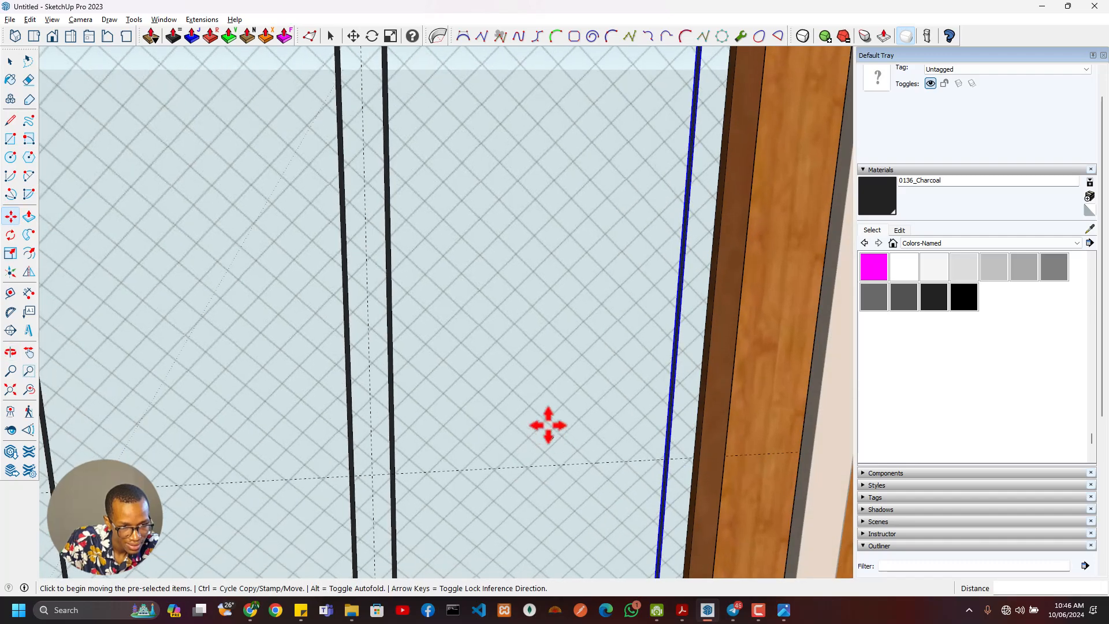
{"action": "scroll", "coordinate": [543, 426], "scroll_direction": "down", "scroll_amount": 4}
{"action": "scroll", "coordinate": [491, 426], "scroll_direction": "down", "scroll_amount": 4}
{"action": "scroll", "coordinate": [509, 456], "scroll_direction": "up", "scroll_amount": 2}
{"action": "scroll", "coordinate": [542, 463], "scroll_direction": "up", "scroll_amount": 2}
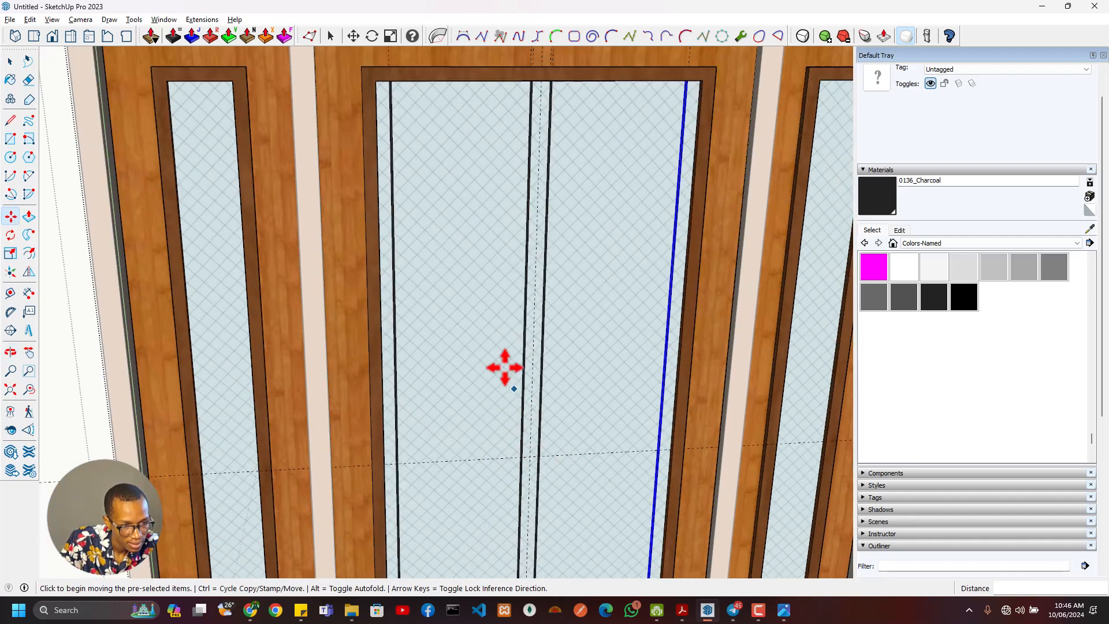
{"action": "scroll", "coordinate": [608, 484], "scroll_direction": "up", "scroll_amount": 2}
{"action": "scroll", "coordinate": [608, 484], "scroll_direction": "up", "scroll_amount": 1}
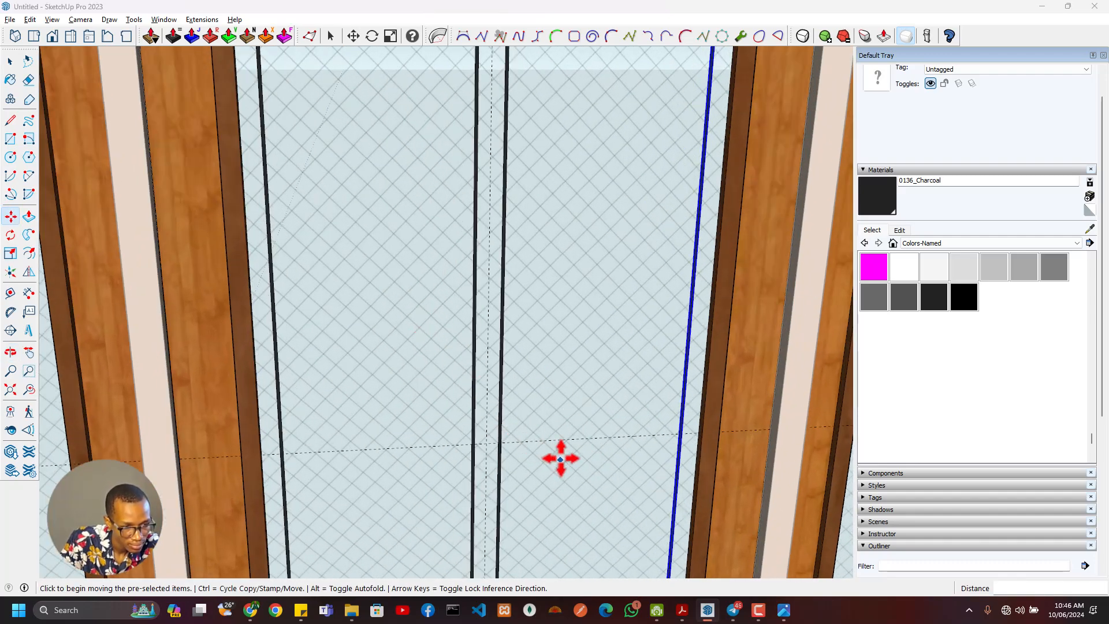
{"action": "key", "text": "alt+Tab"}
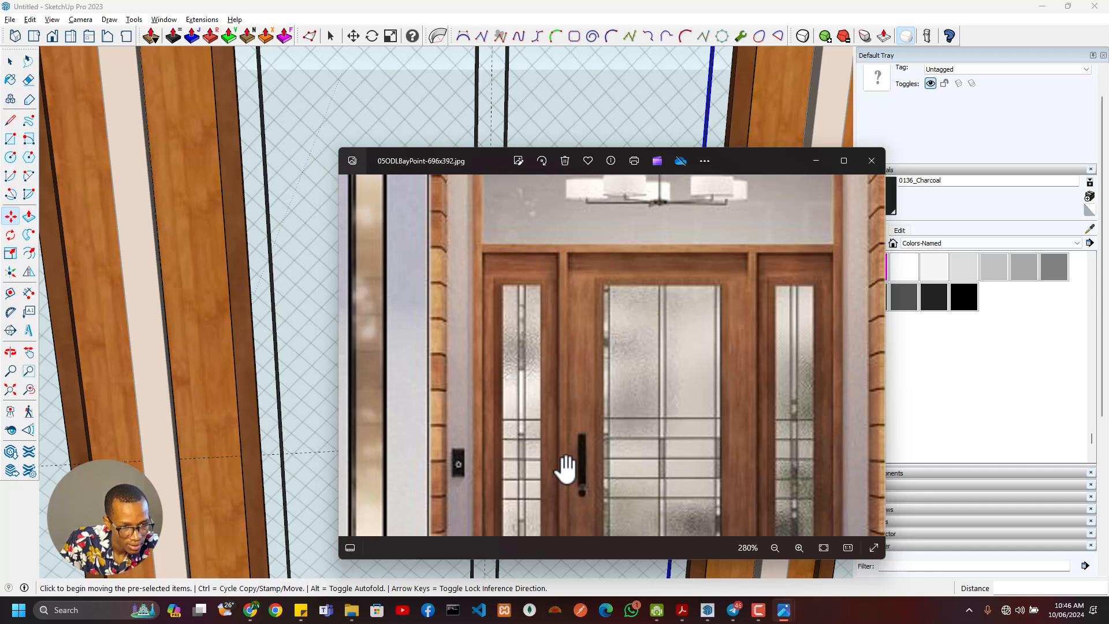
{"action": "key", "text": "alt+Tab"}
- Place a horizontal guide 30 mm above the existing horizontal guide across the central door's glass
{"action": "mouse_move", "coordinate": [555, 466]}
{"action": "middle_mouse_down", "text": "shift"}
{"action": "mouse_move", "coordinate": [595, 381]}
{"action": "mouse_move", "coordinate": [576, 372]}
{"action": "middle_mouse_up", "text": "shift"}
{"action": "scroll", "coordinate": [592, 380], "scroll_direction": "up", "scroll_amount": 2}
{"action": "key", "text": "t"}
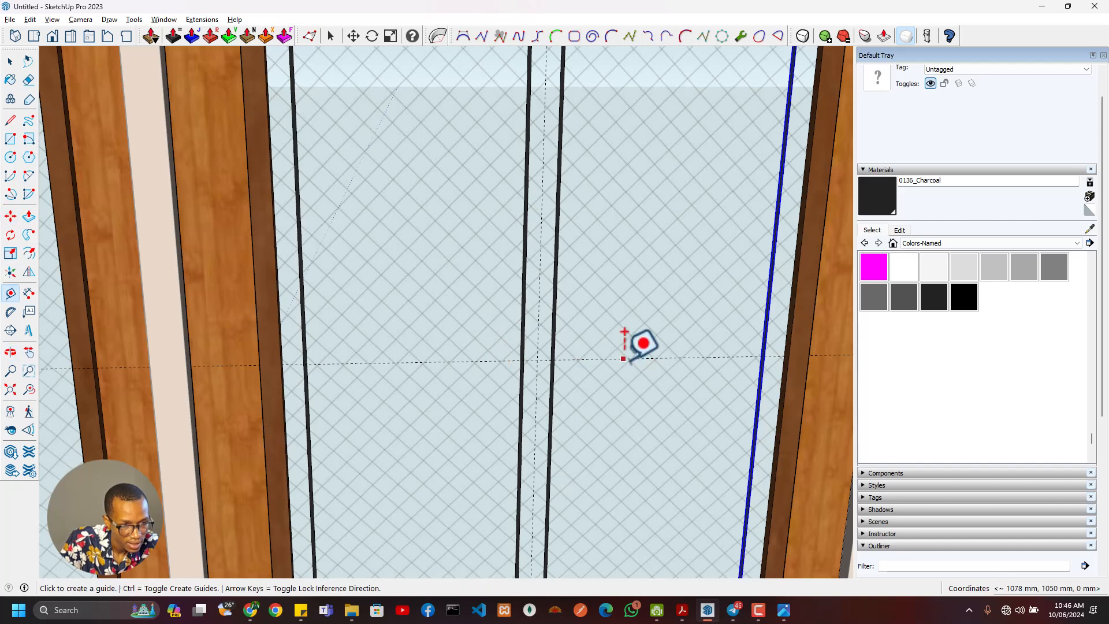
{"action": "left_click", "coordinate": [624, 359]}
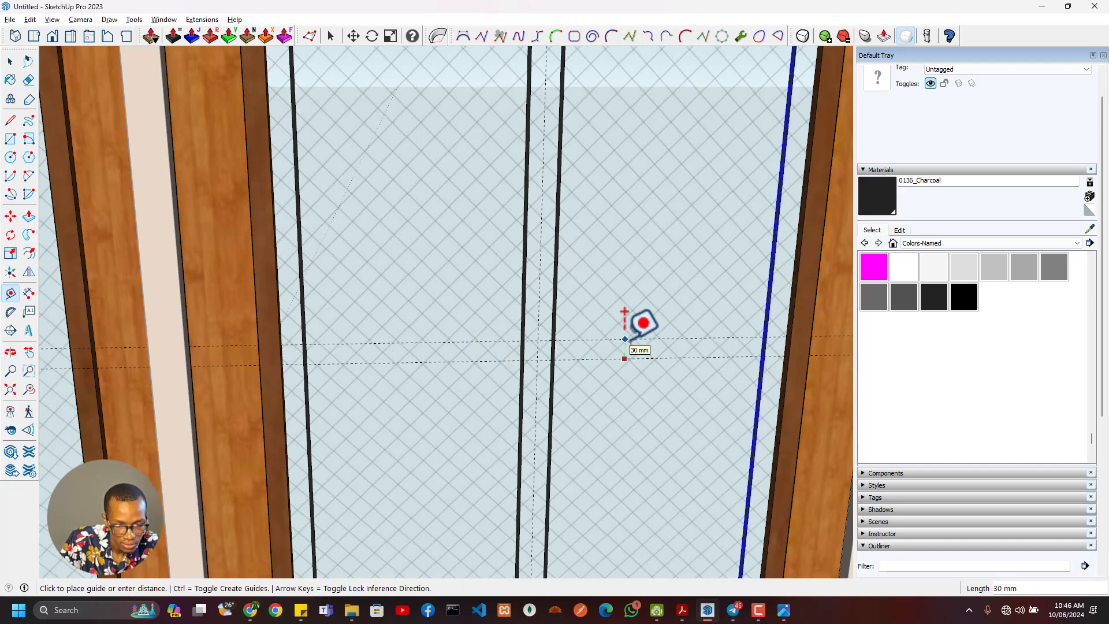
{"action": "left_click", "coordinate": [626, 315]}
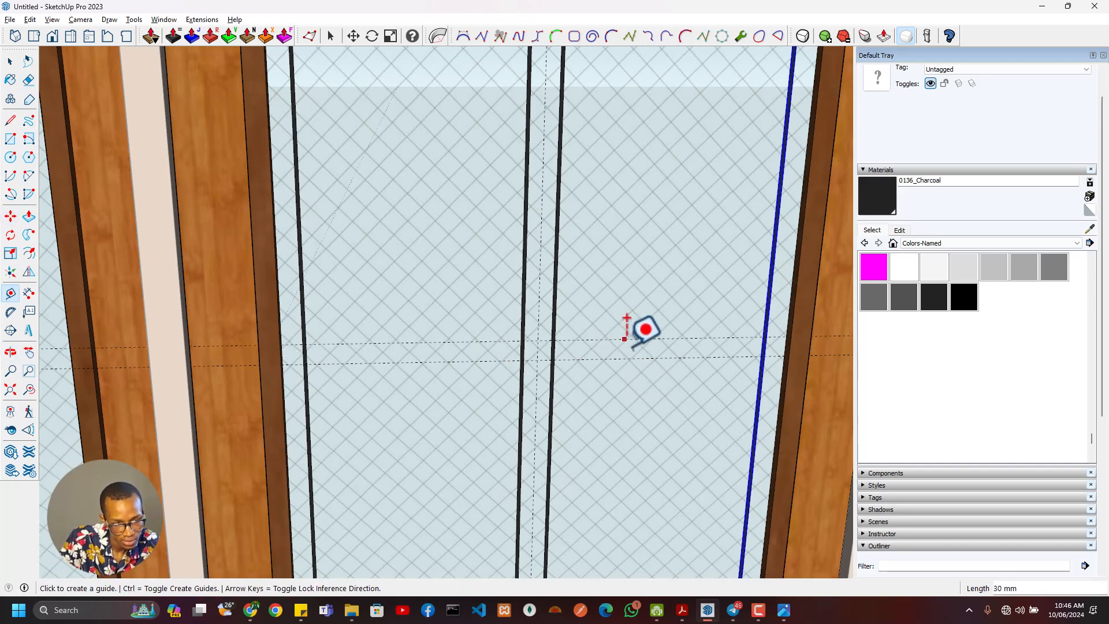
- Place another horizontal guide 5 mm above the upper horizontal guide on the central glass
{"action": "left_click", "coordinate": [634, 315]}
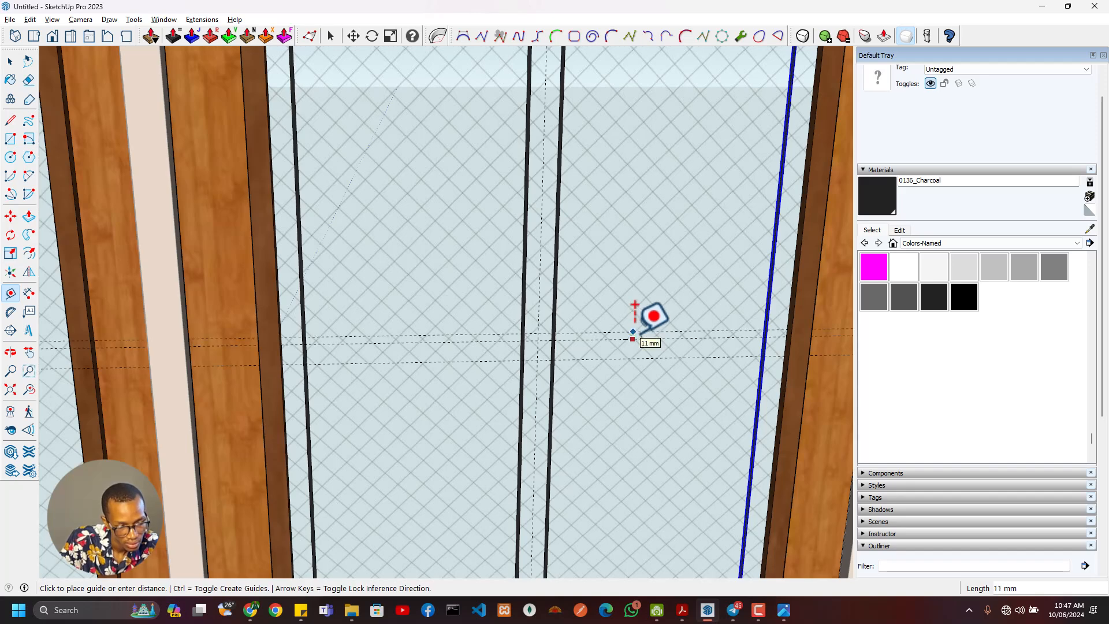
{"action": "key", "text": "space"}
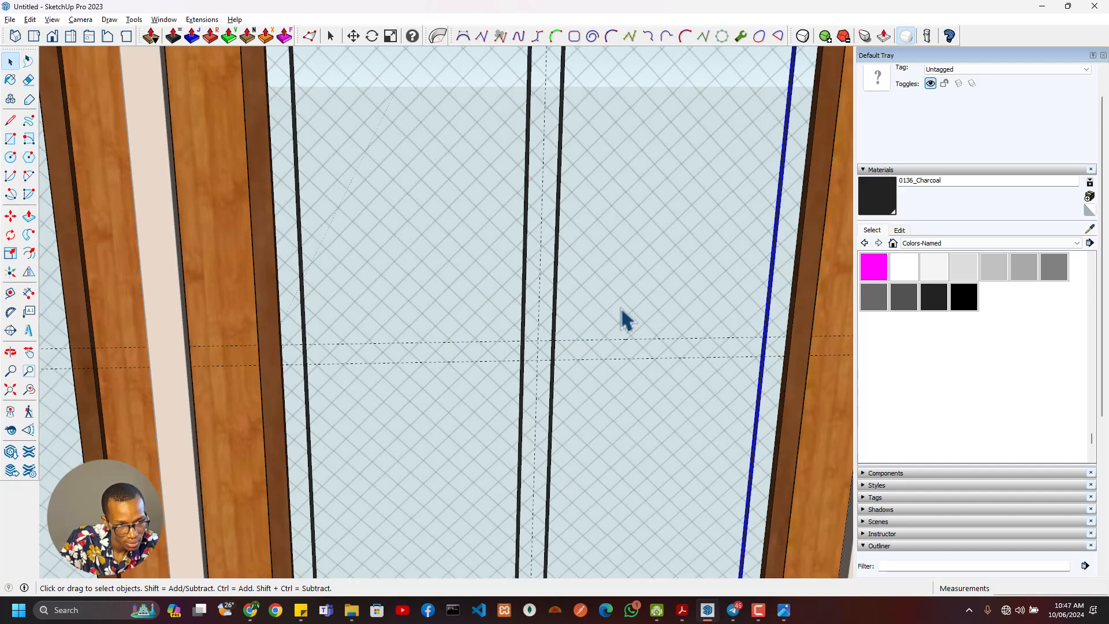
{"action": "key", "text": "t"}
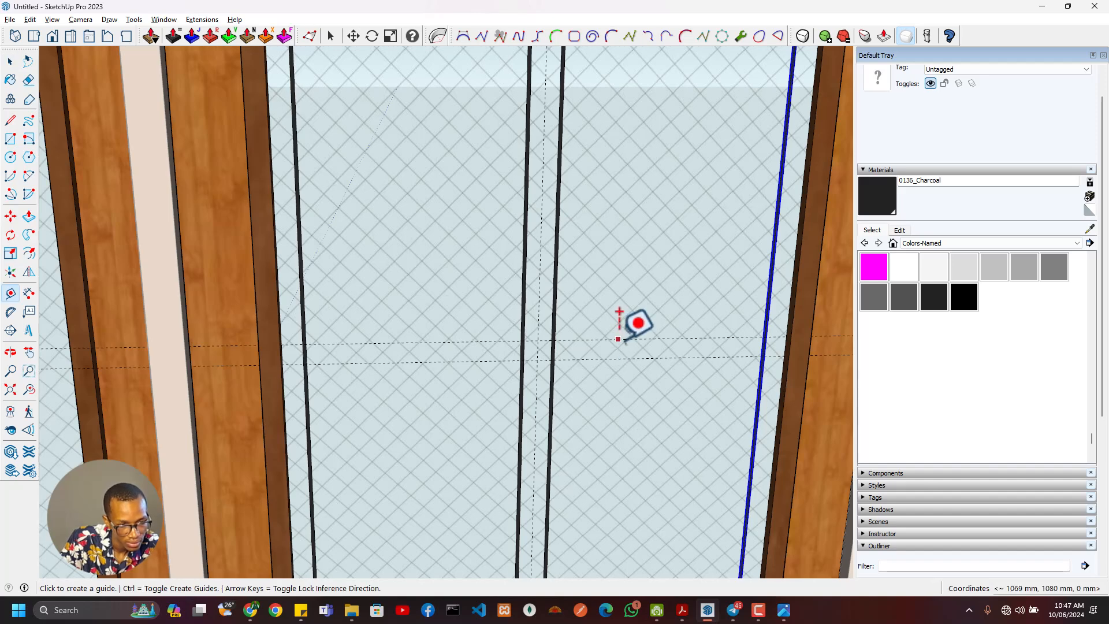
{"action": "left_click", "coordinate": [618, 338]}
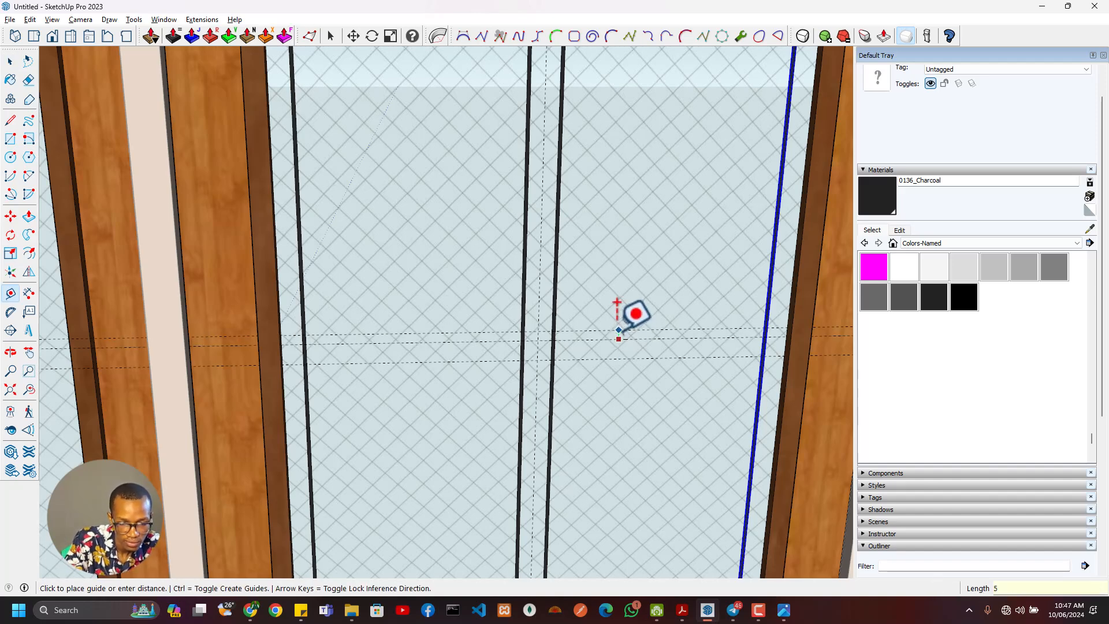
- Draw a 5 mm high rectangle, about 740 mm long, between the two upper horizontal guides across the full width of the central glass
{"action": "scroll", "coordinate": [779, 341], "scroll_direction": "up", "scroll_amount": 2}
{"action": "middle_click_drag", "start_coordinate": [787, 348], "coordinate": [820, 346]}
{"action": "scroll", "coordinate": [809, 326], "scroll_direction": "up", "scroll_amount": 2}
{"action": "scroll", "coordinate": [808, 315], "scroll_direction": "up", "scroll_amount": 1}
{"action": "key", "text": "r"}
{"action": "left_click", "coordinate": [806, 301]}
{"action": "scroll", "coordinate": [404, 328], "scroll_direction": "down", "scroll_amount": 4}
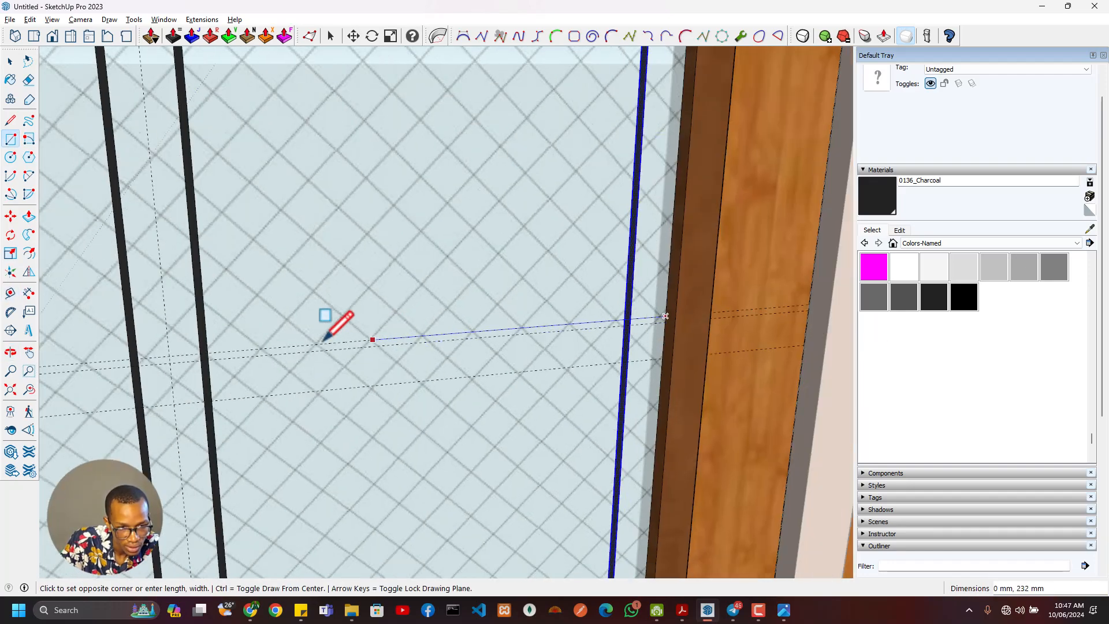
{"action": "middle_click_drag", "start_coordinate": [180, 375], "coordinate": [507, 324], "text": "shift"}
{"action": "scroll", "coordinate": [426, 349], "scroll_direction": "up", "scroll_amount": 2}
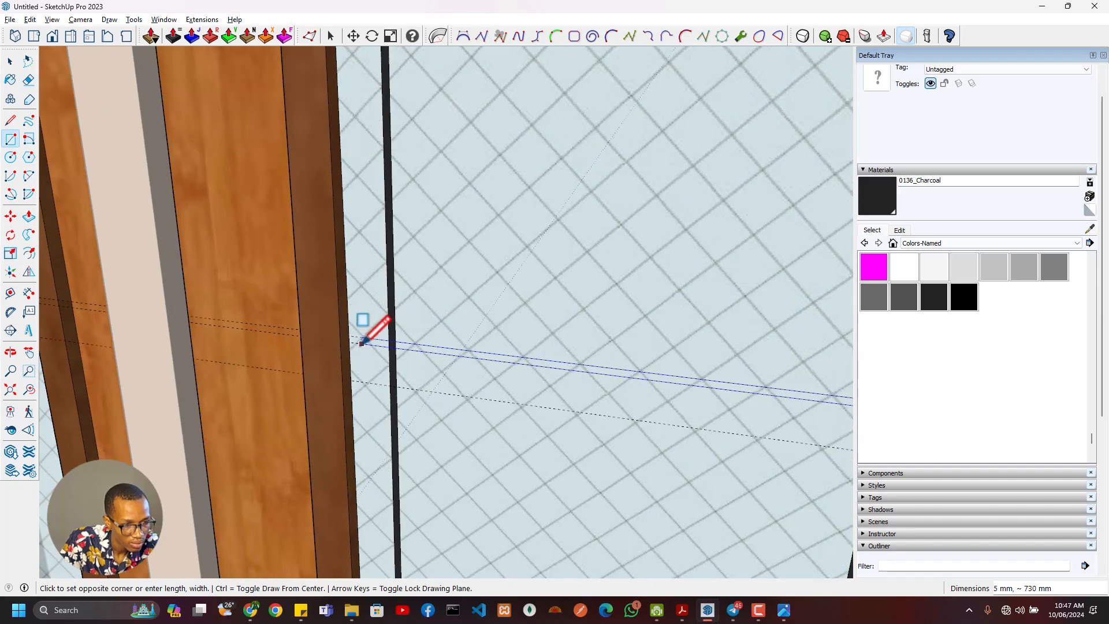
{"action": "left_click", "coordinate": [350, 341]}
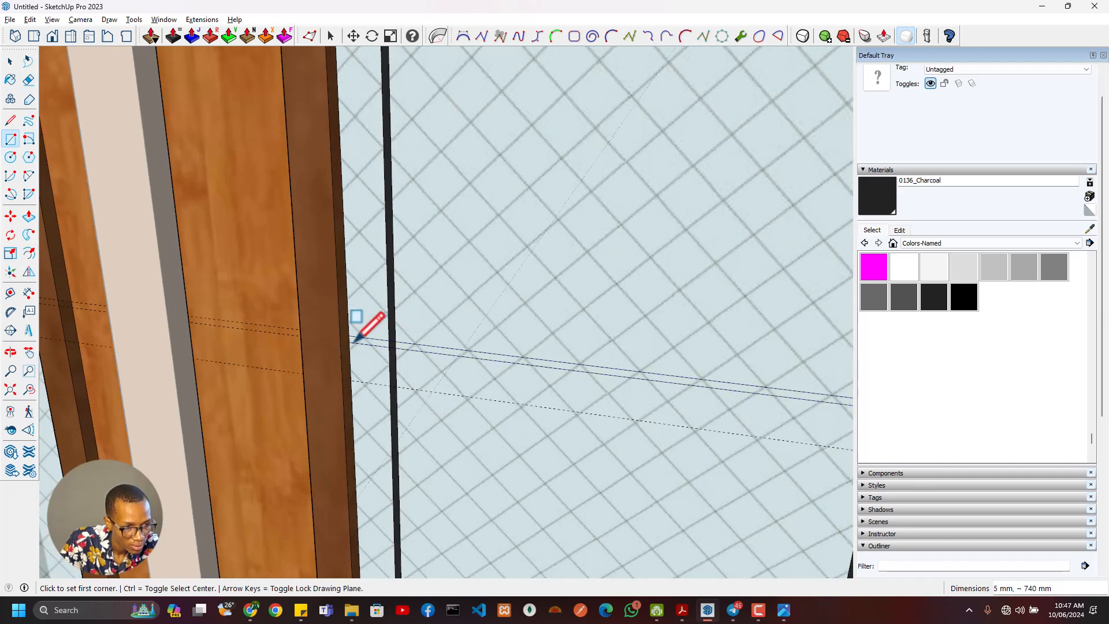
- Select all segments of the horizontal strip across the central glass and paint them with 0136_Charcoal
{"action": "key", "text": "space"}
{"action": "left_click", "coordinate": [425, 353]}
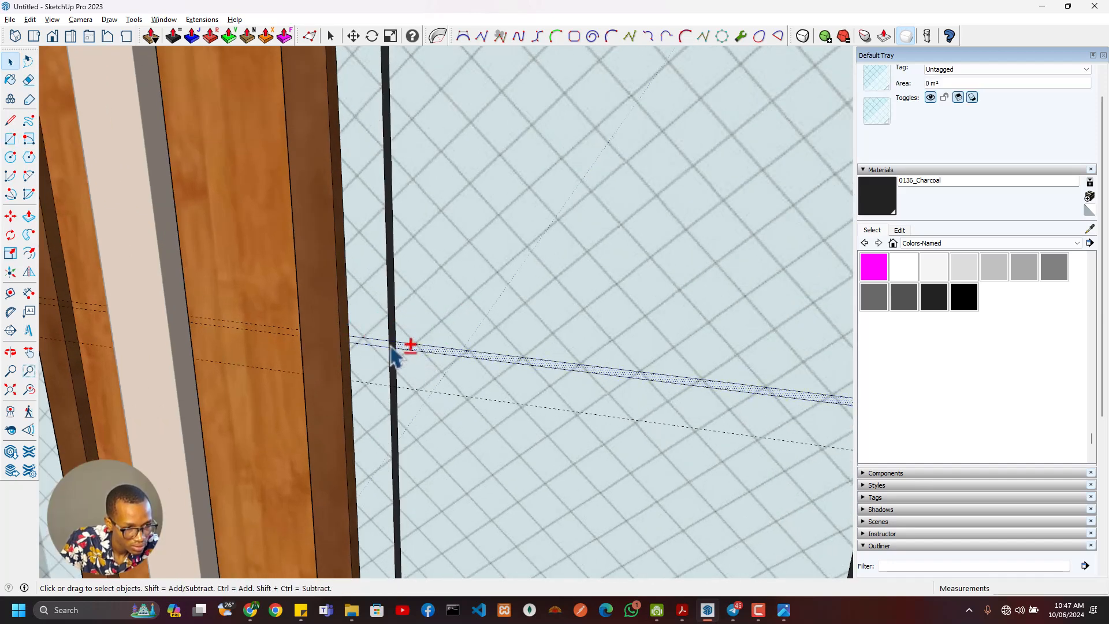
{"action": "scroll", "coordinate": [398, 354], "scroll_direction": "up", "scroll_amount": 2}
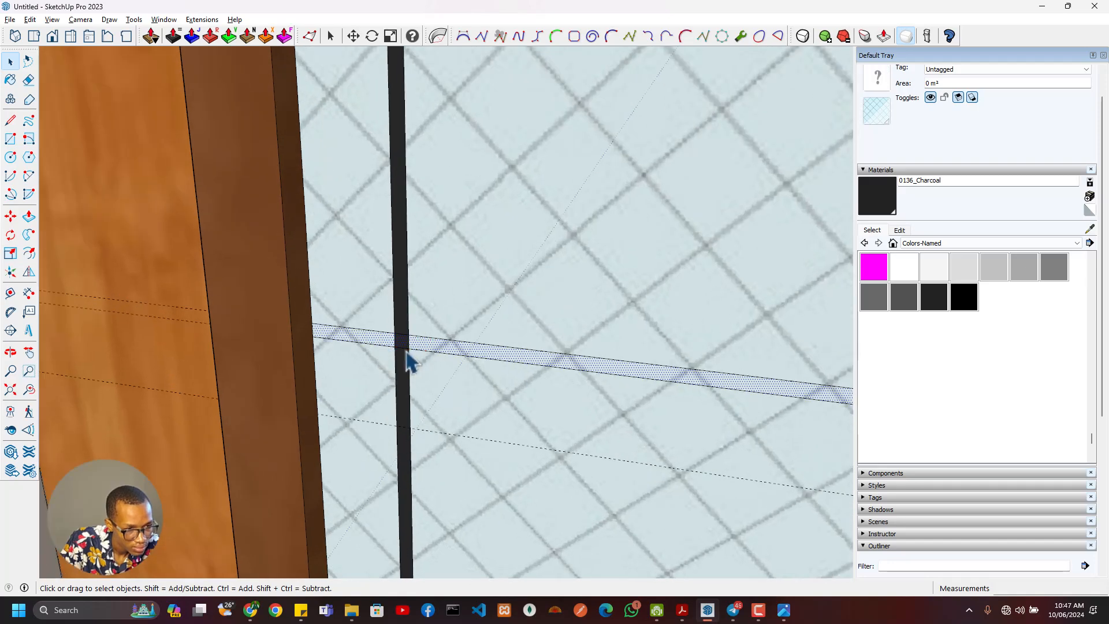
{"action": "scroll", "coordinate": [408, 358], "scroll_direction": "down", "scroll_amount": 5}
{"action": "scroll", "coordinate": [417, 343], "scroll_direction": "up", "scroll_amount": 3}
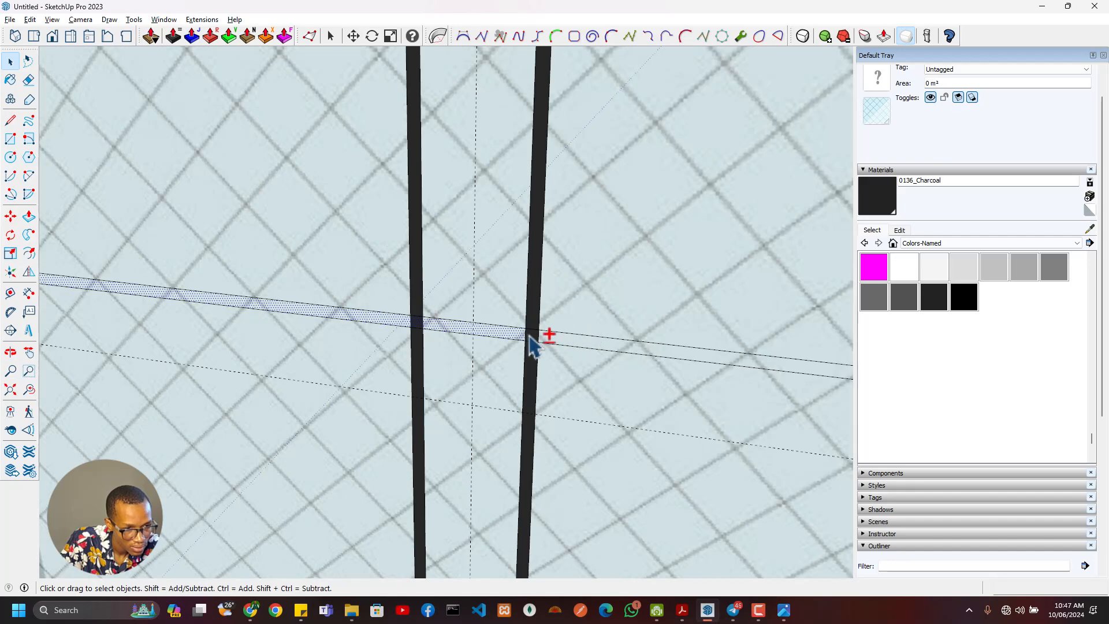
{"action": "middle_click_drag", "start_coordinate": [560, 349], "coordinate": [503, 381]}
{"action": "scroll", "coordinate": [573, 353], "scroll_direction": "up", "scroll_amount": 2}
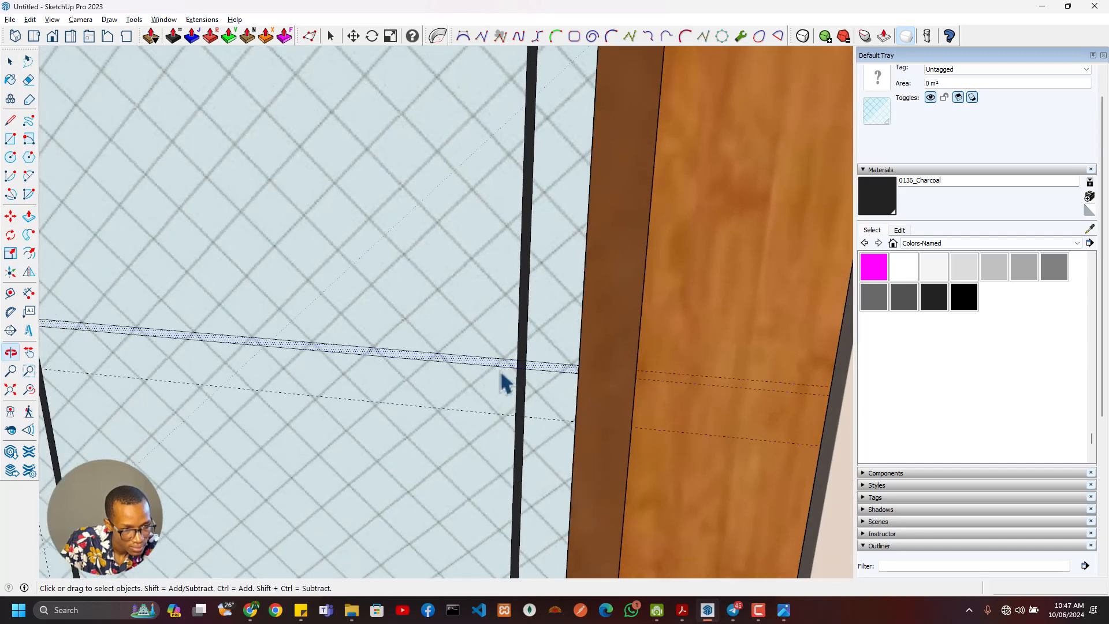
{"action": "left_click", "coordinate": [879, 211]}
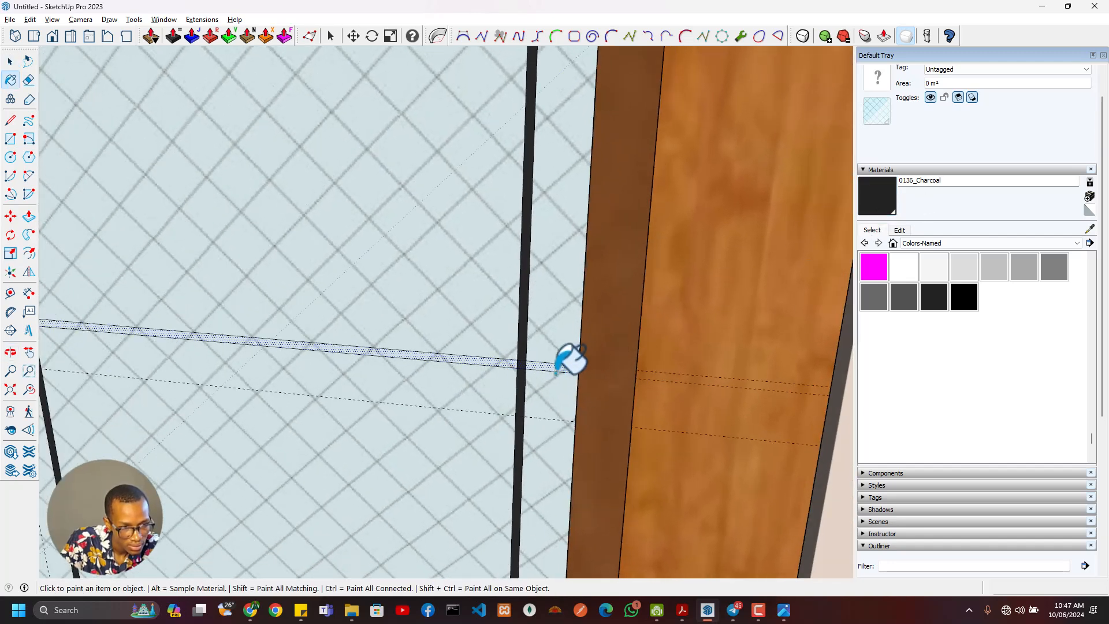
{"action": "left_click", "coordinate": [547, 367]}
{"action": "scroll", "coordinate": [497, 371], "scroll_direction": "down", "scroll_amount": 3}
{"action": "mouse_move", "coordinate": [470, 372]}
{"action": "middle_mouse_down"}
{"action": "mouse_move", "coordinate": [379, 384]}
{"action": "mouse_move", "coordinate": [546, 378]}
{"action": "middle_mouse_up"}
{"action": "scroll", "coordinate": [554, 375], "scroll_direction": "up", "scroll_amount": 3}
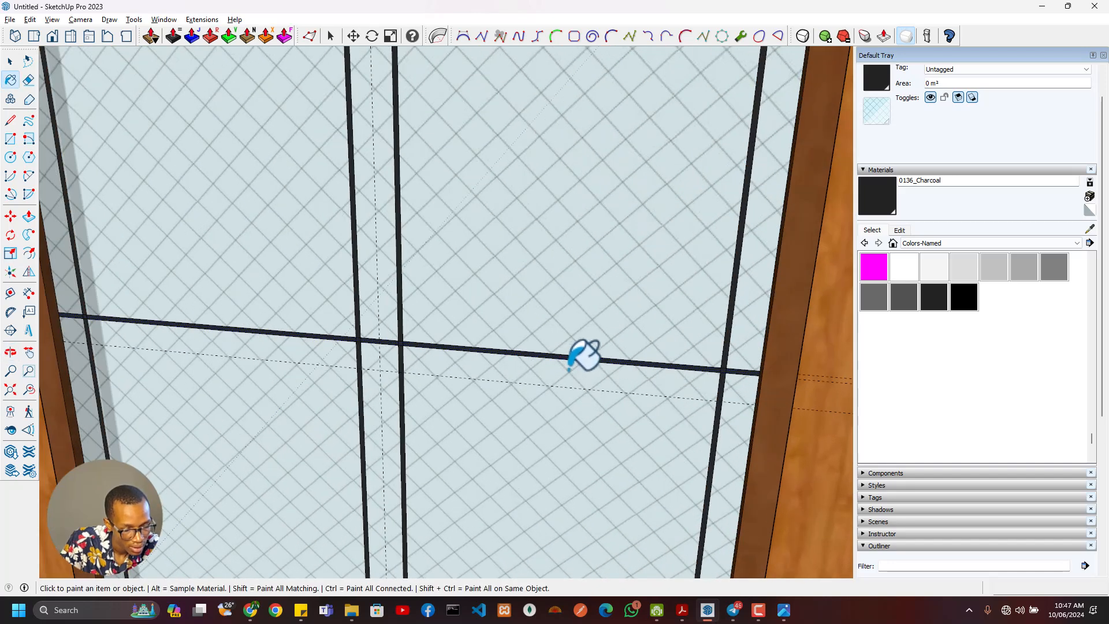
{"action": "key", "text": "m"}
{"action": "right_click", "coordinate": [719, 372]}
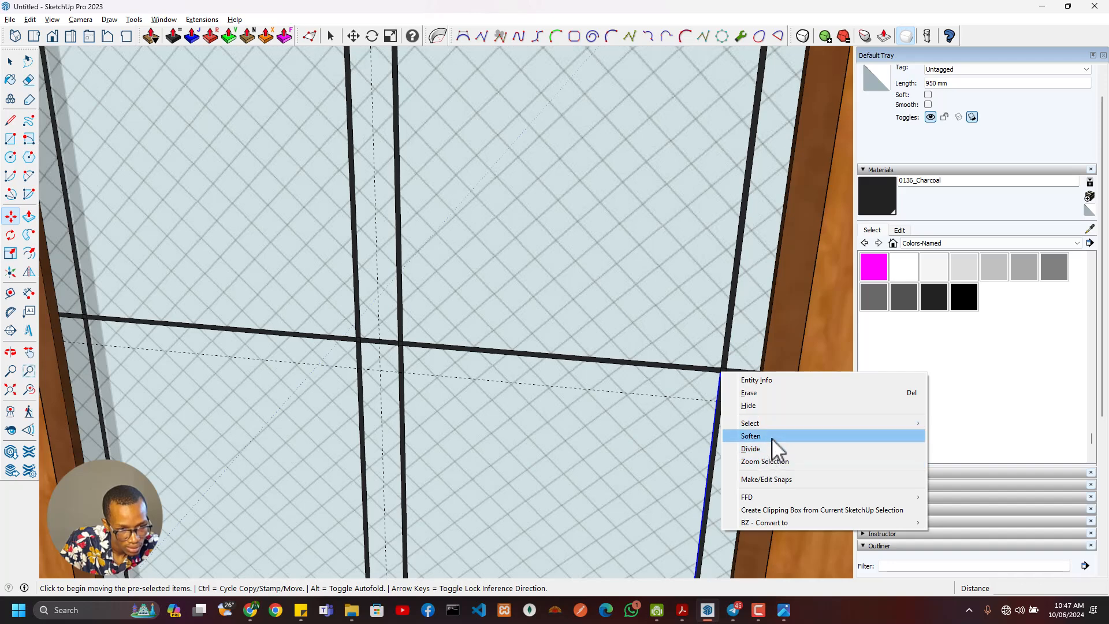
{"action": "left_click", "coordinate": [671, 13]}
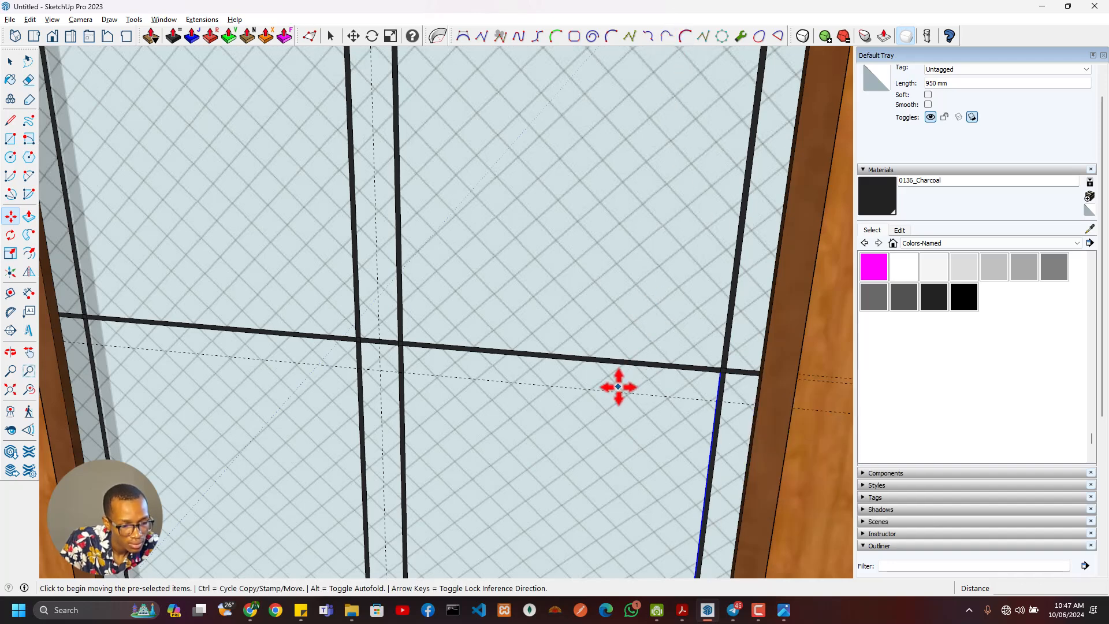
- Select every segment of the charcoal horizontal strip across the central door's glass and make them one group
{"action": "middle_click_drag", "start_coordinate": [564, 366], "coordinate": [392, 233]}
{"action": "left_click", "coordinate": [745, 377]}
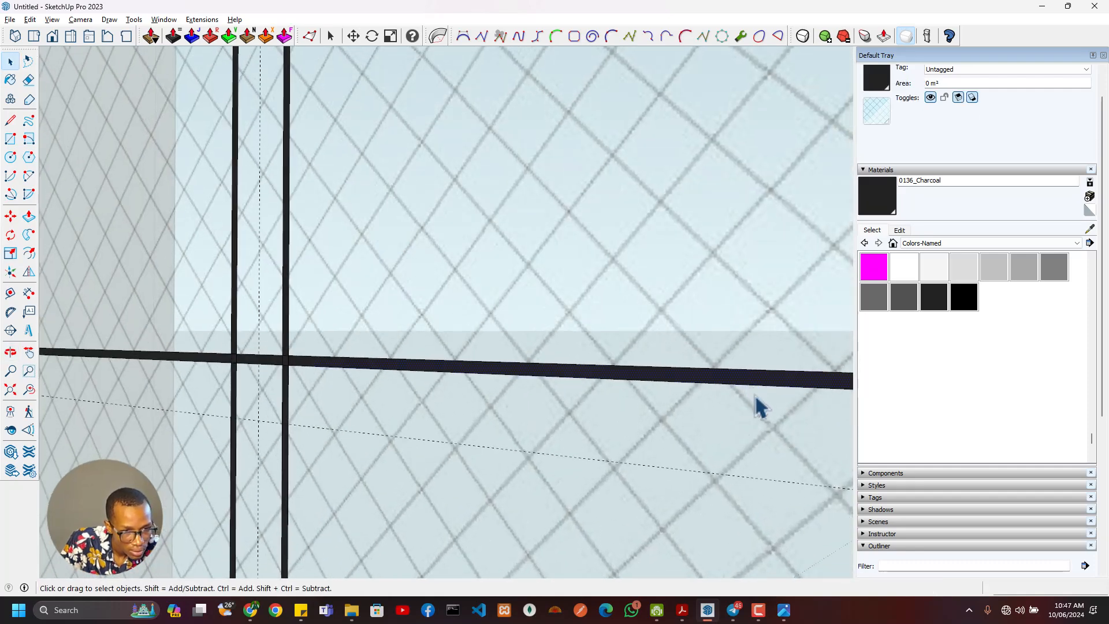
{"action": "scroll", "coordinate": [753, 395], "scroll_direction": "down", "scroll_amount": 2}
{"action": "middle_click_drag", "start_coordinate": [751, 398], "coordinate": [404, 415], "text": "shift"}
{"action": "scroll", "coordinate": [558, 408], "scroll_direction": "up", "scroll_amount": 4}
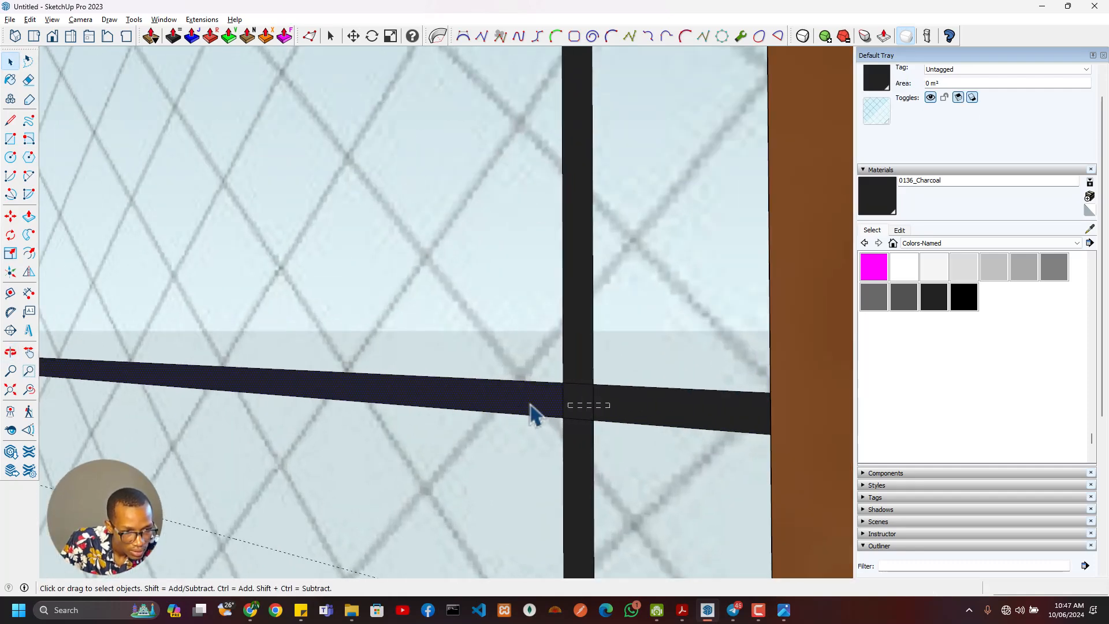
{"action": "scroll", "coordinate": [521, 404], "scroll_direction": "down", "scroll_amount": 7}
{"action": "middle_click_drag", "start_coordinate": [302, 417], "coordinate": [373, 411], "text": "shift"}
{"action": "scroll", "coordinate": [526, 413], "scroll_direction": "up", "scroll_amount": 6}
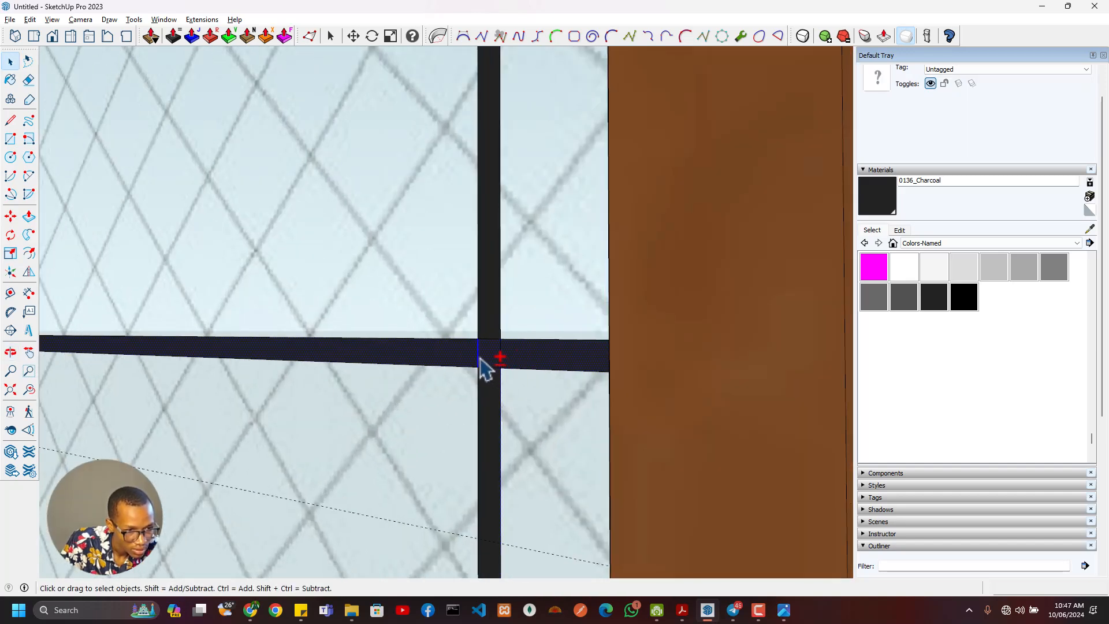
{"action": "scroll", "coordinate": [445, 378], "scroll_direction": "down", "scroll_amount": 7}
{"action": "middle_click_drag", "start_coordinate": [236, 380], "coordinate": [537, 370], "text": "shift"}
{"action": "scroll", "coordinate": [409, 362], "scroll_direction": "up", "scroll_amount": 7}
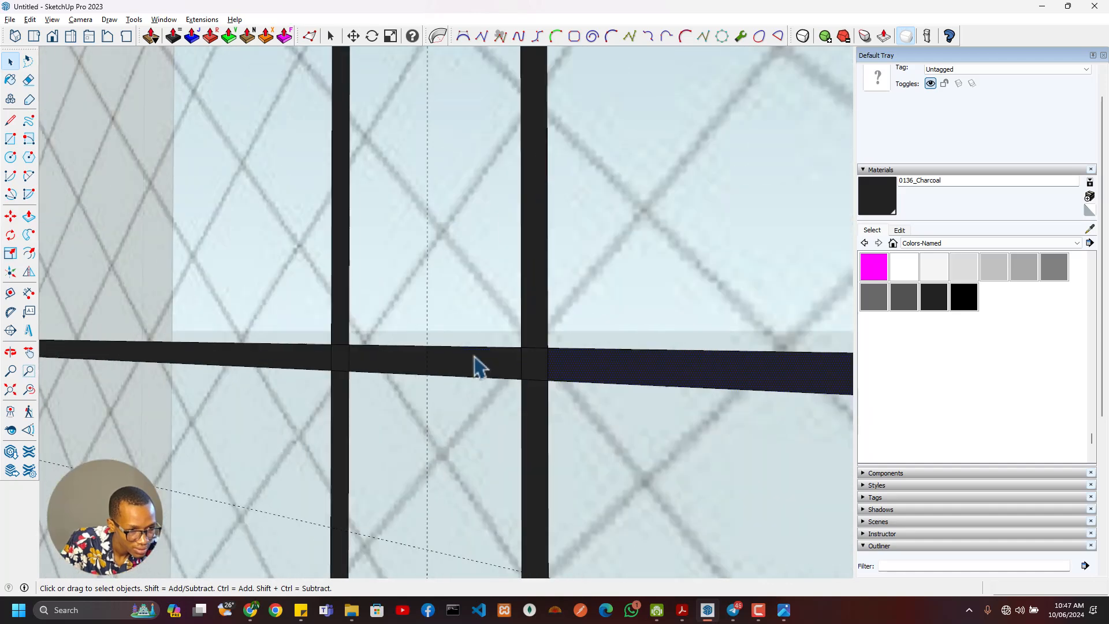
{"action": "scroll", "coordinate": [474, 367], "scroll_direction": "up", "scroll_amount": 1}
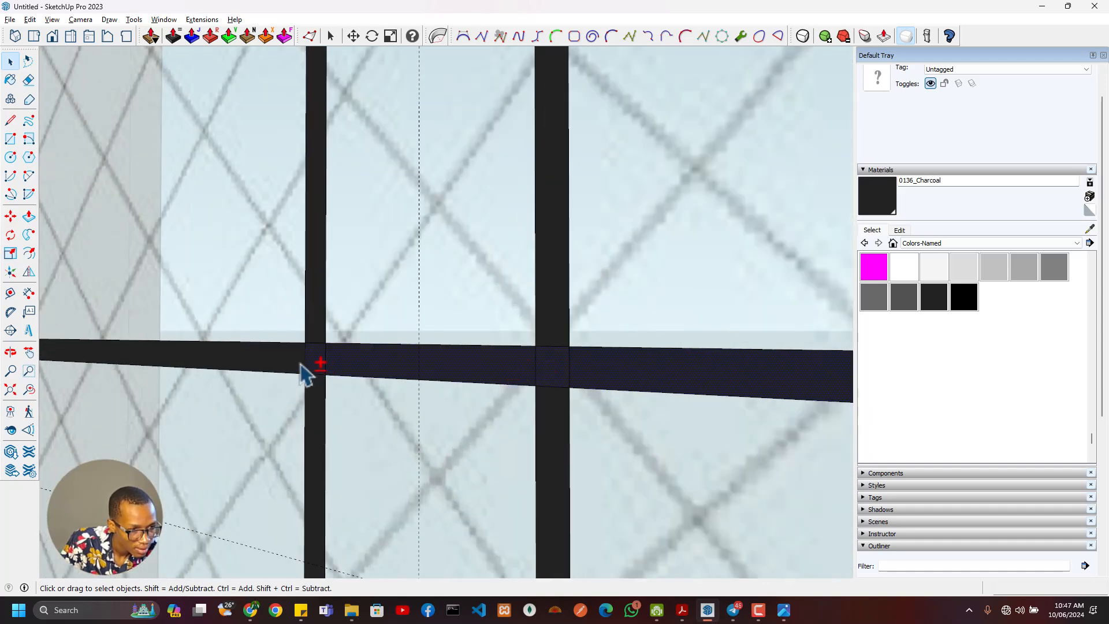
{"action": "scroll", "coordinate": [248, 381], "scroll_direction": "down", "scroll_amount": 4}
{"action": "middle_click_drag", "start_coordinate": [208, 389], "coordinate": [710, 384], "text": "shift"}
{"action": "scroll", "coordinate": [238, 366], "scroll_direction": "up", "scroll_amount": 5}
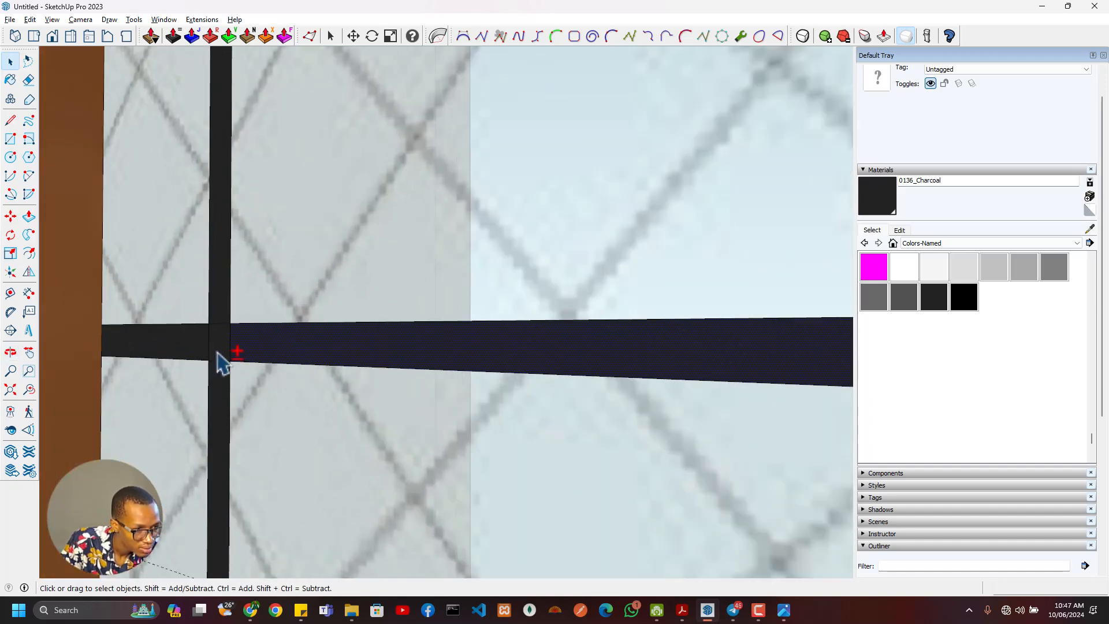
{"action": "left_click", "coordinate": [202, 351], "text": "shift"}
{"action": "right_click", "coordinate": [202, 348]}
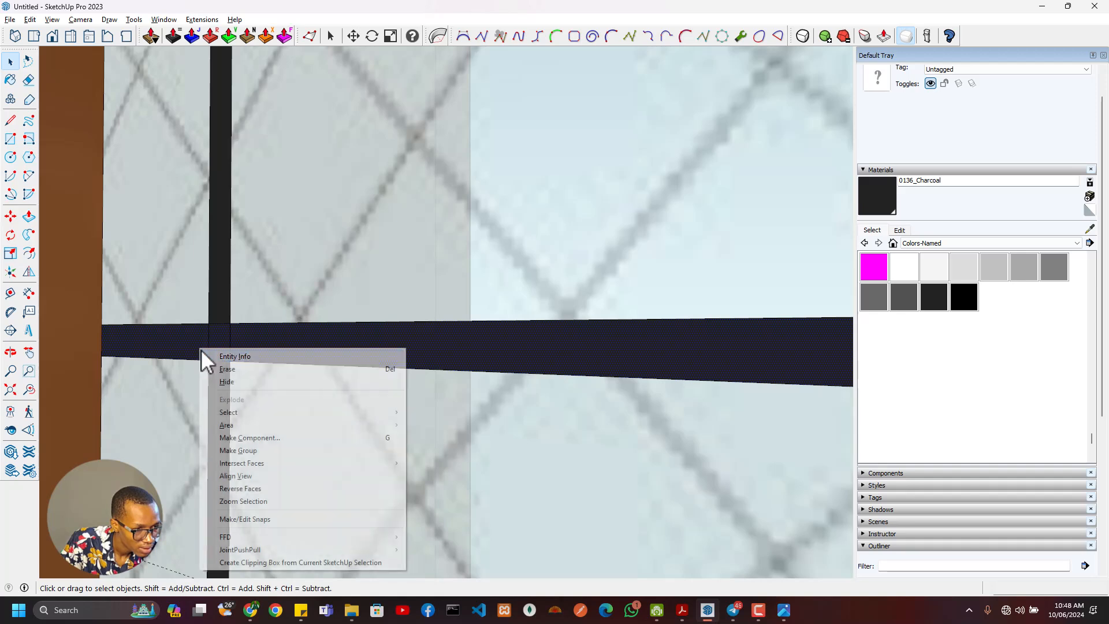
{"action": "left_click", "coordinate": [256, 449]}
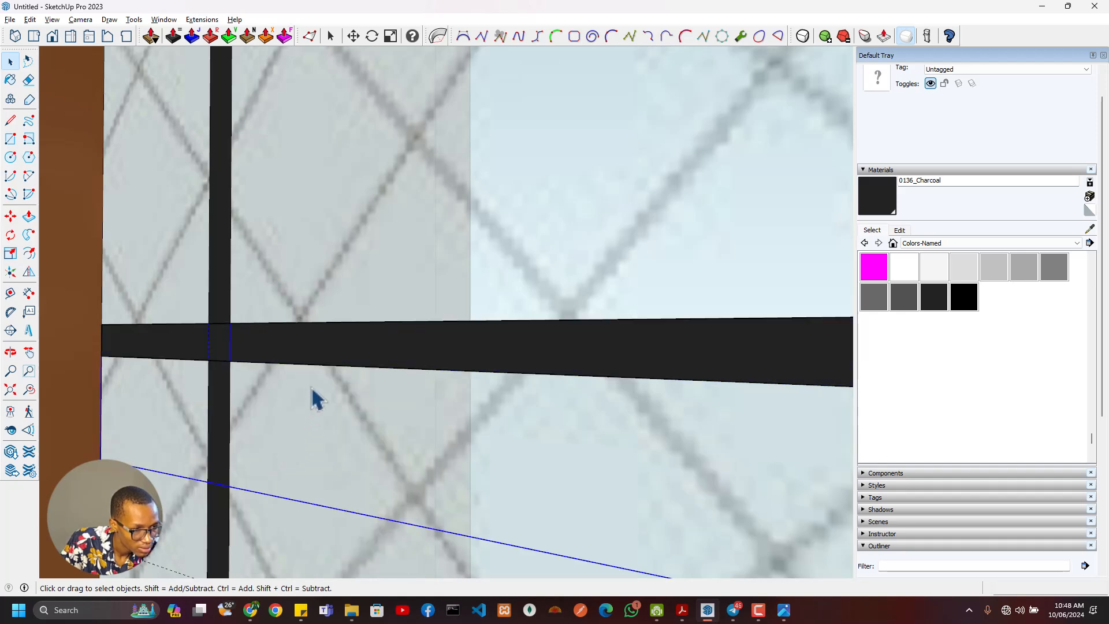
- Move the grouped horizontal strip slightly upward from its original position on the central glass
{"action": "key", "text": "m"}
{"action": "left_click", "coordinate": [294, 324]}
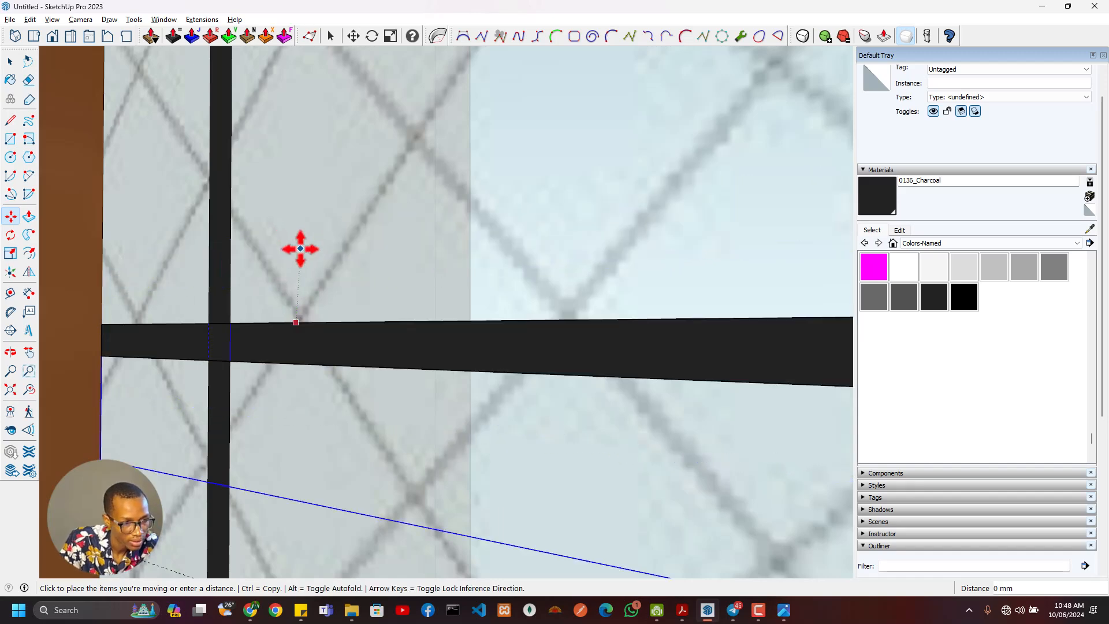
{"action": "left_click", "coordinate": [296, 240]}
{"action": "key", "text": "space"}
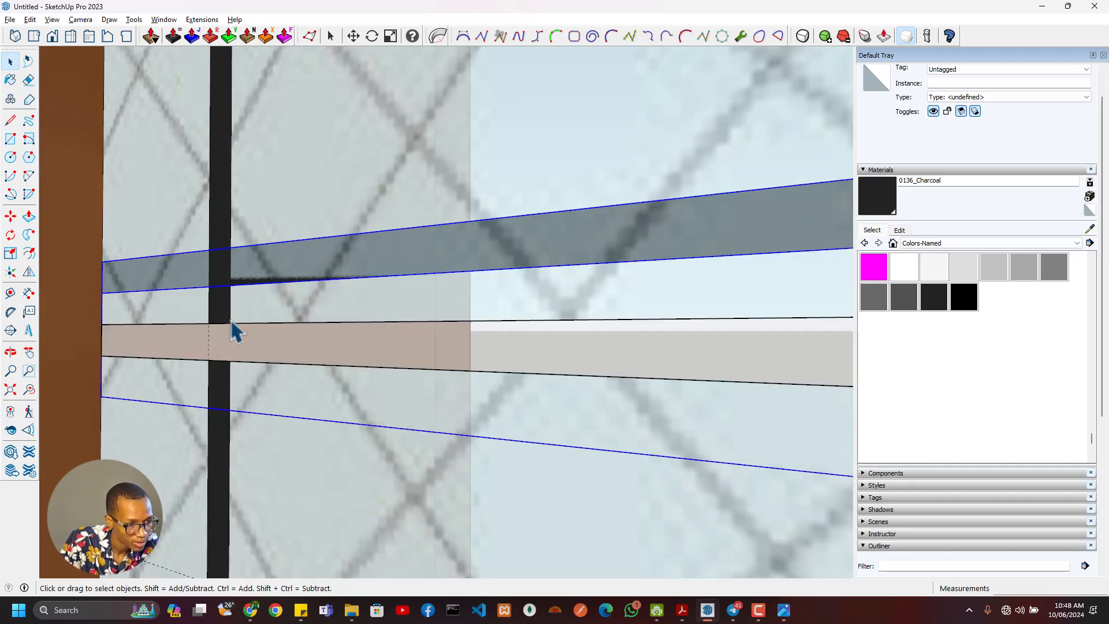
- Fill the gap in the leftmost vertical bar with a rectangle and erase its crossing edges to make the bar continuous
{"action": "double_click", "coordinate": [229, 324]}
{"action": "left_click", "coordinate": [226, 325]}
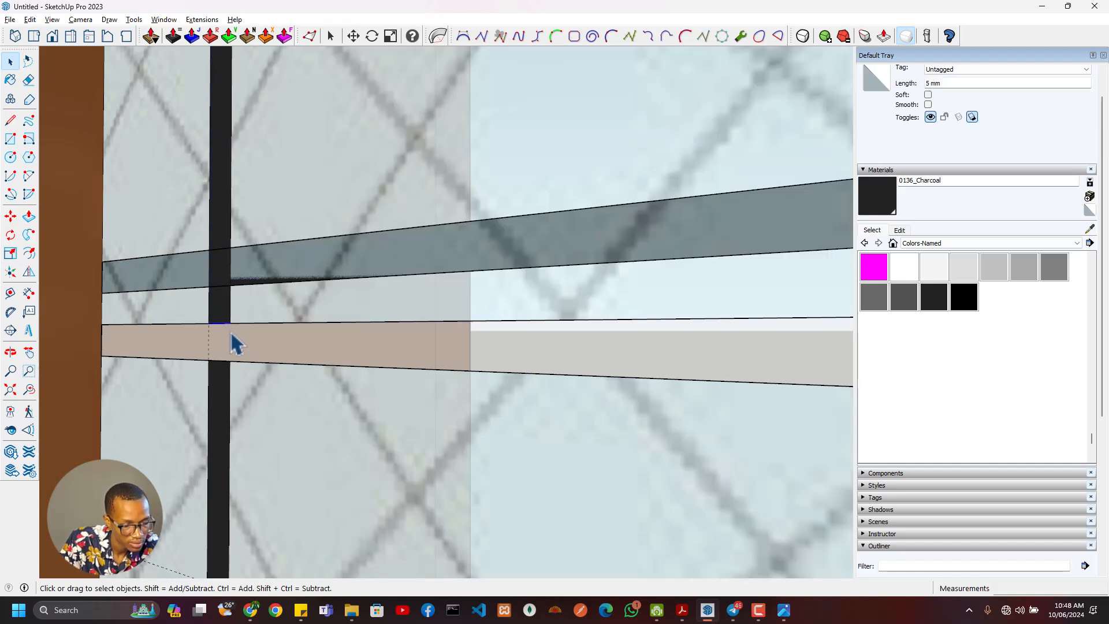
{"action": "key", "text": "l"}
{"action": "left_click", "coordinate": [209, 324]}
{"action": "left_click", "coordinate": [209, 359]}
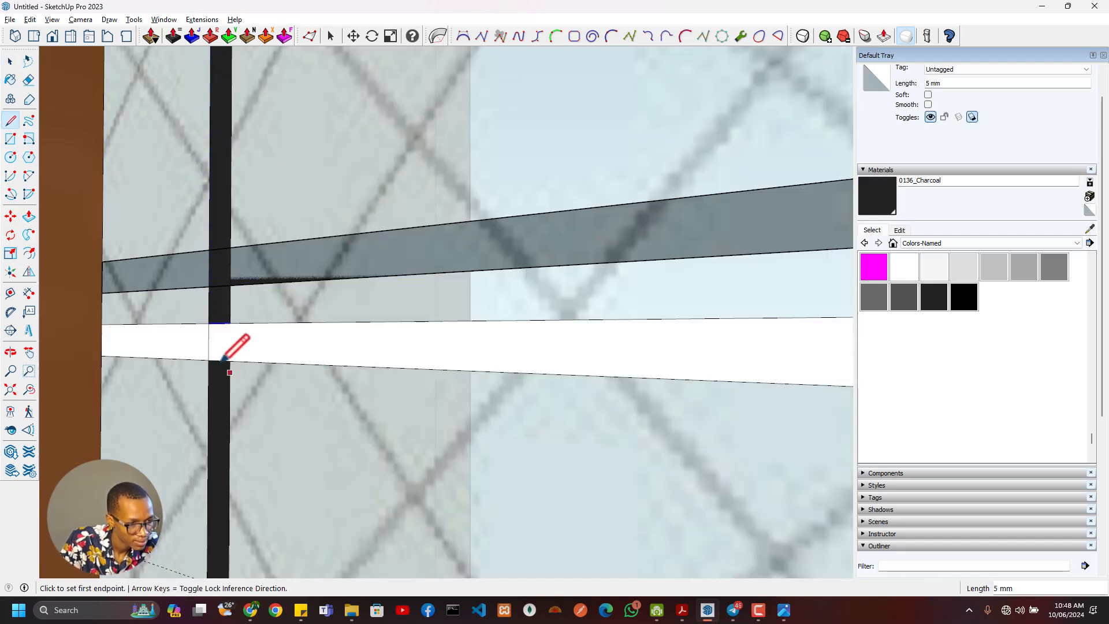
{"action": "key", "text": "e"}
{"action": "key", "text": "r"}
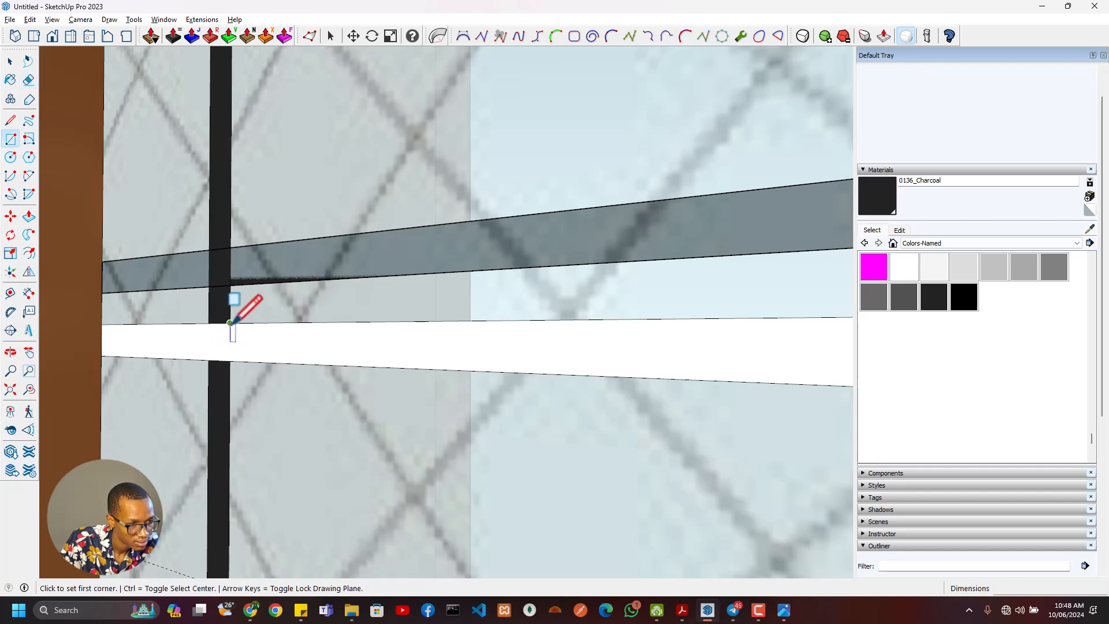
{"action": "left_click", "coordinate": [229, 323]}
{"action": "left_click", "coordinate": [209, 360]}
{"action": "key", "text": "e"}
{"action": "mouse_move", "coordinate": [216, 334]}
{"action": "left_mouse_down"}
{"action": "mouse_move", "coordinate": [229, 358]}
{"action": "mouse_move", "coordinate": [250, 334]}
{"action": "left_mouse_up"}
- Redraw the missing piece of the left bar of the central vertical pair and erase the edges across it
{"action": "scroll", "coordinate": [279, 338], "scroll_direction": "down", "scroll_amount": 6}
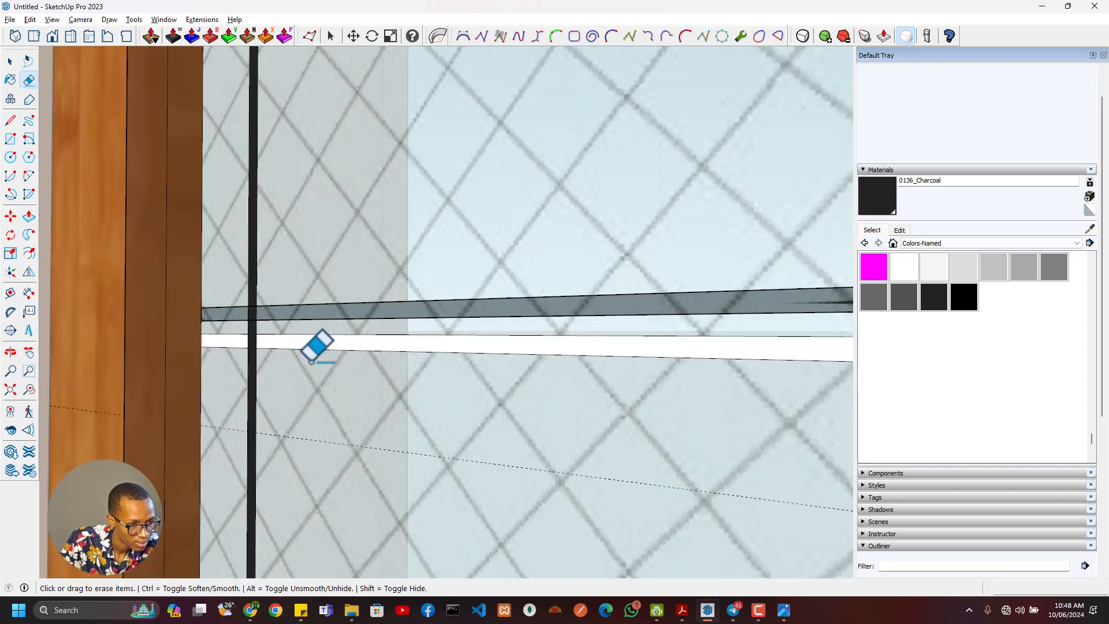
{"action": "middle_click_drag", "start_coordinate": [501, 400], "coordinate": [404, 381], "text": "shift"}
{"action": "scroll", "coordinate": [448, 330], "scroll_direction": "up", "scroll_amount": 3}
{"action": "scroll", "coordinate": [449, 329], "scroll_direction": "up", "scroll_amount": 1}
{"action": "key", "text": "r"}
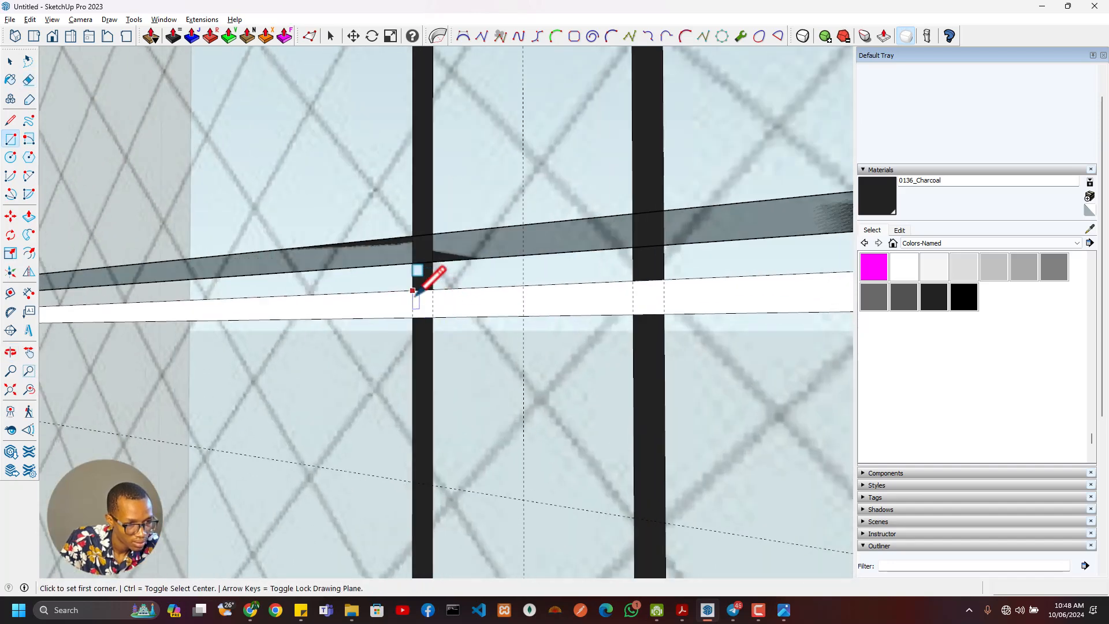
{"action": "left_click", "coordinate": [422, 305]}
{"action": "left_click", "coordinate": [433, 317]}
{"action": "key", "text": "e"}
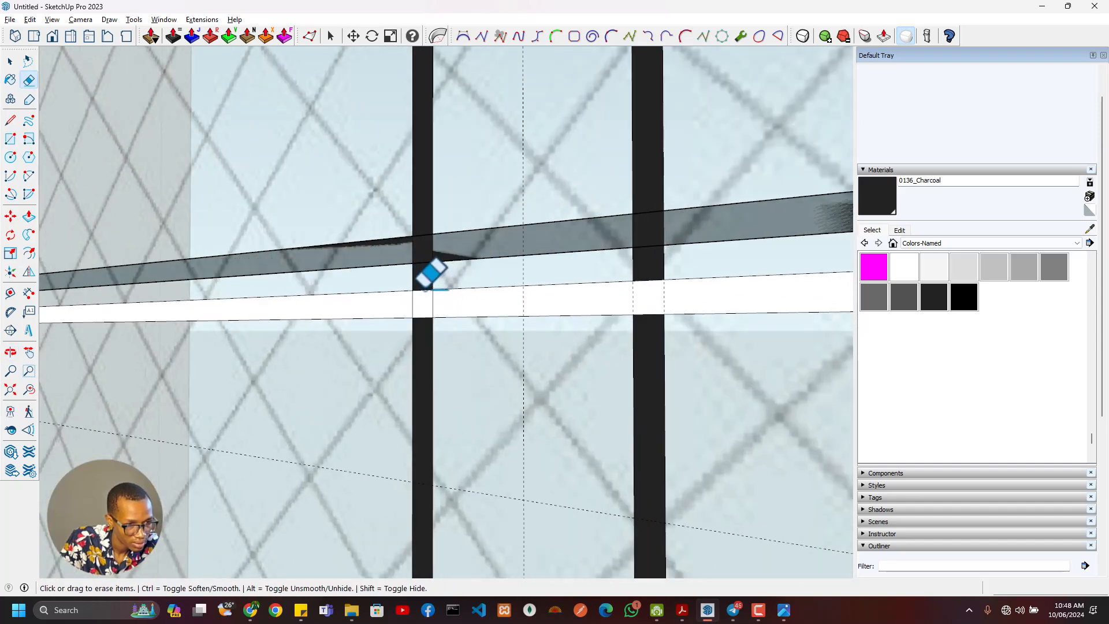
{"action": "left_click_drag", "start_coordinate": [425, 289], "coordinate": [424, 329]}
- Close the gap in the right bar of the central vertical pair with a rectangle and erase its crossing edges
{"action": "key", "text": "r"}
{"action": "left_click", "coordinate": [634, 281]}
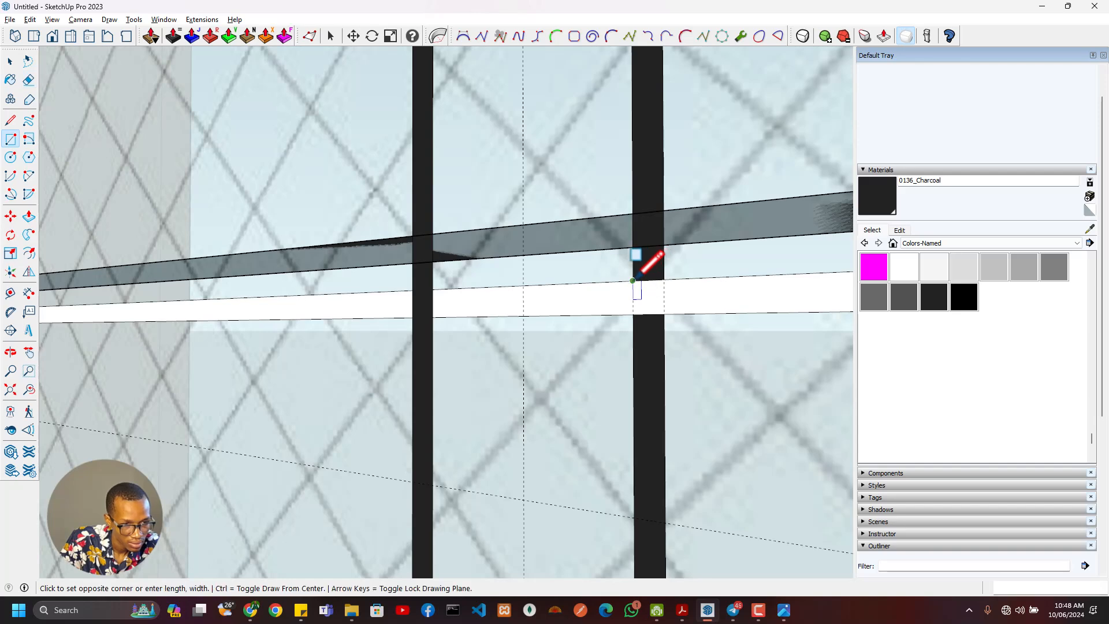
{"action": "left_click", "coordinate": [663, 313]}
{"action": "key", "text": "e"}
{"action": "left_click_drag", "start_coordinate": [659, 285], "coordinate": [668, 327]}
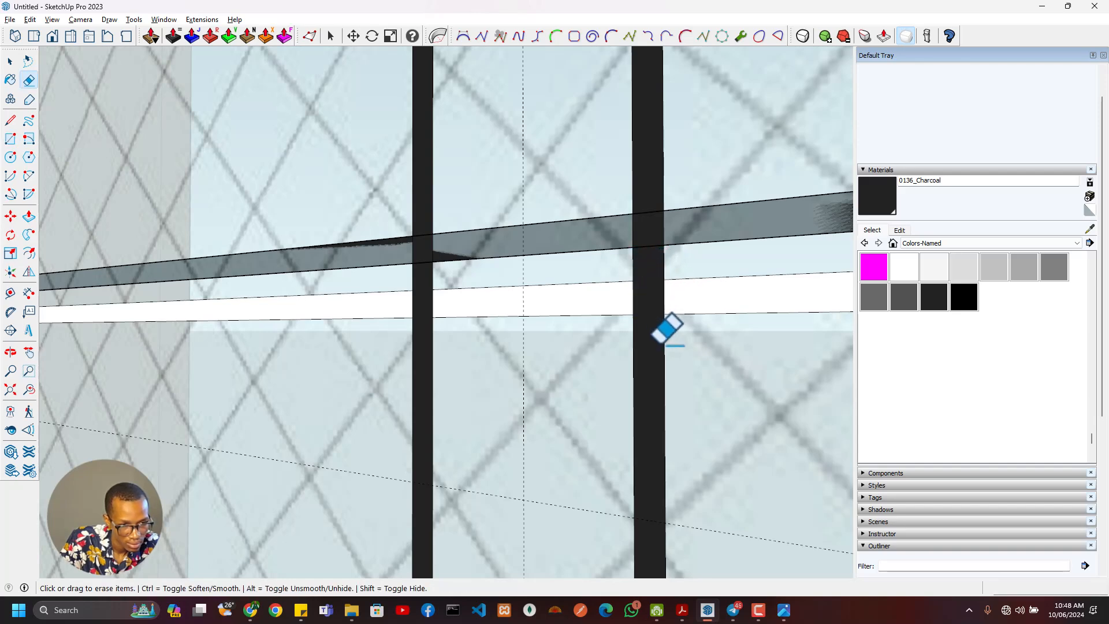
- Restore the rightmost vertical bar across the white strip and erase the edges crossing it
{"action": "scroll", "coordinate": [771, 363], "scroll_direction": "down", "scroll_amount": 3}
{"action": "middle_click_drag", "start_coordinate": [766, 381], "coordinate": [462, 379], "text": "shift"}
{"action": "scroll", "coordinate": [519, 383], "scroll_direction": "up", "scroll_amount": 1}
{"action": "scroll", "coordinate": [555, 393], "scroll_direction": "down", "scroll_amount": 3}
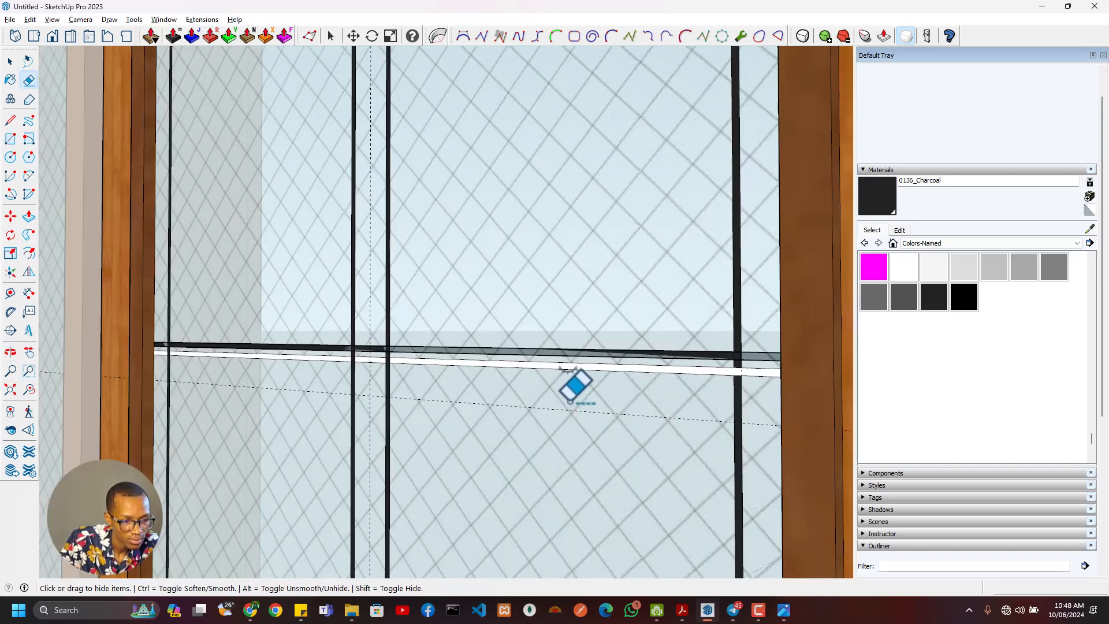
{"action": "middle_click_drag", "start_coordinate": [569, 401], "coordinate": [456, 394], "text": "shift"}
{"action": "scroll", "coordinate": [485, 392], "scroll_direction": "up", "scroll_amount": 3}
{"action": "scroll", "coordinate": [688, 292], "scroll_direction": "up", "scroll_amount": 3}
{"action": "key", "text": "r"}
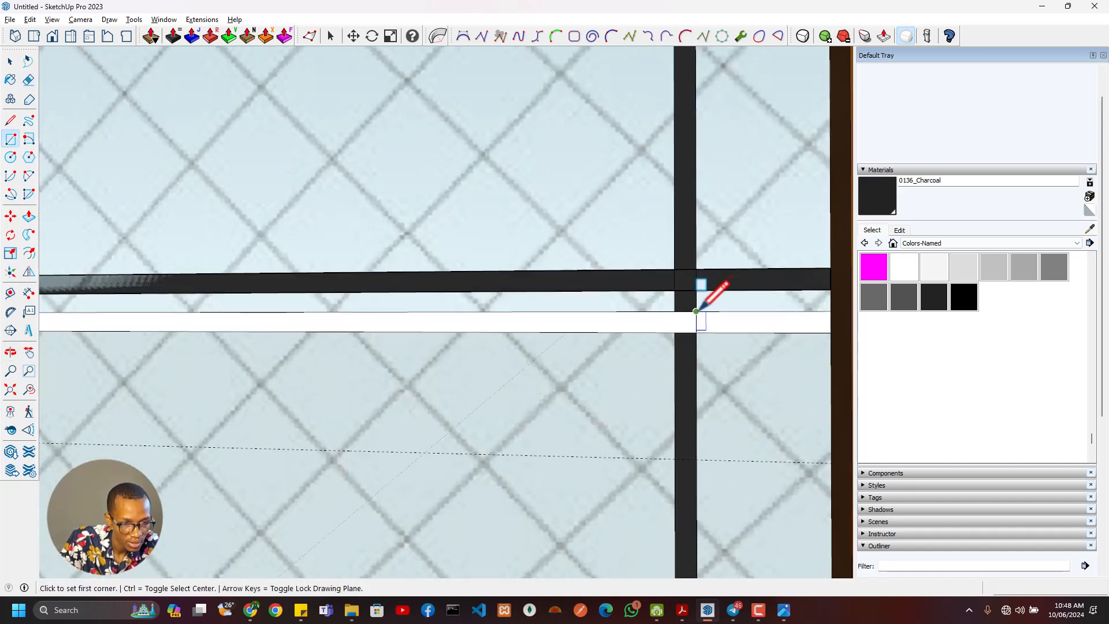
{"action": "left_click", "coordinate": [697, 312]}
{"action": "key", "text": "e"}
{"action": "scroll", "coordinate": [689, 342], "scroll_direction": "down", "scroll_amount": 2}
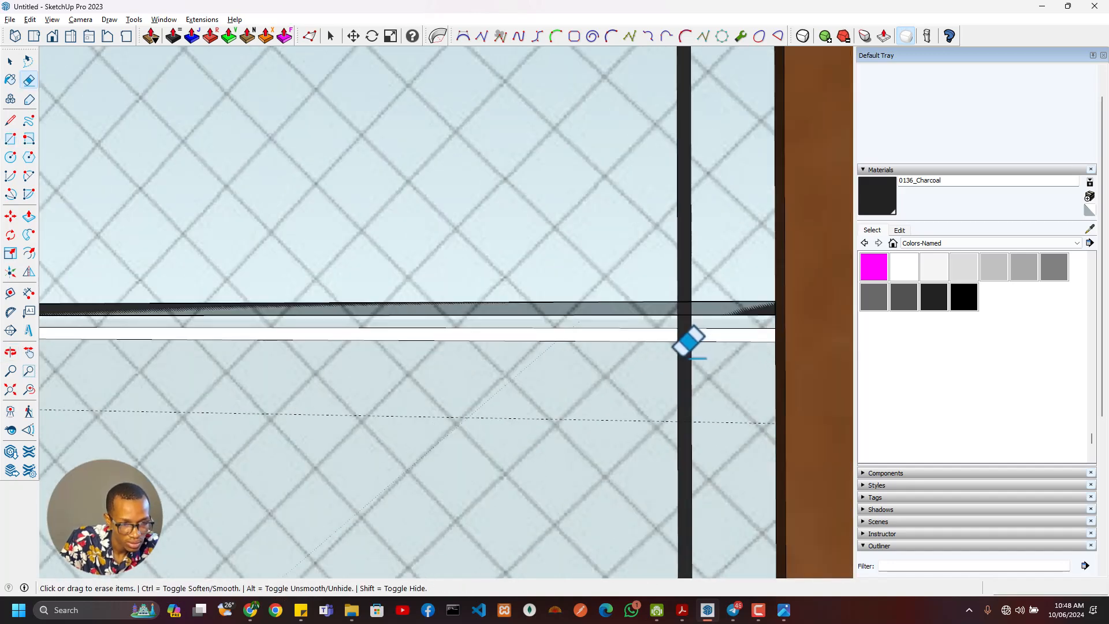
- Erase the leftover white strip between the central vertical pair and from that pair toward the rightmost bar
{"action": "scroll", "coordinate": [614, 365], "scroll_direction": "down", "scroll_amount": 2}
{"action": "middle_click_drag", "start_coordinate": [593, 376], "coordinate": [645, 371], "text": "shift"}
{"action": "scroll", "coordinate": [598, 342], "scroll_direction": "up", "scroll_amount": 2}
{"action": "key", "text": "space"}
{"action": "left_click", "coordinate": [639, 309]}
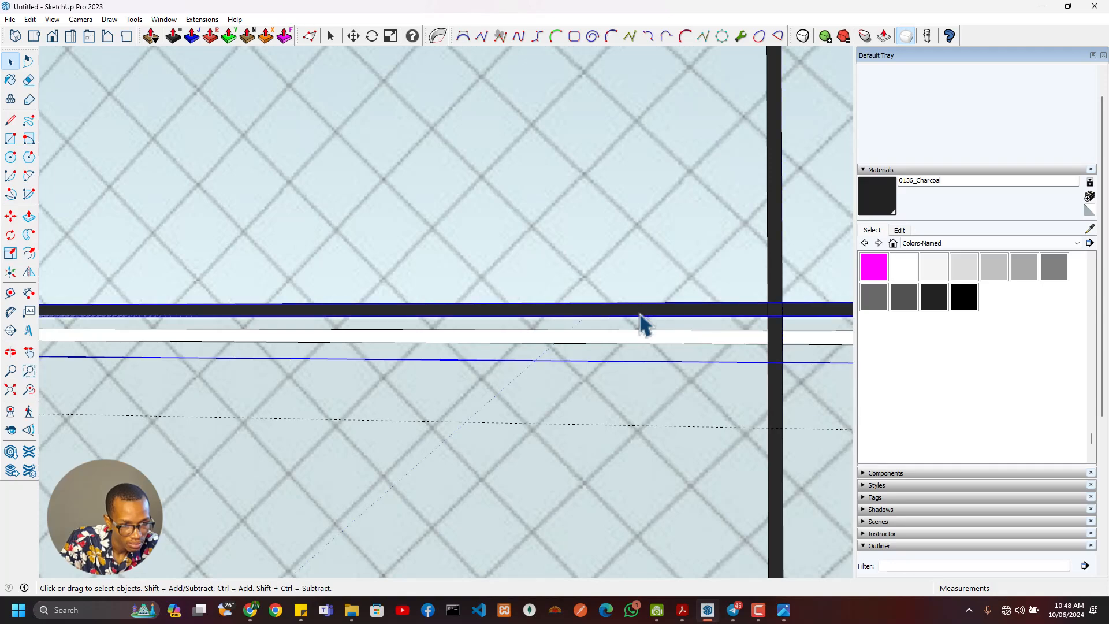
{"action": "scroll", "coordinate": [538, 362], "scroll_direction": "down", "scroll_amount": 2}
{"action": "scroll", "coordinate": [435, 365], "scroll_direction": "down", "scroll_amount": 2, "text": "shift"}
{"action": "middle_click_drag", "start_coordinate": [307, 378], "coordinate": [762, 351], "text": "shift"}
{"action": "mouse_move", "coordinate": [492, 358]}
{"action": "middle_mouse_down"}
{"action": "mouse_move", "coordinate": [565, 418]}
{"action": "mouse_move", "coordinate": [354, 379]}
{"action": "mouse_move", "coordinate": [462, 317]}
{"action": "middle_mouse_up"}
{"action": "key", "text": "e"}
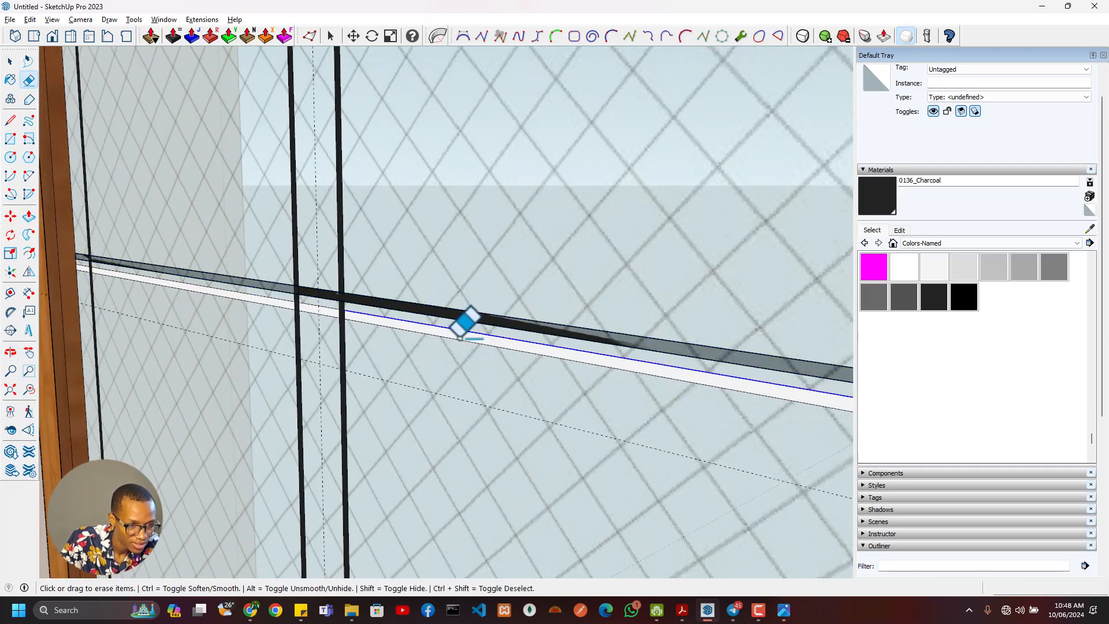
{"action": "left_click", "coordinate": [462, 327]}
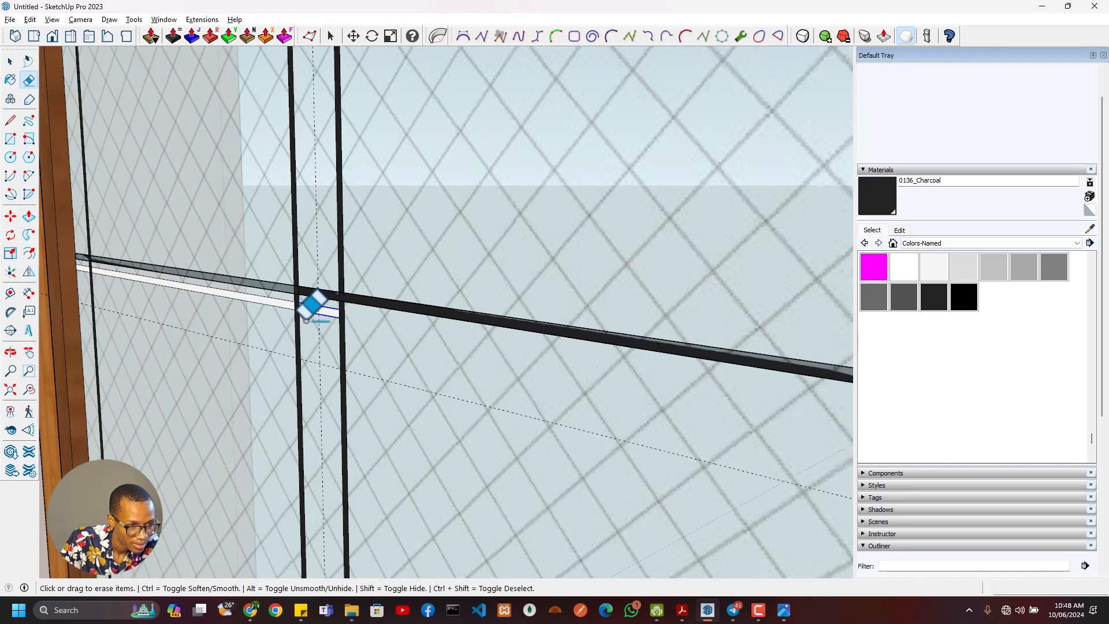
- Name the grouped horizontal strip's instance Line
{"action": "key", "text": "space"}
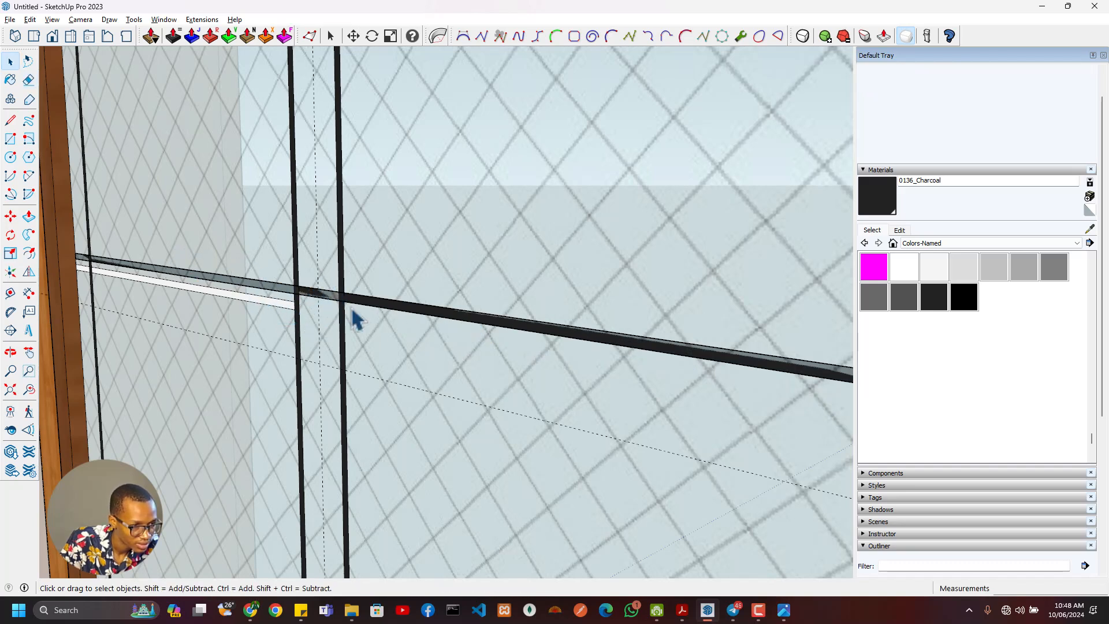
{"action": "left_click", "coordinate": [362, 316]}
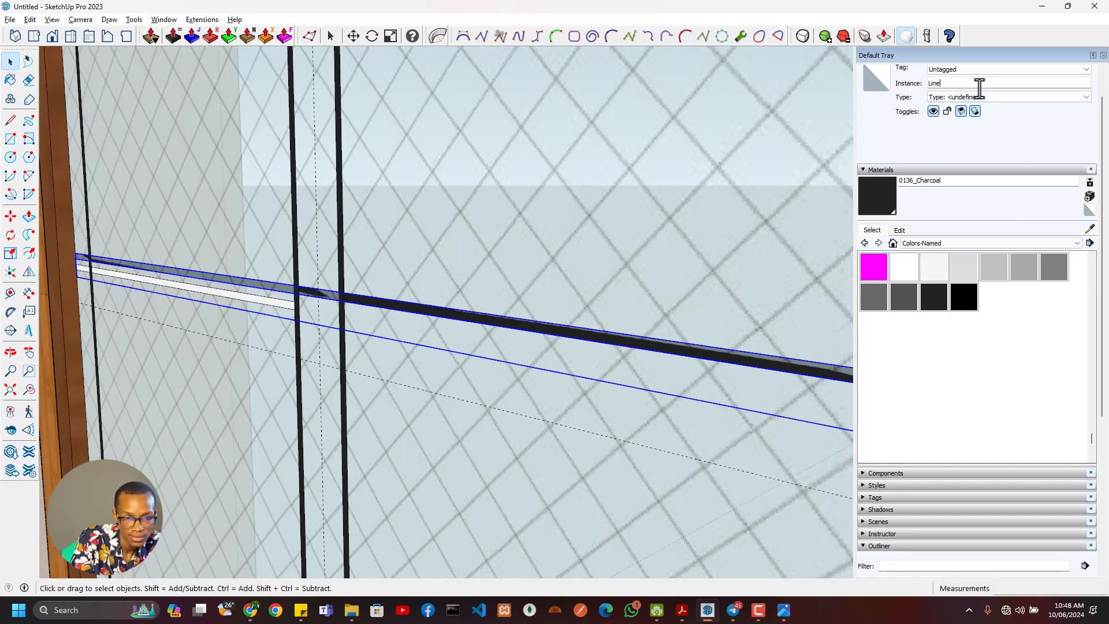
{"action": "middle_click_drag", "start_coordinate": [229, 354], "coordinate": [546, 354], "text": "shift"}
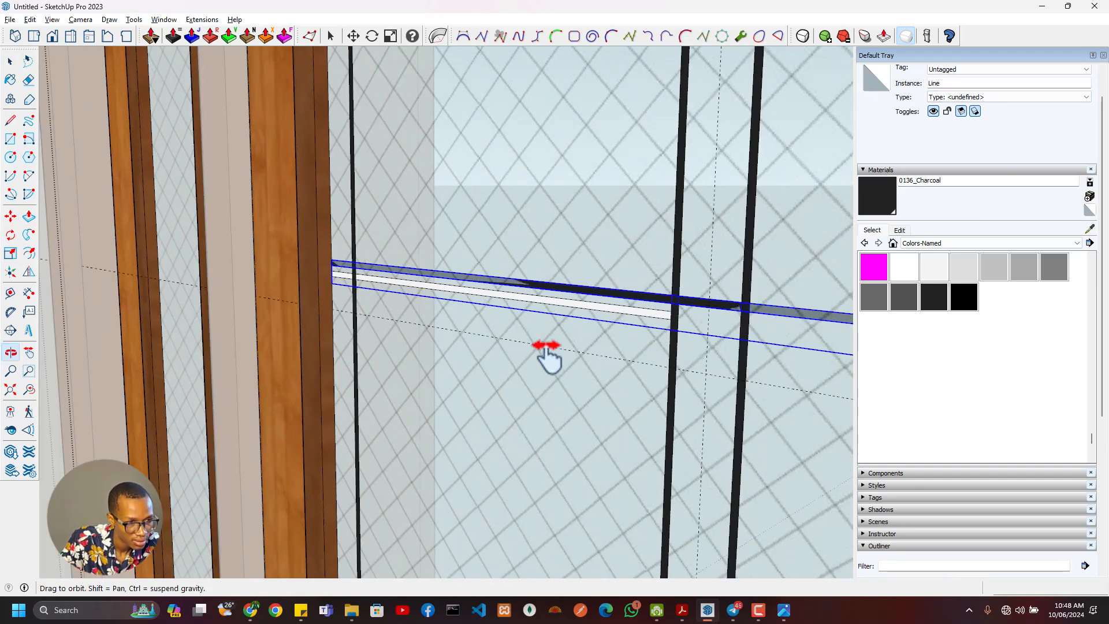
{"action": "scroll", "coordinate": [359, 301], "scroll_direction": "up", "scroll_amount": 5}
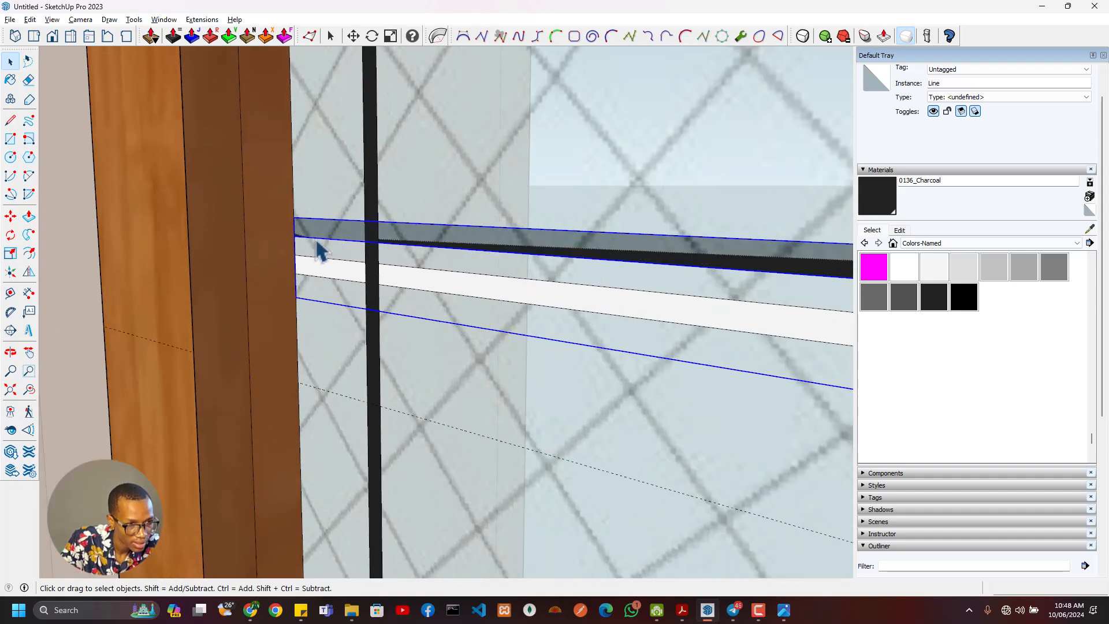
- Open the Line group, select all its geometry and erase the dividing edges at the rightmost vertical bar
{"action": "double_click", "coordinate": [392, 242]}
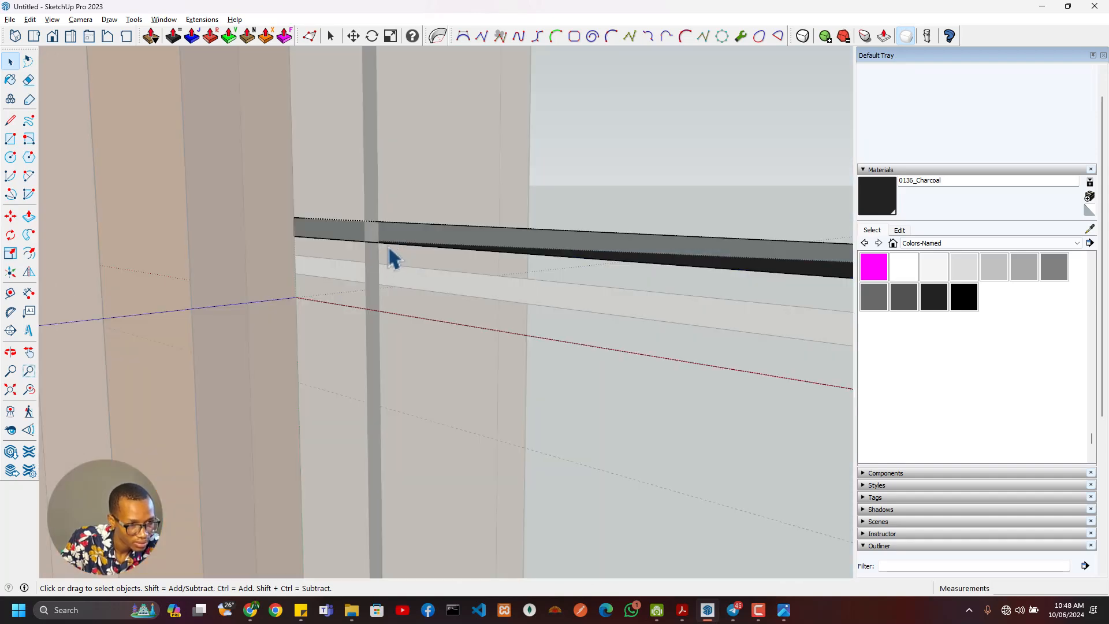
{"action": "key", "text": "ctrl+a"}
{"action": "scroll", "coordinate": [390, 271], "scroll_direction": "down", "scroll_amount": 1}
{"action": "scroll", "coordinate": [421, 278], "scroll_direction": "down", "scroll_amount": 5}
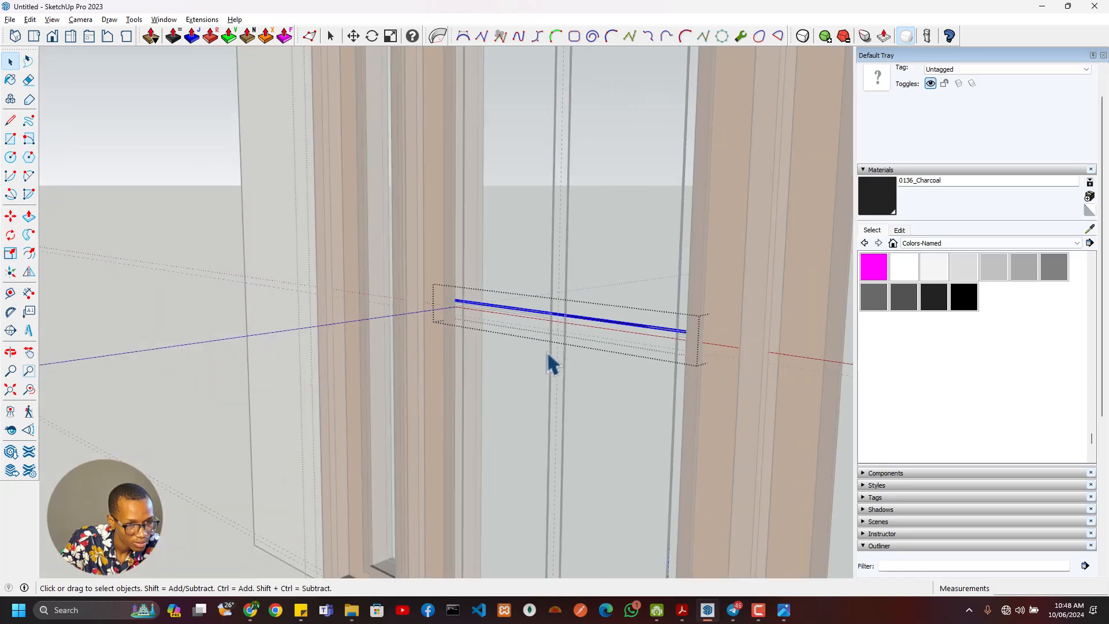
{"action": "middle_click_drag", "start_coordinate": [549, 362], "coordinate": [805, 279]}
{"action": "scroll", "coordinate": [772, 252], "scroll_direction": "up", "scroll_amount": 5}
{"action": "key", "text": "e"}
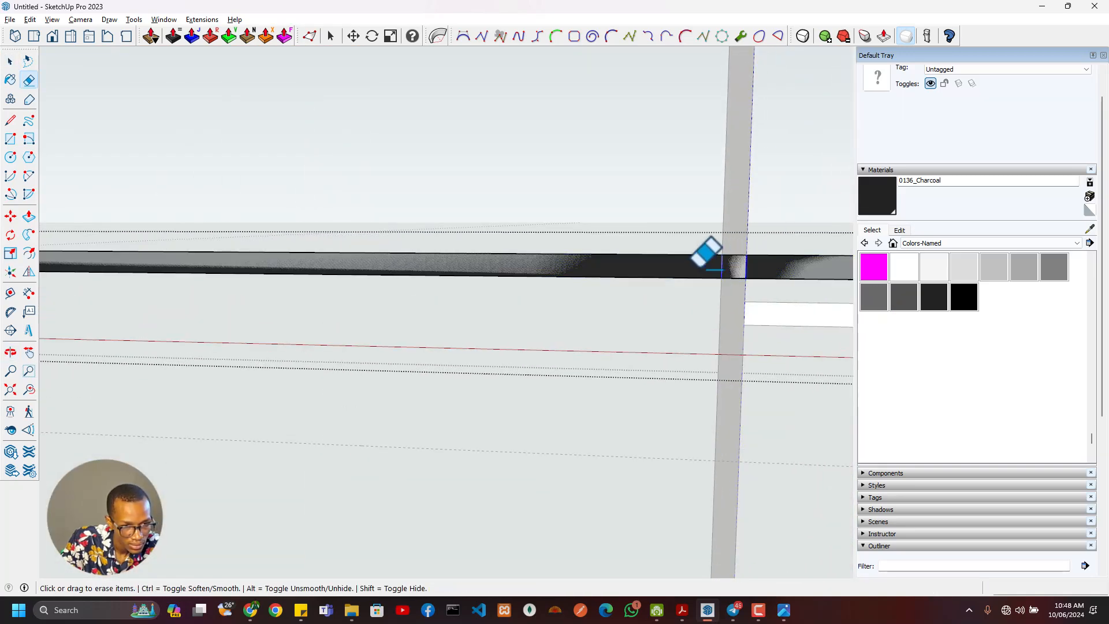
- Erase the edges dividing the horizontal strip at both bars of the central vertical pair
{"action": "scroll", "coordinate": [520, 283], "scroll_direction": "down", "scroll_amount": 4}
{"action": "middle_click_drag", "start_coordinate": [322, 283], "coordinate": [596, 292], "text": "shift"}
{"action": "scroll", "coordinate": [592, 293], "scroll_direction": "up", "scroll_amount": 4}
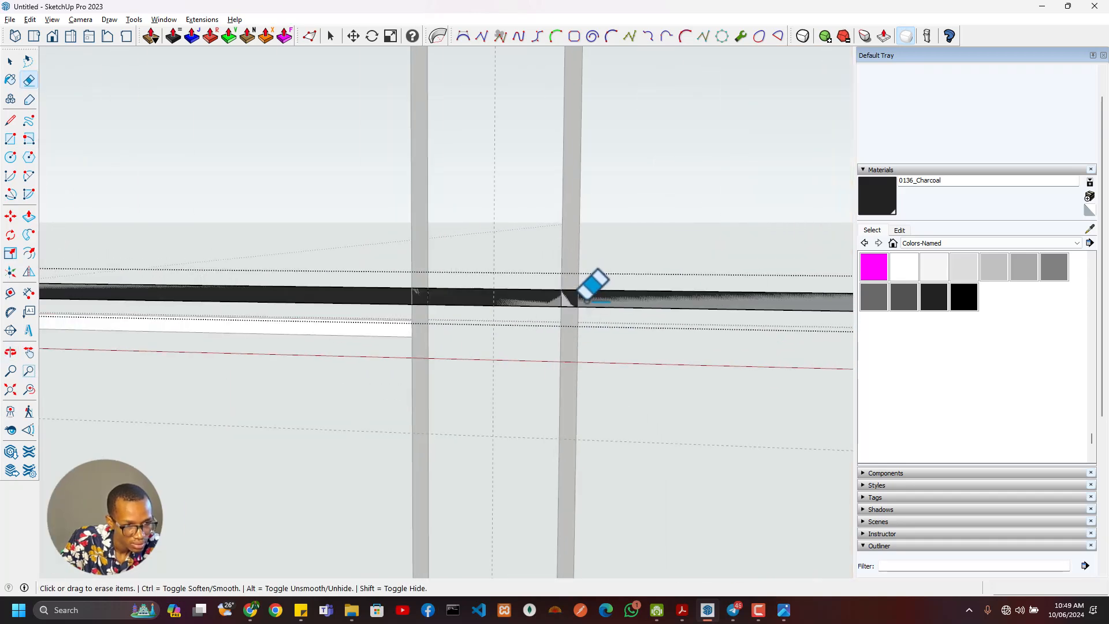
{"action": "left_click_drag", "start_coordinate": [583, 301], "coordinate": [541, 302]}
{"action": "left_click_drag", "start_coordinate": [435, 297], "coordinate": [392, 297]}
- Erase the strip's dividing edges at the leftmost vertical bar and leave the Line group
{"action": "scroll", "coordinate": [342, 298], "scroll_direction": "down", "scroll_amount": 3}
{"action": "middle_click_drag", "start_coordinate": [217, 334], "coordinate": [688, 334], "text": "shift"}
{"action": "scroll", "coordinate": [315, 304], "scroll_direction": "up", "scroll_amount": 3}
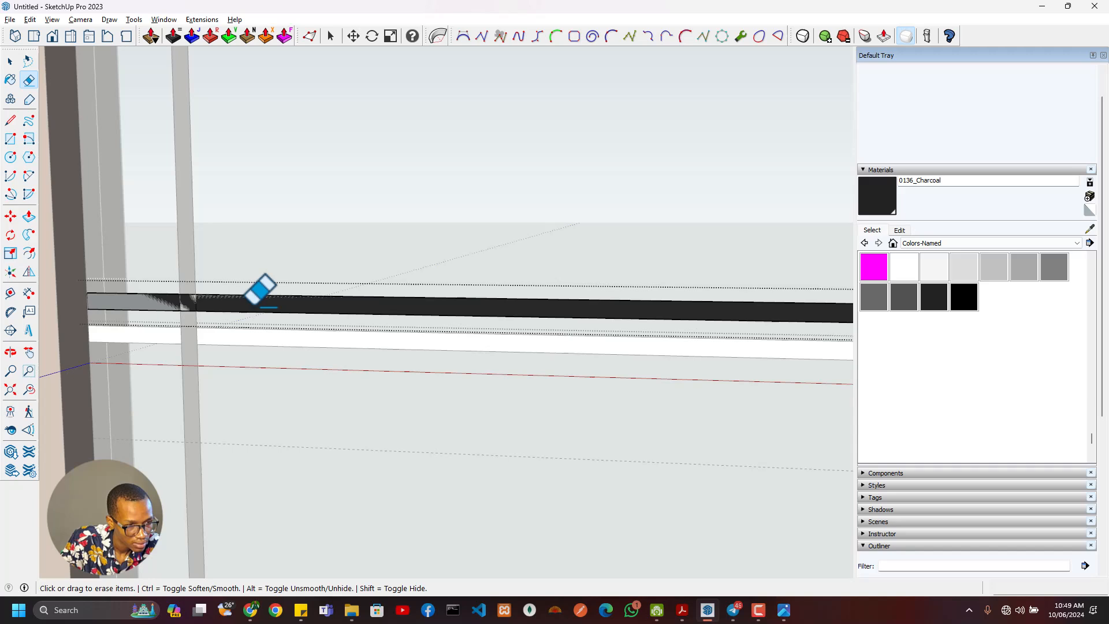
{"action": "left_click_drag", "start_coordinate": [180, 301], "coordinate": [177, 303]}
{"action": "key", "text": "space"}
{"action": "key", "text": "Escape"}
- Move the Line group down about 10 mm onto the white gap left by the strip in the central door's glass
{"action": "left_click", "coordinate": [200, 308]}
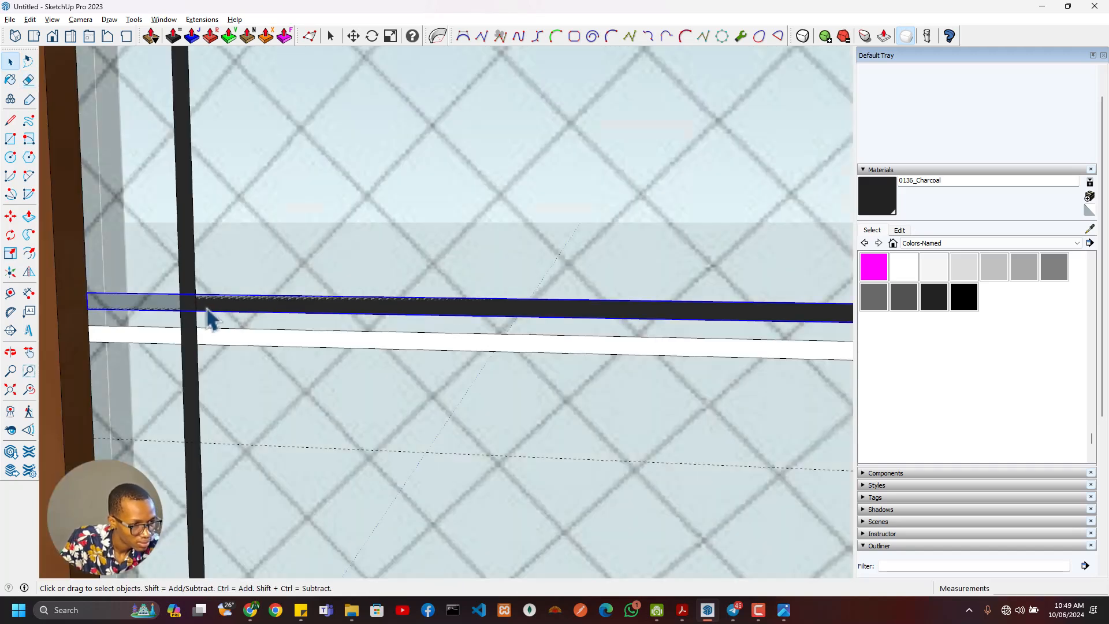
{"action": "middle_click_drag", "start_coordinate": [228, 318], "coordinate": [196, 335]}
{"action": "key", "text": "m"}
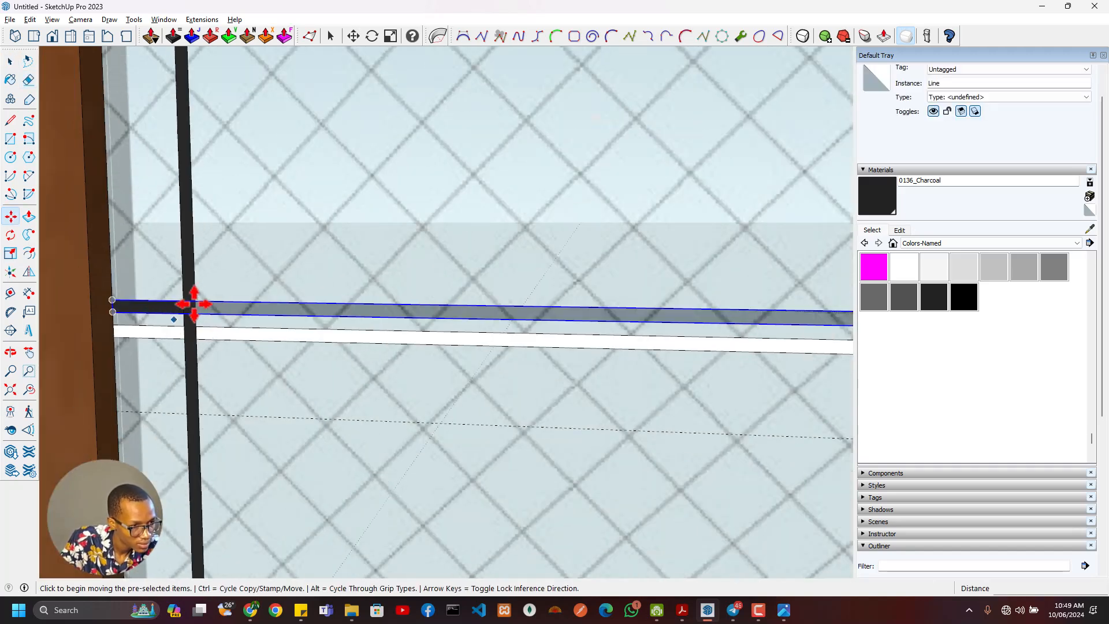
{"action": "left_click", "coordinate": [195, 301]}
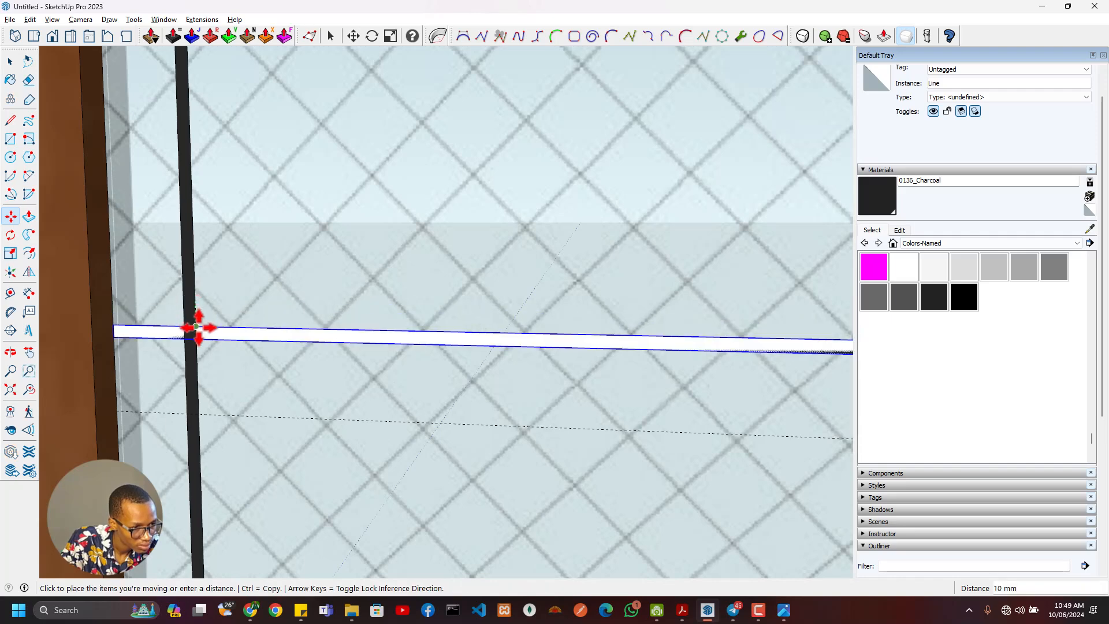
{"action": "left_click", "coordinate": [196, 327]}
{"action": "scroll", "coordinate": [280, 344], "scroll_direction": "down", "scroll_amount": 6}
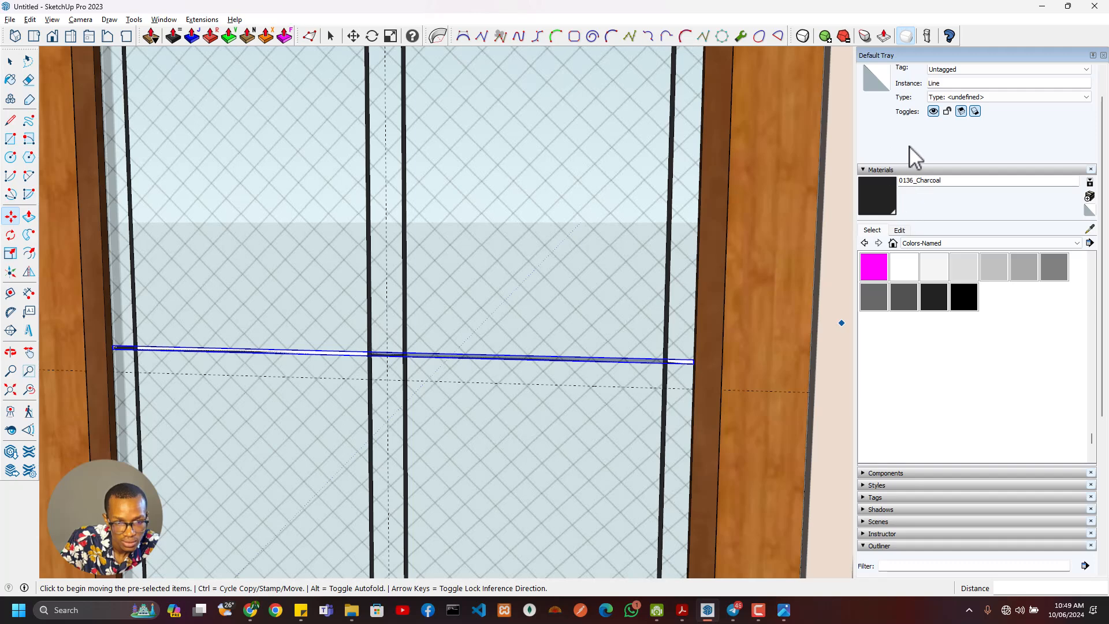
- Hide the Line group and erase the leftover strip edges and white remnants in the central glass
{"action": "left_click", "coordinate": [933, 112]}
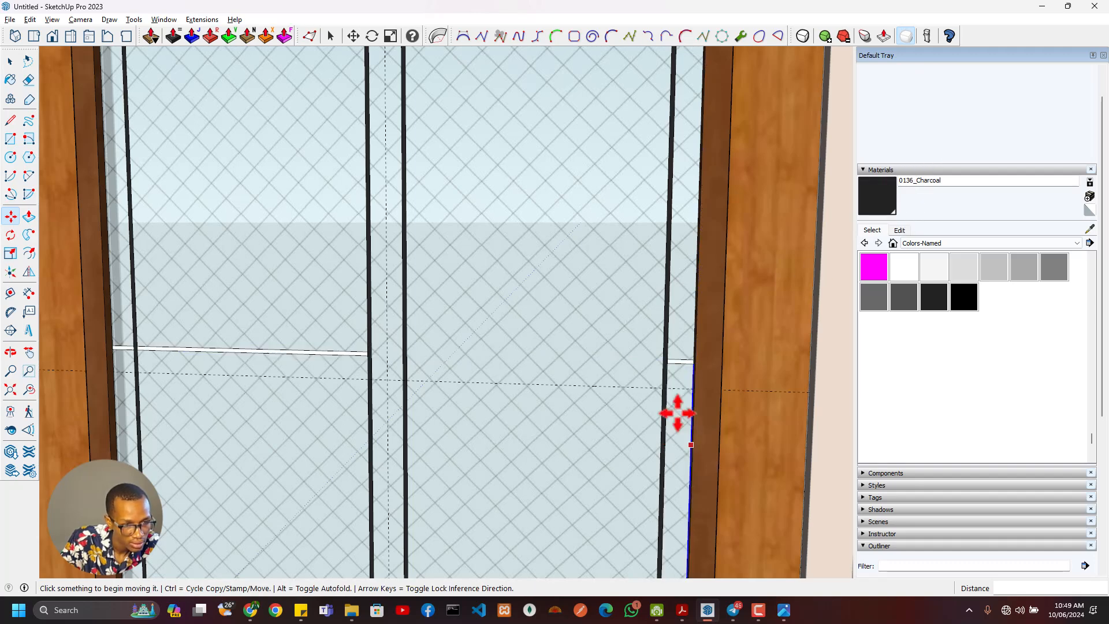
{"action": "key", "text": "e"}
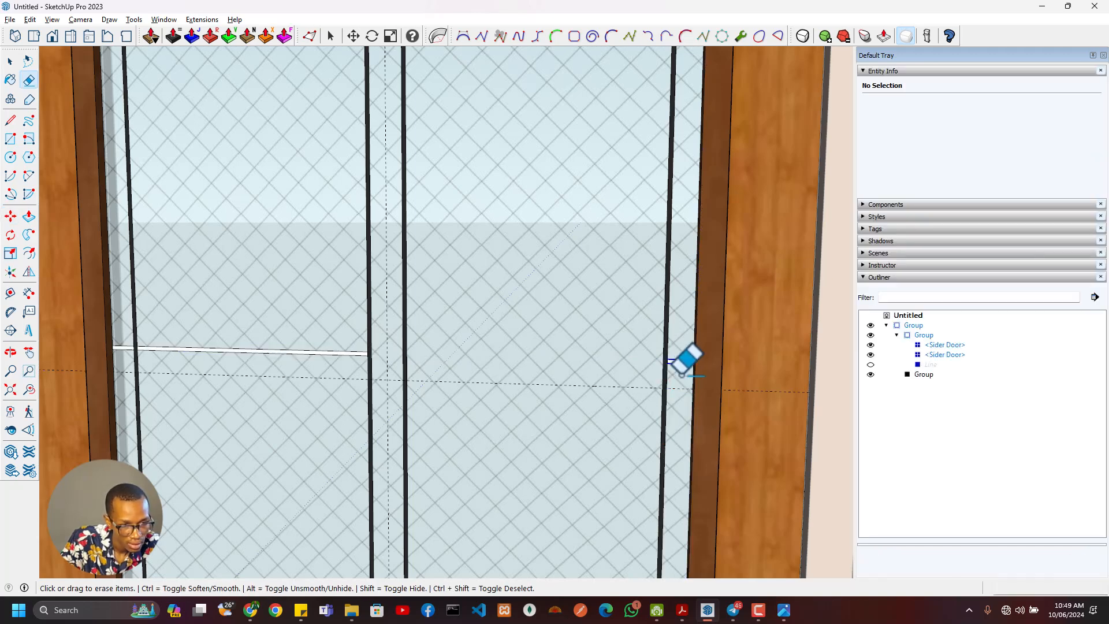
{"action": "left_click", "coordinate": [264, 369]}
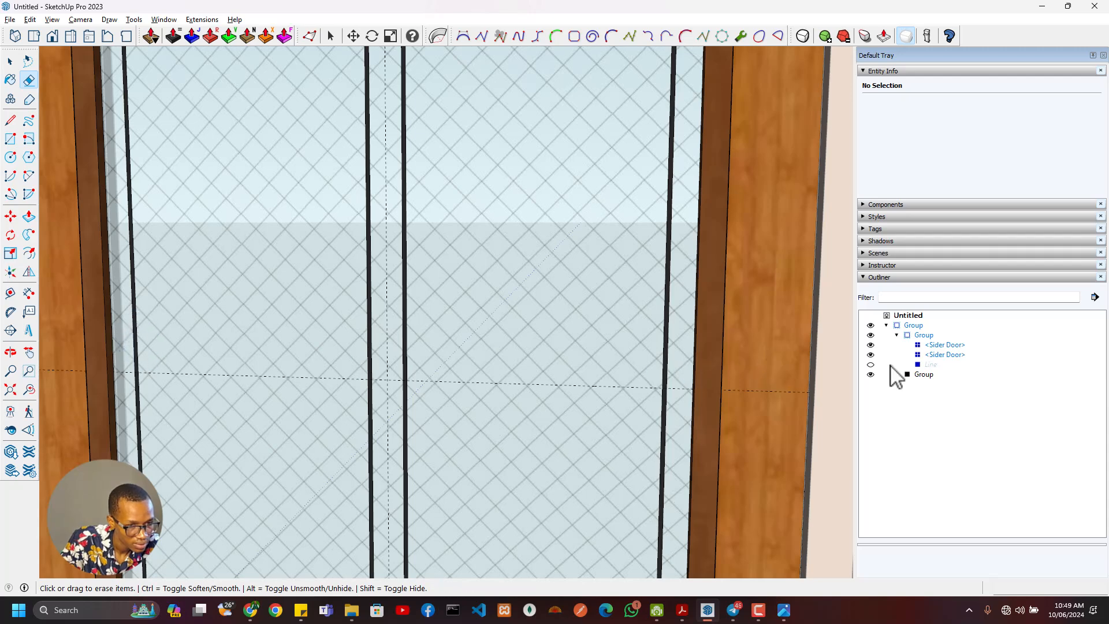
- Show the Line group again and hide the unnamed group listed below it
{"action": "left_click", "coordinate": [871, 374]}
{"action": "left_click", "coordinate": [870, 364]}
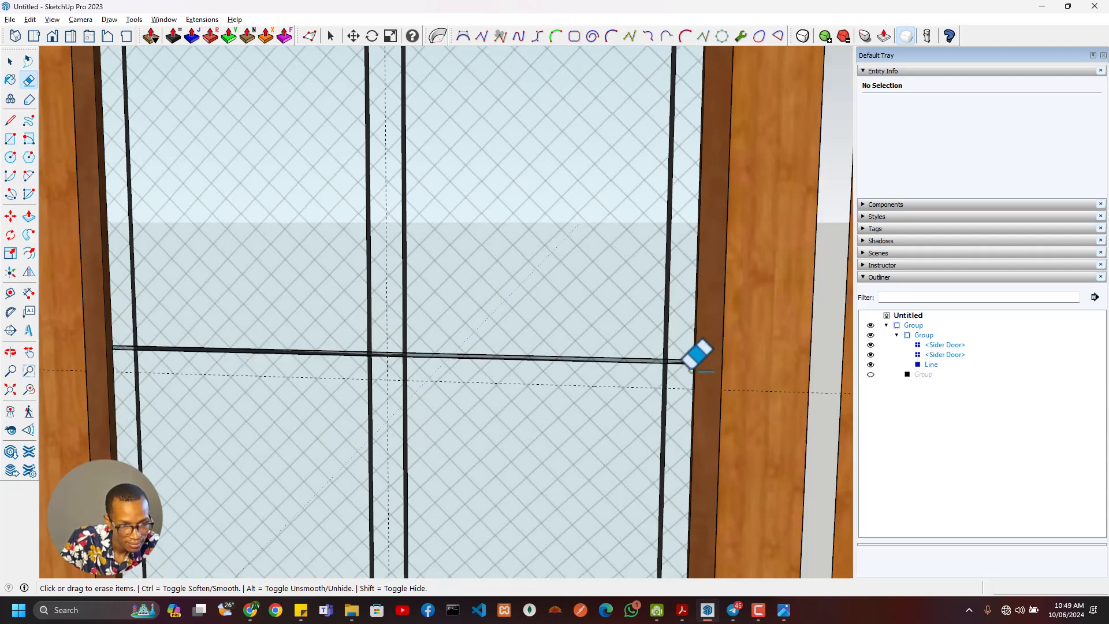
{"action": "mouse_move", "coordinate": [526, 353]}
{"action": "middle_mouse_down"}
{"action": "mouse_move", "coordinate": [433, 428]}
{"action": "mouse_move", "coordinate": [124, 441]}
{"action": "mouse_move", "coordinate": [349, 327]}
{"action": "mouse_move", "coordinate": [248, 422]}
{"action": "mouse_move", "coordinate": [376, 352]}
{"action": "mouse_move", "coordinate": [409, 318]}
{"action": "mouse_move", "coordinate": [354, 328]}
{"action": "mouse_move", "coordinate": [411, 358]}
{"action": "mouse_move", "coordinate": [431, 354]}
{"action": "middle_mouse_up"}
- Try copying the Line strip upward three times at 50 mm spacing
{"action": "left_click", "coordinate": [930, 365]}
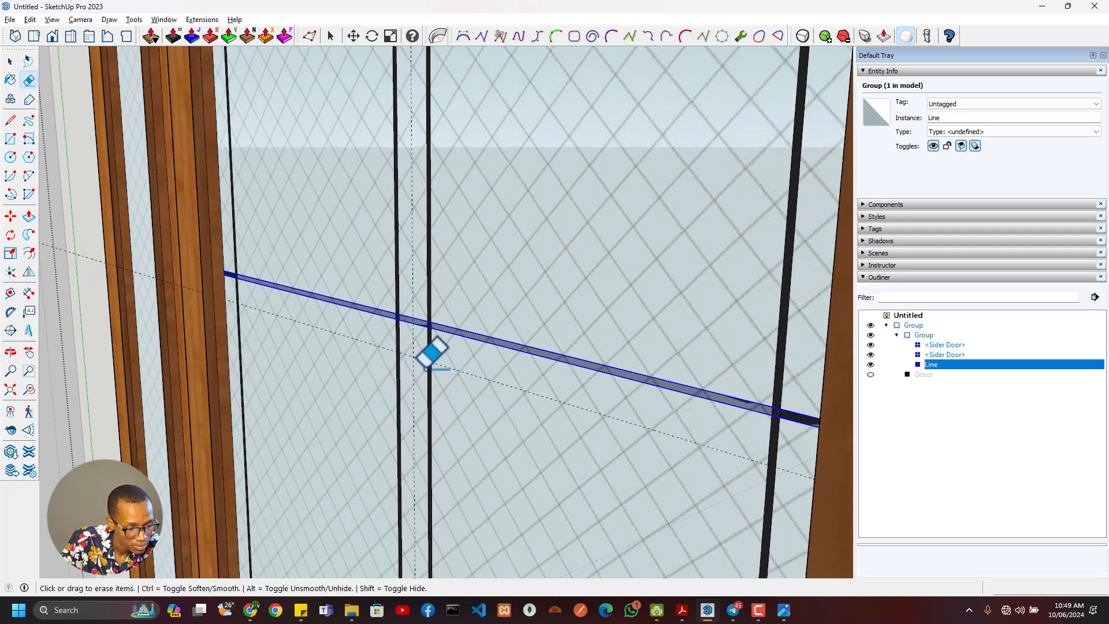
{"action": "key", "text": "m"}
{"action": "left_click", "coordinate": [780, 409]}
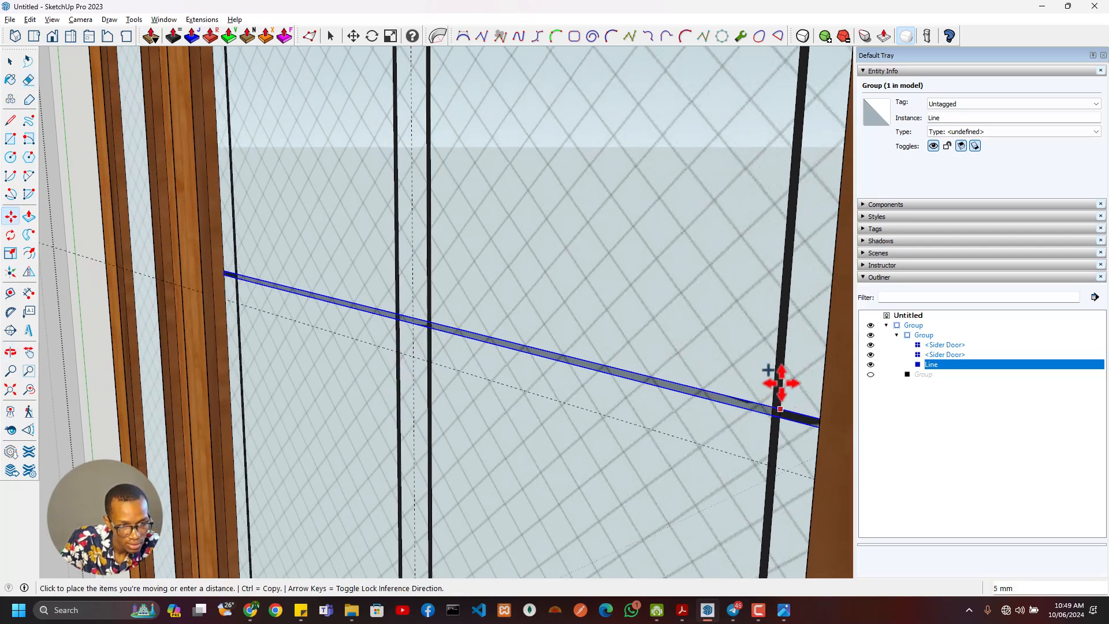
{"action": "key", "text": "ctrl"}
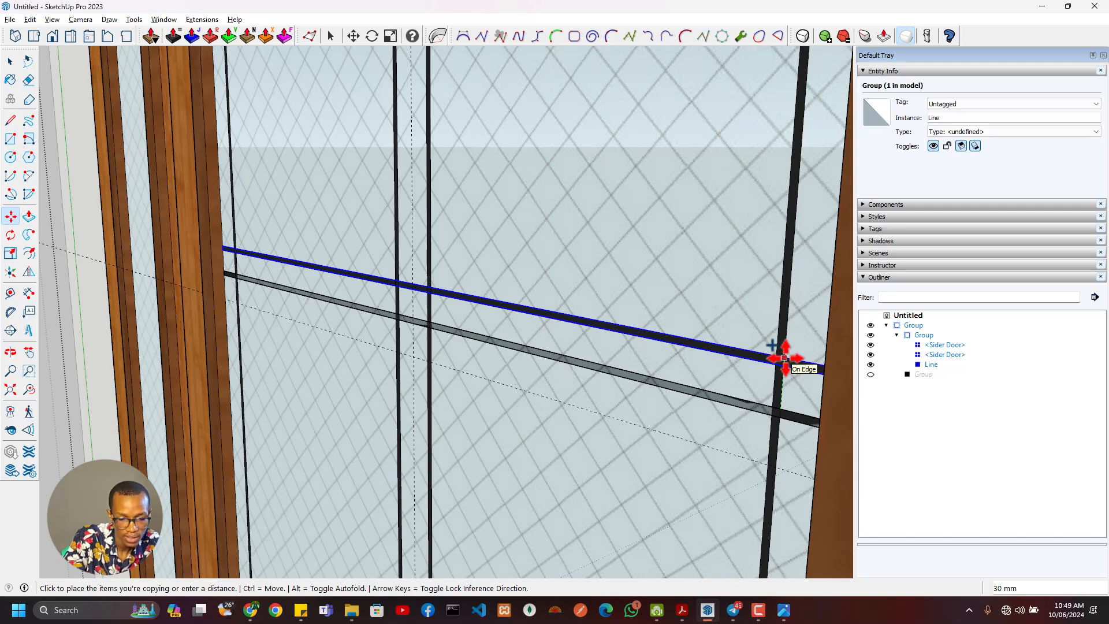
{"action": "type", "text": "50"}
{"action": "key", "text": "Return"}
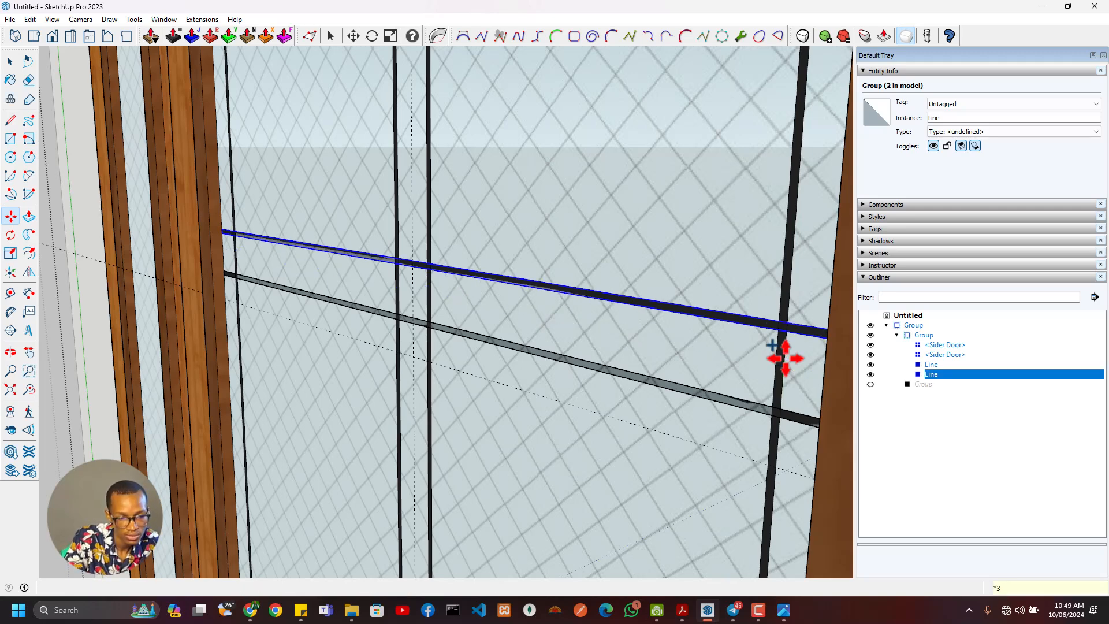
{"action": "key", "text": "Return"}
{"action": "scroll", "coordinate": [550, 360], "scroll_direction": "down", "scroll_amount": 3}
{"action": "mouse_move", "coordinate": [550, 359]}
{"action": "middle_mouse_down"}
{"action": "mouse_move", "coordinate": [490, 376]}
{"action": "mouse_move", "coordinate": [582, 318]}
{"action": "mouse_move", "coordinate": [497, 404]}
{"action": "middle_mouse_up"}
- Check the bar spacing in the door reference image and undo the 50 mm strip copies
{"action": "key", "text": "alt+Tab"}
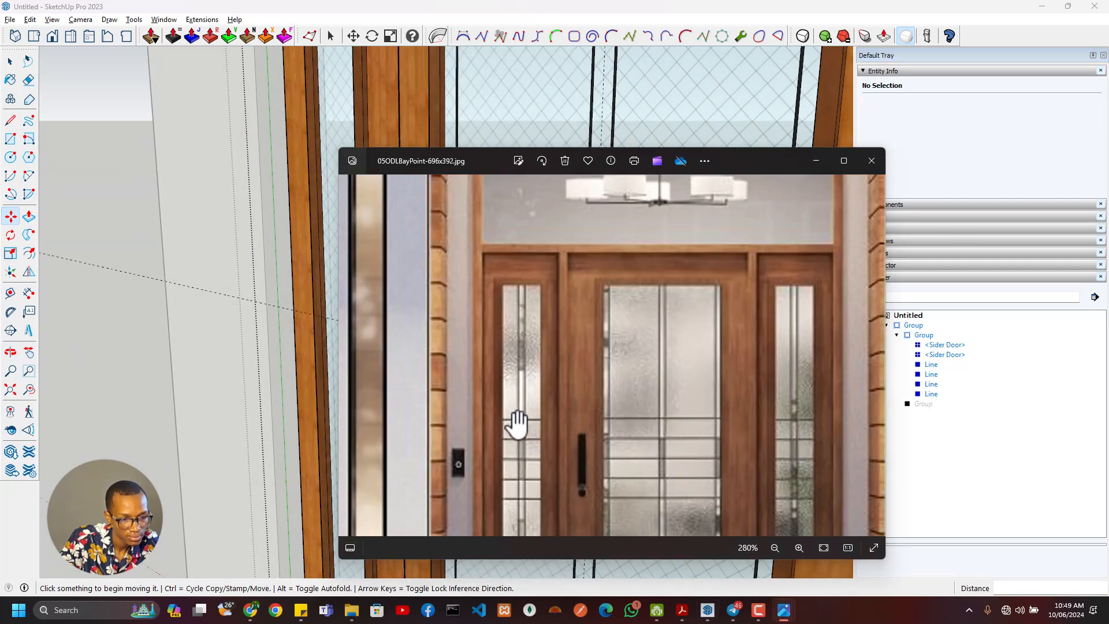
{"action": "key", "text": "alt+Tab"}
{"action": "key", "text": "ctrl+z"}
{"action": "scroll", "coordinate": [583, 417], "scroll_direction": "down", "scroll_amount": 3}
{"action": "middle_click_drag", "start_coordinate": [618, 415], "coordinate": [557, 404], "text": "shift"}
{"action": "scroll", "coordinate": [558, 394], "scroll_direction": "up", "scroll_amount": 4}
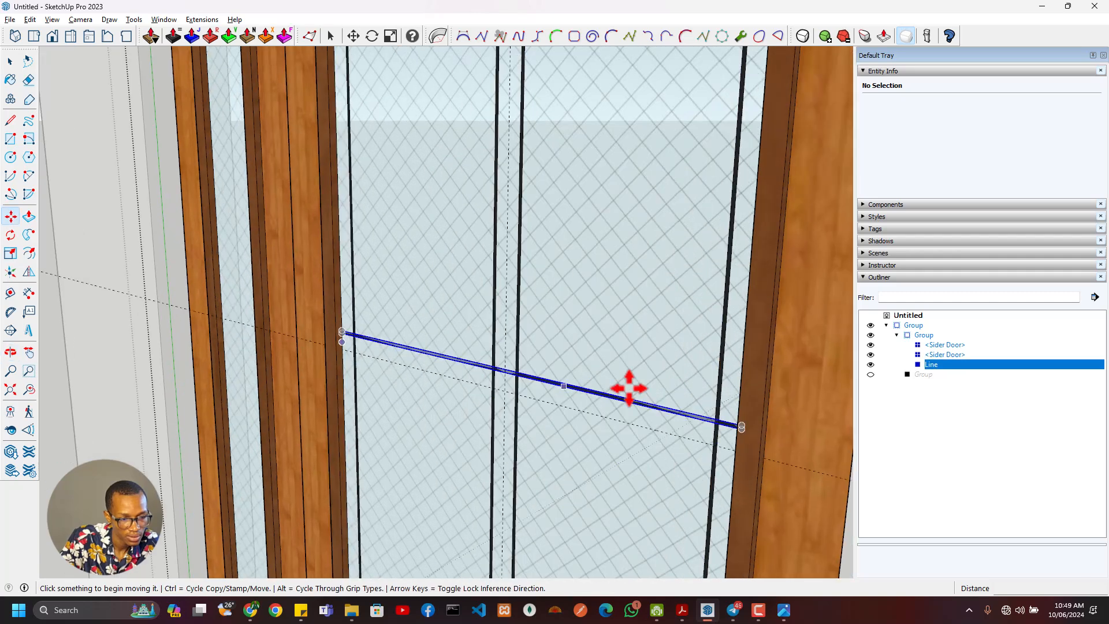
- Copy the Line strip upward three times at 100 mm spacing across the central glass
{"action": "key", "text": "space"}
{"action": "scroll", "coordinate": [674, 416], "scroll_direction": "up", "scroll_amount": 3}
{"action": "left_click", "coordinate": [673, 416]}
{"action": "key", "text": "m"}
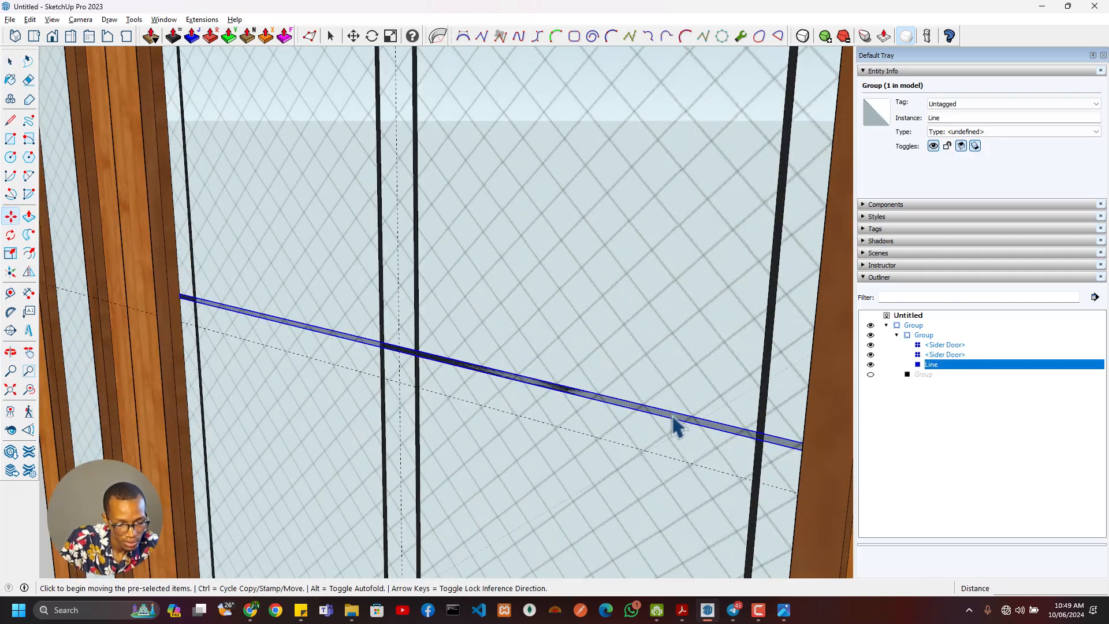
{"action": "left_click", "coordinate": [672, 411]}
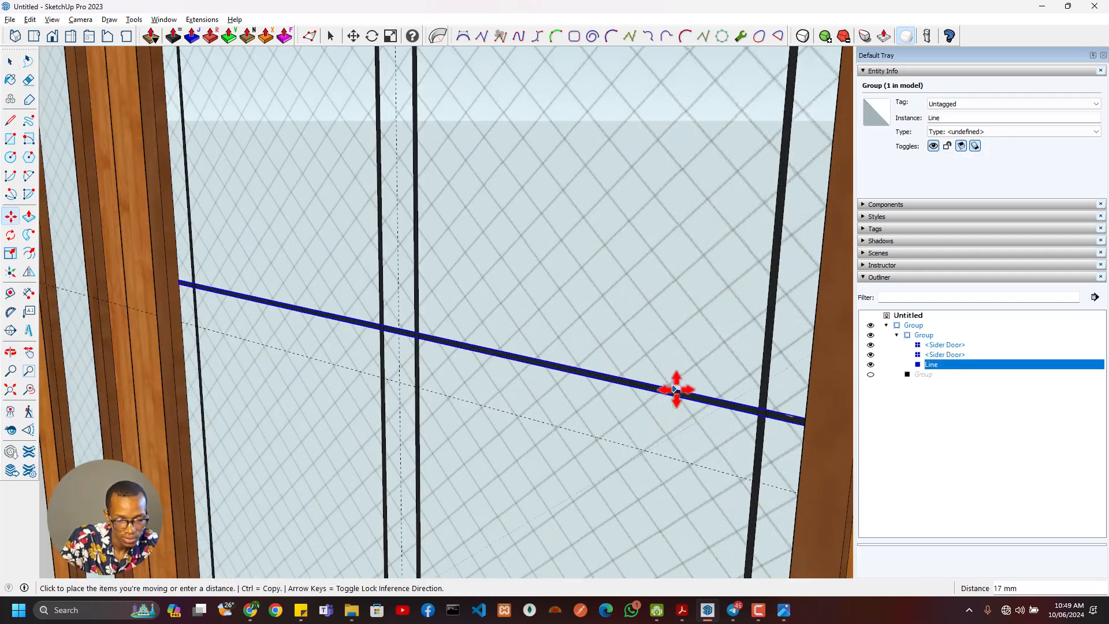
{"action": "key", "text": "ctrl"}
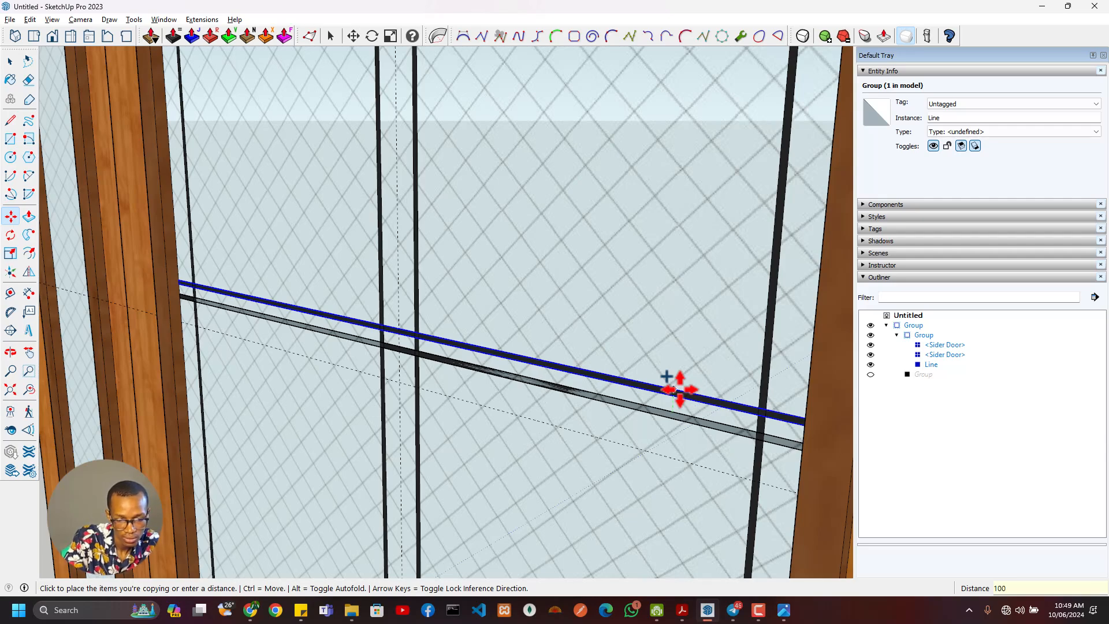
{"action": "type", "text": "100"}
{"action": "key", "text": "Return"}
{"action": "type", "text": "*"}
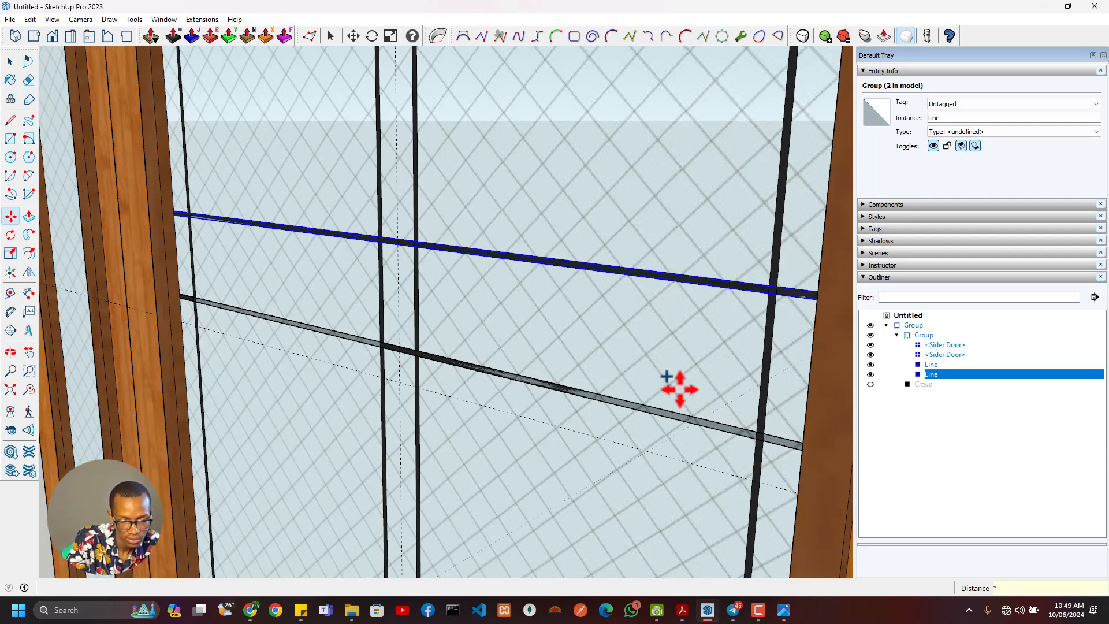
{"action": "type", "text": "3"}
{"action": "key", "text": "Return"}
- Copy the lowest Line strip 100 mm downward along the vertical bars
{"action": "scroll", "coordinate": [477, 295], "scroll_direction": "down", "scroll_amount": 8}
{"action": "middle_click_drag", "start_coordinate": [471, 310], "coordinate": [522, 317]}
{"action": "scroll", "coordinate": [567, 300], "scroll_direction": "up", "scroll_amount": 5}
{"action": "key", "text": "space"}
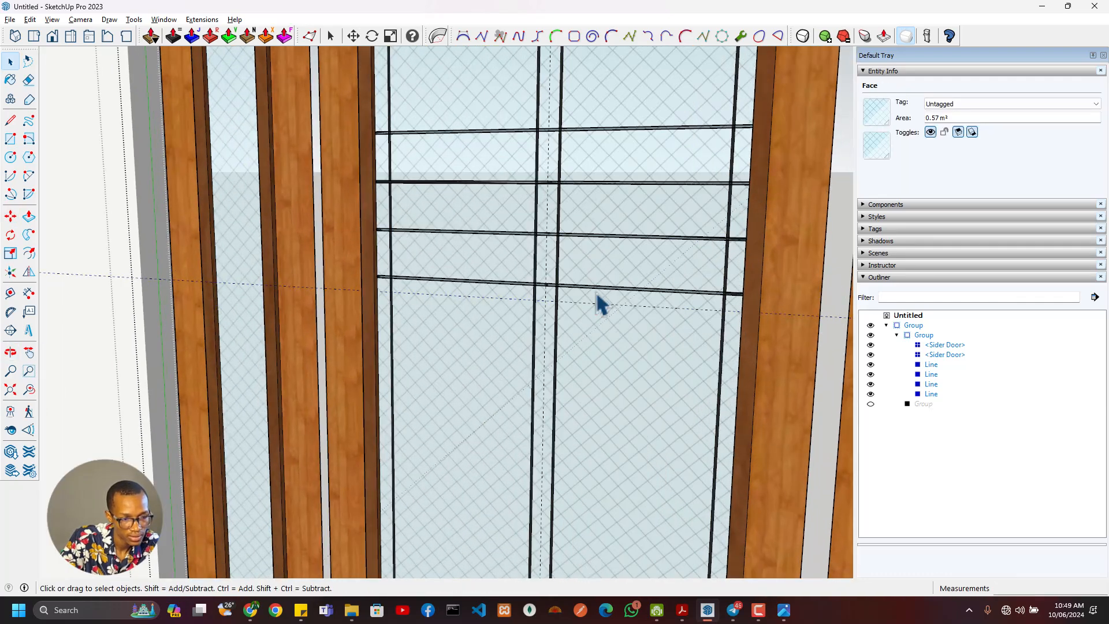
{"action": "left_click", "coordinate": [598, 290]}
{"action": "scroll", "coordinate": [599, 296], "scroll_direction": "up", "scroll_amount": 2}
{"action": "key", "text": "m"}
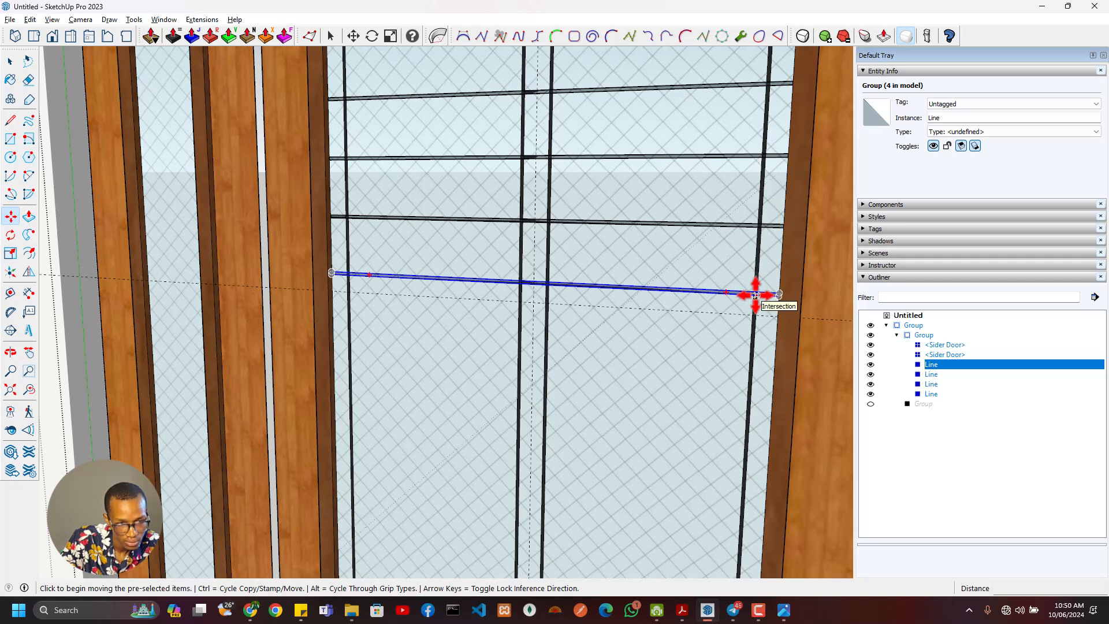
{"action": "left_click", "coordinate": [756, 295]}
{"action": "key", "text": "ctrl"}
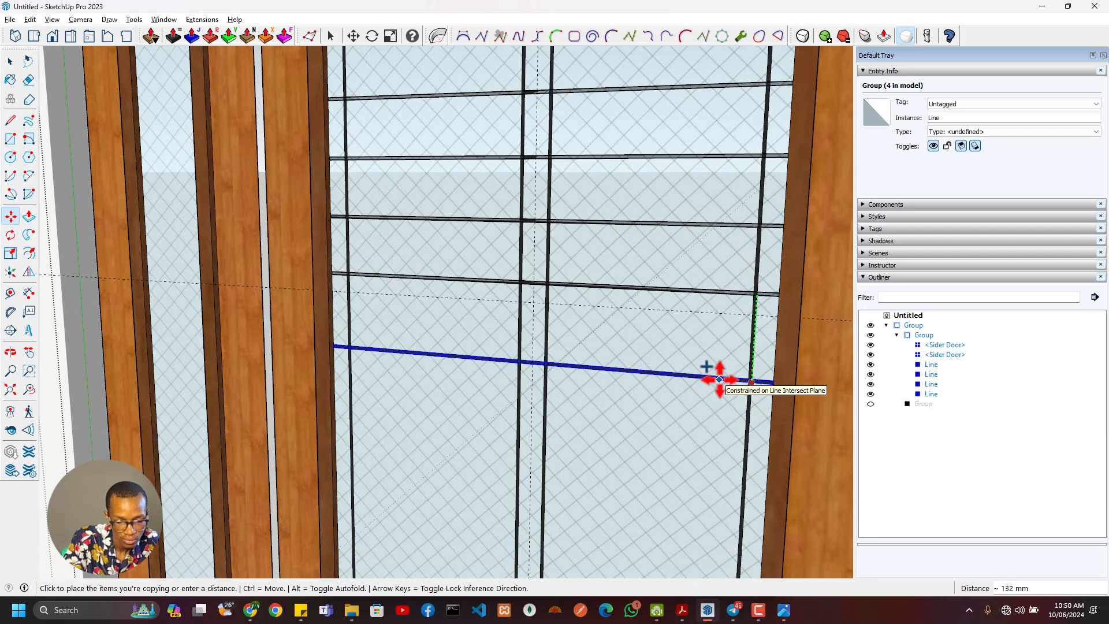
{"action": "key", "text": "Return"}
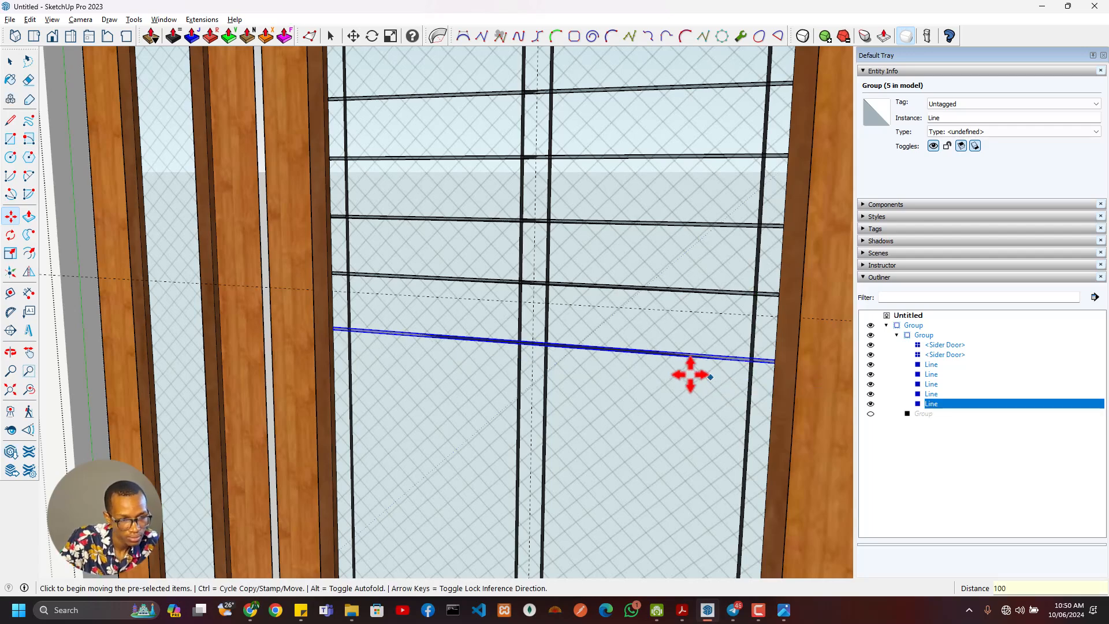
- Select all five Line strips and move them down so the middle strip sits on the horizontal centre guide
{"action": "scroll", "coordinate": [676, 364], "scroll_direction": "down", "scroll_amount": 6}
{"action": "middle_click_drag", "start_coordinate": [524, 353], "coordinate": [587, 205]}
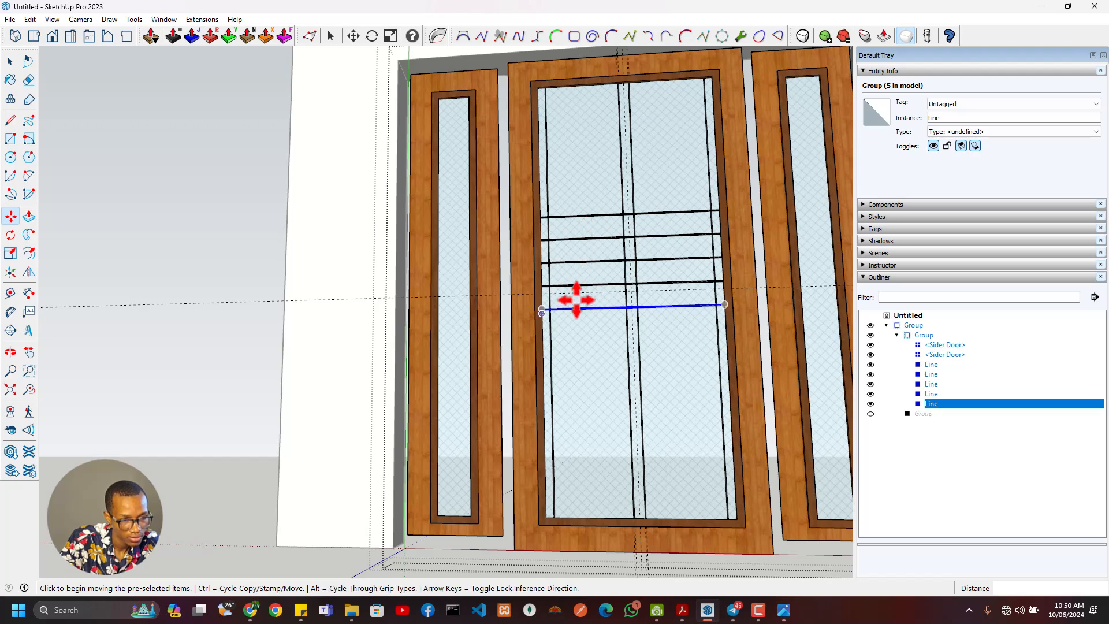
{"action": "scroll", "coordinate": [612, 289], "scroll_direction": "up", "scroll_amount": 3}
{"action": "left_click", "coordinate": [935, 374]}
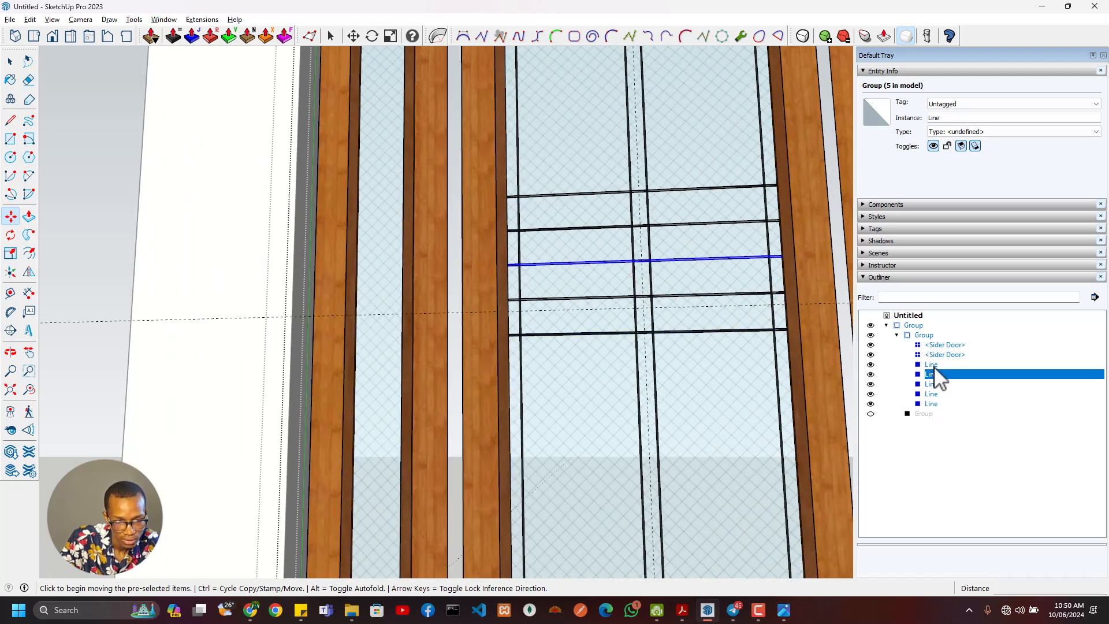
{"action": "left_click", "coordinate": [936, 364]}
{"action": "left_click", "coordinate": [935, 394]}
{"action": "left_click", "coordinate": [936, 364], "text": "ctrl"}
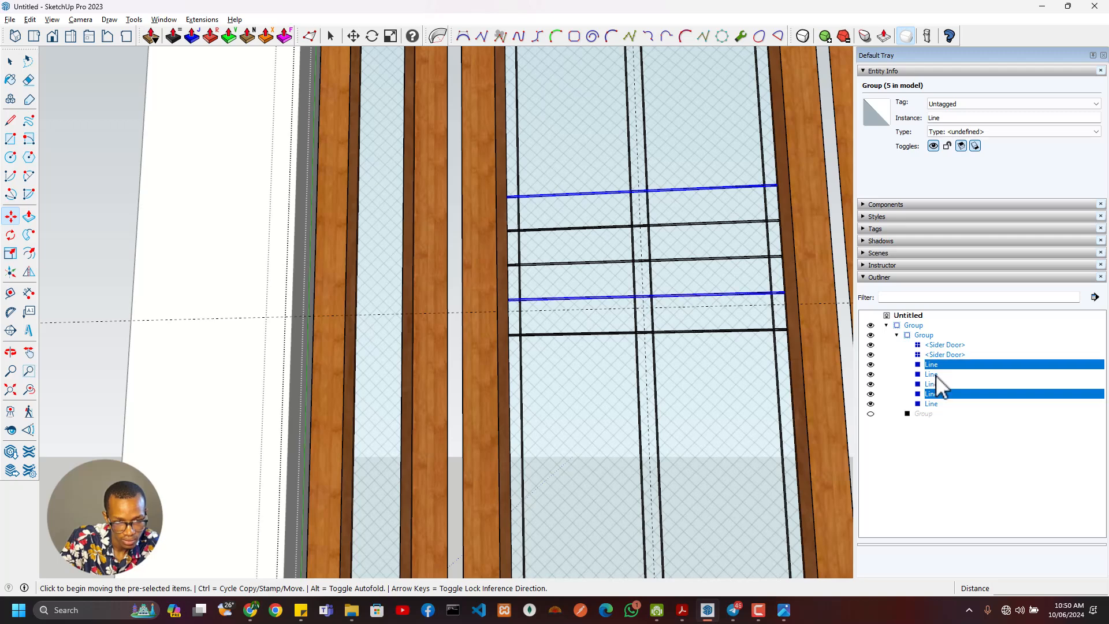
{"action": "left_click", "coordinate": [936, 375], "text": "ctrl"}
{"action": "left_click", "coordinate": [936, 384], "text": "ctrl"}
{"action": "left_click", "coordinate": [936, 404], "text": "ctrl"}
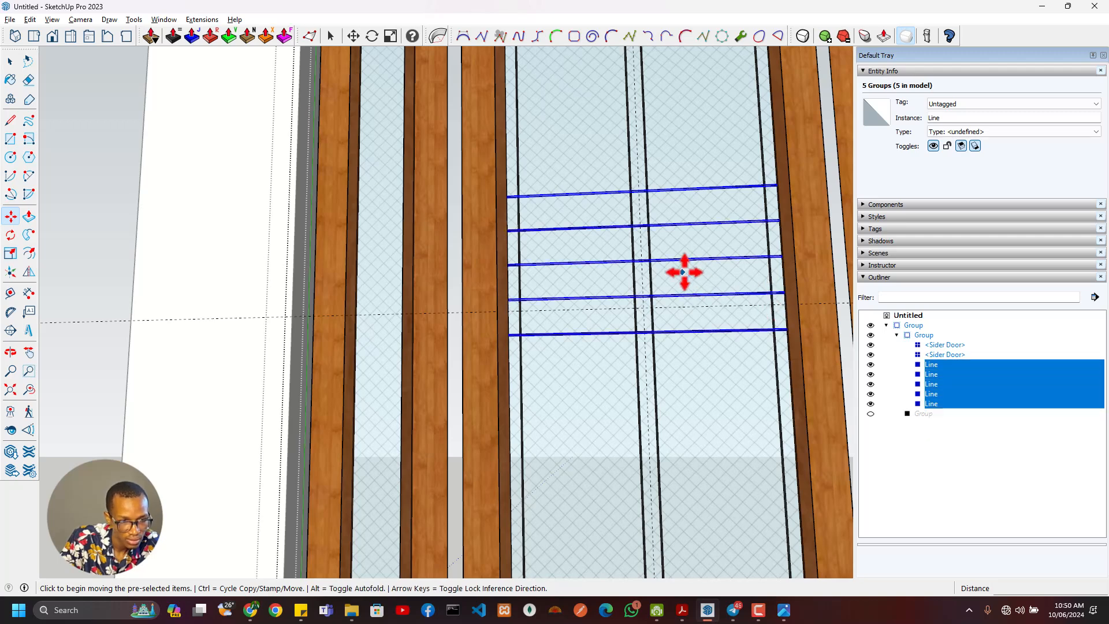
{"action": "scroll", "coordinate": [604, 310], "scroll_direction": "up", "scroll_amount": 3}
{"action": "scroll", "coordinate": [603, 255], "scroll_direction": "up", "scroll_amount": 3}
{"action": "scroll", "coordinate": [603, 255], "scroll_direction": "up", "scroll_amount": 1}
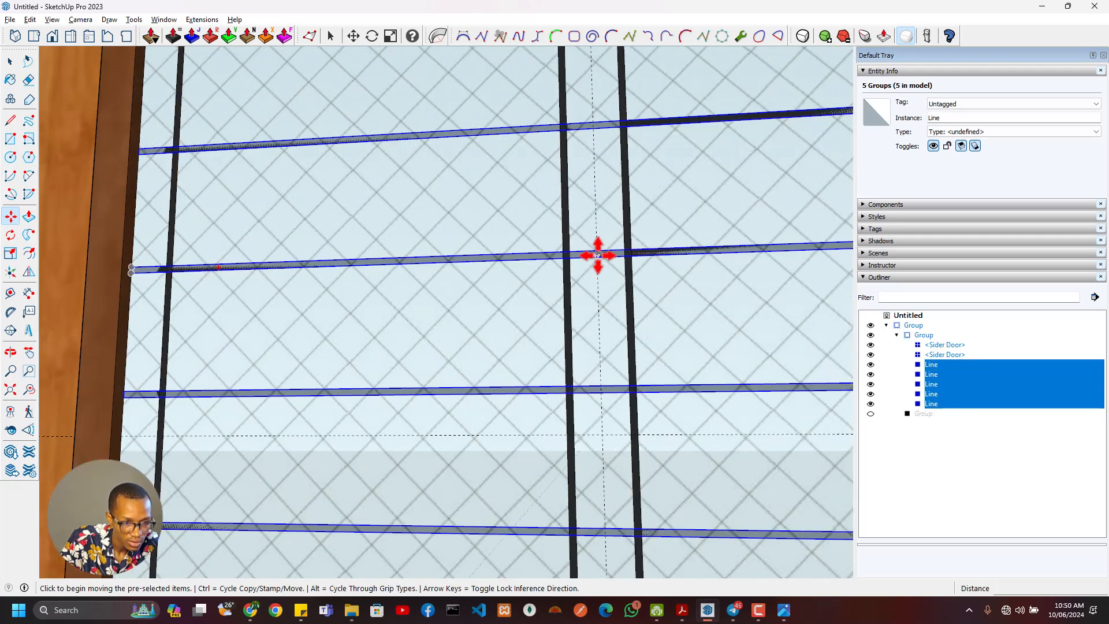
{"action": "scroll", "coordinate": [601, 254], "scroll_direction": "up", "scroll_amount": 2}
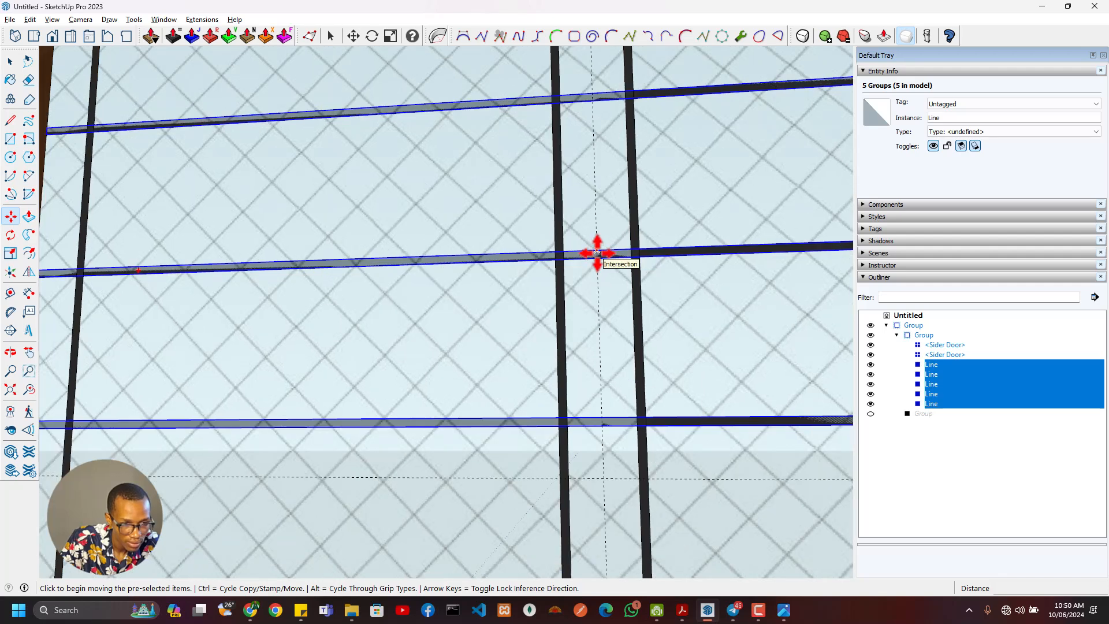
{"action": "left_click", "coordinate": [597, 254]}
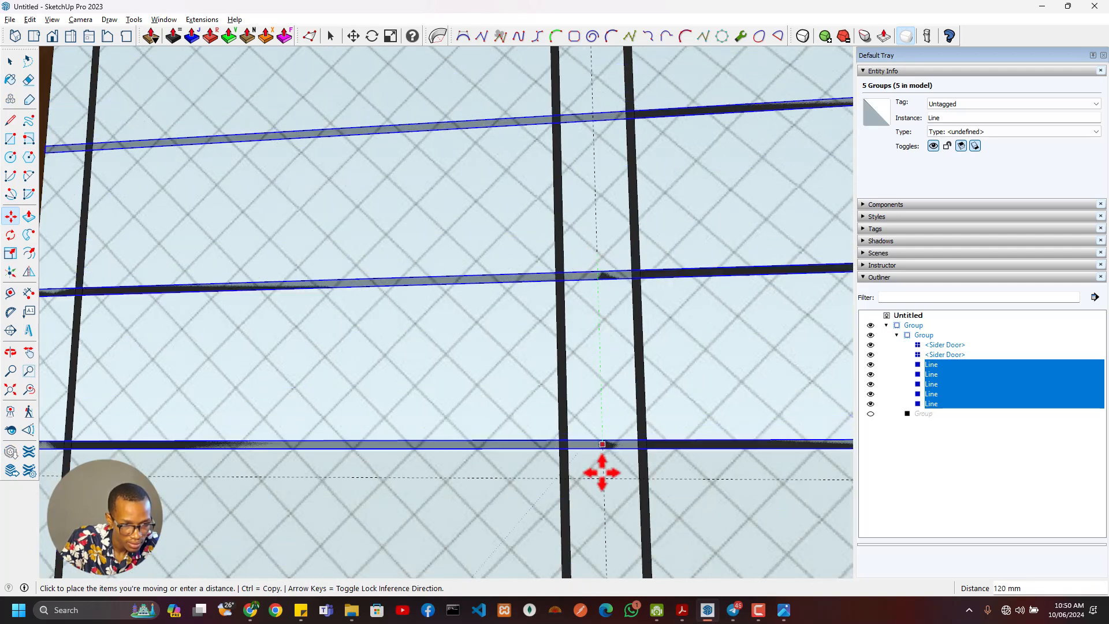
{"action": "left_click", "coordinate": [601, 478]}
{"action": "scroll", "coordinate": [563, 465], "scroll_direction": "down", "scroll_amount": 2}
{"action": "scroll", "coordinate": [563, 465], "scroll_direction": "down", "scroll_amount": 6}
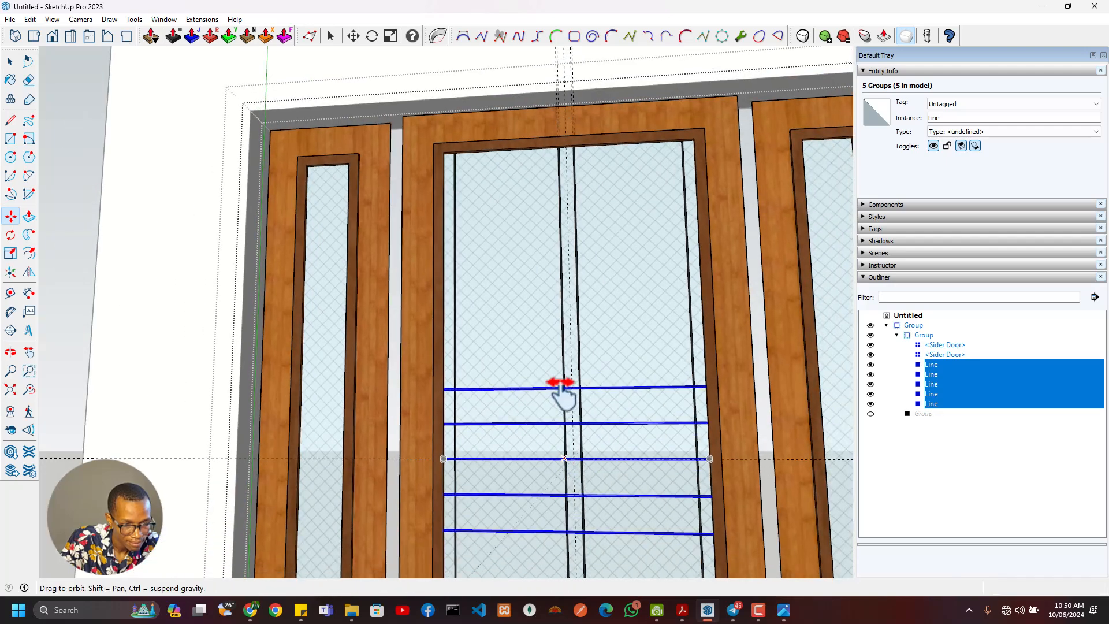
- Compare the arrangement of the horizontal bars with the central door in the reference image
{"action": "key", "text": "alt+Tab"}
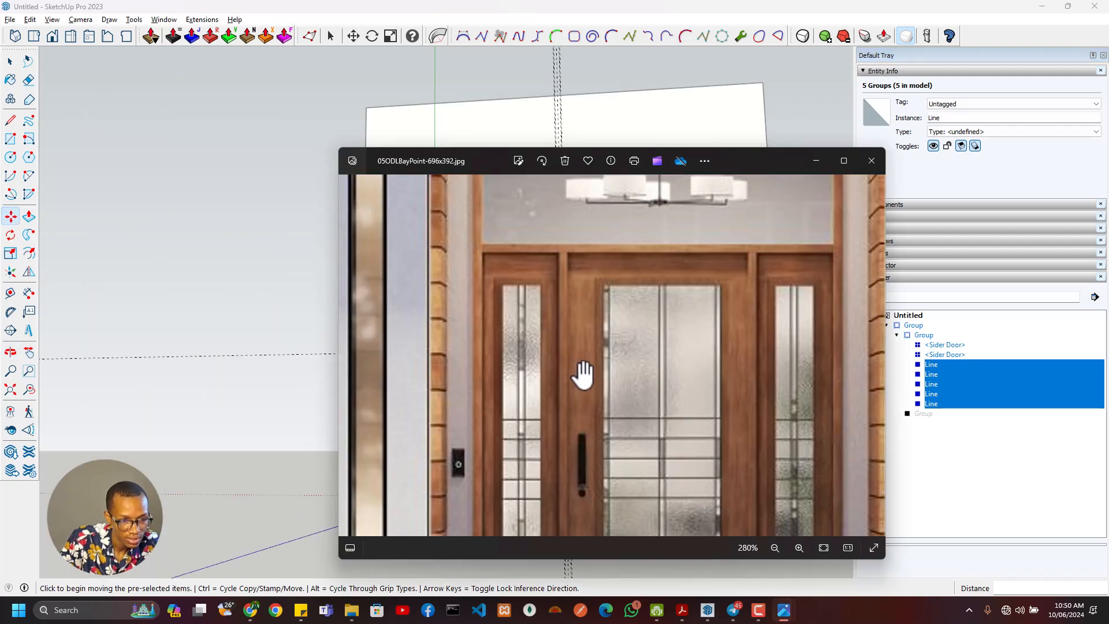
{"action": "scroll", "coordinate": [580, 372], "scroll_direction": "up", "scroll_amount": 4}
{"action": "key", "text": "alt+Tab"}
{"action": "scroll", "coordinate": [564, 367], "scroll_direction": "up", "scroll_amount": 5}
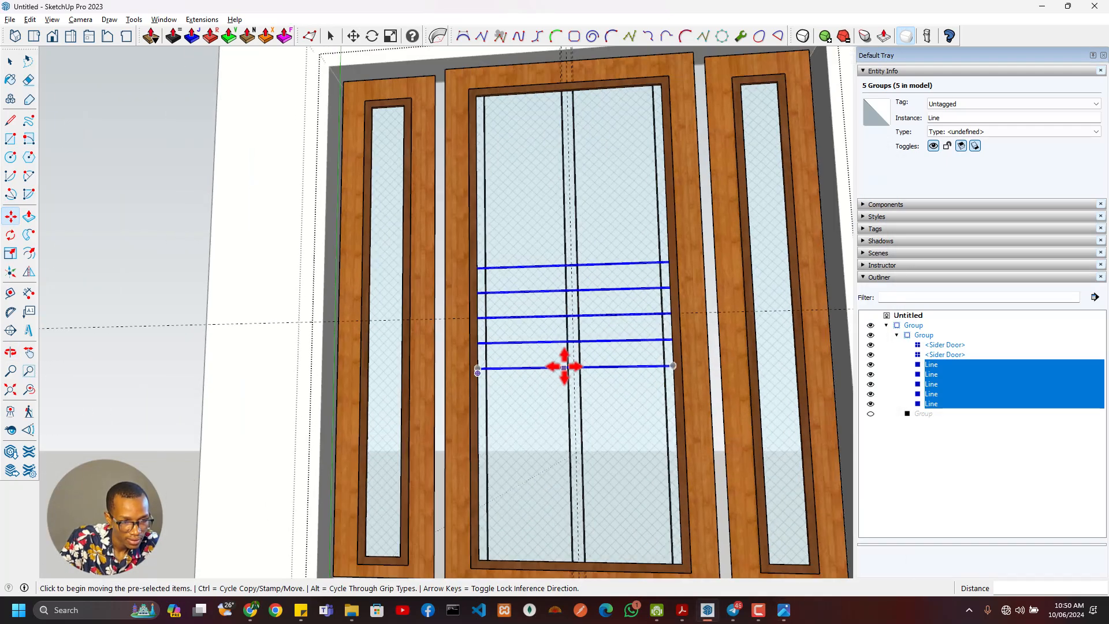
{"action": "key", "text": "alt+Tab"}
{"action": "key", "text": "alt+Tab"}
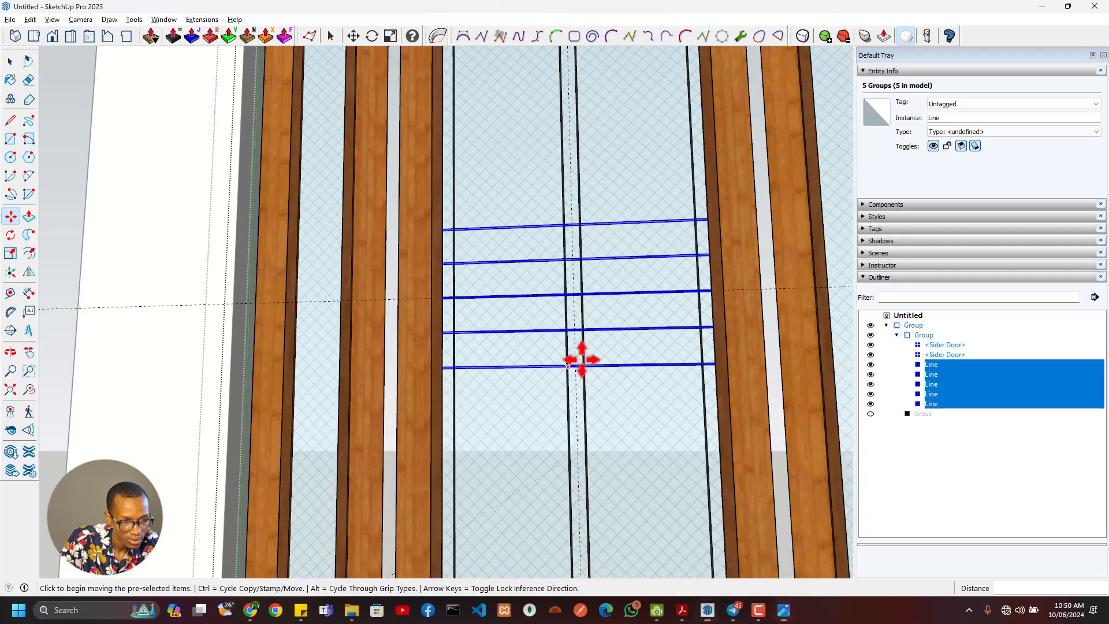
- Select the two middle vertical bars on the central glass with their edges and copy them to the clipboard
{"action": "key", "text": "space"}
{"action": "left_click", "coordinate": [580, 321]}
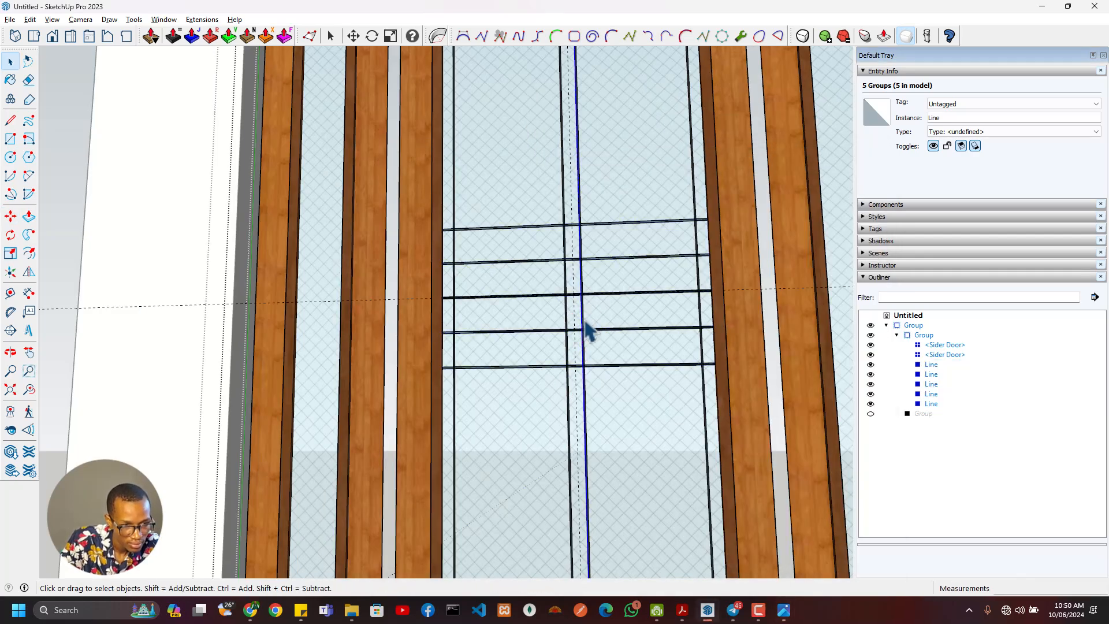
{"action": "scroll", "coordinate": [575, 335], "scroll_direction": "up", "scroll_amount": 10}
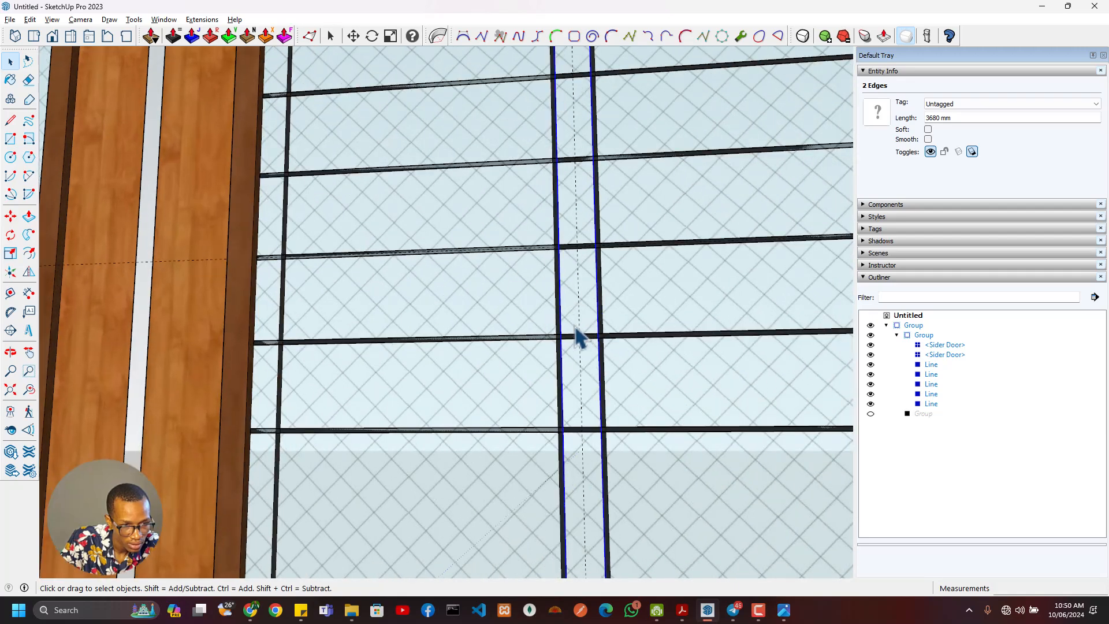
{"action": "left_click", "coordinate": [544, 320]}
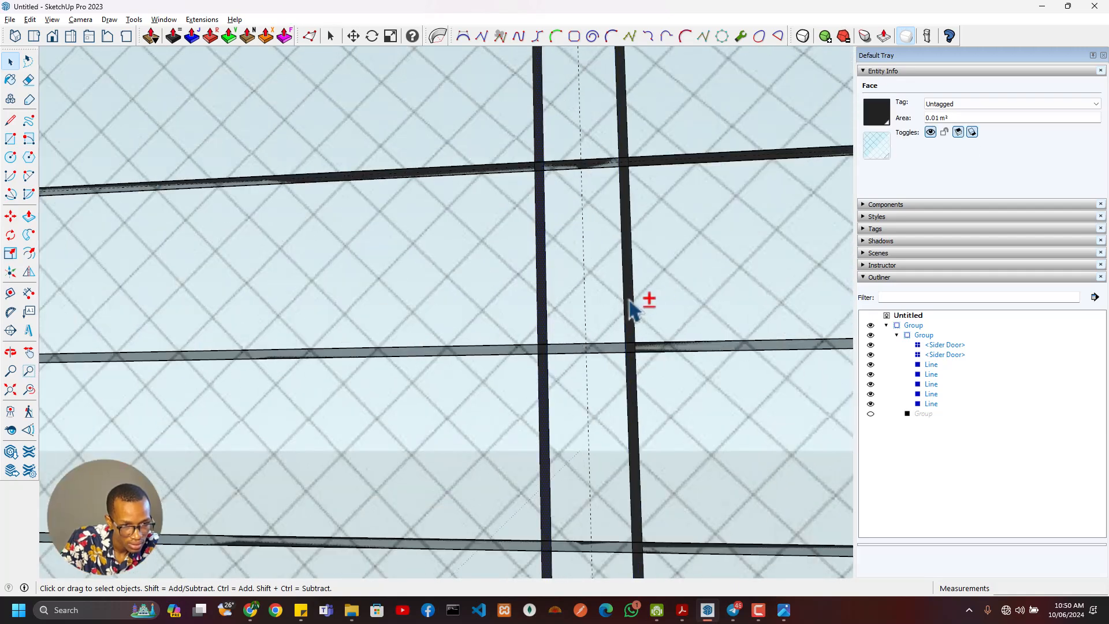
{"action": "scroll", "coordinate": [631, 324], "scroll_direction": "down", "scroll_amount": 8}
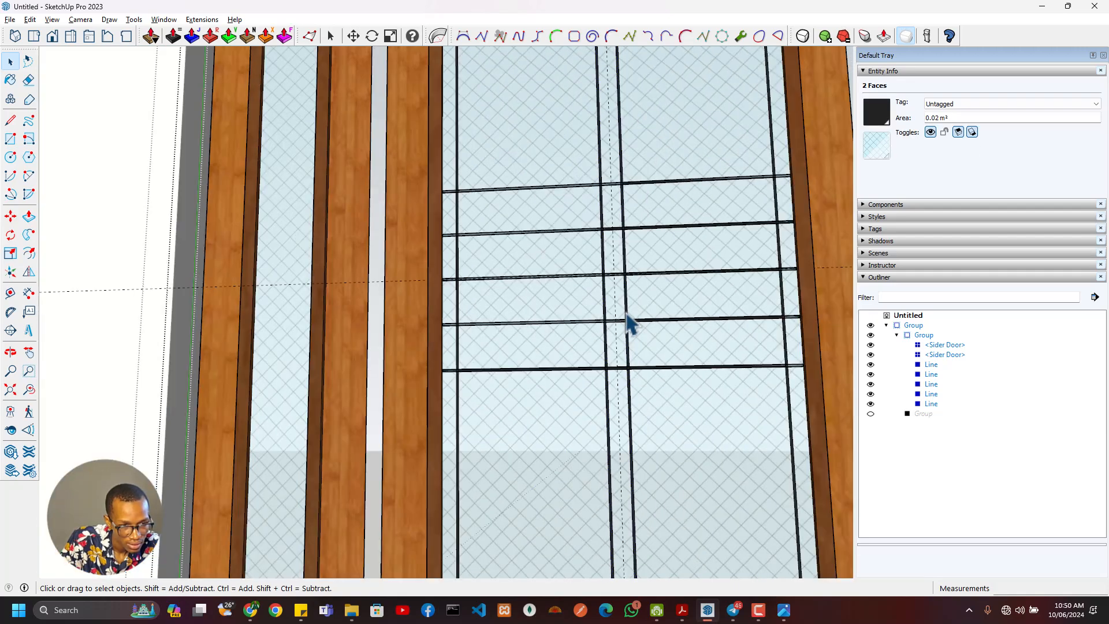
{"action": "scroll", "coordinate": [638, 347], "scroll_direction": "up", "scroll_amount": 8}
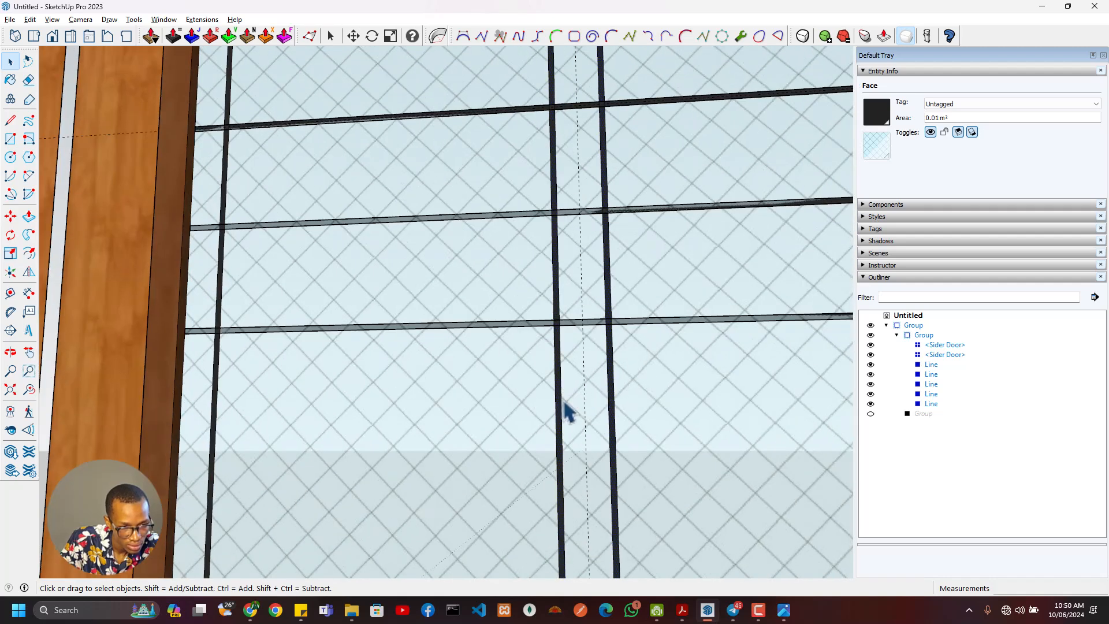
{"action": "scroll", "coordinate": [557, 398], "scroll_direction": "down", "scroll_amount": 3}
{"action": "scroll", "coordinate": [326, 345], "scroll_direction": "down", "scroll_amount": 2}
{"action": "key", "text": "Escape"}
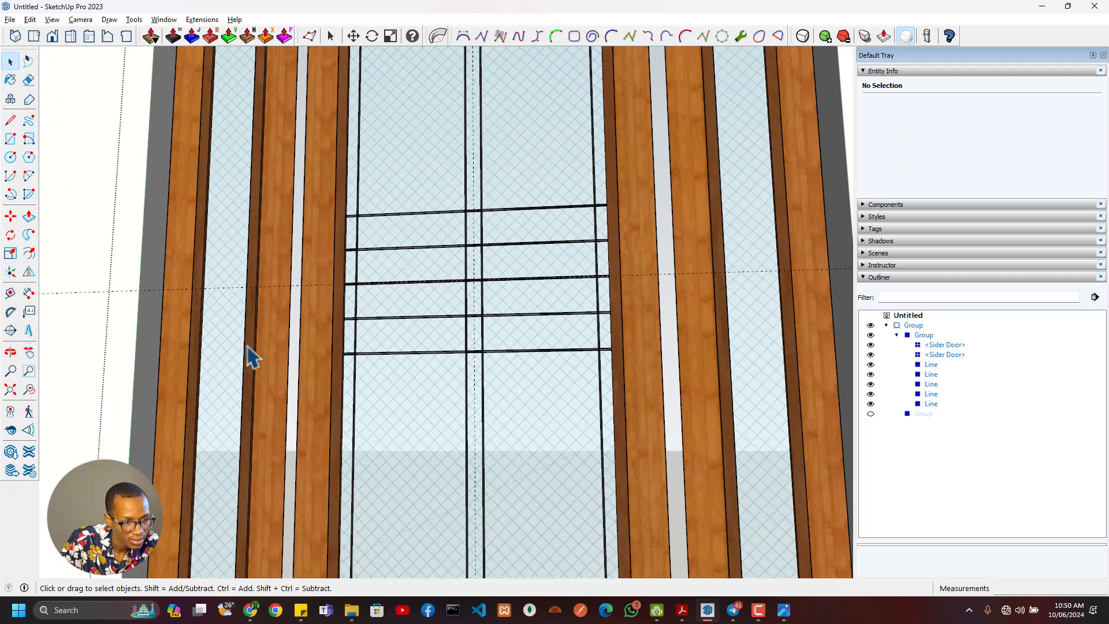
- Open the left Sider Door component for editing
{"action": "left_click", "coordinate": [234, 353]}
{"action": "scroll", "coordinate": [248, 341], "scroll_direction": "down", "scroll_amount": 3}
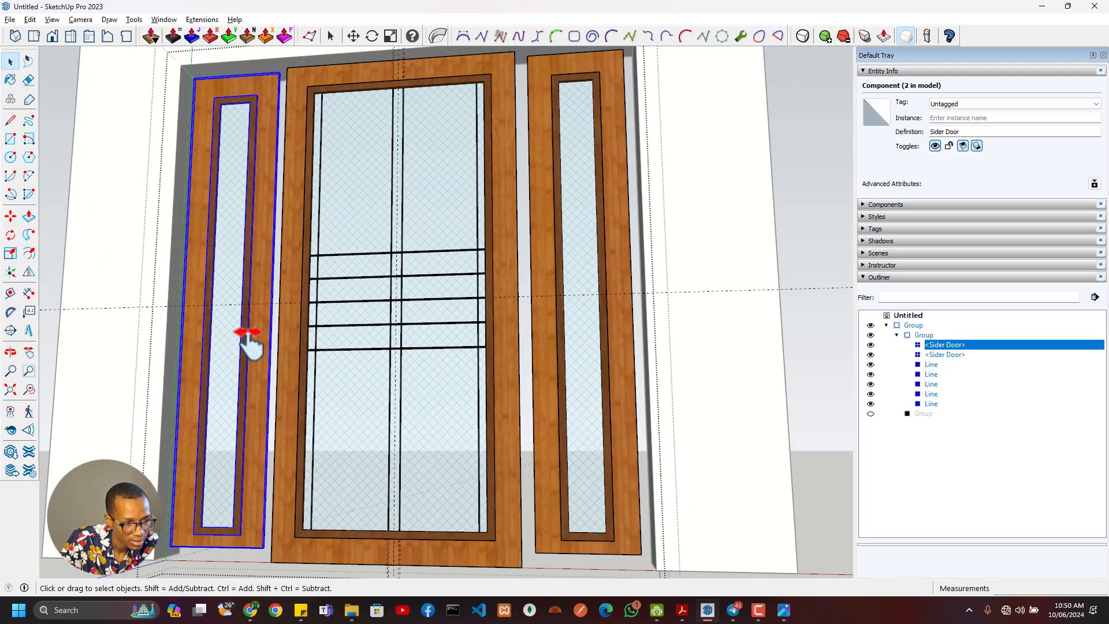
{"action": "scroll", "coordinate": [309, 373], "scroll_direction": "up", "scroll_amount": 1}
{"action": "double_click", "coordinate": [314, 365]}
{"action": "key", "text": "ctrl+v"}
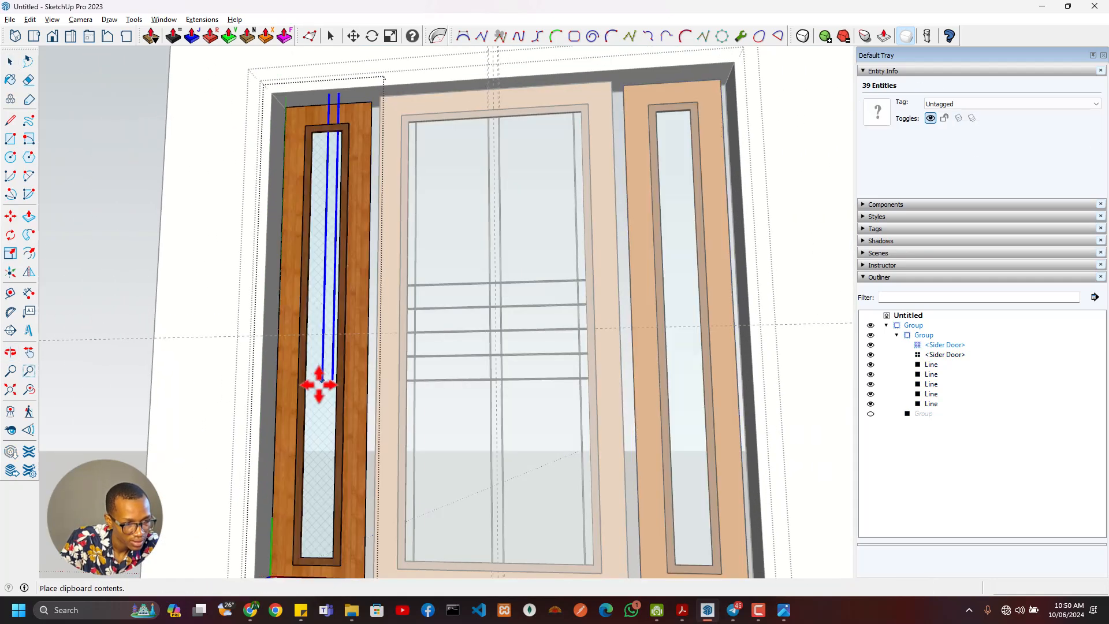
{"action": "scroll", "coordinate": [367, 354], "scroll_direction": "up", "scroll_amount": 6}
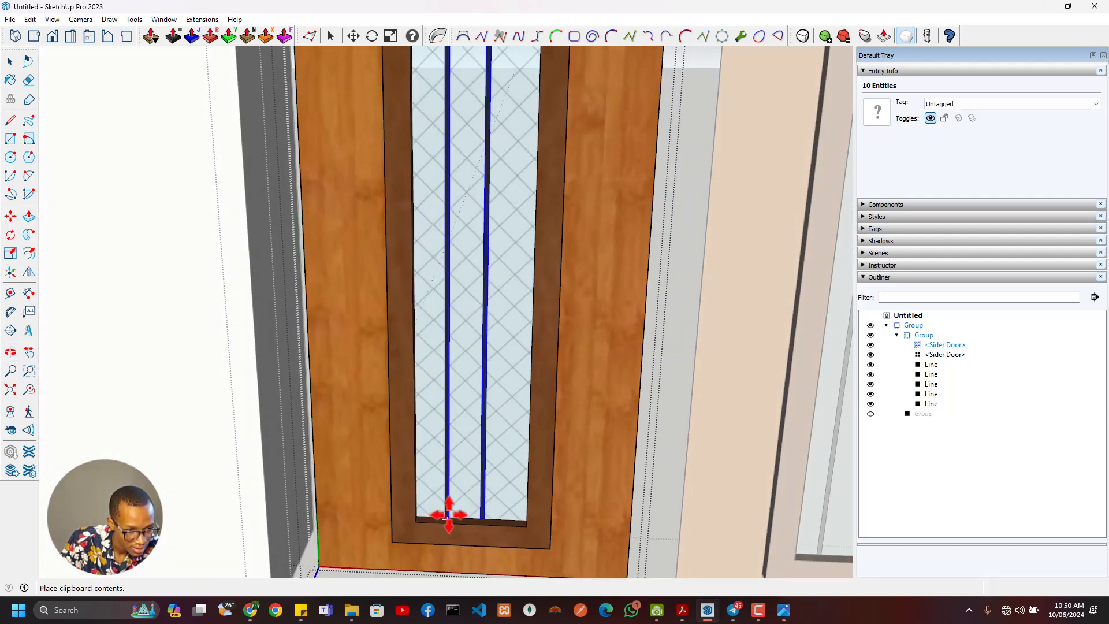
{"action": "scroll", "coordinate": [452, 511], "scroll_direction": "down", "scroll_amount": 6}
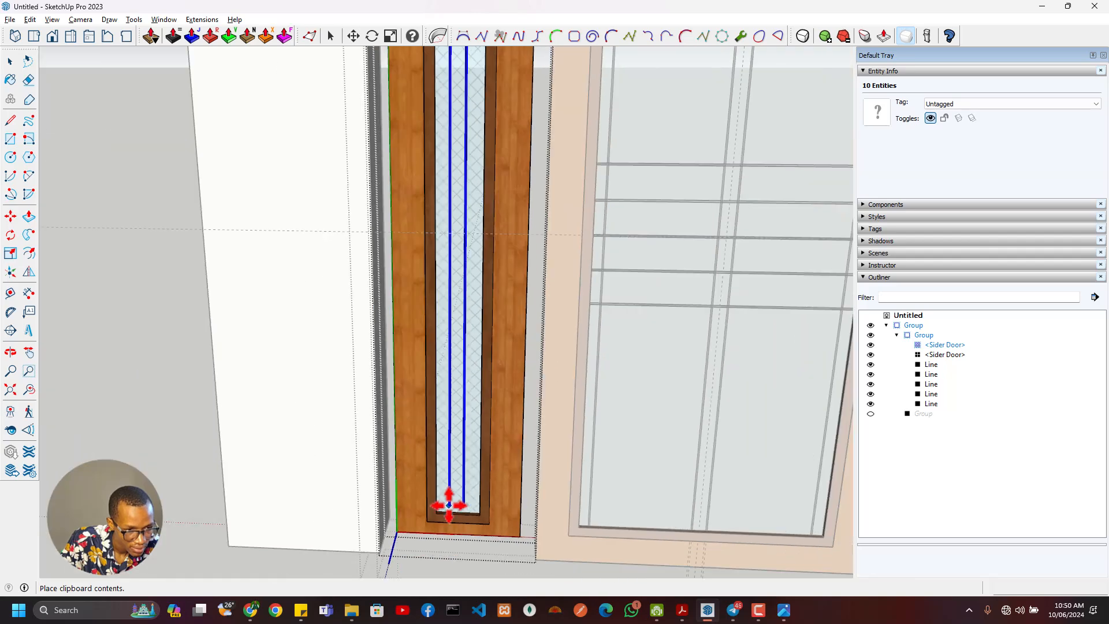
{"action": "scroll", "coordinate": [448, 504], "scroll_direction": "up", "scroll_amount": 3}
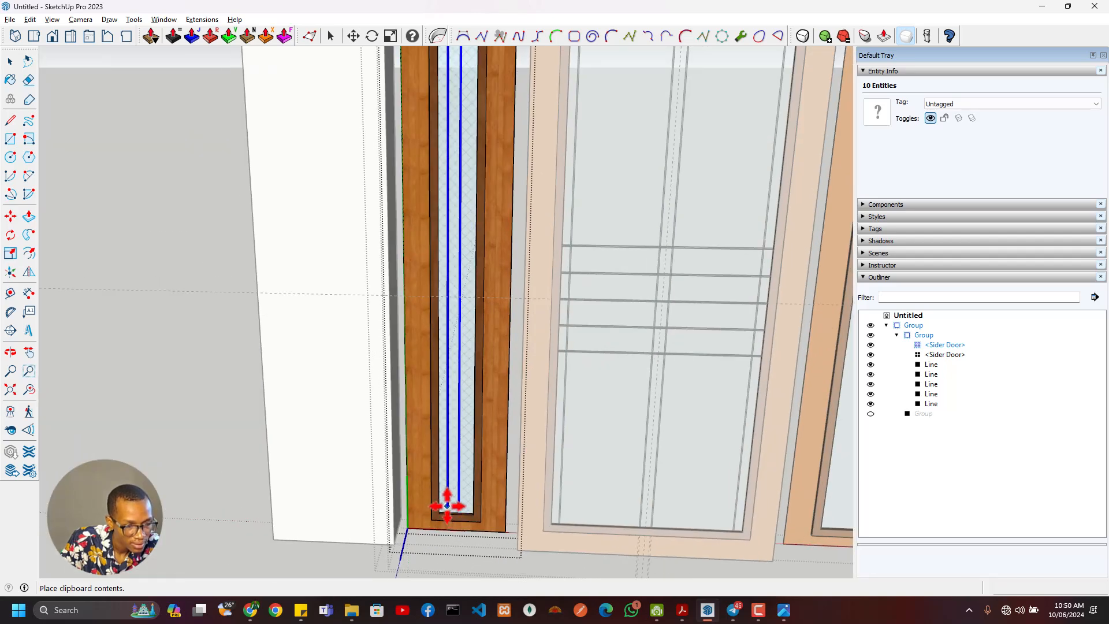
{"action": "left_click", "coordinate": [459, 505]}
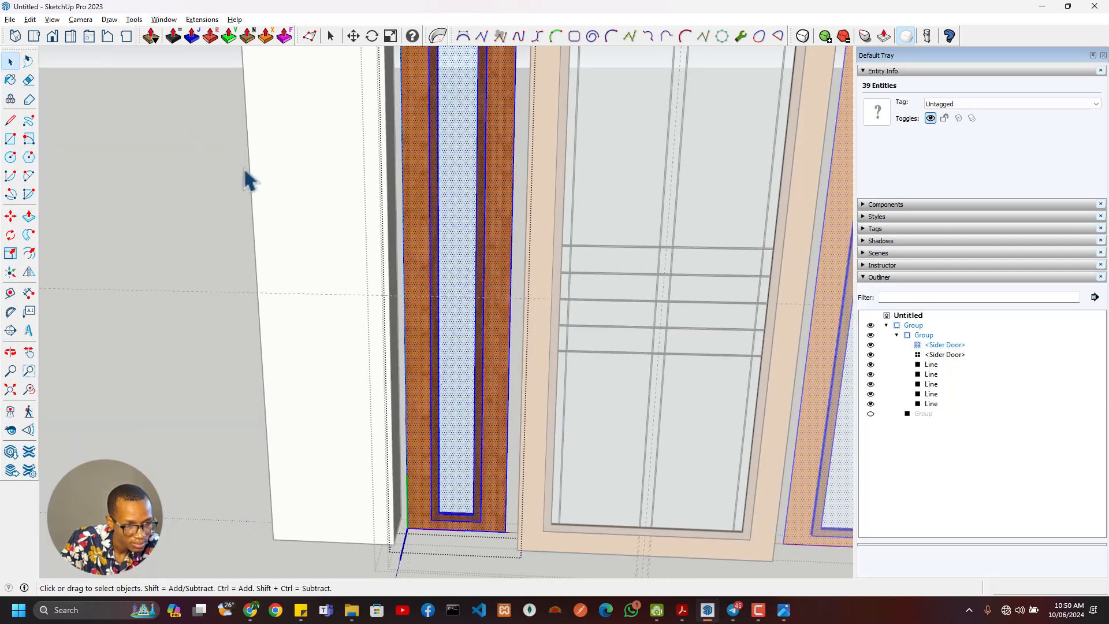
- Paste the two copied vertical bars in place inside the open Sider Door component
{"action": "left_click", "coordinate": [30, 20]}
{"action": "left_click", "coordinate": [85, 108]}
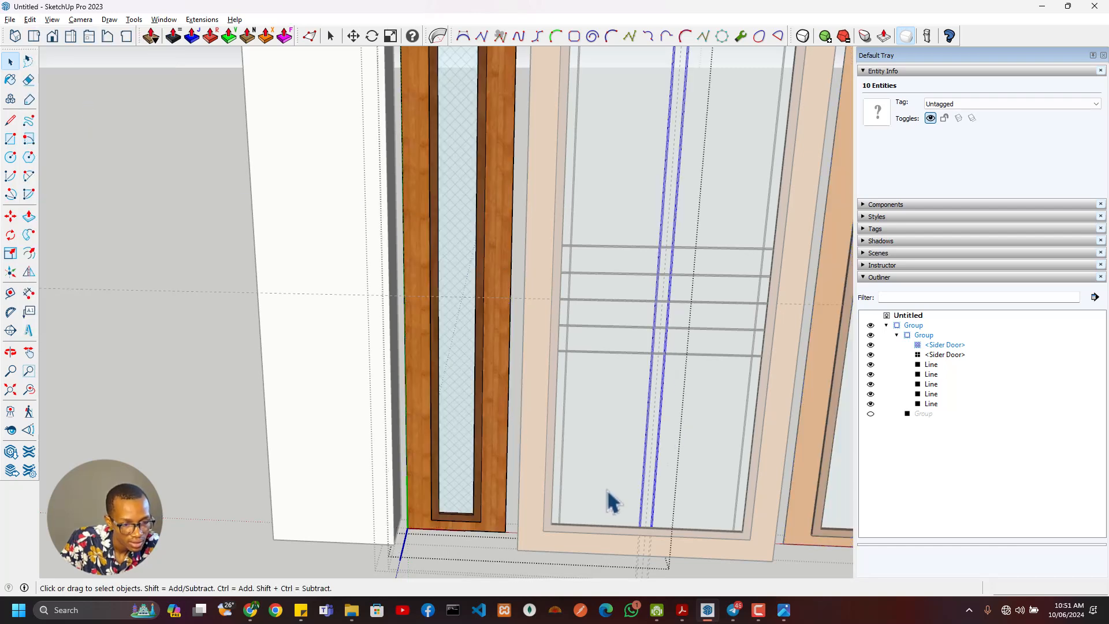
{"action": "scroll", "coordinate": [613, 501], "scroll_direction": "down", "scroll_amount": 3}
{"action": "scroll", "coordinate": [644, 421], "scroll_direction": "up", "scroll_amount": 3}
{"action": "middle_click_drag", "start_coordinate": [579, 432], "coordinate": [615, 254], "text": "shift"}
{"action": "scroll", "coordinate": [619, 369], "scroll_direction": "up", "scroll_amount": 4}
{"action": "key", "text": "s"}
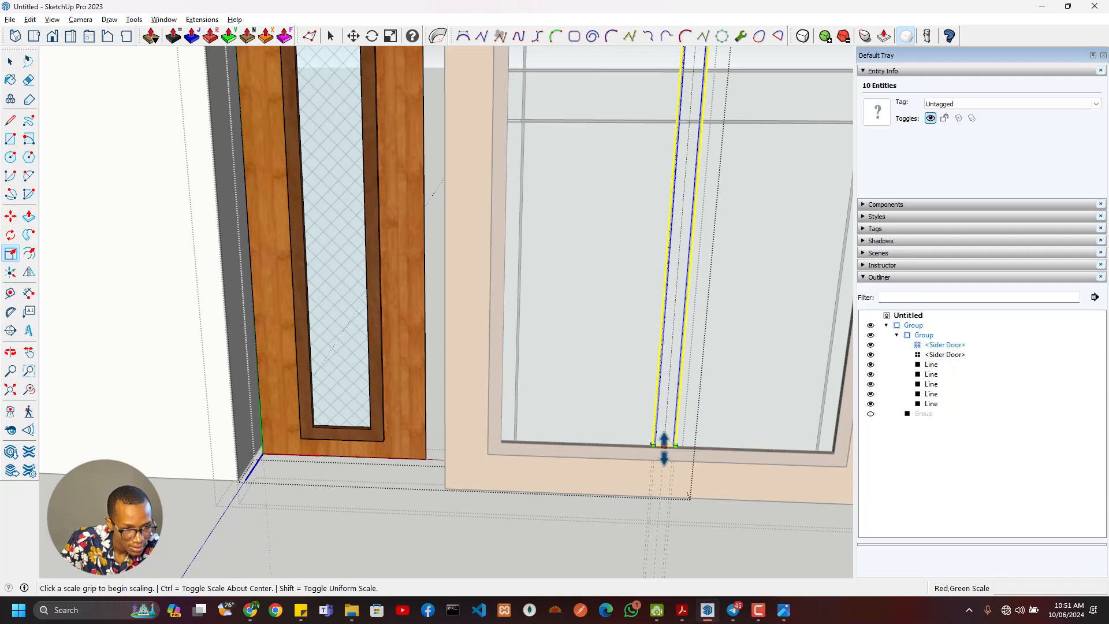
{"action": "left_click", "coordinate": [664, 445]}
{"action": "left_click", "coordinate": [364, 430]}
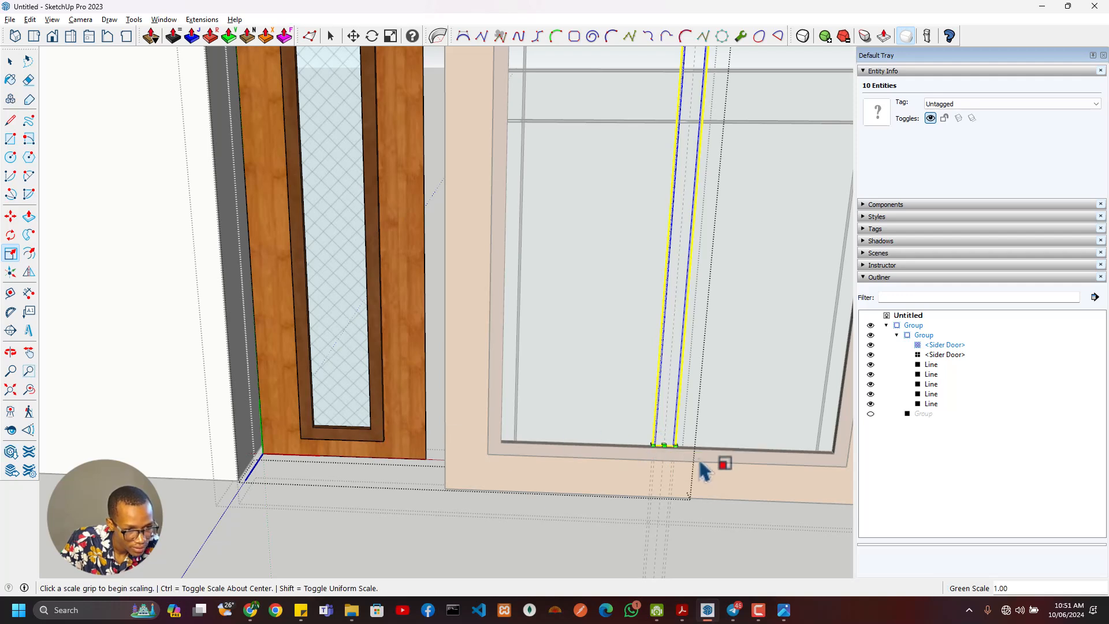
- Move the two pasted bars about 752 mm so their base centre sits on the midpoint of the left sidelight glass's bottom edge
{"action": "key", "text": "m"}
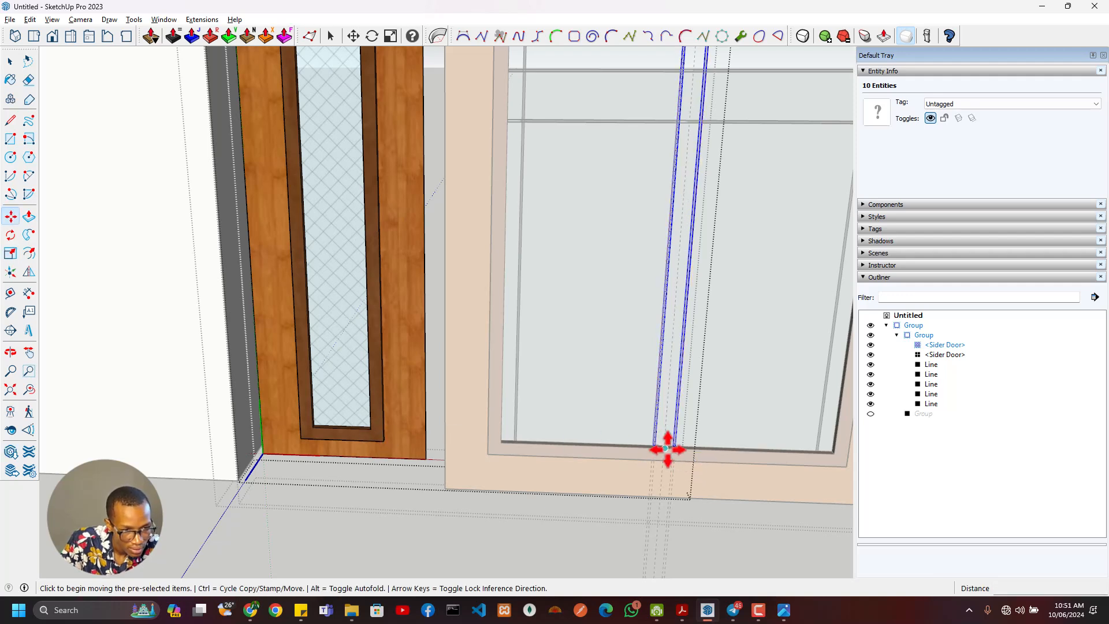
{"action": "scroll", "coordinate": [664, 448], "scroll_direction": "up", "scroll_amount": 3}
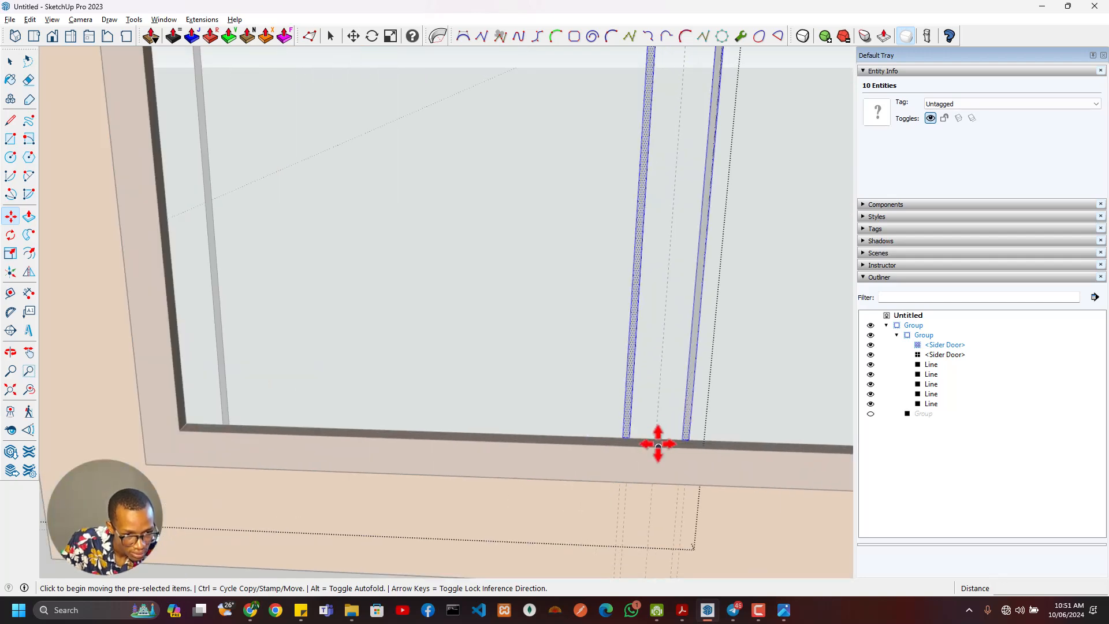
{"action": "left_click", "coordinate": [659, 447]}
{"action": "scroll", "coordinate": [537, 454], "scroll_direction": "down", "scroll_amount": 4}
{"action": "middle_click_drag", "start_coordinate": [375, 448], "coordinate": [678, 443], "text": "shift"}
{"action": "scroll", "coordinate": [532, 442], "scroll_direction": "up", "scroll_amount": 5}
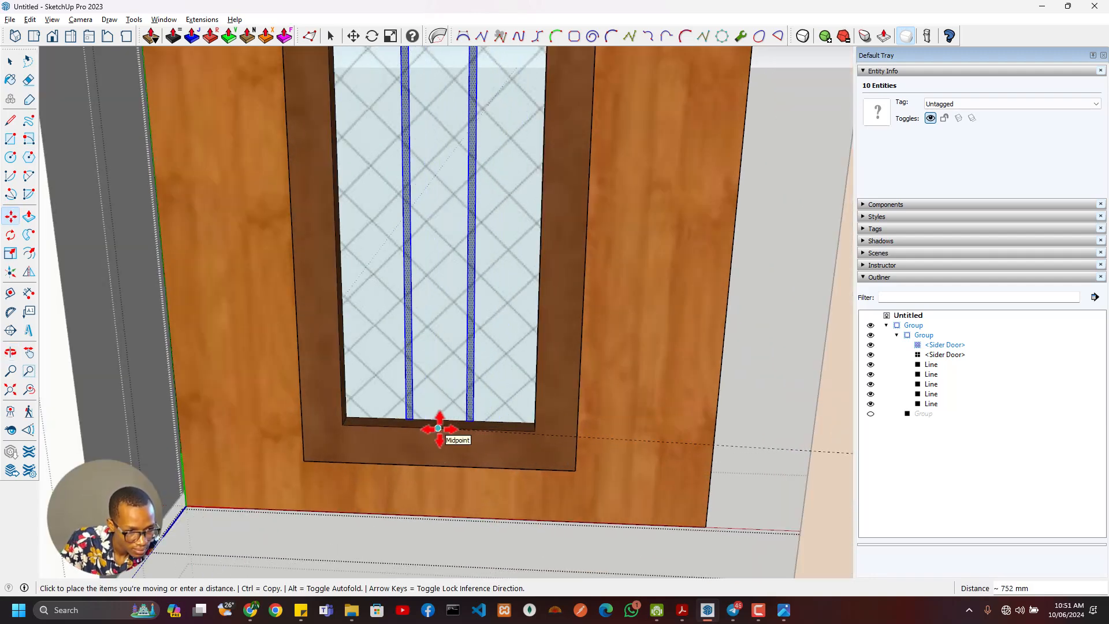
{"action": "left_click", "coordinate": [439, 428]}
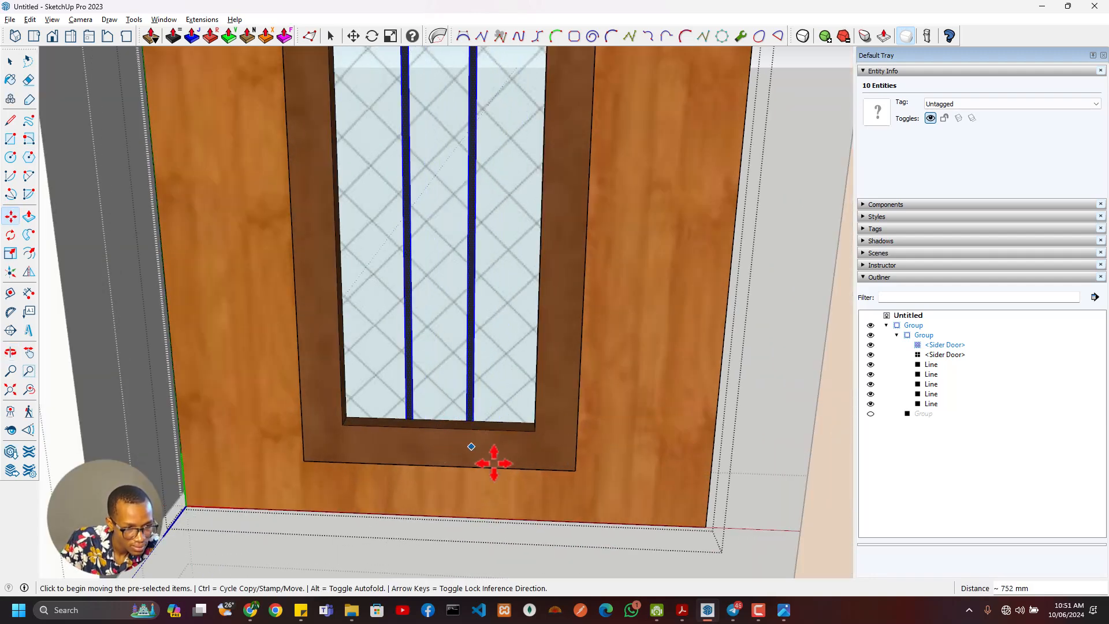
{"action": "scroll", "coordinate": [486, 435], "scroll_direction": "down", "scroll_amount": 6}
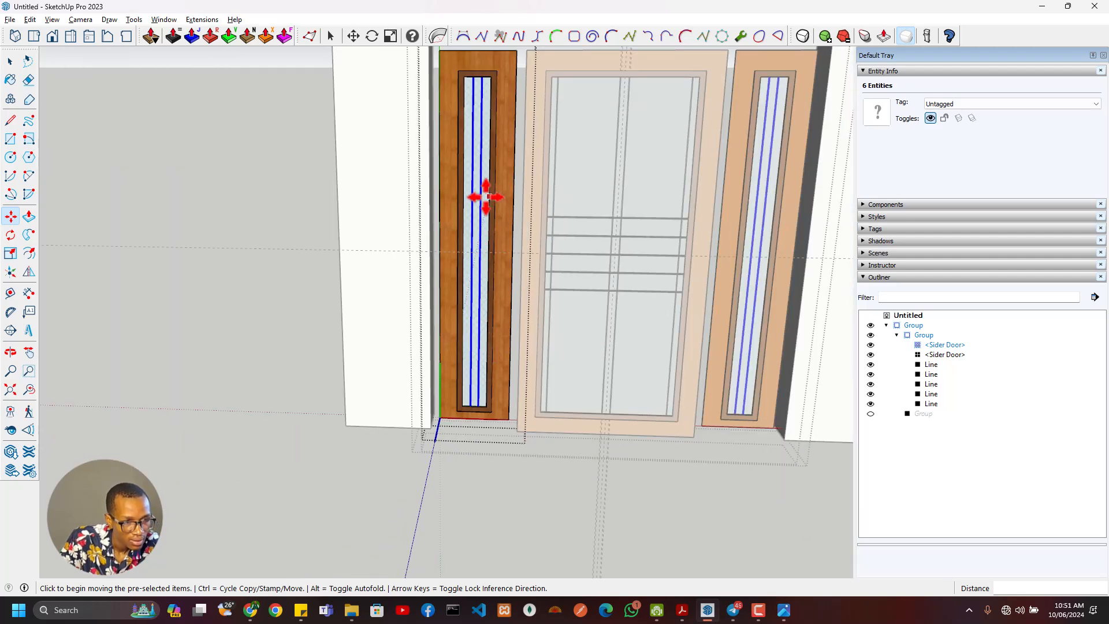
{"action": "key", "text": "space"}
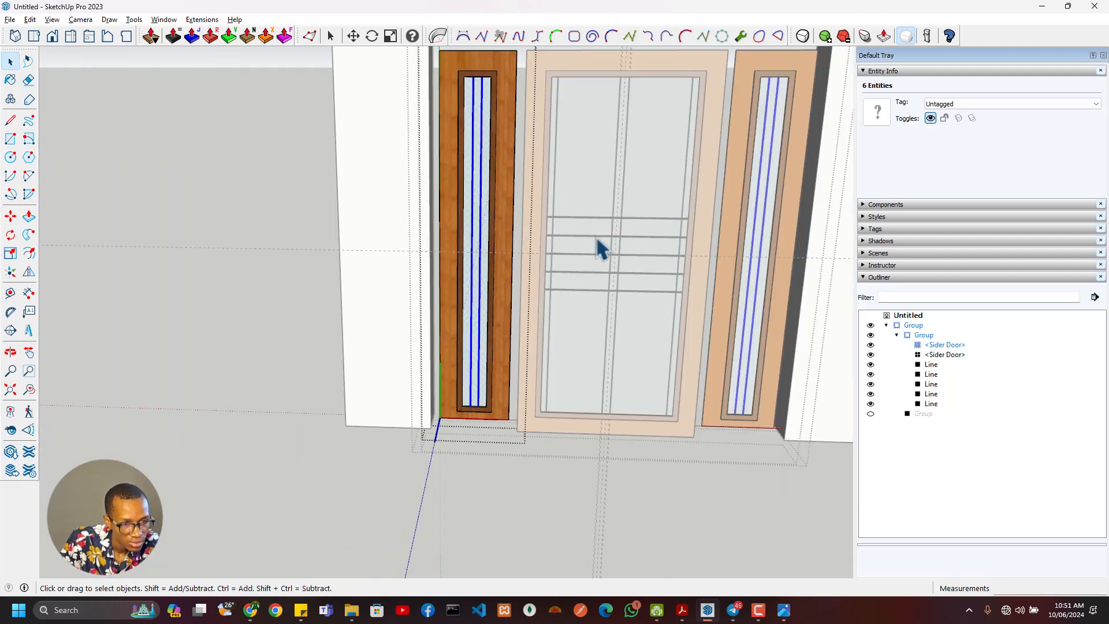
{"action": "left_click", "coordinate": [931, 365]}
{"action": "left_click", "coordinate": [931, 404], "text": "shift"}
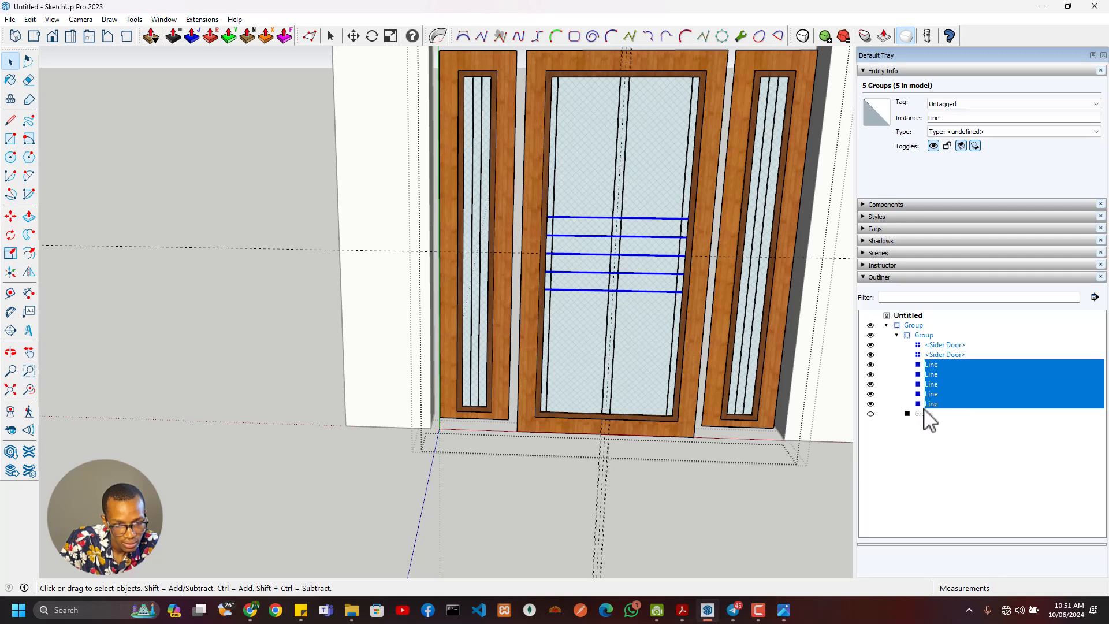
{"action": "scroll", "coordinate": [506, 260], "scroll_direction": "up", "scroll_amount": 4}
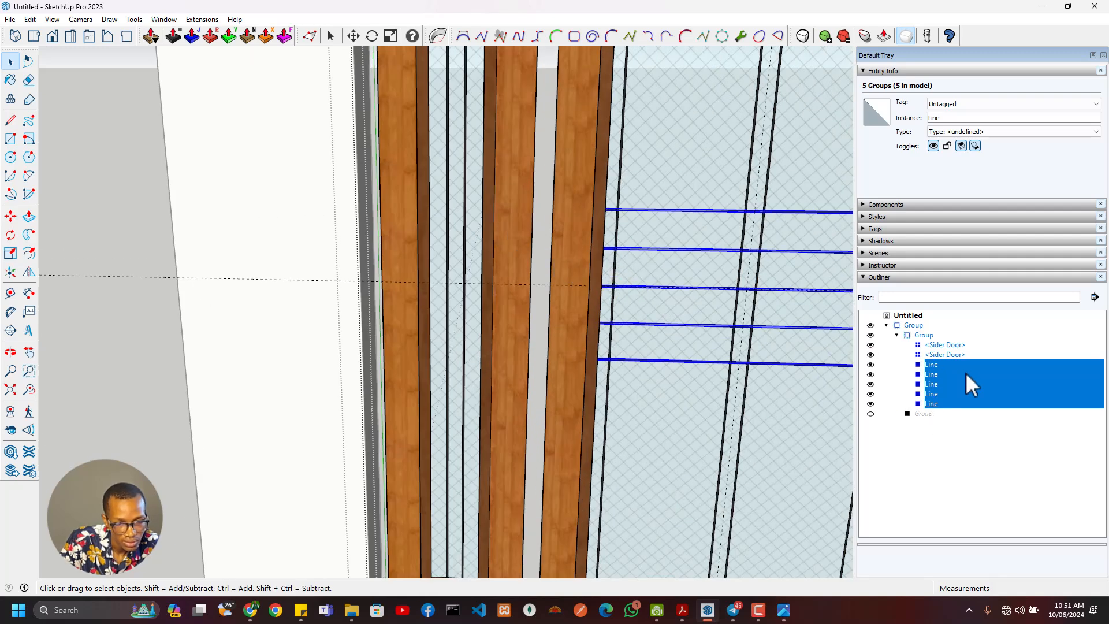
{"action": "double_click", "coordinate": [469, 334]}
{"action": "left_click", "coordinate": [465, 334]}
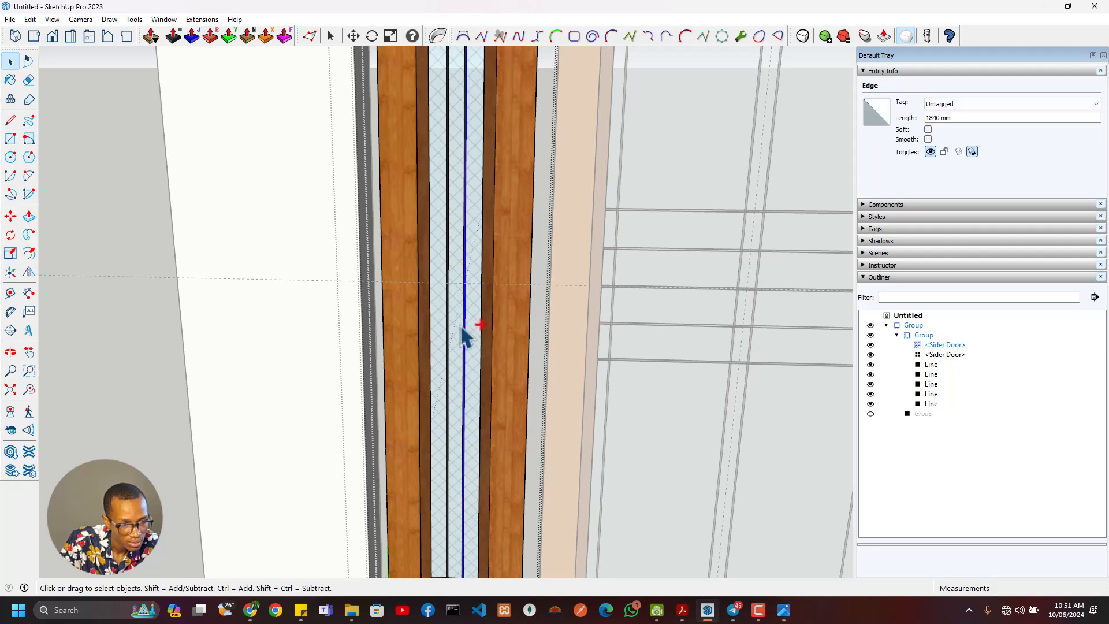
{"action": "left_click", "coordinate": [30, 19]}
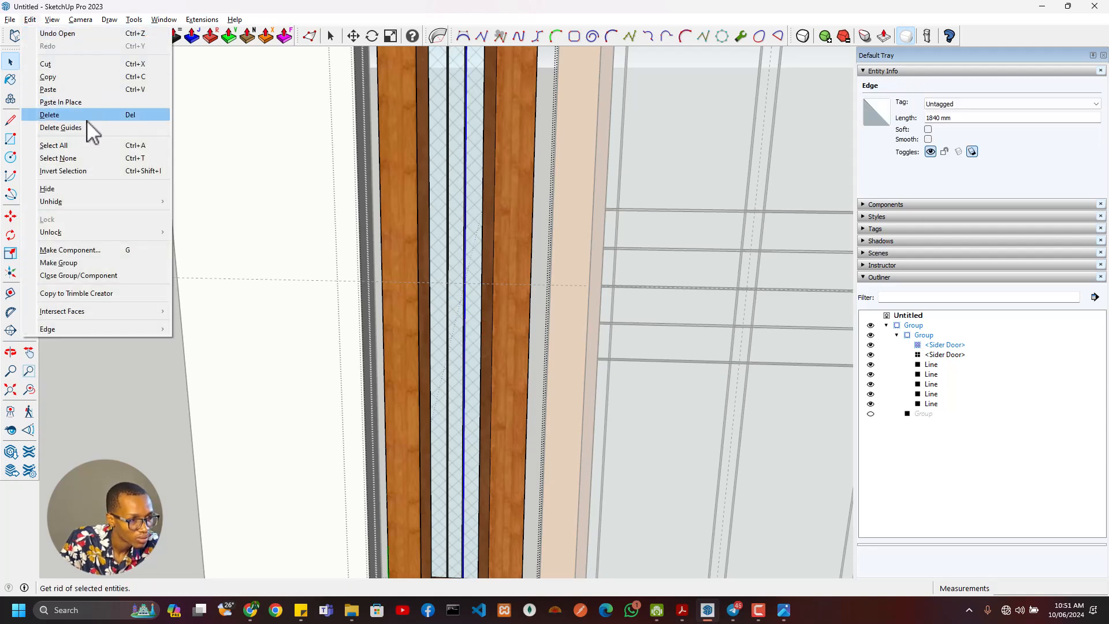
{"action": "left_click", "coordinate": [88, 103]}
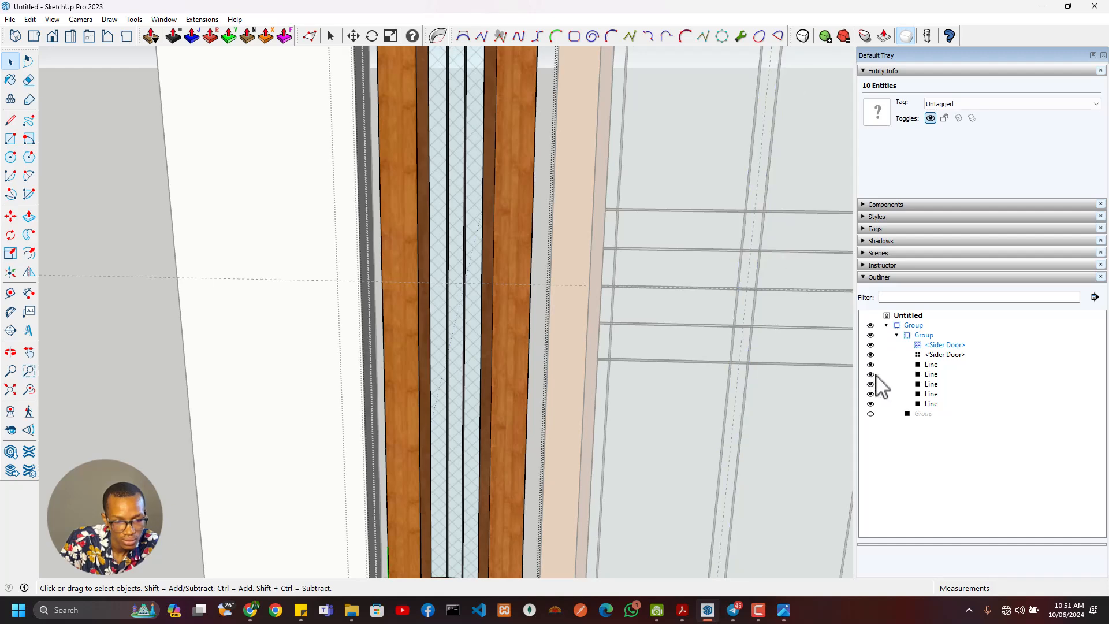
- Copy the five horizontal Line strips from the central door and paste them in place inside the left Sider Door component
{"action": "left_click", "coordinate": [931, 364]}
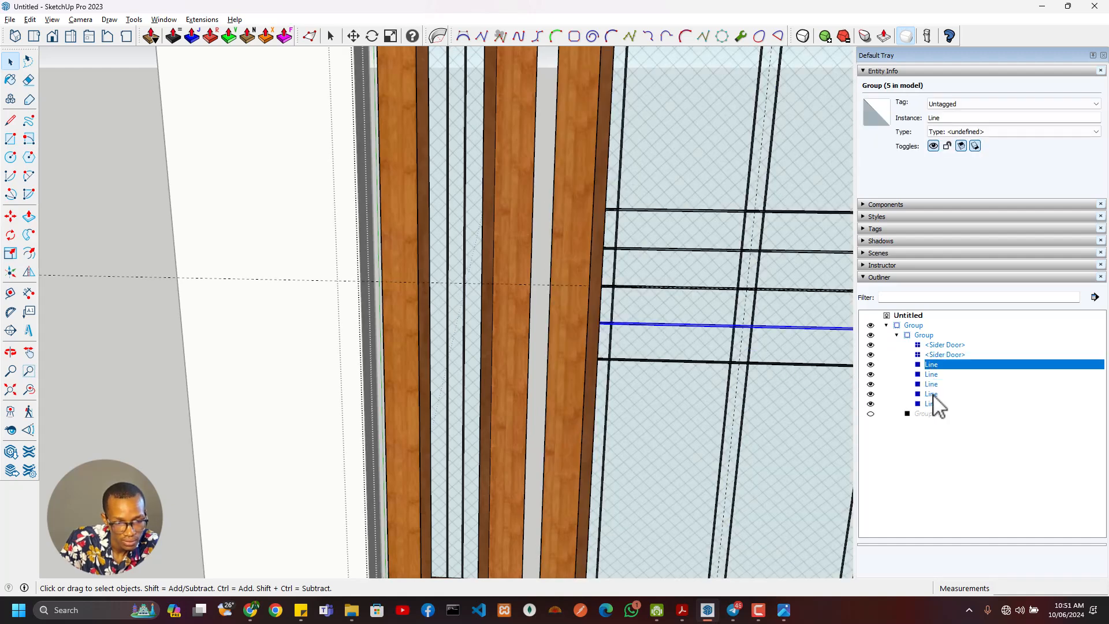
{"action": "left_click", "coordinate": [931, 403], "text": "shift"}
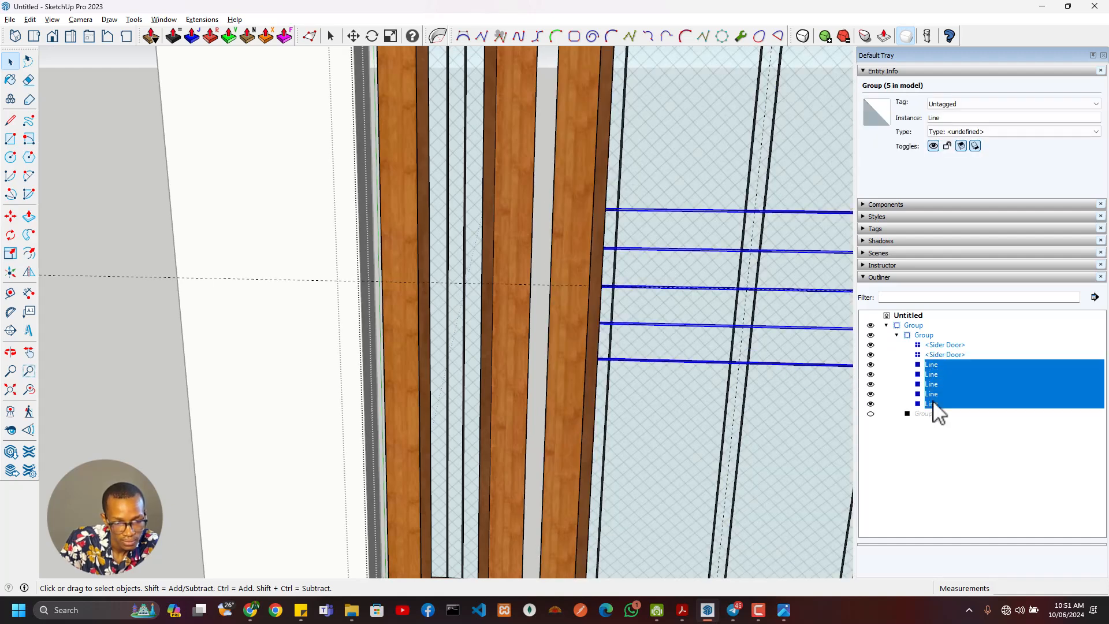
{"action": "right_click", "coordinate": [796, 254]}
{"action": "left_click", "coordinate": [826, 368]}
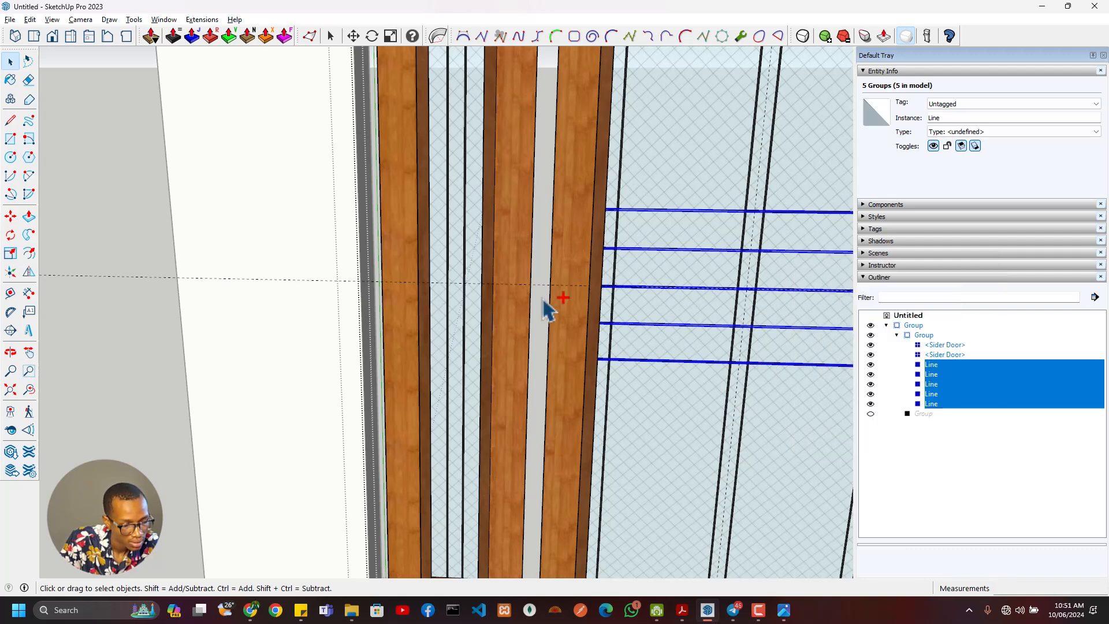
{"action": "triple_click", "coordinate": [462, 340]}
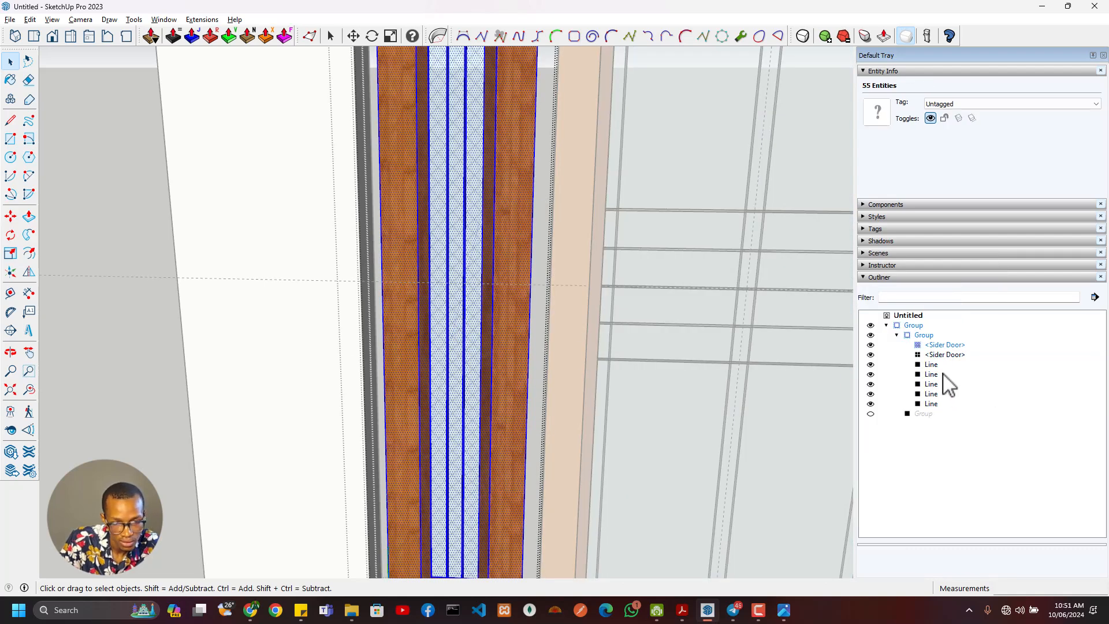
{"action": "left_click", "coordinate": [30, 20]}
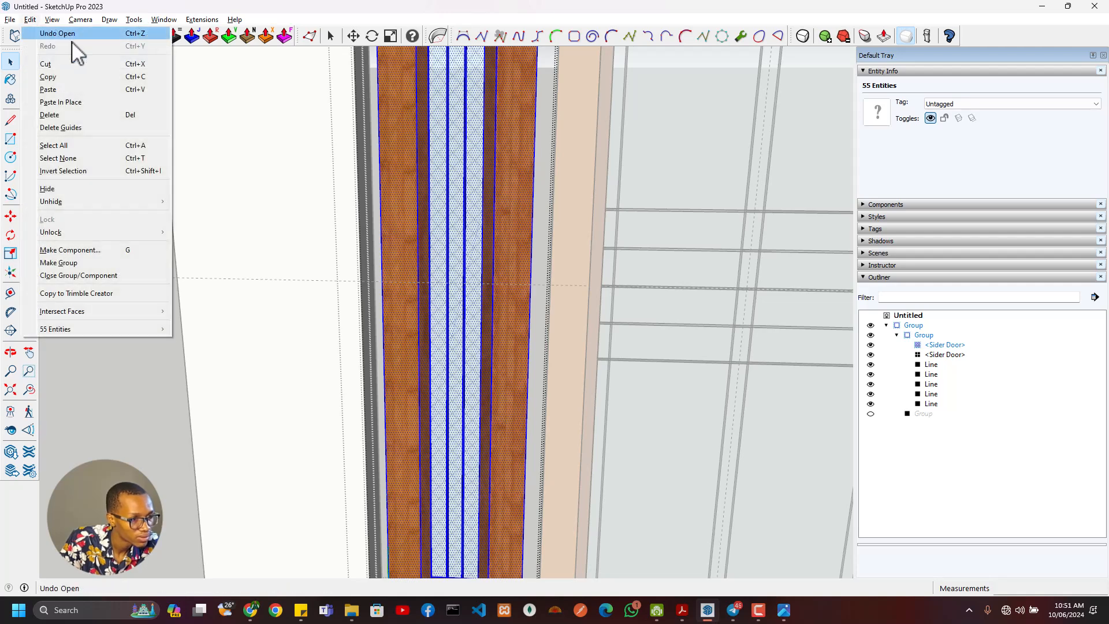
{"action": "left_click", "coordinate": [96, 100]}
{"action": "scroll", "coordinate": [630, 347], "scroll_direction": "down", "scroll_amount": 3}
{"action": "scroll", "coordinate": [738, 329], "scroll_direction": "up", "scroll_amount": 2}
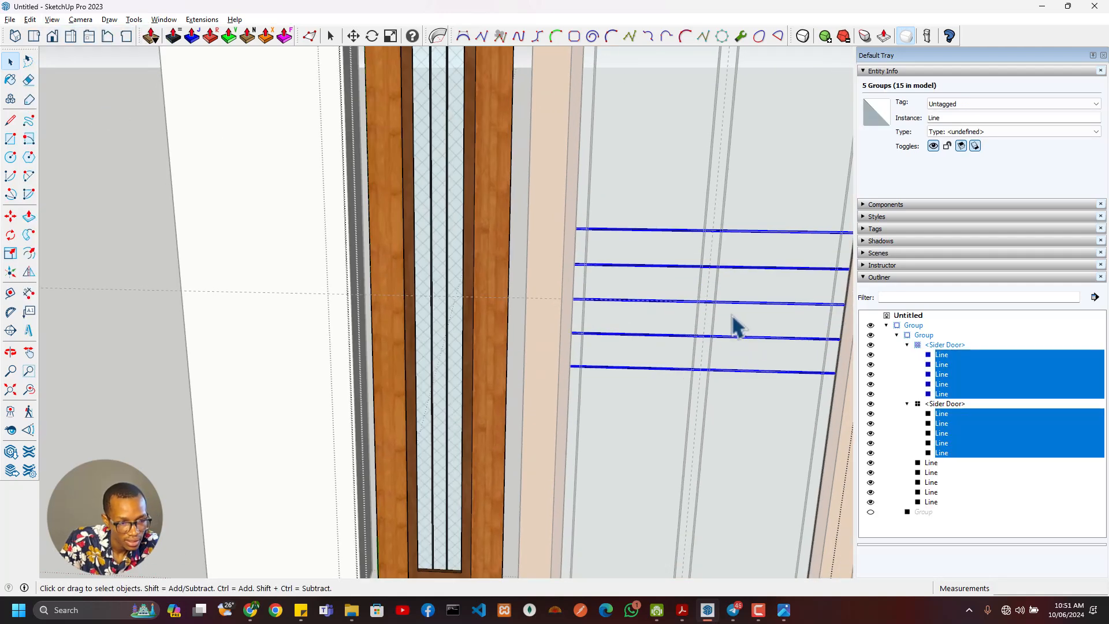
- Scale the five pasted Line strips to about 0.27 of their length, keeping their left ends fixed
{"action": "key", "text": "s"}
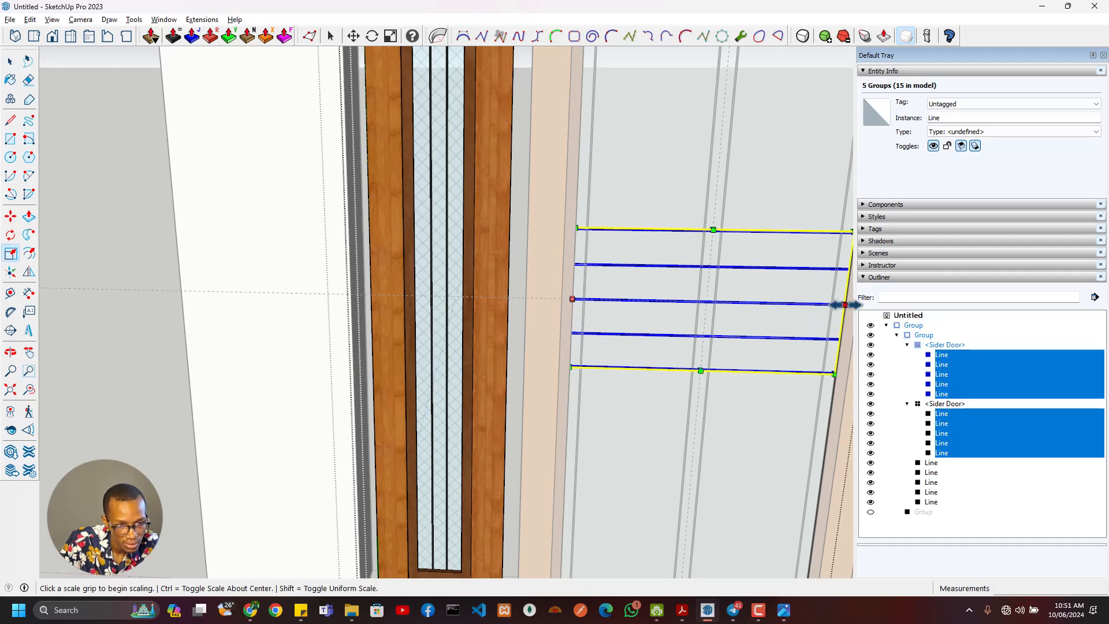
{"action": "left_click", "coordinate": [845, 304]}
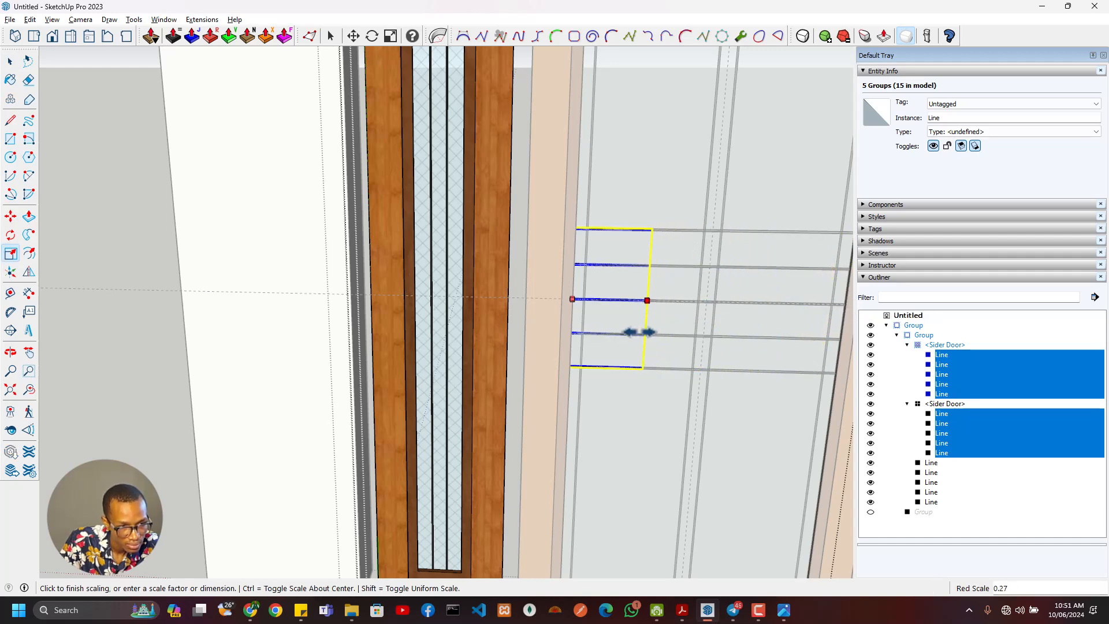
{"action": "left_click", "coordinate": [633, 333]}
{"action": "middle_click_drag", "start_coordinate": [586, 355], "coordinate": [520, 357]}
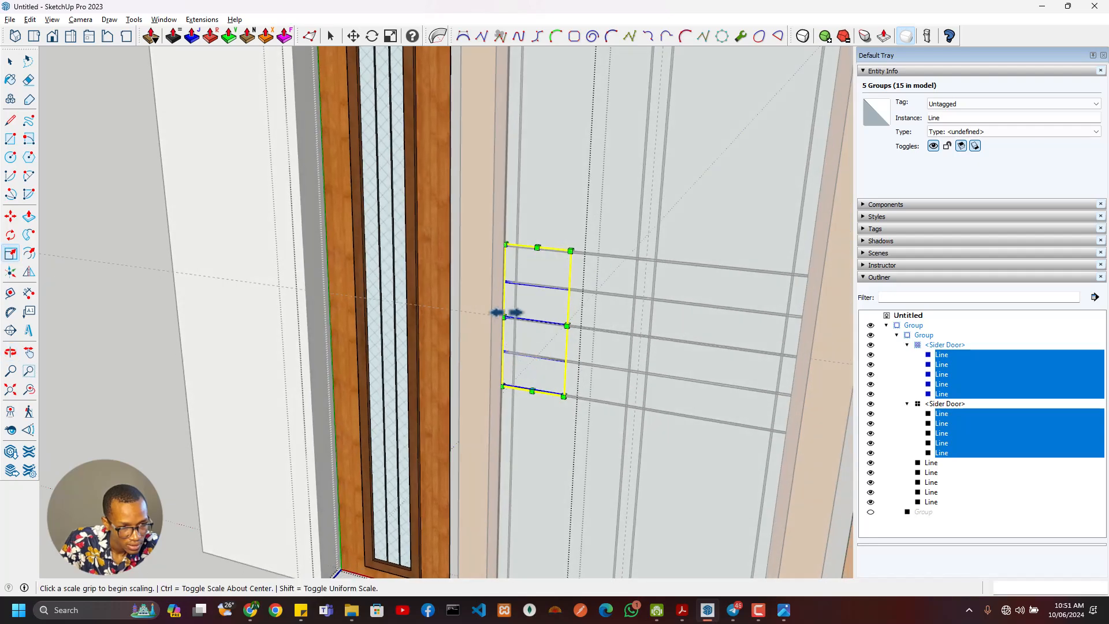
- Move the five scaled Line strips about 410 mm along the red axis to the left side of the left sidelight
{"action": "scroll", "coordinate": [507, 317], "scroll_direction": "up", "scroll_amount": 2}
{"action": "scroll", "coordinate": [476, 332], "scroll_direction": "up", "scroll_amount": 5}
{"action": "key", "text": "m"}
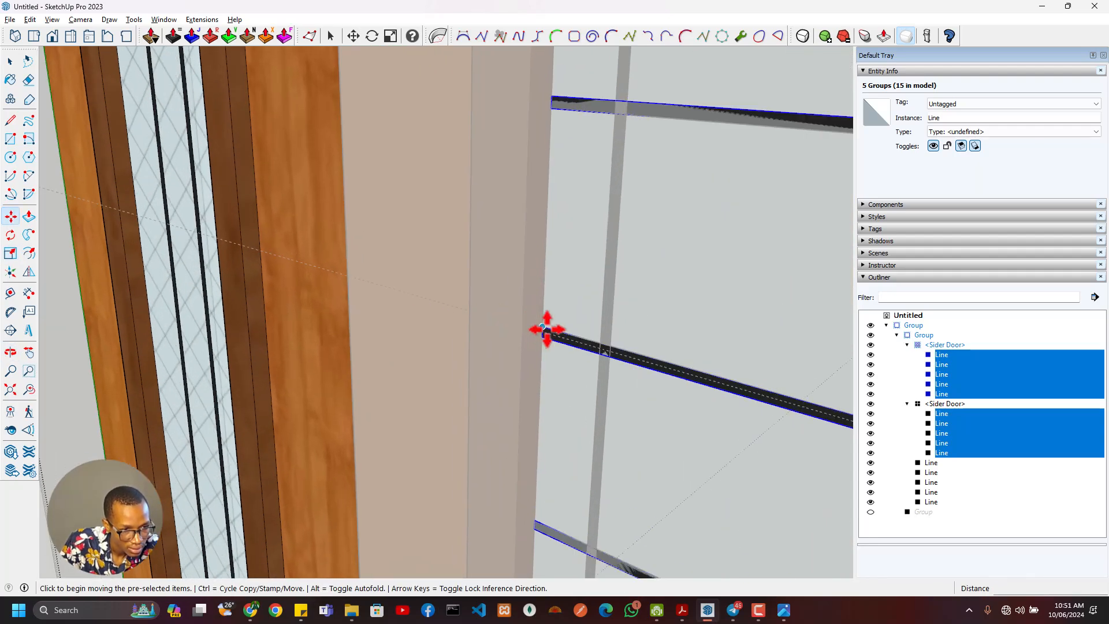
{"action": "left_click", "coordinate": [541, 332]}
{"action": "scroll", "coordinate": [496, 331], "scroll_direction": "down", "scroll_amount": 2}
{"action": "middle_click_drag", "start_coordinate": [398, 329], "coordinate": [739, 410], "text": "shift"}
{"action": "scroll", "coordinate": [619, 368], "scroll_direction": "up", "scroll_amount": 4}
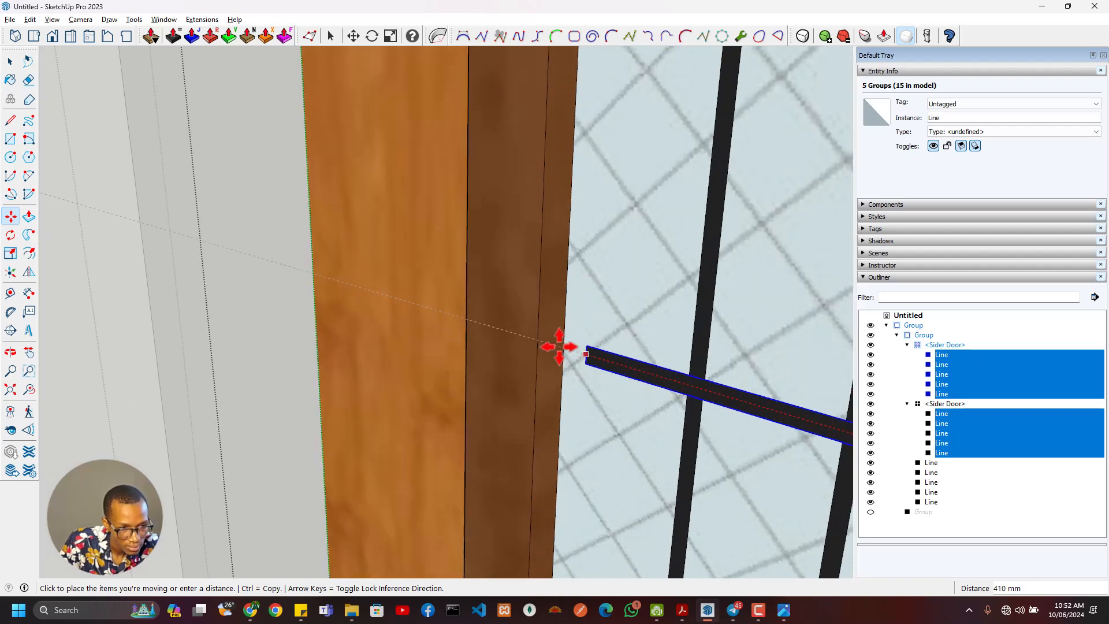
{"action": "left_click", "coordinate": [563, 347]}
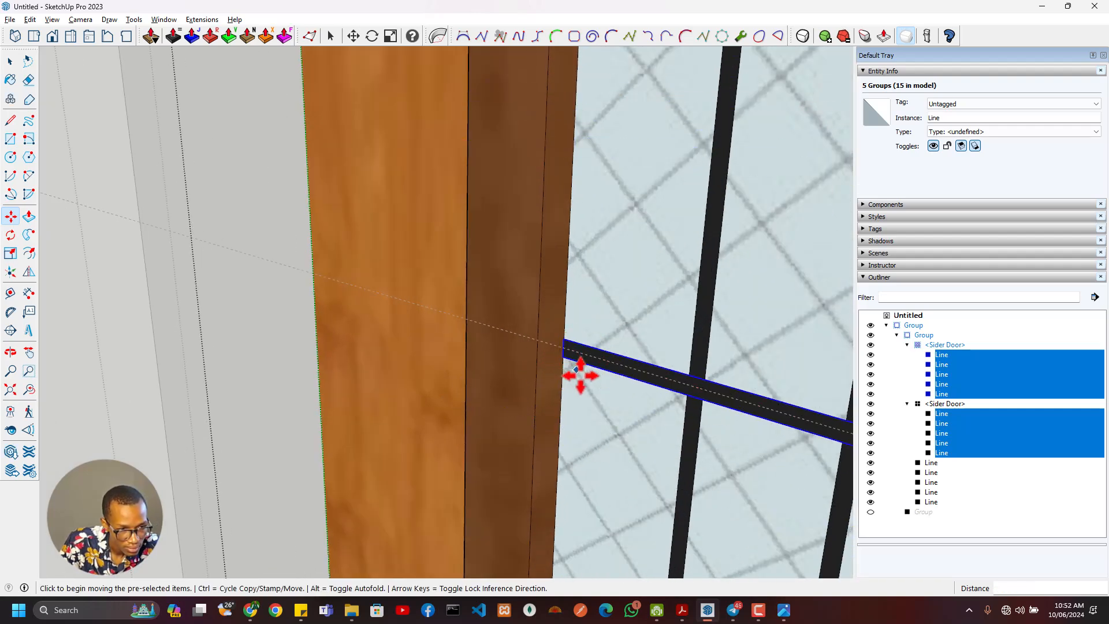
- Move the five strips about 50 mm back onto the sidelight glass and about 33 mm sideways to the glass's left edge
{"action": "scroll", "coordinate": [578, 374], "scroll_direction": "down", "scroll_amount": 3}
{"action": "middle_click_drag", "start_coordinate": [791, 372], "coordinate": [422, 396]}
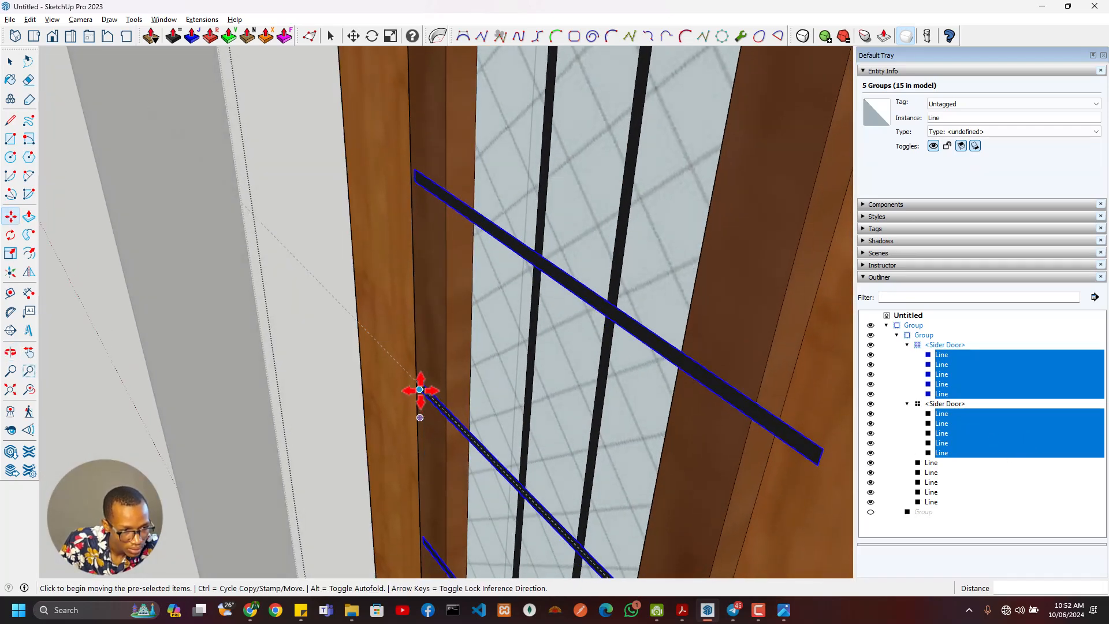
{"action": "scroll", "coordinate": [424, 396], "scroll_direction": "up", "scroll_amount": 2}
{"action": "scroll", "coordinate": [420, 385], "scroll_direction": "up", "scroll_amount": 2}
{"action": "scroll", "coordinate": [420, 384], "scroll_direction": "up", "scroll_amount": 1}
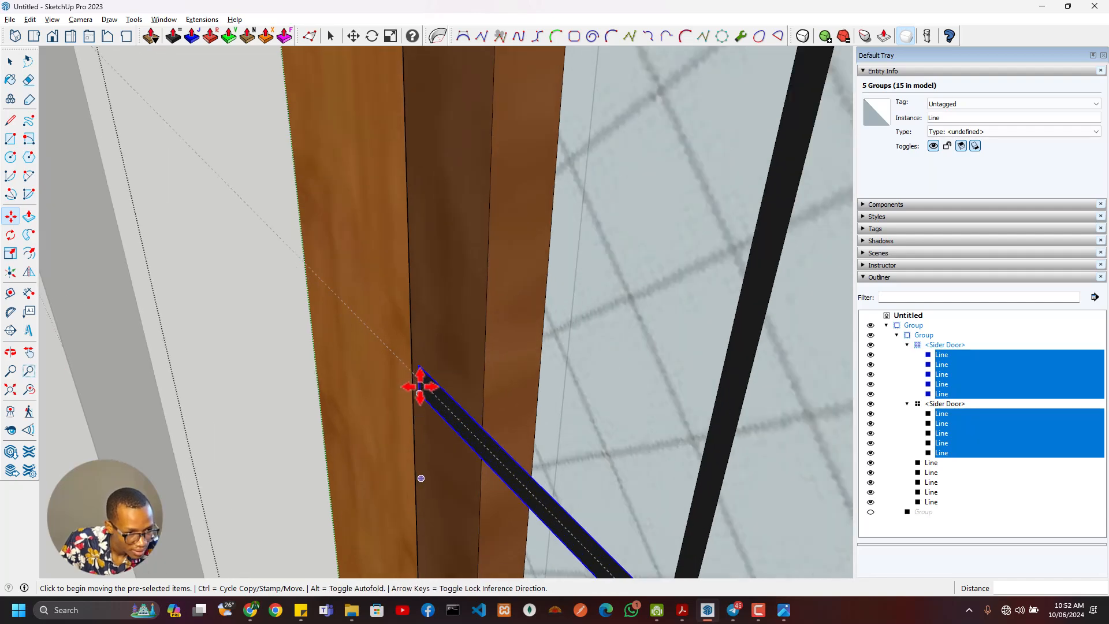
{"action": "left_click", "coordinate": [417, 380]}
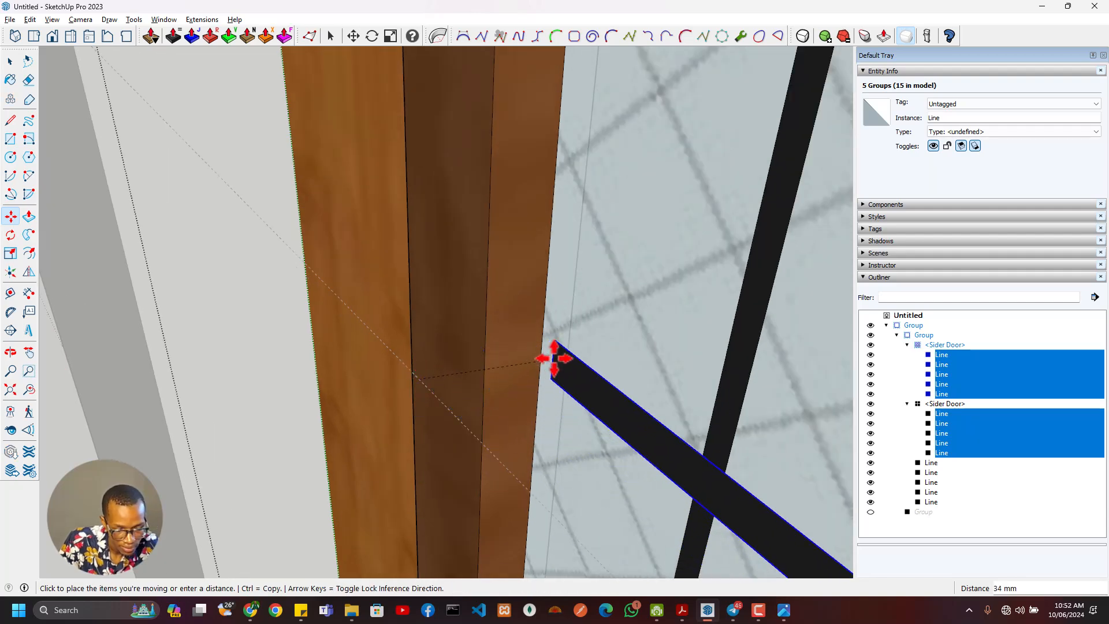
{"action": "left_click", "coordinate": [677, 274]}
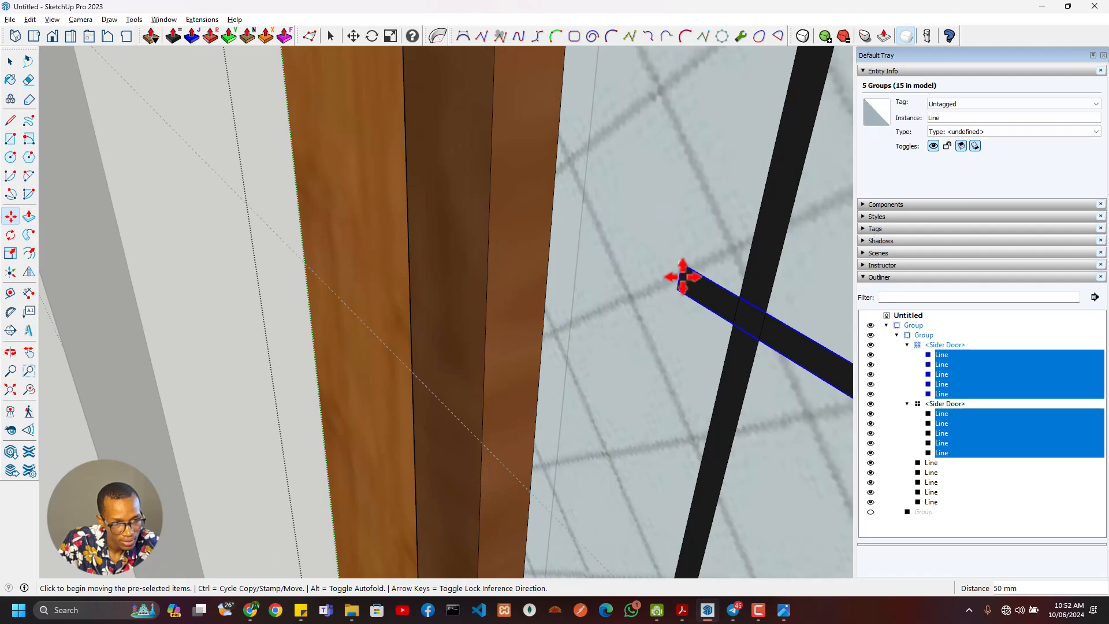
{"action": "left_click", "coordinate": [675, 271]}
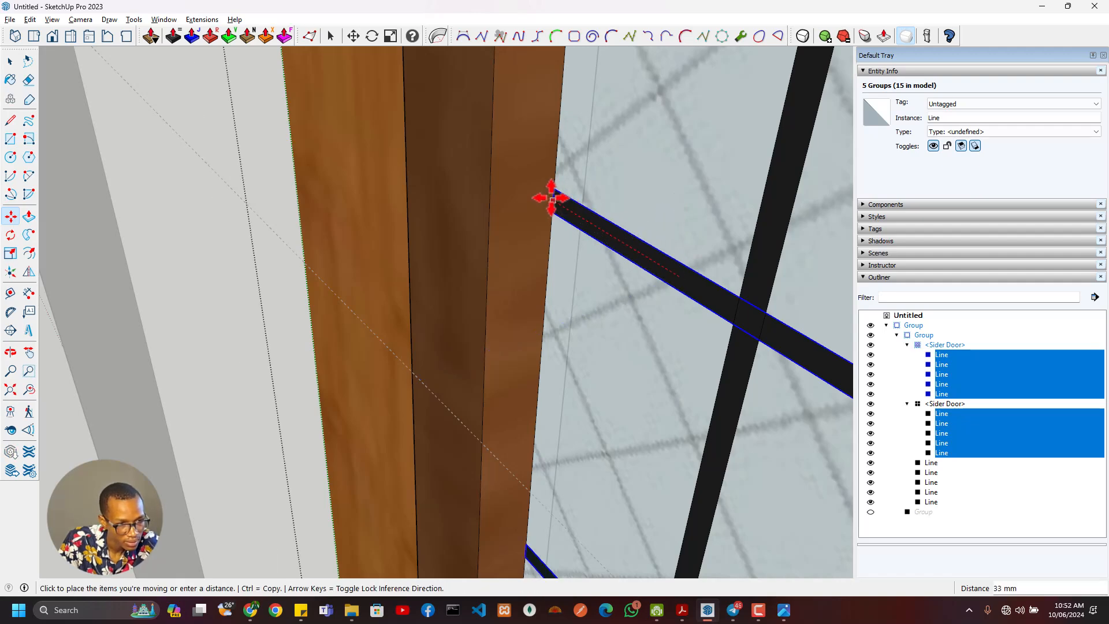
{"action": "left_click", "coordinate": [550, 197]}
- Scale the five strips to about 0.79 of their length so they end at the right edge of the sidelight glass
{"action": "middle_click_drag", "start_coordinate": [551, 197], "coordinate": [491, 361]}
{"action": "key", "text": "s"}
{"action": "left_click", "coordinate": [574, 313]}
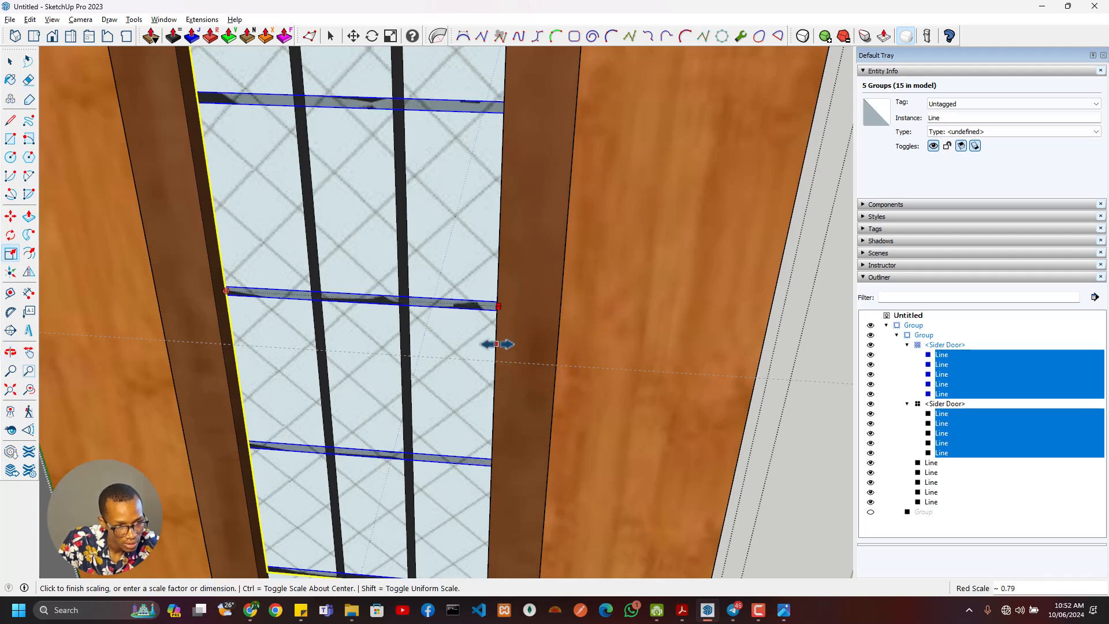
{"action": "left_click", "coordinate": [494, 352]}
{"action": "mouse_move", "coordinate": [410, 358]}
{"action": "middle_mouse_down"}
{"action": "mouse_move", "coordinate": [522, 312]}
{"action": "mouse_move", "coordinate": [457, 259]}
{"action": "middle_mouse_up"}
{"action": "scroll", "coordinate": [520, 324], "scroll_direction": "down", "scroll_amount": 9}
- Check the door reference image, exit the open component and groups, and show the hidden door frame group
{"action": "key", "text": "alt+Tab"}
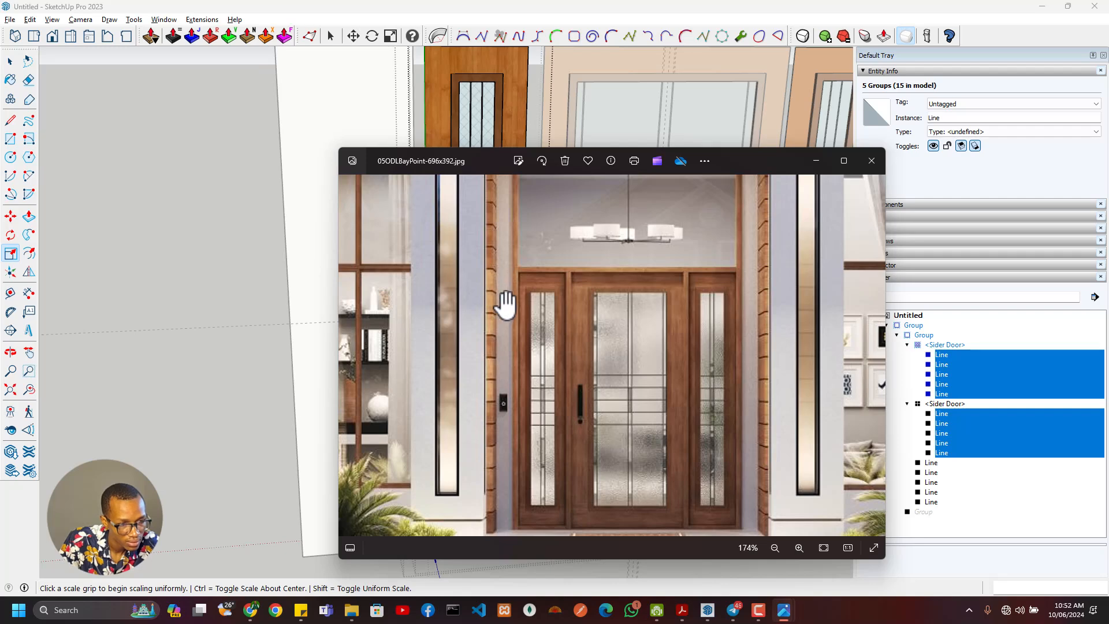
{"action": "key", "text": "alt+Tab"}
{"action": "key", "text": "alt+Tab"}
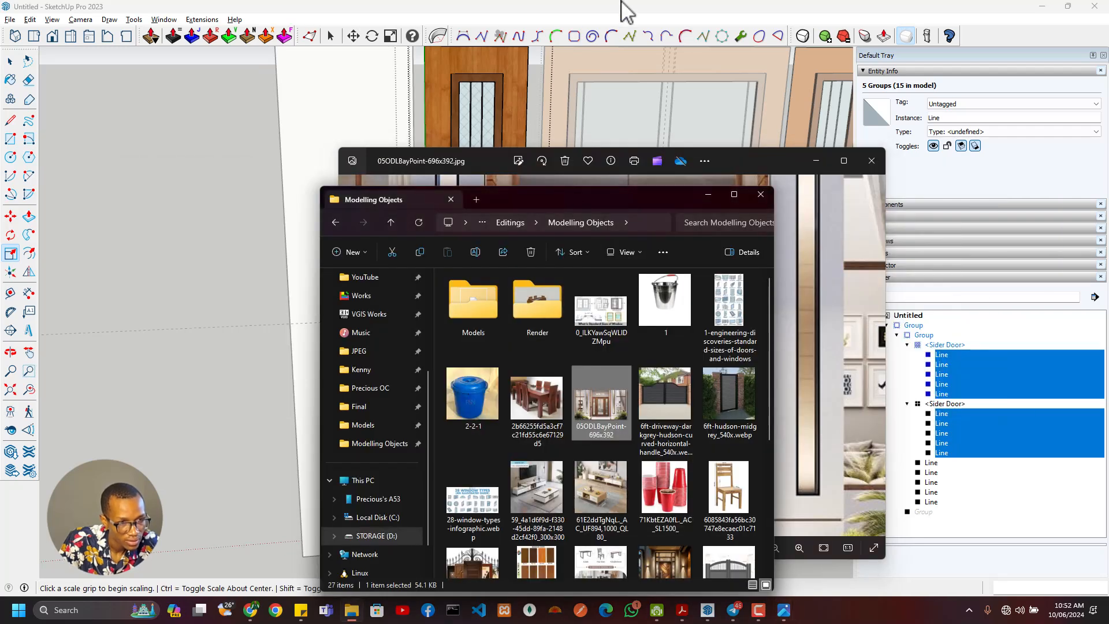
{"action": "left_click", "coordinate": [623, 3]}
{"action": "scroll", "coordinate": [607, 329], "scroll_direction": "down", "scroll_amount": 4}
{"action": "middle_click_drag", "start_coordinate": [607, 330], "coordinate": [527, 349]}
{"action": "key", "text": "space"}
{"action": "left_click", "coordinate": [552, 337]}
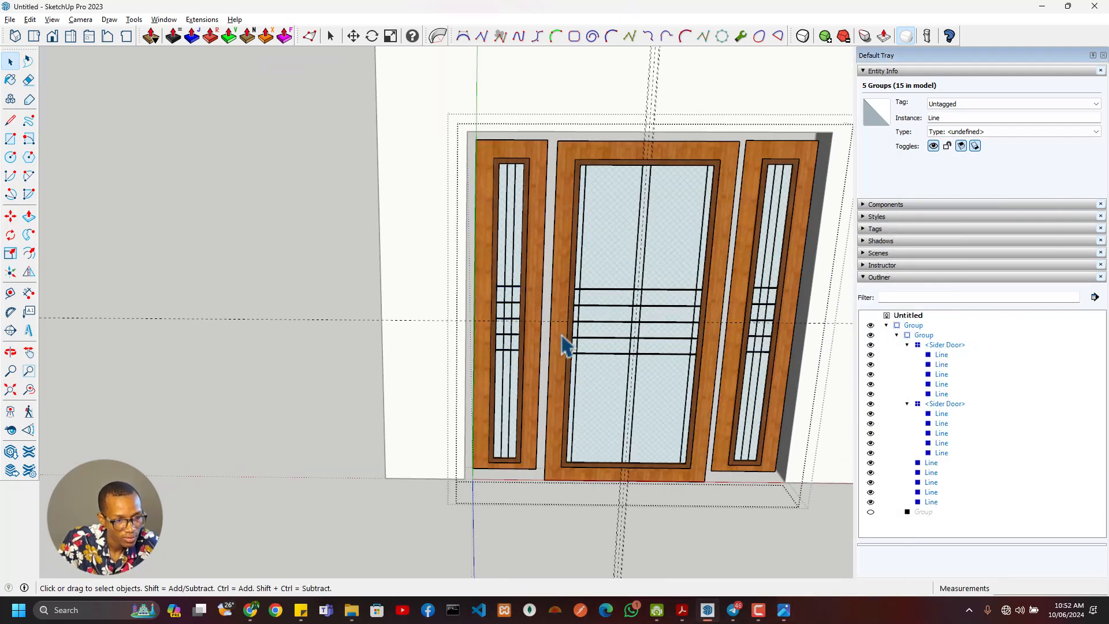
{"action": "scroll", "coordinate": [569, 347], "scroll_direction": "down", "scroll_amount": 3}
{"action": "key", "text": "Escape"}
{"action": "scroll", "coordinate": [569, 384], "scroll_direction": "up", "scroll_amount": 4}
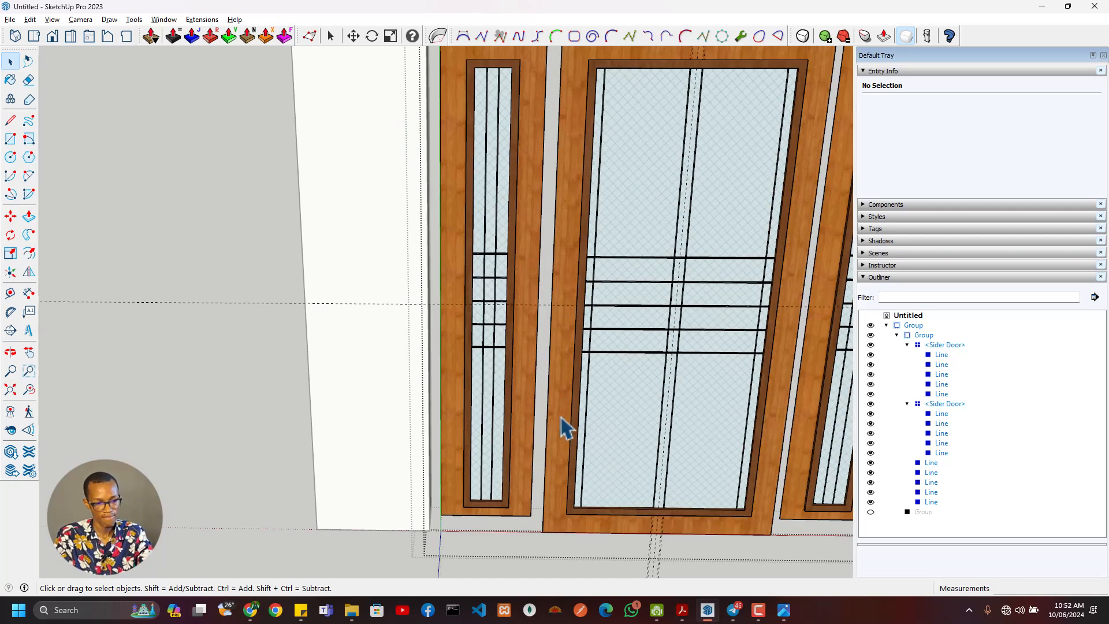
{"action": "middle_click_drag", "start_coordinate": [562, 418], "coordinate": [577, 396]}
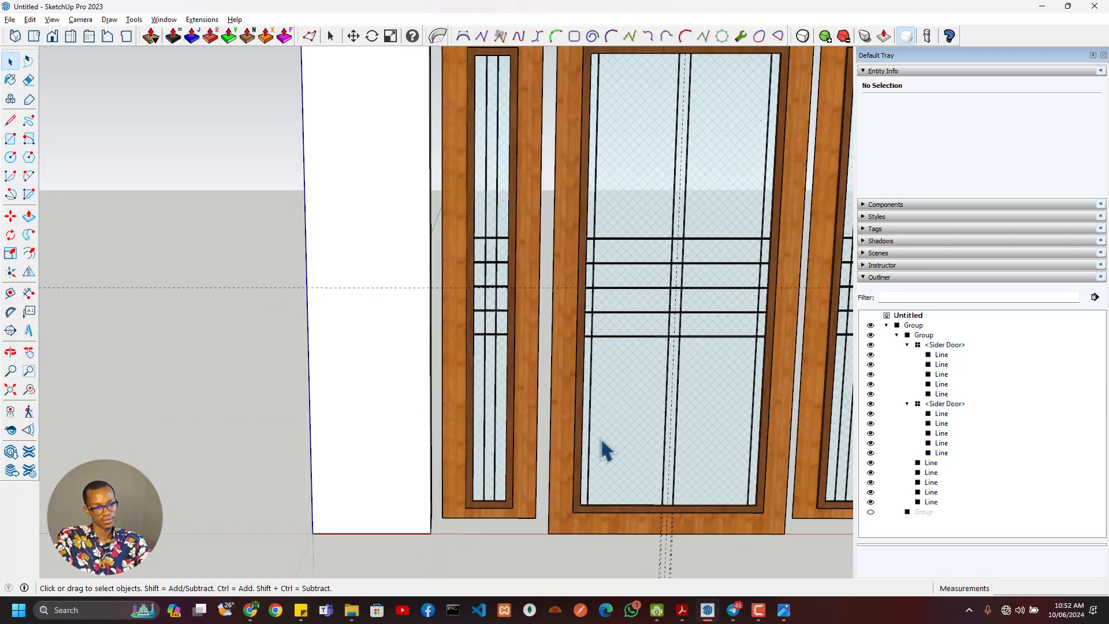
{"action": "scroll", "coordinate": [564, 501], "scroll_direction": "down", "scroll_amount": 2}
{"action": "left_click", "coordinate": [870, 512]}
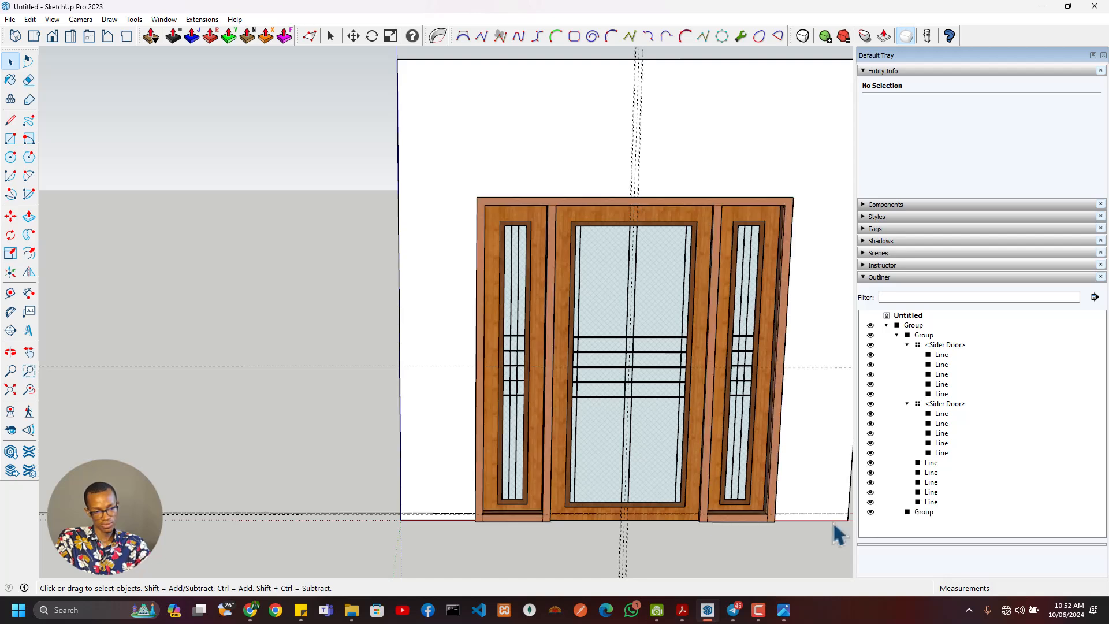
- Examine the assembled door, frame and glazing bars from several angles
{"action": "scroll", "coordinate": [663, 453], "scroll_direction": "down", "scroll_amount": 3}
{"action": "middle_click_drag", "start_coordinate": [663, 453], "coordinate": [438, 383]}
{"action": "scroll", "coordinate": [624, 467], "scroll_direction": "up", "scroll_amount": 5}
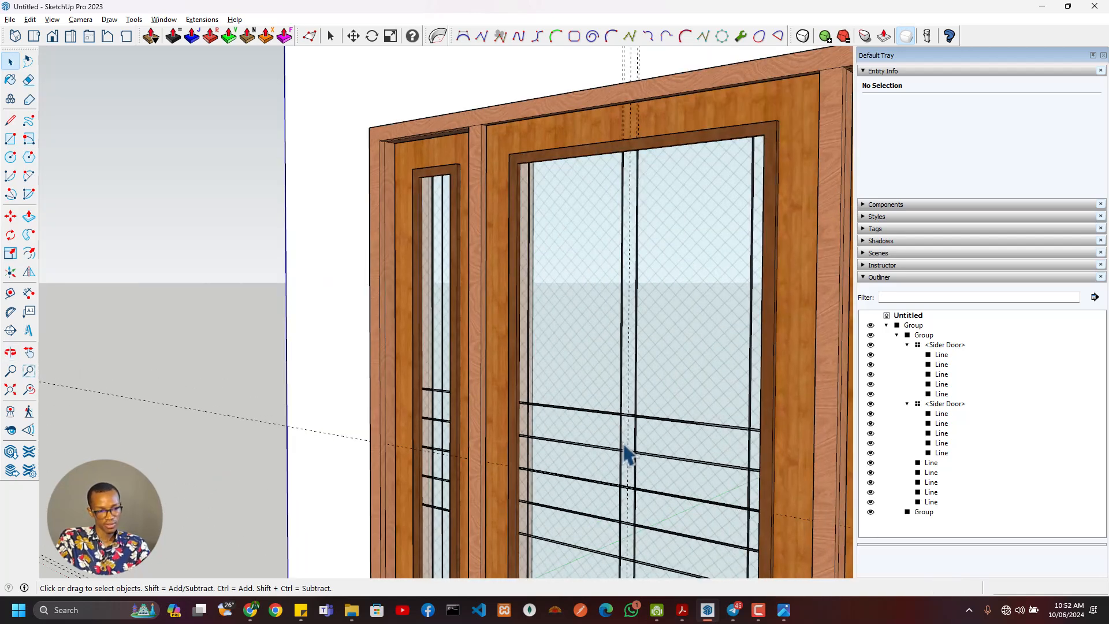
{"action": "left_click", "coordinate": [628, 455]}
{"action": "scroll", "coordinate": [575, 324], "scroll_direction": "down", "scroll_amount": 2}
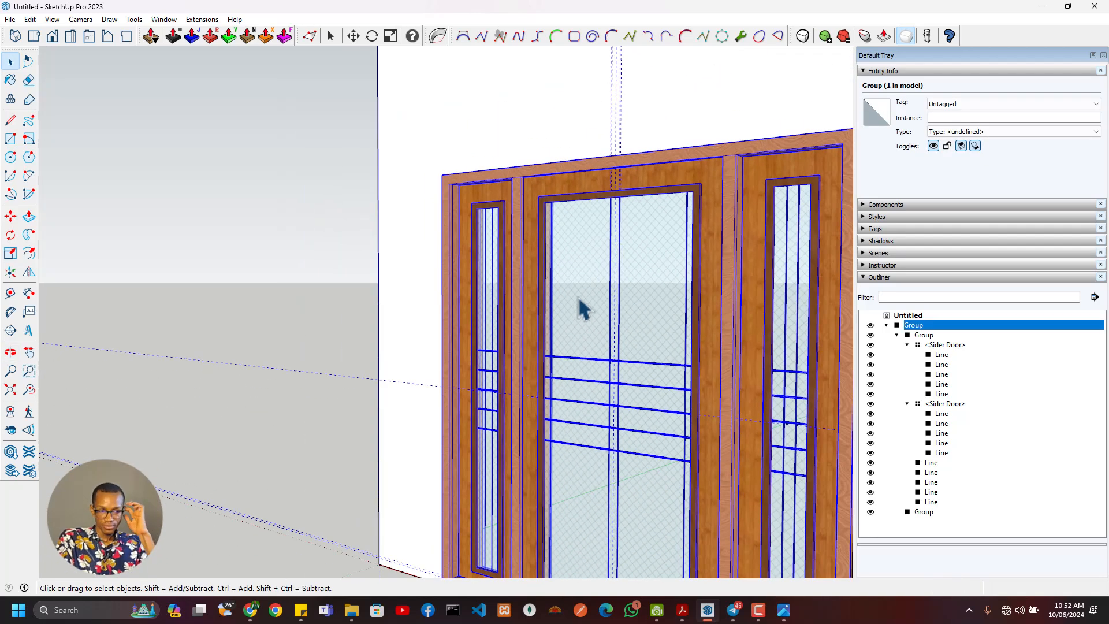
{"action": "scroll", "coordinate": [512, 344], "scroll_direction": "down", "scroll_amount": 3}
{"action": "scroll", "coordinate": [558, 391], "scroll_direction": "up", "scroll_amount": 4}
{"action": "middle_click_drag", "start_coordinate": [604, 368], "coordinate": [490, 420]}
{"action": "scroll", "coordinate": [491, 420], "scroll_direction": "up", "scroll_amount": 2}
{"action": "scroll", "coordinate": [490, 428], "scroll_direction": "up", "scroll_amount": 2}
- Place horizontal guides 100 mm above and 100 mm below the centre guide on the central door's left stile
{"action": "key", "text": "r"}
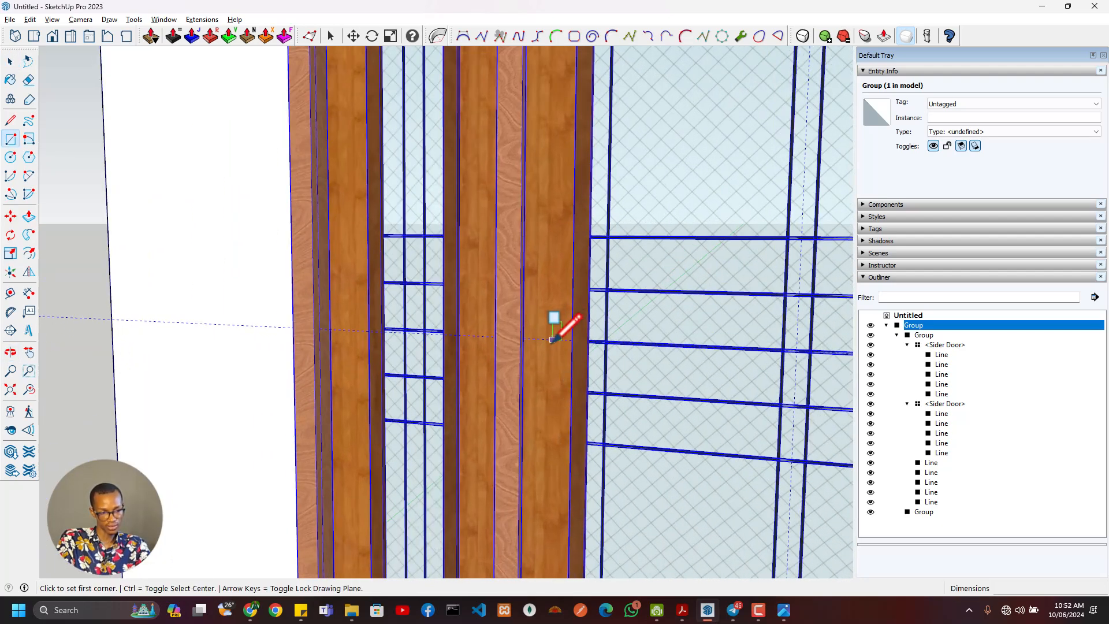
{"action": "key", "text": "t"}
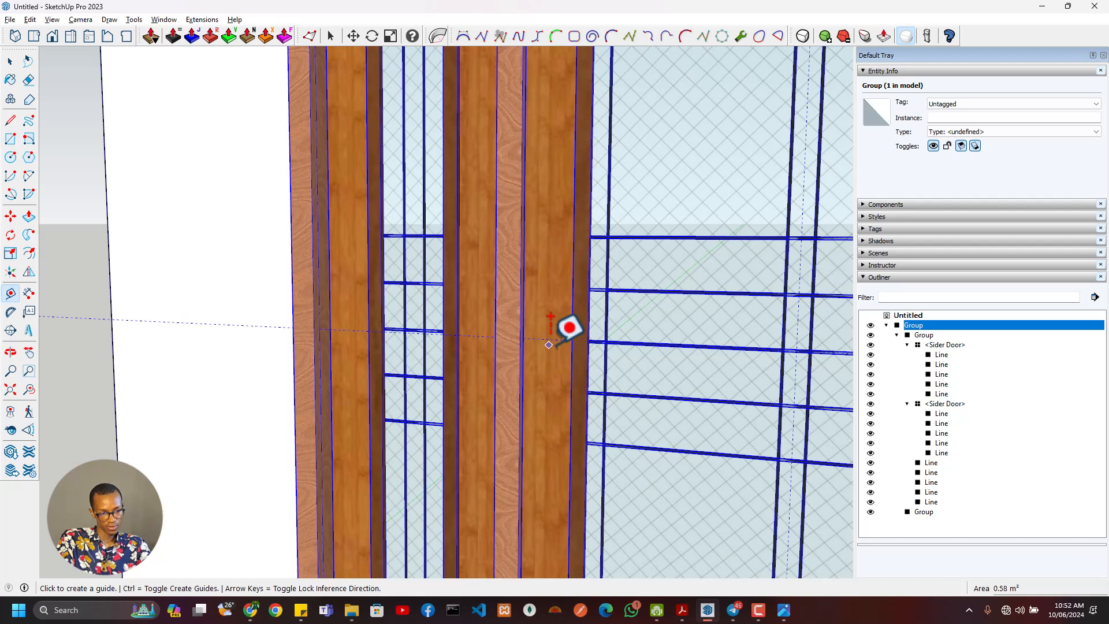
{"action": "left_click", "coordinate": [555, 340]}
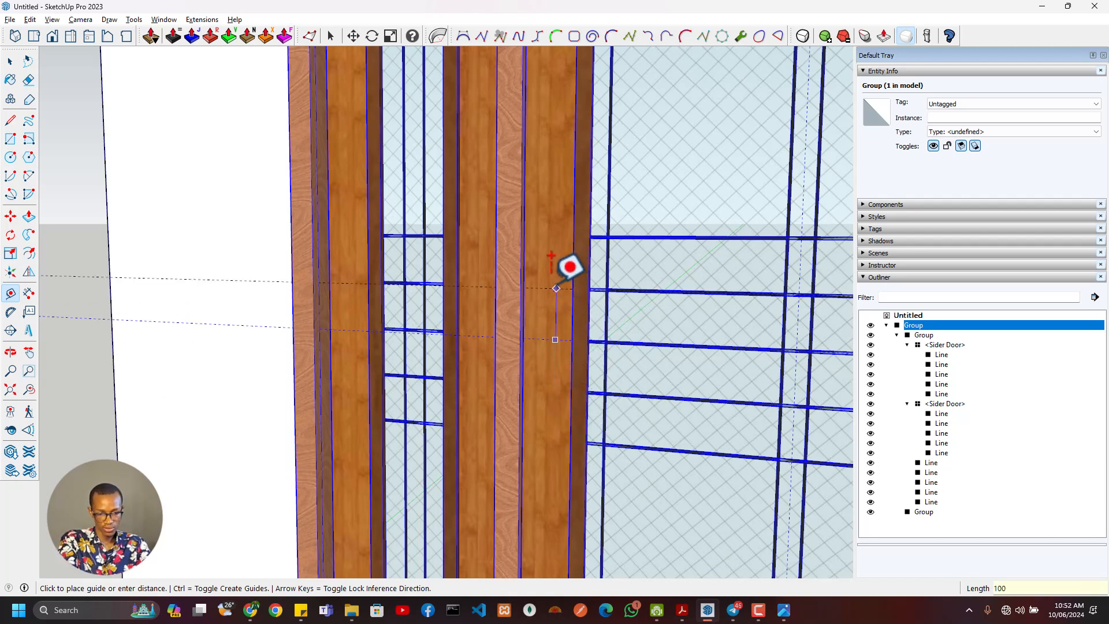
{"action": "left_click", "coordinate": [558, 339]}
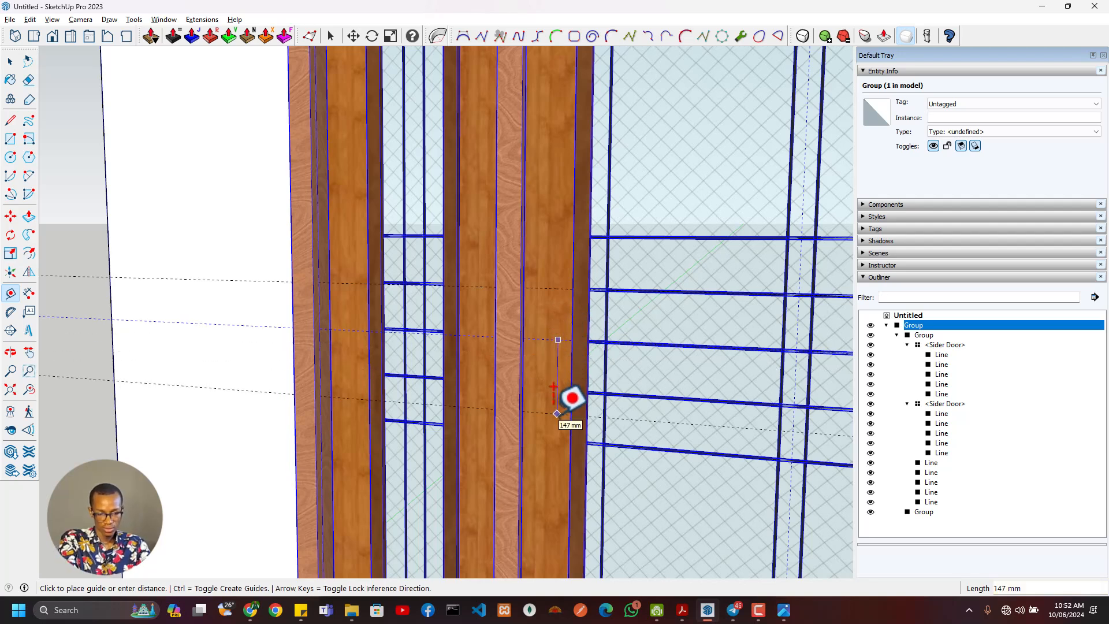
{"action": "type", "text": "100"}
{"action": "key", "text": "Return"}
- Place a guide 200 mm above the centre guide and another 400 mm below that upper guide
{"action": "middle_click_drag", "start_coordinate": [553, 388], "coordinate": [530, 253]}
{"action": "left_click", "coordinate": [521, 266]}
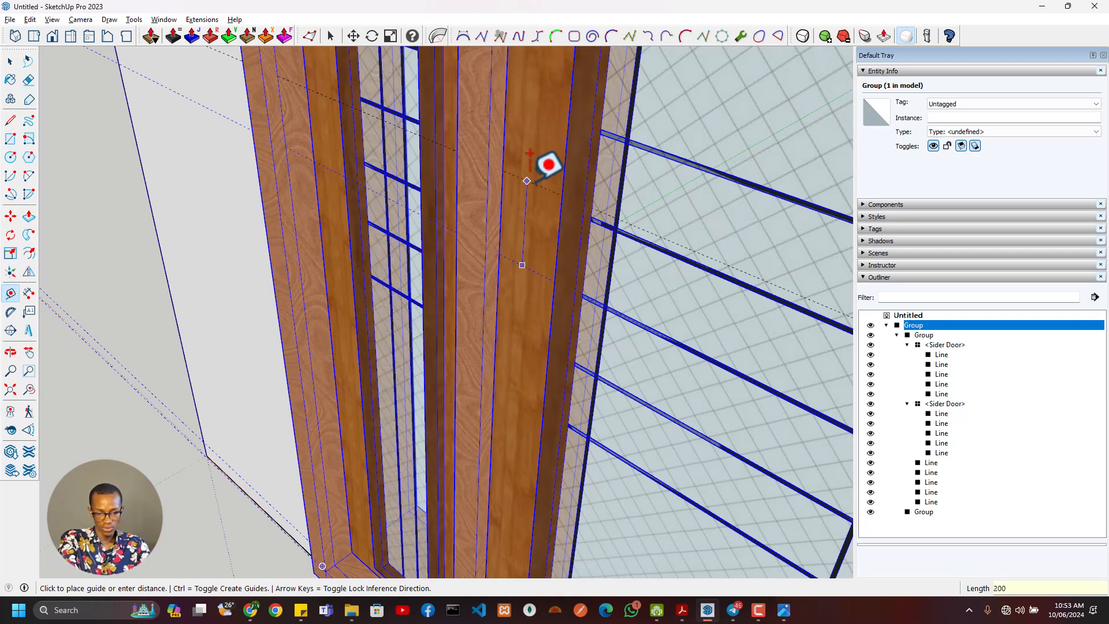
{"action": "left_click", "coordinate": [527, 173]}
{"action": "left_click", "coordinate": [540, 110]}
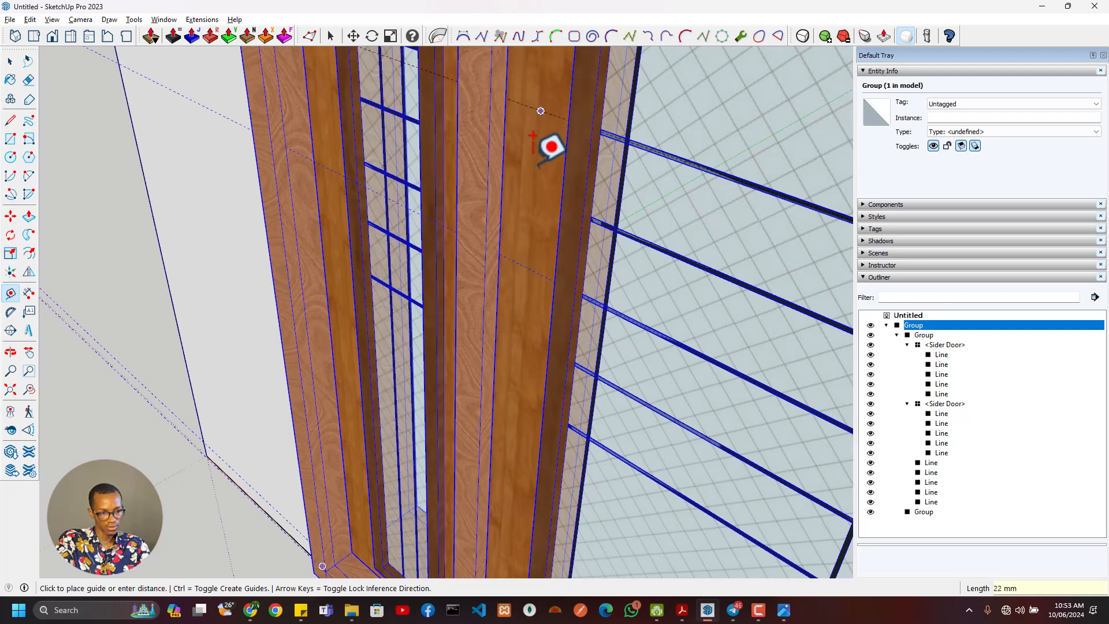
{"action": "key", "text": "Return"}
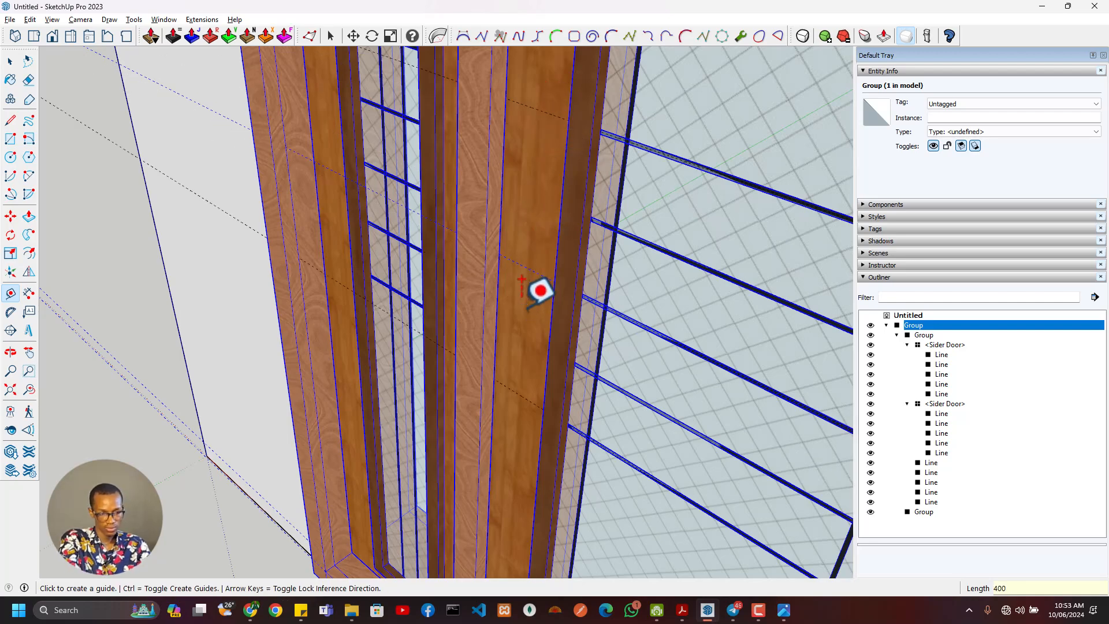
- Open the nested door group, select all connected geometry of the central door, and make it a group
{"action": "middle_click_drag", "start_coordinate": [555, 356], "coordinate": [535, 378]}
{"action": "scroll", "coordinate": [578, 310], "scroll_direction": "up", "scroll_amount": 2}
{"action": "middle_click_drag", "start_coordinate": [572, 283], "coordinate": [663, 165]}
{"action": "key", "text": "space"}
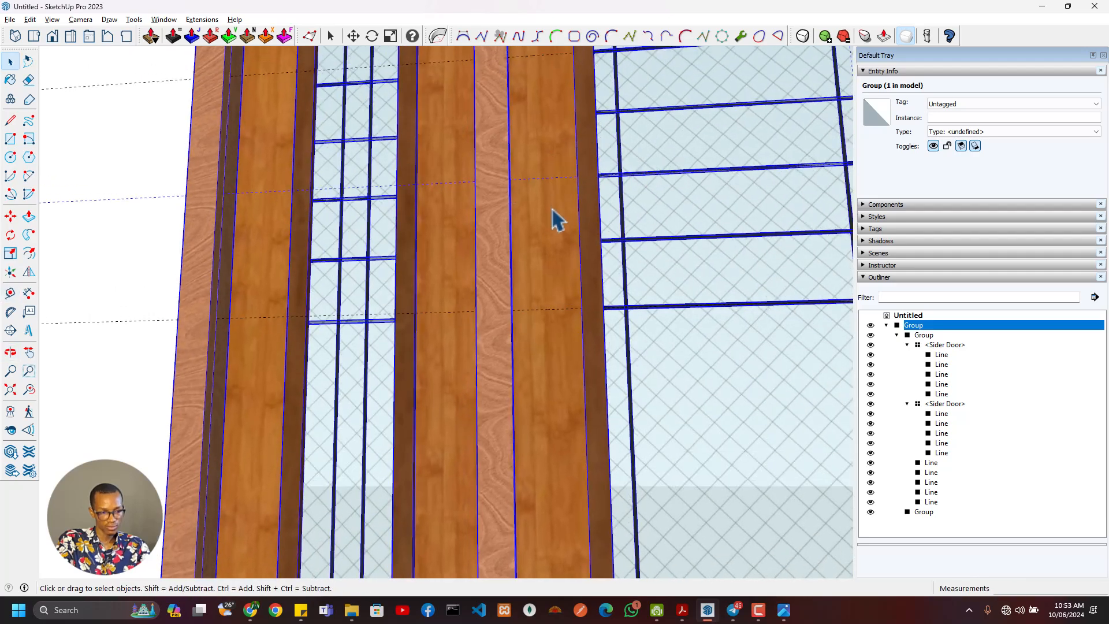
{"action": "double_click", "coordinate": [545, 212]}
{"action": "double_click", "coordinate": [547, 213]}
{"action": "triple_click", "coordinate": [550, 214]}
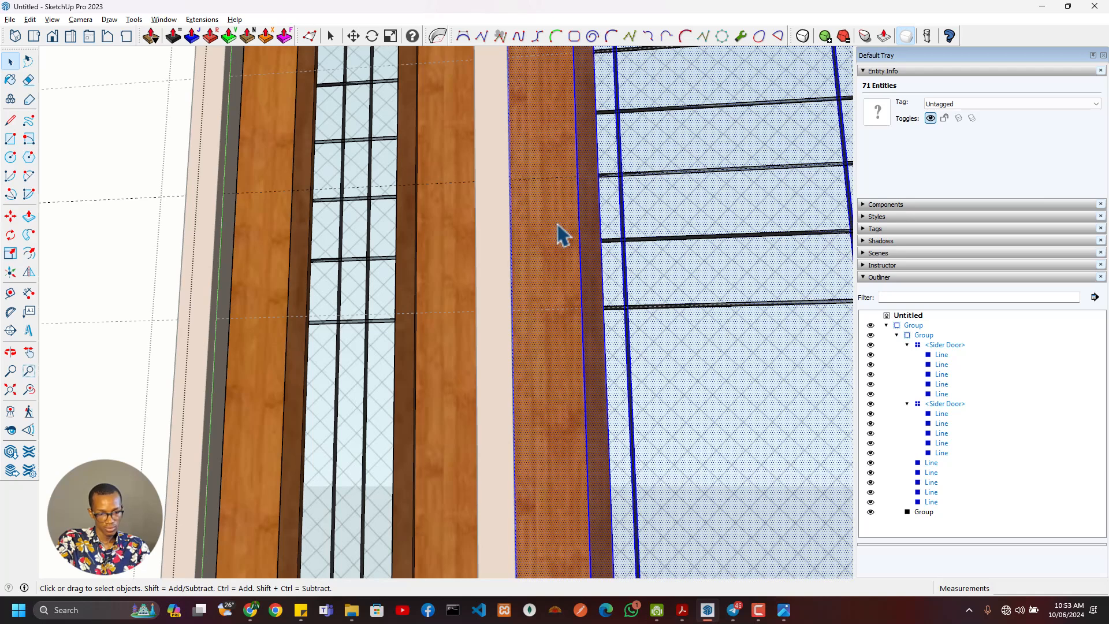
{"action": "right_click", "coordinate": [558, 225]}
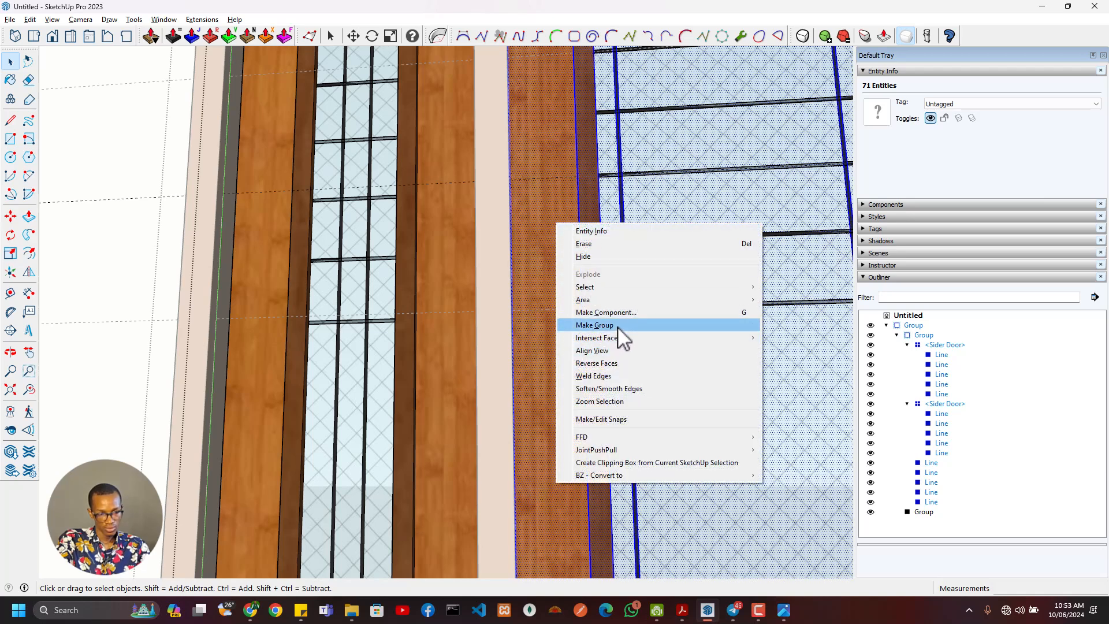
{"action": "left_click", "coordinate": [595, 326]}
{"action": "middle_click_drag", "start_coordinate": [537, 215], "coordinate": [509, 12]}
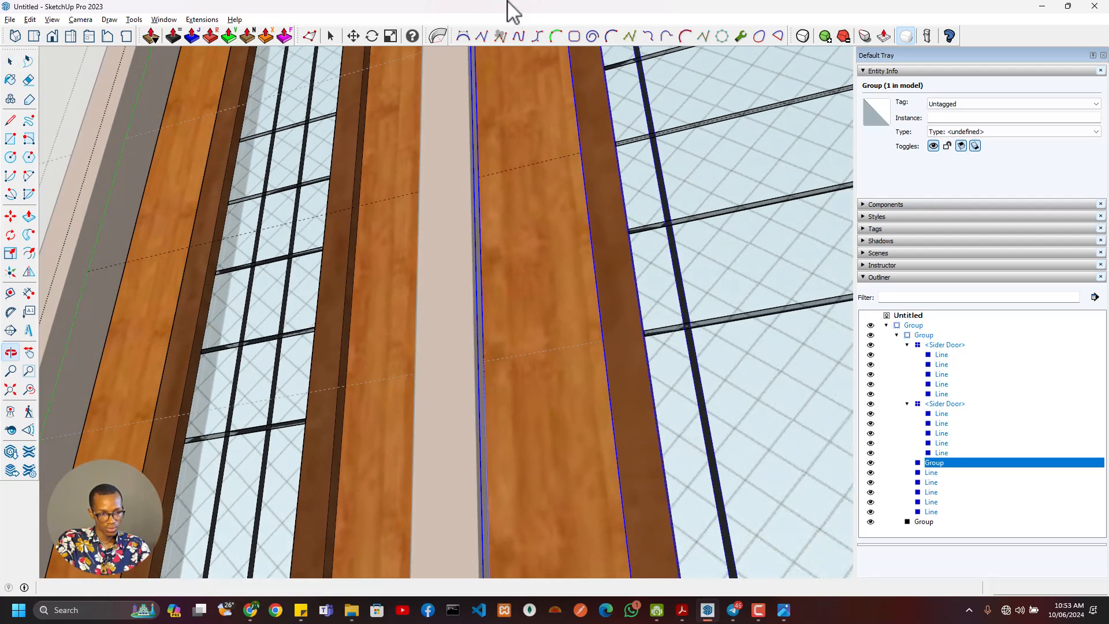
{"action": "key", "text": "t"}
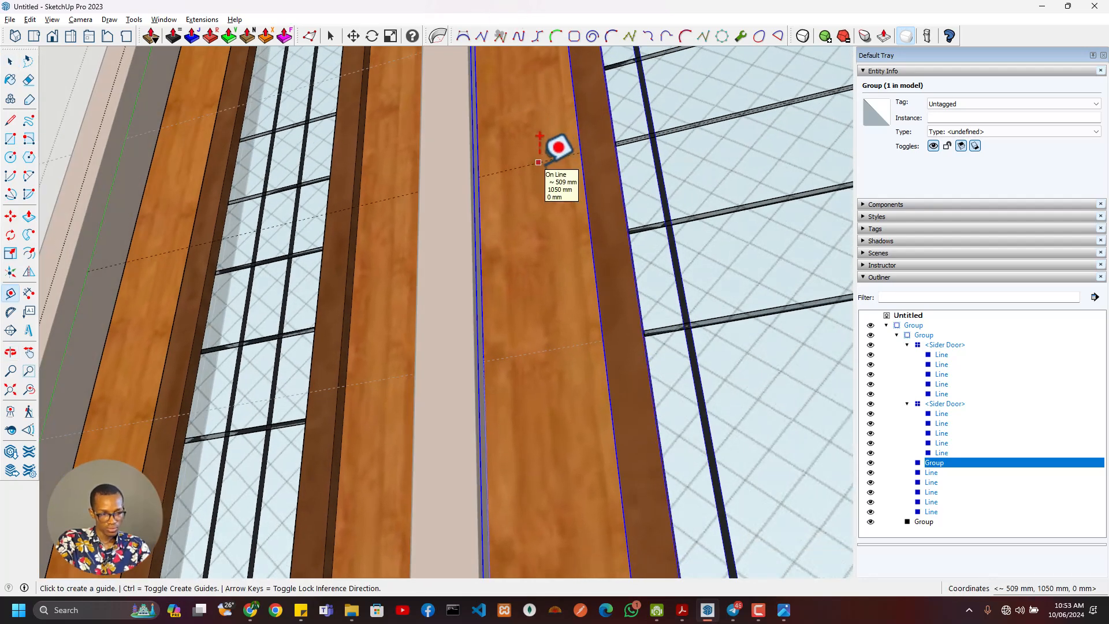
{"action": "key", "text": "f"}
{"action": "middle_click_drag", "start_coordinate": [549, 171], "coordinate": [534, 381]}
{"action": "key", "text": "t"}
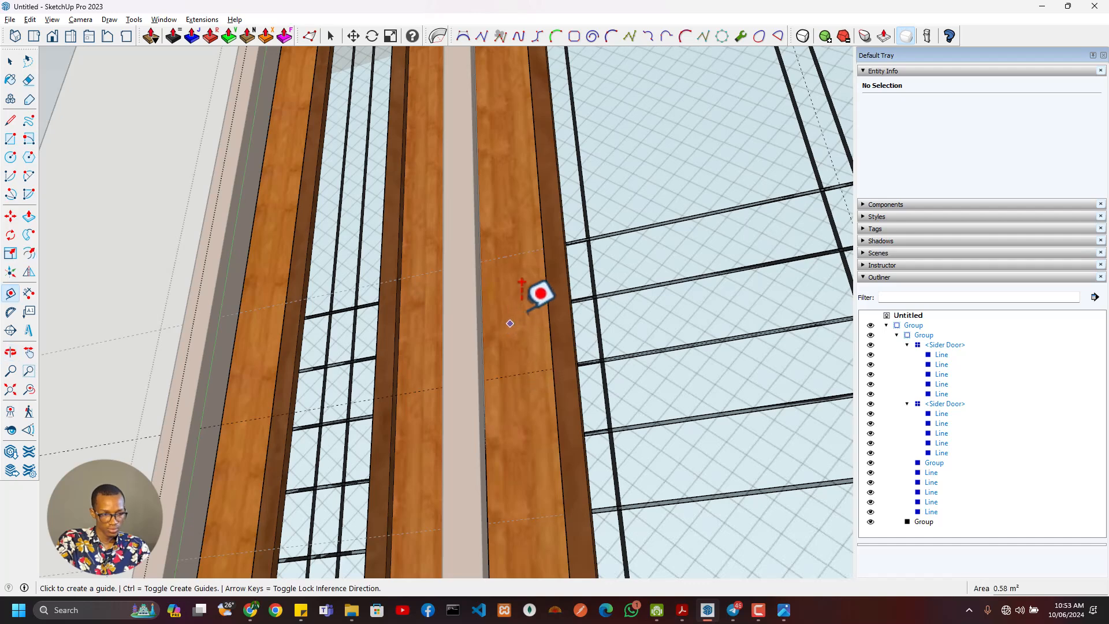
{"action": "middle_click_drag", "start_coordinate": [537, 292], "coordinate": [737, 285]}
{"action": "left_click", "coordinate": [742, 312]}
{"action": "left_click", "coordinate": [746, 313]}
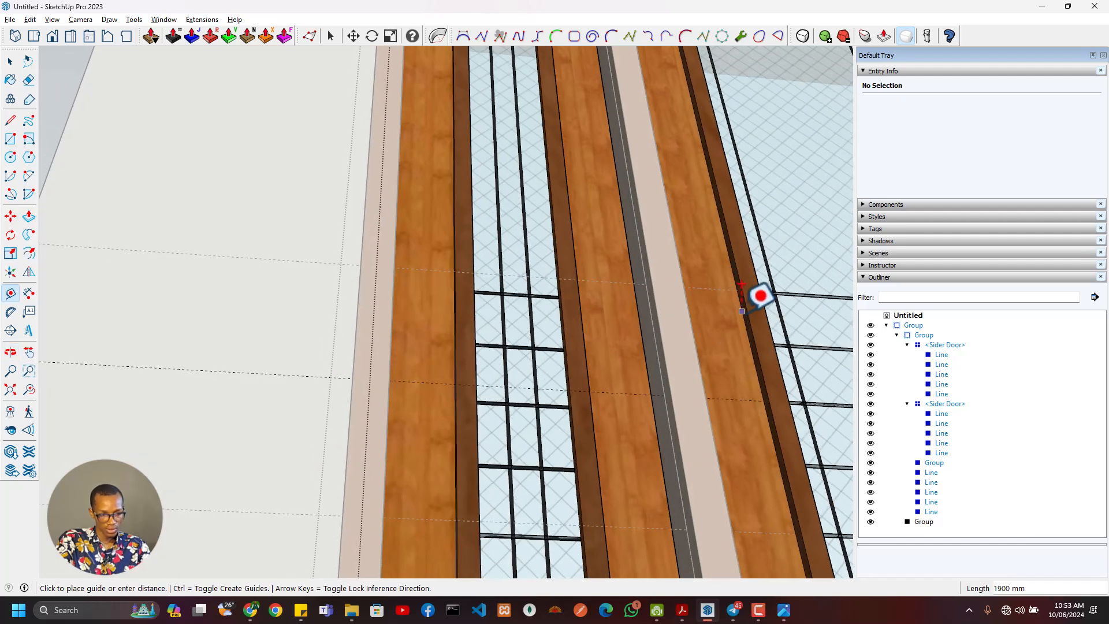
{"action": "middle_click_drag", "start_coordinate": [713, 247], "coordinate": [674, 590], "text": "shift"}
{"action": "scroll", "coordinate": [624, 212], "scroll_direction": "up", "scroll_amount": 3}
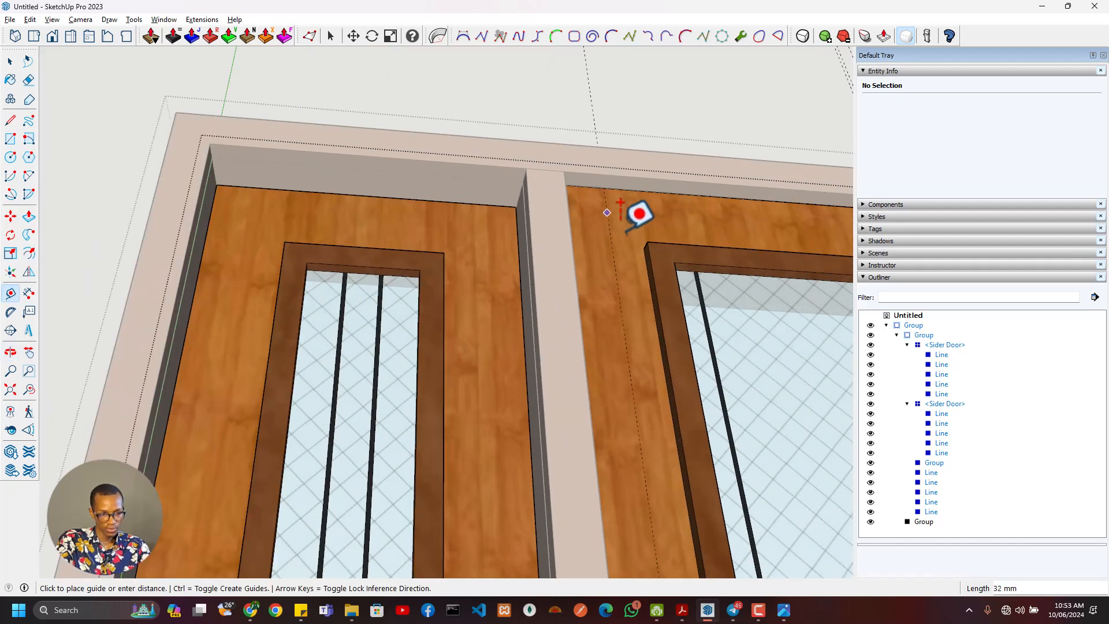
{"action": "scroll", "coordinate": [617, 326], "scroll_direction": "down", "scroll_amount": 3}
{"action": "middle_click_drag", "start_coordinate": [621, 436], "coordinate": [640, 333], "text": "shift"}
{"action": "key", "text": "space"}
- Draw a 100 mm horizontal line along the centre guide across the full width of the central door's left stile
{"action": "left_click", "coordinate": [657, 427]}
{"action": "scroll", "coordinate": [659, 441], "scroll_direction": "down", "scroll_amount": 4}
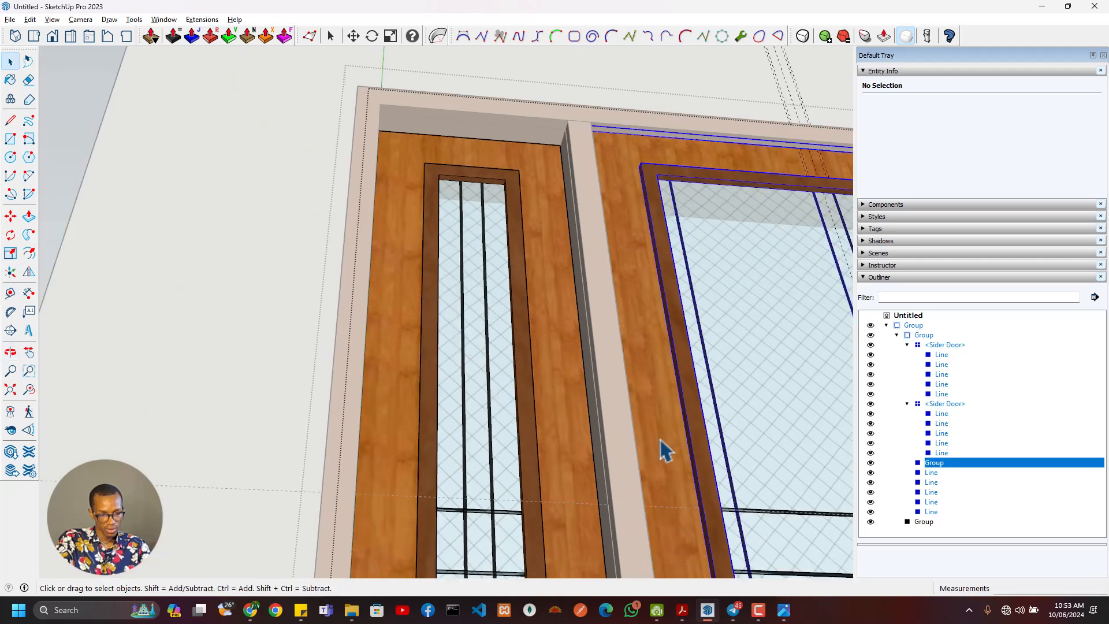
{"action": "middle_click_drag", "start_coordinate": [642, 399], "coordinate": [629, 214], "text": "shift"}
{"action": "scroll", "coordinate": [658, 364], "scroll_direction": "up", "scroll_amount": 4}
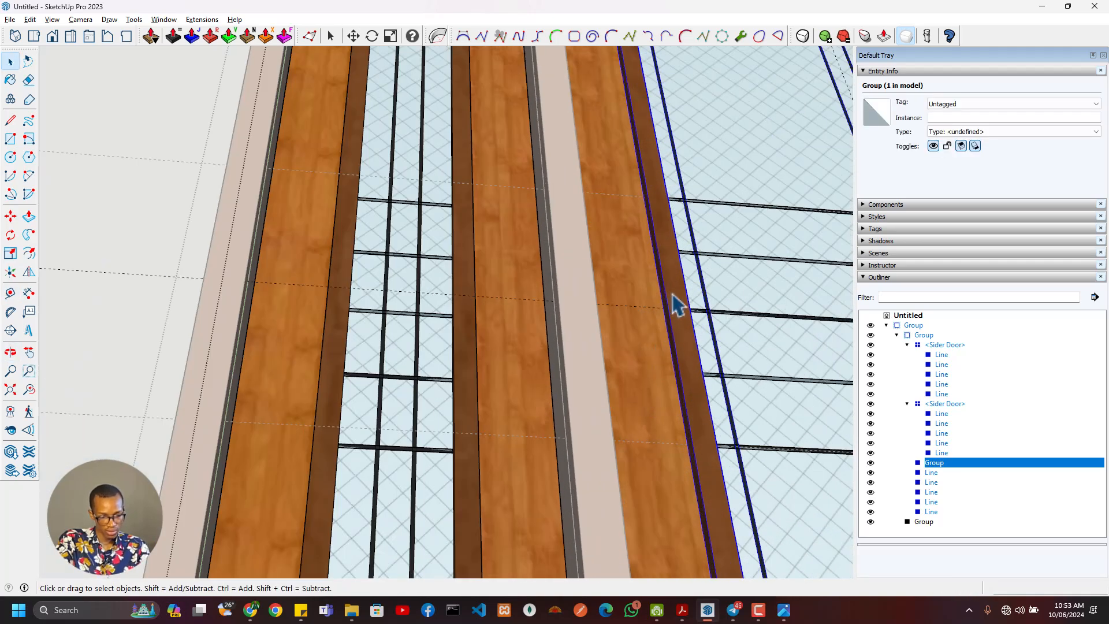
{"action": "key", "text": "l"}
{"action": "scroll", "coordinate": [665, 302], "scroll_direction": "up", "scroll_amount": 2}
{"action": "scroll", "coordinate": [666, 331], "scroll_direction": "up", "scroll_amount": 3}
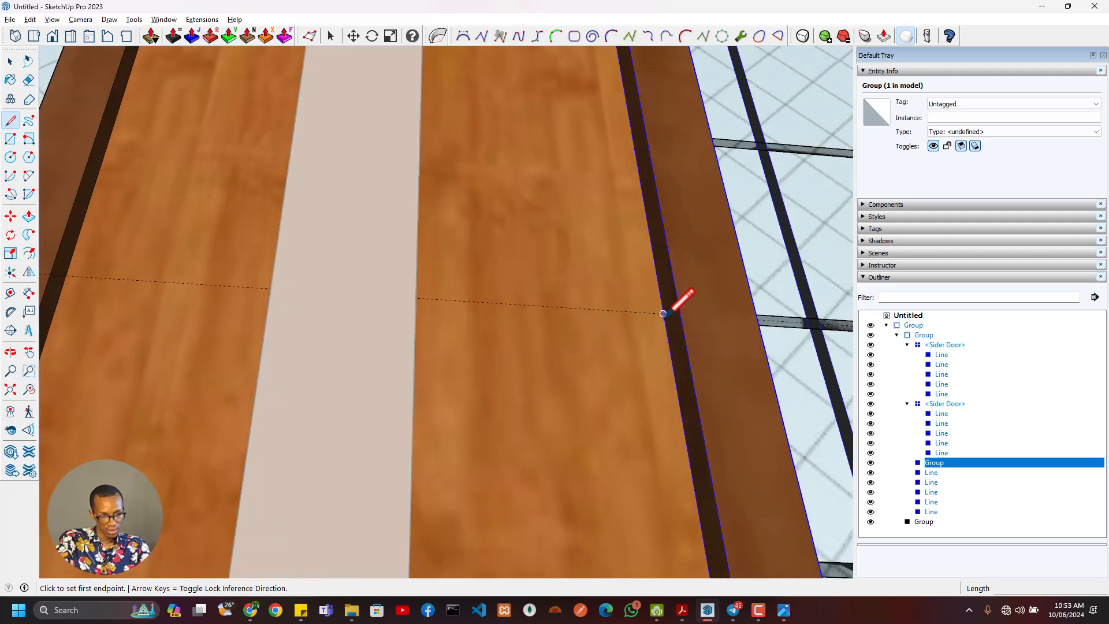
{"action": "left_click", "coordinate": [663, 314]}
{"action": "middle_click_drag", "start_coordinate": [619, 329], "coordinate": [419, 382]}
{"action": "left_click", "coordinate": [449, 297]}
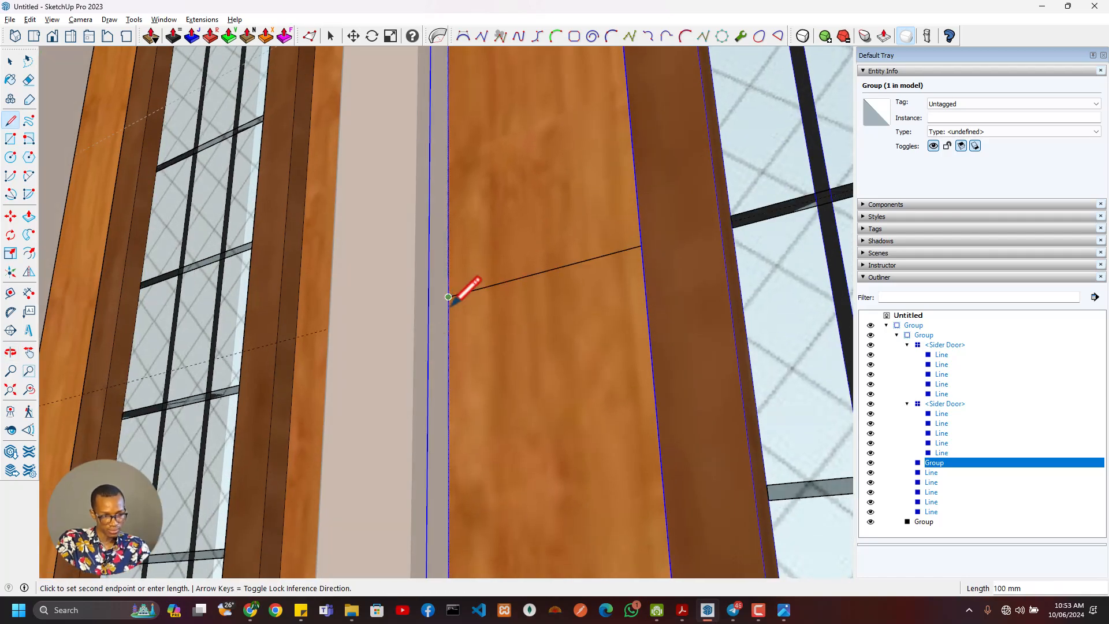
{"action": "scroll", "coordinate": [501, 368], "scroll_direction": "down", "scroll_amount": 3}
{"action": "key", "text": "Escape"}
- Place a vertical guide through the midpoint of the horizontal line on the central door's left stile
{"action": "middle_click_drag", "start_coordinate": [508, 381], "coordinate": [639, 409]}
{"action": "key", "text": "t"}
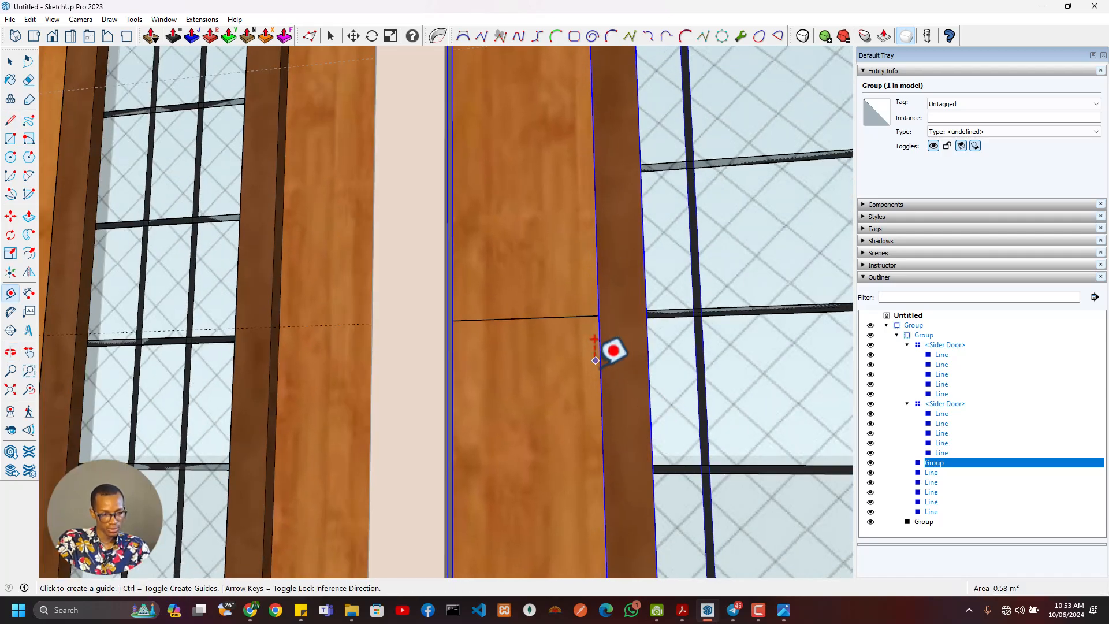
{"action": "middle_click_drag", "start_coordinate": [599, 370], "coordinate": [612, 382]}
{"action": "left_click", "coordinate": [598, 363]}
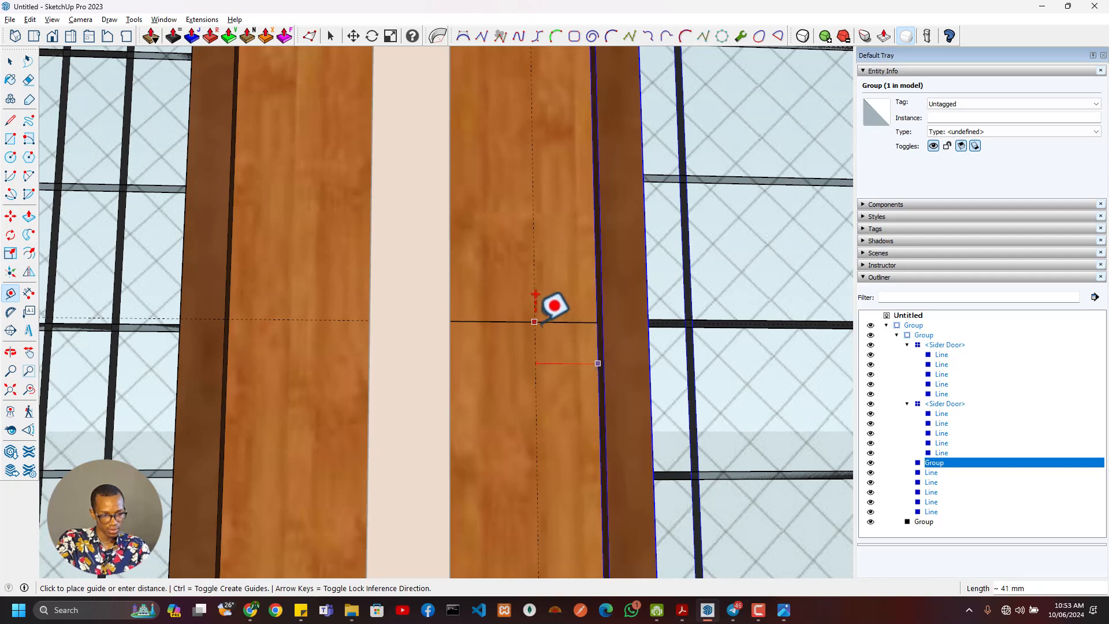
{"action": "left_click", "coordinate": [527, 296]}
{"action": "scroll", "coordinate": [554, 318], "scroll_direction": "down", "scroll_amount": 2}
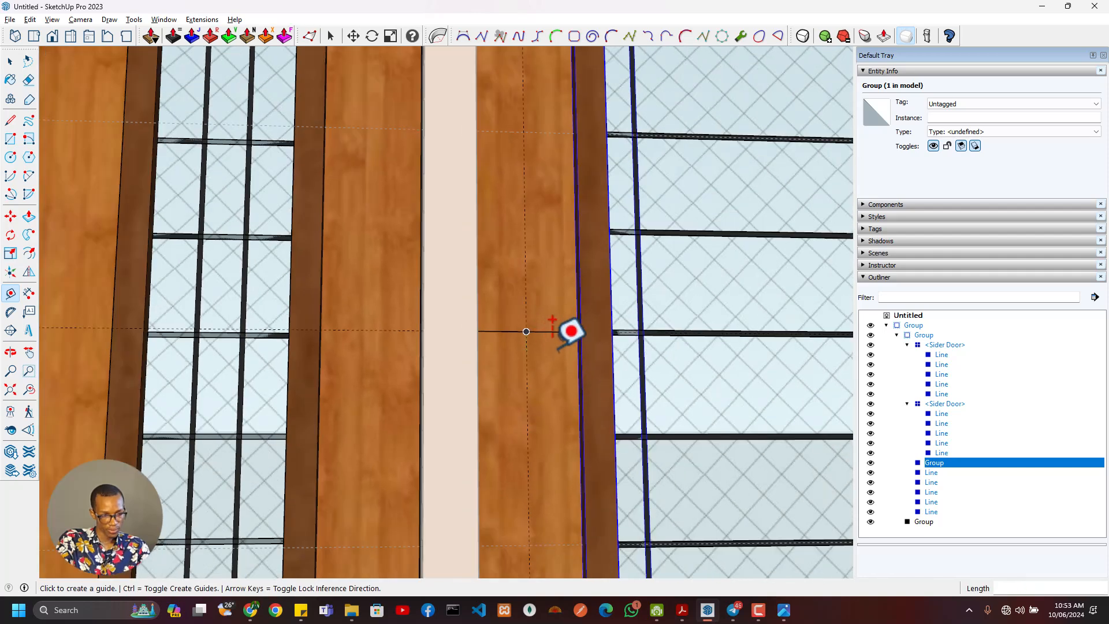
- Draw a 40 mm wide rectangle centred on the line's midpoint, reaching from the upper to the lower horizontal guide
{"action": "middle_click_drag", "start_coordinate": [567, 327], "coordinate": [548, 302]}
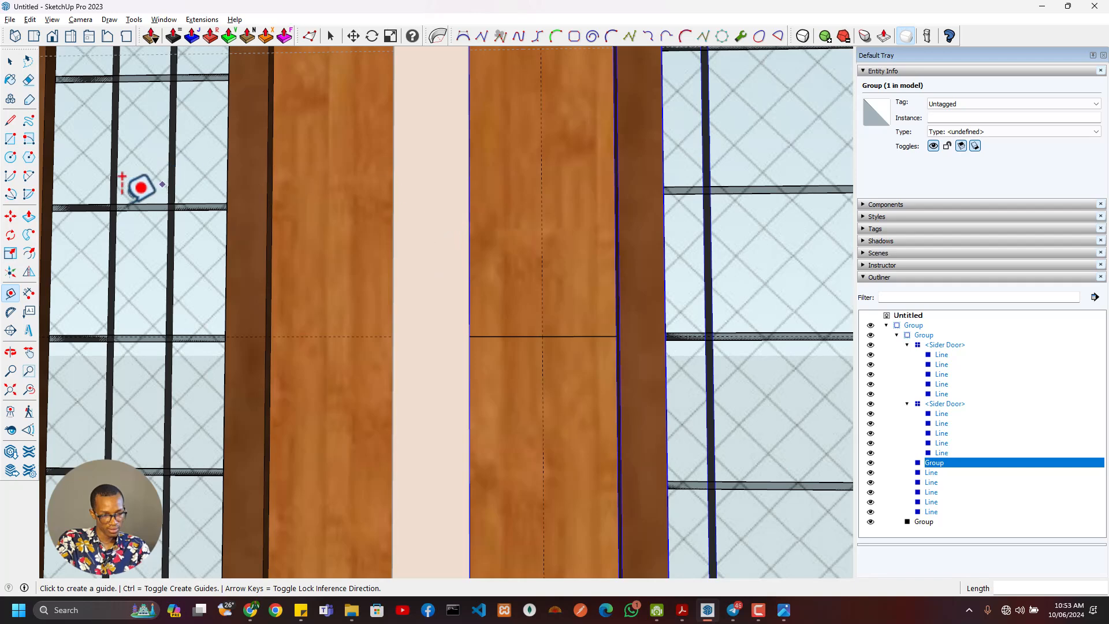
{"action": "left_click", "coordinate": [10, 139]}
{"action": "left_click", "coordinate": [543, 336]}
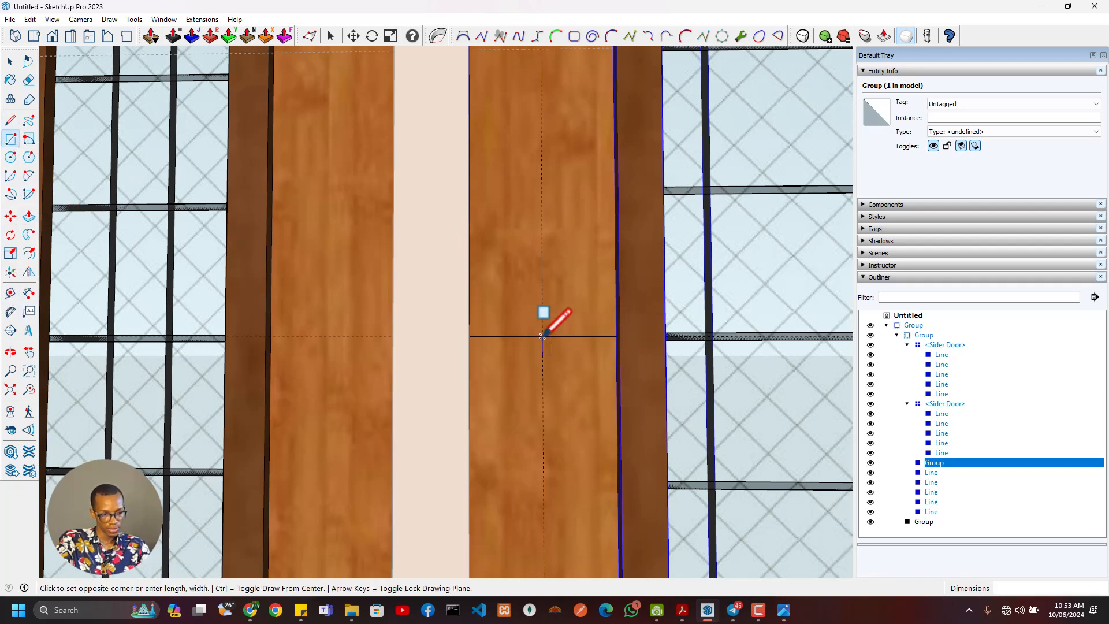
{"action": "scroll", "coordinate": [546, 389], "scroll_direction": "down", "scroll_amount": 2}
{"action": "scroll", "coordinate": [547, 393], "scroll_direction": "down", "scroll_amount": 2}
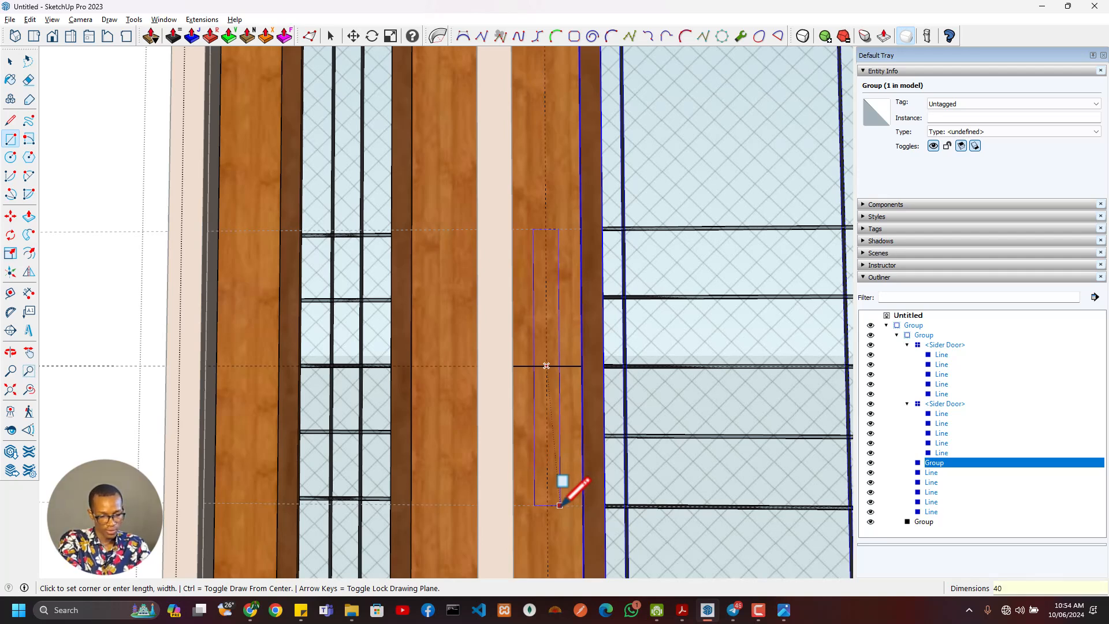
{"action": "type", "text": ","}
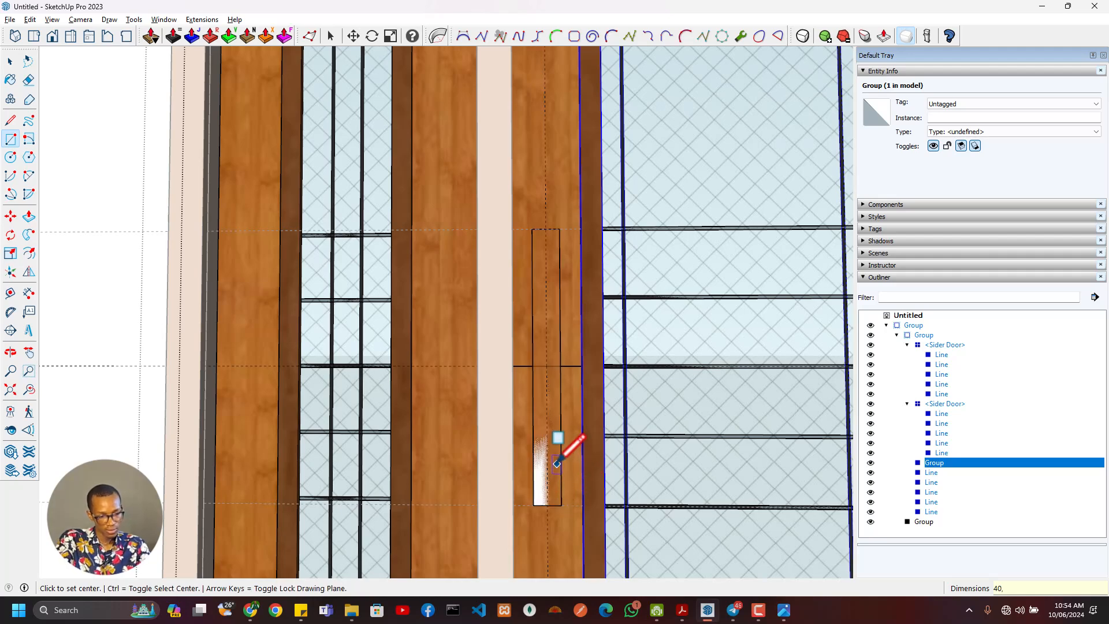
{"action": "type", "text": "p"}
- Erase the horizontal centre line crossing the rectangle and the central door's left stile
{"action": "left_click", "coordinate": [549, 465]}
{"action": "middle_click_drag", "start_coordinate": [558, 461], "coordinate": [733, 528]}
{"action": "scroll", "coordinate": [528, 381], "scroll_direction": "up", "scroll_amount": 4}
{"action": "key", "text": "e"}
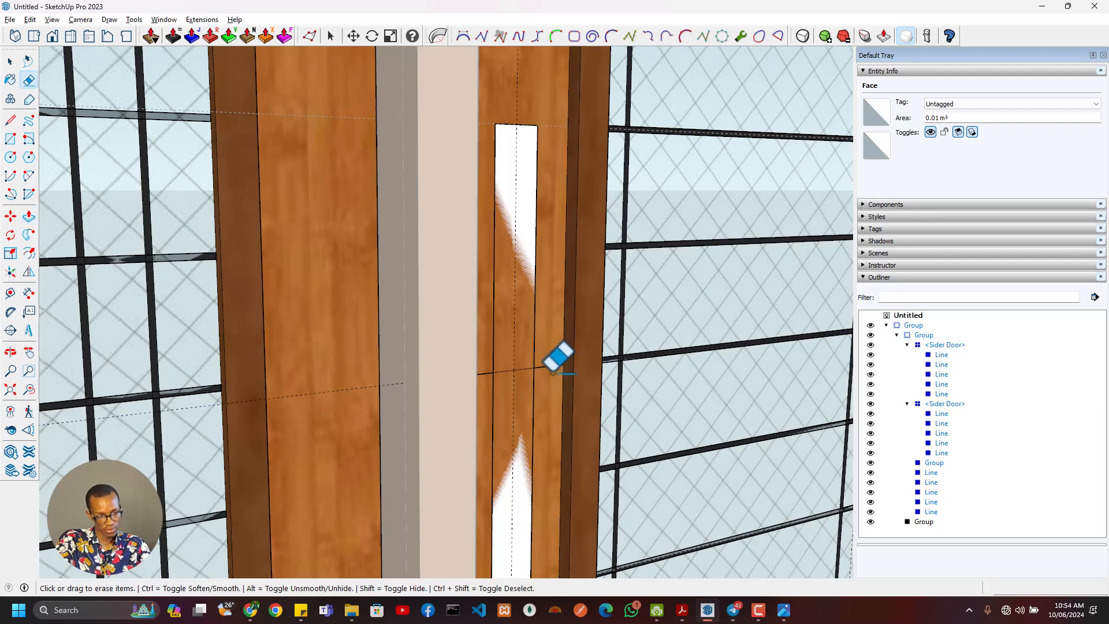
{"action": "scroll", "coordinate": [506, 381], "scroll_direction": "down", "scroll_amount": 3}
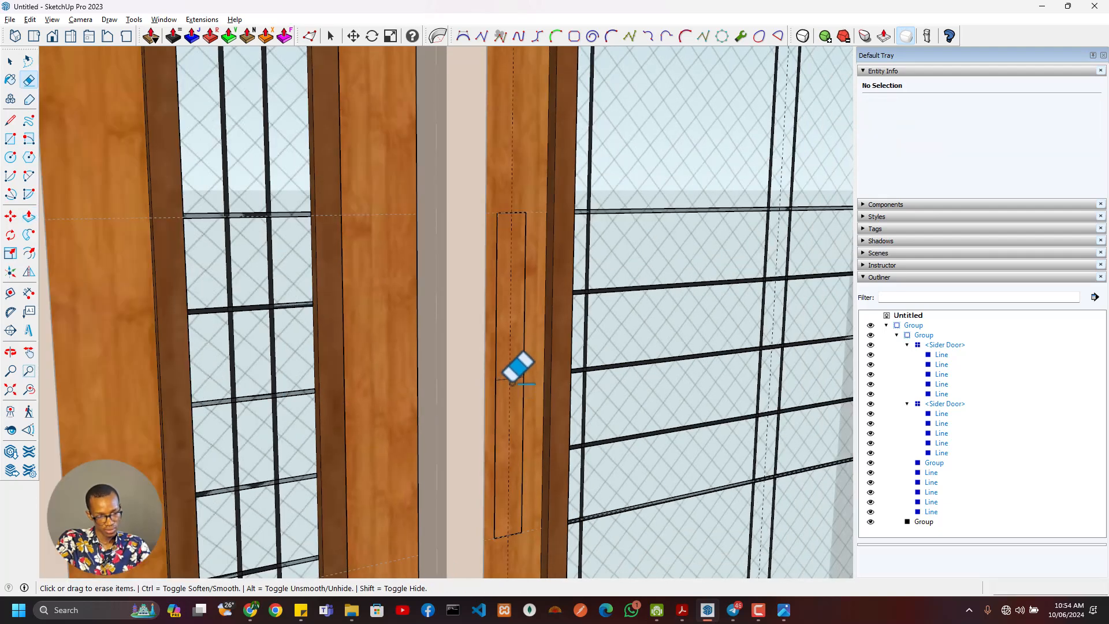
- Push/Pull the tall narrow rectangle on the central door's left stile
{"action": "key", "text": "p"}
{"action": "left_click", "coordinate": [522, 404]}
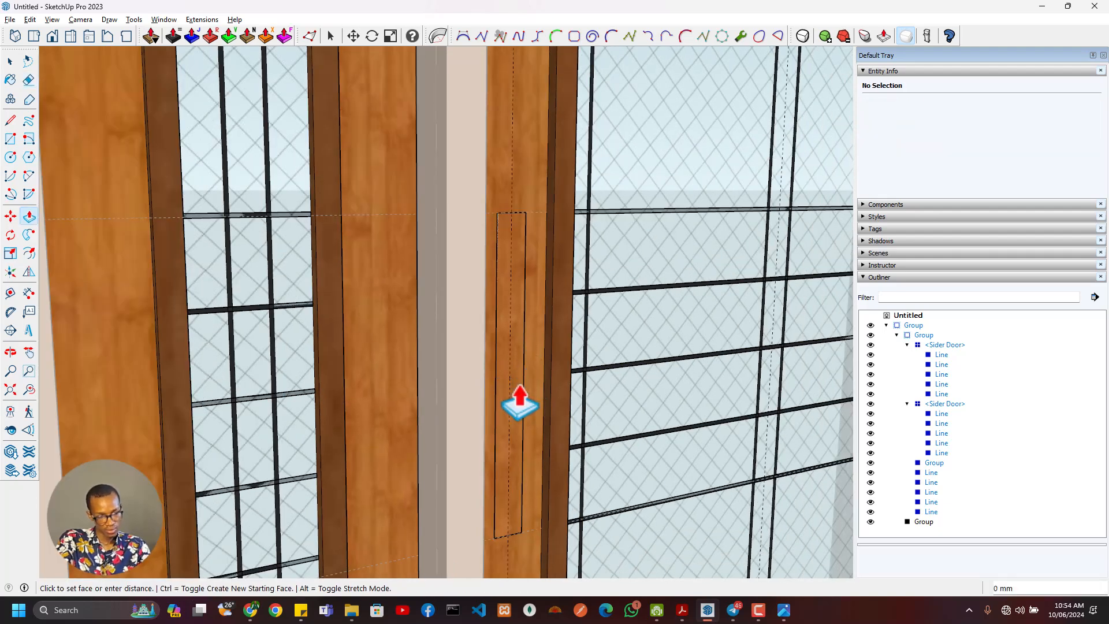
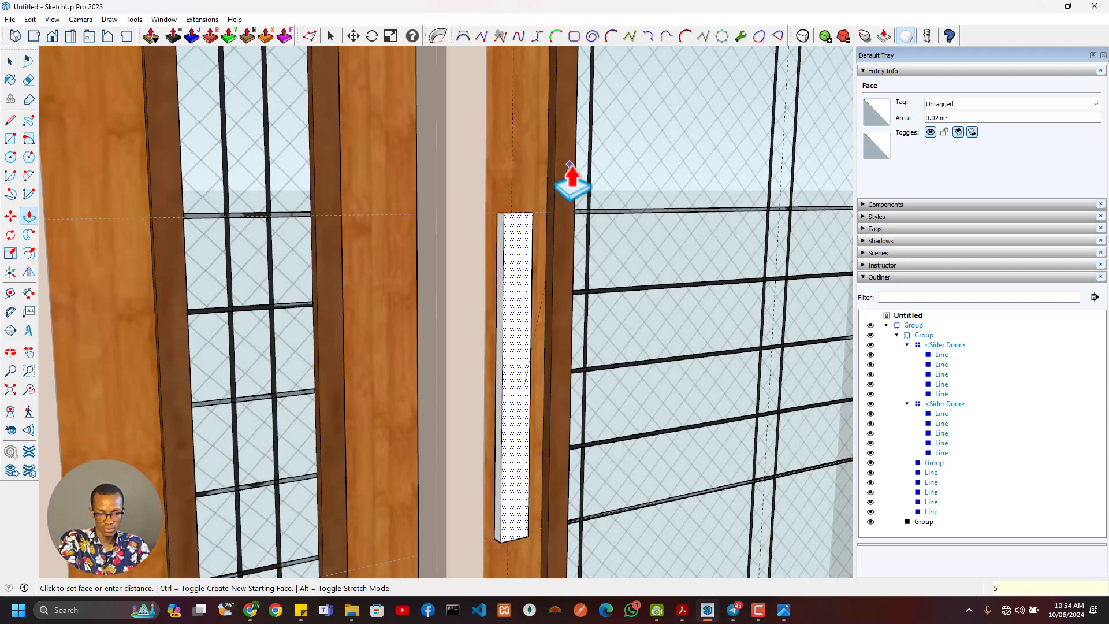
- Extrude the tall narrow rectangle on the door stile 50 mm, and pull its front face out a further 30 mm
{"action": "key", "text": "Return"}
{"action": "scroll", "coordinate": [582, 329], "scroll_direction": "up", "scroll_amount": 3}
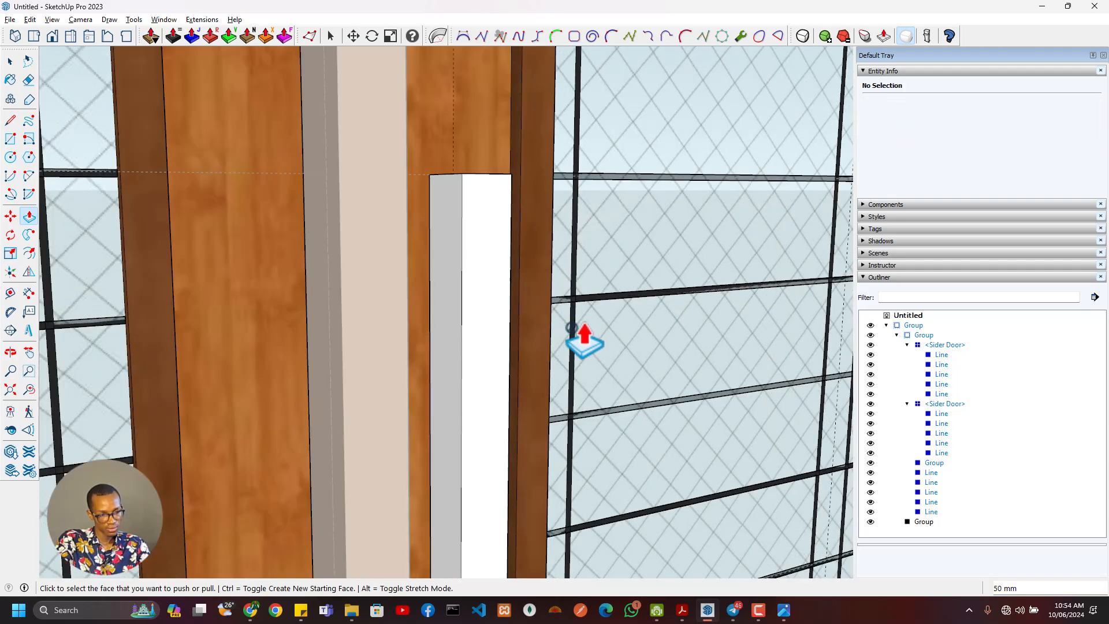
{"action": "middle_click_drag", "start_coordinate": [581, 329], "coordinate": [518, 361]}
{"action": "left_click", "coordinate": [518, 361]}
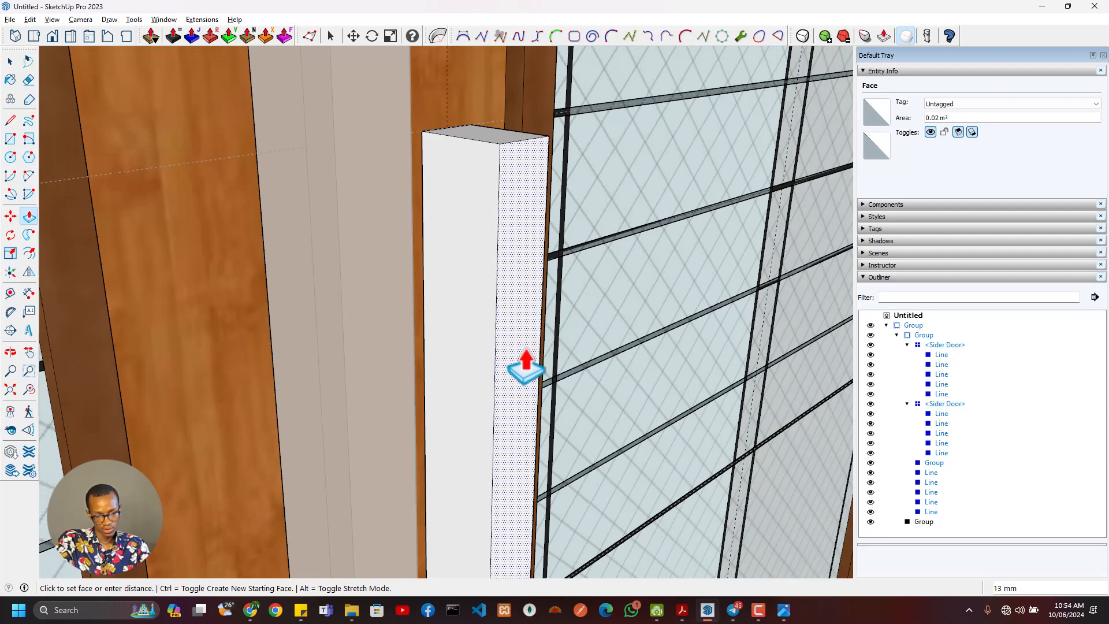
{"action": "type", "text": "3"}
{"action": "key", "text": "Return"}
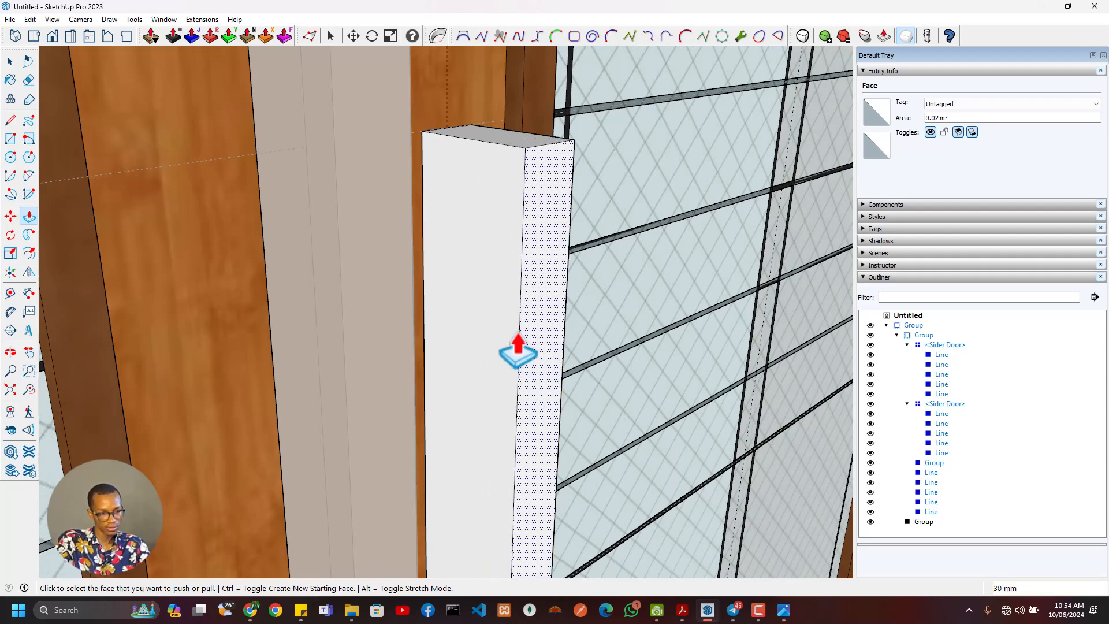
- Offset the outline of the handle block's side face 20 mm inward
{"action": "middle_click_drag", "start_coordinate": [519, 349], "coordinate": [487, 318]}
{"action": "scroll", "coordinate": [502, 257], "scroll_direction": "up", "scroll_amount": 1}
{"action": "scroll", "coordinate": [458, 240], "scroll_direction": "up", "scroll_amount": 1}
{"action": "key", "text": "f"}
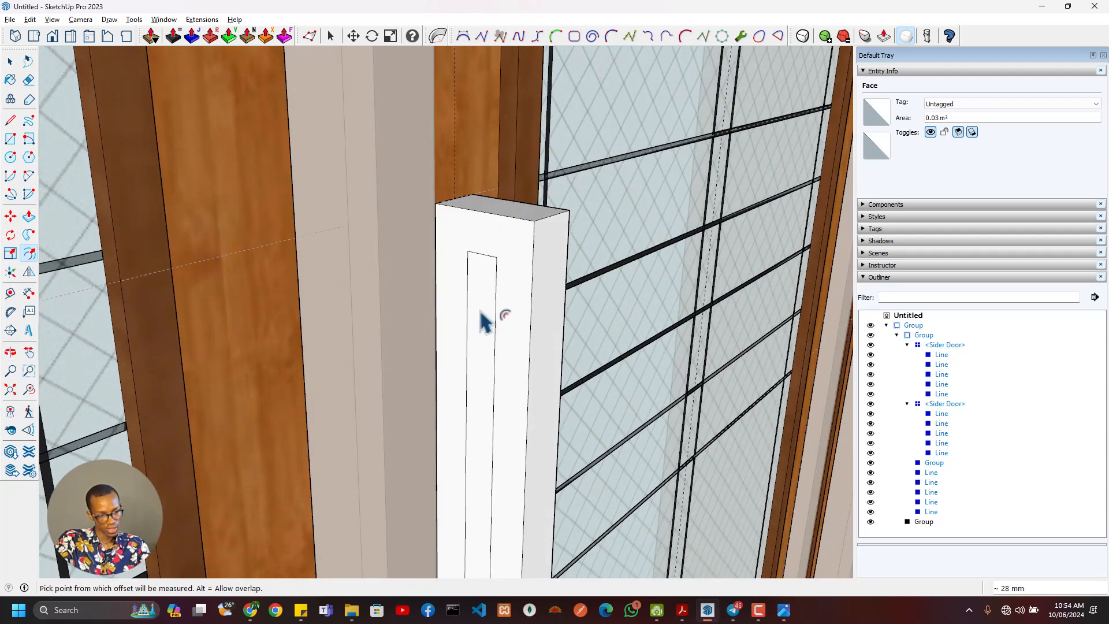
{"action": "left_click", "coordinate": [523, 327]}
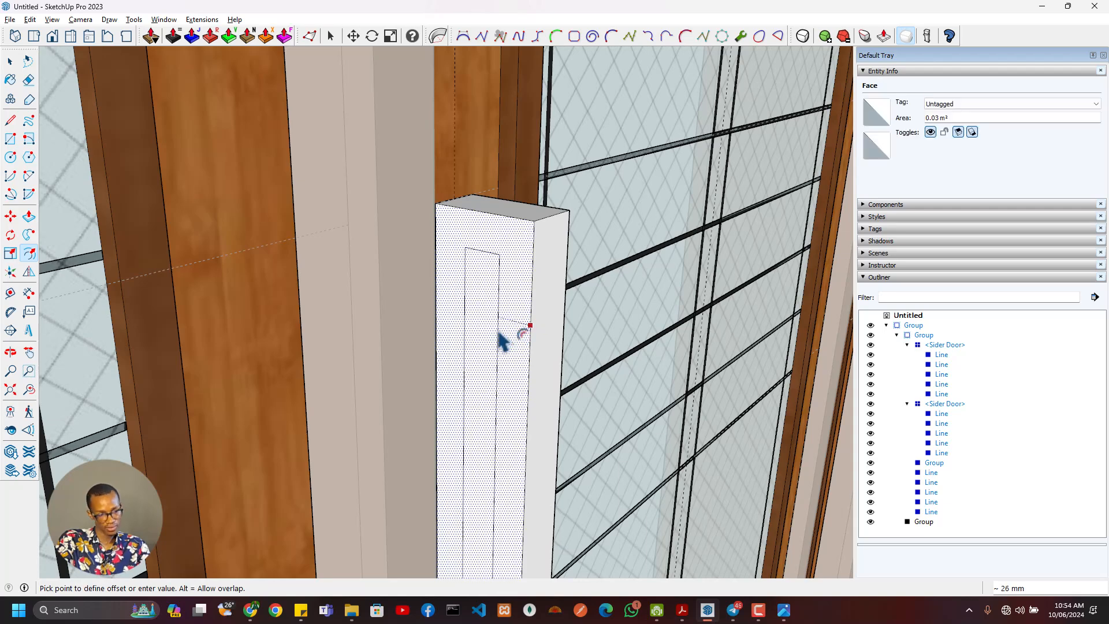
{"action": "left_click", "coordinate": [501, 341]}
{"action": "middle_click_drag", "start_coordinate": [527, 376], "coordinate": [522, 347]}
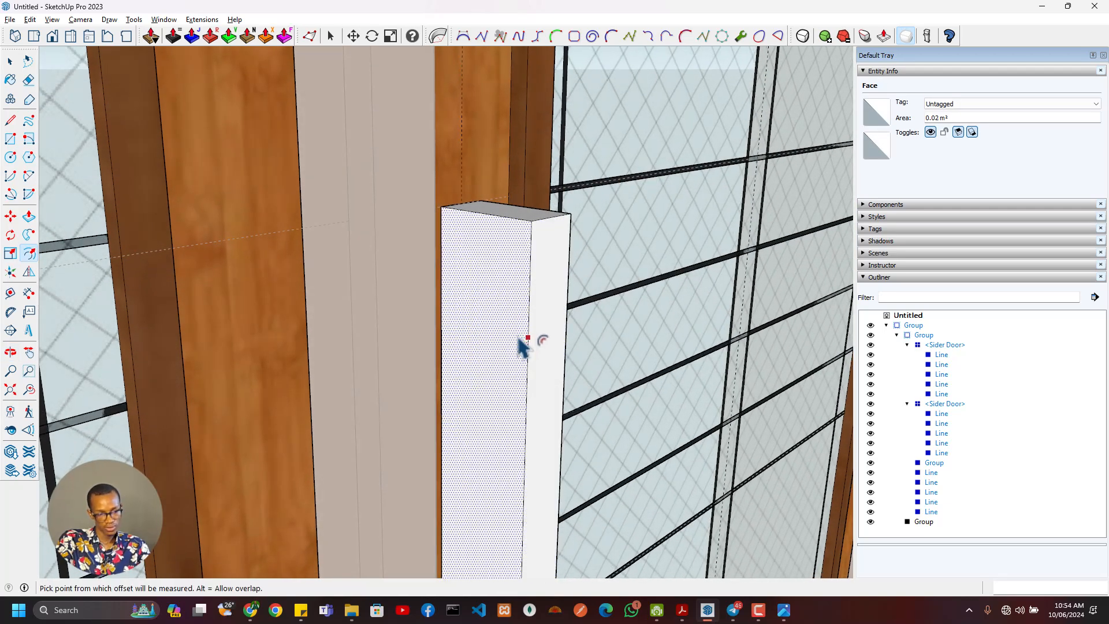
{"action": "left_click", "coordinate": [519, 340]}
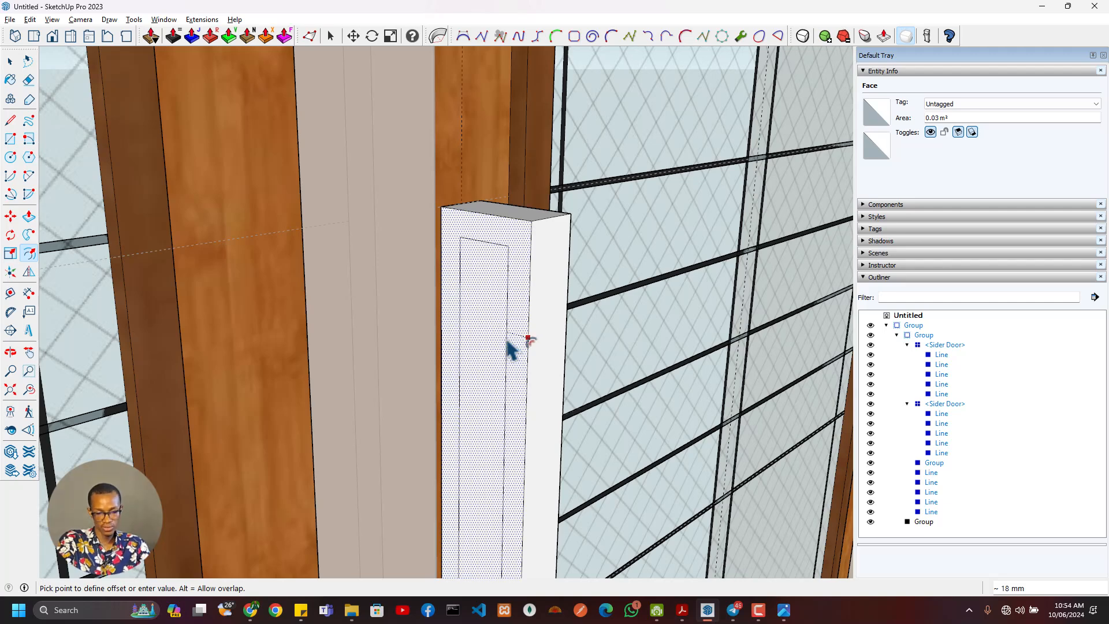
{"action": "type", "text": "20"}
{"action": "key", "text": "Return"}
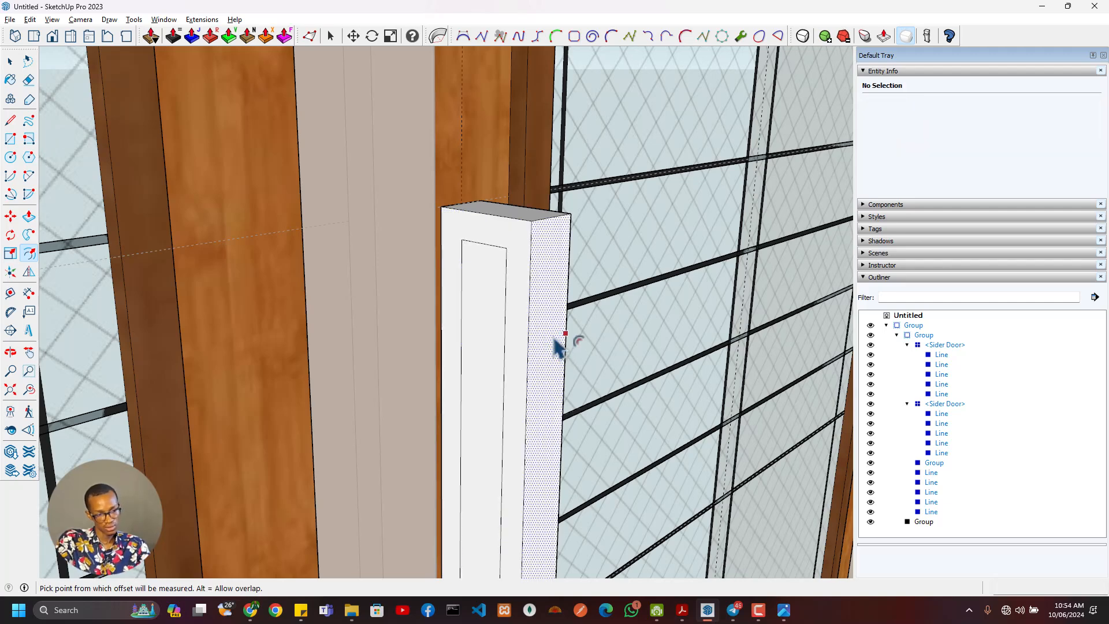
- Draw lines from the inset outline's upper and lower door-side corners to the handle block's rear edge
{"action": "middle_click_drag", "start_coordinate": [556, 346], "coordinate": [544, 368], "text": "shift"}
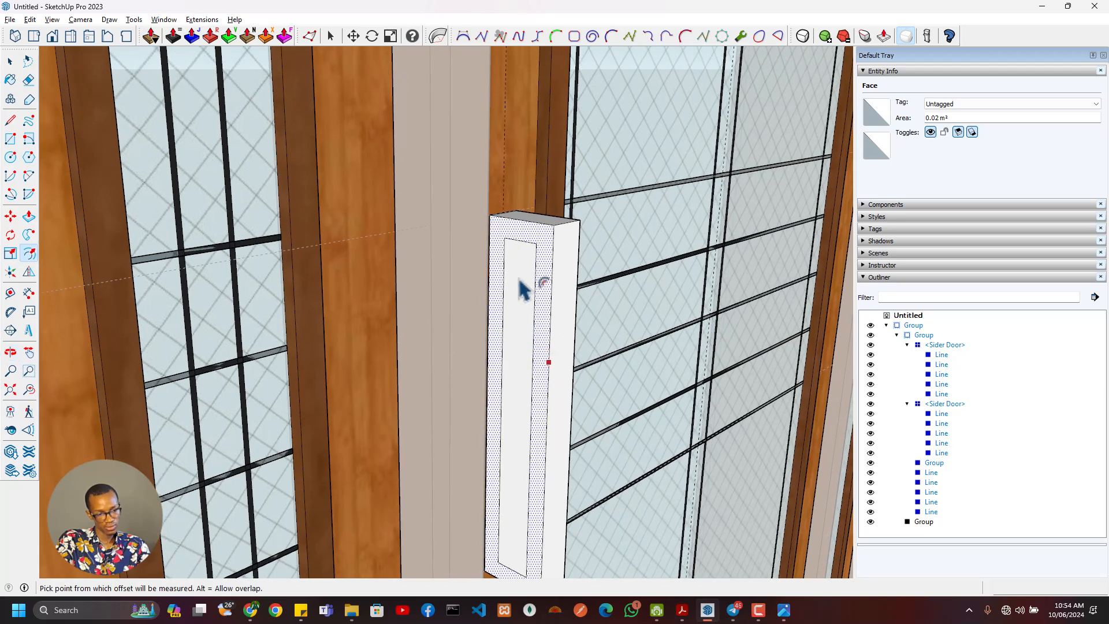
{"action": "scroll", "coordinate": [517, 271], "scroll_direction": "up", "scroll_amount": 3}
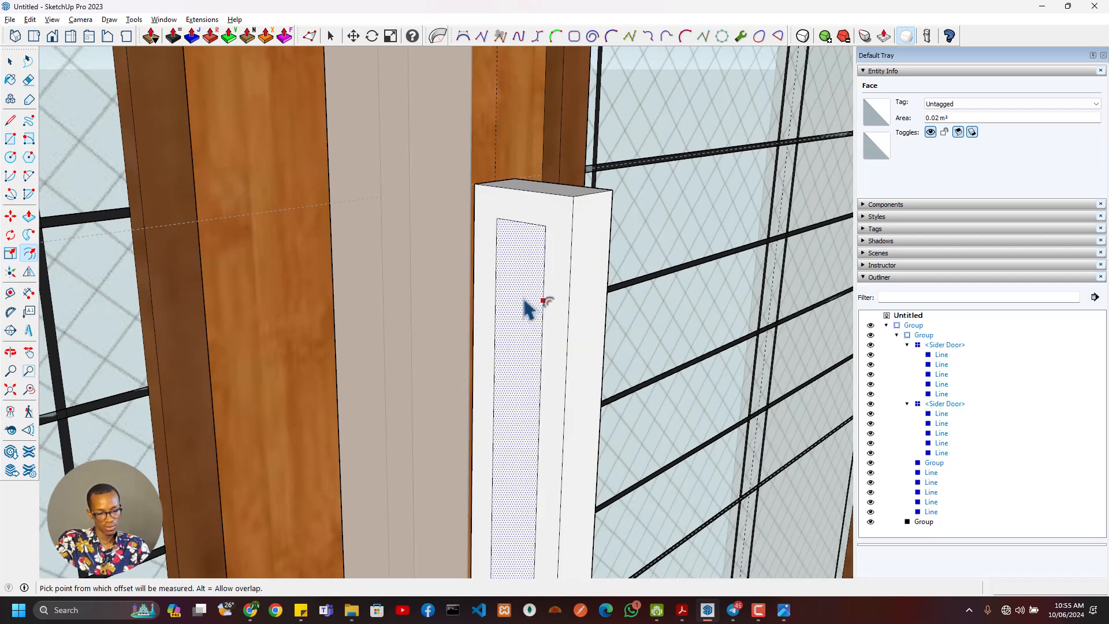
{"action": "key", "text": "l"}
{"action": "left_click", "coordinate": [496, 218]}
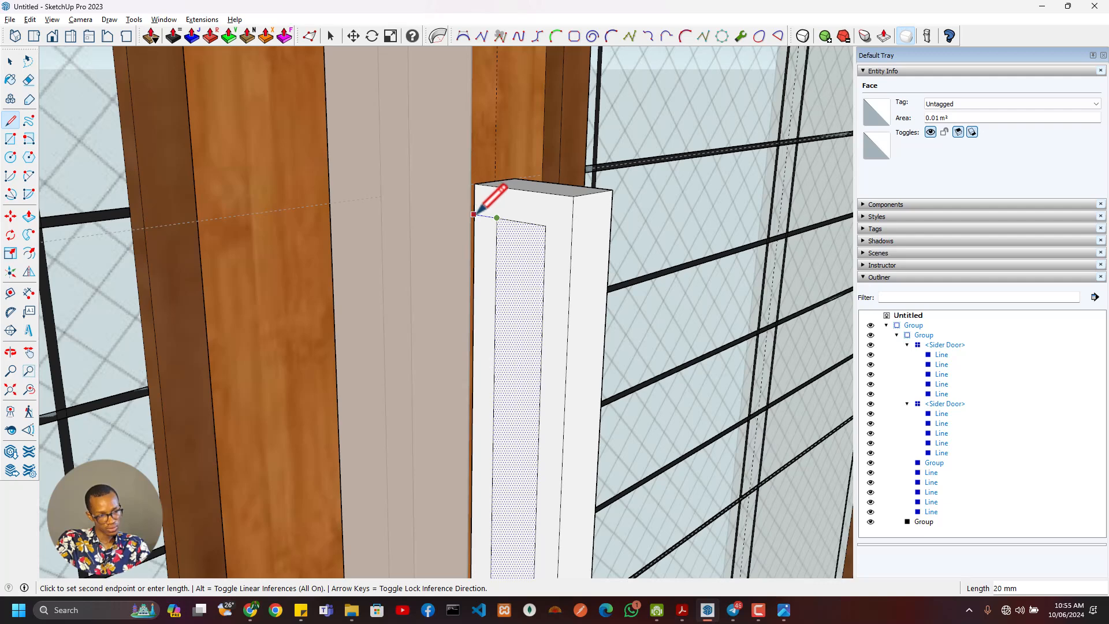
{"action": "left_click", "coordinate": [474, 214]}
{"action": "scroll", "coordinate": [505, 345], "scroll_direction": "down", "scroll_amount": 3}
{"action": "middle_click_drag", "start_coordinate": [505, 345], "coordinate": [512, 136], "text": "shift"}
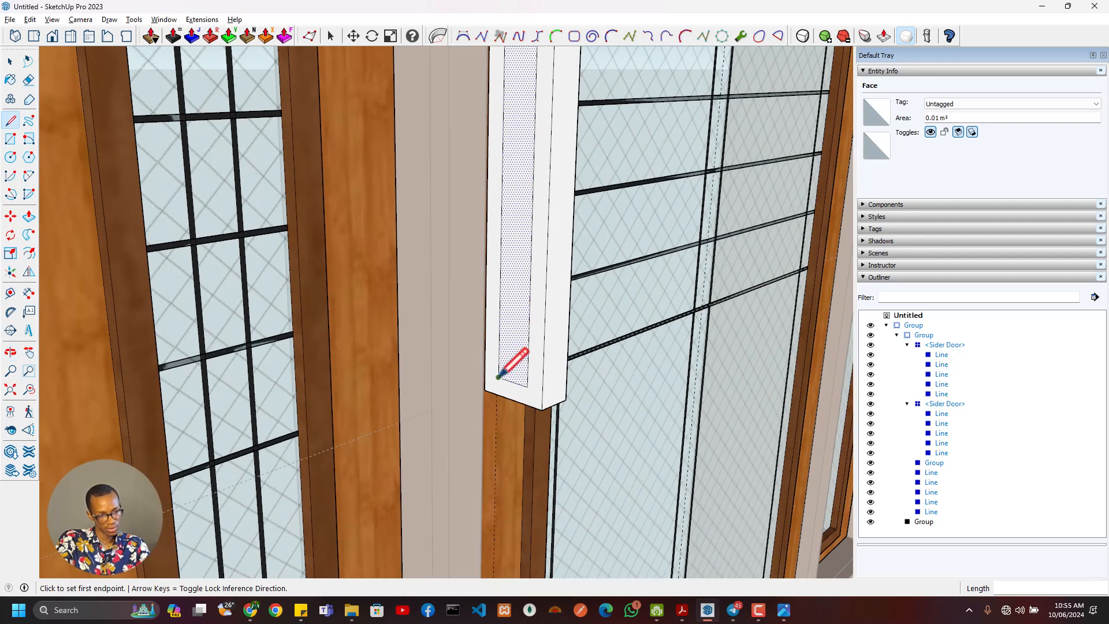
{"action": "left_click", "coordinate": [498, 377]}
{"action": "left_click", "coordinate": [490, 373]}
- Erase the inset's door-side edge and push the enclosed face 40 mm through the block, leaving a C-shaped handle
{"action": "key", "text": "p"}
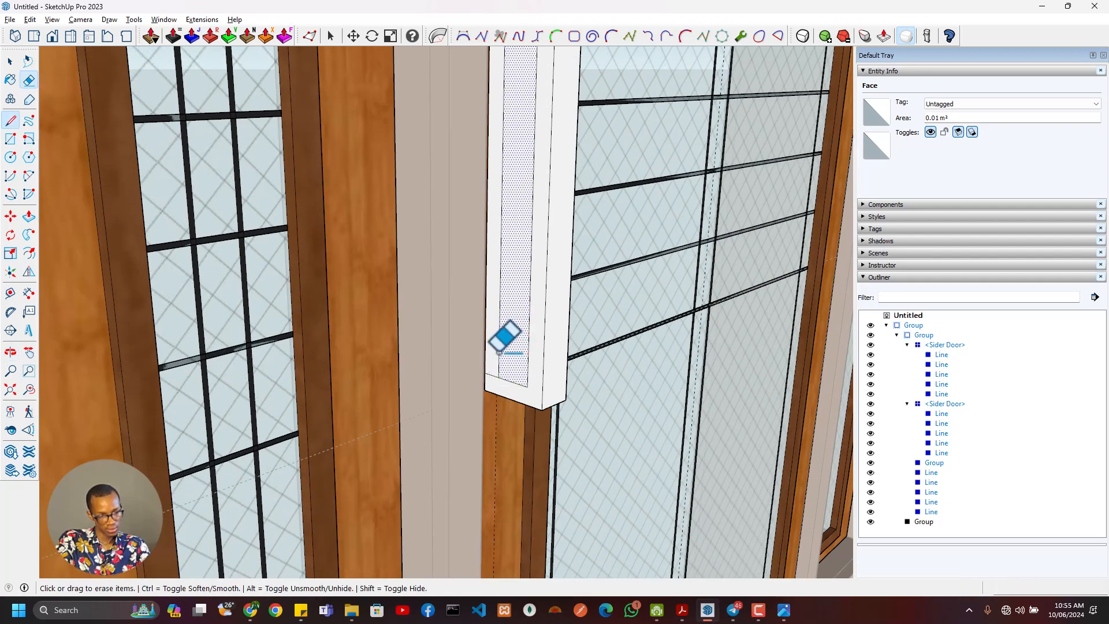
{"action": "left_click", "coordinate": [511, 346]}
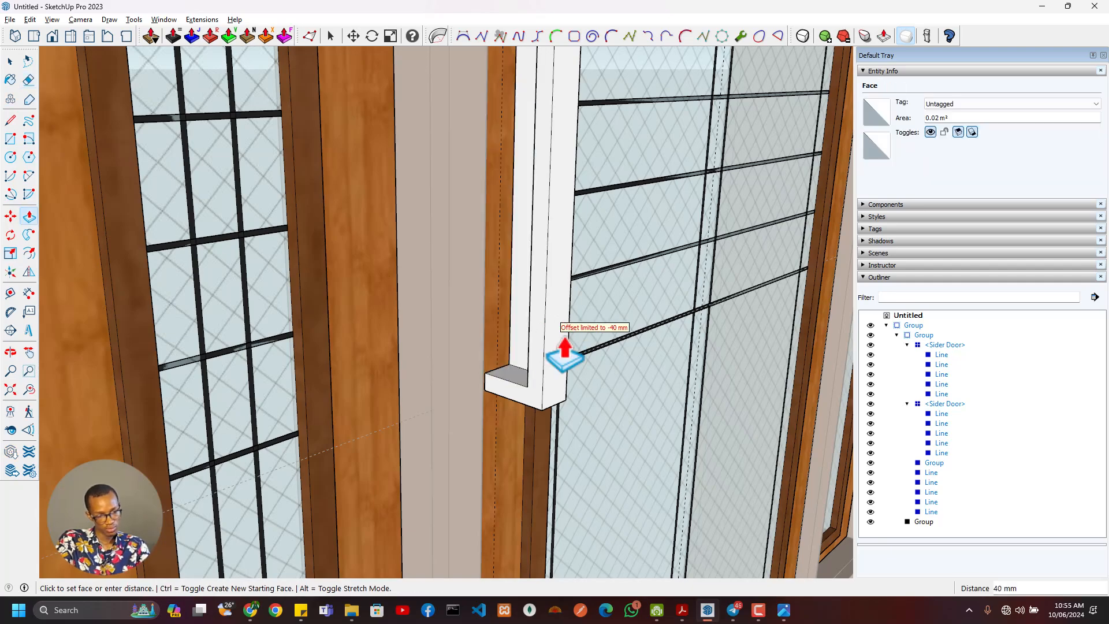
{"action": "left_click", "coordinate": [564, 421]}
- Group all of the handle's geometry and name the group Door Handle
{"action": "middle_click_drag", "start_coordinate": [564, 421], "coordinate": [488, 438]}
{"action": "scroll", "coordinate": [471, 309], "scroll_direction": "up", "scroll_amount": 3}
{"action": "key", "text": "space"}
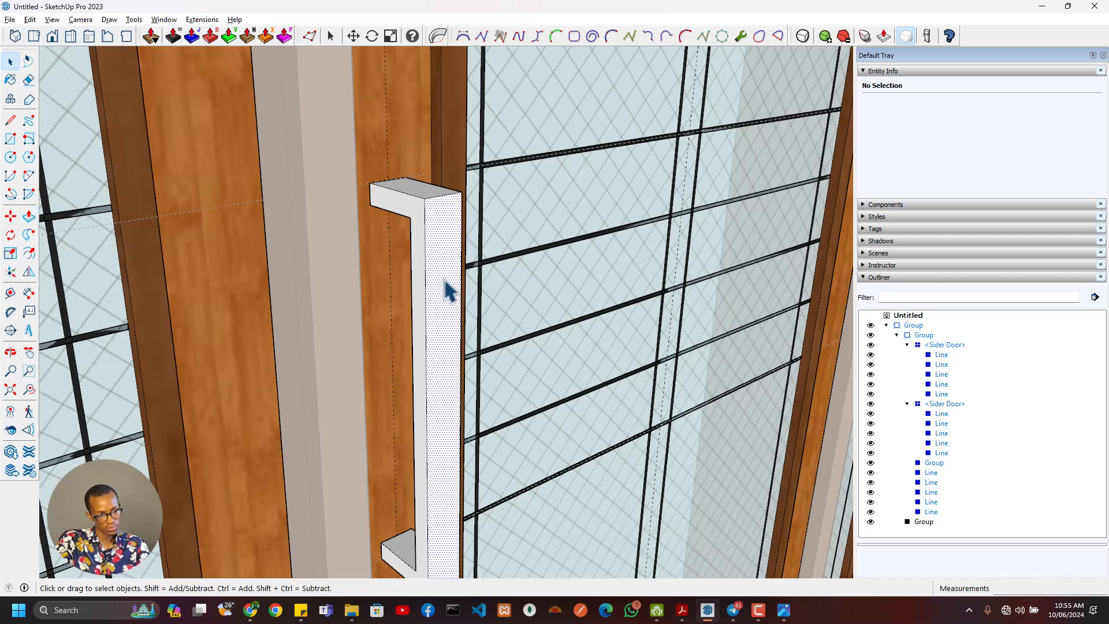
{"action": "triple_click", "coordinate": [446, 290]}
{"action": "right_click", "coordinate": [446, 281]}
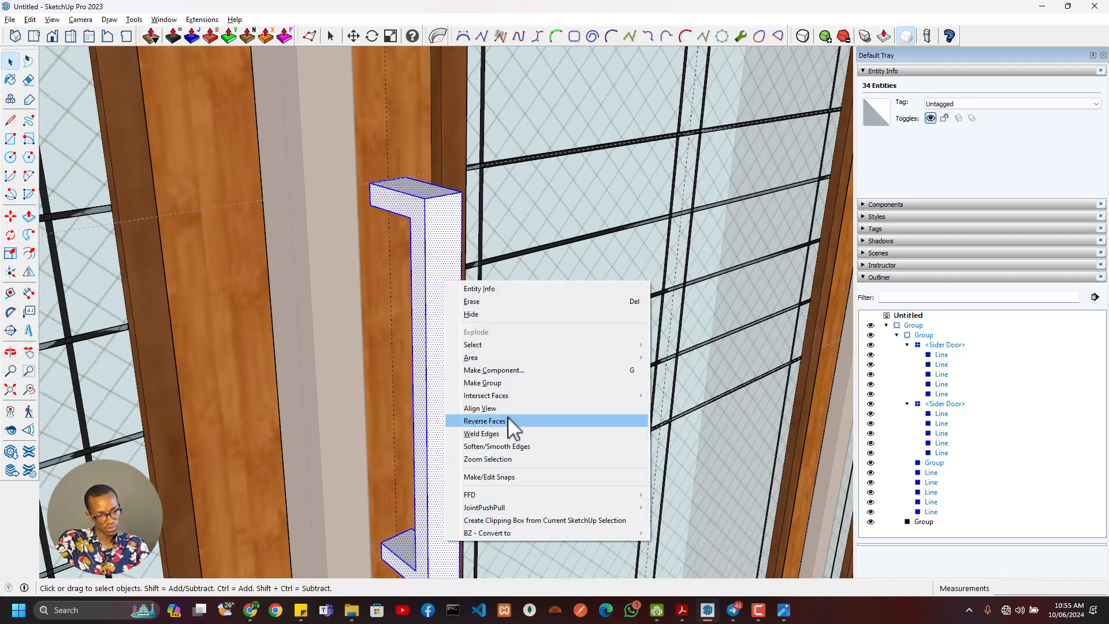
{"action": "left_click", "coordinate": [503, 382]}
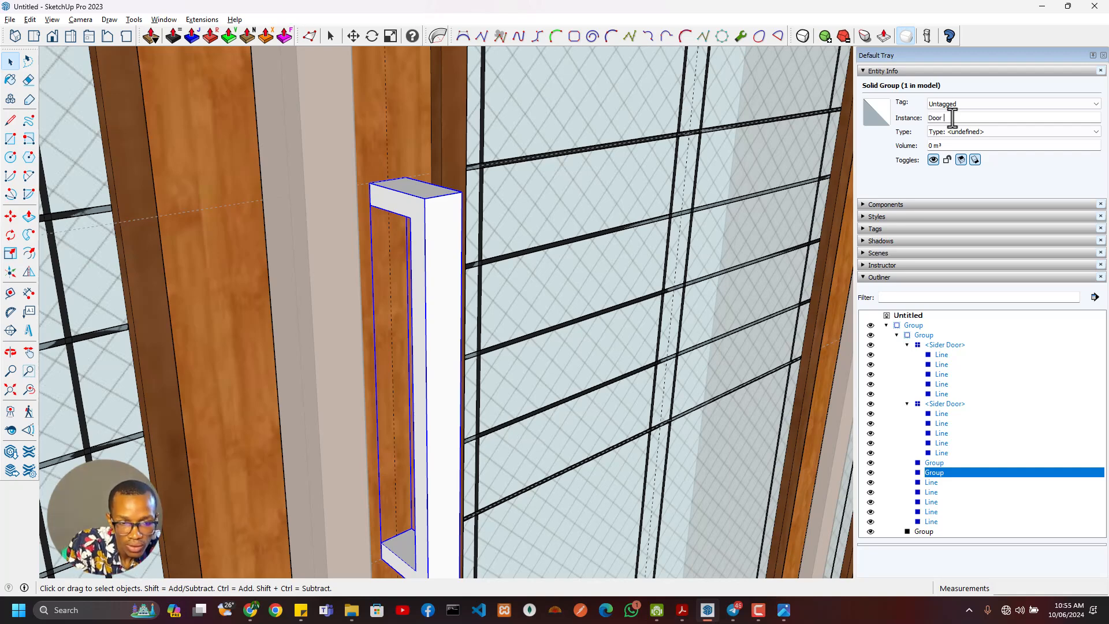
{"action": "key", "text": "Return"}
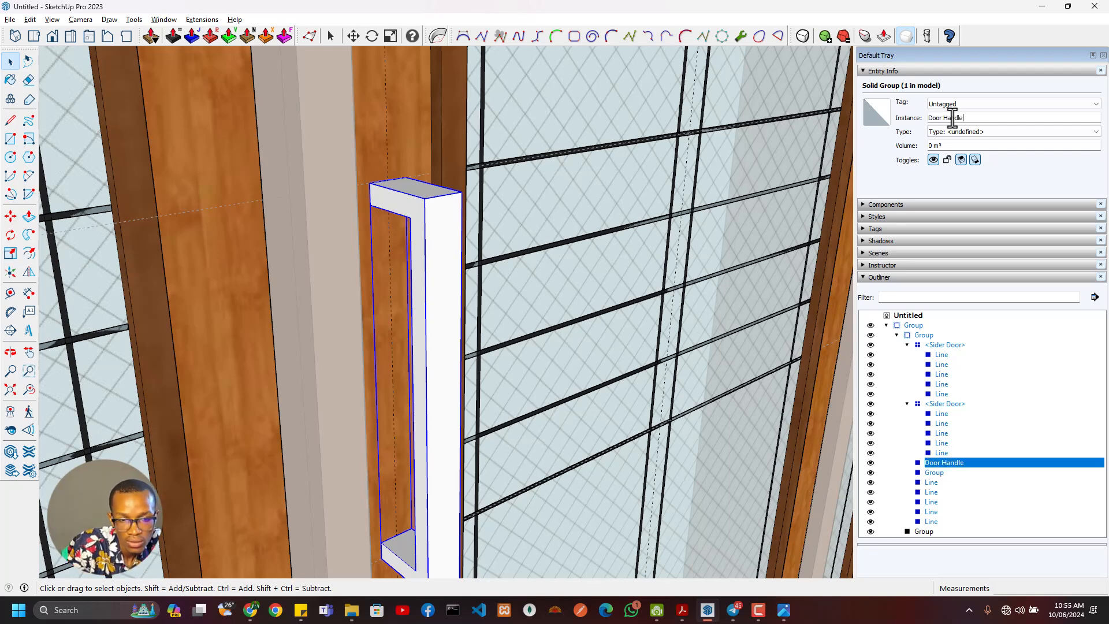
- Inside the Door Handle group, draw a 12-segment tangent arc about 18 mm long across the side face's upper outer corner
{"action": "scroll", "coordinate": [451, 237], "scroll_direction": "down", "scroll_amount": 4}
{"action": "middle_click_drag", "start_coordinate": [441, 241], "coordinate": [468, 251]}
{"action": "scroll", "coordinate": [483, 249], "scroll_direction": "up", "scroll_amount": 6}
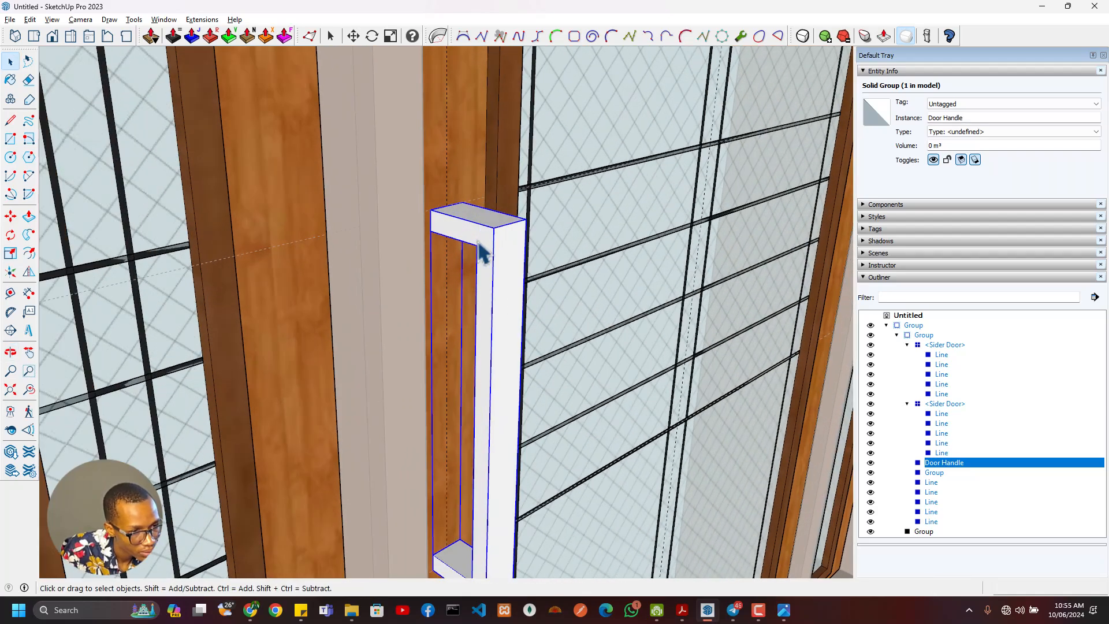
{"action": "mouse_move", "coordinate": [528, 221]}
{"action": "middle_mouse_down"}
{"action": "mouse_move", "coordinate": [539, 218]}
{"action": "mouse_move", "coordinate": [513, 230]}
{"action": "middle_mouse_up"}
{"action": "double_click", "coordinate": [513, 231]}
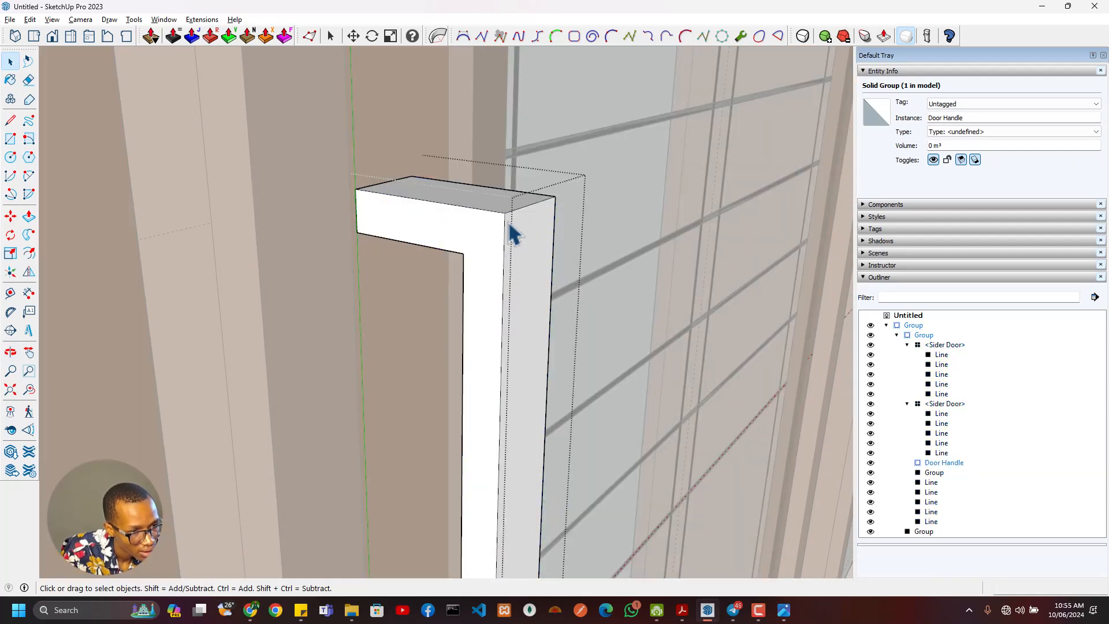
{"action": "left_click", "coordinate": [501, 232]}
{"action": "key", "text": "a"}
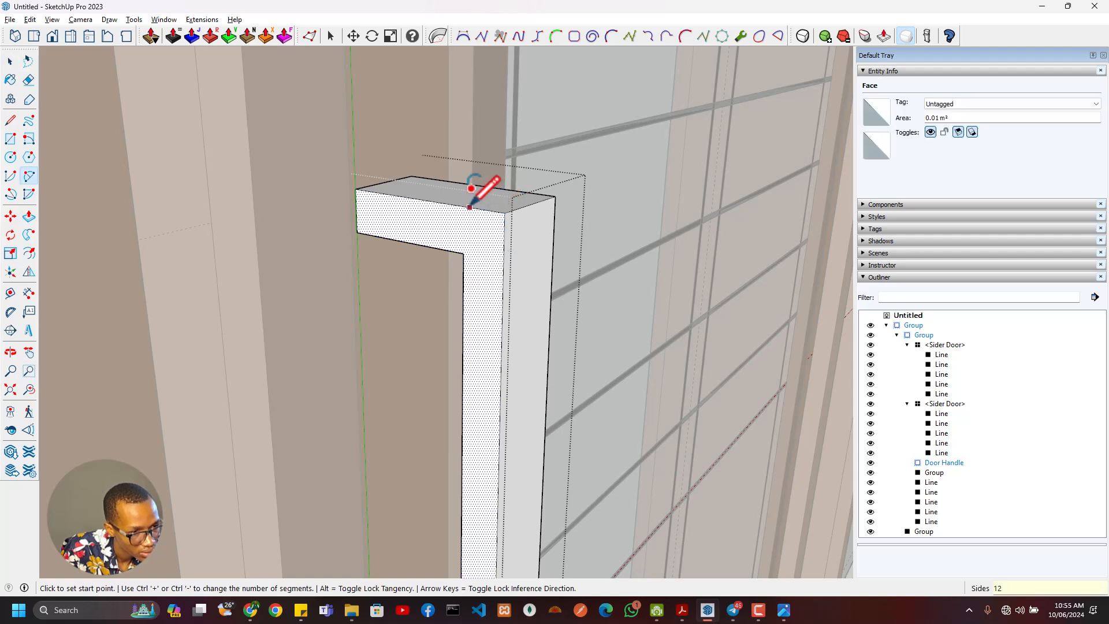
{"action": "left_click", "coordinate": [477, 208]}
{"action": "left_click", "coordinate": [504, 243]}
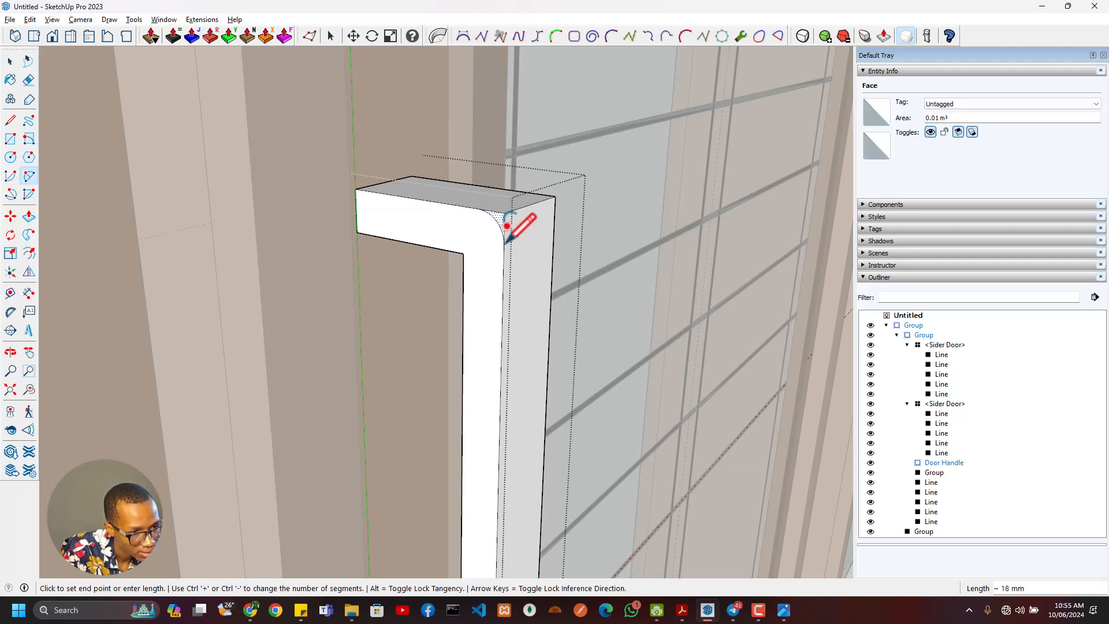
{"action": "left_click", "coordinate": [528, 174]}
- Try to cut away the handle's upper outer corner beyond the arc by pushing it 40 mm
{"action": "key", "text": "p"}
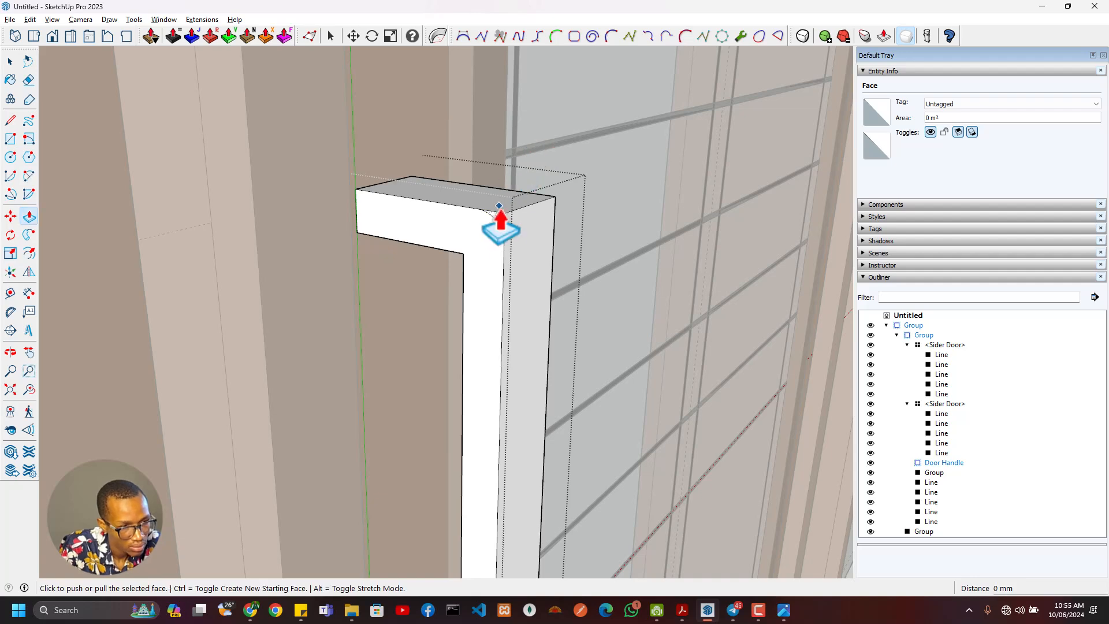
{"action": "middle_click_drag", "start_coordinate": [554, 213], "coordinate": [471, 295]}
{"action": "scroll", "coordinate": [471, 295], "scroll_direction": "down", "scroll_amount": 3}
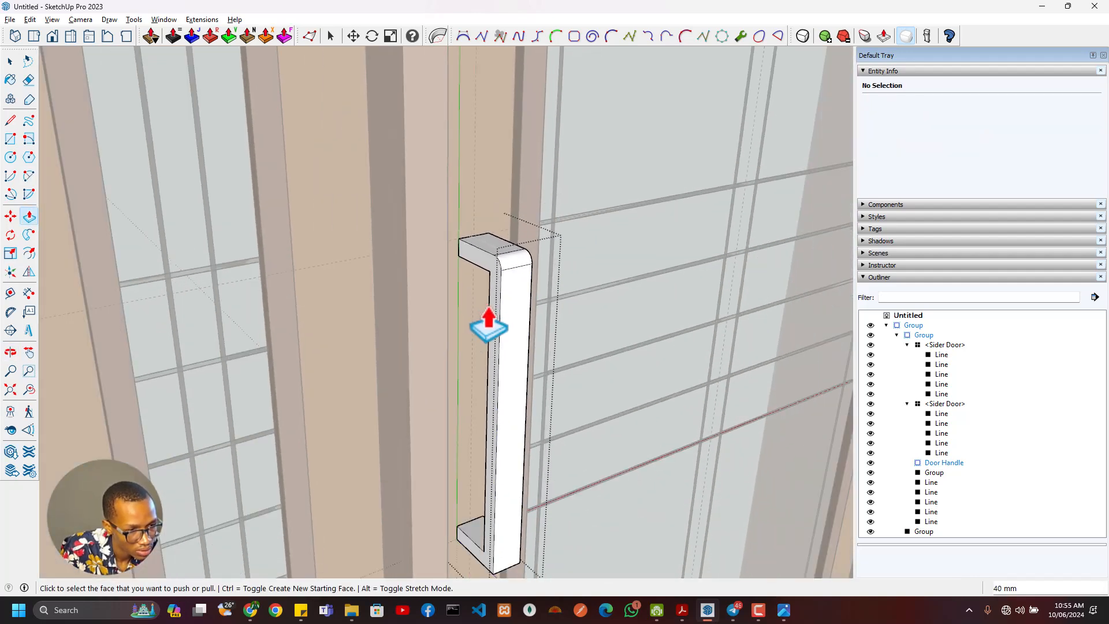
{"action": "scroll", "coordinate": [537, 254], "scroll_direction": "up", "scroll_amount": 1}
{"action": "scroll", "coordinate": [563, 211], "scroll_direction": "up", "scroll_amount": 3}
- Place a vertical guide on the handle's side face through the upper arc's inner endpoint, and measure across to its outer endpoint
{"action": "key", "text": "space"}
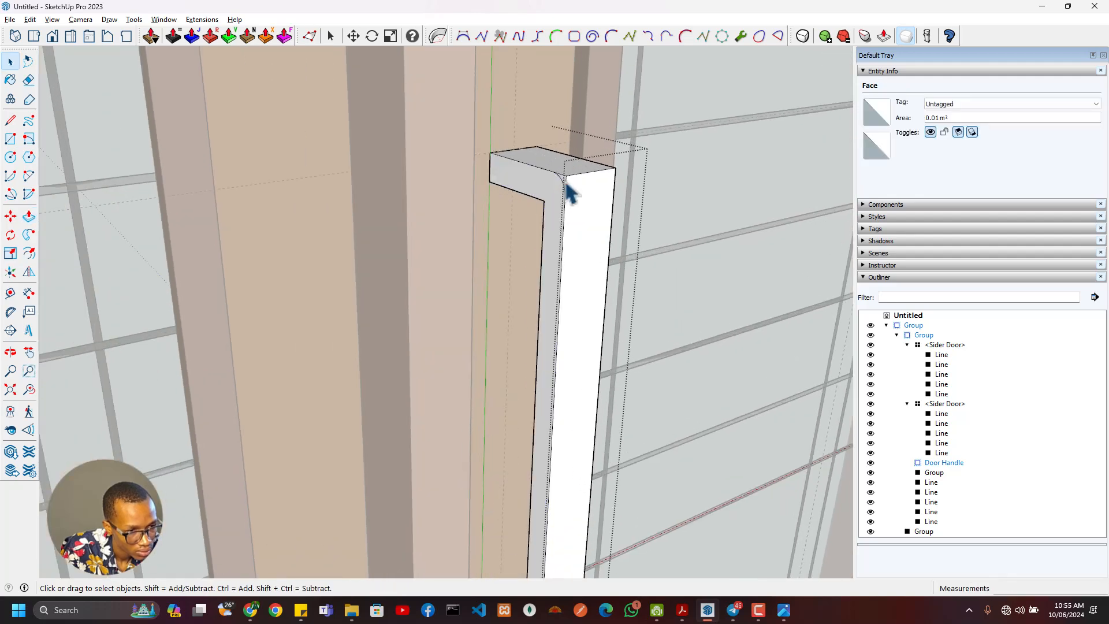
{"action": "left_click", "coordinate": [564, 184]}
{"action": "scroll", "coordinate": [558, 342], "scroll_direction": "down", "scroll_amount": 3}
{"action": "middle_click_drag", "start_coordinate": [558, 341], "coordinate": [584, 255], "text": "shift"}
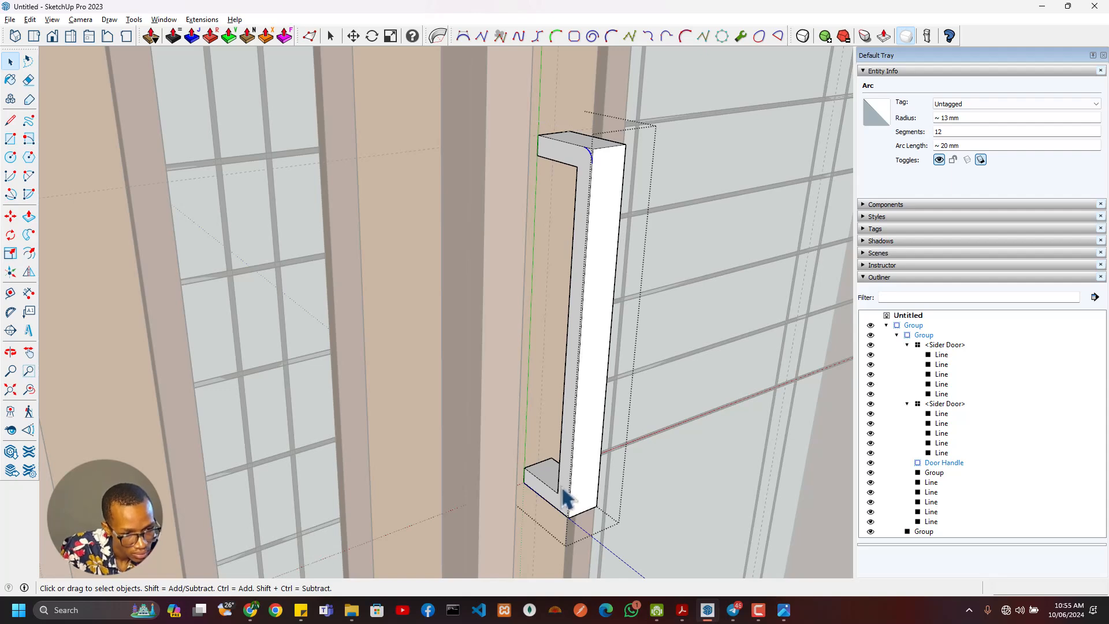
{"action": "middle_click_drag", "start_coordinate": [566, 498], "coordinate": [626, 297]}
{"action": "key", "text": "t"}
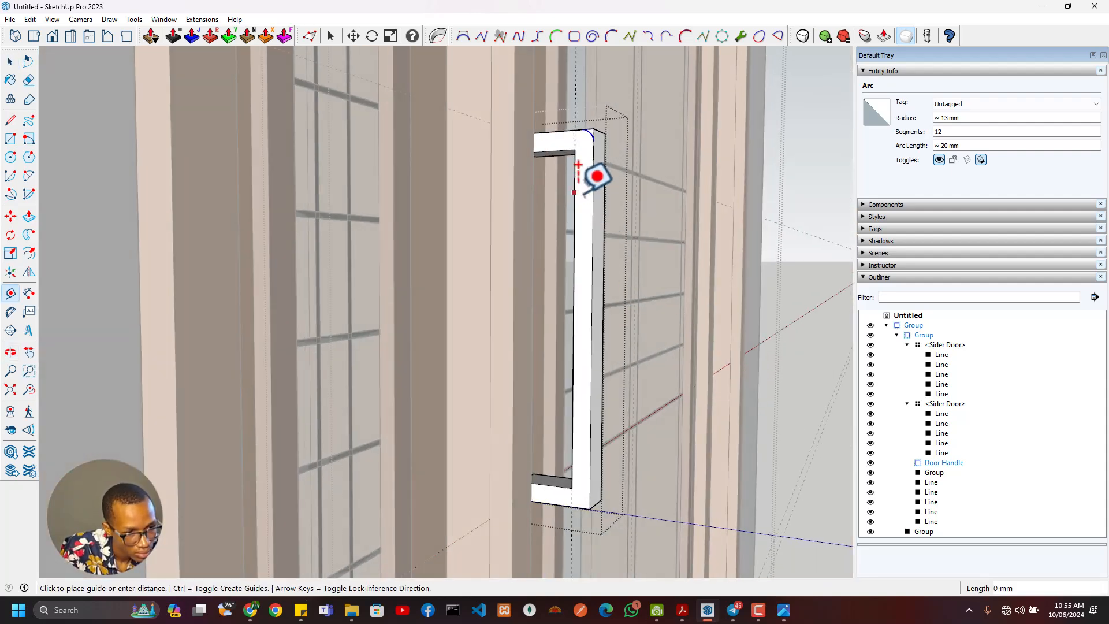
{"action": "scroll", "coordinate": [583, 100], "scroll_direction": "up", "scroll_amount": 6}
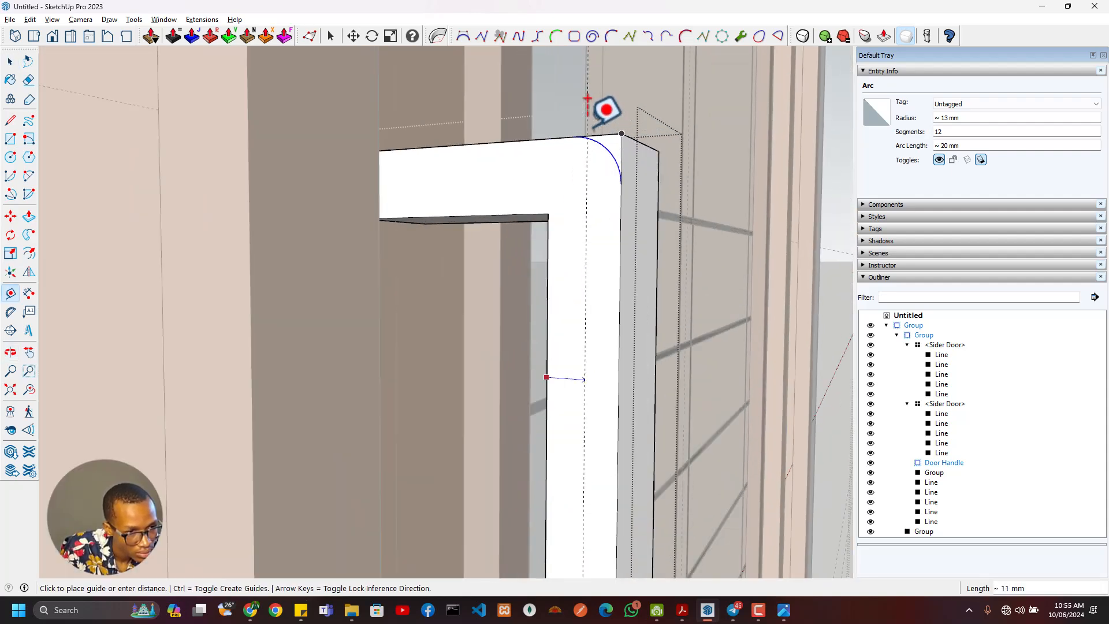
{"action": "scroll", "coordinate": [582, 181], "scroll_direction": "down", "scroll_amount": 3}
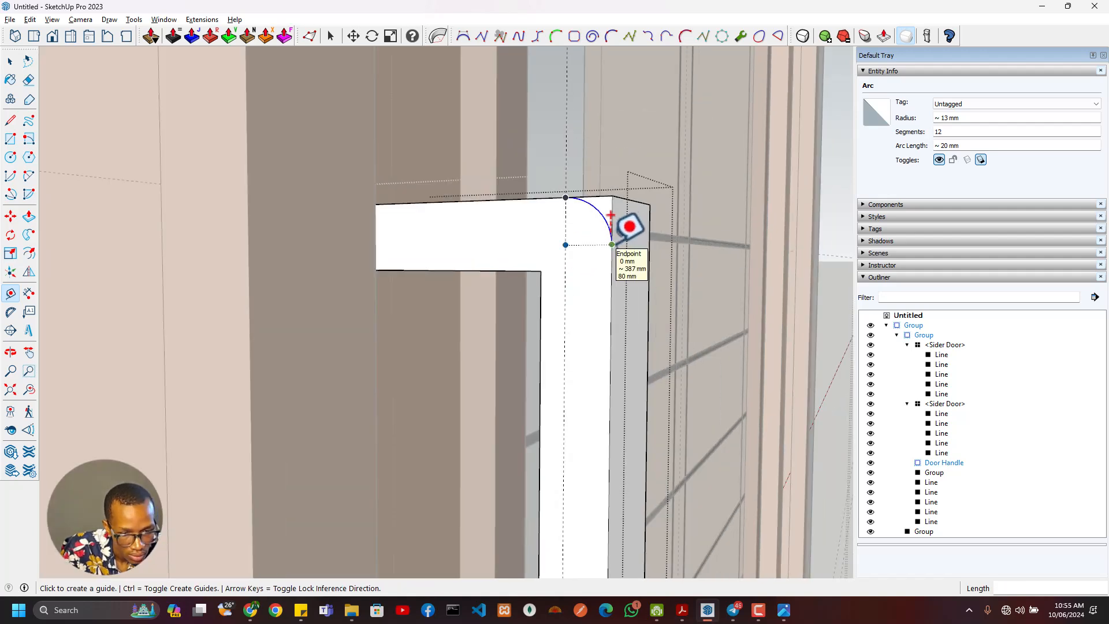
{"action": "left_click", "coordinate": [566, 245]}
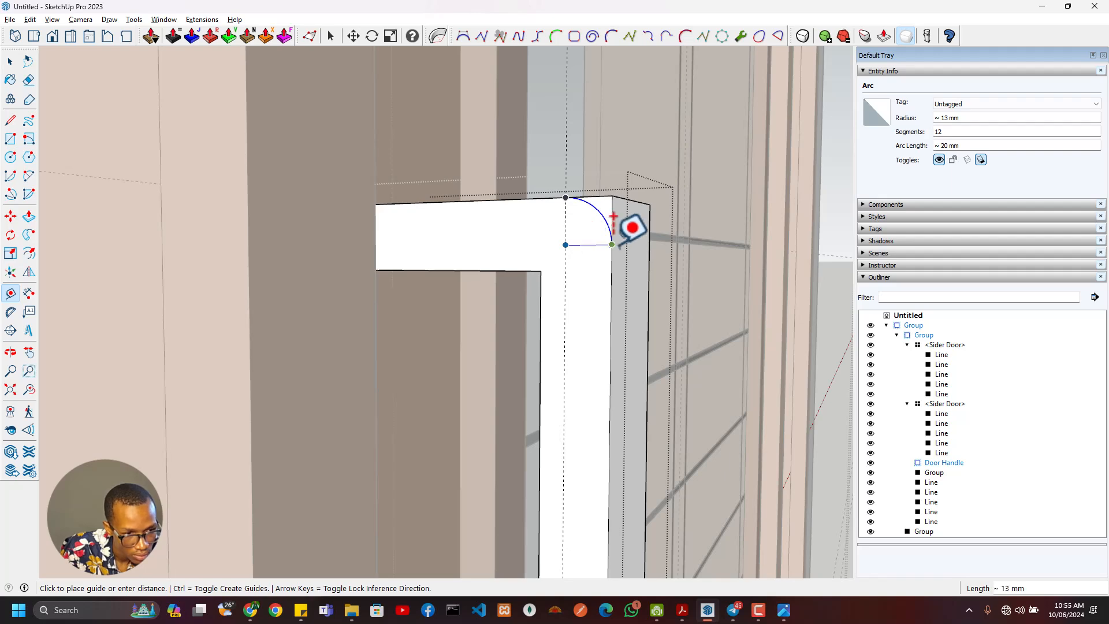
- Draw a matching tangent arc about 18 mm long across the handle's lower outer corner, starting at the vertical guide
{"action": "middle_click_drag", "start_coordinate": [596, 312], "coordinate": [626, 234], "text": "shift"}
{"action": "scroll", "coordinate": [632, 368], "scroll_direction": "up", "scroll_amount": 2}
{"action": "key", "text": "a"}
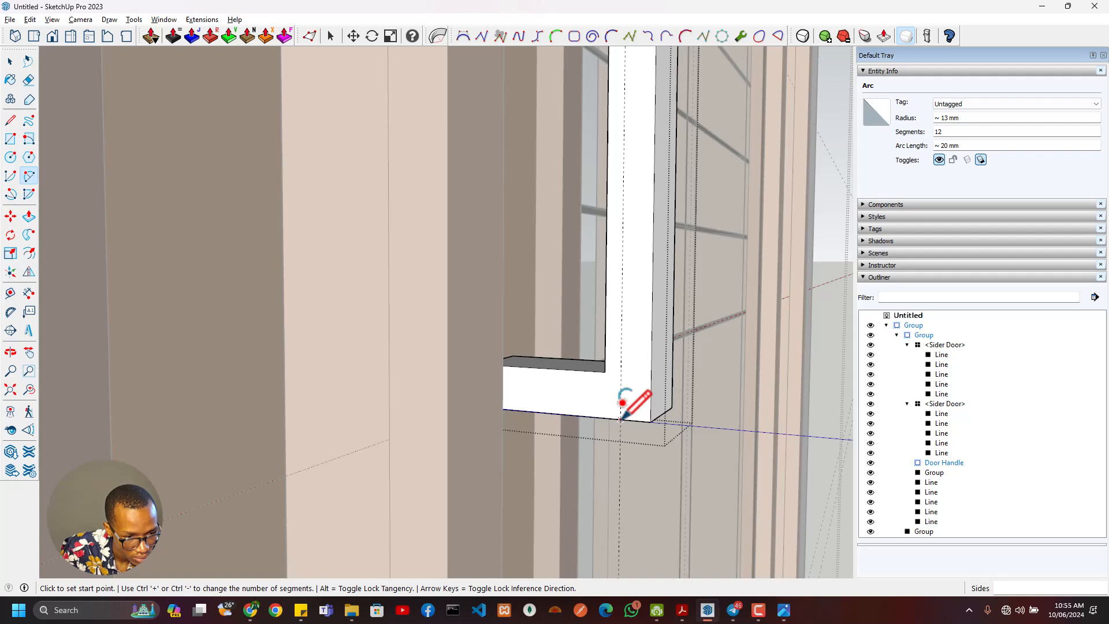
{"action": "left_click", "coordinate": [620, 418]}
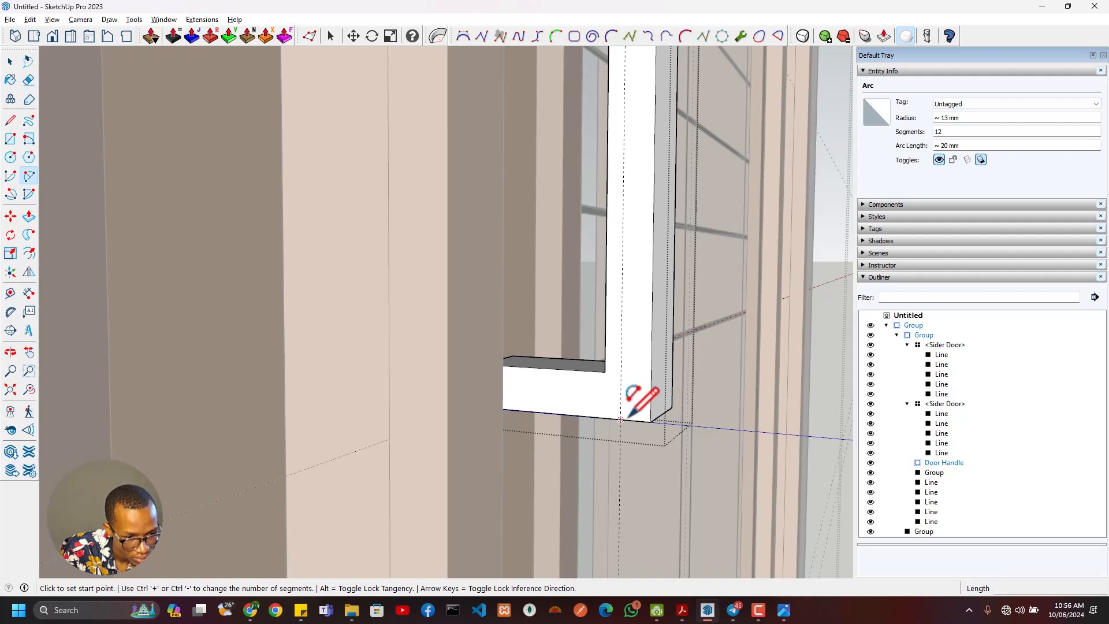
{"action": "left_click", "coordinate": [653, 391]}
{"action": "scroll", "coordinate": [672, 451], "scroll_direction": "down", "scroll_amount": 3}
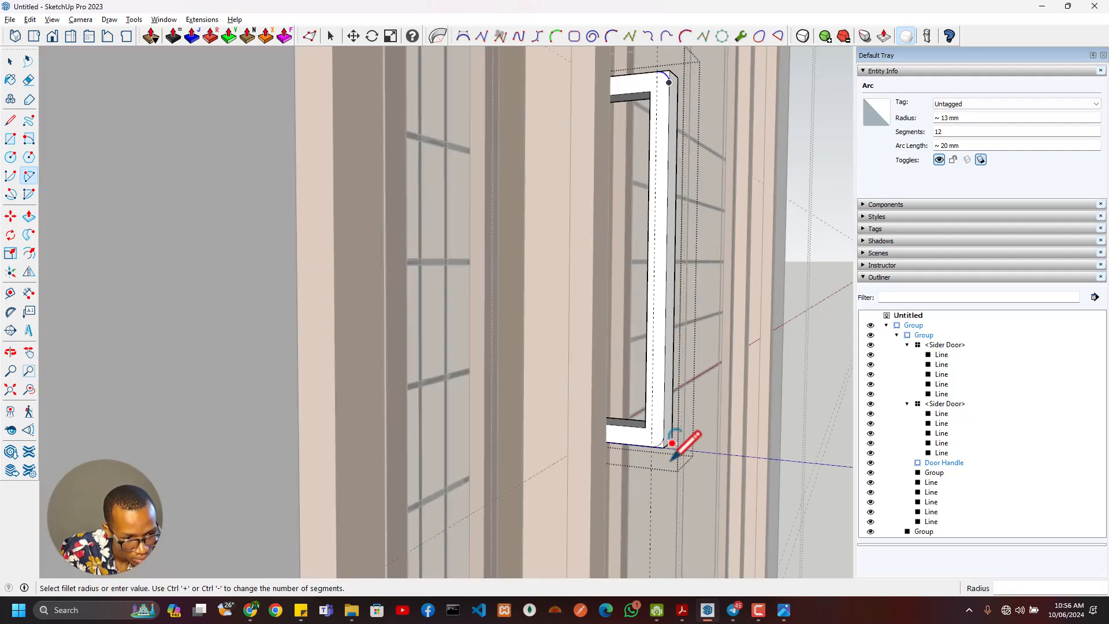
- Push the face beyond the arc at the handle's upper outer corner 40 mm and exit group editing, leaving the whole Door Handle group selected
{"action": "key", "text": "p"}
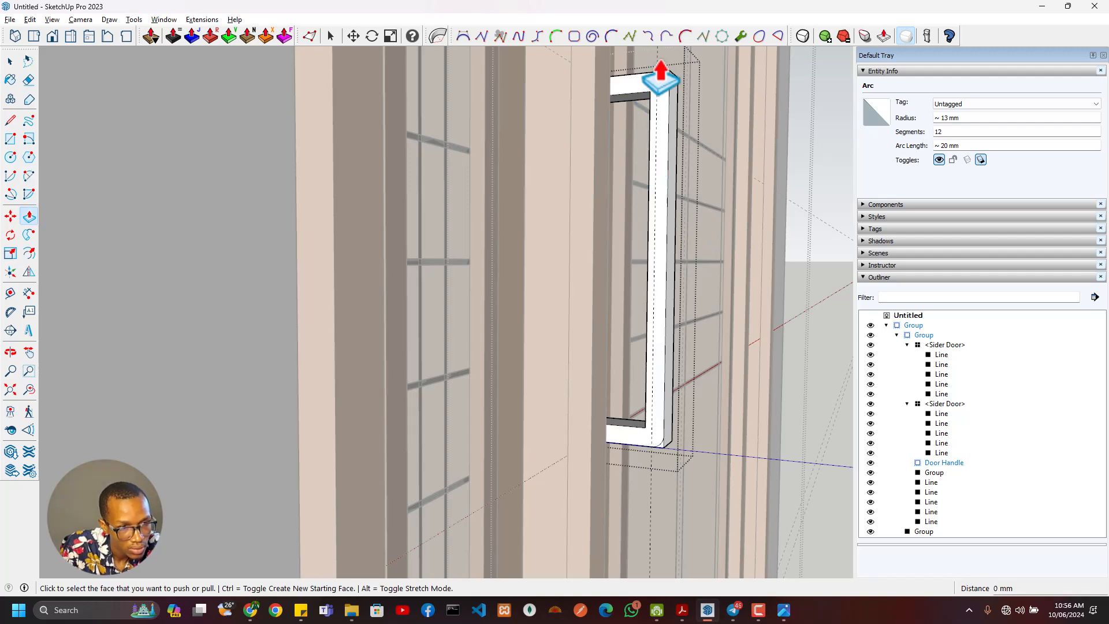
{"action": "scroll", "coordinate": [661, 60], "scroll_direction": "up", "scroll_amount": 1}
{"action": "left_click", "coordinate": [670, 78]}
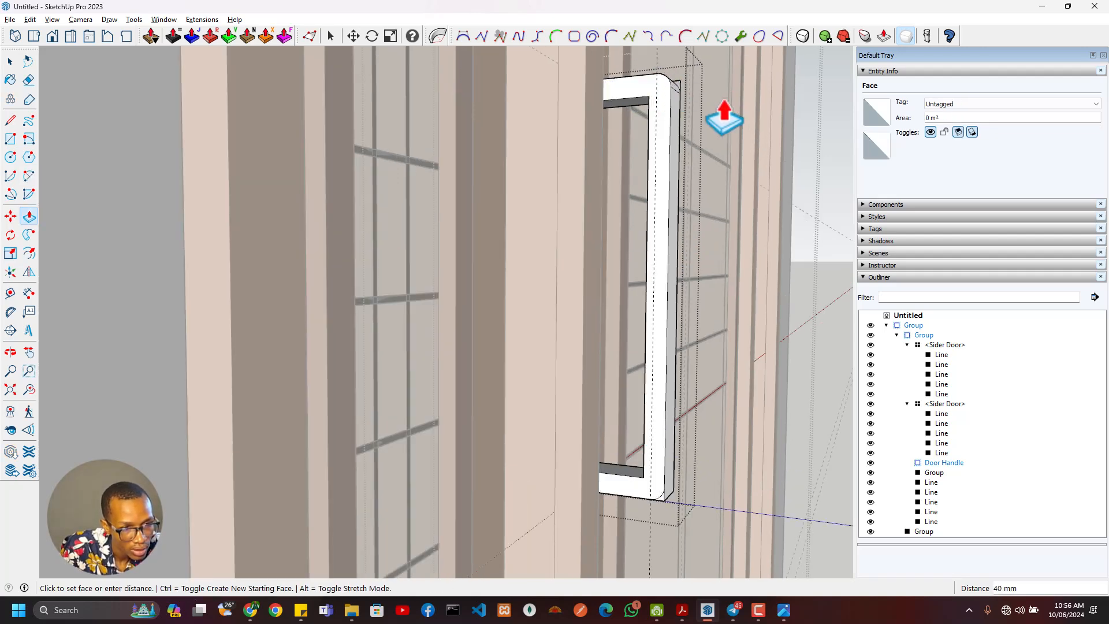
{"action": "left_click", "coordinate": [688, 94]}
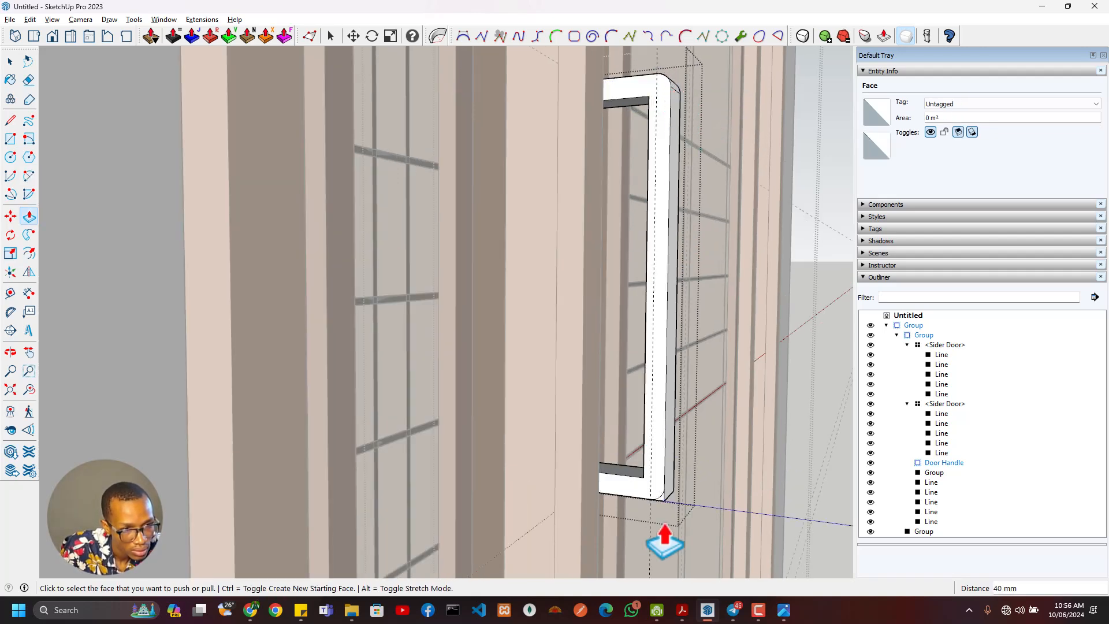
{"action": "middle_click_drag", "start_coordinate": [690, 511], "coordinate": [562, 476]}
{"action": "middle_click_drag", "start_coordinate": [398, 422], "coordinate": [449, 277]}
{"action": "key", "text": "space"}
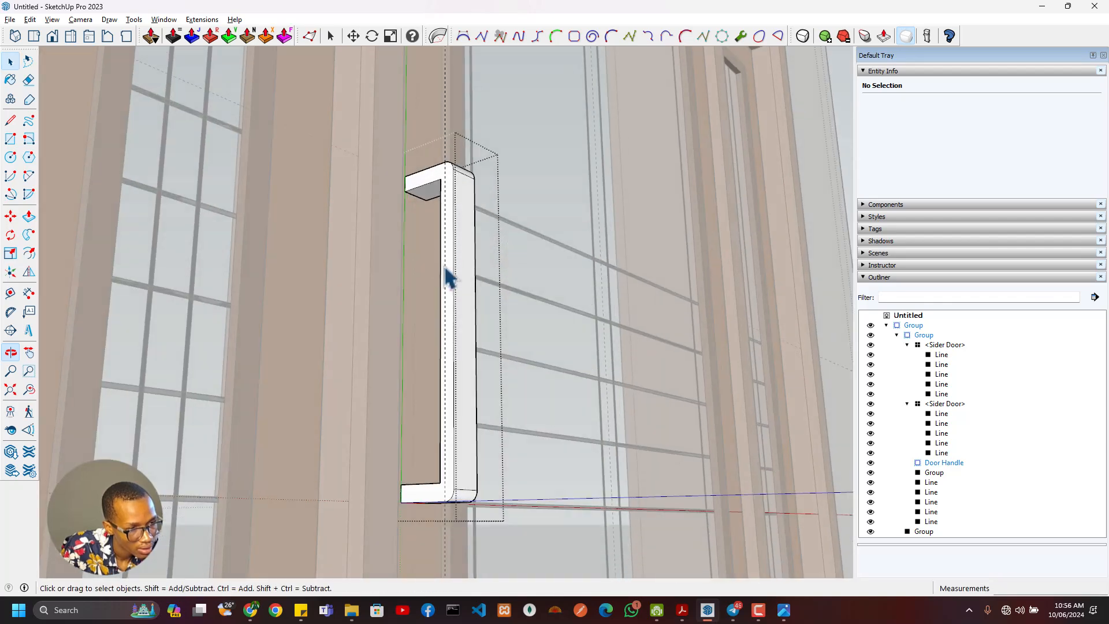
{"action": "left_click", "coordinate": [456, 277]}
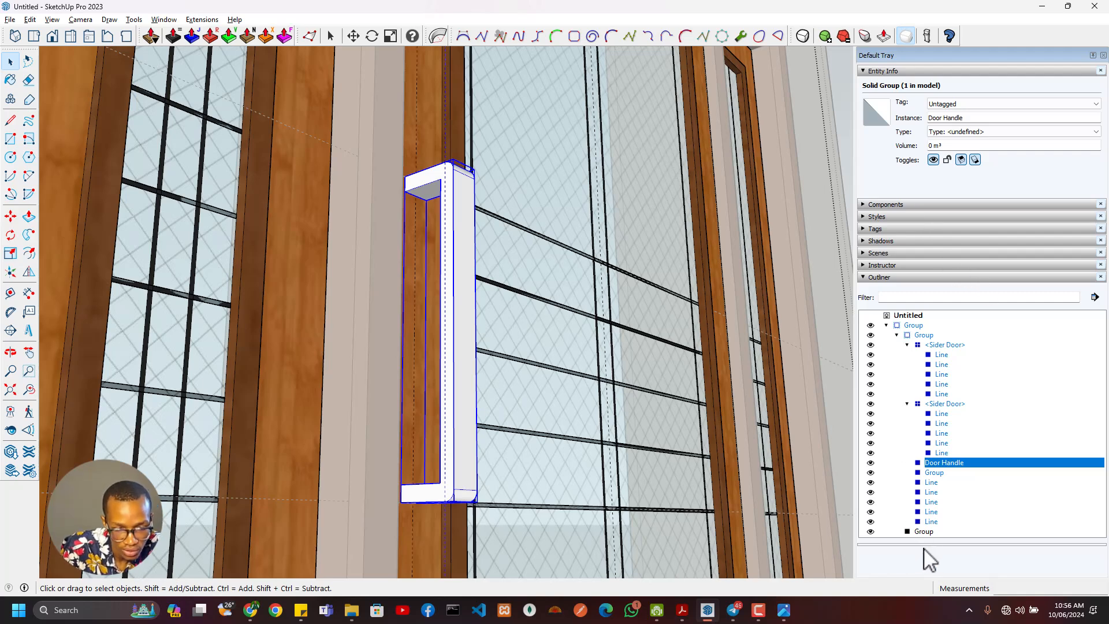
- Collapse the Outliner and show the Materials browser in the Default Tray
{"action": "left_click", "coordinate": [863, 277]}
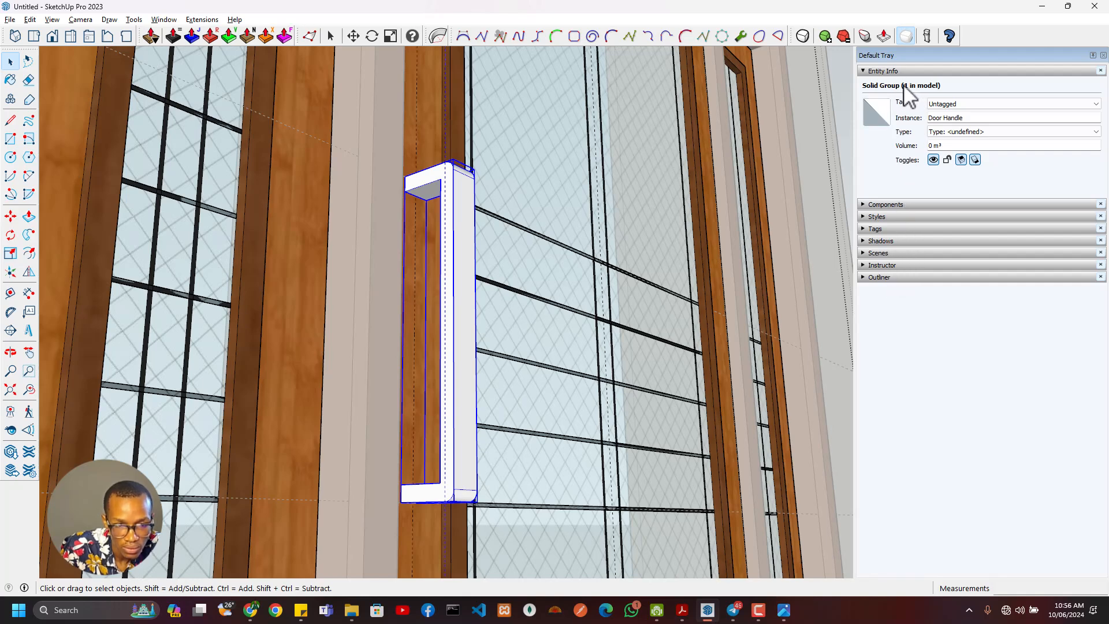
{"action": "left_click", "coordinate": [863, 71]}
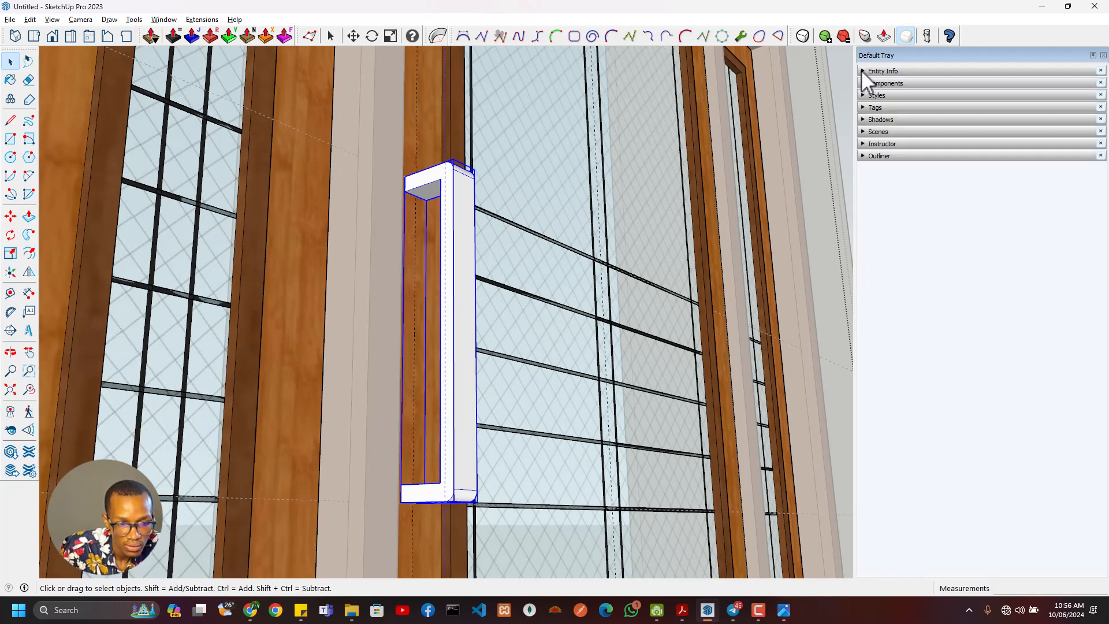
{"action": "left_click", "coordinate": [863, 71]}
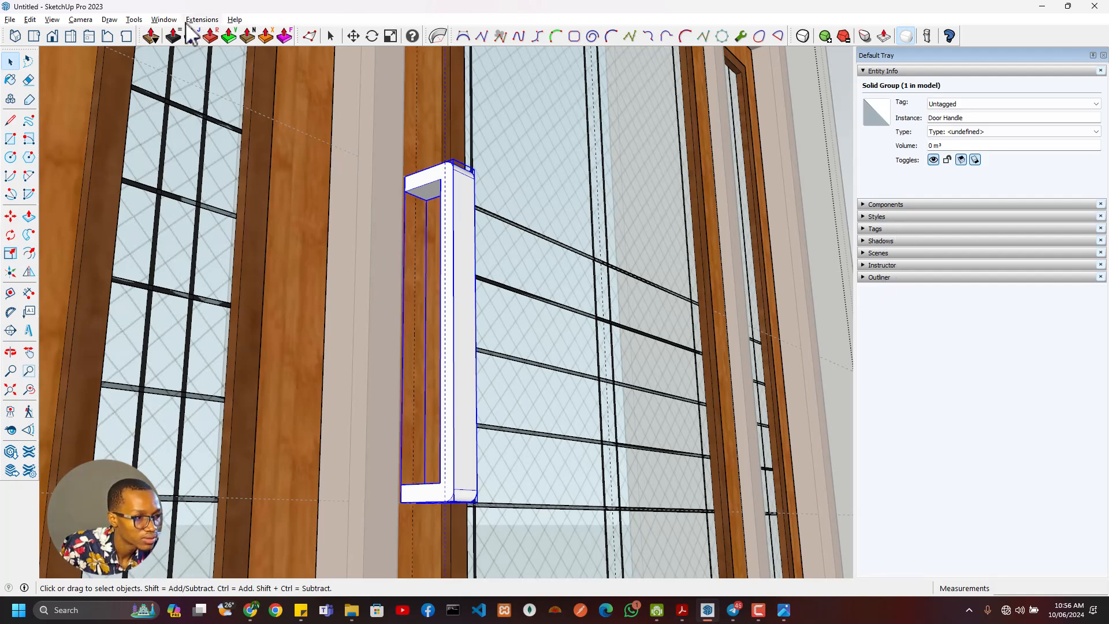
{"action": "left_click", "coordinate": [165, 20]}
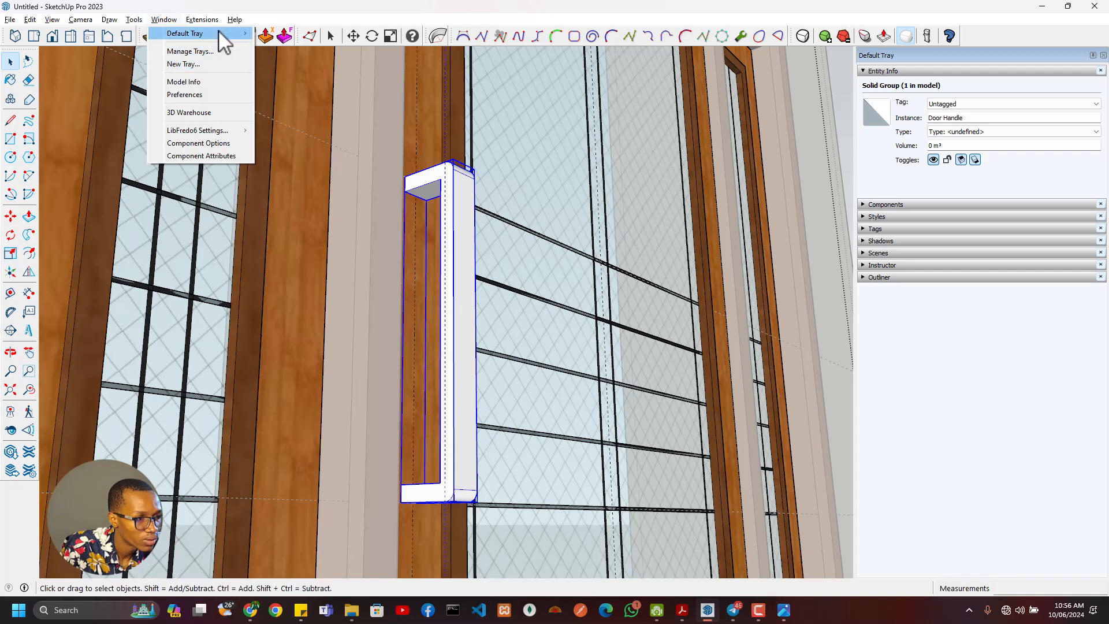
{"action": "mouse_move", "coordinate": [217, 35]}
{"action": "left_click", "coordinate": [289, 82]}
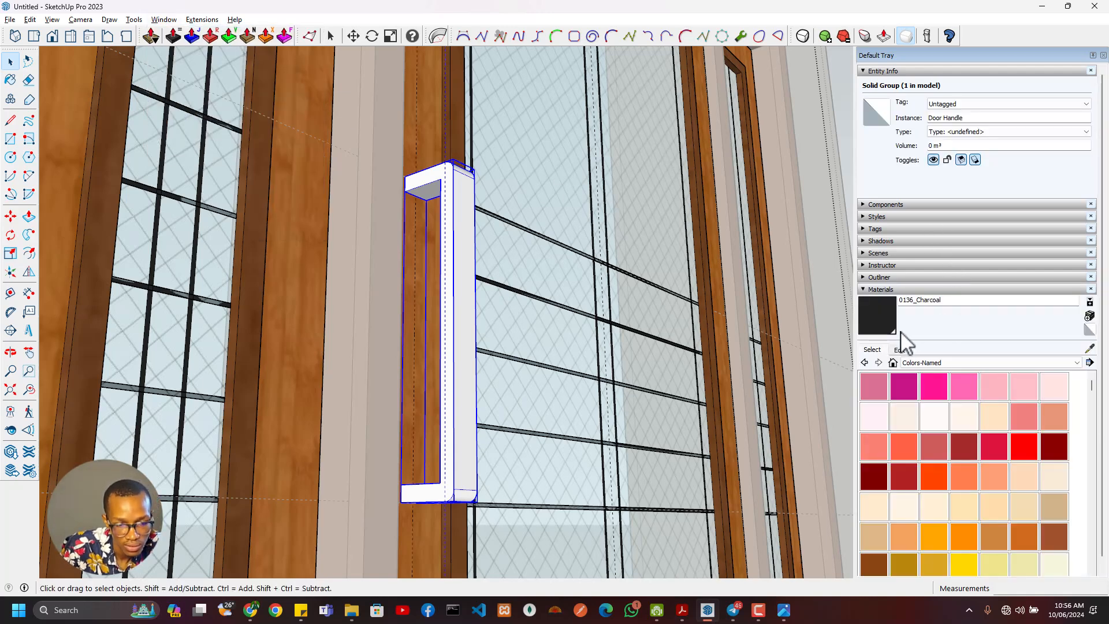
- Paint the Door Handle group with the Metal Seamed material from the Metal collection
{"action": "left_click", "coordinate": [929, 363]}
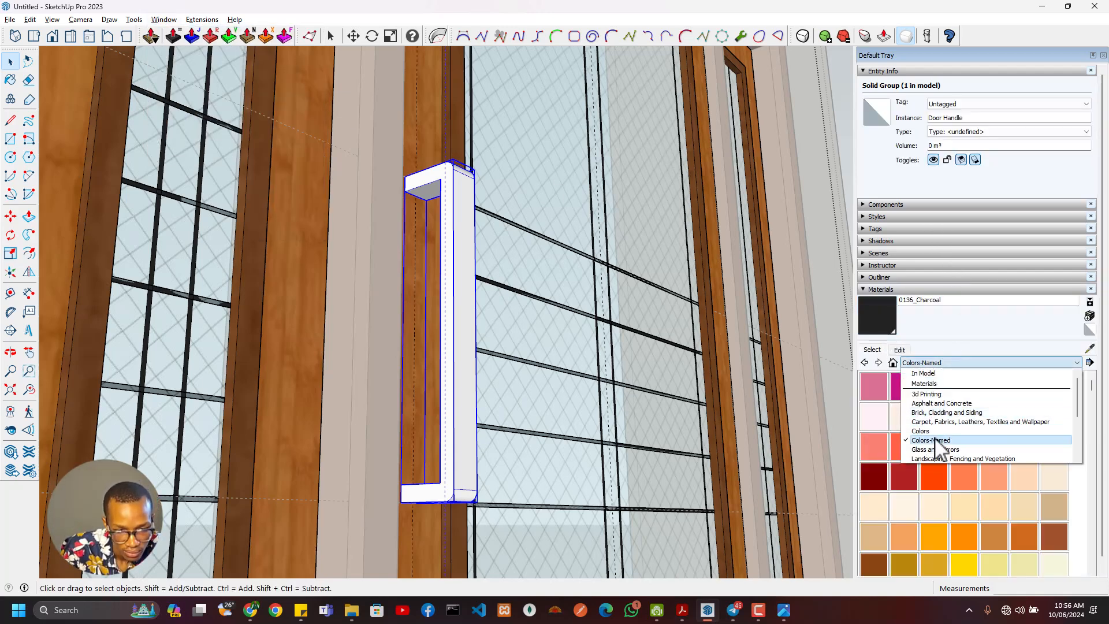
{"action": "left_click", "coordinate": [936, 446]}
{"action": "left_click", "coordinate": [934, 441]}
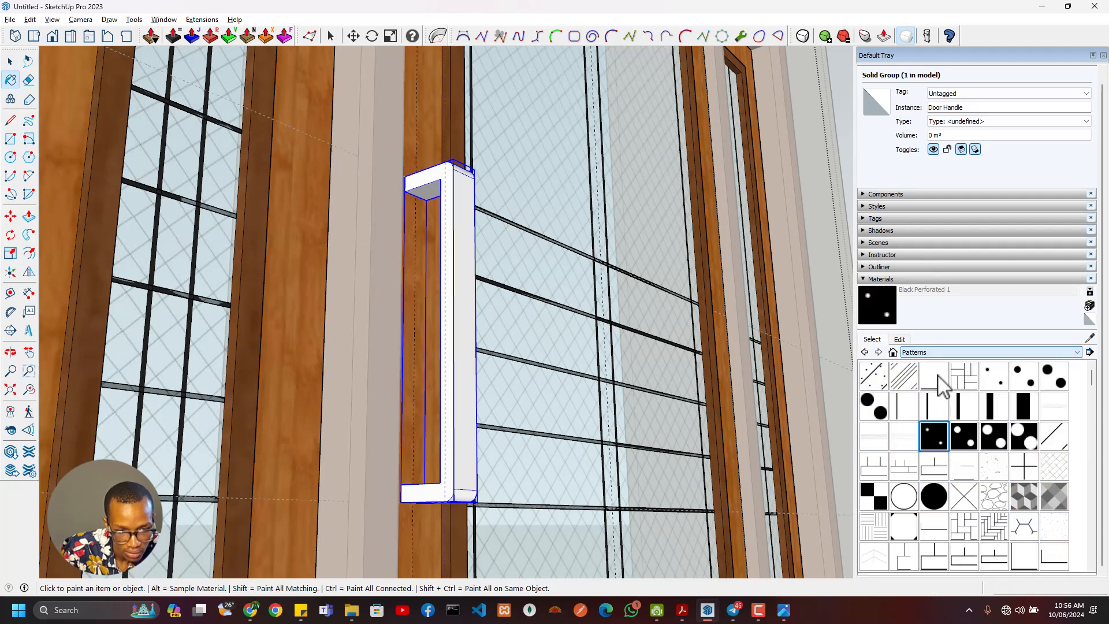
{"action": "left_click", "coordinate": [935, 353]}
{"action": "left_click", "coordinate": [944, 439]}
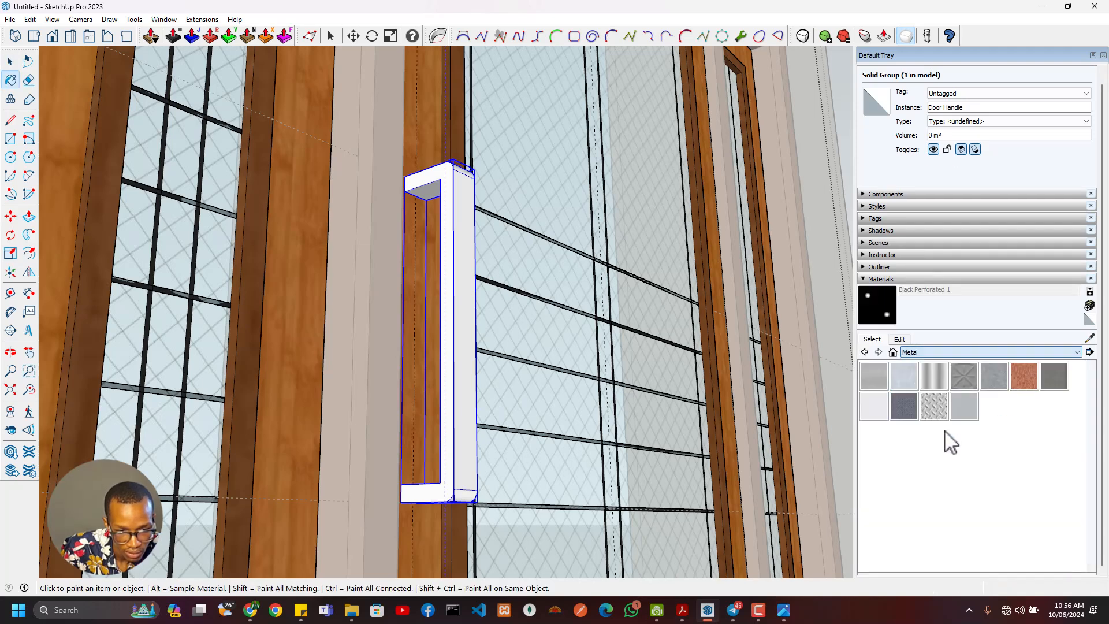
{"action": "left_click", "coordinate": [1052, 381]}
{"action": "left_click", "coordinate": [479, 323]}
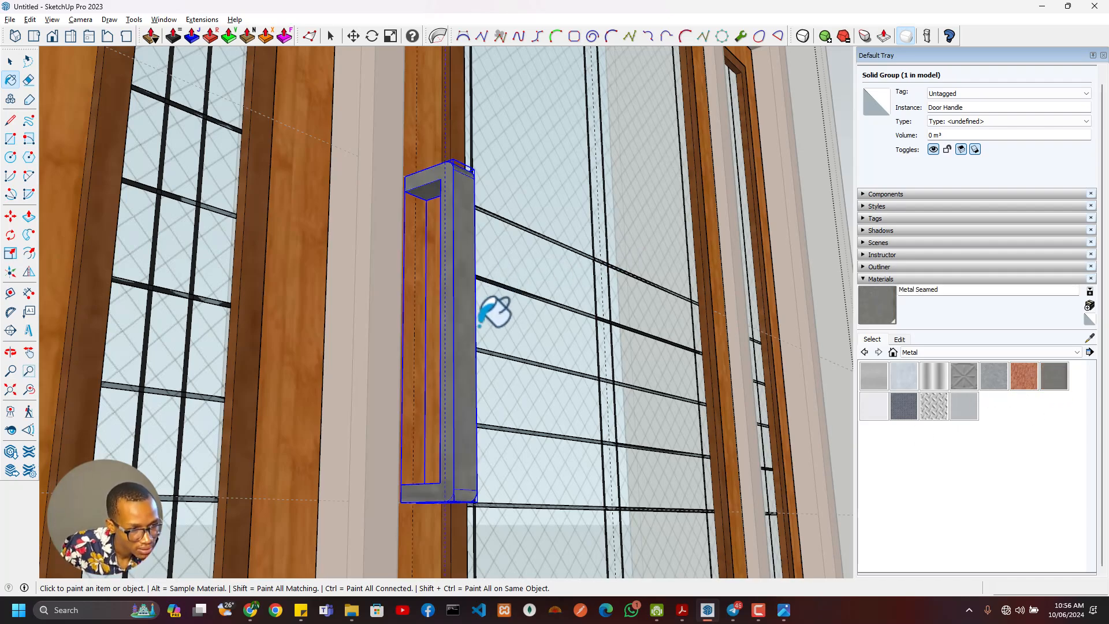
- Place a horizontal guide across the door stile below the handle's lower end, offset from the handle's bottom edge
{"action": "scroll", "coordinate": [480, 315], "scroll_direction": "down", "scroll_amount": 10}
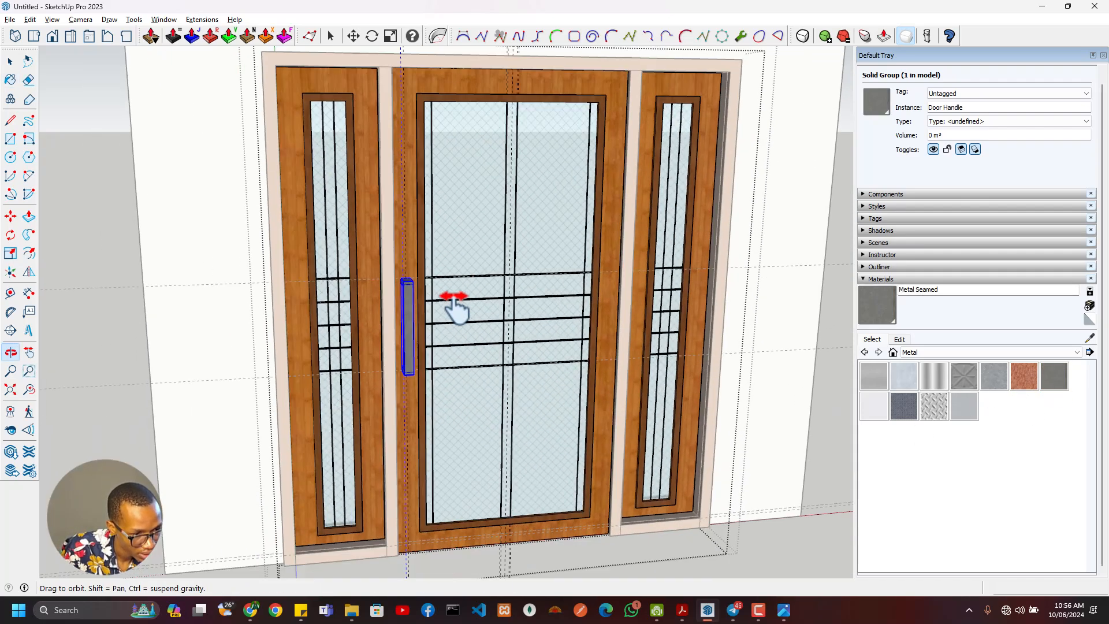
{"action": "middle_click_drag", "start_coordinate": [454, 296], "coordinate": [477, 277], "text": "shift"}
{"action": "scroll", "coordinate": [428, 363], "scroll_direction": "up", "scroll_amount": 7}
{"action": "middle_click_drag", "start_coordinate": [431, 364], "coordinate": [468, 231]}
{"action": "scroll", "coordinate": [464, 328], "scroll_direction": "up", "scroll_amount": 3}
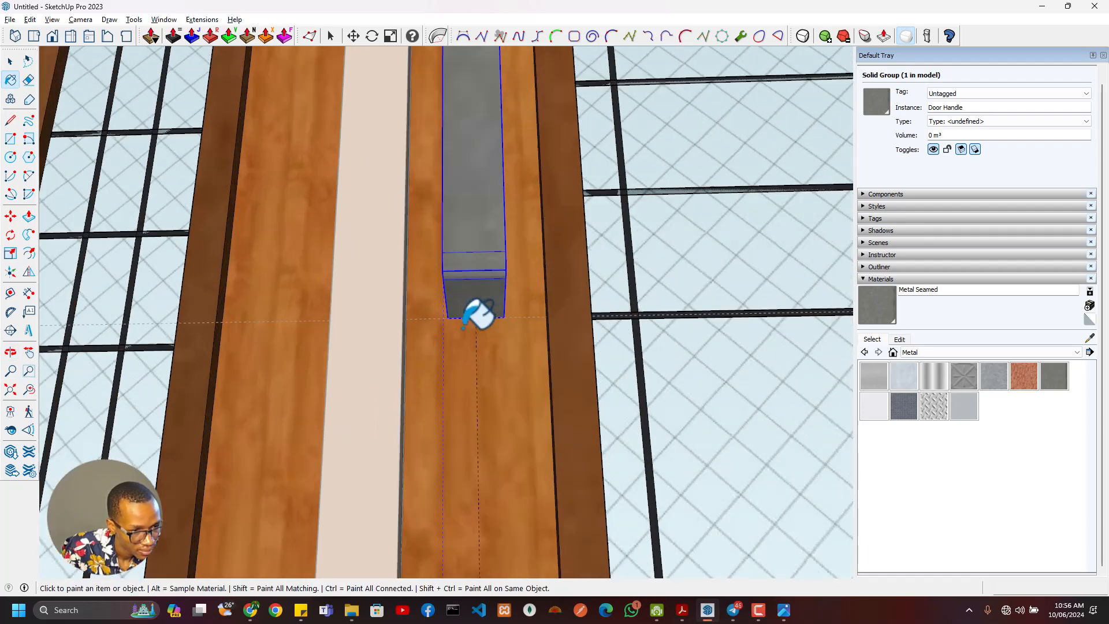
{"action": "mouse_move", "coordinate": [464, 328]}
{"action": "middle_mouse_down"}
{"action": "mouse_move", "coordinate": [322, 268]}
{"action": "mouse_move", "coordinate": [453, 199]}
{"action": "mouse_move", "coordinate": [498, 340]}
{"action": "middle_mouse_up"}
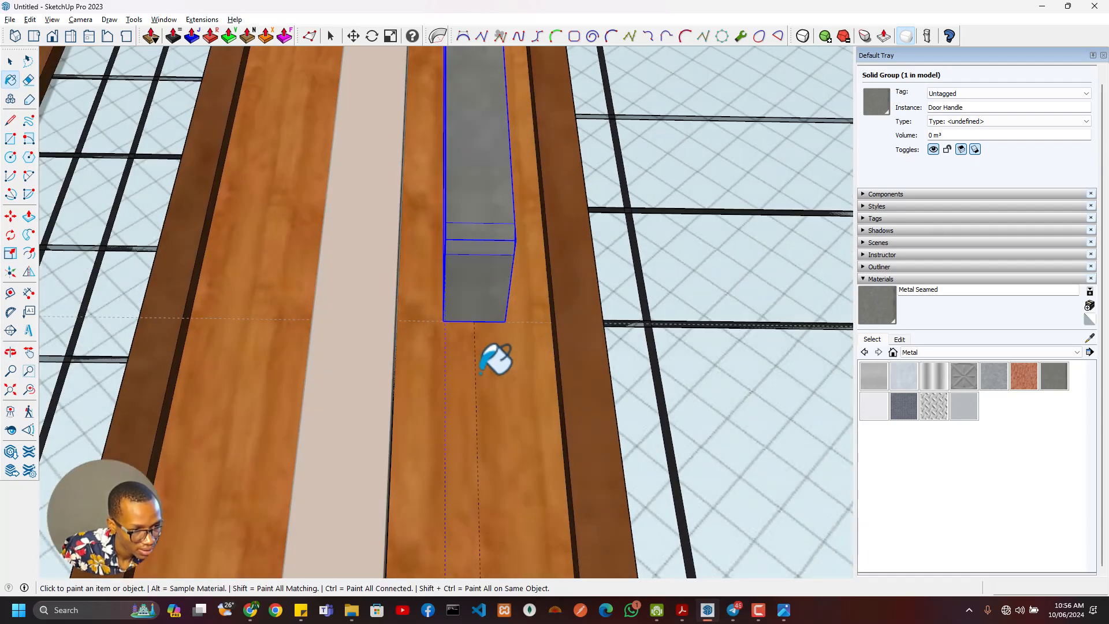
{"action": "key", "text": "t"}
{"action": "left_click", "coordinate": [487, 322]}
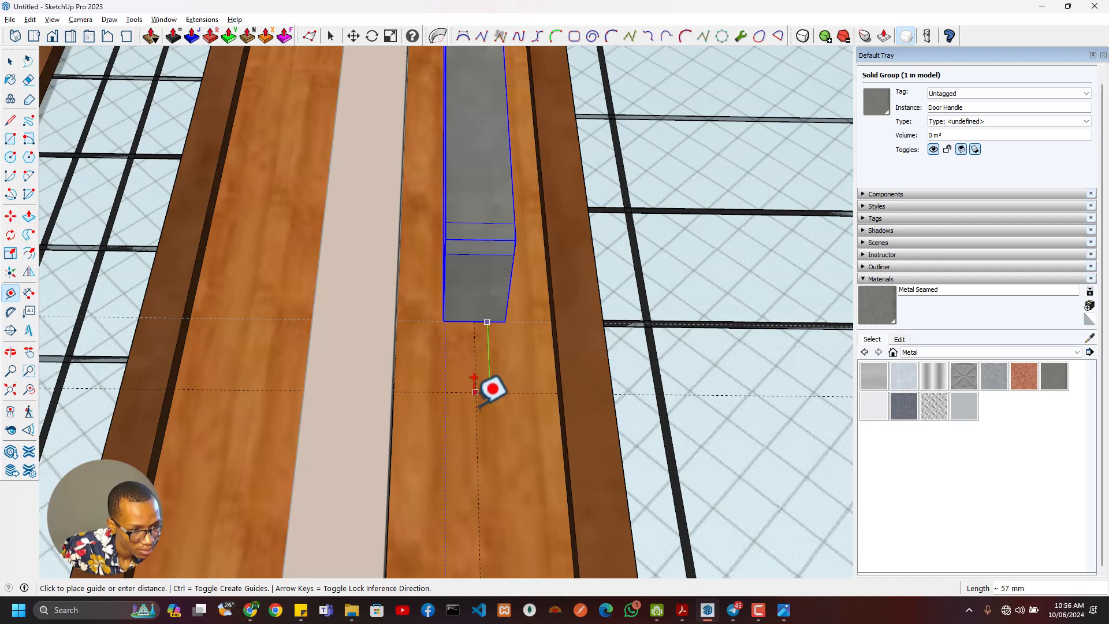
{"action": "key", "text": "Escape"}
{"action": "left_click", "coordinate": [10, 157]}
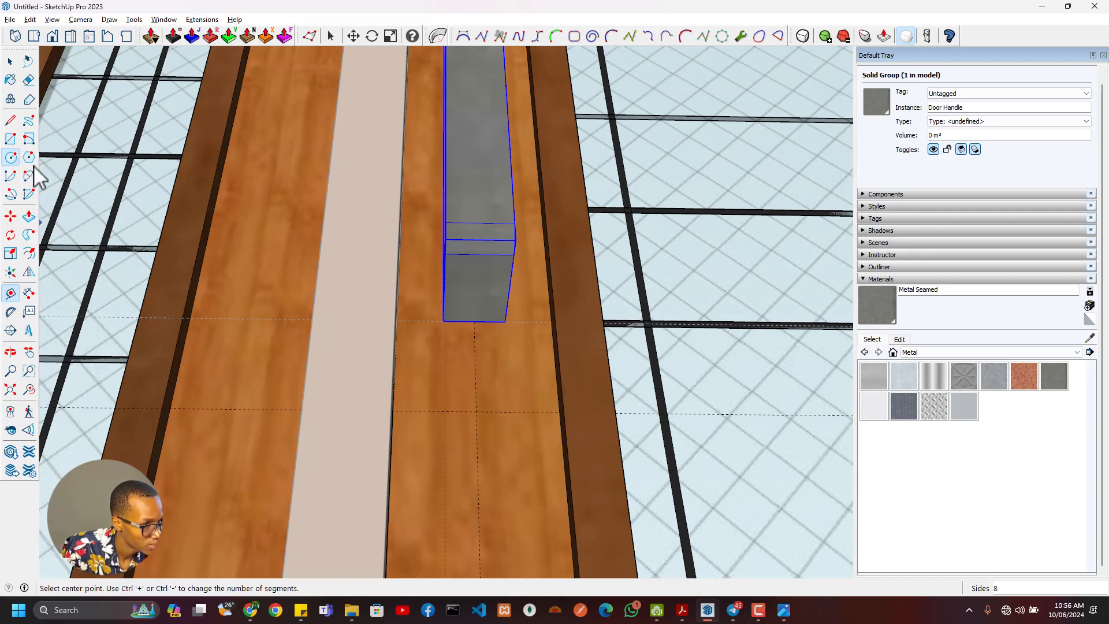
{"action": "left_click", "coordinate": [476, 411]}
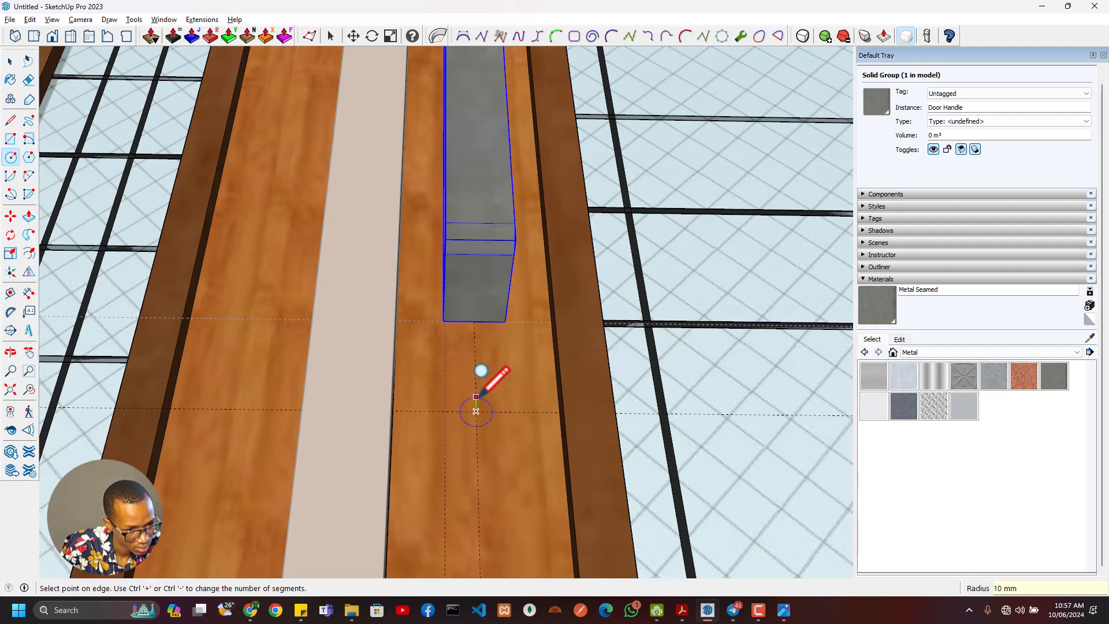
{"action": "middle_click_drag", "start_coordinate": [466, 397], "coordinate": [452, 354]}
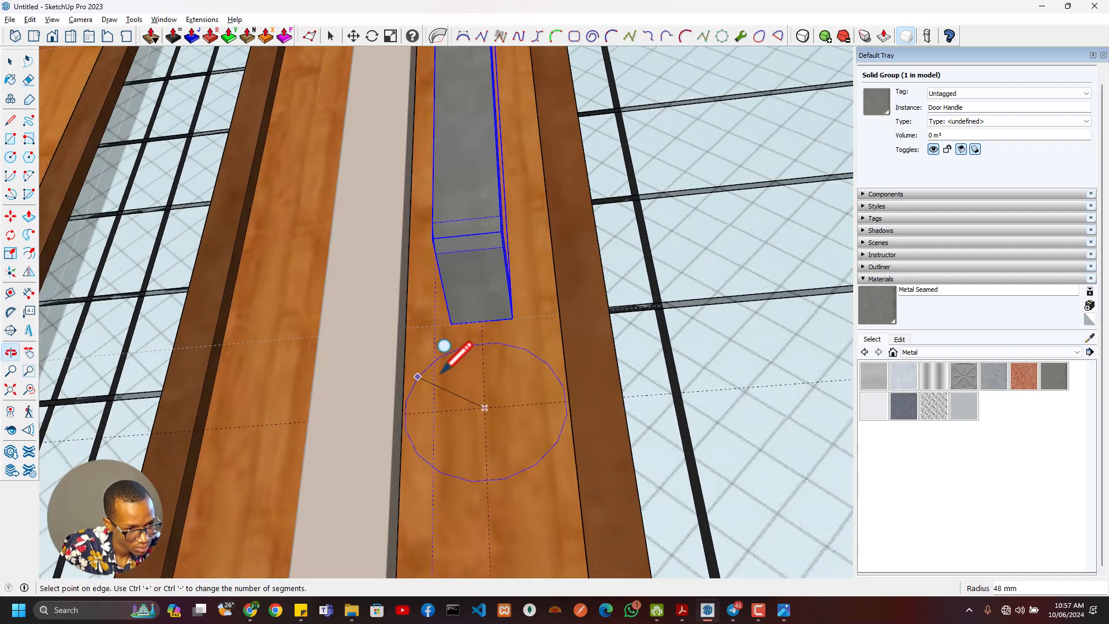
{"action": "key", "text": "Escape"}
- Place a vertical guide 20 mm from the stile's centre guide, and draw a 16-segment circle of 20 mm radius at the guide intersection below the handle
{"action": "key", "text": "t"}
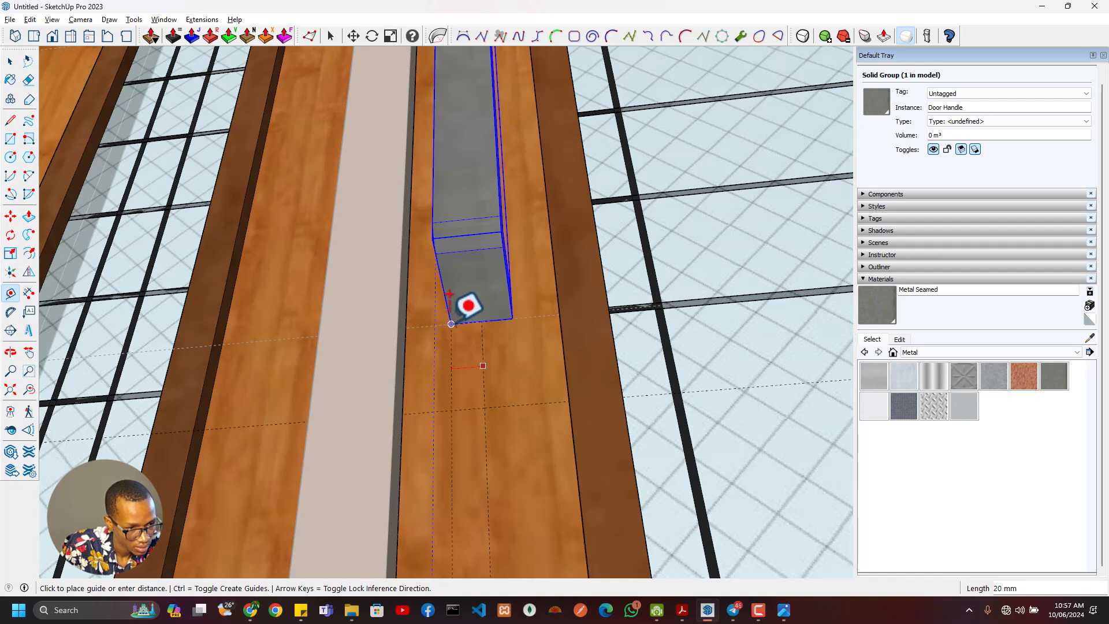
{"action": "left_click", "coordinate": [451, 324]}
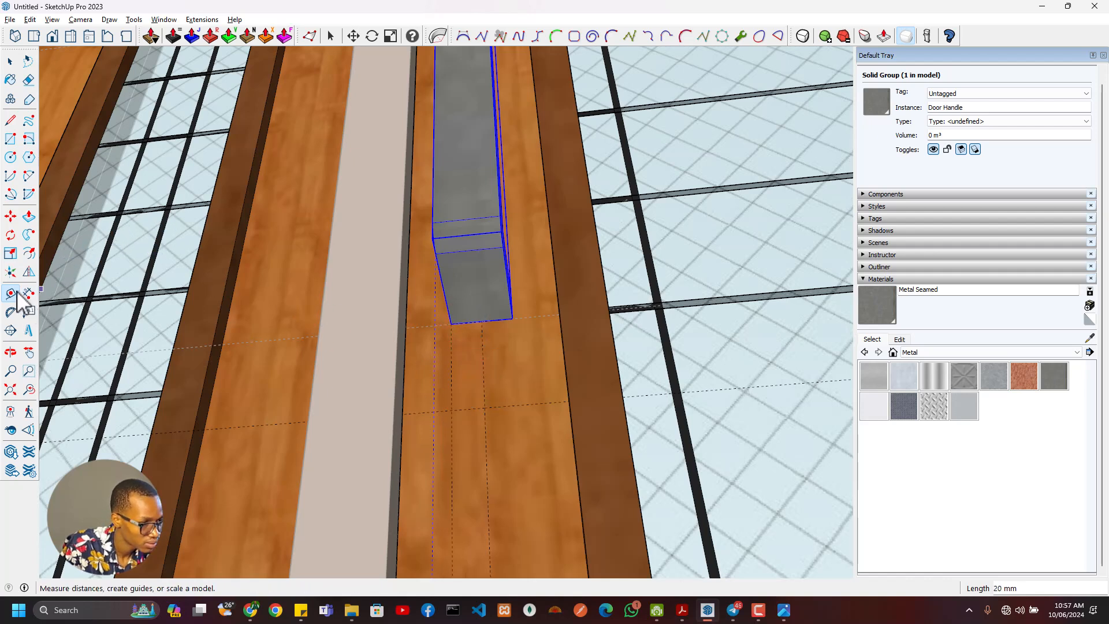
{"action": "left_click", "coordinate": [10, 158]}
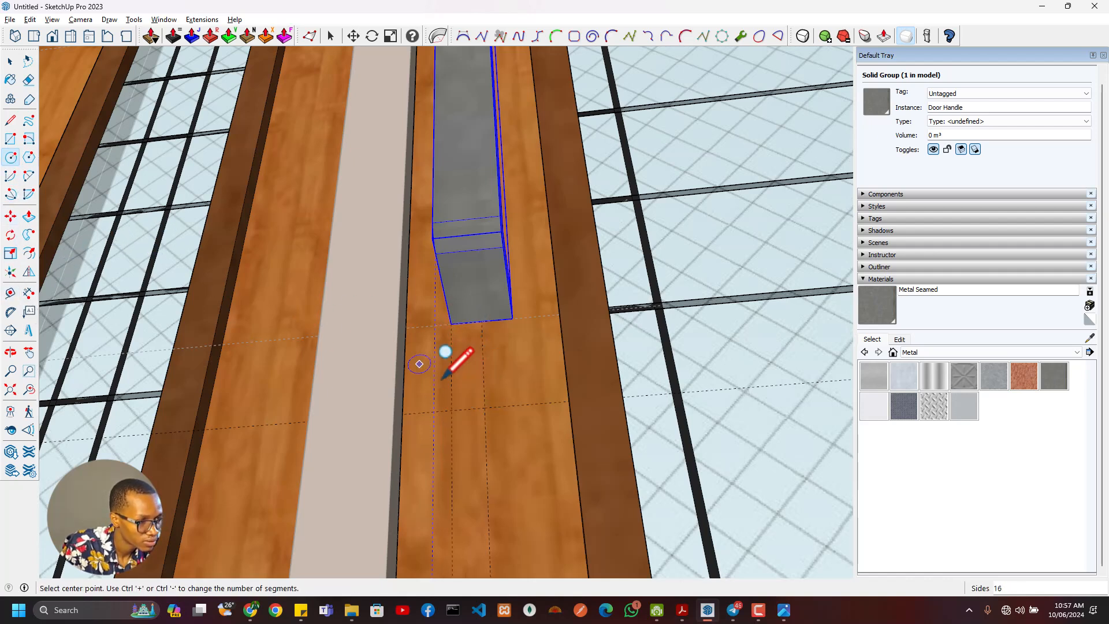
{"action": "left_click", "coordinate": [484, 408]}
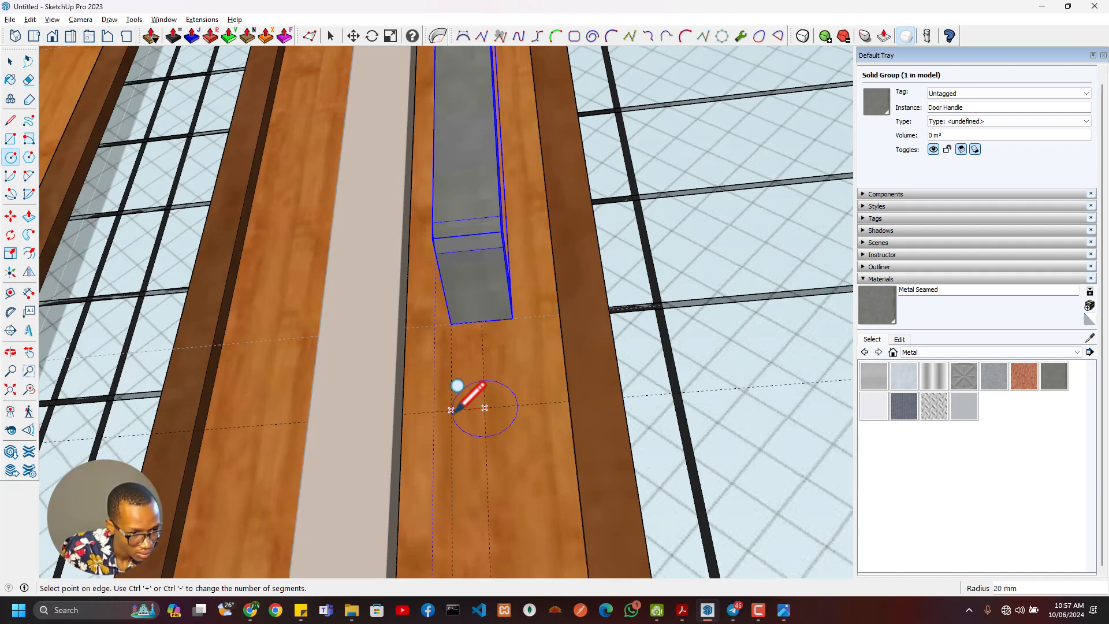
{"action": "left_click", "coordinate": [451, 410]}
- Extrude the circle below the handle 25 mm outward from the door stile
{"action": "key", "text": "p"}
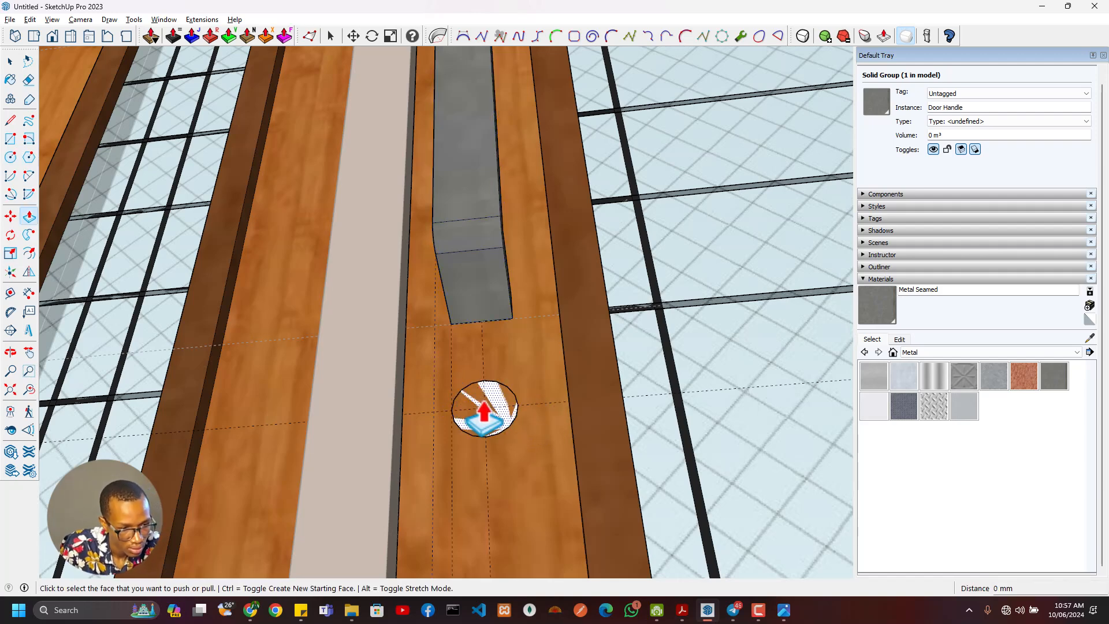
{"action": "left_click", "coordinate": [484, 404]}
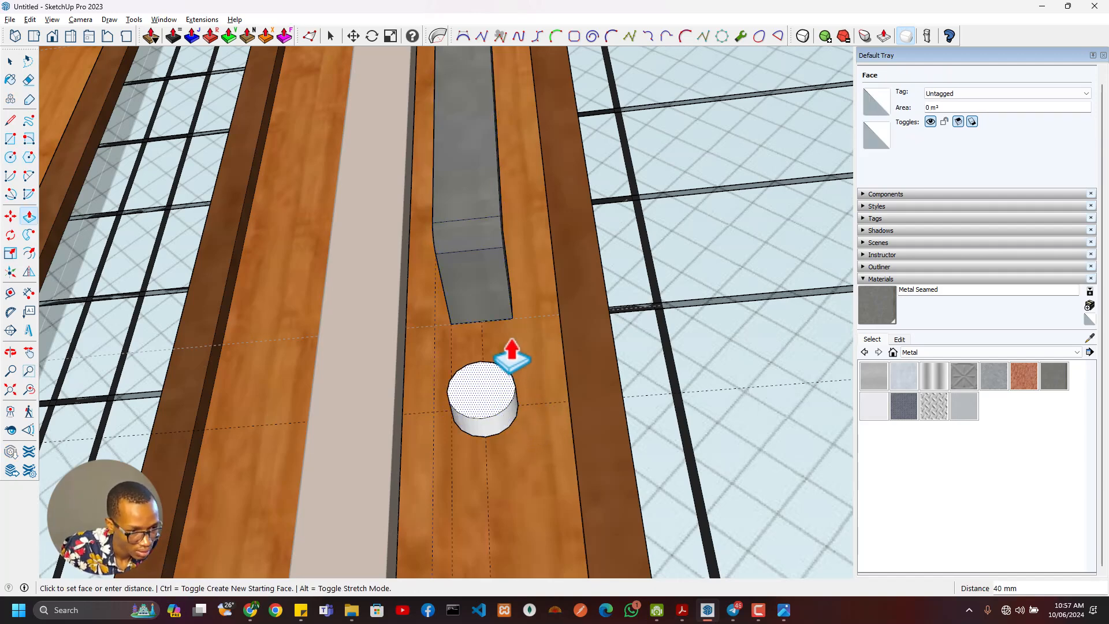
{"action": "left_click", "coordinate": [527, 391]}
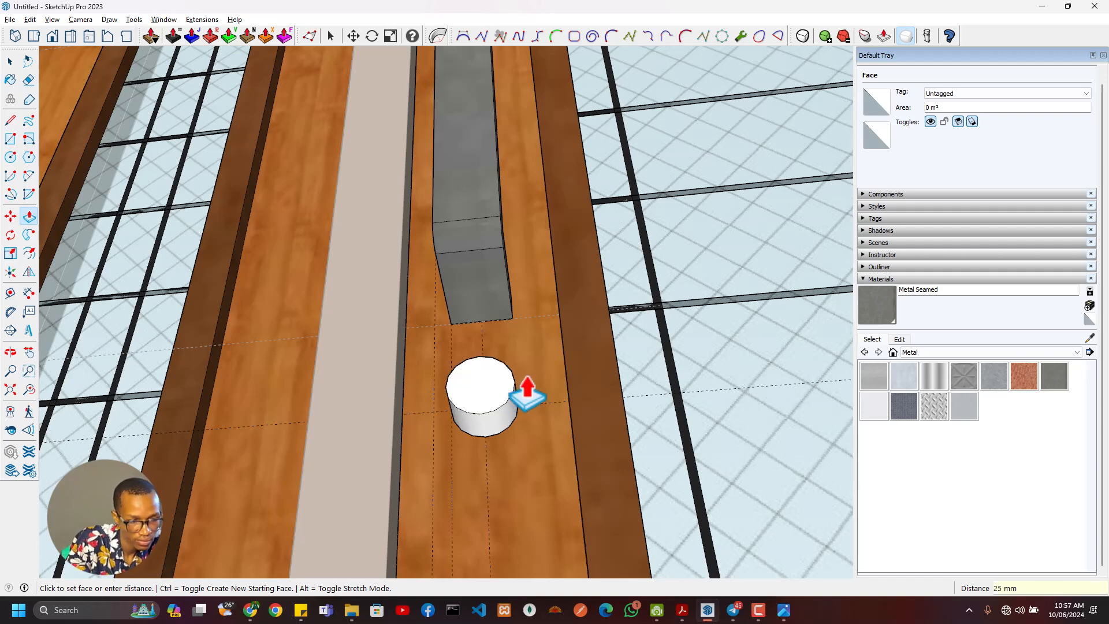
- Offset the cylinder's front face edge inward to form a concentric circle of about 6 mm radius
{"action": "key", "text": "f"}
{"action": "left_click", "coordinate": [496, 395]}
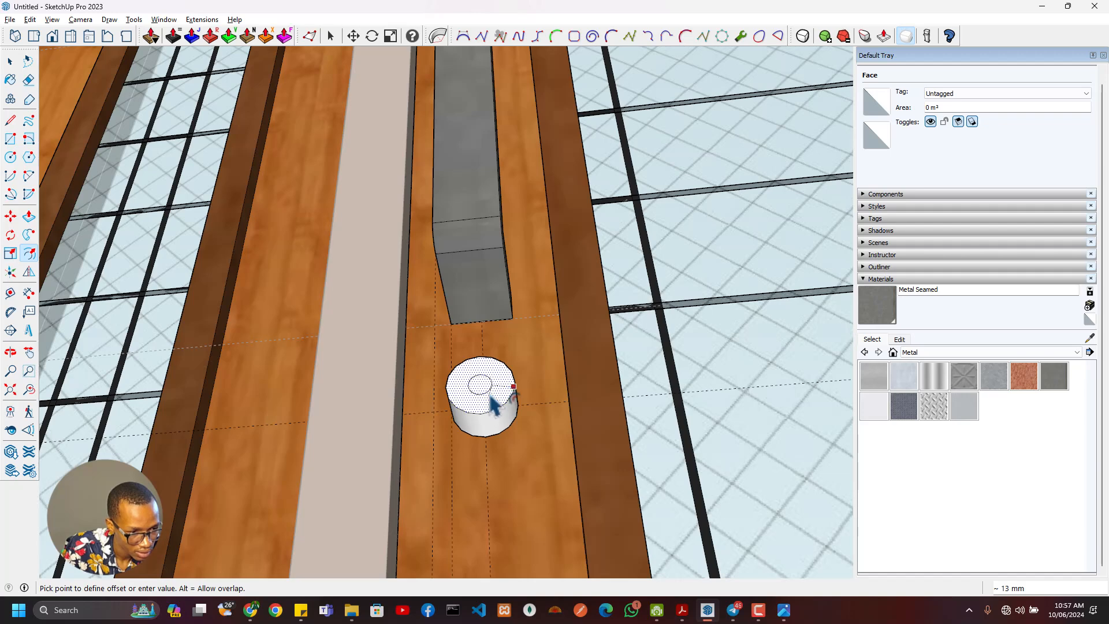
{"action": "left_click", "coordinate": [491, 404]}
- Explode the inner circle on the cylinder's front face into separate edges
{"action": "scroll", "coordinate": [494, 399], "scroll_direction": "up", "scroll_amount": 4}
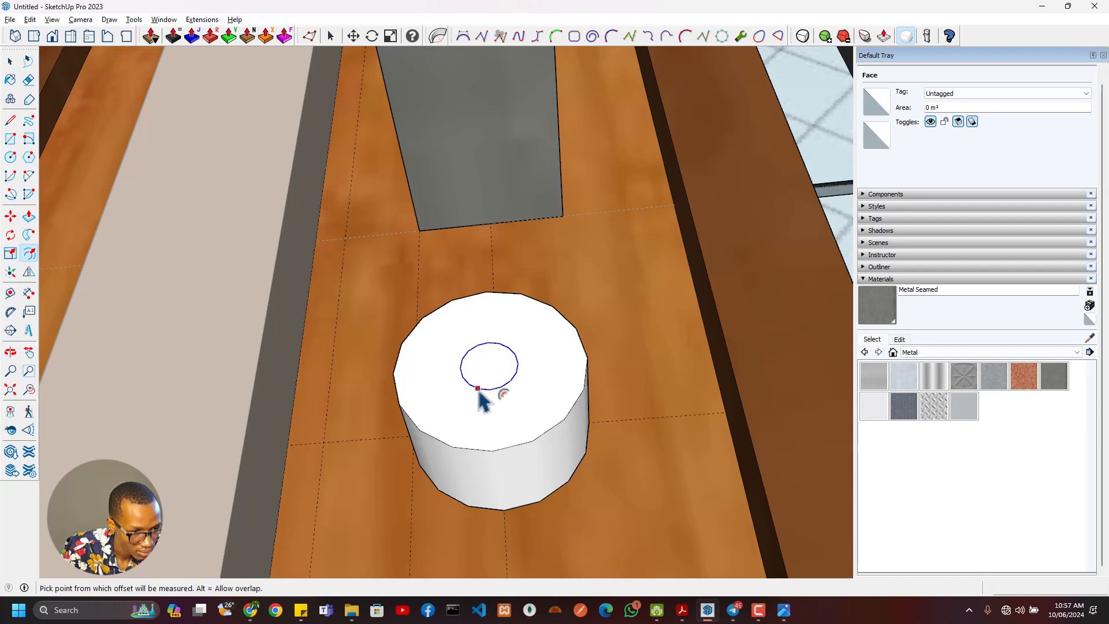
{"action": "key", "text": "space"}
{"action": "left_click", "coordinate": [500, 394]}
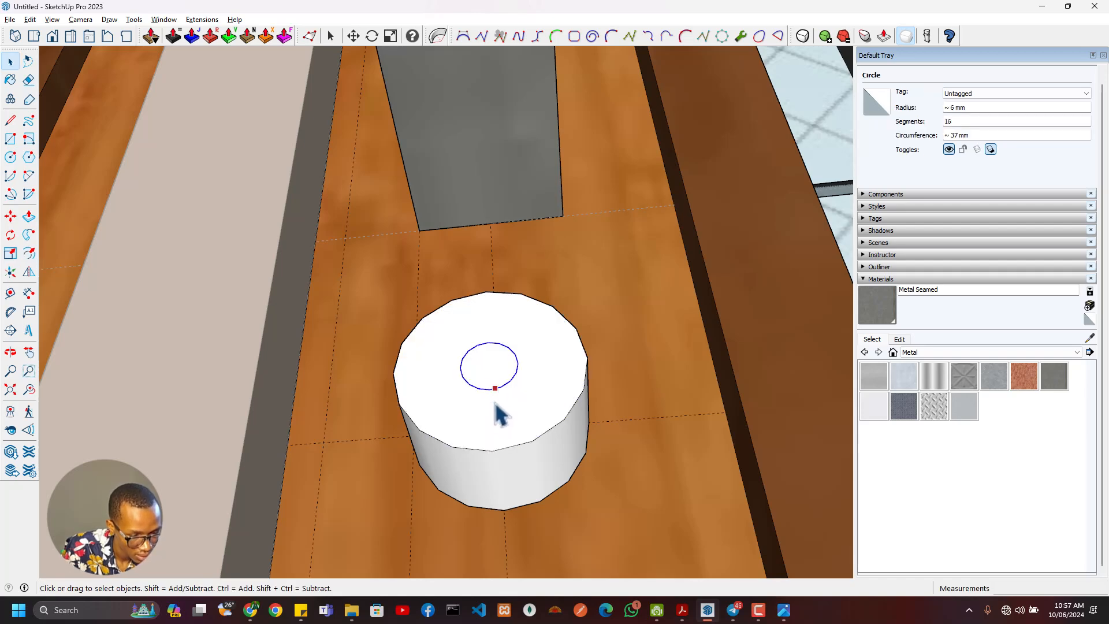
{"action": "scroll", "coordinate": [497, 405], "scroll_direction": "up", "scroll_amount": 2}
{"action": "right_click", "coordinate": [502, 386]}
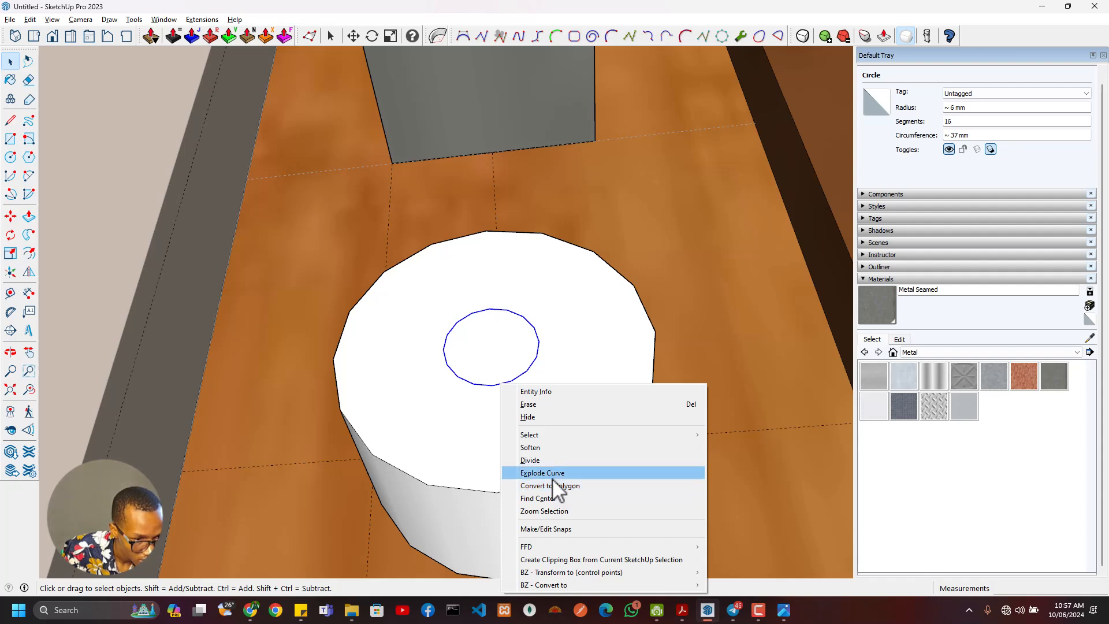
{"action": "left_click", "coordinate": [552, 475]}
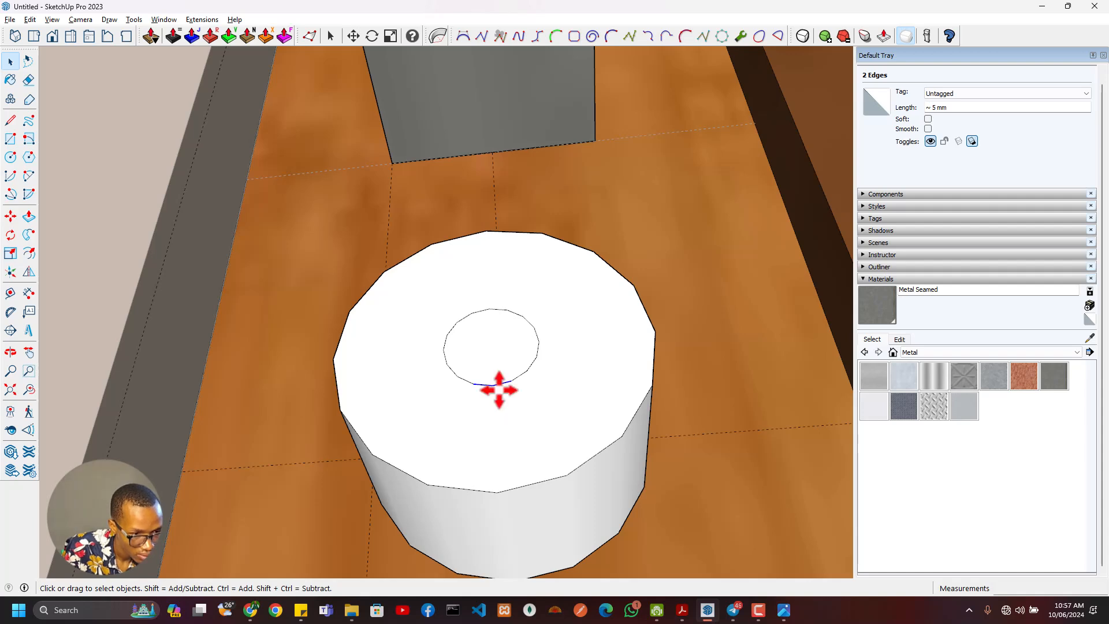
- Copy the inner circle's two lowermost edges 5 mm straight down on the cylinder's front face
{"action": "key", "text": "m"}
{"action": "left_click", "coordinate": [495, 384]}
{"action": "key", "text": "ctrl"}
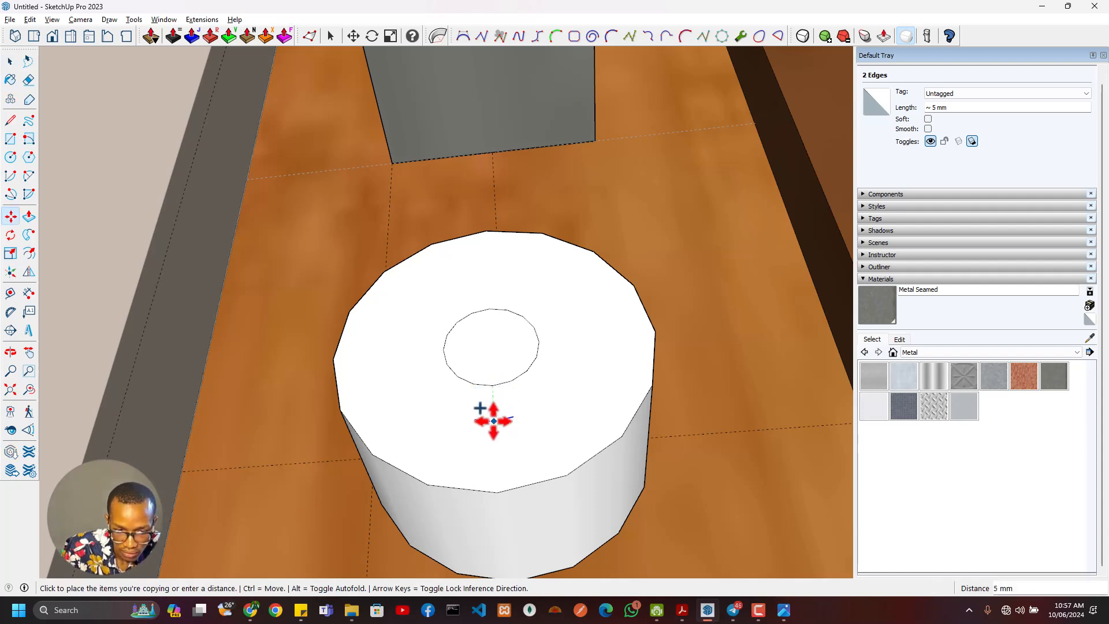
{"action": "left_click", "coordinate": [493, 421]}
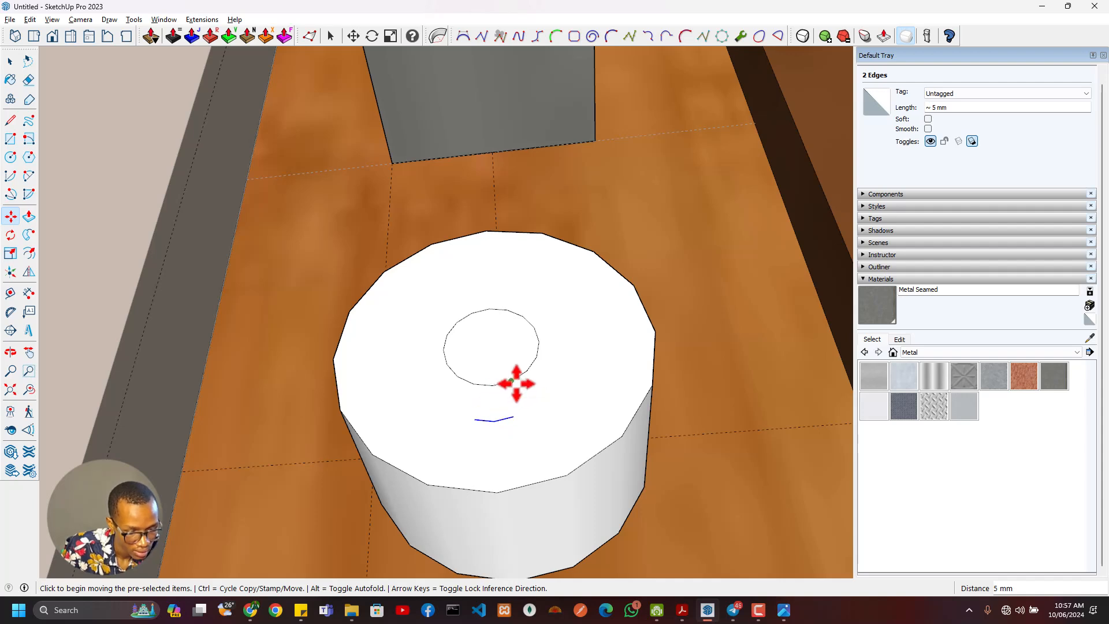
- Connect the copied edges to the inner circle with two side lines and erase the circle edges between them to form a keyhole outline
{"action": "key", "text": "l"}
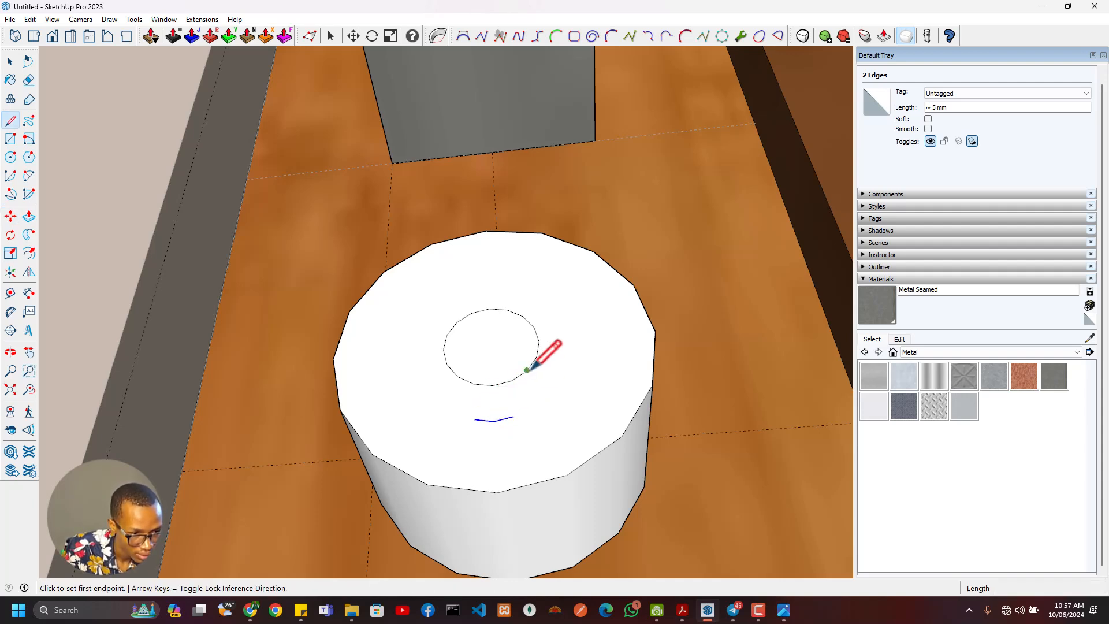
{"action": "left_click", "coordinate": [527, 369]}
{"action": "left_click", "coordinate": [514, 416]}
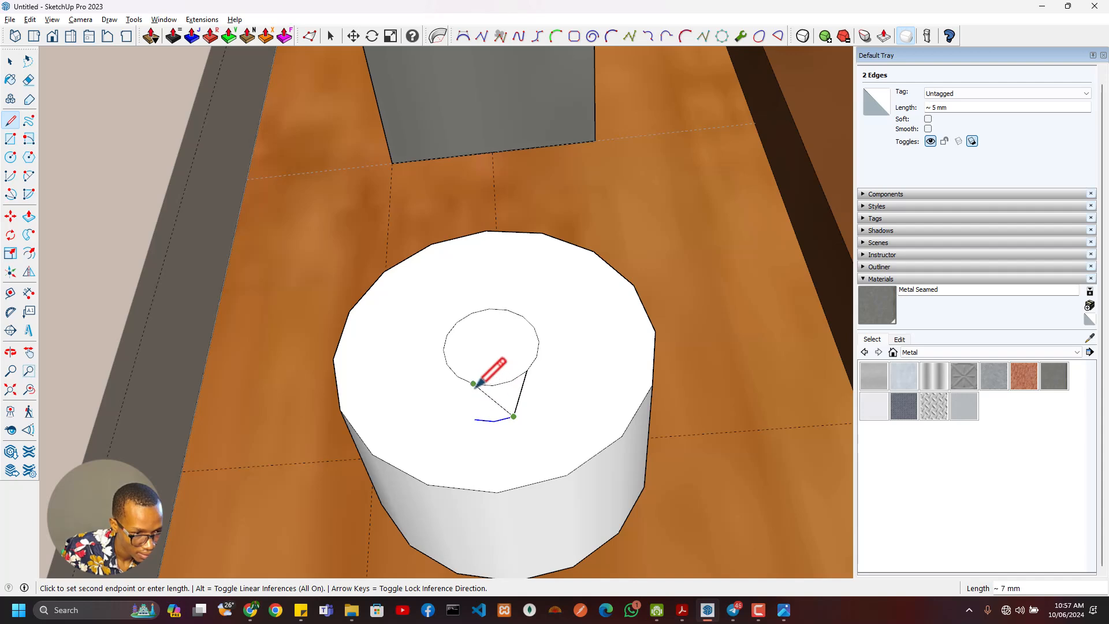
{"action": "key", "text": "Escape"}
{"action": "left_click", "coordinate": [457, 377]}
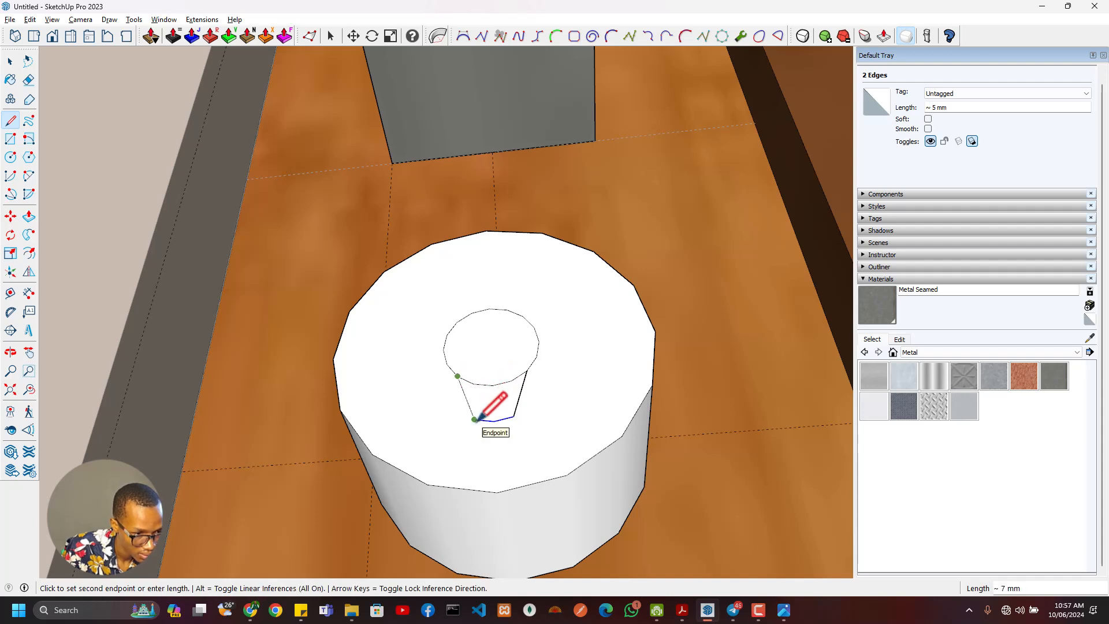
{"action": "left_click", "coordinate": [474, 419]}
{"action": "key", "text": "e"}
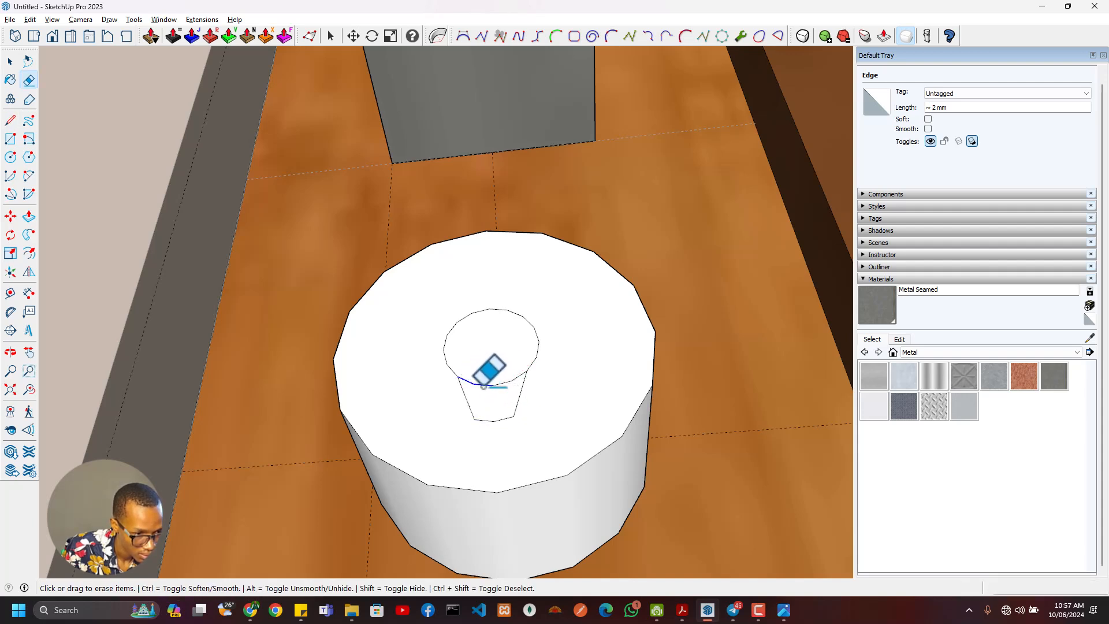
{"action": "left_click", "coordinate": [517, 375]}
- Offset the keyhole outline slightly inward on the cylinder's front face to form a thin rim
{"action": "scroll", "coordinate": [518, 382], "scroll_direction": "down", "scroll_amount": 2}
{"action": "key", "text": "p"}
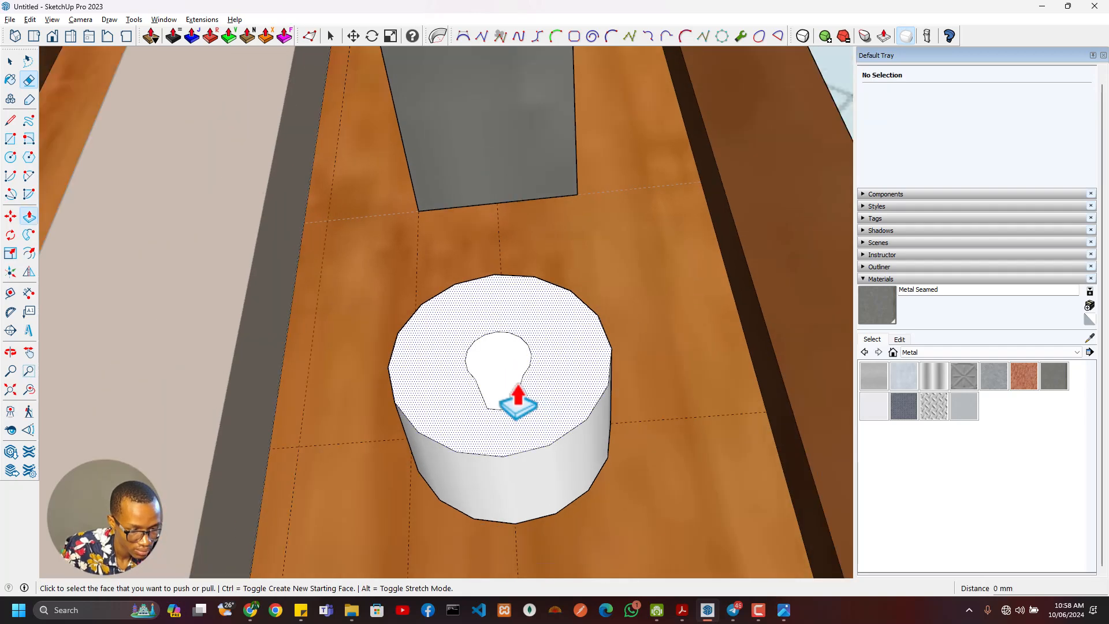
{"action": "left_click", "coordinate": [516, 398]}
{"action": "key", "text": "f"}
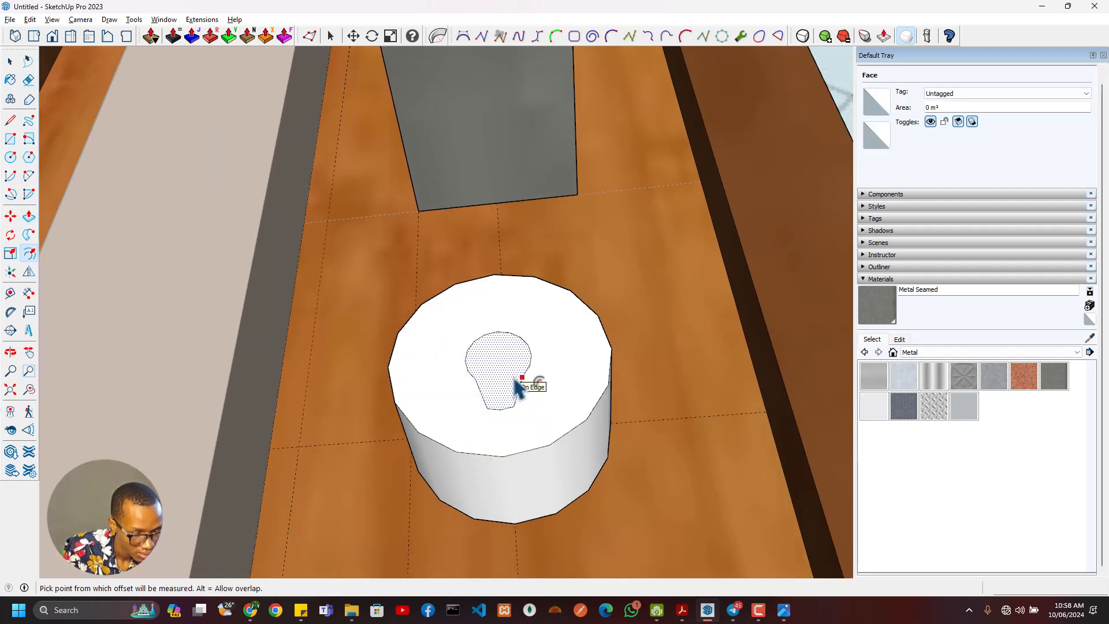
{"action": "left_click", "coordinate": [516, 379]}
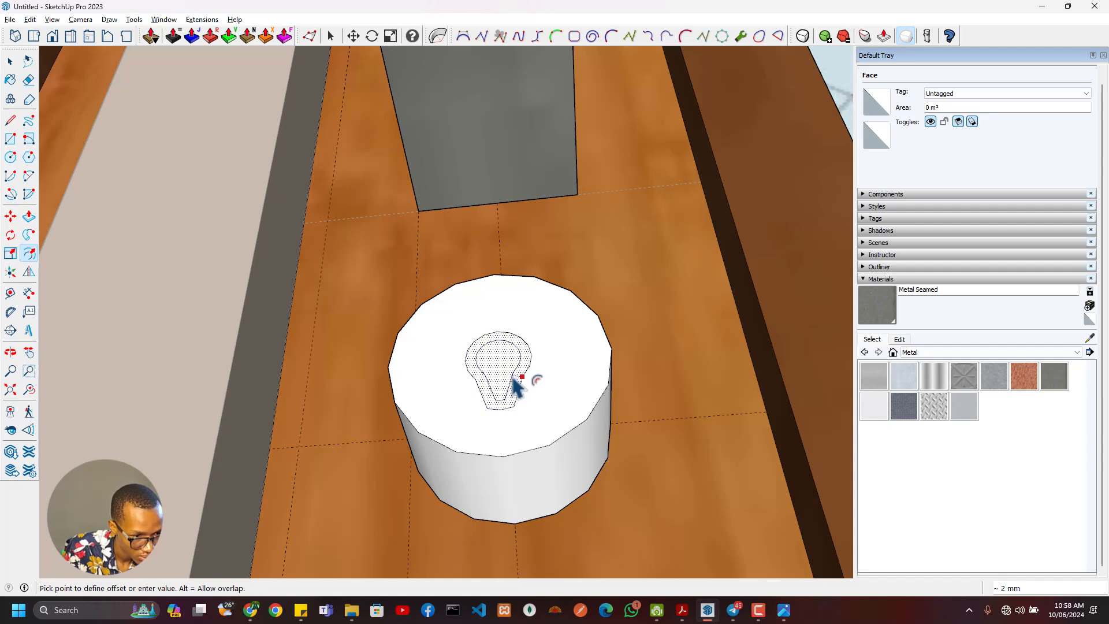
{"action": "left_click", "coordinate": [518, 378]}
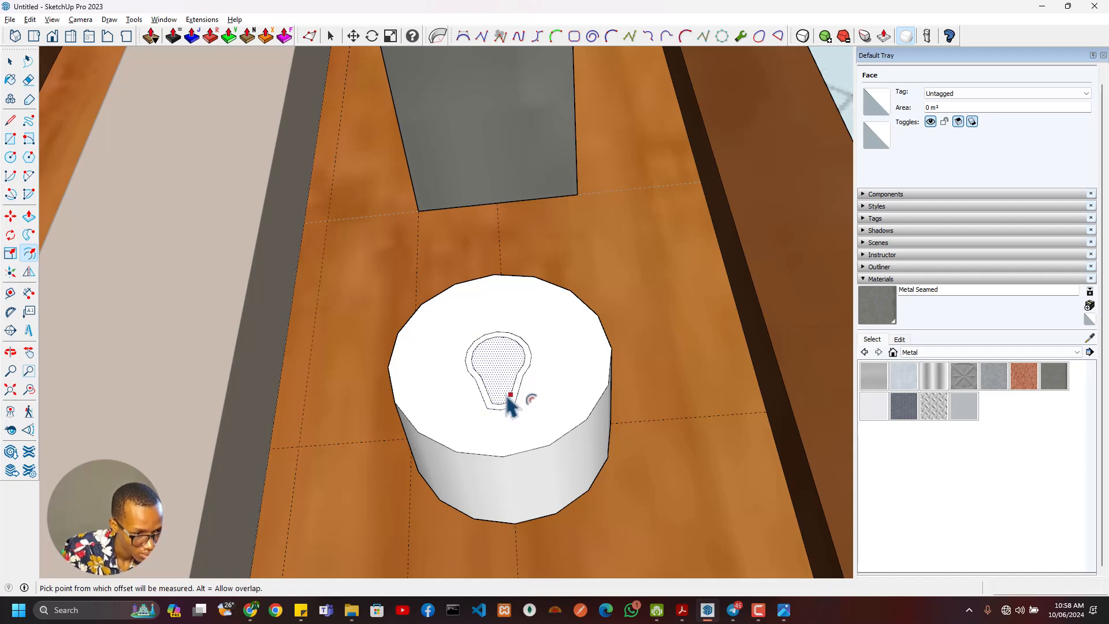
- Extrude the keyhole rim 2 mm outward and push the face inside it 2 mm into the cylinder
{"action": "middle_click_drag", "start_coordinate": [510, 403], "coordinate": [488, 391]}
{"action": "key", "text": "p"}
{"action": "left_click", "coordinate": [521, 405]}
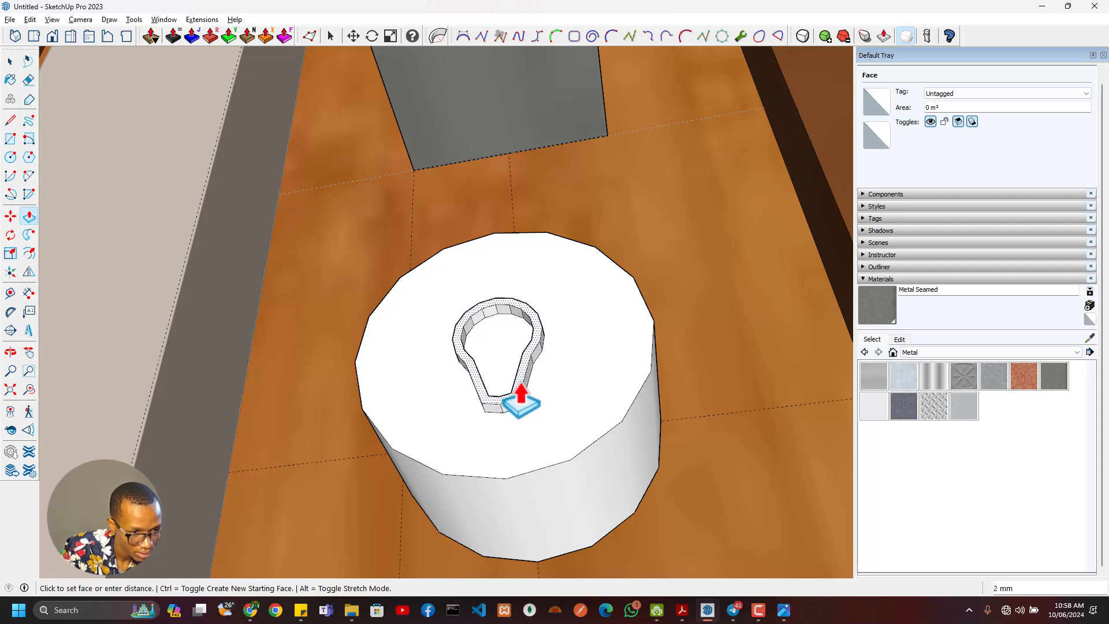
{"action": "left_click", "coordinate": [519, 398]}
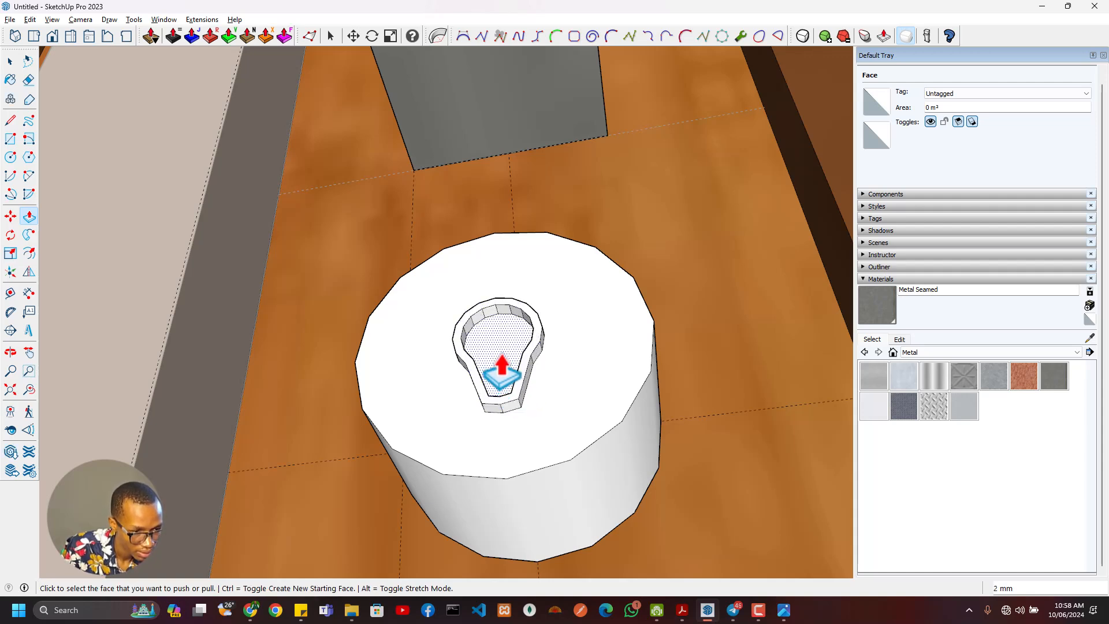
{"action": "left_click", "coordinate": [502, 375]}
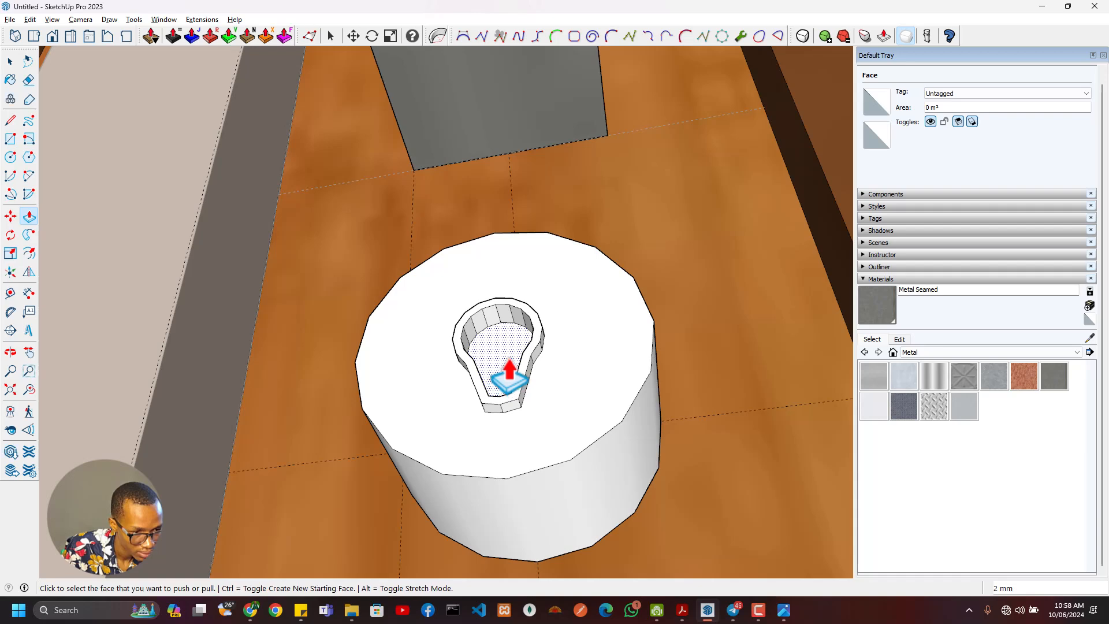
- Select the whole lock cylinder with its connected keyhole geometry and make it a group
{"action": "middle_click_drag", "start_coordinate": [510, 372], "coordinate": [433, 441]}
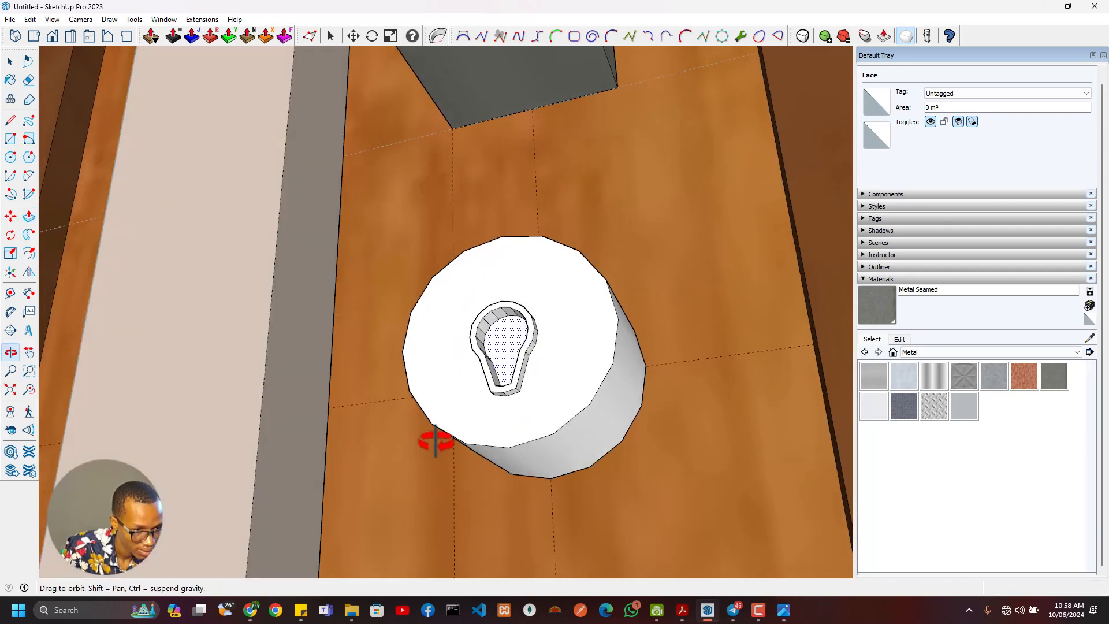
{"action": "key", "text": "space"}
{"action": "triple_click", "coordinate": [512, 441]}
{"action": "right_click", "coordinate": [511, 430]}
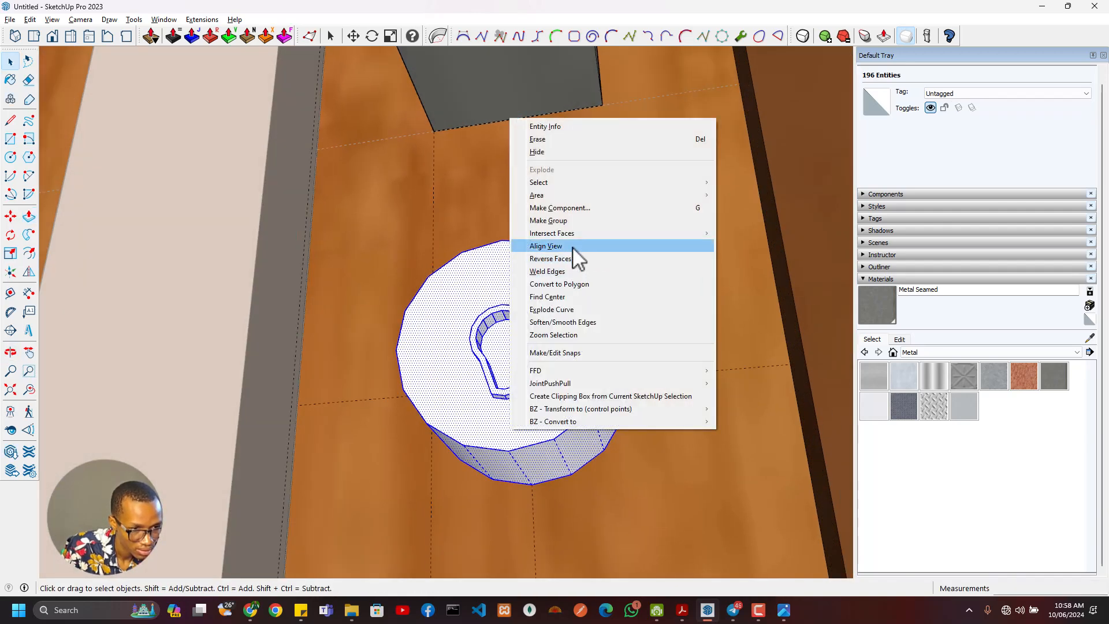
{"action": "left_click", "coordinate": [566, 221]}
- Paint the lock cylinder group with the Metal Seamed material
{"action": "double_click", "coordinate": [540, 350]}
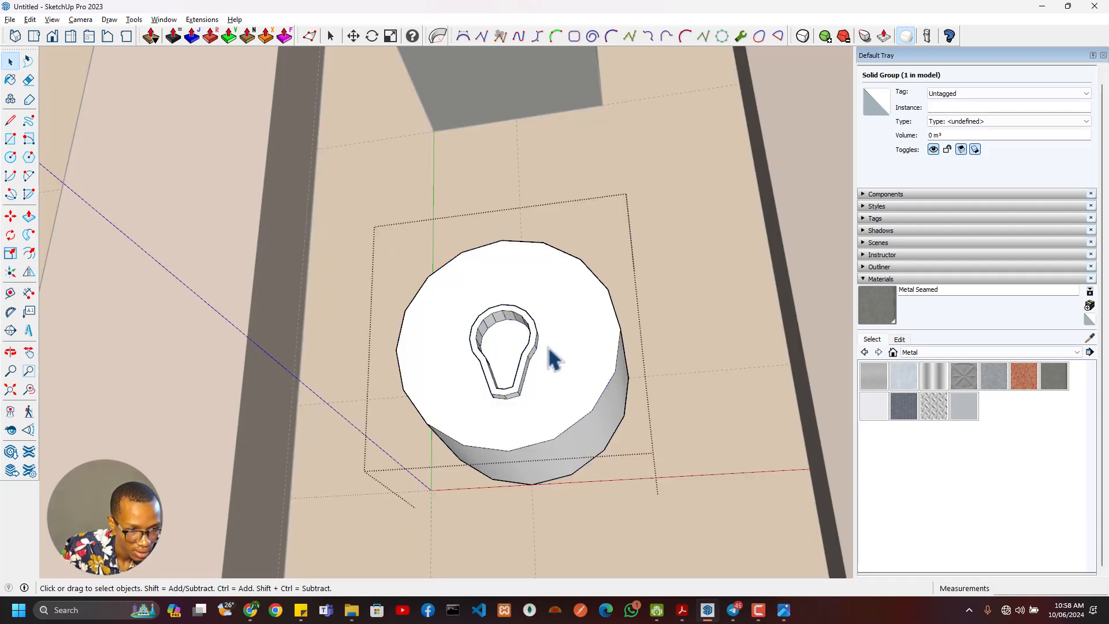
{"action": "left_click", "coordinate": [832, 295]}
{"action": "left_click", "coordinate": [877, 306]}
{"action": "left_click", "coordinate": [594, 322]}
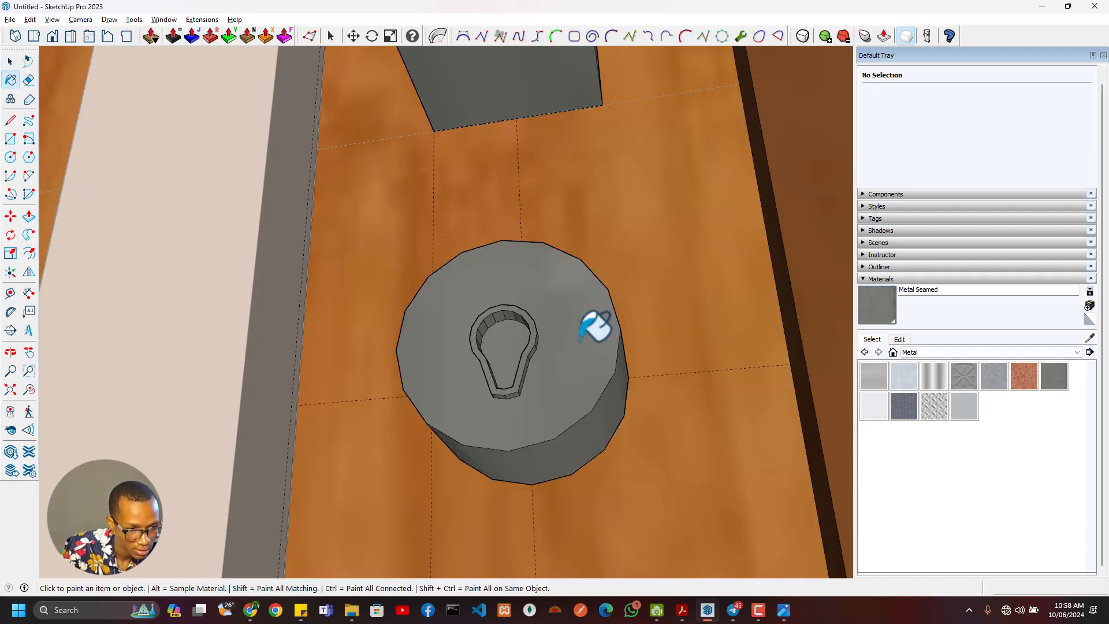
- Inside the lock group, select the keyhole rim with its connected faces and paint them with 0046_Gold from the Colors-Named collection
{"action": "key", "text": "space"}
{"action": "double_click", "coordinate": [530, 331]}
{"action": "left_click", "coordinate": [531, 328]}
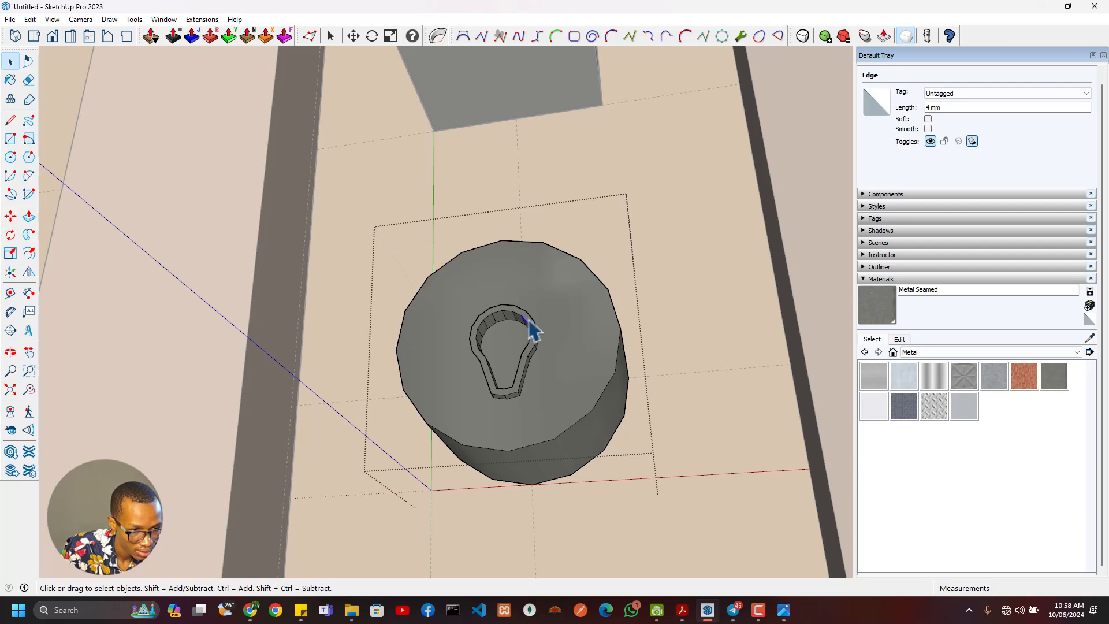
{"action": "right_click", "coordinate": [529, 318]}
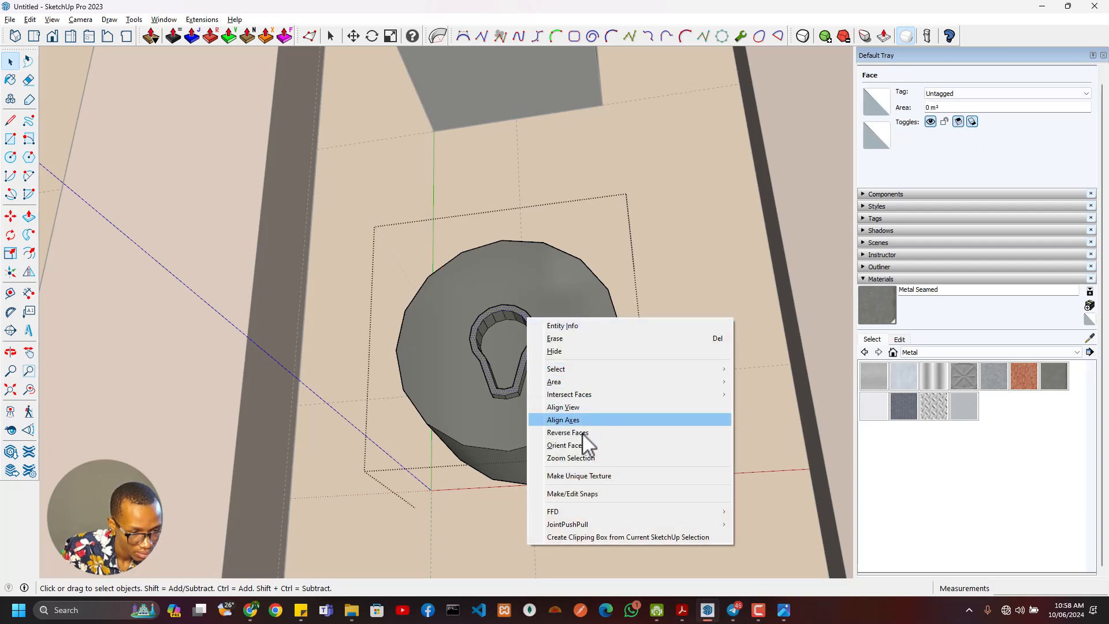
{"action": "mouse_move", "coordinate": [582, 369]}
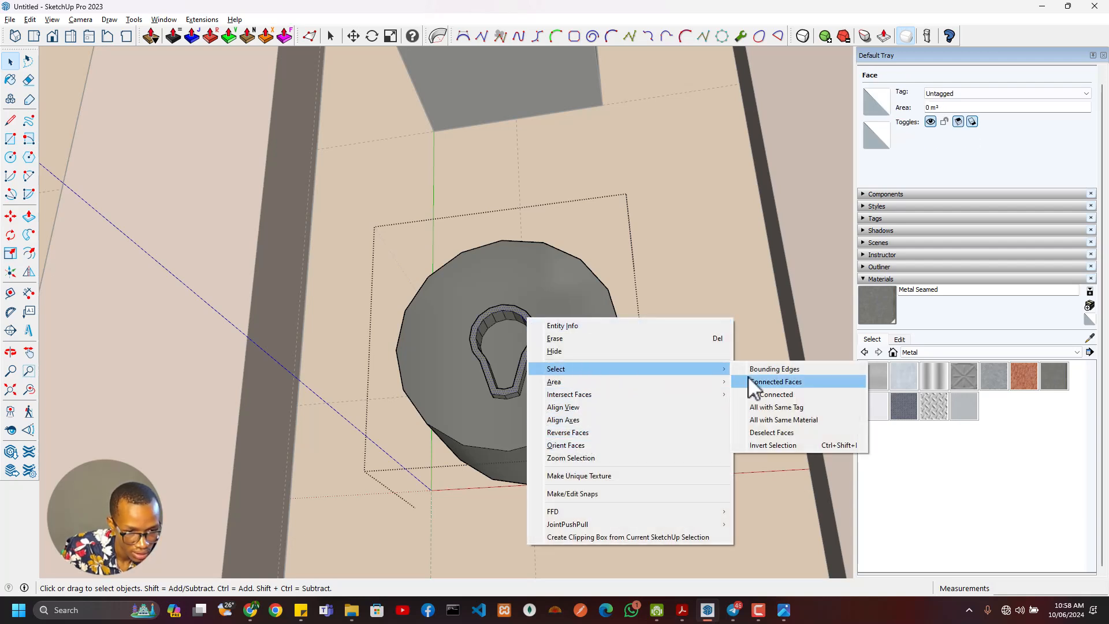
{"action": "left_click", "coordinate": [767, 382]}
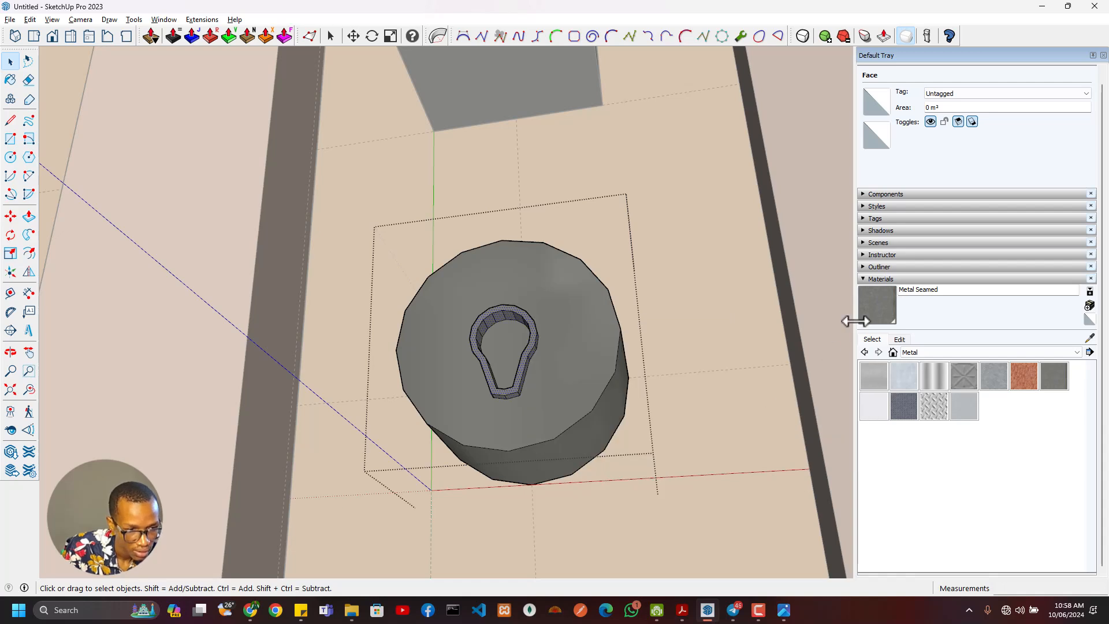
{"action": "left_click", "coordinate": [998, 353]}
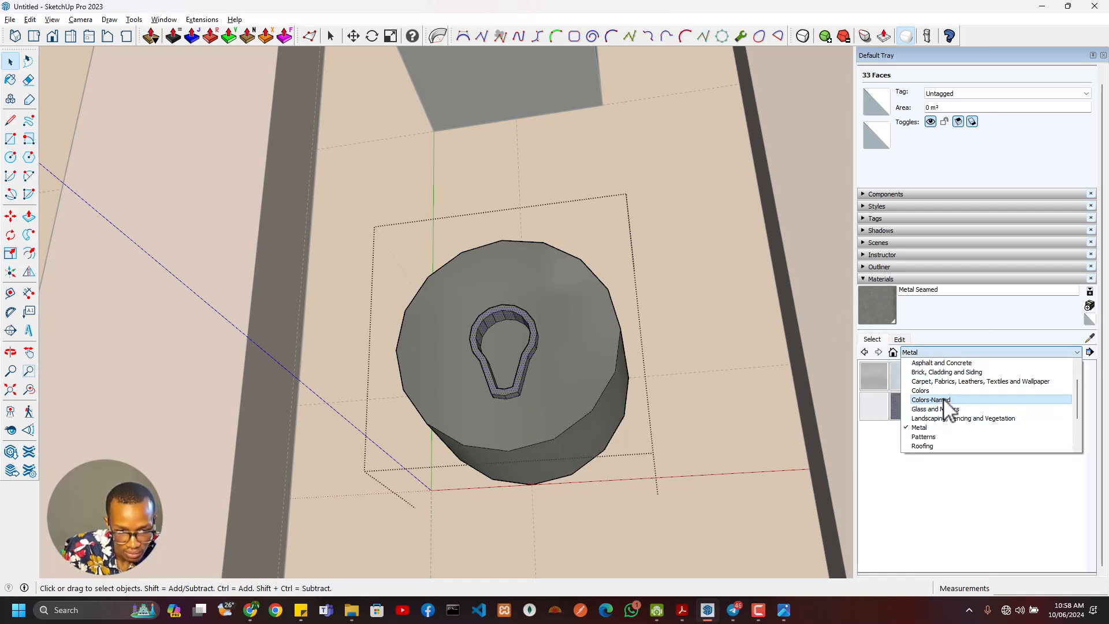
{"action": "left_click", "coordinate": [939, 400]}
{"action": "scroll", "coordinate": [979, 497], "scroll_direction": "down", "scroll_amount": 1}
{"action": "left_click", "coordinate": [970, 489]}
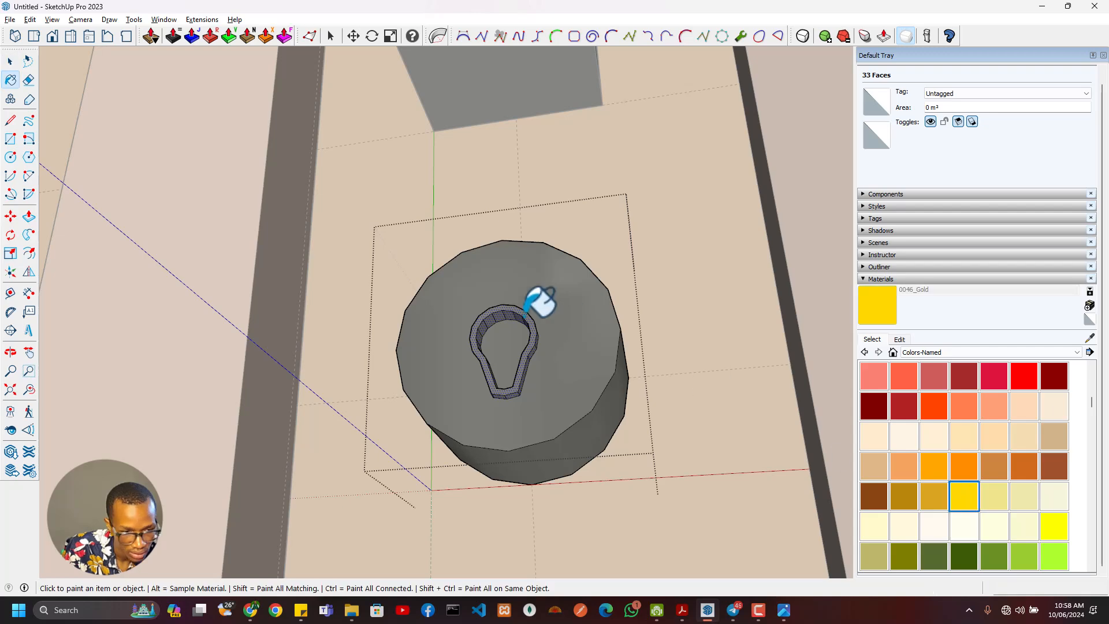
{"action": "left_click", "coordinate": [534, 327]}
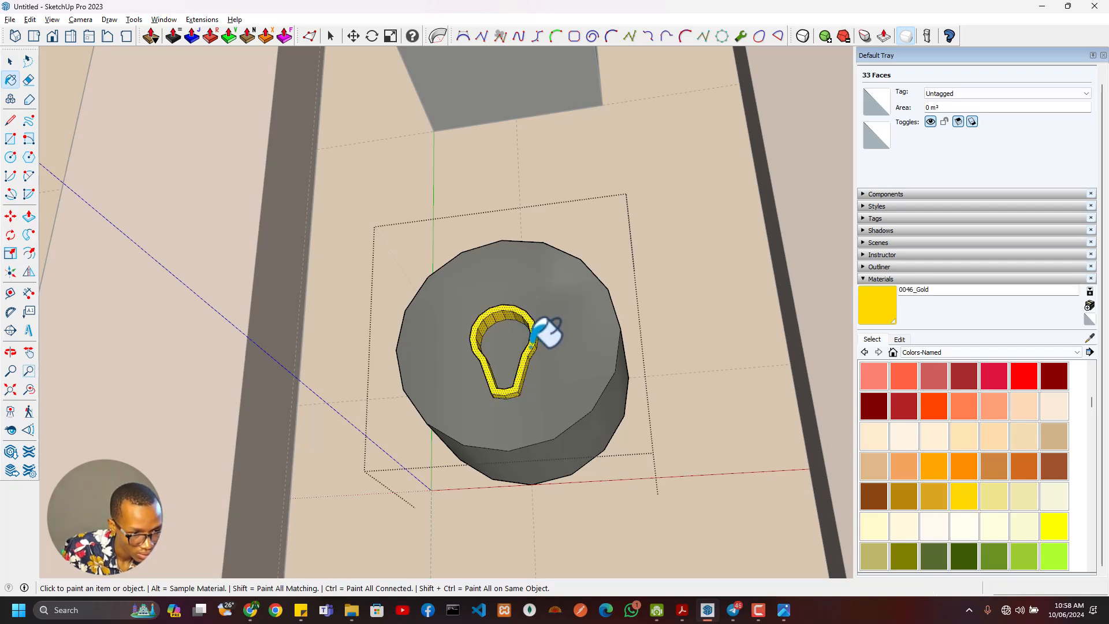
- Paint the recessed face inside the keyhole rim with 0131_Silver from the Colors-Named collection
{"action": "mouse_move", "coordinate": [535, 329]}
{"action": "middle_mouse_down"}
{"action": "mouse_move", "coordinate": [531, 344]}
{"action": "mouse_move", "coordinate": [574, 435]}
{"action": "mouse_move", "coordinate": [511, 348]}
{"action": "middle_mouse_up"}
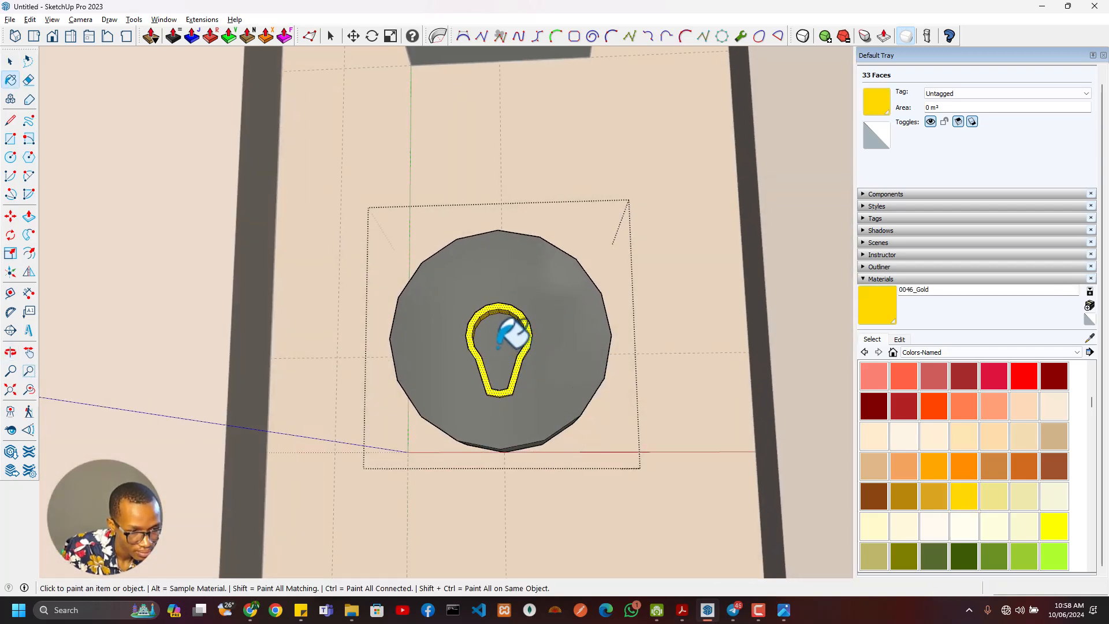
{"action": "key", "text": "f"}
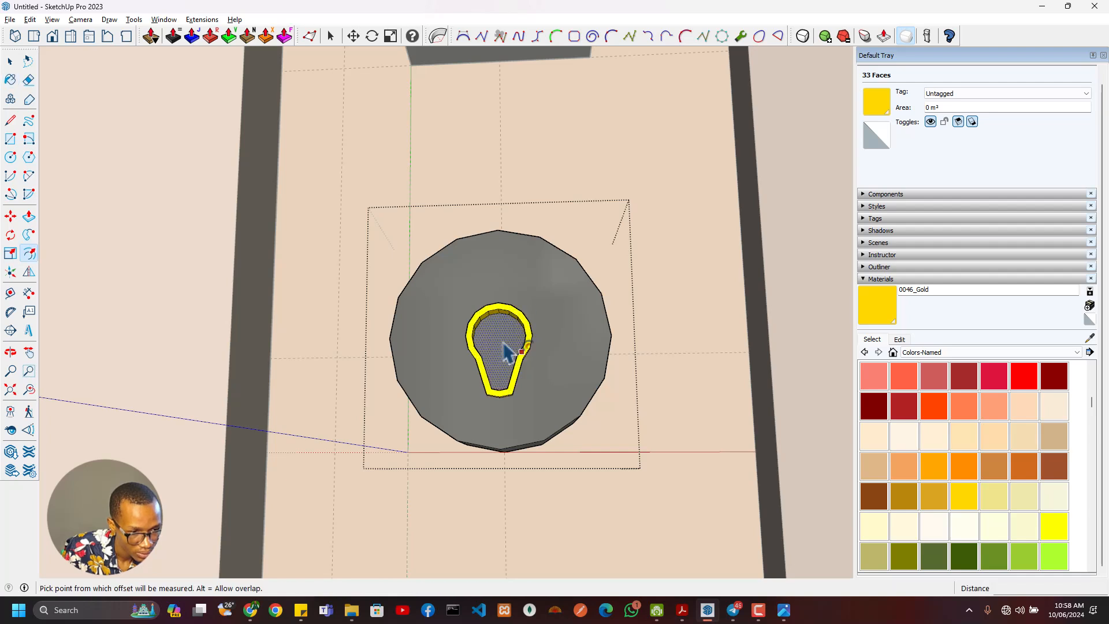
{"action": "scroll", "coordinate": [1034, 477], "scroll_direction": "down", "scroll_amount": 4}
{"action": "scroll", "coordinate": [1034, 477], "scroll_direction": "down", "scroll_amount": 5}
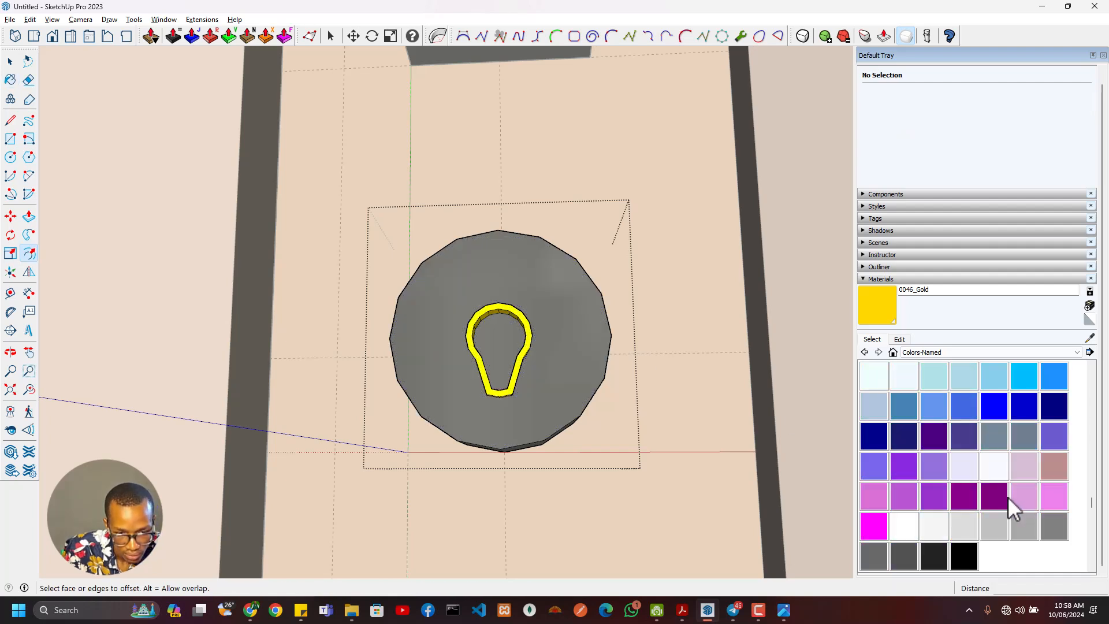
{"action": "left_click", "coordinate": [996, 522]}
{"action": "left_click", "coordinate": [522, 364]}
{"action": "key", "text": "space"}
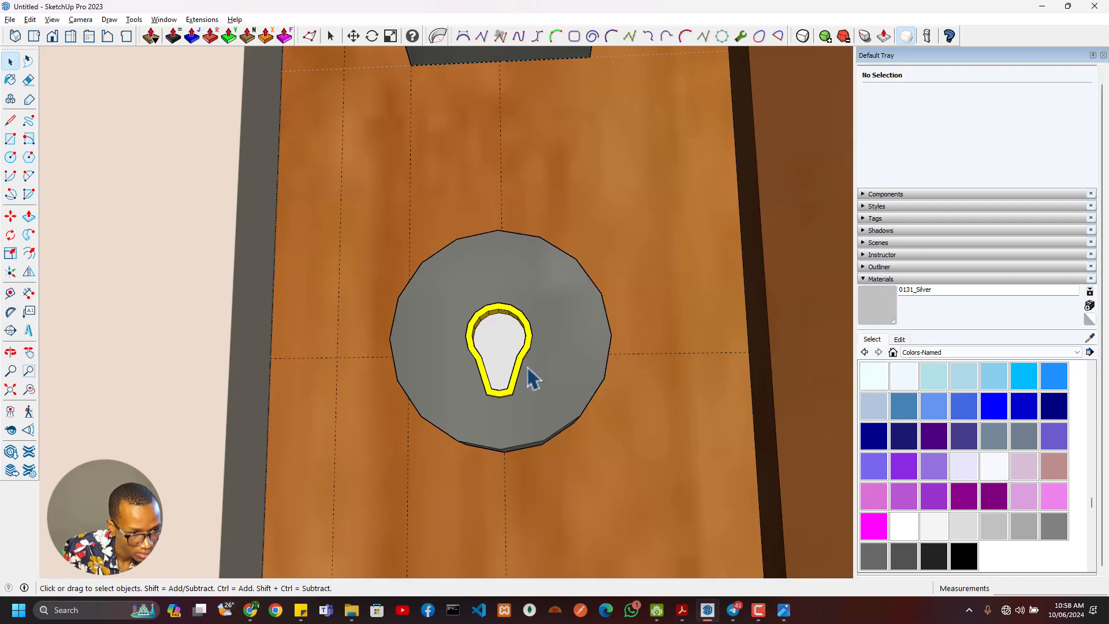
- Group the door handle together with the lock cylinder and name the group instance Handle
{"action": "scroll", "coordinate": [528, 372], "scroll_direction": "down", "scroll_amount": 5}
{"action": "scroll", "coordinate": [530, 372], "scroll_direction": "down", "scroll_amount": 3}
{"action": "middle_click_drag", "start_coordinate": [537, 367], "coordinate": [549, 250]}
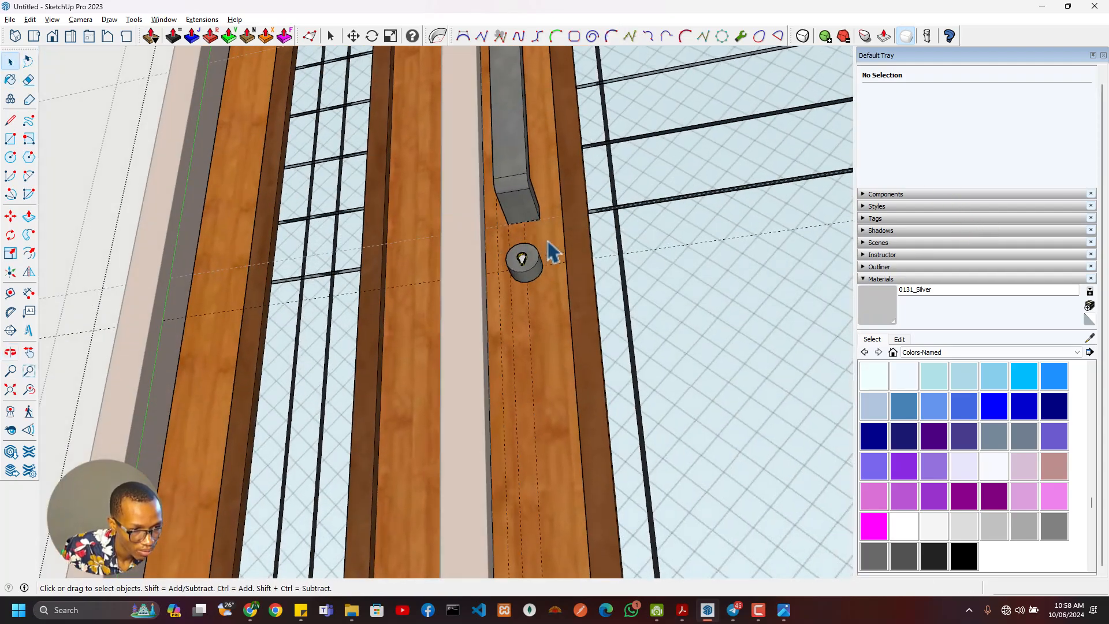
{"action": "left_click", "coordinate": [523, 215]}
{"action": "right_click", "coordinate": [542, 272]}
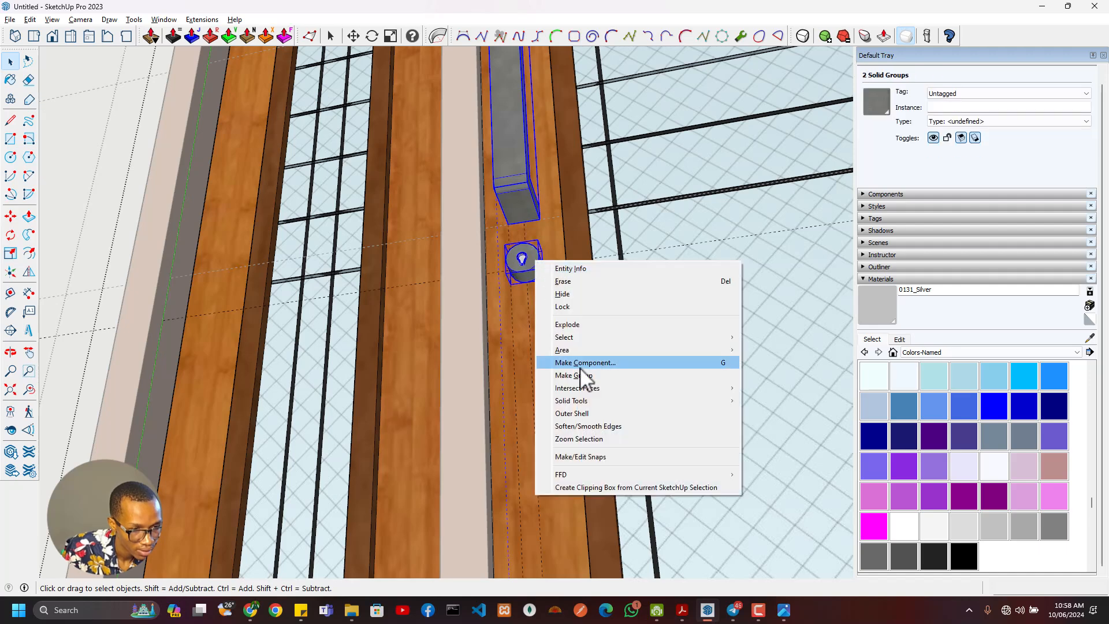
{"action": "left_click", "coordinate": [594, 376]}
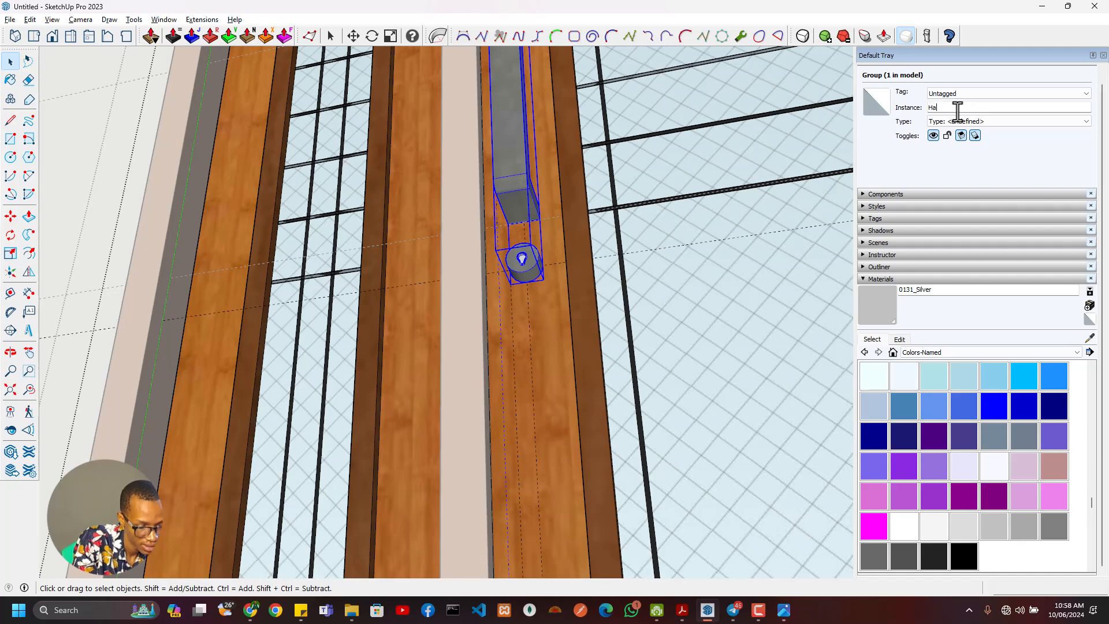
{"action": "scroll", "coordinate": [520, 320], "scroll_direction": "down", "scroll_amount": 8}
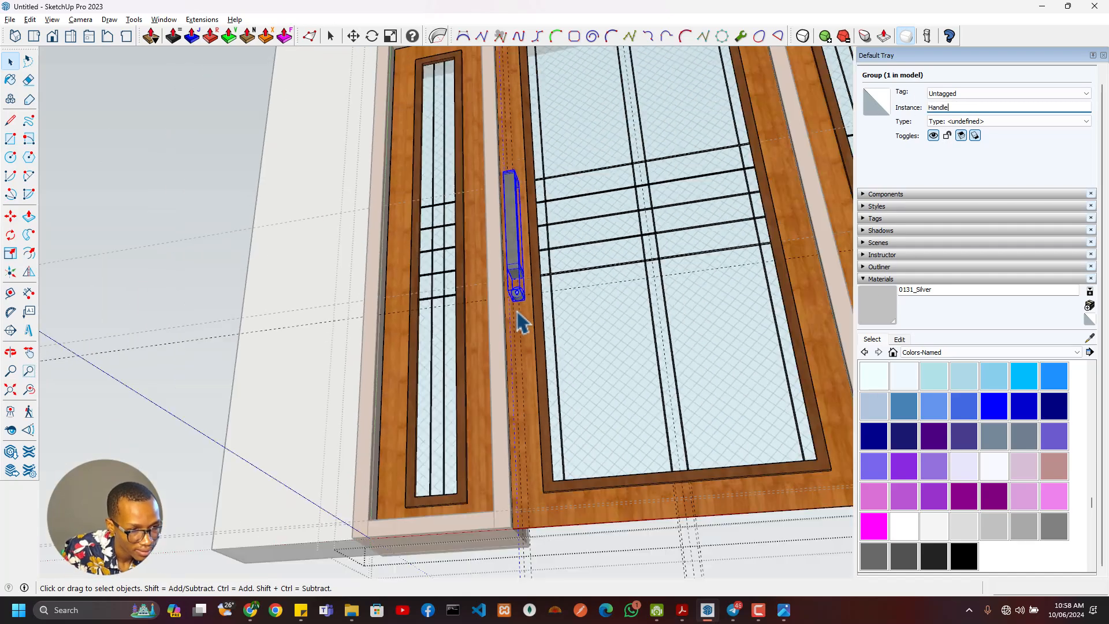
- Delete the construction guides inside the door group
{"action": "middle_click_drag", "start_coordinate": [576, 277], "coordinate": [566, 346]}
{"action": "left_click", "coordinate": [98, 69]}
{"action": "left_click", "coordinate": [29, 19]}
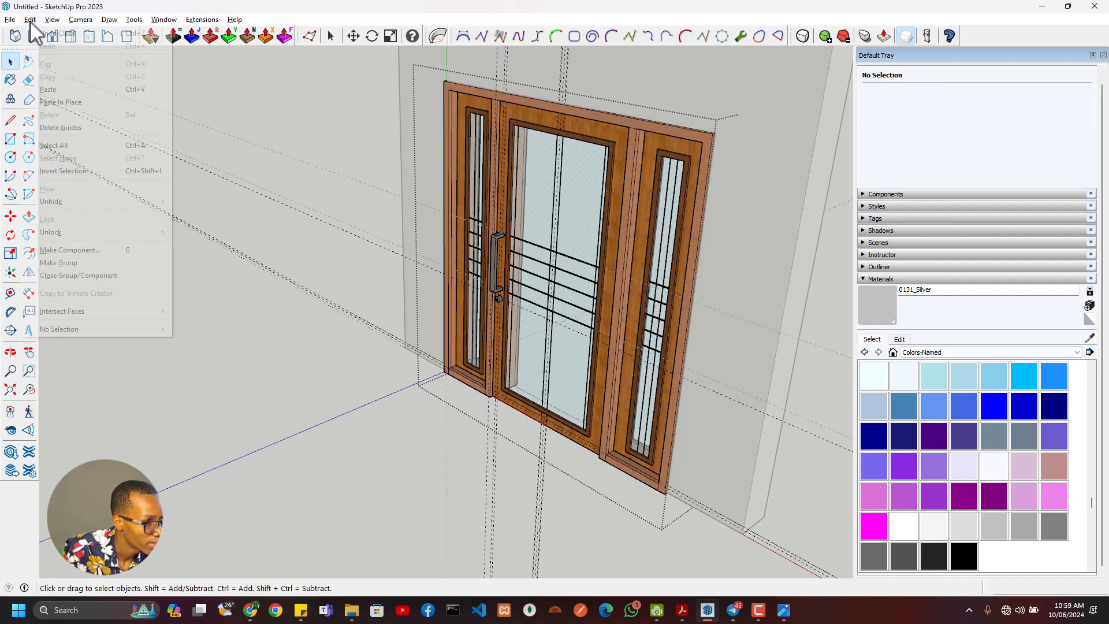
{"action": "left_click", "coordinate": [60, 128]}
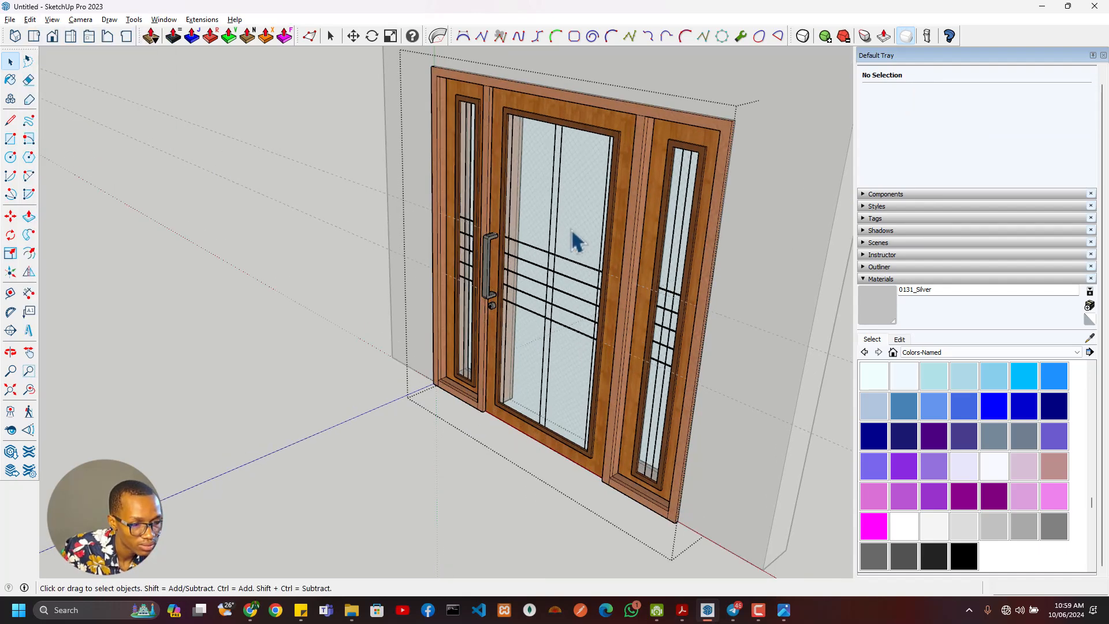
- Close the door group and delete the remaining guides around the wall and door
{"action": "scroll", "coordinate": [689, 257], "scroll_direction": "up", "scroll_amount": 3}
{"action": "scroll", "coordinate": [649, 266], "scroll_direction": "down", "scroll_amount": 4}
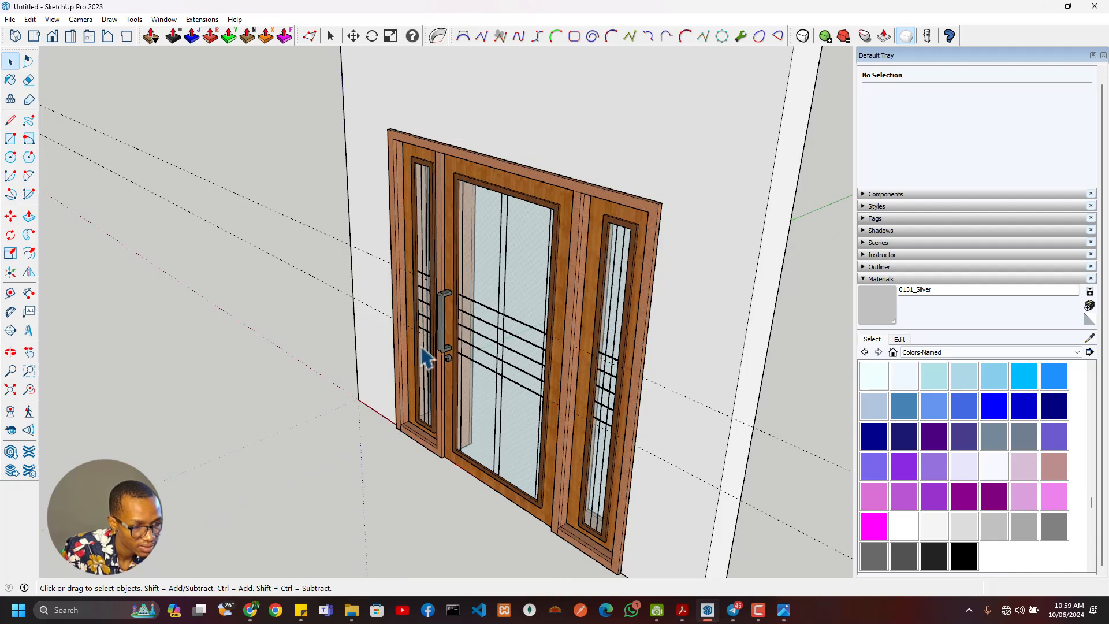
{"action": "left_click", "coordinate": [30, 19]}
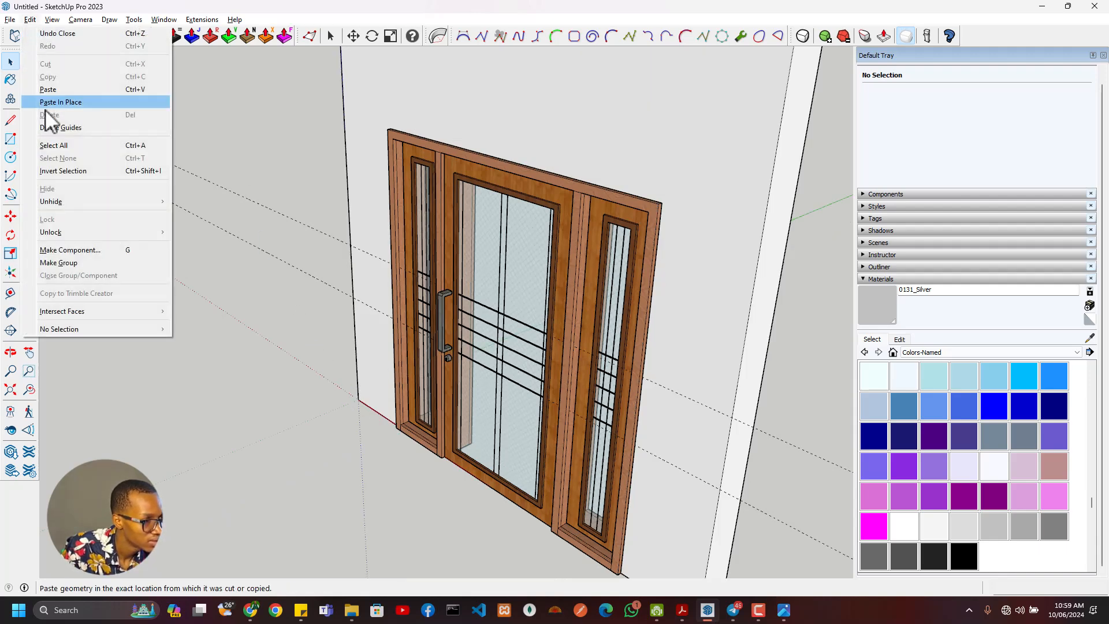
{"action": "left_click", "coordinate": [63, 128]}
- Open the reference photo 05ODLBayPoint-696x392.jpg from the Modelling Objects folder and examine the door and sidelights closely
{"action": "scroll", "coordinate": [451, 361], "scroll_direction": "down", "scroll_amount": 3}
{"action": "middle_click_drag", "start_coordinate": [450, 361], "coordinate": [587, 329]}
{"action": "key", "text": "alt+Tab"}
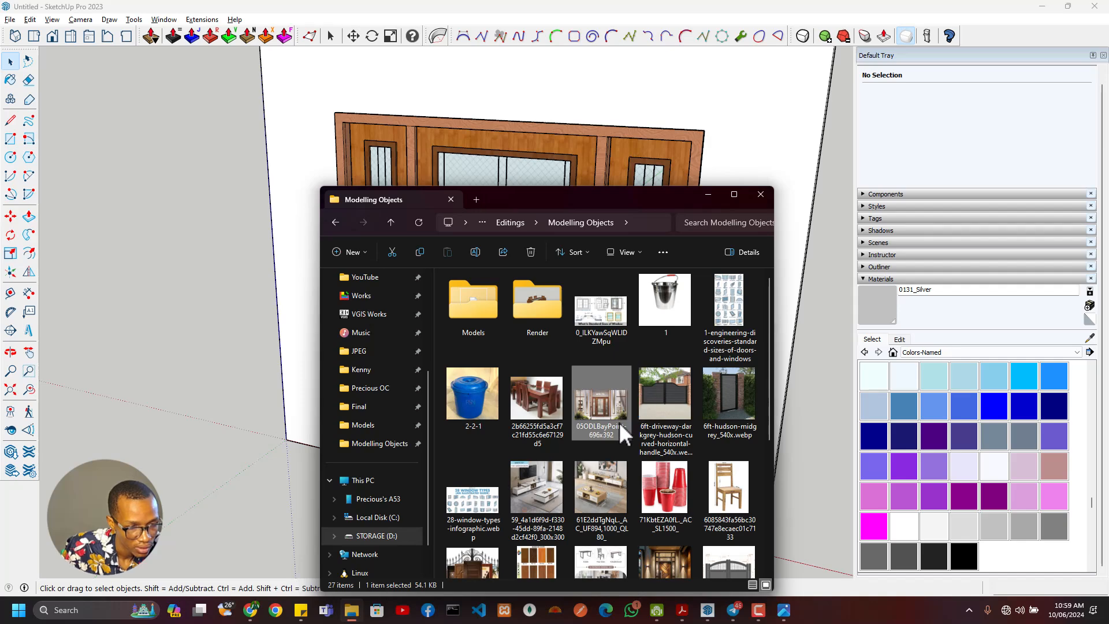
{"action": "double_click", "coordinate": [619, 400]}
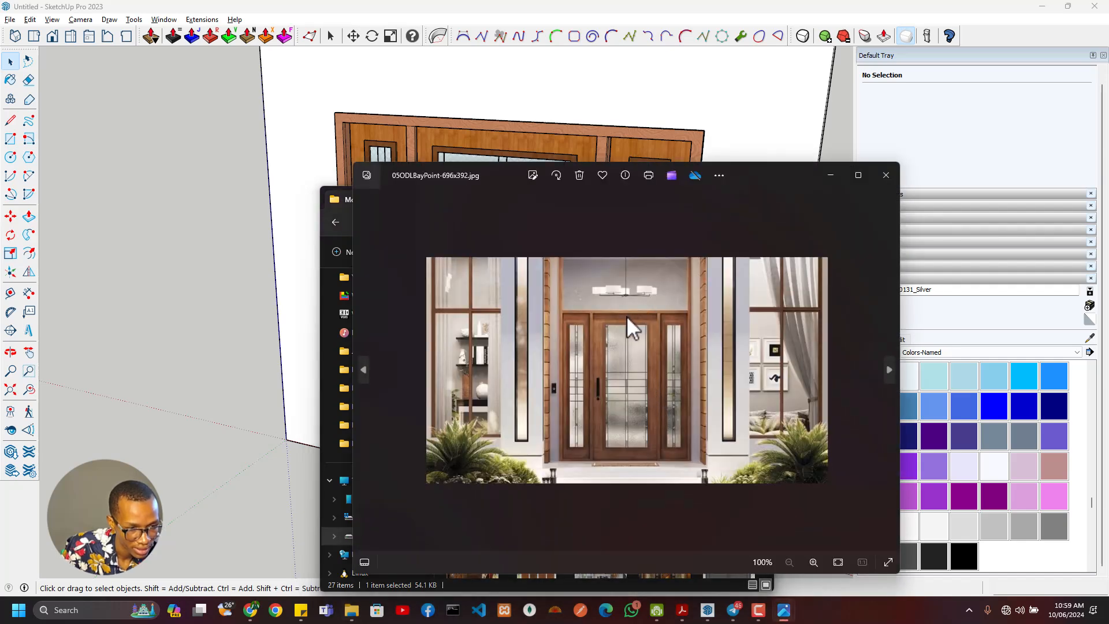
{"action": "scroll", "coordinate": [626, 318], "scroll_direction": "up", "scroll_amount": 5}
{"action": "scroll", "coordinate": [515, 433], "scroll_direction": "up", "scroll_amount": 2}
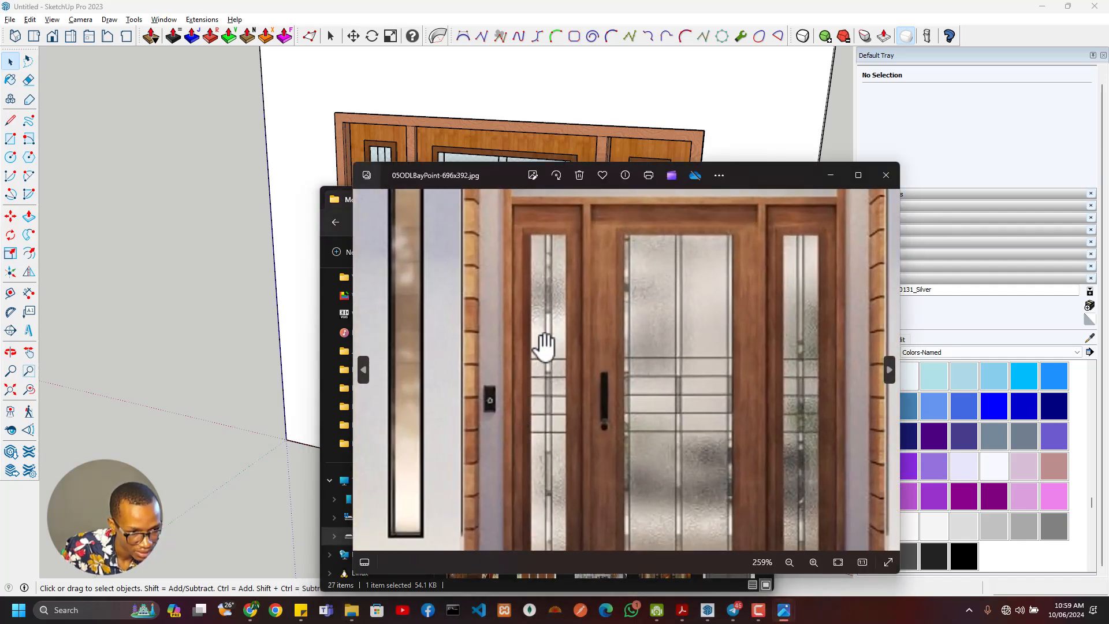
{"action": "scroll", "coordinate": [542, 349], "scroll_direction": "down", "scroll_amount": 4}
{"action": "scroll", "coordinate": [589, 456], "scroll_direction": "up", "scroll_amount": 3}
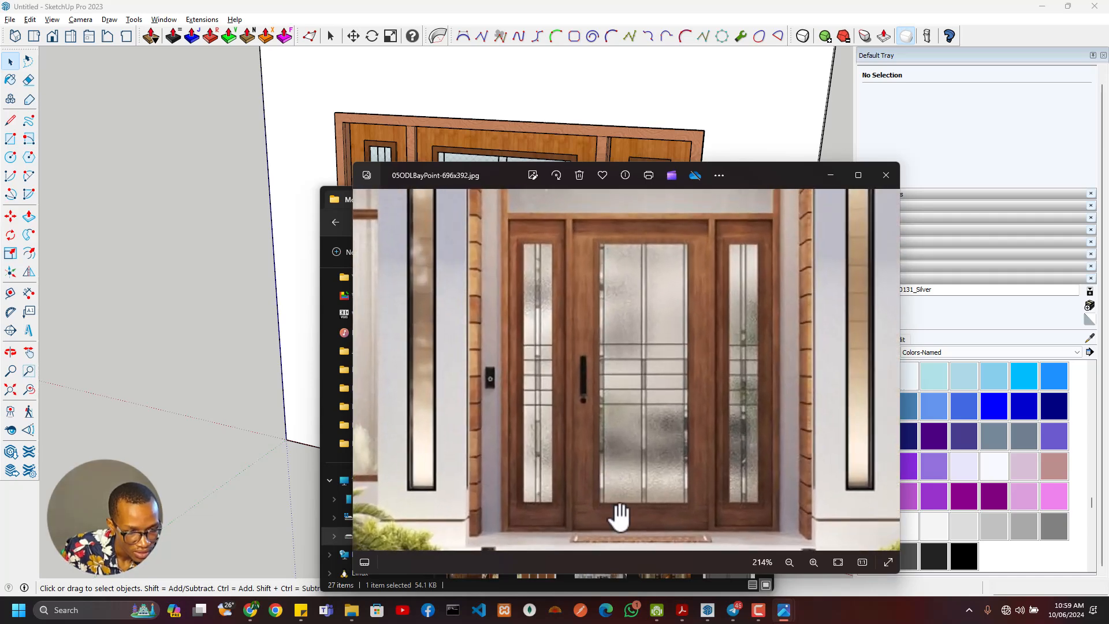
{"action": "scroll", "coordinate": [739, 396], "scroll_direction": "down", "scroll_amount": 3}
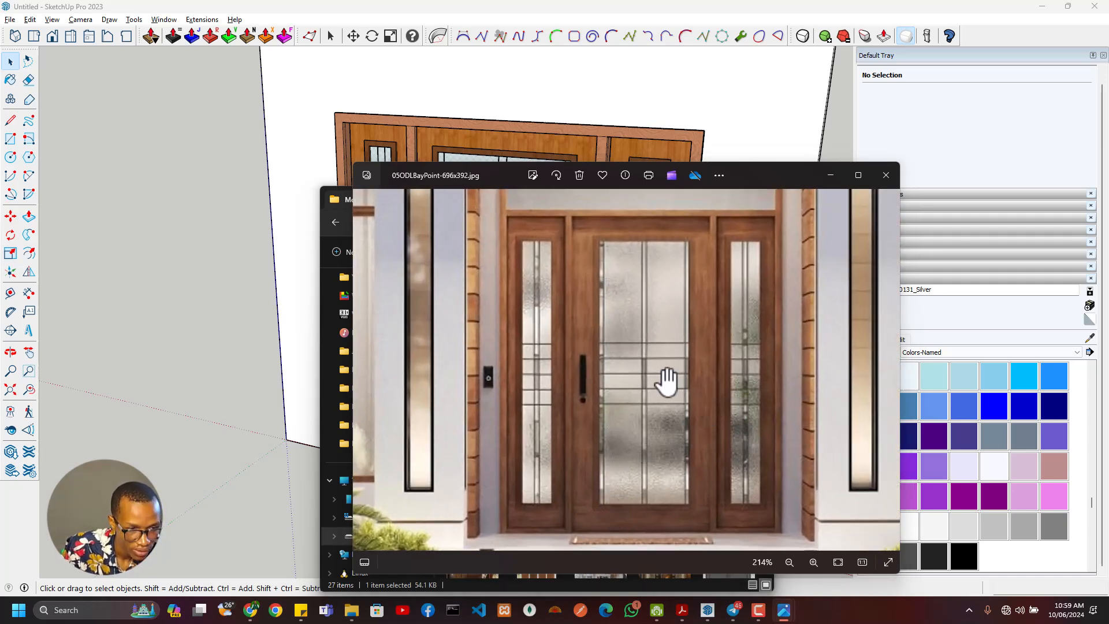
- Compare the modelled door with the reference photo, checking the handle and glass grille, and close the photo
{"action": "key", "text": "alt+Tab"}
{"action": "key", "text": "alt+Tab"}
{"action": "key", "text": "Tab"}
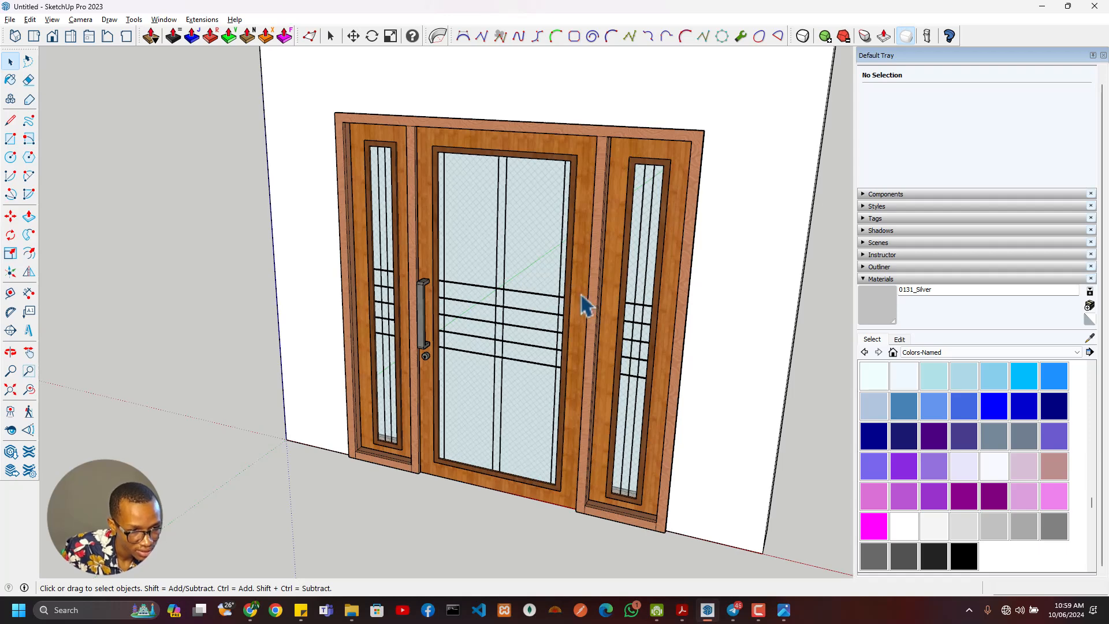
{"action": "key", "text": "alt+Tab"}
{"action": "key", "text": "Tab"}
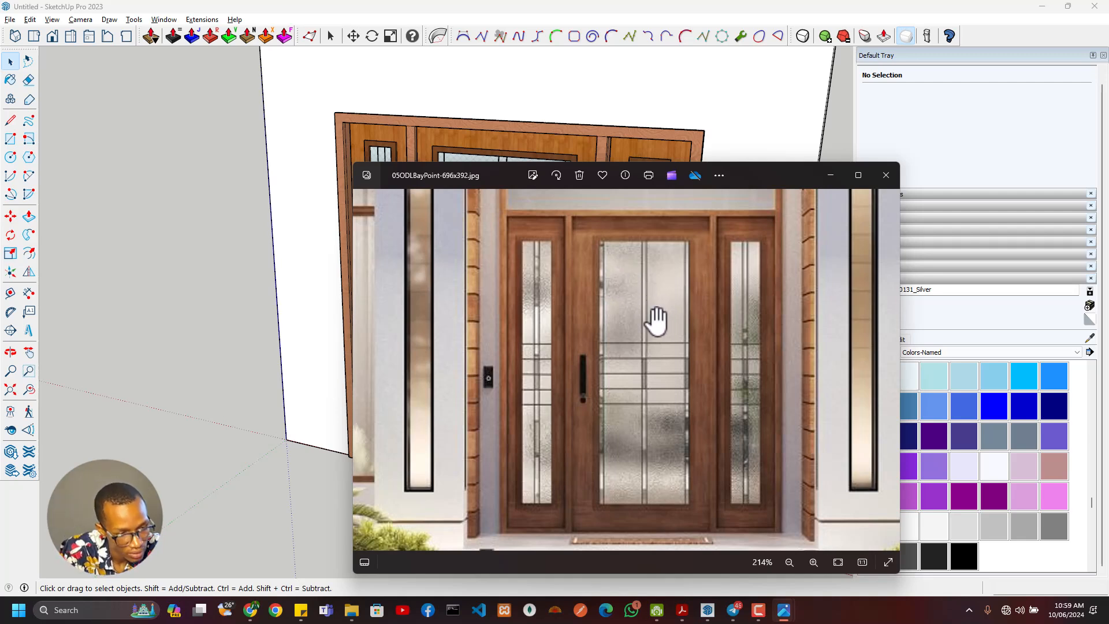
{"action": "scroll", "coordinate": [580, 401], "scroll_direction": "up", "scroll_amount": 2}
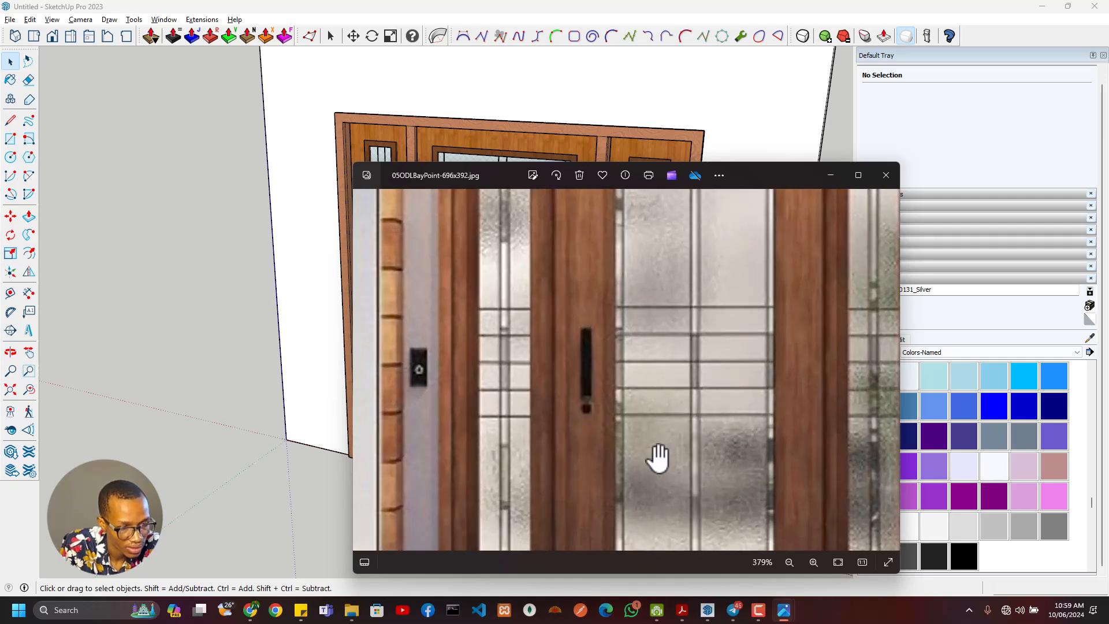
{"action": "scroll", "coordinate": [552, 361], "scroll_direction": "down", "scroll_amount": 2}
{"action": "scroll", "coordinate": [553, 361], "scroll_direction": "down", "scroll_amount": 1}
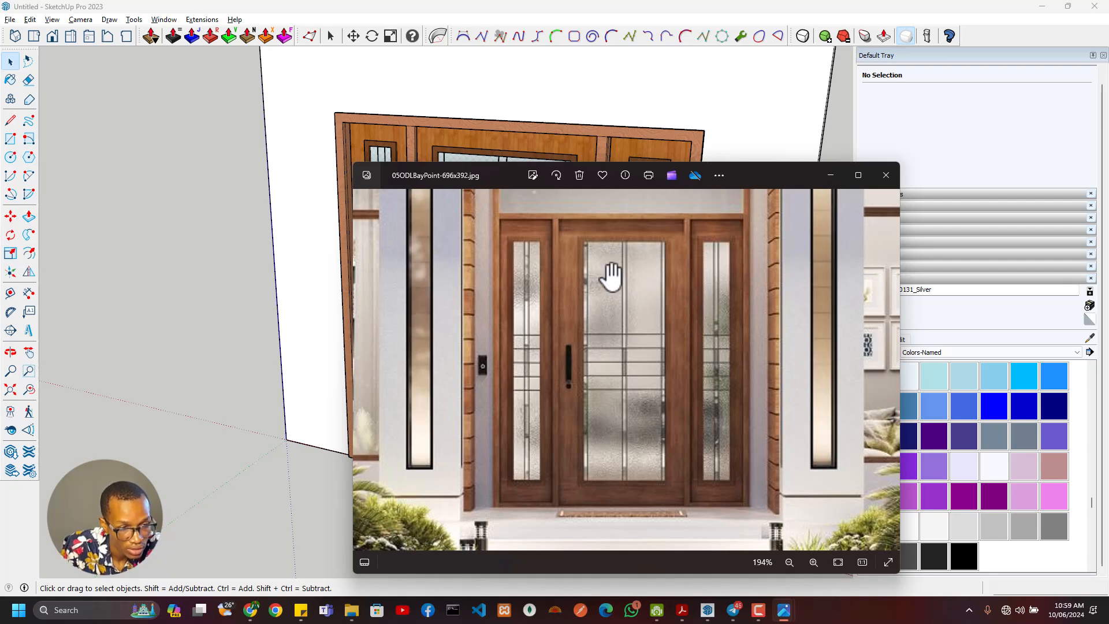
{"action": "left_click", "coordinate": [886, 175]}
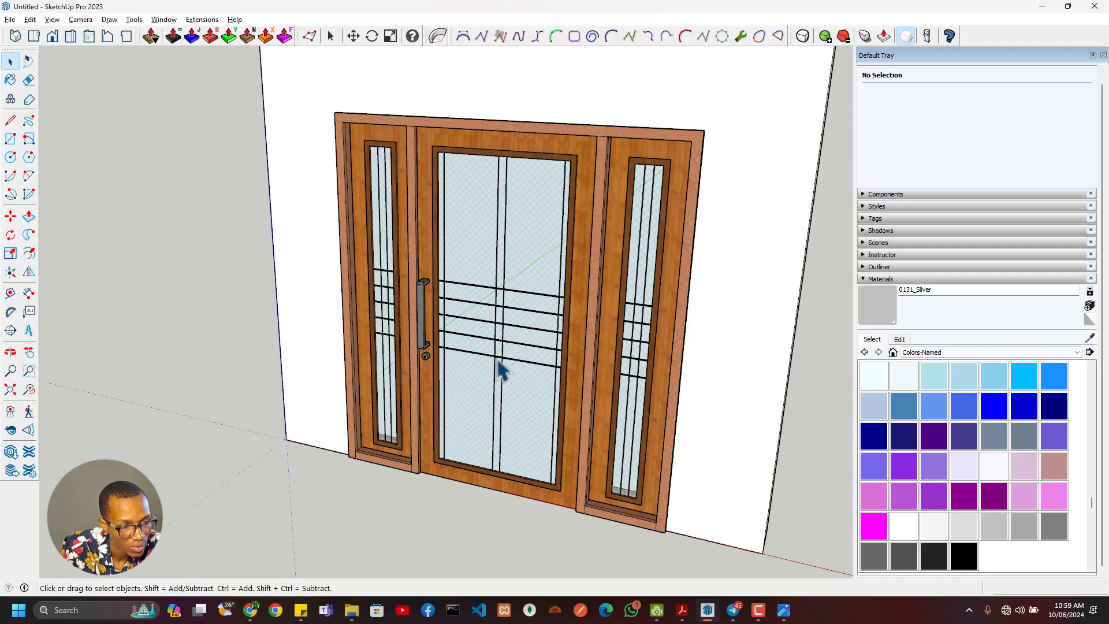
- Inside the door group, combine the main door panel, handle and five horizontal glass bars into a component named Main Door Face
{"action": "scroll", "coordinate": [491, 381], "scroll_direction": "down", "scroll_amount": 4}
{"action": "scroll", "coordinate": [483, 425], "scroll_direction": "up", "scroll_amount": 4}
{"action": "mouse_move", "coordinate": [483, 433]}
{"action": "middle_mouse_down"}
{"action": "mouse_move", "coordinate": [486, 478]}
{"action": "mouse_move", "coordinate": [539, 535]}
{"action": "mouse_move", "coordinate": [429, 453]}
{"action": "mouse_move", "coordinate": [372, 515]}
{"action": "middle_mouse_up"}
{"action": "scroll", "coordinate": [384, 453], "scroll_direction": "up", "scroll_amount": 5}
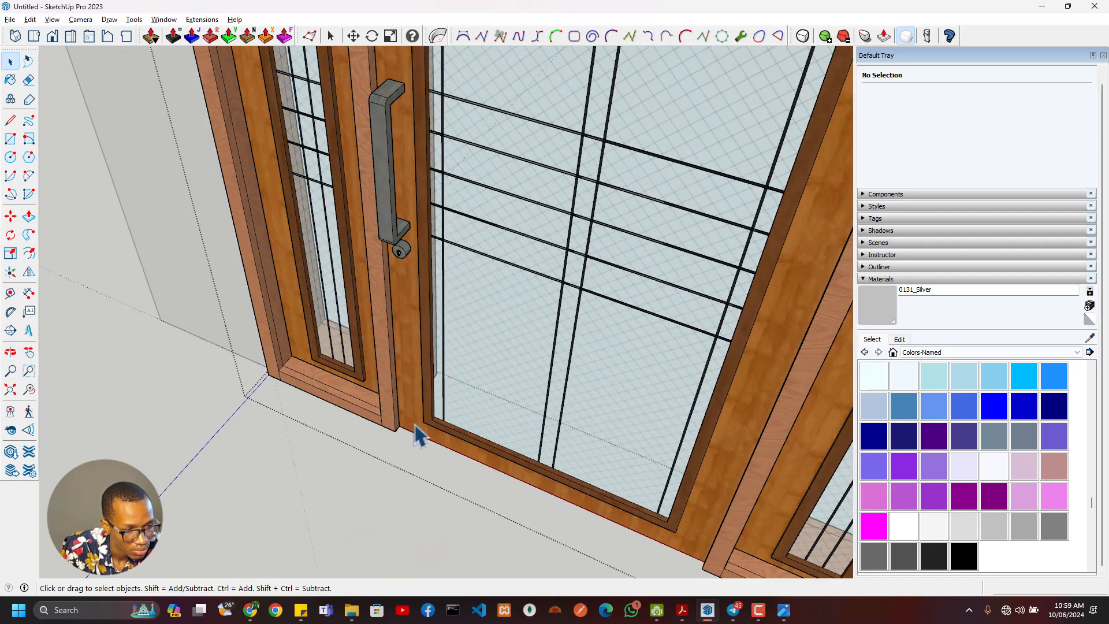
{"action": "double_click", "coordinate": [416, 426]}
{"action": "left_click", "coordinate": [420, 432]}
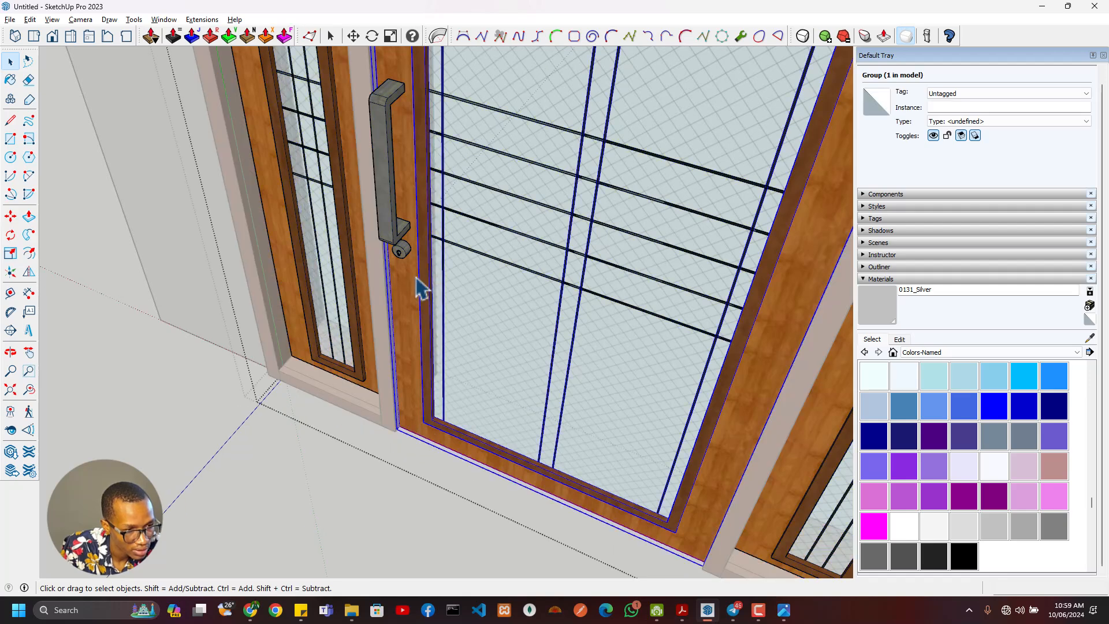
{"action": "left_click", "coordinate": [406, 257]}
{"action": "left_click", "coordinate": [495, 230], "text": "ctrl"}
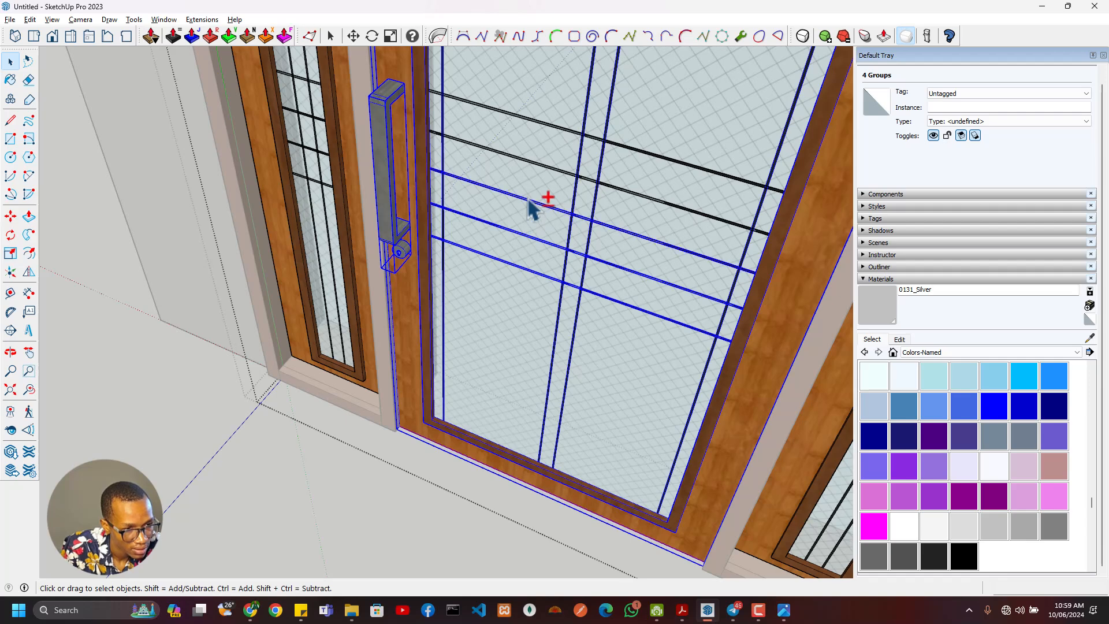
{"action": "left_click", "coordinate": [545, 169], "text": "shift"}
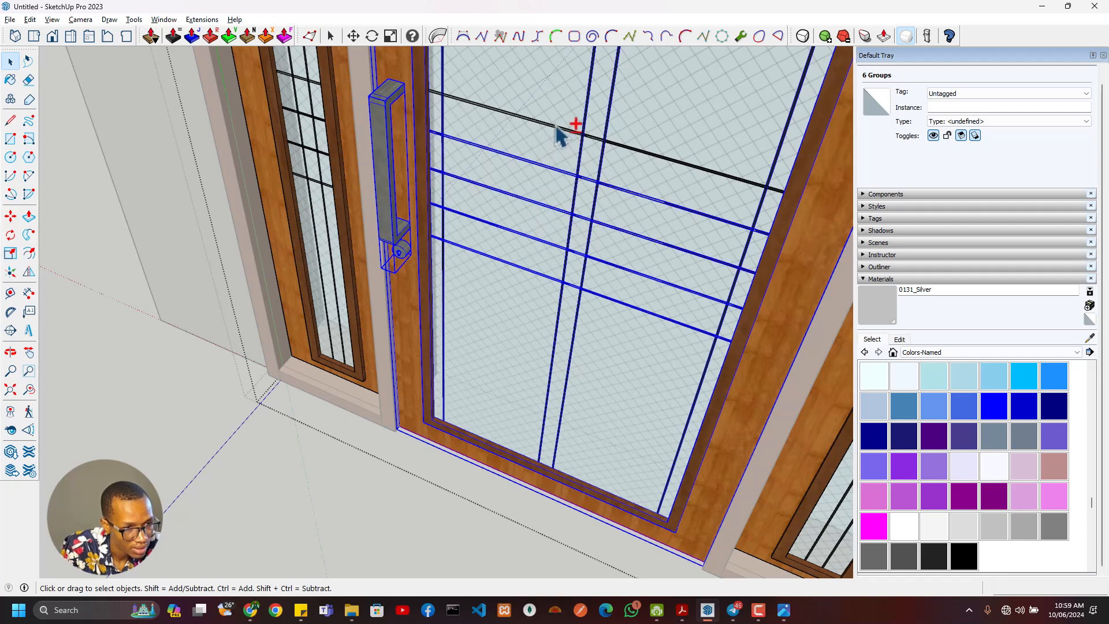
{"action": "scroll", "coordinate": [523, 148], "scroll_direction": "down", "scroll_amount": 5}
{"action": "middle_click_drag", "start_coordinate": [526, 152], "coordinate": [556, 322], "text": "shift"}
{"action": "scroll", "coordinate": [568, 315], "scroll_direction": "up", "scroll_amount": 3}
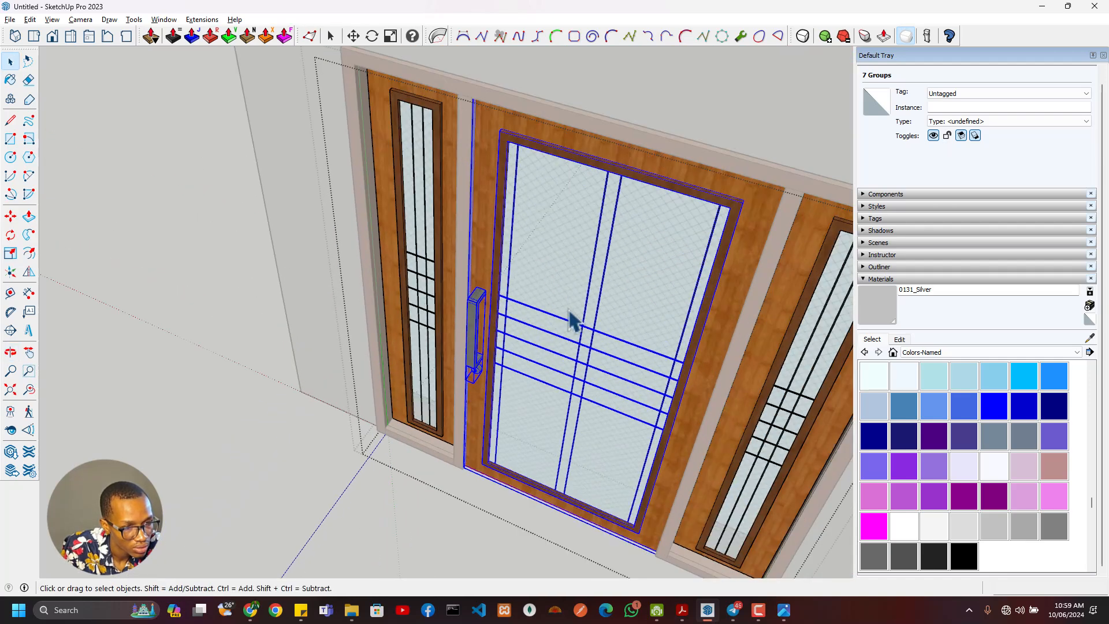
{"action": "right_click", "coordinate": [569, 337]}
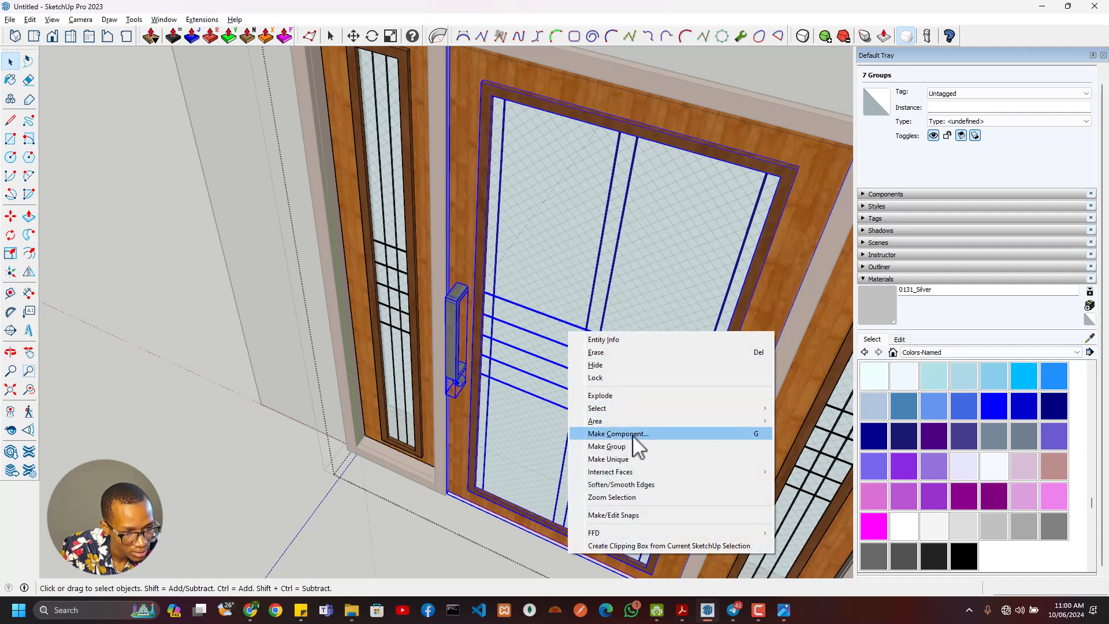
{"action": "left_click", "coordinate": [634, 434]}
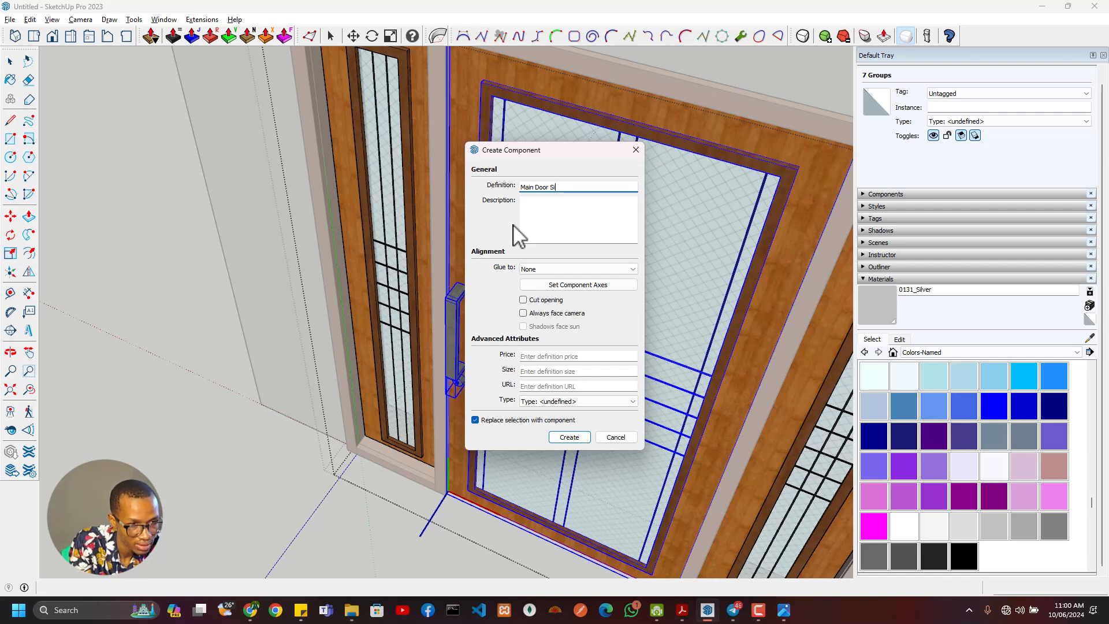
{"action": "key", "text": "Return"}
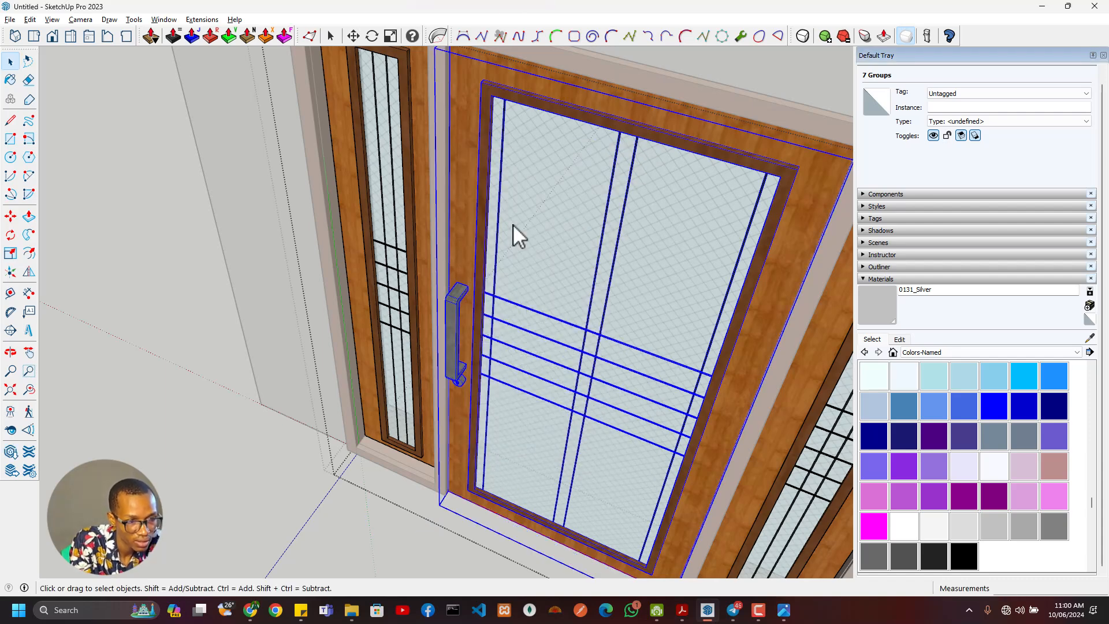
- Move the Main Door Face component 50 mm deeper into the frame from its lower corner
{"action": "middle_click_drag", "start_coordinate": [513, 225], "coordinate": [485, 155]}
{"action": "scroll", "coordinate": [458, 389], "scroll_direction": "up", "scroll_amount": 5}
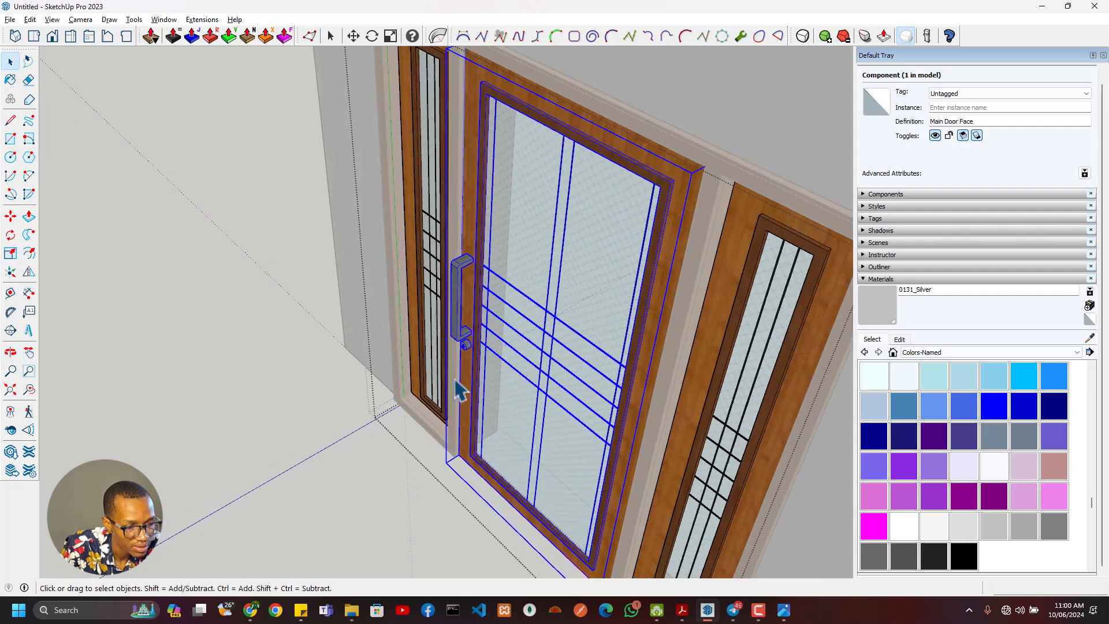
{"action": "key", "text": "m"}
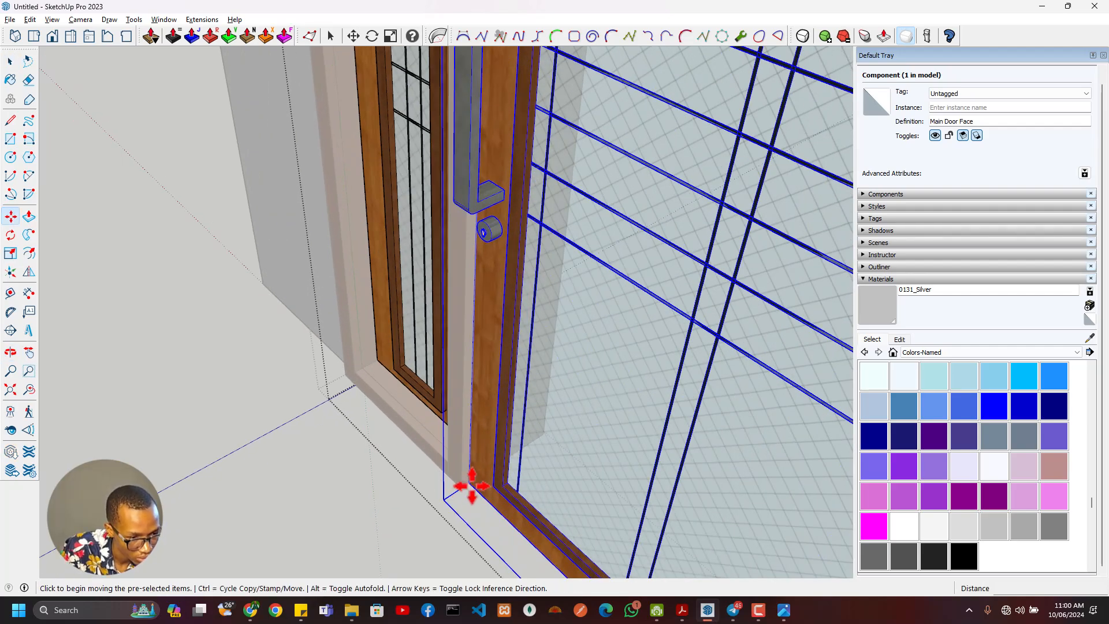
{"action": "left_click", "coordinate": [471, 487]}
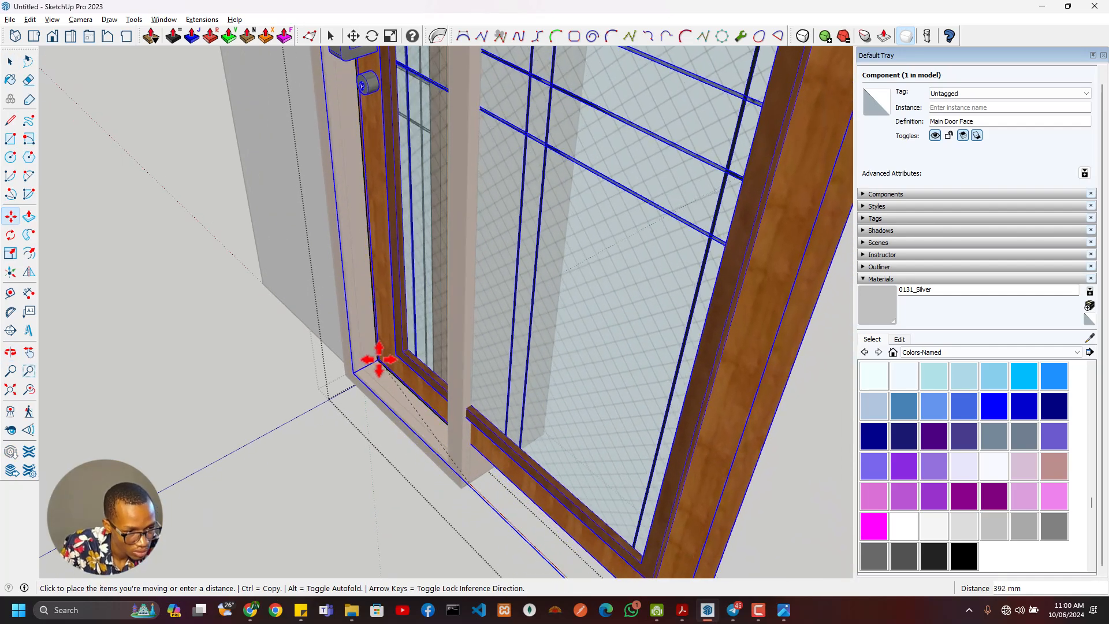
{"action": "type", "text": "50"}
{"action": "key", "text": "Return"}
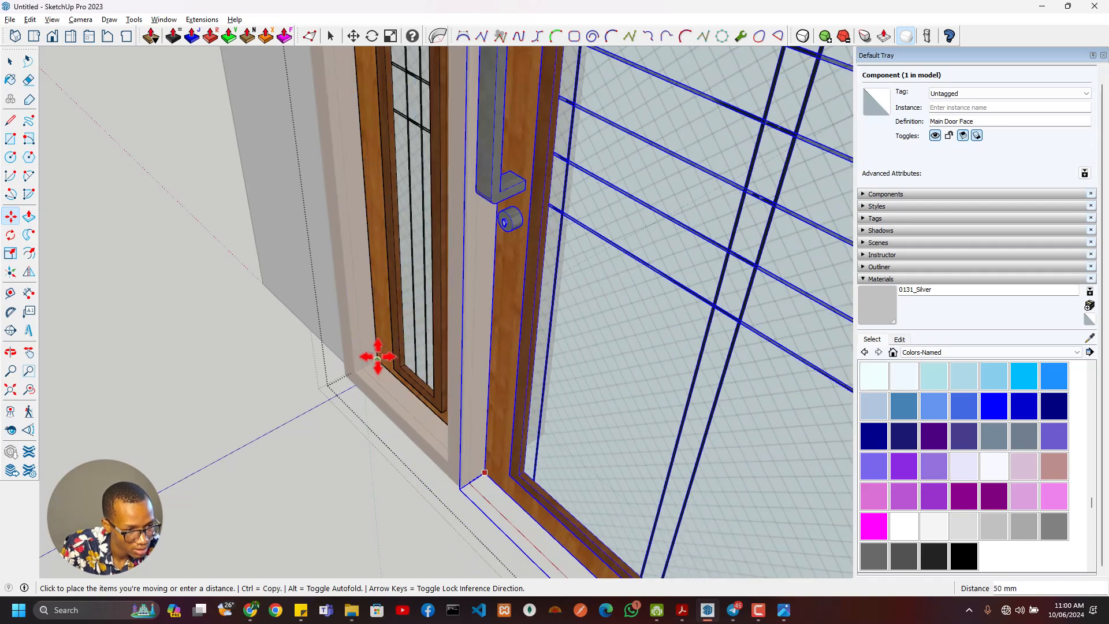
{"action": "middle_click_drag", "start_coordinate": [377, 359], "coordinate": [467, 370]}
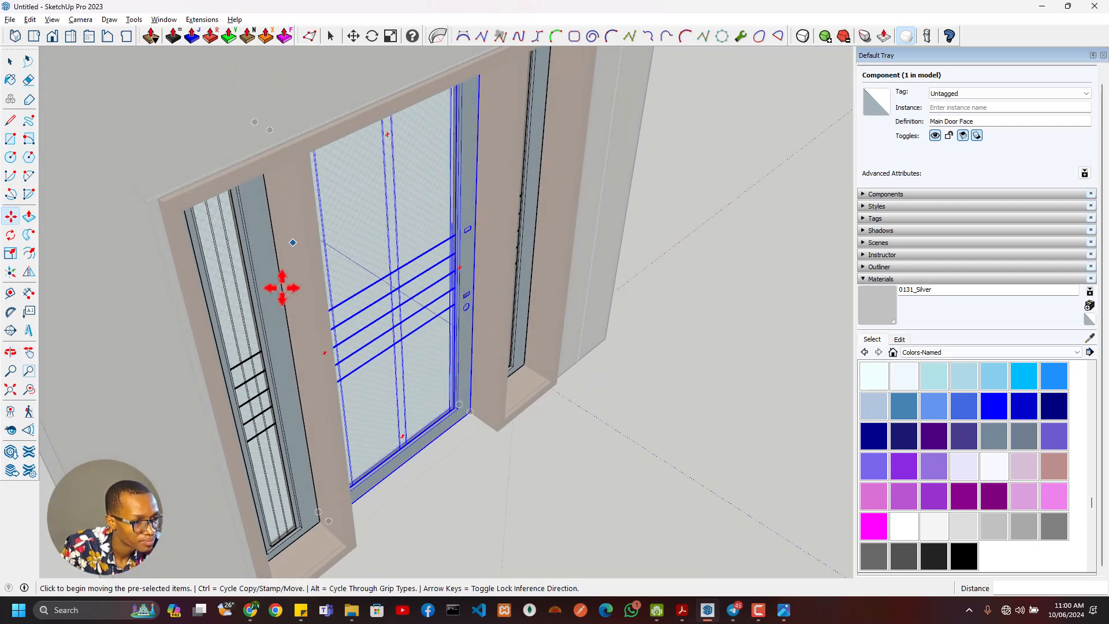
- Measure the setback between the door panel's front face and the front edge of the frame
{"action": "middle_click_drag", "start_coordinate": [282, 288], "coordinate": [448, 280]}
{"action": "scroll", "coordinate": [445, 253], "scroll_direction": "up", "scroll_amount": 2}
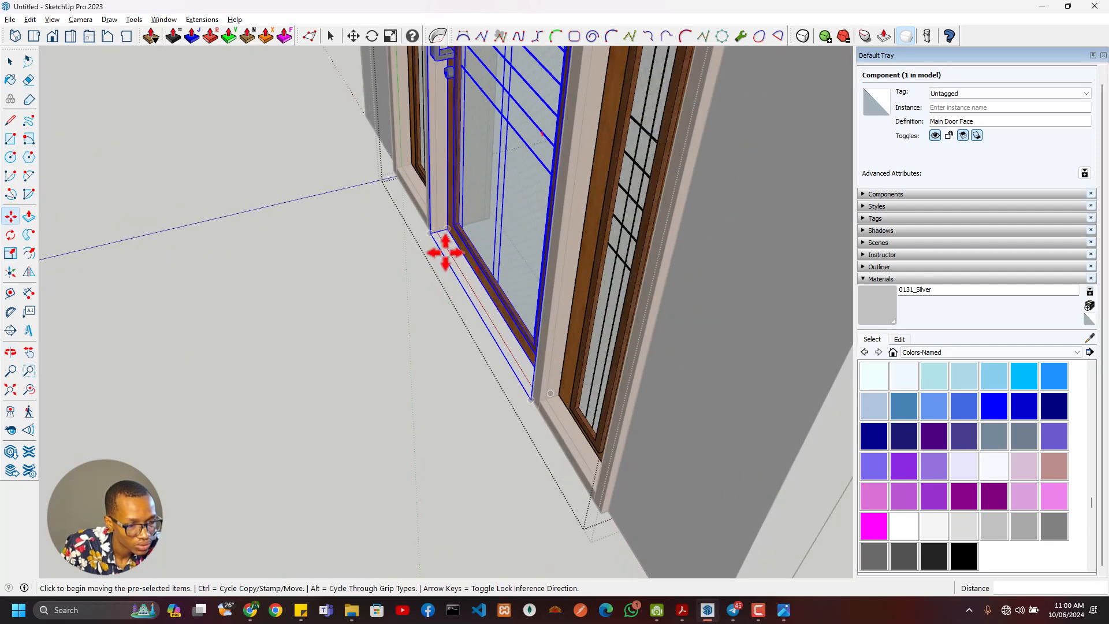
{"action": "key", "text": "t"}
{"action": "scroll", "coordinate": [448, 231], "scroll_direction": "up", "scroll_amount": 3}
{"action": "left_click", "coordinate": [439, 232]}
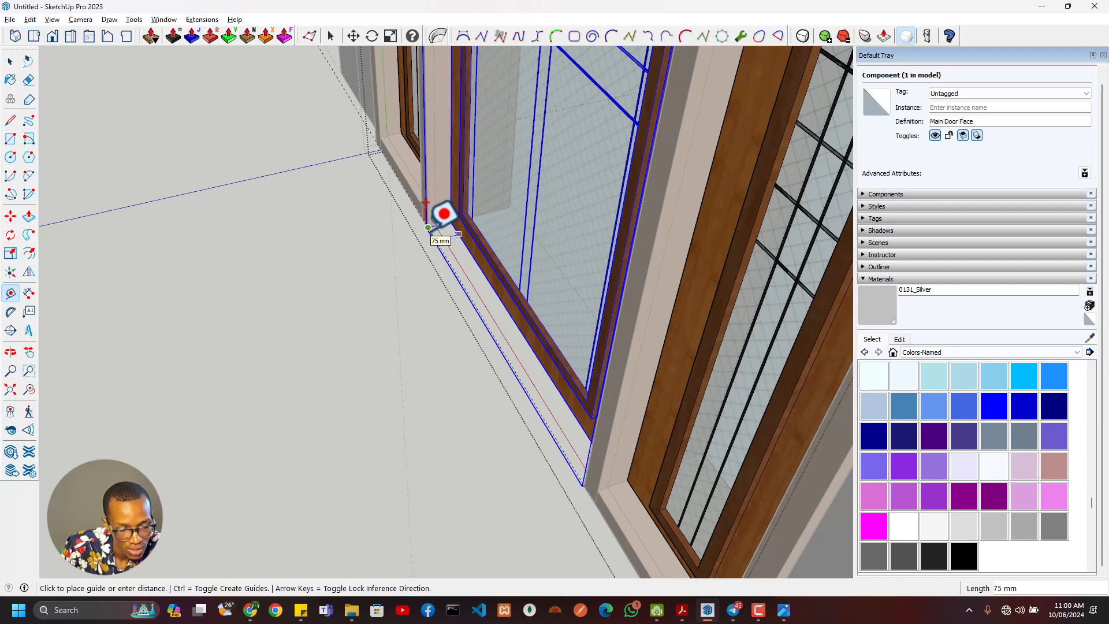
{"action": "key", "text": "Escape"}
- Place a guide across the door opening 75 mm in from the frame's rear edge
{"action": "scroll", "coordinate": [451, 246], "scroll_direction": "down", "scroll_amount": 4}
{"action": "middle_click_drag", "start_coordinate": [577, 300], "coordinate": [330, 273]}
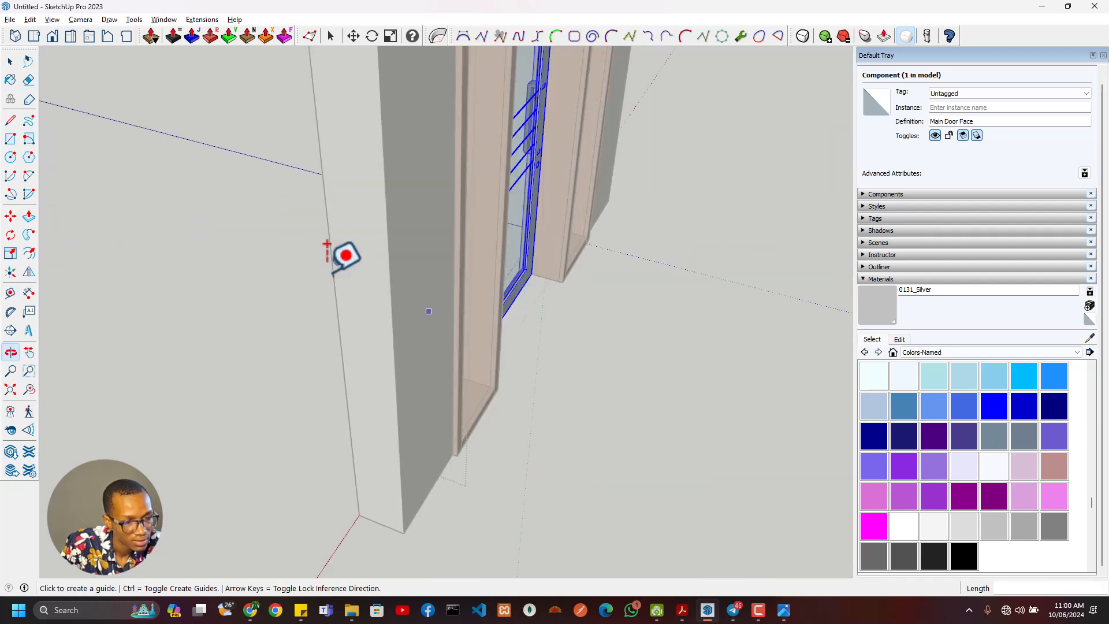
{"action": "scroll", "coordinate": [531, 288], "scroll_direction": "up", "scroll_amount": 3}
{"action": "scroll", "coordinate": [578, 260], "scroll_direction": "up", "scroll_amount": 2}
{"action": "left_click", "coordinate": [610, 260]}
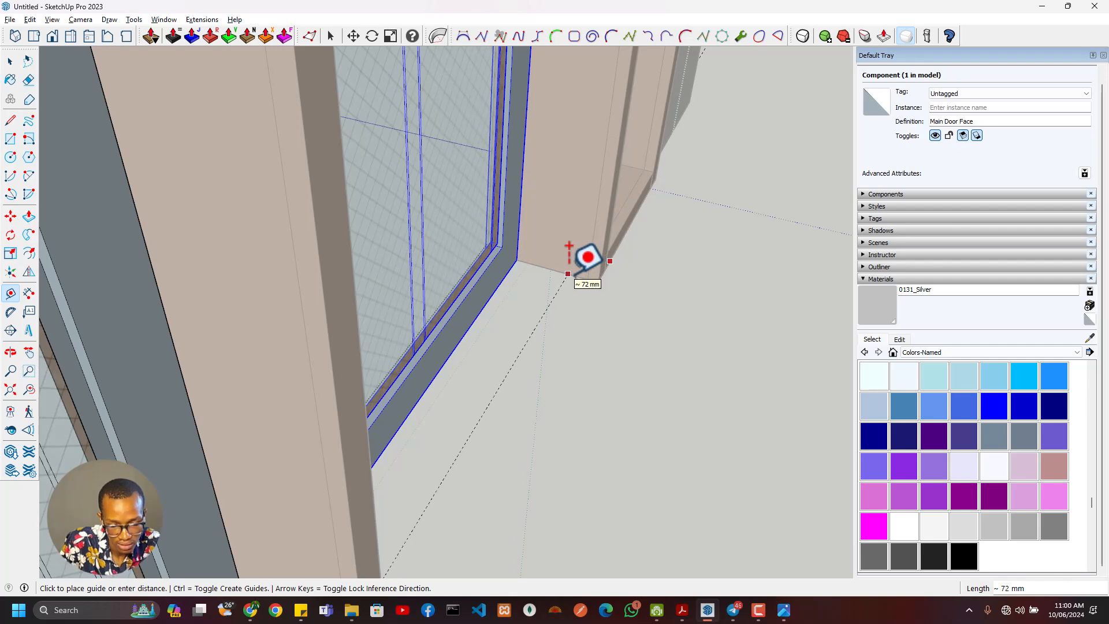
{"action": "left_click", "coordinate": [569, 246]}
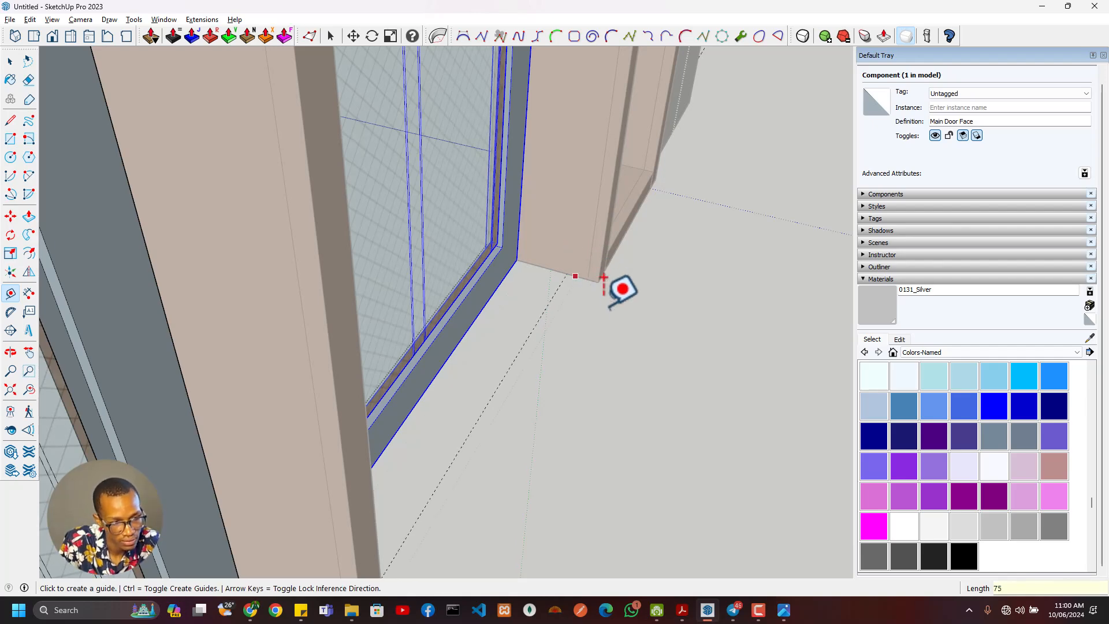
{"action": "middle_click_drag", "start_coordinate": [572, 255], "coordinate": [453, 302]}
{"action": "scroll", "coordinate": [453, 278], "scroll_direction": "up", "scroll_amount": 2}
{"action": "scroll", "coordinate": [457, 277], "scroll_direction": "down", "scroll_amount": 4}
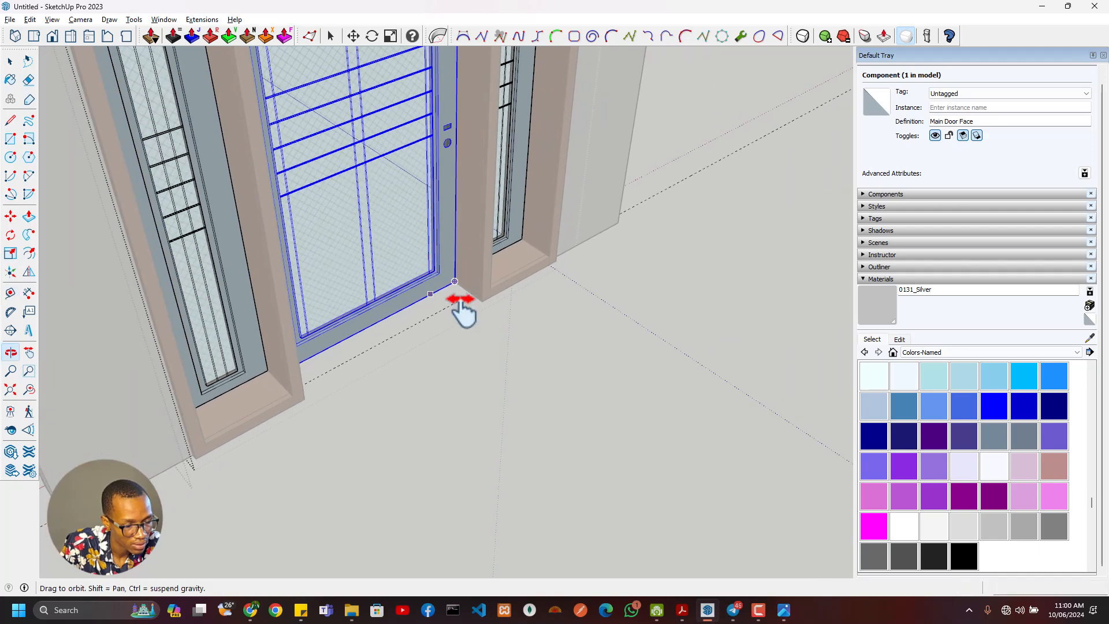
- Mirror a copy of the Main Door Face component about the plane parallel to the door, onto the rear side
{"action": "scroll", "coordinate": [491, 301], "scroll_direction": "up", "scroll_amount": 2}
{"action": "key", "text": "m"}
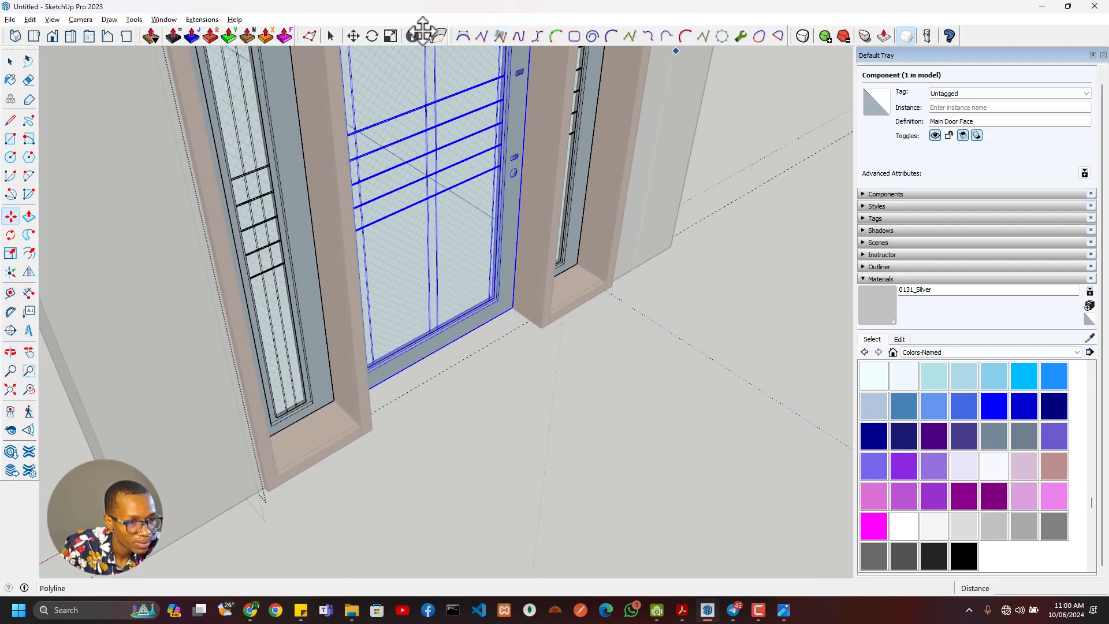
{"action": "left_click", "coordinate": [29, 272]}
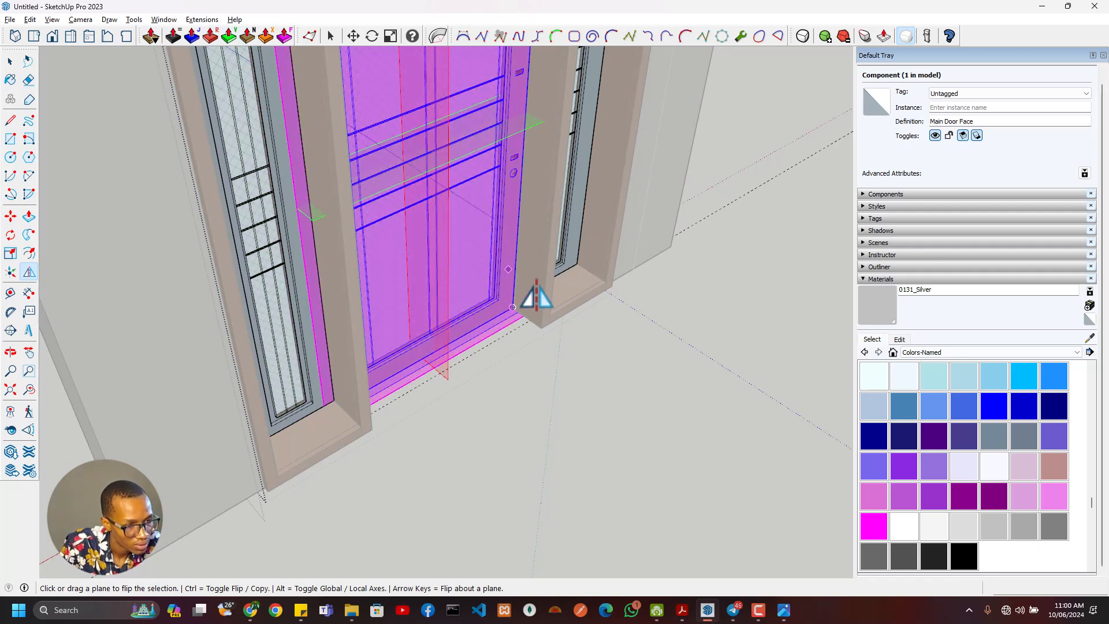
{"action": "key", "text": "ctrl"}
{"action": "left_click", "coordinate": [550, 299]}
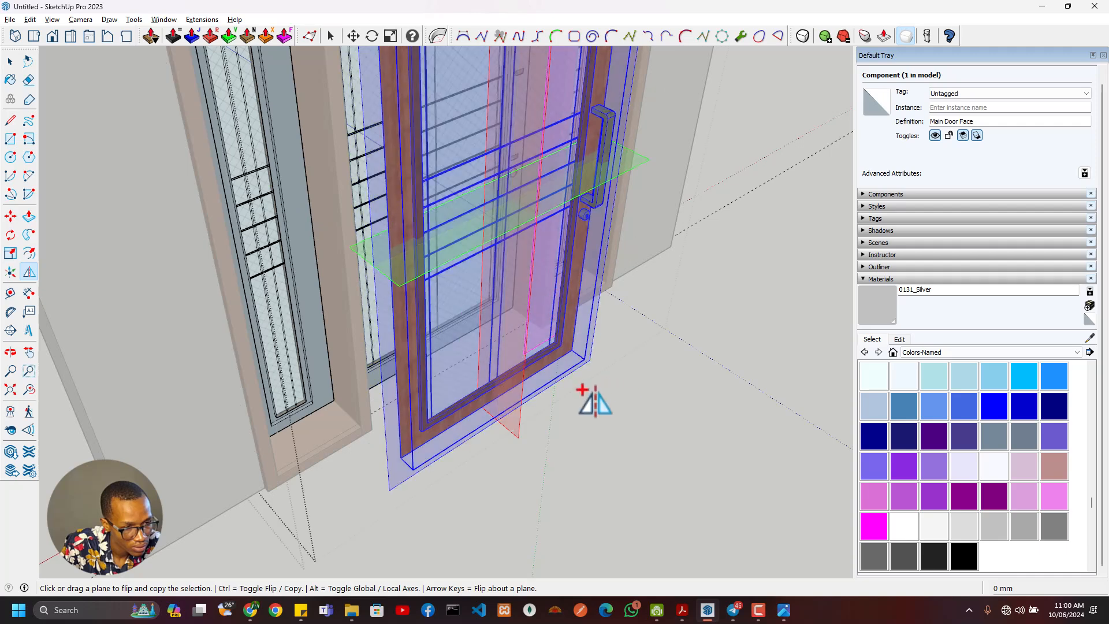
- Move the mirrored door face back into the opening, placing its lower corner on the guide at the frame's rear
{"action": "key", "text": "m"}
{"action": "scroll", "coordinate": [549, 366], "scroll_direction": "up", "scroll_amount": 3}
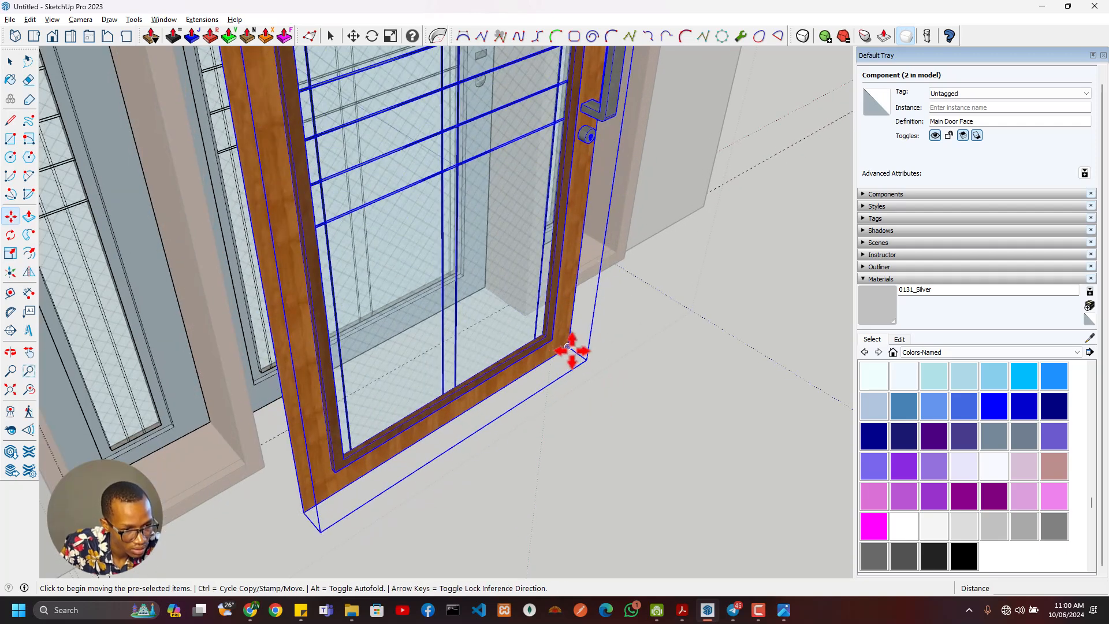
{"action": "left_click", "coordinate": [569, 348]}
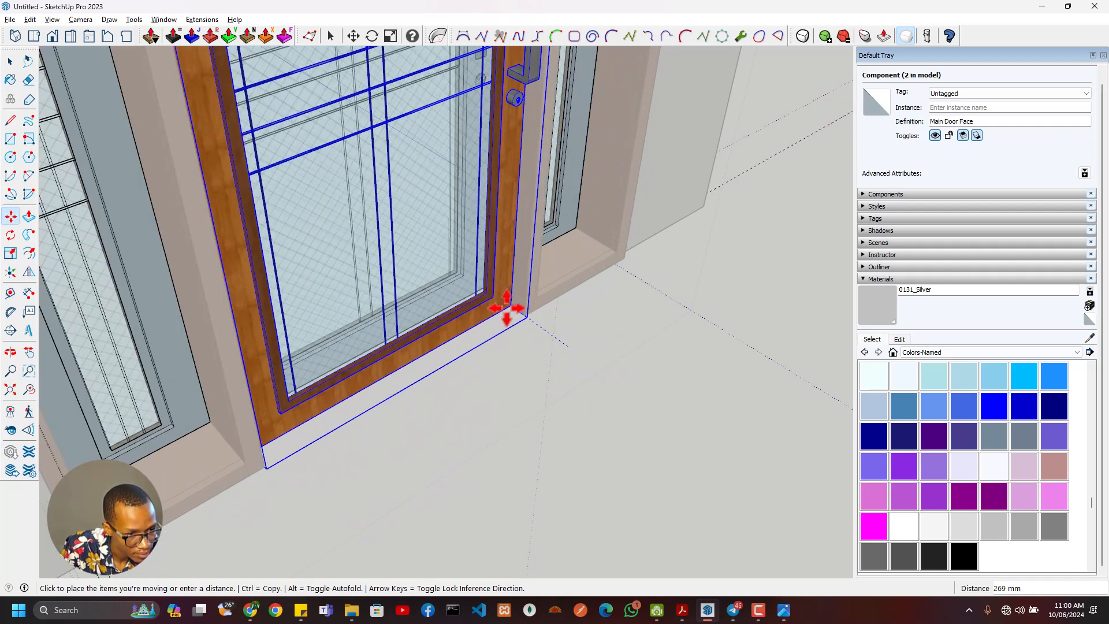
{"action": "left_click", "coordinate": [511, 322]}
{"action": "scroll", "coordinate": [361, 347], "scroll_direction": "down", "scroll_amount": 3}
{"action": "middle_click_drag", "start_coordinate": [361, 346], "coordinate": [485, 457]}
{"action": "scroll", "coordinate": [480, 330], "scroll_direction": "up", "scroll_amount": 10}
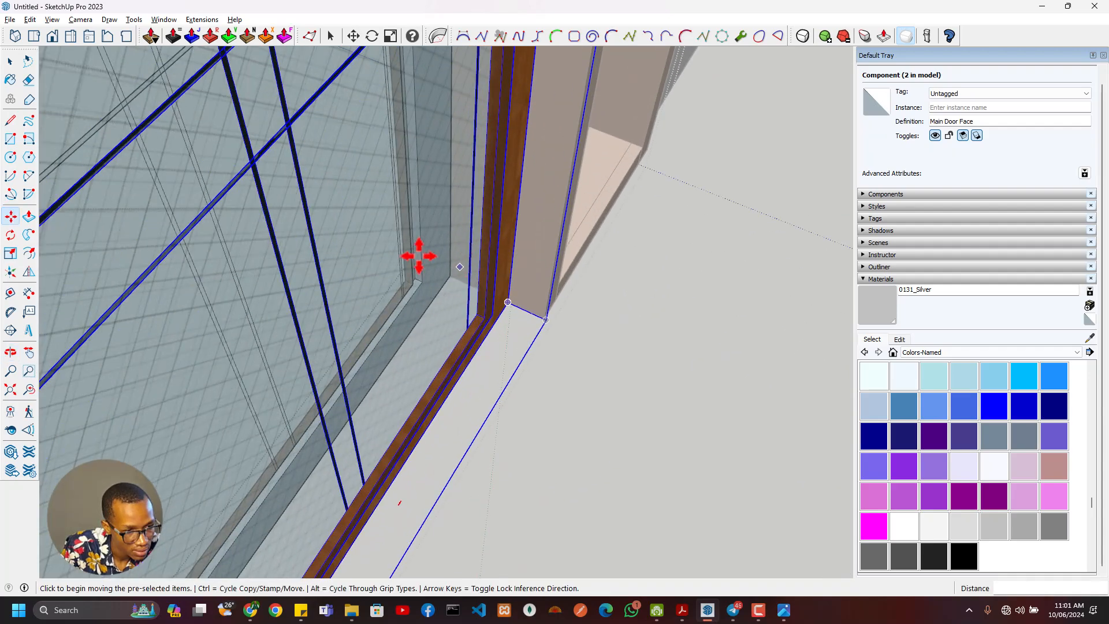
- Measure the depth between the lower corners of the rear and front door faces
{"action": "scroll", "coordinate": [478, 328], "scroll_direction": "down", "scroll_amount": 2}
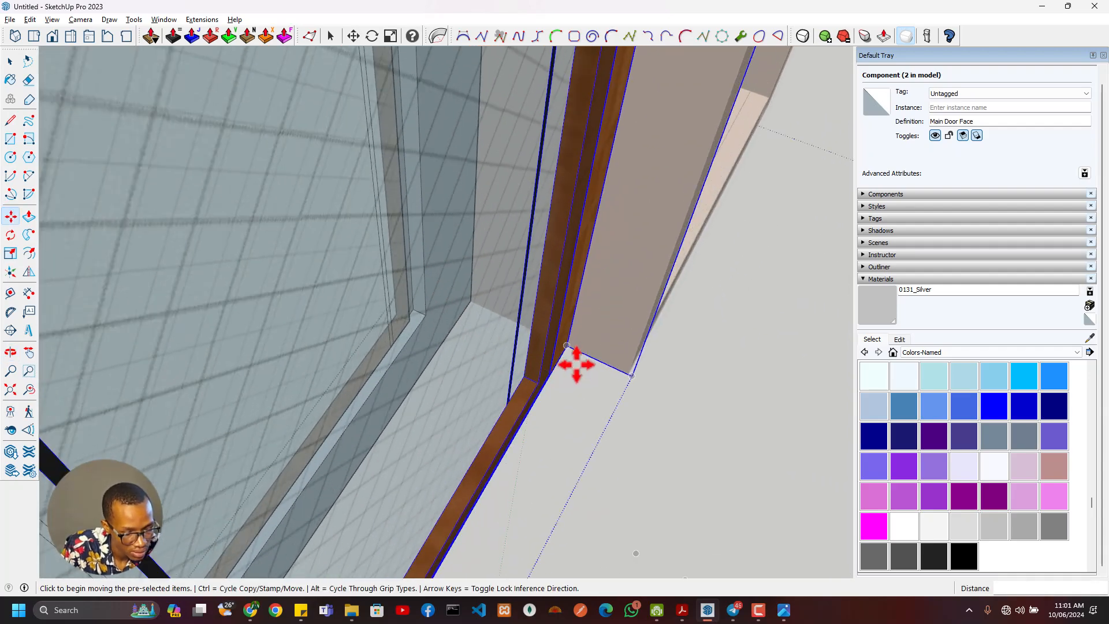
{"action": "key", "text": "t"}
{"action": "left_click", "coordinate": [567, 345]}
{"action": "middle_click_drag", "start_coordinate": [426, 312], "coordinate": [953, 313]}
{"action": "middle_click_drag", "start_coordinate": [503, 231], "coordinate": [743, 217]}
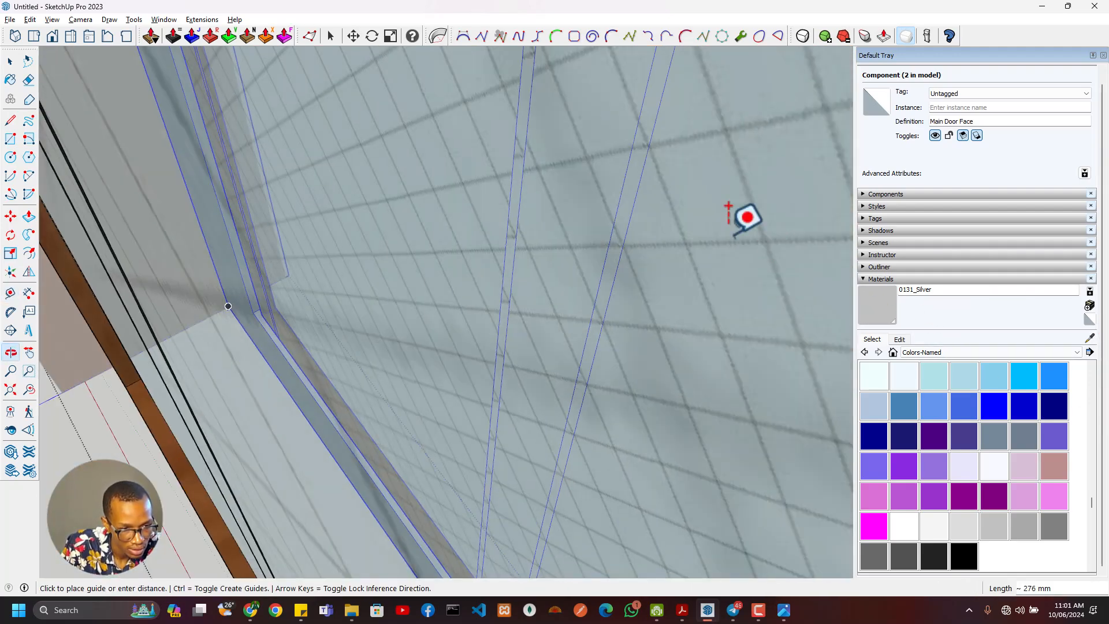
{"action": "middle_click_drag", "start_coordinate": [509, 179], "coordinate": [693, 179], "text": "shift"}
{"action": "middle_click_drag", "start_coordinate": [323, 313], "coordinate": [636, 280], "text": "shift"}
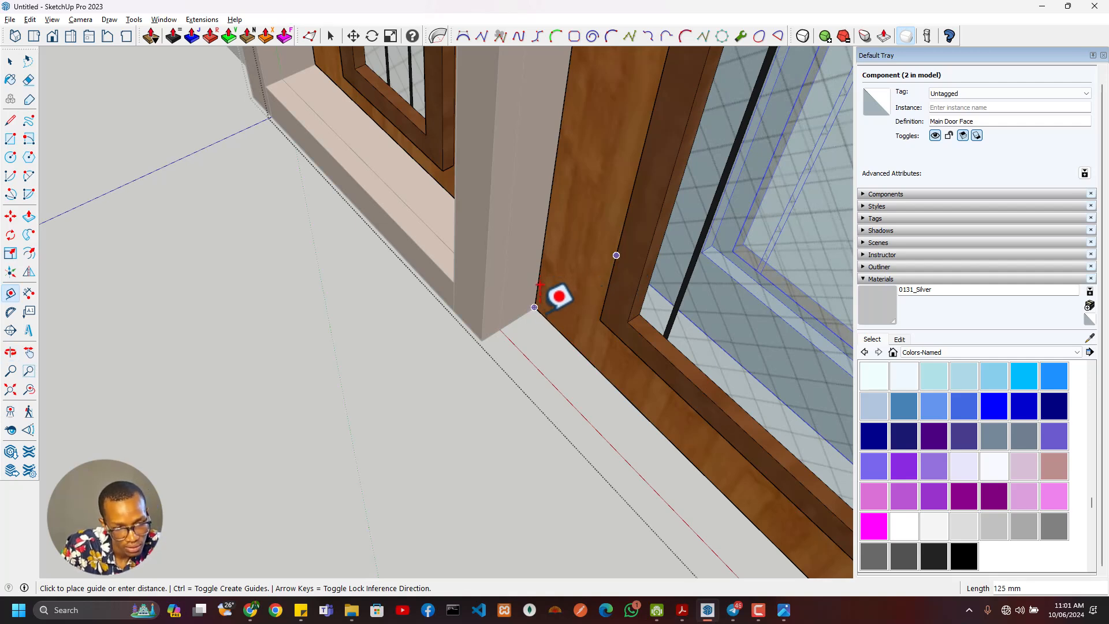
{"action": "key", "text": "space"}
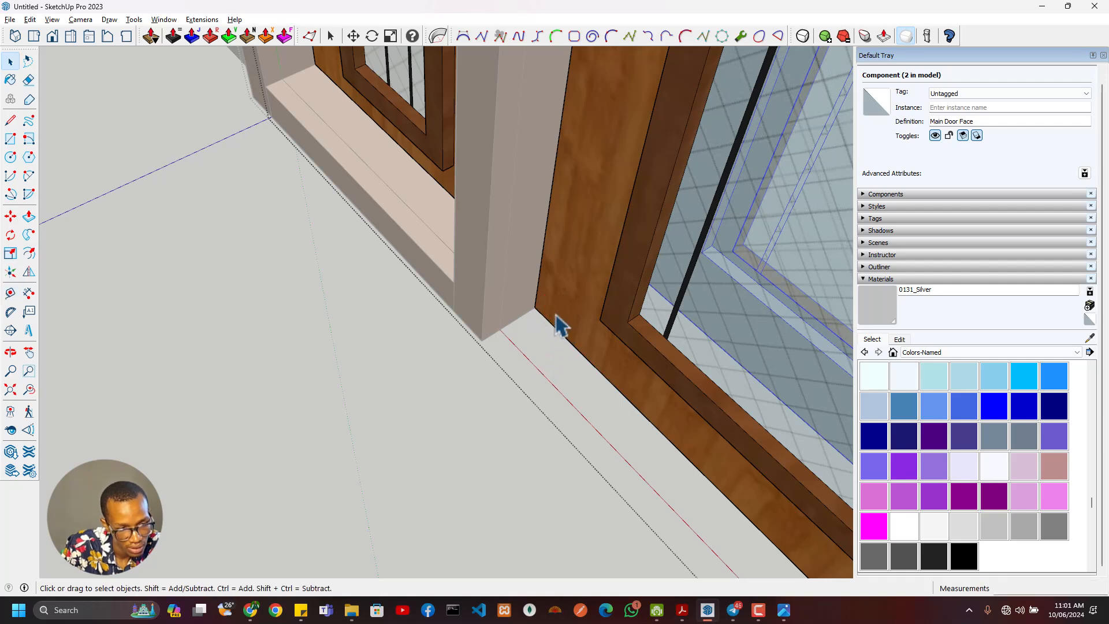
- Move the front door face 15 mm deeper into the opening, perpendicular to the door
{"action": "left_click", "coordinate": [556, 316]}
{"action": "key", "text": "m"}
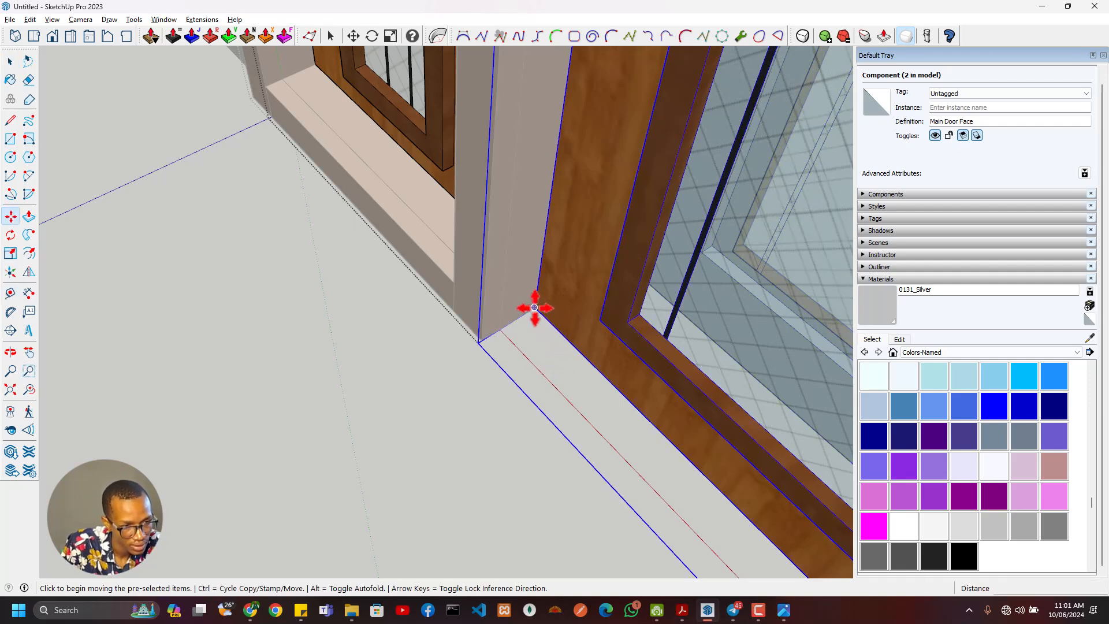
{"action": "left_click", "coordinate": [535, 306]}
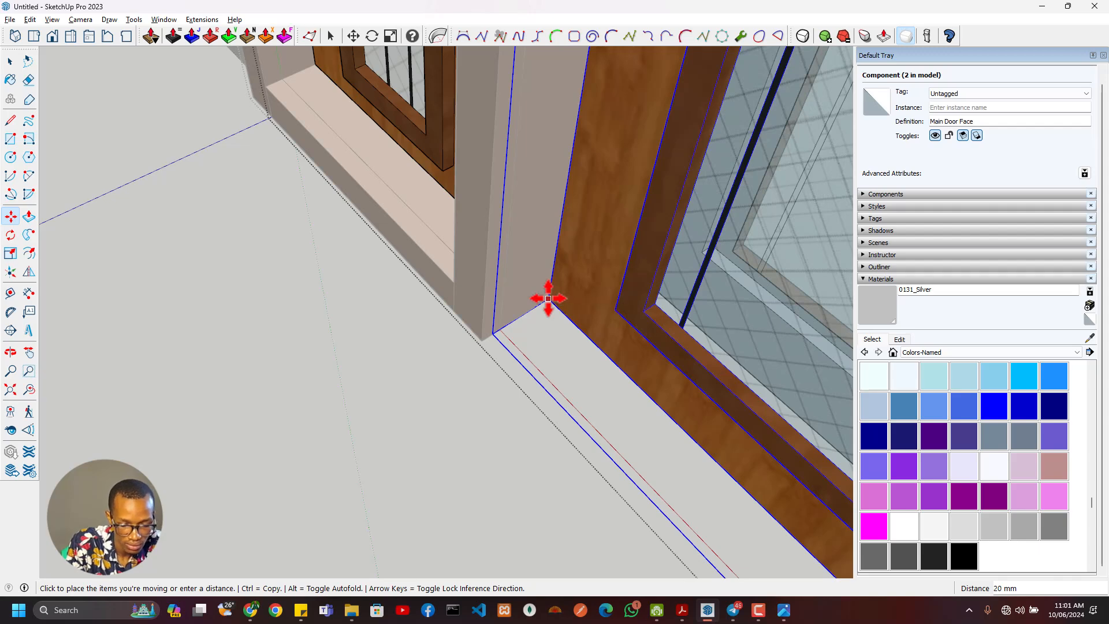
{"action": "key", "text": "Return"}
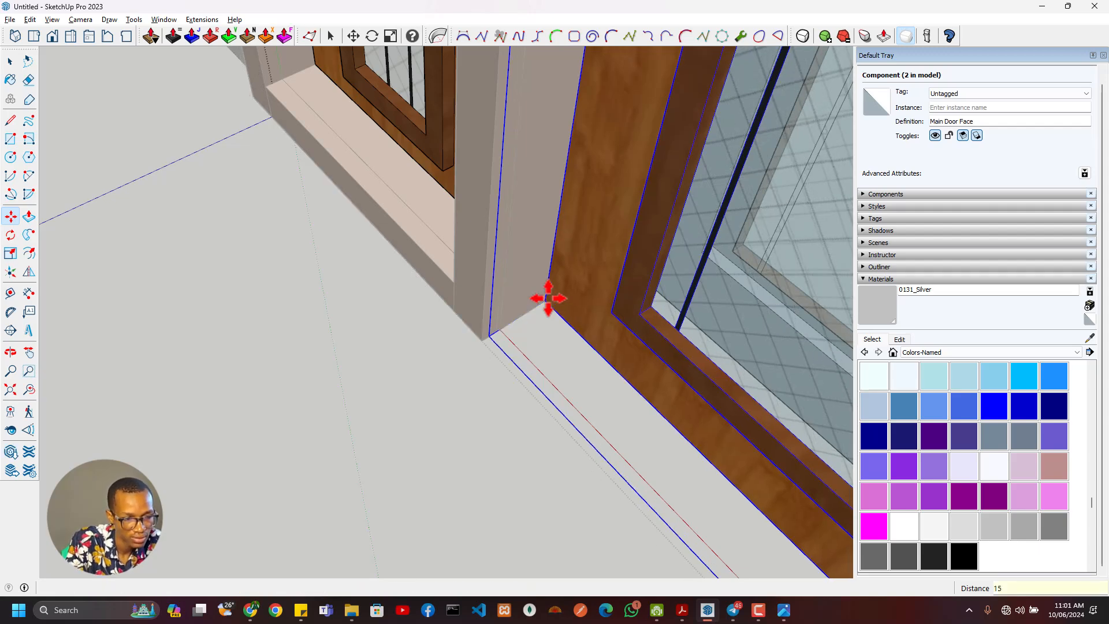
- Move the rear door face deeper into the opening from its lower corner, past the guide and towards the front face
{"action": "scroll", "coordinate": [641, 277], "scroll_direction": "down", "scroll_amount": 8}
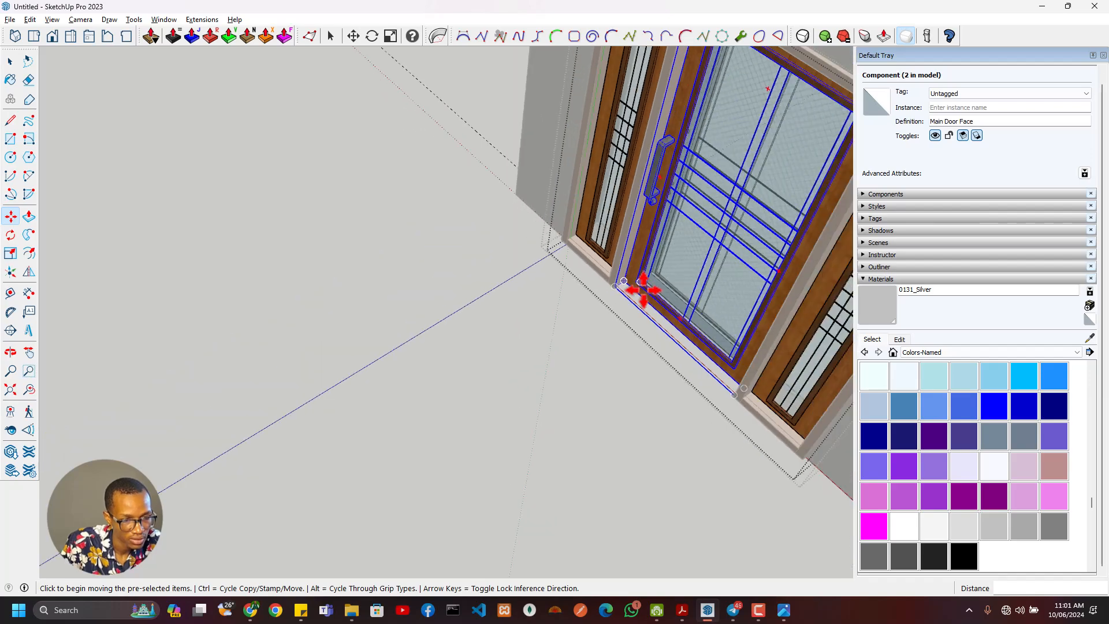
{"action": "middle_click_drag", "start_coordinate": [643, 289], "coordinate": [409, 347]}
{"action": "scroll", "coordinate": [502, 461], "scroll_direction": "up", "scroll_amount": 3}
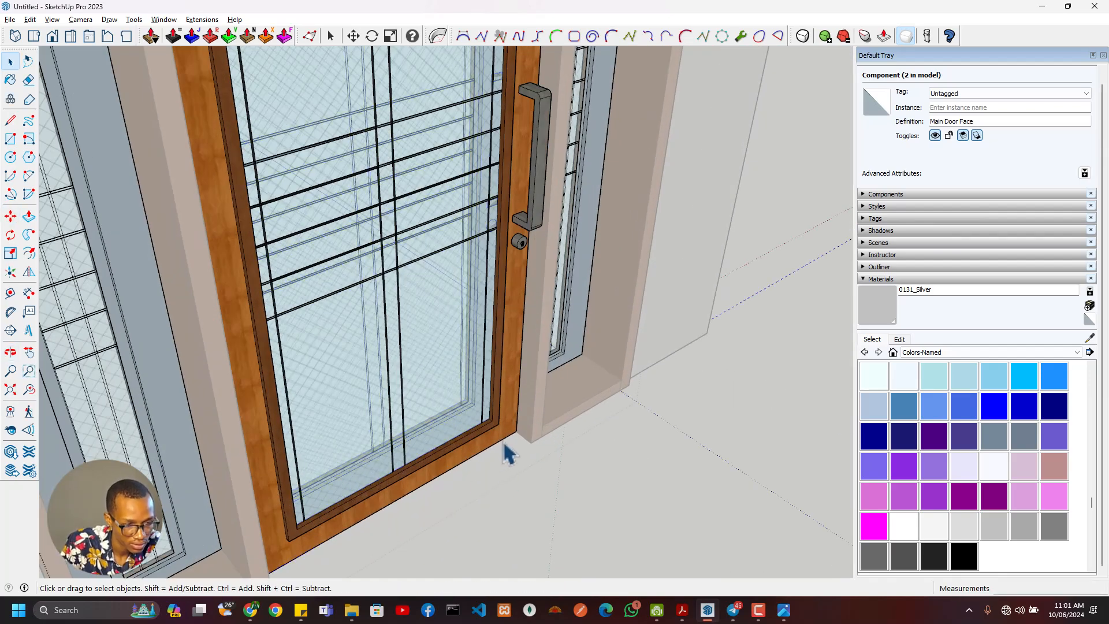
{"action": "scroll", "coordinate": [503, 444], "scroll_direction": "up", "scroll_amount": 3}
{"action": "left_click", "coordinate": [514, 446]}
{"action": "key", "text": "m"}
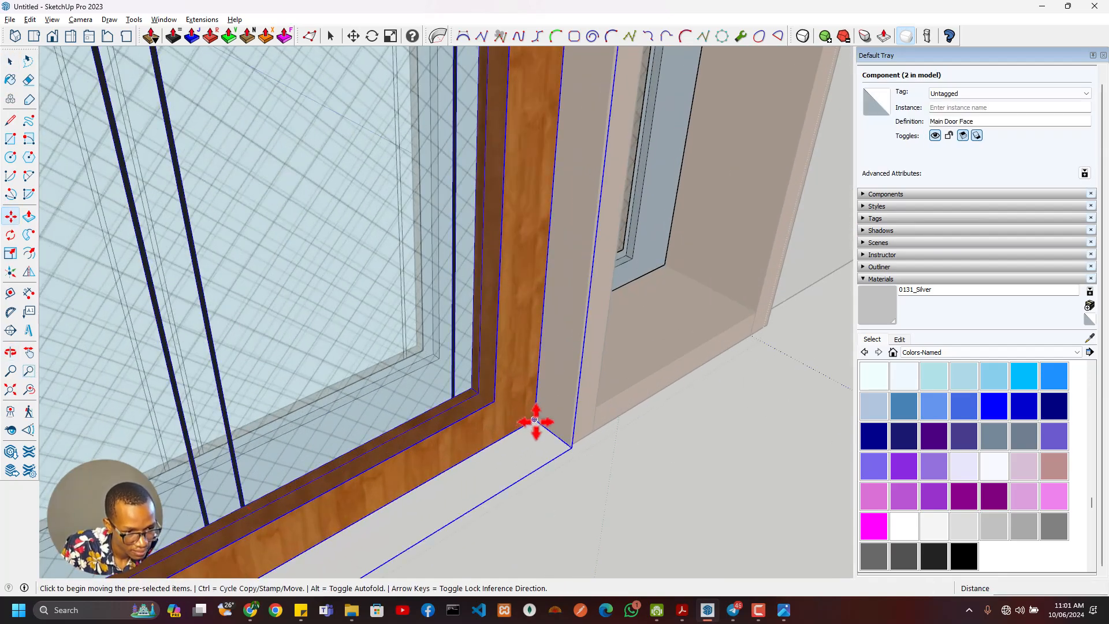
{"action": "left_click", "coordinate": [530, 421]}
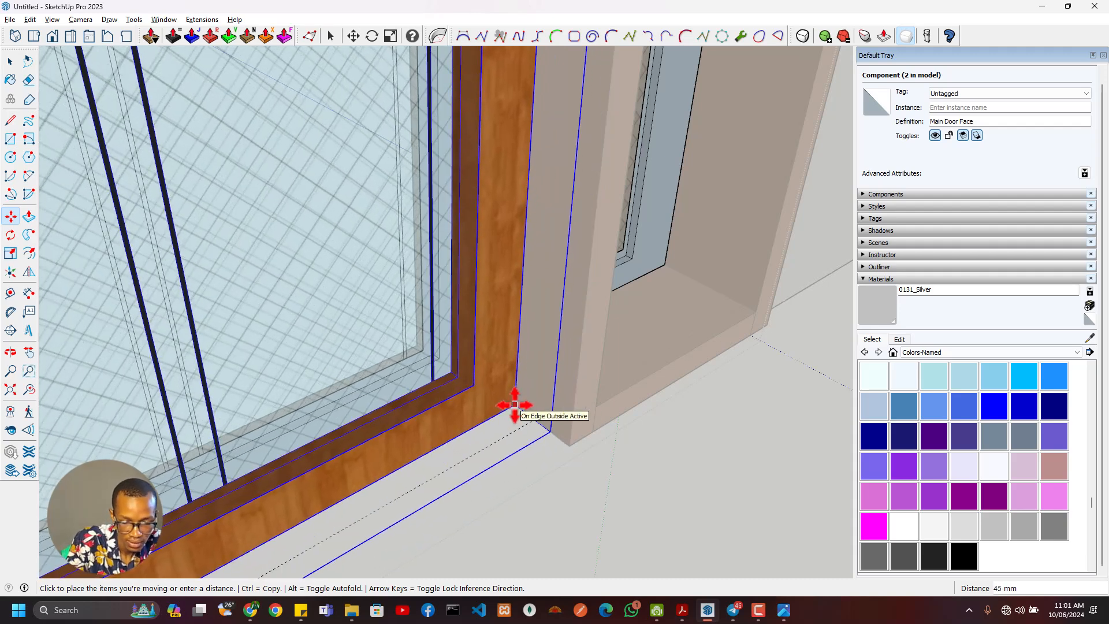
{"action": "key", "text": "Return"}
{"action": "scroll", "coordinate": [488, 391], "scroll_direction": "down", "scroll_amount": 7}
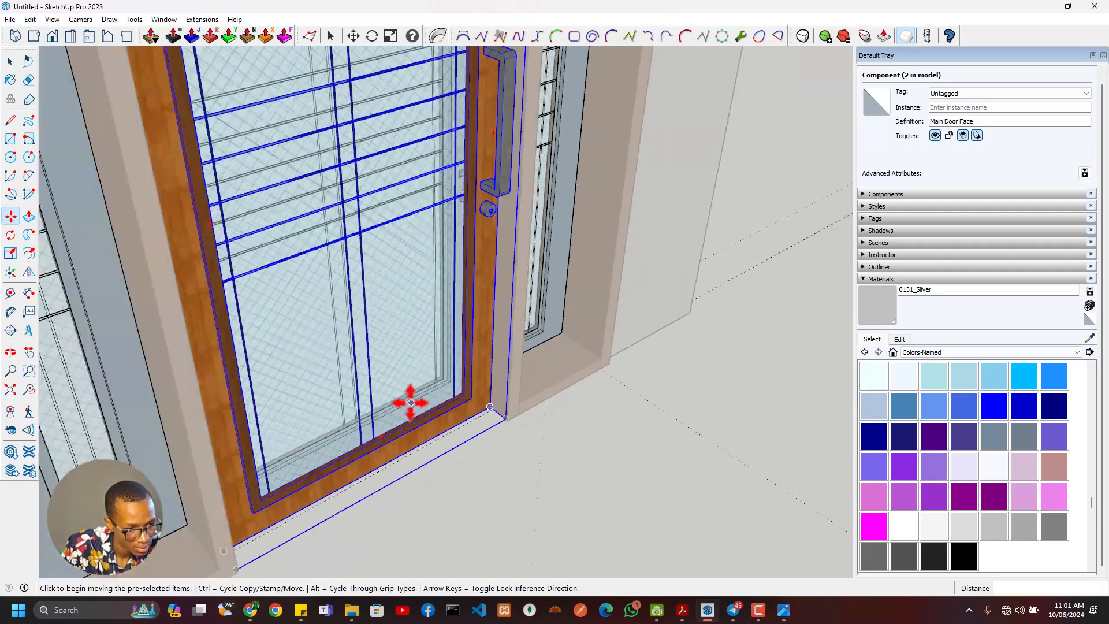
- Combine the front and rear Main Door Face components into one group
{"action": "middle_click_drag", "start_coordinate": [409, 404], "coordinate": [523, 529], "text": "shift"}
{"action": "scroll", "coordinate": [525, 446], "scroll_direction": "up", "scroll_amount": 6}
{"action": "middle_click_drag", "start_coordinate": [558, 428], "coordinate": [668, 302]}
{"action": "key", "text": "space"}
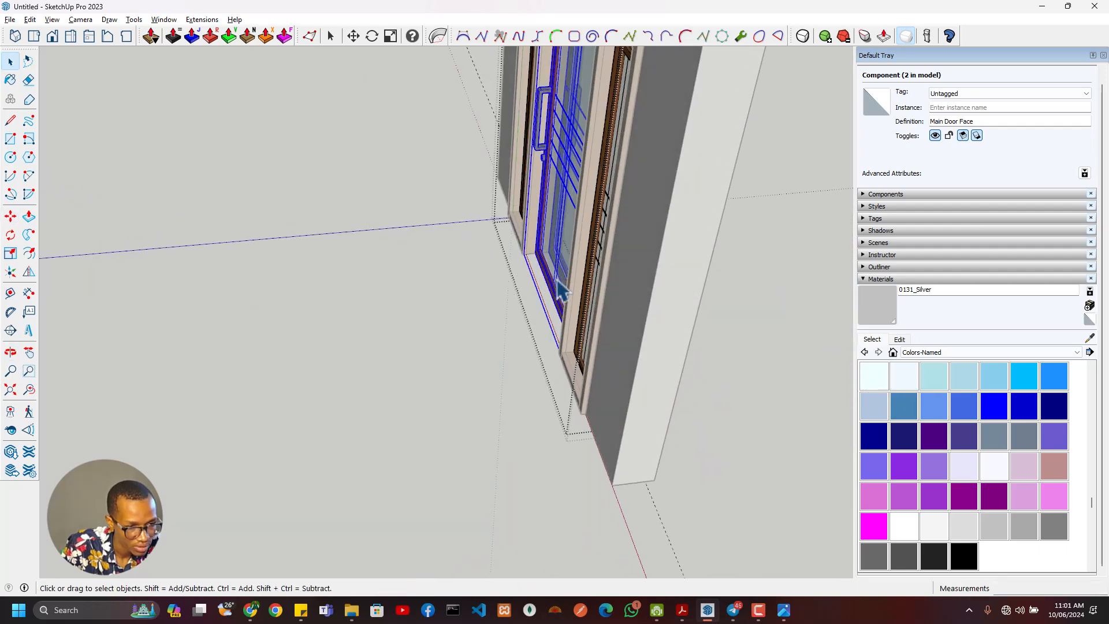
{"action": "middle_click_drag", "start_coordinate": [561, 291], "coordinate": [568, 416]}
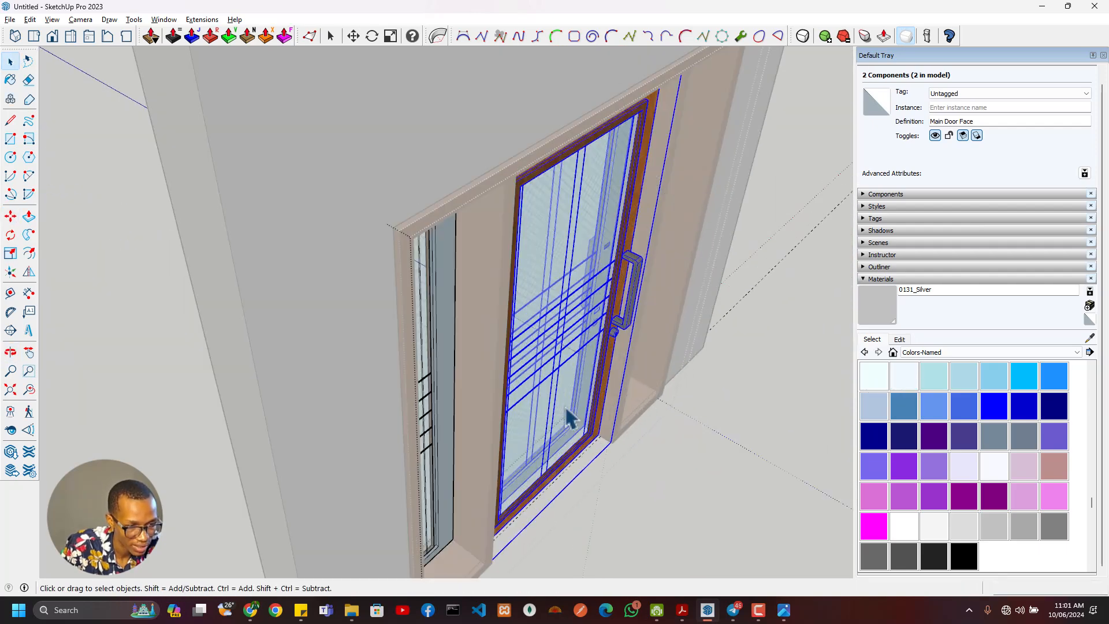
{"action": "scroll", "coordinate": [618, 466], "scroll_direction": "up", "scroll_amount": 3}
{"action": "scroll", "coordinate": [453, 466], "scroll_direction": "up", "scroll_amount": 4}
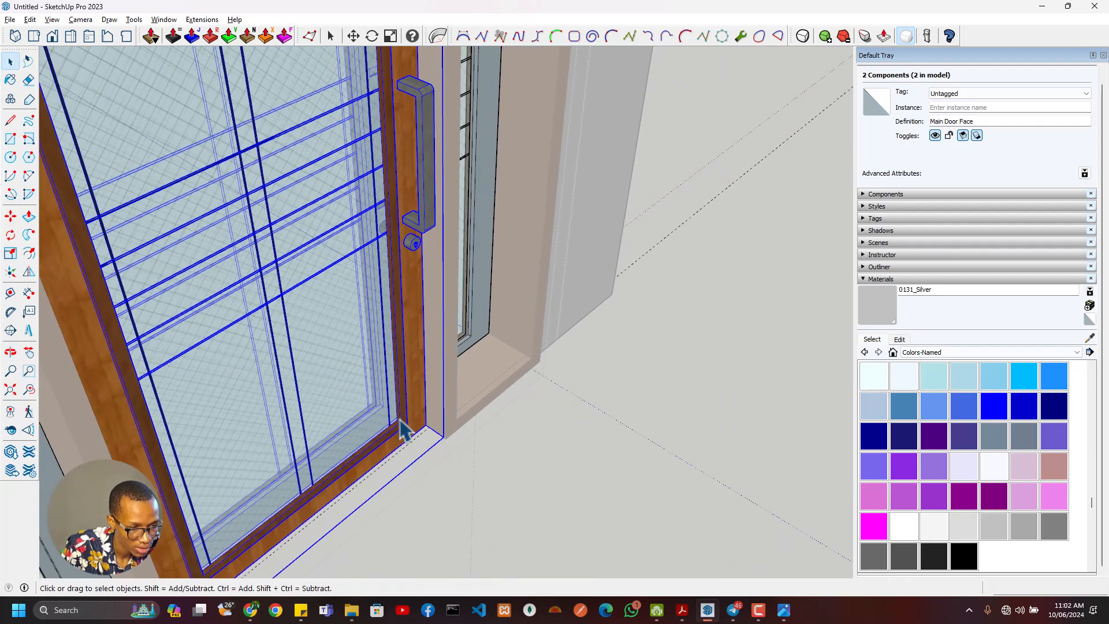
{"action": "right_click", "coordinate": [387, 357]}
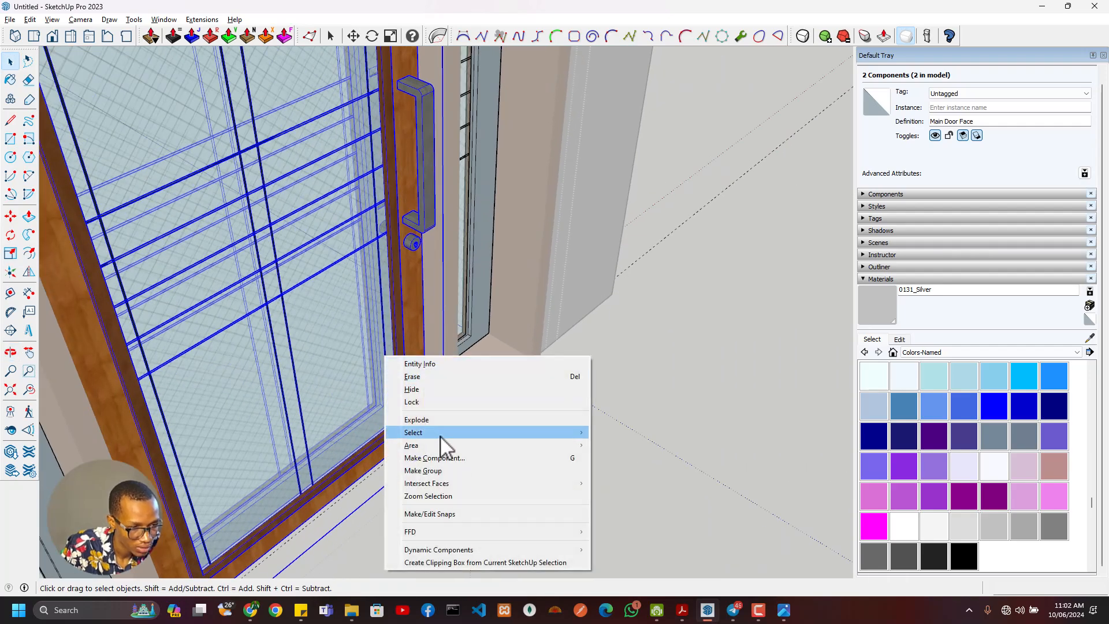
{"action": "left_click", "coordinate": [438, 470]}
- Inside the door group, move the rear door face 20 mm deeper into the opening
{"action": "scroll", "coordinate": [424, 476], "scroll_direction": "up", "scroll_amount": 5}
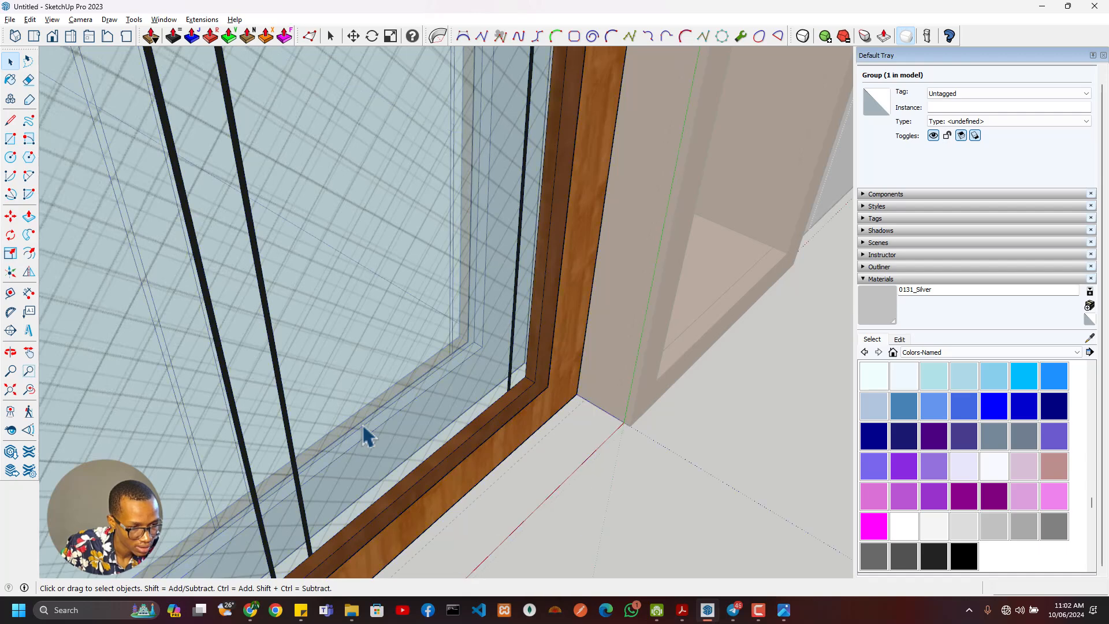
{"action": "scroll", "coordinate": [455, 424], "scroll_direction": "up", "scroll_amount": 2}
{"action": "left_click", "coordinate": [456, 422]}
{"action": "left_click", "coordinate": [523, 414]}
{"action": "key", "text": "m"}
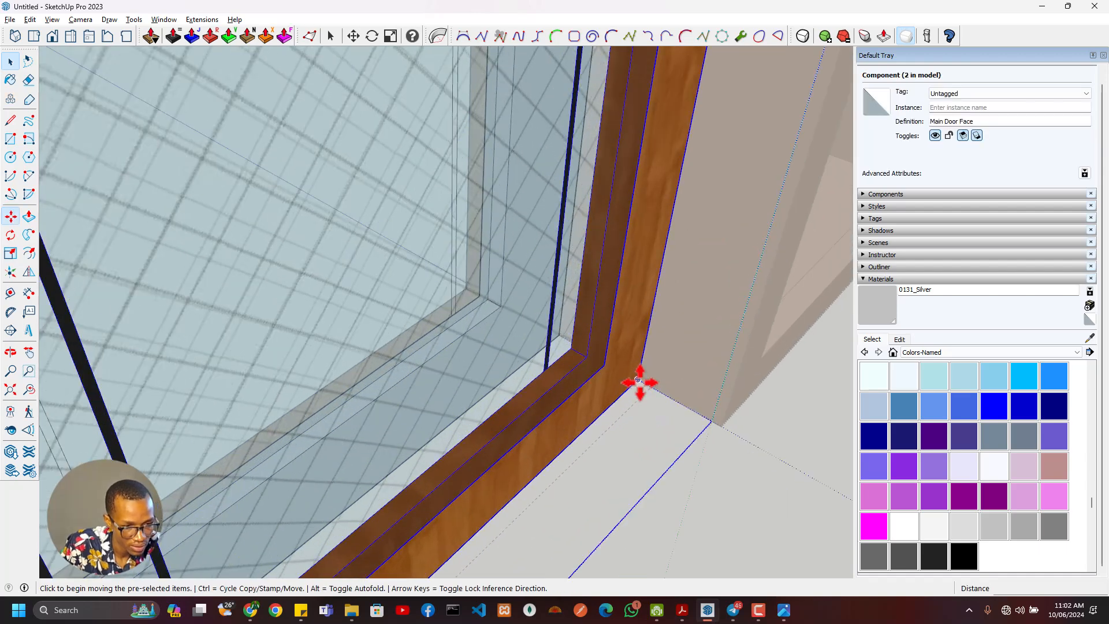
{"action": "left_click", "coordinate": [640, 381]}
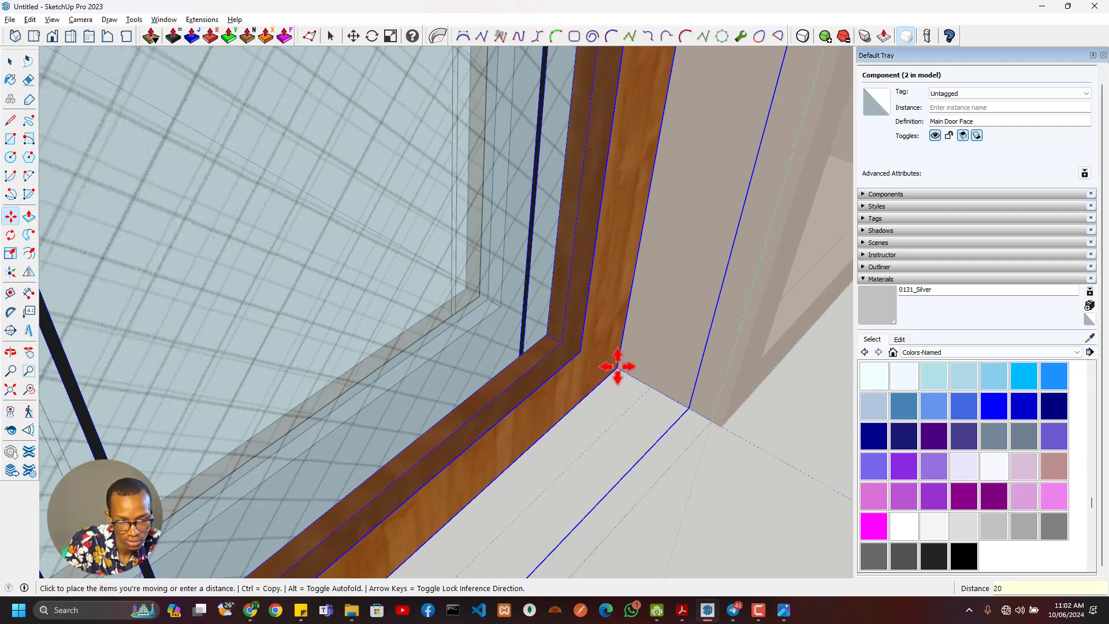
- Move the front door face 20 mm deeper into the opening and finish editing the door group
{"action": "middle_click_drag", "start_coordinate": [337, 354], "coordinate": [622, 331]}
{"action": "key", "text": "space"}
{"action": "left_click", "coordinate": [274, 382]}
{"action": "middle_click_drag", "start_coordinate": [233, 405], "coordinate": [383, 369], "text": "shift"}
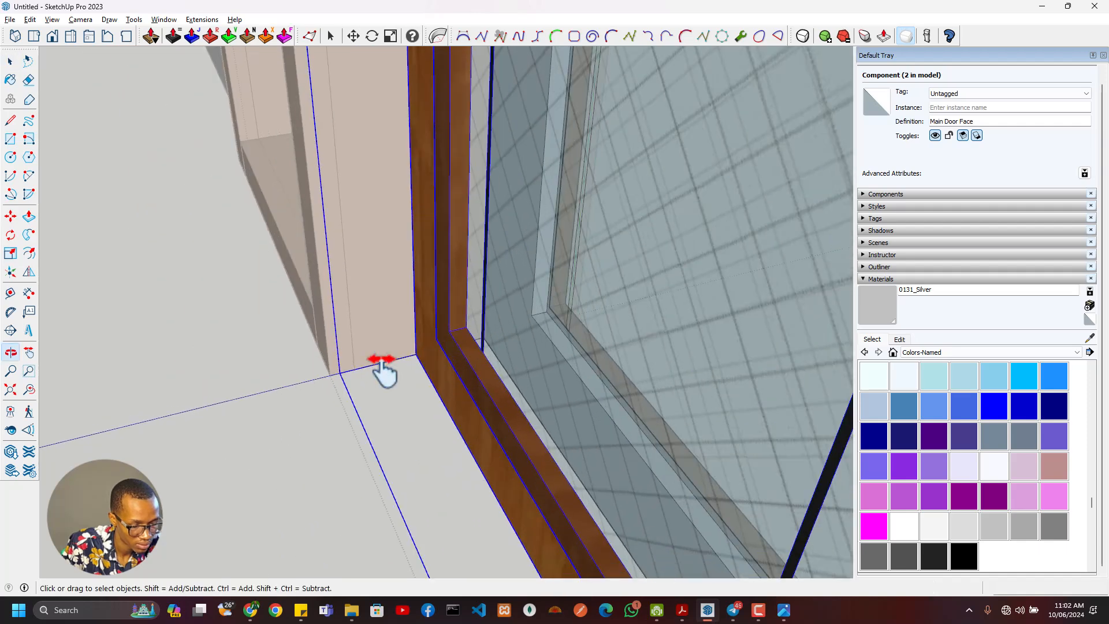
{"action": "key", "text": "m"}
{"action": "left_click", "coordinate": [369, 365]}
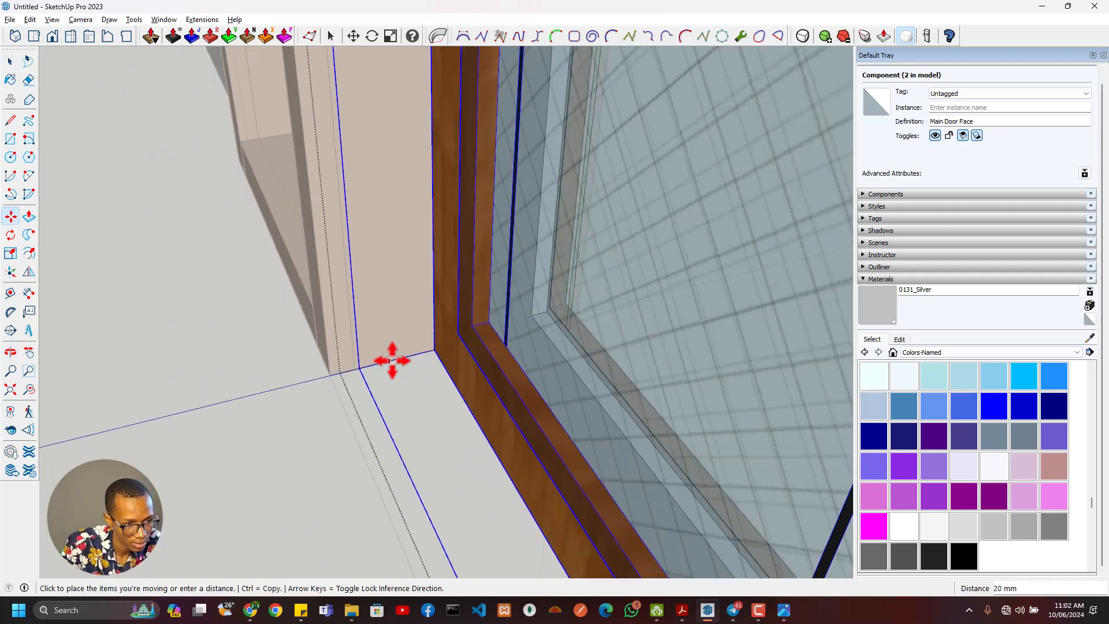
{"action": "left_click", "coordinate": [393, 360]}
{"action": "scroll", "coordinate": [445, 376], "scroll_direction": "down", "scroll_amount": 8}
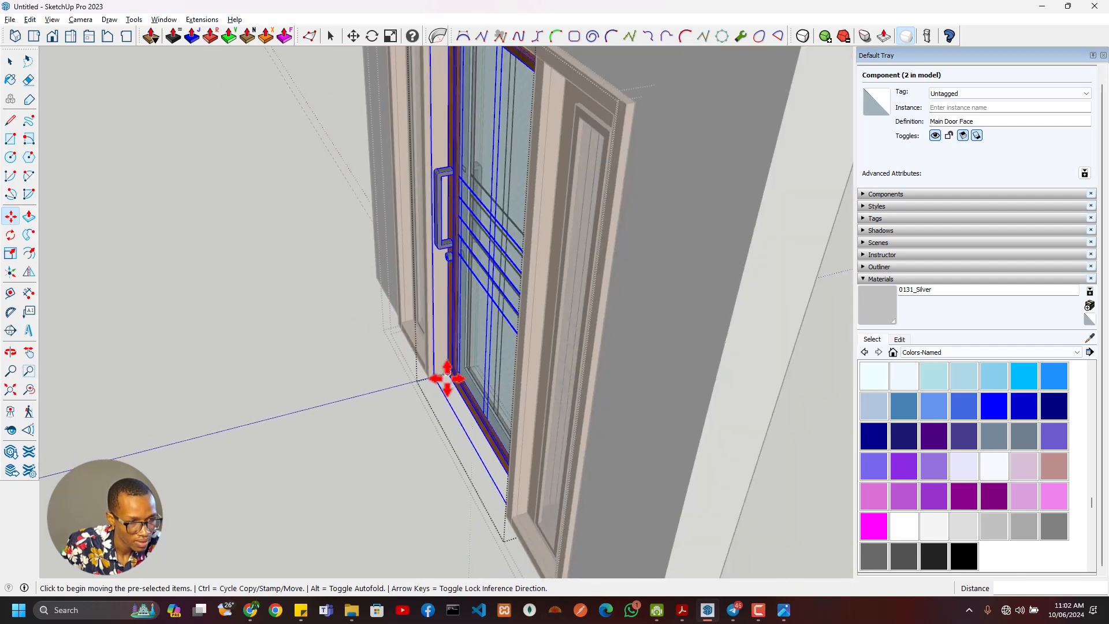
{"action": "middle_click_drag", "start_coordinate": [446, 377], "coordinate": [538, 380]}
{"action": "key", "text": "space"}
{"action": "scroll", "coordinate": [537, 378], "scroll_direction": "down", "scroll_amount": 2}
{"action": "left_click", "coordinate": [598, 318]}
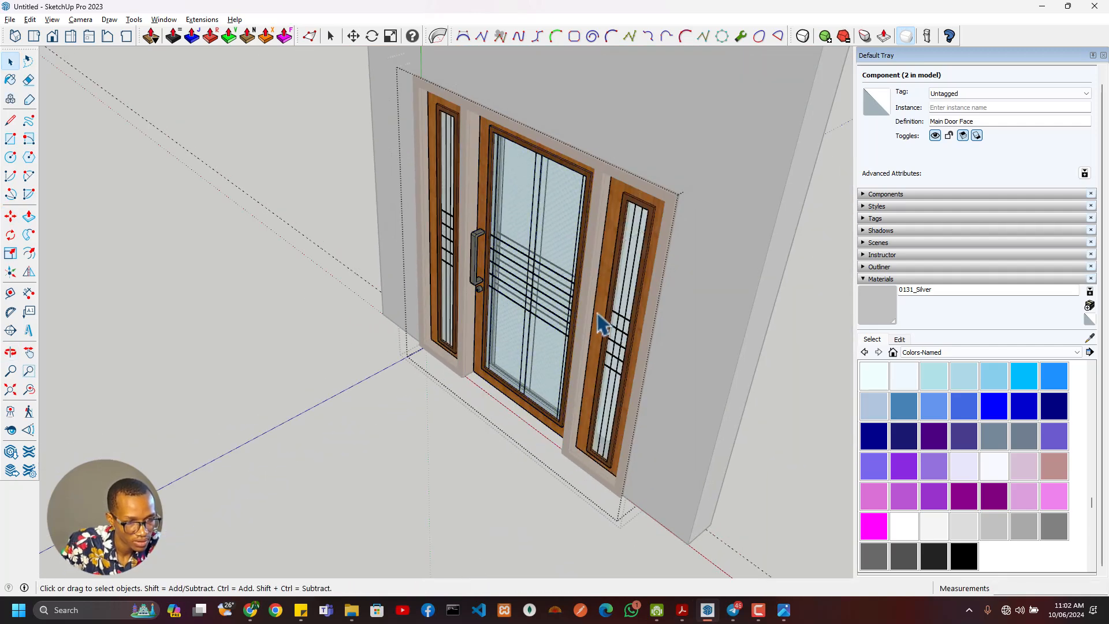
- Select the grouped main door between the two sidelights
{"action": "left_click", "coordinate": [556, 329]}
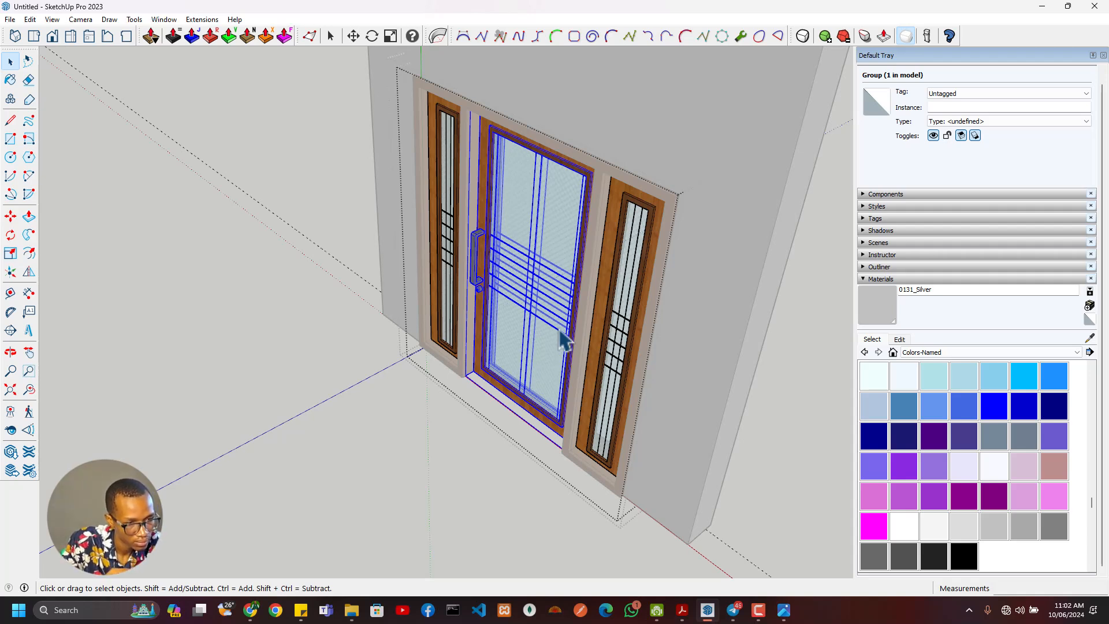
{"action": "scroll", "coordinate": [531, 295], "scroll_direction": "down", "scroll_amount": 3}
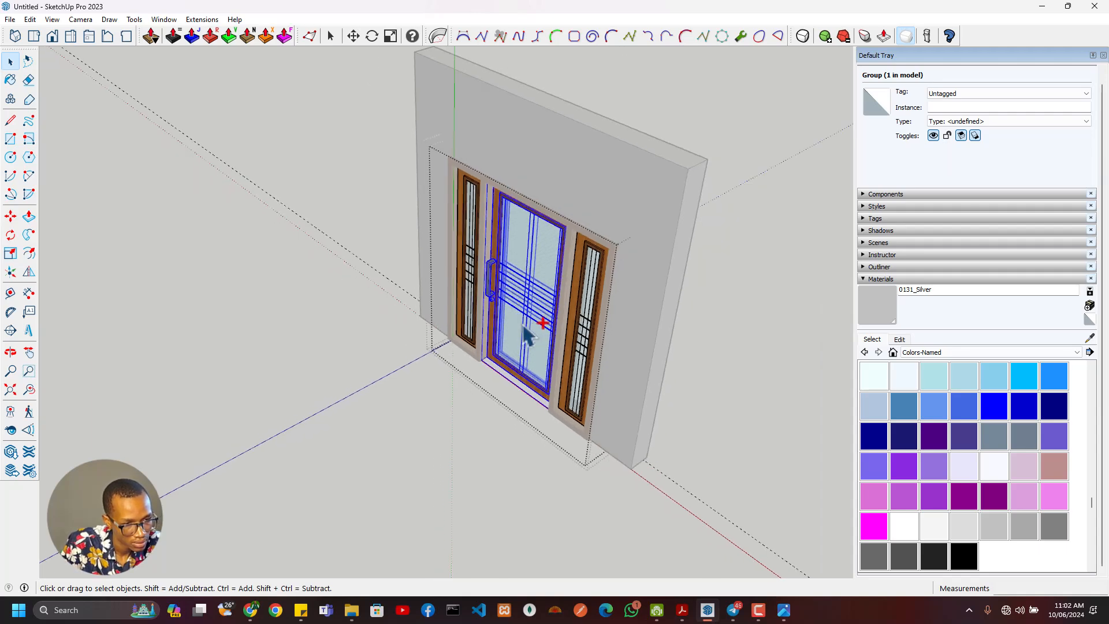
{"action": "scroll", "coordinate": [534, 300], "scroll_direction": "up", "scroll_amount": 3}
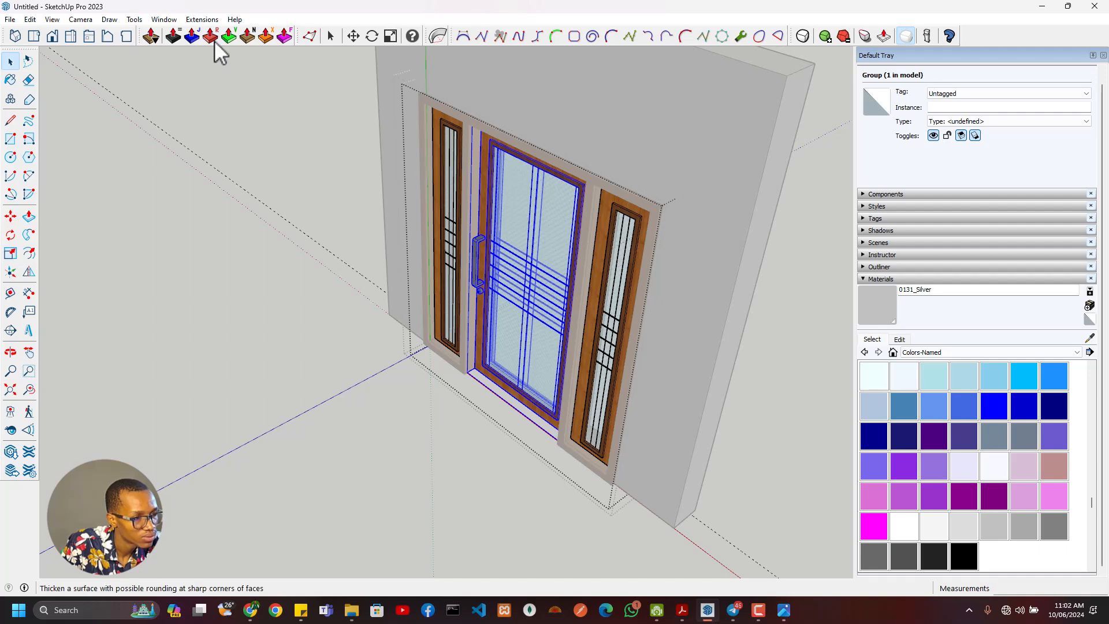
{"action": "left_click", "coordinate": [164, 19]}
{"action": "mouse_move", "coordinate": [205, 22]}
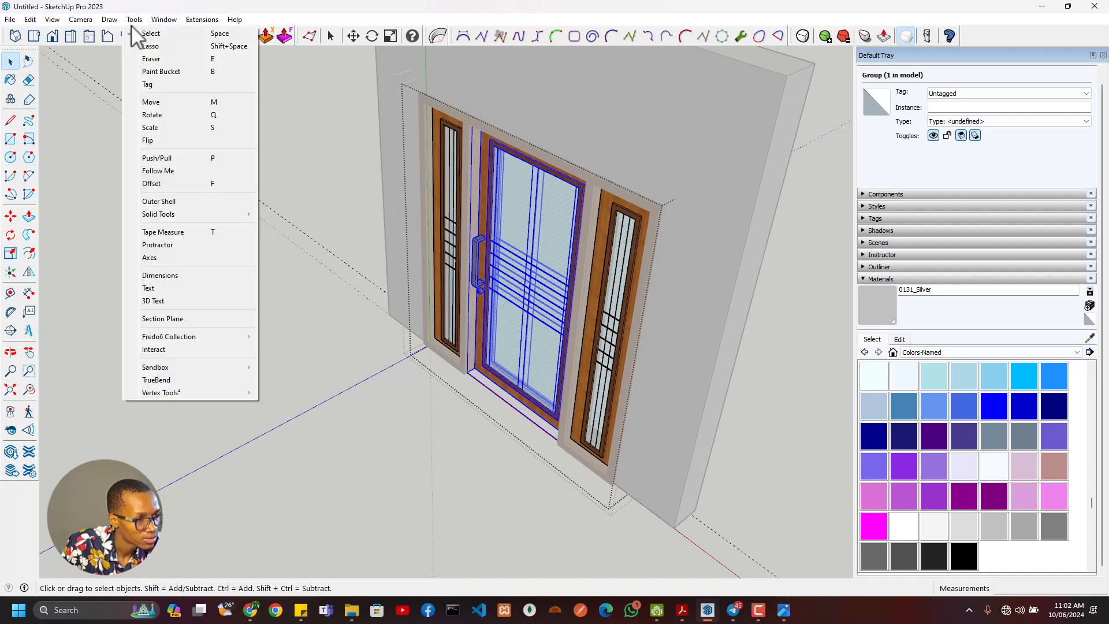
{"action": "left_click", "coordinate": [12, 20]}
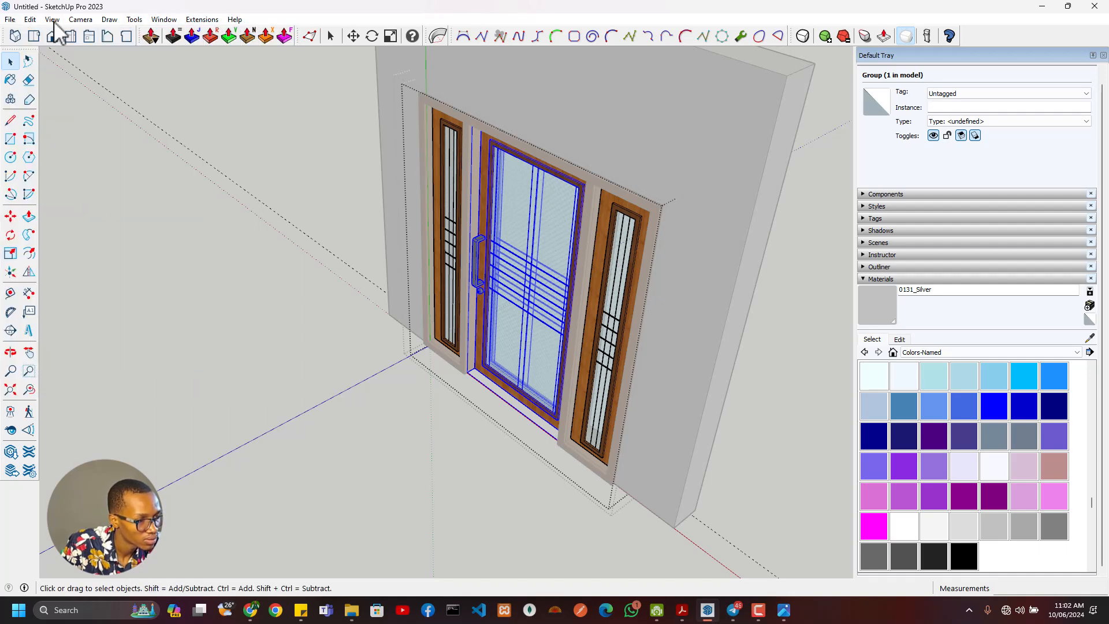
{"action": "left_click", "coordinate": [191, 21]}
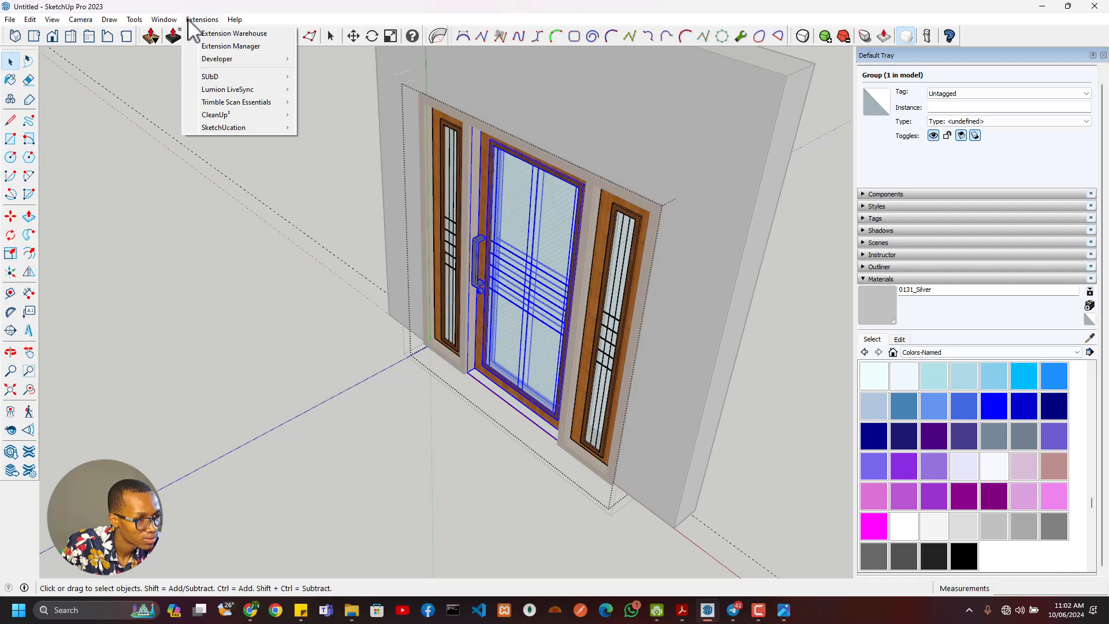
{"action": "left_click", "coordinate": [154, 144]}
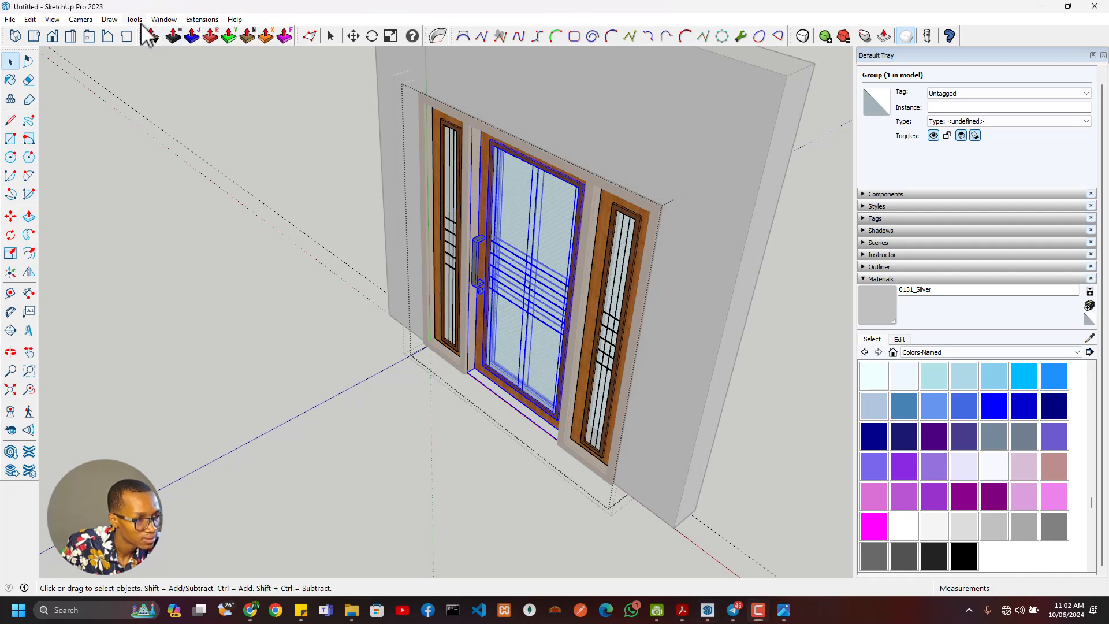
- Look up the shortcut assigned to Hide Rest Of Model by filtering the shortcut preferences for "hide", leaving the settings as they are
{"action": "left_click", "coordinate": [163, 20]}
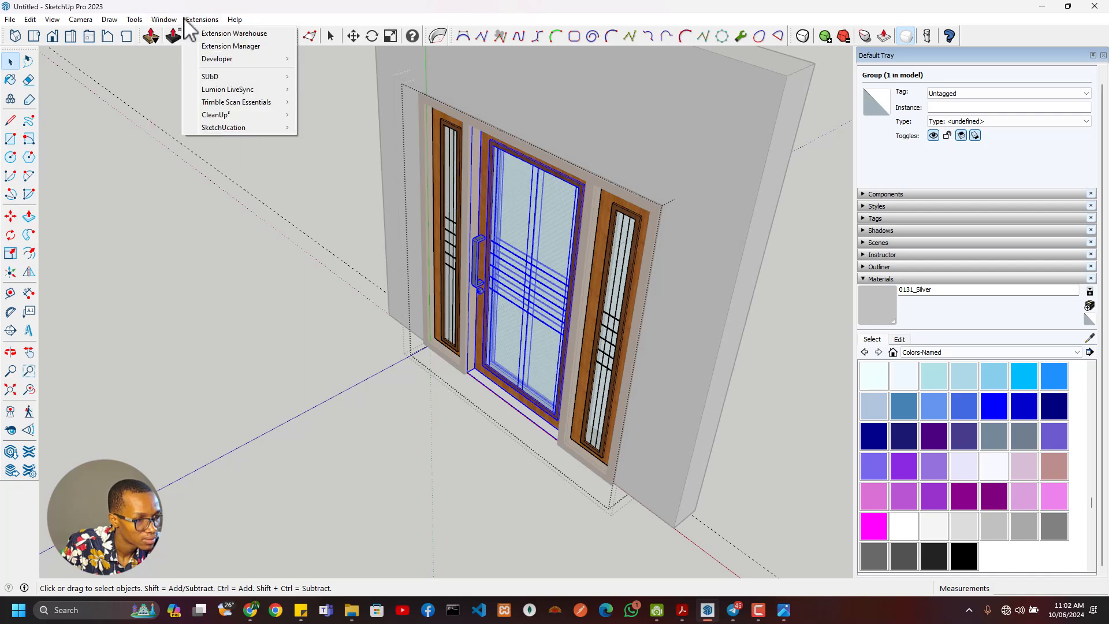
{"action": "left_click", "coordinate": [186, 94]}
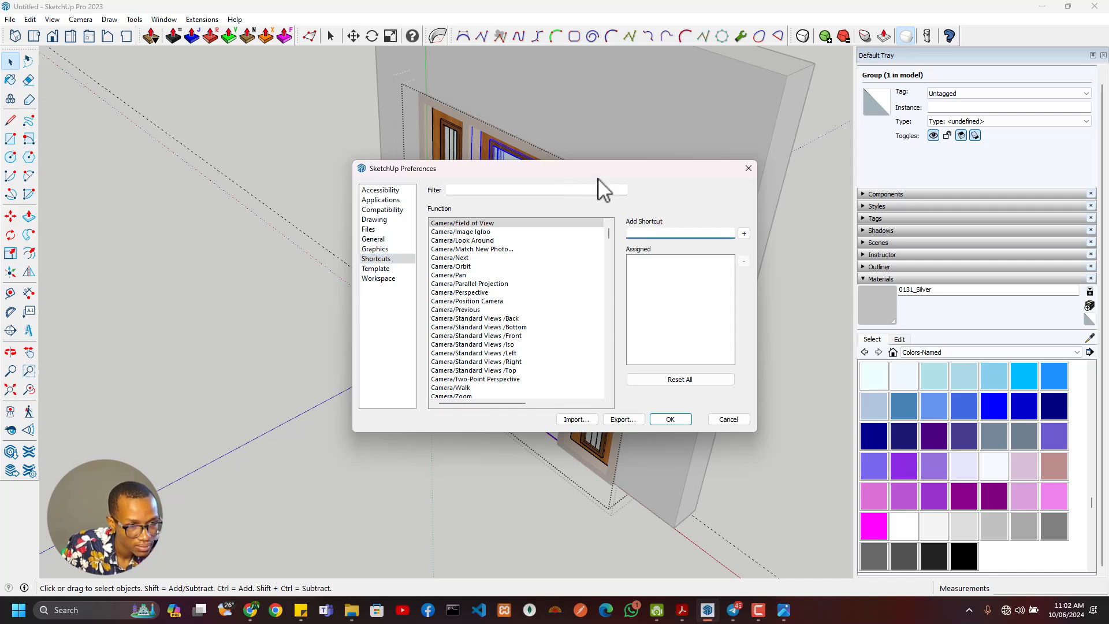
{"action": "left_click_drag", "start_coordinate": [599, 177], "coordinate": [690, 222]}
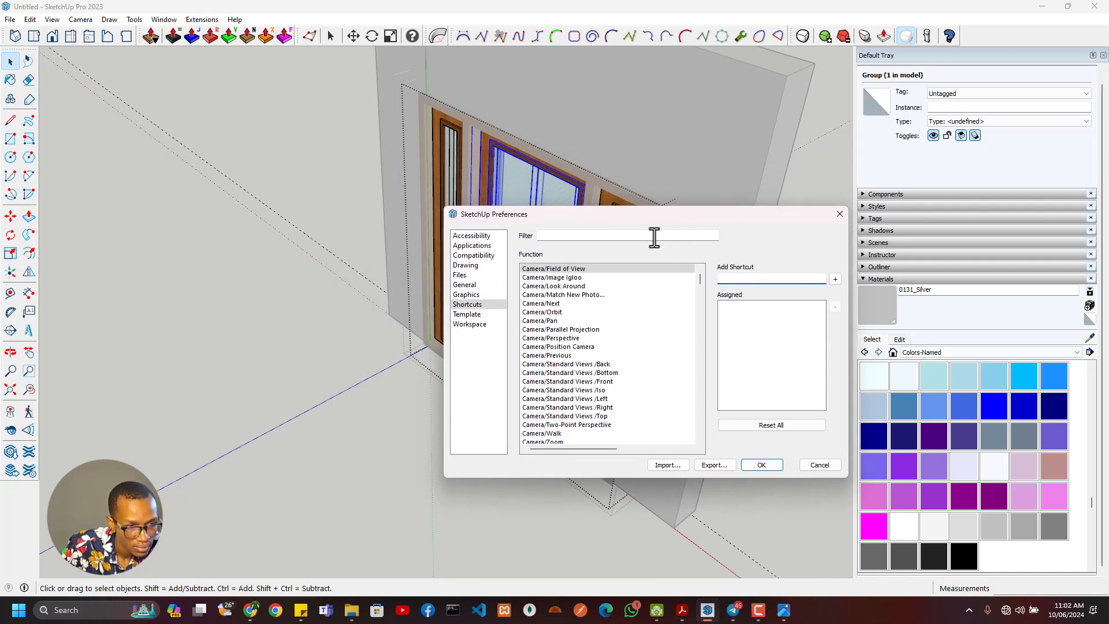
{"action": "type", "text": "hide"}
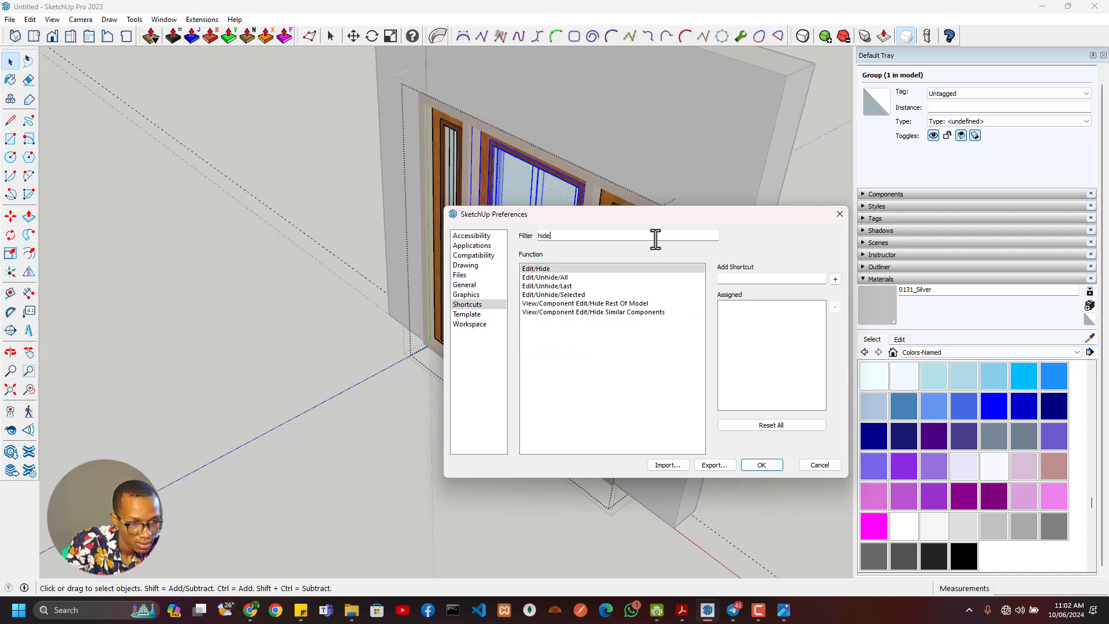
{"action": "left_click", "coordinate": [626, 304]}
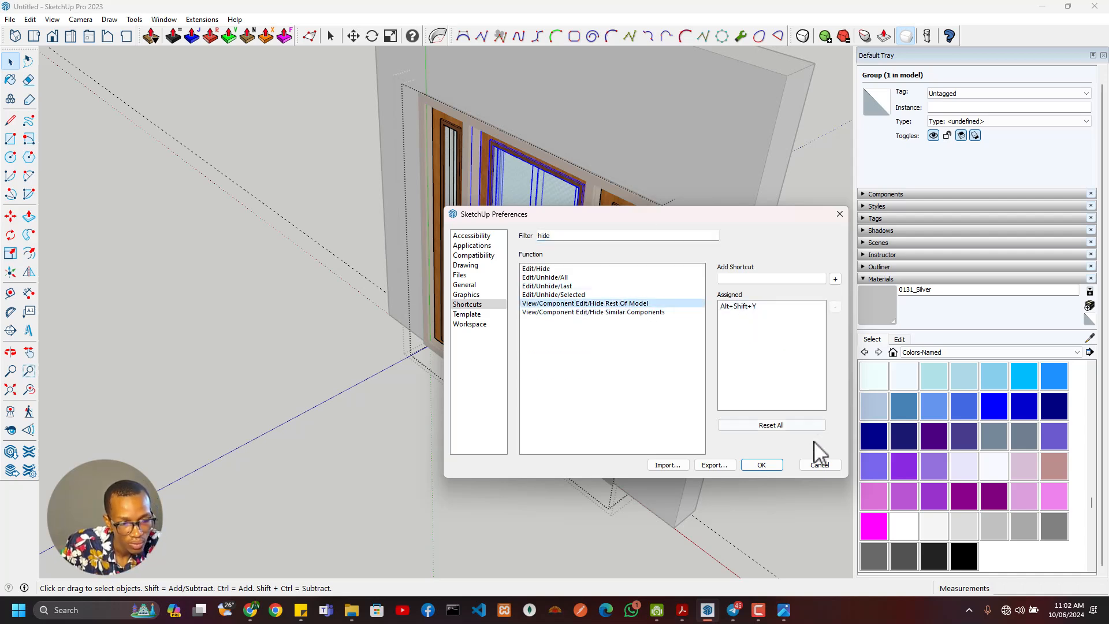
{"action": "left_click", "coordinate": [818, 467]}
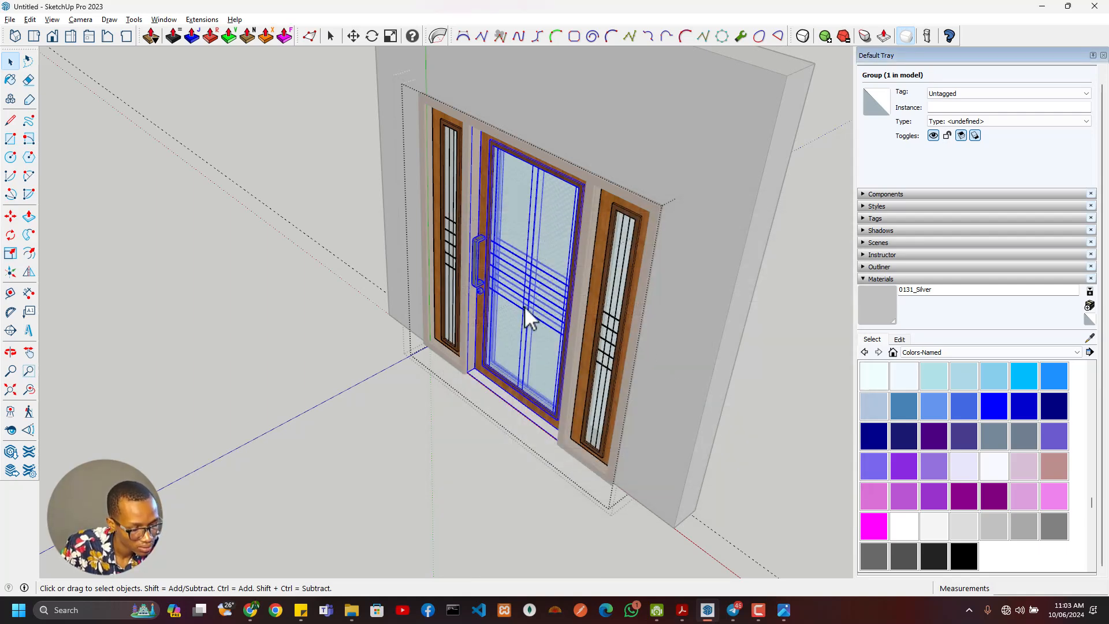
- Enable Hide Rest Of Model and open the grouped main door for editing so only its two faces are displayed
{"action": "key", "text": "alt+shift+y"}
{"action": "middle_click_drag", "start_coordinate": [543, 335], "coordinate": [528, 232]}
{"action": "left_click", "coordinate": [539, 307]}
{"action": "scroll", "coordinate": [528, 232], "scroll_direction": "up", "scroll_amount": 4}
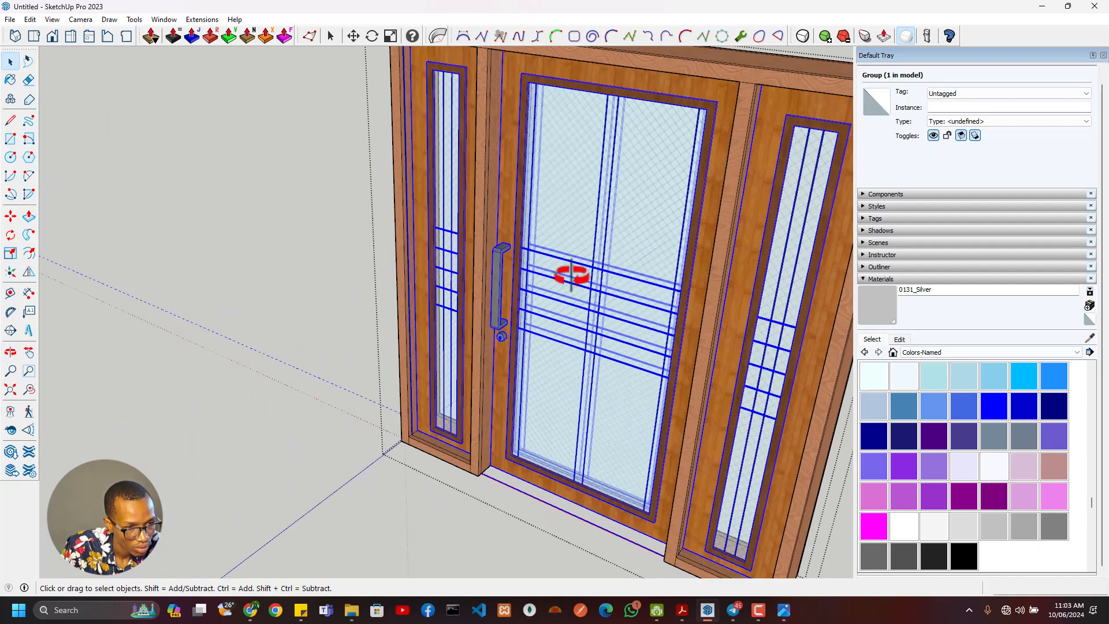
{"action": "double_click", "coordinate": [571, 278]}
{"action": "left_click", "coordinate": [571, 281]}
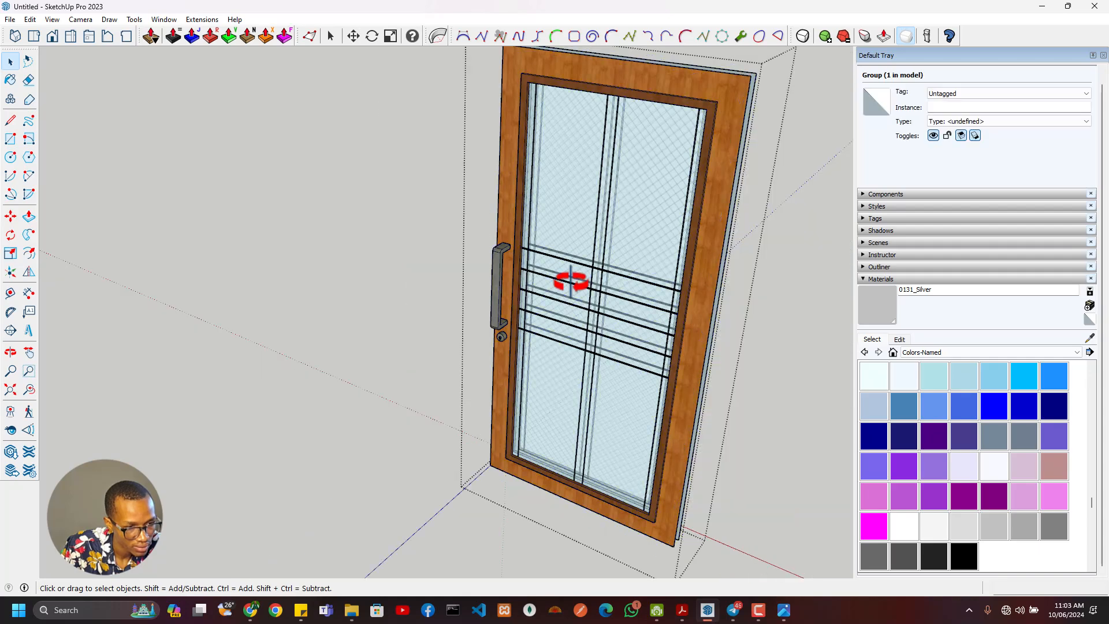
- Draw short 55 mm lines bridging the gap between the front and rear door faces at their upper corners
{"action": "middle_click_drag", "start_coordinate": [570, 280], "coordinate": [520, 287]}
{"action": "left_click", "coordinate": [647, 199]}
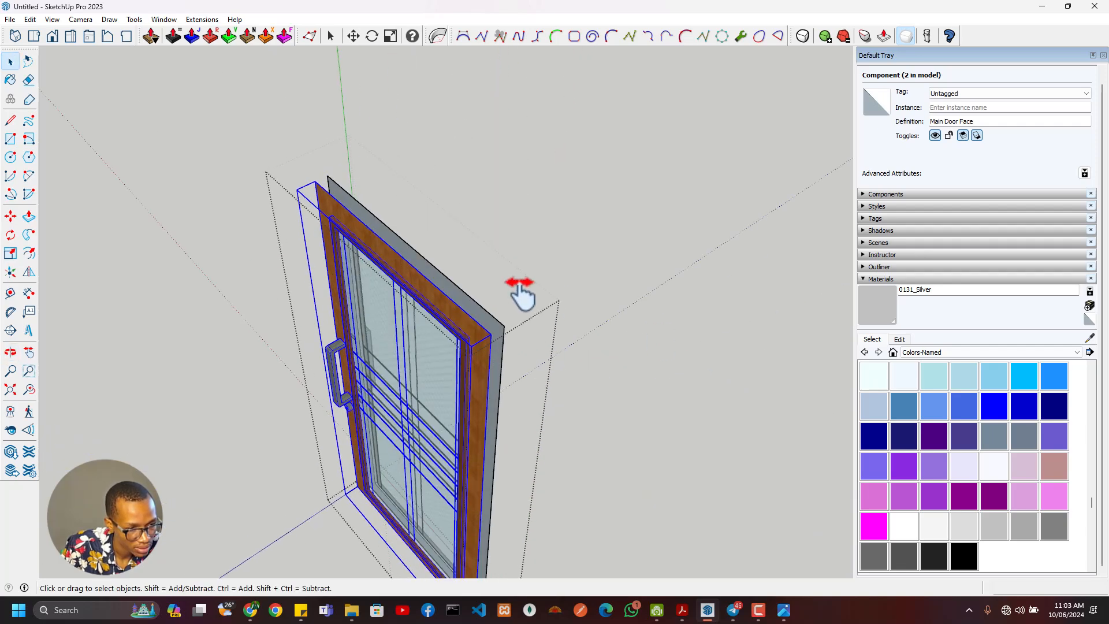
{"action": "scroll", "coordinate": [463, 335], "scroll_direction": "up", "scroll_amount": 5}
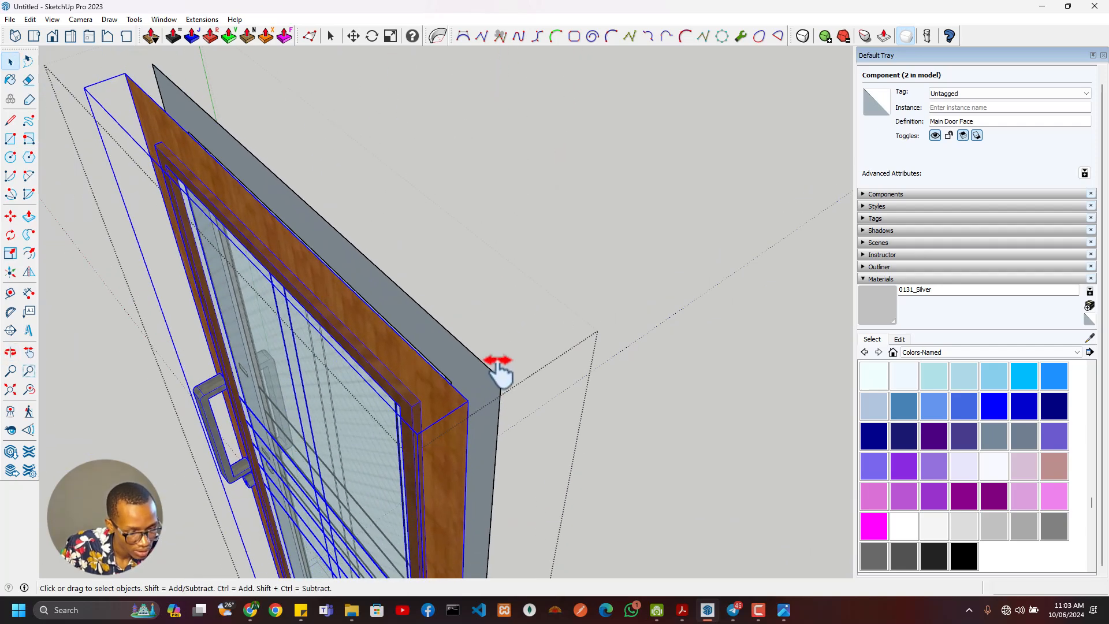
{"action": "key", "text": "l"}
{"action": "left_click", "coordinate": [500, 379]}
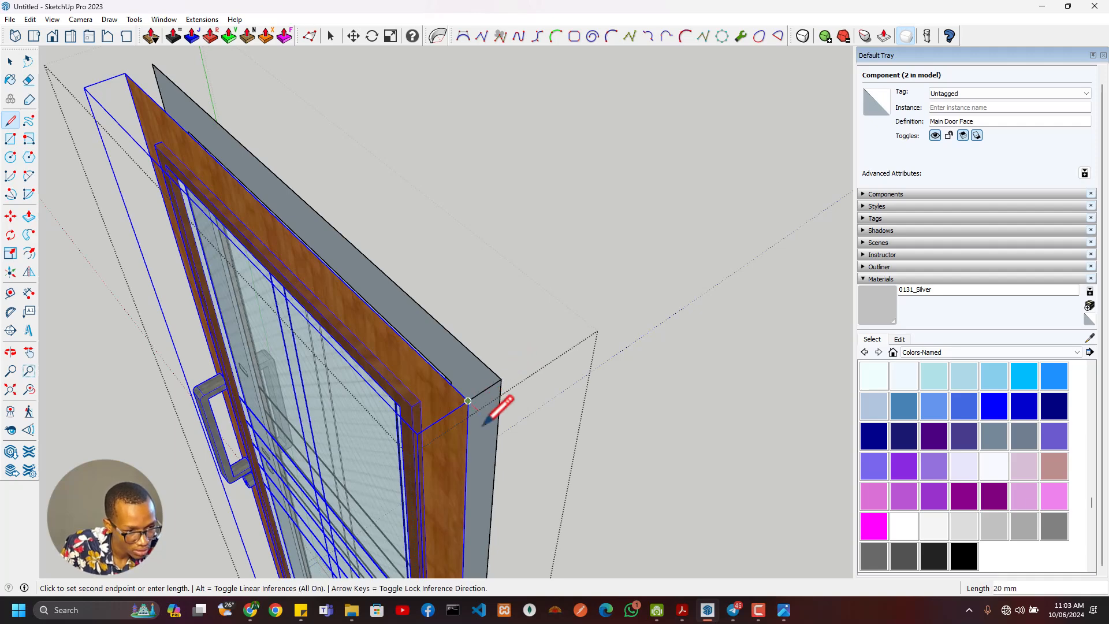
{"action": "key", "text": "Escape"}
{"action": "scroll", "coordinate": [456, 426], "scroll_direction": "down", "scroll_amount": 2}
{"action": "middle_click_drag", "start_coordinate": [370, 316], "coordinate": [637, 502], "text": "shift"}
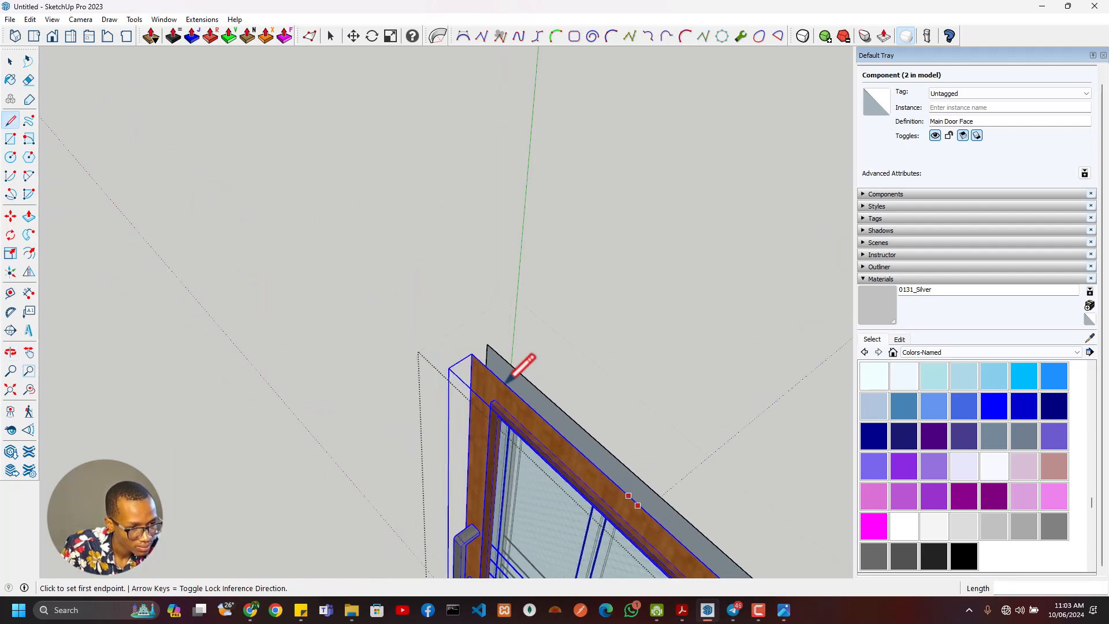
{"action": "left_click", "coordinate": [472, 353]}
{"action": "middle_click_drag", "start_coordinate": [531, 406], "coordinate": [632, 489]}
{"action": "key", "text": "Escape"}
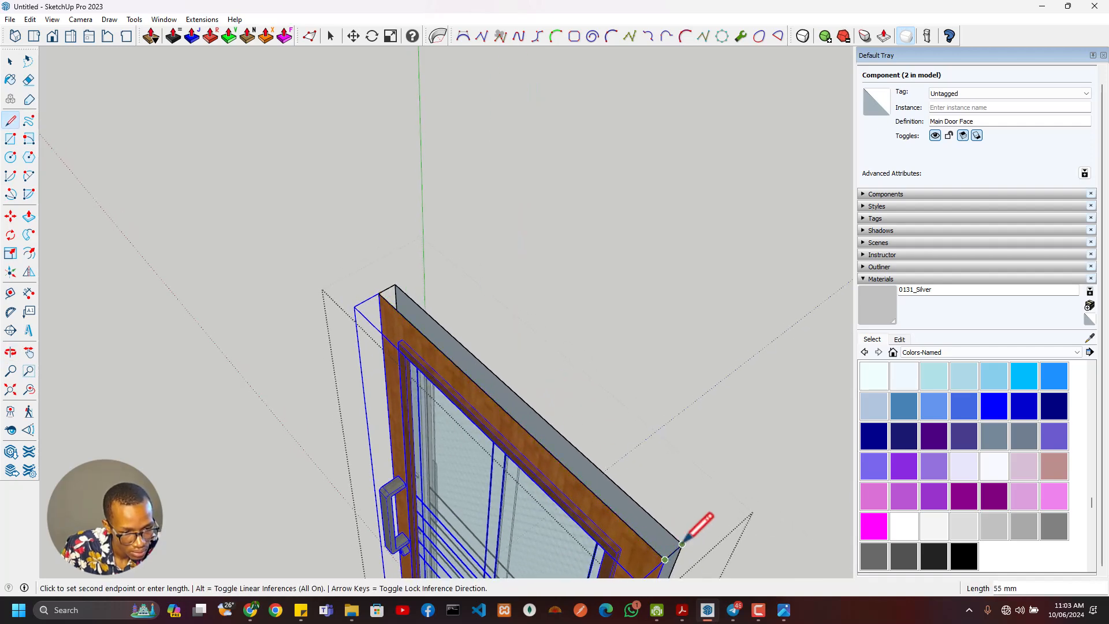
{"action": "left_click", "coordinate": [395, 284]}
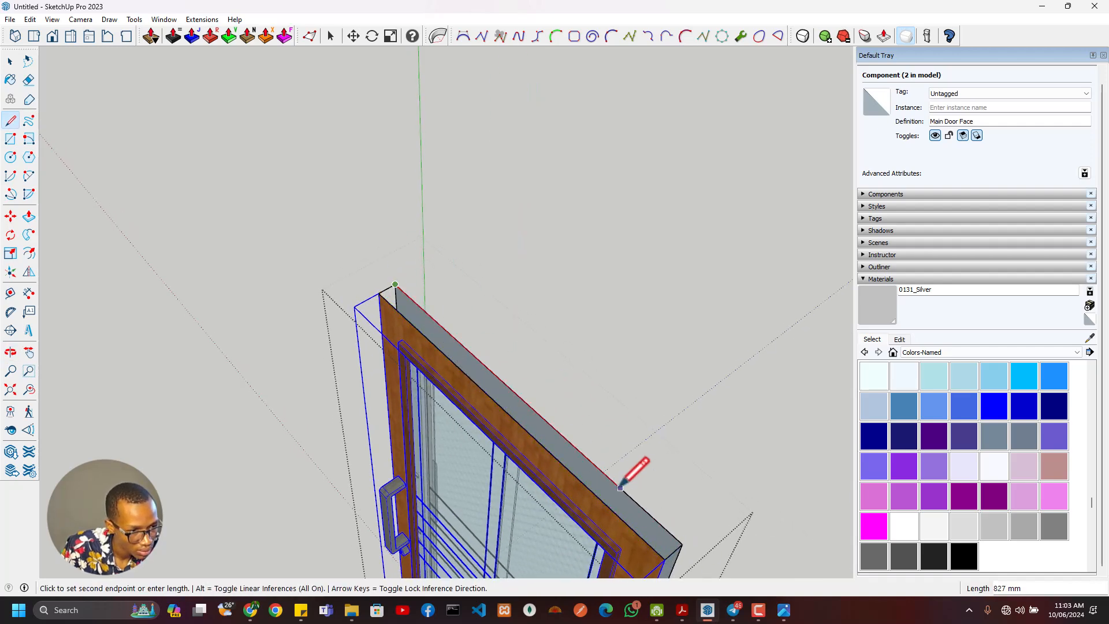
{"action": "key", "text": "Escape"}
- Close the gap between the door faces with rectangles along the top, about 1000 by 55 mm, and the hinge side, 55 by 2100 mm
{"action": "key", "text": "r"}
{"action": "left_click", "coordinate": [395, 284]}
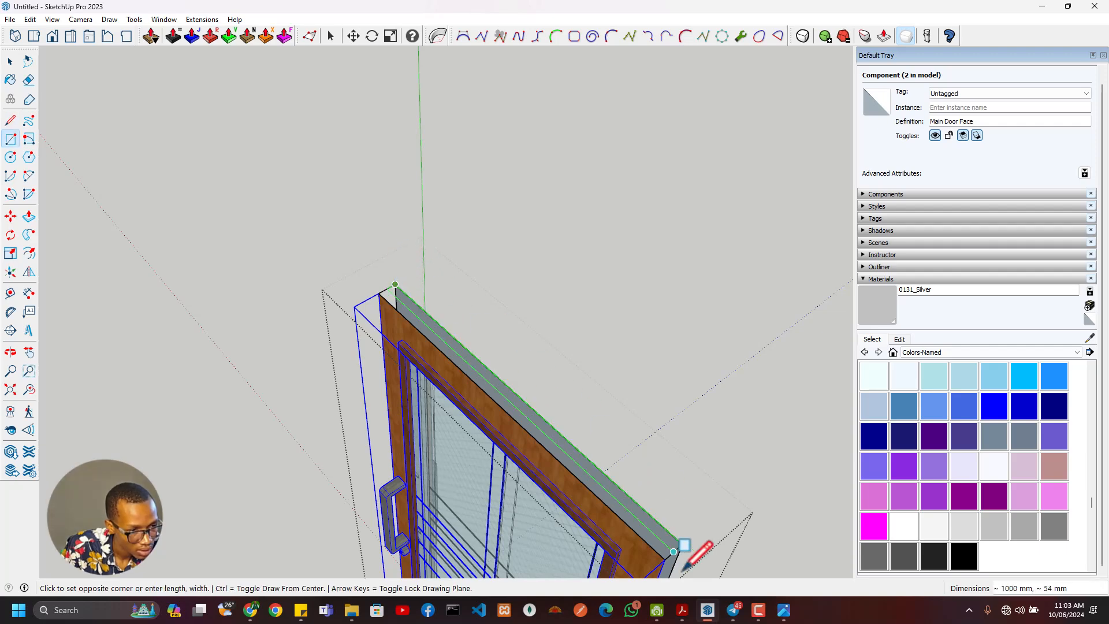
{"action": "left_click", "coordinate": [670, 556]}
{"action": "middle_click_drag", "start_coordinate": [670, 555], "coordinate": [589, 271]}
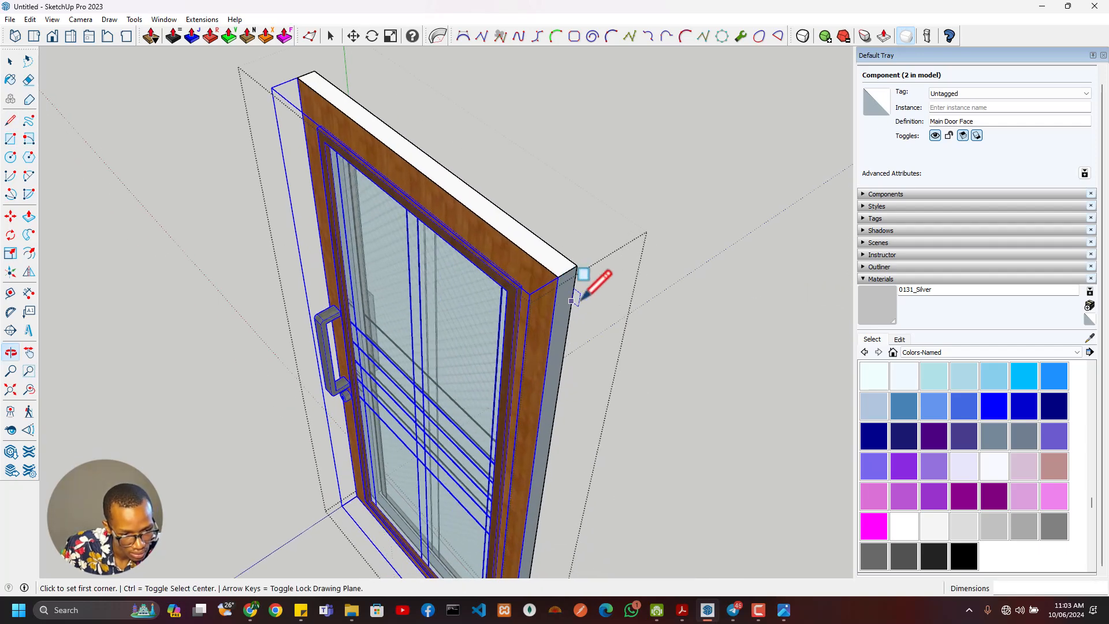
{"action": "left_click", "coordinate": [577, 265]}
{"action": "middle_click_drag", "start_coordinate": [588, 518], "coordinate": [519, 172], "text": "shift"}
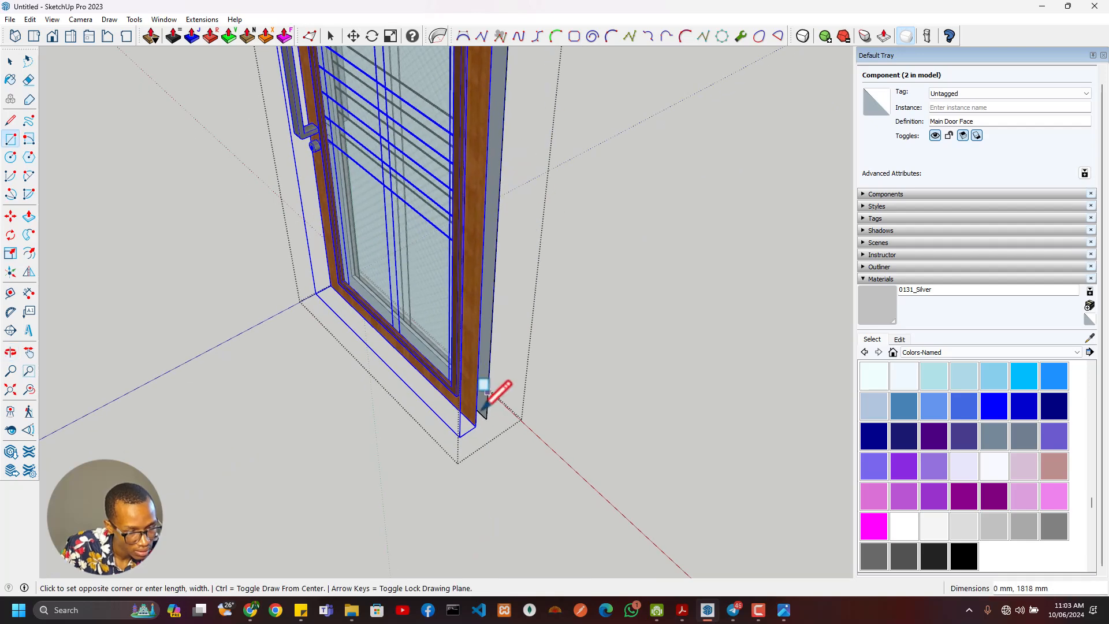
{"action": "left_click", "coordinate": [476, 424]}
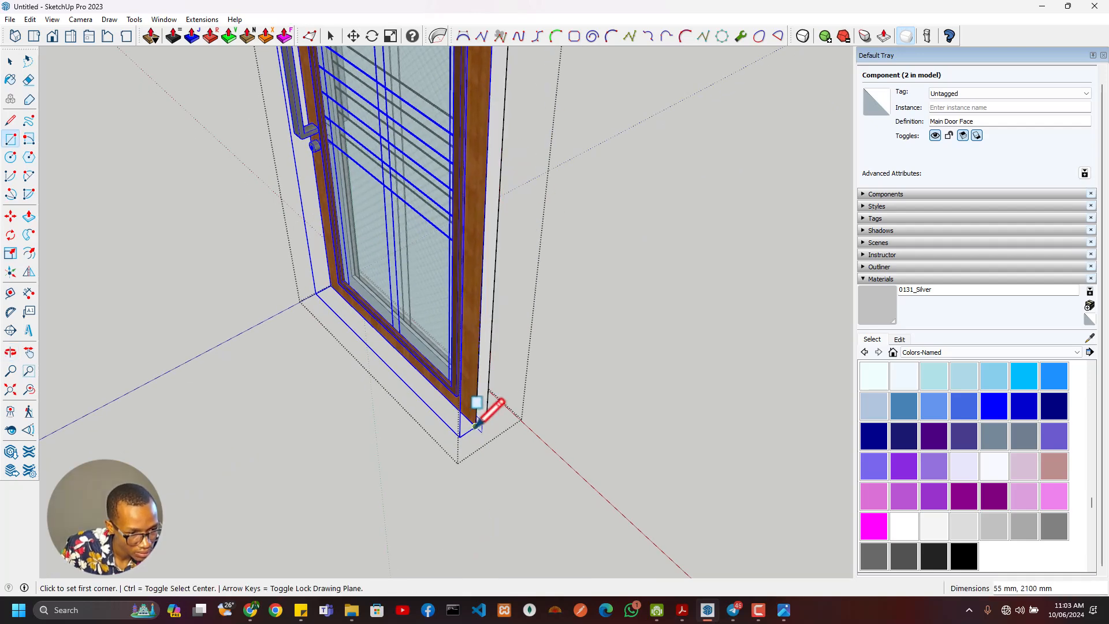
- Close the gap between the door faces with rectangles along the bottom, about 1000 by 55 mm, and the full handle side
{"action": "left_click", "coordinate": [476, 425]}
{"action": "middle_click_drag", "start_coordinate": [335, 295], "coordinate": [740, 271]}
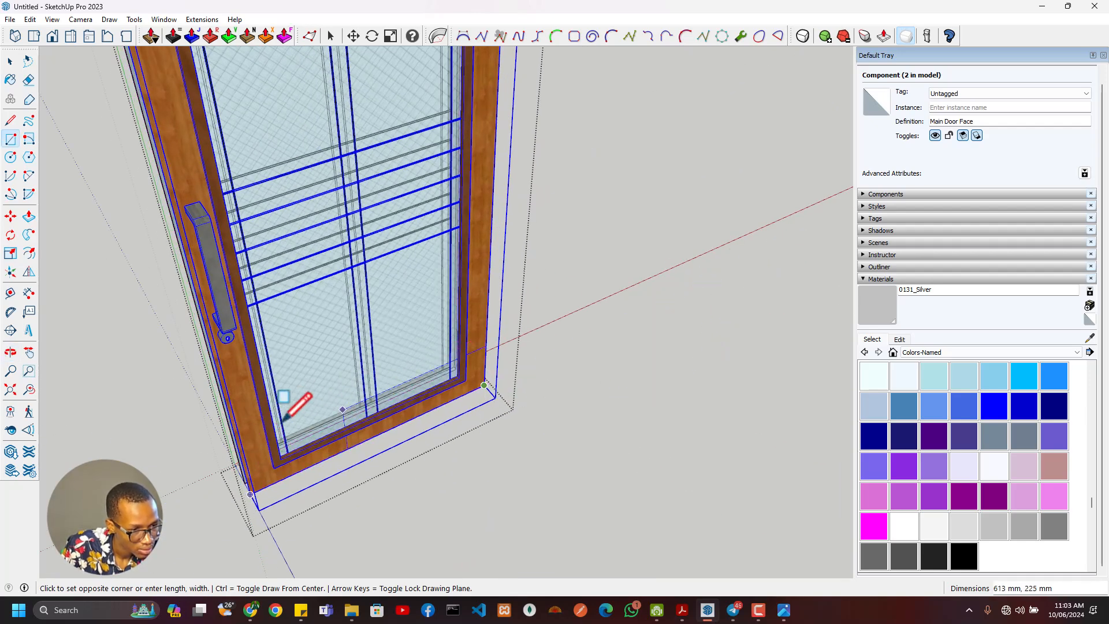
{"action": "middle_click_drag", "start_coordinate": [284, 420], "coordinate": [382, 528]}
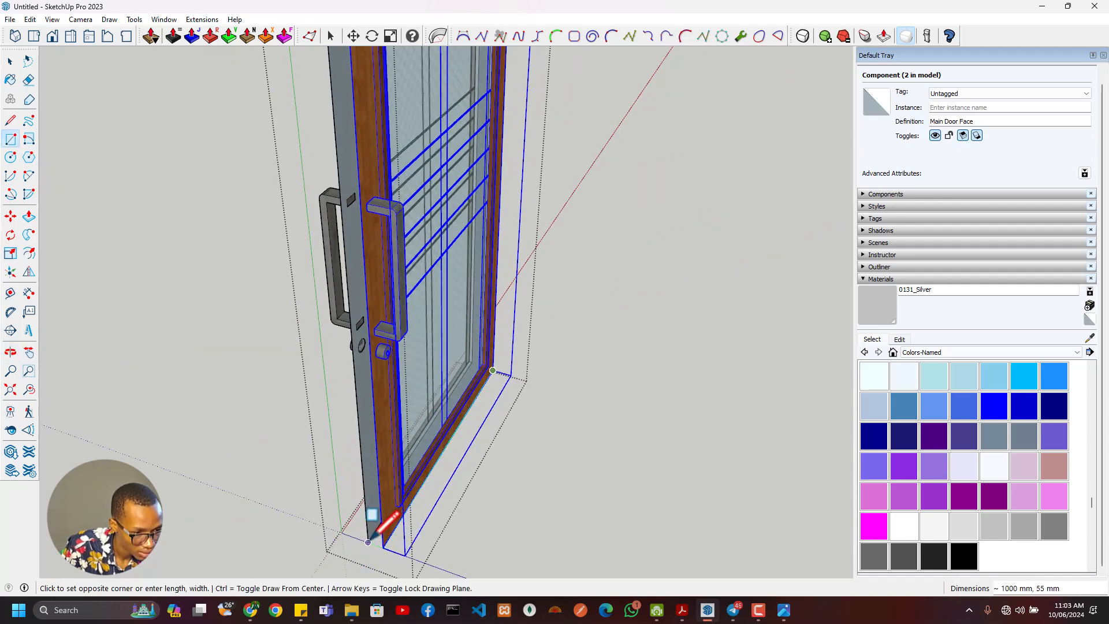
{"action": "scroll", "coordinate": [445, 404], "scroll_direction": "down", "scroll_amount": 3}
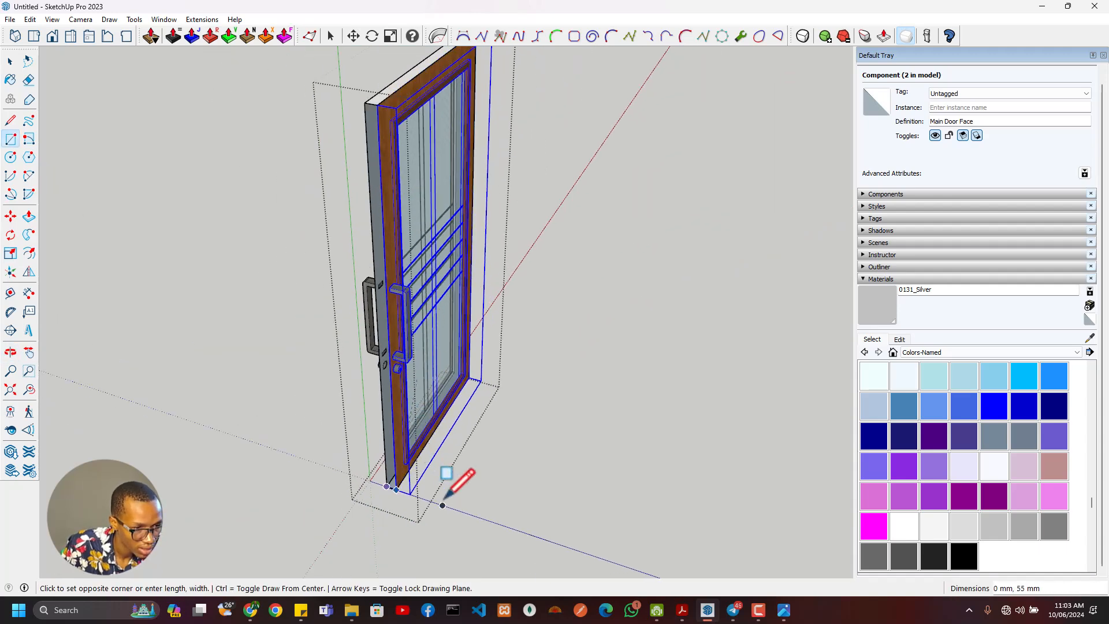
{"action": "middle_click_drag", "start_coordinate": [444, 498], "coordinate": [426, 300]}
{"action": "left_click", "coordinate": [418, 313]}
- Delete the surplus door-sized face that overlaps the door panel and glazing, keeping the edge strips
{"action": "scroll", "coordinate": [446, 455], "scroll_direction": "down", "scroll_amount": 2}
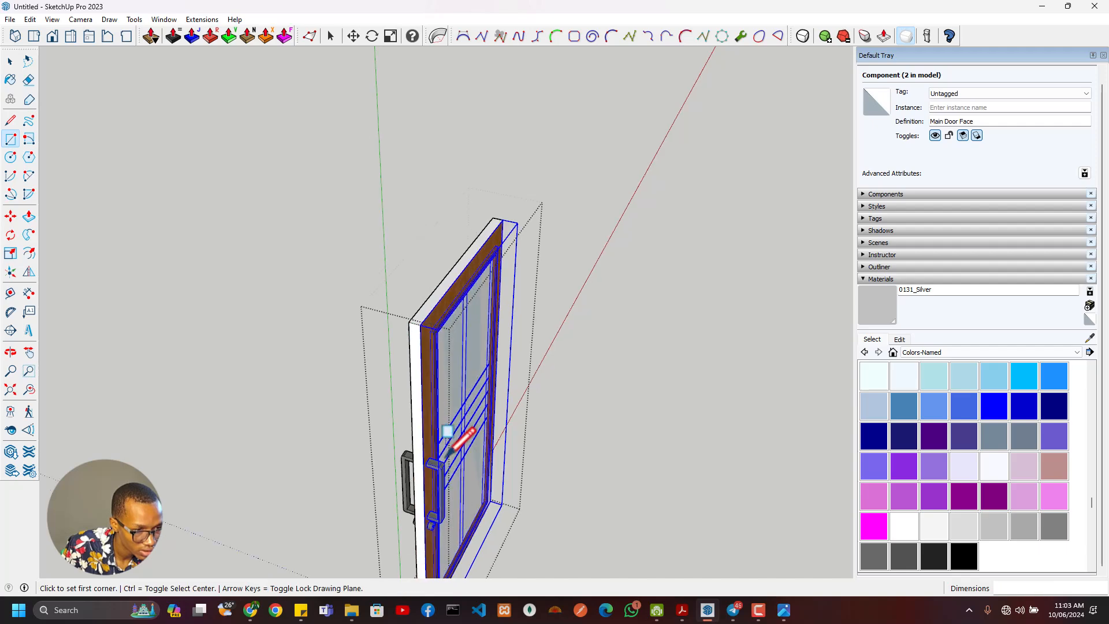
{"action": "middle_click_drag", "start_coordinate": [446, 456], "coordinate": [486, 374]}
{"action": "scroll", "coordinate": [485, 372], "scroll_direction": "up", "scroll_amount": 6}
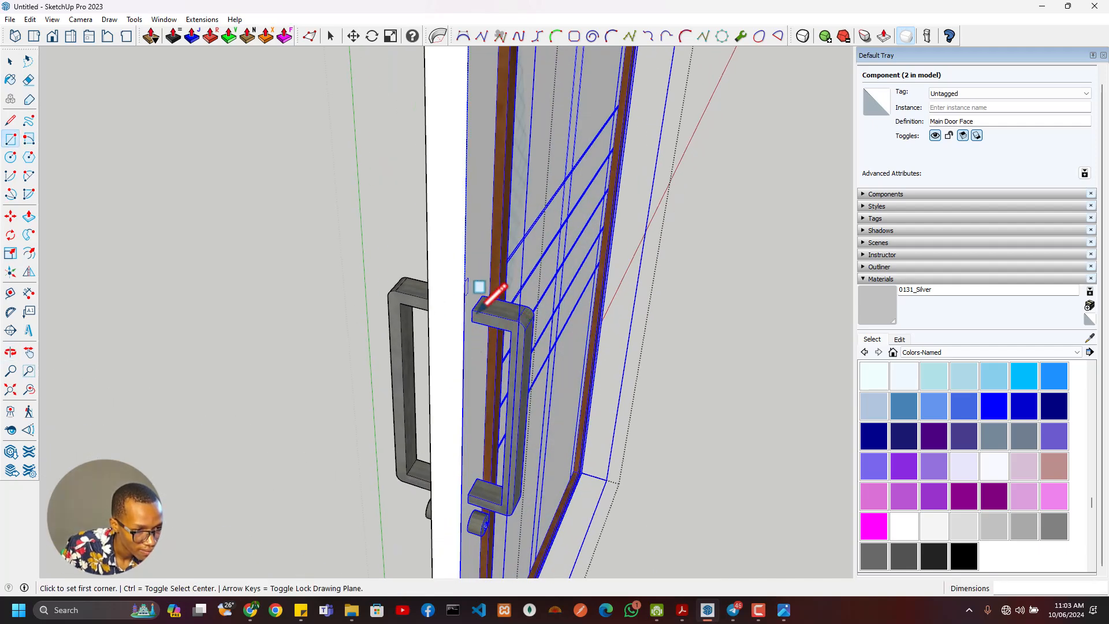
{"action": "key", "text": "space"}
{"action": "middle_click_drag", "start_coordinate": [488, 289], "coordinate": [522, 453]}
{"action": "scroll", "coordinate": [495, 268], "scroll_direction": "down", "scroll_amount": 5}
{"action": "scroll", "coordinate": [507, 342], "scroll_direction": "up", "scroll_amount": 4}
{"action": "middle_click_drag", "start_coordinate": [507, 342], "coordinate": [409, 350]}
{"action": "left_click", "coordinate": [383, 336]}
{"action": "scroll", "coordinate": [254, 283], "scroll_direction": "down", "scroll_amount": 3}
{"action": "middle_click_drag", "start_coordinate": [228, 283], "coordinate": [701, 282]}
{"action": "left_click", "coordinate": [508, 338], "text": "ctrl"}
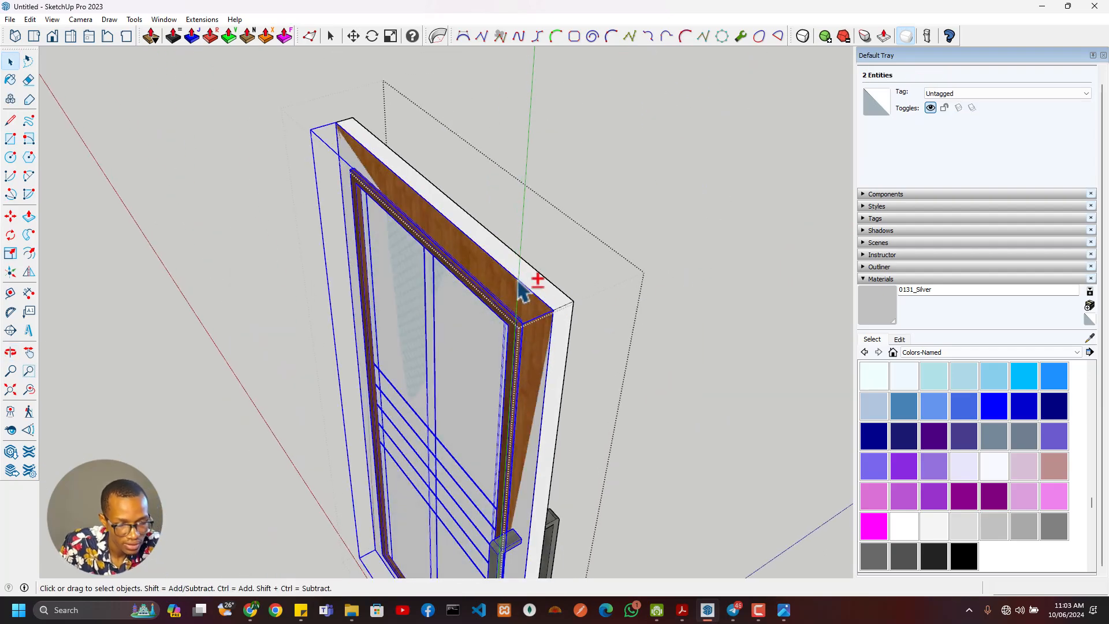
{"action": "left_click", "coordinate": [520, 310], "text": "shift"}
{"action": "middle_click_drag", "start_coordinate": [535, 312], "coordinate": [384, 321]}
{"action": "left_click", "coordinate": [383, 305]}
{"action": "key", "text": "Delete"}
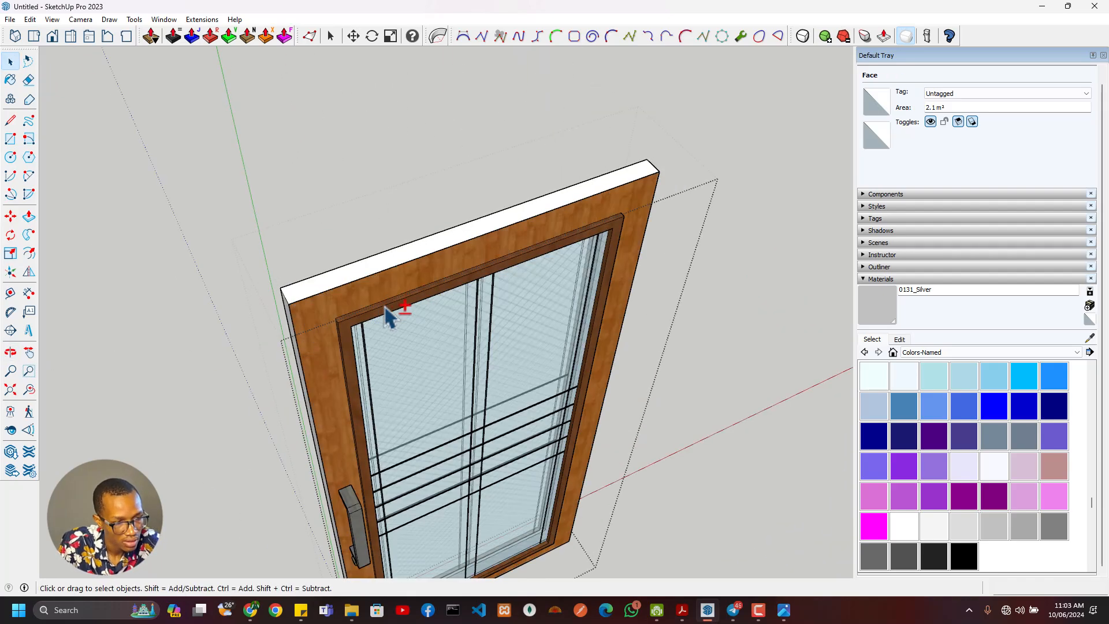
- Offset the outline of the door's handle-side edge strip inward
{"action": "scroll", "coordinate": [342, 318], "scroll_direction": "down", "scroll_amount": 3}
{"action": "scroll", "coordinate": [302, 328], "scroll_direction": "up", "scroll_amount": 3}
{"action": "middle_click_drag", "start_coordinate": [301, 328], "coordinate": [421, 241]}
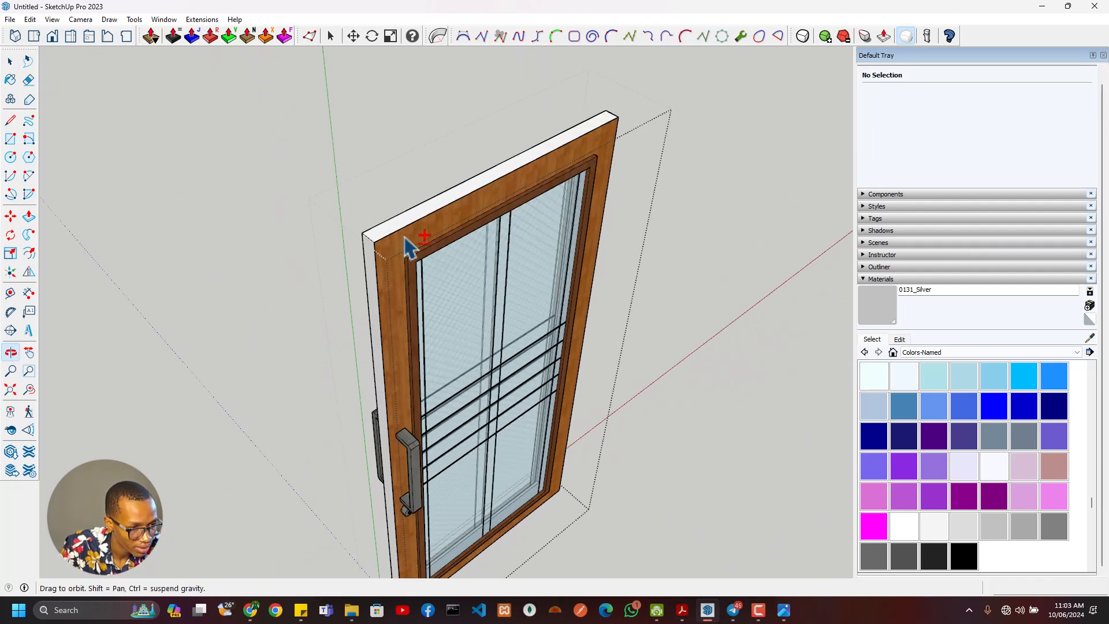
{"action": "scroll", "coordinate": [408, 396], "scroll_direction": "up", "scroll_amount": 6}
{"action": "left_click", "coordinate": [450, 361], "text": "shift"}
{"action": "key", "text": "f"}
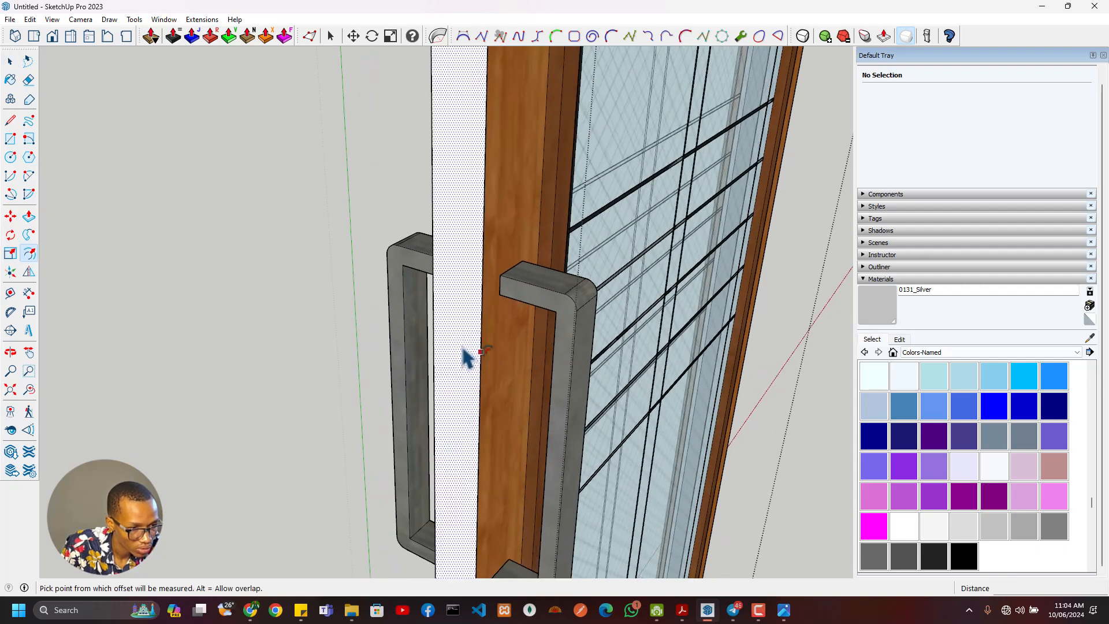
{"action": "left_click", "coordinate": [469, 343]}
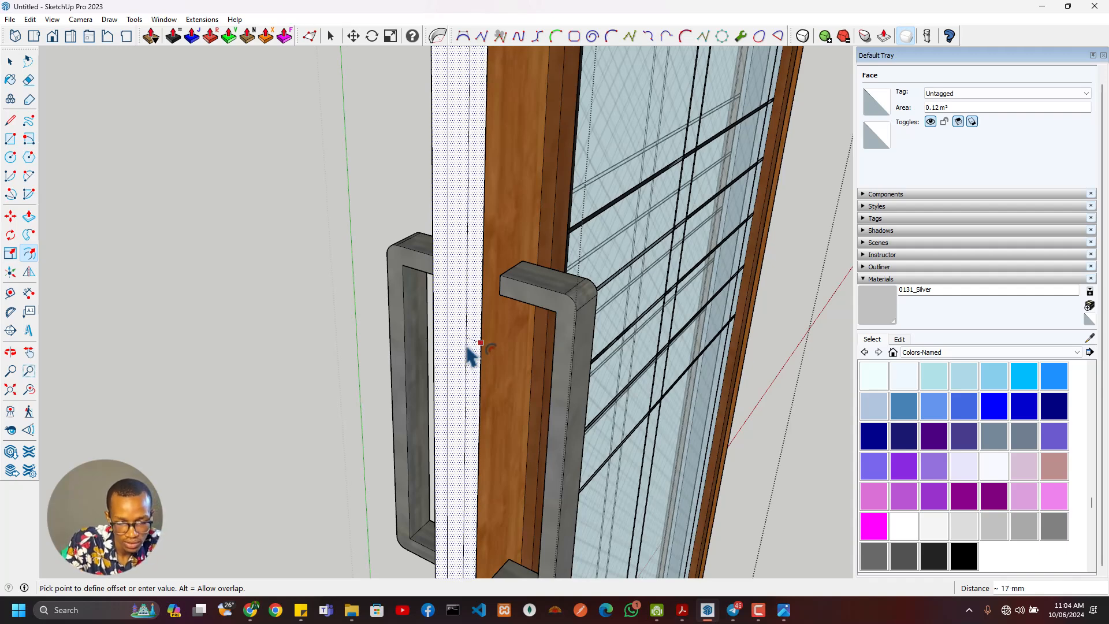
{"action": "key", "text": "Return"}
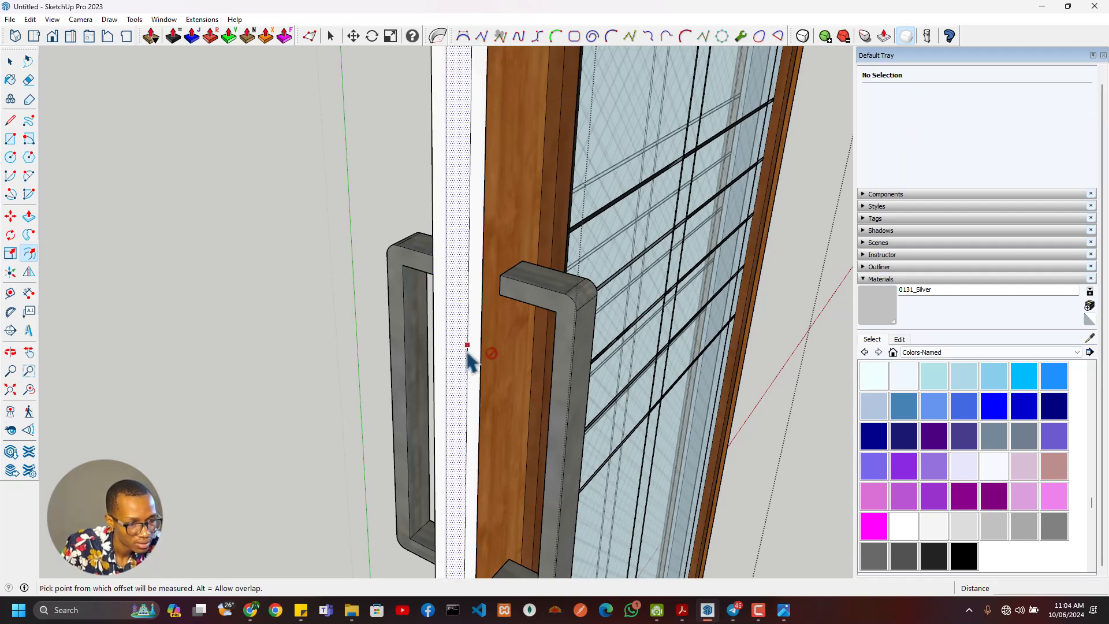
- Place guides across the handle-side door edge level with the upper and lower ends of the pull handle
{"action": "scroll", "coordinate": [472, 312], "scroll_direction": "down", "scroll_amount": 5}
{"action": "middle_click_drag", "start_coordinate": [476, 266], "coordinate": [493, 296]}
{"action": "scroll", "coordinate": [488, 323], "scroll_direction": "up", "scroll_amount": 4}
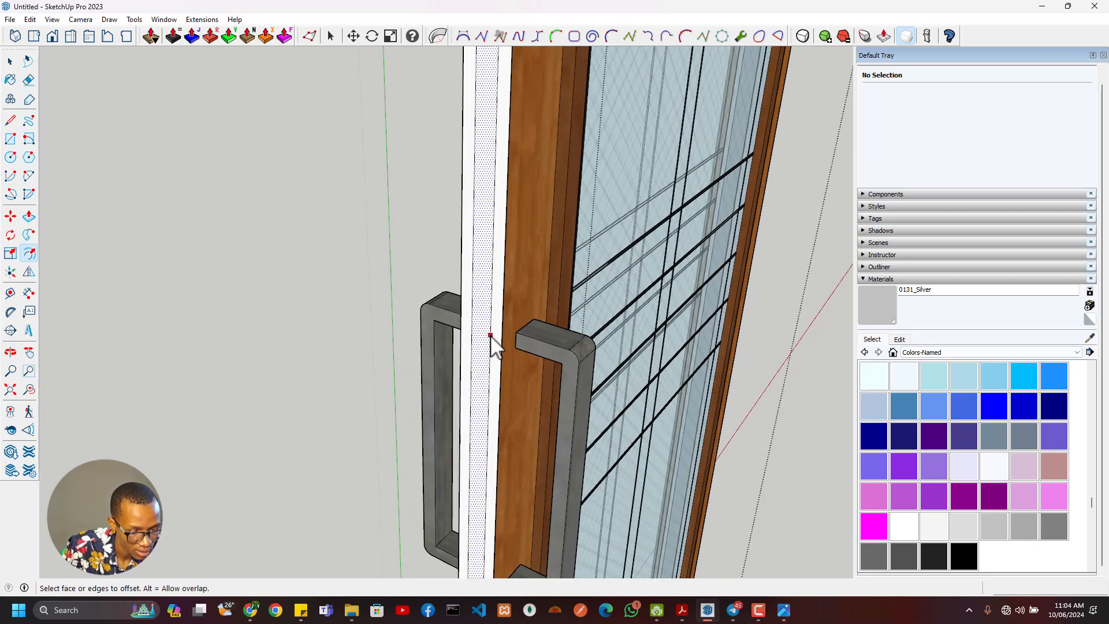
{"action": "key", "text": "l"}
{"action": "scroll", "coordinate": [494, 334], "scroll_direction": "up", "scroll_amount": 2}
{"action": "scroll", "coordinate": [471, 362], "scroll_direction": "down", "scroll_amount": 2}
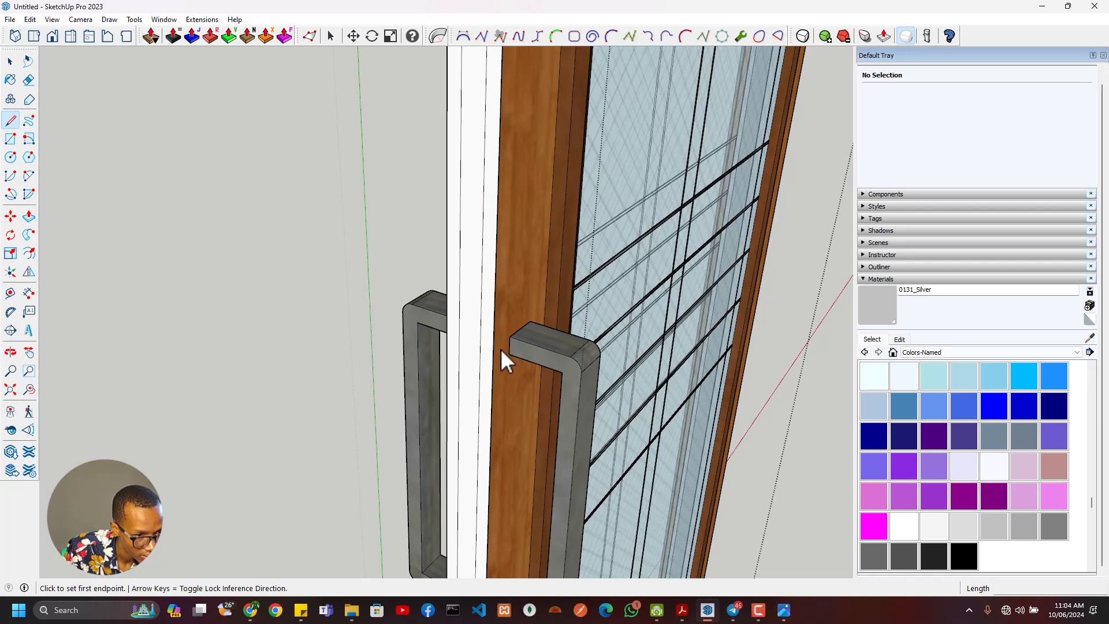
{"action": "key", "text": "t"}
{"action": "left_click", "coordinate": [494, 351]}
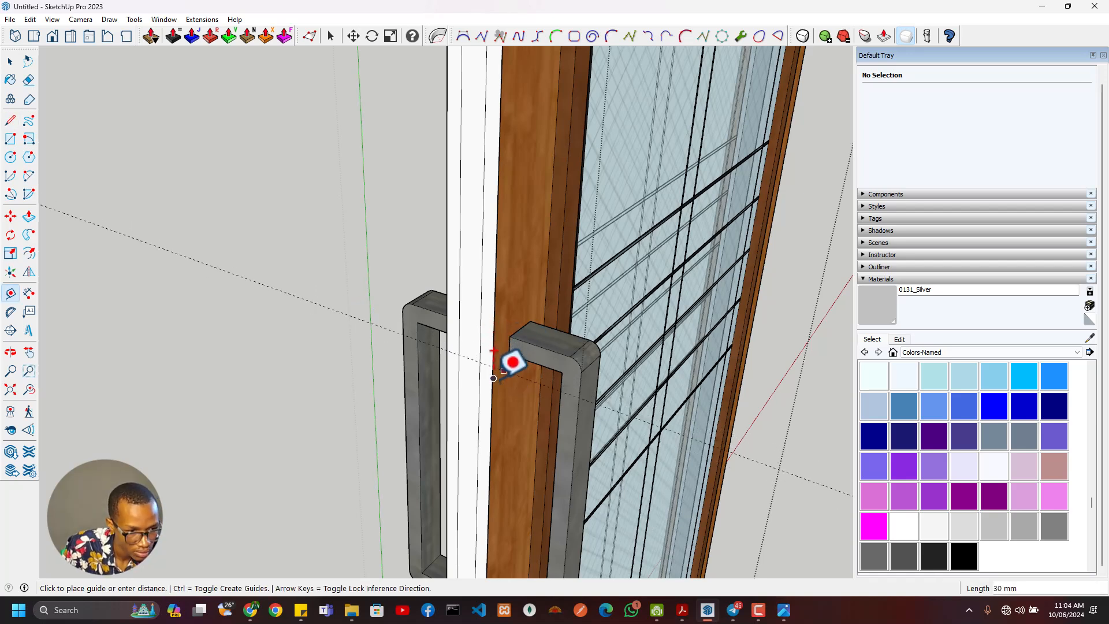
{"action": "middle_click_drag", "start_coordinate": [512, 352], "coordinate": [518, 317]}
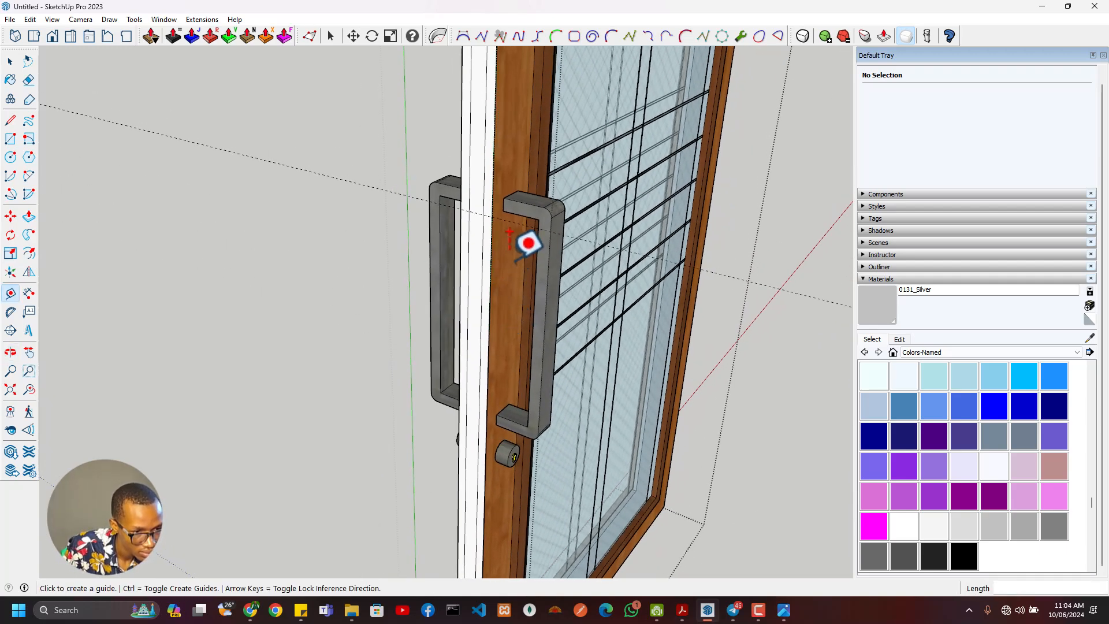
{"action": "scroll", "coordinate": [520, 417], "scroll_direction": "up", "scroll_amount": 3}
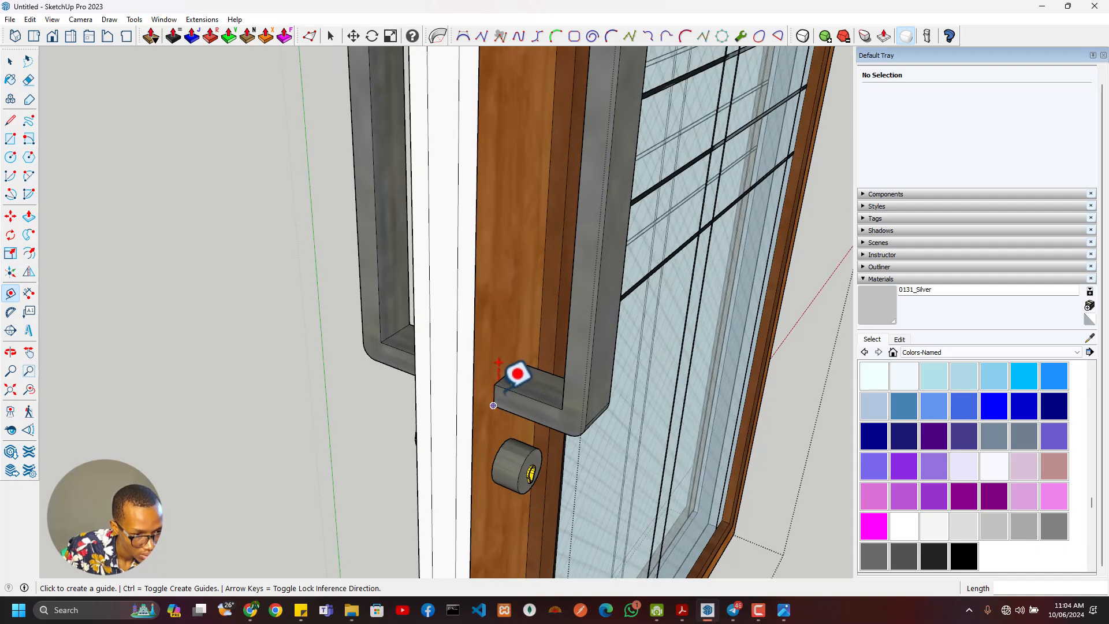
{"action": "left_click", "coordinate": [510, 390]}
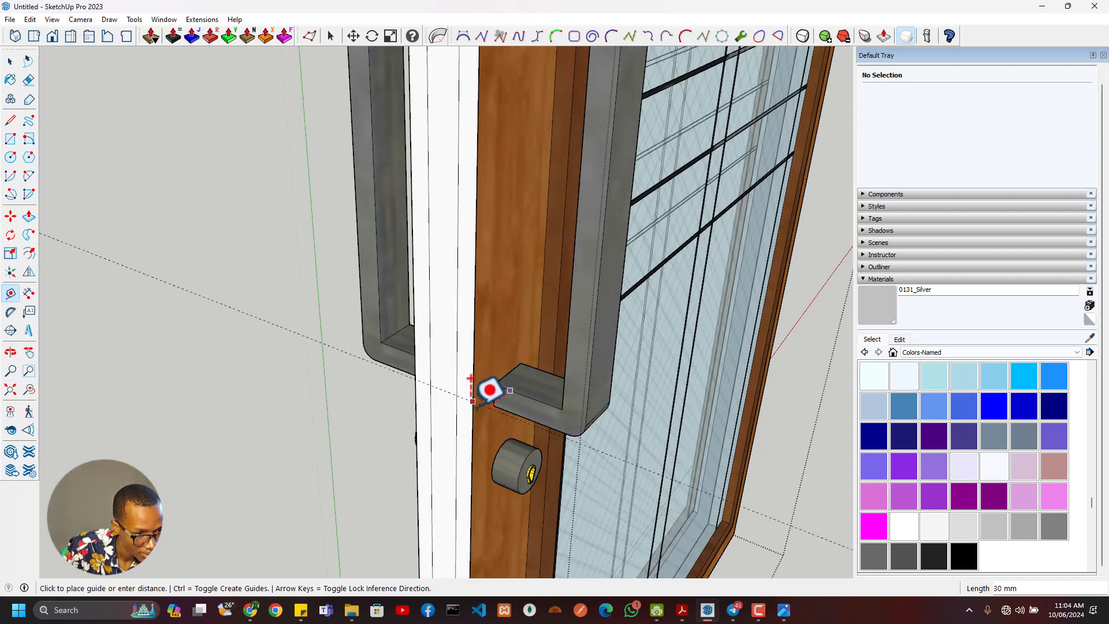
{"action": "left_click", "coordinate": [473, 400]}
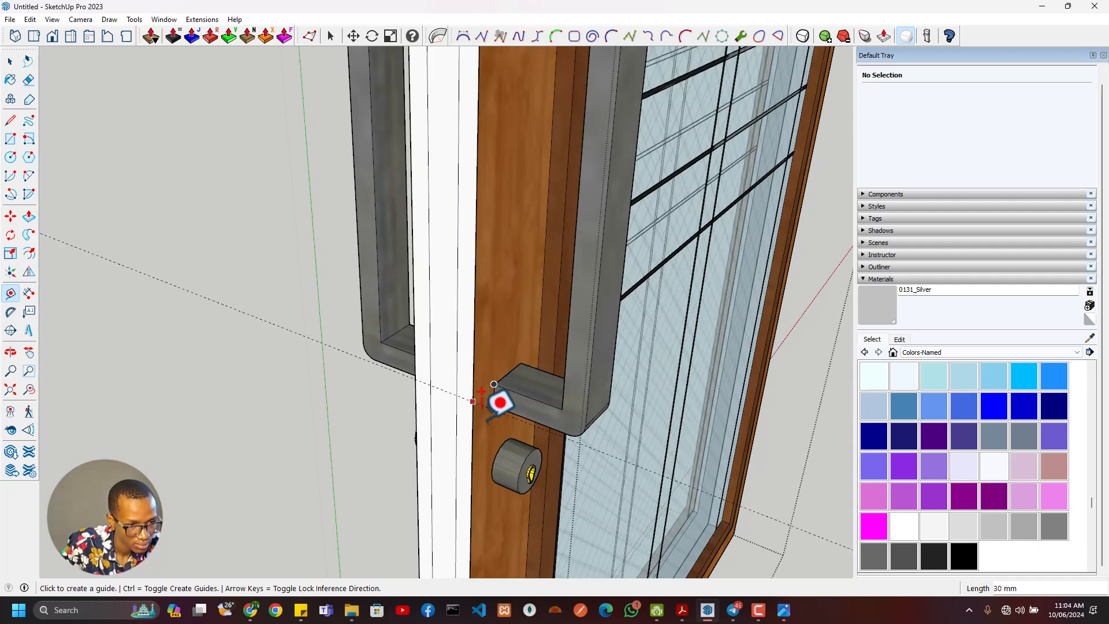
- Place another guide 200 mm below the guide at the handle's lower end
{"action": "scroll", "coordinate": [515, 435], "scroll_direction": "down", "scroll_amount": 1}
{"action": "middle_click_drag", "start_coordinate": [515, 435], "coordinate": [537, 339], "text": "shift"}
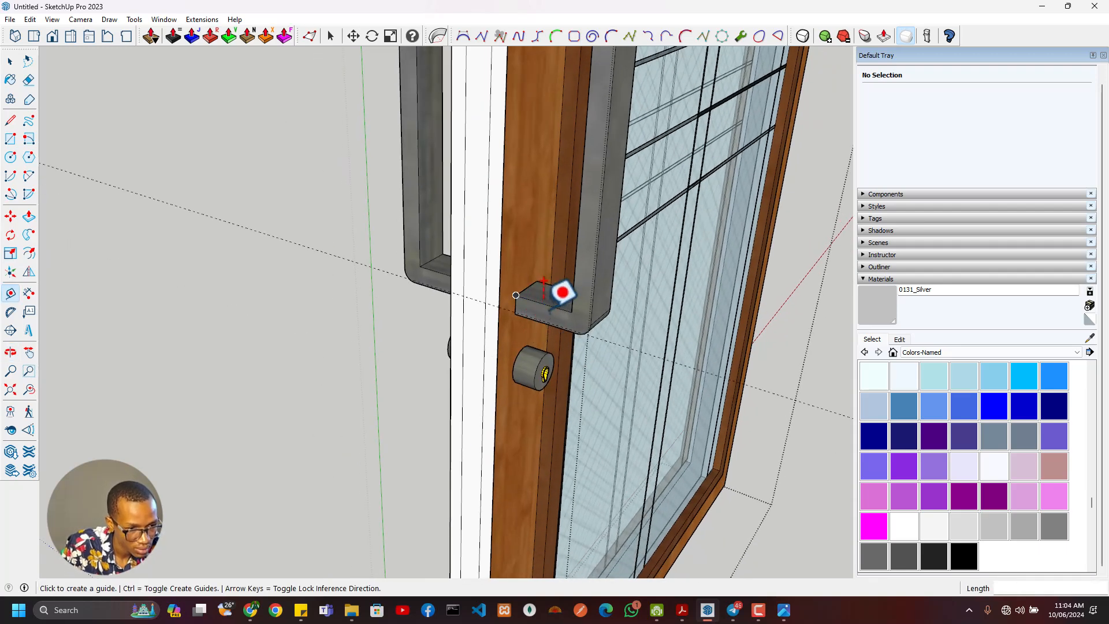
{"action": "left_click", "coordinate": [472, 299]}
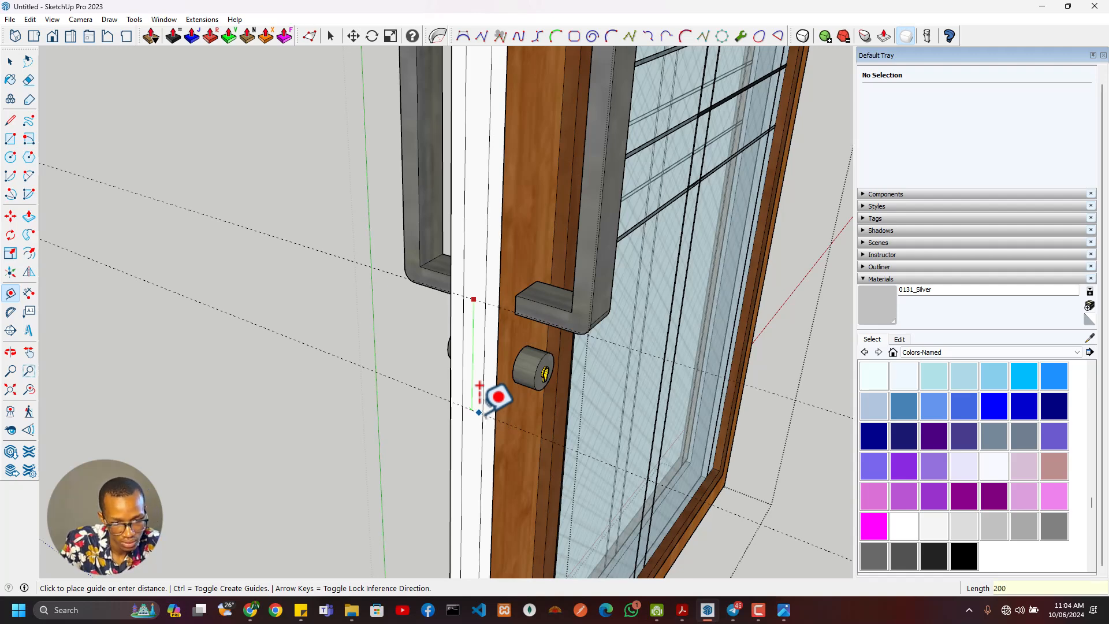
{"action": "key", "text": "Return"}
- Draw a lock plate rectangle on the door edge within the offset lines, spanning the two lower guides
{"action": "scroll", "coordinate": [495, 397], "scroll_direction": "down", "scroll_amount": 6}
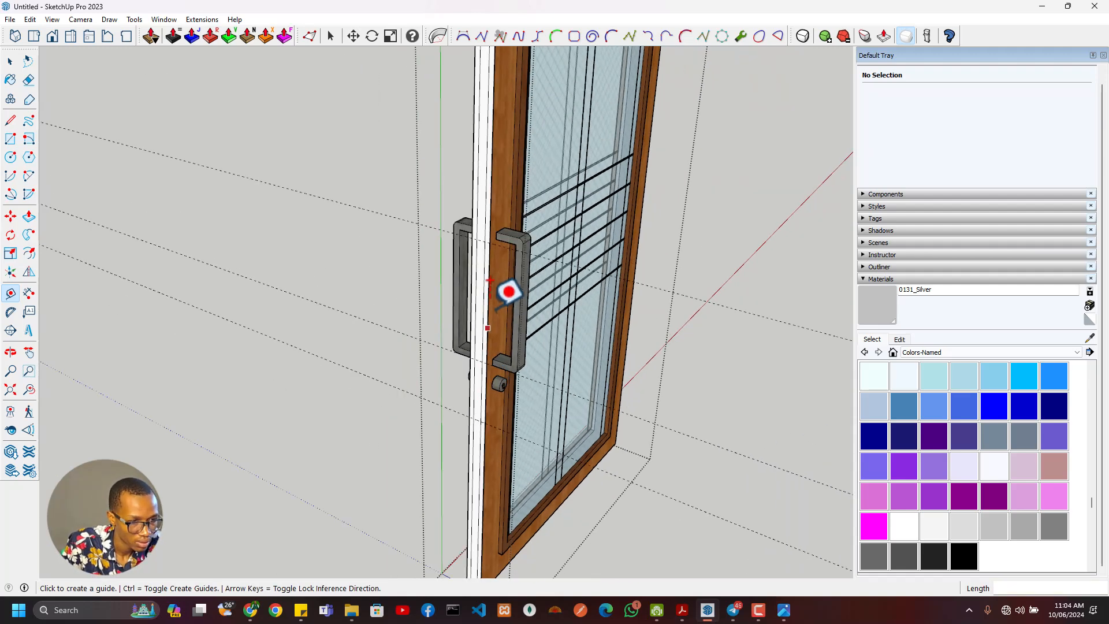
{"action": "scroll", "coordinate": [547, 486], "scroll_direction": "up", "scroll_amount": 3}
{"action": "key", "text": "r"}
{"action": "left_click", "coordinate": [482, 349]}
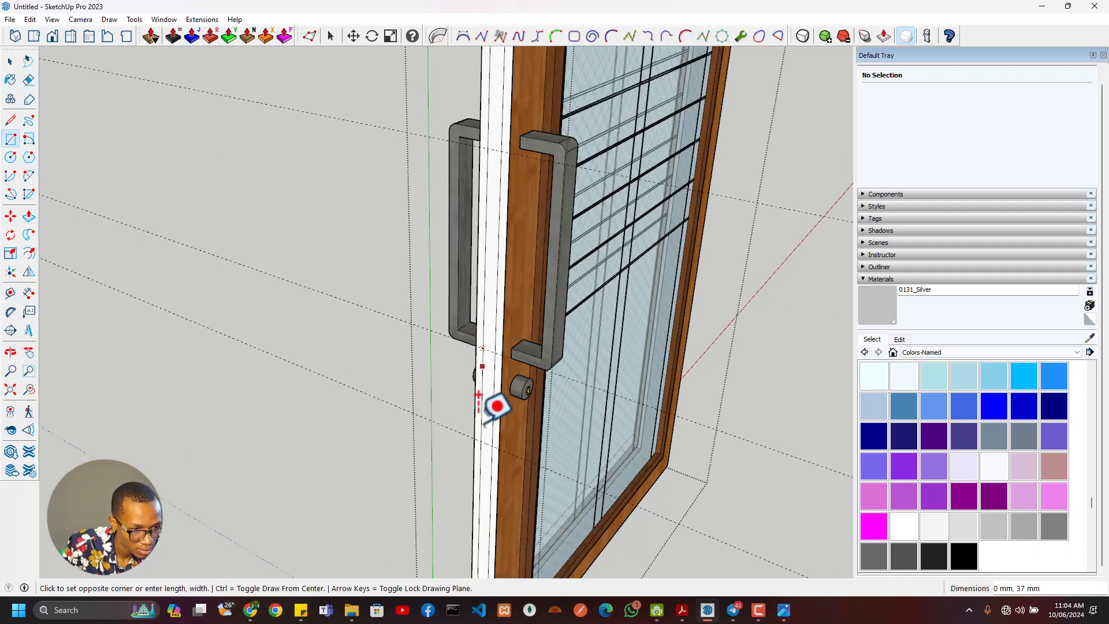
{"action": "left_click", "coordinate": [492, 446]}
- Erase the stray edge around the lock plate rectangle on the door's handle-side edge strip
{"action": "scroll", "coordinate": [493, 505], "scroll_direction": "down", "scroll_amount": 2}
{"action": "middle_click_drag", "start_coordinate": [505, 462], "coordinate": [495, 268], "text": "shift"}
{"action": "key", "text": "e"}
{"action": "scroll", "coordinate": [501, 471], "scroll_direction": "up", "scroll_amount": 3}
{"action": "left_click_drag", "start_coordinate": [467, 483], "coordinate": [455, 478]}
{"action": "scroll", "coordinate": [460, 480], "scroll_direction": "down", "scroll_amount": 3}
{"action": "scroll", "coordinate": [456, 478], "scroll_direction": "down", "scroll_amount": 3}
{"action": "middle_click_drag", "start_coordinate": [470, 329], "coordinate": [505, 223]}
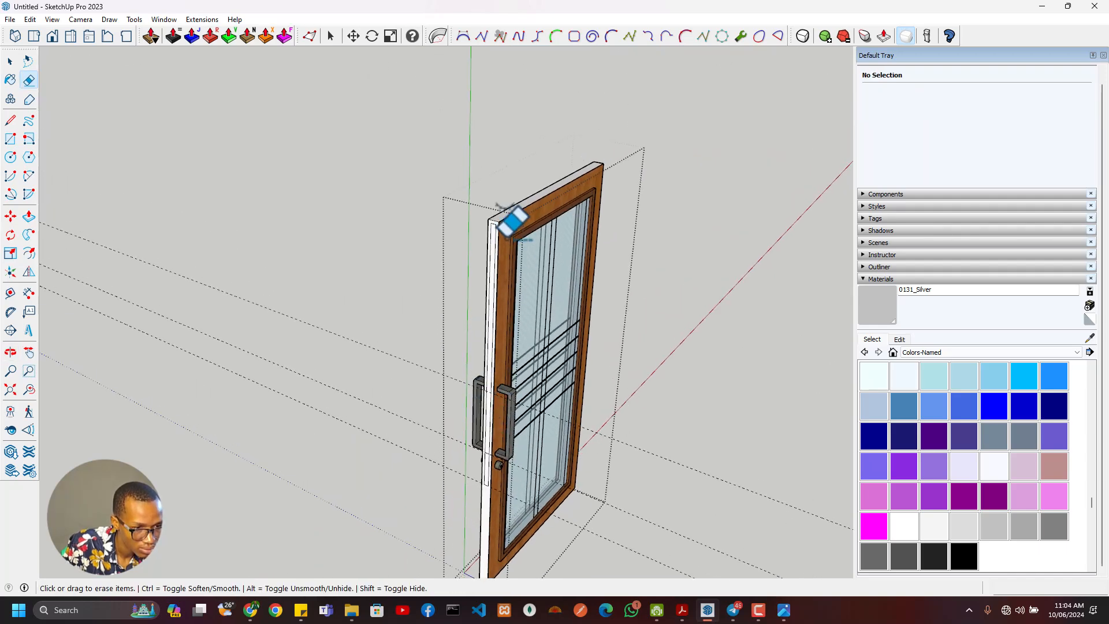
{"action": "scroll", "coordinate": [500, 226], "scroll_direction": "up", "scroll_amount": 3}
{"action": "scroll", "coordinate": [500, 226], "scroll_direction": "up", "scroll_amount": 1}
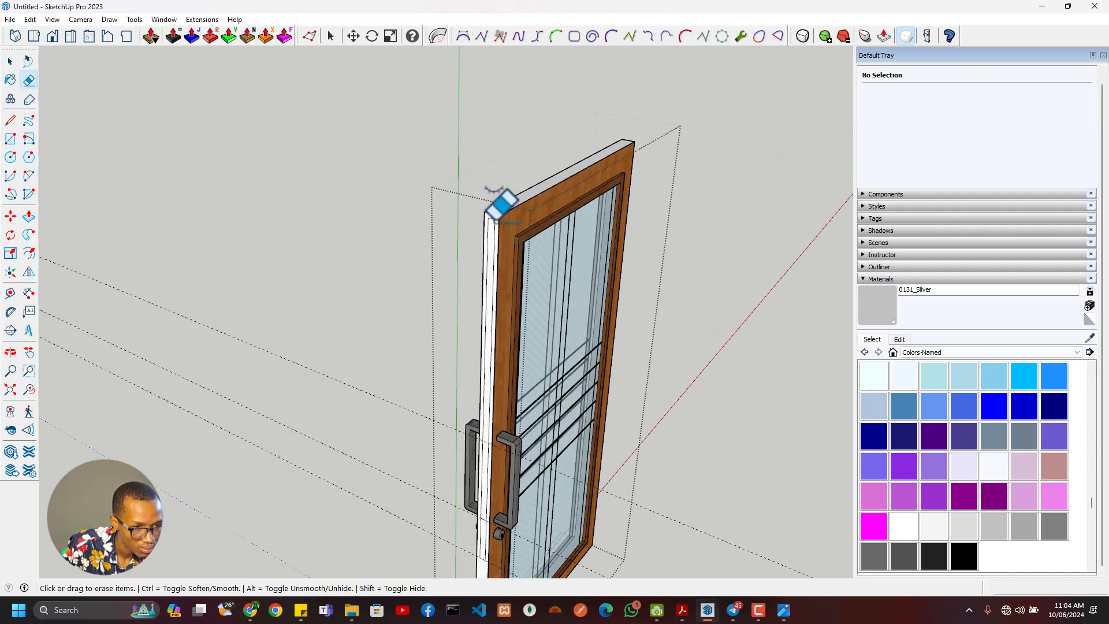
{"action": "scroll", "coordinate": [495, 222], "scroll_direction": "up", "scroll_amount": 3}
{"action": "scroll", "coordinate": [494, 317], "scroll_direction": "down", "scroll_amount": 1}
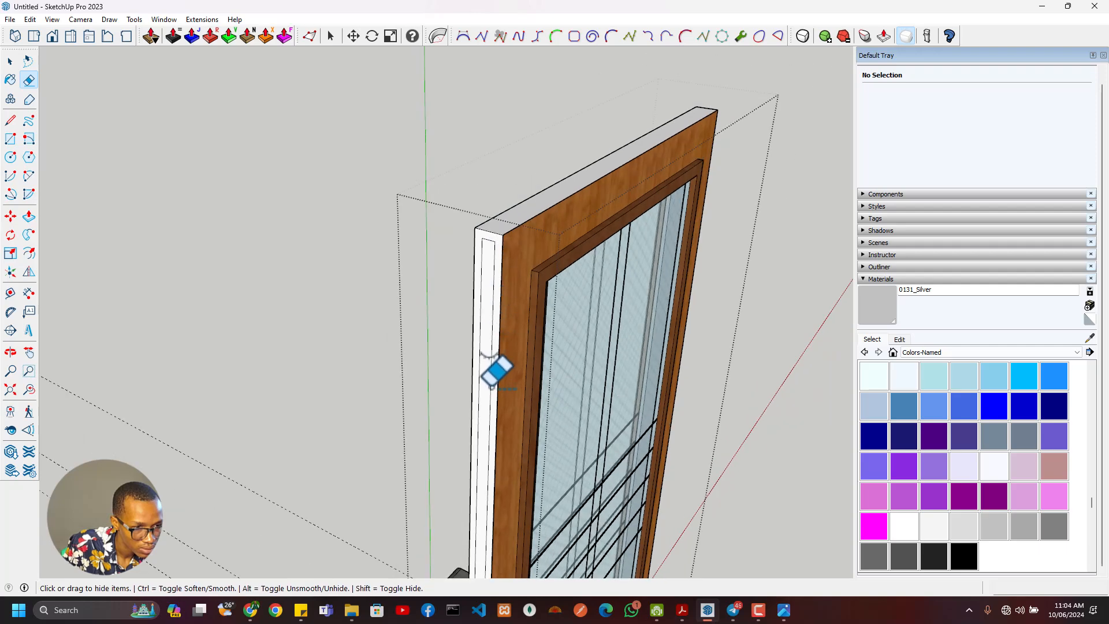
{"action": "mouse_move", "coordinate": [527, 317]}
{"action": "middle_mouse_down"}
{"action": "mouse_move", "coordinate": [497, 347]}
{"action": "mouse_move", "coordinate": [523, 404]}
{"action": "middle_mouse_up"}
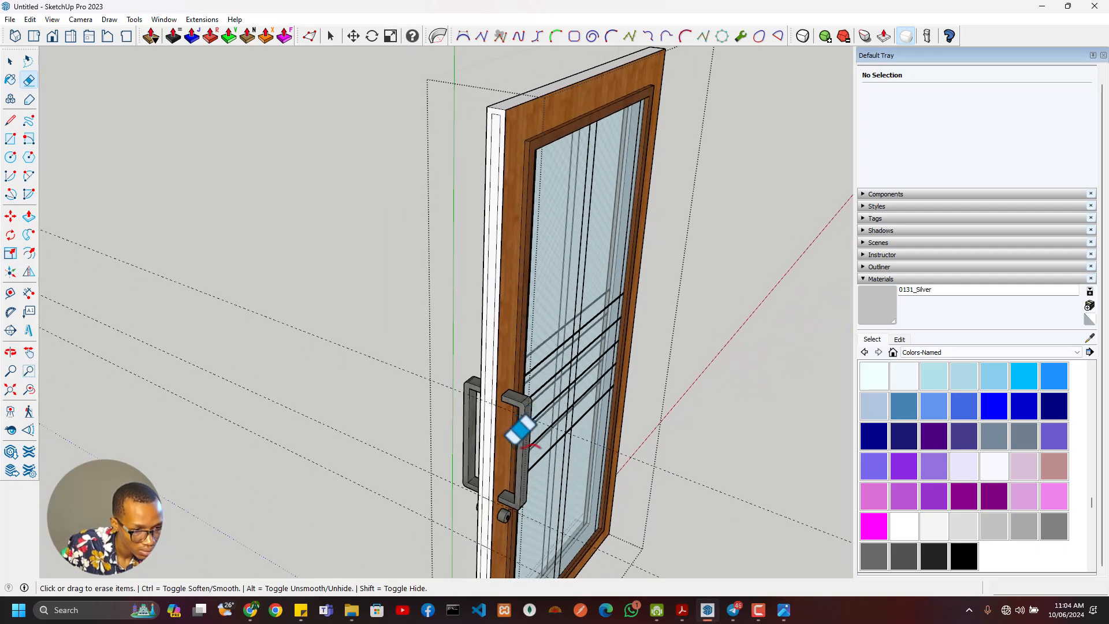
{"action": "middle_click_drag", "start_coordinate": [490, 479], "coordinate": [489, 469]}
{"action": "key", "text": "F9"}
{"action": "scroll", "coordinate": [504, 317], "scroll_direction": "down", "scroll_amount": 1}
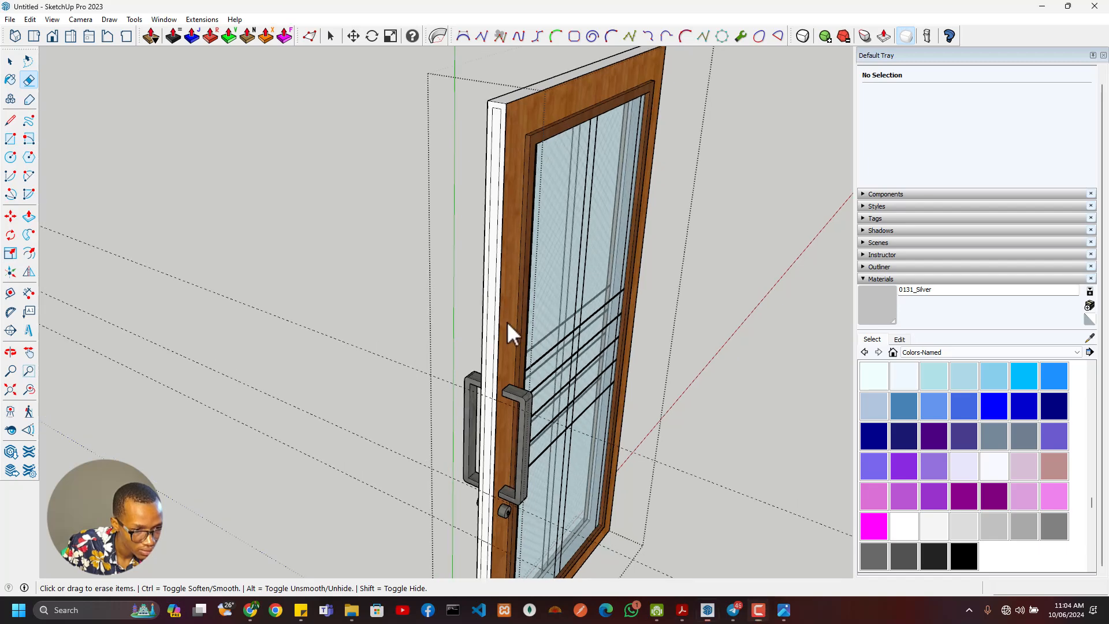
- Repeat the last inward offset on the door's top edge face
{"action": "middle_click_drag", "start_coordinate": [507, 322], "coordinate": [520, 370]}
{"action": "scroll", "coordinate": [521, 287], "scroll_direction": "up", "scroll_amount": 5}
{"action": "key", "text": "f"}
{"action": "double_click", "coordinate": [536, 421]}
{"action": "scroll", "coordinate": [536, 421], "scroll_direction": "down", "scroll_amount": 2}
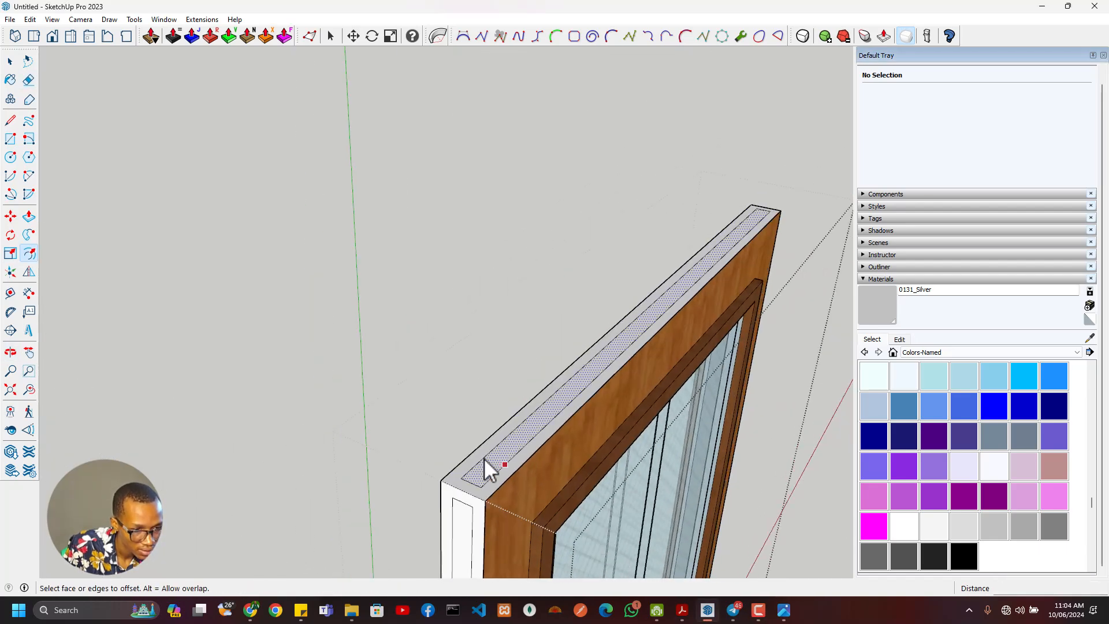
{"action": "middle_click_drag", "start_coordinate": [484, 459], "coordinate": [518, 88]}
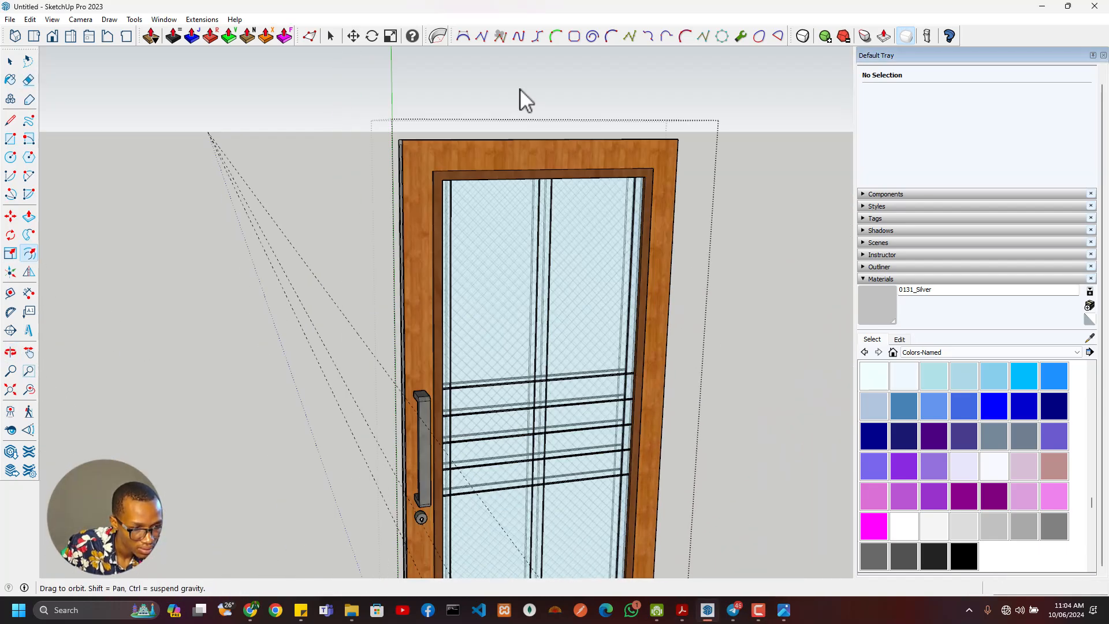
- Repeat the same inward offset on the door's underside edge face
{"action": "scroll", "coordinate": [517, 90], "scroll_direction": "down", "scroll_amount": 1}
{"action": "middle_click_drag", "start_coordinate": [465, 260], "coordinate": [479, 34], "text": "shift"}
{"action": "scroll", "coordinate": [455, 465], "scroll_direction": "up", "scroll_amount": 3}
{"action": "middle_click_drag", "start_coordinate": [455, 466], "coordinate": [563, 147]}
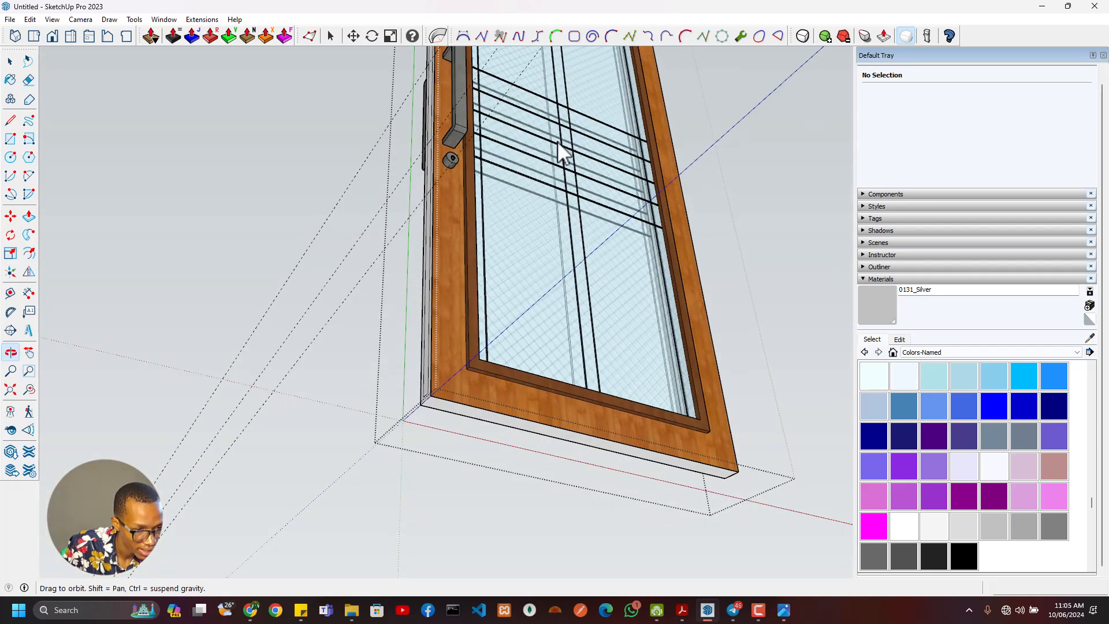
{"action": "scroll", "coordinate": [464, 416], "scroll_direction": "up", "scroll_amount": 3}
{"action": "double_click", "coordinate": [463, 400]}
- Select all the connected edge strips around the door and make them a group
{"action": "key", "text": "space"}
{"action": "scroll", "coordinate": [375, 369], "scroll_direction": "down", "scroll_amount": 1}
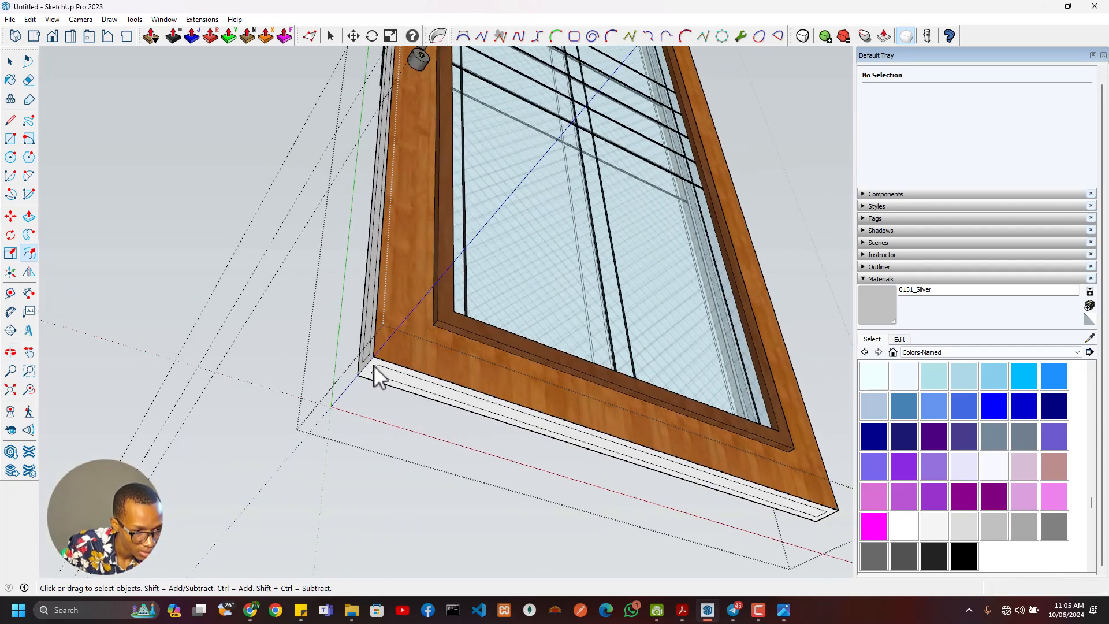
{"action": "scroll", "coordinate": [370, 369], "scroll_direction": "up", "scroll_amount": 3}
{"action": "triple_click", "coordinate": [370, 369]}
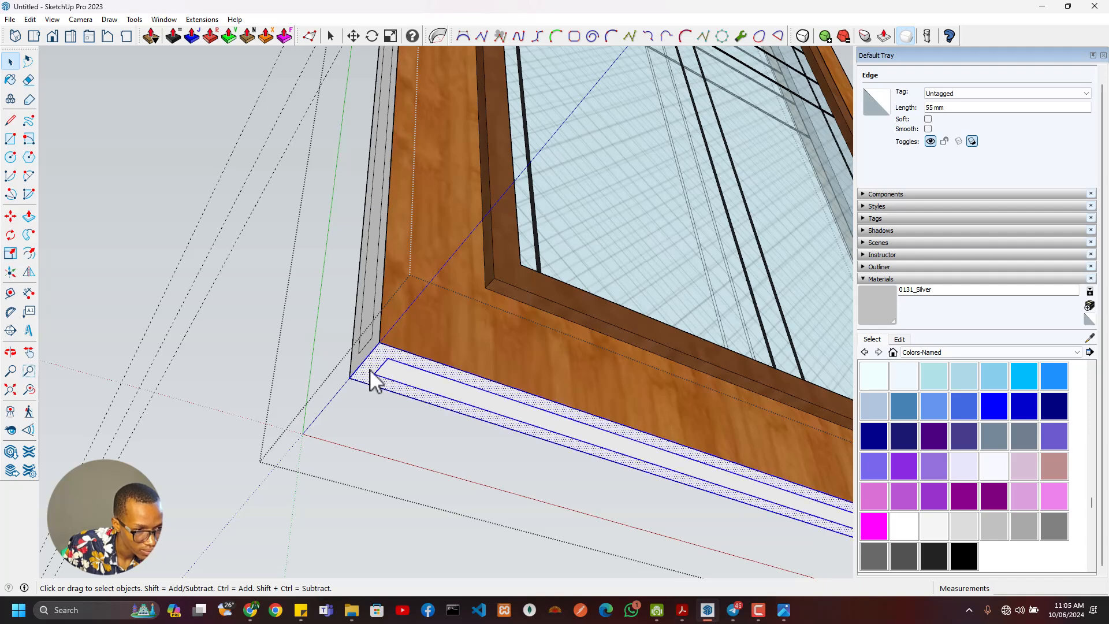
{"action": "right_click", "coordinate": [459, 393]}
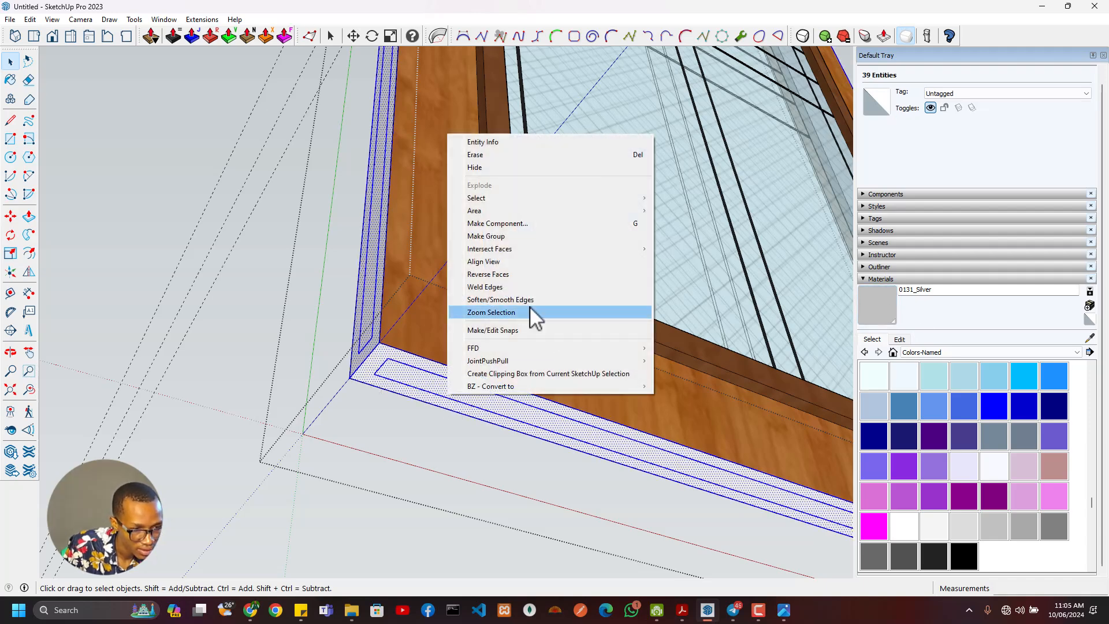
{"action": "left_click", "coordinate": [491, 236]}
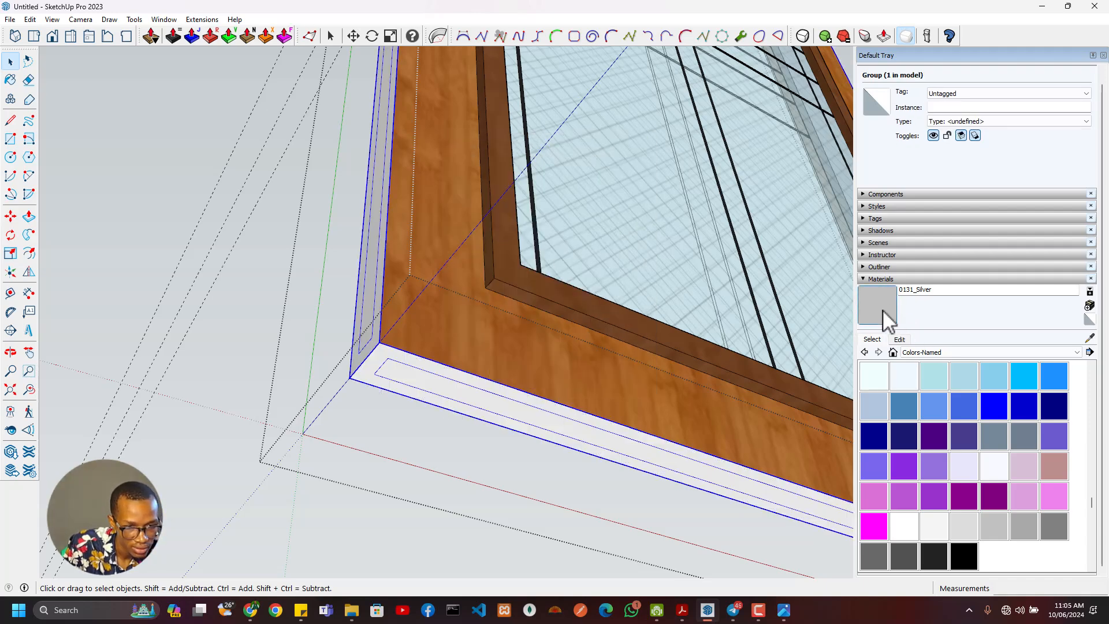
- Sample the Wood Bamboo material from the door face and paint the edge strip group with it
{"action": "left_click", "coordinate": [882, 309]}
{"action": "left_click", "coordinate": [546, 352], "text": "alt"}
{"action": "left_click", "coordinate": [361, 351]}
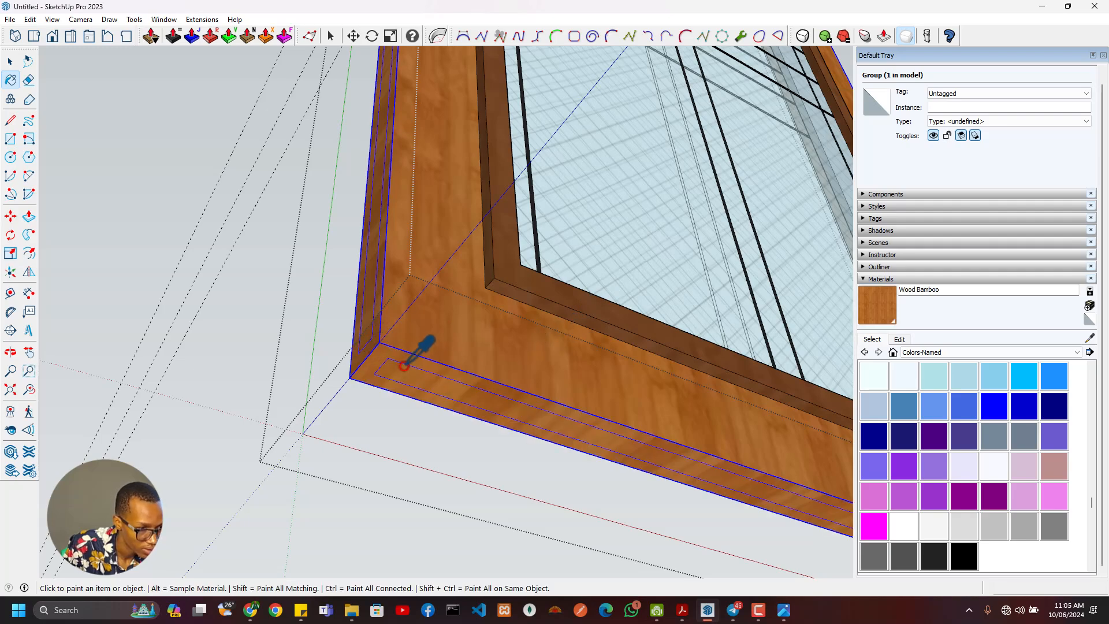
- Inside the edge group, paint the inset faces of the underside, handle-side and top strips with 0129_WhiteSmoke, leaving the lock plate out
{"action": "mouse_move", "coordinate": [418, 354]}
{"action": "middle_mouse_down"}
{"action": "mouse_move", "coordinate": [601, 352]}
{"action": "mouse_move", "coordinate": [377, 357]}
{"action": "mouse_move", "coordinate": [478, 329]}
{"action": "mouse_move", "coordinate": [547, 292]}
{"action": "mouse_move", "coordinate": [521, 414]}
{"action": "mouse_move", "coordinate": [472, 450]}
{"action": "middle_mouse_up"}
{"action": "key", "text": "space"}
{"action": "double_click", "coordinate": [387, 346]}
{"action": "left_click", "coordinate": [386, 346]}
{"action": "left_click", "coordinate": [359, 308], "text": "shift"}
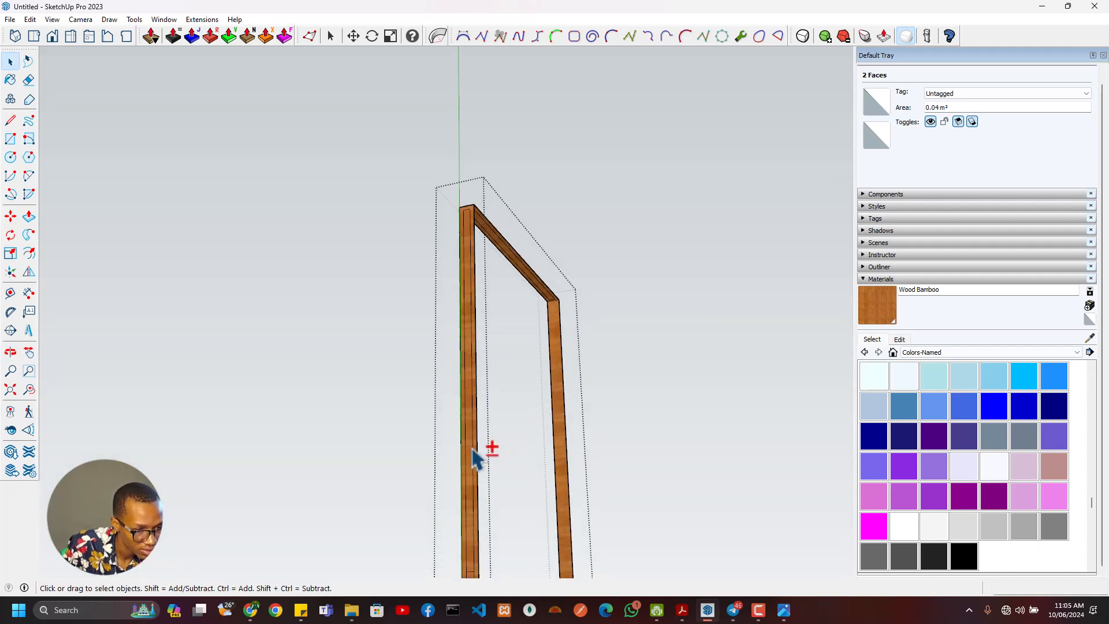
{"action": "left_click", "coordinate": [546, 288], "text": "shift"}
{"action": "middle_click_drag", "start_coordinate": [537, 324], "coordinate": [465, 537]}
{"action": "scroll", "coordinate": [456, 296], "scroll_direction": "up", "scroll_amount": 5}
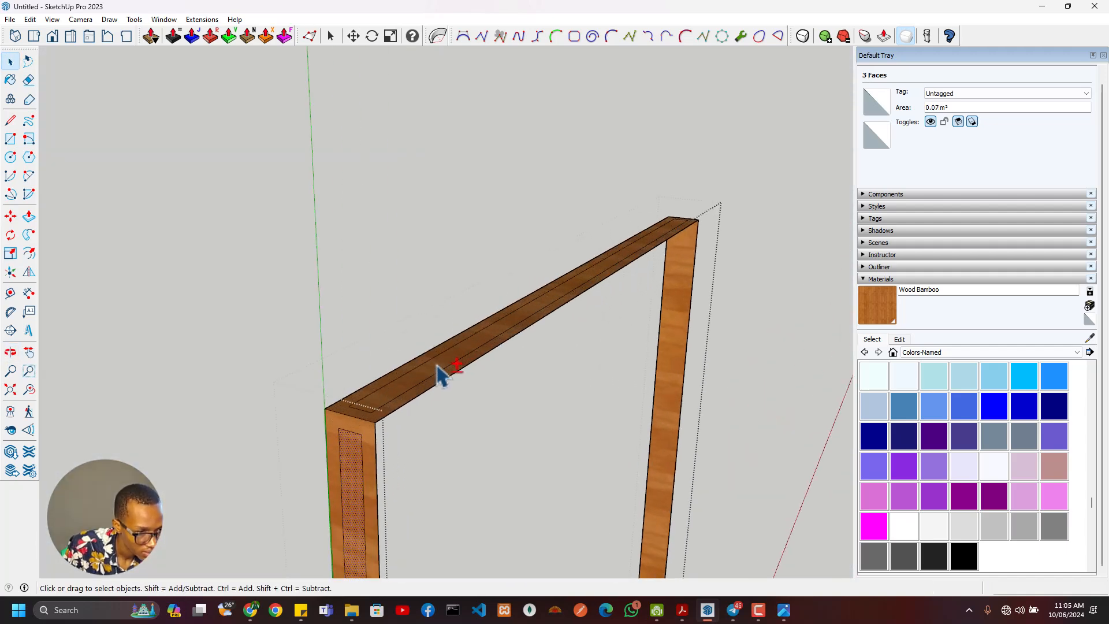
{"action": "scroll", "coordinate": [756, 322], "scroll_direction": "down", "scroll_amount": 4}
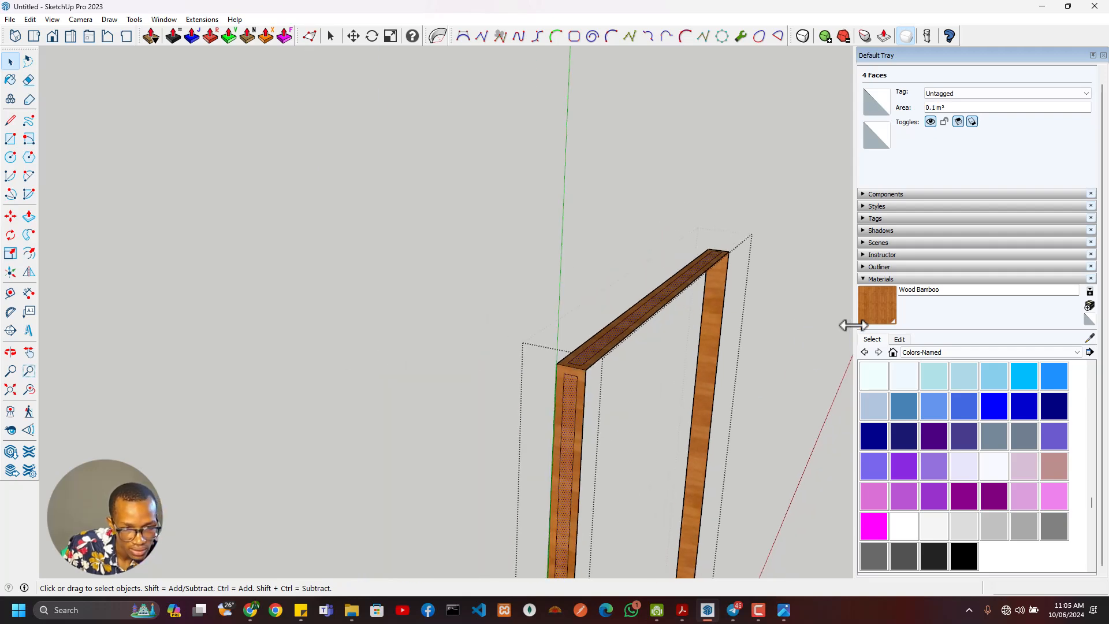
{"action": "middle_click_drag", "start_coordinate": [782, 377], "coordinate": [718, 379]}
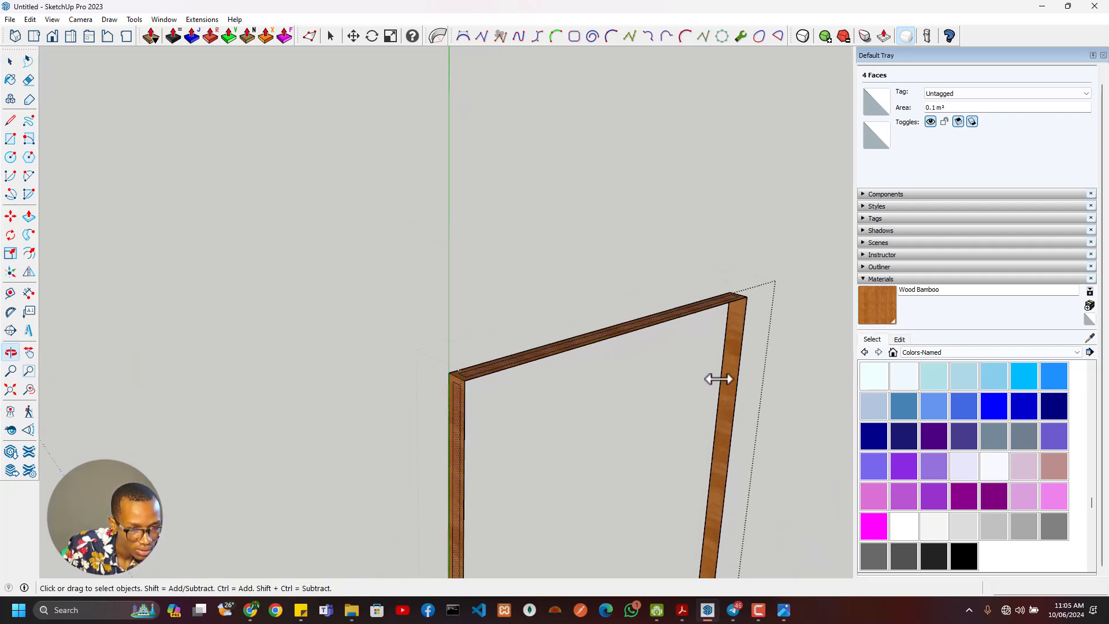
{"action": "scroll", "coordinate": [1040, 469], "scroll_direction": "down", "scroll_amount": 3}
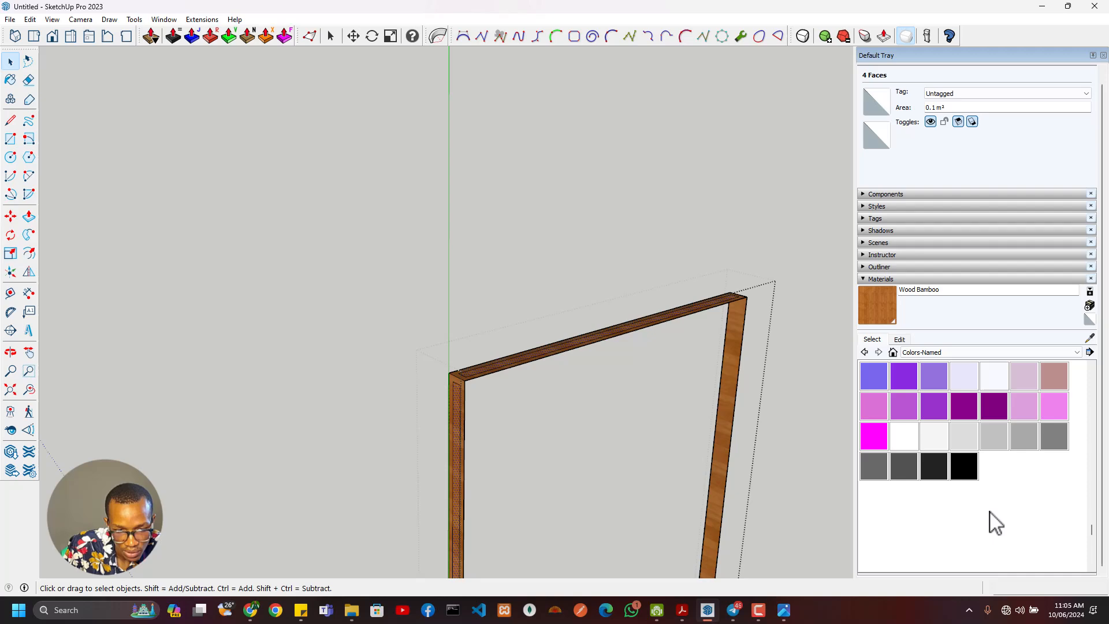
{"action": "left_click", "coordinate": [940, 442]}
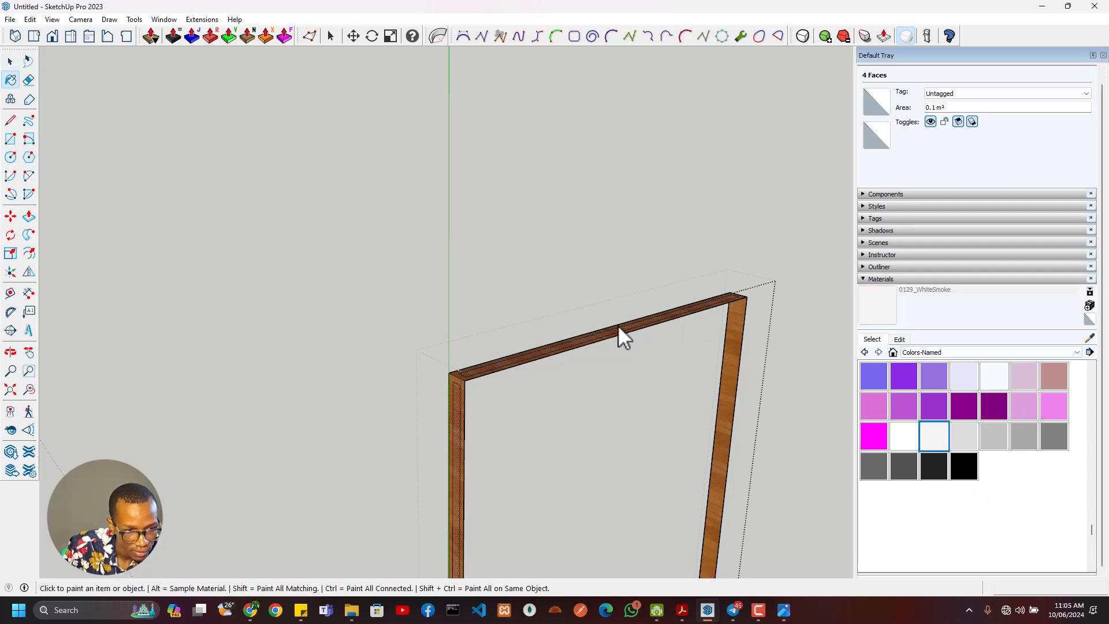
{"action": "scroll", "coordinate": [440, 361], "scroll_direction": "up", "scroll_amount": 5}
{"action": "left_click", "coordinate": [562, 394]}
{"action": "scroll", "coordinate": [563, 395], "scroll_direction": "down", "scroll_amount": 3}
{"action": "key", "text": "space"}
{"action": "key", "text": "Escape"}
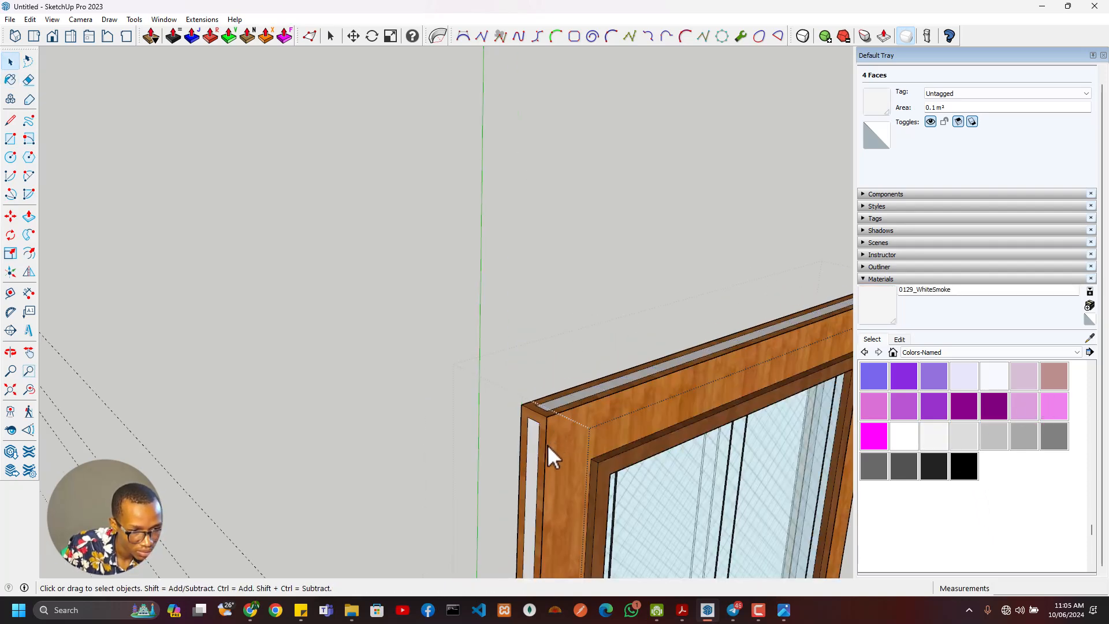
- Inside the edge strip group, offset the lock plate face's outline inward by 5 mm
{"action": "scroll", "coordinate": [553, 456], "scroll_direction": "down", "scroll_amount": 3}
{"action": "scroll", "coordinate": [533, 452], "scroll_direction": "up", "scroll_amount": 8}
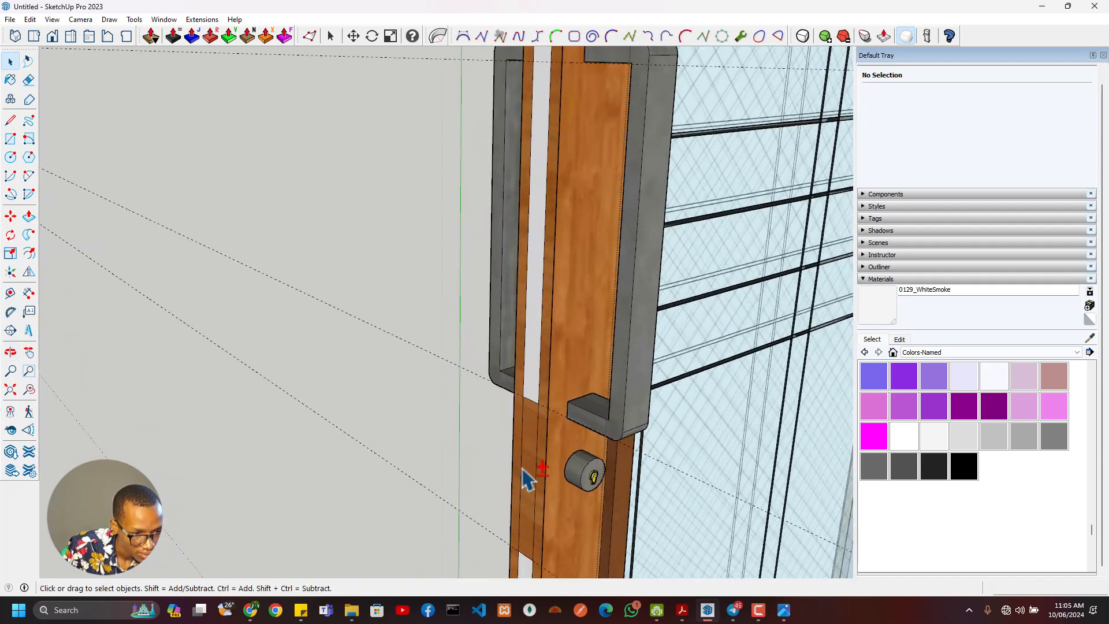
{"action": "scroll", "coordinate": [524, 462], "scroll_direction": "down", "scroll_amount": 4}
{"action": "scroll", "coordinate": [529, 381], "scroll_direction": "up", "scroll_amount": 4}
{"action": "double_click", "coordinate": [531, 388]}
{"action": "key", "text": "ctrl+a"}
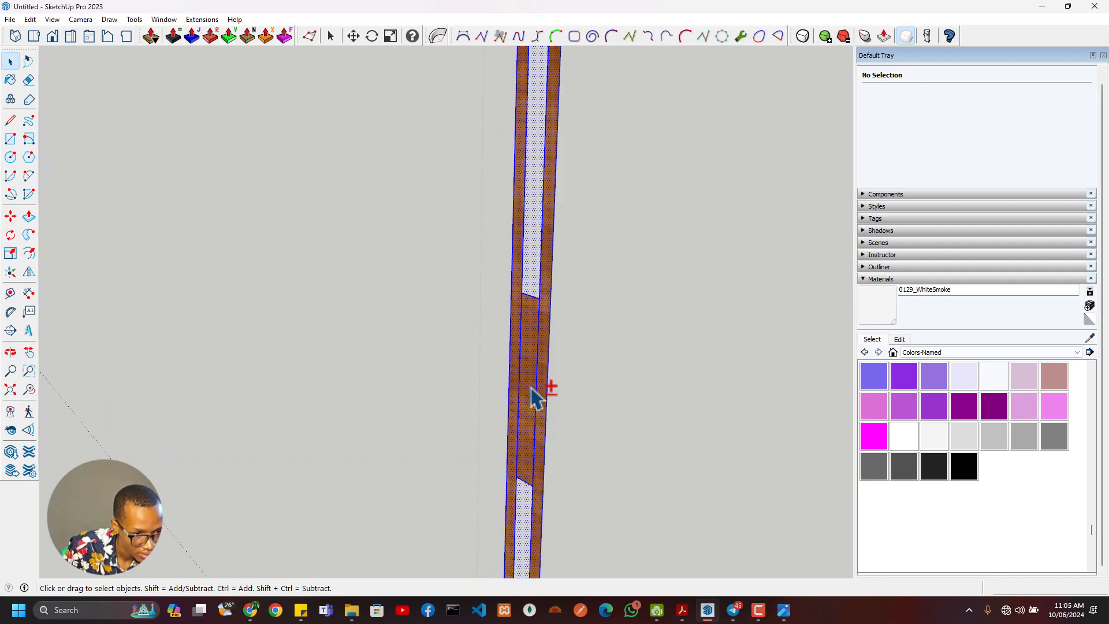
{"action": "left_click", "coordinate": [535, 396]}
{"action": "key", "text": "p"}
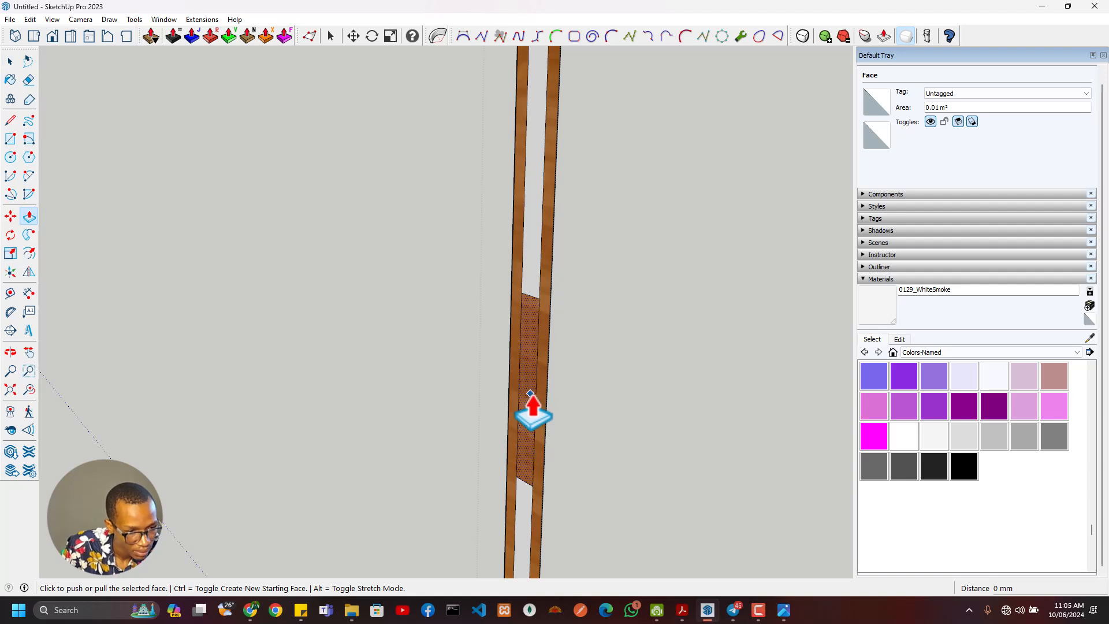
{"action": "scroll", "coordinate": [530, 393], "scroll_direction": "up", "scroll_amount": 3}
{"action": "key", "text": "f"}
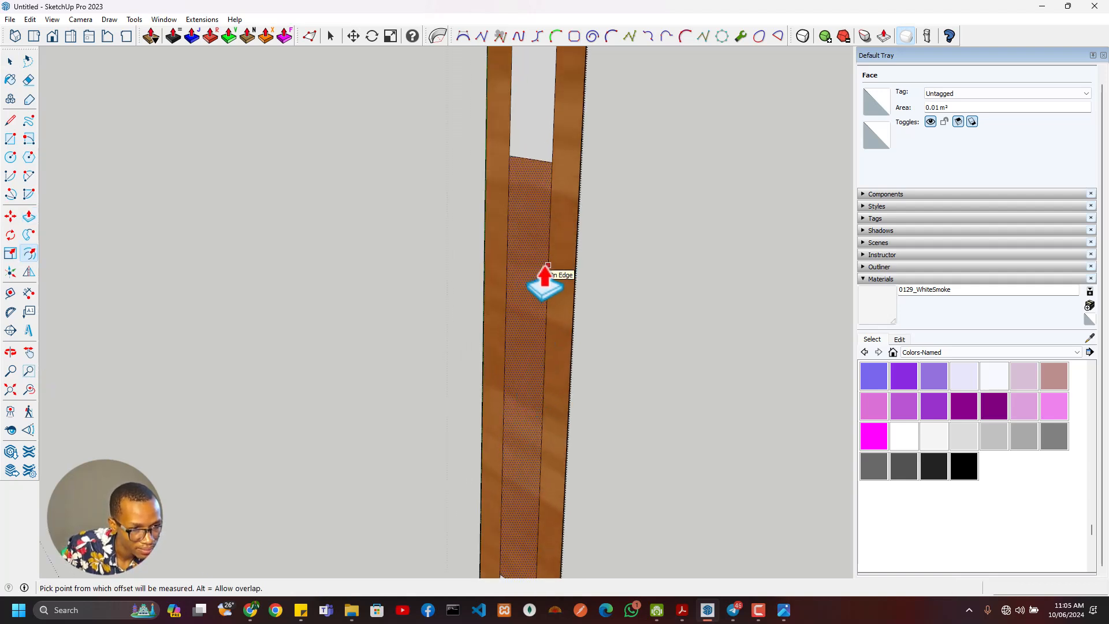
{"action": "left_click", "coordinate": [548, 265]}
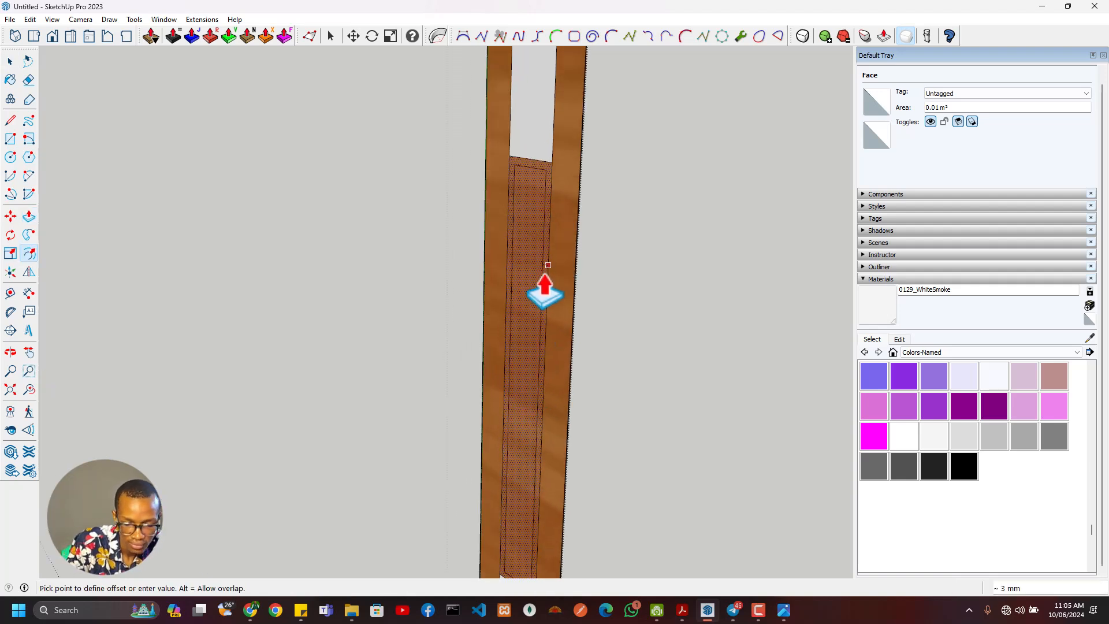
{"action": "type", "text": "5"}
{"action": "key", "text": "Return"}
{"action": "key", "text": "space"}
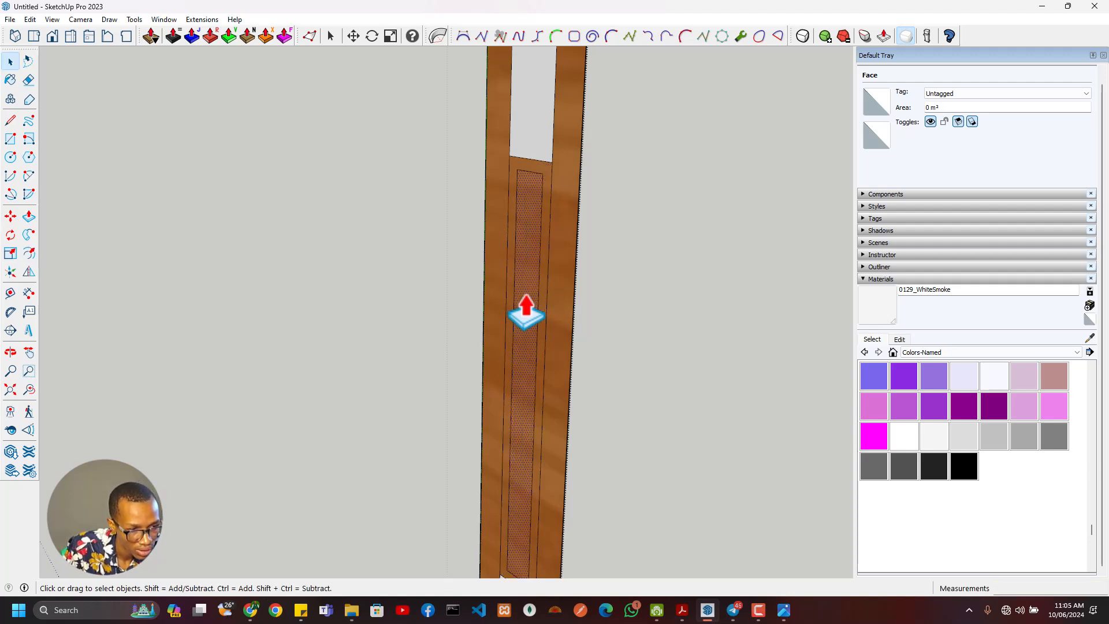
- Paint the lock plate's inner face with 0136_Charcoal and its surrounding border with 0046_Gold
{"action": "left_click", "coordinate": [934, 466]}
{"action": "left_click", "coordinate": [530, 374]}
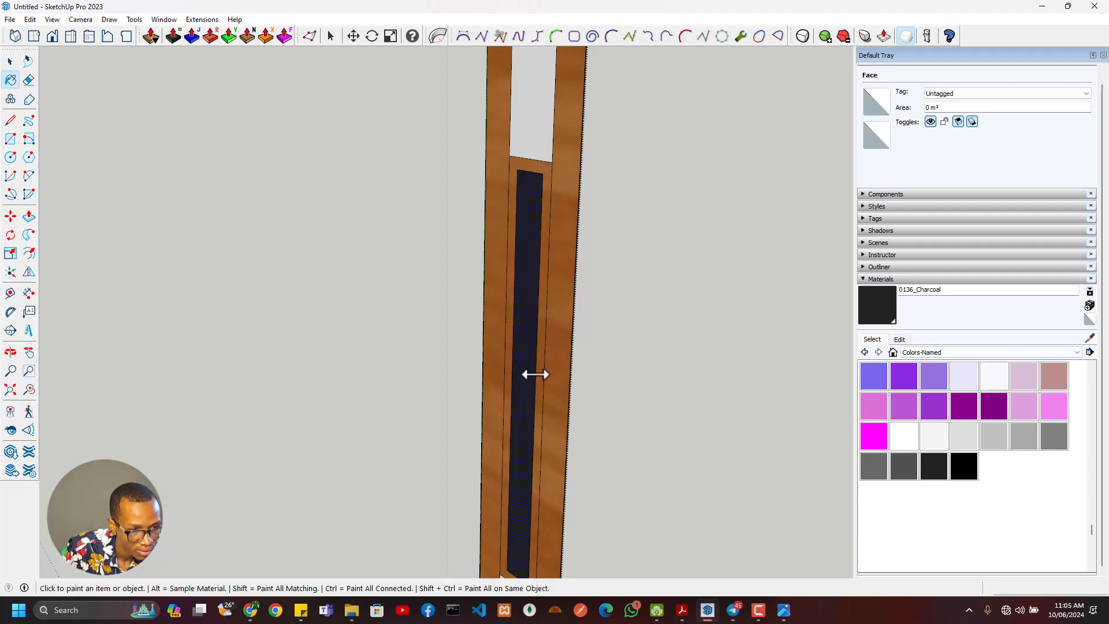
{"action": "scroll", "coordinate": [968, 411], "scroll_direction": "up", "scroll_amount": 6}
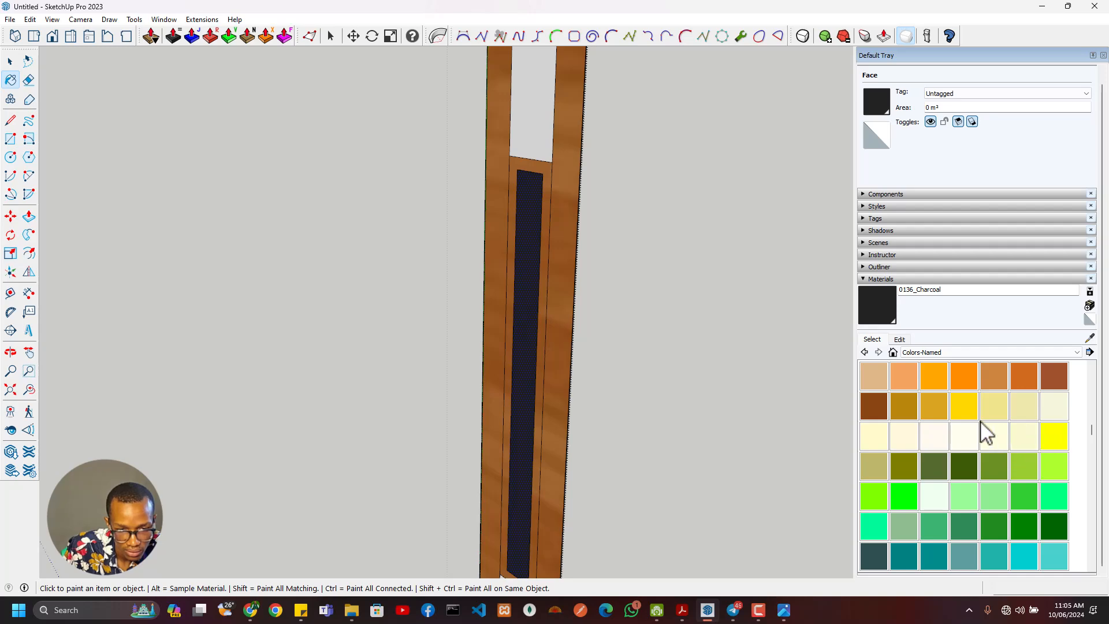
{"action": "left_click", "coordinate": [964, 406]}
{"action": "left_click", "coordinate": [540, 357]}
{"action": "scroll", "coordinate": [542, 362], "scroll_direction": "down", "scroll_amount": 6}
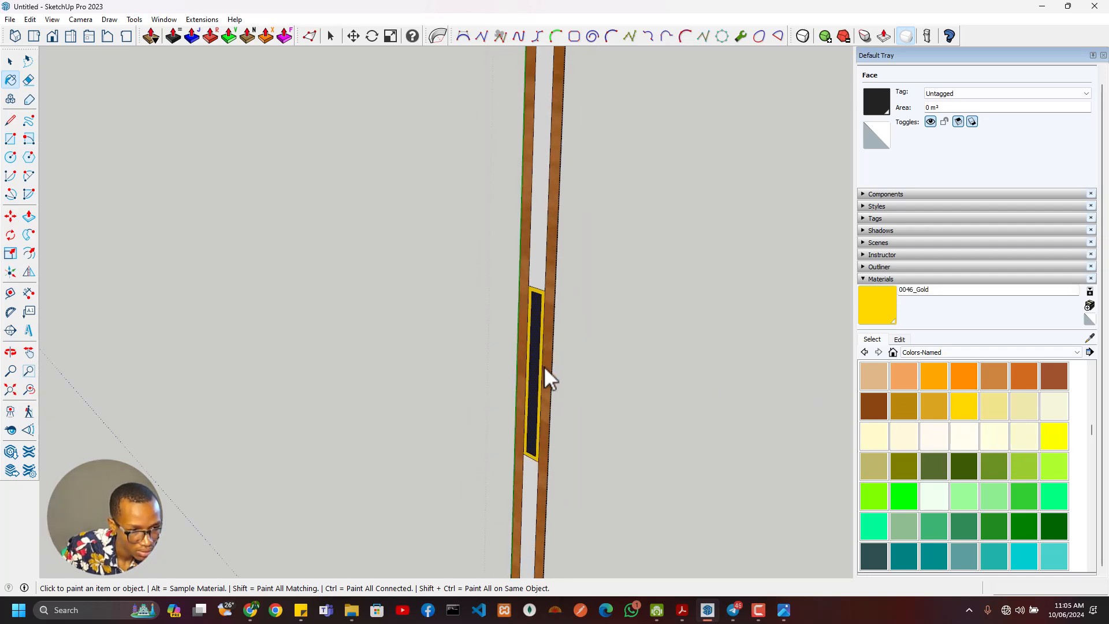
{"action": "key", "text": "space"}
- Examine the painted door edges and the lock plate from several sides
{"action": "scroll", "coordinate": [534, 373], "scroll_direction": "up", "scroll_amount": 6}
{"action": "scroll", "coordinate": [532, 365], "scroll_direction": "down", "scroll_amount": 6}
{"action": "scroll", "coordinate": [536, 362], "scroll_direction": "up", "scroll_amount": 5}
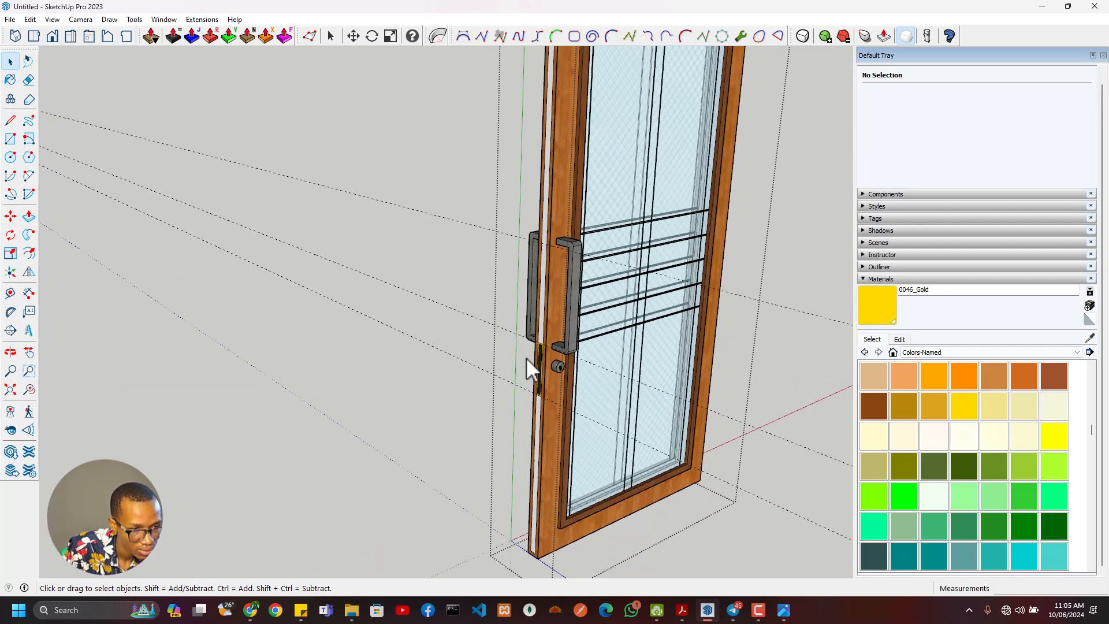
{"action": "scroll", "coordinate": [510, 248], "scroll_direction": "down", "scroll_amount": 2}
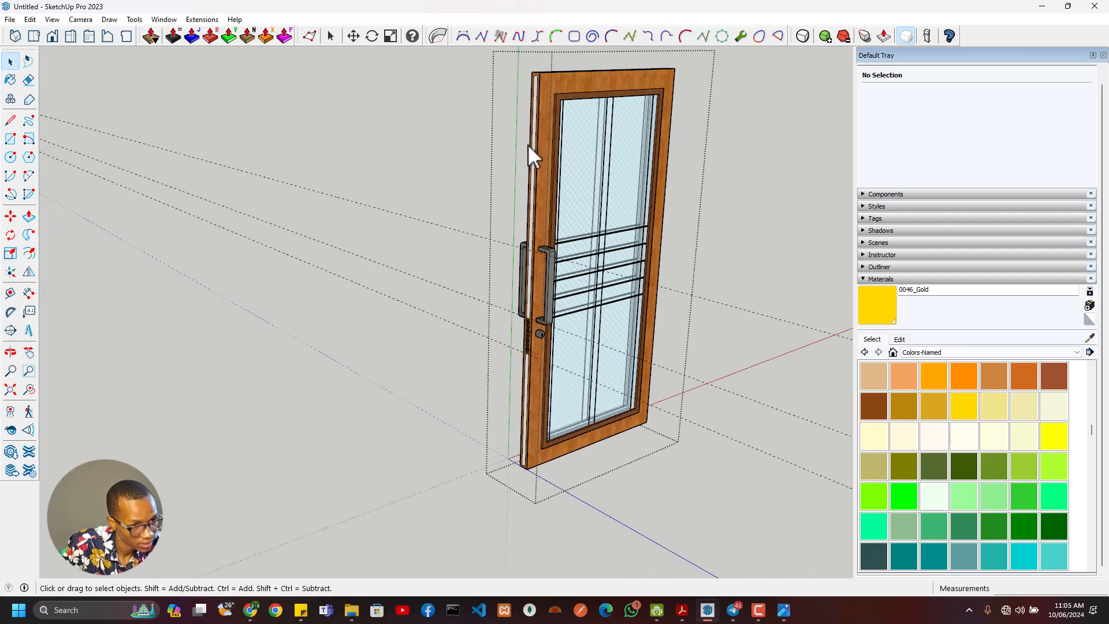
{"action": "middle_click_drag", "start_coordinate": [528, 144], "coordinate": [312, 405]}
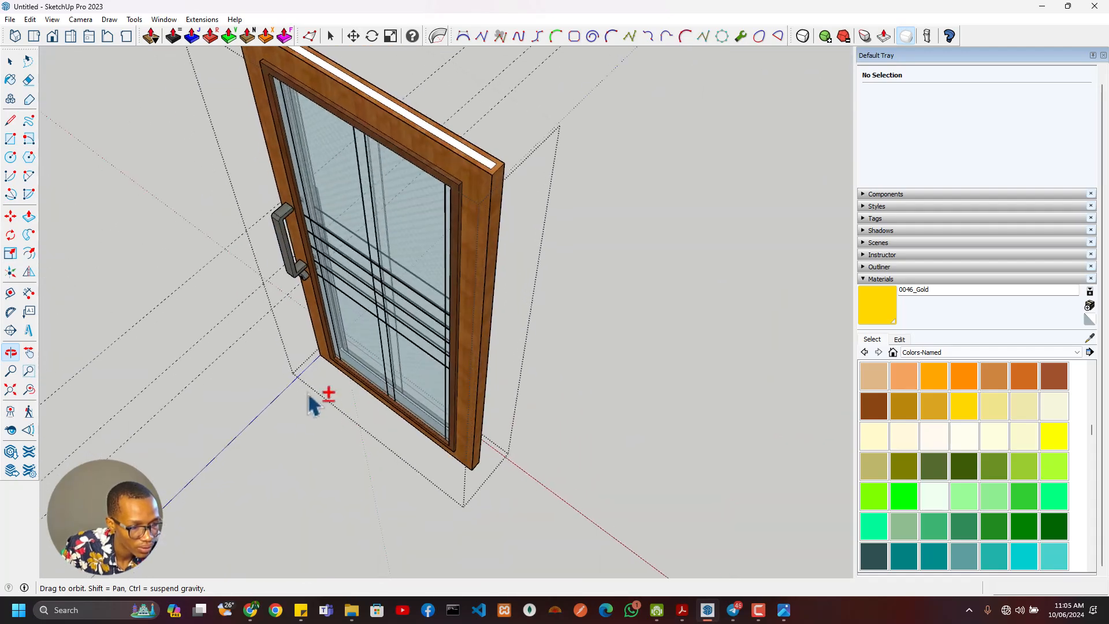
{"action": "scroll", "coordinate": [236, 352], "scroll_direction": "down", "scroll_amount": 3}
{"action": "middle_click_drag", "start_coordinate": [235, 353], "coordinate": [941, 388]}
{"action": "scroll", "coordinate": [586, 387], "scroll_direction": "up", "scroll_amount": 3}
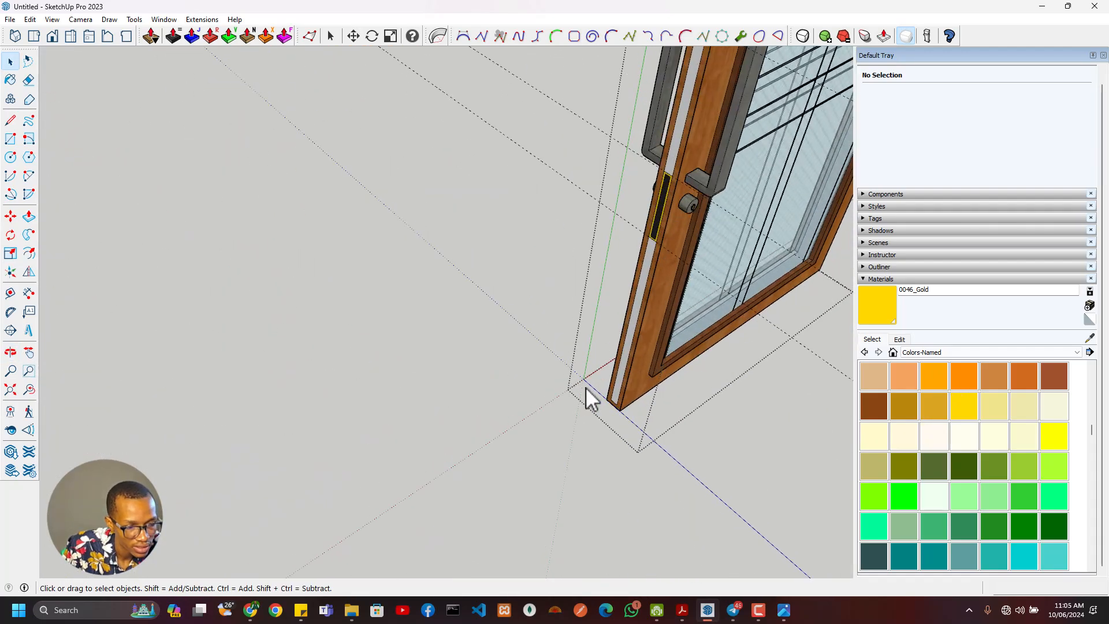
{"action": "middle_click_drag", "start_coordinate": [586, 387], "coordinate": [673, 3]}
- Examine how the sidelight panels sit in depth relative to the door
{"action": "middle_click_drag", "start_coordinate": [687, 312], "coordinate": [406, 443]}
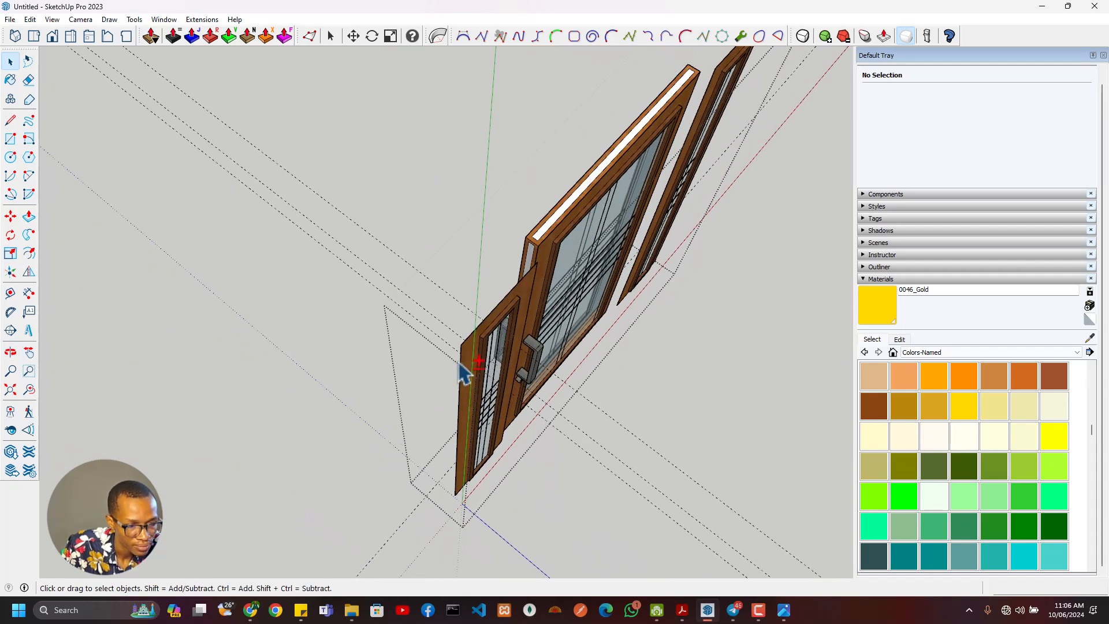
{"action": "left_click", "coordinate": [444, 337]}
{"action": "middle_click_drag", "start_coordinate": [445, 336], "coordinate": [449, 276]}
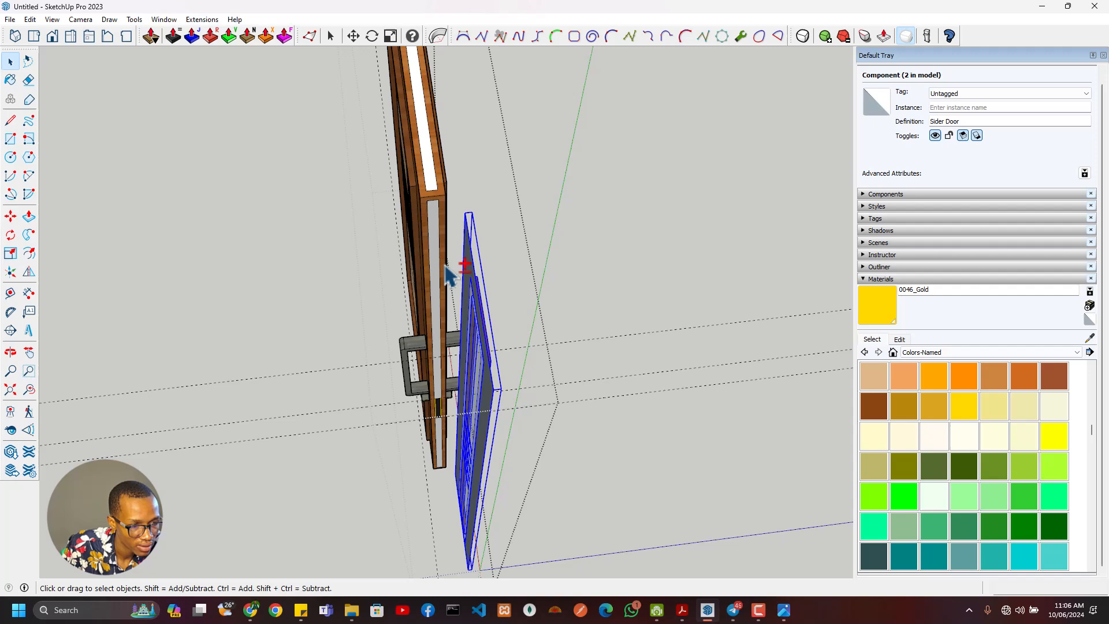
{"action": "double_click", "coordinate": [475, 281]}
{"action": "scroll", "coordinate": [469, 260], "scroll_direction": "up", "scroll_amount": 3}
{"action": "scroll", "coordinate": [472, 270], "scroll_direction": "down", "scroll_amount": 3}
{"action": "key", "text": "Escape"}
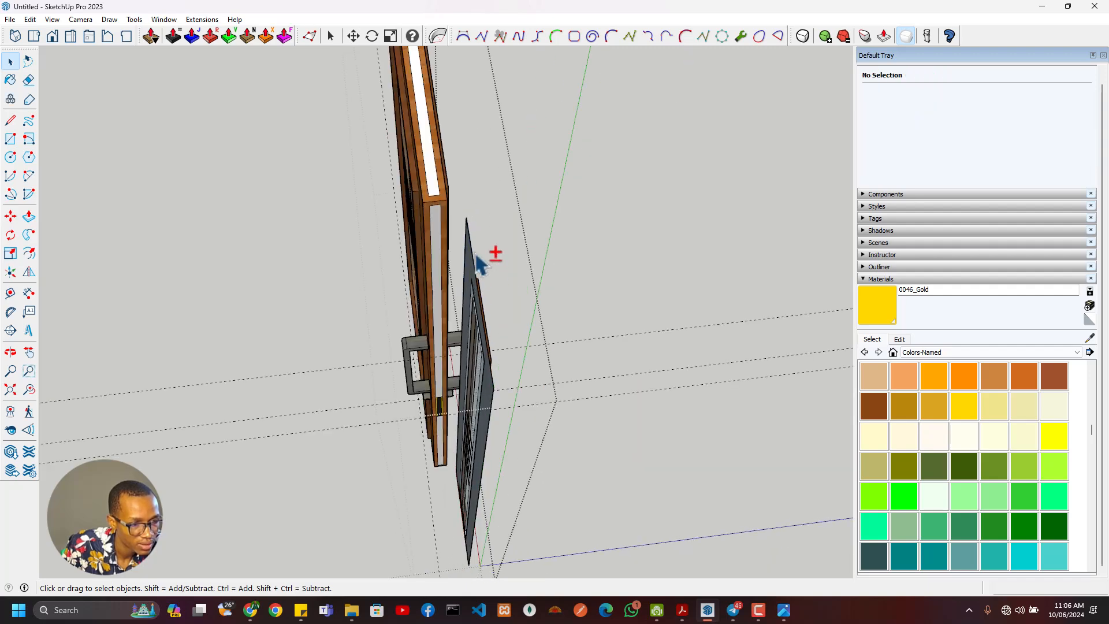
{"action": "middle_click_drag", "start_coordinate": [498, 346], "coordinate": [450, 361]}
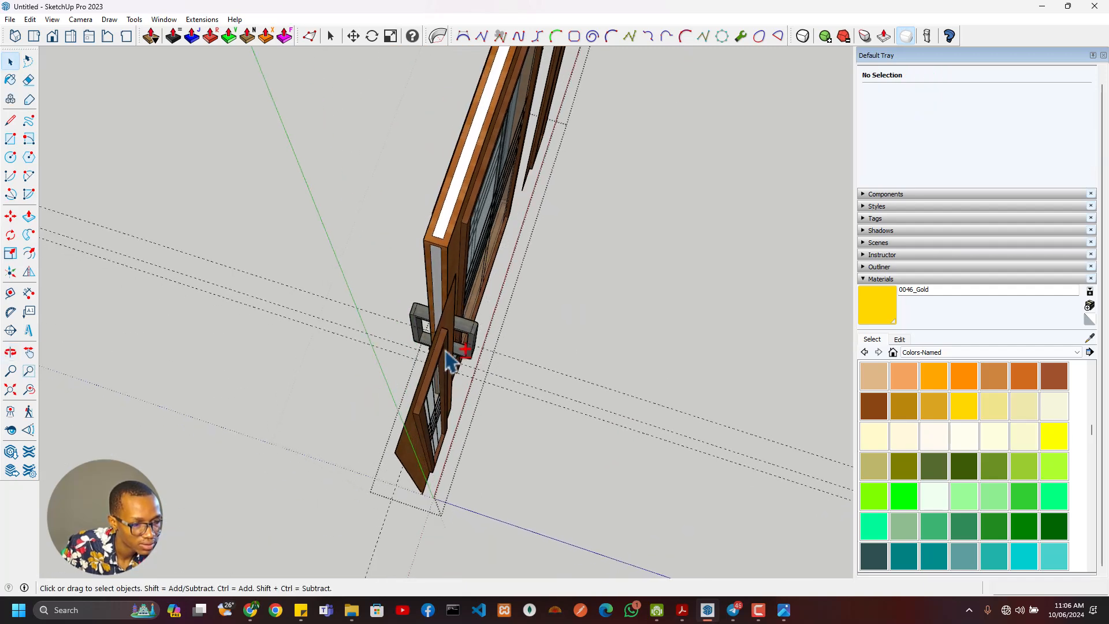
- Move both sidelights together by a top corner to line them up with the door's face
{"action": "middle_click_drag", "start_coordinate": [312, 254], "coordinate": [624, 238]}
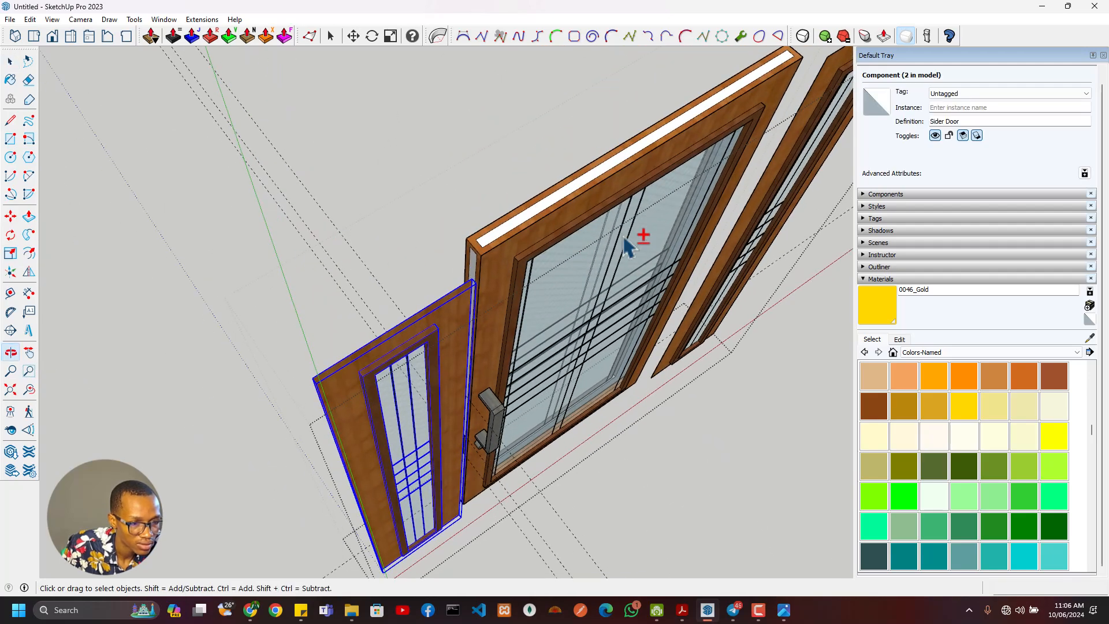
{"action": "left_click", "coordinate": [756, 231], "text": "ctrl"}
{"action": "middle_click_drag", "start_coordinate": [543, 266], "coordinate": [490, 346]}
{"action": "key", "text": "m"}
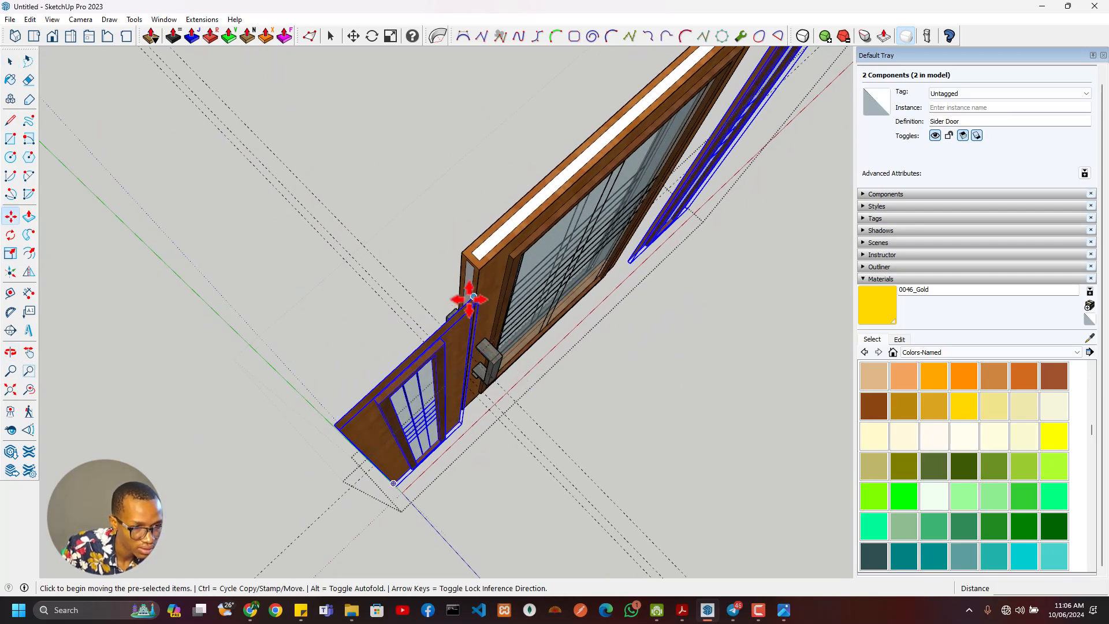
{"action": "left_click", "coordinate": [472, 296]}
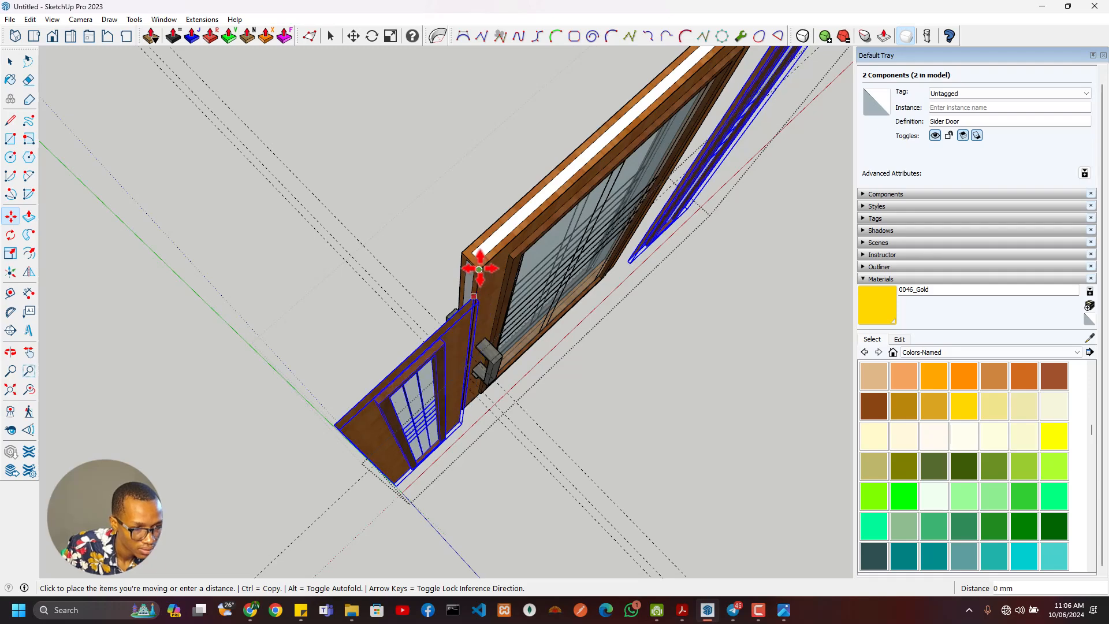
{"action": "middle_click_drag", "start_coordinate": [480, 257], "coordinate": [803, 172]}
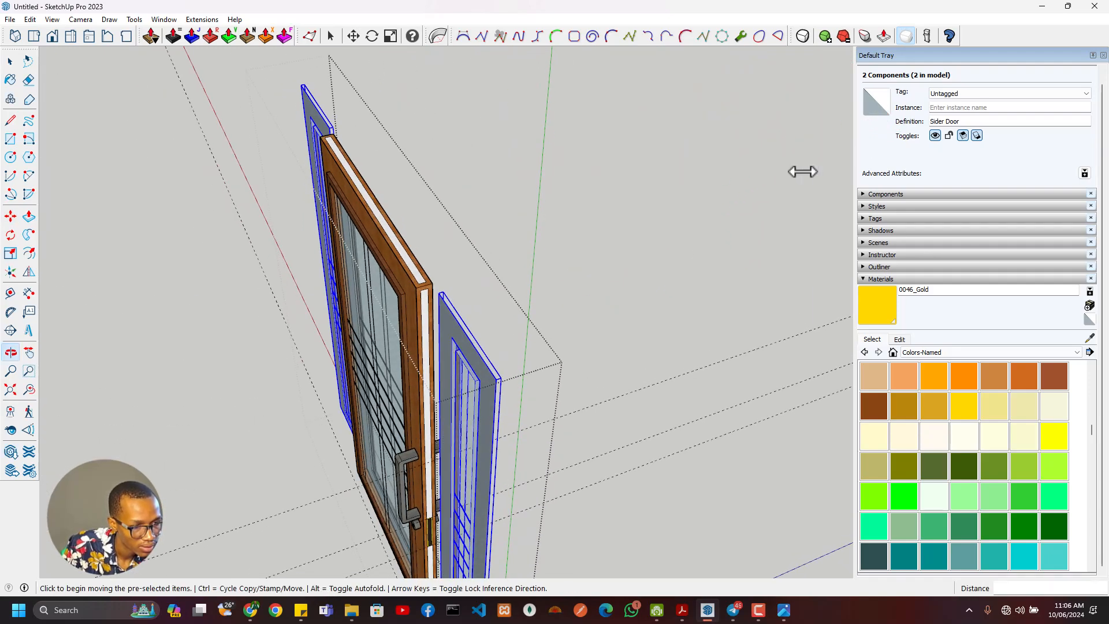
- Measure the depth from the sidelight's back to the door's face and the door's thickness at its top corner
{"action": "key", "text": "space"}
{"action": "key", "text": "ctrl+t"}
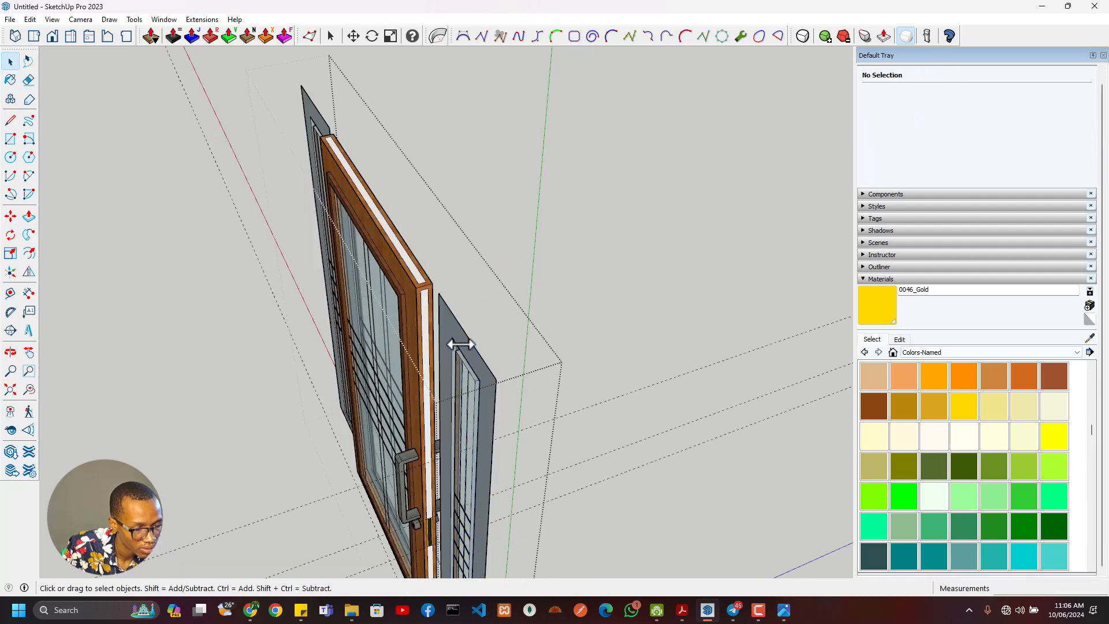
{"action": "key", "text": "t"}
{"action": "left_click", "coordinate": [451, 312]}
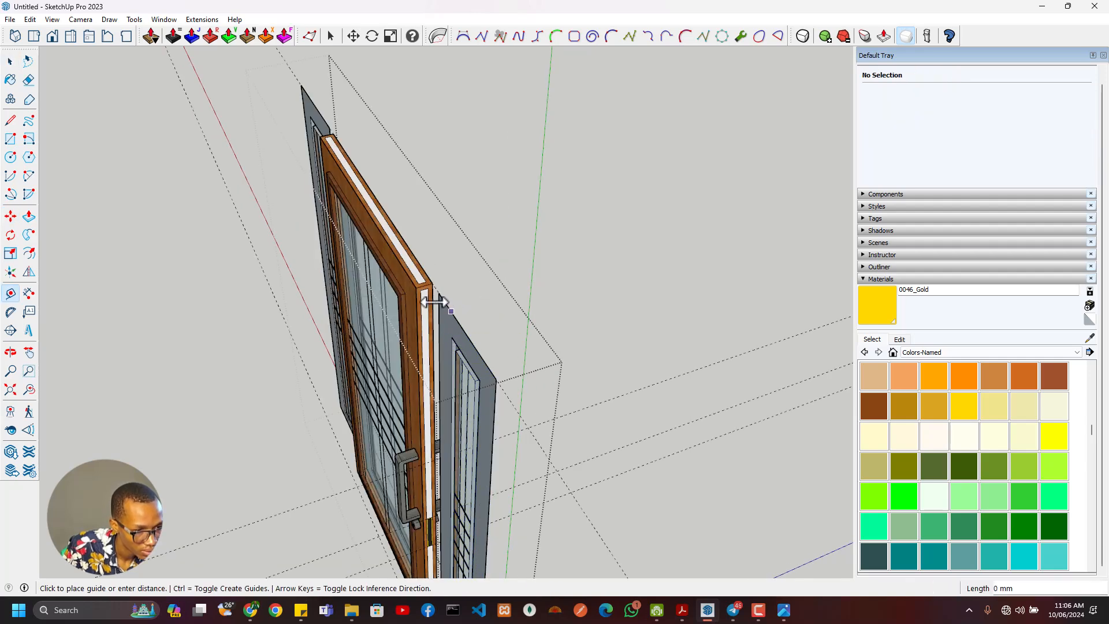
{"action": "scroll", "coordinate": [417, 289], "scroll_direction": "up", "scroll_amount": 1}
{"action": "left_click", "coordinate": [417, 286]}
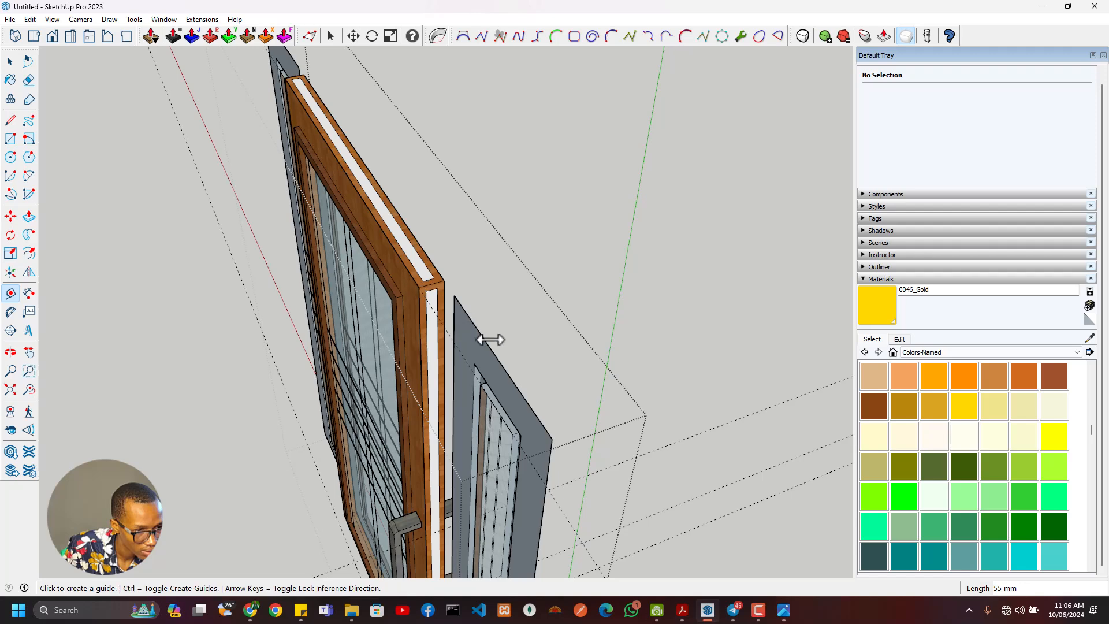
{"action": "key", "text": "space"}
{"action": "double_click", "coordinate": [479, 352]}
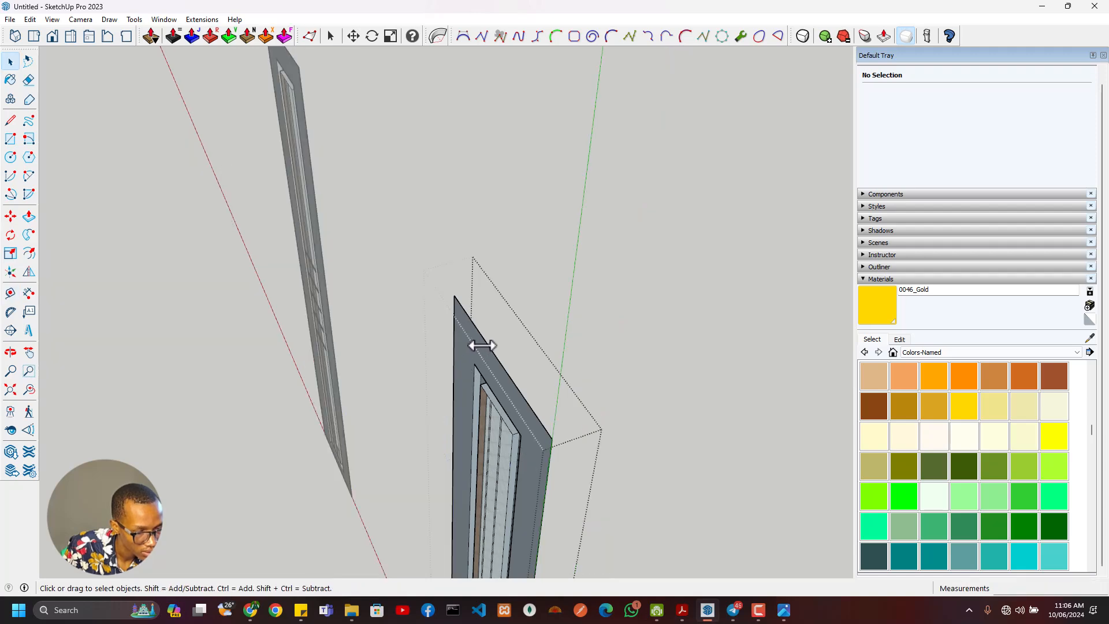
{"action": "key", "text": "Escape"}
{"action": "key", "text": "t"}
{"action": "left_click", "coordinate": [440, 271]}
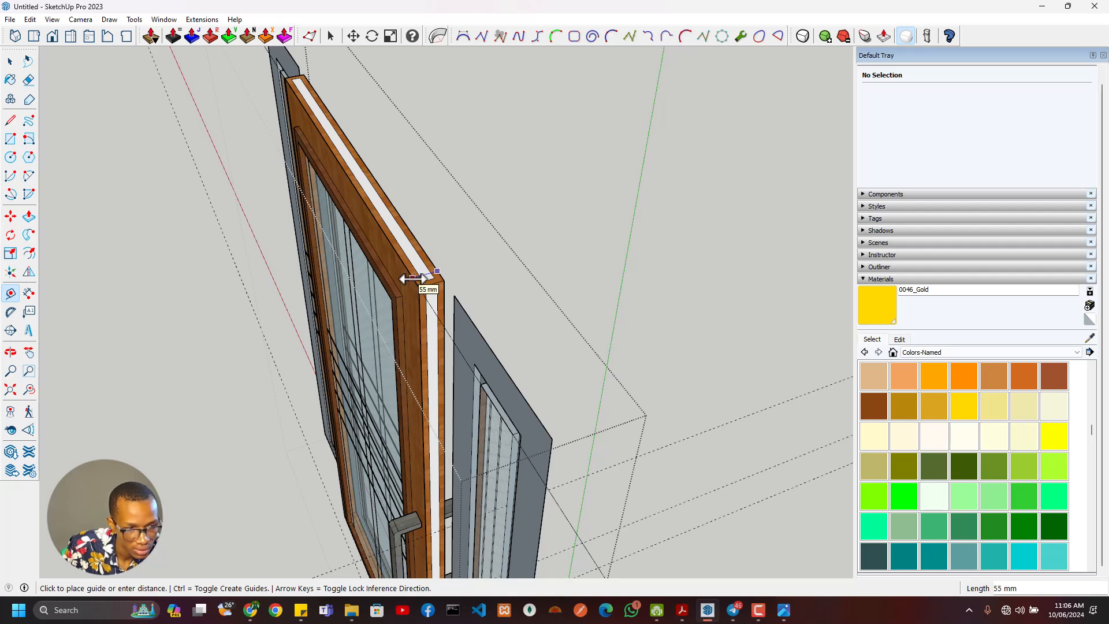
{"action": "left_click", "coordinate": [414, 278]}
{"action": "key", "text": "space"}
{"action": "double_click", "coordinate": [488, 355]}
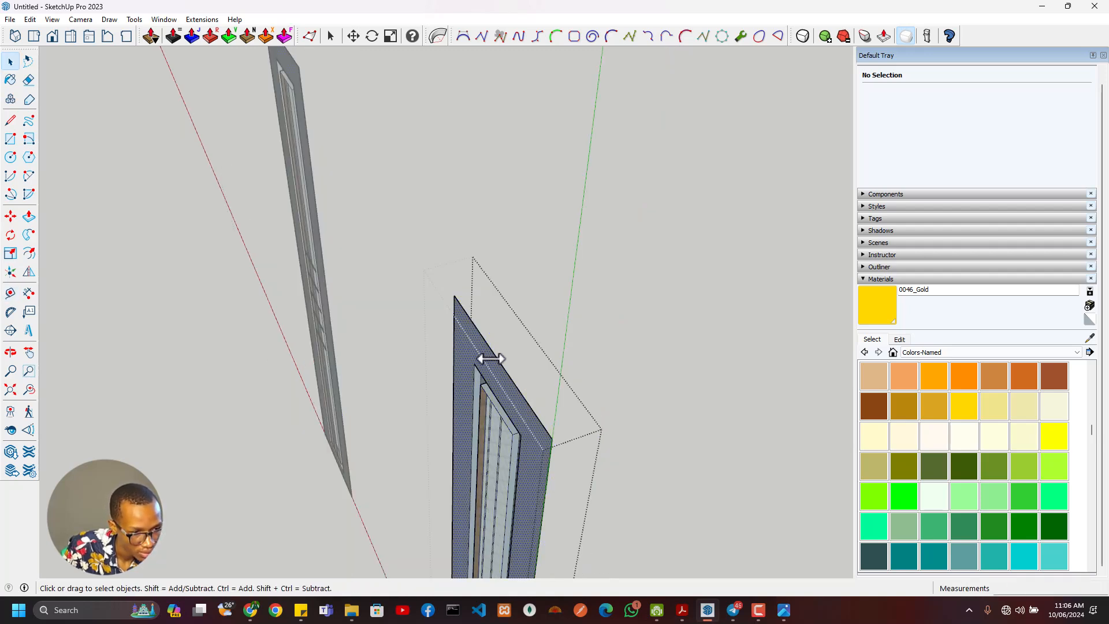
{"action": "left_click", "coordinate": [498, 368]}
{"action": "key", "text": "t"}
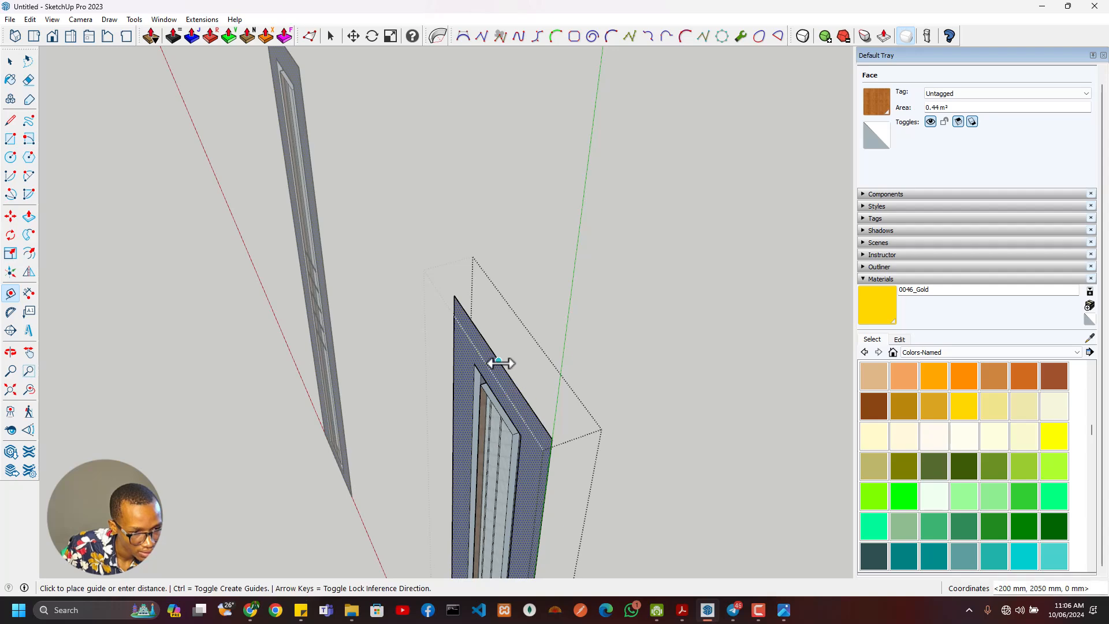
{"action": "key", "text": "Escape"}
{"action": "key", "text": "space"}
{"action": "key", "text": "Escape"}
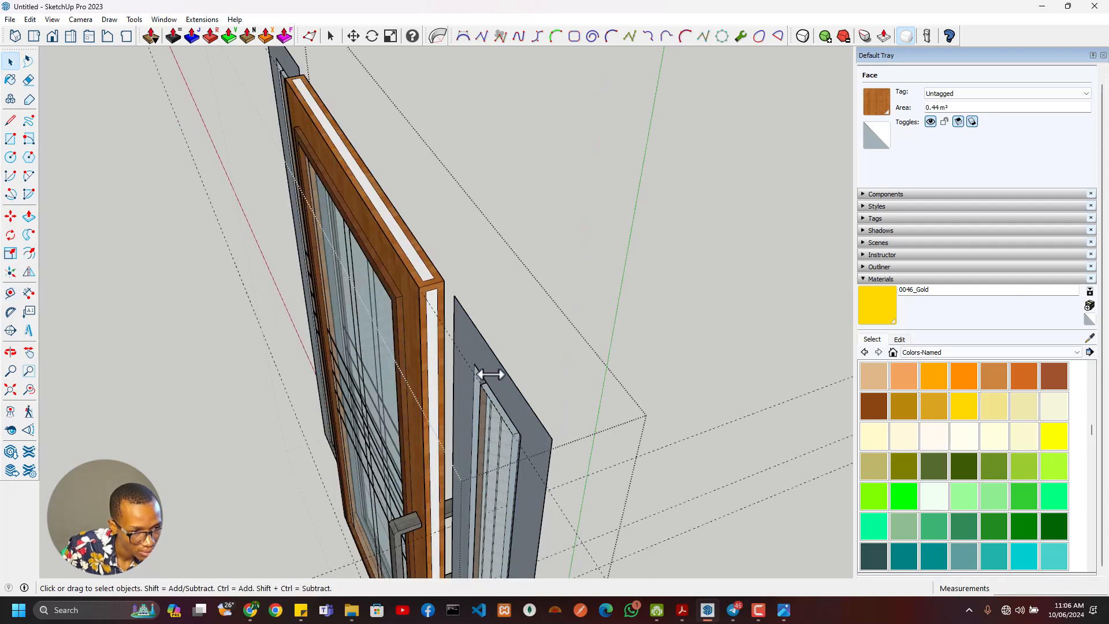
{"action": "double_click", "coordinate": [485, 357]}
{"action": "key", "text": "Escape"}
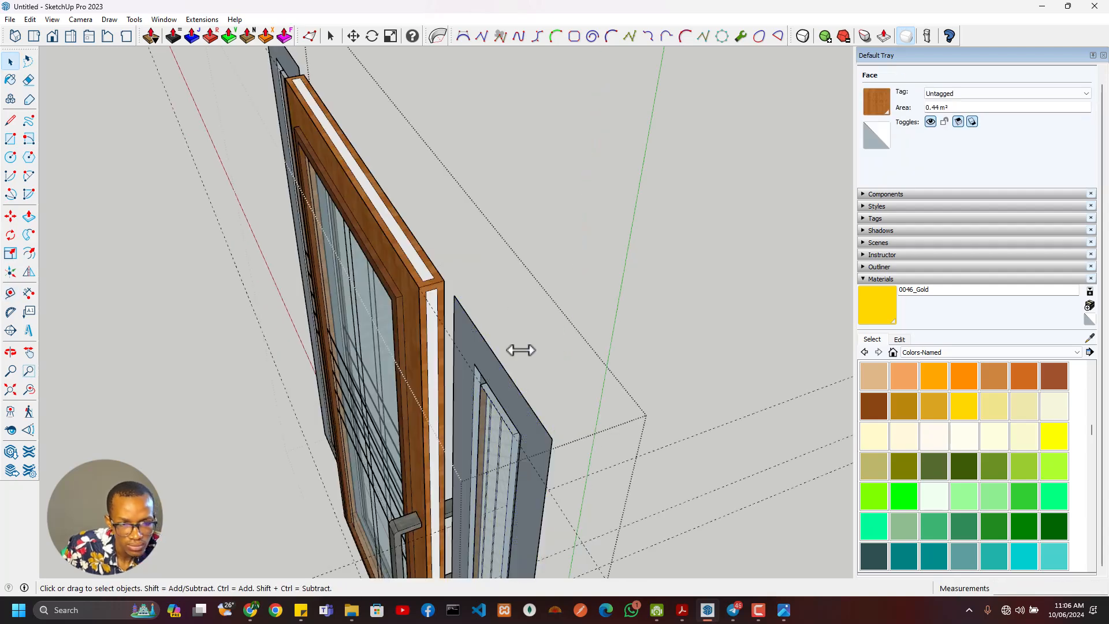
{"action": "key", "text": "Escape"}
- Inside the sidelight component, turn all of its geometry into a nested component named Side Door Face
{"action": "left_click", "coordinate": [495, 379]}
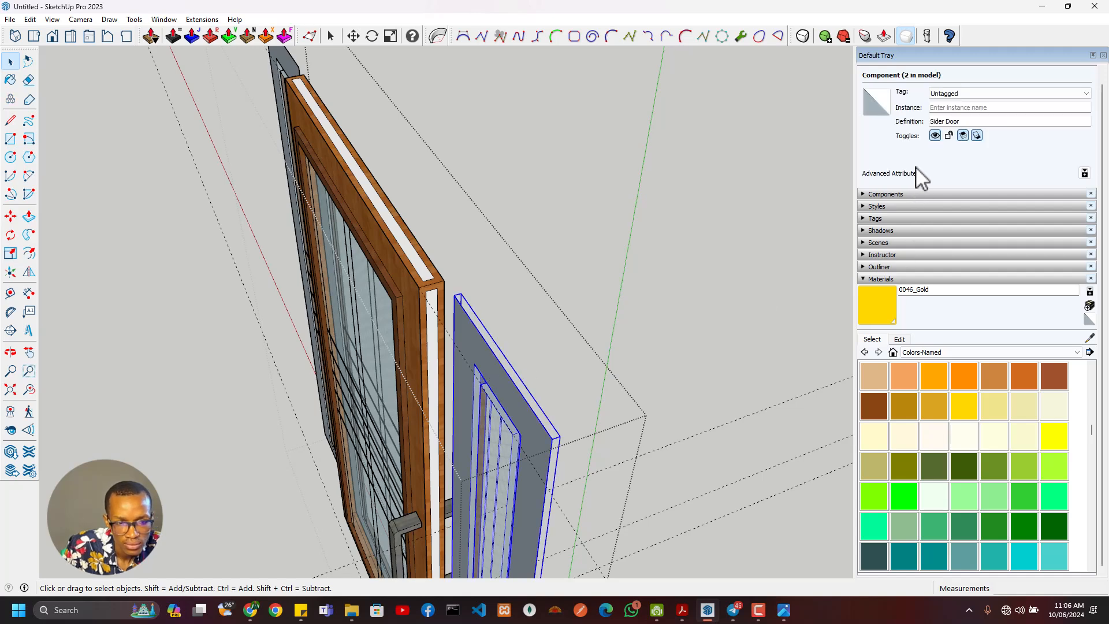
{"action": "double_click", "coordinate": [470, 351]}
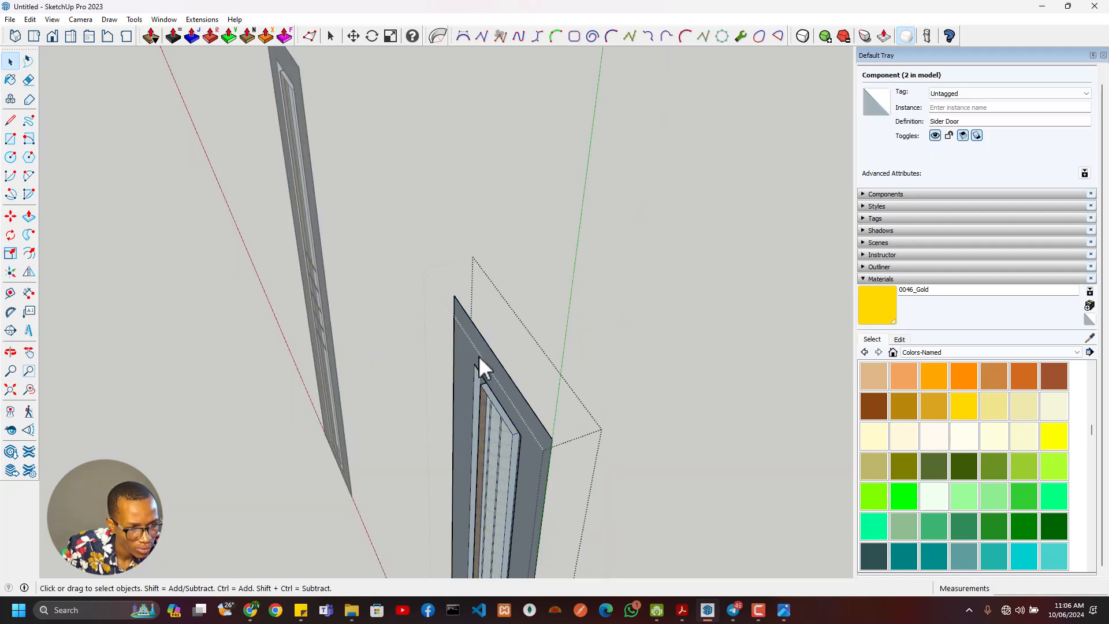
{"action": "key", "text": "ctrl+a"}
{"action": "mouse_move", "coordinate": [533, 418]}
{"action": "middle_mouse_down"}
{"action": "mouse_move", "coordinate": [447, 436]}
{"action": "mouse_move", "coordinate": [271, 413]}
{"action": "mouse_move", "coordinate": [420, 393]}
{"action": "mouse_move", "coordinate": [517, 418]}
{"action": "middle_mouse_up"}
{"action": "right_click", "coordinate": [517, 418]}
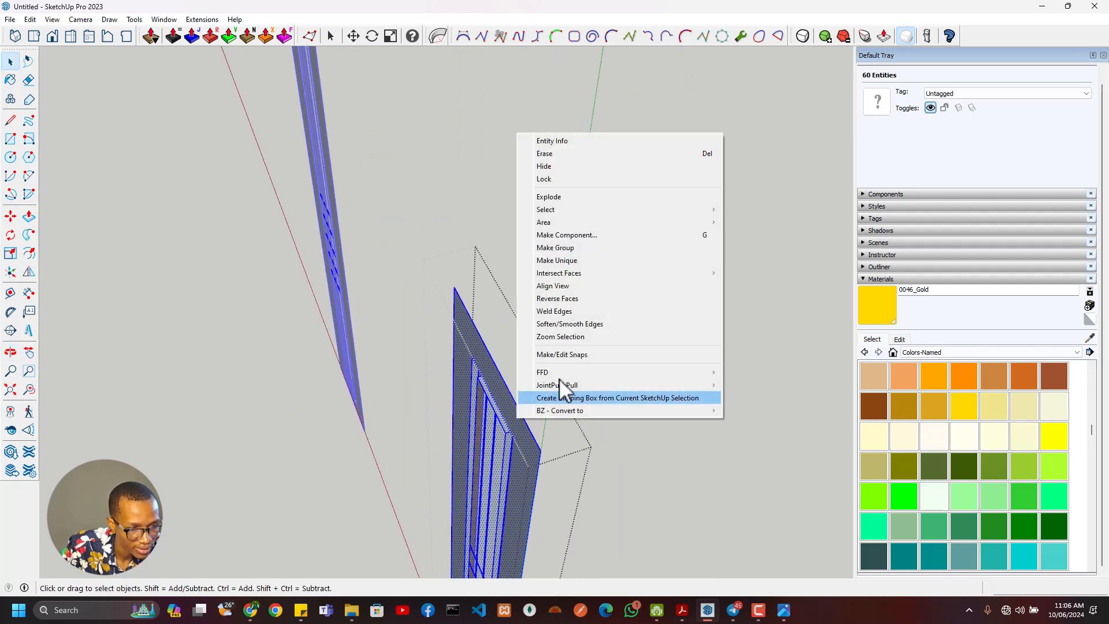
{"action": "left_click", "coordinate": [572, 234]}
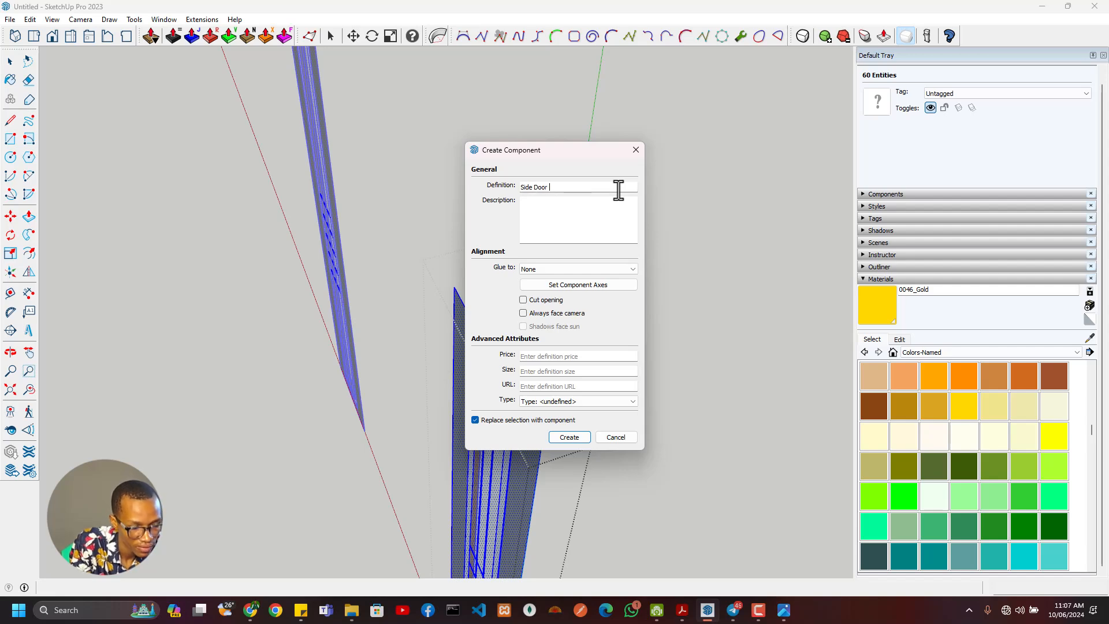
{"action": "key", "text": "Return"}
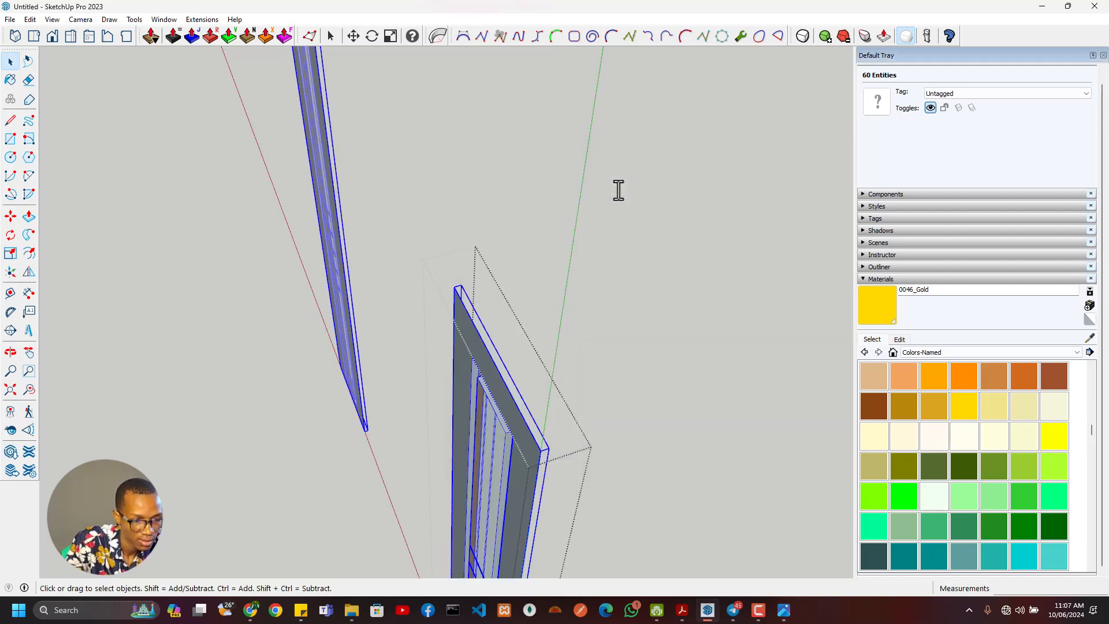
- Place a guide line 55 mm from the sidelight's top edge, toward the opposite side of the door
{"action": "middle_click_drag", "start_coordinate": [492, 339], "coordinate": [479, 330]}
{"action": "key", "text": "t"}
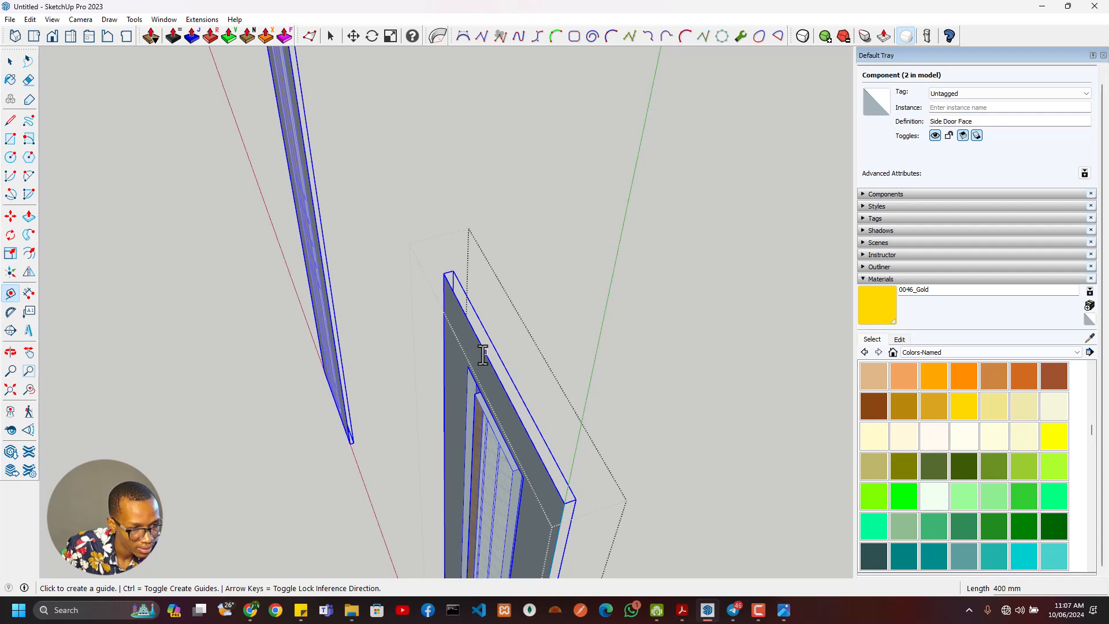
{"action": "left_click", "coordinate": [484, 354]}
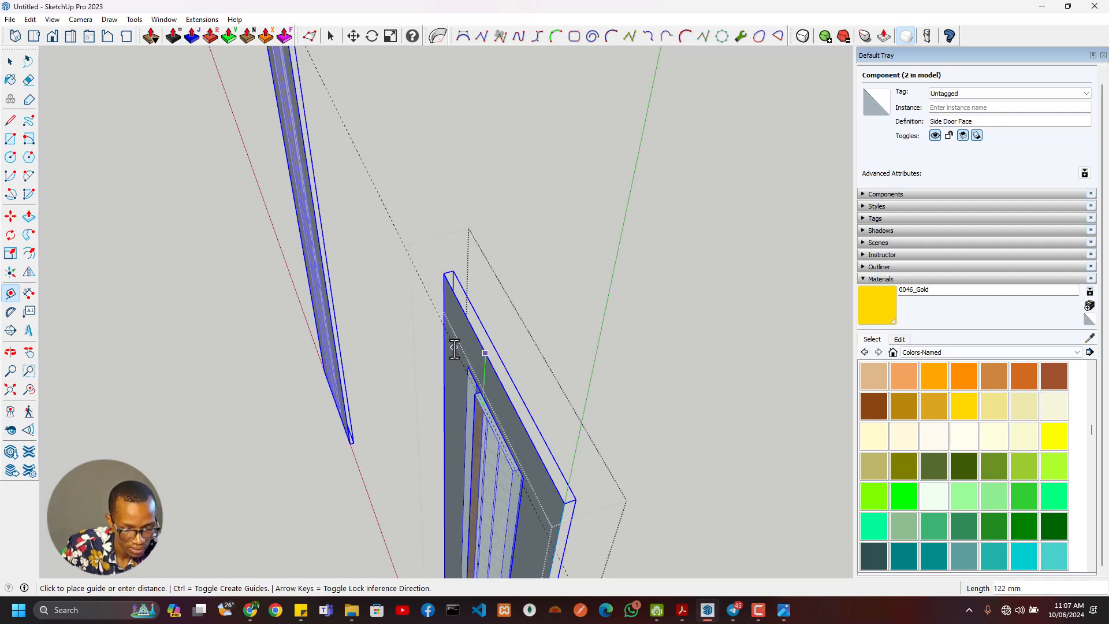
{"action": "left_click", "coordinate": [424, 358]}
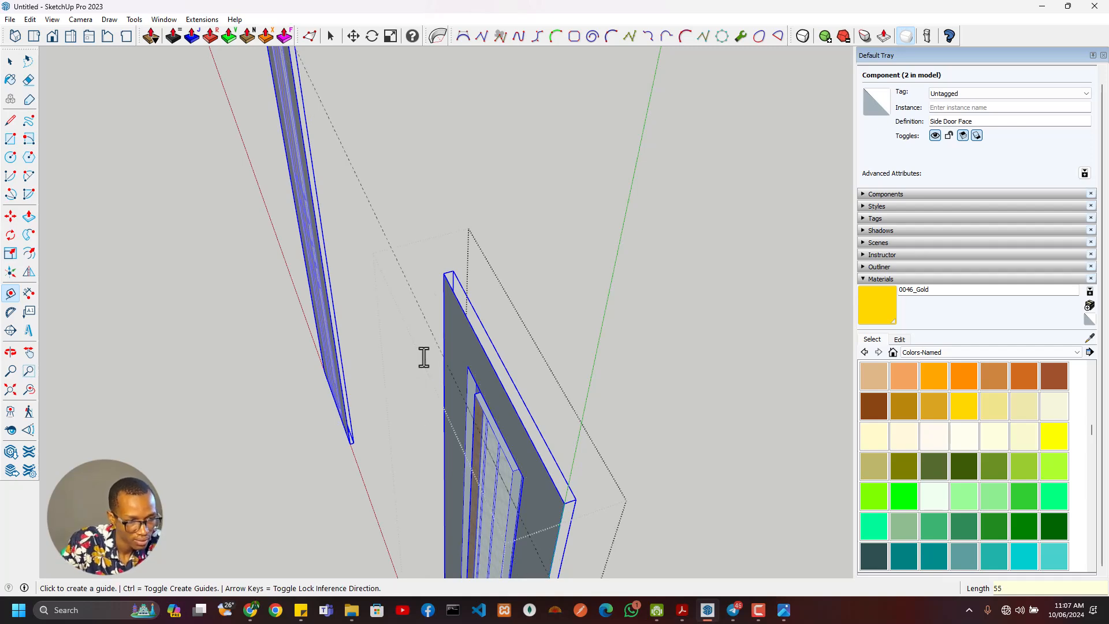
- Create a flipped copy of the Side Door Face component, mirrored in the thickness direction
{"action": "middle_click_drag", "start_coordinate": [433, 359], "coordinate": [430, 247]}
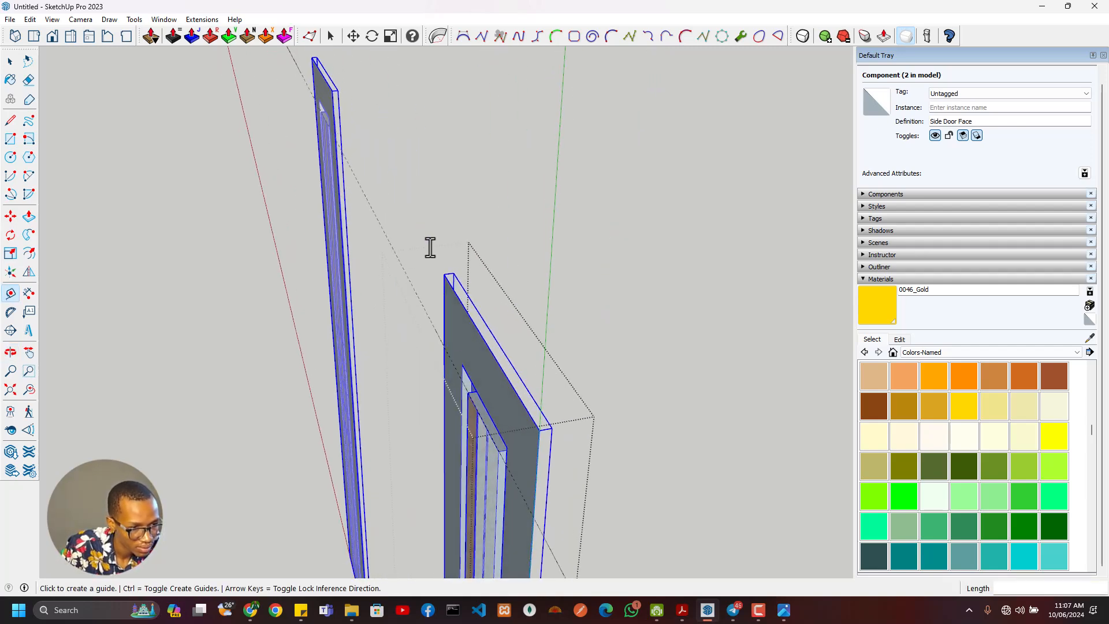
{"action": "left_click", "coordinate": [29, 273]}
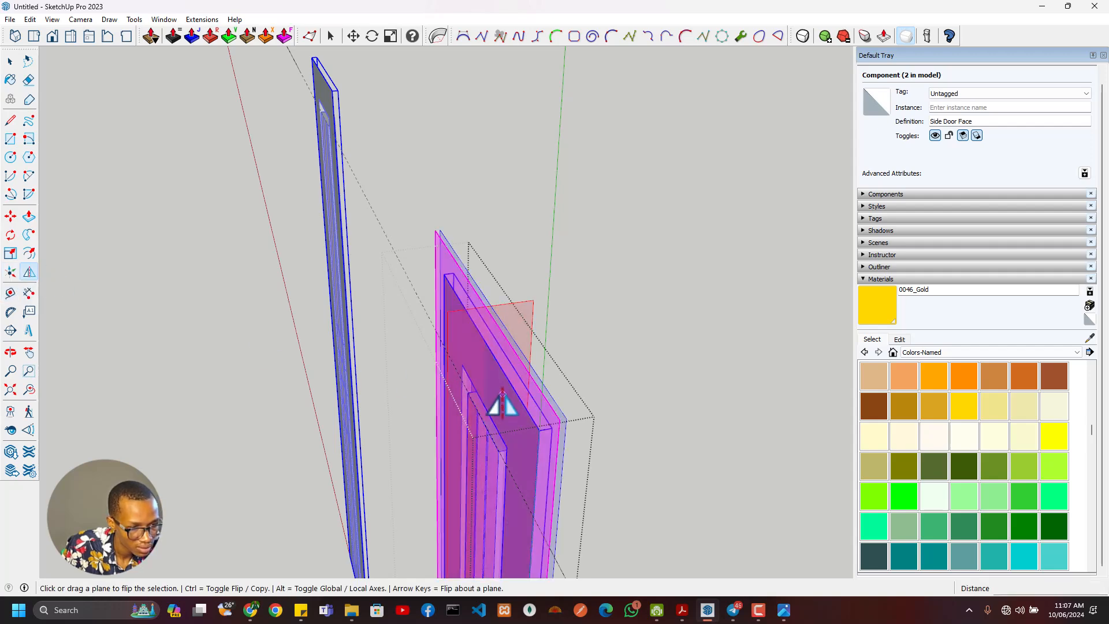
{"action": "left_click", "coordinate": [471, 483]}
{"action": "middle_click_drag", "start_coordinate": [471, 483], "coordinate": [449, 417]}
- Move the mirrored Side Door Face copy by its top corner 55 mm away from the original's back, up to the guide
{"action": "key", "text": "m"}
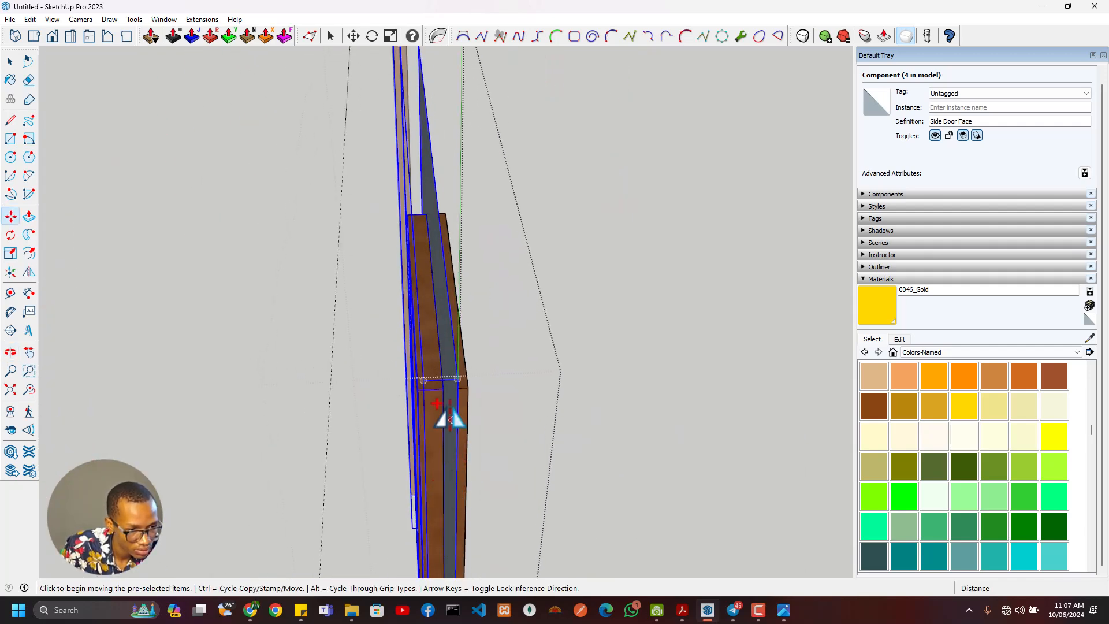
{"action": "left_click", "coordinate": [457, 378]}
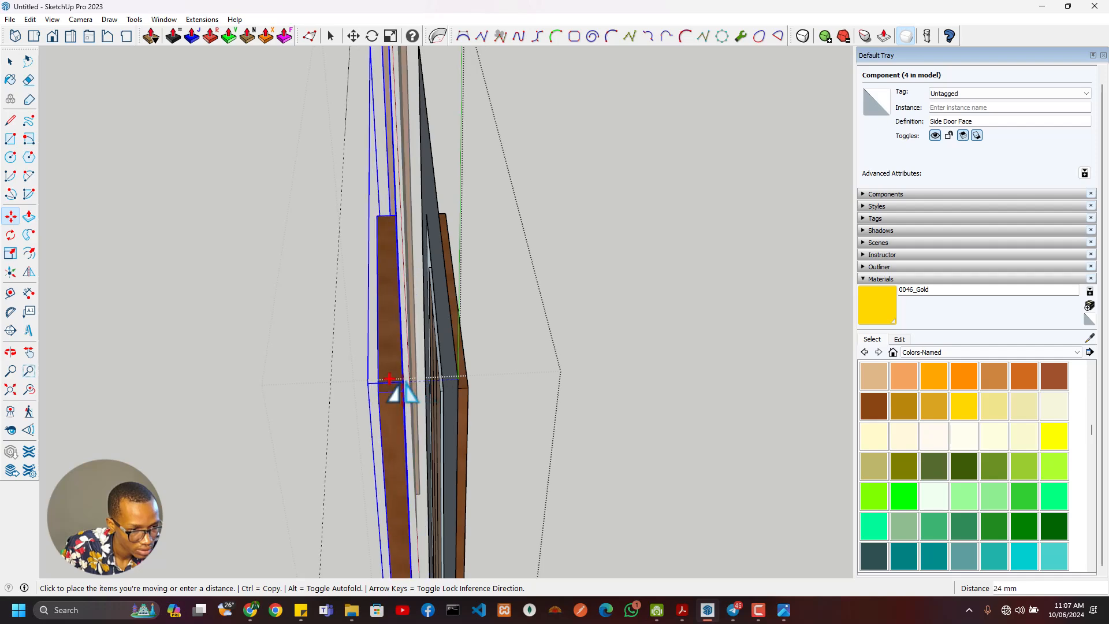
{"action": "middle_click_drag", "start_coordinate": [401, 388], "coordinate": [478, 335]}
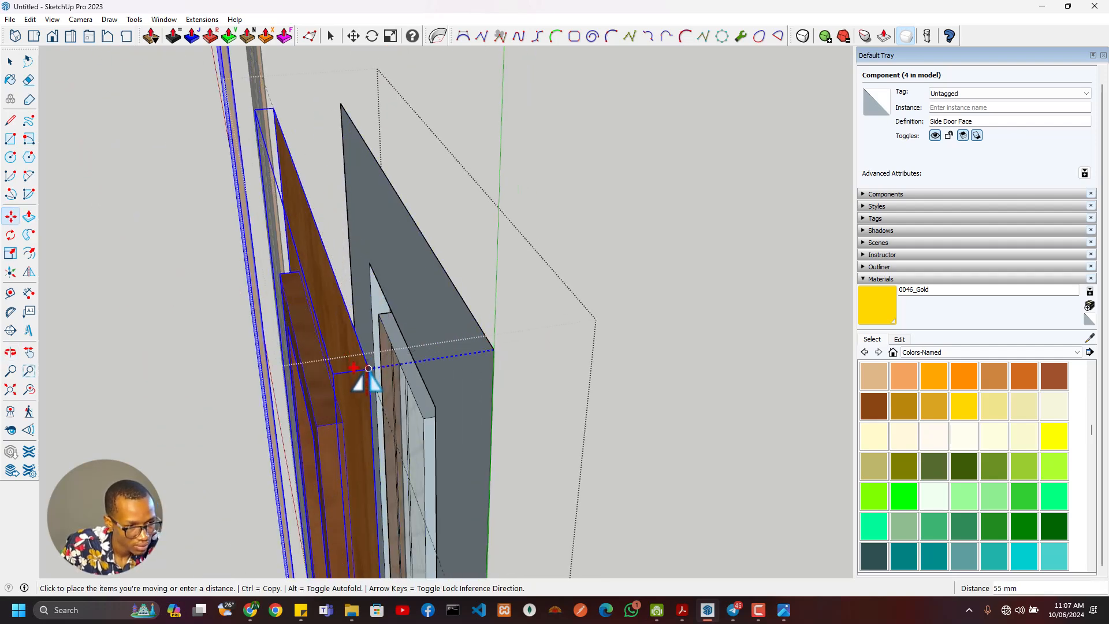
{"action": "middle_click_drag", "start_coordinate": [394, 399], "coordinate": [396, 359]}
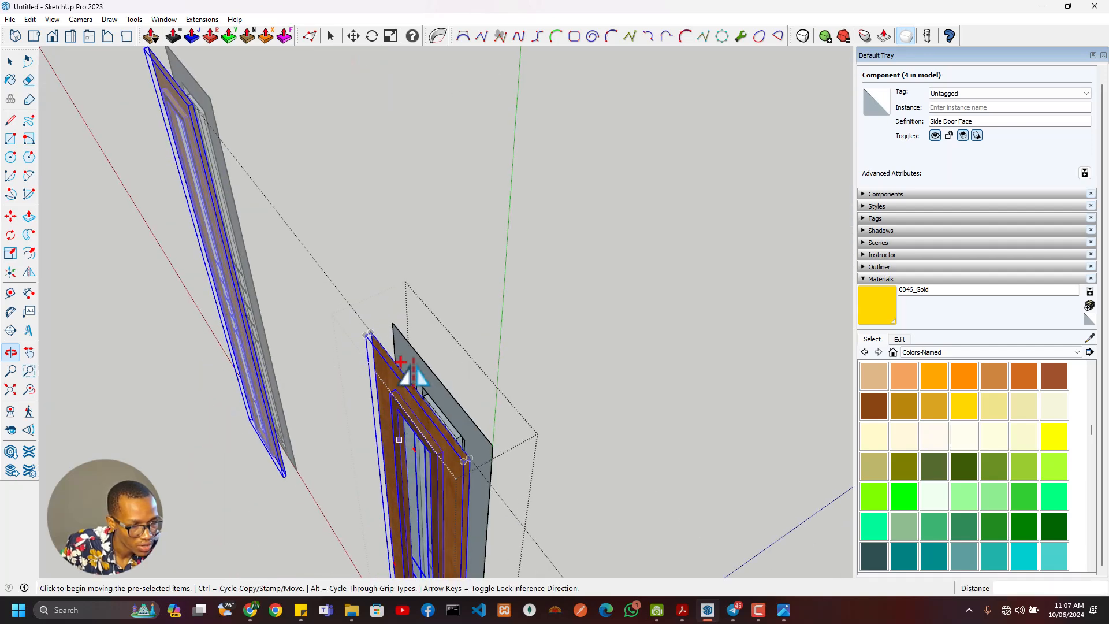
- Draw a 400 x 55 mm rectangle across the tops of the two sidelight faces and extrude it down 2050 mm
{"action": "key", "text": "r"}
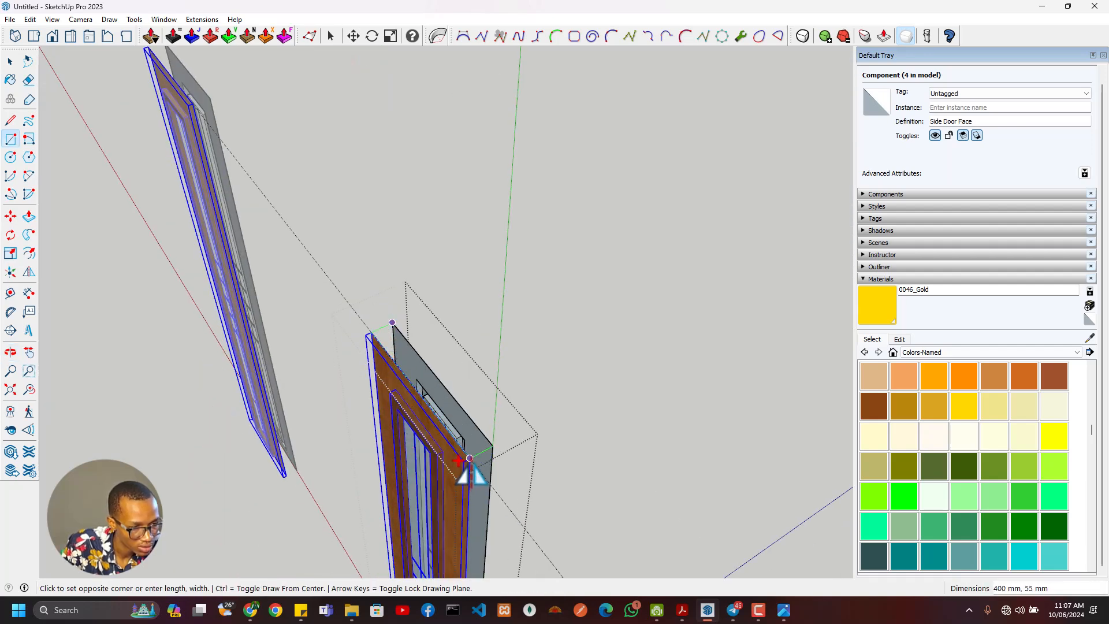
{"action": "middle_click_drag", "start_coordinate": [465, 493], "coordinate": [441, 361]}
{"action": "key", "text": "p"}
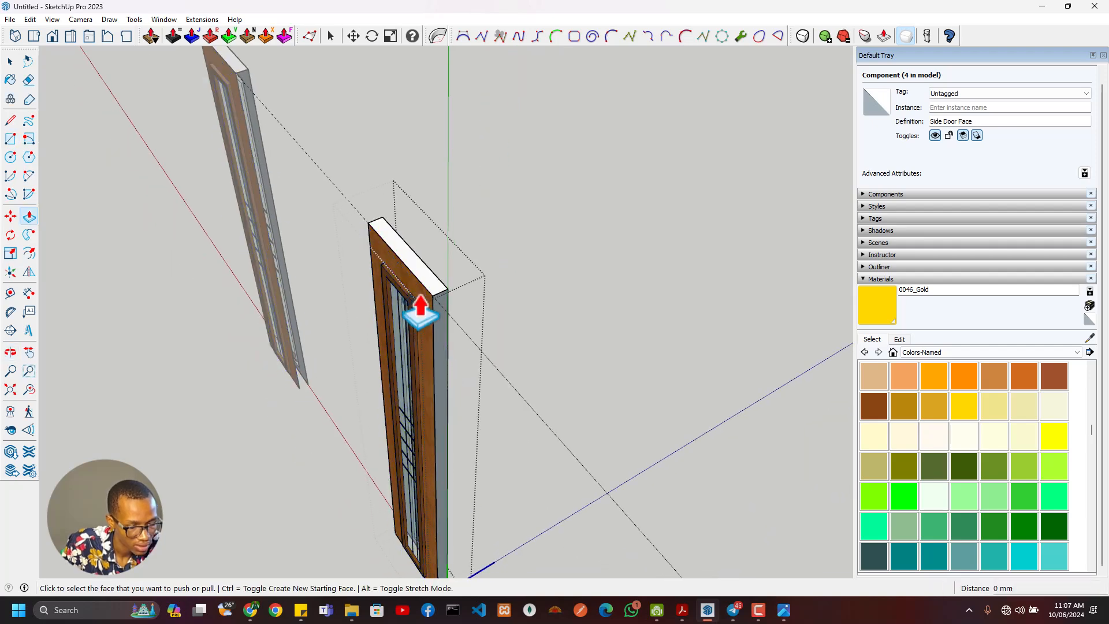
{"action": "left_click", "coordinate": [426, 312]}
{"action": "middle_click_drag", "start_coordinate": [442, 450], "coordinate": [443, 254], "text": "shift"}
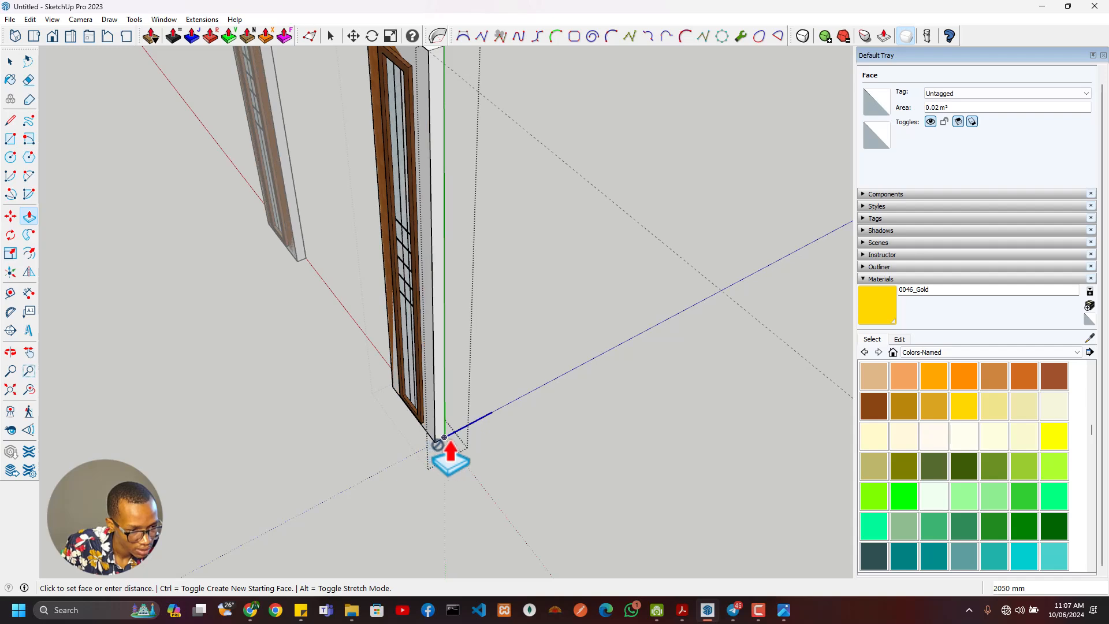
{"action": "key", "text": "space"}
- Delete the two large faces of the extruded box that cover the front and back of the sidelight
{"action": "middle_click_drag", "start_coordinate": [445, 399], "coordinate": [110, 409]}
{"action": "scroll", "coordinate": [453, 317], "scroll_direction": "up", "scroll_amount": 3}
{"action": "left_click", "coordinate": [461, 357], "text": "shift"}
{"action": "scroll", "coordinate": [462, 356], "scroll_direction": "down", "scroll_amount": 1}
{"action": "scroll", "coordinate": [462, 357], "scroll_direction": "down", "scroll_amount": 2, "text": "shift"}
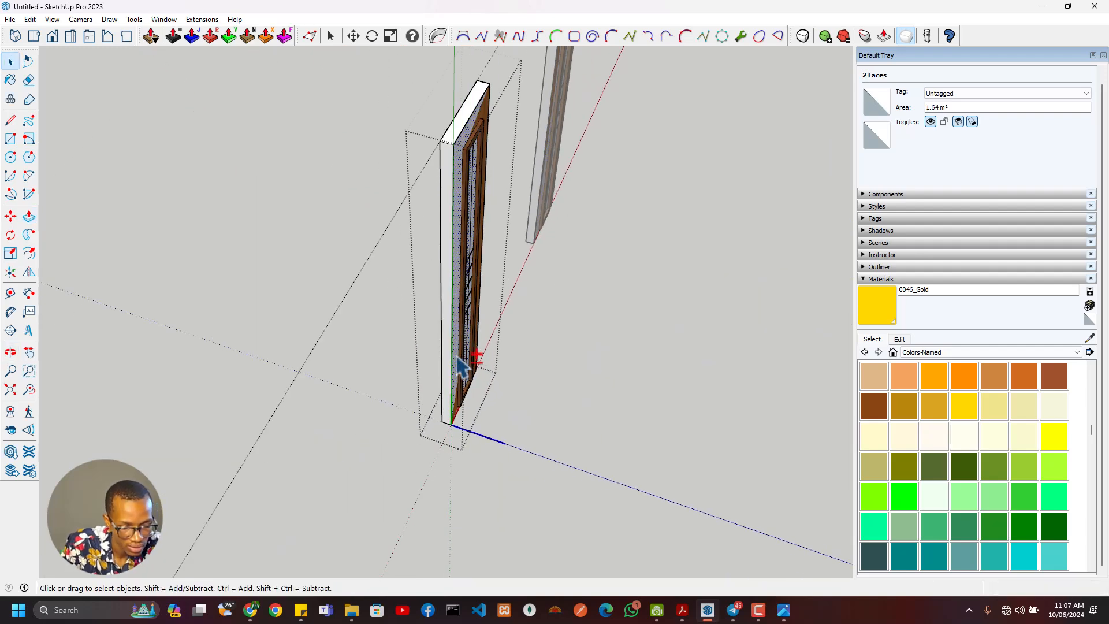
{"action": "key", "text": "Delete"}
{"action": "scroll", "coordinate": [458, 360], "scroll_direction": "down", "scroll_amount": 3}
- Select all connected geometry of the remaining 55 mm edge frame between the two sidelight faces and make it a group
{"action": "middle_click_drag", "start_coordinate": [398, 338], "coordinate": [541, 304]}
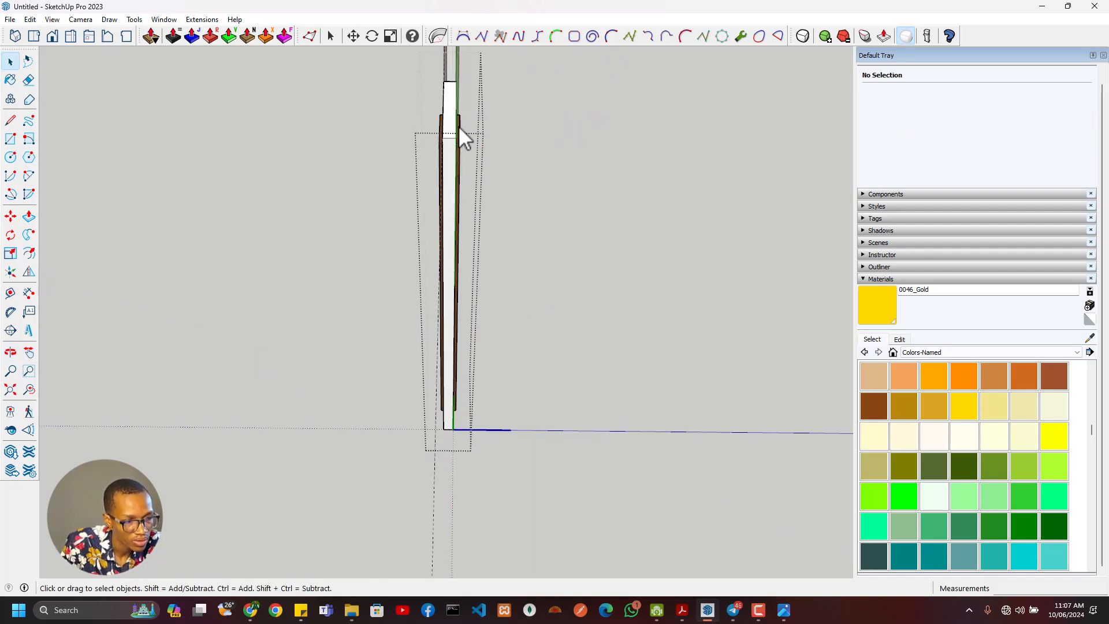
{"action": "scroll", "coordinate": [456, 124], "scroll_direction": "up", "scroll_amount": 1}
{"action": "triple_click", "coordinate": [451, 122]}
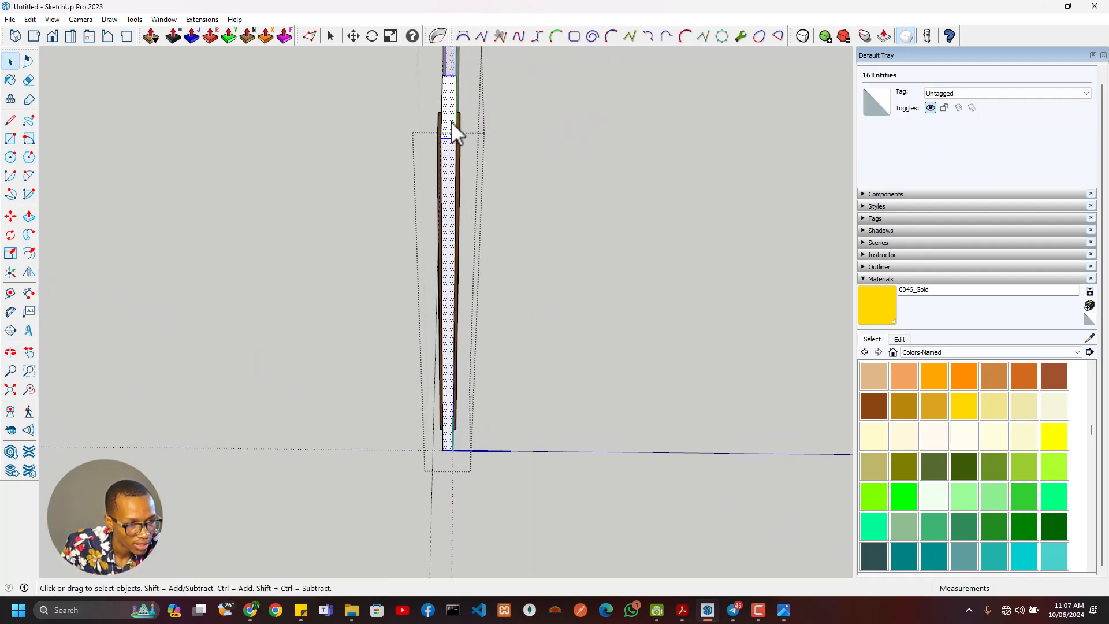
{"action": "right_click", "coordinate": [452, 121]}
{"action": "left_click", "coordinate": [516, 224]}
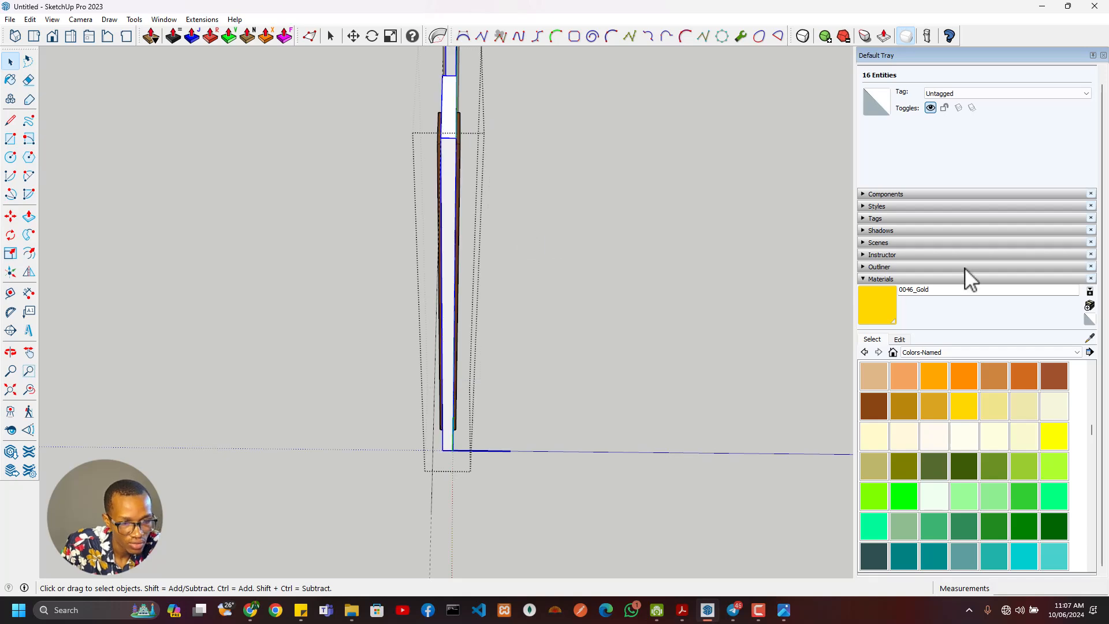
- Sample the Wood Bamboo material from the sidelight face, apply it to the edge frame group, and leave the sidelight's editing context
{"action": "middle_click_drag", "start_coordinate": [440, 165], "coordinate": [572, 112]}
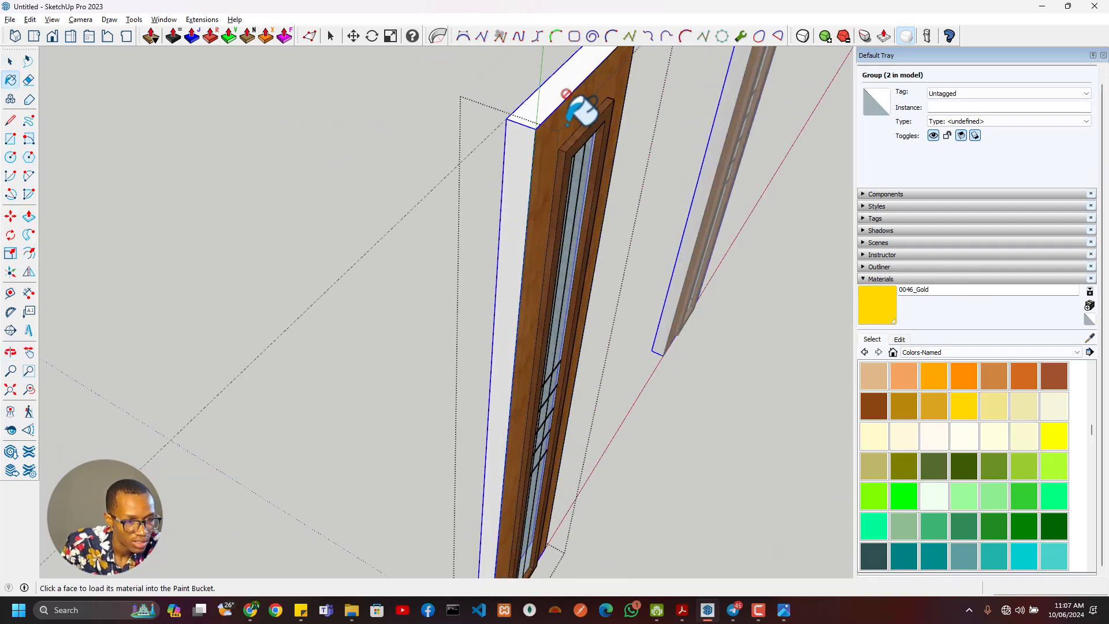
{"action": "left_click", "coordinate": [549, 104]}
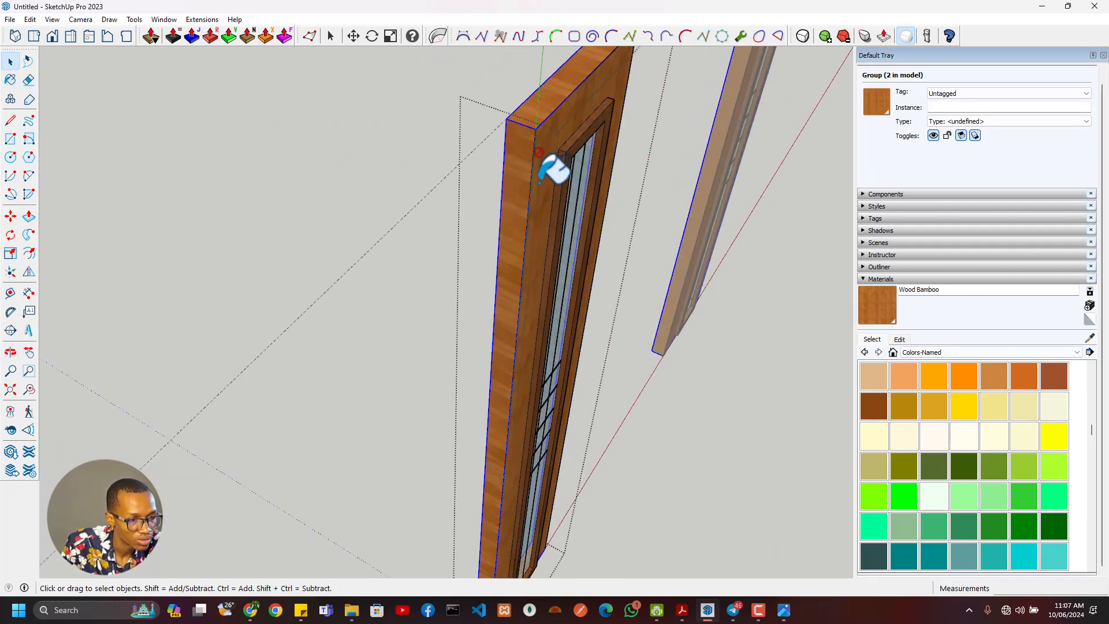
{"action": "key", "text": "Escape"}
- Examine the whole entrance door with both sidelights in the wall from several angles
{"action": "scroll", "coordinate": [539, 158], "scroll_direction": "down", "scroll_amount": 6}
{"action": "middle_click_drag", "start_coordinate": [539, 177], "coordinate": [854, 404]}
{"action": "scroll", "coordinate": [733, 314], "scroll_direction": "up", "scroll_amount": 3}
{"action": "middle_click_drag", "start_coordinate": [732, 314], "coordinate": [462, 404]}
{"action": "scroll", "coordinate": [559, 368], "scroll_direction": "up", "scroll_amount": 5}
{"action": "scroll", "coordinate": [559, 368], "scroll_direction": "down", "scroll_amount": 8}
{"action": "scroll", "coordinate": [485, 399], "scroll_direction": "up", "scroll_amount": 5}
{"action": "scroll", "coordinate": [491, 436], "scroll_direction": "down", "scroll_amount": 3}
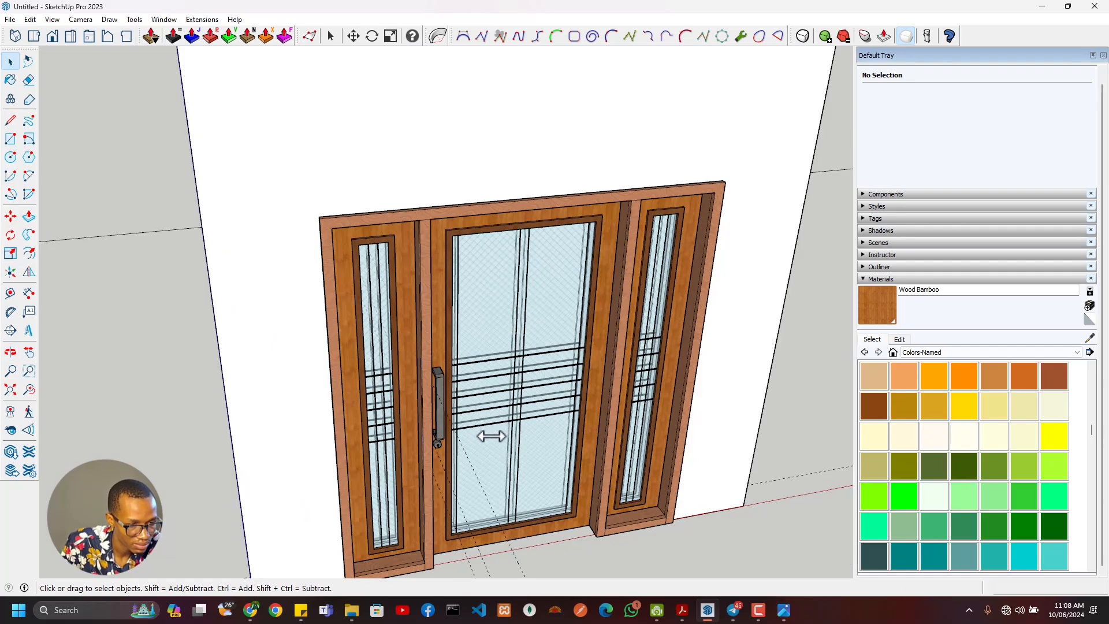
- Inspect the glass, bars and inner frame at the bottom of the sidelight beside the door handle up close
{"action": "scroll", "coordinate": [491, 436], "scroll_direction": "up", "scroll_amount": 3}
{"action": "middle_click_drag", "start_coordinate": [515, 488], "coordinate": [672, 390]}
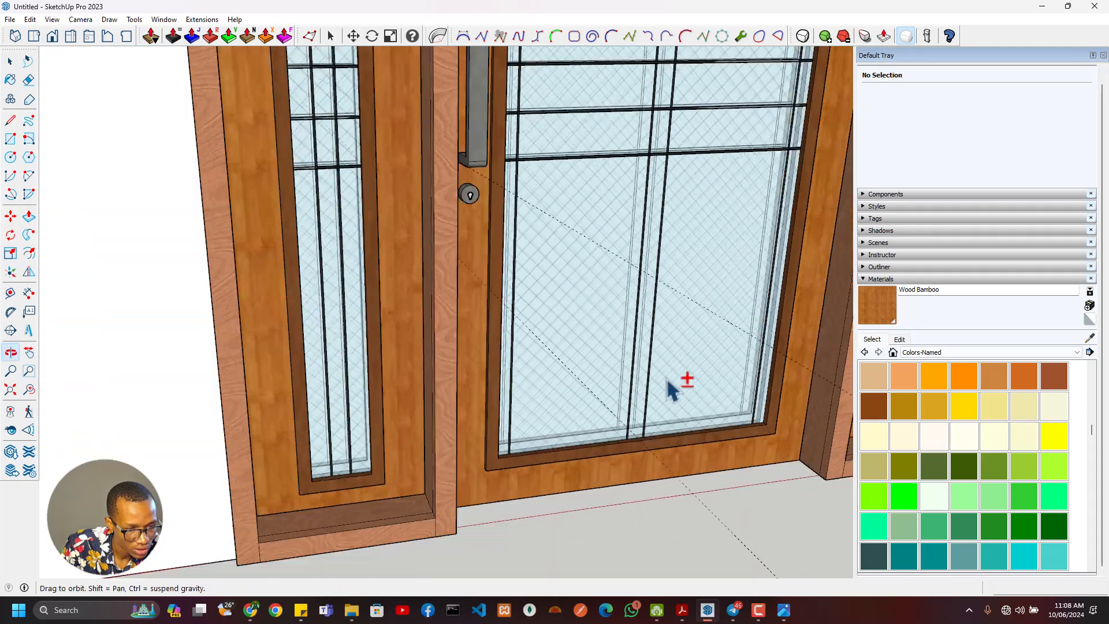
{"action": "scroll", "coordinate": [246, 469], "scroll_direction": "up", "scroll_amount": 3}
{"action": "middle_click_drag", "start_coordinate": [246, 469], "coordinate": [420, 595]}
{"action": "scroll", "coordinate": [459, 481], "scroll_direction": "up", "scroll_amount": 3}
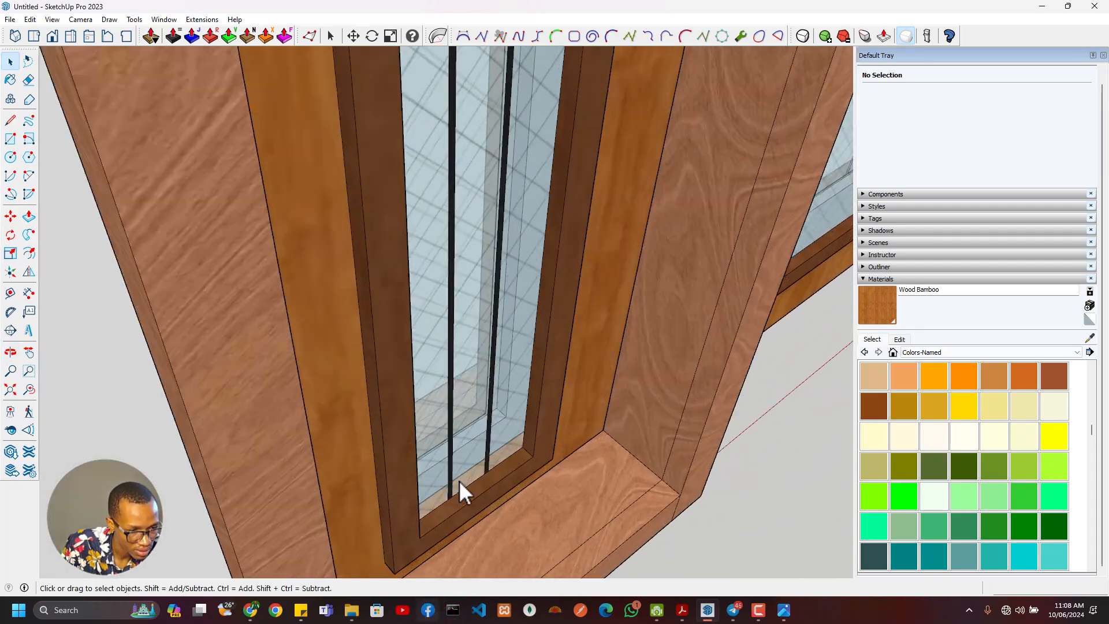
{"action": "middle_click_drag", "start_coordinate": [460, 481], "coordinate": [417, 461]}
{"action": "scroll", "coordinate": [431, 414], "scroll_direction": "down", "scroll_amount": 6}
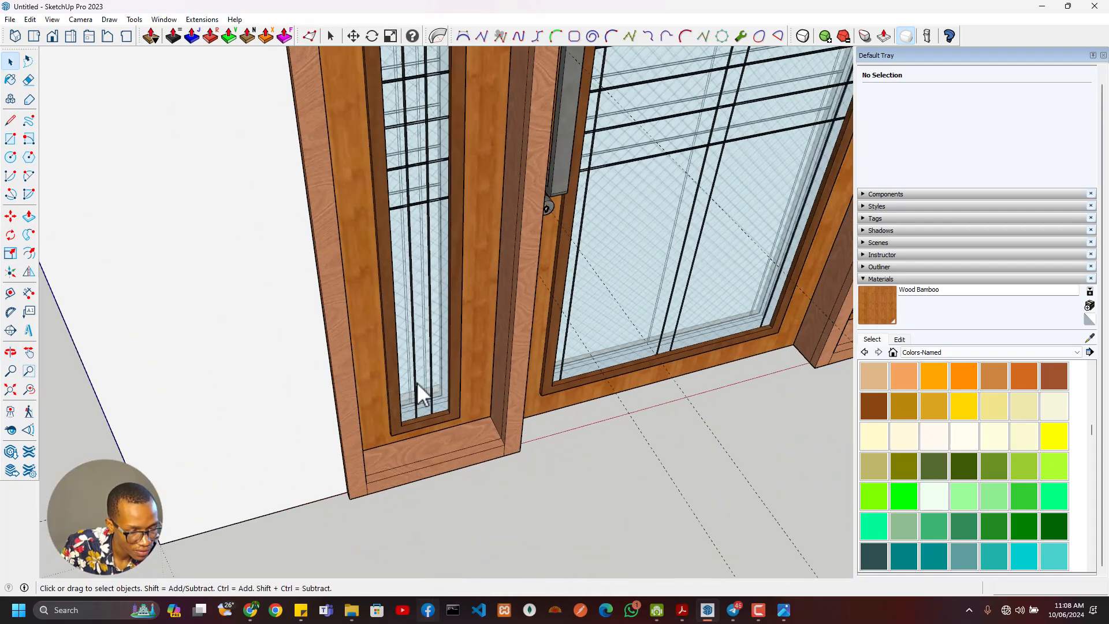
{"action": "scroll", "coordinate": [424, 388], "scroll_direction": "down", "scroll_amount": 5}
{"action": "scroll", "coordinate": [422, 393], "scroll_direction": "up", "scroll_amount": 4}
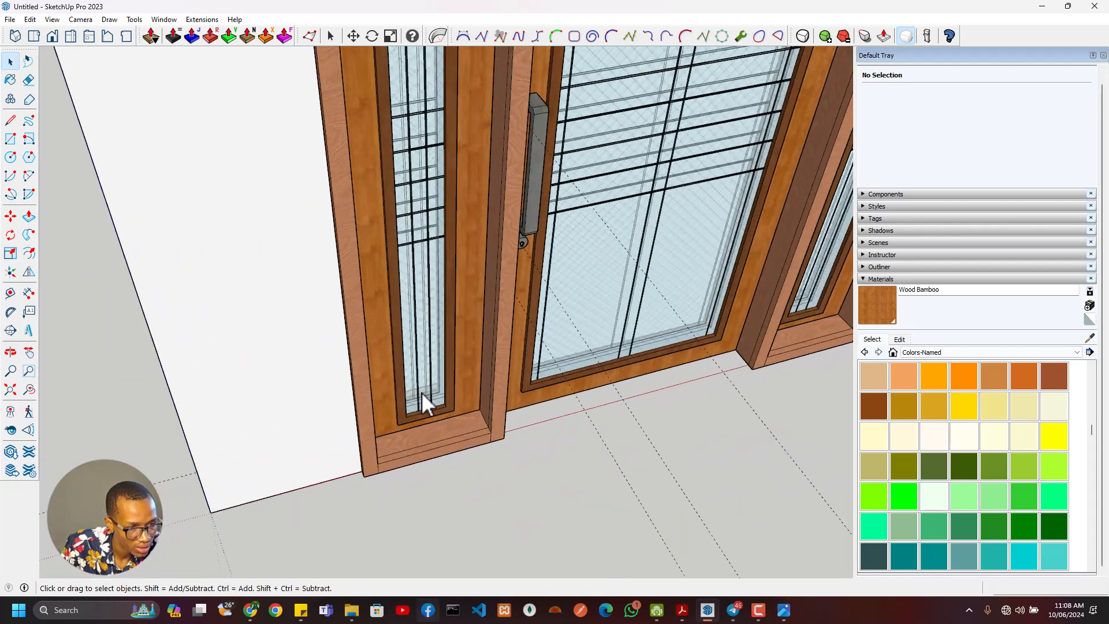
{"action": "middle_click_drag", "start_coordinate": [421, 392], "coordinate": [462, 404]}
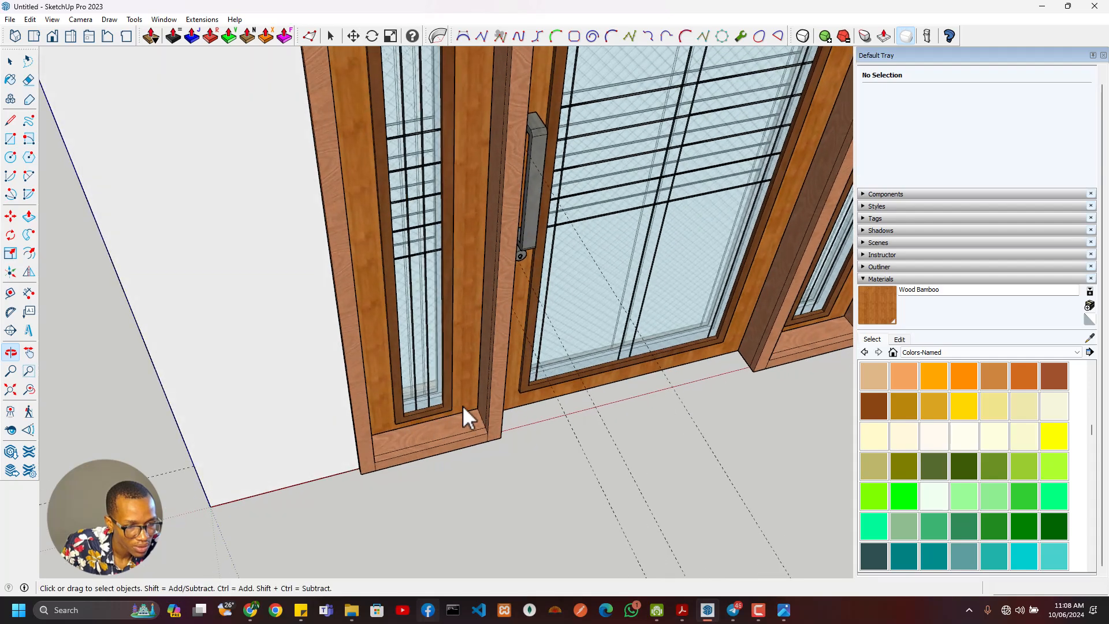
{"action": "scroll", "coordinate": [456, 406], "scroll_direction": "up", "scroll_amount": 4}
{"action": "scroll", "coordinate": [369, 401], "scroll_direction": "up", "scroll_amount": 3}
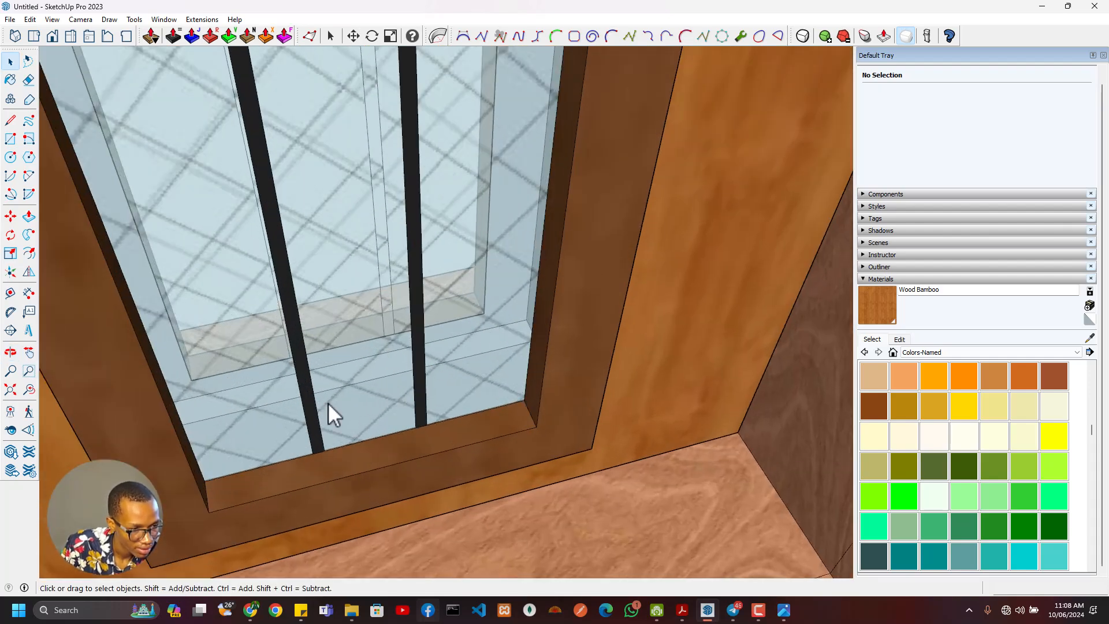
{"action": "scroll", "coordinate": [212, 430], "scroll_direction": "down", "scroll_amount": 3}
{"action": "middle_click_drag", "start_coordinate": [215, 427], "coordinate": [361, 367]}
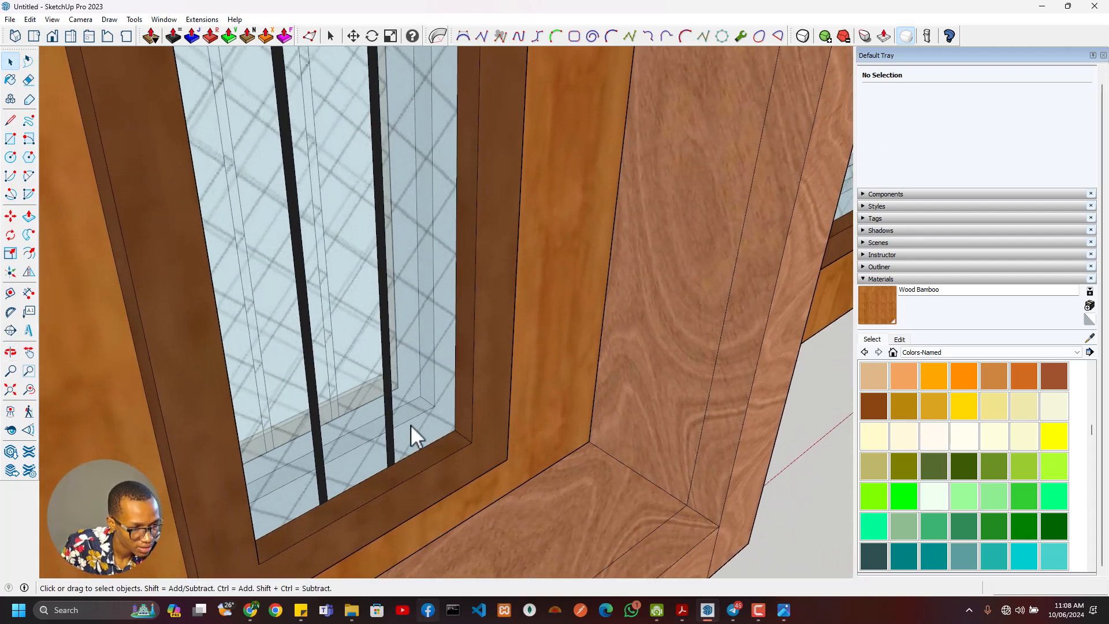
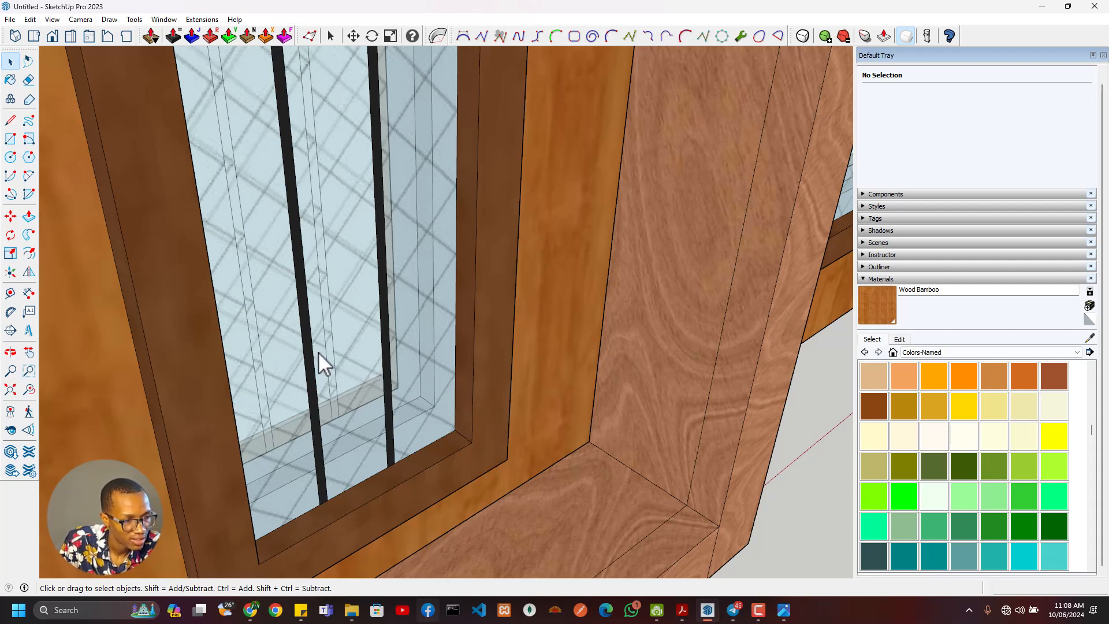
- Inspect the door assembly, its glazed side panels and the surrounding wall from the front, back and threshold
{"action": "scroll", "coordinate": [449, 462], "scroll_direction": "down", "scroll_amount": 12}
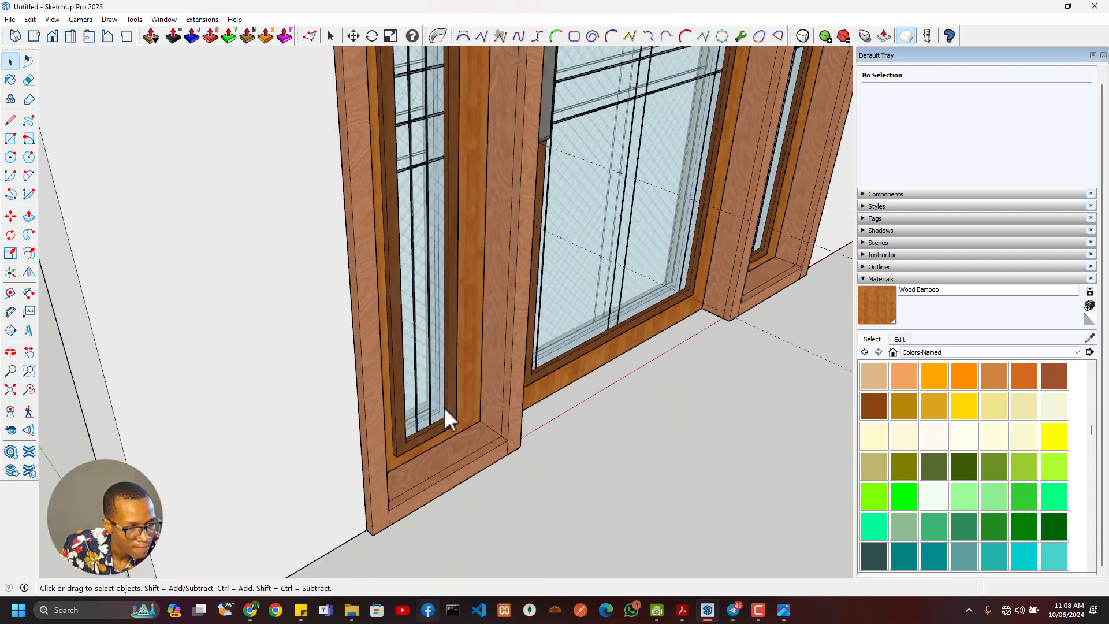
{"action": "scroll", "coordinate": [618, 468], "scroll_direction": "up", "scroll_amount": 8}
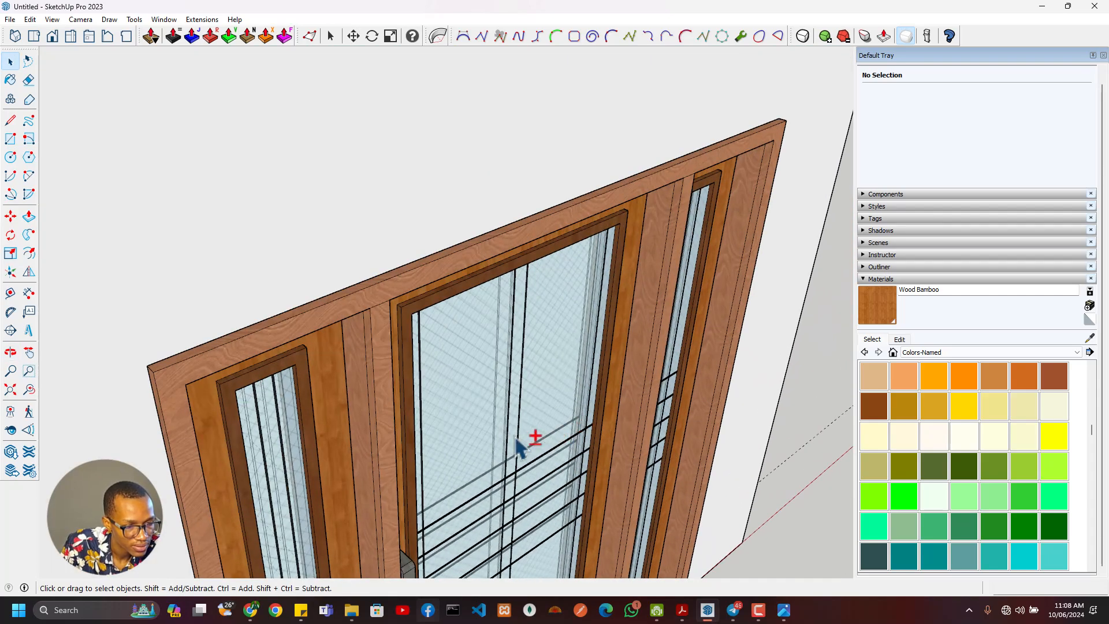
{"action": "left_click_drag", "start_coordinate": [532, 438], "coordinate": [909, 249]}
{"action": "middle_click_drag", "start_coordinate": [905, 239], "coordinate": [868, 301]}
{"action": "scroll", "coordinate": [503, 382], "scroll_direction": "down", "scroll_amount": 6}
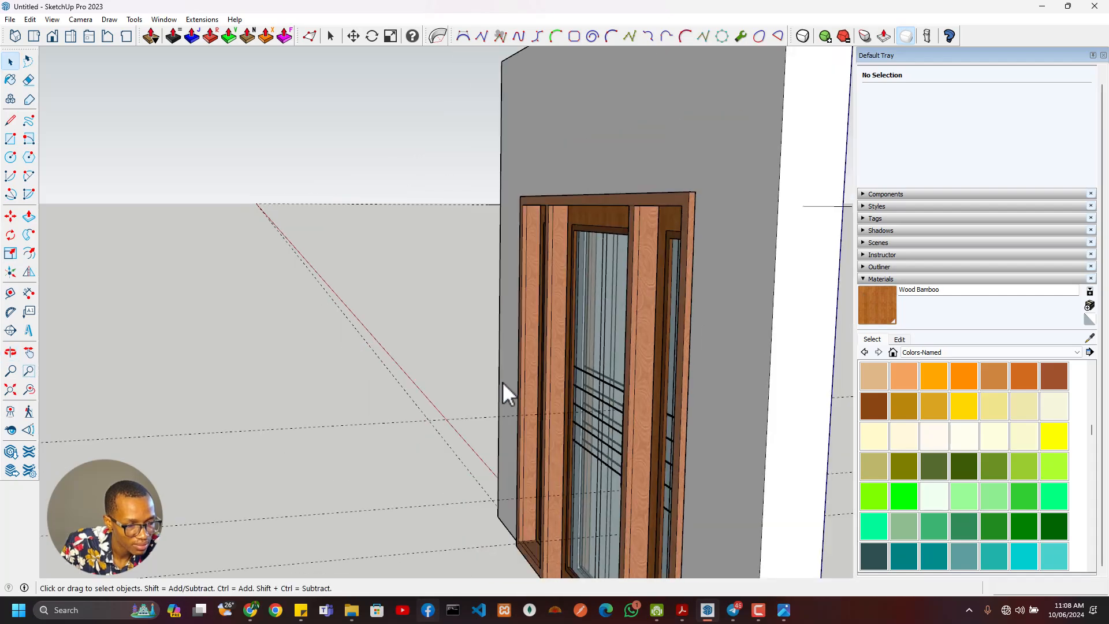
{"action": "middle_click_drag", "start_coordinate": [502, 382], "coordinate": [705, 415]}
{"action": "scroll", "coordinate": [585, 367], "scroll_direction": "up", "scroll_amount": 8}
{"action": "scroll", "coordinate": [584, 366], "scroll_direction": "down", "scroll_amount": 5}
{"action": "middle_click_drag", "start_coordinate": [624, 426], "coordinate": [712, 401]}
{"action": "scroll", "coordinate": [583, 438], "scroll_direction": "up", "scroll_amount": 6}
{"action": "left_click", "coordinate": [581, 439], "text": "shift"}
{"action": "scroll", "coordinate": [577, 441], "scroll_direction": "down", "scroll_amount": 5}
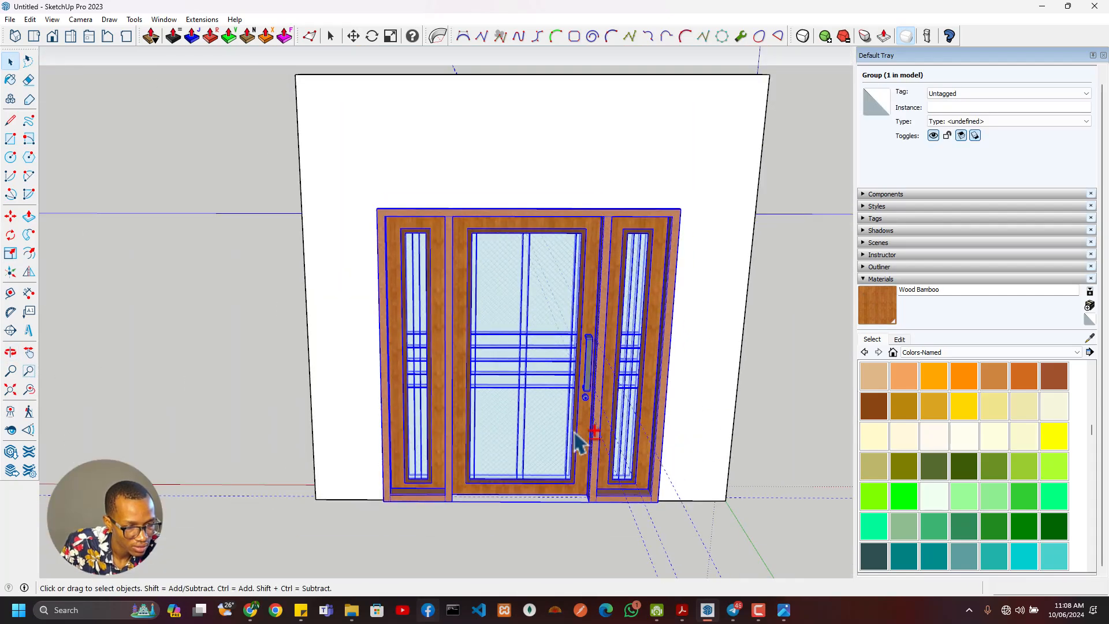
{"action": "scroll", "coordinate": [566, 441], "scroll_direction": "up", "scroll_amount": 4}
{"action": "scroll", "coordinate": [540, 442], "scroll_direction": "down", "scroll_amount": 2}
{"action": "scroll", "coordinate": [534, 439], "scroll_direction": "up", "scroll_amount": 3}
{"action": "scroll", "coordinate": [532, 445], "scroll_direction": "down", "scroll_amount": 3}
{"action": "middle_click_drag", "start_coordinate": [532, 445], "coordinate": [442, 504]}
{"action": "middle_click_drag", "start_coordinate": [418, 447], "coordinate": [608, 439]}
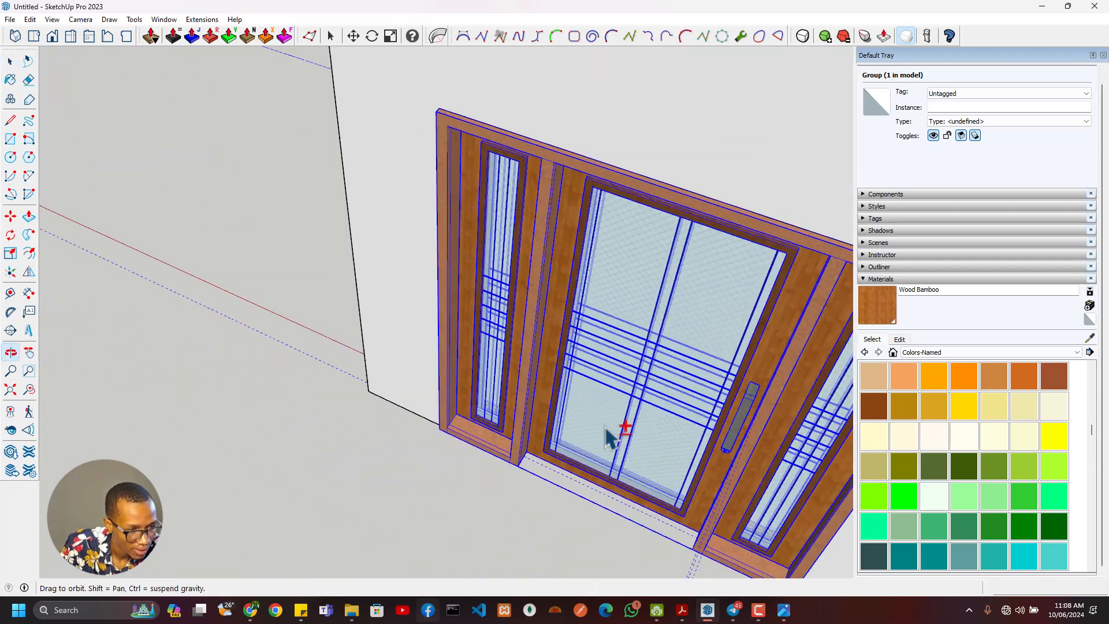
- Open the nested door groups, select the central door leaf and move it 110 mm through the frame's depth
{"action": "double_click", "coordinate": [555, 449]}
{"action": "left_click", "coordinate": [553, 449]}
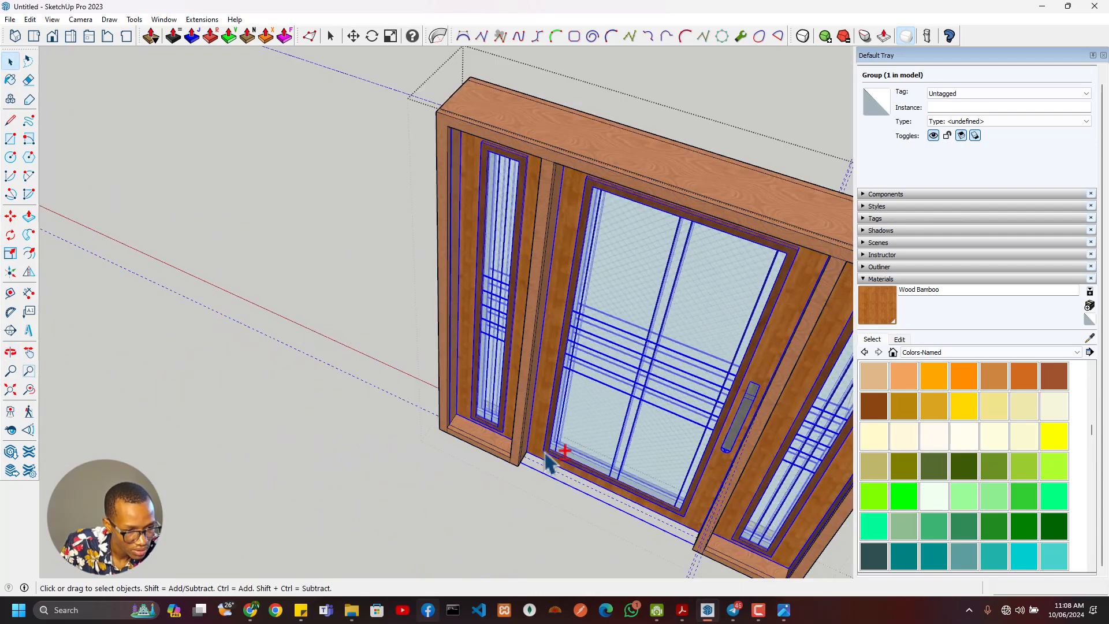
{"action": "double_click", "coordinate": [538, 450]}
{"action": "left_click", "coordinate": [539, 449]}
{"action": "scroll", "coordinate": [534, 471], "scroll_direction": "up", "scroll_amount": 3}
{"action": "middle_click_drag", "start_coordinate": [535, 471], "coordinate": [541, 394]}
{"action": "scroll", "coordinate": [541, 395], "scroll_direction": "up", "scroll_amount": 1}
{"action": "middle_click_drag", "start_coordinate": [609, 382], "coordinate": [551, 331]}
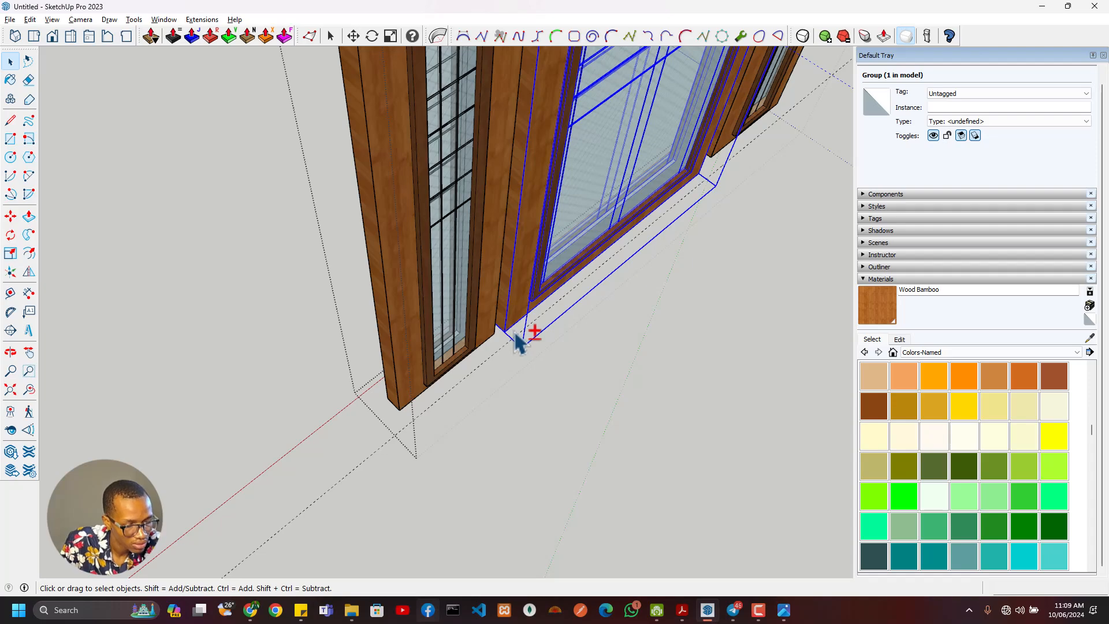
{"action": "middle_click_drag", "start_coordinate": [542, 332], "coordinate": [349, 339]}
{"action": "middle_click_drag", "start_coordinate": [472, 358], "coordinate": [318, 369]}
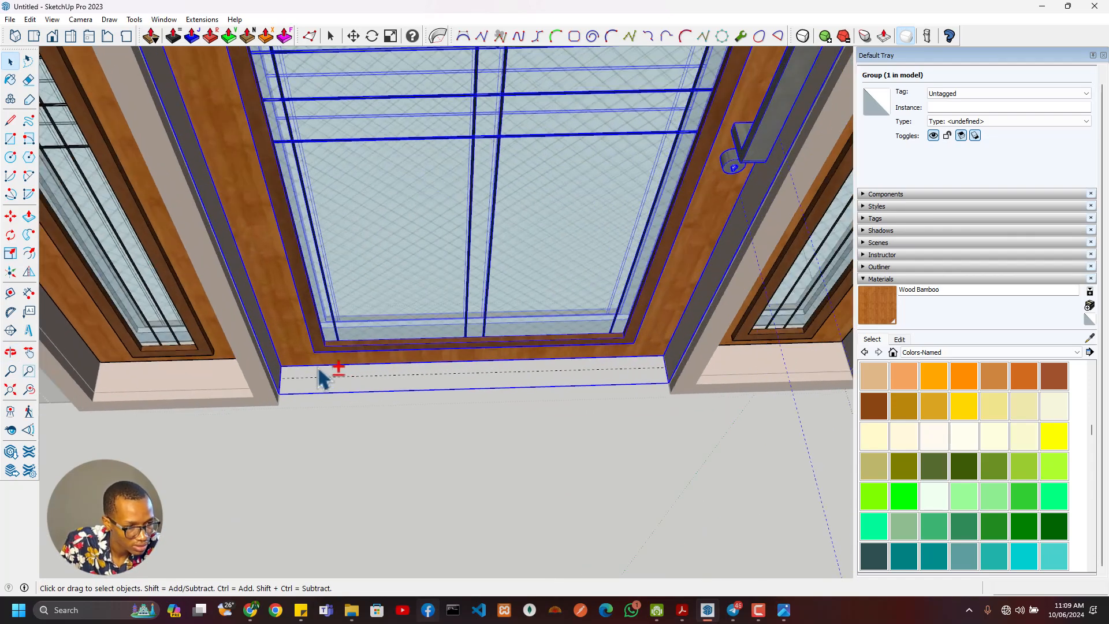
{"action": "scroll", "coordinate": [307, 382], "scroll_direction": "up", "scroll_amount": 2}
{"action": "left_click", "coordinate": [264, 367]}
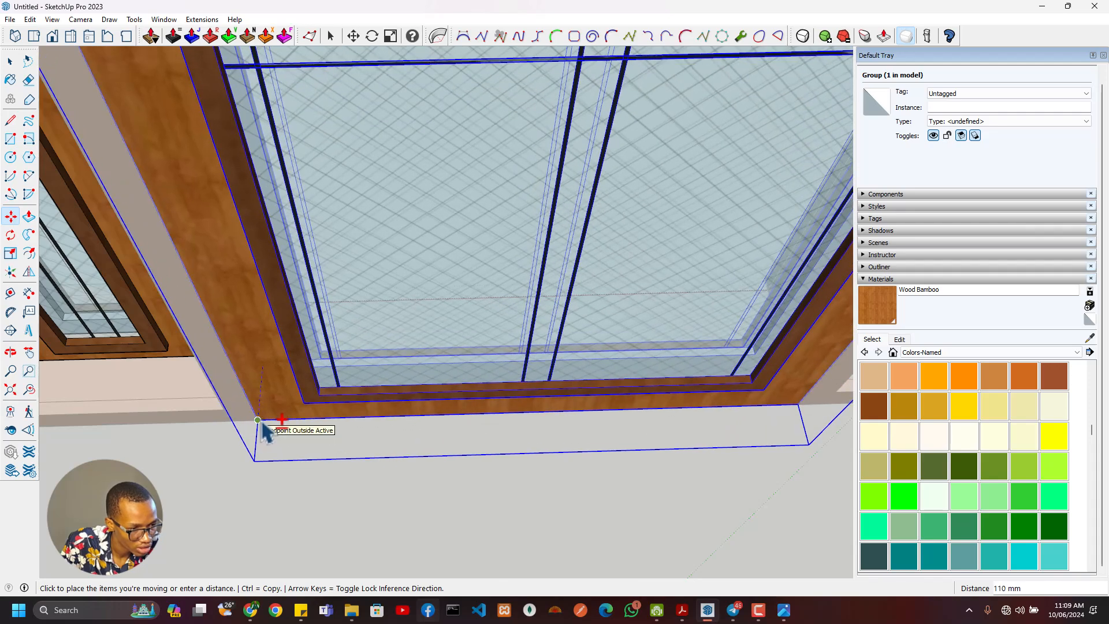
{"action": "scroll", "coordinate": [358, 376], "scroll_direction": "down", "scroll_amount": 4}
- Try swinging the central door leaf open around its lower hinge corner, and undo the rotation
{"action": "middle_click_drag", "start_coordinate": [414, 391], "coordinate": [452, 394]}
{"action": "key", "text": "q"}
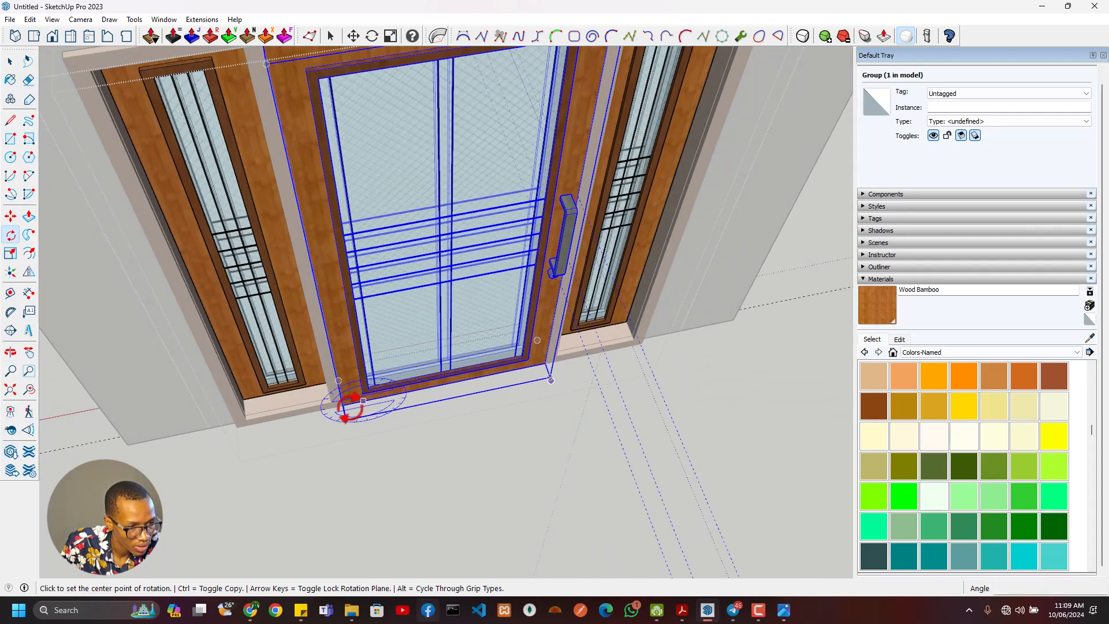
{"action": "scroll", "coordinate": [341, 406], "scroll_direction": "up", "scroll_amount": 2}
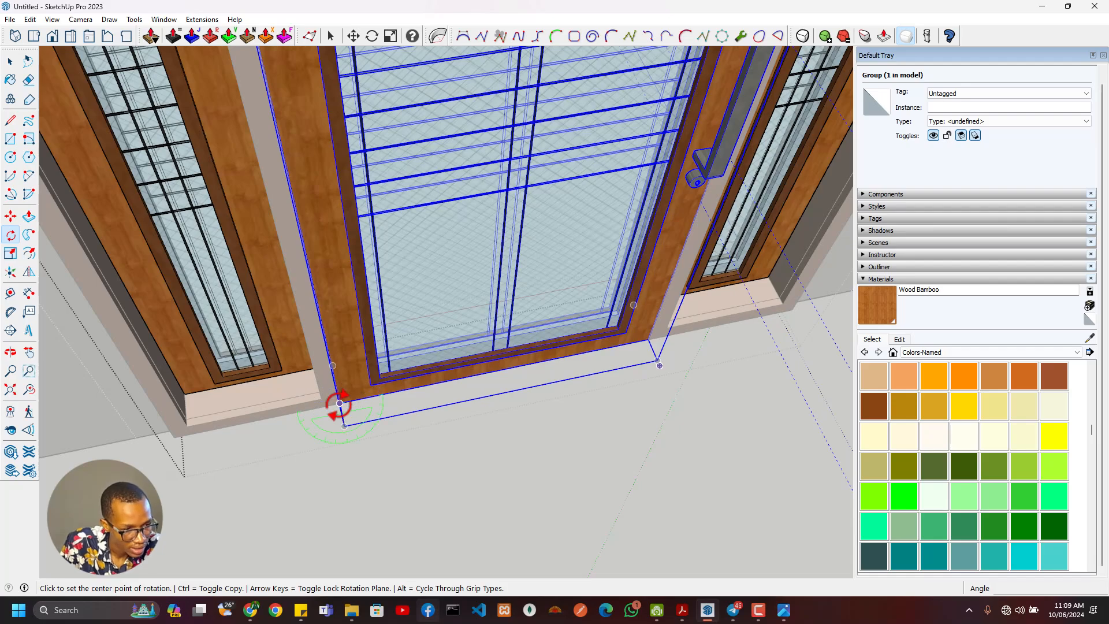
{"action": "left_click", "coordinate": [459, 378]}
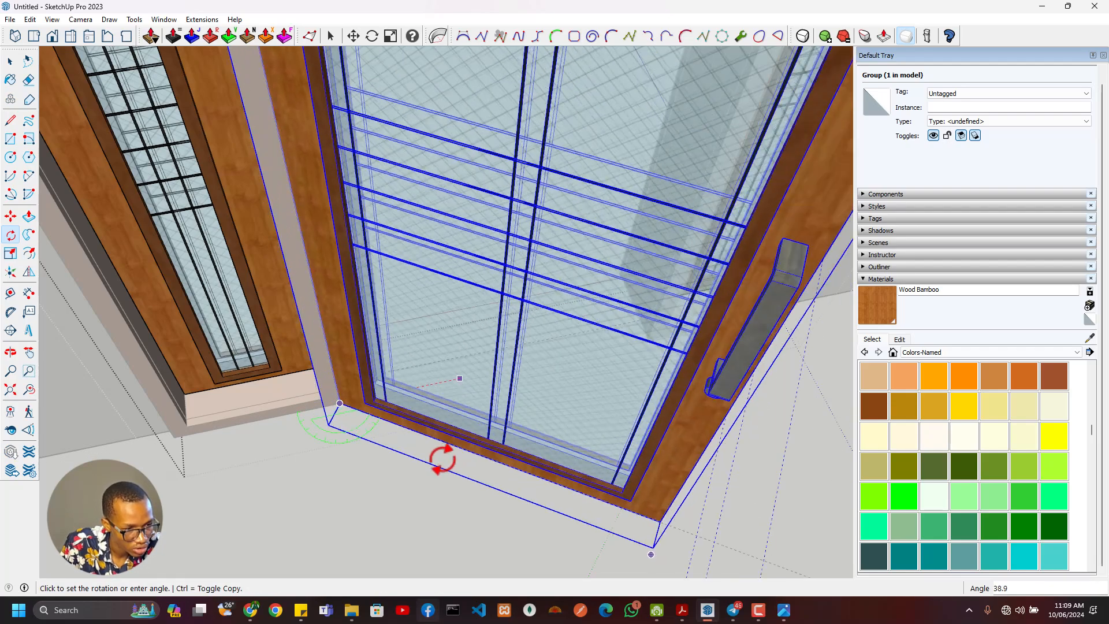
{"action": "left_click", "coordinate": [397, 482]}
{"action": "scroll", "coordinate": [441, 453], "scroll_direction": "down", "scroll_amount": 8}
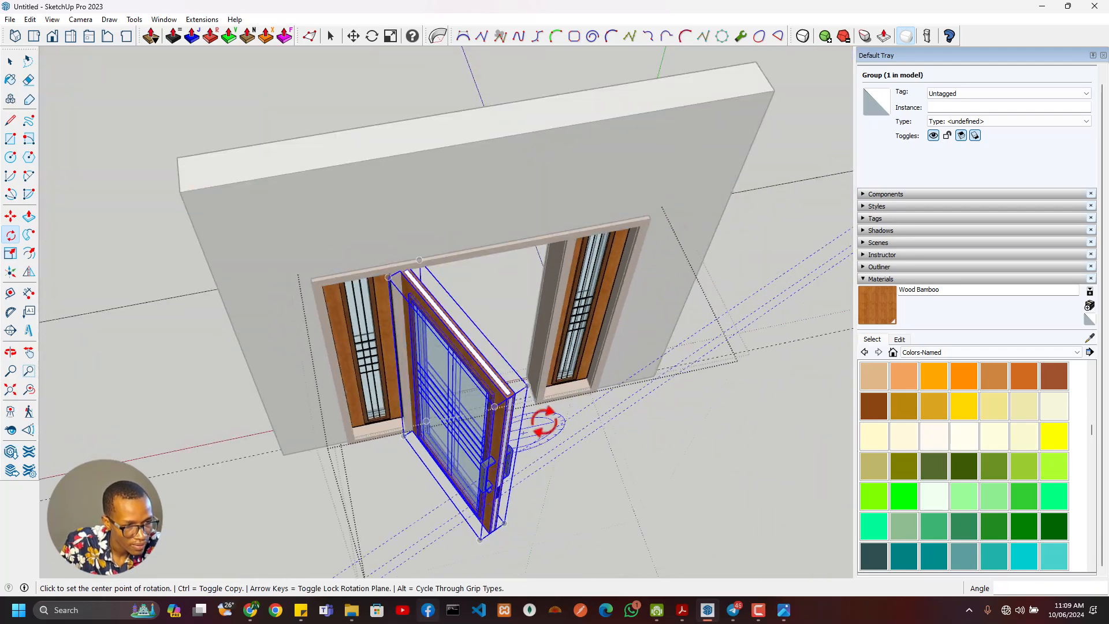
{"action": "middle_click_drag", "start_coordinate": [545, 426], "coordinate": [848, 293]}
{"action": "key", "text": "ctrl+z"}
{"action": "key", "text": "q"}
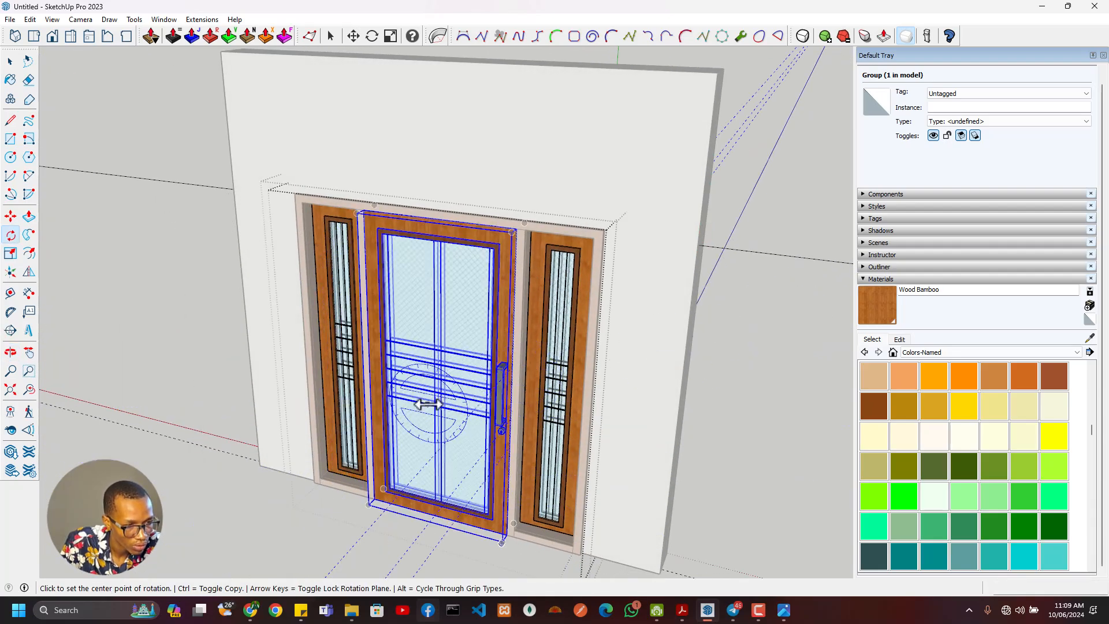
{"action": "scroll", "coordinate": [349, 495], "scroll_direction": "down", "scroll_amount": 3}
{"action": "key", "text": "space"}
- Move the central door leaf a further 25 mm from its bottom corner to line up with the frame
{"action": "scroll", "coordinate": [397, 338], "scroll_direction": "up", "scroll_amount": 10}
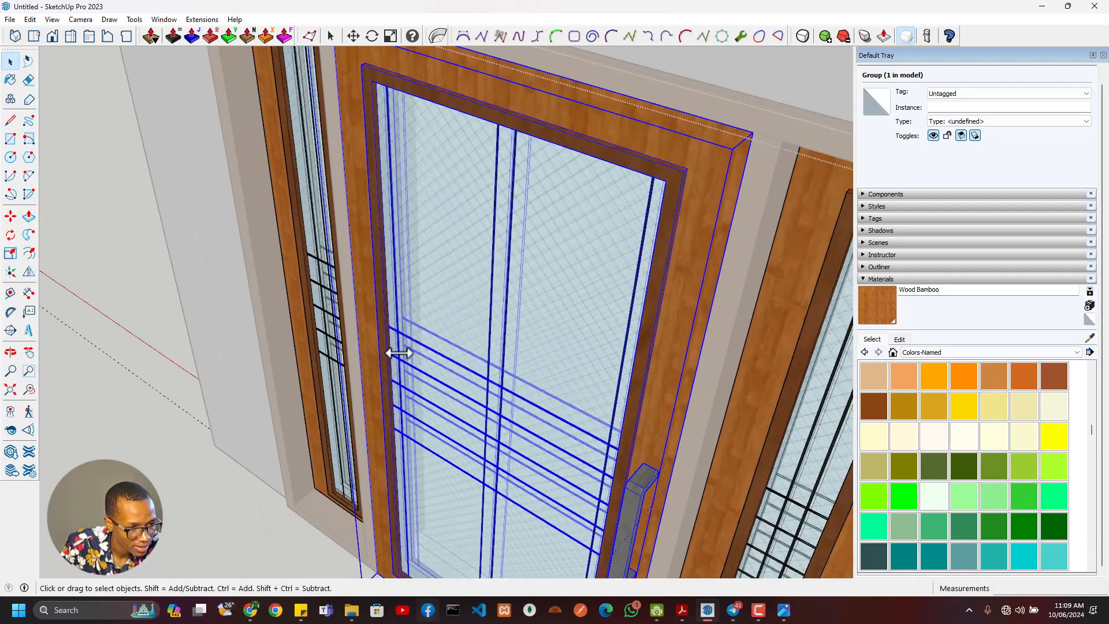
{"action": "middle_click_drag", "start_coordinate": [399, 352], "coordinate": [420, 437]}
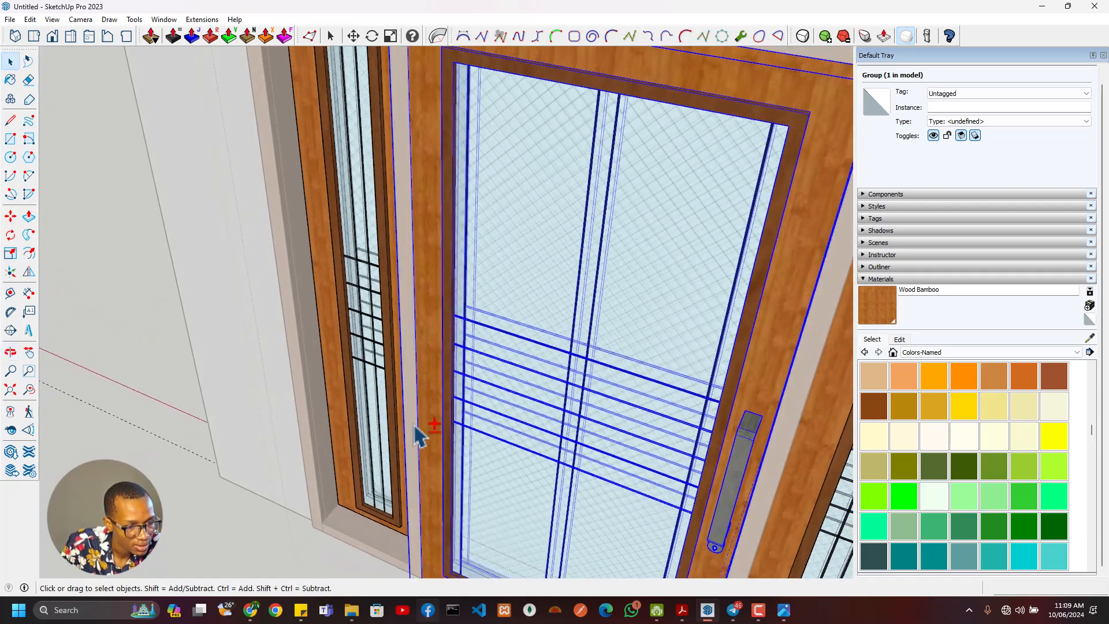
{"action": "scroll", "coordinate": [420, 437], "scroll_direction": "down", "scroll_amount": 3}
{"action": "scroll", "coordinate": [508, 416], "scroll_direction": "up", "scroll_amount": 5}
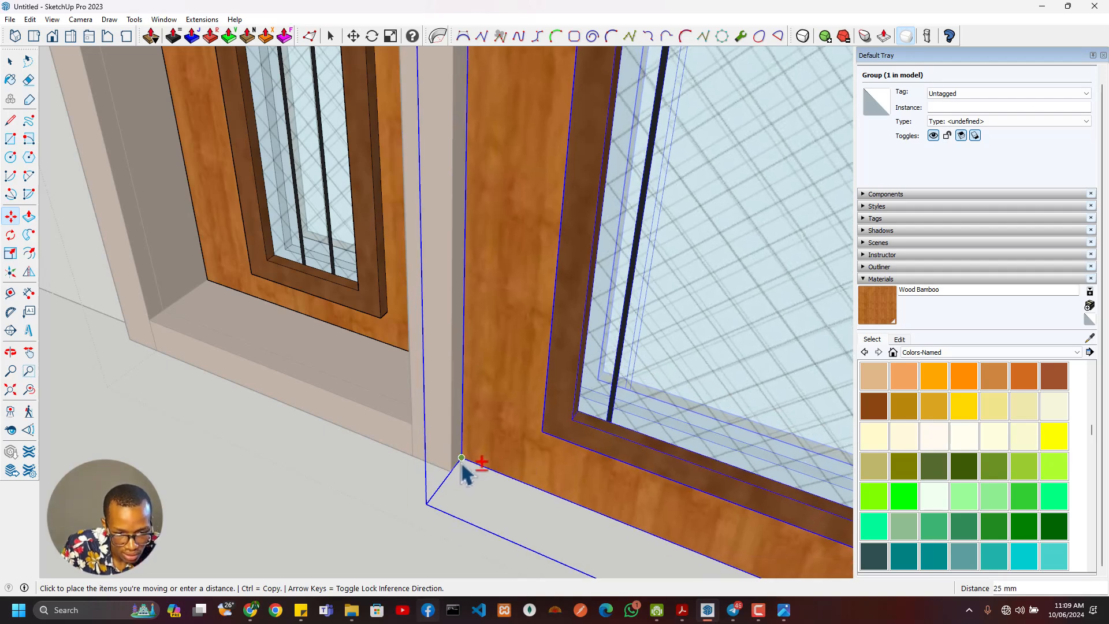
{"action": "left_click", "coordinate": [468, 472]}
{"action": "scroll", "coordinate": [491, 467], "scroll_direction": "down", "scroll_amount": 5}
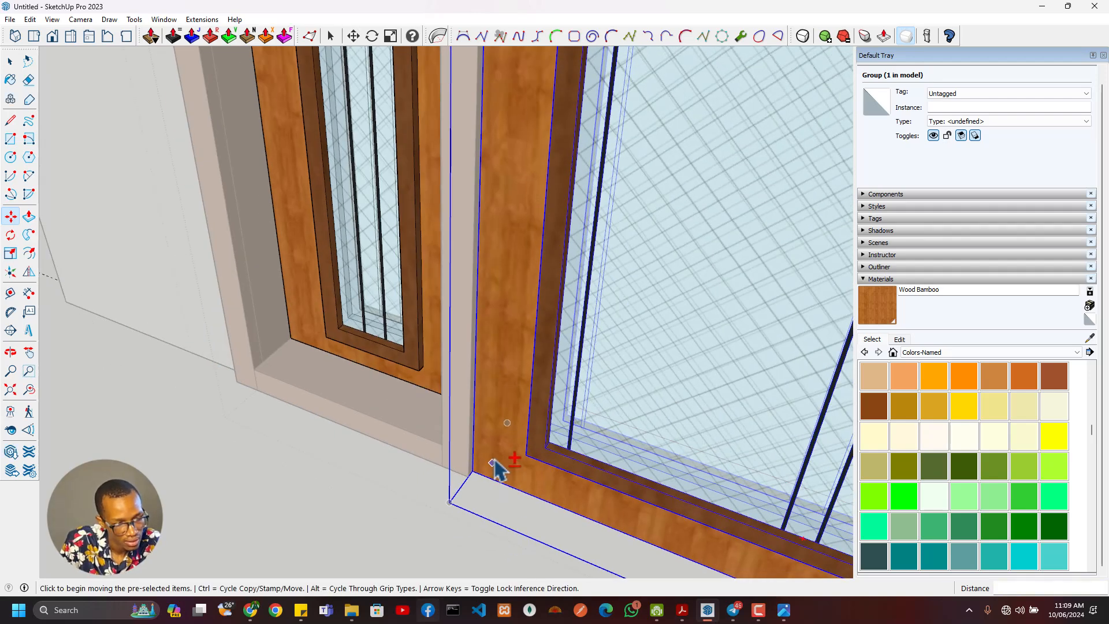
{"action": "scroll", "coordinate": [508, 387], "scroll_direction": "down", "scroll_amount": 8}
{"action": "key", "text": "Escape"}
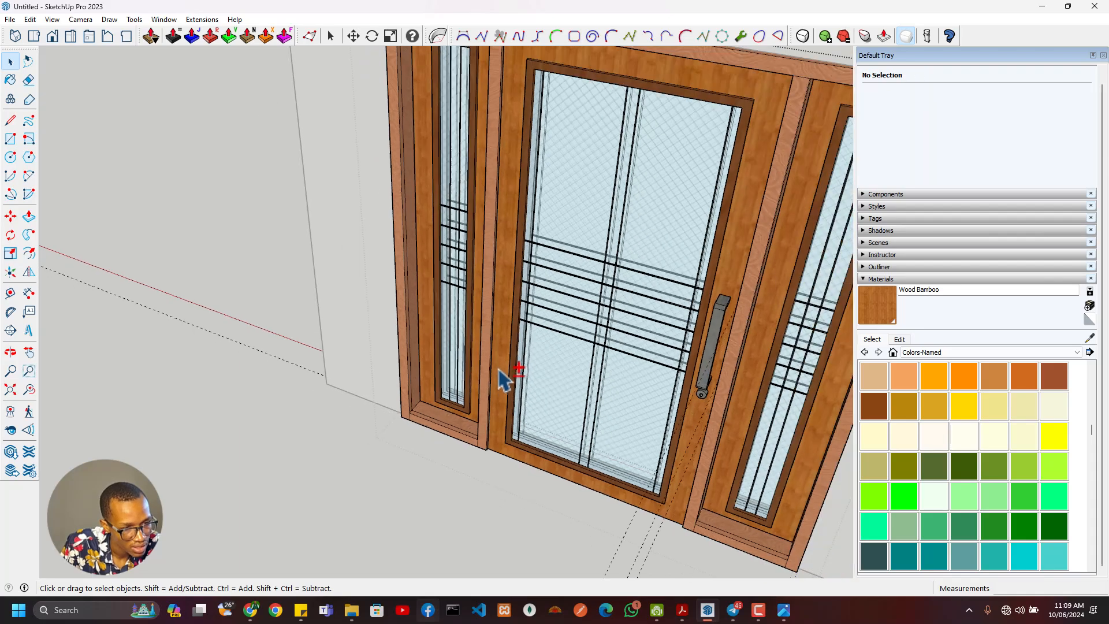
- Examine the repositioned door leaf from the opposite side of the wall, including the recess and gap at the threshold
{"action": "middle_click_drag", "start_coordinate": [674, 376], "coordinate": [53, 425]}
{"action": "scroll", "coordinate": [421, 455], "scroll_direction": "up", "scroll_amount": 3}
{"action": "middle_click_drag", "start_coordinate": [459, 483], "coordinate": [199, 484]}
{"action": "scroll", "coordinate": [288, 444], "scroll_direction": "up", "scroll_amount": 3}
{"action": "middle_click_drag", "start_coordinate": [287, 433], "coordinate": [364, 443]}
{"action": "scroll", "coordinate": [378, 469], "scroll_direction": "down", "scroll_amount": 2}
{"action": "scroll", "coordinate": [378, 477], "scroll_direction": "down", "scroll_amount": 2}
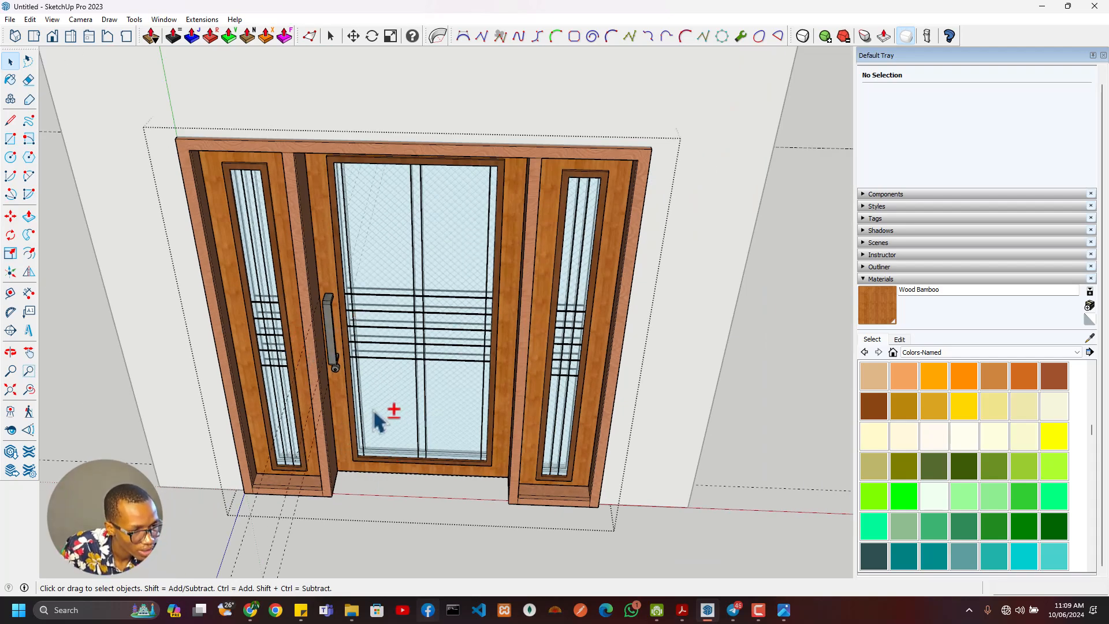
{"action": "scroll", "coordinate": [375, 421], "scroll_direction": "up", "scroll_amount": 4, "text": "shift"}
{"action": "left_click", "coordinate": [428, 487], "text": "shift"}
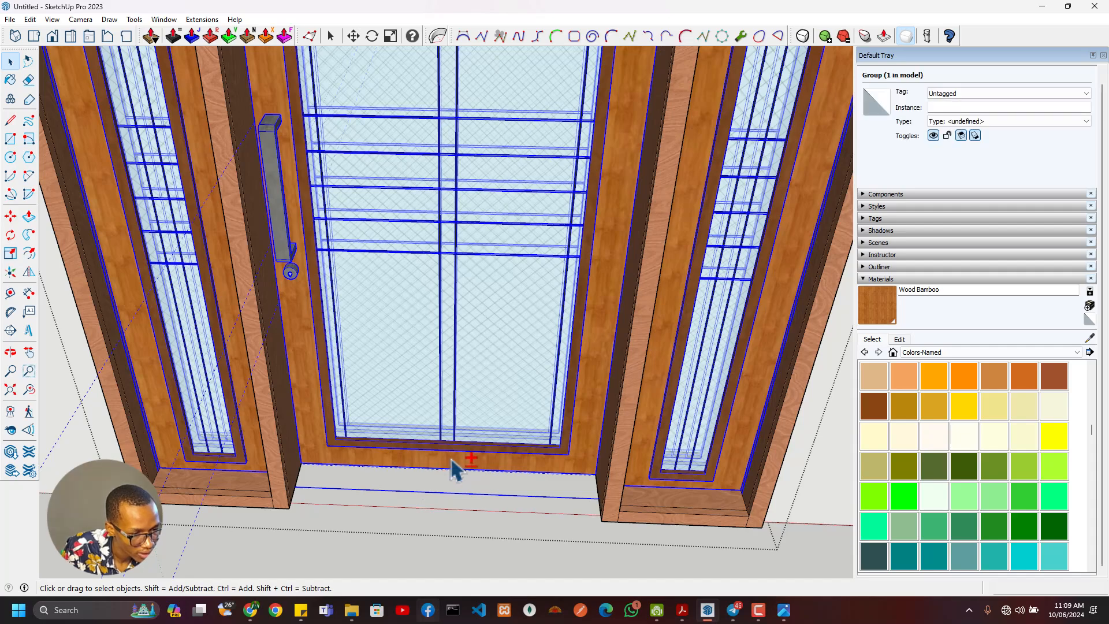
{"action": "middle_click_drag", "start_coordinate": [508, 511], "coordinate": [601, 470]}
- Switch to the reference photo 05ODLBayPoint-696x392.jpg, check the door's bottom area up close, and return to SketchUp
{"action": "key", "text": "alt+Tab"}
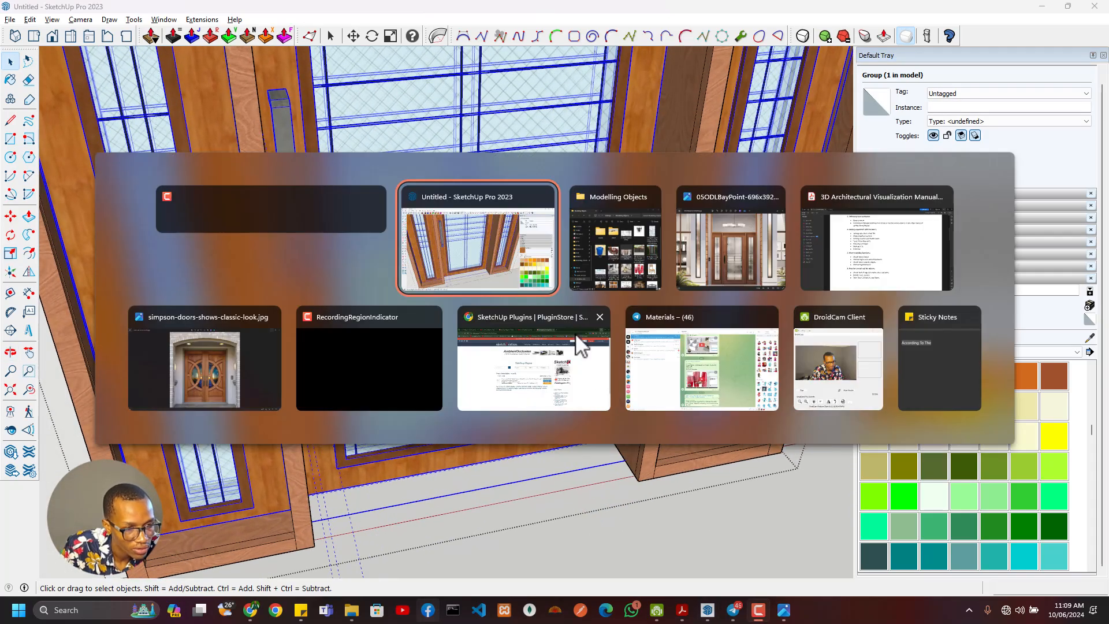
{"action": "left_click", "coordinate": [737, 251]}
{"action": "scroll", "coordinate": [572, 294], "scroll_direction": "up", "scroll_amount": 3}
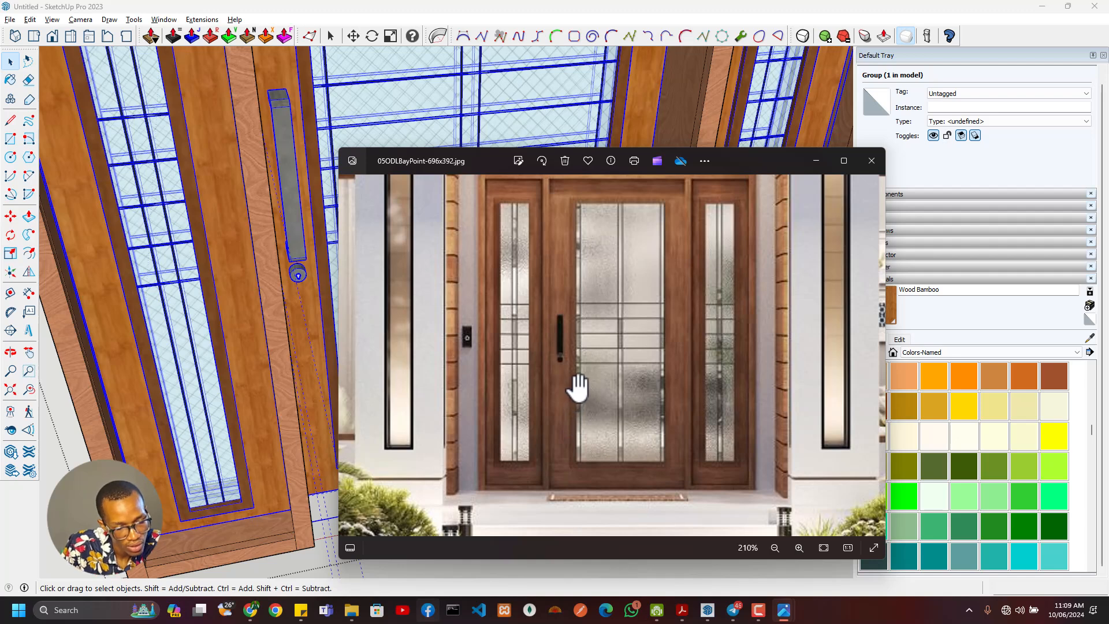
{"action": "key", "text": "alt+Tab"}
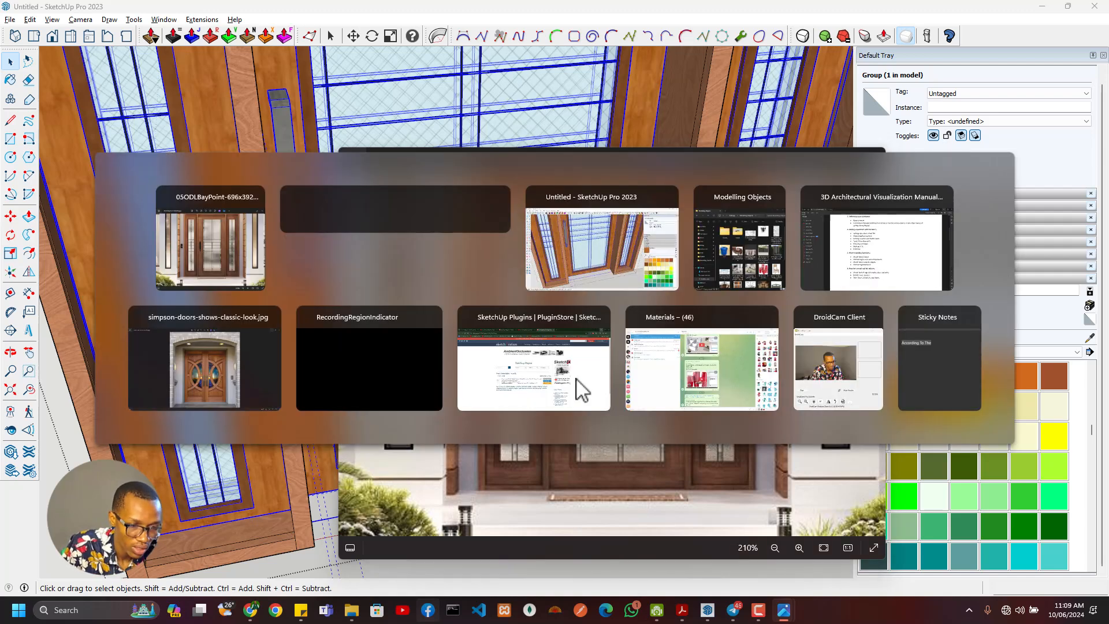
{"action": "key", "text": "alt+Tab"}
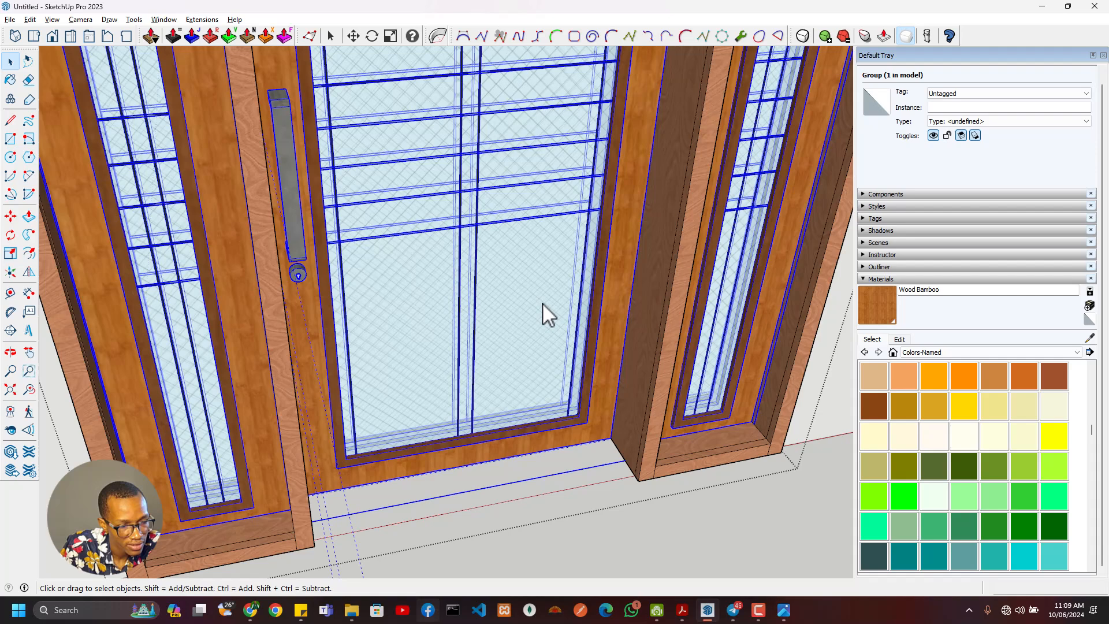
- Delete all the construction guides from the model
{"action": "scroll", "coordinate": [519, 414], "scroll_direction": "down", "scroll_amount": 6}
{"action": "mouse_move", "coordinate": [528, 421]}
{"action": "middle_mouse_down"}
{"action": "mouse_move", "coordinate": [632, 381]}
{"action": "mouse_move", "coordinate": [572, 391]}
{"action": "middle_mouse_up"}
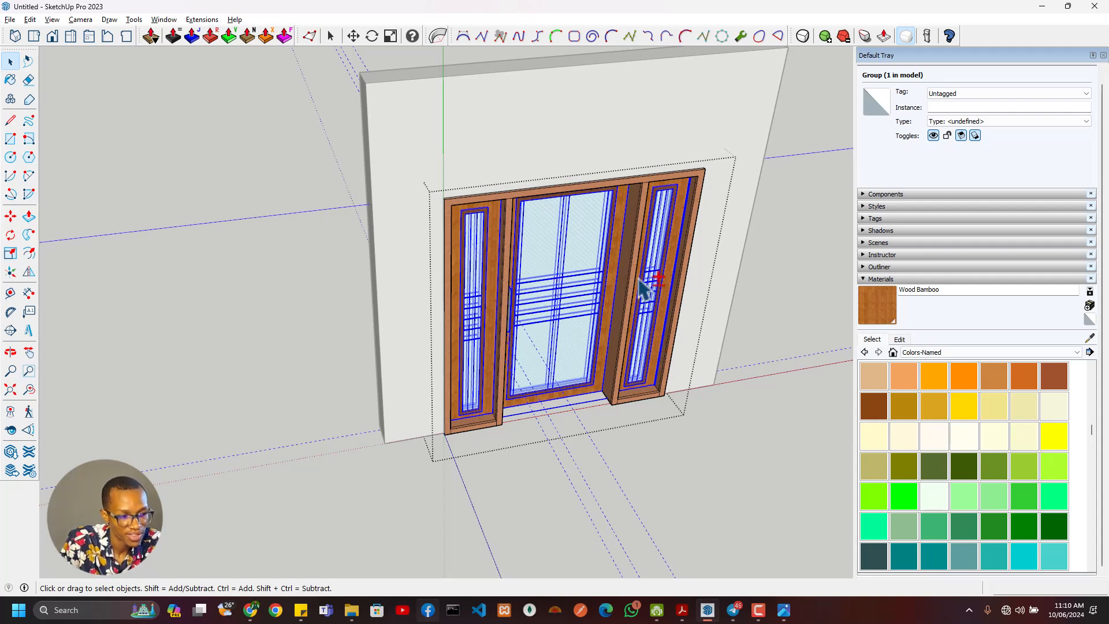
{"action": "scroll", "coordinate": [547, 406], "scroll_direction": "down", "scroll_amount": 3}
{"action": "scroll", "coordinate": [592, 367], "scroll_direction": "up", "scroll_amount": 4}
{"action": "middle_click_drag", "start_coordinate": [592, 367], "coordinate": [249, 361]}
{"action": "scroll", "coordinate": [430, 369], "scroll_direction": "down", "scroll_amount": 2}
{"action": "middle_click_drag", "start_coordinate": [425, 398], "coordinate": [509, 430]}
{"action": "scroll", "coordinate": [339, 444], "scroll_direction": "down", "scroll_amount": 2}
{"action": "left_click", "coordinate": [30, 19]}
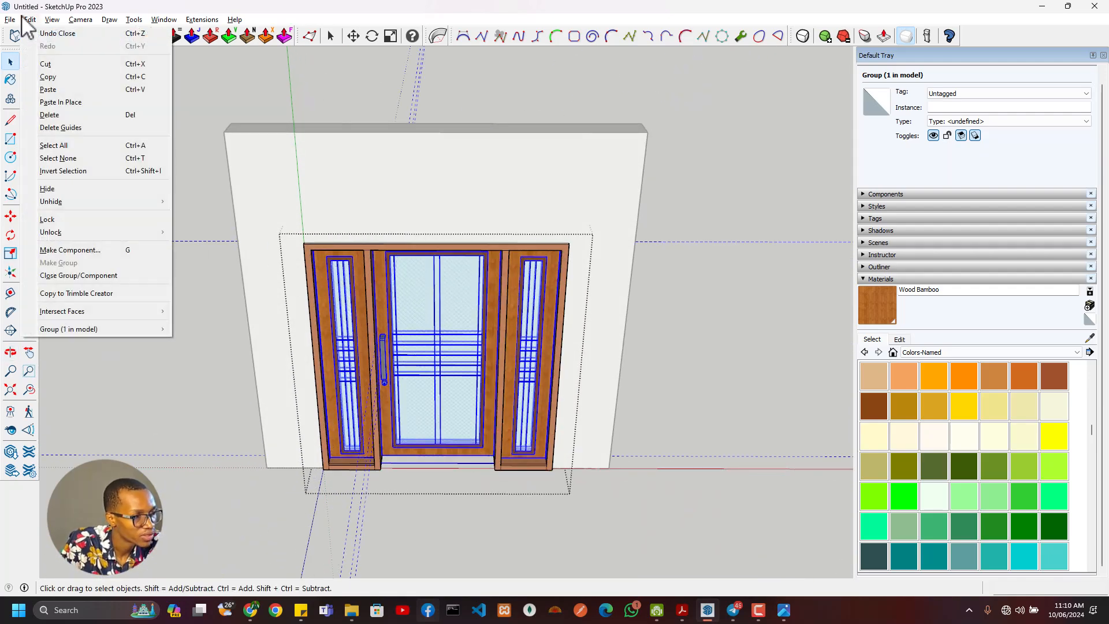
{"action": "left_click", "coordinate": [61, 127]}
- Review the door assembly and its threshold without the guides from several angles
{"action": "scroll", "coordinate": [462, 442], "scroll_direction": "down", "scroll_amount": 2}
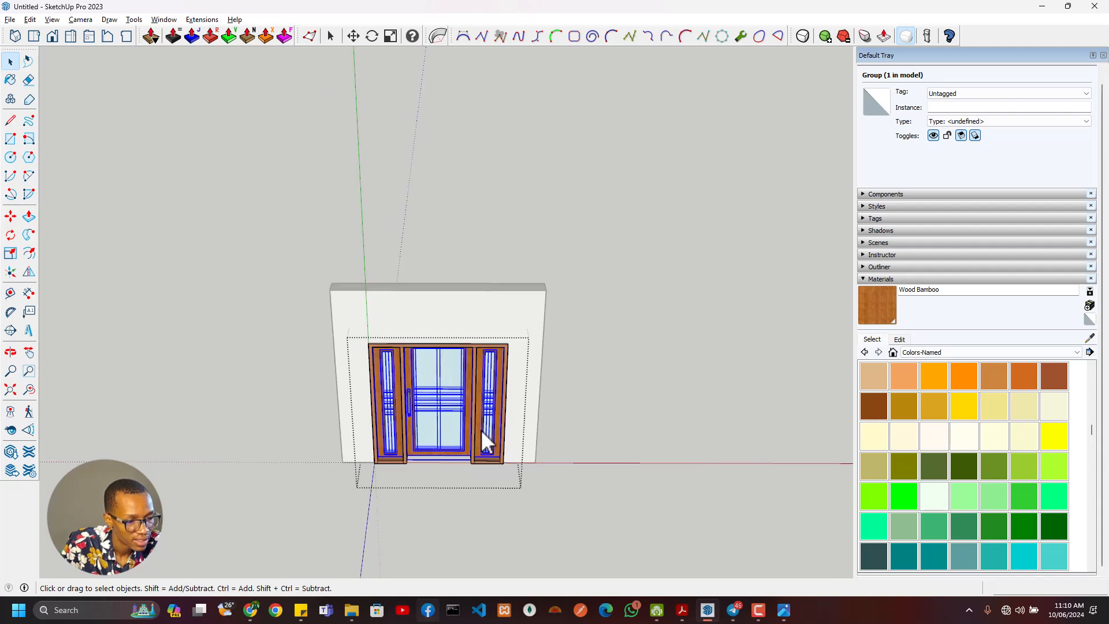
{"action": "middle_click_drag", "start_coordinate": [483, 431], "coordinate": [403, 470]}
{"action": "scroll", "coordinate": [577, 427], "scroll_direction": "up", "scroll_amount": 4}
{"action": "scroll", "coordinate": [577, 427], "scroll_direction": "up", "scroll_amount": 2}
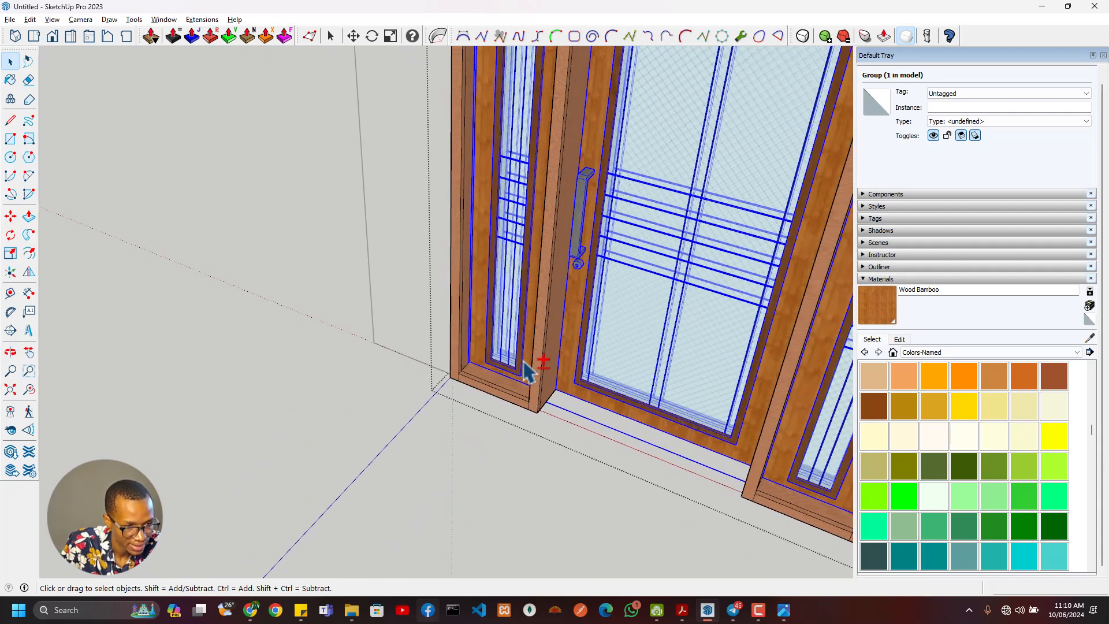
{"action": "scroll", "coordinate": [545, 370], "scroll_direction": "down", "scroll_amount": 3}
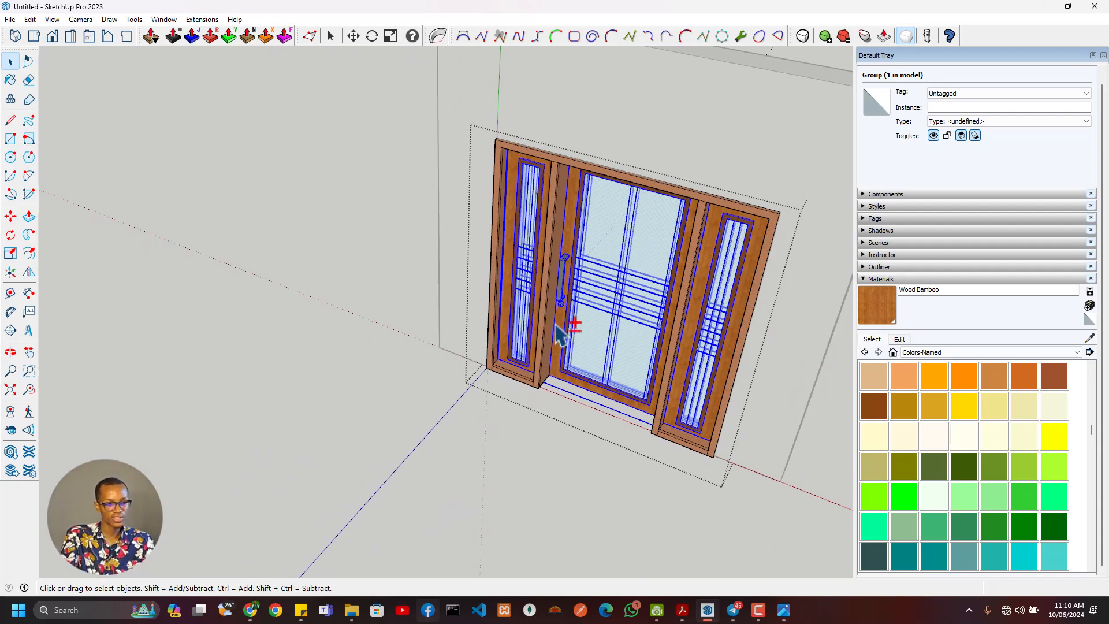
{"action": "scroll", "coordinate": [569, 301], "scroll_direction": "up", "scroll_amount": 2}
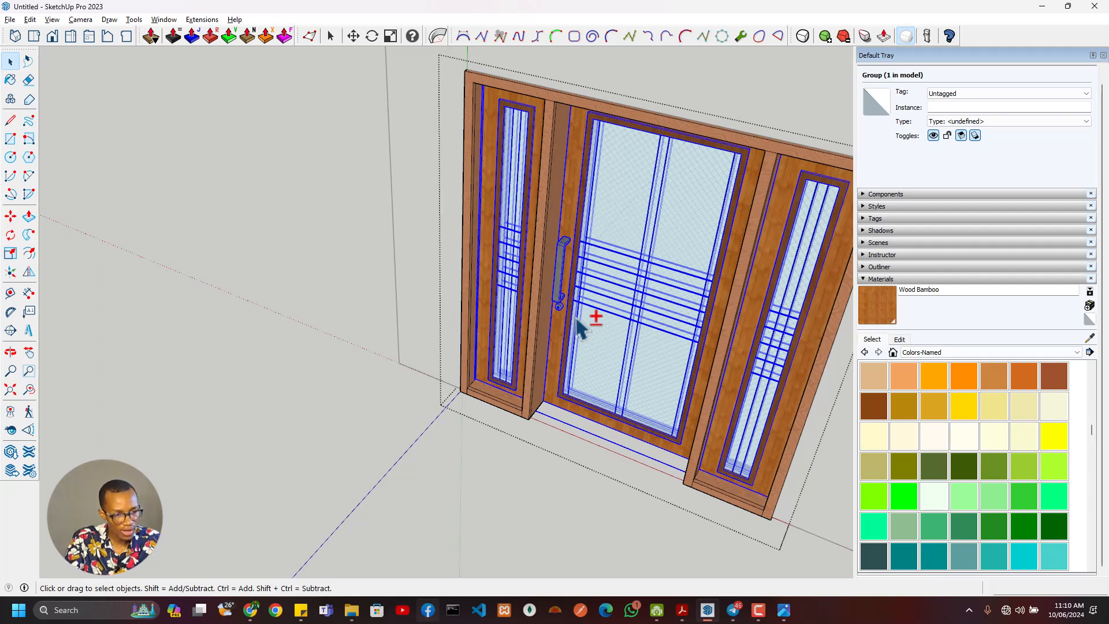
{"action": "left_click_drag", "start_coordinate": [398, 457], "coordinate": [583, 205]}
- Leave the door group, select the wall face around it and extend the selection to its connected geometry
{"action": "key", "text": "space"}
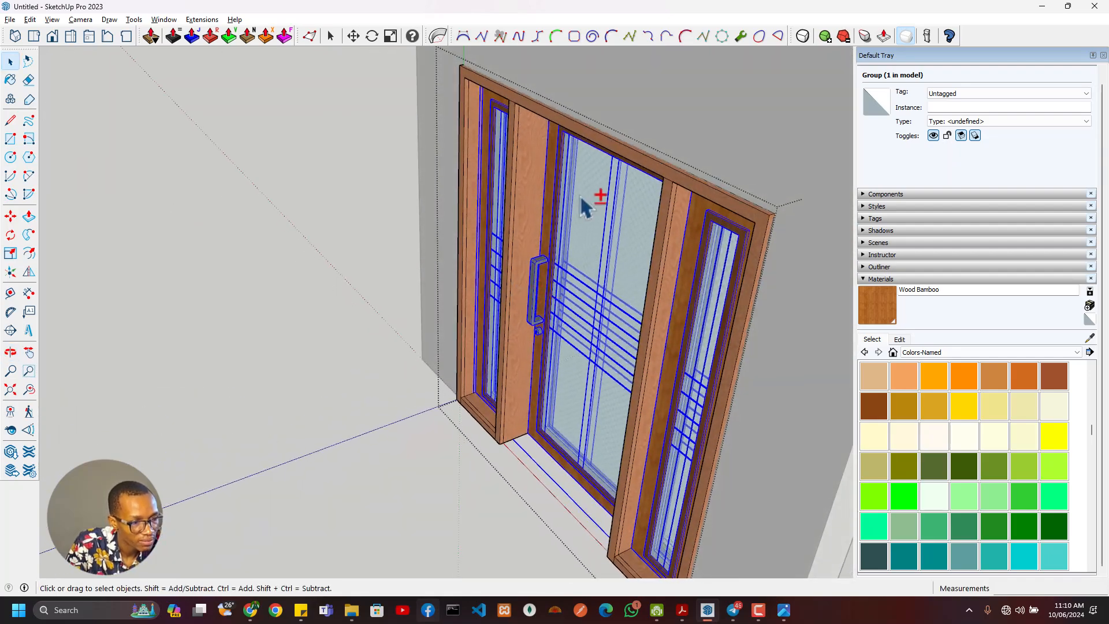
{"action": "left_click", "coordinate": [595, 112]}
{"action": "left_click", "coordinate": [632, 100]}
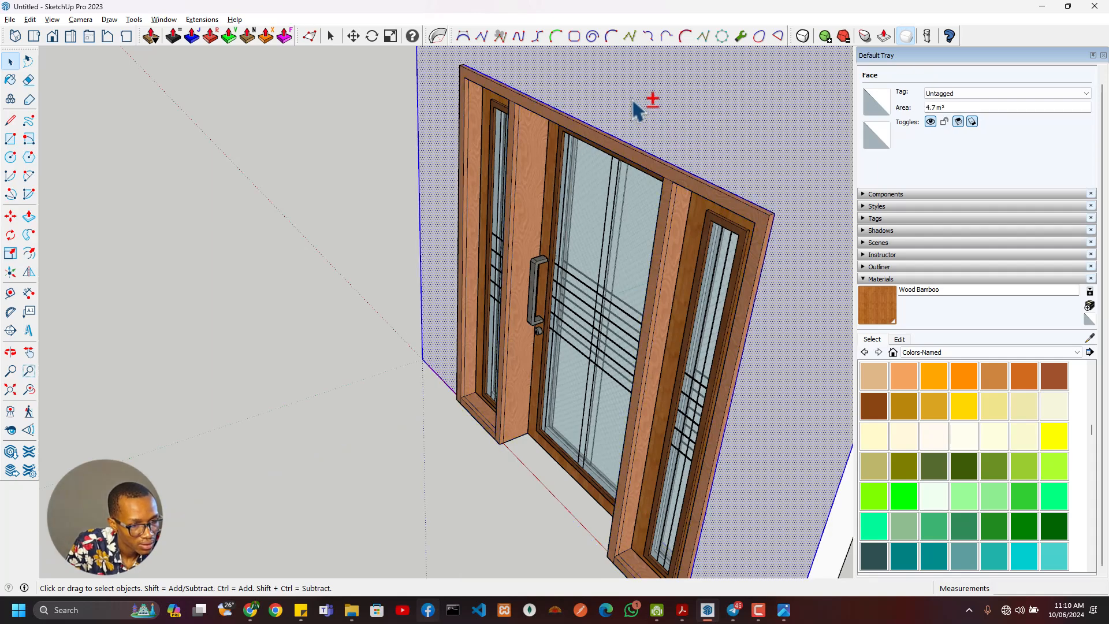
{"action": "right_click", "coordinate": [634, 102]}
{"action": "left_click", "coordinate": [684, 199]}
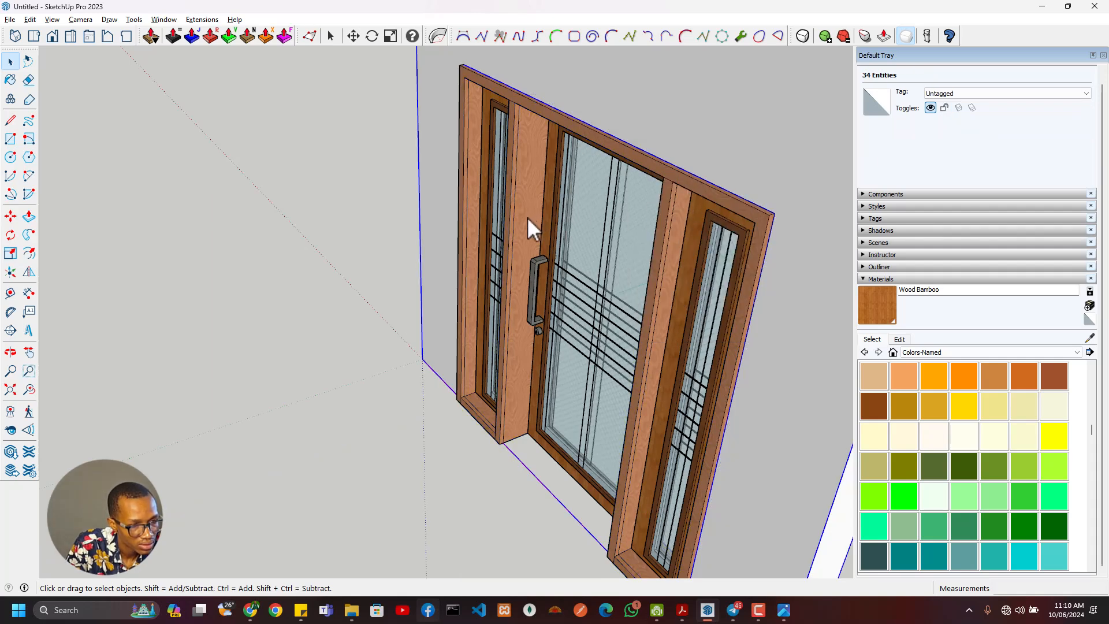
- Enter the door assembly group and open its Sider Door side panel component for editing
{"action": "left_click", "coordinate": [527, 218]}
{"action": "double_click", "coordinate": [527, 218]}
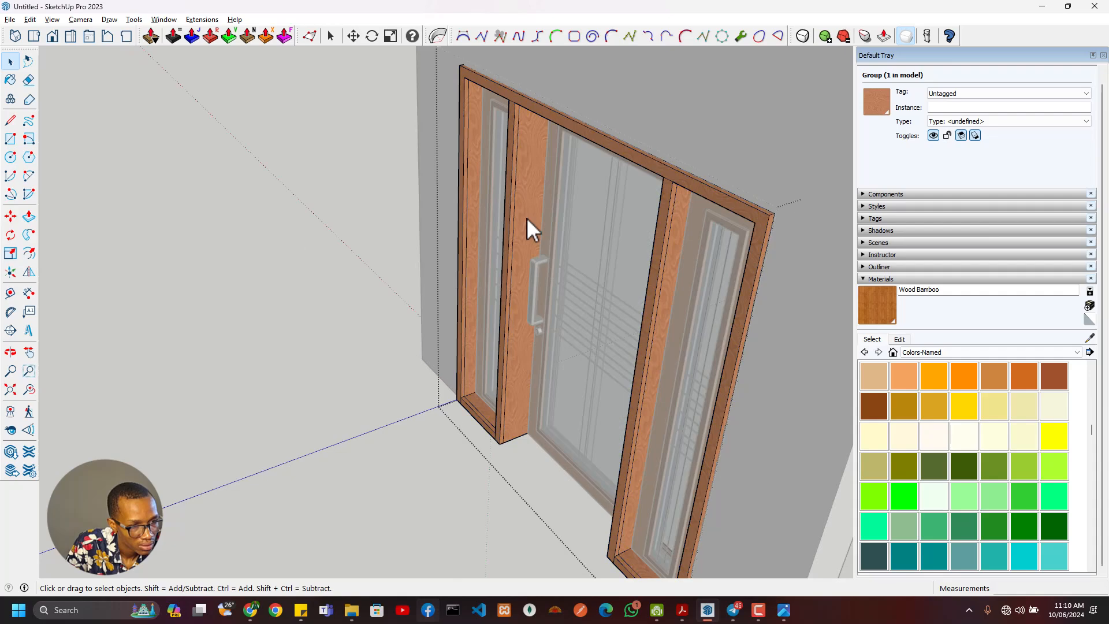
{"action": "key", "text": "Escape"}
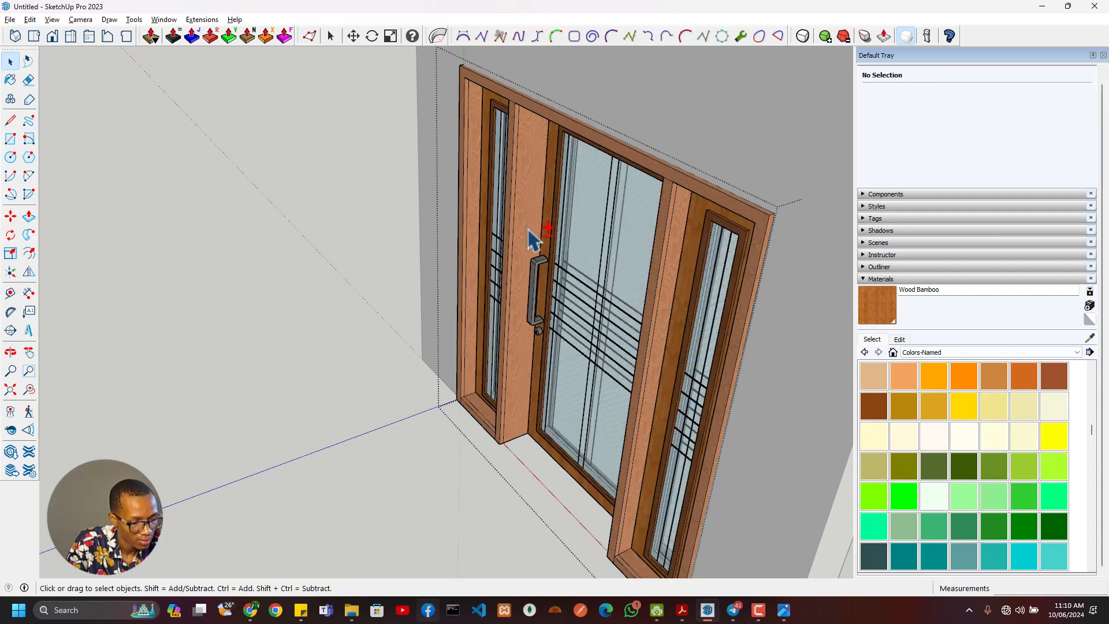
{"action": "key", "text": "shift+h"}
{"action": "middle_click_drag", "start_coordinate": [582, 205], "coordinate": [584, 350]}
{"action": "scroll", "coordinate": [453, 370], "scroll_direction": "up", "scroll_amount": 6}
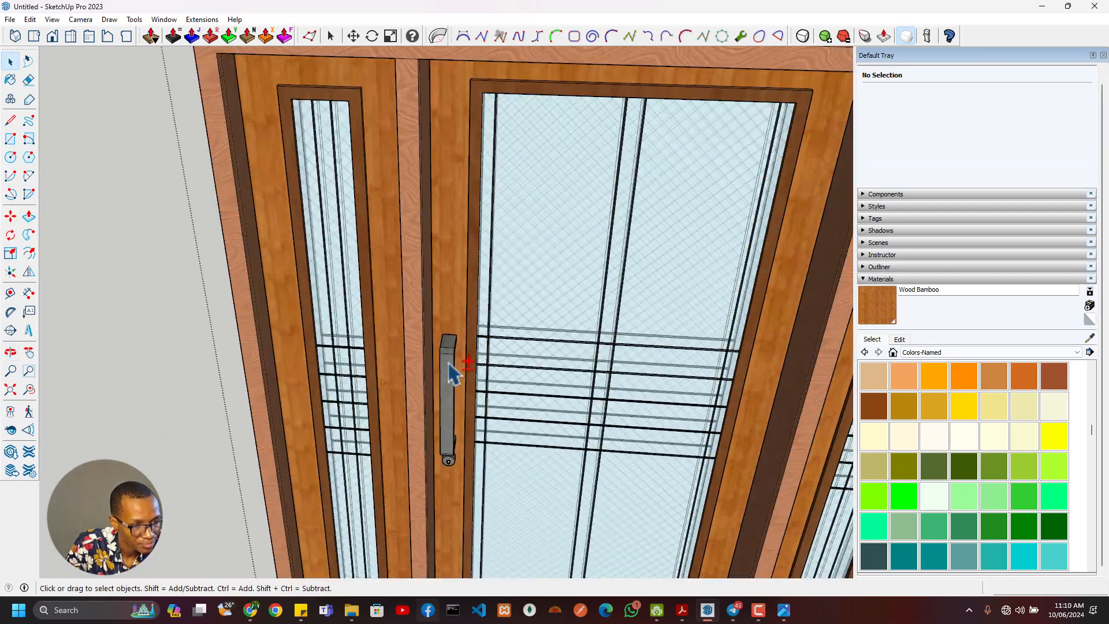
{"action": "middle_click_drag", "start_coordinate": [448, 411], "coordinate": [389, 532]}
{"action": "scroll", "coordinate": [371, 522], "scroll_direction": "up", "scroll_amount": 6}
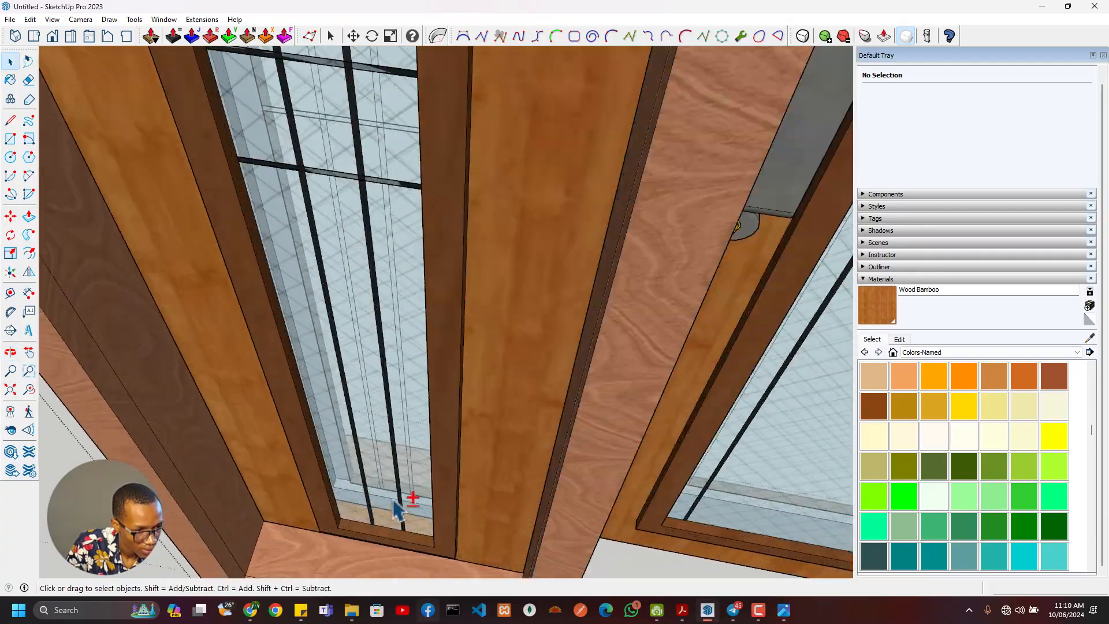
{"action": "scroll", "coordinate": [355, 491], "scroll_direction": "down", "scroll_amount": 10}
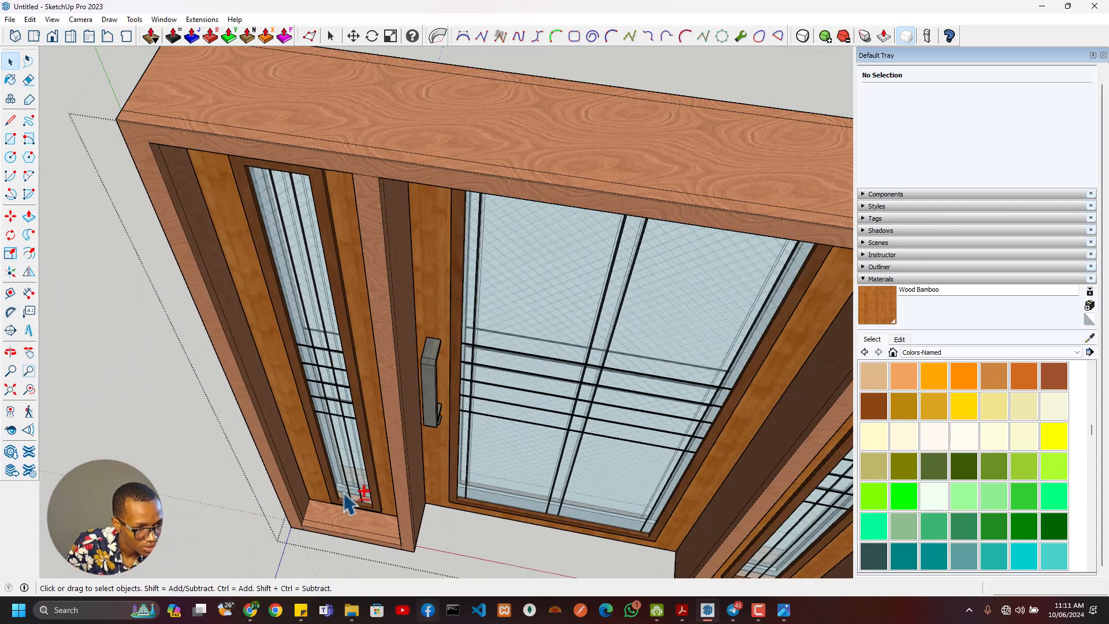
{"action": "middle_click_drag", "start_coordinate": [349, 495], "coordinate": [378, 433]}
{"action": "double_click", "coordinate": [378, 437]}
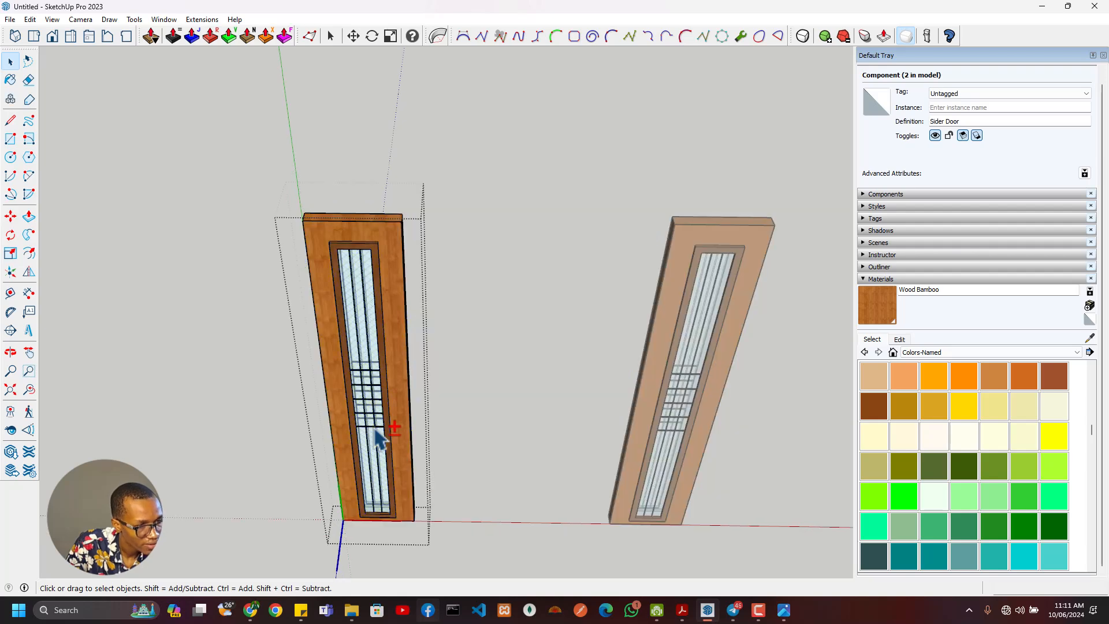
- Select the faces of the side panel's two vertical glazing bars and make them a group
{"action": "middle_click_drag", "start_coordinate": [375, 445], "coordinate": [901, 373]}
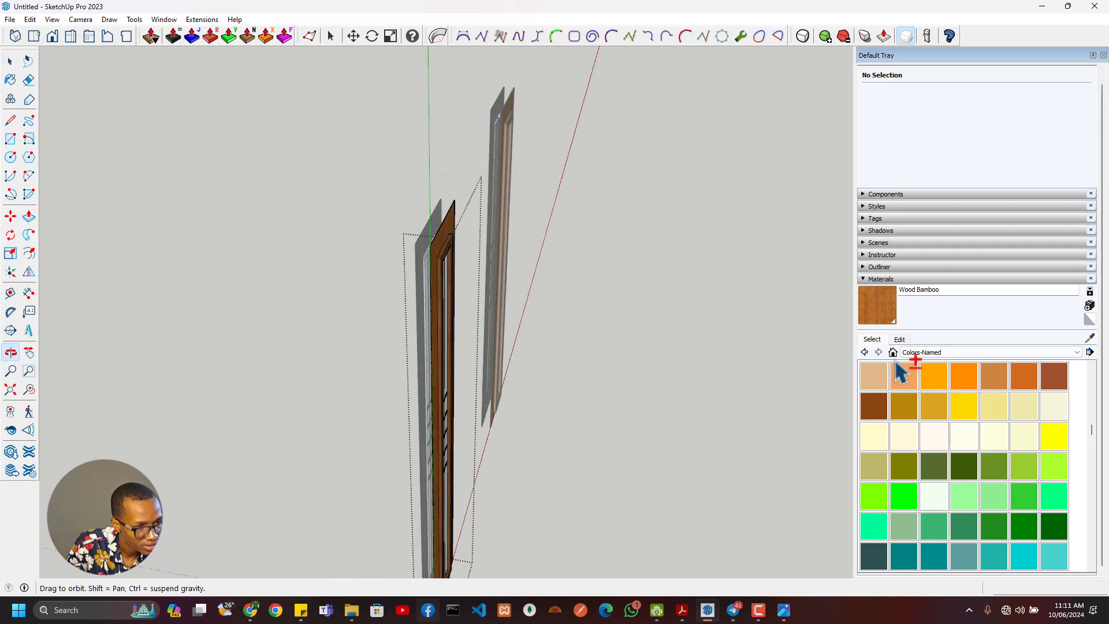
{"action": "middle_click_drag", "start_coordinate": [397, 360], "coordinate": [414, 411]}
{"action": "scroll", "coordinate": [333, 390], "scroll_direction": "up", "scroll_amount": 5}
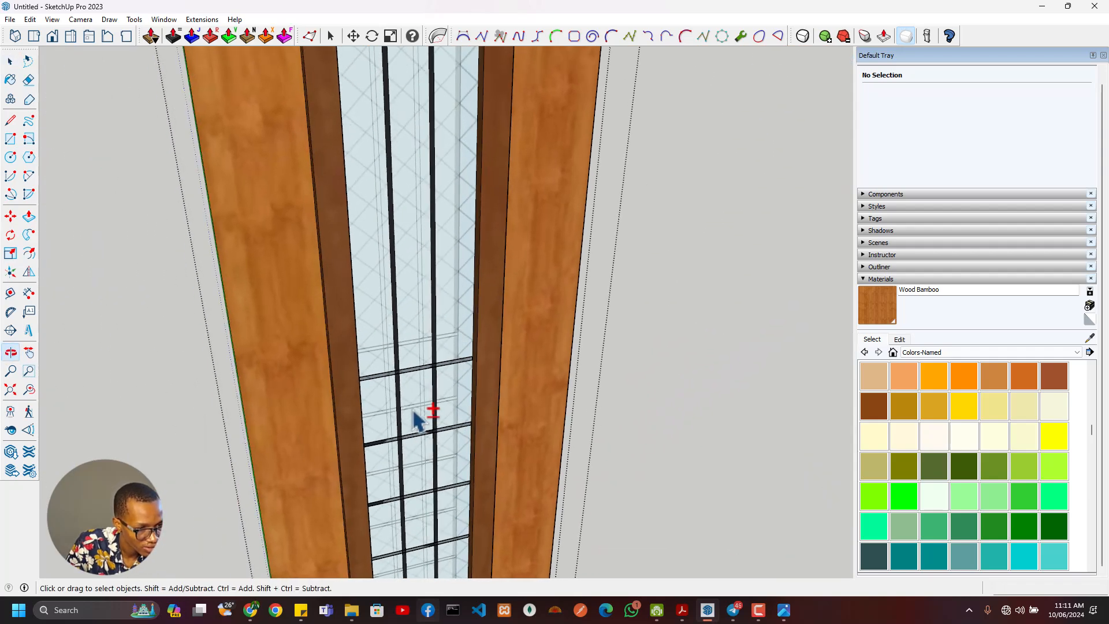
{"action": "scroll", "coordinate": [439, 379], "scroll_direction": "down", "scroll_amount": 2}
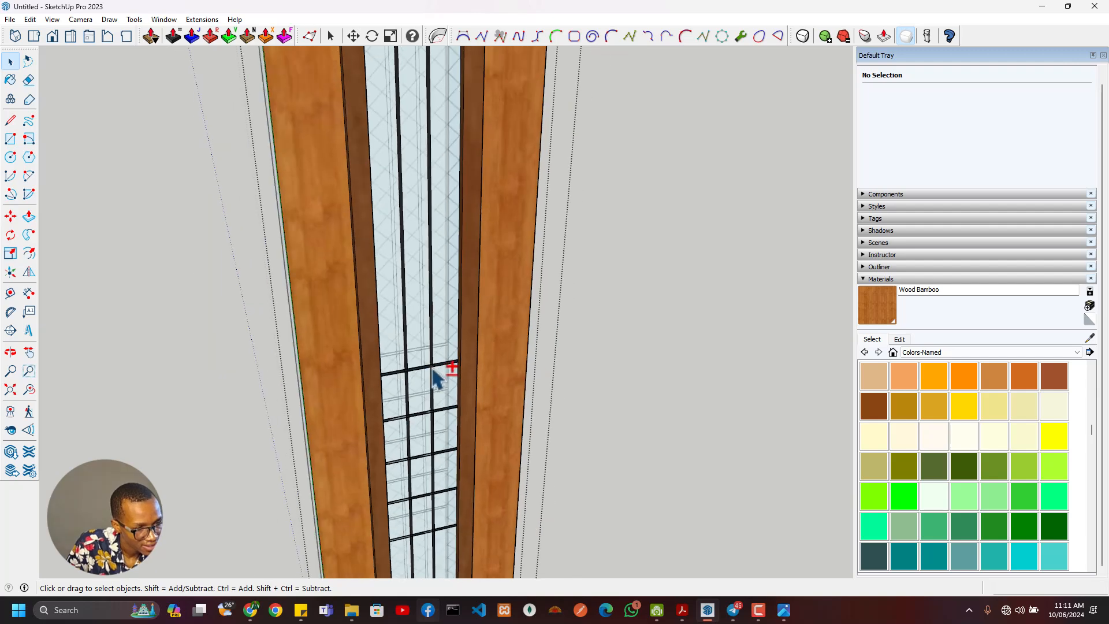
{"action": "scroll", "coordinate": [448, 371], "scroll_direction": "up", "scroll_amount": 4}
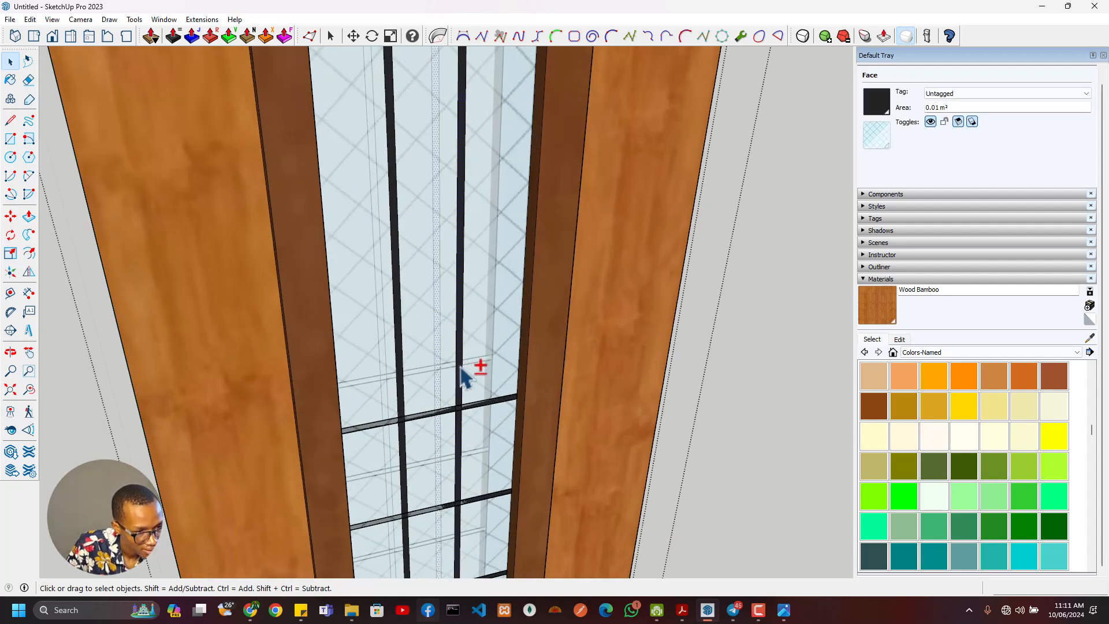
{"action": "scroll", "coordinate": [411, 407], "scroll_direction": "up", "scroll_amount": 3}
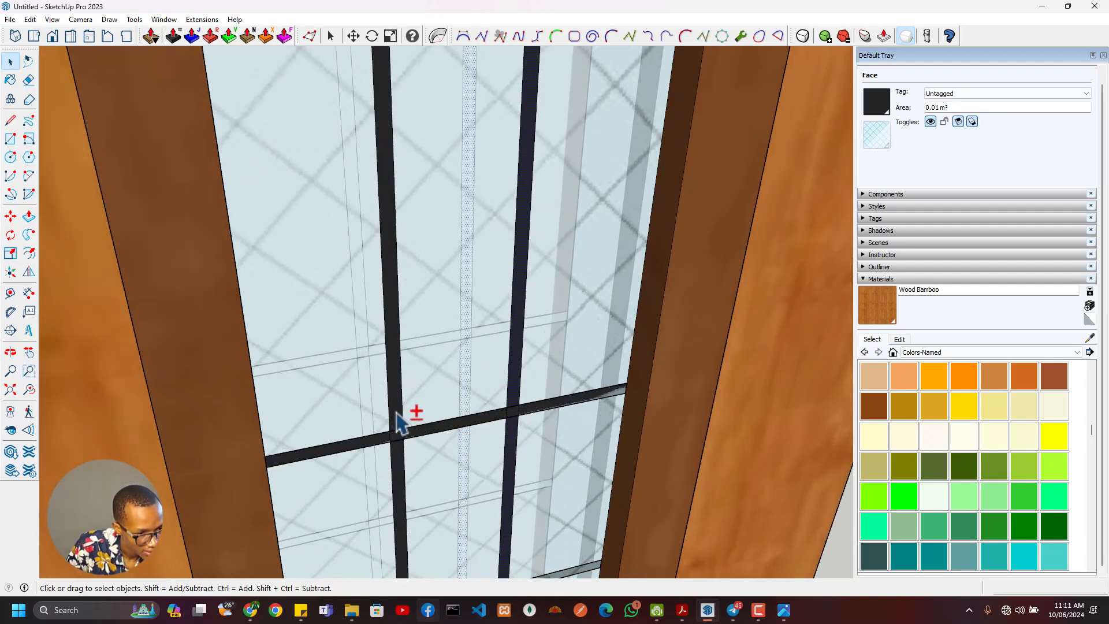
{"action": "scroll", "coordinate": [412, 429], "scroll_direction": "down", "scroll_amount": 4}
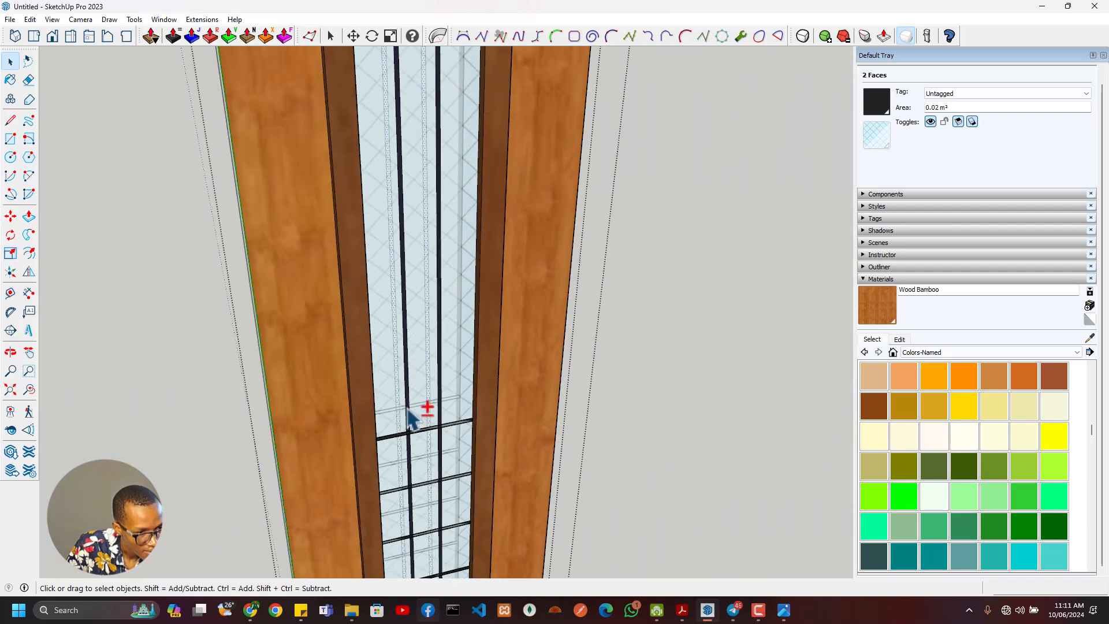
{"action": "scroll", "coordinate": [408, 407], "scroll_direction": "up", "scroll_amount": 5}
{"action": "right_click", "coordinate": [411, 407]}
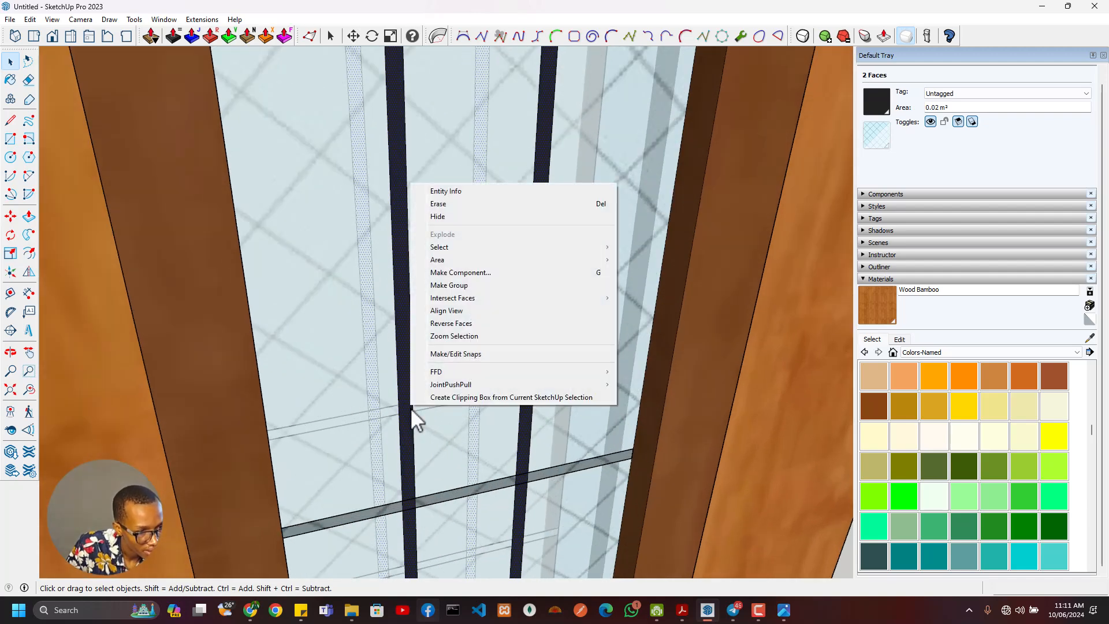
{"action": "left_click", "coordinate": [456, 286]}
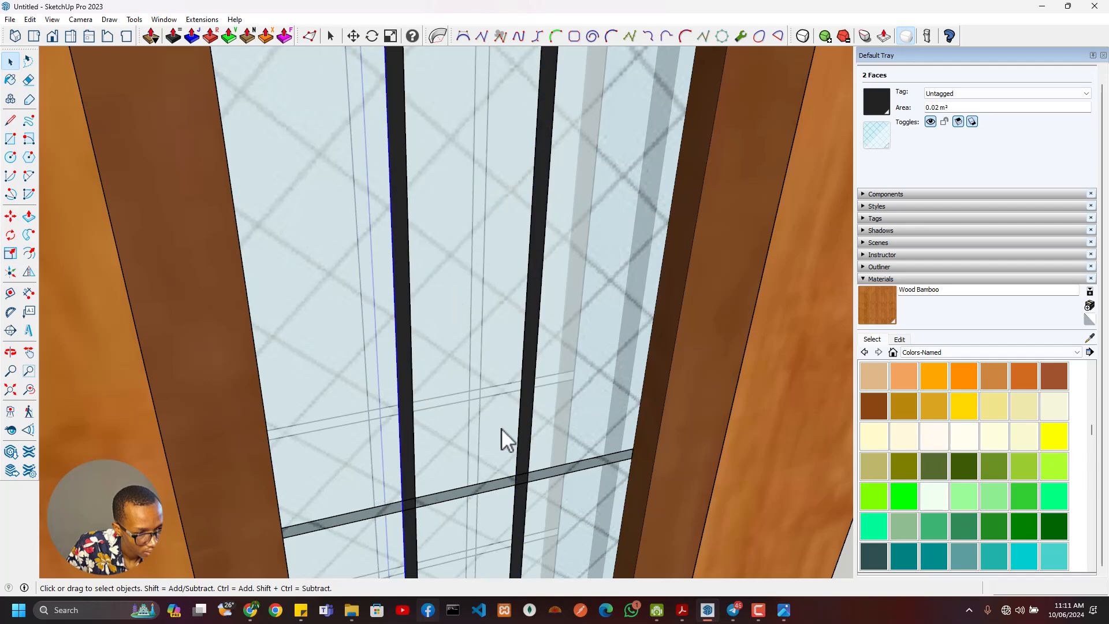
- Delete the glass face behind the glazing bars of the side panel
{"action": "scroll", "coordinate": [539, 414], "scroll_direction": "down", "scroll_amount": 5}
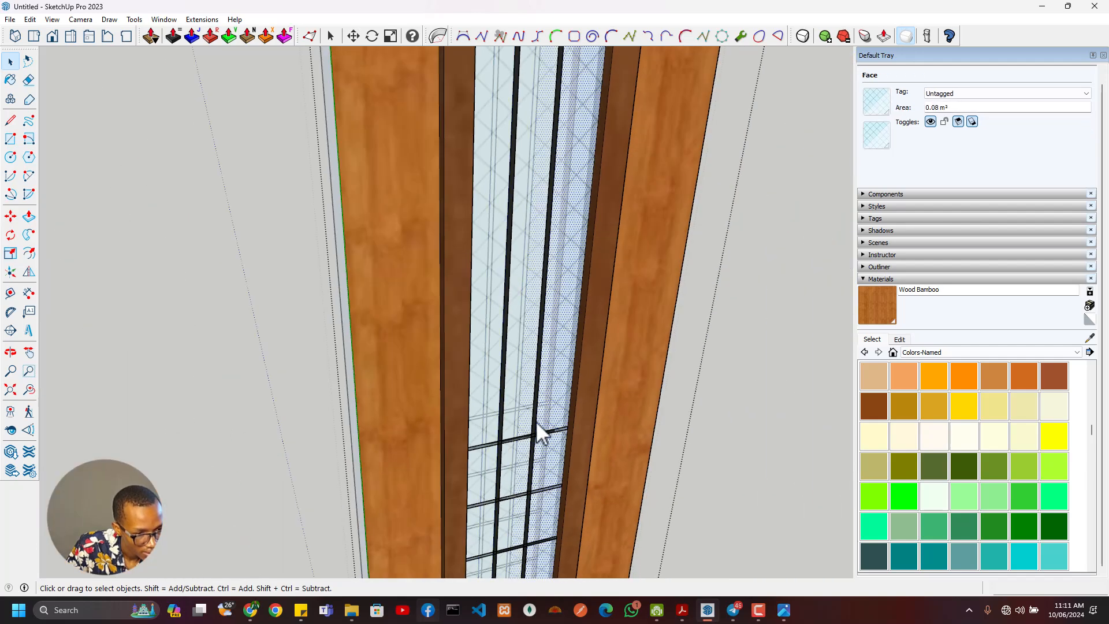
{"action": "middle_click_drag", "start_coordinate": [537, 424], "coordinate": [486, 434]}
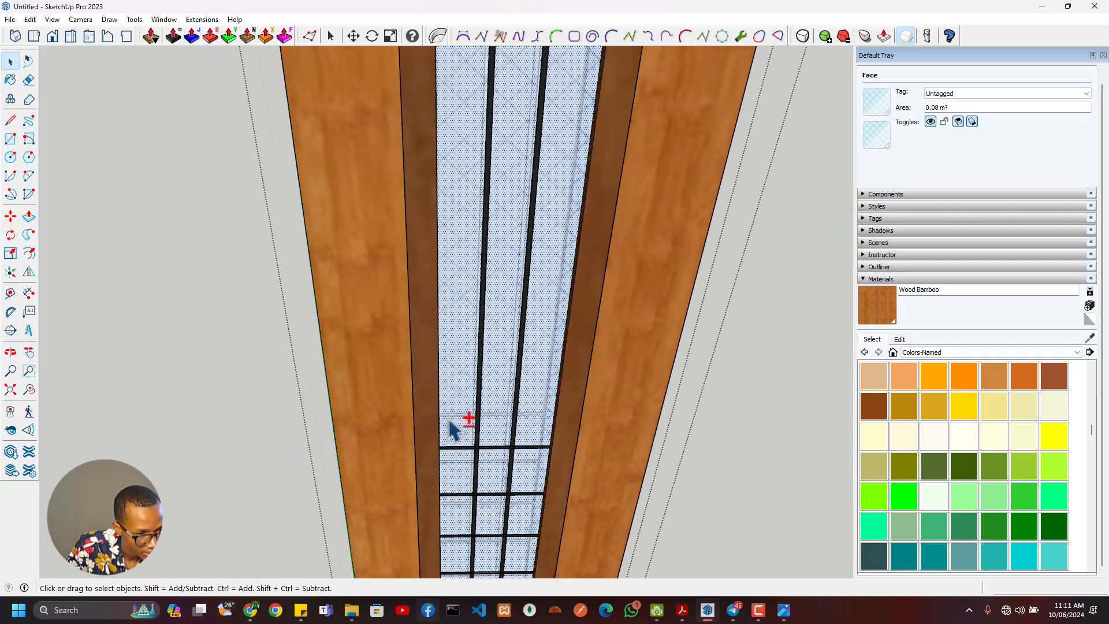
{"action": "key", "text": "Delete"}
{"action": "scroll", "coordinate": [453, 445], "scroll_direction": "down", "scroll_amount": 5}
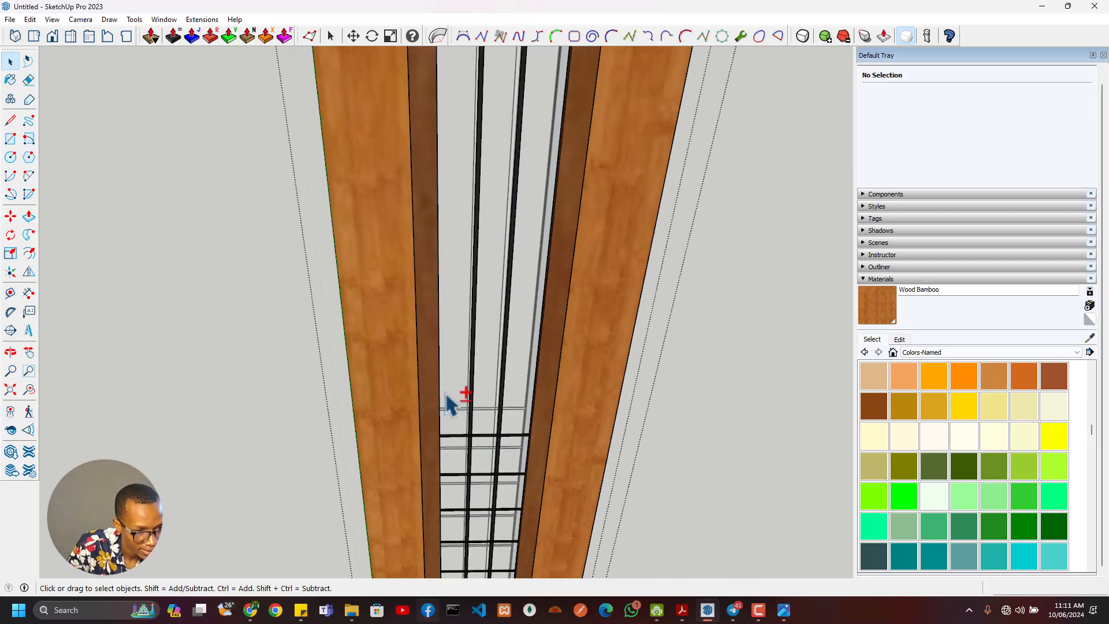
{"action": "middle_click_drag", "start_coordinate": [458, 398], "coordinate": [635, 164]}
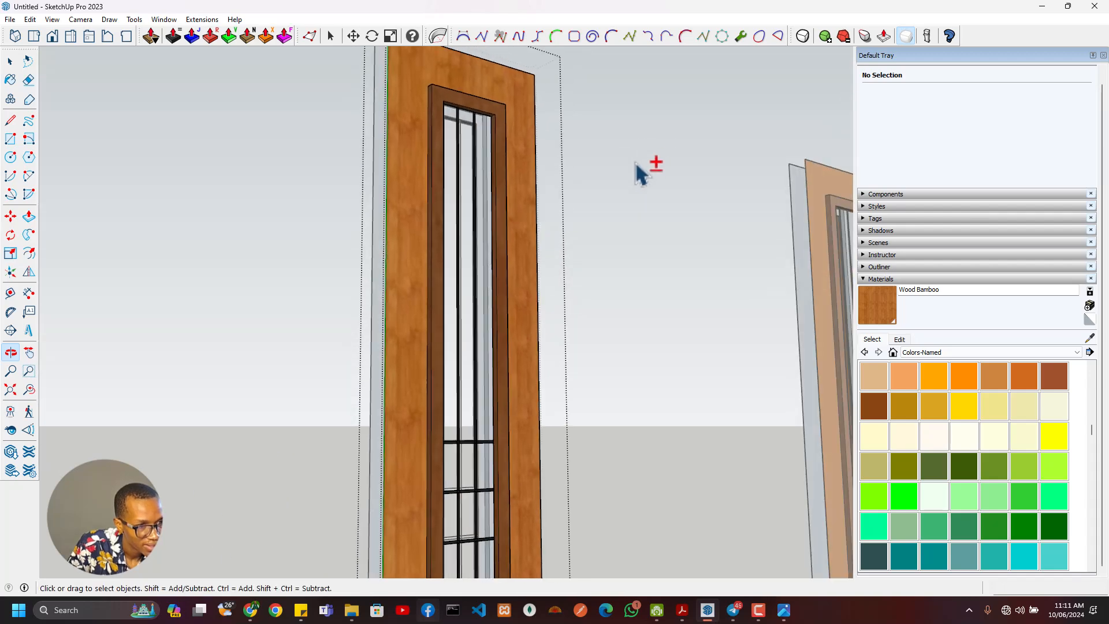
{"action": "mouse_move", "coordinate": [463, 122]}
{"action": "middle_mouse_down"}
{"action": "mouse_move", "coordinate": [493, 129]}
{"action": "mouse_move", "coordinate": [474, 127]}
{"action": "middle_mouse_up"}
{"action": "key", "text": "r"}
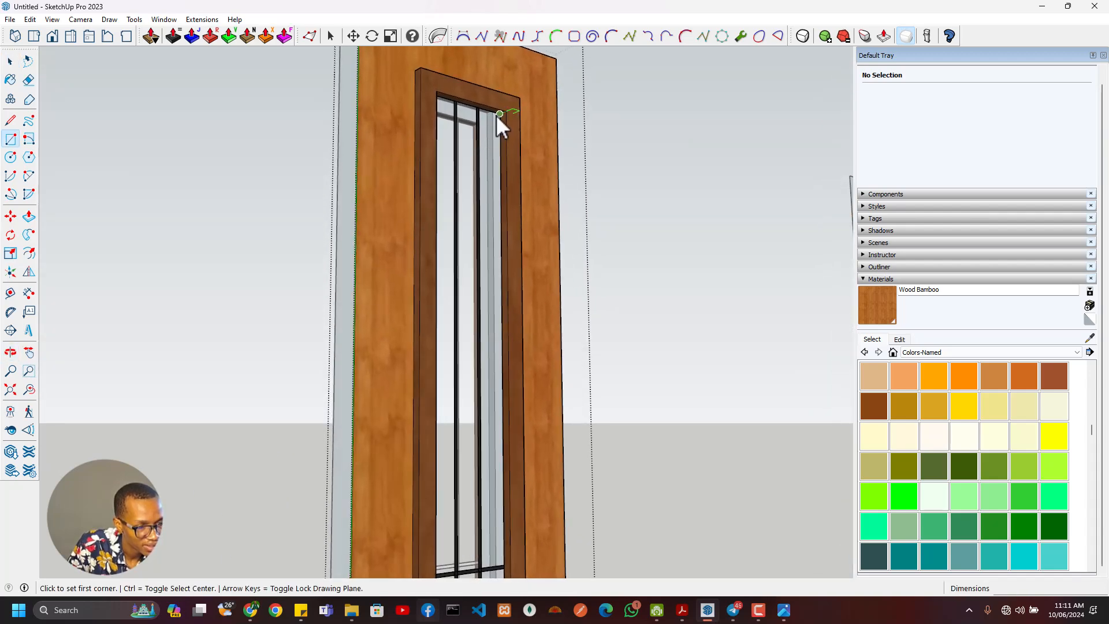
{"action": "scroll", "coordinate": [508, 118], "scroll_direction": "up", "scroll_amount": 5}
{"action": "left_click", "coordinate": [504, 115]}
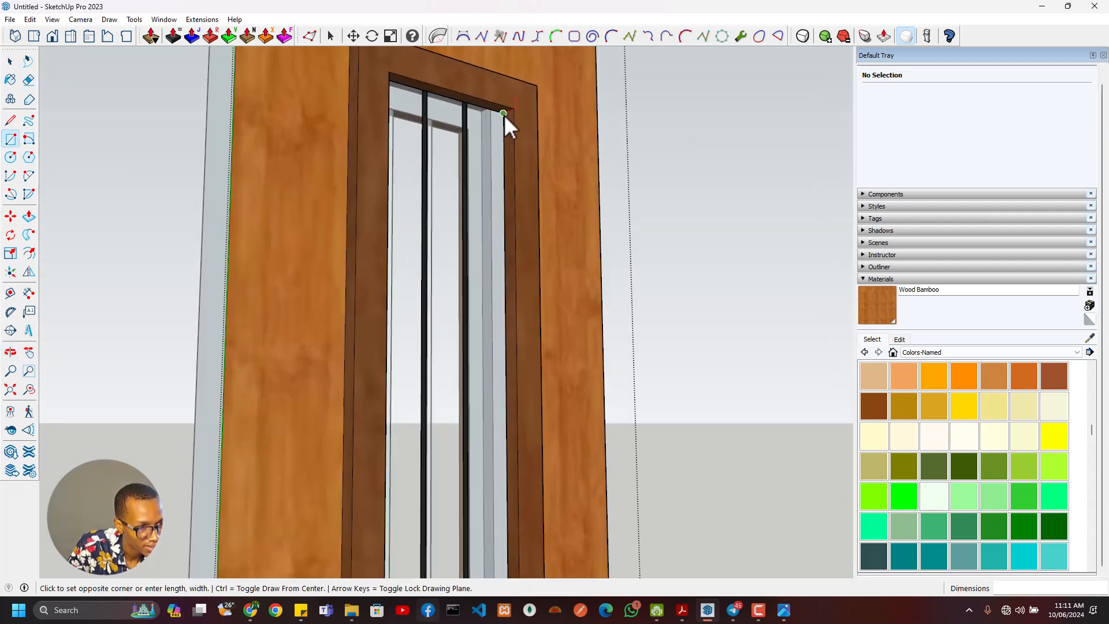
{"action": "middle_click_drag", "start_coordinate": [529, 130], "coordinate": [424, 286]}
{"action": "left_click", "coordinate": [424, 286]}
- Draw a 140 by 55 mm rectangle inside the top of the side panel's opening and extrude it down 1840 mm
{"action": "middle_click_drag", "start_coordinate": [324, 272], "coordinate": [346, 300]}
{"action": "middle_click_drag", "start_coordinate": [269, 312], "coordinate": [533, 192]}
{"action": "scroll", "coordinate": [417, 345], "scroll_direction": "up", "scroll_amount": 3}
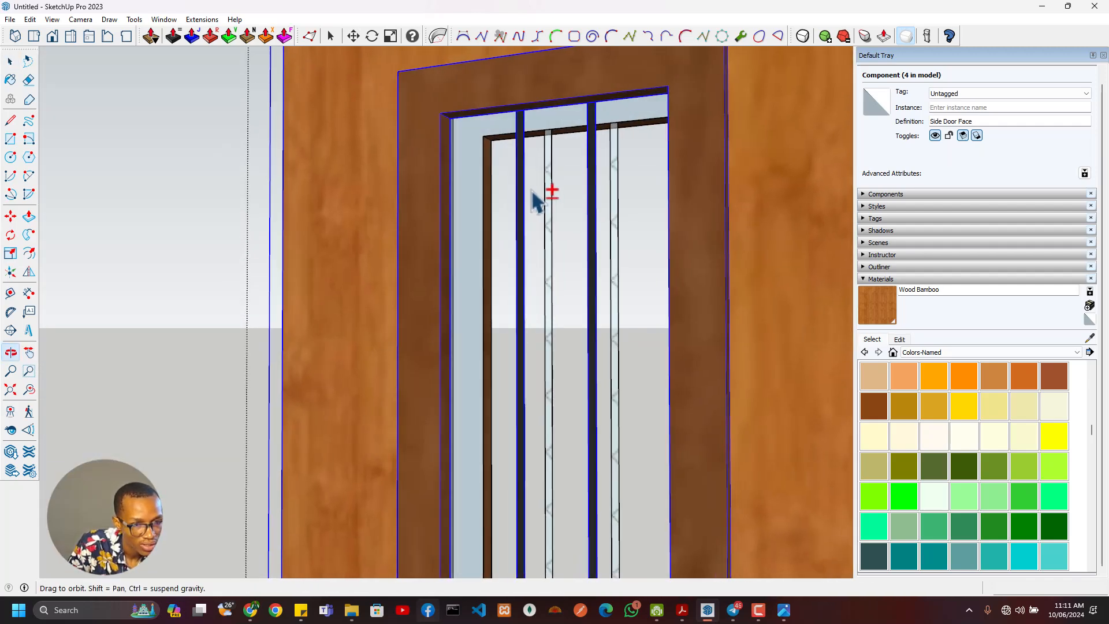
{"action": "middle_click_drag", "start_coordinate": [550, 269], "coordinate": [590, 303], "text": "shift"}
{"action": "key", "text": "r"}
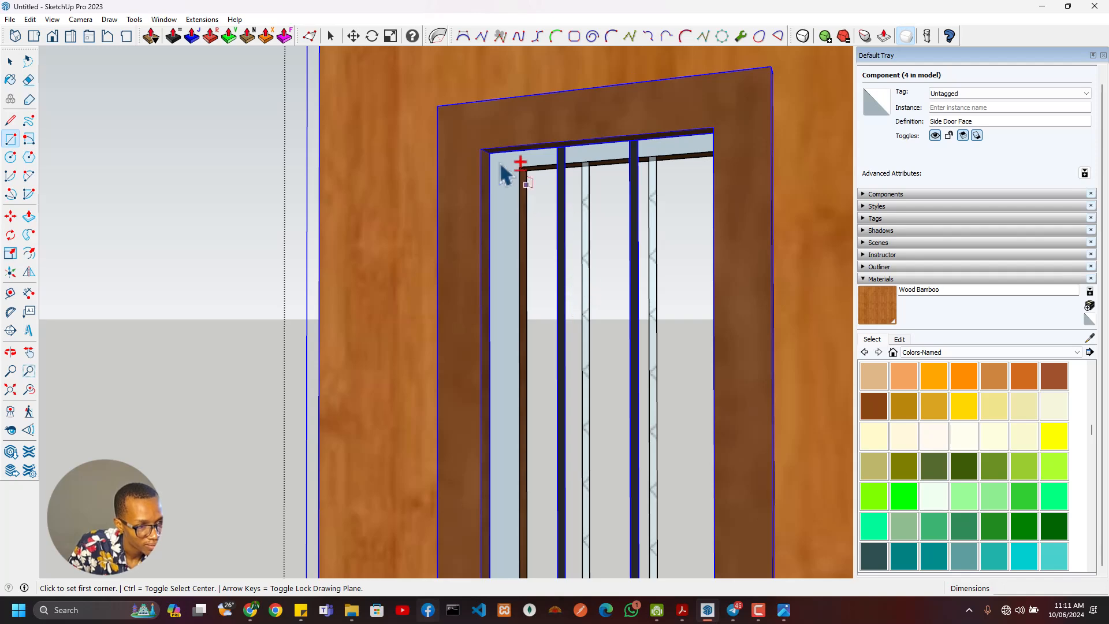
{"action": "mouse_move", "coordinate": [516, 186]}
{"action": "middle_mouse_down"}
{"action": "mouse_move", "coordinate": [508, 154]}
{"action": "mouse_move", "coordinate": [520, 136]}
{"action": "mouse_move", "coordinate": [612, 92]}
{"action": "mouse_move", "coordinate": [759, 122]}
{"action": "middle_mouse_up"}
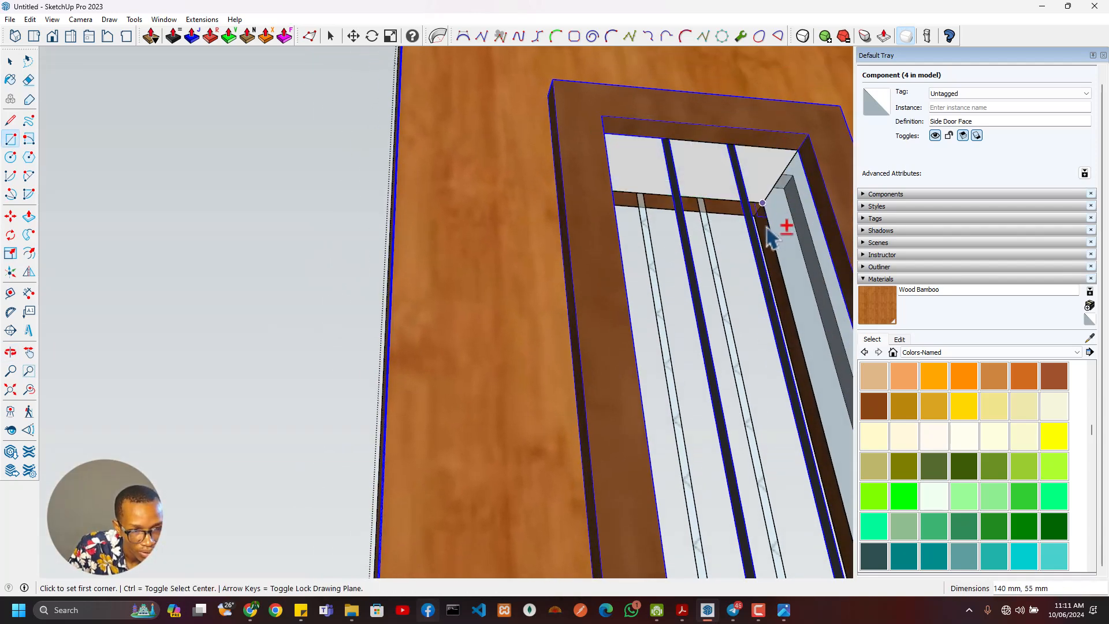
{"action": "middle_click_drag", "start_coordinate": [747, 304], "coordinate": [563, 413], "text": "shift"}
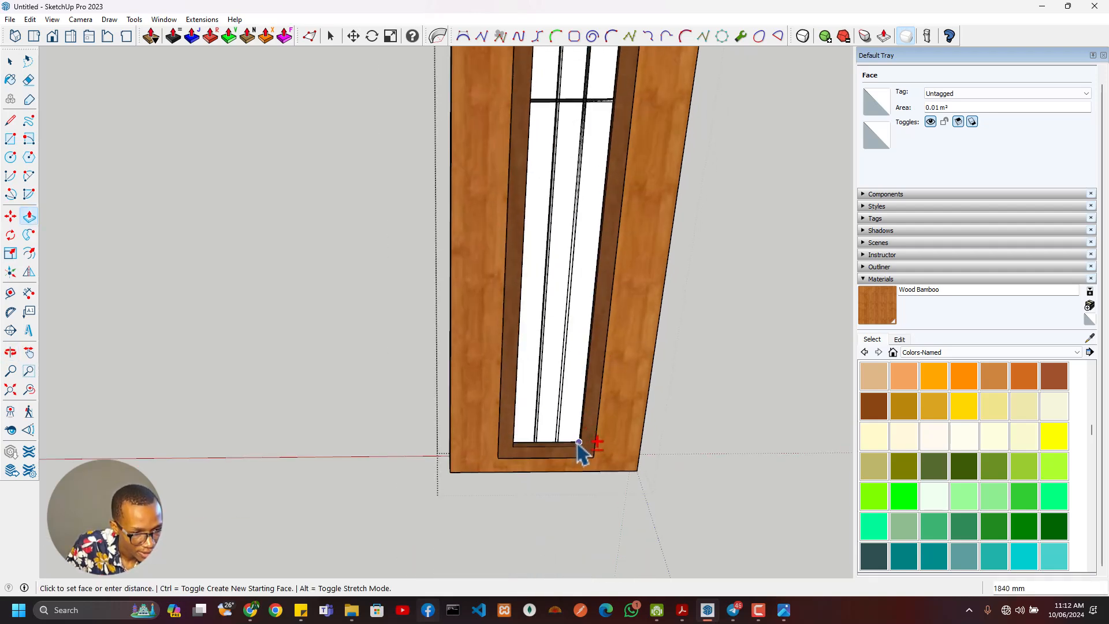
{"action": "scroll", "coordinate": [549, 419], "scroll_direction": "down", "scroll_amount": 6}
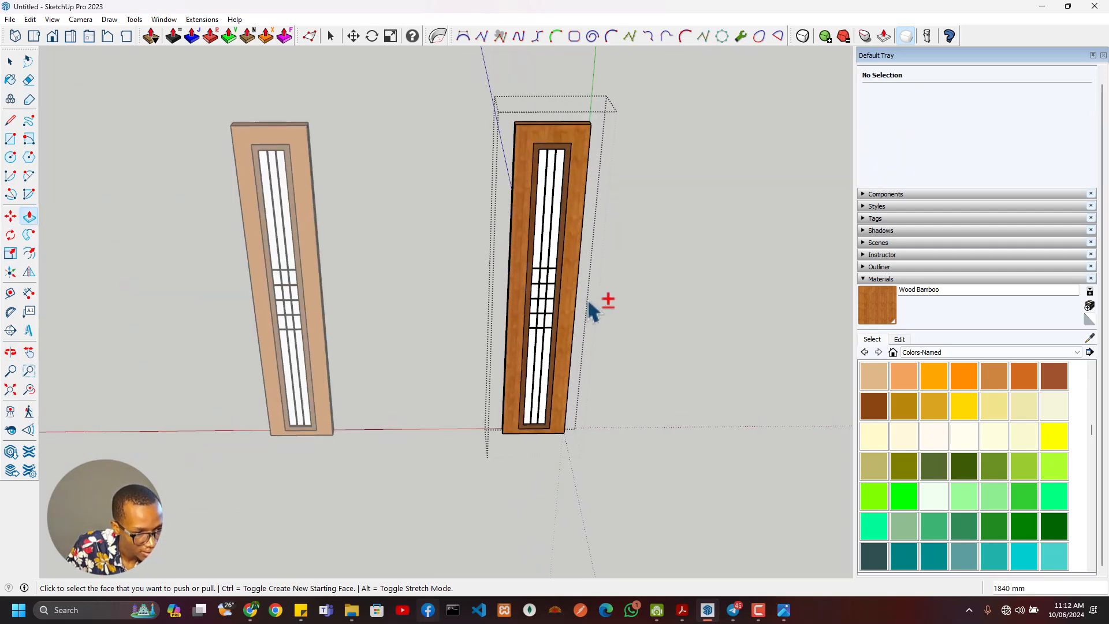
- Select all connected geometry of the extruded block in the side panel's opening and make it a group
{"action": "scroll", "coordinate": [572, 294], "scroll_direction": "up", "scroll_amount": 5}
{"action": "middle_click_drag", "start_coordinate": [549, 268], "coordinate": [507, 226]}
{"action": "key", "text": "space"}
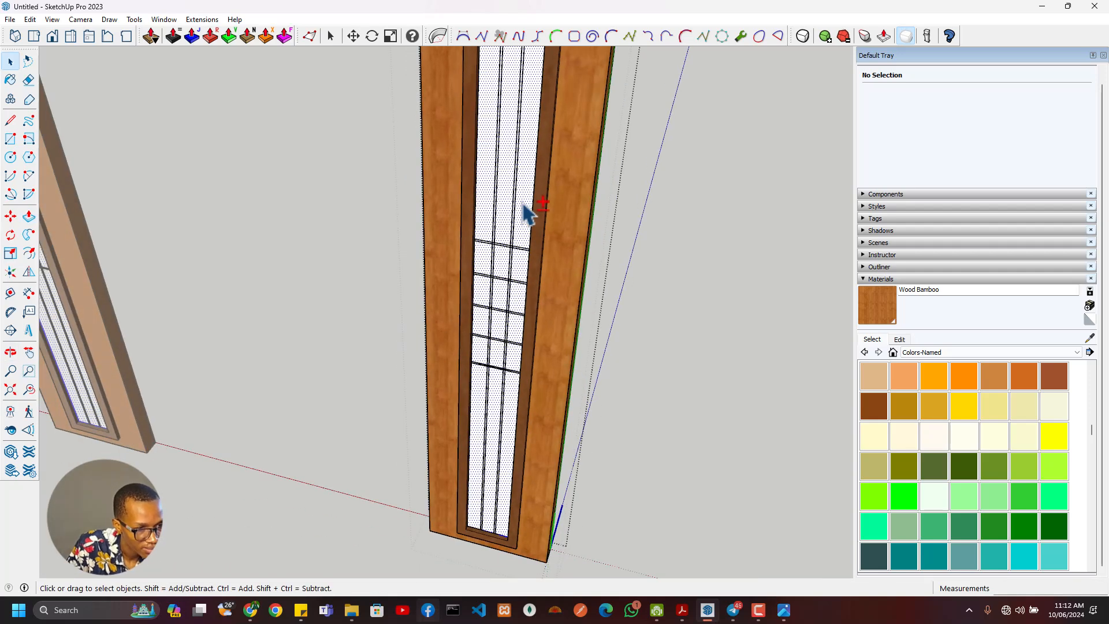
{"action": "right_click", "coordinate": [524, 205]}
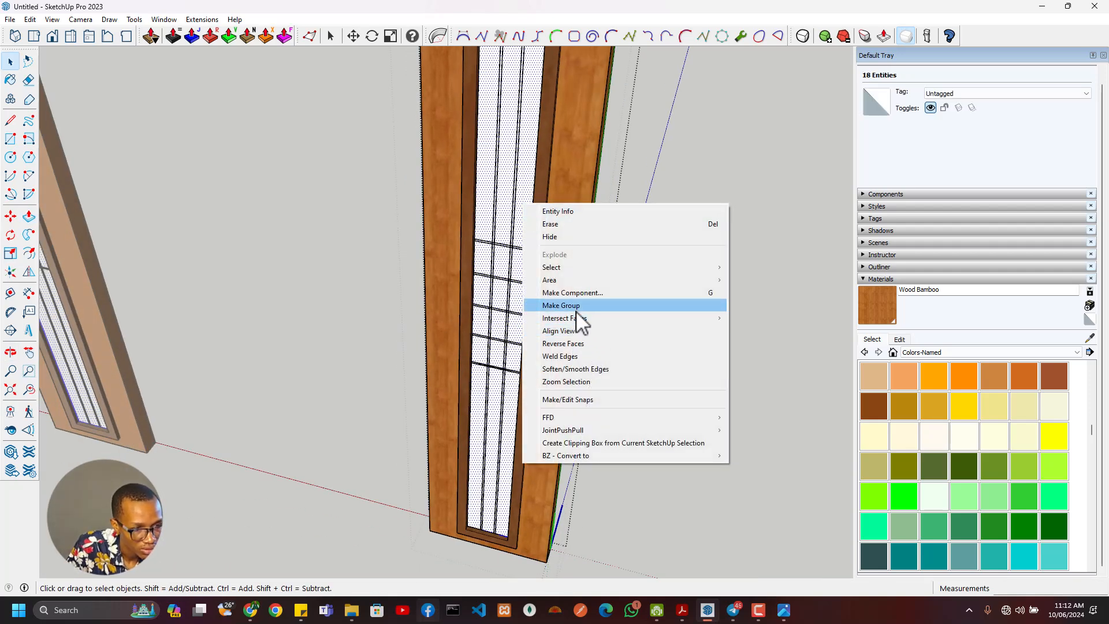
{"action": "left_click", "coordinate": [572, 307]}
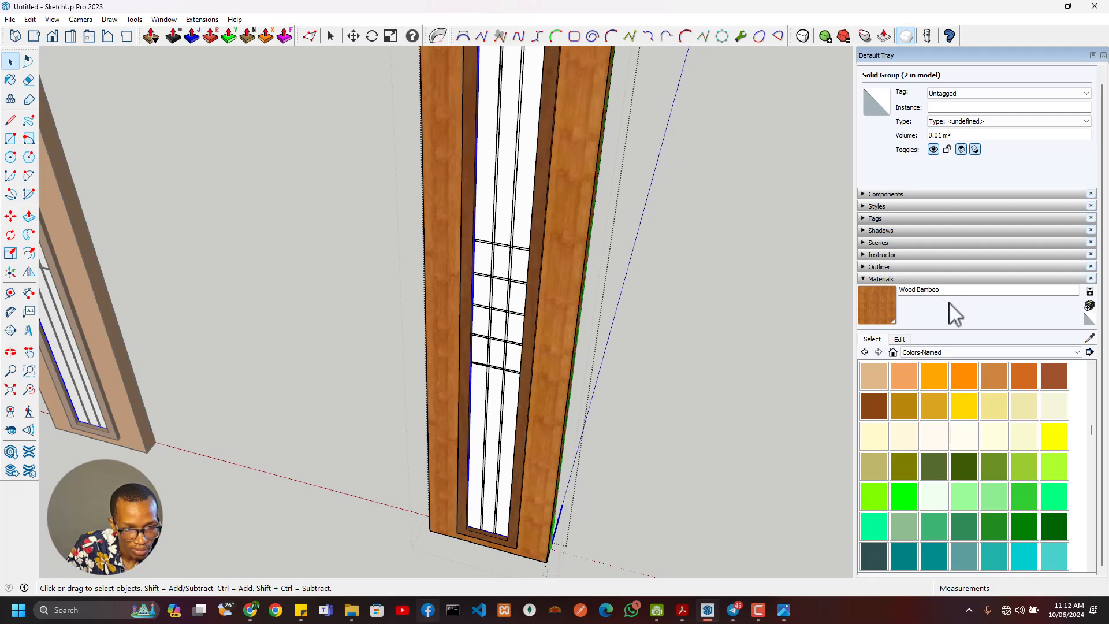
- Paint the grouped block with Translucent Glass Safety from the Glass and Mirrors materials
{"action": "scroll", "coordinate": [950, 306], "scroll_direction": "up", "scroll_amount": 1}
{"action": "left_click", "coordinate": [944, 420]}
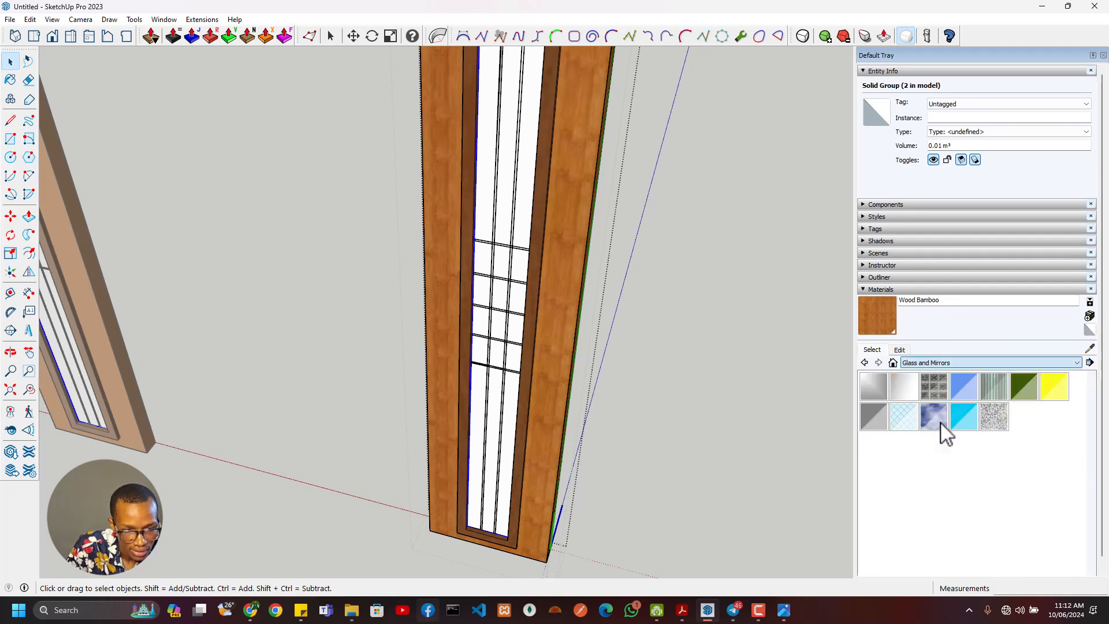
{"action": "left_click", "coordinate": [907, 417]}
{"action": "left_click", "coordinate": [520, 244]}
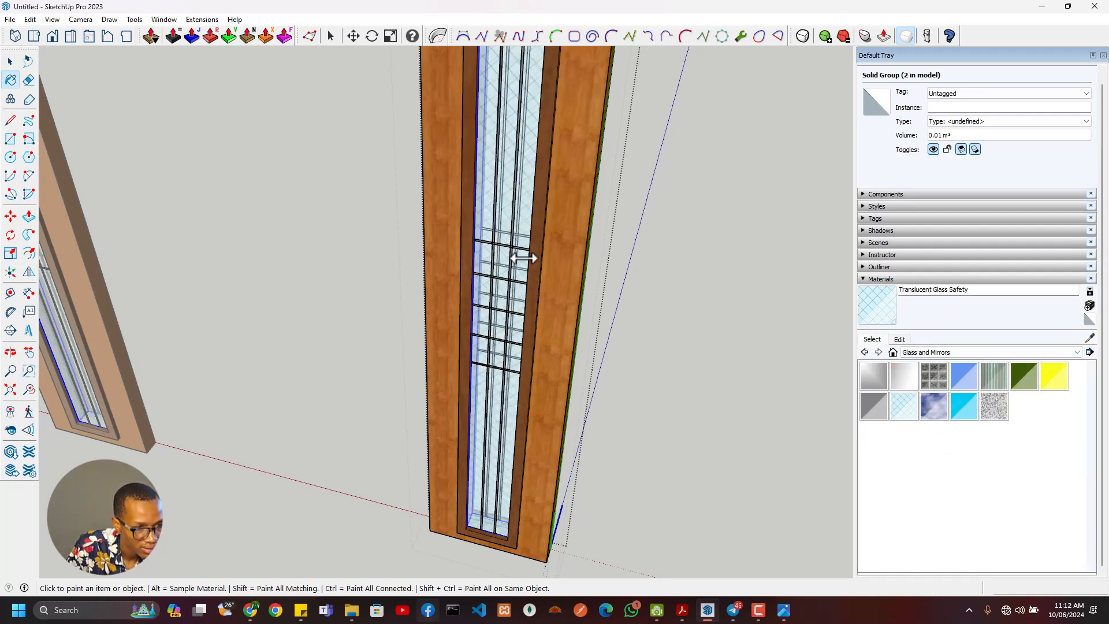
- Open the side panel's glass group for editing from its lower end
{"action": "scroll", "coordinate": [523, 257], "scroll_direction": "down", "scroll_amount": 3}
{"action": "mouse_move", "coordinate": [520, 265]}
{"action": "middle_mouse_down"}
{"action": "mouse_move", "coordinate": [470, 311]}
{"action": "mouse_move", "coordinate": [488, 390]}
{"action": "mouse_move", "coordinate": [485, 362]}
{"action": "mouse_move", "coordinate": [410, 227]}
{"action": "mouse_move", "coordinate": [343, 185]}
{"action": "mouse_move", "coordinate": [503, 413]}
{"action": "mouse_move", "coordinate": [567, 470]}
{"action": "mouse_move", "coordinate": [690, 317]}
{"action": "mouse_move", "coordinate": [787, 312]}
{"action": "mouse_move", "coordinate": [634, 335]}
{"action": "mouse_move", "coordinate": [542, 307]}
{"action": "mouse_move", "coordinate": [763, 258]}
{"action": "mouse_move", "coordinate": [656, 208]}
{"action": "mouse_move", "coordinate": [676, 255]}
{"action": "mouse_move", "coordinate": [470, 227]}
{"action": "mouse_move", "coordinate": [465, 328]}
{"action": "mouse_move", "coordinate": [549, 326]}
{"action": "mouse_move", "coordinate": [416, 306]}
{"action": "mouse_move", "coordinate": [346, 248]}
{"action": "mouse_move", "coordinate": [305, 278]}
{"action": "mouse_move", "coordinate": [428, 280]}
{"action": "mouse_move", "coordinate": [498, 255]}
{"action": "mouse_move", "coordinate": [300, 262]}
{"action": "mouse_move", "coordinate": [430, 290]}
{"action": "mouse_move", "coordinate": [485, 287]}
{"action": "mouse_move", "coordinate": [505, 493]}
{"action": "middle_mouse_up"}
{"action": "scroll", "coordinate": [488, 390], "scroll_direction": "up", "scroll_amount": 3}
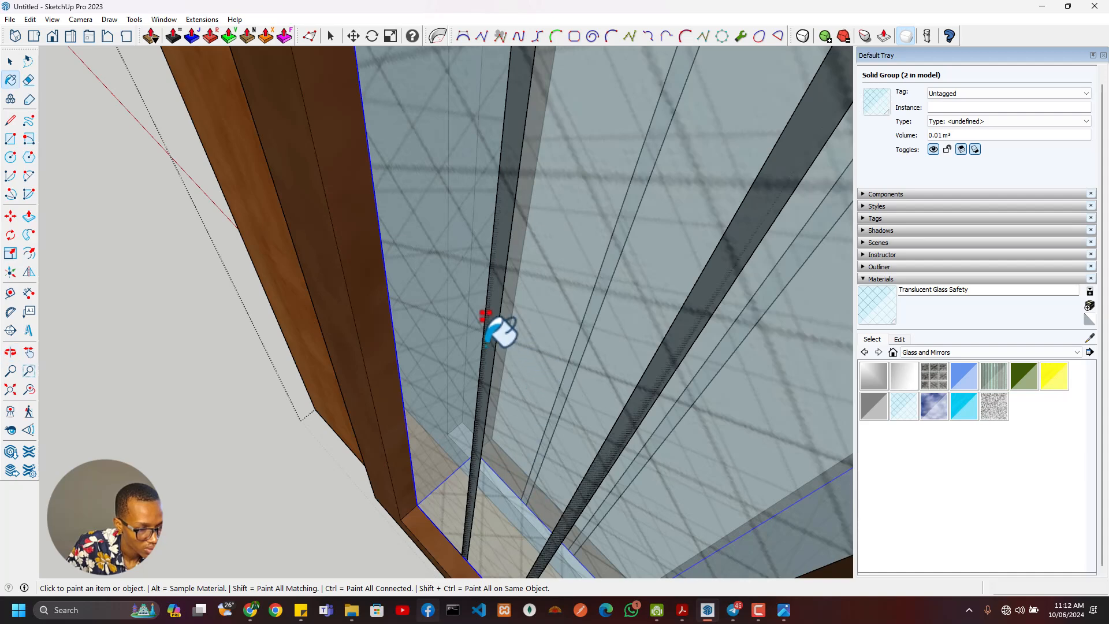
{"action": "double_click", "coordinate": [441, 344]}
{"action": "middle_click_drag", "start_coordinate": [406, 365], "coordinate": [428, 376]}
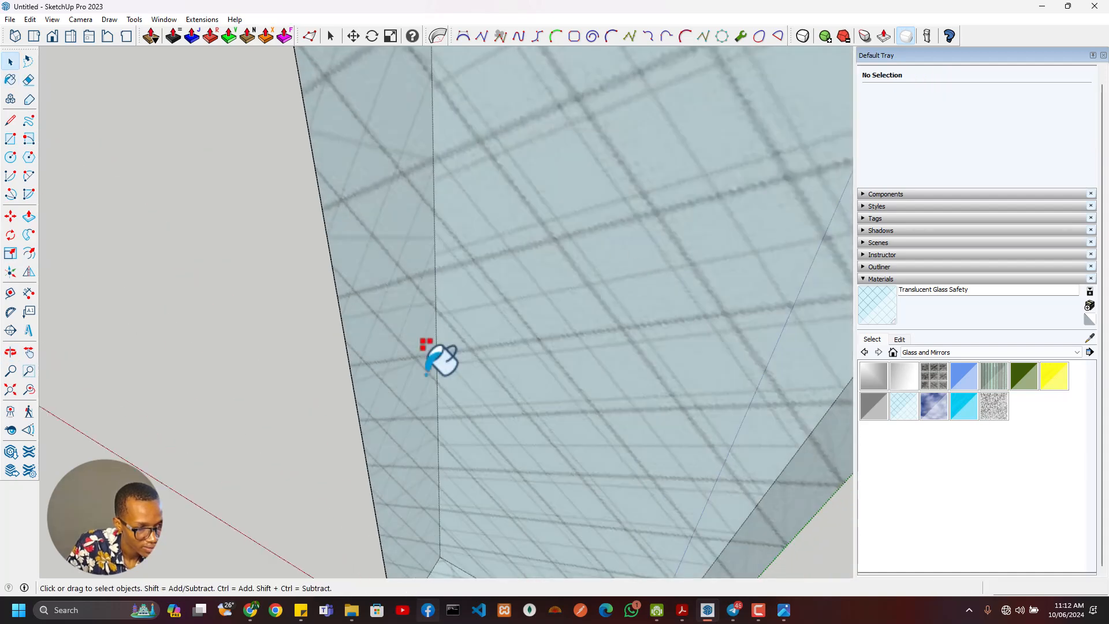
{"action": "scroll", "coordinate": [378, 443], "scroll_direction": "down", "scroll_amount": 5}
- Select the four narrow faces of the side panel's glass block and set their back paint to the light grey material
{"action": "middle_click_drag", "start_coordinate": [341, 457], "coordinate": [616, 414]}
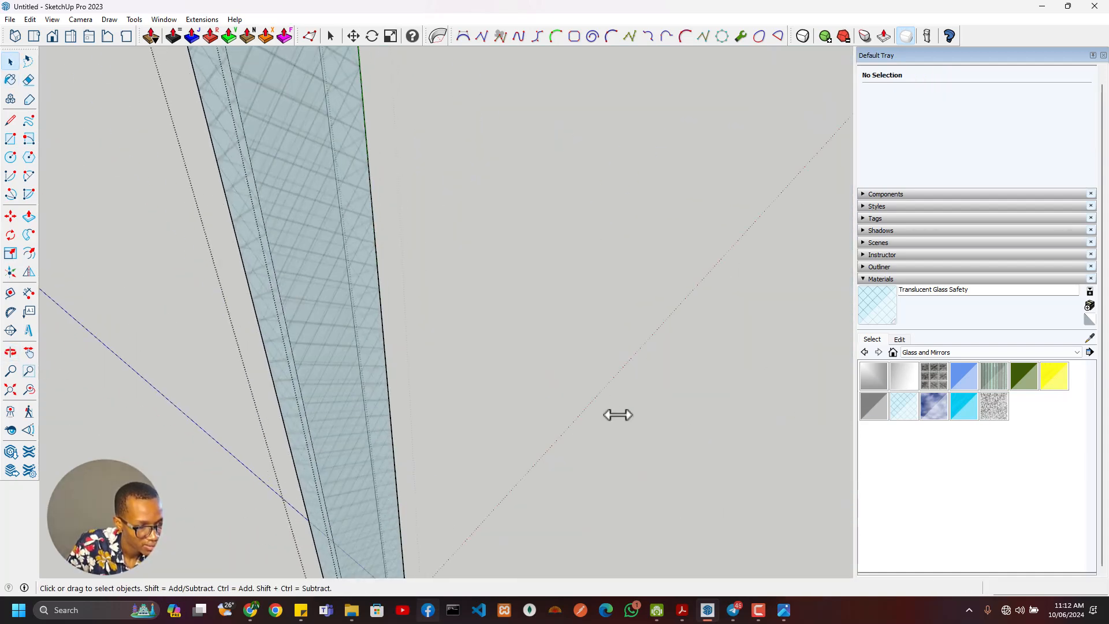
{"action": "middle_click_drag", "start_coordinate": [433, 436], "coordinate": [546, 404]}
{"action": "left_click", "coordinate": [488, 411]}
{"action": "scroll", "coordinate": [586, 381], "scroll_direction": "down", "scroll_amount": 5}
{"action": "middle_click_drag", "start_coordinate": [592, 278], "coordinate": [105, 369]}
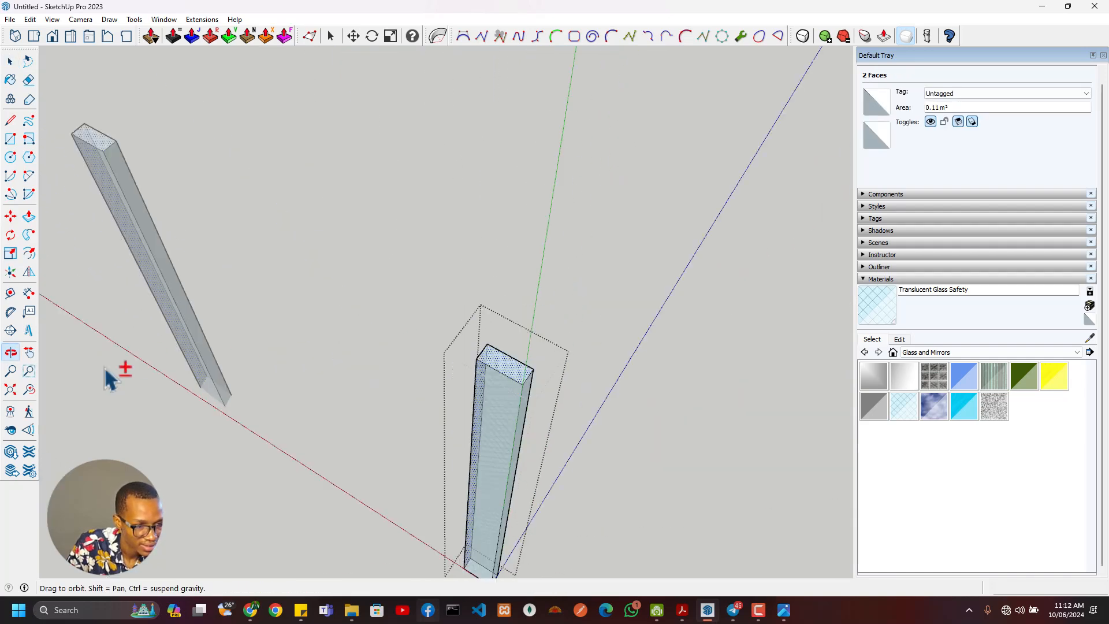
{"action": "scroll", "coordinate": [516, 451], "scroll_direction": "up", "scroll_amount": 4}
{"action": "left_click", "coordinate": [513, 401], "text": "shift"}
{"action": "middle_click_drag", "start_coordinate": [511, 484], "coordinate": [477, 305], "text": "shift"}
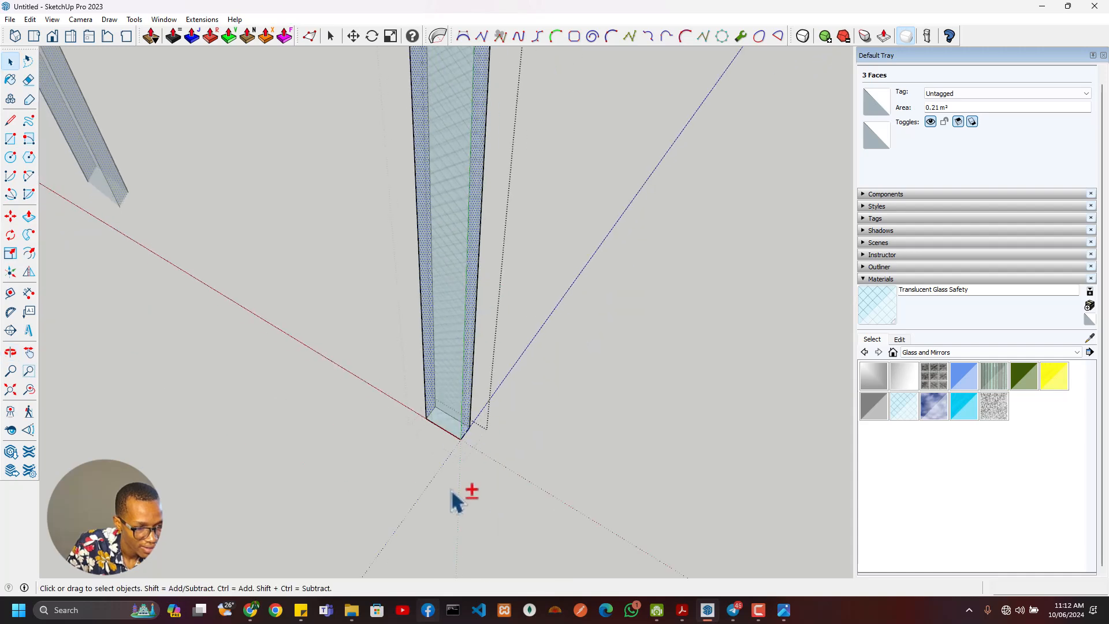
{"action": "middle_click_drag", "start_coordinate": [453, 490], "coordinate": [448, 202]}
{"action": "middle_click_drag", "start_coordinate": [441, 428], "coordinate": [453, 615]}
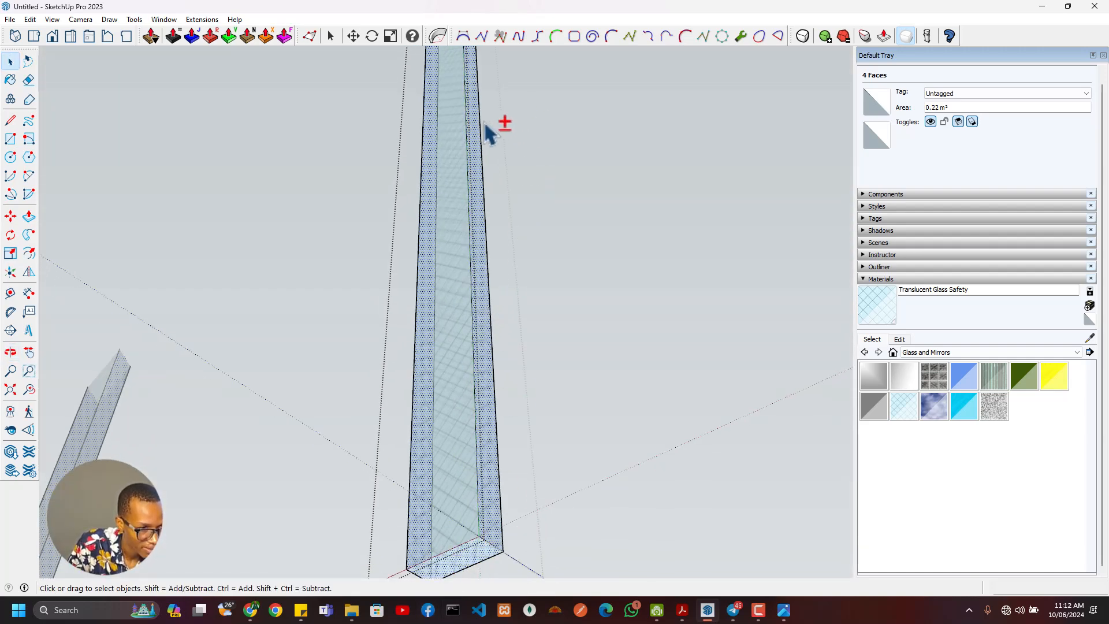
{"action": "middle_click_drag", "start_coordinate": [486, 132], "coordinate": [506, 297]}
{"action": "middle_click_drag", "start_coordinate": [465, 156], "coordinate": [741, 241]}
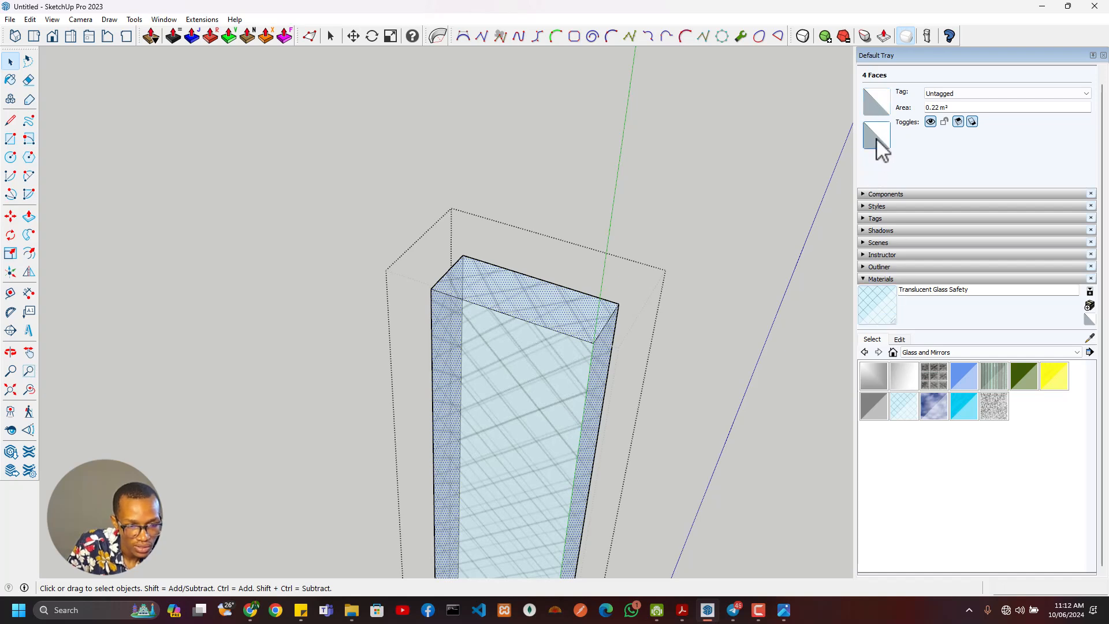
{"action": "left_click", "coordinate": [876, 139]}
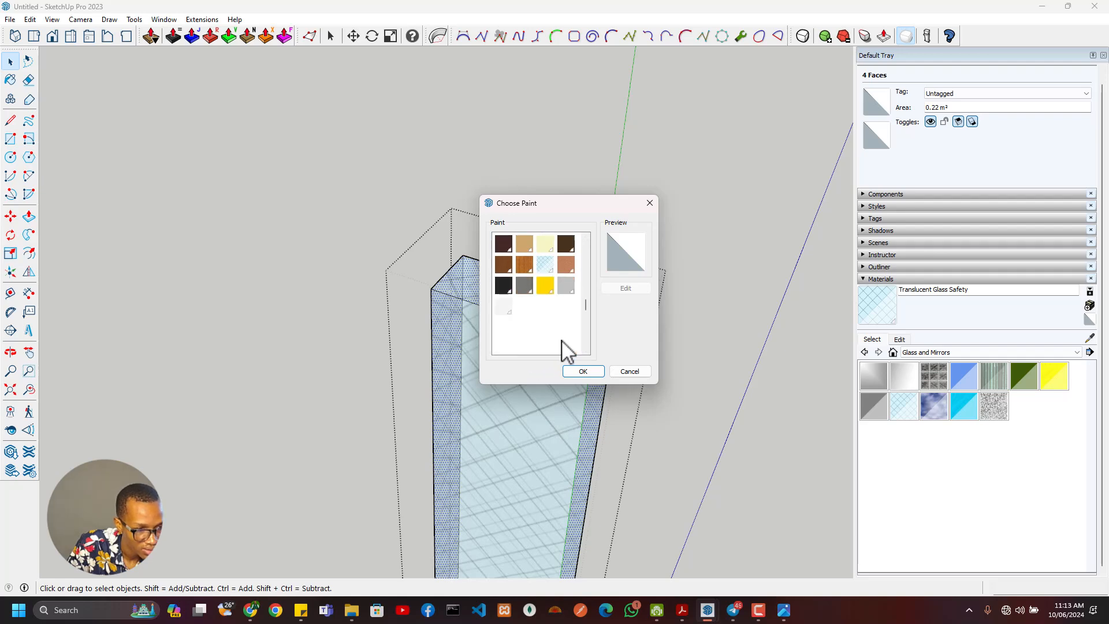
{"action": "left_click", "coordinate": [565, 285]}
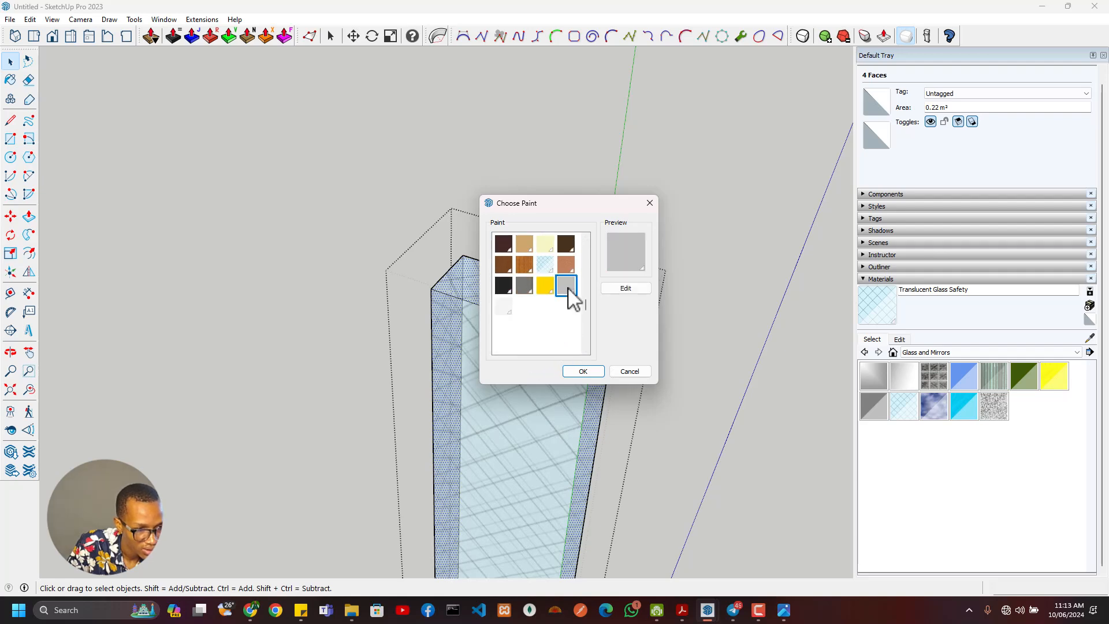
{"action": "left_click", "coordinate": [582, 371]}
- Leave the glass group and examine the side panel's glass behind the bars from its upper end down to its lower end
{"action": "mouse_move", "coordinate": [597, 397]}
{"action": "middle_mouse_down"}
{"action": "mouse_move", "coordinate": [526, 393]}
{"action": "mouse_move", "coordinate": [566, 310]}
{"action": "mouse_move", "coordinate": [566, 38]}
{"action": "middle_mouse_up"}
{"action": "scroll", "coordinate": [499, 339], "scroll_direction": "up", "scroll_amount": 4}
{"action": "middle_click_drag", "start_coordinate": [518, 351], "coordinate": [843, 328]}
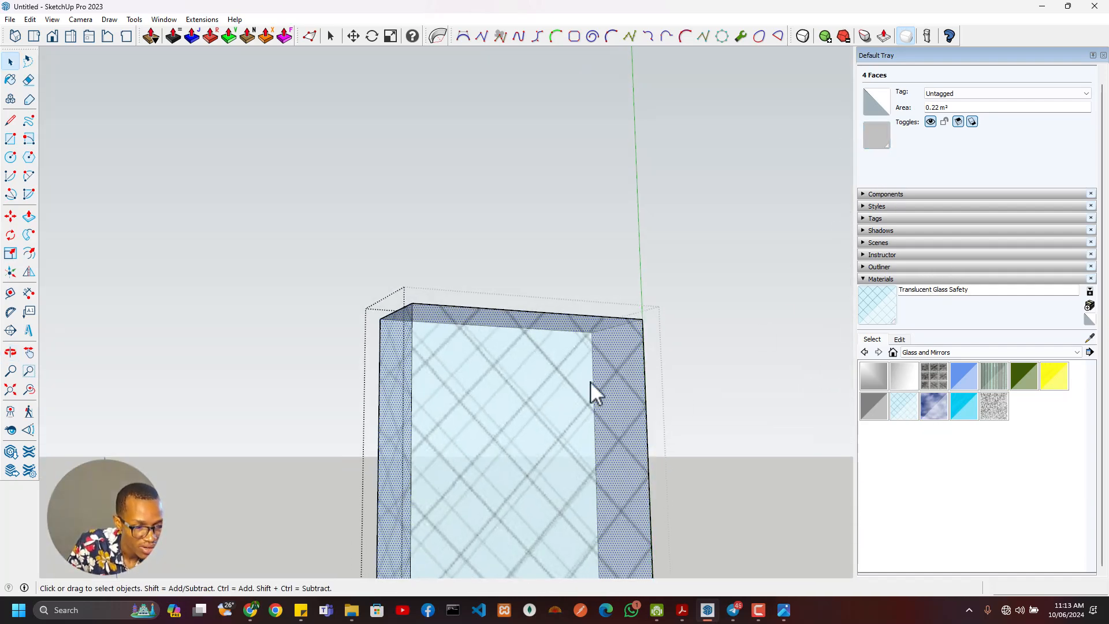
{"action": "middle_click_drag", "start_coordinate": [531, 340], "coordinate": [580, 213]}
{"action": "key", "text": "Escape"}
{"action": "scroll", "coordinate": [555, 387], "scroll_direction": "down", "scroll_amount": 6}
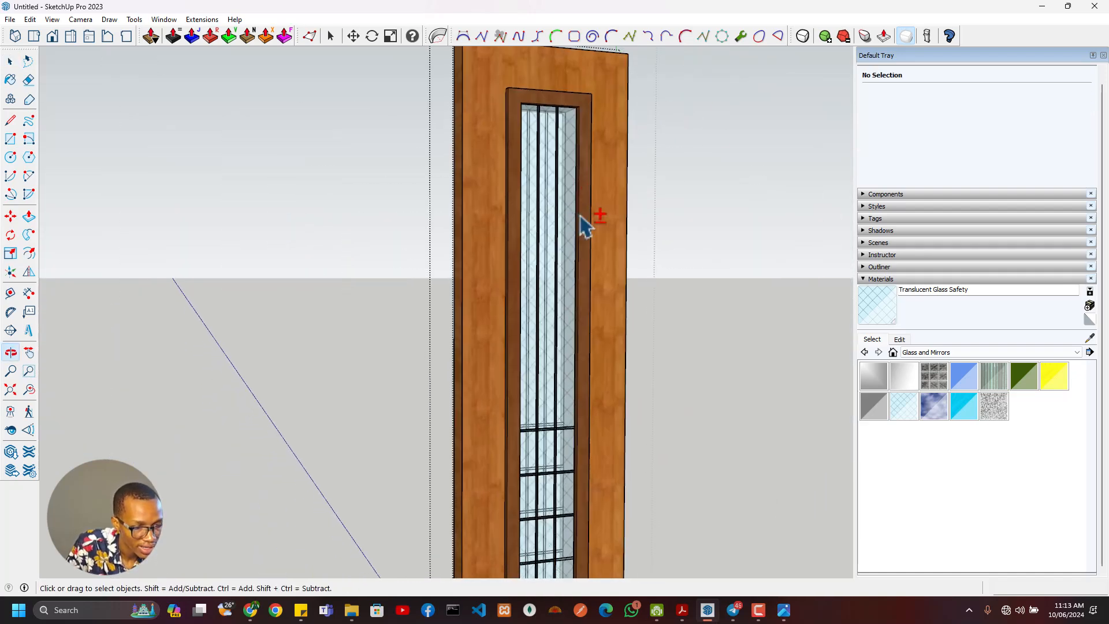
{"action": "scroll", "coordinate": [582, 416], "scroll_direction": "up", "scroll_amount": 4}
{"action": "middle_click_drag", "start_coordinate": [583, 427], "coordinate": [589, 196]}
{"action": "scroll", "coordinate": [535, 448], "scroll_direction": "up", "scroll_amount": 1}
{"action": "scroll", "coordinate": [535, 448], "scroll_direction": "up", "scroll_amount": 3}
{"action": "middle_click_drag", "start_coordinate": [535, 451], "coordinate": [538, 96], "text": "shift"}
{"action": "scroll", "coordinate": [505, 448], "scroll_direction": "up", "scroll_amount": 4}
{"action": "middle_click_drag", "start_coordinate": [494, 519], "coordinate": [332, 345], "text": "shift"}
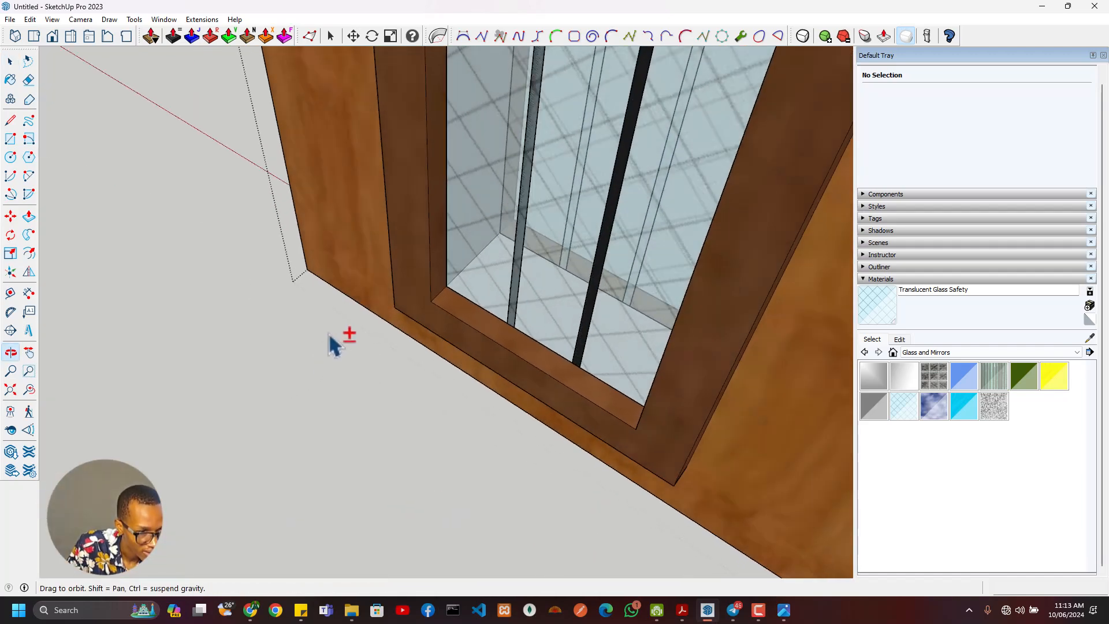
- Close the side panel's group and open the main door leaf between the side panels for editing
{"action": "scroll", "coordinate": [470, 285], "scroll_direction": "down", "scroll_amount": 6}
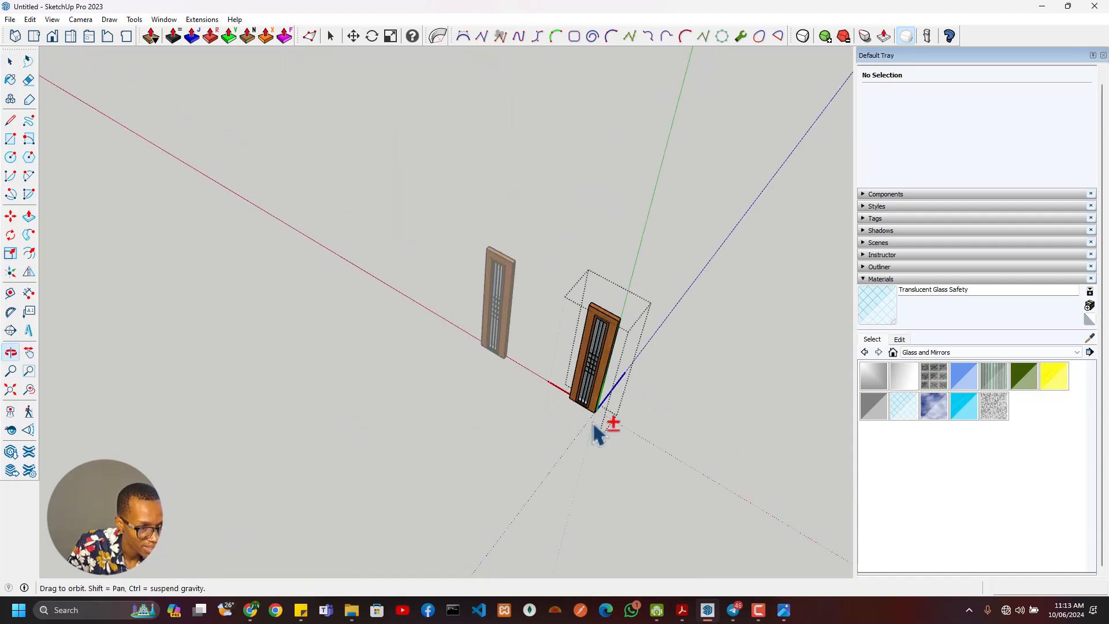
{"action": "middle_click_drag", "start_coordinate": [594, 424], "coordinate": [602, 387]}
{"action": "scroll", "coordinate": [606, 322], "scroll_direction": "up", "scroll_amount": 8}
{"action": "middle_click_drag", "start_coordinate": [498, 270], "coordinate": [483, 324]}
{"action": "scroll", "coordinate": [474, 332], "scroll_direction": "down", "scroll_amount": 5}
{"action": "left_click", "coordinate": [350, 372]}
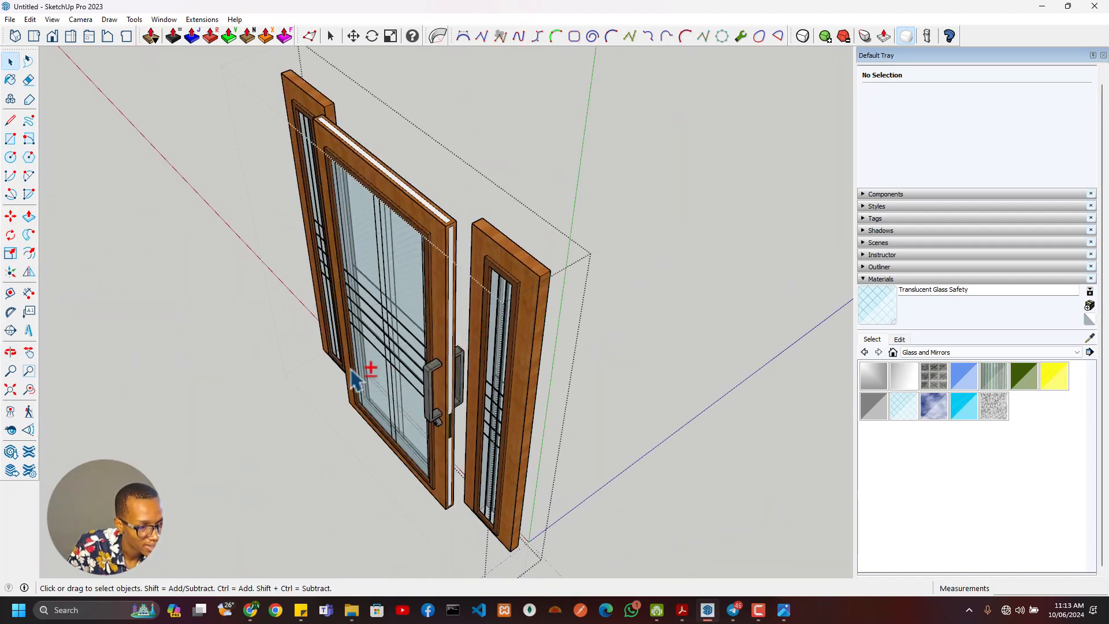
{"action": "scroll", "coordinate": [351, 372], "scroll_direction": "up", "scroll_amount": 2}
{"action": "middle_click_drag", "start_coordinate": [350, 372], "coordinate": [517, 460]}
{"action": "scroll", "coordinate": [443, 397], "scroll_direction": "up", "scroll_amount": 3}
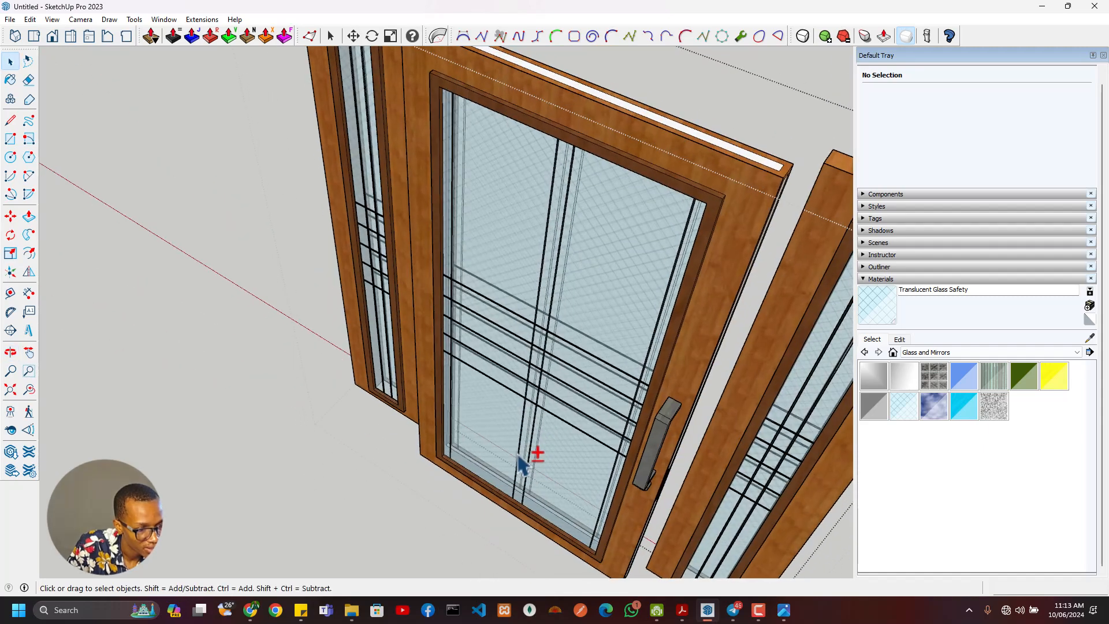
{"action": "double_click", "coordinate": [517, 461]}
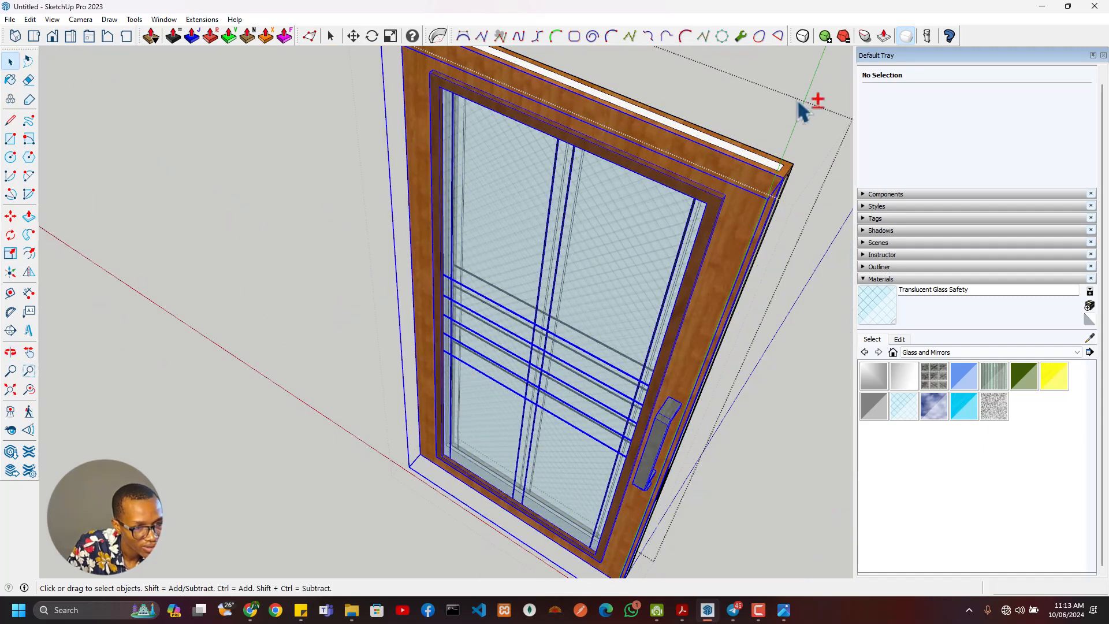
- Open the Main Door Face component and its nested group holding the frame, glass and vertical bars for editing
{"action": "middle_click_drag", "start_coordinate": [561, 302], "coordinate": [702, 151]}
{"action": "middle_click_drag", "start_coordinate": [496, 335], "coordinate": [445, 448]}
{"action": "scroll", "coordinate": [563, 276], "scroll_direction": "up", "scroll_amount": 4}
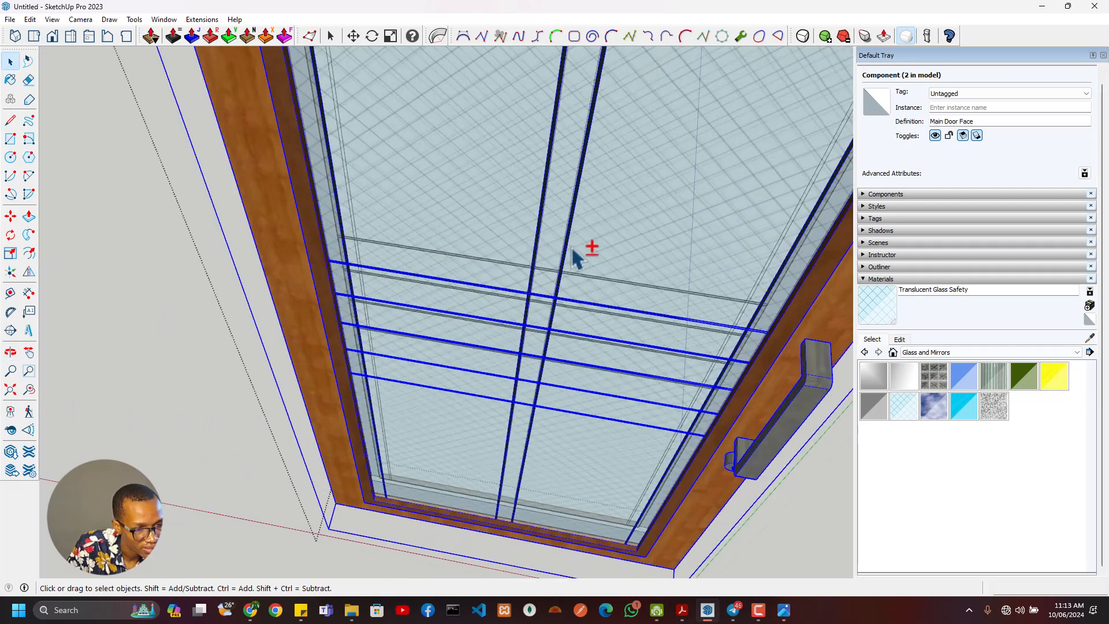
{"action": "left_click", "coordinate": [569, 272], "text": "shift"}
{"action": "scroll", "coordinate": [548, 295], "scroll_direction": "up", "scroll_amount": 2}
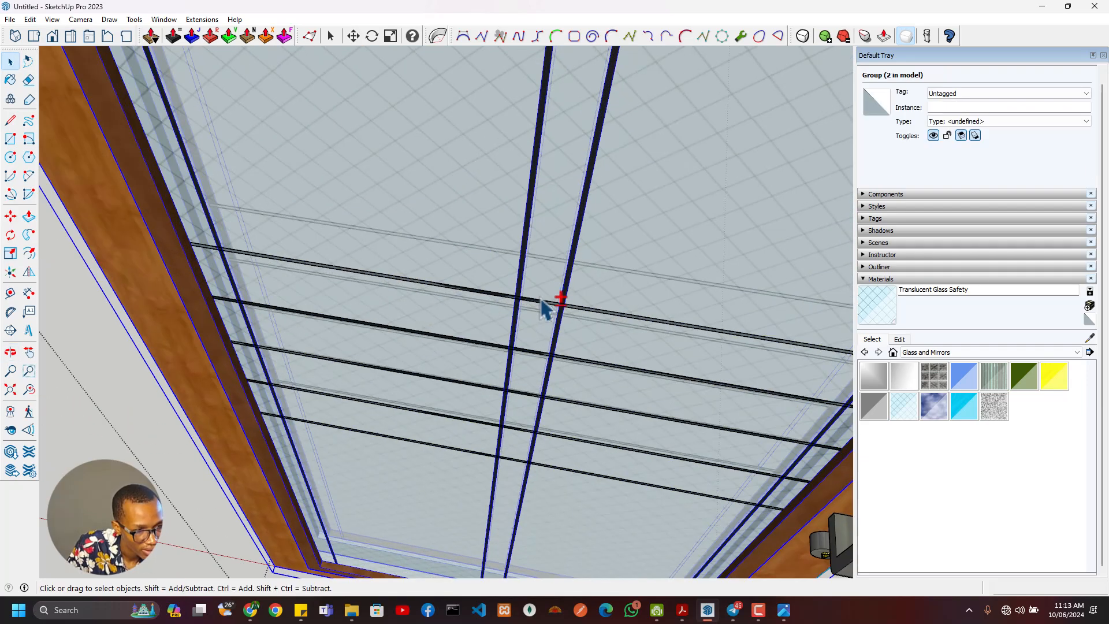
{"action": "scroll", "coordinate": [218, 309], "scroll_direction": "up", "scroll_amount": 3}
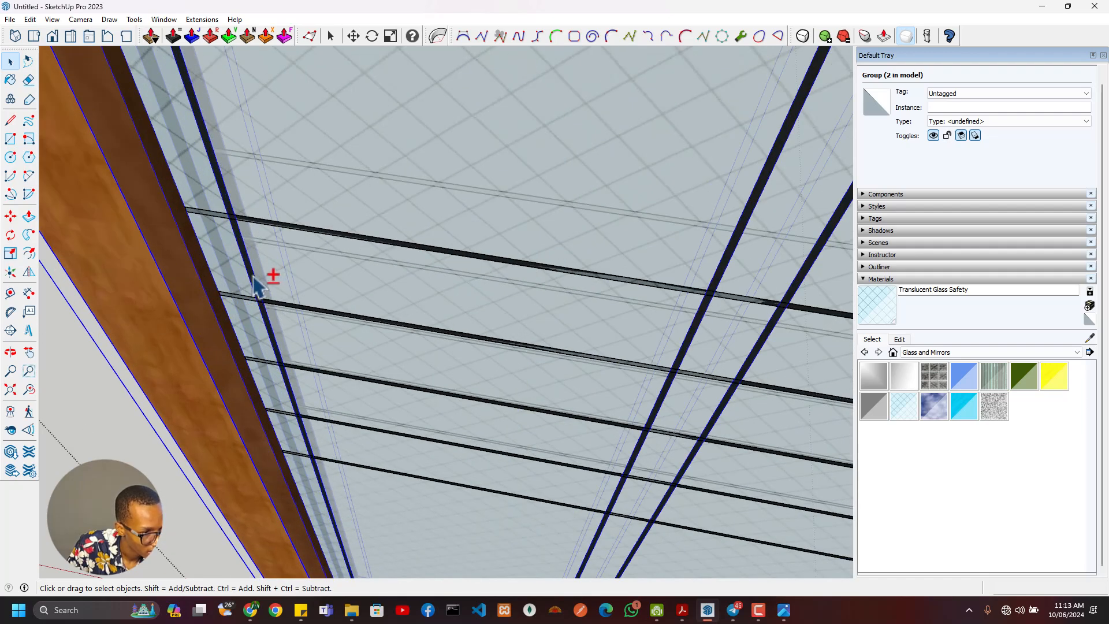
{"action": "left_click", "coordinate": [297, 294], "text": "shift"}
- Select the faces of the four vertical black bars on the main door's glass and make them a group
{"action": "left_click", "coordinate": [261, 298], "text": "shift"}
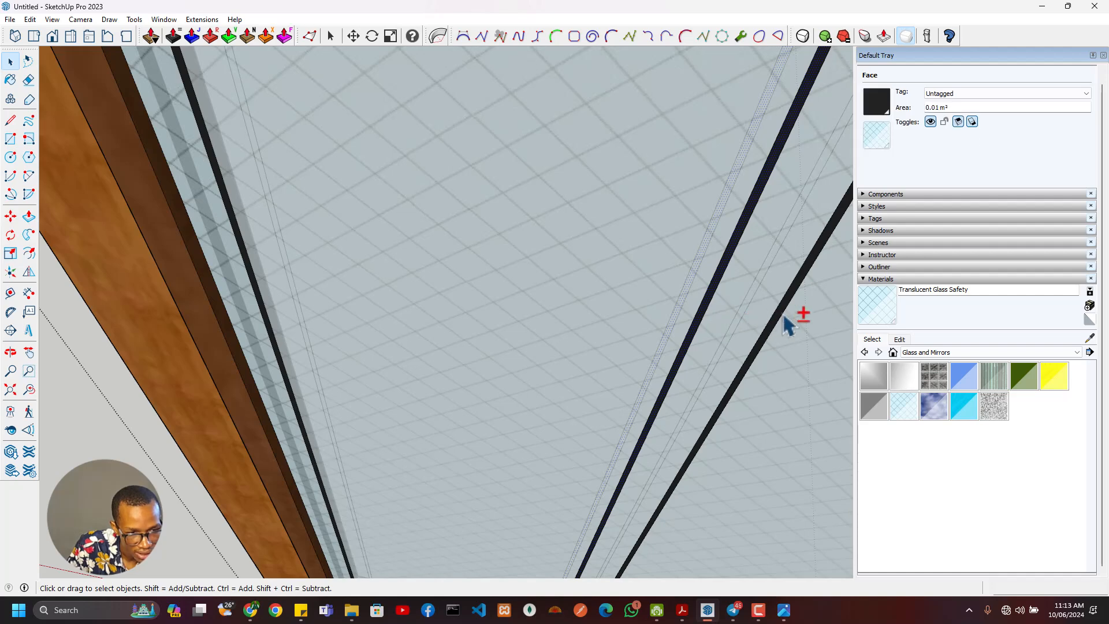
{"action": "scroll", "coordinate": [274, 266], "scroll_direction": "up", "scroll_amount": 3}
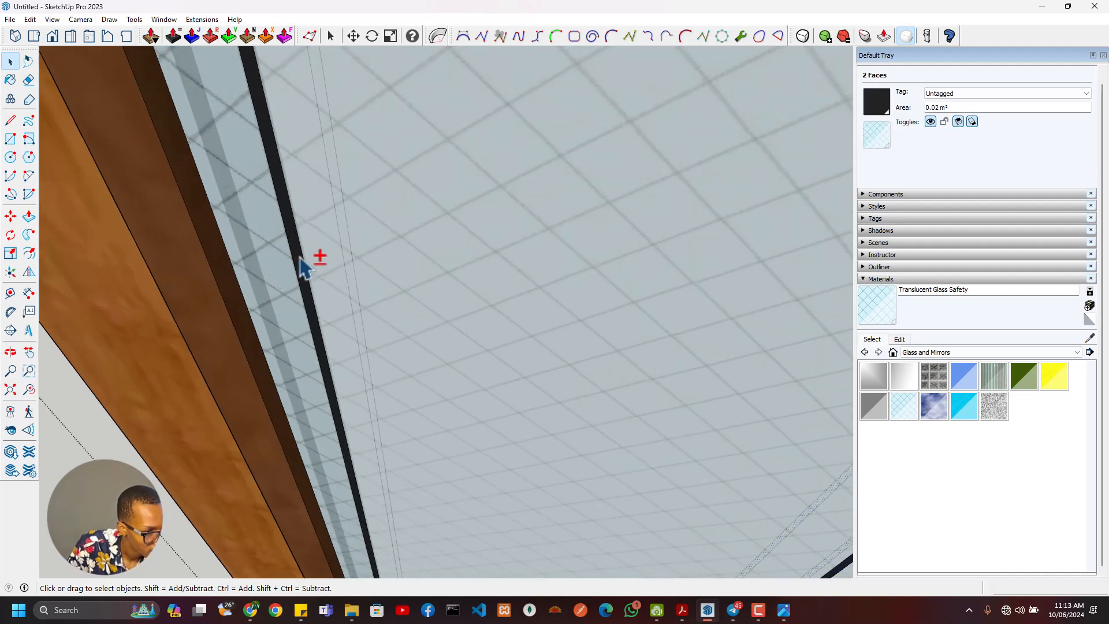
{"action": "left_click", "coordinate": [300, 258], "text": "shift"}
{"action": "scroll", "coordinate": [334, 316], "scroll_direction": "down", "scroll_amount": 5}
{"action": "scroll", "coordinate": [439, 342], "scroll_direction": "down", "scroll_amount": 4}
{"action": "scroll", "coordinate": [631, 339], "scroll_direction": "up", "scroll_amount": 5}
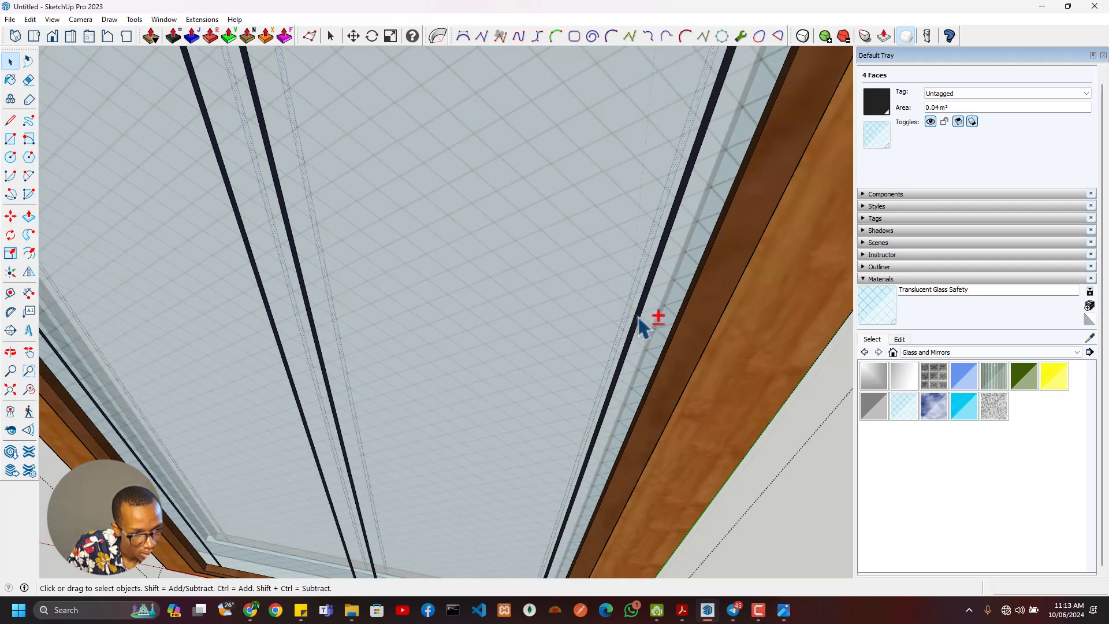
{"action": "right_click", "coordinate": [639, 319]}
{"action": "left_click", "coordinate": [666, 419]}
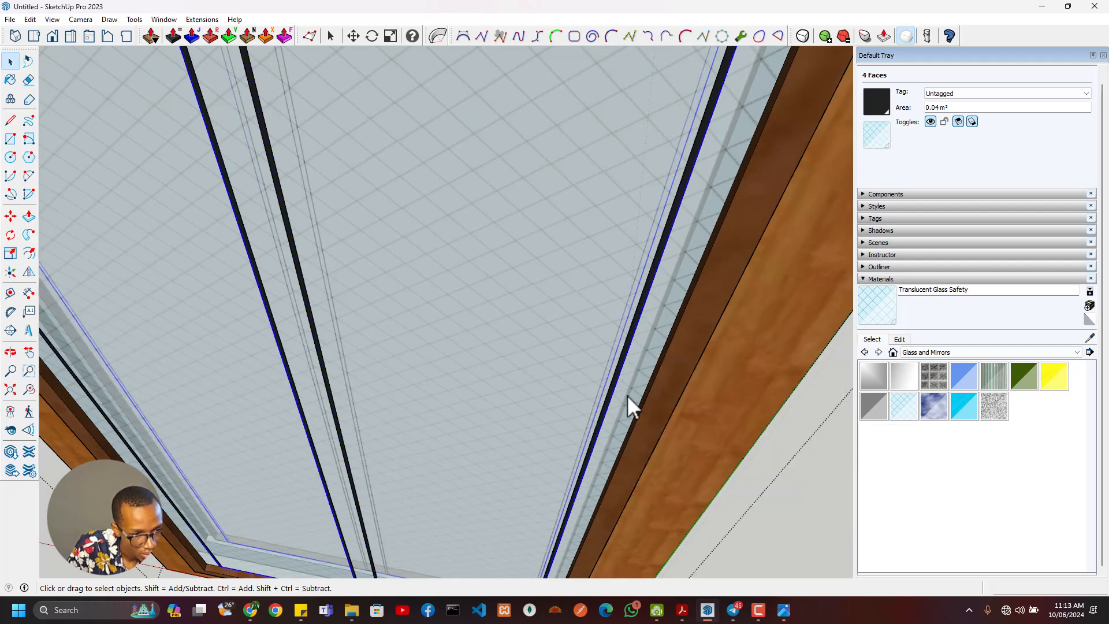
{"action": "left_click", "coordinate": [547, 352]}
{"action": "left_click", "coordinate": [658, 335], "text": "shift"}
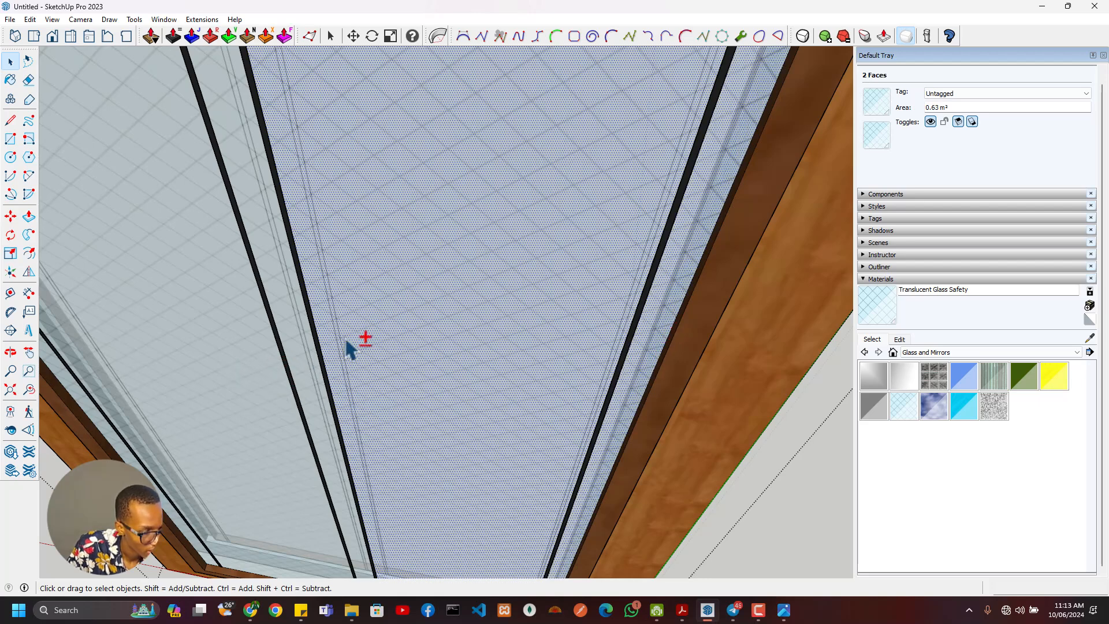
{"action": "triple_click", "coordinate": [397, 328]}
{"action": "scroll", "coordinate": [397, 329], "scroll_direction": "down", "scroll_amount": 2}
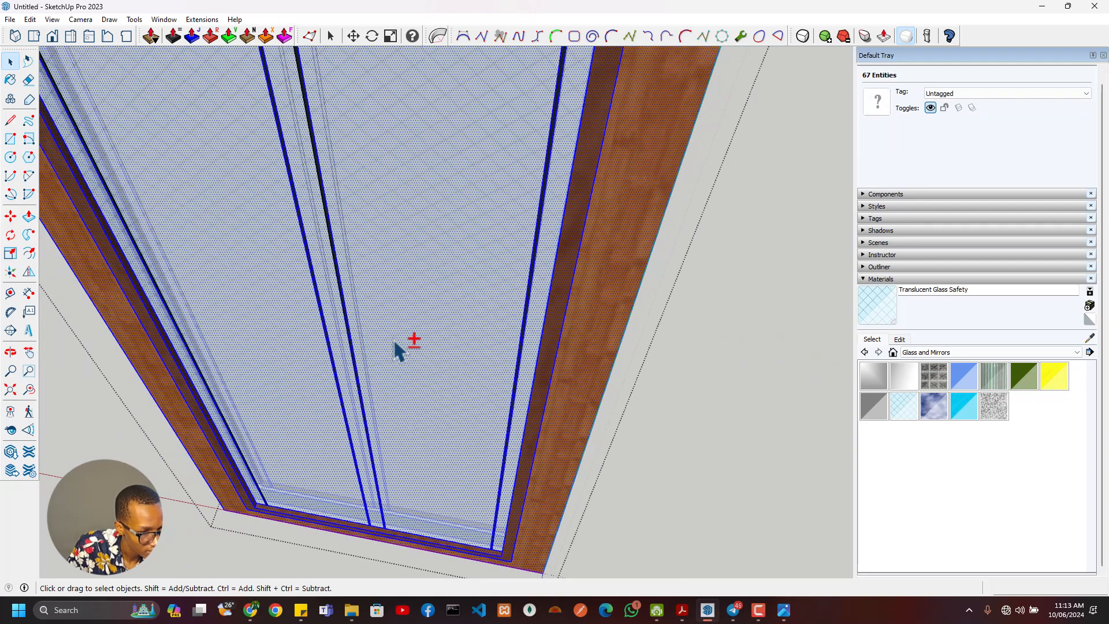
{"action": "scroll", "coordinate": [396, 343], "scroll_direction": "up", "scroll_amount": 3}
{"action": "middle_click_drag", "start_coordinate": [405, 350], "coordinate": [543, 411]}
{"action": "key", "text": "e"}
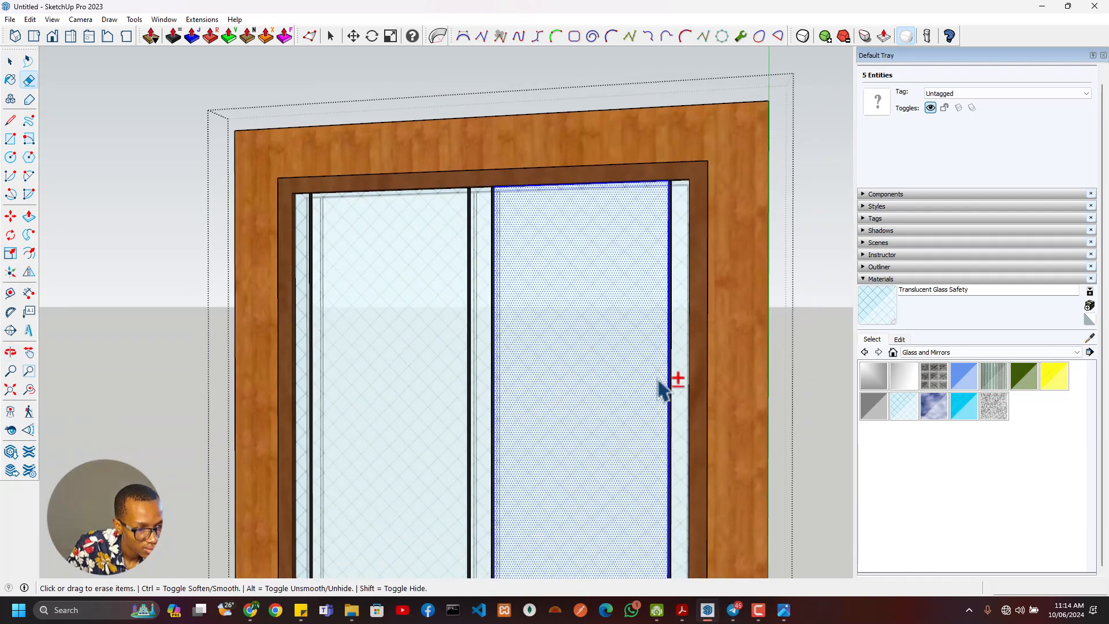
{"action": "key", "text": "space"}
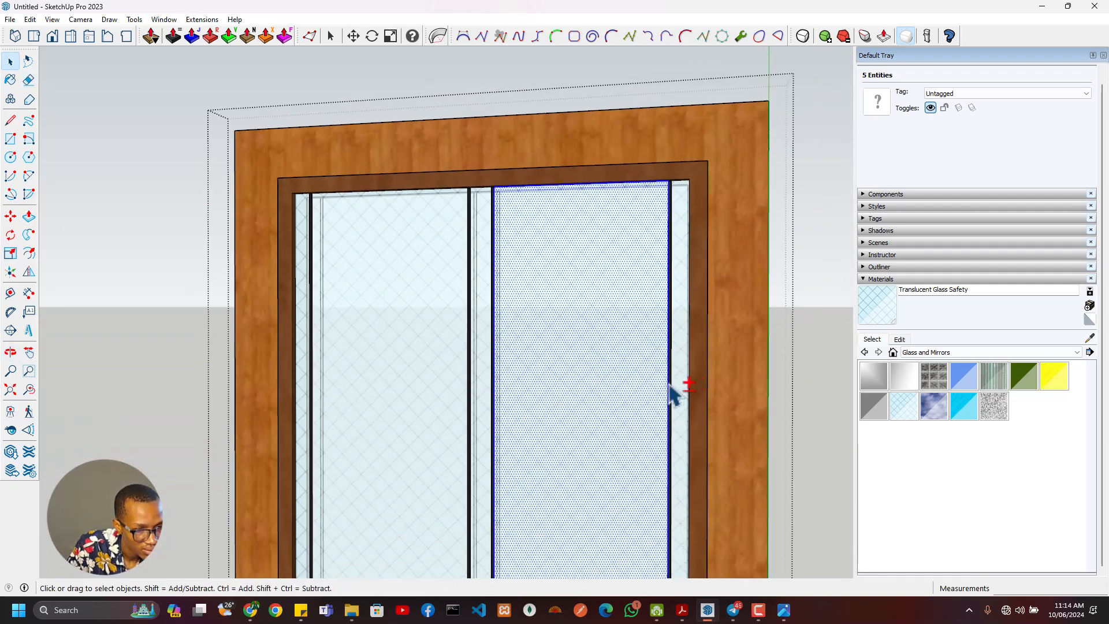
{"action": "left_click", "coordinate": [670, 382]}
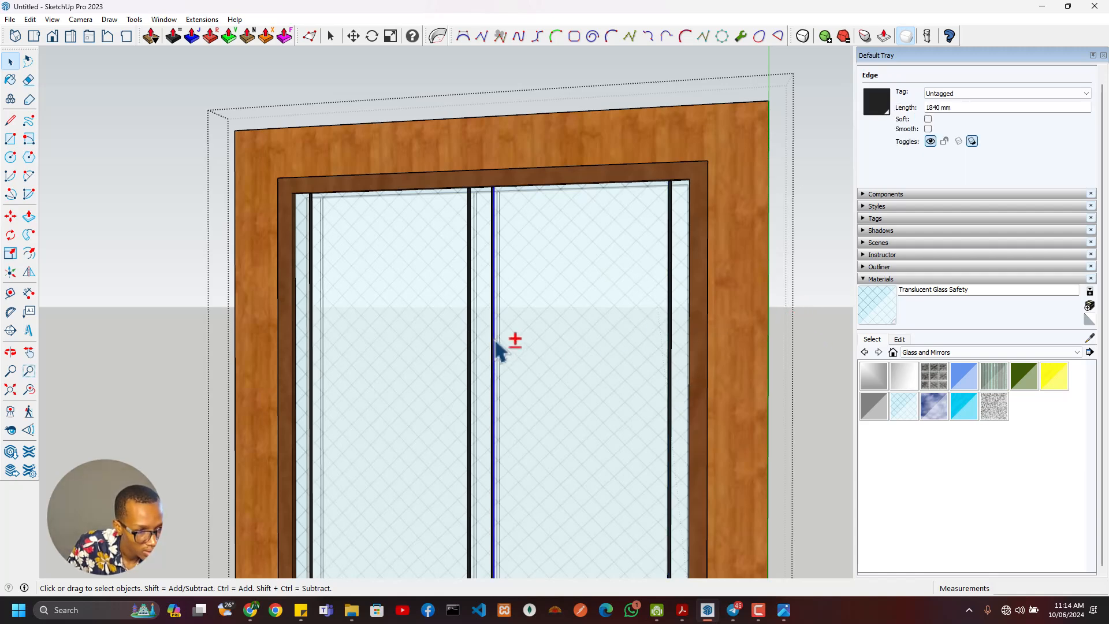
- Select the group of vertical bars, name it Lines and lock it
{"action": "scroll", "coordinate": [497, 347], "scroll_direction": "up", "scroll_amount": 5}
{"action": "left_click", "coordinate": [490, 320]}
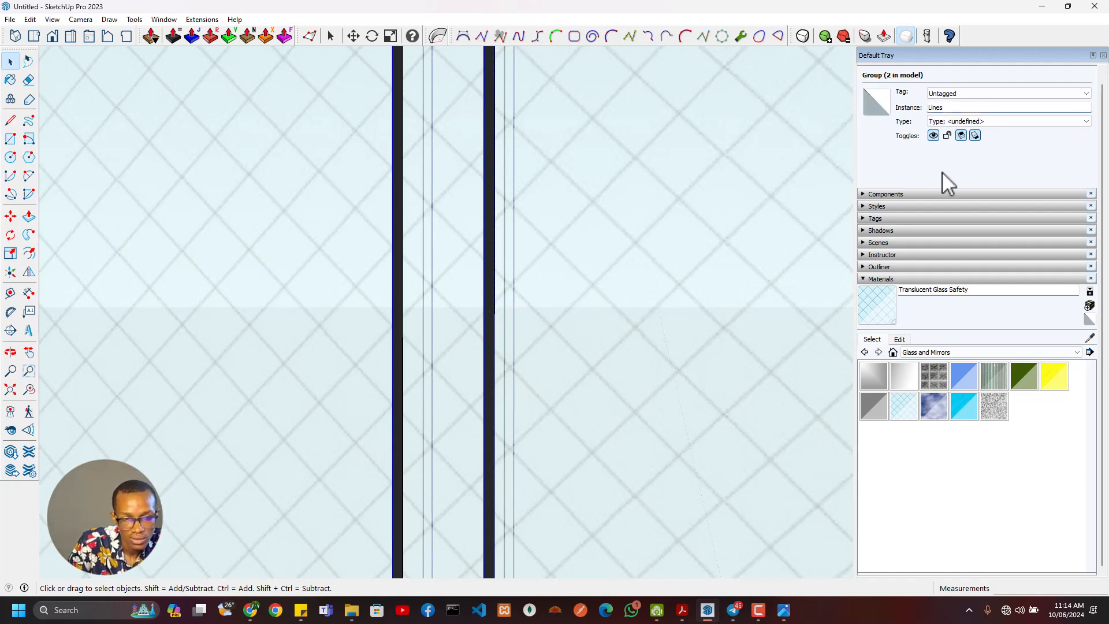
{"action": "left_click", "coordinate": [948, 136]}
- Erase the glass faces and edges inside the main door's opening, keeping the locked vertical bars
{"action": "scroll", "coordinate": [617, 275], "scroll_direction": "down", "scroll_amount": 6}
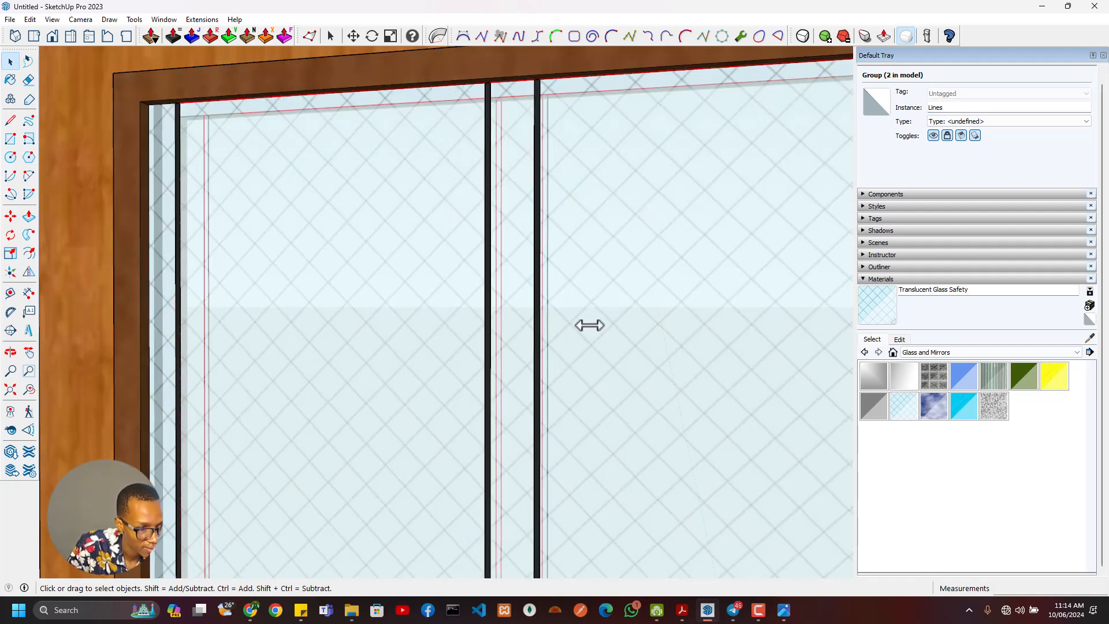
{"action": "key", "text": "e"}
{"action": "mouse_move", "coordinate": [697, 354]}
{"action": "left_mouse_down"}
{"action": "mouse_move", "coordinate": [435, 357]}
{"action": "mouse_move", "coordinate": [369, 376]}
{"action": "left_mouse_up"}
{"action": "middle_click_drag", "start_coordinate": [388, 405], "coordinate": [470, 277]}
{"action": "scroll", "coordinate": [665, 211], "scroll_direction": "up", "scroll_amount": 3}
{"action": "middle_click_drag", "start_coordinate": [664, 211], "coordinate": [668, 86]}
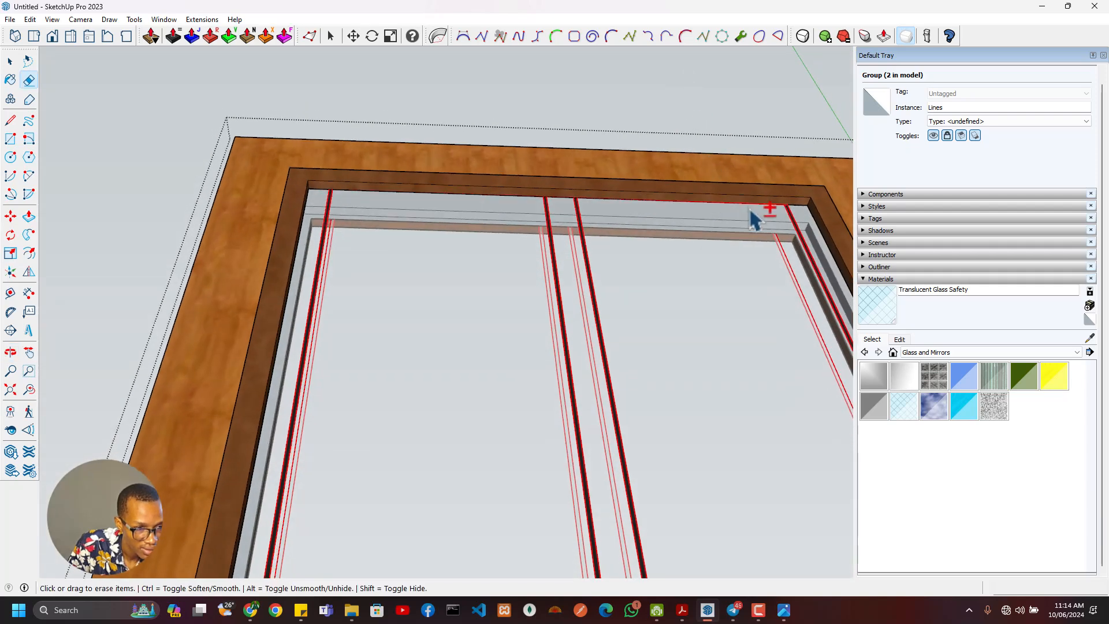
{"action": "mouse_move", "coordinate": [755, 215]}
{"action": "middle_mouse_down"}
{"action": "mouse_move", "coordinate": [705, 243]}
{"action": "mouse_move", "coordinate": [881, 188]}
{"action": "middle_mouse_up"}
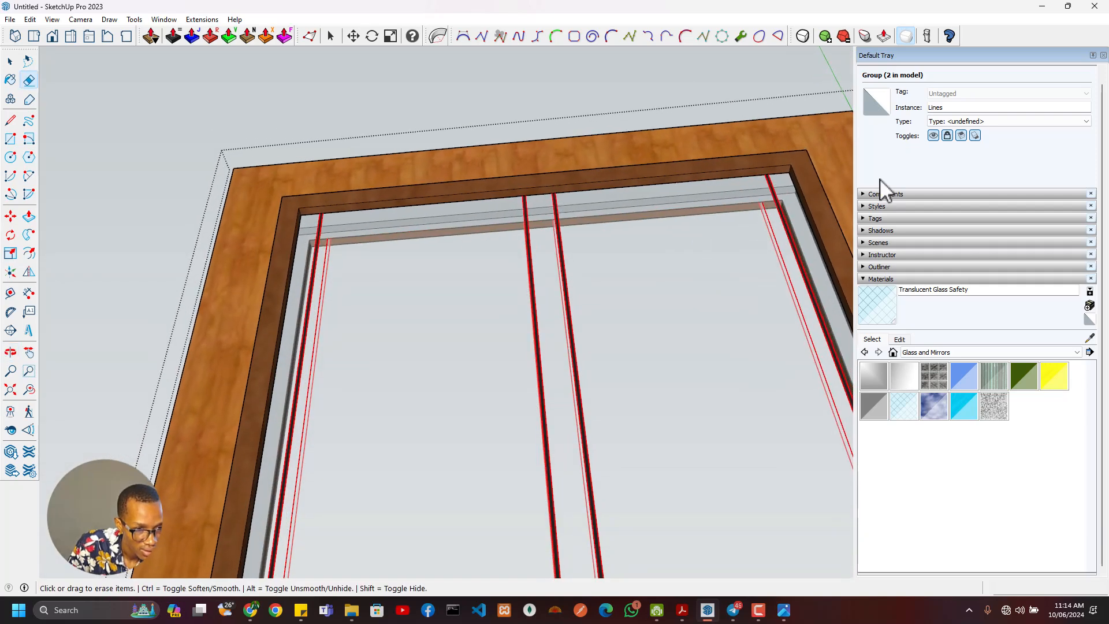
- Unlock the Lines group and close the door face's nested frame group
{"action": "left_click", "coordinate": [947, 136]}
{"action": "middle_click_drag", "start_coordinate": [653, 267], "coordinate": [502, 238]}
{"action": "key", "text": "space"}
{"action": "left_click", "coordinate": [511, 114]}
{"action": "scroll", "coordinate": [511, 120], "scroll_direction": "down", "scroll_amount": 2}
{"action": "mouse_move", "coordinate": [511, 119]}
{"action": "middle_mouse_down"}
{"action": "mouse_move", "coordinate": [600, 242]}
{"action": "mouse_move", "coordinate": [677, 203]}
{"action": "middle_mouse_up"}
{"action": "left_click", "coordinate": [690, 133]}
{"action": "middle_click_drag", "start_coordinate": [543, 295], "coordinate": [463, 384]}
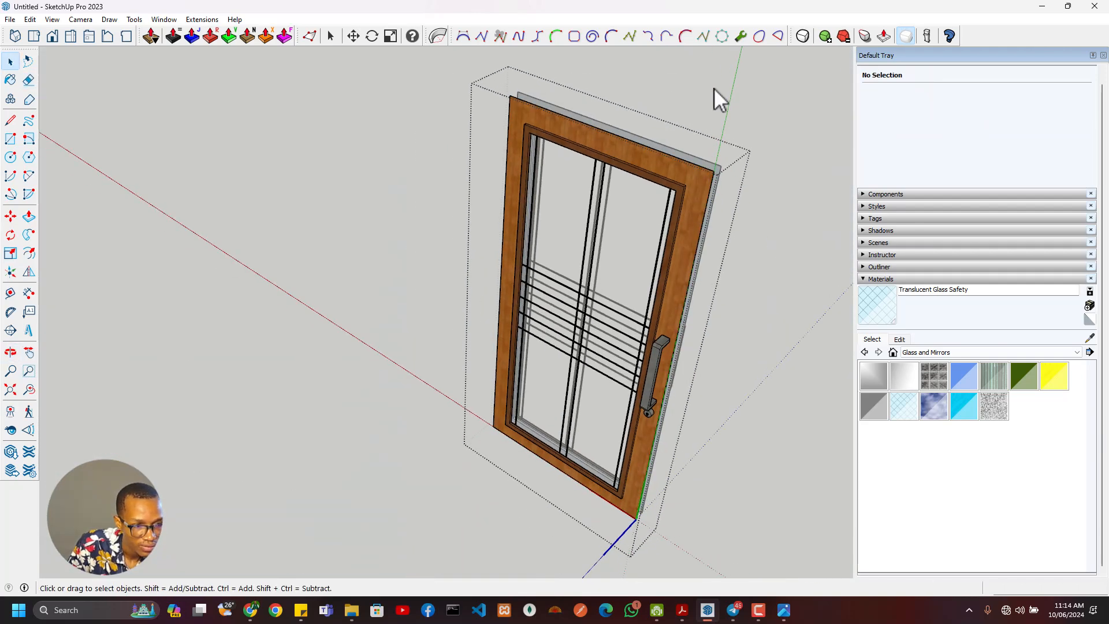
- Leave the Main Door Face component to return to editing the whole door leaf
{"action": "scroll", "coordinate": [712, 88], "scroll_direction": "up", "scroll_amount": 3}
{"action": "left_click", "coordinate": [676, 203]}
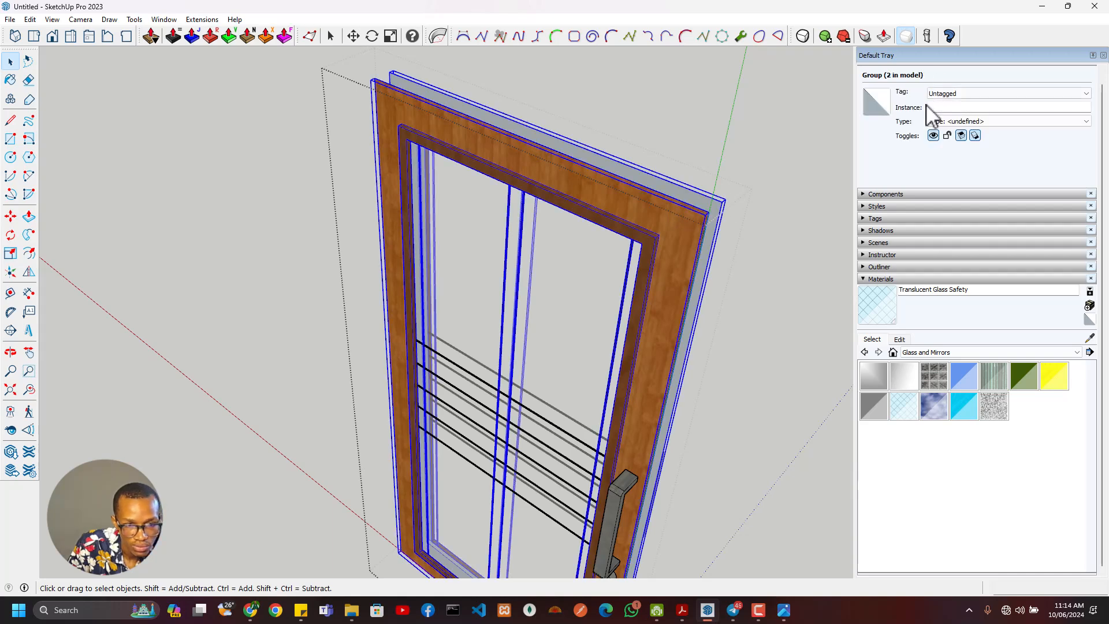
{"action": "key", "text": "Escape"}
{"action": "left_click", "coordinate": [689, 213]}
{"action": "left_click", "coordinate": [710, 205]}
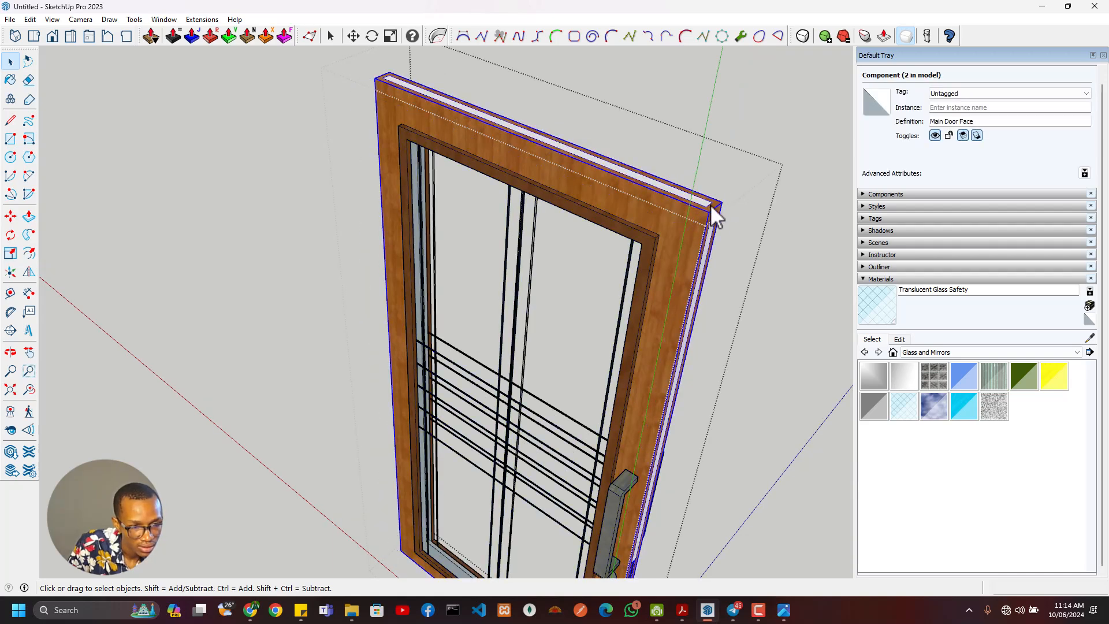
- Draw a rectangle about 740 by 55 mm across the underside of the main door opening's top edge
{"action": "scroll", "coordinate": [512, 271], "scroll_direction": "up", "scroll_amount": 3}
{"action": "middle_click_drag", "start_coordinate": [511, 272], "coordinate": [428, 91]}
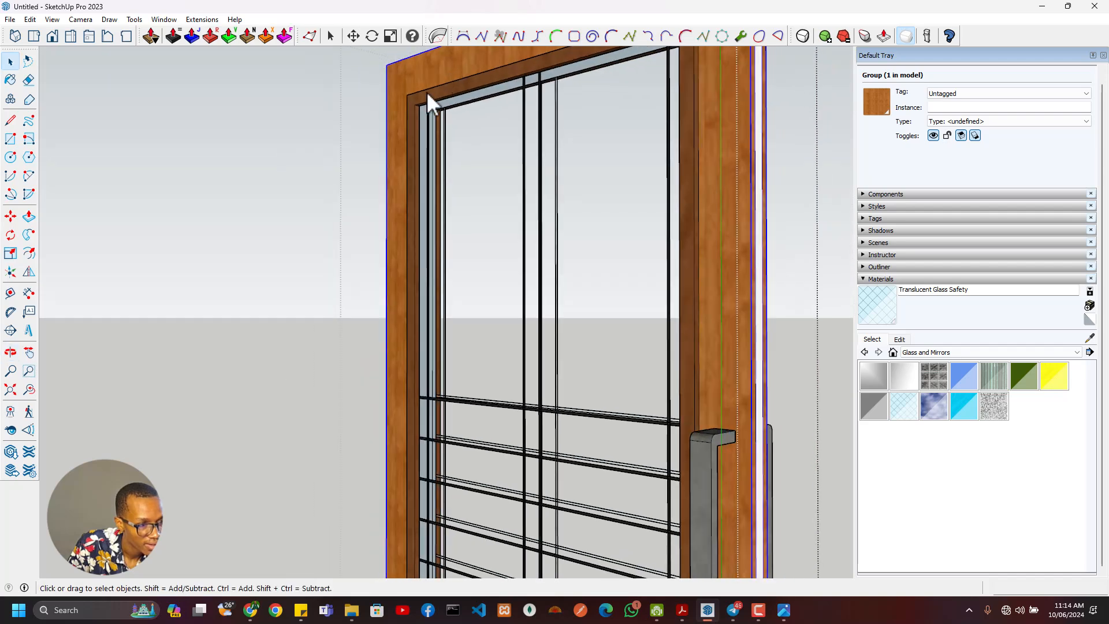
{"action": "scroll", "coordinate": [427, 101], "scroll_direction": "up", "scroll_amount": 4}
{"action": "key", "text": "r"}
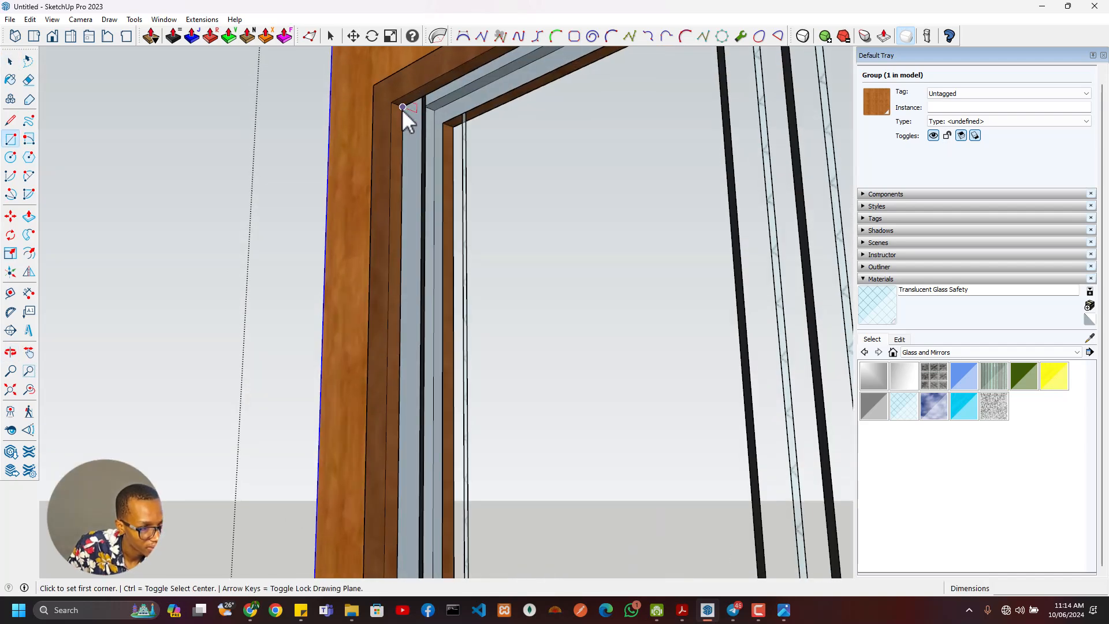
{"action": "left_click", "coordinate": [402, 108]}
{"action": "middle_click_drag", "start_coordinate": [444, 124], "coordinate": [700, 309]}
{"action": "scroll", "coordinate": [567, 369], "scroll_direction": "up", "scroll_amount": 4}
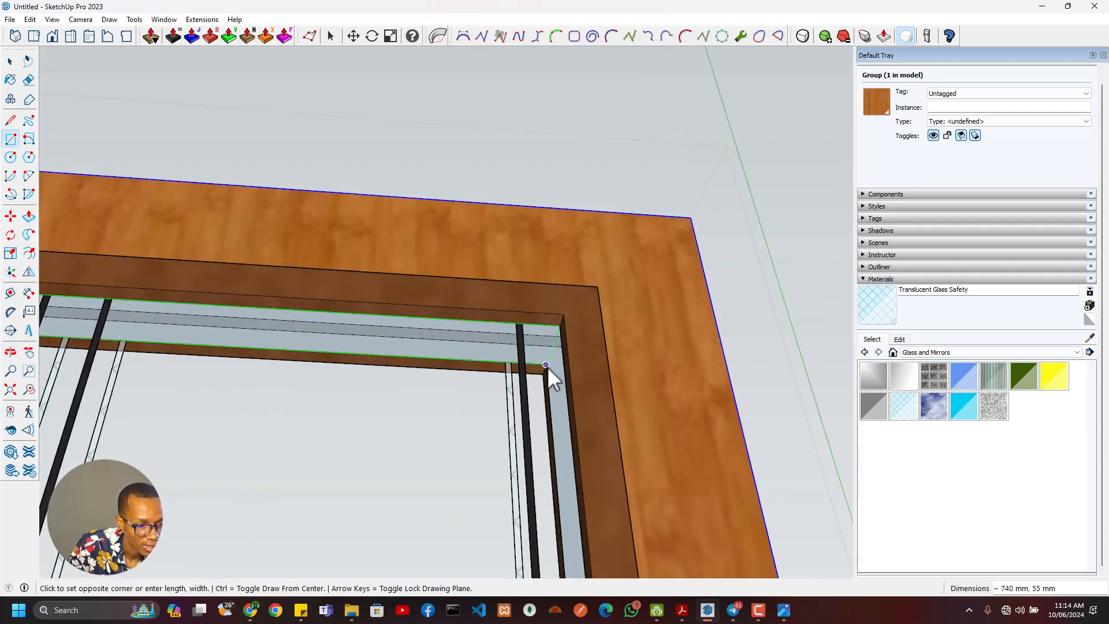
{"action": "left_click", "coordinate": [546, 365]}
- Extrude the rectangle about 1840 mm down to the bottom edge of the main door's opening
{"action": "scroll", "coordinate": [551, 381], "scroll_direction": "down", "scroll_amount": 2}
{"action": "key", "text": "p"}
{"action": "left_click", "coordinate": [519, 361]}
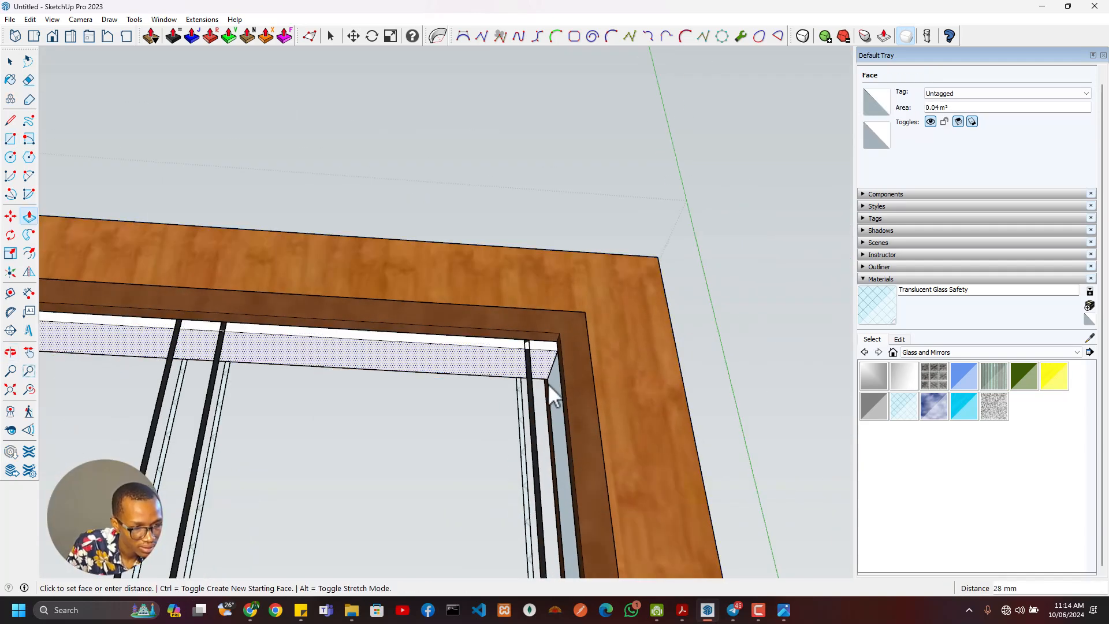
{"action": "scroll", "coordinate": [481, 377], "scroll_direction": "down", "scroll_amount": 2}
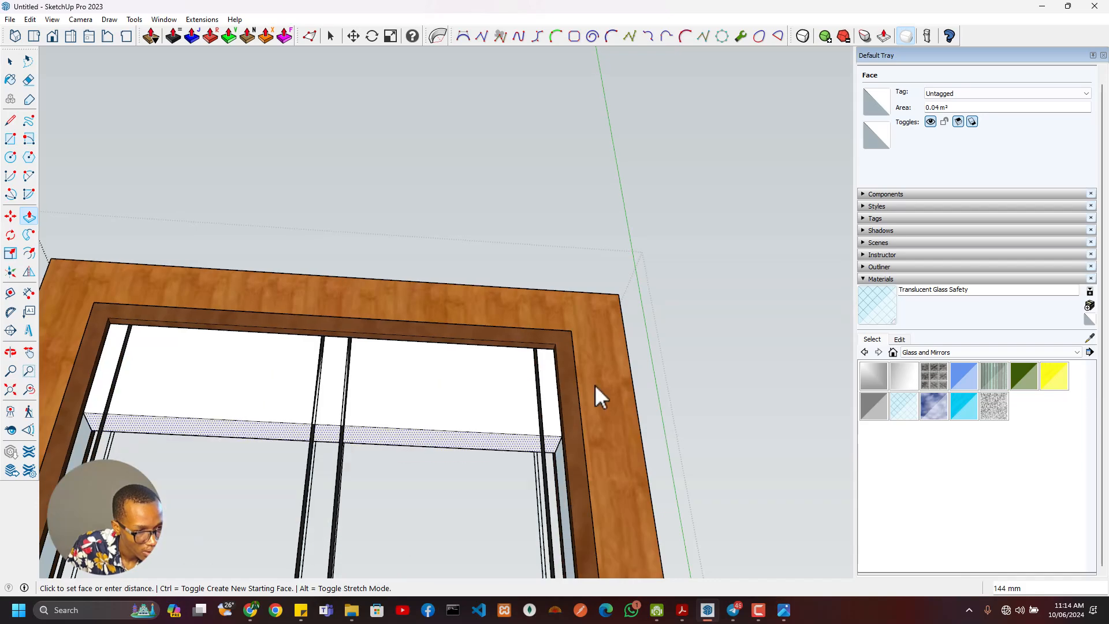
{"action": "middle_click_drag", "start_coordinate": [531, 315], "coordinate": [649, 53]}
{"action": "scroll", "coordinate": [654, 286], "scroll_direction": "down", "scroll_amount": 5}
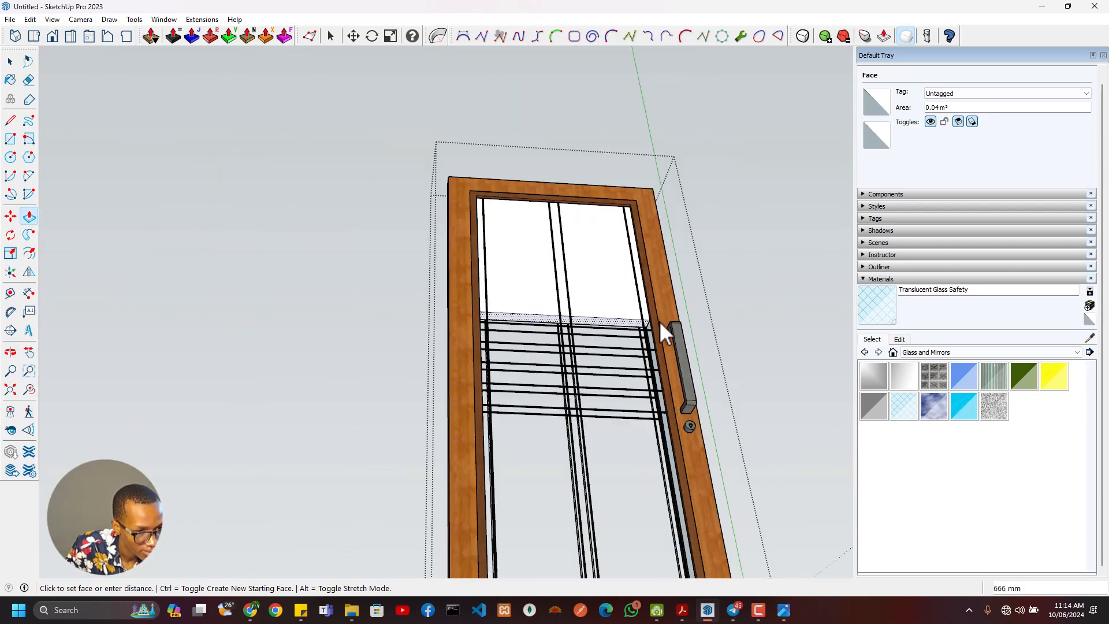
{"action": "scroll", "coordinate": [659, 321], "scroll_direction": "down", "scroll_amount": 3}
{"action": "scroll", "coordinate": [694, 358], "scroll_direction": "up", "scroll_amount": 5}
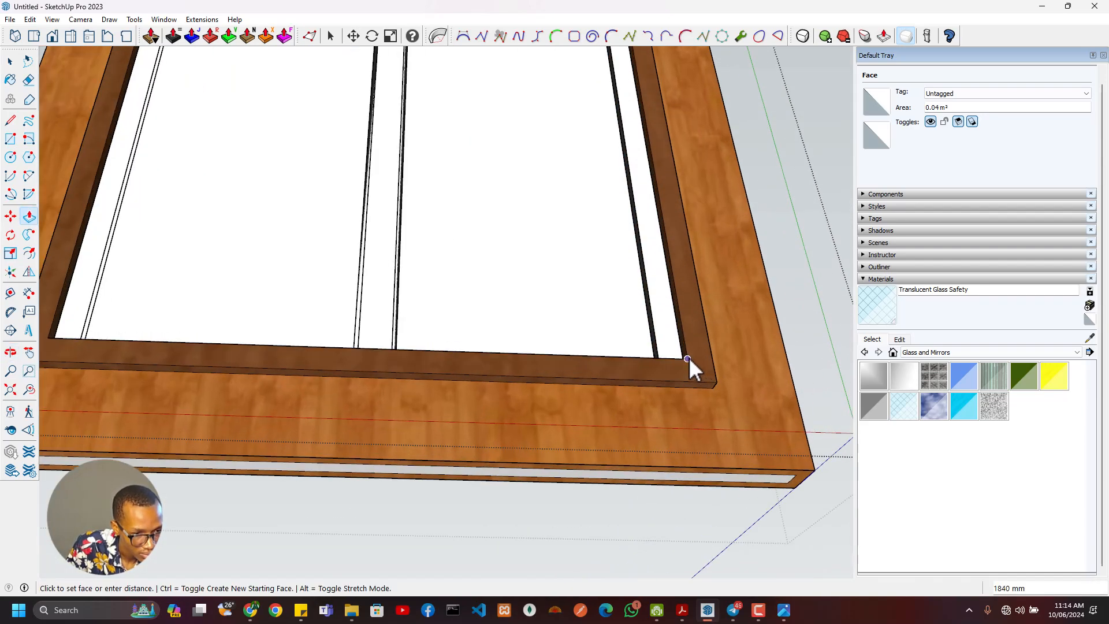
{"action": "left_click", "coordinate": [689, 358]}
- Group the new solid in the main door's opening and paint it with Translucent Glass Safety
{"action": "scroll", "coordinate": [691, 358], "scroll_direction": "down", "scroll_amount": 3}
{"action": "middle_click_drag", "start_coordinate": [691, 358], "coordinate": [587, 317]}
{"action": "key", "text": "space"}
{"action": "left_click", "coordinate": [583, 267]}
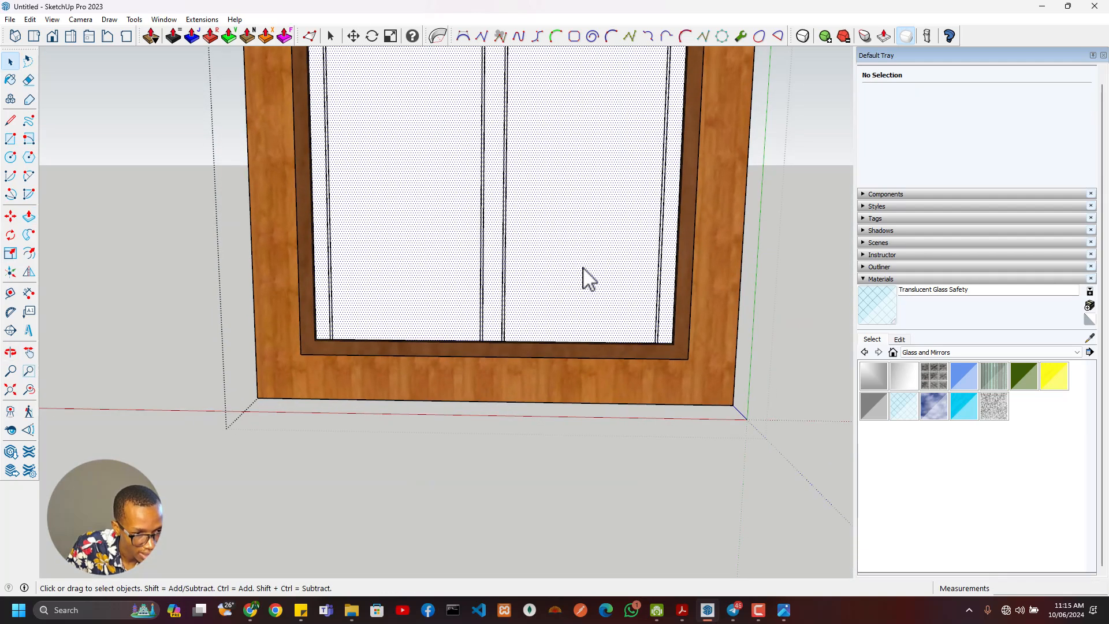
{"action": "right_click", "coordinate": [610, 245]}
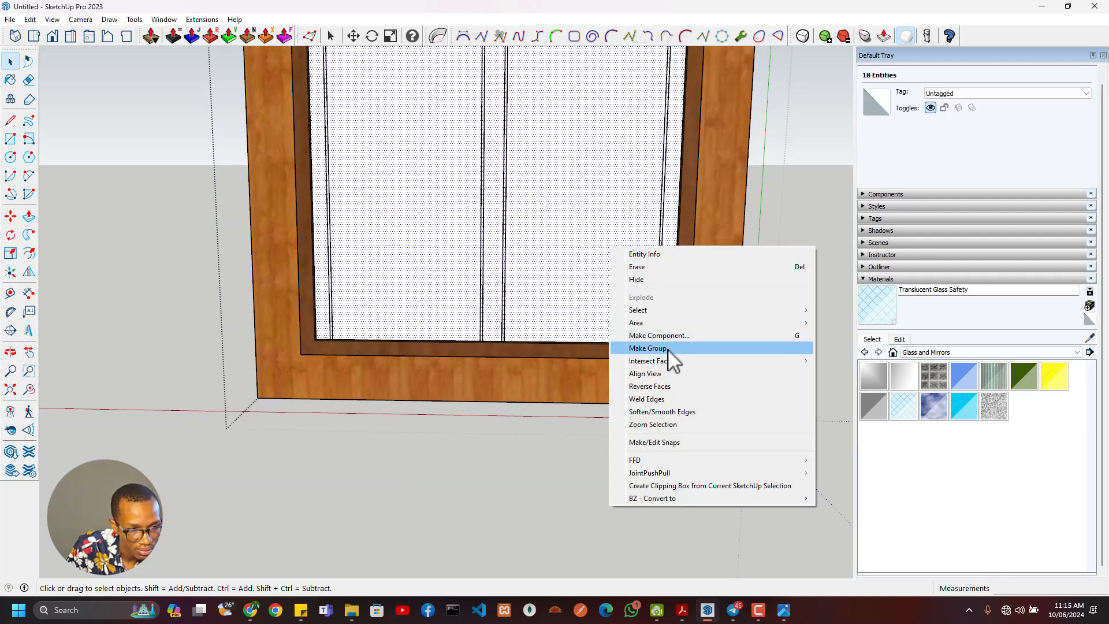
{"action": "left_click", "coordinate": [668, 349]}
{"action": "left_click", "coordinate": [874, 307]}
{"action": "left_click", "coordinate": [592, 258]}
- Open the main door's glass group for editing and select the four narrow faces around its edge
{"action": "scroll", "coordinate": [619, 273], "scroll_direction": "down", "scroll_amount": 3}
{"action": "middle_click_drag", "start_coordinate": [621, 276], "coordinate": [621, 508], "text": "shift"}
{"action": "key", "text": "space"}
{"action": "double_click", "coordinate": [603, 397]}
{"action": "middle_click_drag", "start_coordinate": [525, 342], "coordinate": [778, 551]}
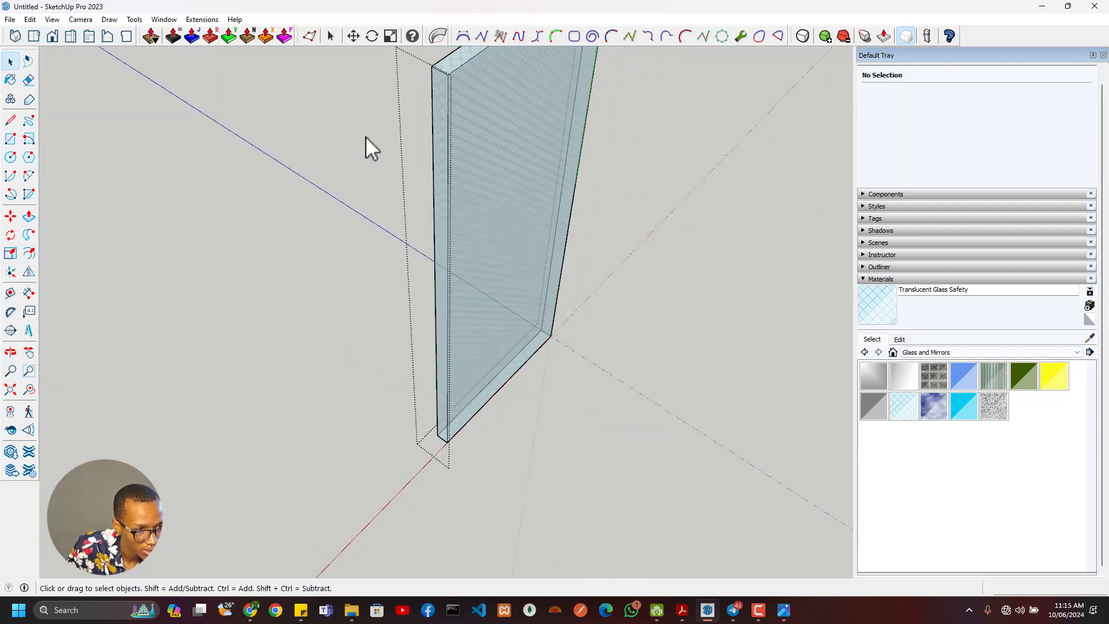
{"action": "middle_click_drag", "start_coordinate": [442, 109], "coordinate": [481, 234], "text": "shift"}
{"action": "left_click", "coordinate": [488, 234]}
{"action": "left_click", "coordinate": [519, 177], "text": "shift"}
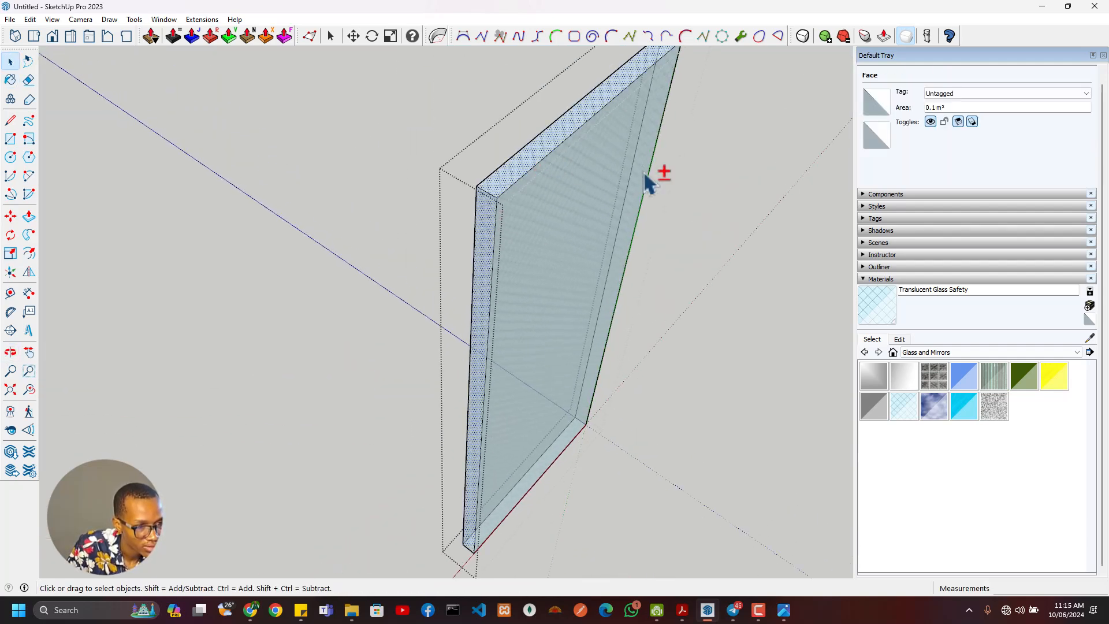
{"action": "middle_click_drag", "start_coordinate": [490, 347], "coordinate": [421, 452]}
{"action": "left_click", "coordinate": [665, 423], "text": "shift"}
{"action": "scroll", "coordinate": [662, 468], "scroll_direction": "down", "scroll_amount": 3}
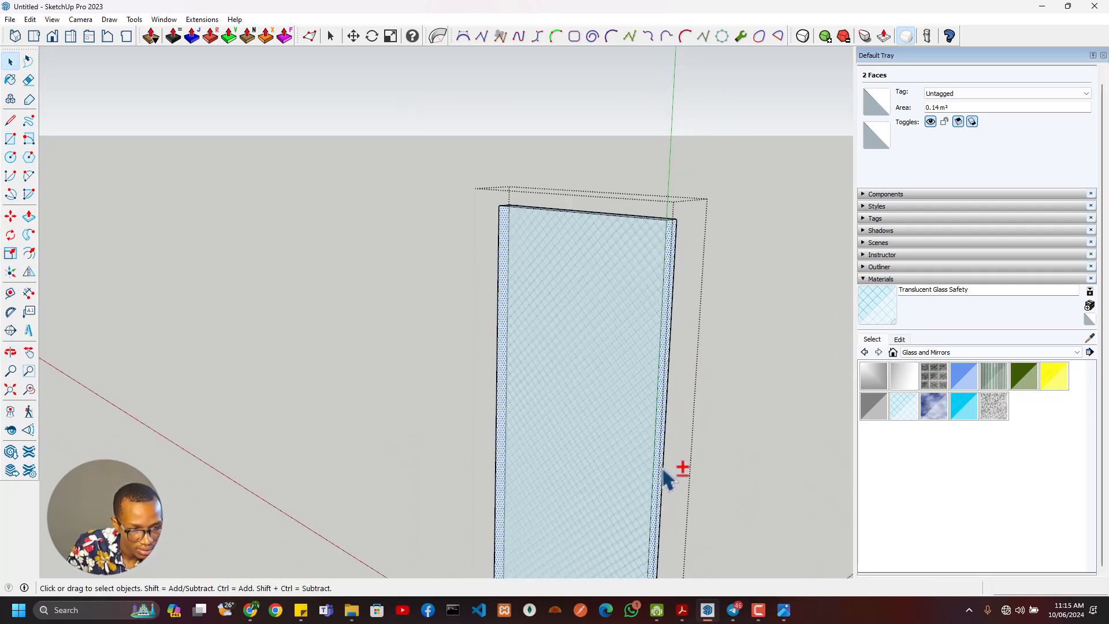
{"action": "middle_click_drag", "start_coordinate": [662, 468], "coordinate": [624, 255], "text": "shift"}
{"action": "scroll", "coordinate": [624, 256], "scroll_direction": "down", "scroll_amount": 2}
{"action": "scroll", "coordinate": [624, 445], "scroll_direction": "up", "scroll_amount": 6}
{"action": "middle_click_drag", "start_coordinate": [624, 445], "coordinate": [654, 197]}
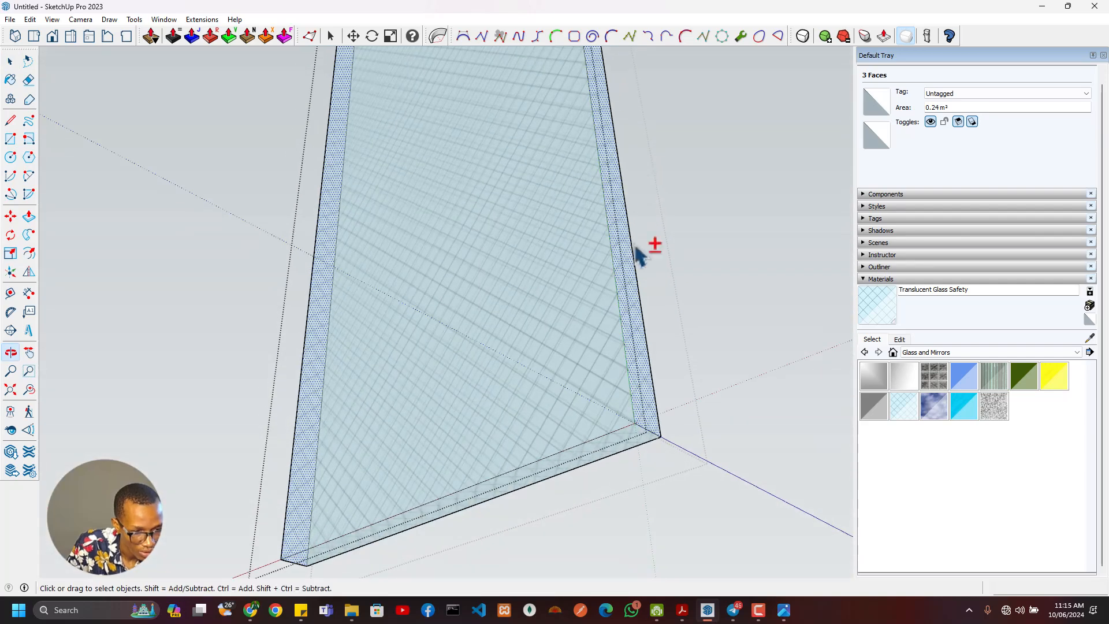
{"action": "left_click", "coordinate": [612, 454], "text": "shift"}
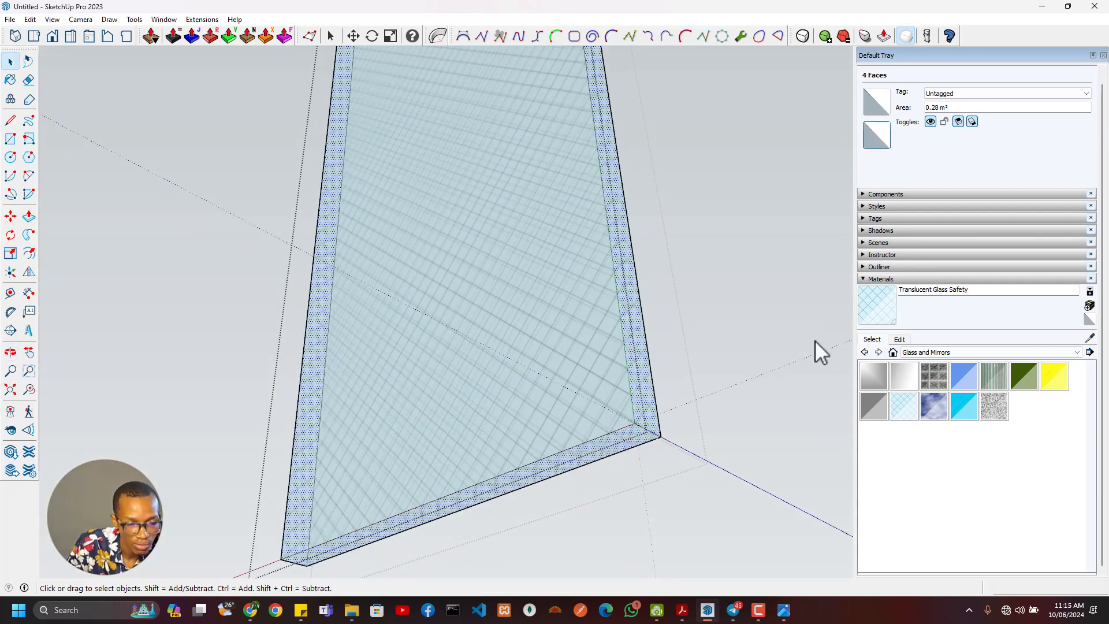
- Set the back-face material of the four selected glass edge faces to light grey and deselect them
{"action": "scroll", "coordinate": [566, 342], "scroll_direction": "down", "scroll_amount": 2}
{"action": "scroll", "coordinate": [560, 306], "scroll_direction": "up", "scroll_amount": 1}
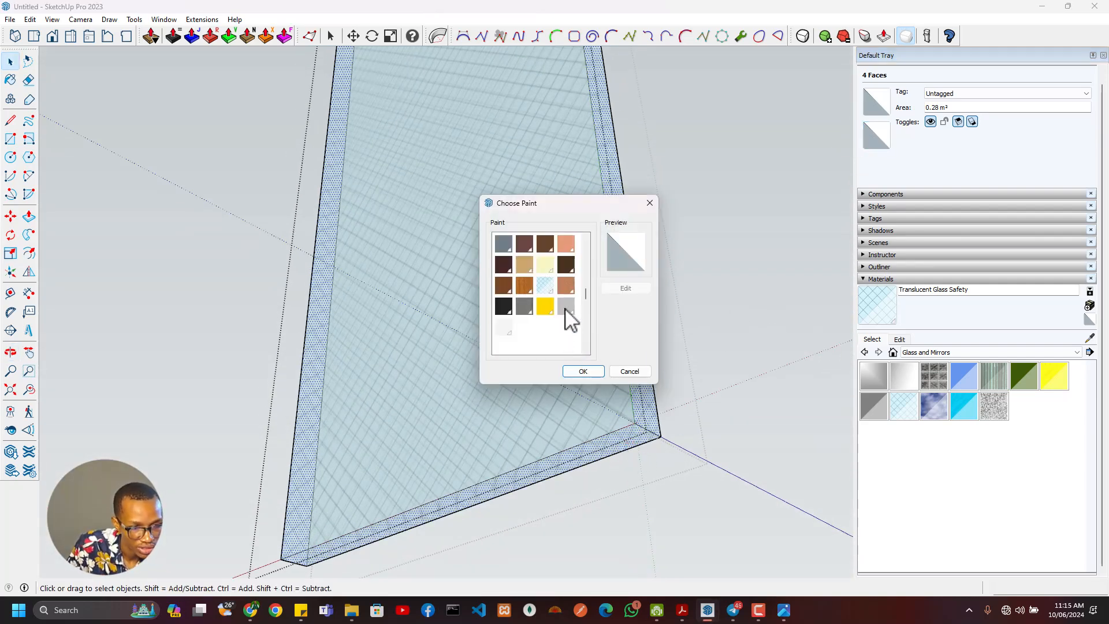
{"action": "left_click", "coordinate": [566, 307]}
{"action": "left_click", "coordinate": [590, 371]}
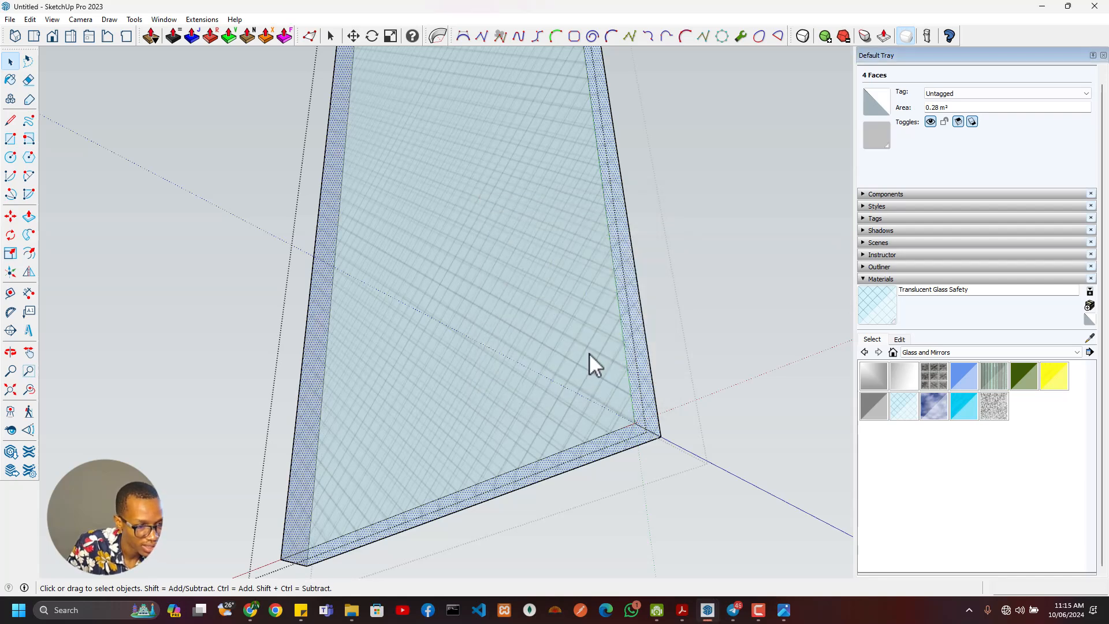
{"action": "mouse_move", "coordinate": [589, 352]}
{"action": "middle_mouse_down"}
{"action": "mouse_move", "coordinate": [575, 327]}
{"action": "mouse_move", "coordinate": [630, 372]}
{"action": "middle_mouse_up"}
{"action": "left_click", "coordinate": [681, 332]}
- Save the model as Door in the Models folder
{"action": "middle_click_drag", "start_coordinate": [681, 331], "coordinate": [793, 340]}
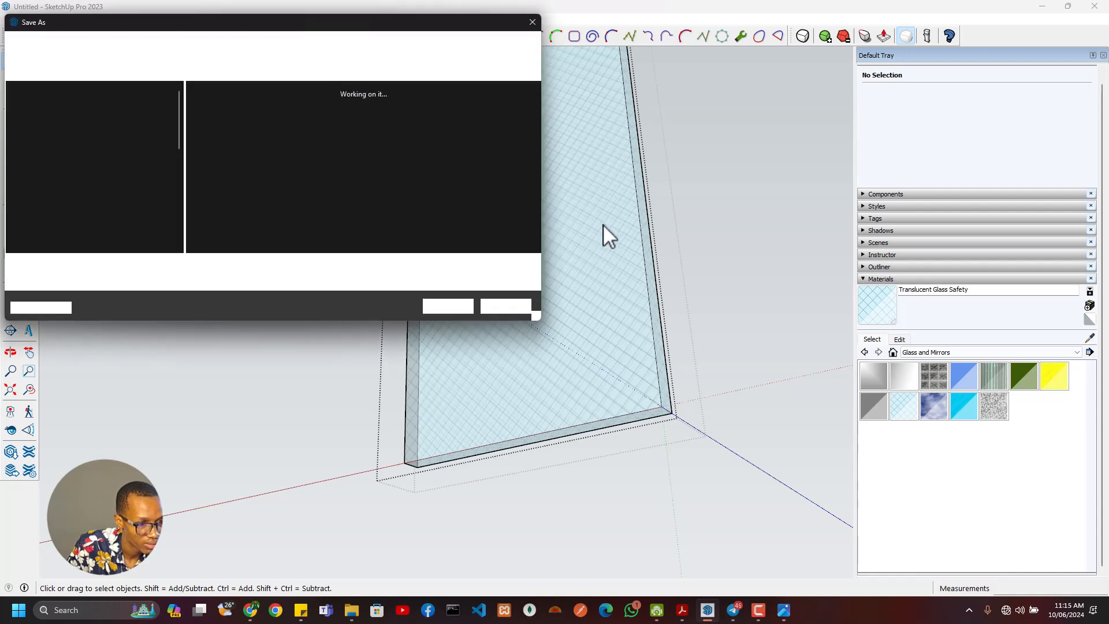
{"action": "type", "text": "Door"}
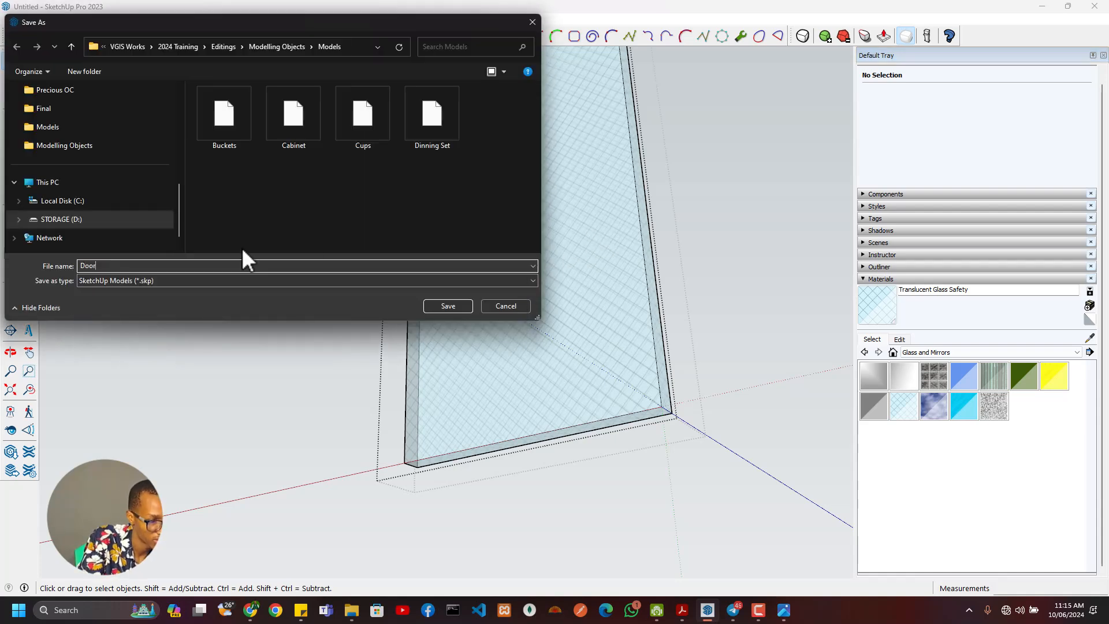
{"action": "key", "text": "Return"}
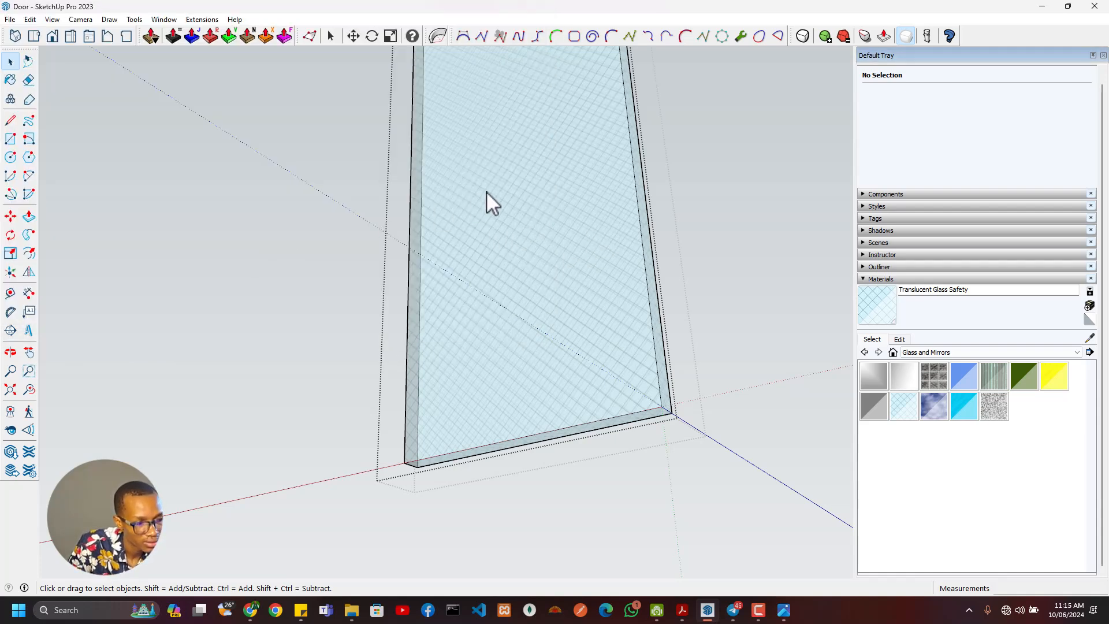
- Close the glass group, check the glass inside the main door's frame, and return to the whole model
{"action": "left_click", "coordinate": [762, 350]}
{"action": "scroll", "coordinate": [591, 277], "scroll_direction": "down", "scroll_amount": 3}
{"action": "middle_click_drag", "start_coordinate": [591, 277], "coordinate": [361, 453]}
{"action": "scroll", "coordinate": [556, 338], "scroll_direction": "up", "scroll_amount": 3}
{"action": "scroll", "coordinate": [451, 280], "scroll_direction": "up", "scroll_amount": 5}
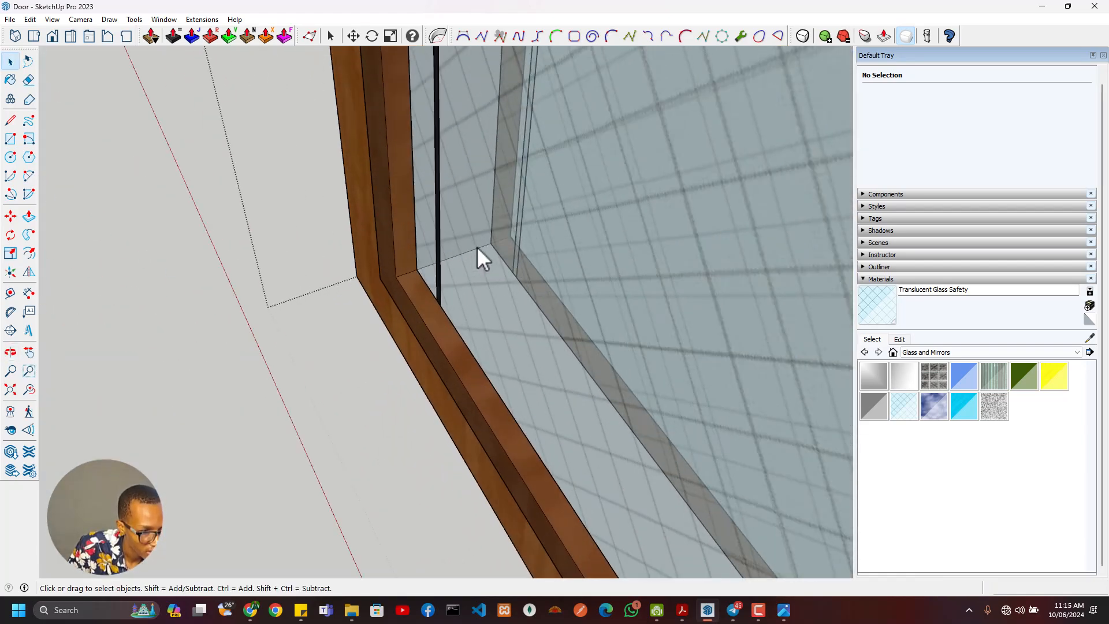
{"action": "scroll", "coordinate": [477, 291], "scroll_direction": "down", "scroll_amount": 6}
{"action": "middle_click_drag", "start_coordinate": [435, 325], "coordinate": [675, 179]}
{"action": "scroll", "coordinate": [460, 326], "scroll_direction": "down", "scroll_amount": 4}
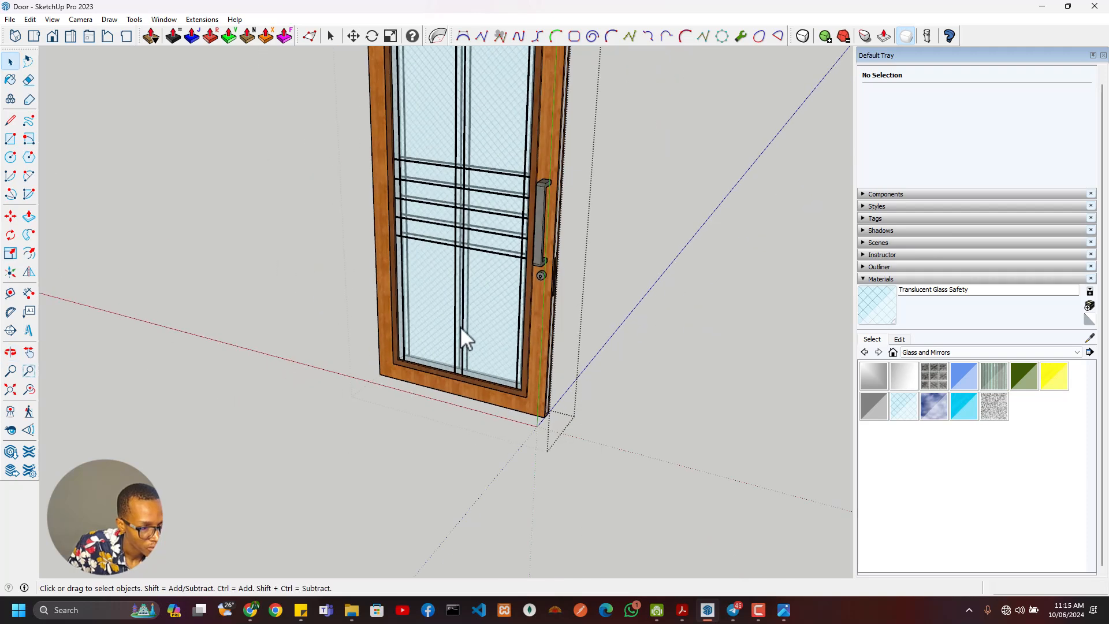
{"action": "scroll", "coordinate": [460, 326], "scroll_direction": "down", "scroll_amount": 6}
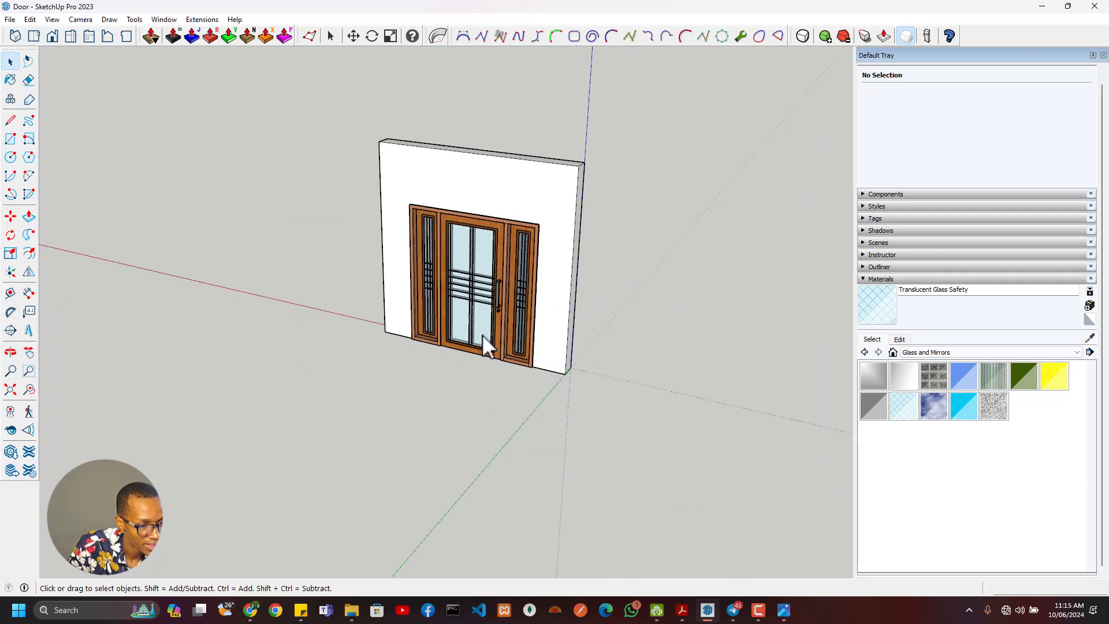
- Compare the modelled door and wall with the reference photo
{"action": "middle_click_drag", "start_coordinate": [483, 335], "coordinate": [546, 283]}
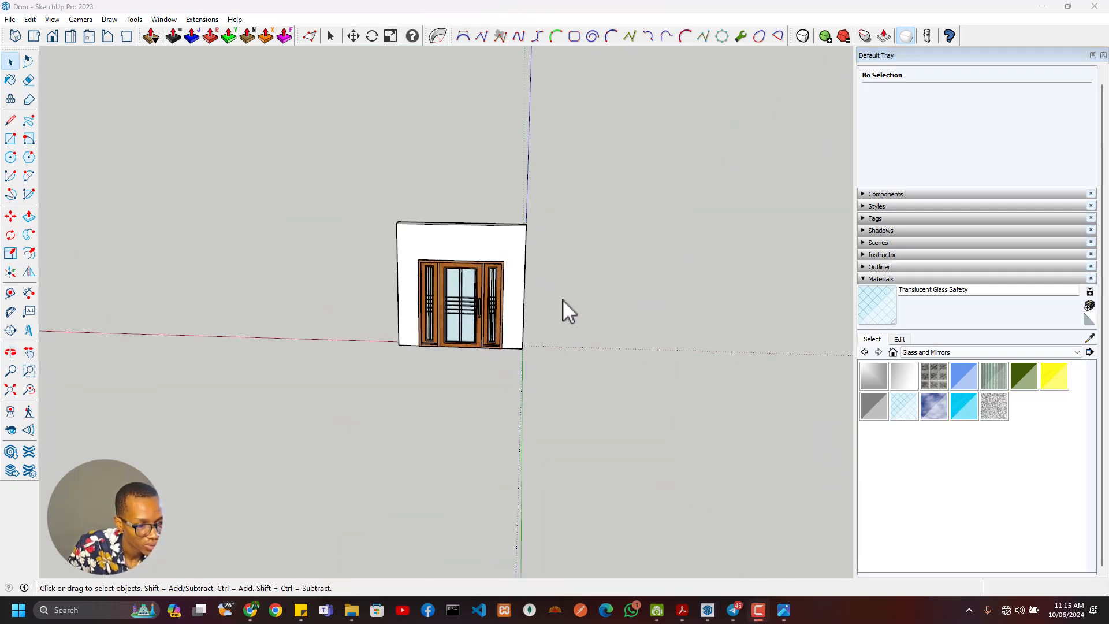
{"action": "key", "text": "alt+Tab"}
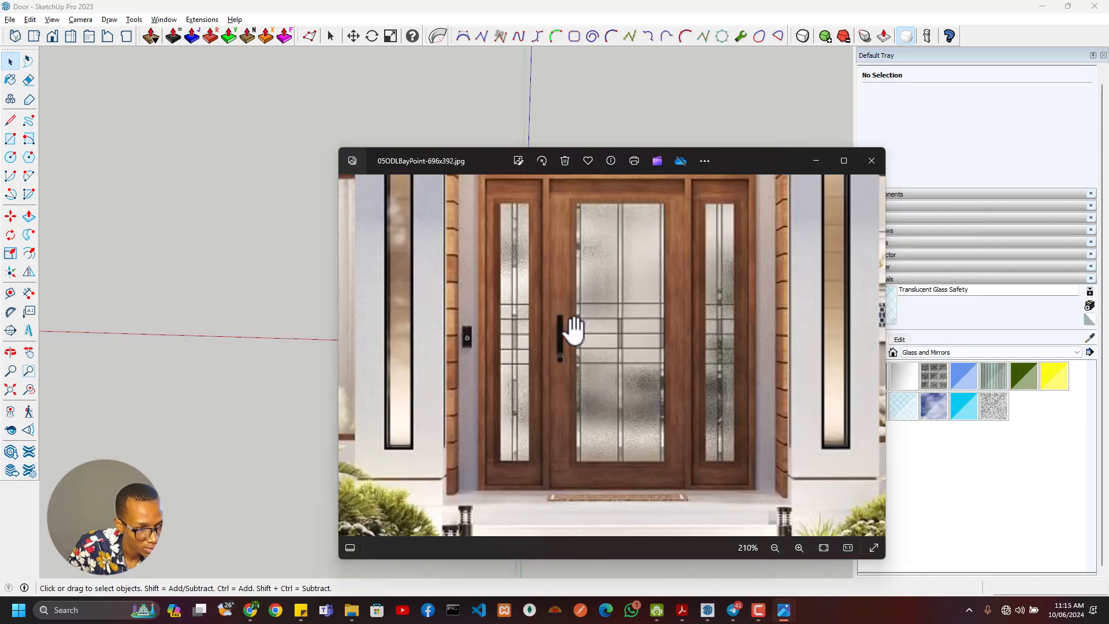
{"action": "key", "text": "alt+Tab"}
- Paint the wall around the door with Terrazzo Tile Light from the Synthetic Surfaces materials
{"action": "scroll", "coordinate": [540, 277], "scroll_direction": "up", "scroll_amount": 4}
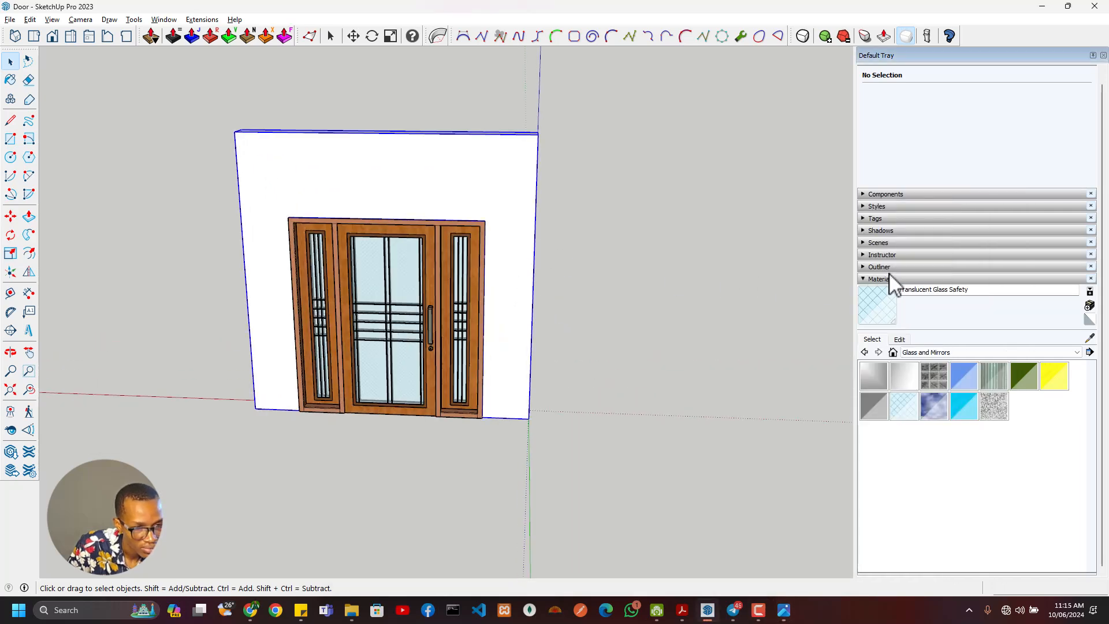
{"action": "left_click", "coordinate": [927, 352]}
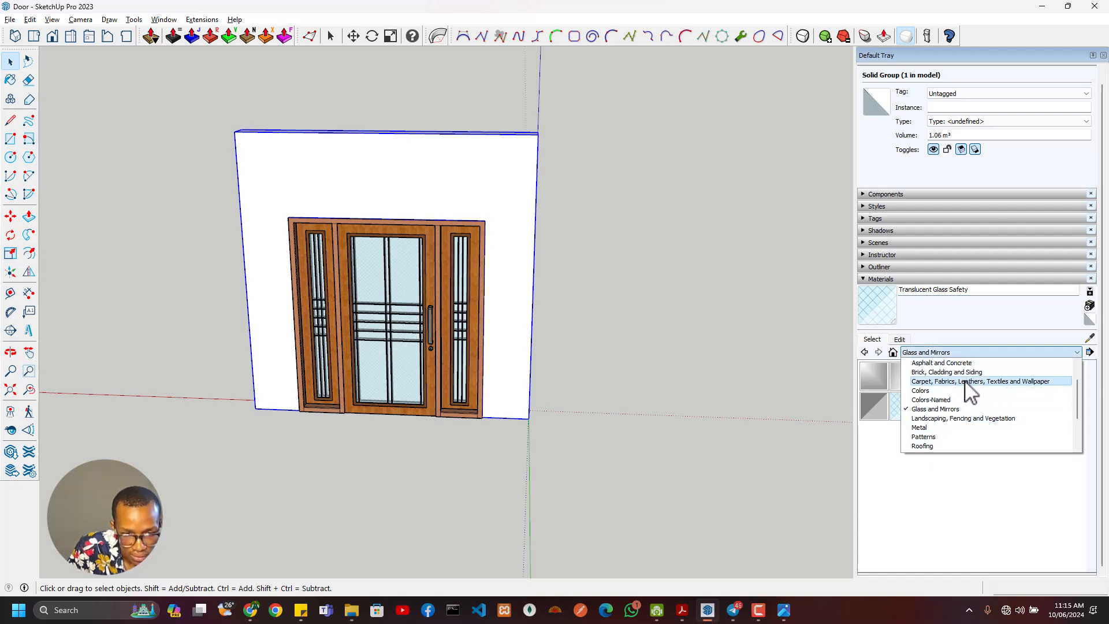
{"action": "scroll", "coordinate": [978, 403], "scroll_direction": "up", "scroll_amount": 1}
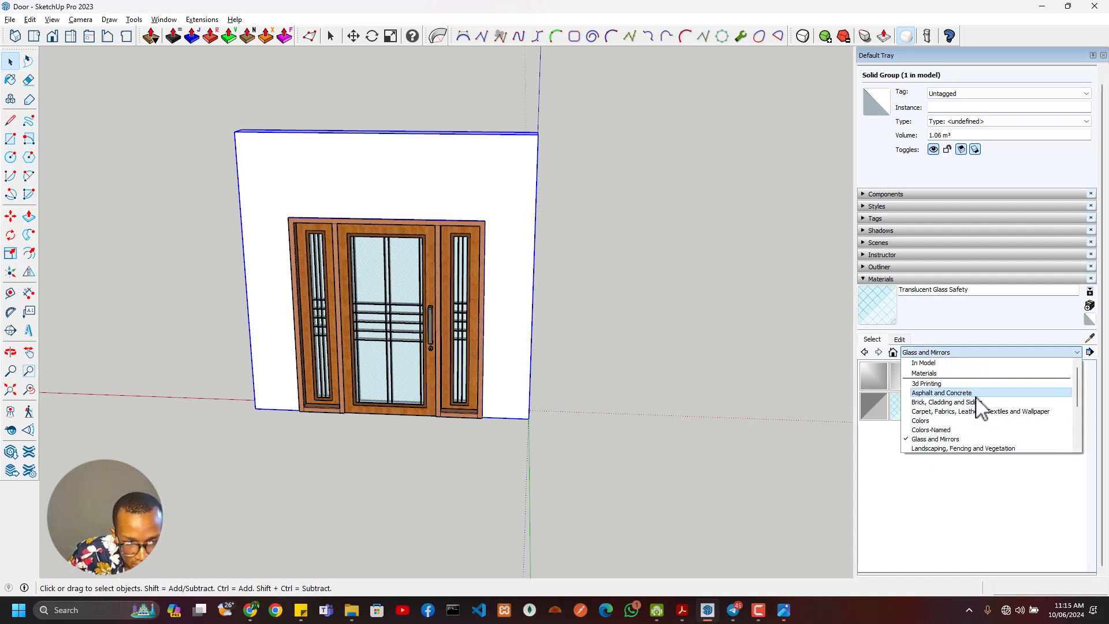
{"action": "scroll", "coordinate": [965, 410], "scroll_direction": "down", "scroll_amount": 3}
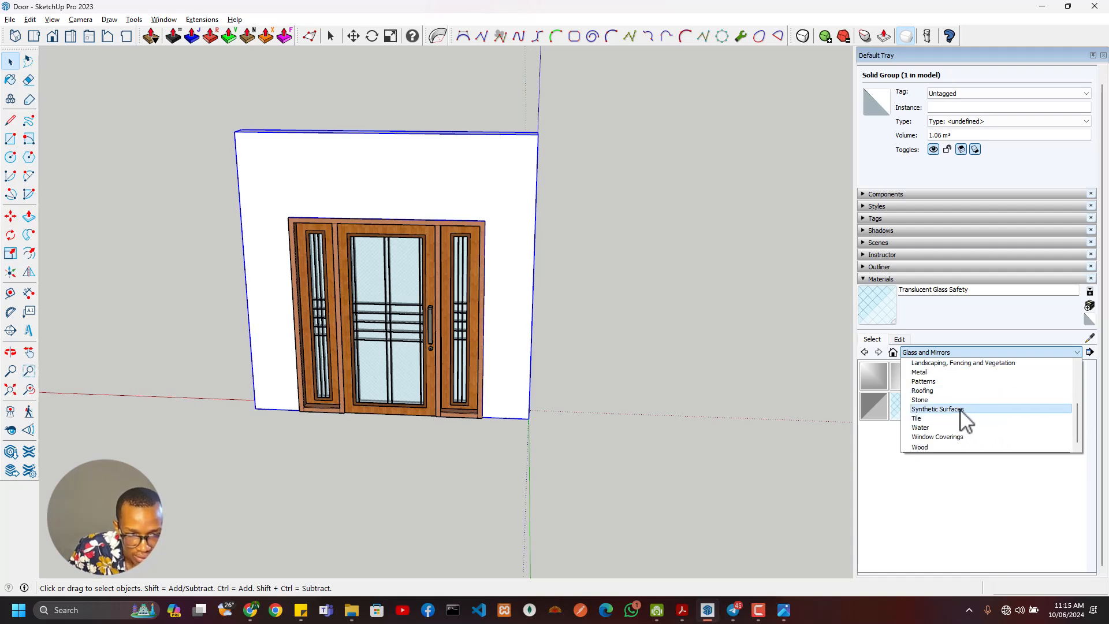
{"action": "left_click", "coordinate": [959, 409]}
{"action": "left_click", "coordinate": [934, 406]}
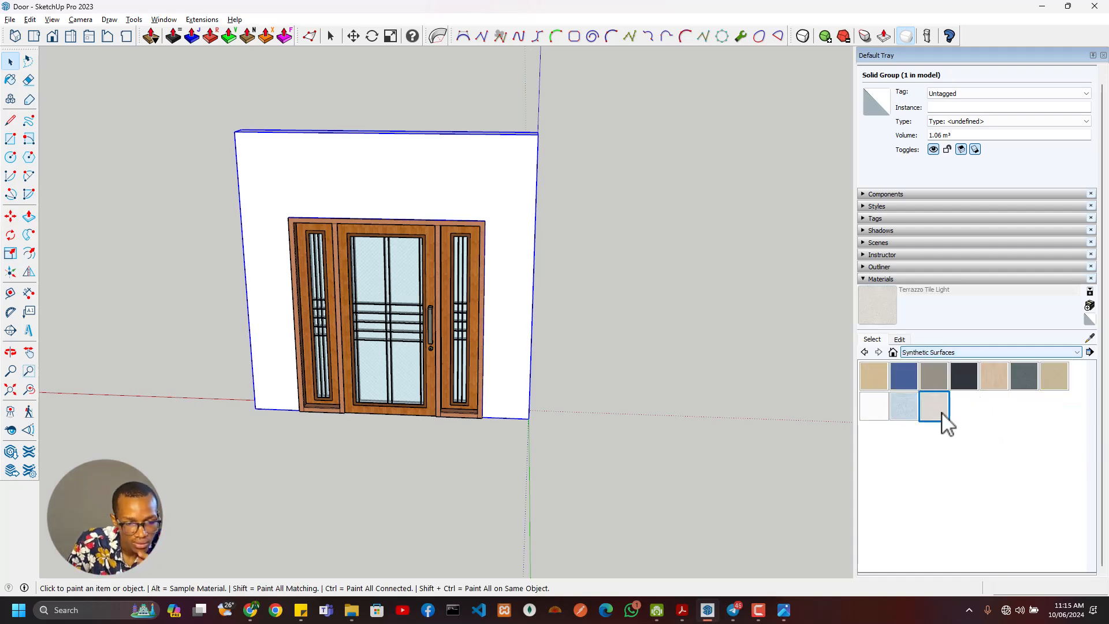
{"action": "left_click", "coordinate": [521, 311]}
{"action": "middle_click_drag", "start_coordinate": [571, 314], "coordinate": [398, 329]}
{"action": "key", "text": "space"}
{"action": "left_click", "coordinate": [629, 299]}
- View the wall from the opposite side and open the complete door group for editing
{"action": "scroll", "coordinate": [649, 244], "scroll_direction": "up", "scroll_amount": 1}
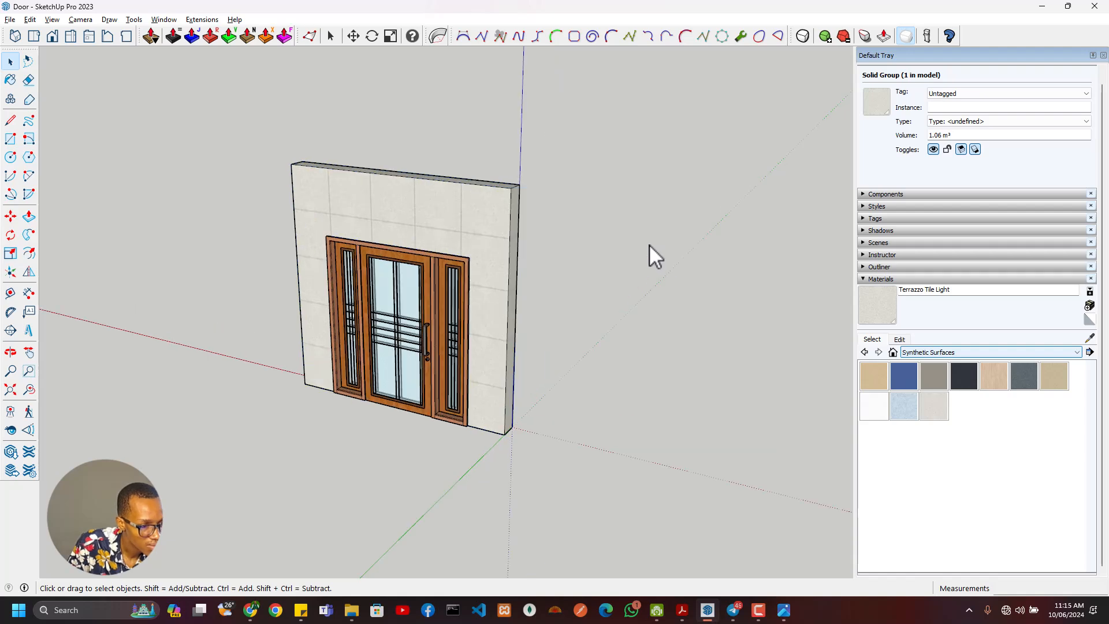
{"action": "middle_click_drag", "start_coordinate": [649, 245], "coordinate": [81, 289]}
{"action": "scroll", "coordinate": [499, 290], "scroll_direction": "up", "scroll_amount": 3}
{"action": "middle_click_drag", "start_coordinate": [499, 290], "coordinate": [135, 288]}
{"action": "scroll", "coordinate": [419, 365], "scroll_direction": "down", "scroll_amount": 2}
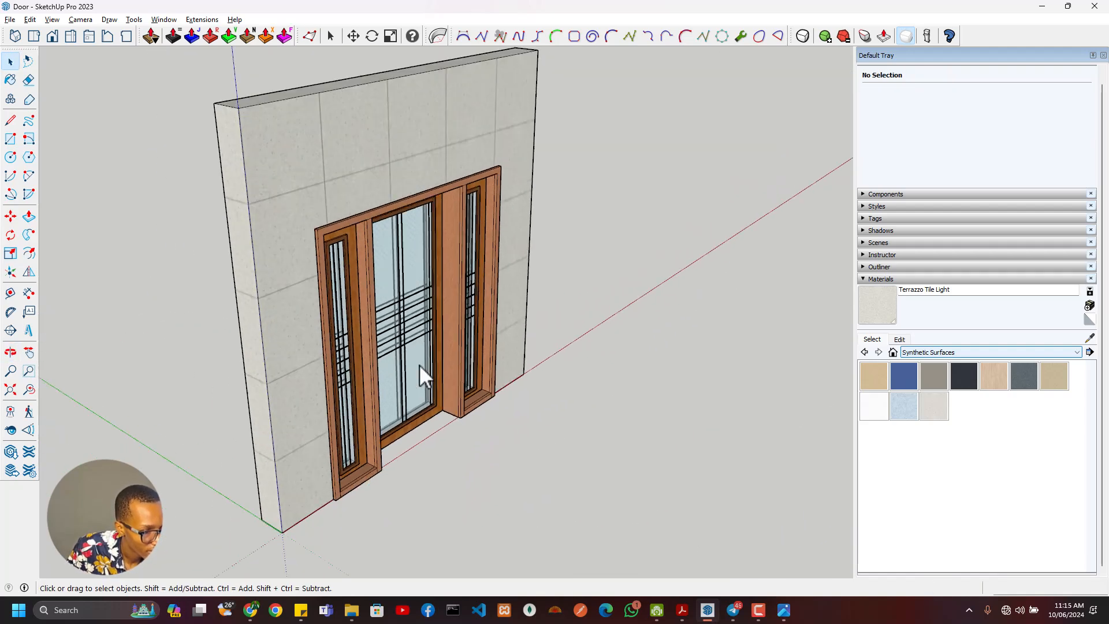
{"action": "middle_click_drag", "start_coordinate": [419, 365], "coordinate": [314, 416]}
{"action": "scroll", "coordinate": [435, 360], "scroll_direction": "up", "scroll_amount": 5}
{"action": "left_click", "coordinate": [320, 461]}
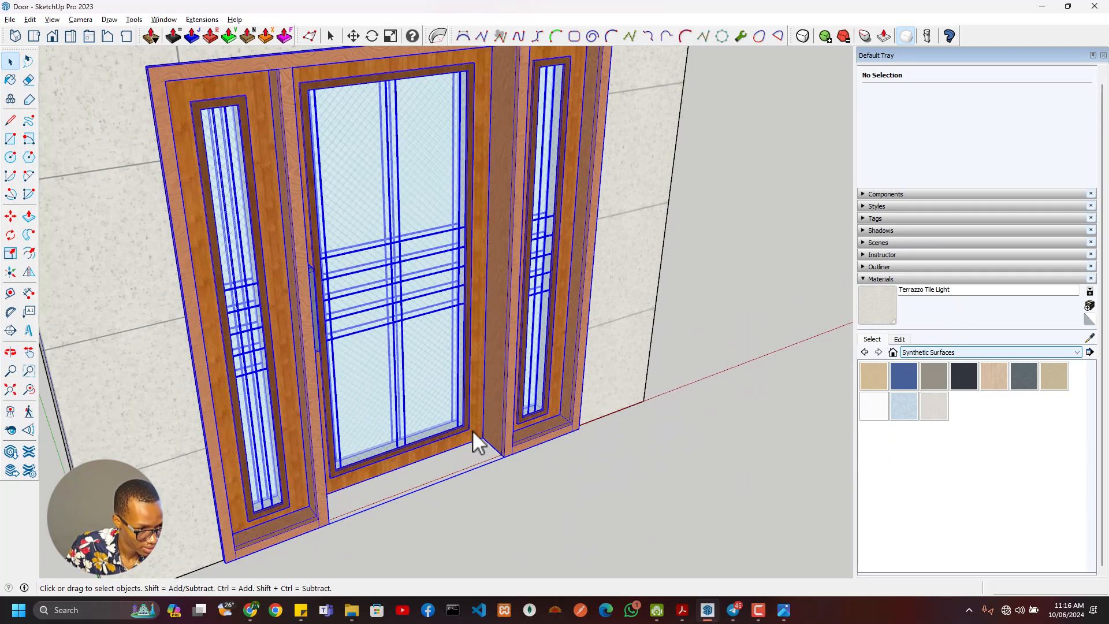
{"action": "middle_click_drag", "start_coordinate": [448, 433], "coordinate": [409, 407]}
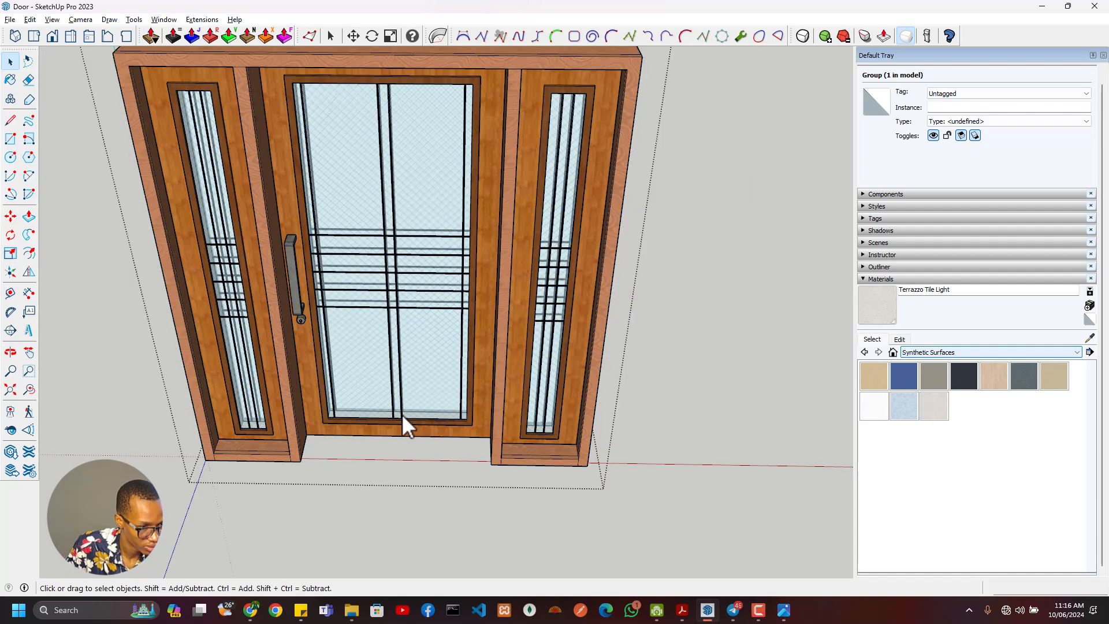
{"action": "double_click", "coordinate": [411, 417]}
{"action": "left_click", "coordinate": [399, 430]}
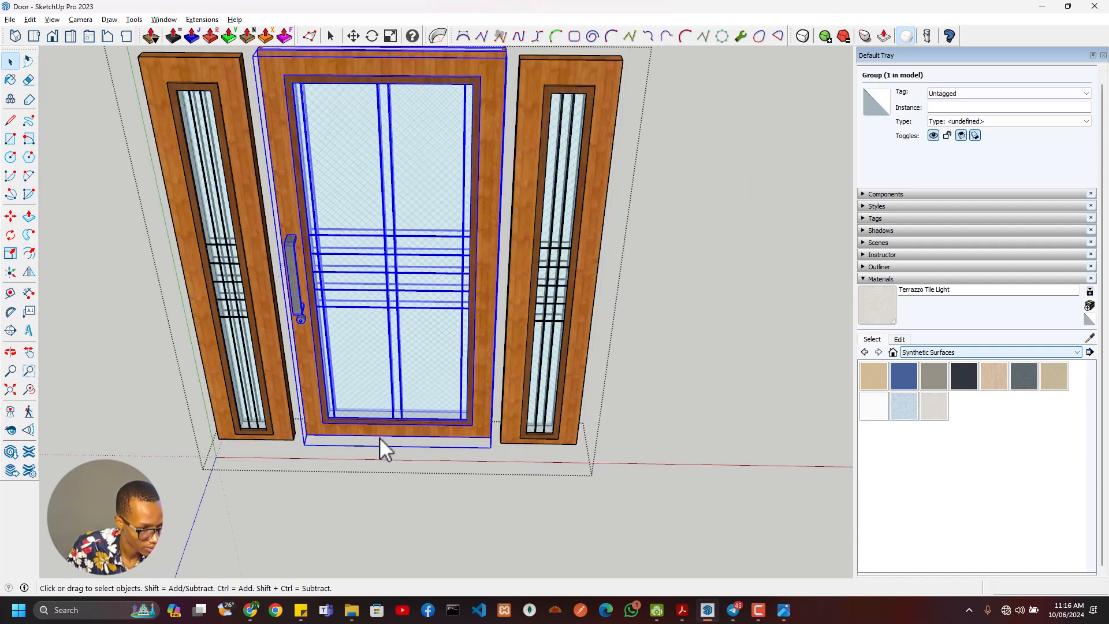
{"action": "scroll", "coordinate": [357, 445], "scroll_direction": "down", "scroll_amount": 1}
{"action": "key", "text": "Escape"}
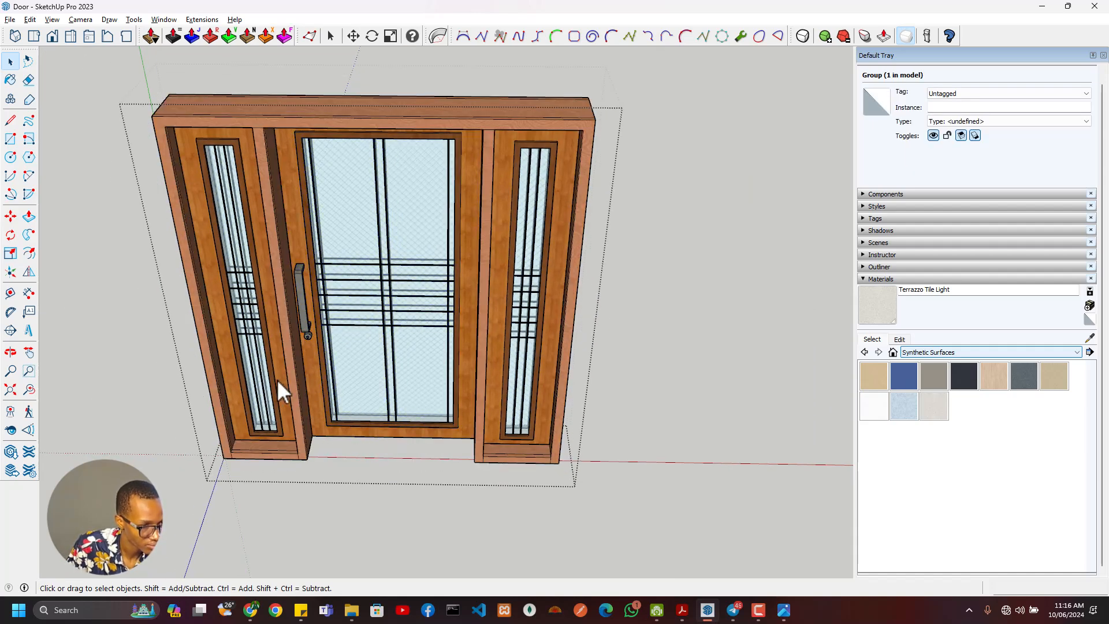
- Explode the nested group containing the main door and both side doors, and close the complete door group
{"action": "left_click", "coordinate": [267, 382]}
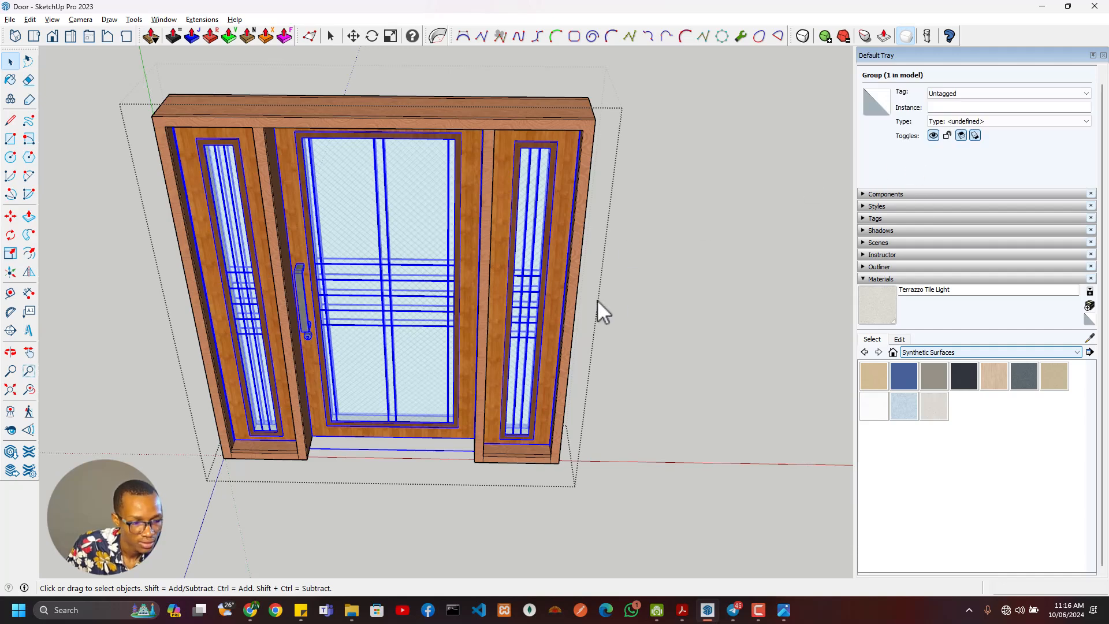
{"action": "right_click", "coordinate": [406, 327]}
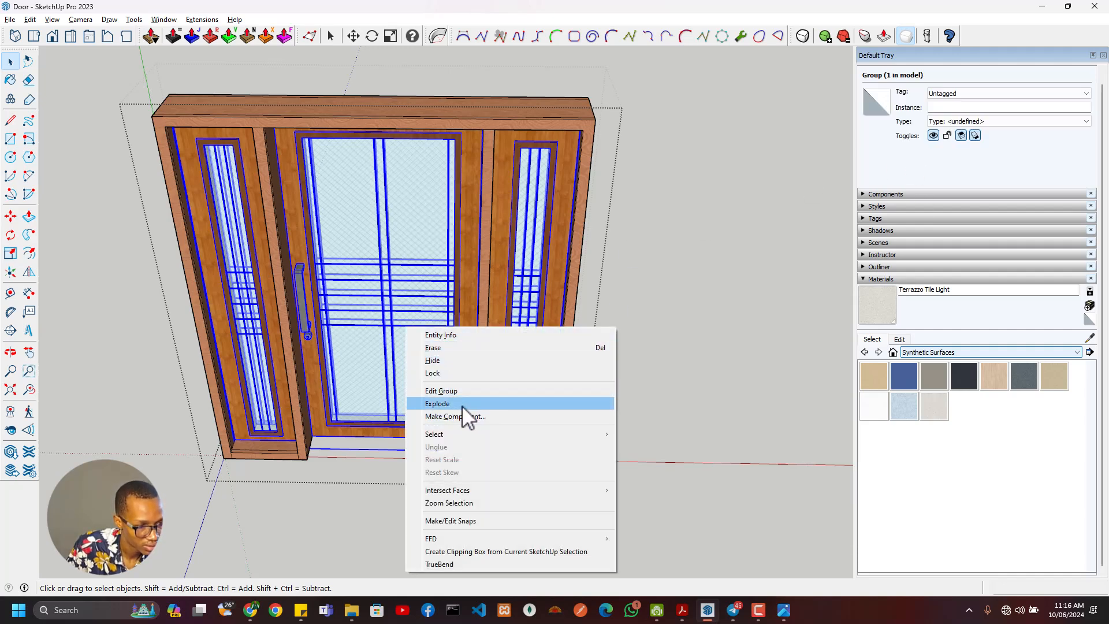
{"action": "left_click", "coordinate": [358, 418]}
{"action": "left_click", "coordinate": [265, 408]}
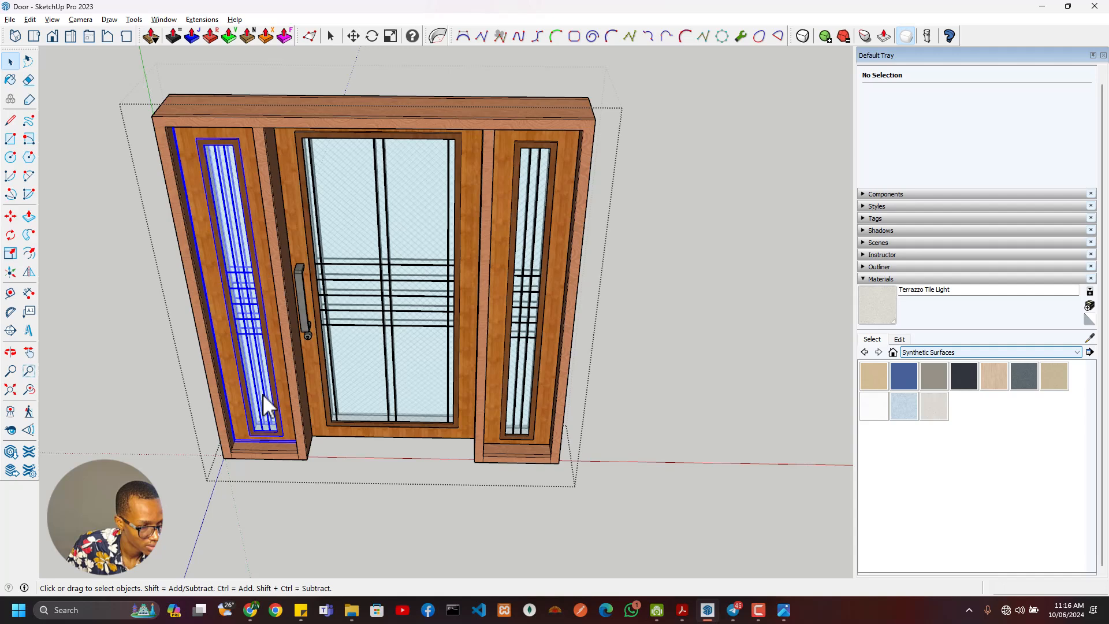
{"action": "left_click", "coordinate": [514, 342]}
{"action": "left_click", "coordinate": [485, 337]}
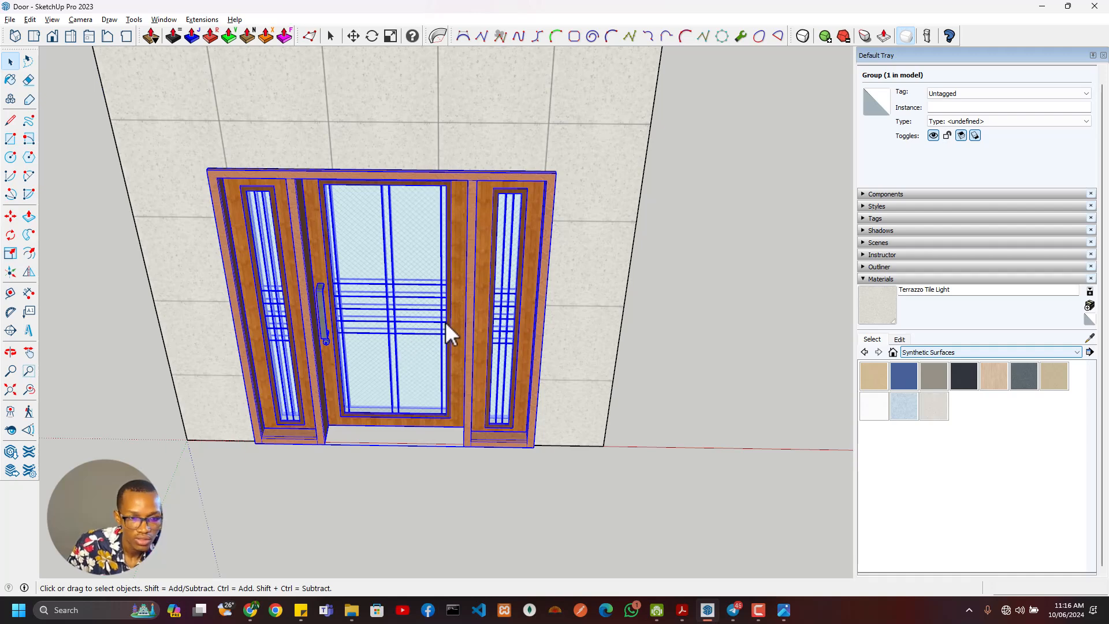
- Show the model's group hierarchy with its nested entries collapsed and name the complete door group Fancy Door
{"action": "left_click", "coordinate": [865, 279]}
{"action": "left_click", "coordinate": [866, 267]}
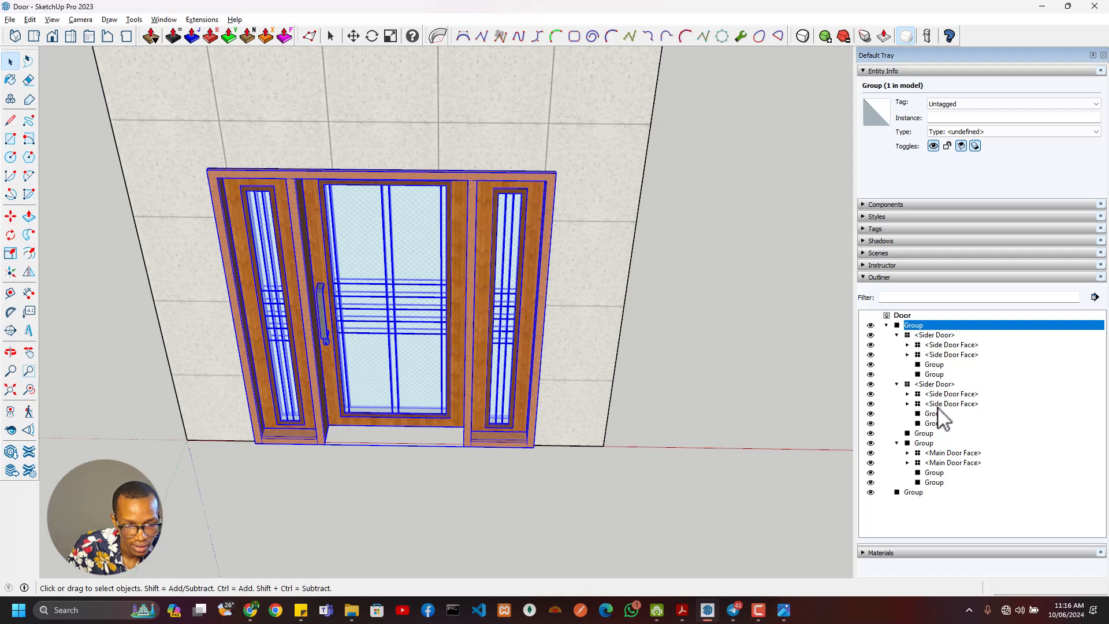
{"action": "left_click", "coordinate": [896, 335]}
{"action": "left_click", "coordinate": [897, 345]}
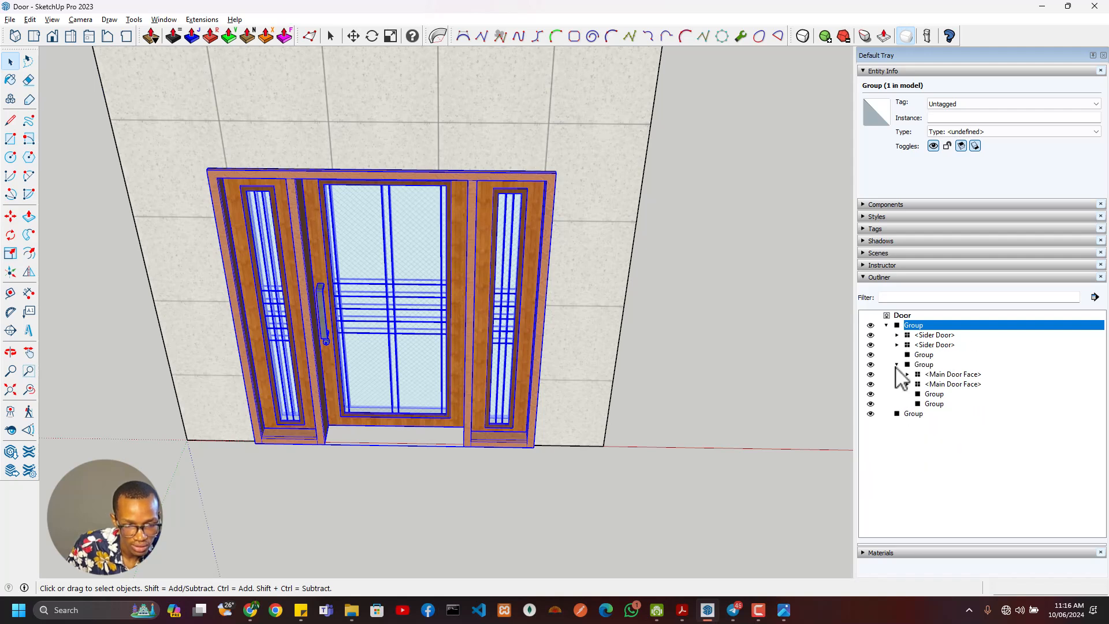
{"action": "left_click", "coordinate": [897, 364]}
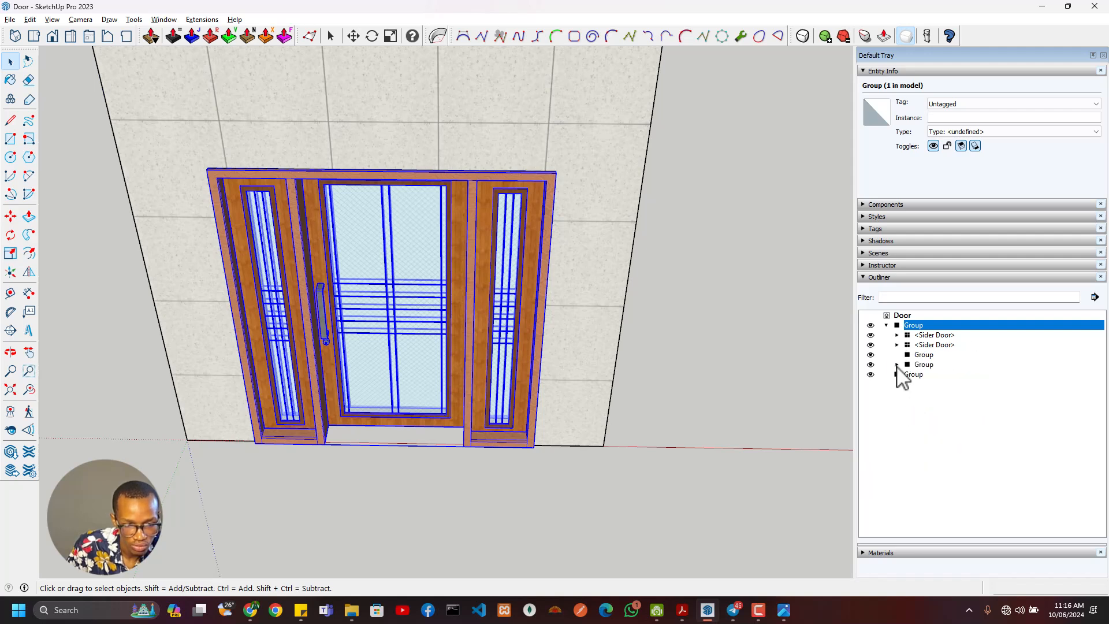
{"action": "left_click", "coordinate": [887, 326]}
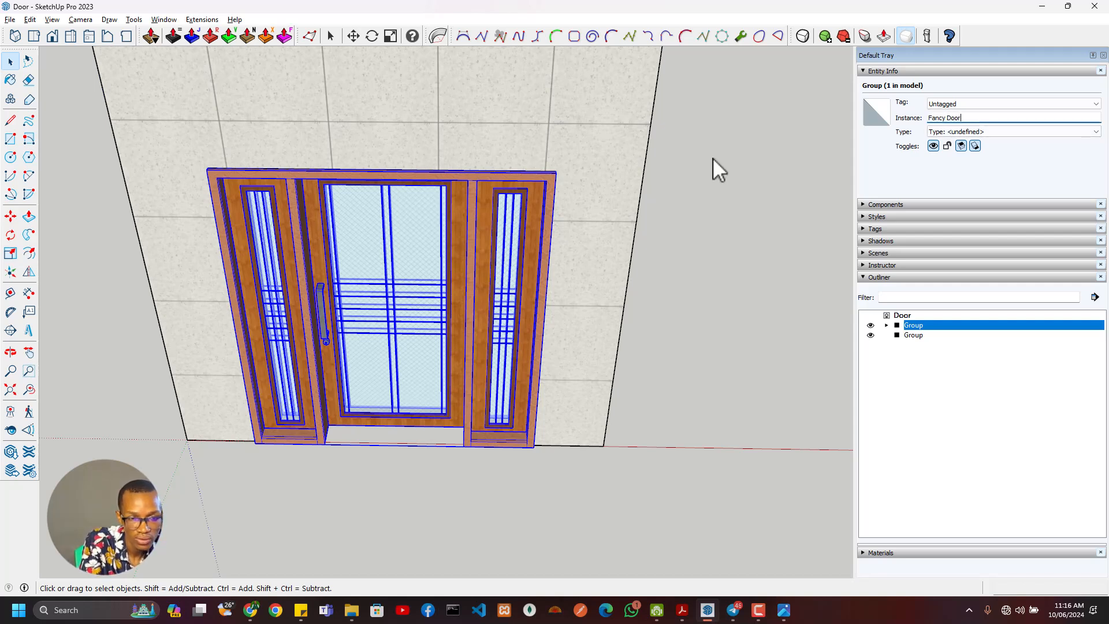
- Name the group around the door Wall
{"action": "left_click", "coordinate": [922, 337]}
{"action": "left_click", "coordinate": [965, 118]}
{"action": "type", "text": "Wall"}
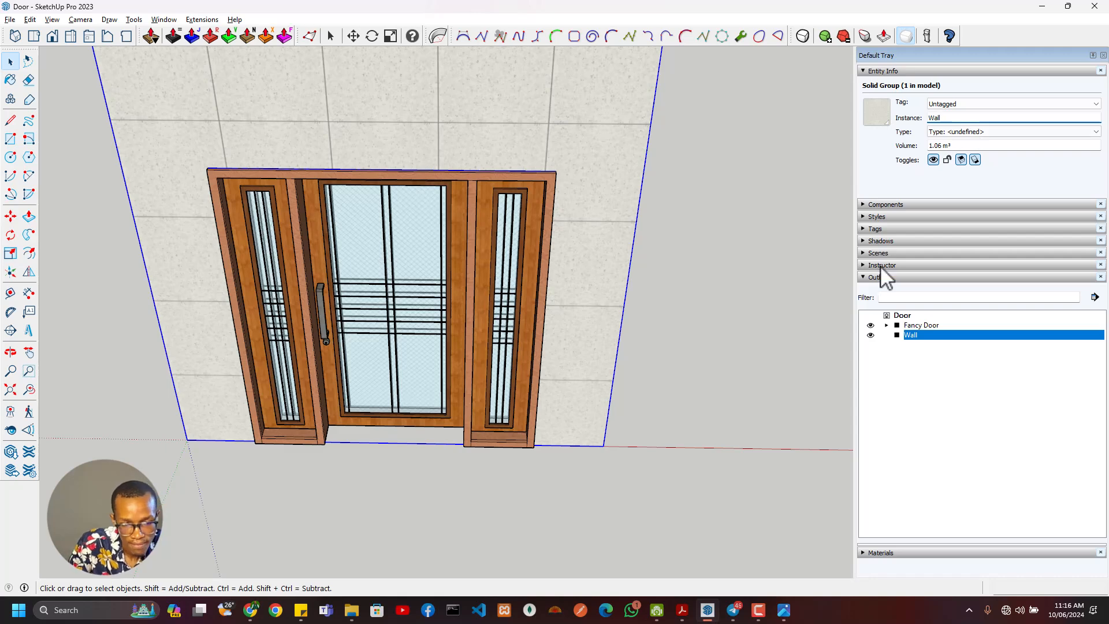
- Inside Fancy Door, name the entrance door group Main Door and the surrounding frame group Wood Door Frame
{"action": "left_click", "coordinate": [887, 325]}
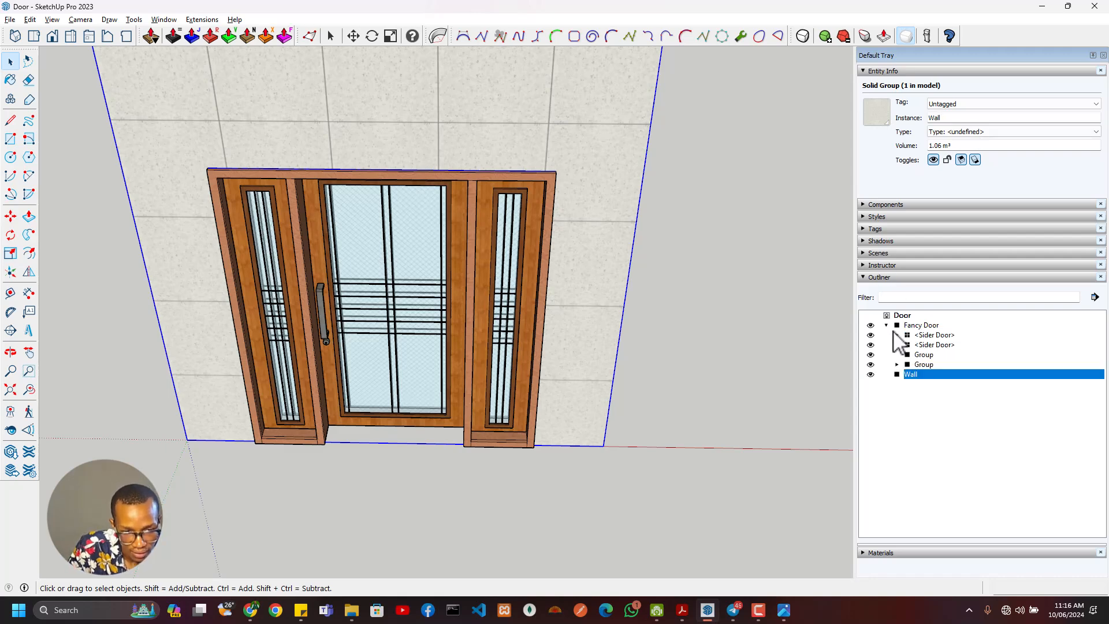
{"action": "left_click", "coordinate": [922, 356]}
{"action": "left_click", "coordinate": [925, 365]}
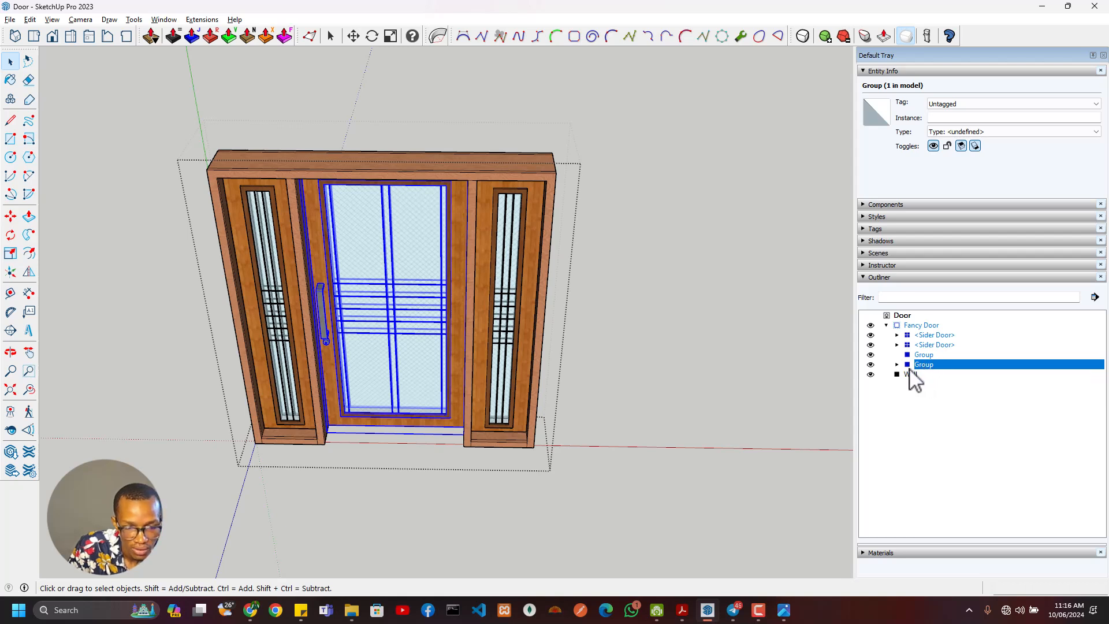
{"action": "left_click", "coordinate": [898, 364]}
{"action": "left_click", "coordinate": [897, 364]}
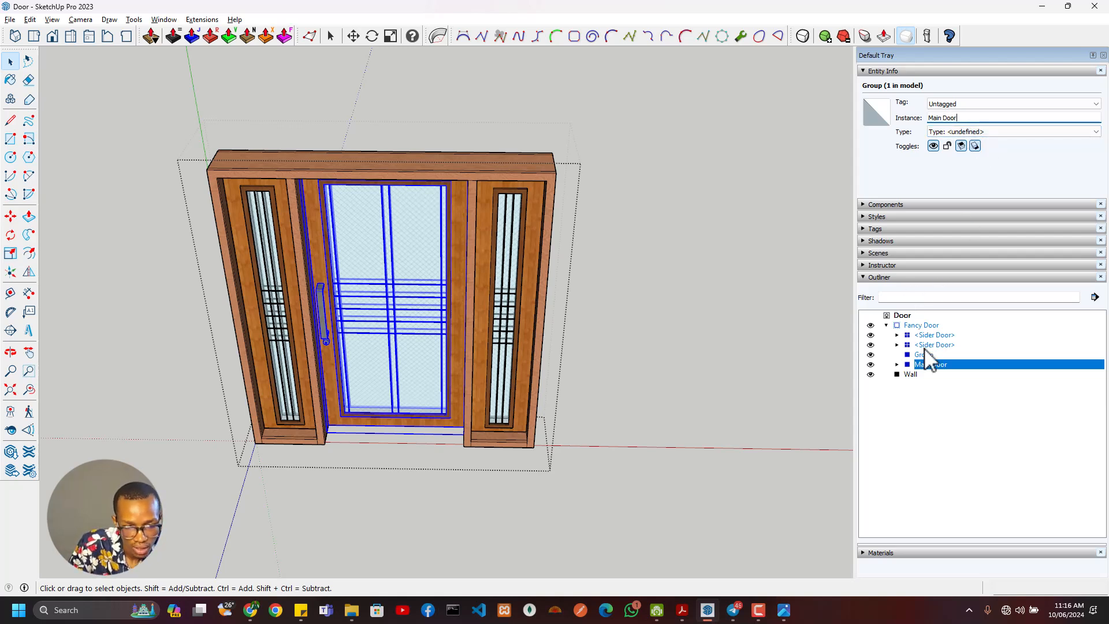
{"action": "left_click", "coordinate": [923, 355]}
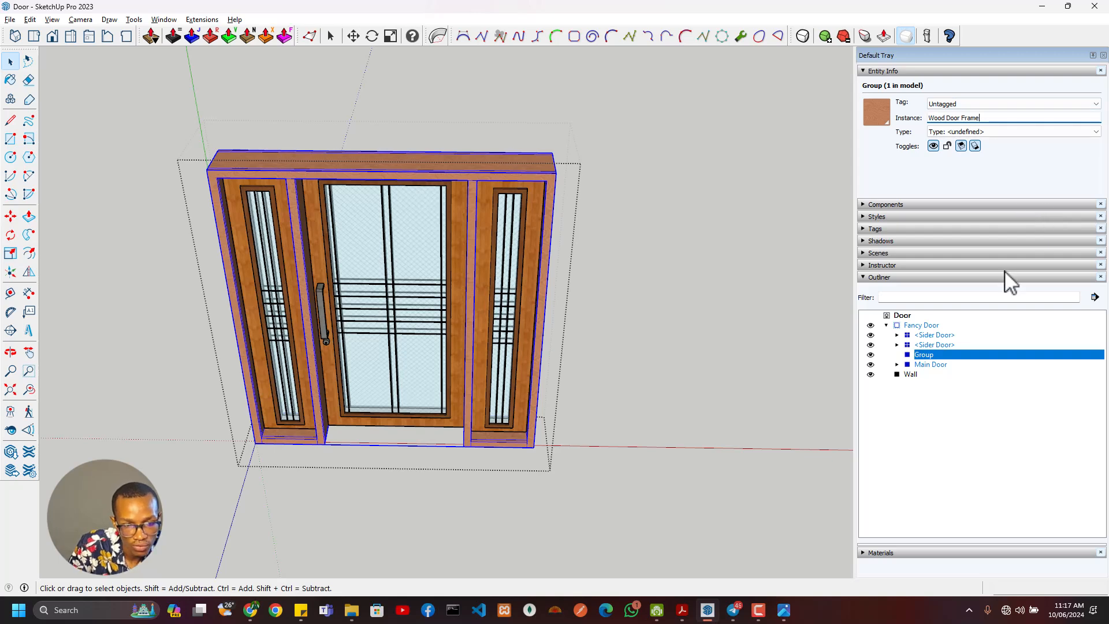
{"action": "left_click", "coordinate": [974, 412]}
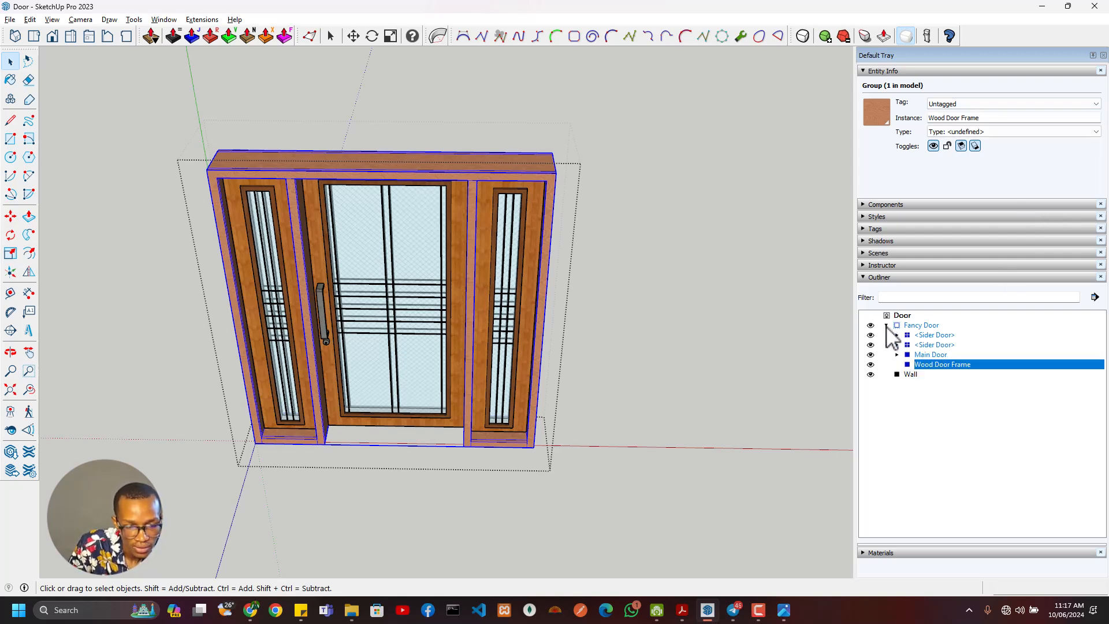
- Convert the Fancy Door group into a component with the definition Fancy Door and collapse its entry in the hierarchy
{"action": "left_click", "coordinate": [911, 375]}
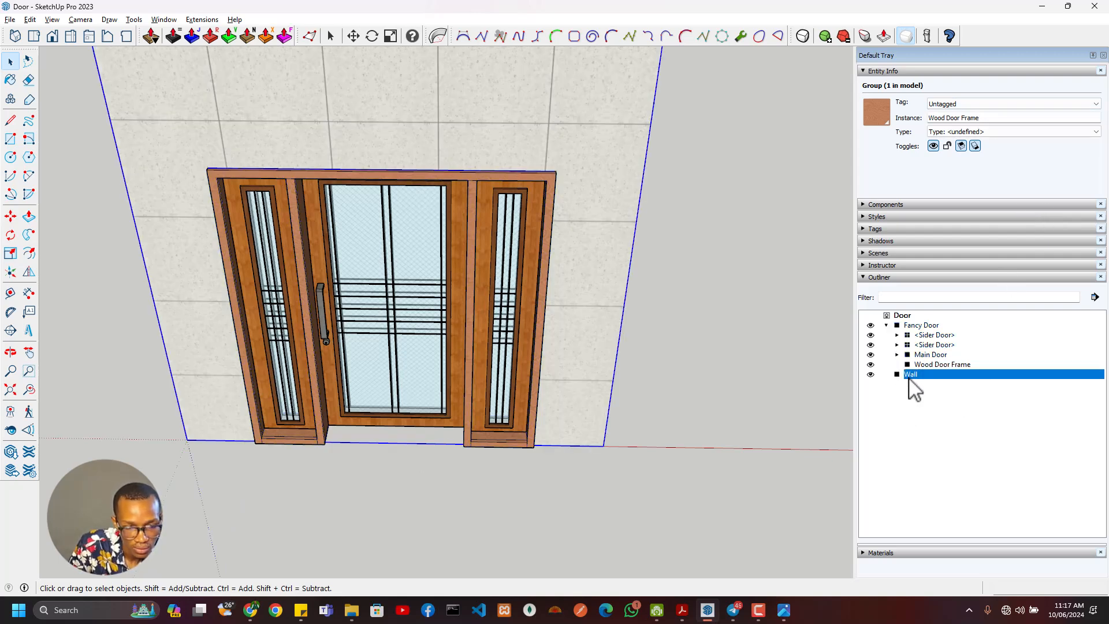
{"action": "left_click", "coordinate": [915, 326]}
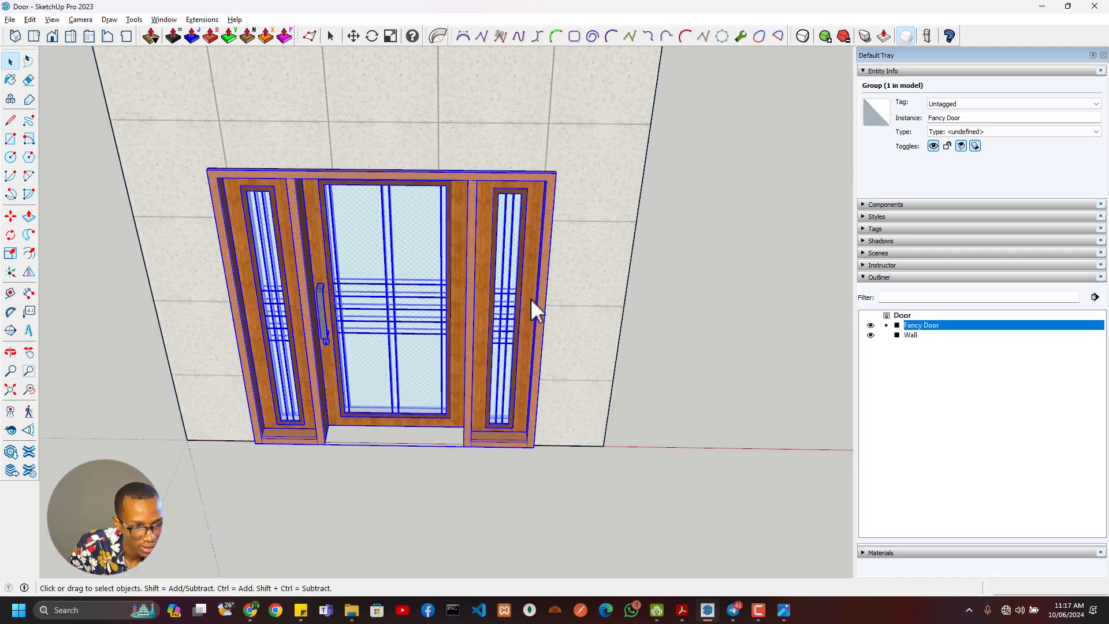
{"action": "right_click", "coordinate": [481, 302]}
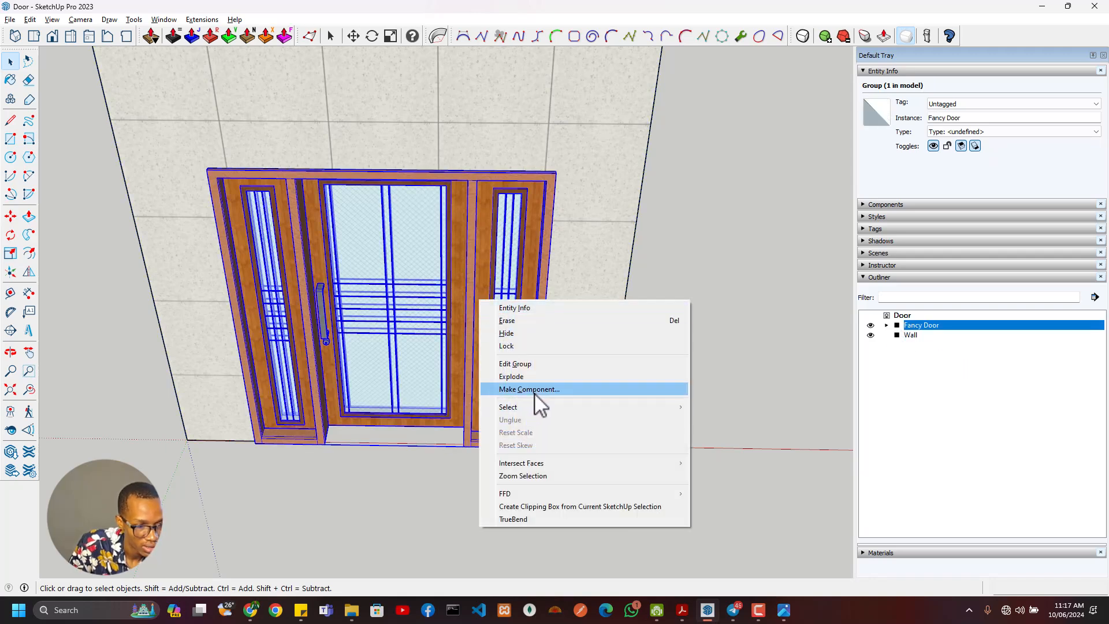
{"action": "left_click", "coordinate": [535, 392]}
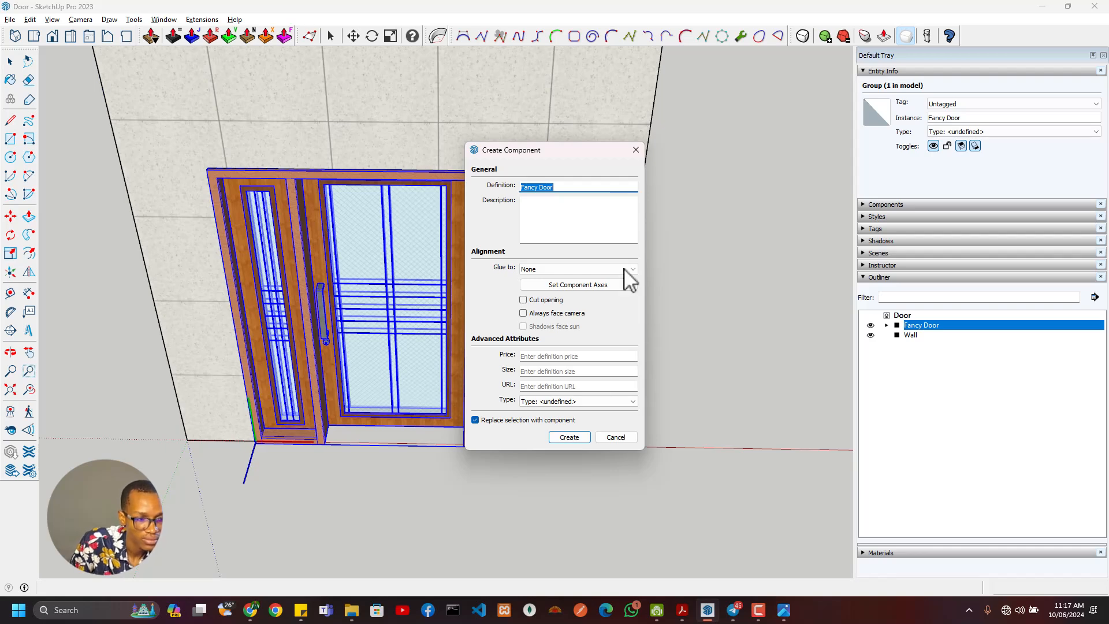
{"action": "left_click", "coordinate": [571, 438]}
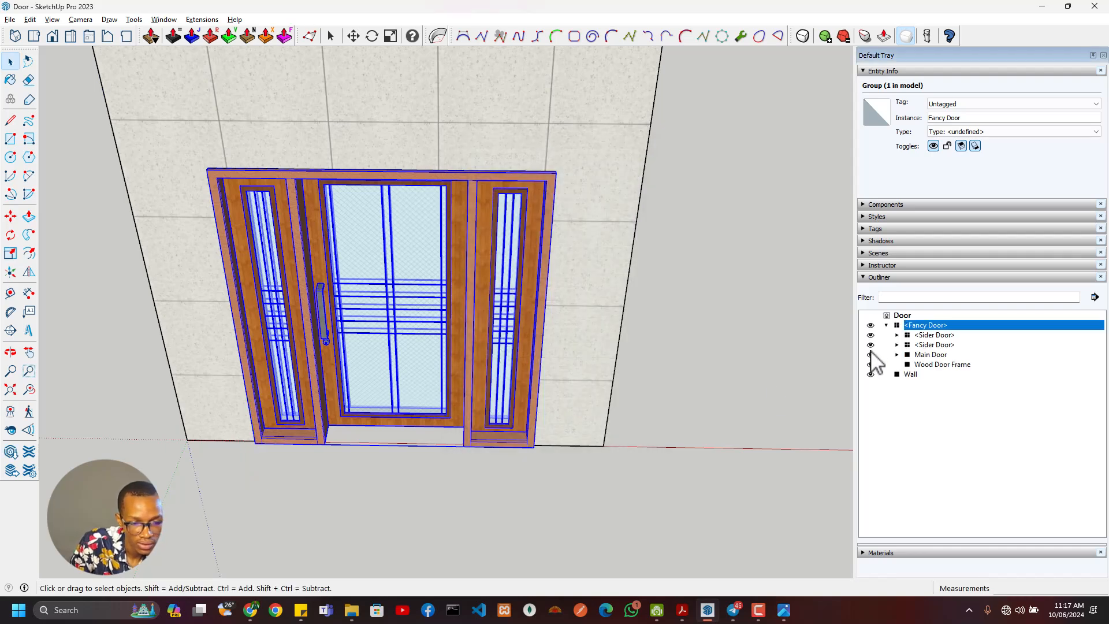
{"action": "left_click", "coordinate": [886, 325]}
- Examine the Fancy Door component and its fit in the wall from both sides
{"action": "scroll", "coordinate": [431, 295], "scroll_direction": "down", "scroll_amount": 5}
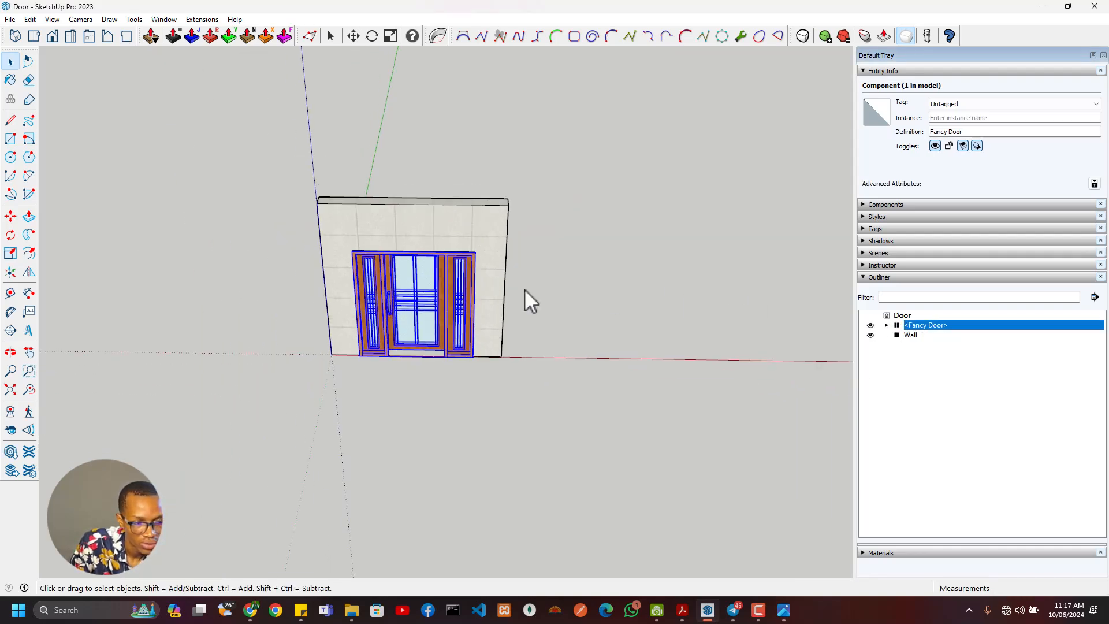
{"action": "scroll", "coordinate": [337, 355], "scroll_direction": "down", "scroll_amount": 2}
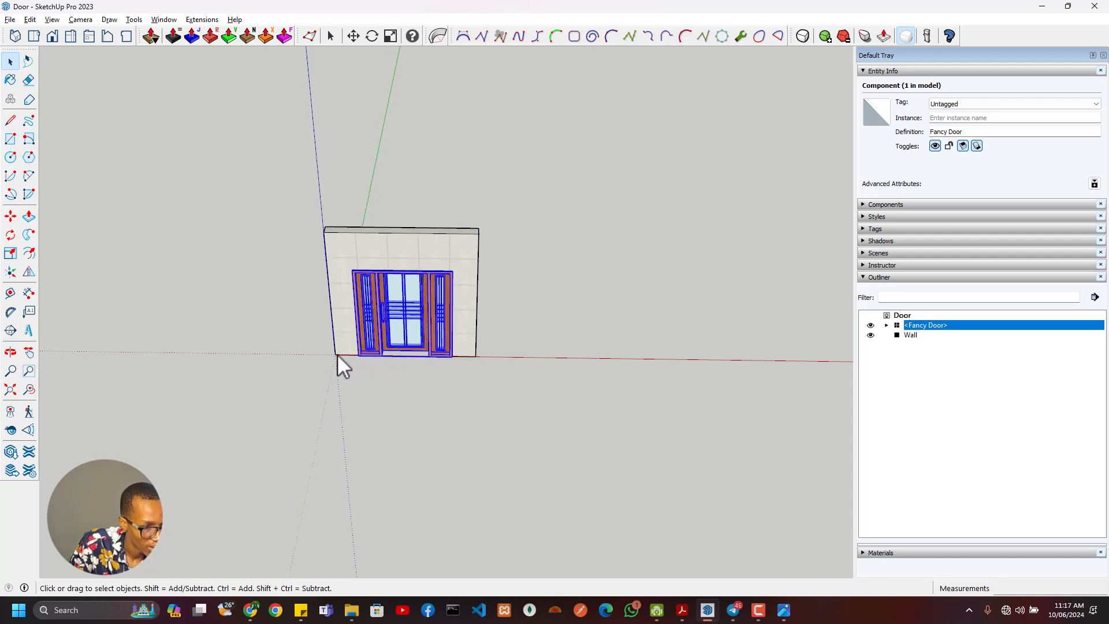
{"action": "middle_click_drag", "start_coordinate": [485, 350], "coordinate": [512, 348]}
{"action": "scroll", "coordinate": [358, 326], "scroll_direction": "up", "scroll_amount": 4}
{"action": "middle_click_drag", "start_coordinate": [358, 326], "coordinate": [506, 289]}
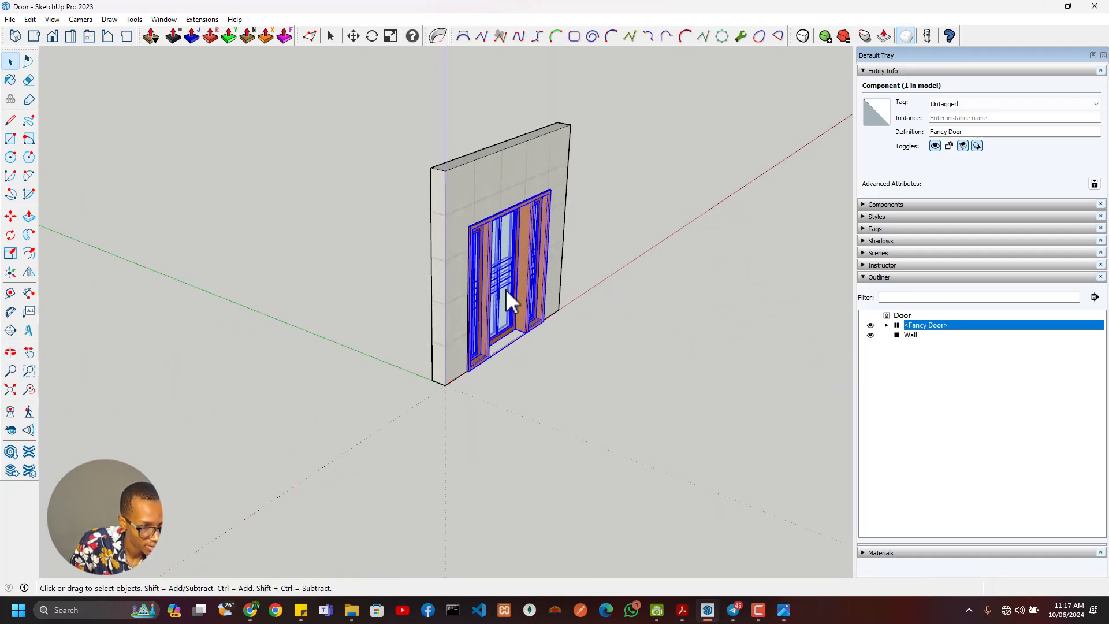
{"action": "scroll", "coordinate": [446, 267], "scroll_direction": "up", "scroll_amount": 5}
{"action": "scroll", "coordinate": [421, 329], "scroll_direction": "down", "scroll_amount": 1}
{"action": "middle_click_drag", "start_coordinate": [421, 329], "coordinate": [803, 288]}
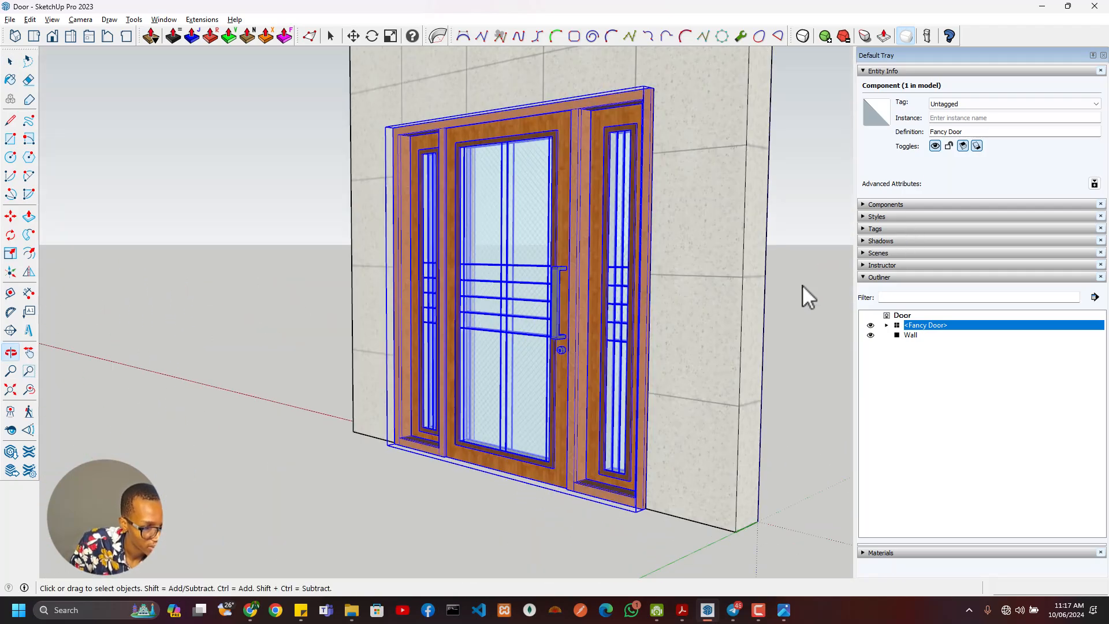
{"action": "scroll", "coordinate": [512, 360], "scroll_direction": "down", "scroll_amount": 2}
{"action": "middle_click_drag", "start_coordinate": [512, 361], "coordinate": [749, 371]}
{"action": "scroll", "coordinate": [305, 404], "scroll_direction": "up", "scroll_amount": 3}
{"action": "middle_click_drag", "start_coordinate": [305, 404], "coordinate": [382, 345]}
{"action": "scroll", "coordinate": [381, 345], "scroll_direction": "down", "scroll_amount": 5}
{"action": "scroll", "coordinate": [391, 405], "scroll_direction": "up", "scroll_amount": 3}
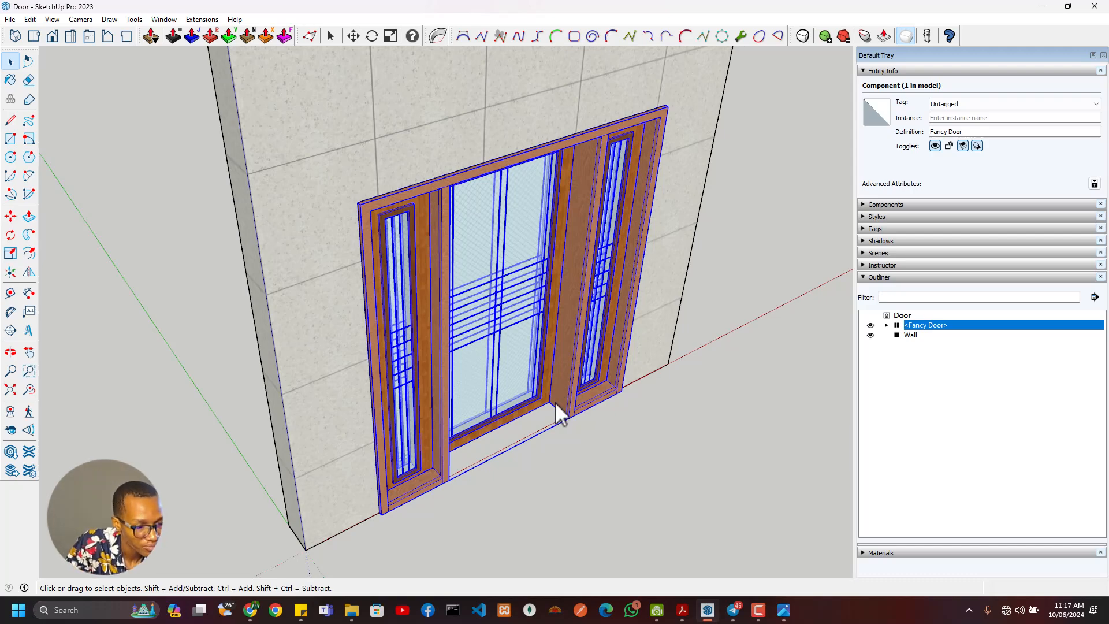
{"action": "middle_click_drag", "start_coordinate": [478, 410], "coordinate": [394, 374]}
{"action": "middle_click_drag", "start_coordinate": [305, 403], "coordinate": [518, 370], "text": "shift"}
{"action": "scroll", "coordinate": [396, 337], "scroll_direction": "up", "scroll_amount": 3}
- Open the Fancy Door component for editing and rotate the main door 45° about its lower hinge-side corner
{"action": "double_click", "coordinate": [479, 359]}
{"action": "left_click", "coordinate": [547, 386]}
{"action": "key", "text": "q"}
{"action": "scroll", "coordinate": [583, 433], "scroll_direction": "up", "scroll_amount": 4}
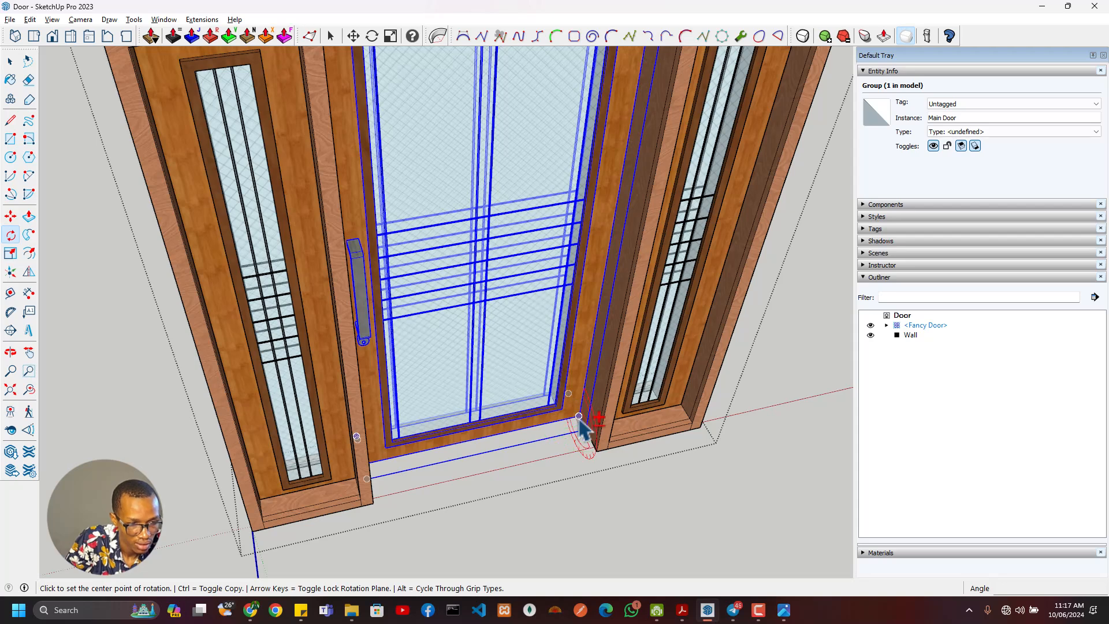
{"action": "left_click", "coordinate": [579, 416]}
{"action": "left_click", "coordinate": [488, 436]}
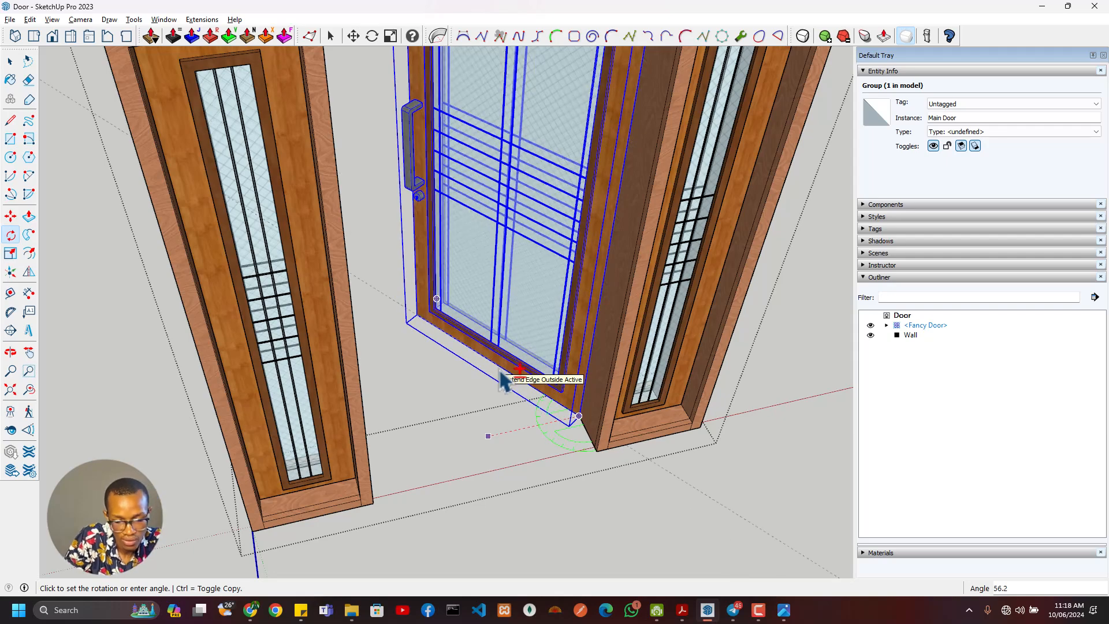
{"action": "type", "text": "45"}
{"action": "key", "text": "Return"}
- Leave the component and examine the opened main door's edge, lock plate and handles from the opposite side
{"action": "scroll", "coordinate": [485, 448], "scroll_direction": "down", "scroll_amount": 3}
{"action": "middle_click_drag", "start_coordinate": [268, 430], "coordinate": [724, 168]}
{"action": "left_click", "coordinate": [726, 168]}
{"action": "scroll", "coordinate": [574, 196], "scroll_direction": "up", "scroll_amount": 3}
{"action": "middle_click_drag", "start_coordinate": [551, 249], "coordinate": [474, 273]}
{"action": "middle_click_drag", "start_coordinate": [422, 306], "coordinate": [486, 274]}
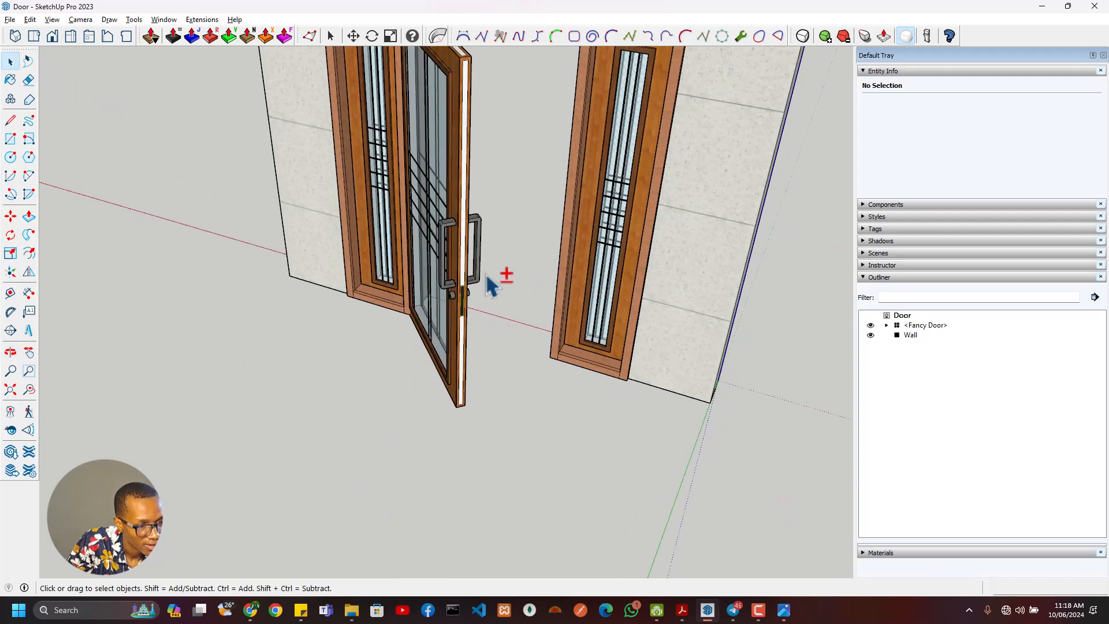
{"action": "scroll", "coordinate": [487, 283], "scroll_direction": "up", "scroll_amount": 8}
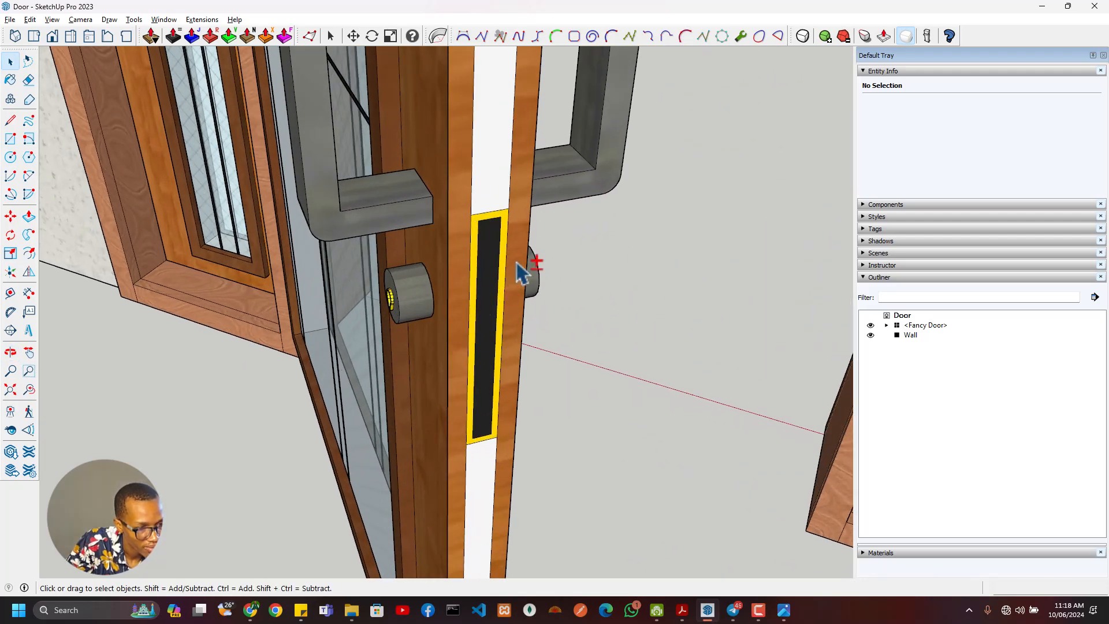
{"action": "scroll", "coordinate": [520, 271], "scroll_direction": "down", "scroll_amount": 10}
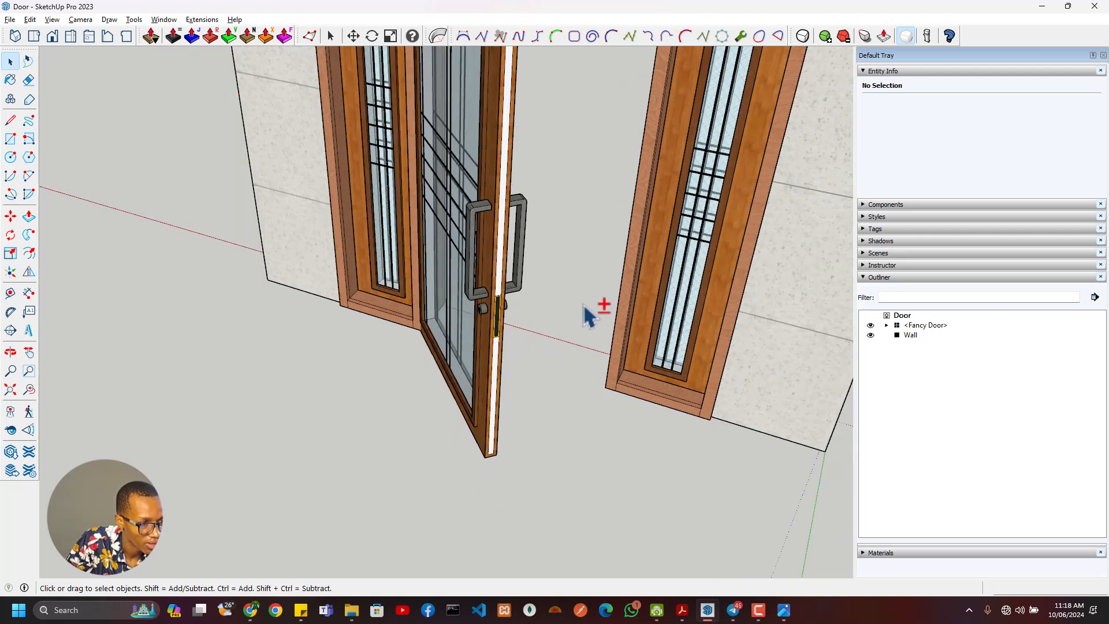
{"action": "scroll", "coordinate": [586, 315], "scroll_direction": "down", "scroll_amount": 10}
- Undo the rotation of the main door
{"action": "middle_click_drag", "start_coordinate": [673, 297], "coordinate": [523, 366]}
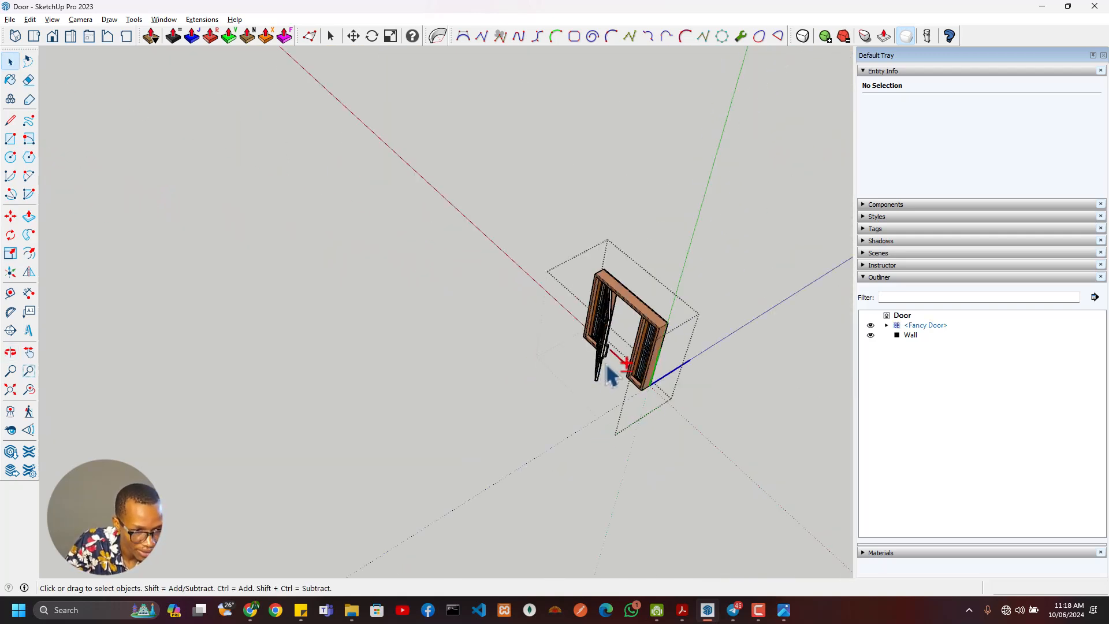
{"action": "key", "text": "ctrl+z"}
{"action": "key", "text": "ctrl+z"}
- Examine the closed door and textured wall from the side and the front
{"action": "middle_click_drag", "start_coordinate": [717, 327], "coordinate": [415, 280]}
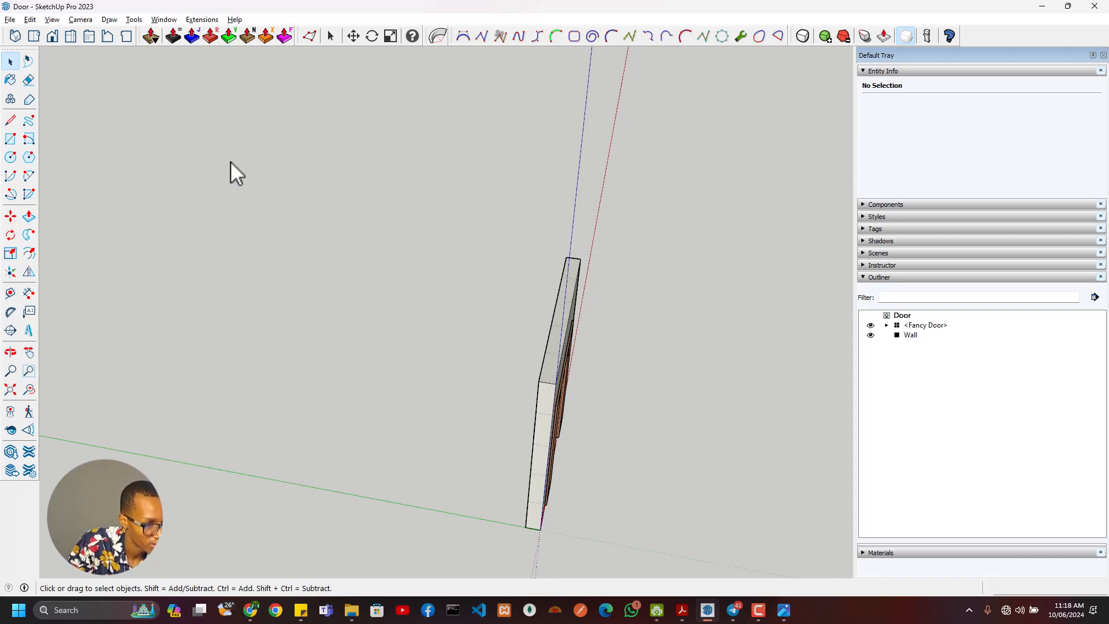
{"action": "middle_click_drag", "start_coordinate": [529, 338], "coordinate": [292, 346]}
{"action": "scroll", "coordinate": [460, 441], "scroll_direction": "up", "scroll_amount": 6}
{"action": "middle_click_drag", "start_coordinate": [480, 454], "coordinate": [515, 231], "text": "shift"}
{"action": "scroll", "coordinate": [530, 438], "scroll_direction": "down", "scroll_amount": 4}
{"action": "scroll", "coordinate": [589, 436], "scroll_direction": "up", "scroll_amount": 5}
{"action": "middle_click_drag", "start_coordinate": [597, 448], "coordinate": [485, 453]}
{"action": "scroll", "coordinate": [502, 463], "scroll_direction": "down", "scroll_amount": 3}
{"action": "scroll", "coordinate": [445, 401], "scroll_direction": "up", "scroll_amount": 2}
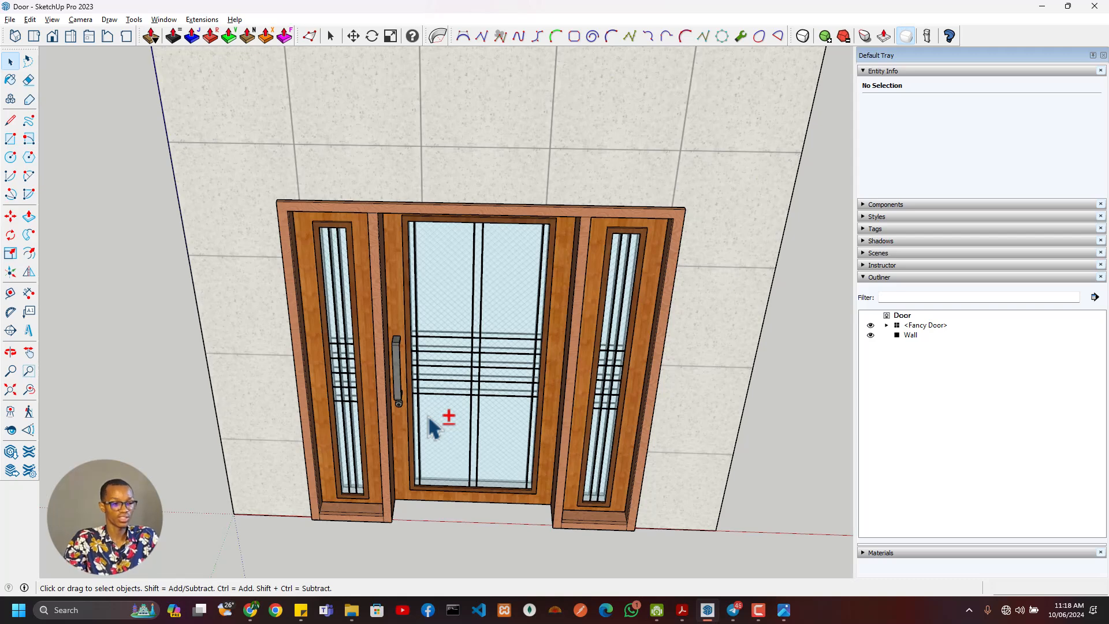
- Select the Fancy Door component and examine its handles, glazing bars and threshold up close on both faces
{"action": "left_click", "coordinate": [397, 351]}
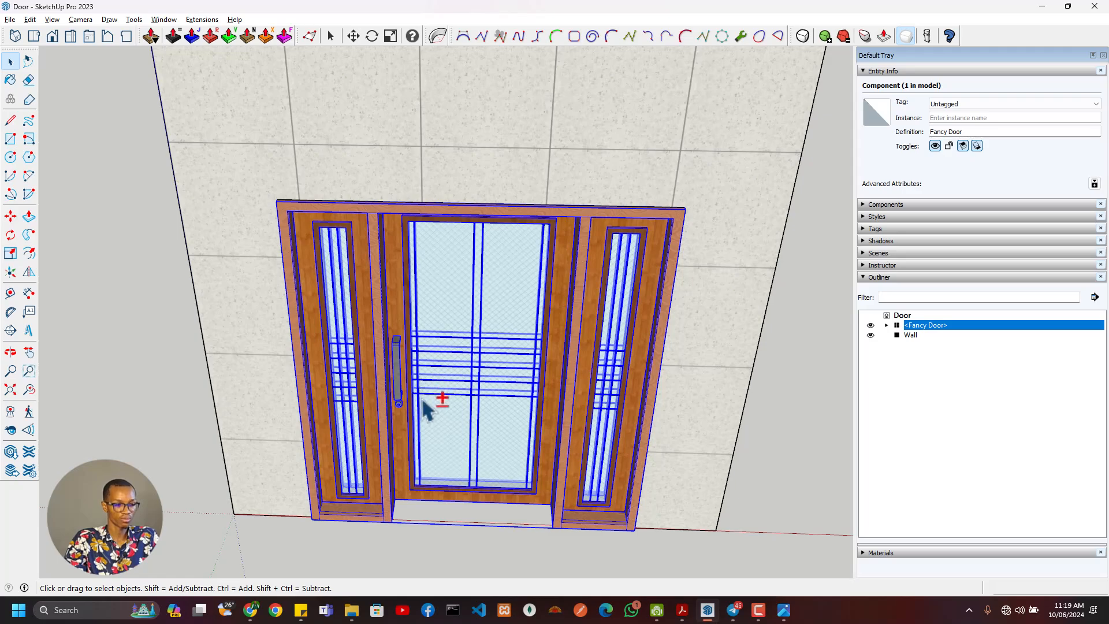
{"action": "middle_click_drag", "start_coordinate": [404, 430], "coordinate": [506, 372]}
{"action": "scroll", "coordinate": [420, 384], "scroll_direction": "up", "scroll_amount": 3}
{"action": "scroll", "coordinate": [418, 385], "scroll_direction": "down", "scroll_amount": 3}
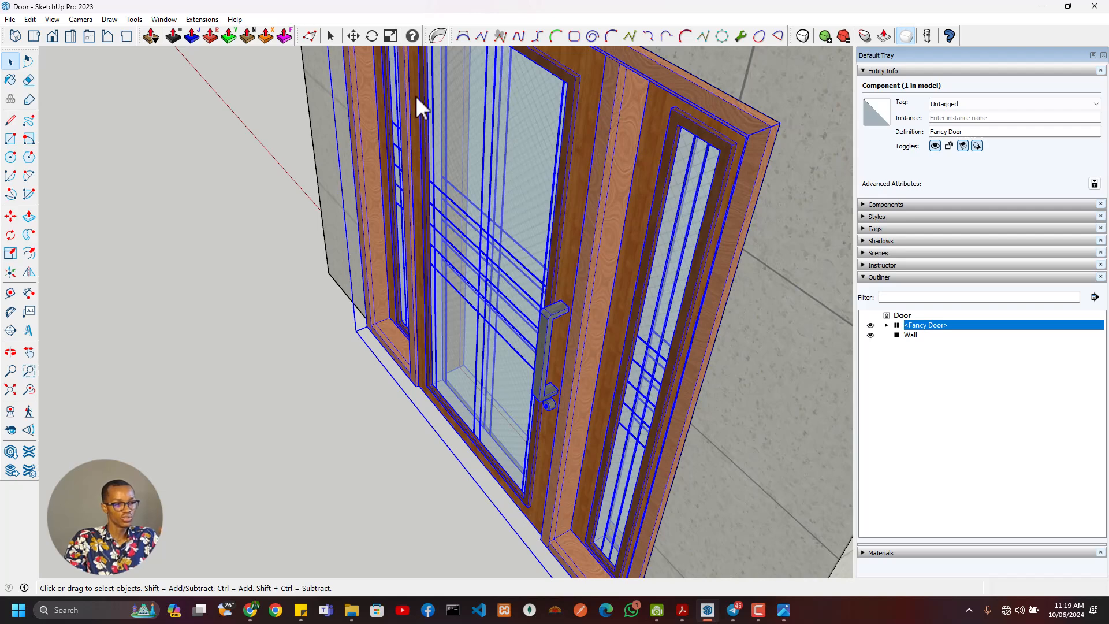
{"action": "middle_click_drag", "start_coordinate": [413, 98], "coordinate": [622, 181]}
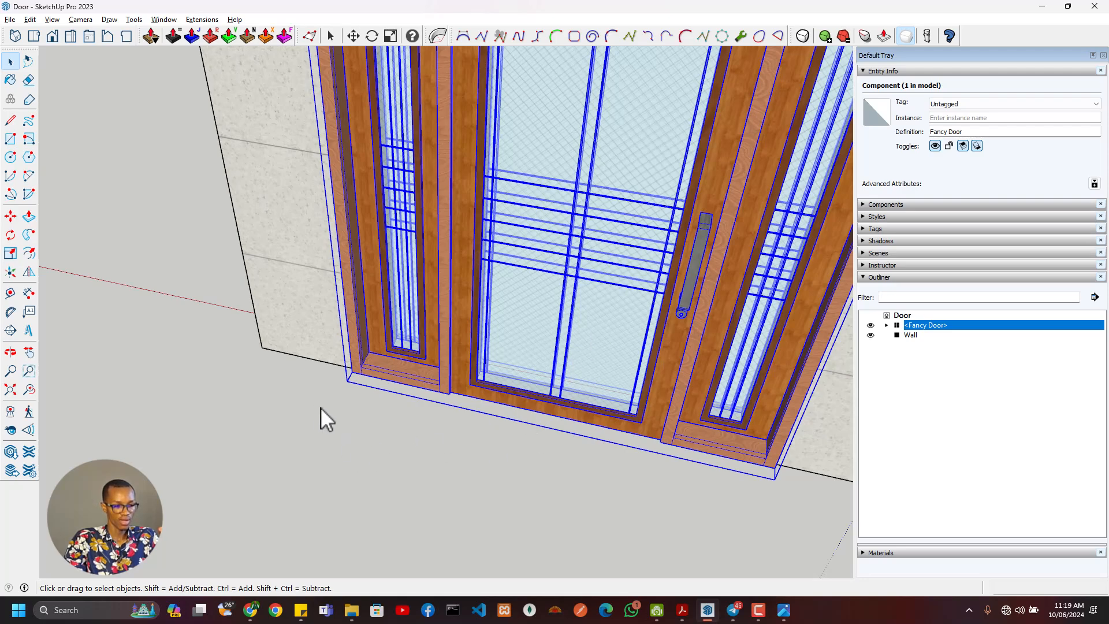
{"action": "middle_click_drag", "start_coordinate": [542, 361], "coordinate": [216, 398]}
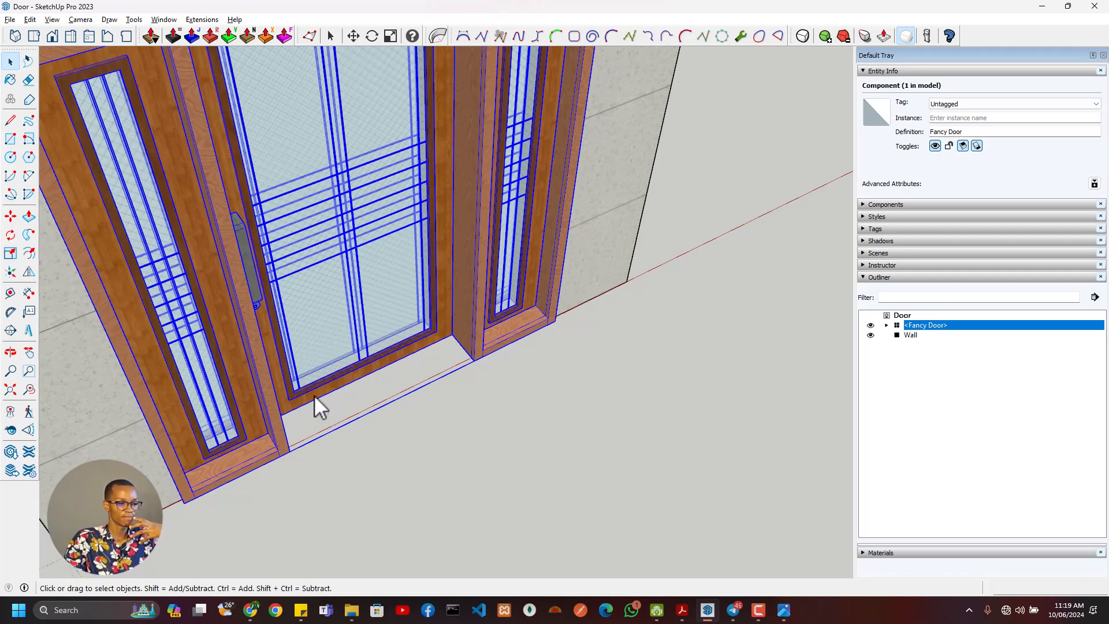
{"action": "middle_click_drag", "start_coordinate": [314, 395], "coordinate": [300, 376]}
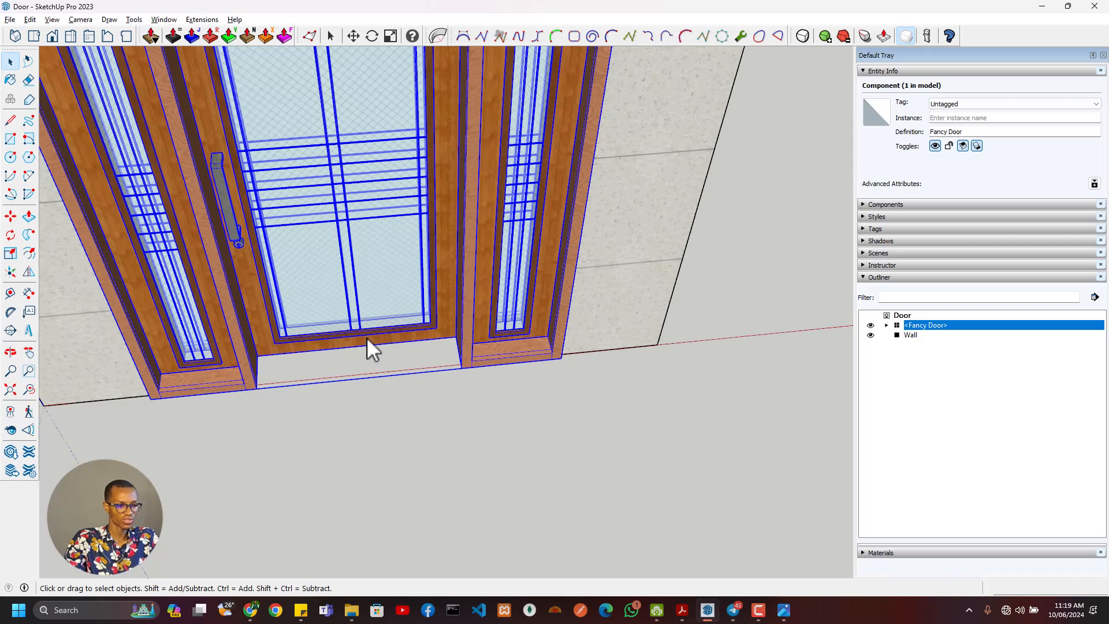
{"action": "scroll", "coordinate": [367, 337], "scroll_direction": "down", "scroll_amount": 10}
{"action": "middle_click_drag", "start_coordinate": [259, 341], "coordinate": [230, 265]}
{"action": "scroll", "coordinate": [272, 283], "scroll_direction": "up", "scroll_amount": 4}
{"action": "scroll", "coordinate": [309, 284], "scroll_direction": "up", "scroll_amount": 2}
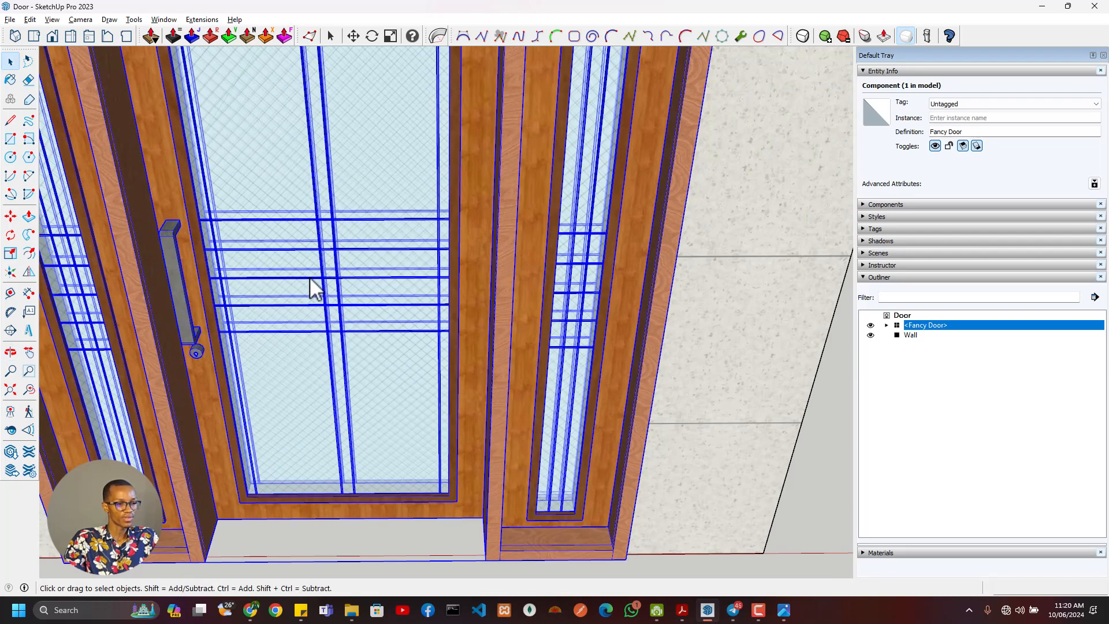
{"action": "scroll", "coordinate": [318, 284], "scroll_direction": "down", "scroll_amount": 6}
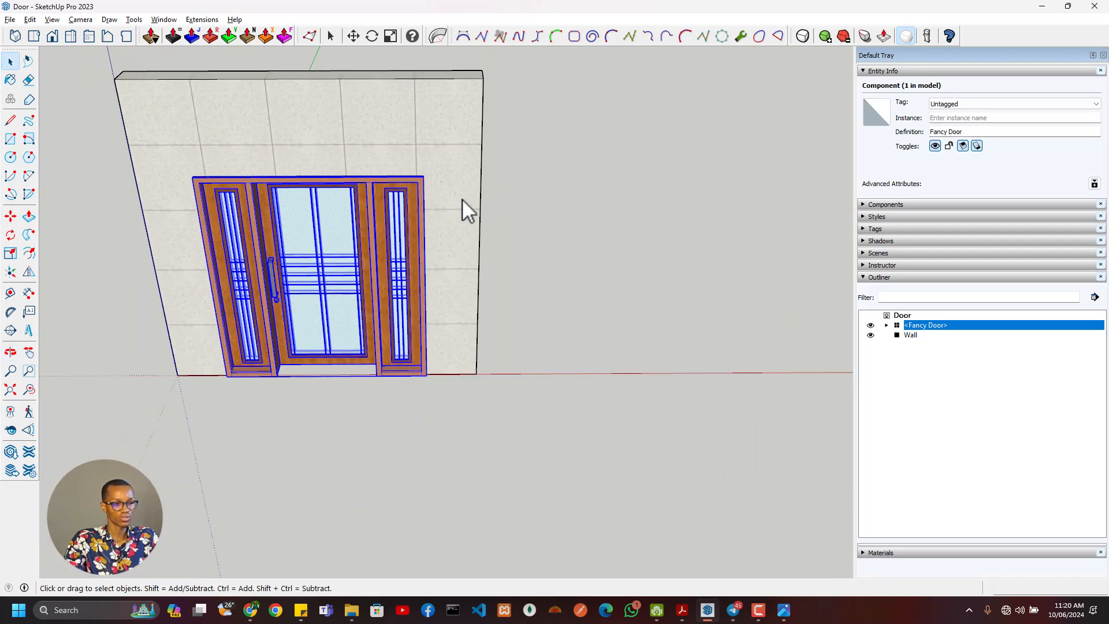